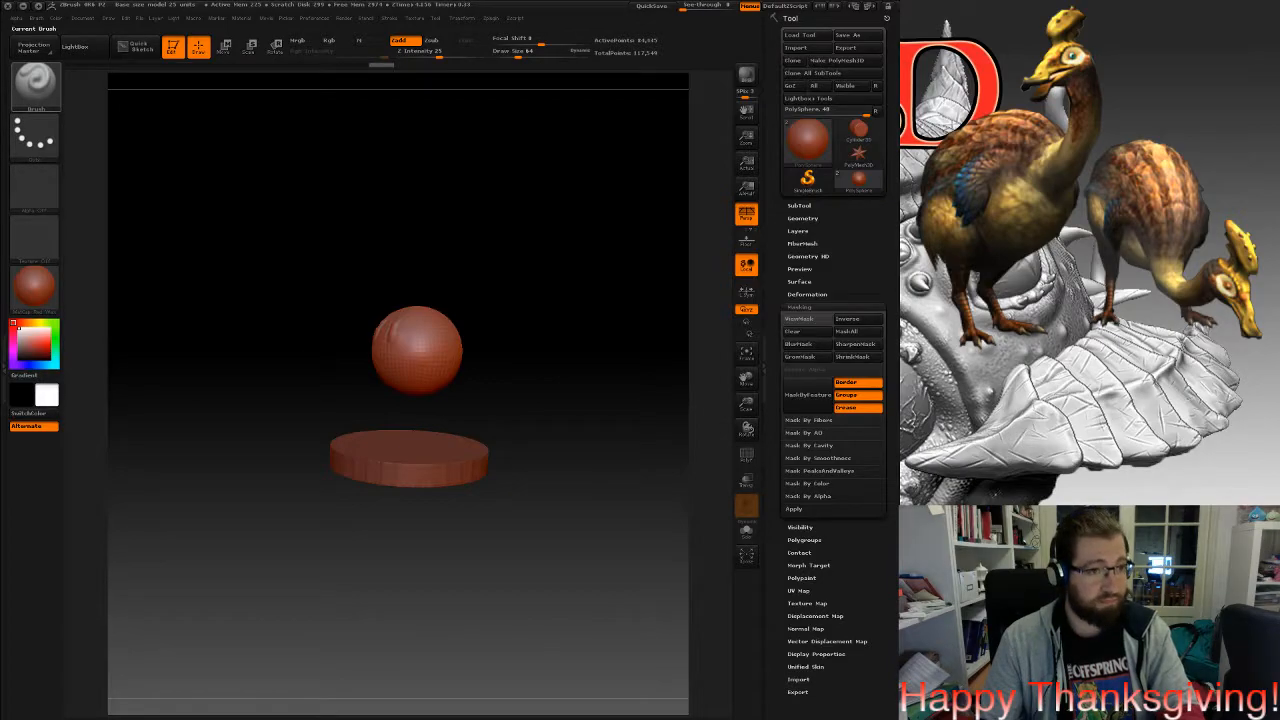
Choose the Move brush for sculpting the sphere above the base.
left_click(34, 84)
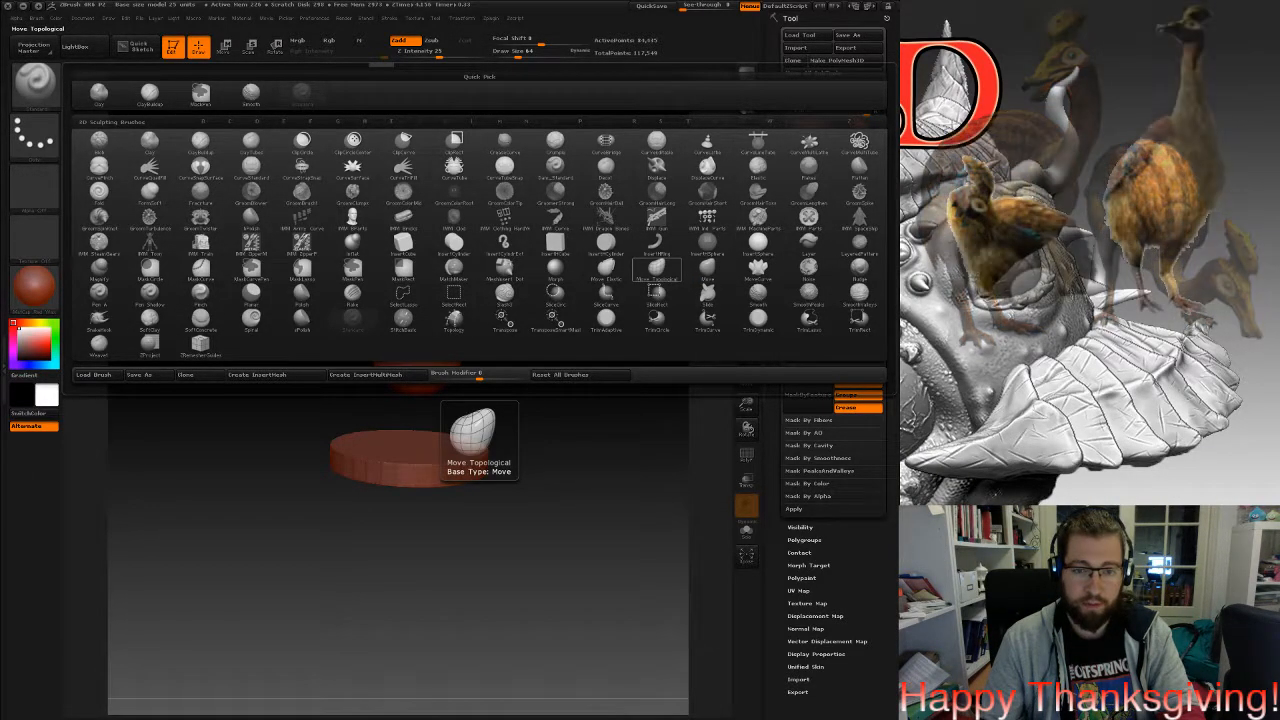
left_click(707, 242)
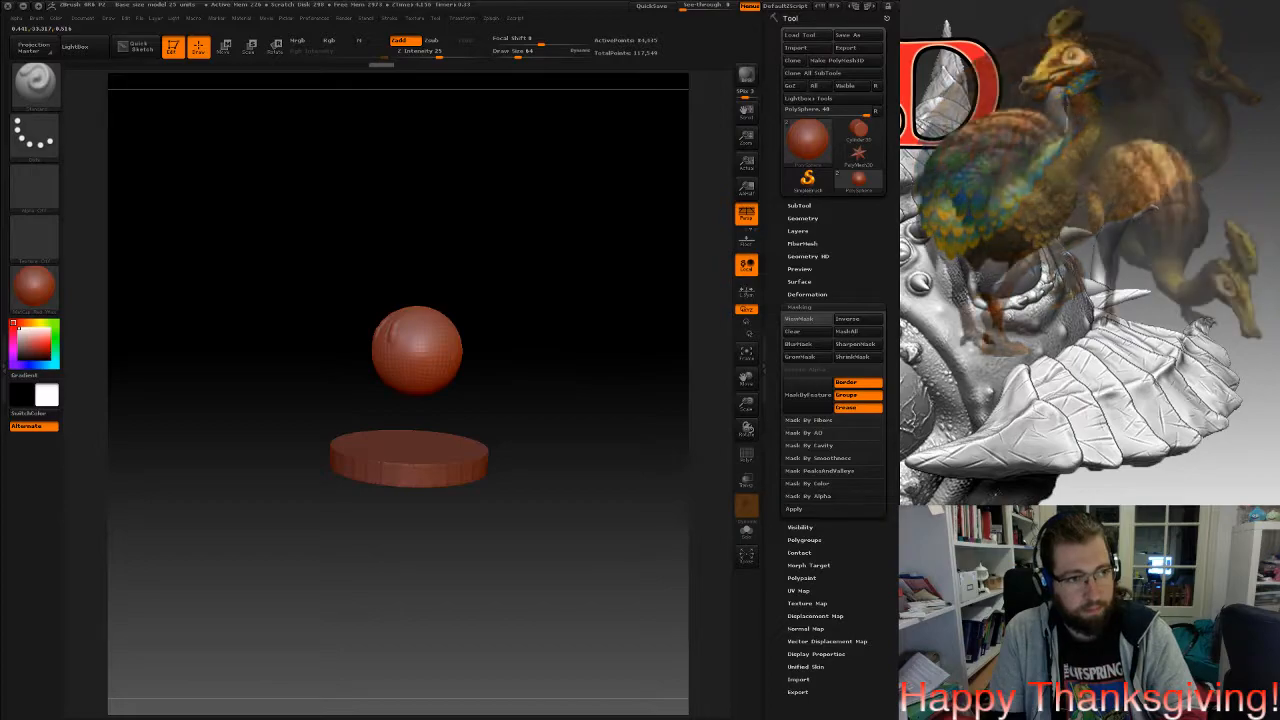
key("b")
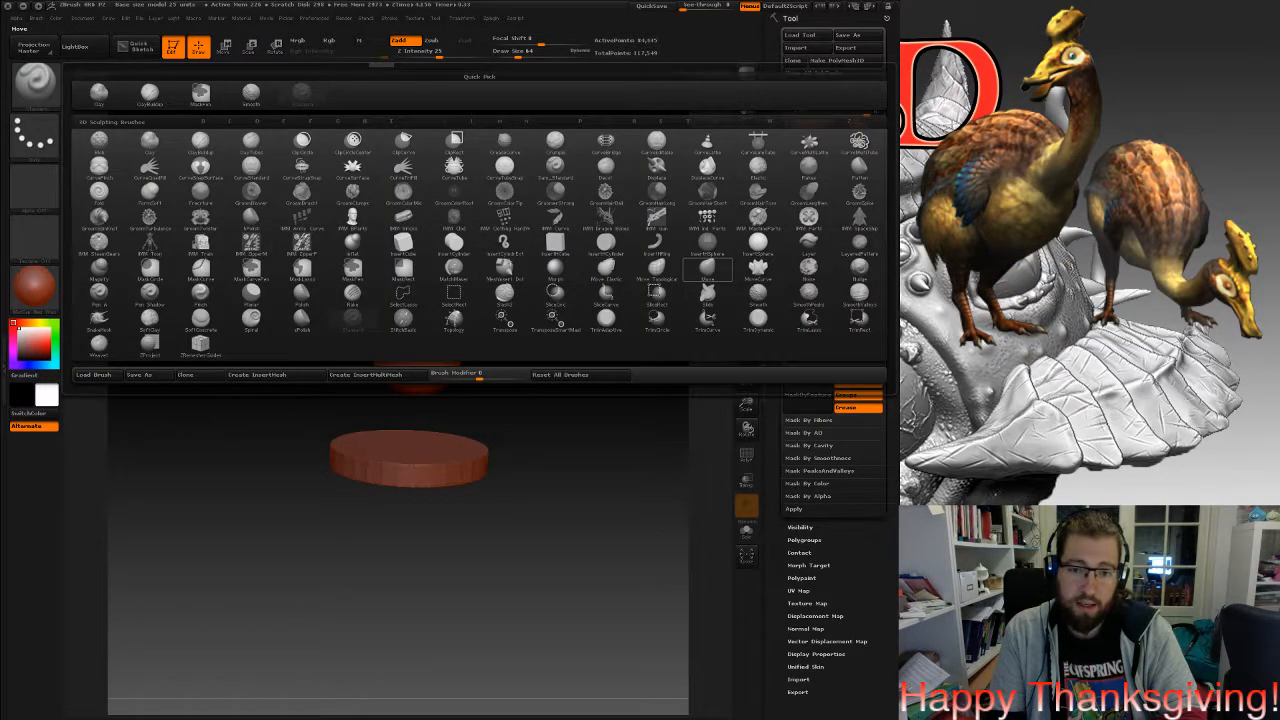
left_click(707, 266)
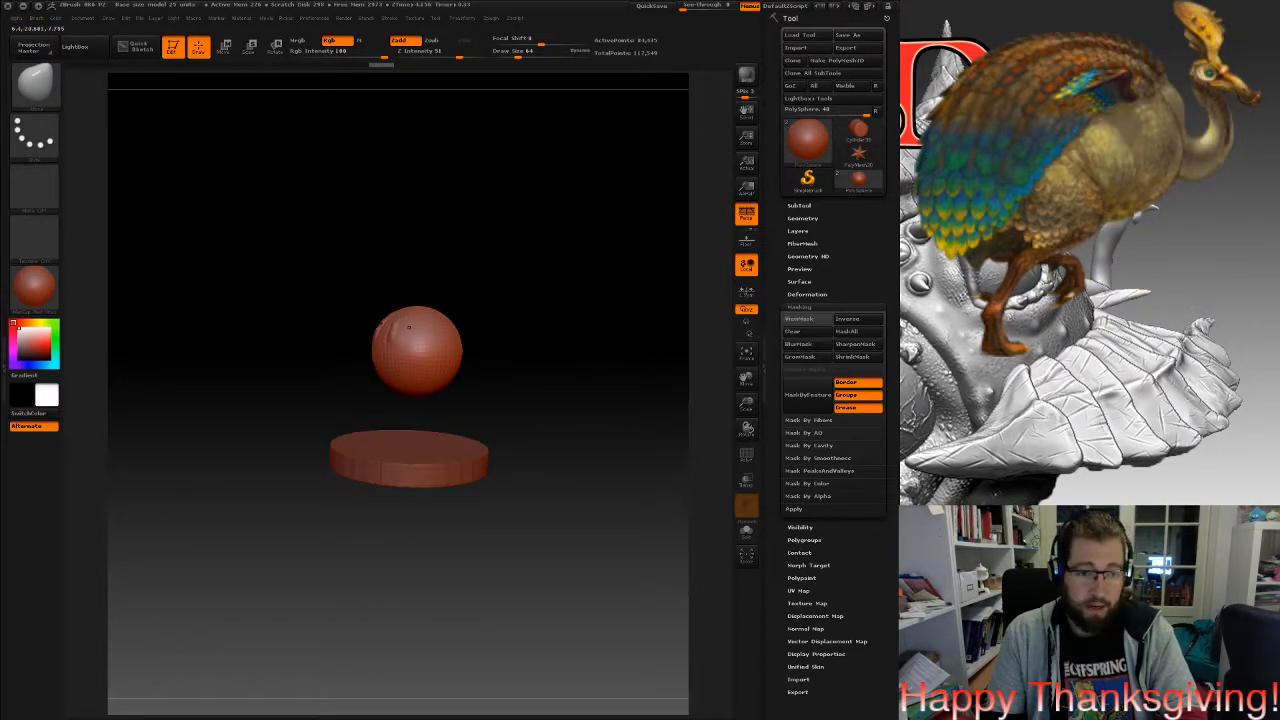
Raise the maximum brush size preference to 5000 and enlarge the Move brush's draw size to that maximum.
left_click_drag(580, 400, 555, 375)
scroll(387, 332, "up", 3)
key("space")
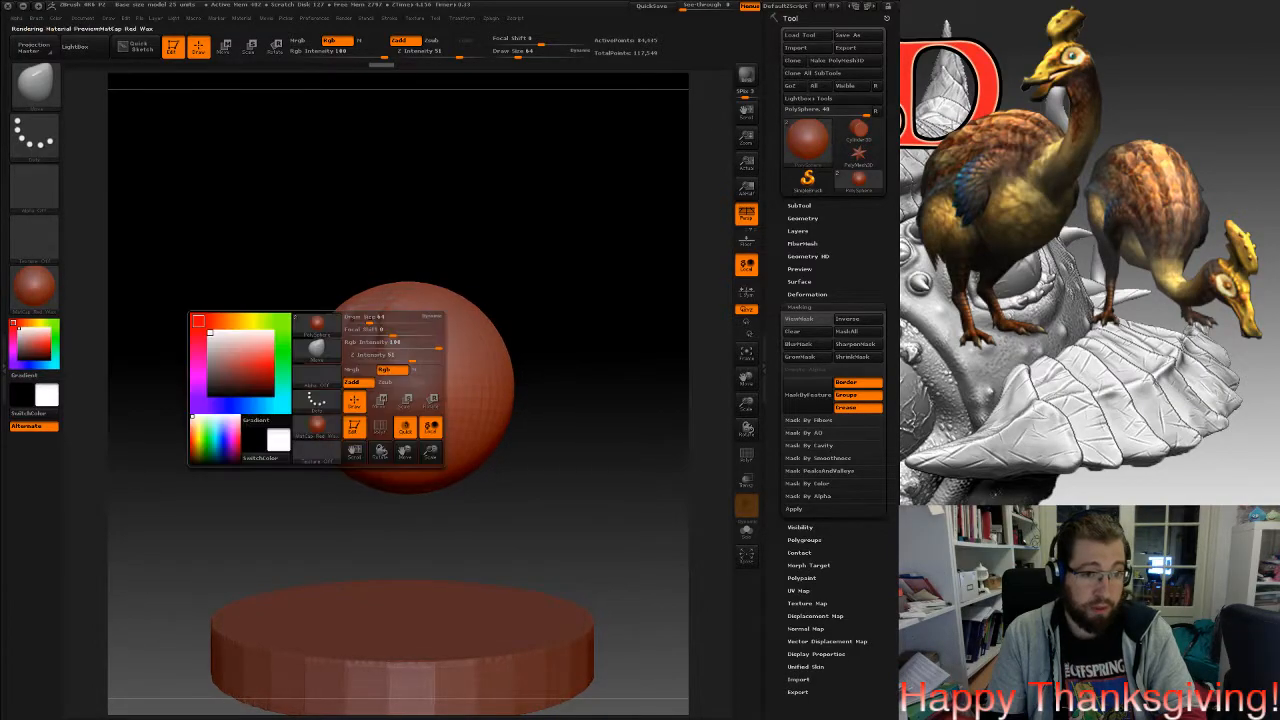
left_click_drag(370, 319, 446, 317)
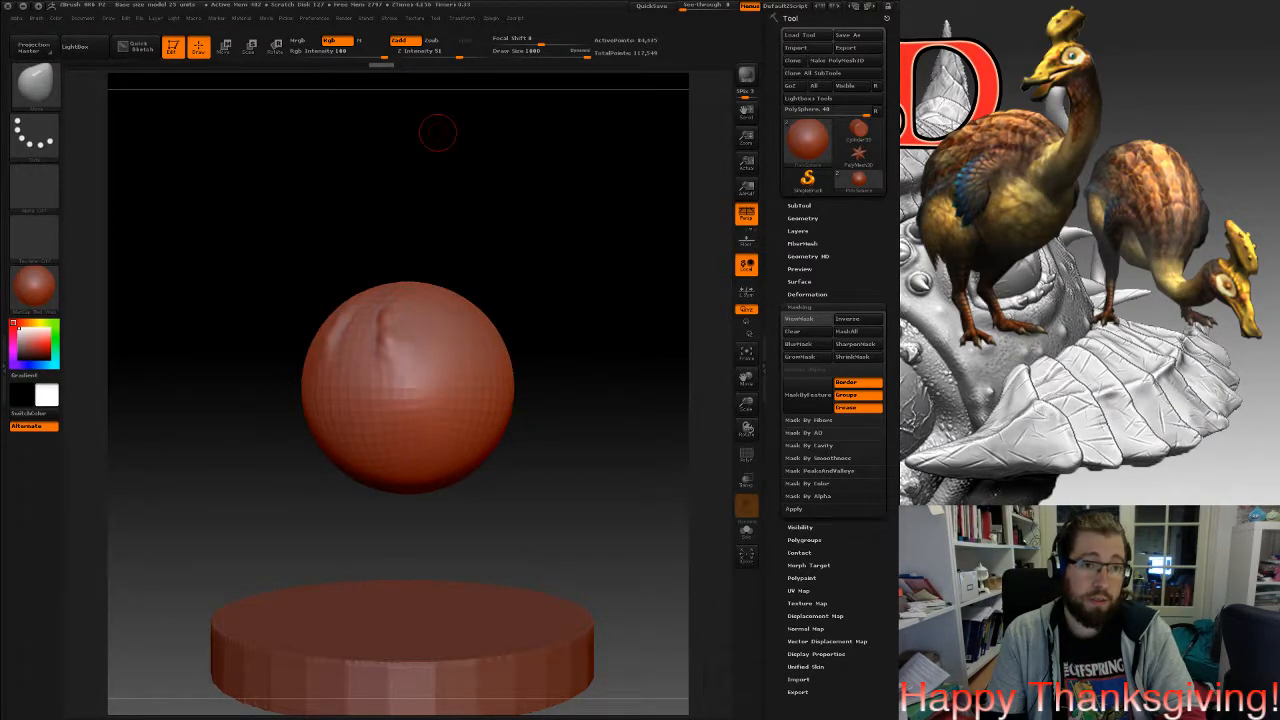
left_click(314, 18)
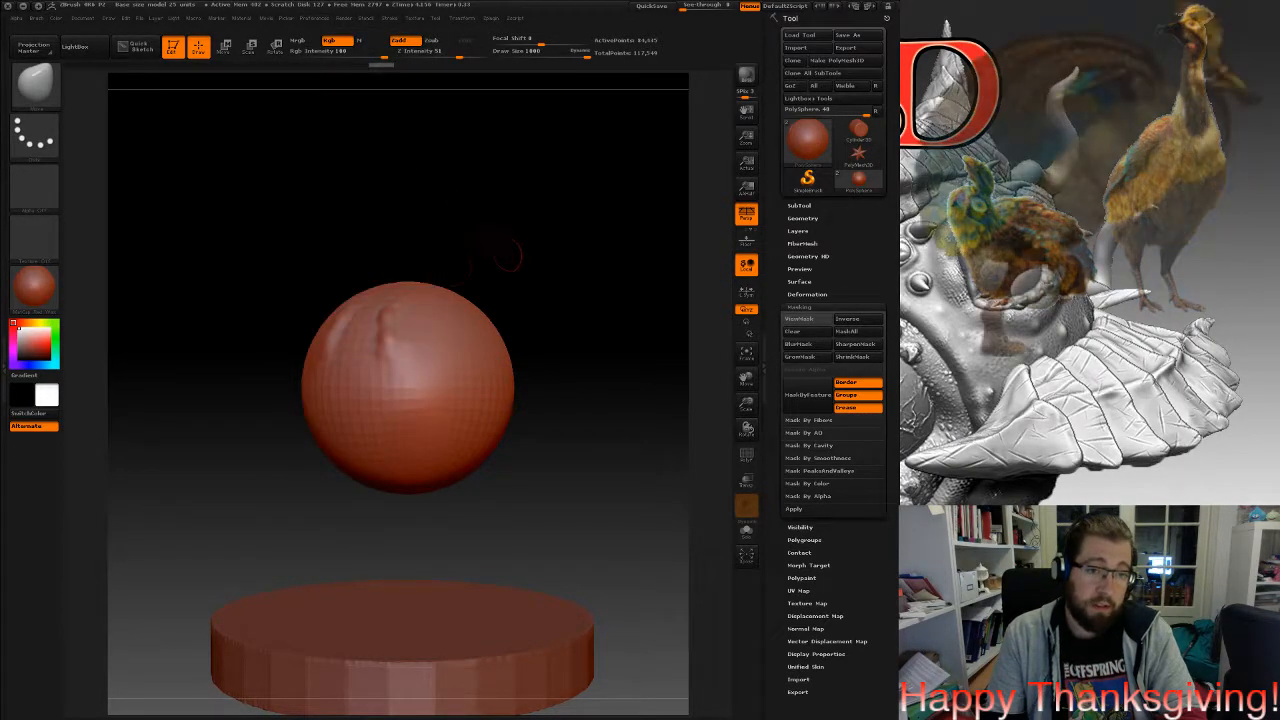
left_click(314, 18)
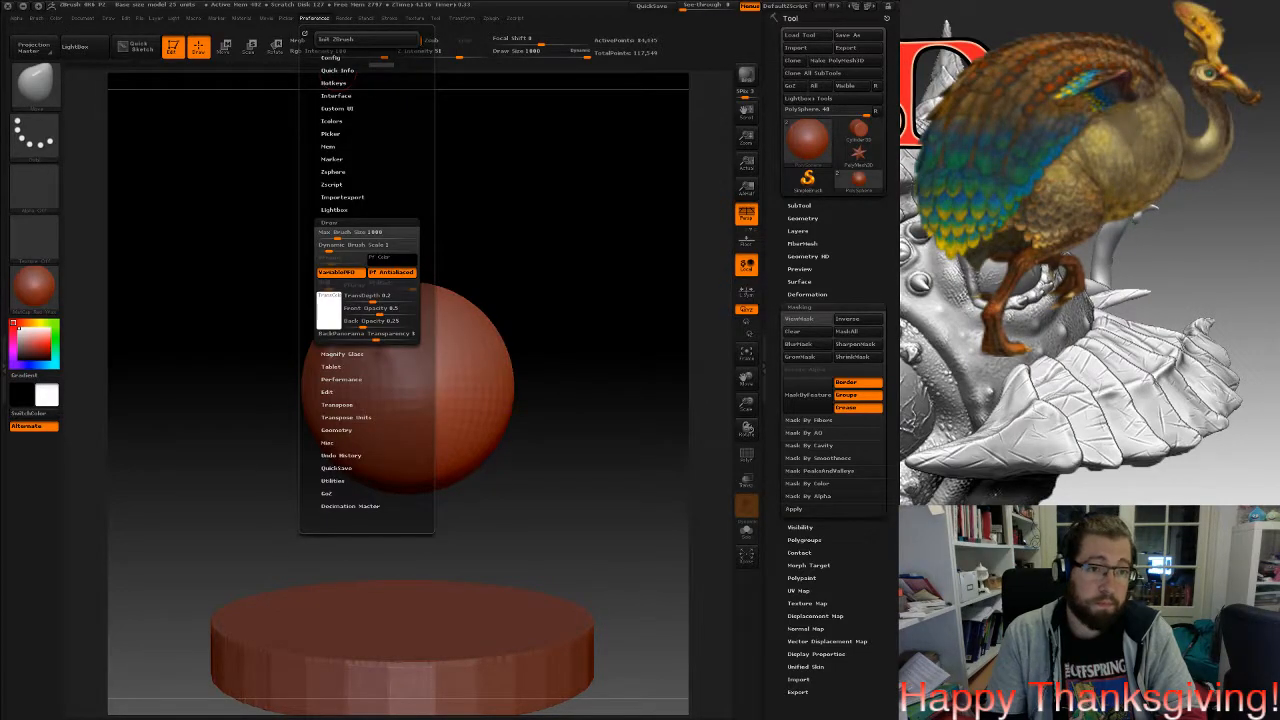
left_click(413, 236)
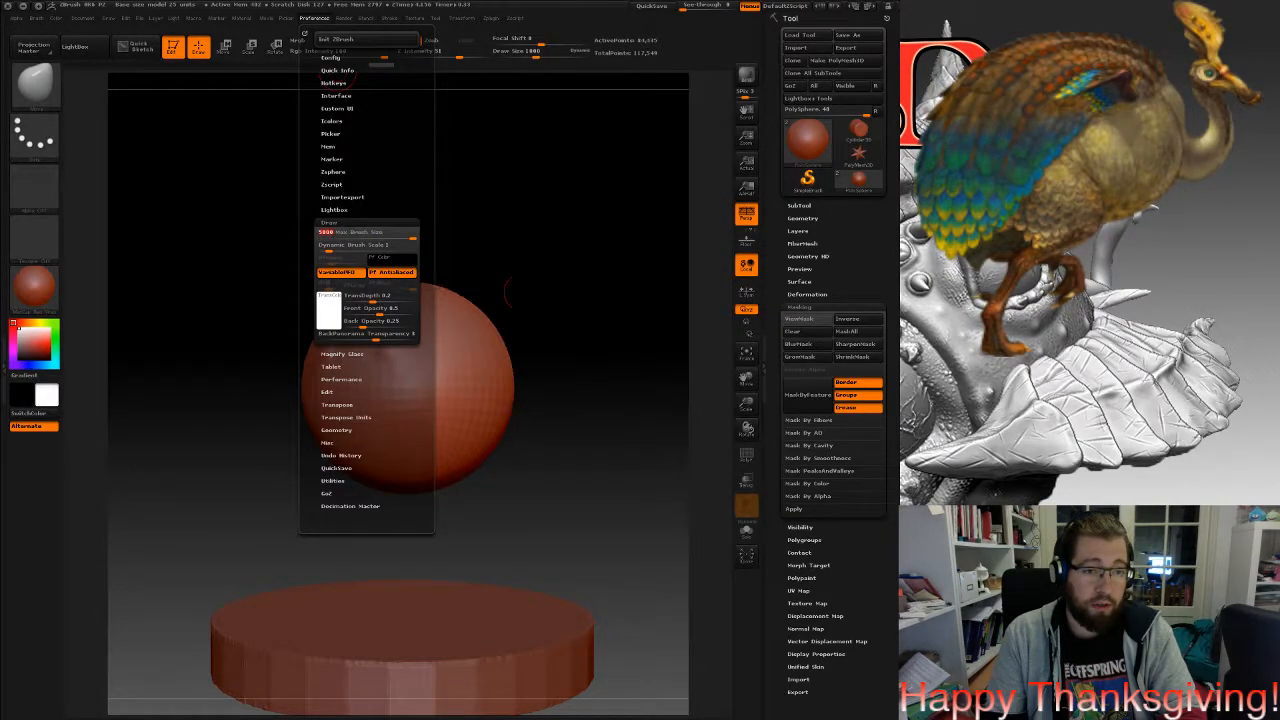
key("space")
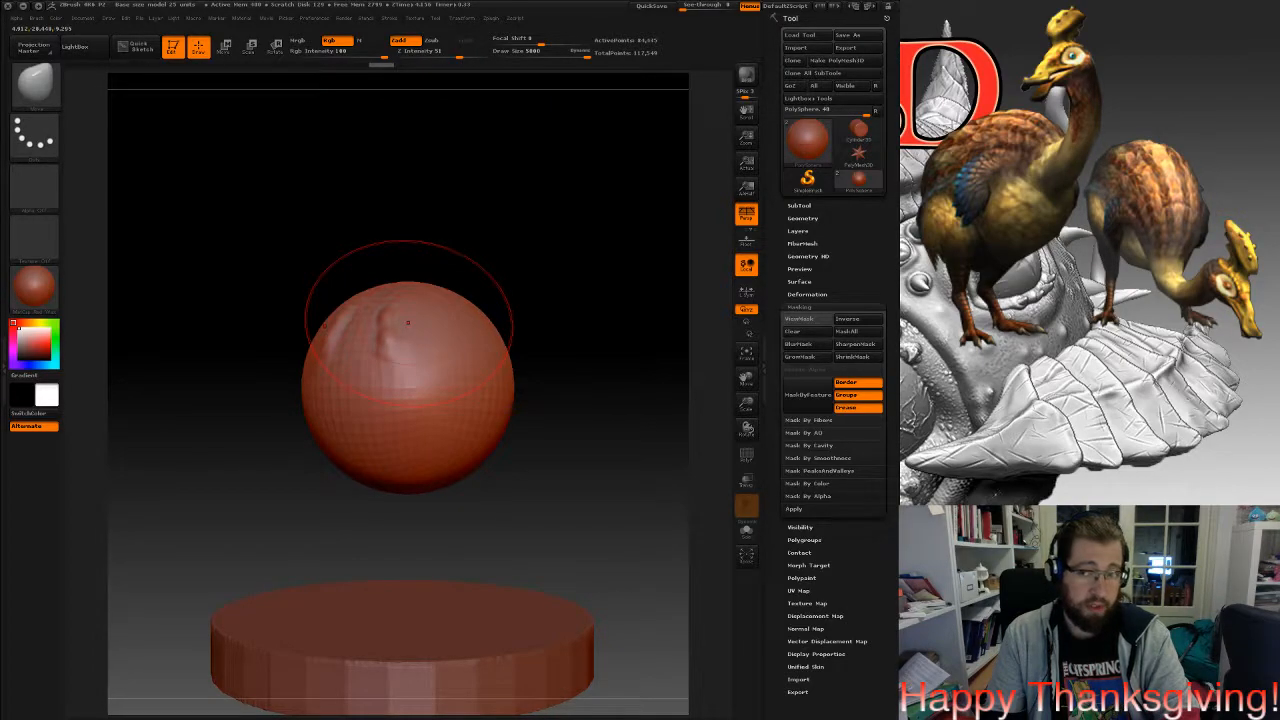
Pull a long neck up from the sphere's upper front and push its base forward into a curve.
mouse_move(408, 322)
right_mouse_down()
mouse_move(364, 322)
mouse_move(395, 321)
right_mouse_up()
left_click_drag(390, 330, 356, 118)
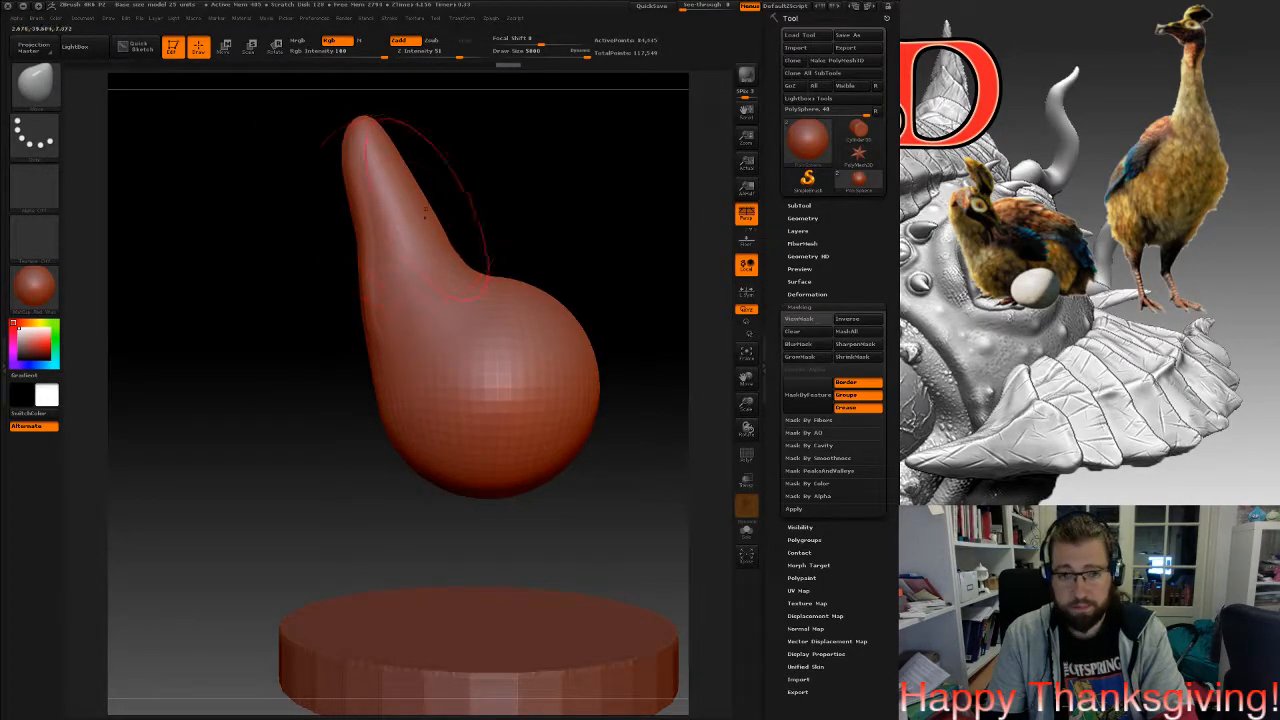
mouse_move(434, 208)
left_mouse_down()
mouse_move(396, 220)
mouse_move(352, 278)
left_mouse_up()
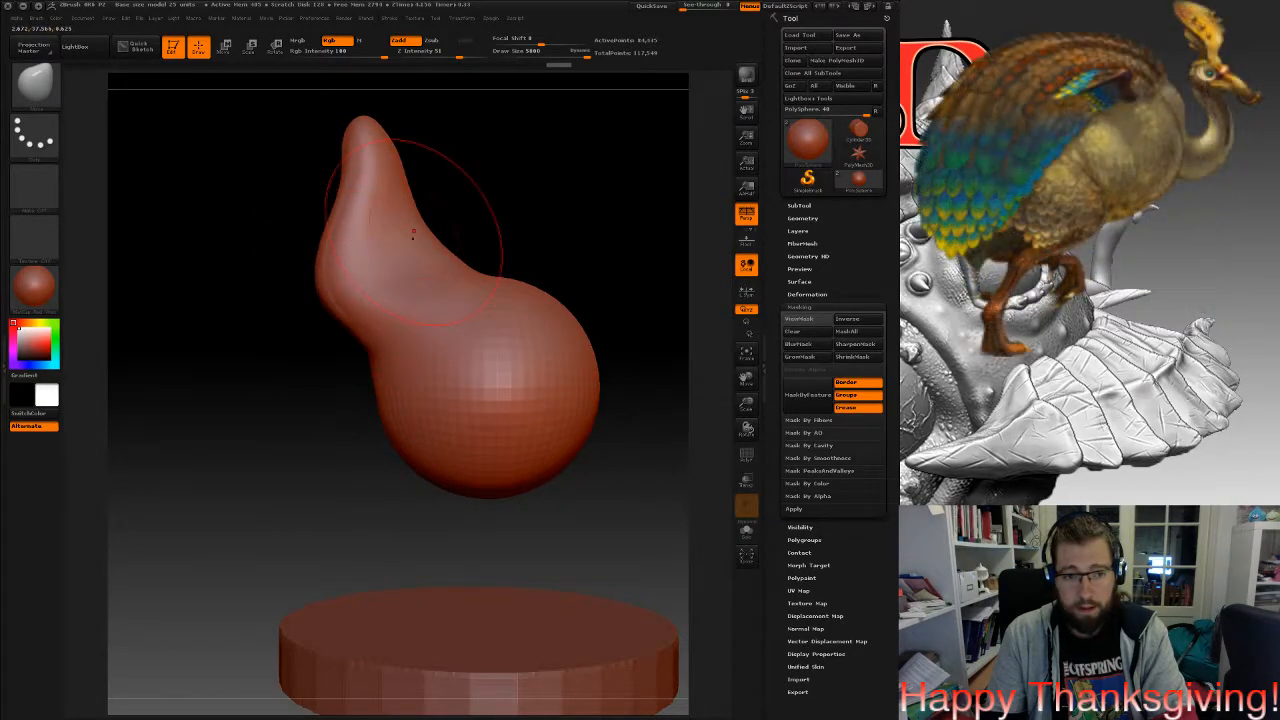
mouse_move(414, 232)
left_mouse_down()
mouse_move(396, 241)
mouse_move(413, 243)
mouse_move(396, 228)
left_mouse_up()
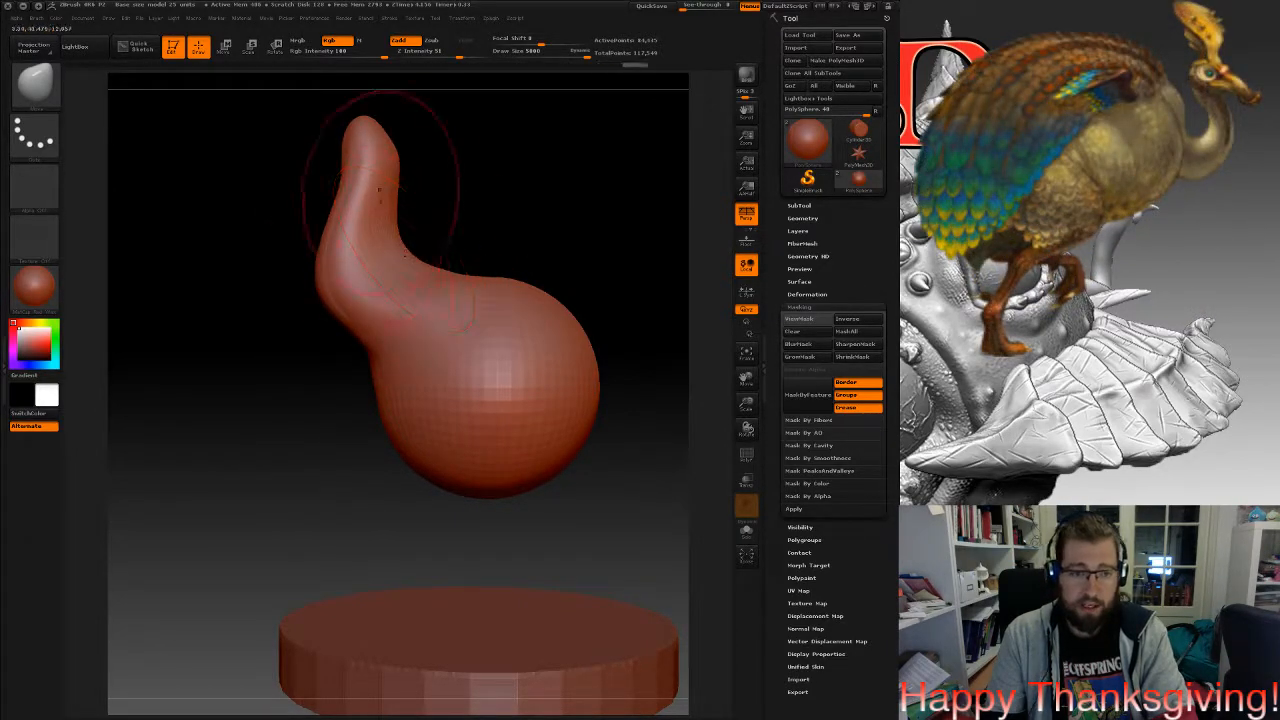
Shift the neck's tip forward, slim the neck and smooth its transition into the chest.
mouse_move(374, 148)
left_mouse_down()
mouse_move(370, 166)
mouse_move(336, 158)
left_mouse_up()
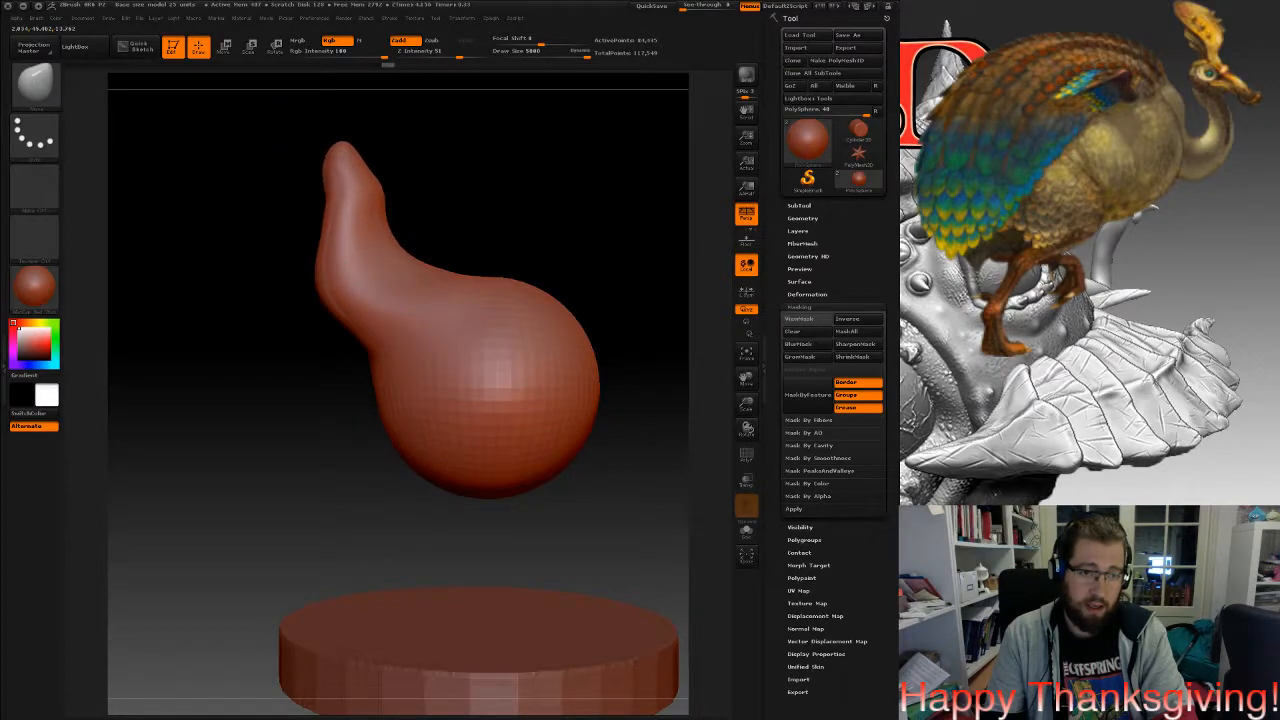
left_click_drag(362, 206, 346, 212)
left_click_drag(358, 308, 352, 336)
left_click_drag(615, 368, 705, 366)
left_click_drag(358, 308, 370, 298)
left_click_drag(346, 200, 334, 203)
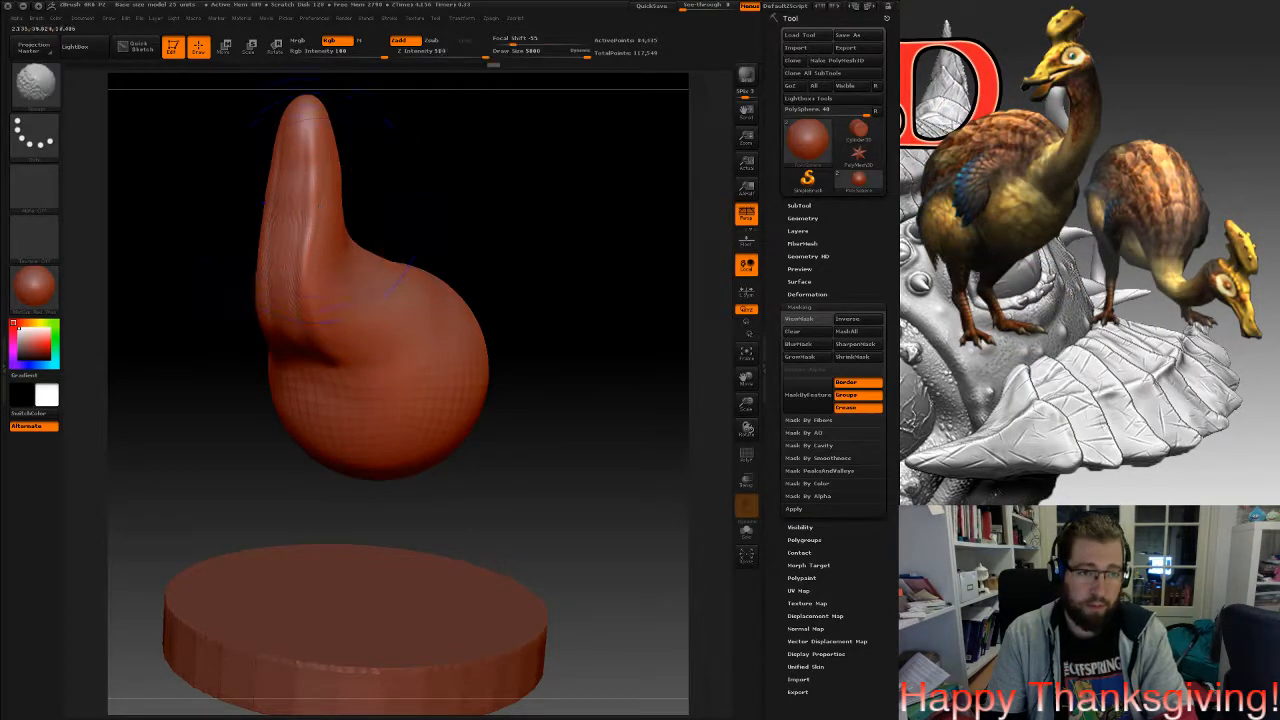
mouse_move(565, 270)
left_mouse_down()
mouse_move(455, 280)
mouse_move(384, 267)
left_mouse_up()
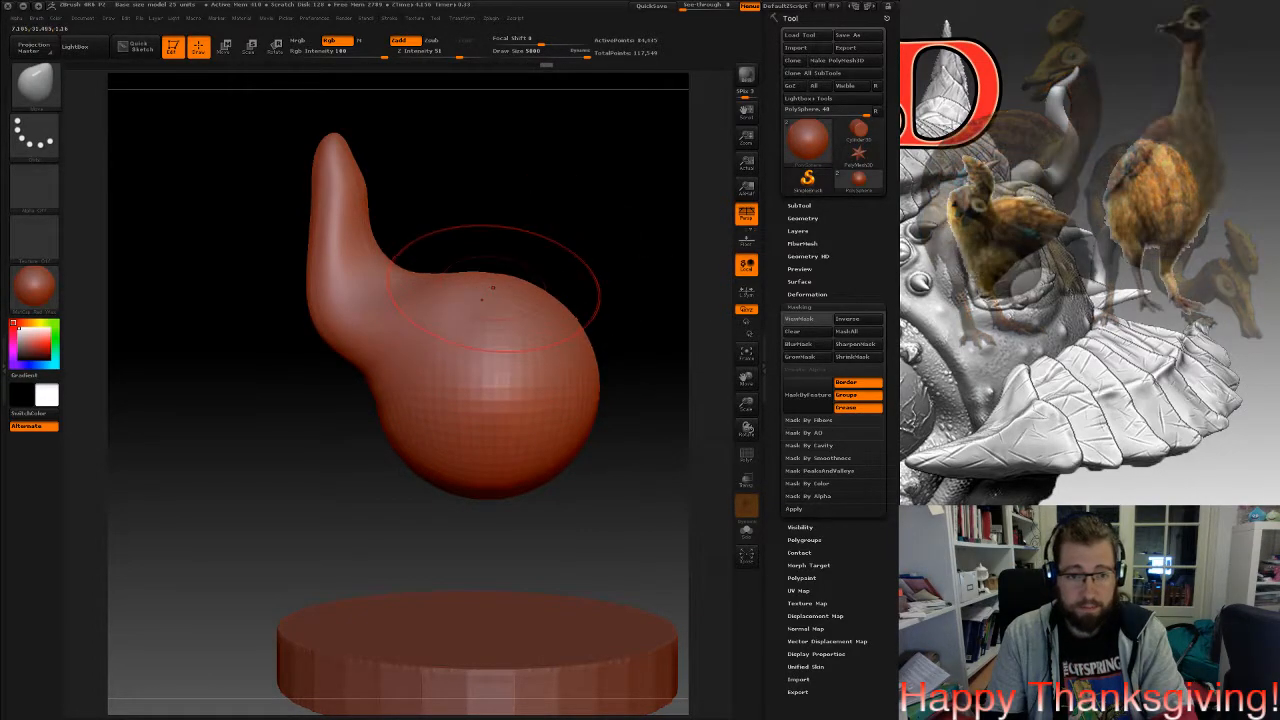
Stretch the rear of the body backward and downward into a rounded, sloping rump with the Move brush.
mouse_move(520, 272)
left_mouse_down()
mouse_move(632, 355)
mouse_move(602, 430)
mouse_move(603, 473)
mouse_move(562, 462)
left_mouse_up()
left_click_drag(522, 262, 534, 277)
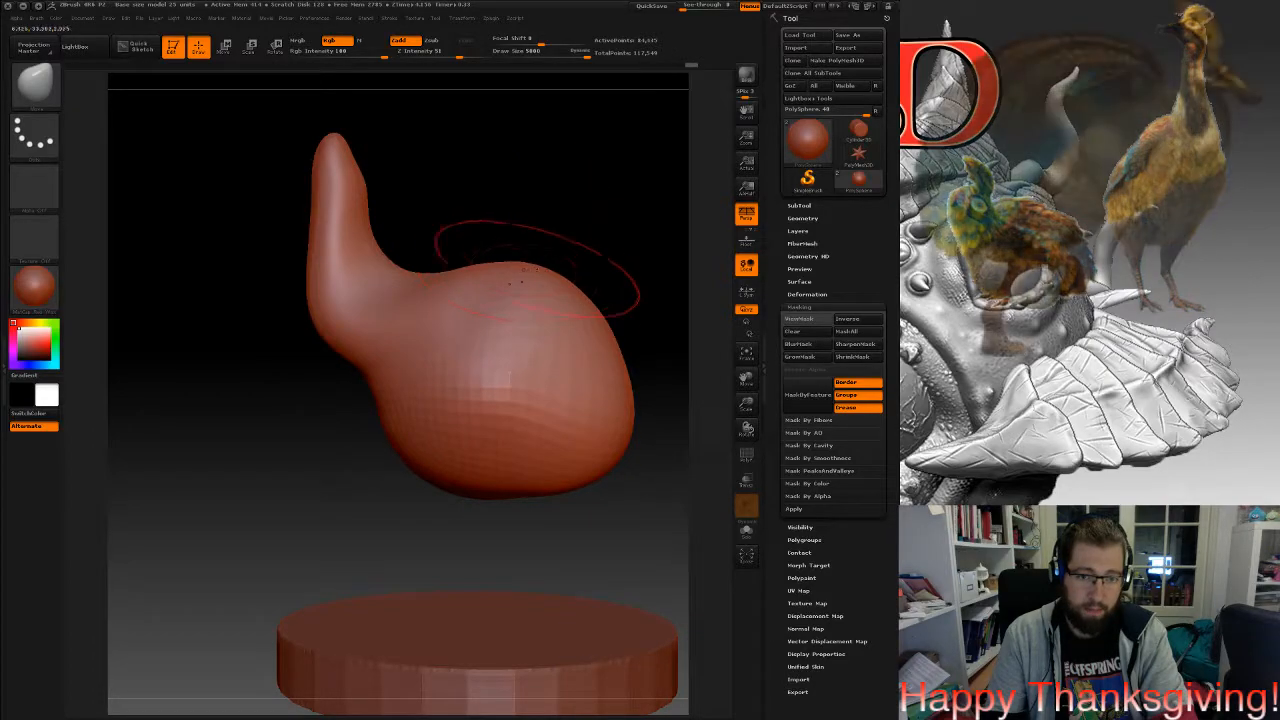
mouse_move(640, 250)
left_mouse_down()
mouse_move(600, 330)
mouse_move(560, 480)
mouse_move(620, 300)
mouse_move(600, 365)
mouse_move(575, 390)
left_mouse_up()
mouse_move(555, 432)
left_mouse_down()
mouse_move(592, 441)
mouse_move(590, 530)
mouse_move(553, 435)
mouse_move(502, 412)
left_mouse_up()
left_click_drag(560, 290, 542, 300)
mouse_move(640, 450)
left_mouse_down()
mouse_move(625, 360)
mouse_move(600, 310)
left_mouse_up()
Refine the outline of the upper back and the neck by nudging the neck's base, middle and tip.
left_click_drag(503, 349, 516, 271, "alt")
left_click_drag(433, 296, 428, 280)
left_click_drag(398, 233, 402, 248)
left_click_drag(317, 232, 306, 249)
left_click_drag(267, 147, 262, 143)
left_click_drag(329, 227, 390, 299, "alt")
Pull the lower rear of the body outward into a tapered tail end.
mouse_move(490, 540)
left_mouse_down()
mouse_move(513, 520)
mouse_move(498, 413)
left_mouse_up()
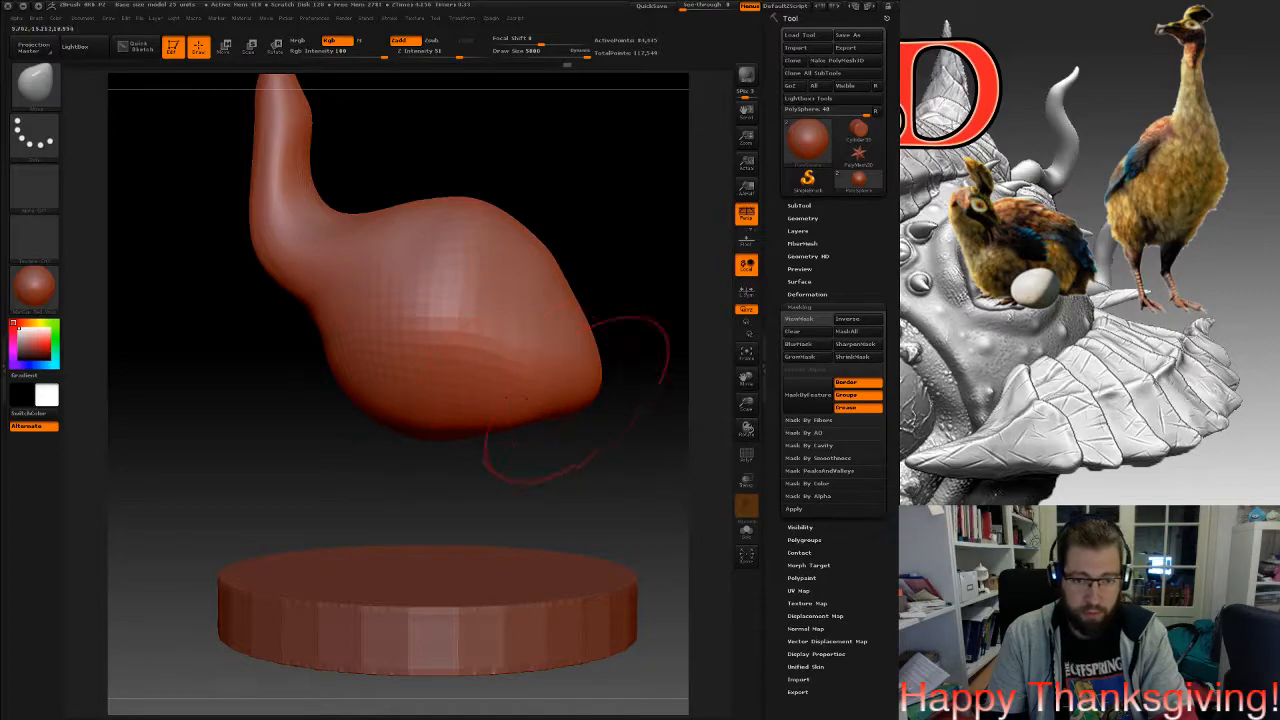
left_click_drag(592, 388, 622, 384)
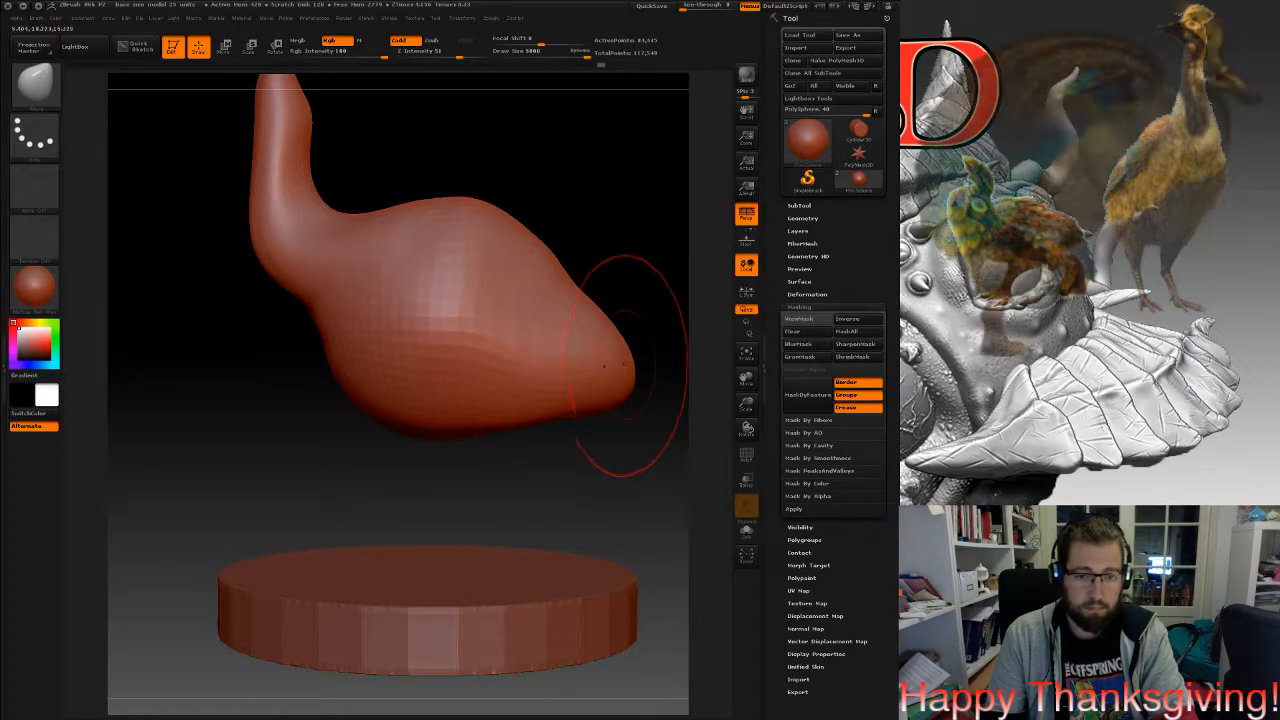
left_click_drag(505, 490, 325, 492)
mouse_move(625, 328)
right_mouse_down("alt")
mouse_move(486, 334)
mouse_move(465, 380)
mouse_move(471, 309)
mouse_move(590, 340)
mouse_move(515, 318)
mouse_move(448, 341)
right_mouse_up("alt")
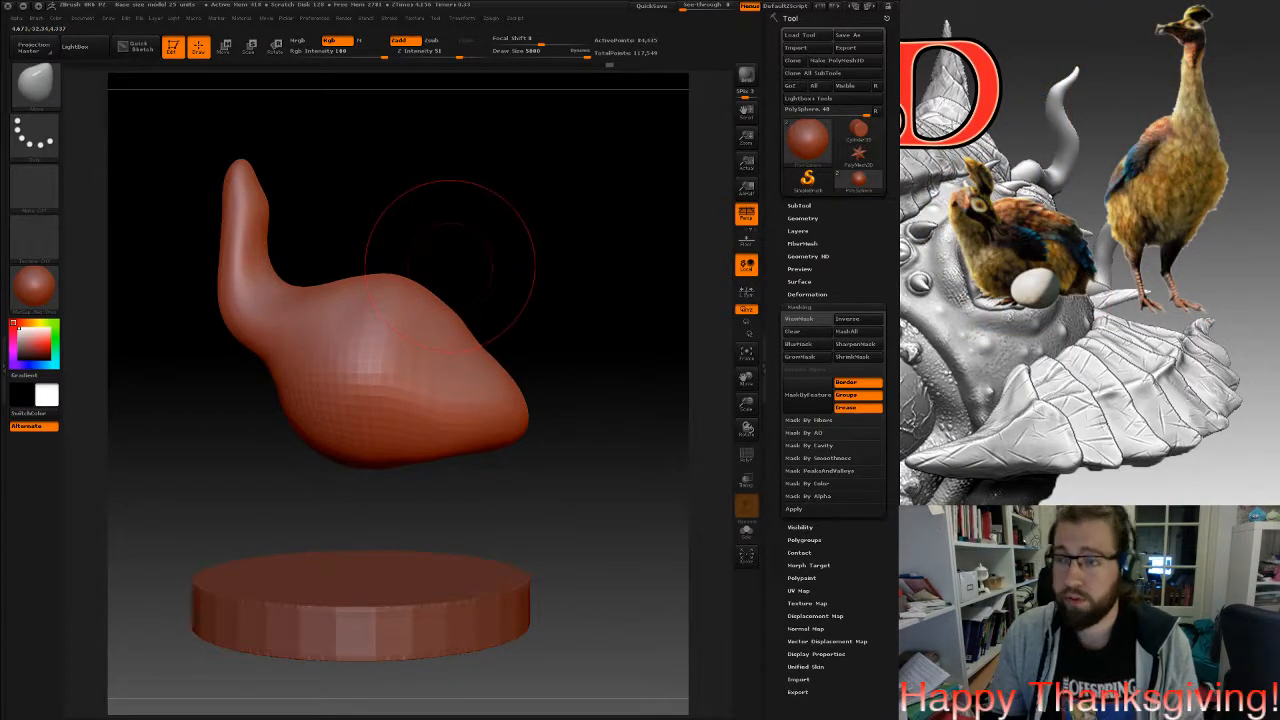
Adjust the volume of the back and rump from the side, top and front with the Move brush.
mouse_move(440, 265)
left_mouse_down()
mouse_move(580, 270)
mouse_move(565, 264)
mouse_move(560, 340)
left_mouse_up()
left_click_drag(466, 256, 439, 268)
right_click_drag(430, 260, 376, 314)
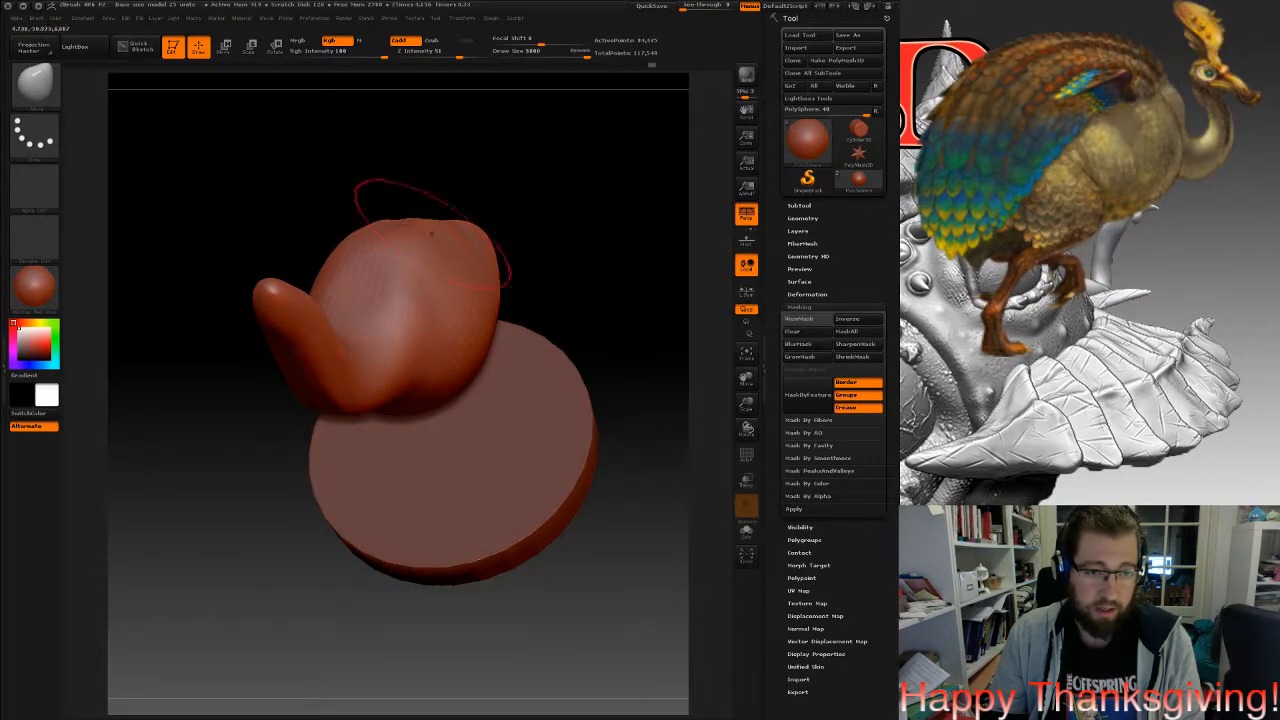
mouse_move(468, 262)
right_mouse_down()
mouse_move(360, 215)
mouse_move(462, 272)
mouse_move(440, 282)
right_mouse_up()
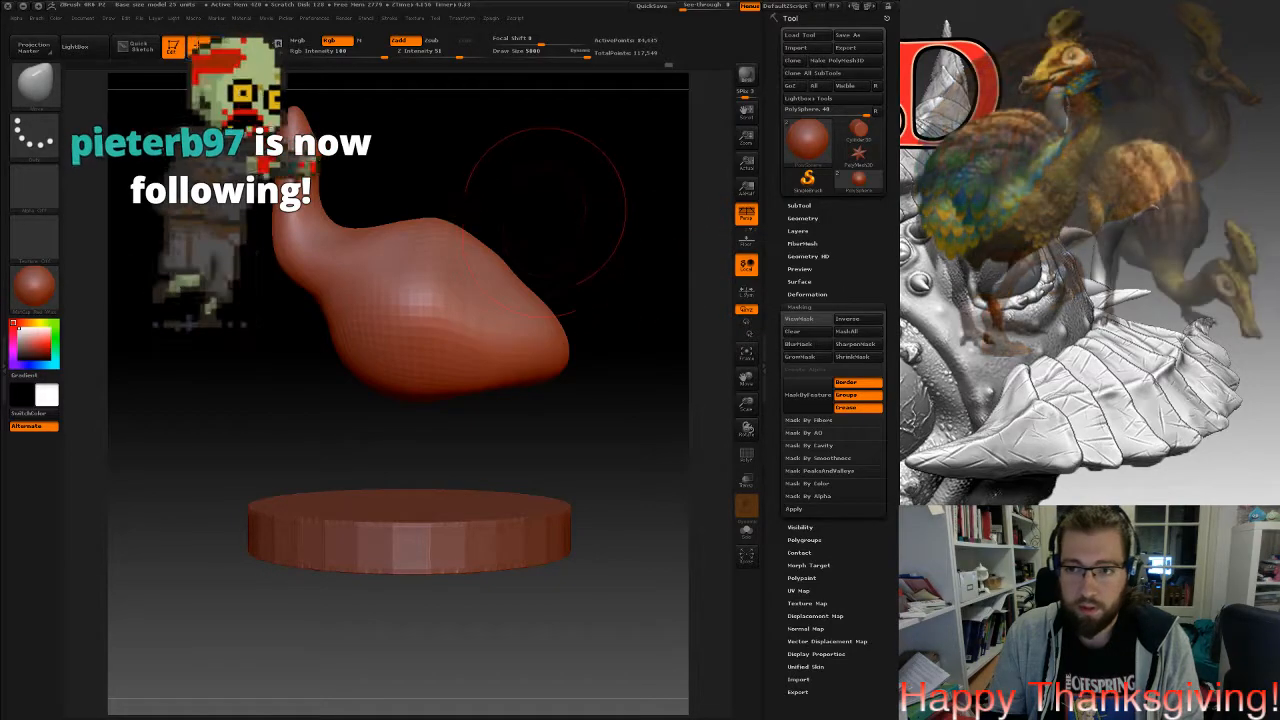
right_click_drag(463, 272, 562, 268)
left_click_drag(500, 250, 514, 257)
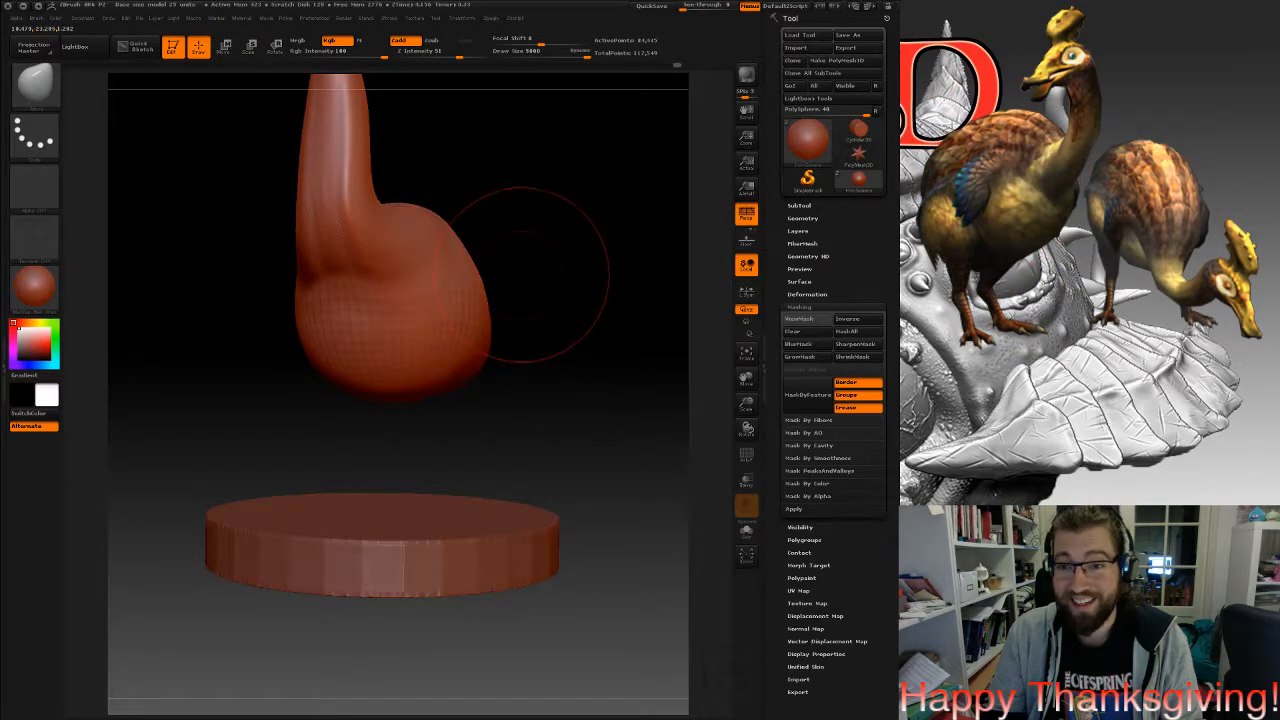
left_click_drag(510, 255, 485, 270)
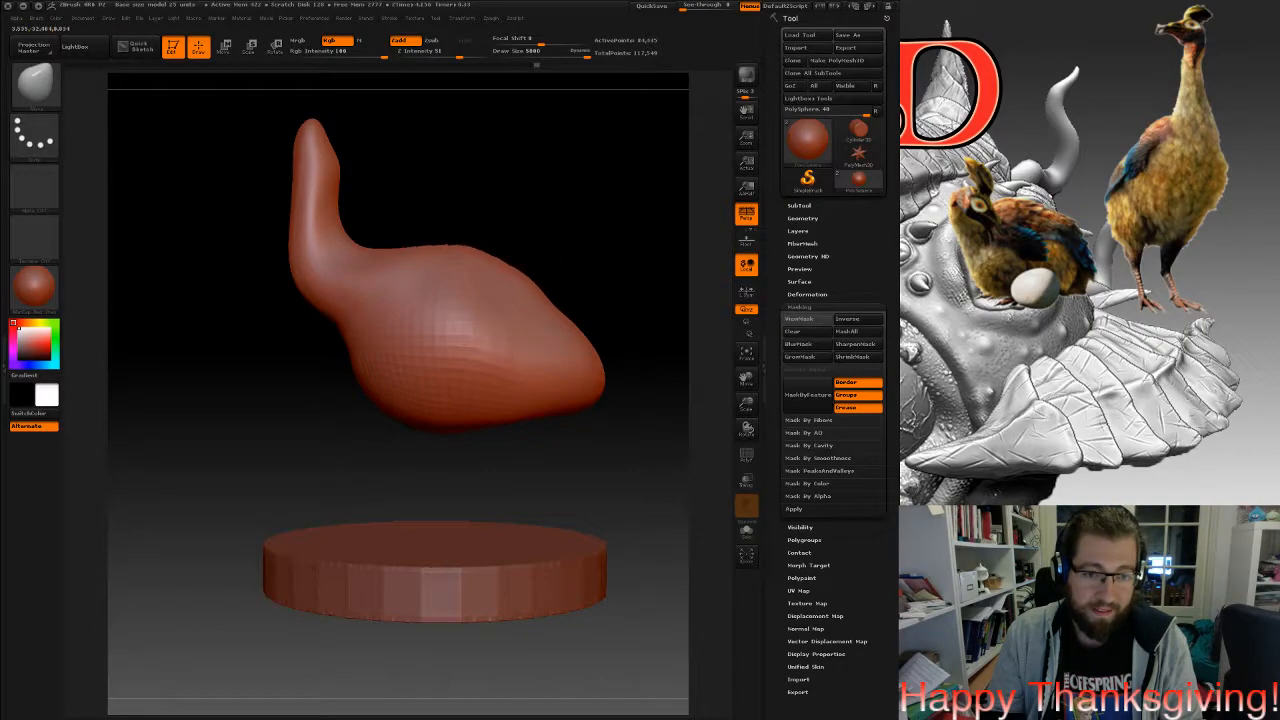
Flatten the back behind the neck and reshape the slope running down to the tail.
left_click_drag(490, 303, 471, 320, "alt")
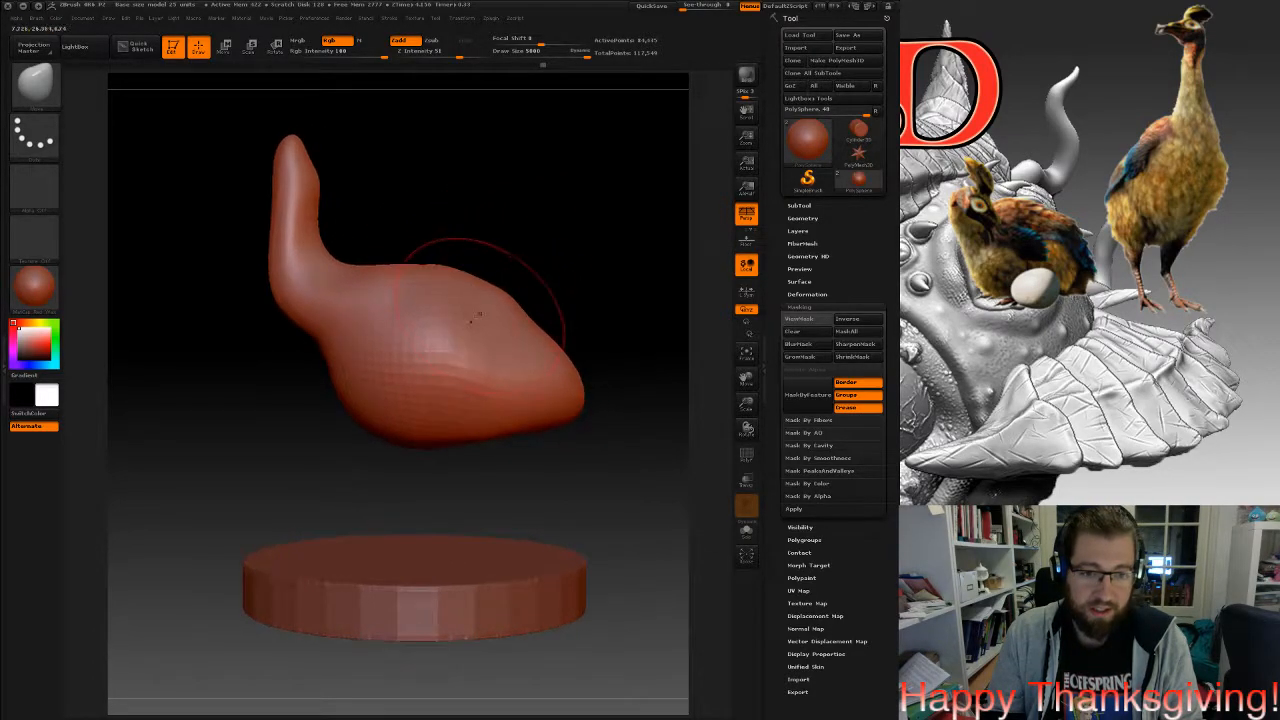
mouse_move(530, 290)
right_mouse_down()
mouse_move(435, 300)
mouse_move(464, 320)
mouse_move(548, 318)
mouse_move(557, 334)
right_mouse_up()
left_click_drag(541, 303, 512, 283)
right_click_drag(546, 320, 592, 308)
right_click_drag(457, 351, 513, 272, "alt")
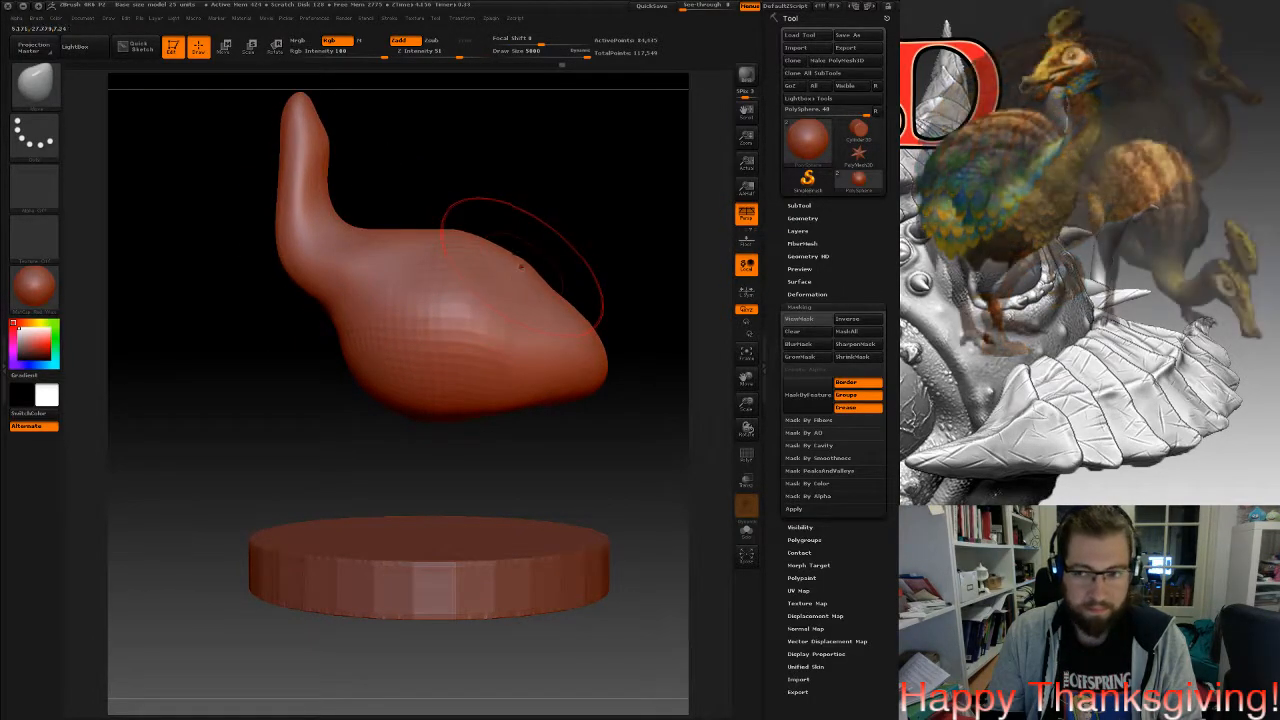
Smooth the body surface, the tail and the area where the neck meets the chest.
key("shift")
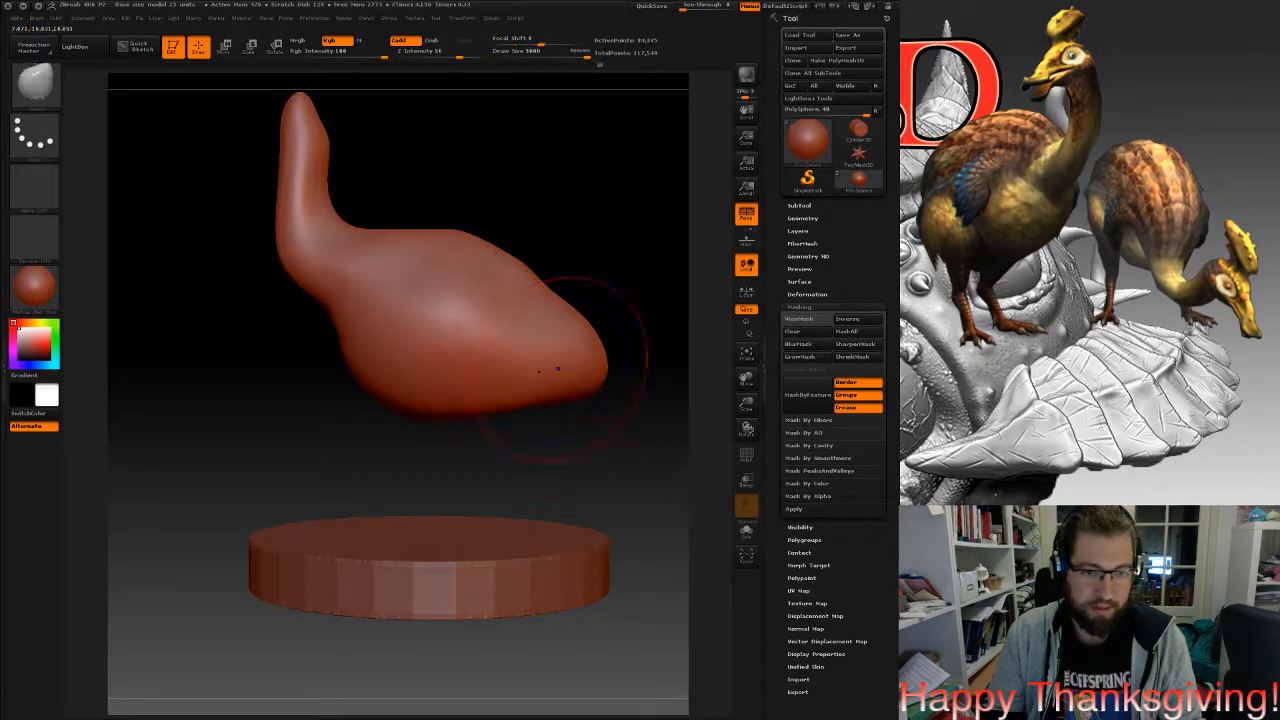
right_click_drag(447, 302, 508, 290)
key("shift")
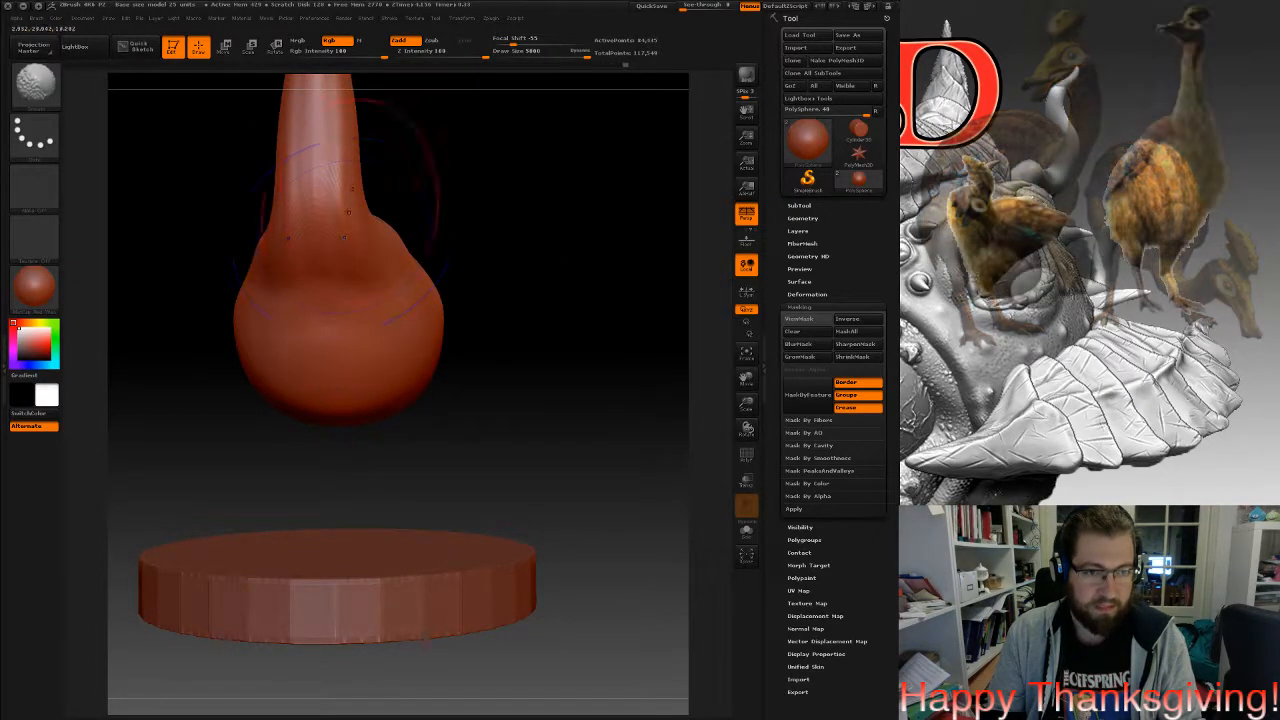
mouse_move(400, 222)
right_mouse_down()
mouse_move(418, 222)
mouse_move(396, 222)
right_mouse_up()
right_click_drag(490, 224, 700, 230)
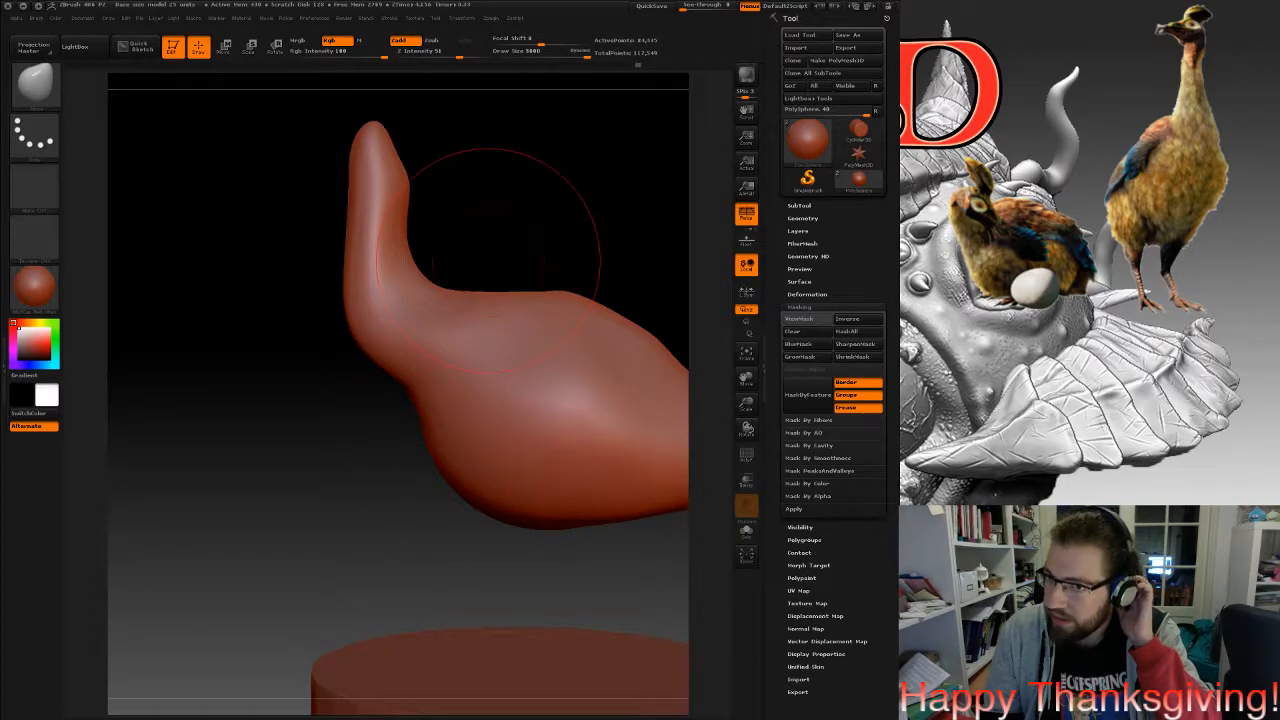
Insert a sphere at the tip of the neck as the head using the InsertSphere brush.
key("b")
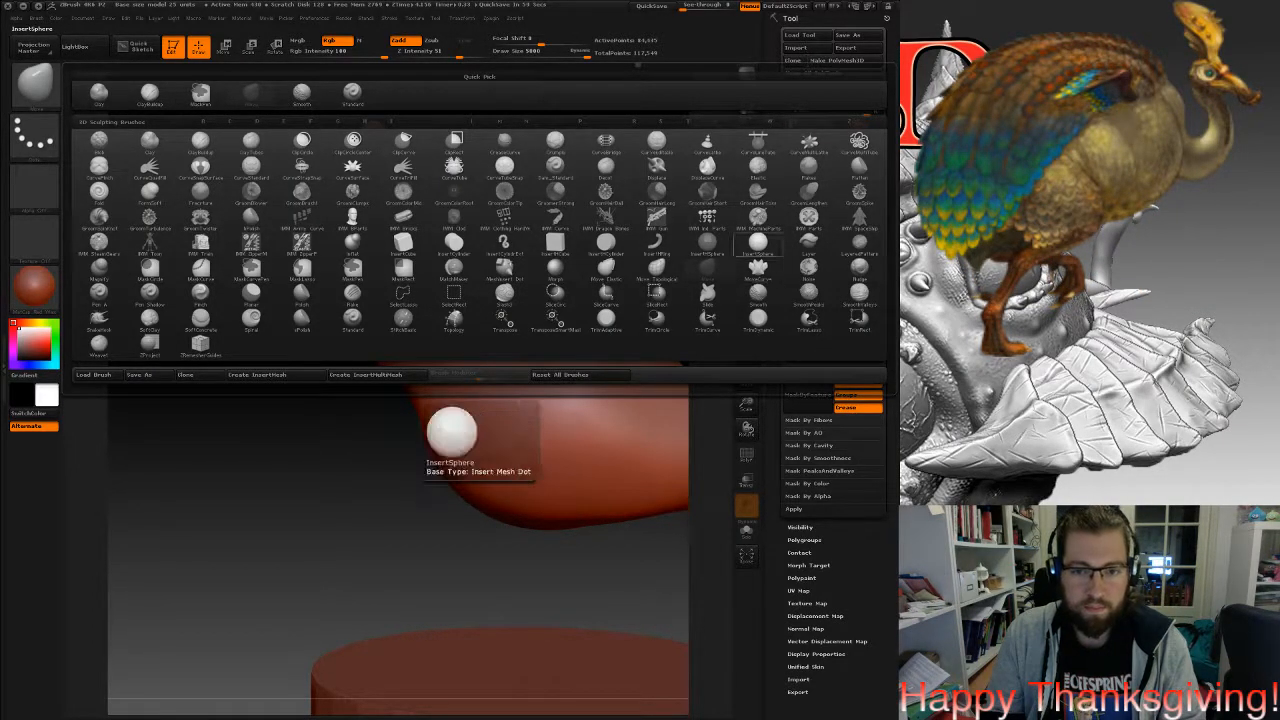
left_click(707, 244)
left_click_drag(528, 170, 568, 302, "alt")
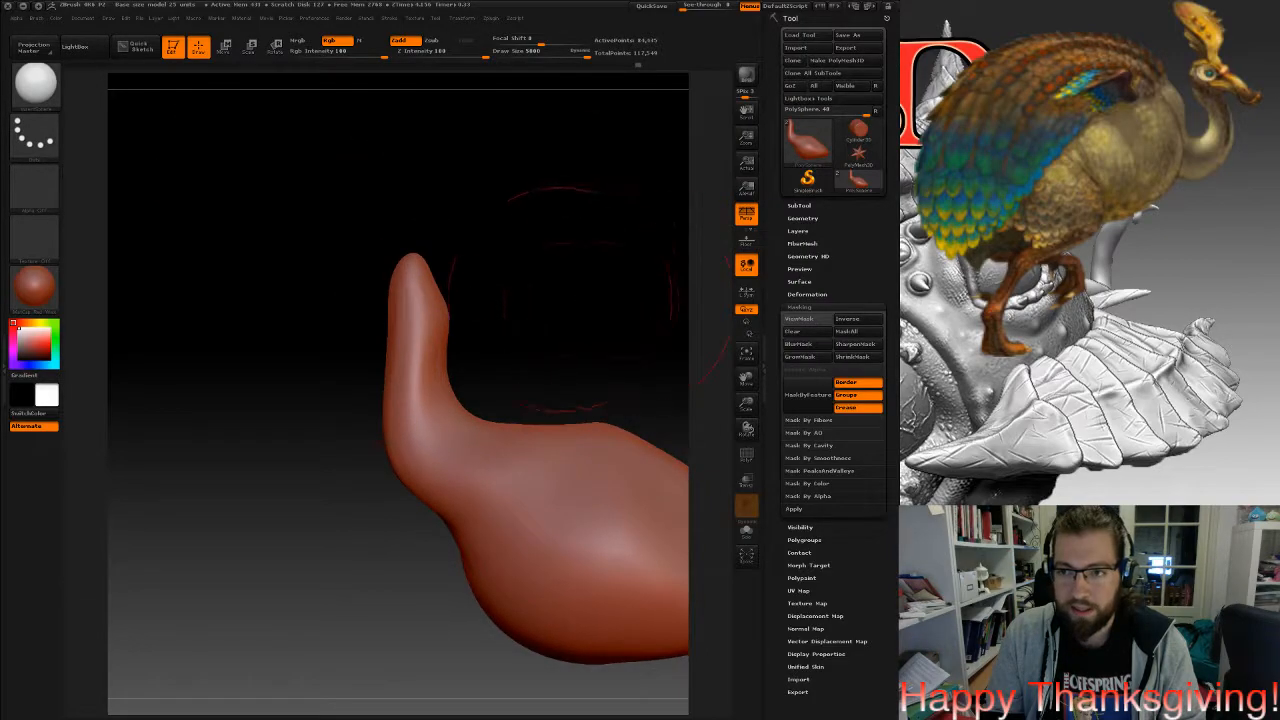
left_click_drag(325, 288, 400, 312)
Split the inserted head sphere into its own subtool and move it above the body in the subtool order.
left_click(799, 205)
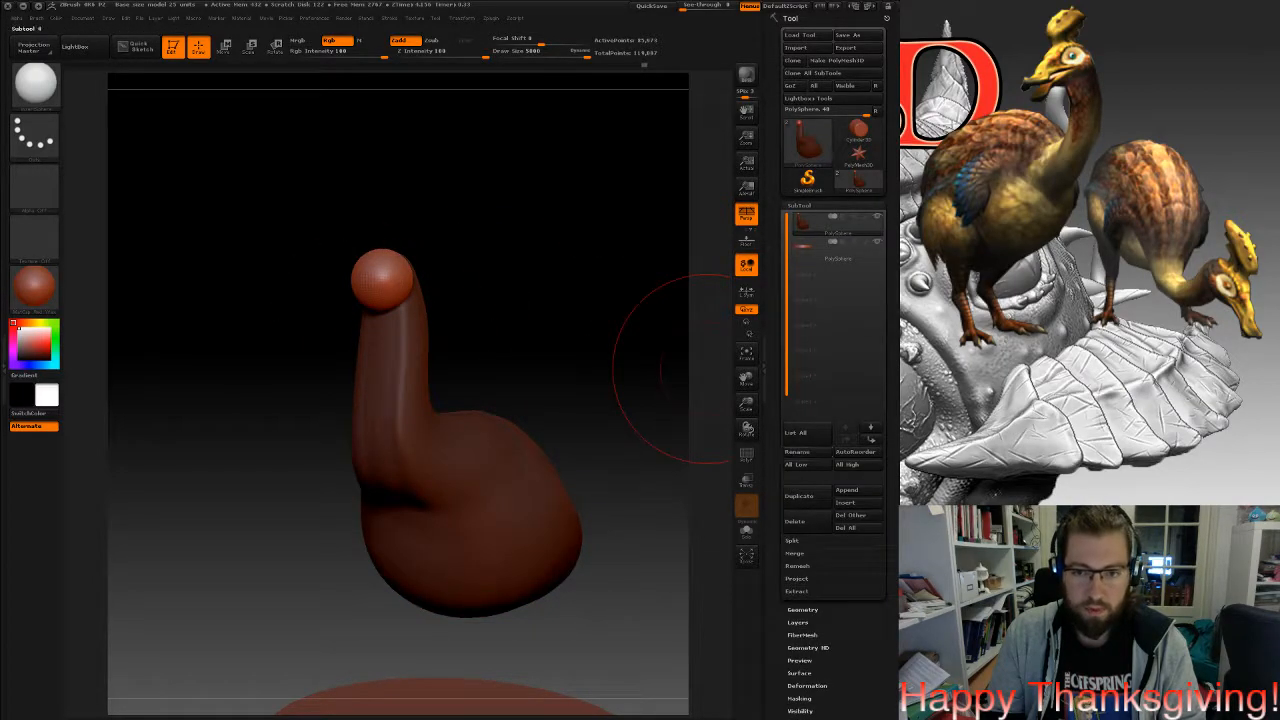
left_click(794, 553)
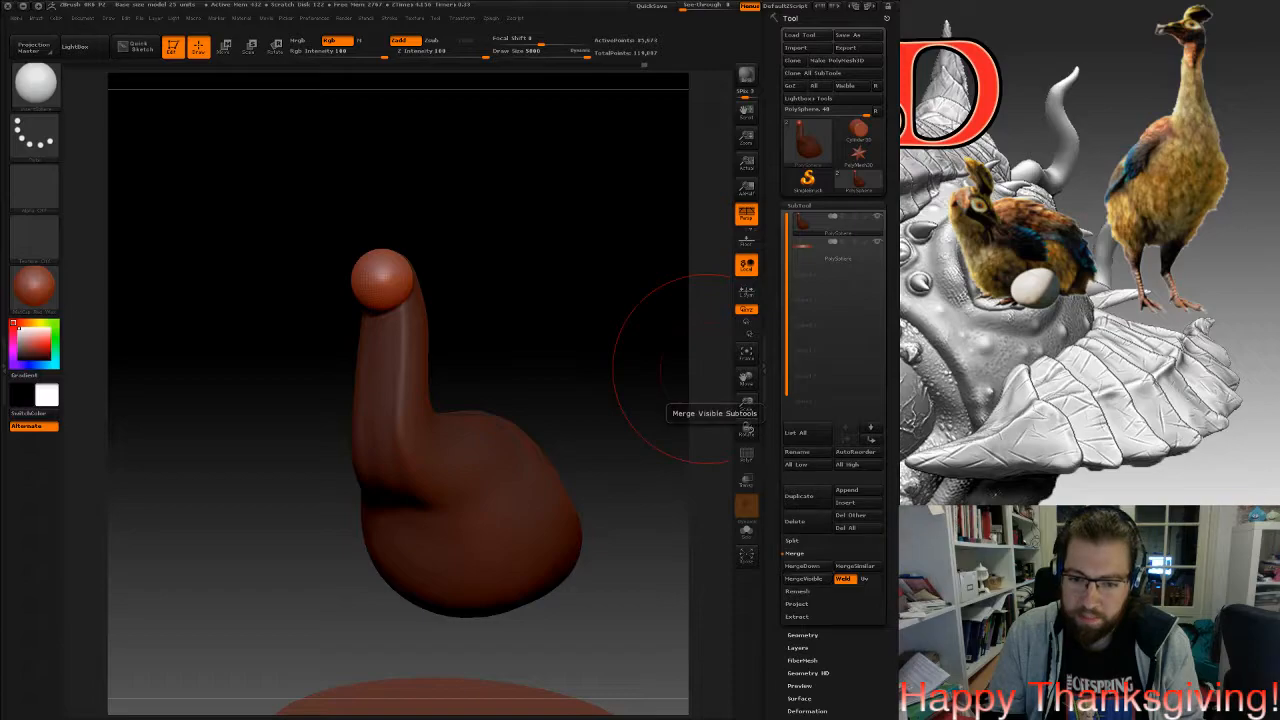
left_click(792, 540)
left_click(806, 578)
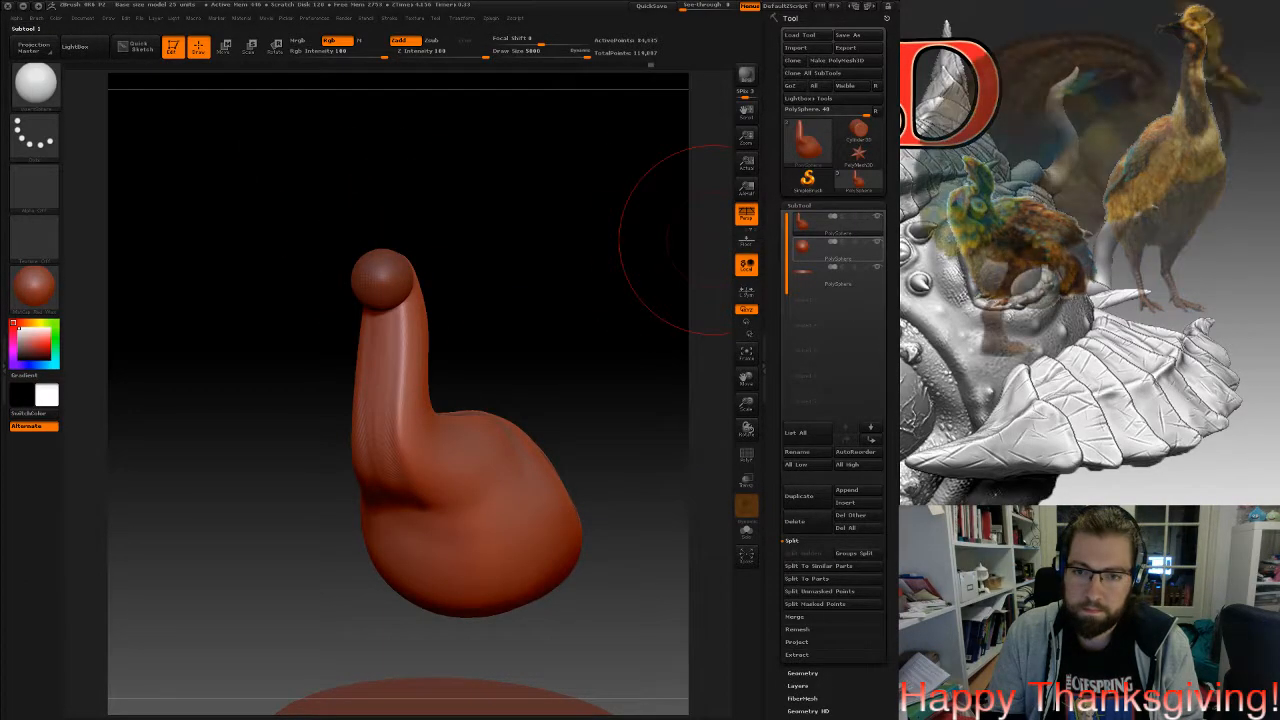
left_click(832, 250)
left_click(846, 440)
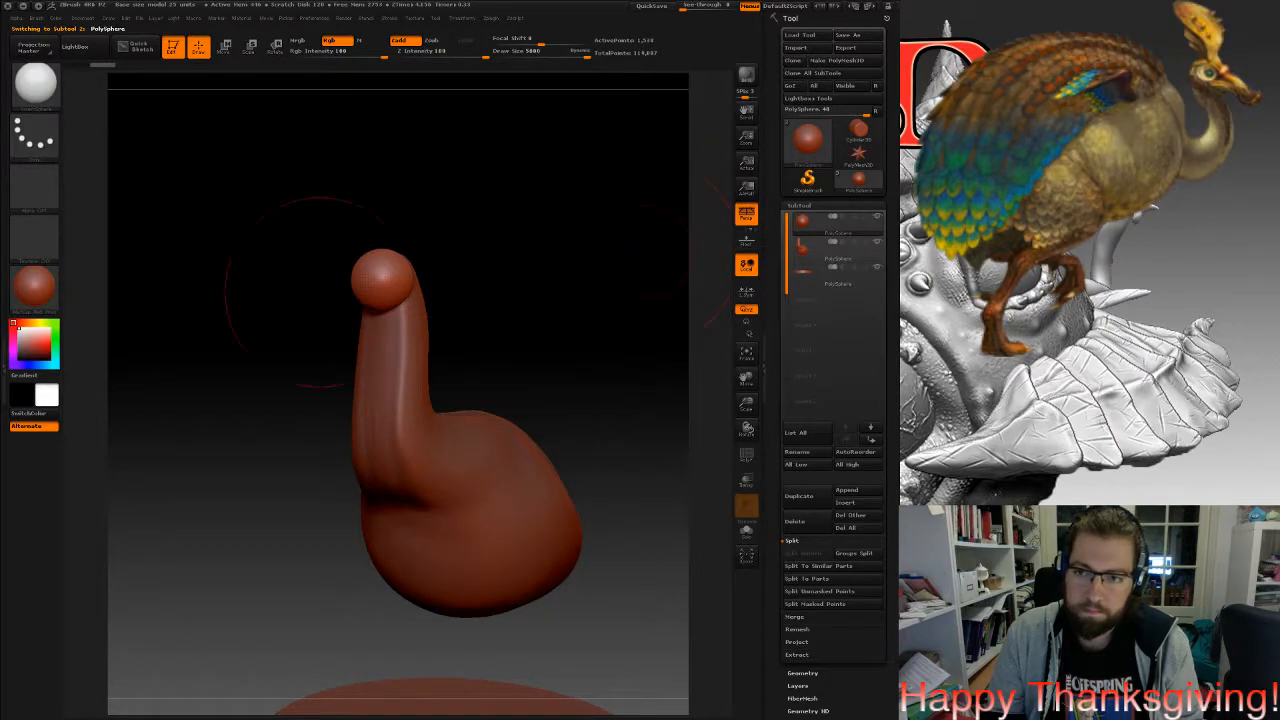
Try to pull the front of the head sphere out into a long tapered beak with the Move brush.
left_click_drag(384, 352, 345, 338)
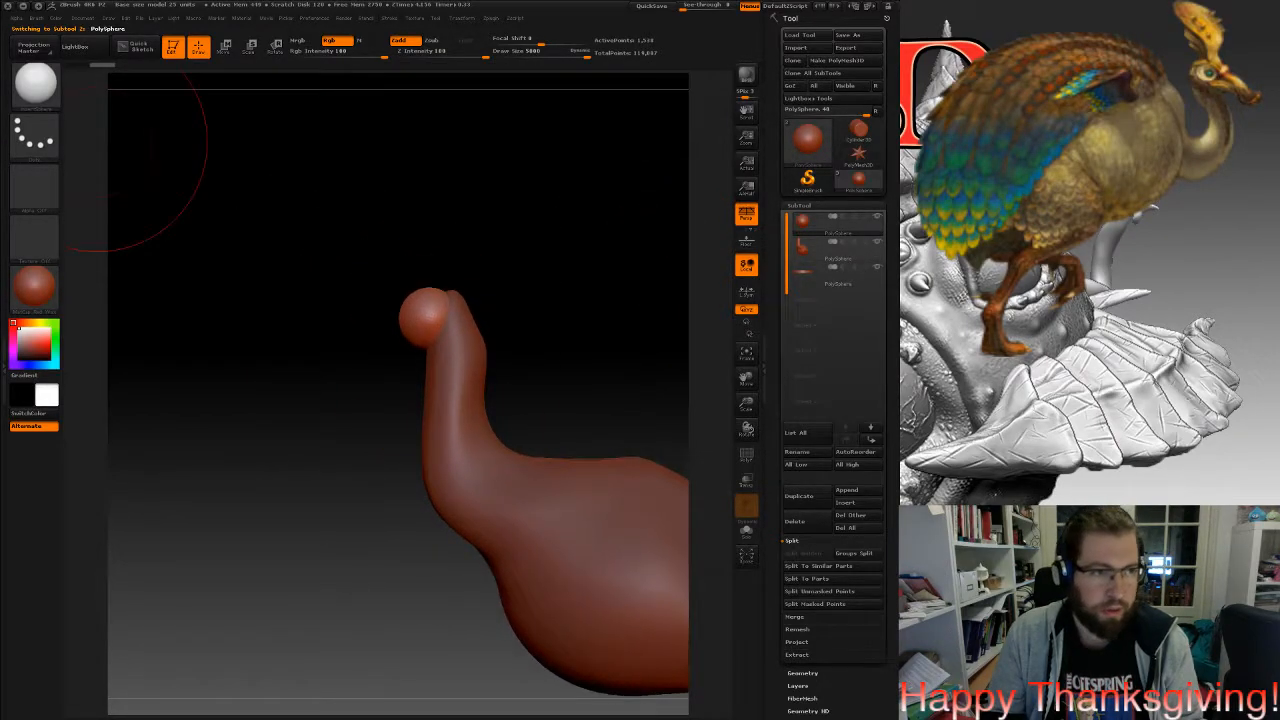
left_click(35, 85)
left_click(302, 94)
left_click_drag(403, 308, 311, 325)
mouse_move(389, 314)
left_mouse_down()
mouse_move(425, 303)
mouse_move(398, 280)
mouse_move(402, 263)
mouse_move(408, 337)
mouse_move(462, 304)
left_mouse_up()
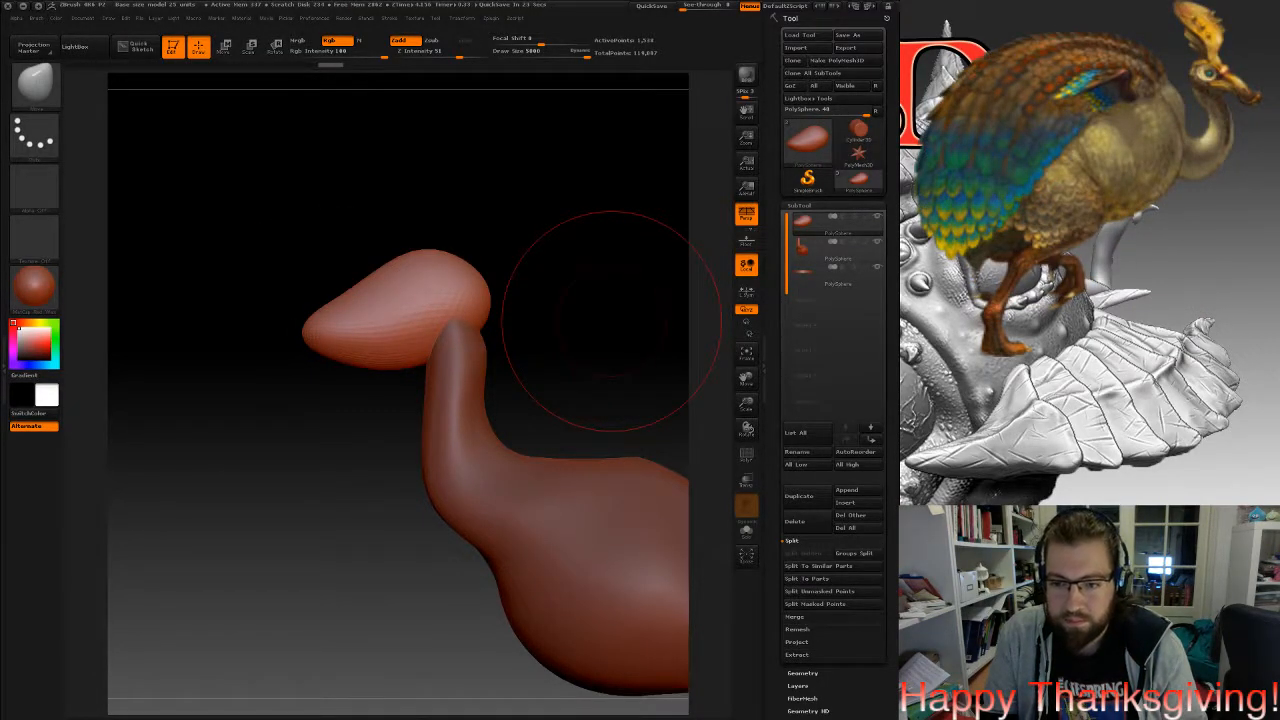
right_click_drag(463, 282, 522, 342, "alt")
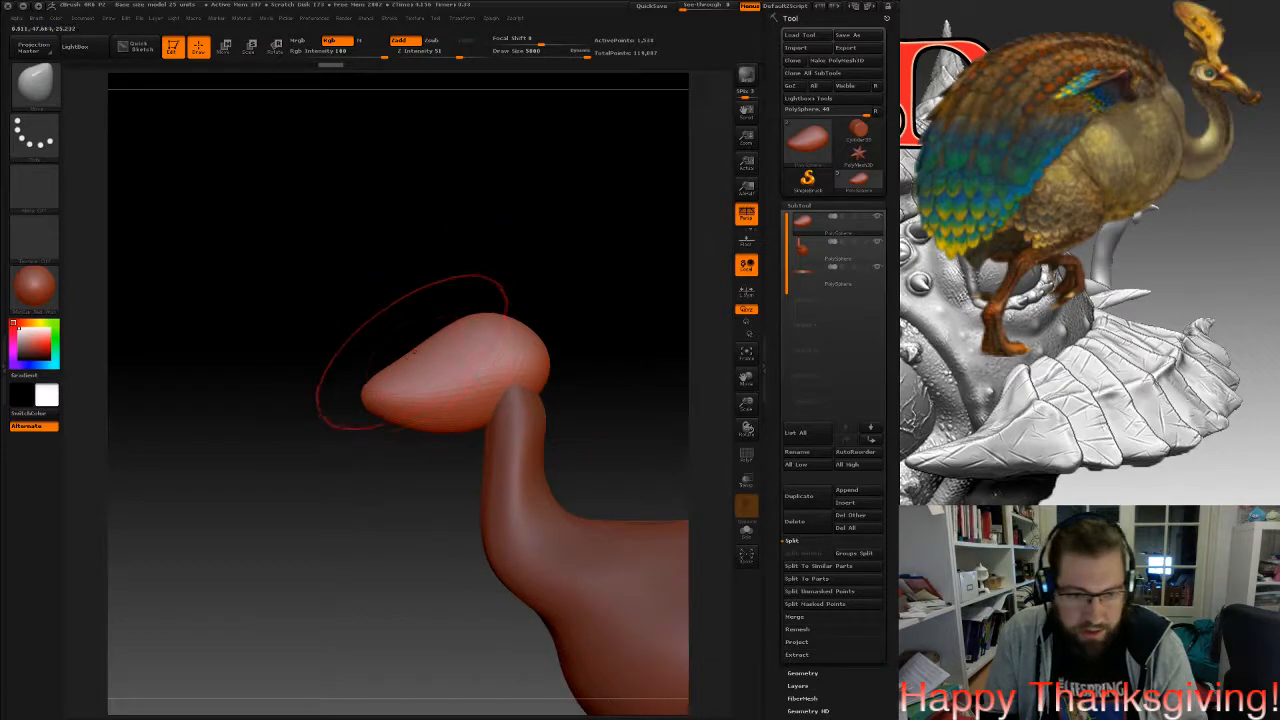
Push the protruding front of the head back in and round the head into a compact ball.
left_click_drag(413, 349, 411, 333)
mouse_move(399, 392)
left_mouse_down()
mouse_move(378, 411)
mouse_move(426, 411)
mouse_move(392, 398)
mouse_move(402, 394)
mouse_move(490, 398)
mouse_move(532, 356)
left_mouse_up()
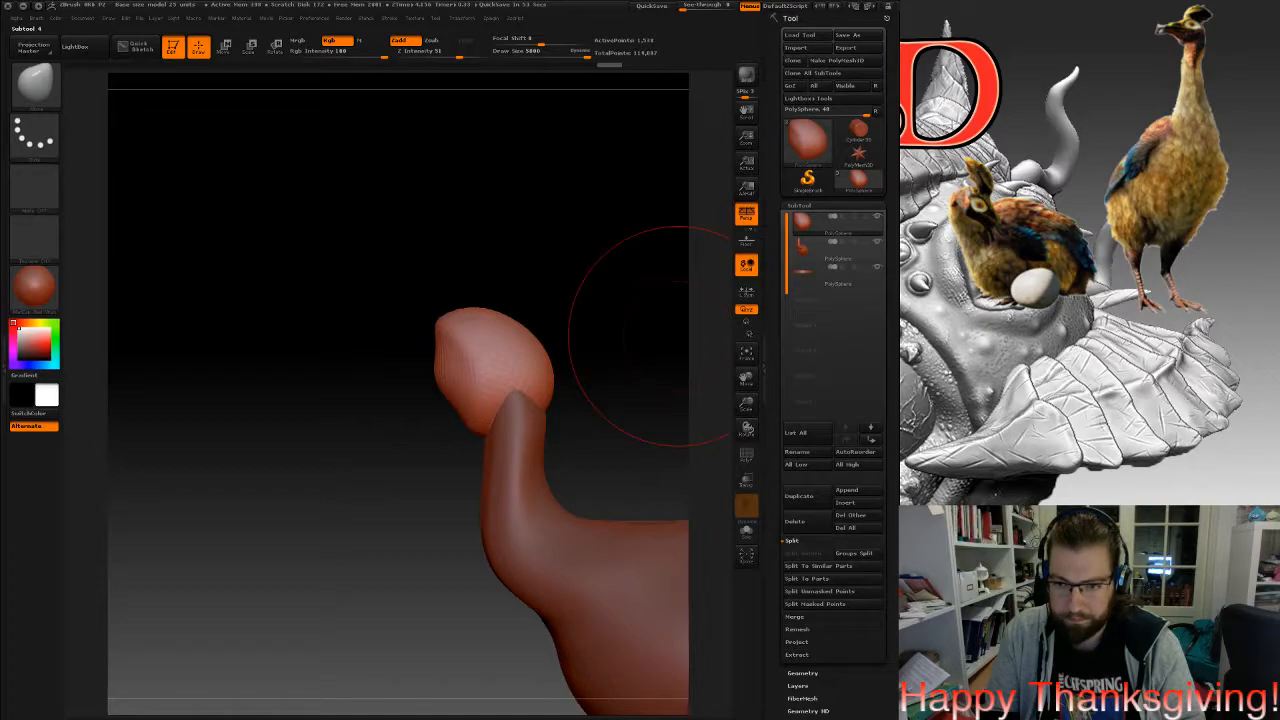
mouse_move(530, 342)
left_mouse_down()
mouse_move(557, 343)
mouse_move(558, 361)
left_mouse_up()
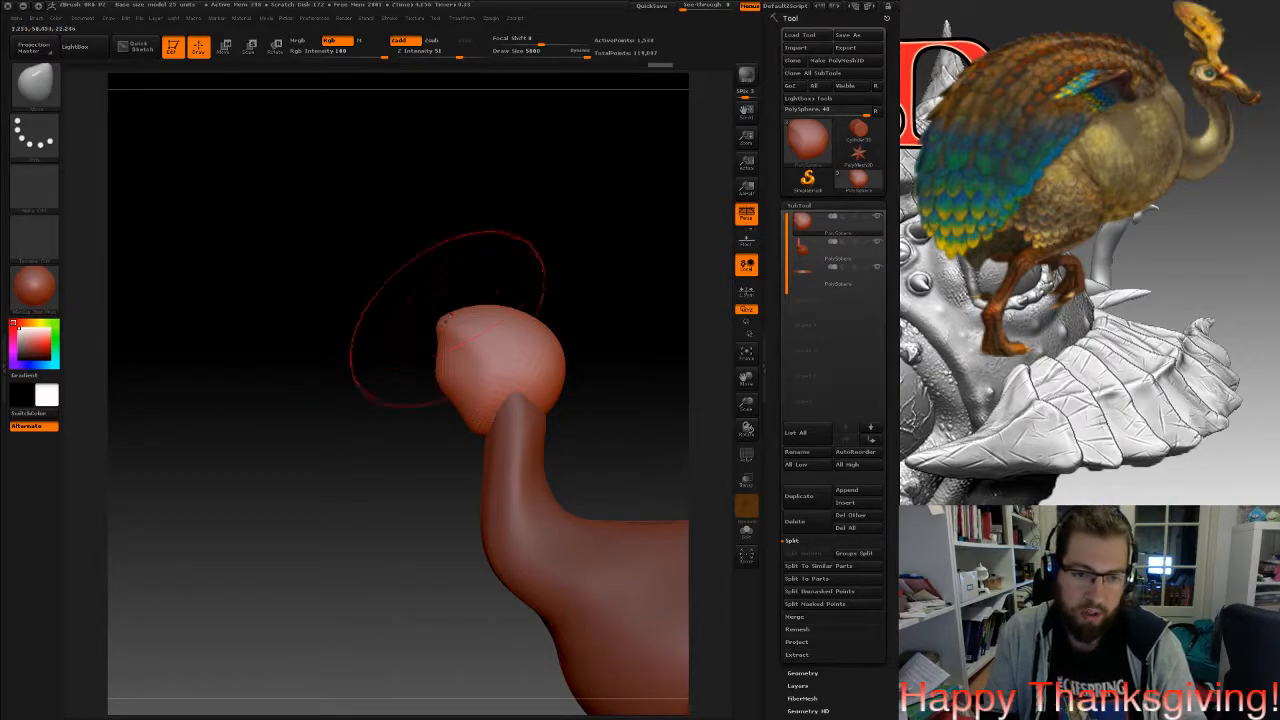
left_click_drag(440, 322, 467, 332)
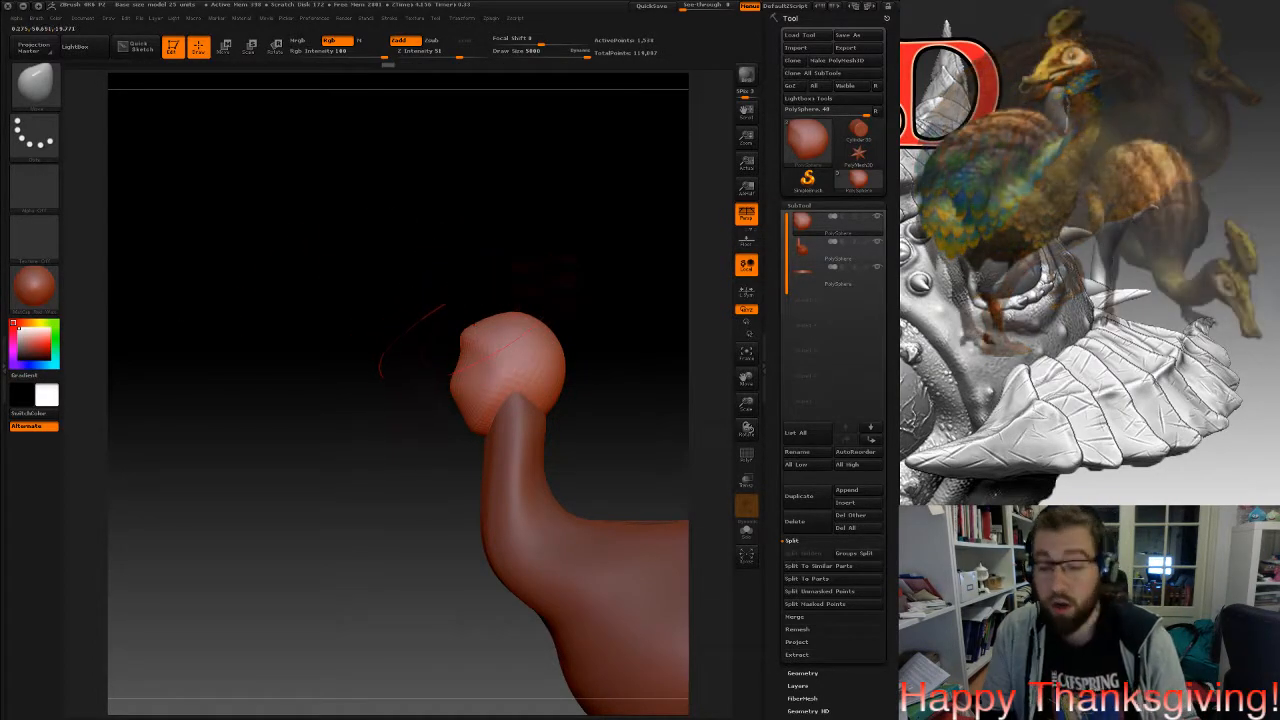
mouse_move(550, 320)
left_mouse_down()
mouse_move(556, 346)
mouse_move(506, 358)
mouse_move(548, 408)
left_mouse_up()
left_click_drag(541, 360, 543, 344)
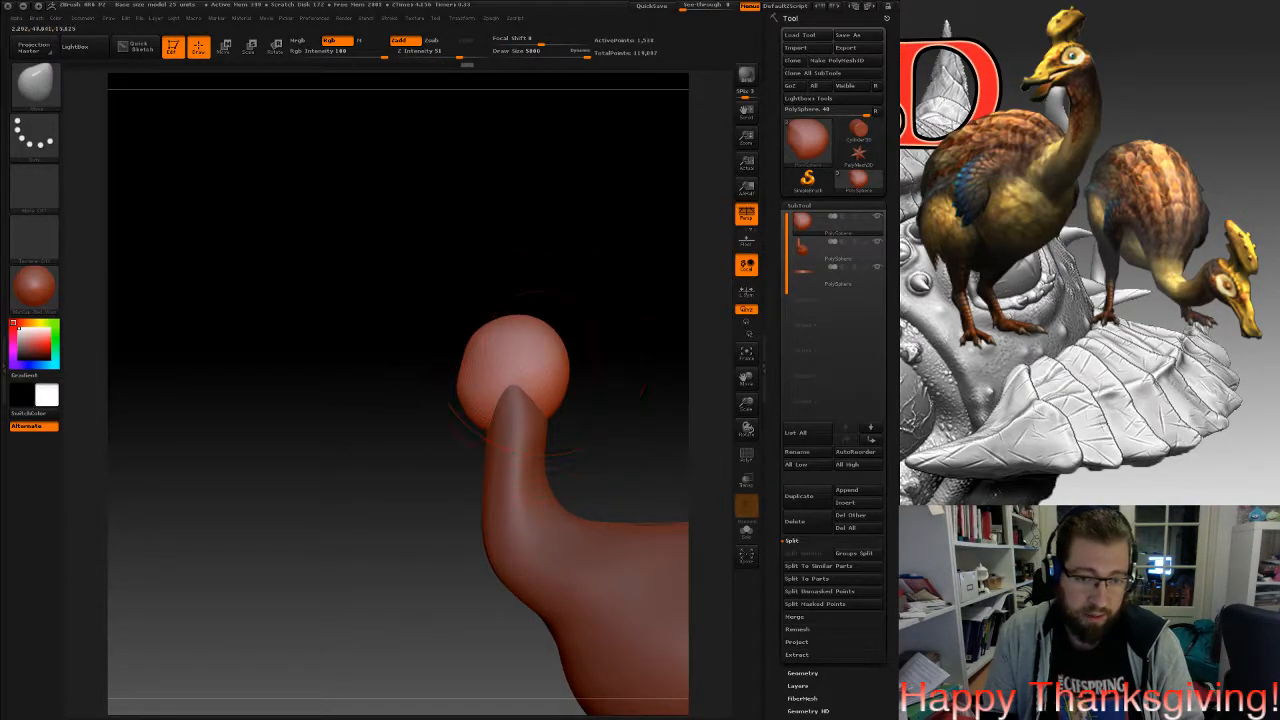
Narrow the head from the front into an upright oval and even out its profile above the neck.
left_click_drag(410, 405, 569, 411)
mouse_move(525, 360)
left_mouse_down()
mouse_move(540, 344)
mouse_move(529, 331)
left_mouse_up()
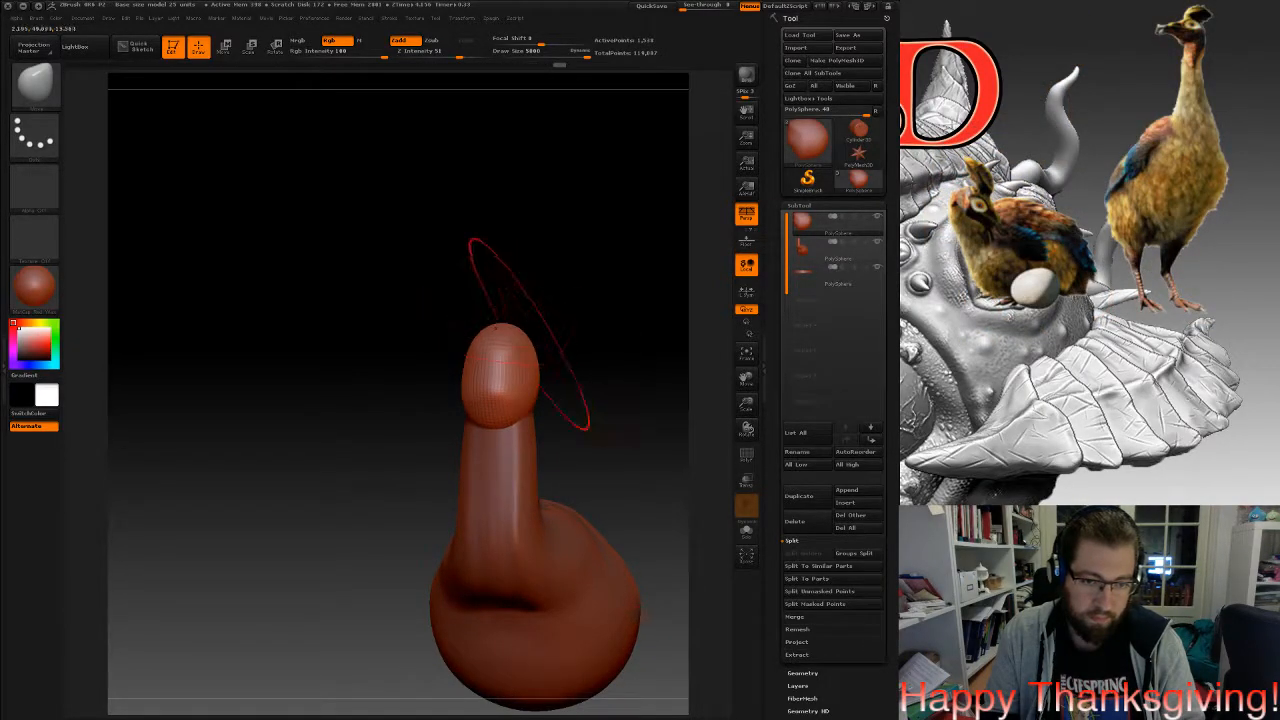
mouse_move(592, 380)
left_mouse_down()
mouse_move(455, 384)
mouse_move(482, 382)
left_mouse_up()
left_click_drag(558, 356, 556, 366)
mouse_move(632, 304)
left_mouse_down()
mouse_move(606, 302)
mouse_move(583, 226)
left_mouse_up()
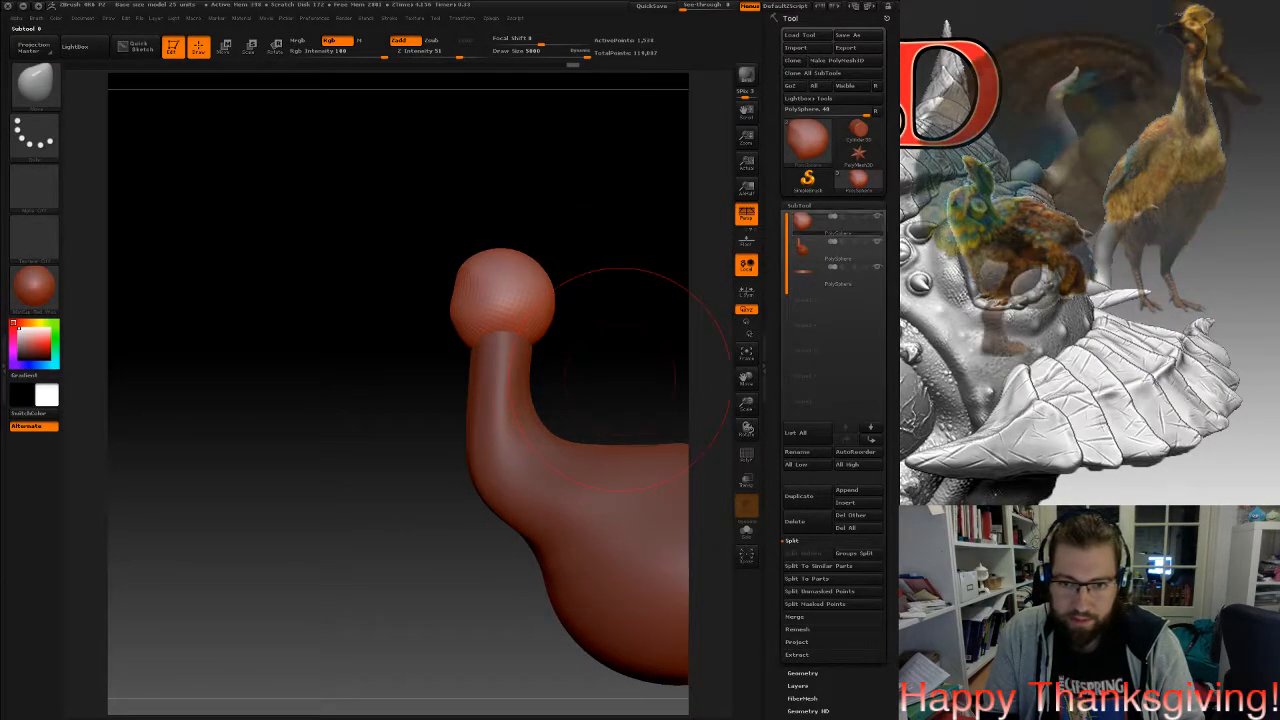
Slim the body subtool's neck slightly beneath the head and remesh the head subtool.
left_click(514, 480, "alt")
left_click_drag(435, 490, 585, 490)
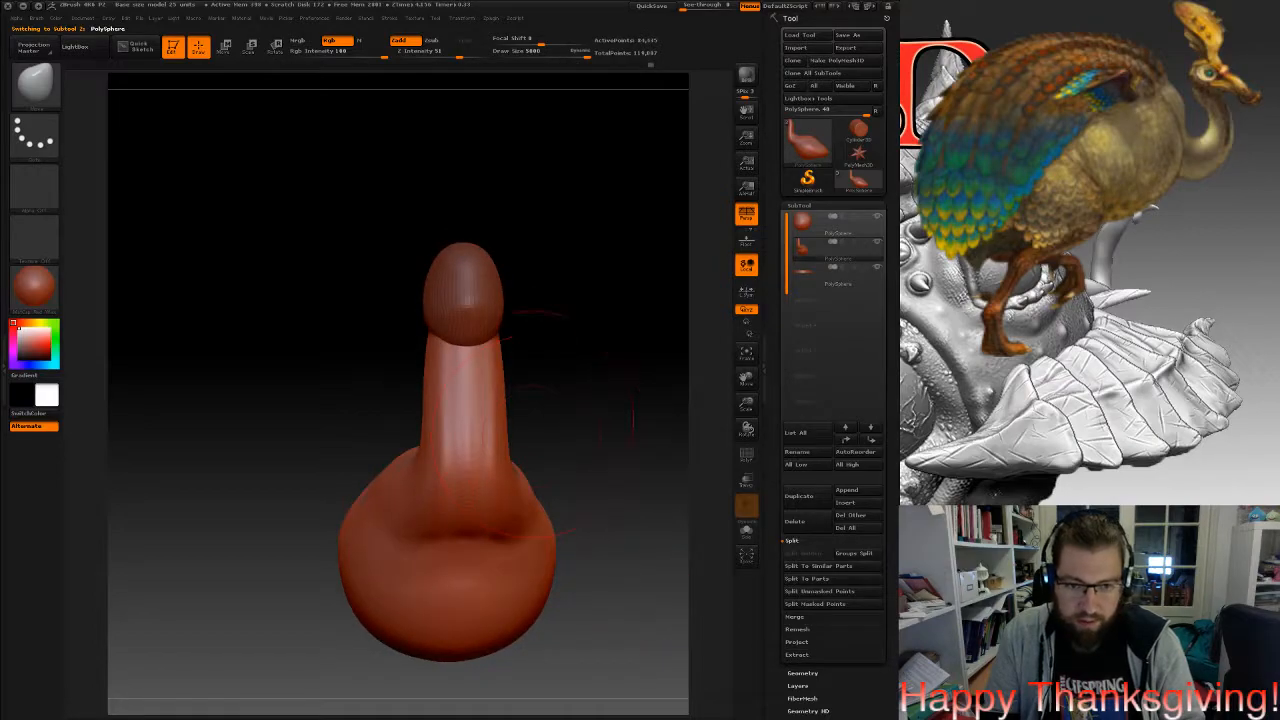
left_click_drag(578, 374, 608, 251)
left_click(634, 257, "ctrl")
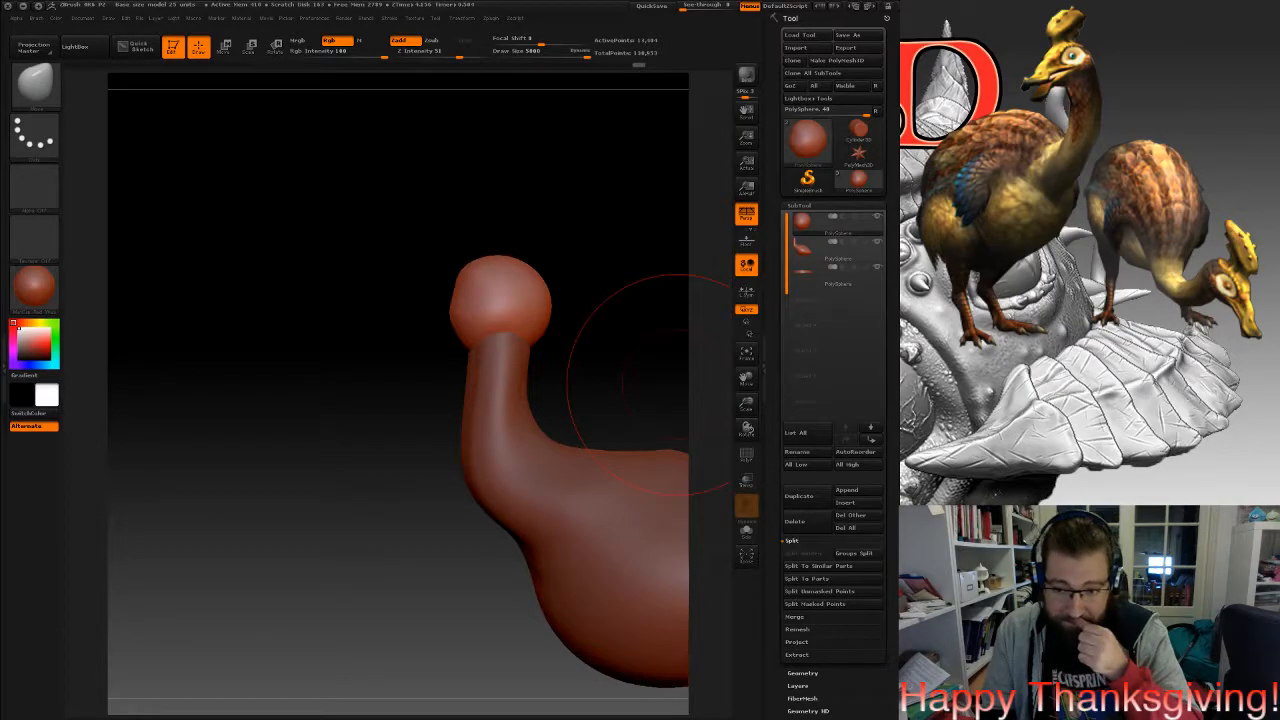
left_click_drag(628, 380, 485, 320, "alt")
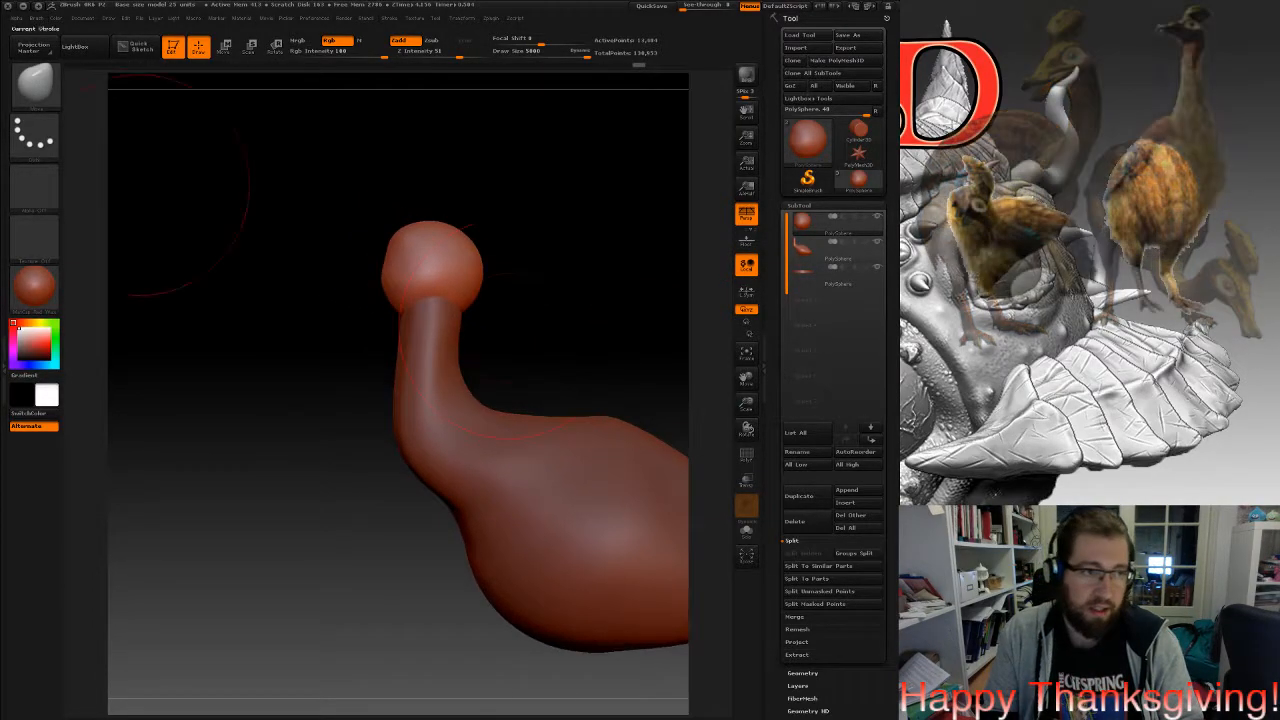
Insert a small sphere at the front of the head with the InsertSphere brush and split it into its own subtool.
key("b")
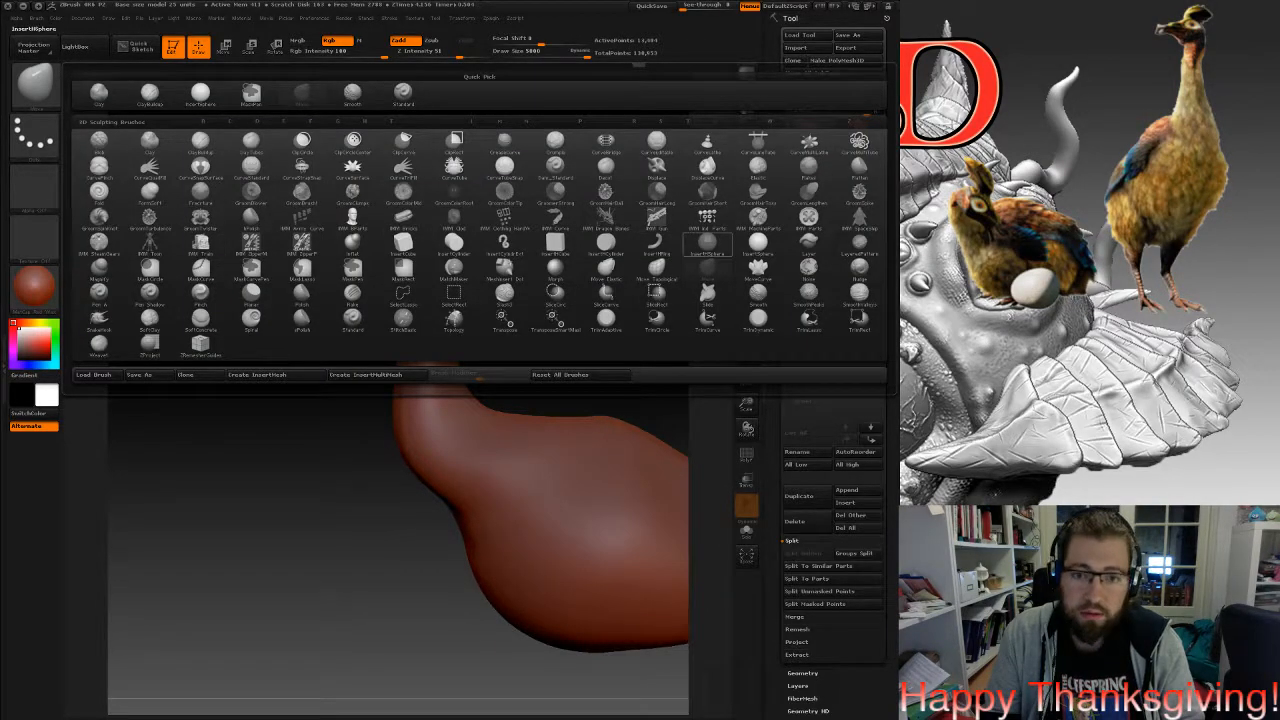
left_click(758, 243)
mouse_move(520, 230)
left_mouse_down()
mouse_move(645, 240)
mouse_move(625, 245)
left_mouse_up()
left_click_drag(457, 254, 469, 263)
left_click_drag(635, 285, 520, 290, "shift")
left_click_drag(645, 305, 660, 358, "alt")
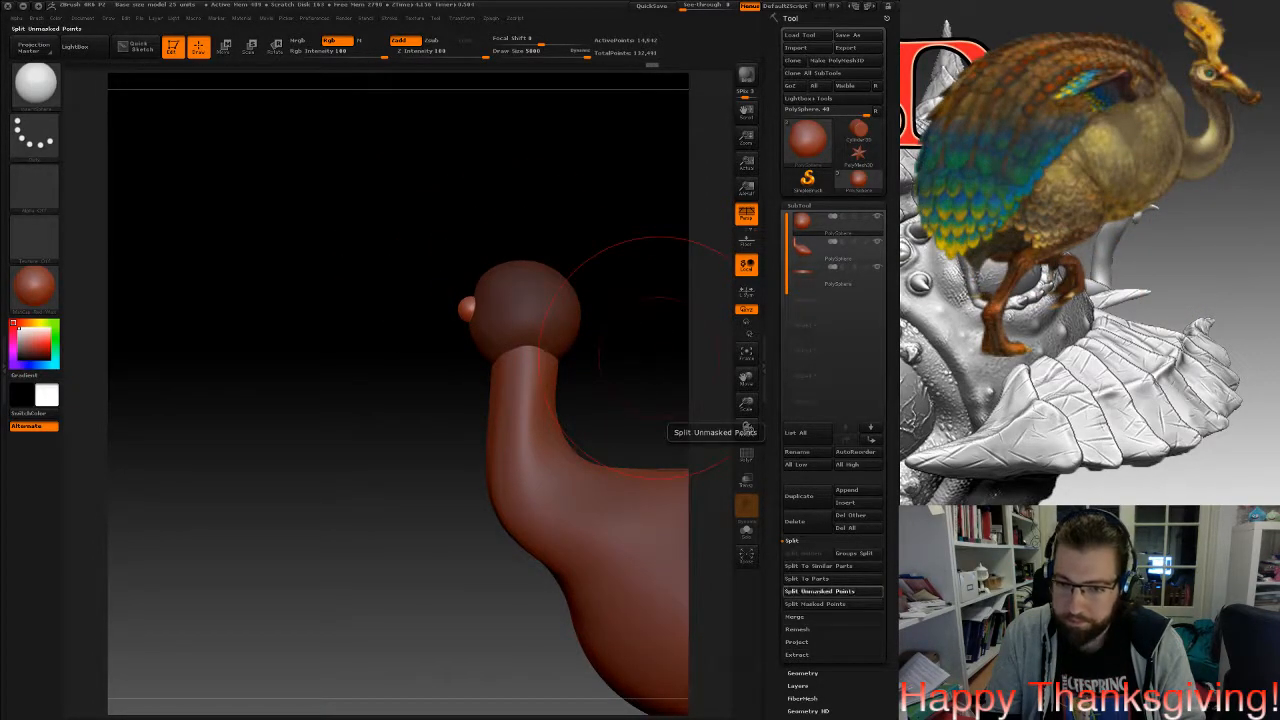
left_click(822, 591)
left_click(818, 565)
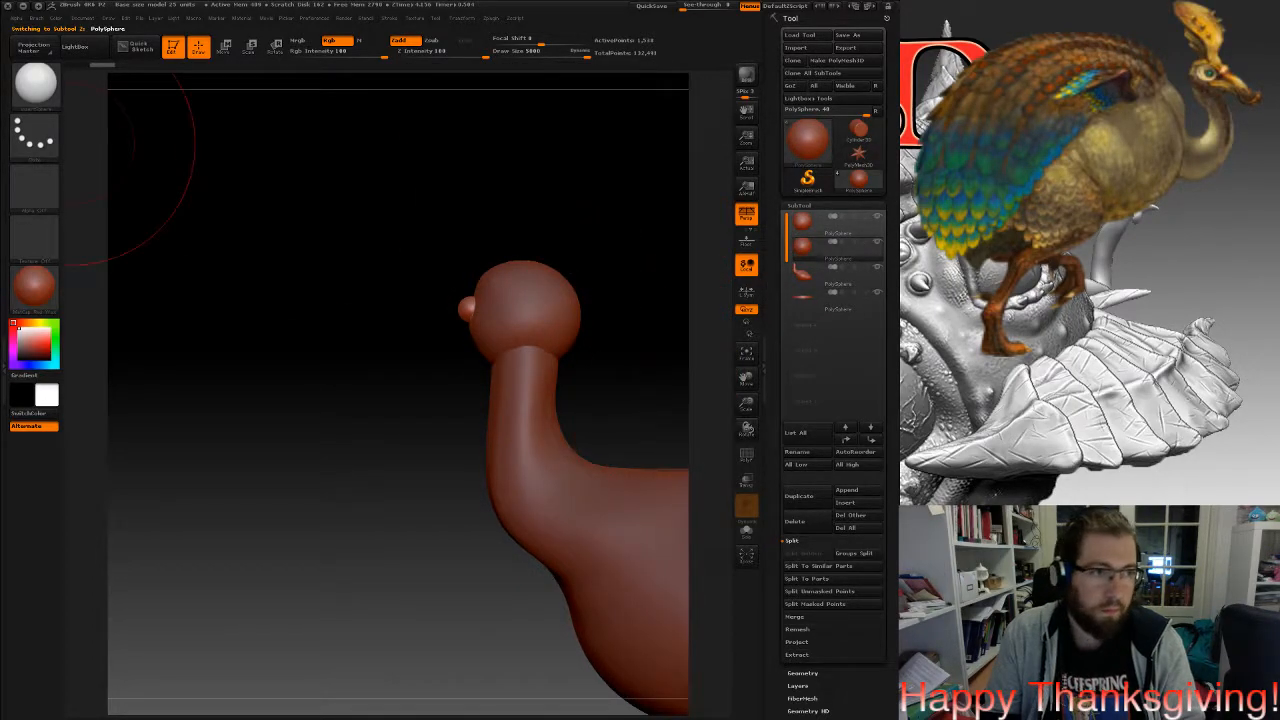
Stretch the small sphere forward with the Move brush into a long upper beak attached to the head.
left_click(35, 85)
left_click(302, 92)
mouse_move(463, 299)
left_mouse_down()
mouse_move(410, 306)
mouse_move(480, 306)
mouse_move(391, 296)
mouse_move(385, 310)
left_mouse_up()
key("space")
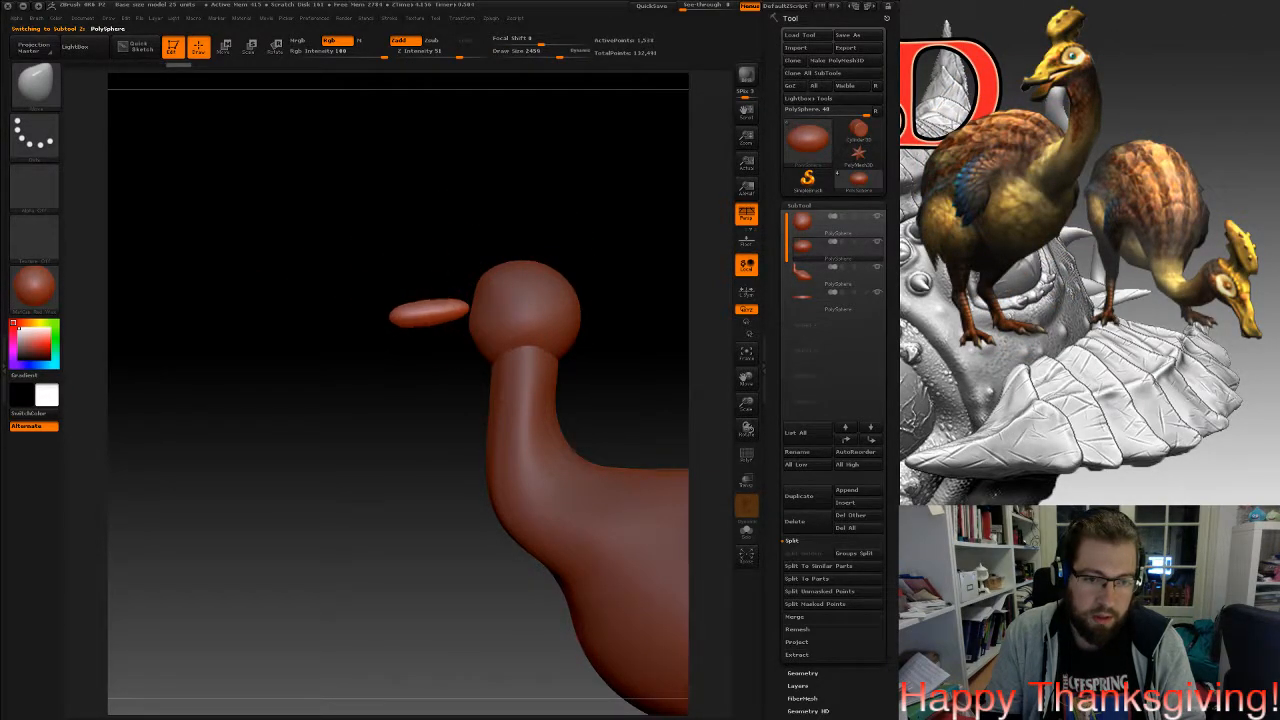
mouse_move(463, 313)
left_mouse_down()
mouse_move(435, 299)
mouse_move(400, 313)
mouse_move(401, 291)
mouse_move(458, 295)
left_mouse_up()
right_click_drag(438, 296, 438, 350, "ctrl")
key("space")
left_click_drag(438, 295, 432, 296)
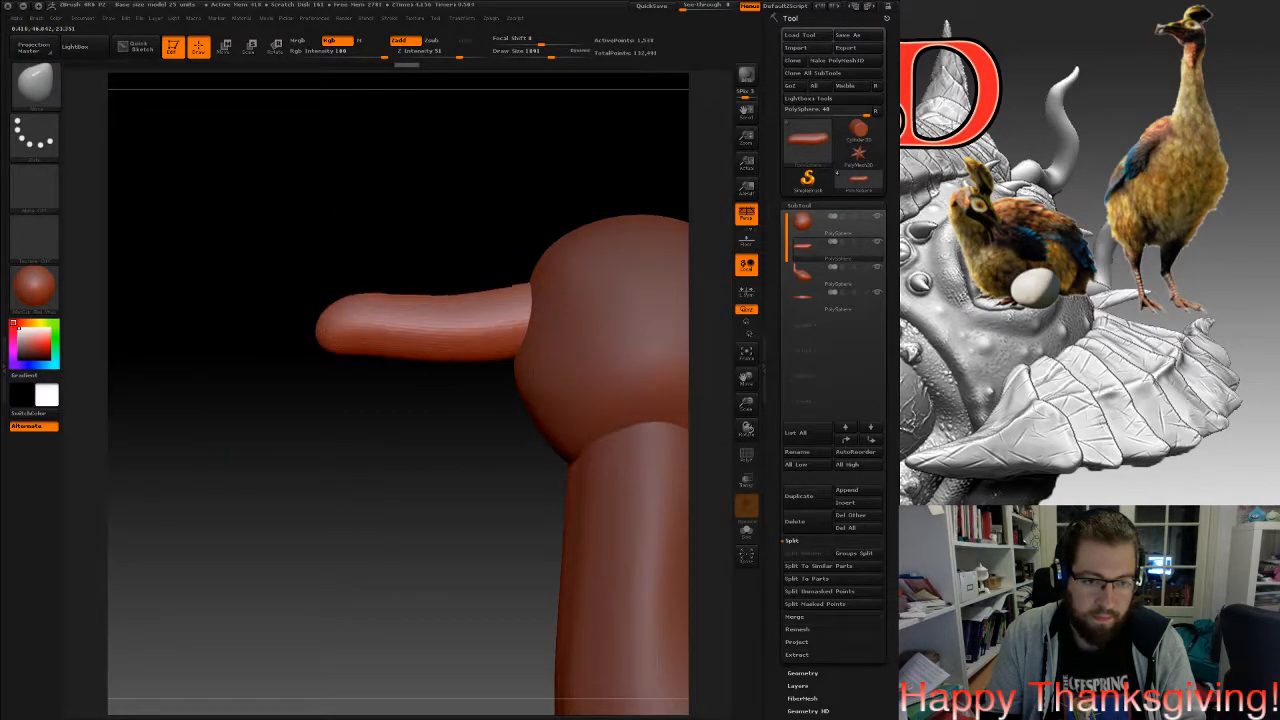
Remesh the upper beak, centre it on the face and raise its base so it slopes down from the forehead.
right_click_drag(436, 347, 535, 338)
right_click_drag(423, 320, 393, 410)
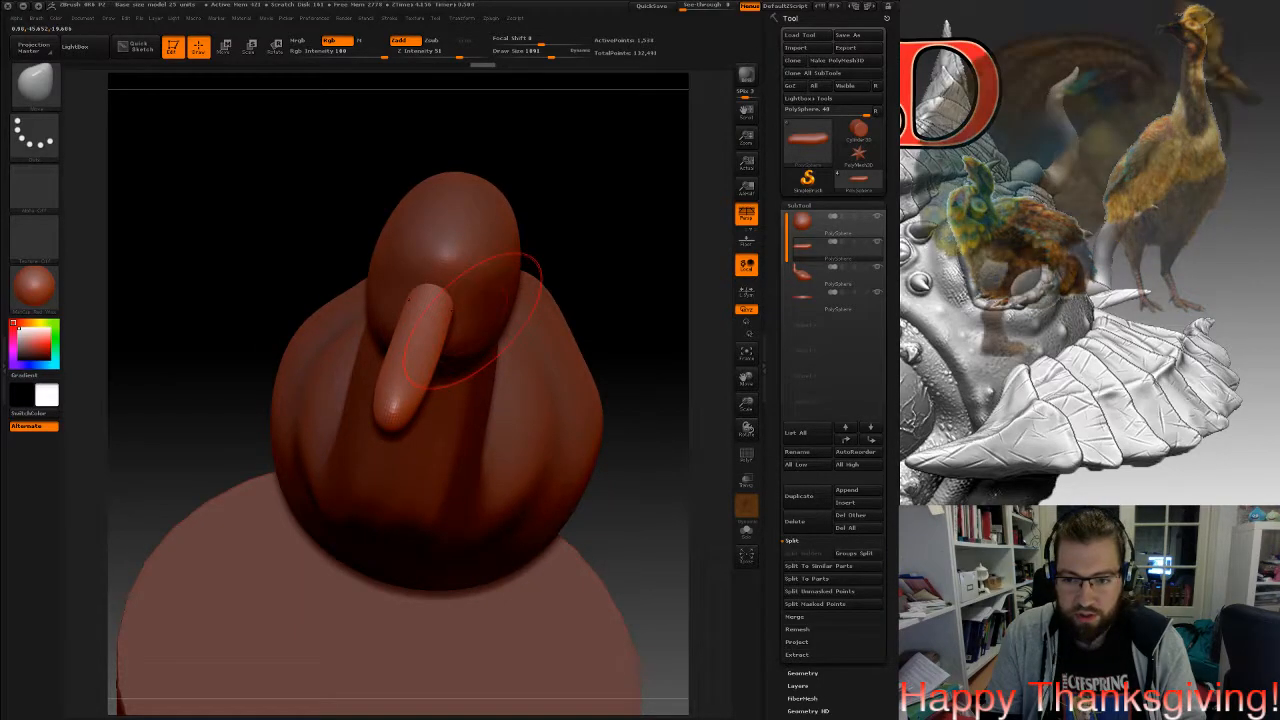
mouse_move(475, 300)
right_mouse_down()
mouse_move(430, 300)
mouse_move(477, 299)
right_mouse_up()
left_click_drag(374, 175, 451, 217, "ctrl")
right_click_drag(405, 298, 515, 335)
right_click_drag(335, 246, 431, 278)
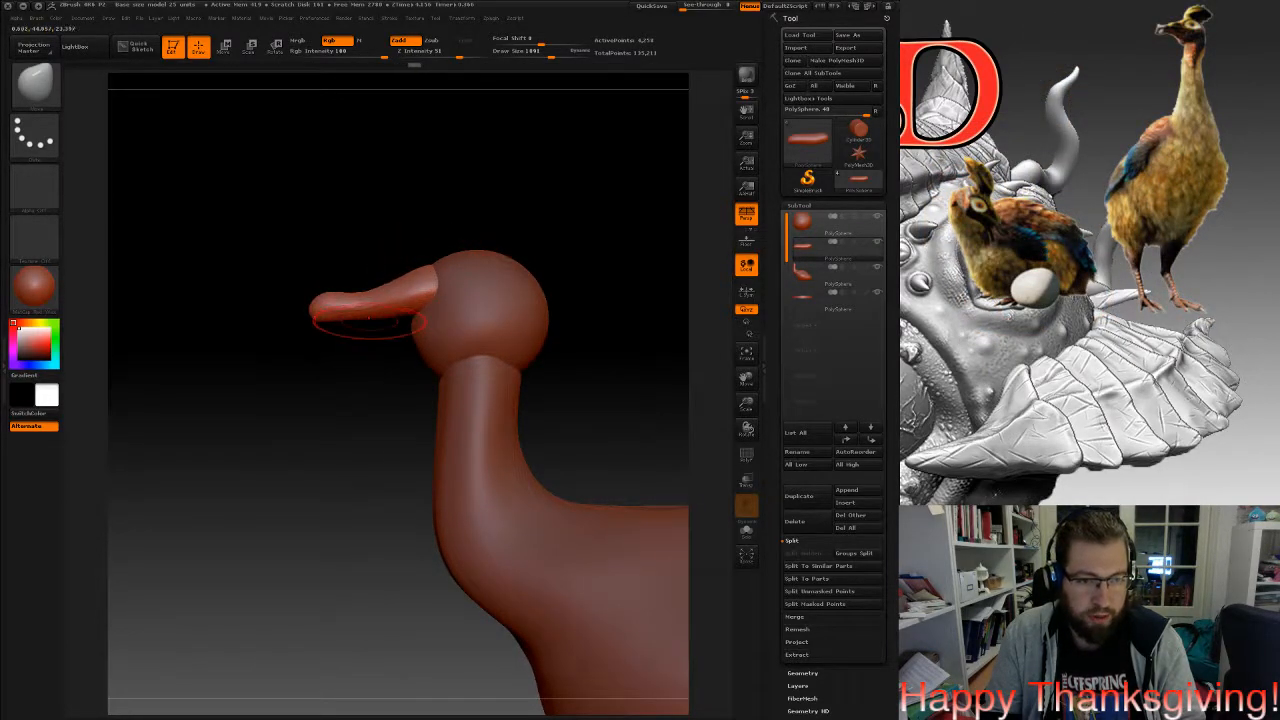
Bend the tip of the upper beak downward into a slight hook and refine its slope at the forehead.
mouse_move(326, 301)
left_mouse_down()
mouse_move(311, 315)
mouse_move(352, 296)
left_mouse_up()
mouse_move(394, 300)
right_mouse_down()
mouse_move(512, 309)
mouse_move(382, 303)
right_mouse_up()
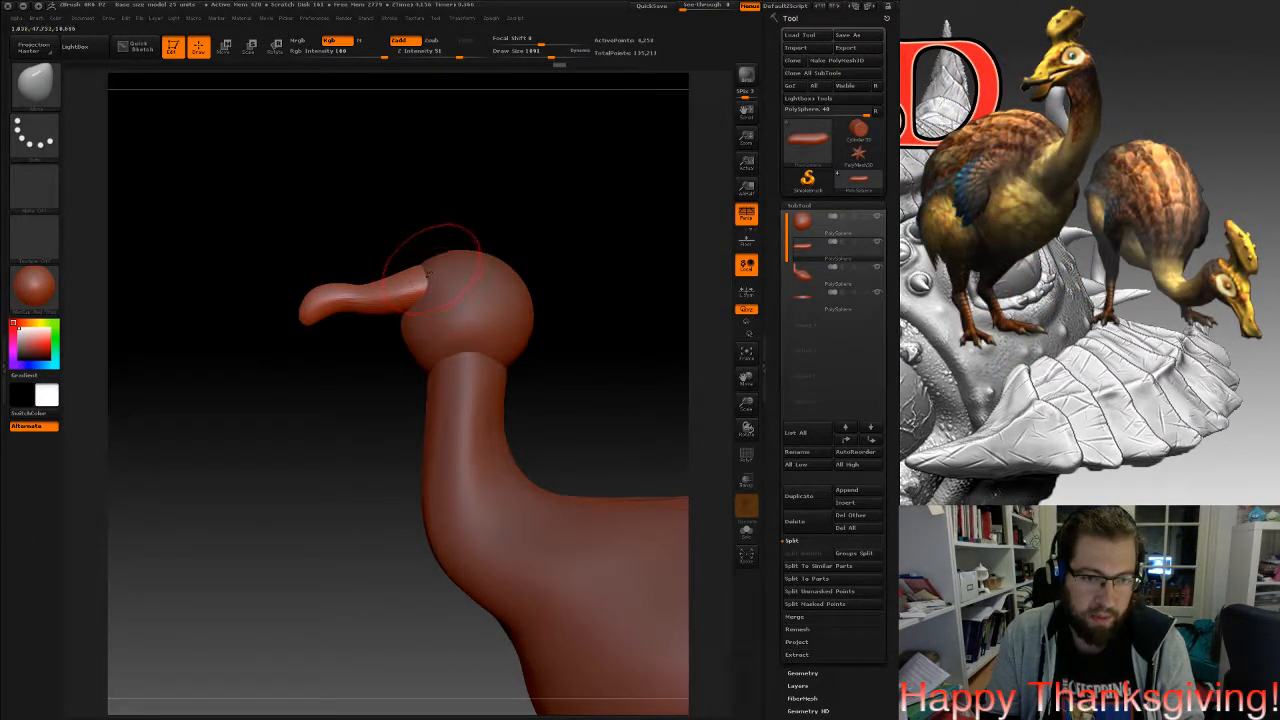
mouse_move(430, 262)
right_mouse_down()
mouse_move(620, 268)
mouse_move(520, 266)
mouse_move(440, 325)
right_mouse_up()
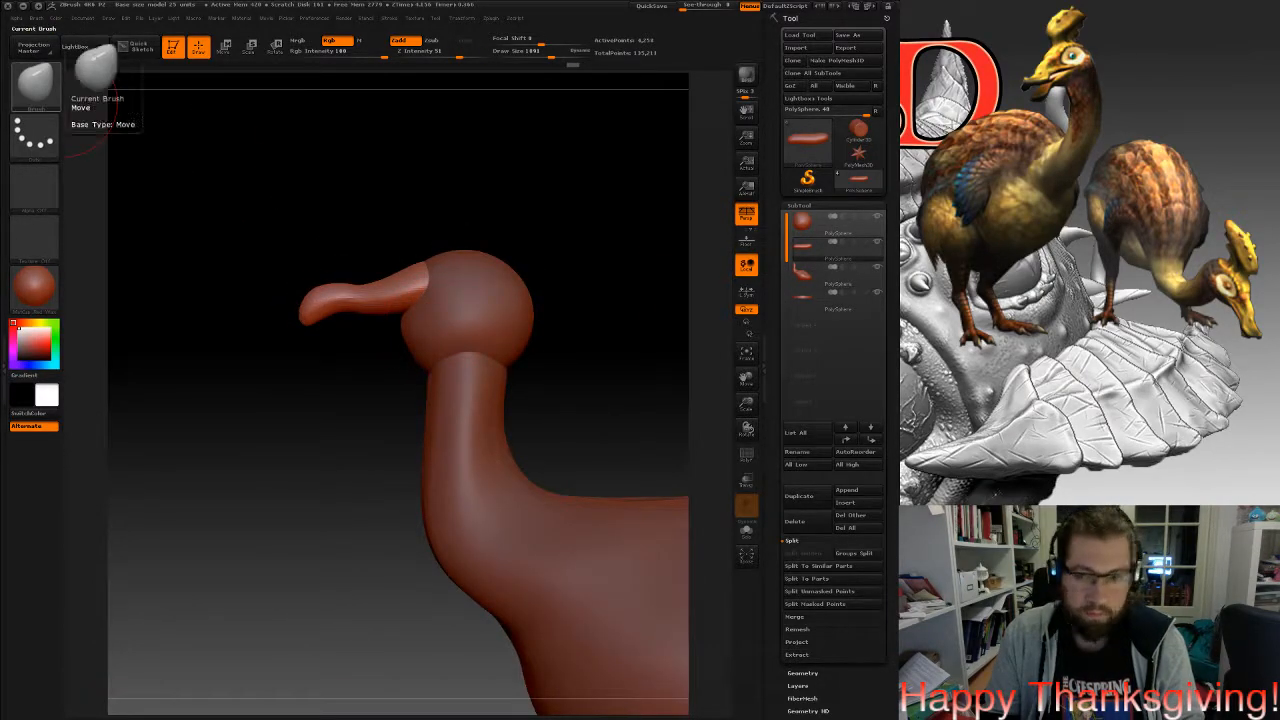
Smooth and widen the upper beak as seen from above, tapering it evenly toward a rounded tip.
mouse_move(394, 335)
right_mouse_down()
mouse_move(470, 385)
mouse_move(416, 328)
mouse_move(368, 353)
right_mouse_up()
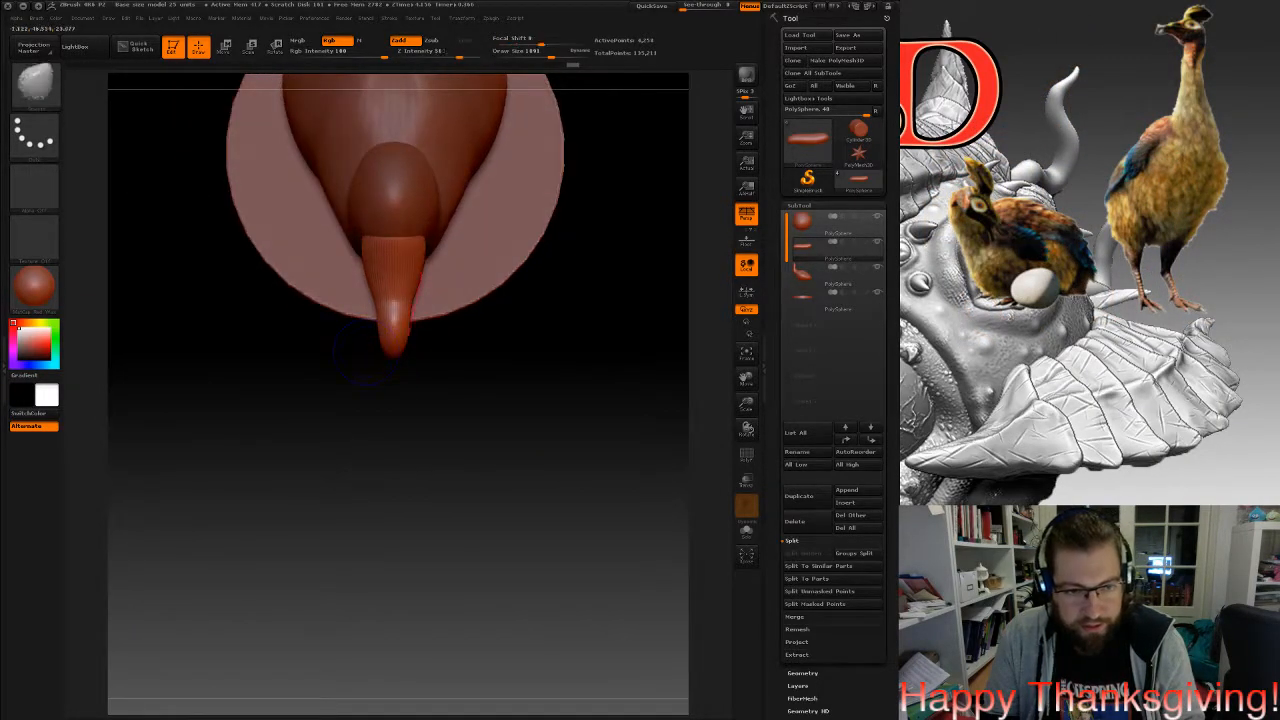
mouse_move(414, 303)
right_mouse_down()
mouse_move(462, 312)
mouse_move(418, 308)
mouse_move(436, 310)
right_mouse_up()
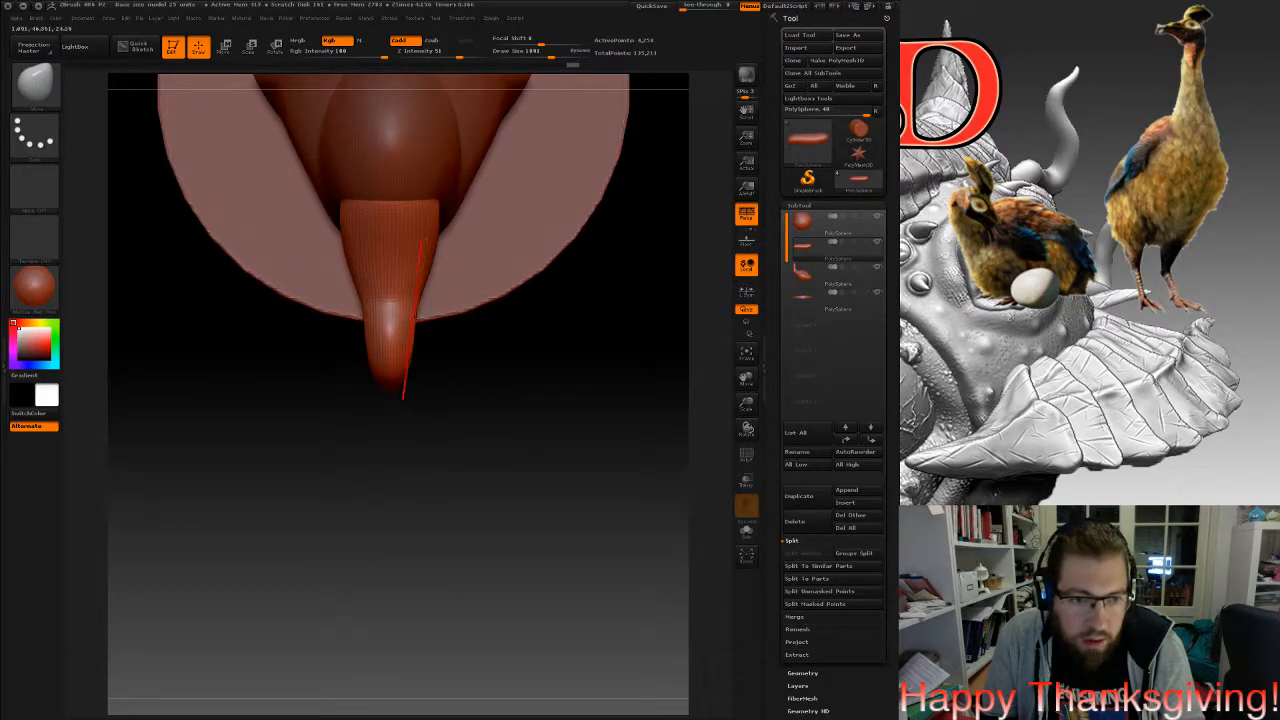
key("space")
left_click_drag(415, 320, 432, 324)
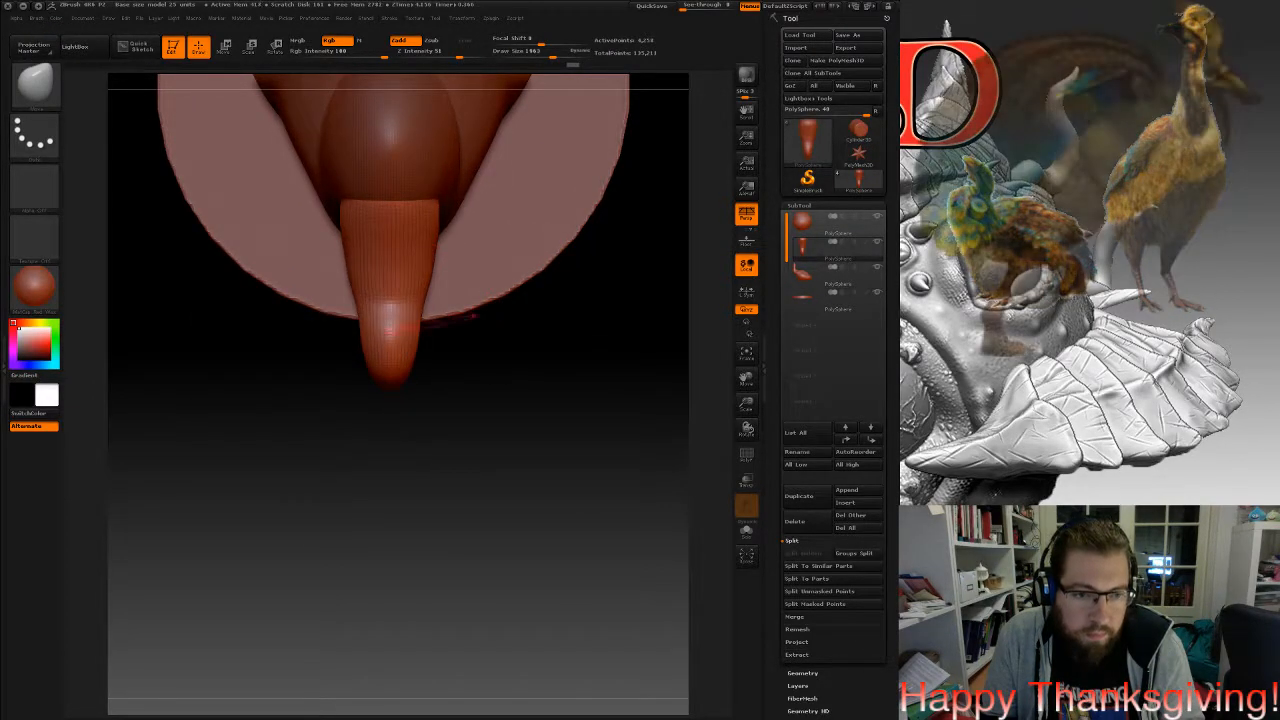
mouse_move(430, 322)
right_mouse_down()
mouse_move(417, 194)
mouse_move(350, 198)
mouse_move(300, 160)
mouse_move(400, 300)
right_mouse_up()
Insert a small sphere under the upper beak with the InsertSphere brush and split it into its own subtool.
left_click(35, 85)
left_click(200, 96)
right_click_drag(280, 380, 395, 346)
left_click_drag(374, 355, 382, 362)
right_click_drag(385, 363, 285, 392)
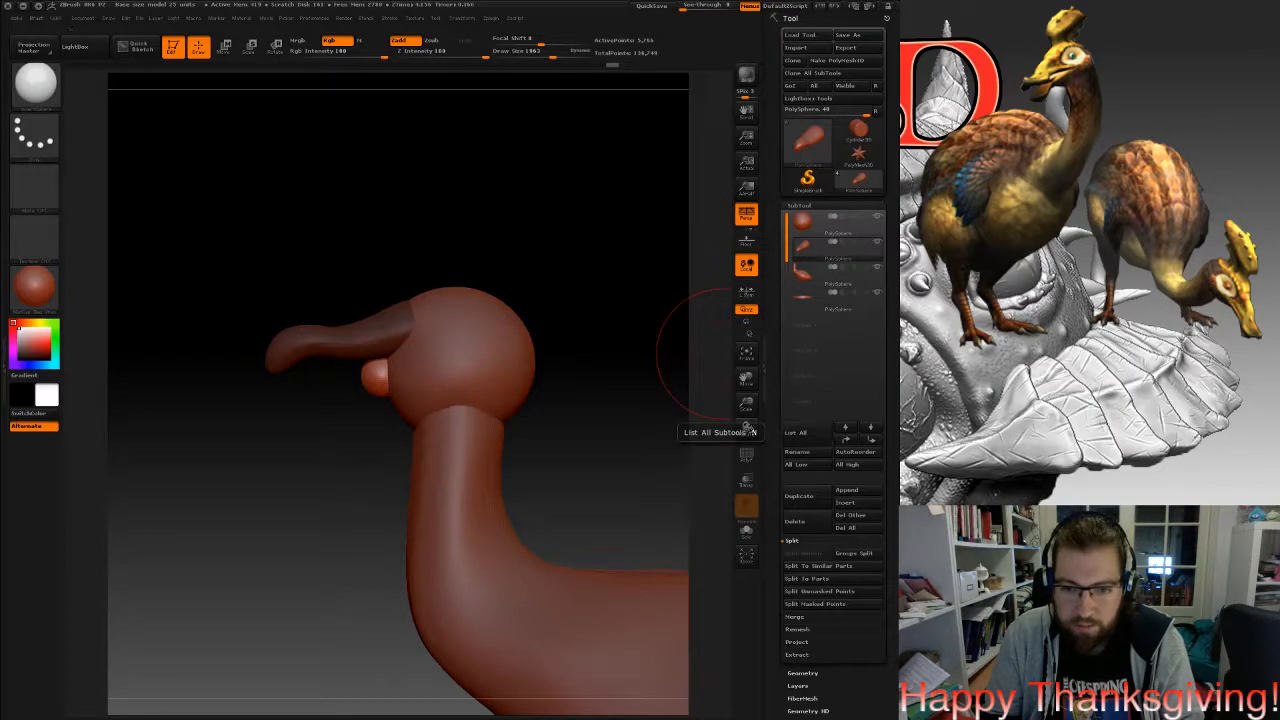
left_click(819, 591)
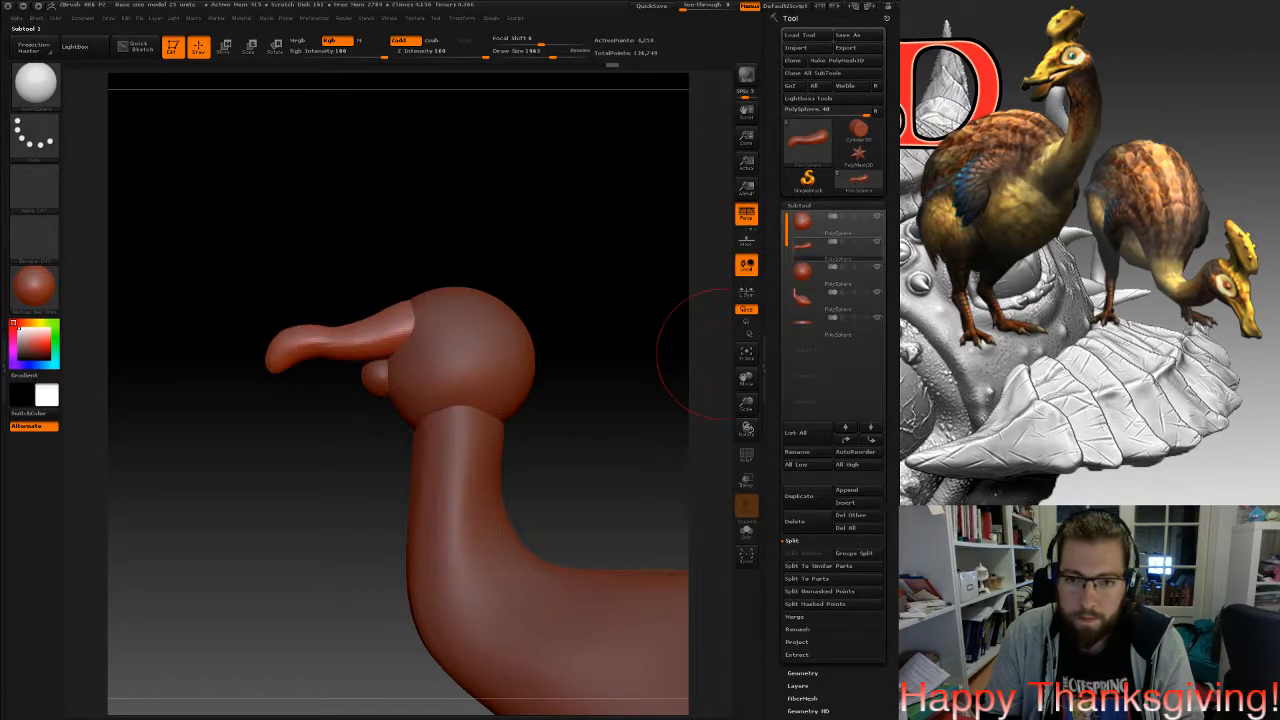
Pull the new sphere forward with the Move brush into an elongated lower beak beneath the upper one.
left_click(36, 84)
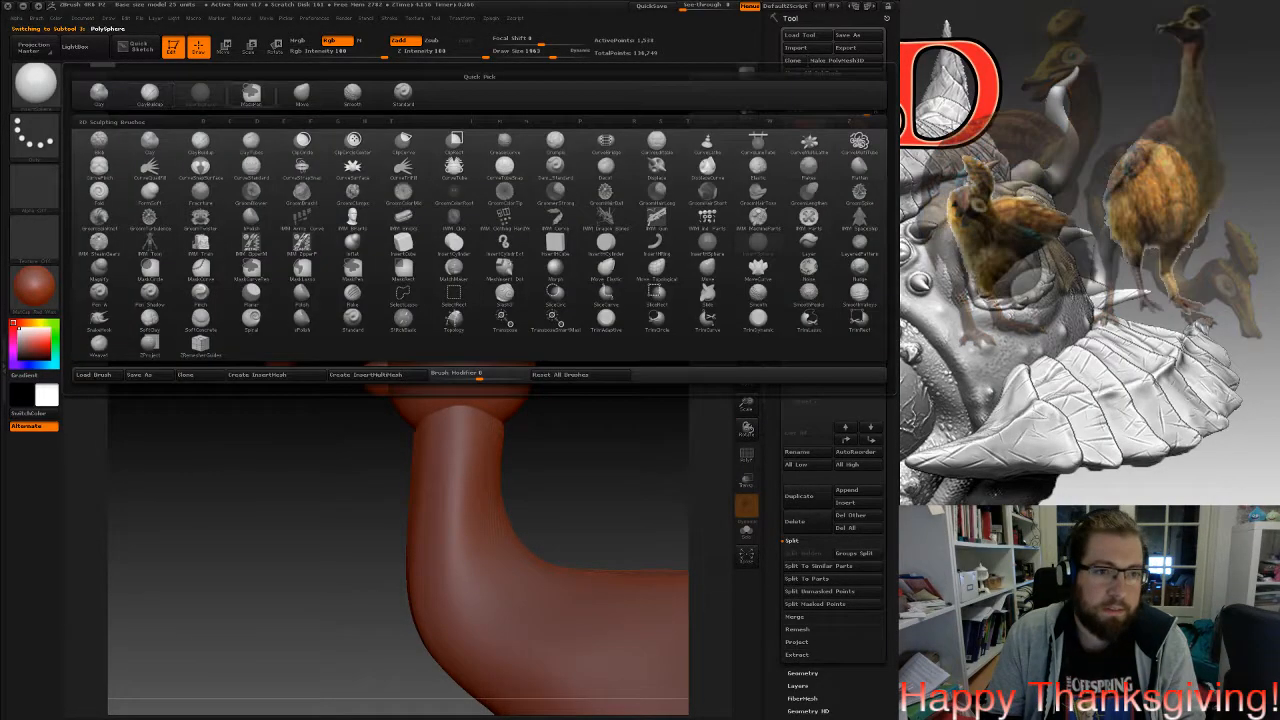
left_click(298, 97)
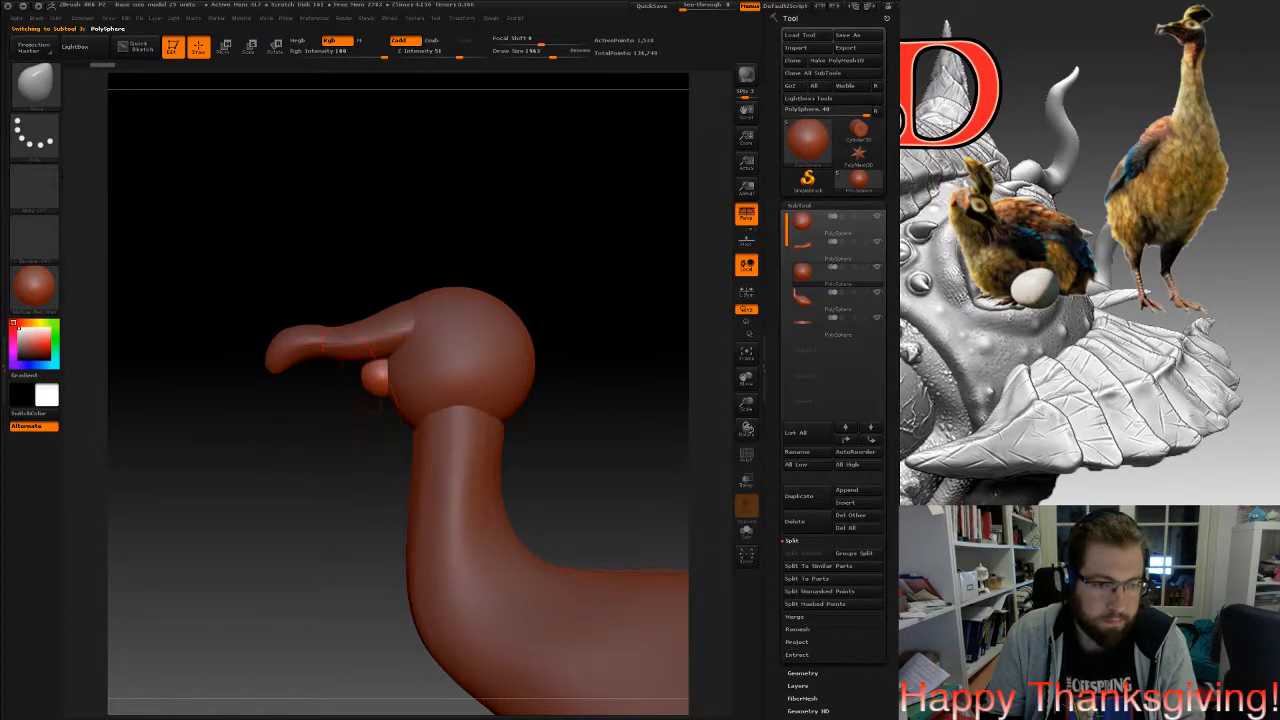
mouse_move(352, 388)
left_mouse_down()
mouse_move(300, 392)
mouse_move(390, 415)
mouse_move(429, 329)
mouse_move(380, 328)
mouse_move(322, 366)
left_mouse_up()
left_click_drag(482, 498, 425, 412, "alt")
key("f")
right_click_drag(425, 412, 463, 408)
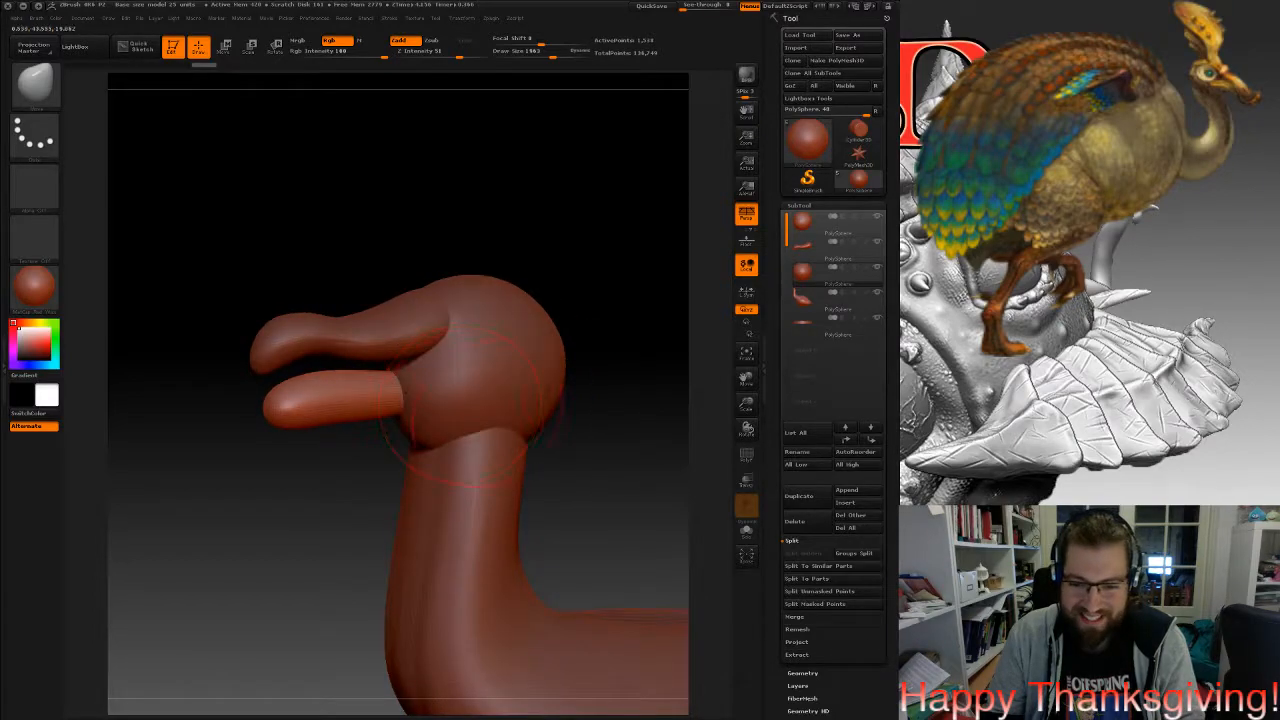
Turn on subtool transparency, then extend the lower beak's base into the head and curve its underside.
left_click(746, 481)
left_click_drag(600, 440, 660, 325)
left_click_drag(450, 280, 445, 392)
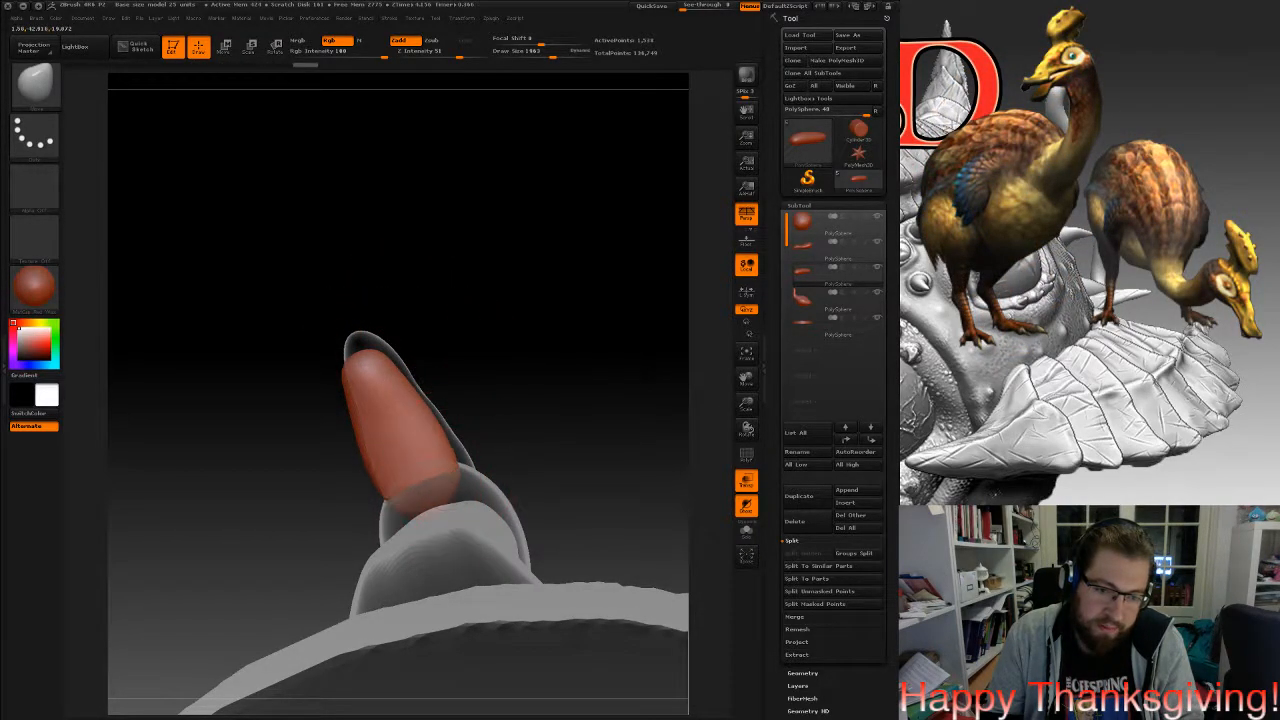
mouse_move(445, 392)
left_mouse_down()
mouse_move(455, 430)
mouse_move(510, 468)
mouse_move(470, 465)
left_mouse_up()
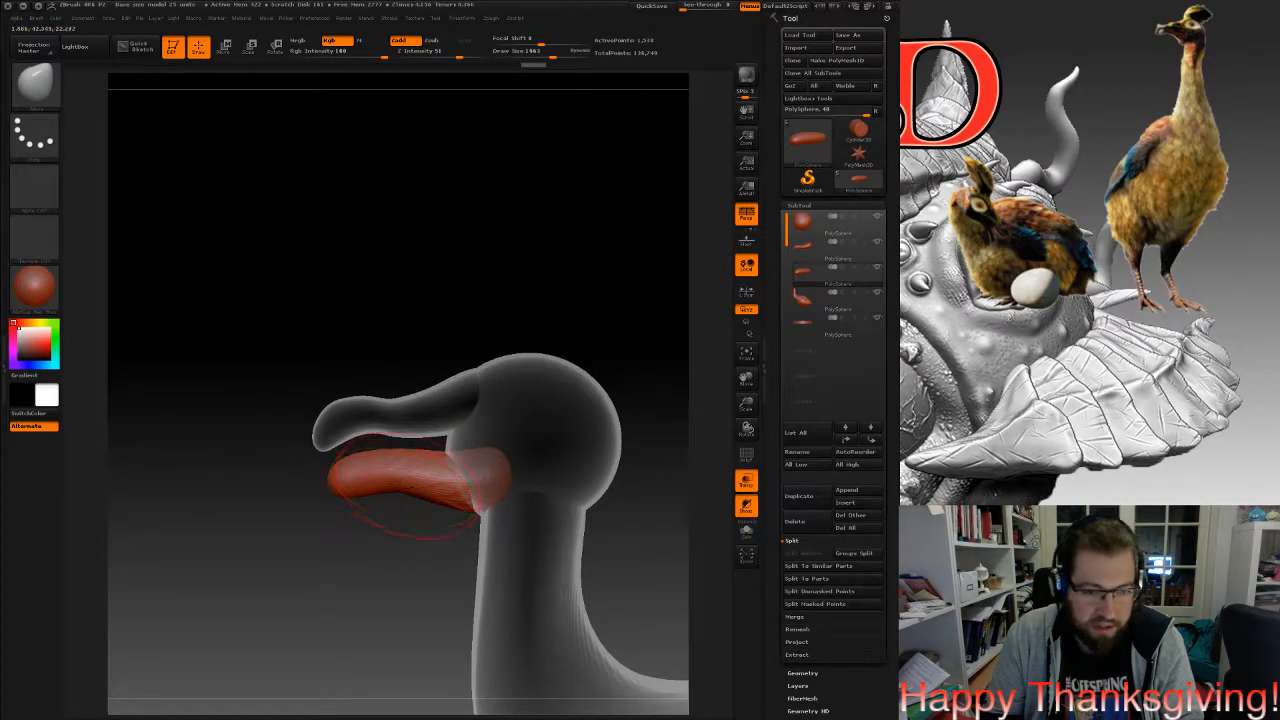
left_click_drag(405, 485, 450, 470)
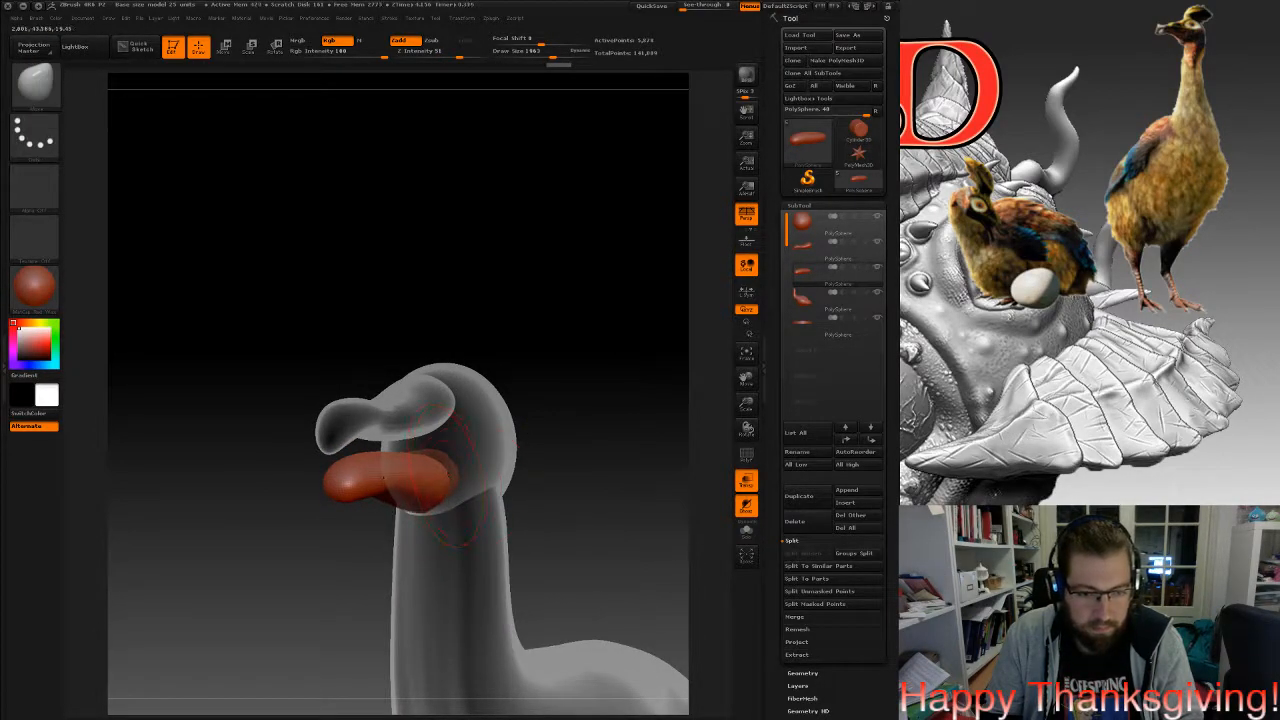
Thicken the base of the lower beak inside the head and adjust its shape from both sides.
left_click_drag(461, 465, 410, 470)
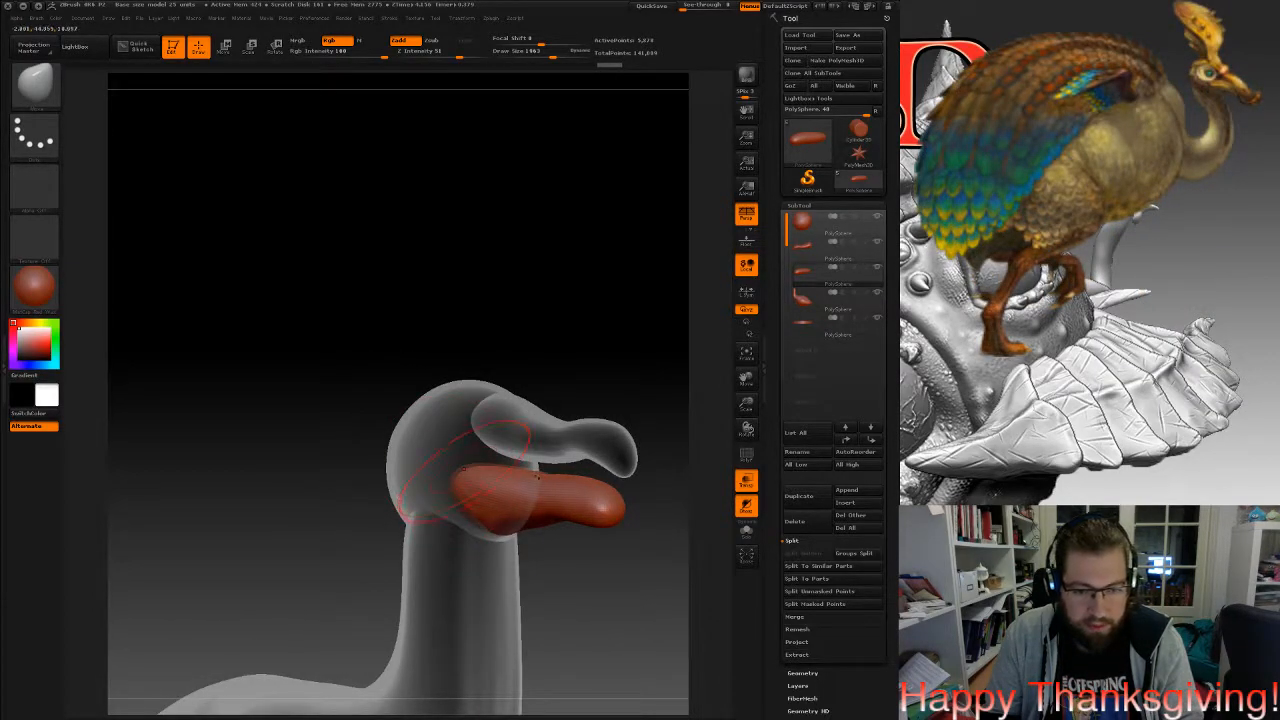
left_click_drag(468, 476, 345, 480)
mouse_move(428, 464)
left_mouse_down()
mouse_move(540, 470)
mouse_move(429, 460)
left_mouse_up()
right_click_drag(429, 460, 372, 473, "alt")
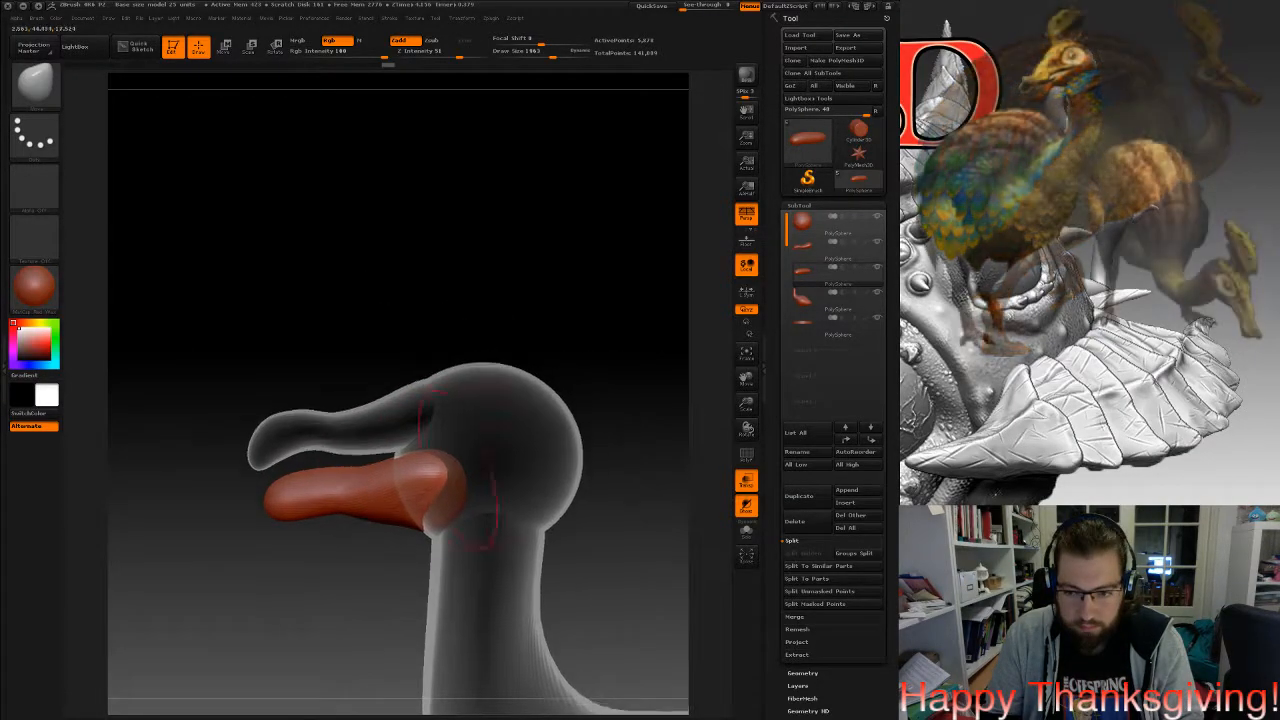
Remesh the lower beak and refine its curve to follow the underside of the upper beak.
mouse_move(503, 480)
right_mouse_down()
mouse_move(562, 474)
mouse_move(513, 463)
mouse_move(560, 414)
right_mouse_up()
left_click_drag(575, 437, 590, 455, "ctrl")
mouse_move(585, 440)
right_mouse_down()
mouse_move(568, 320)
mouse_move(548, 350)
right_mouse_up()
right_click_drag(430, 415, 487, 430)
Insert a small sphere on top of the head with the InsertSphere brush and split it into its own subtool.
left_click(36, 86)
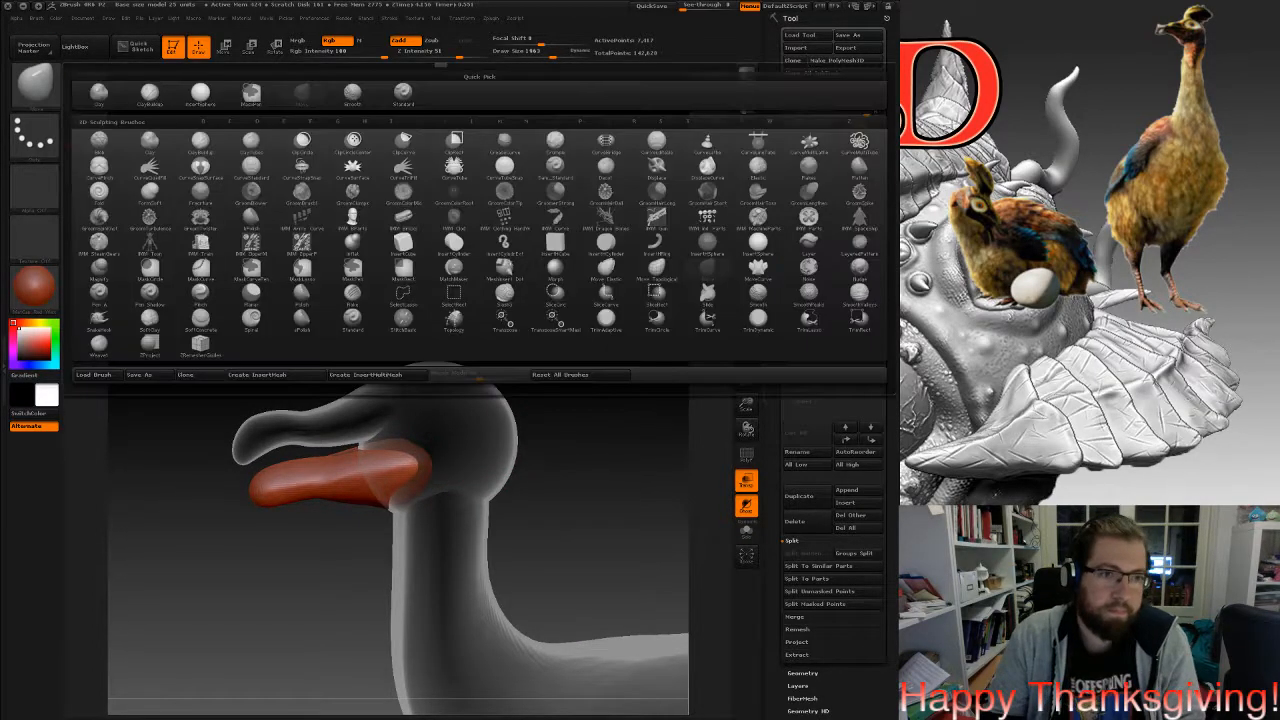
left_click(404, 142)
left_click(36, 86)
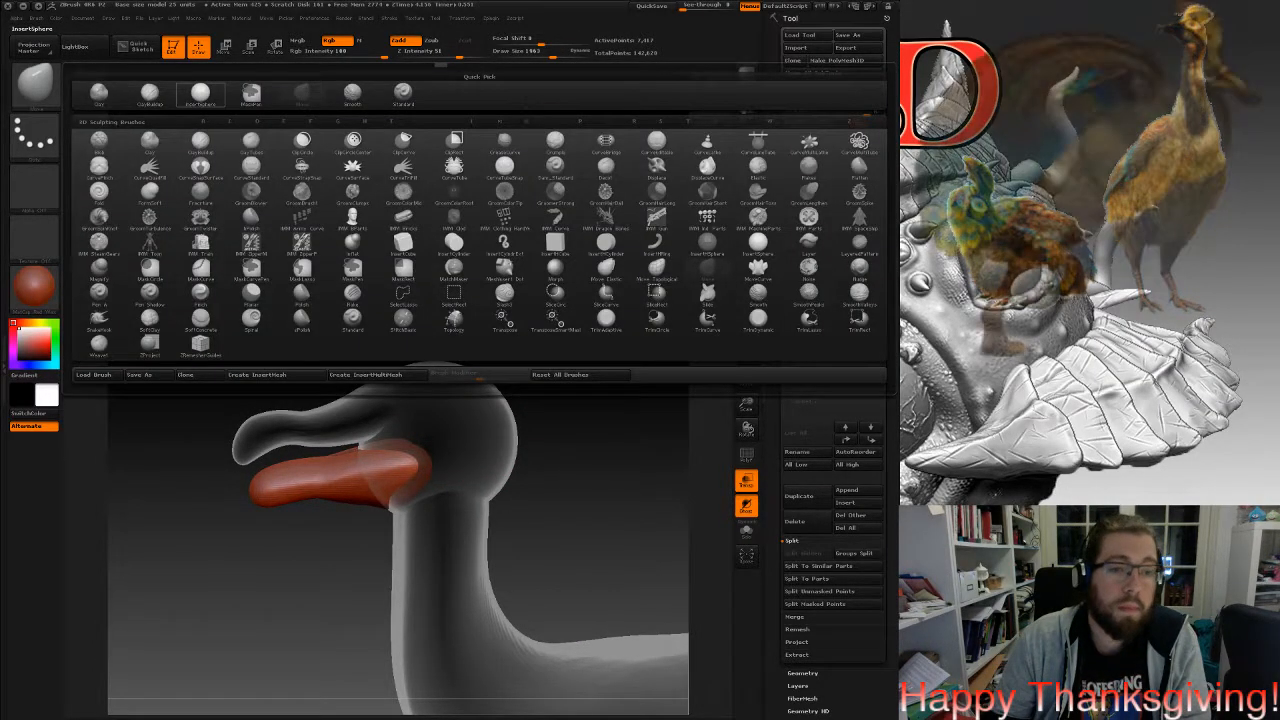
left_click(200, 93)
left_click(822, 300)
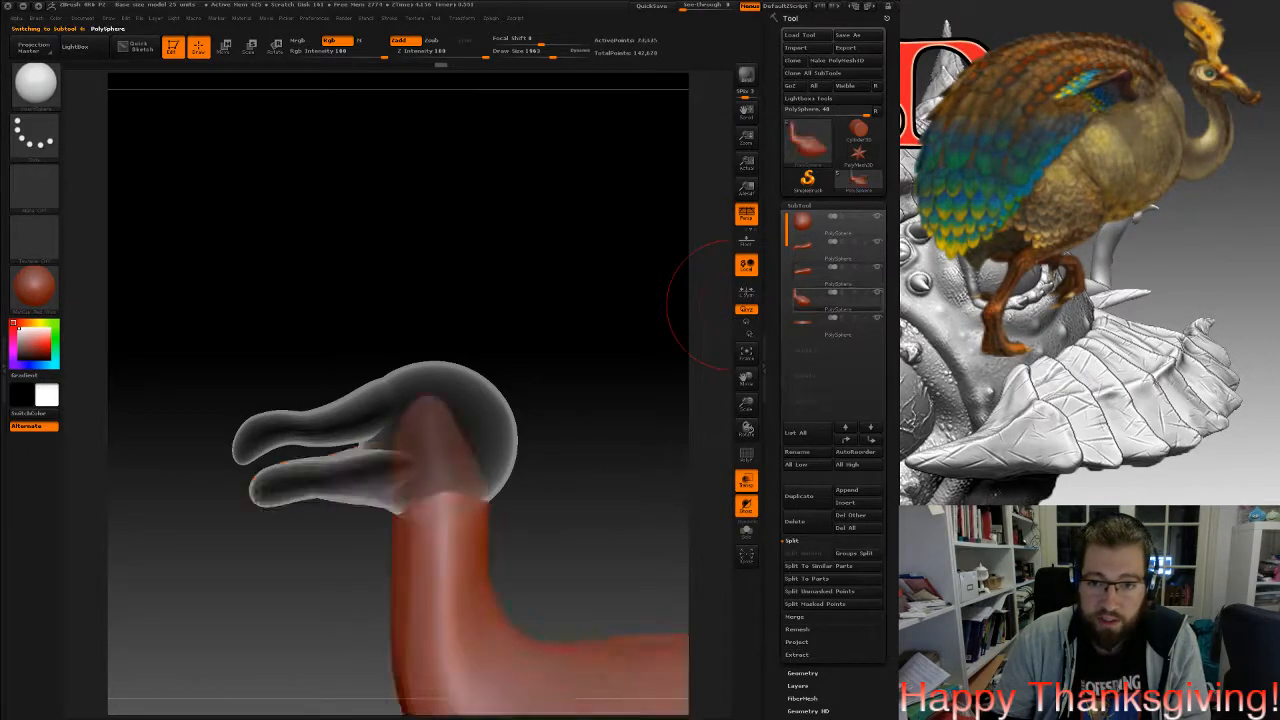
left_click(822, 225)
right_click_drag(590, 310, 650, 360)
right_click_drag(388, 373, 415, 375)
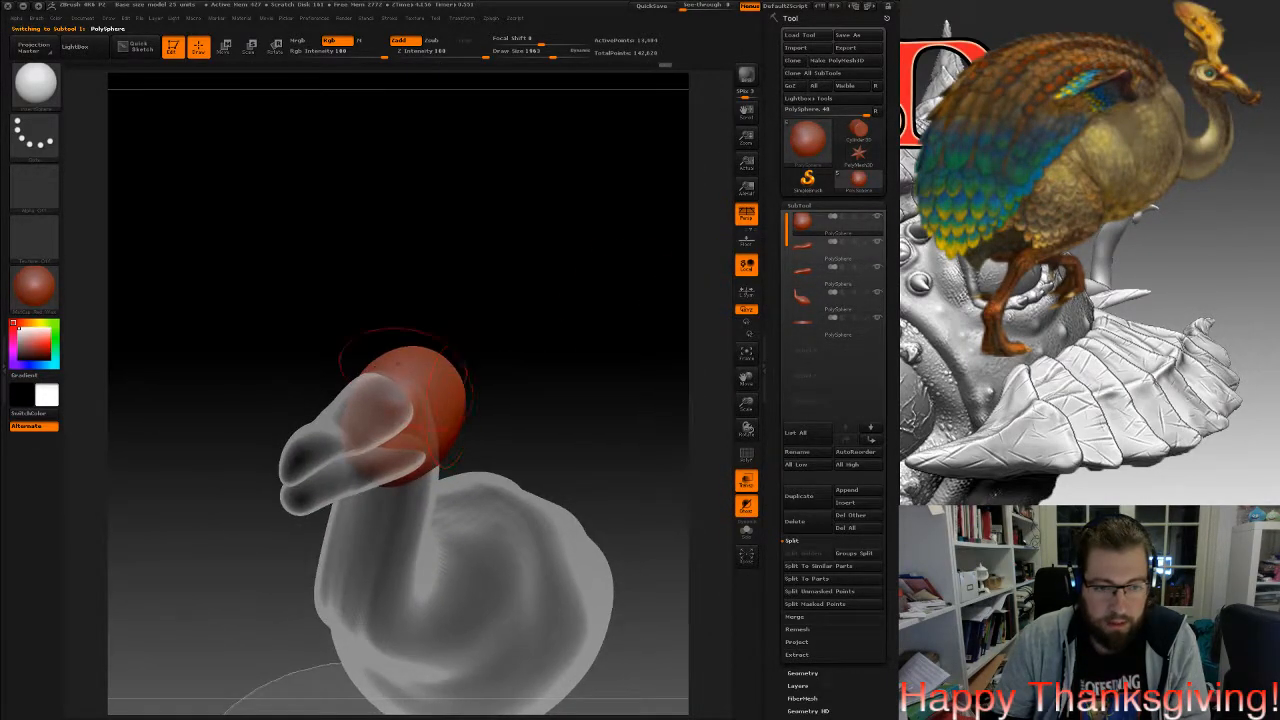
left_click_drag(407, 356, 431, 366)
left_click_drag(590, 375, 500, 325)
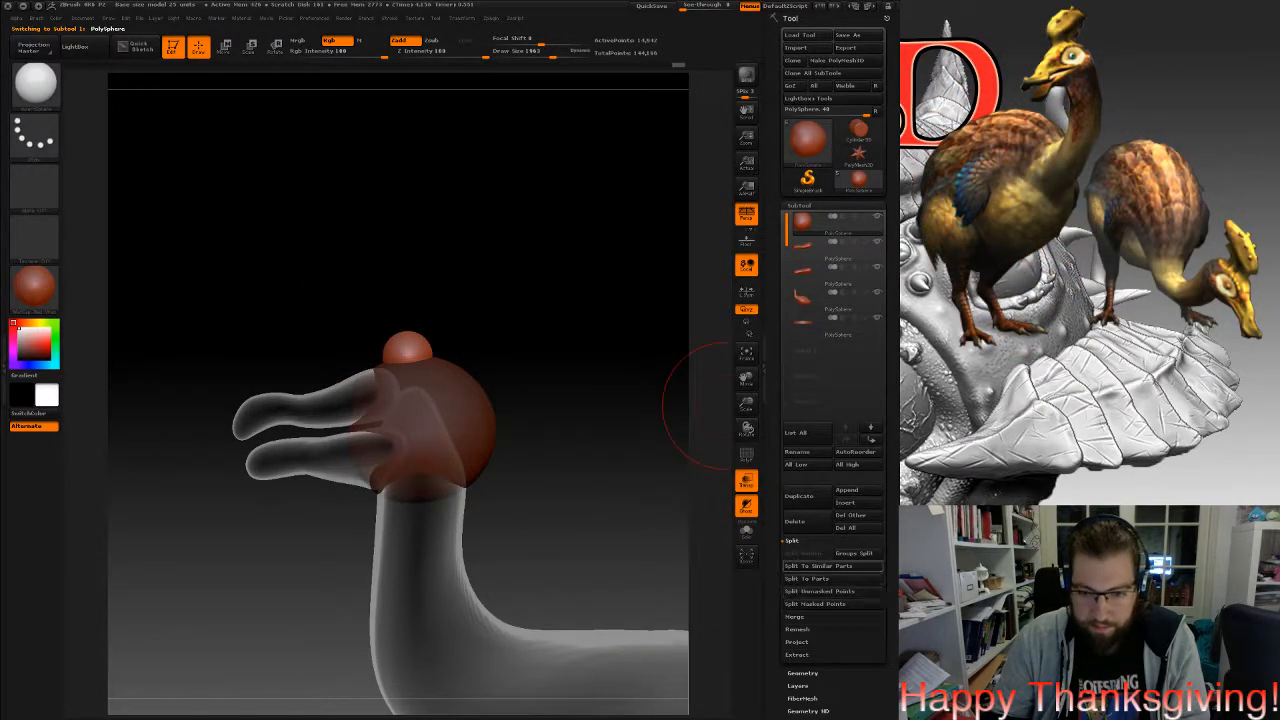
left_click(819, 591)
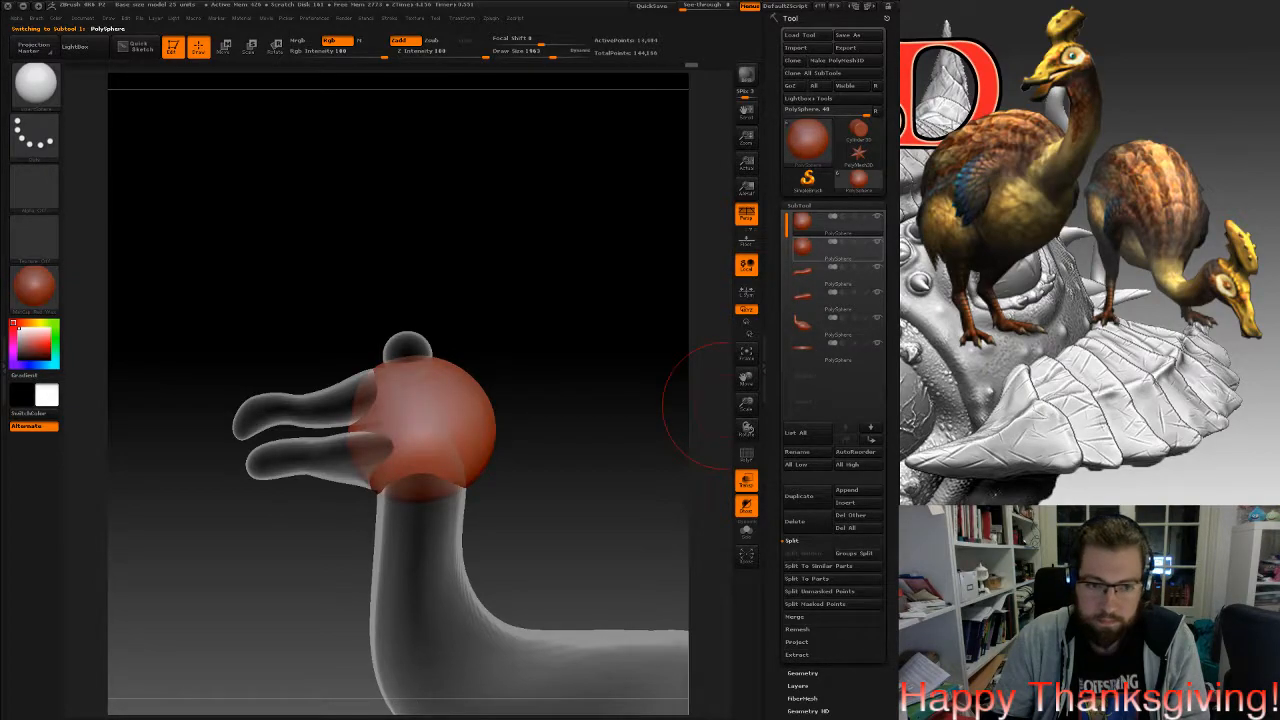
left_click(822, 249)
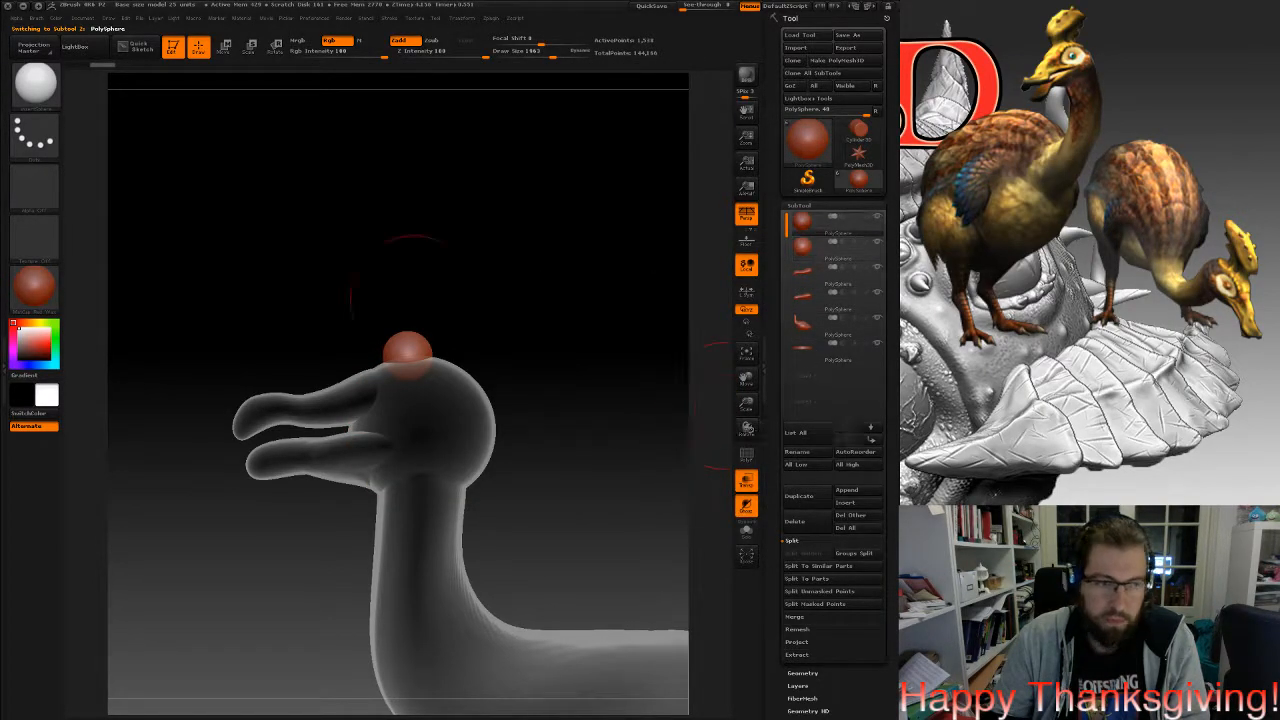
Enlarge the Move brush and stretch the small sphere backward over the head into an elongated crest.
key("b")
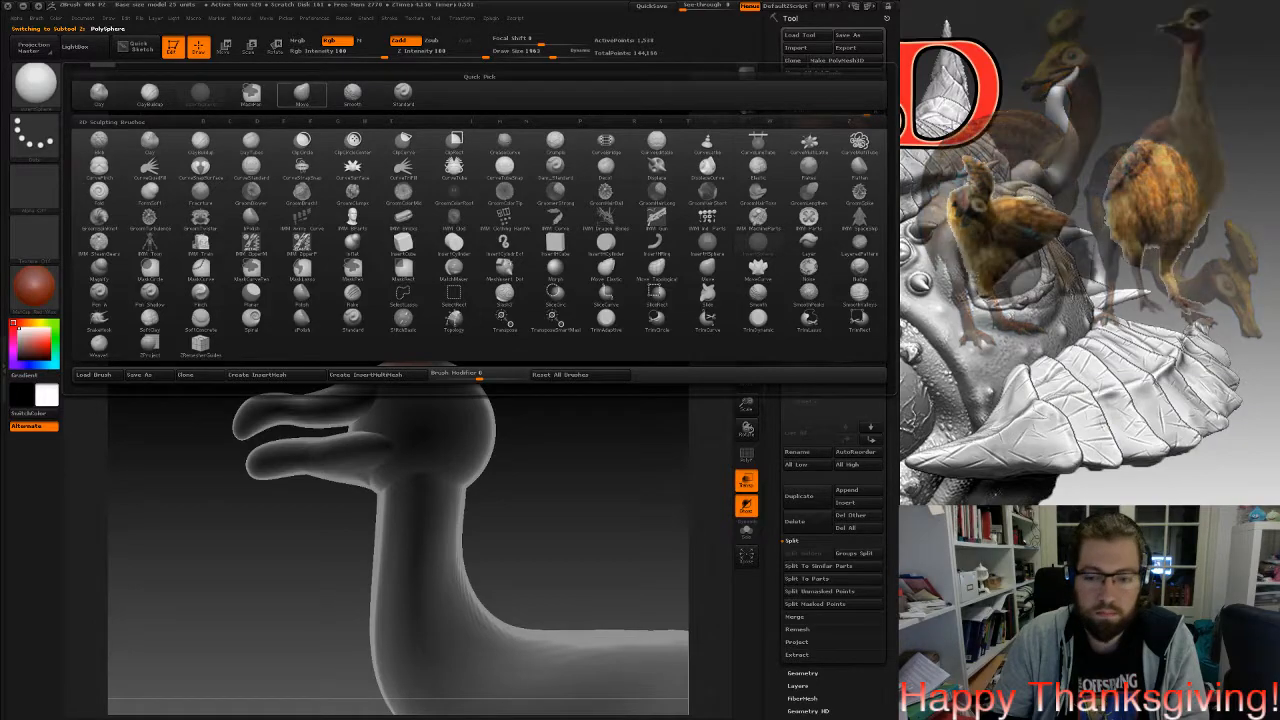
left_click(302, 95)
key("space")
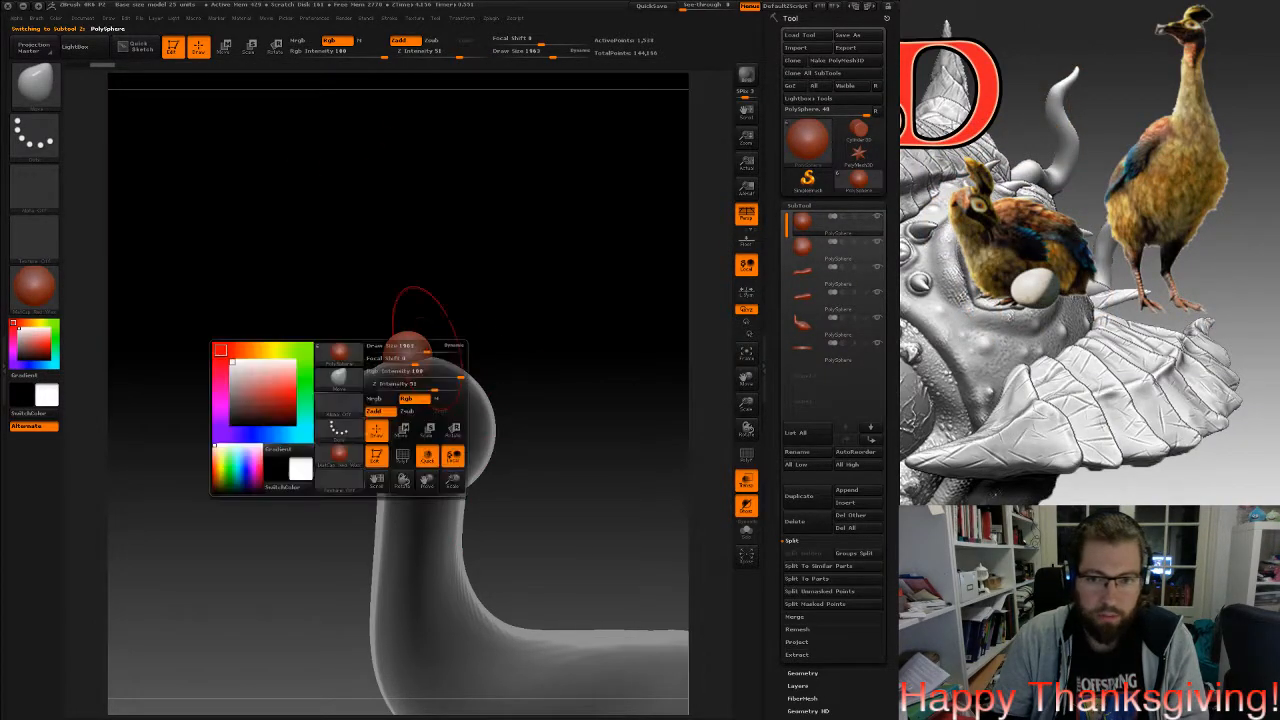
left_click_drag(430, 346, 496, 316)
left_click_drag(437, 347, 388, 350)
mouse_move(415, 400)
left_mouse_down()
mouse_move(440, 475)
mouse_move(405, 326)
mouse_move(430, 356)
left_mouse_up()
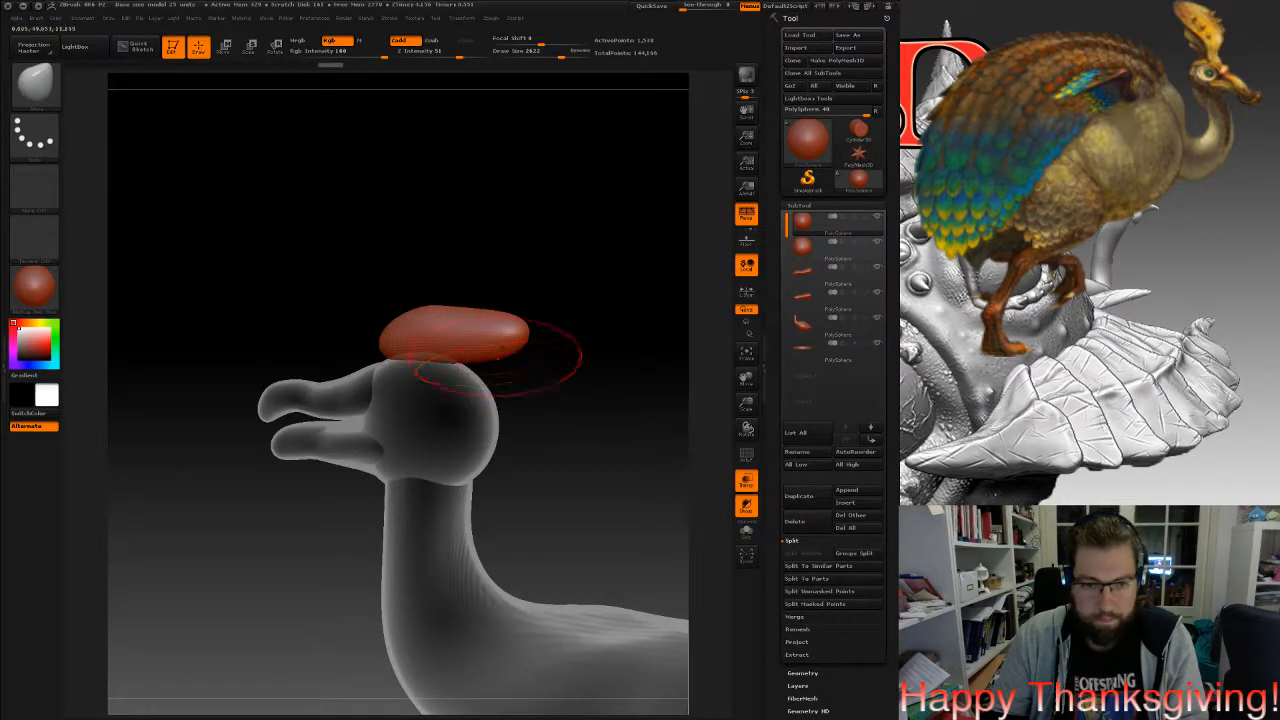
Remesh the crest and extend it farther back into a thicker, rounded form with the Move brush.
left_click_drag(485, 375, 530, 365)
mouse_move(410, 395)
left_mouse_down()
mouse_move(460, 380)
mouse_move(500, 400)
mouse_move(560, 350)
left_mouse_up()
mouse_move(480, 362)
left_mouse_down()
mouse_move(430, 358)
mouse_move(490, 350)
mouse_move(470, 340)
mouse_move(491, 329)
mouse_move(472, 394)
mouse_move(430, 434)
left_mouse_up()
left_click_drag(480, 470, 453, 468, "alt")
left_click_drag(453, 400, 575, 345)
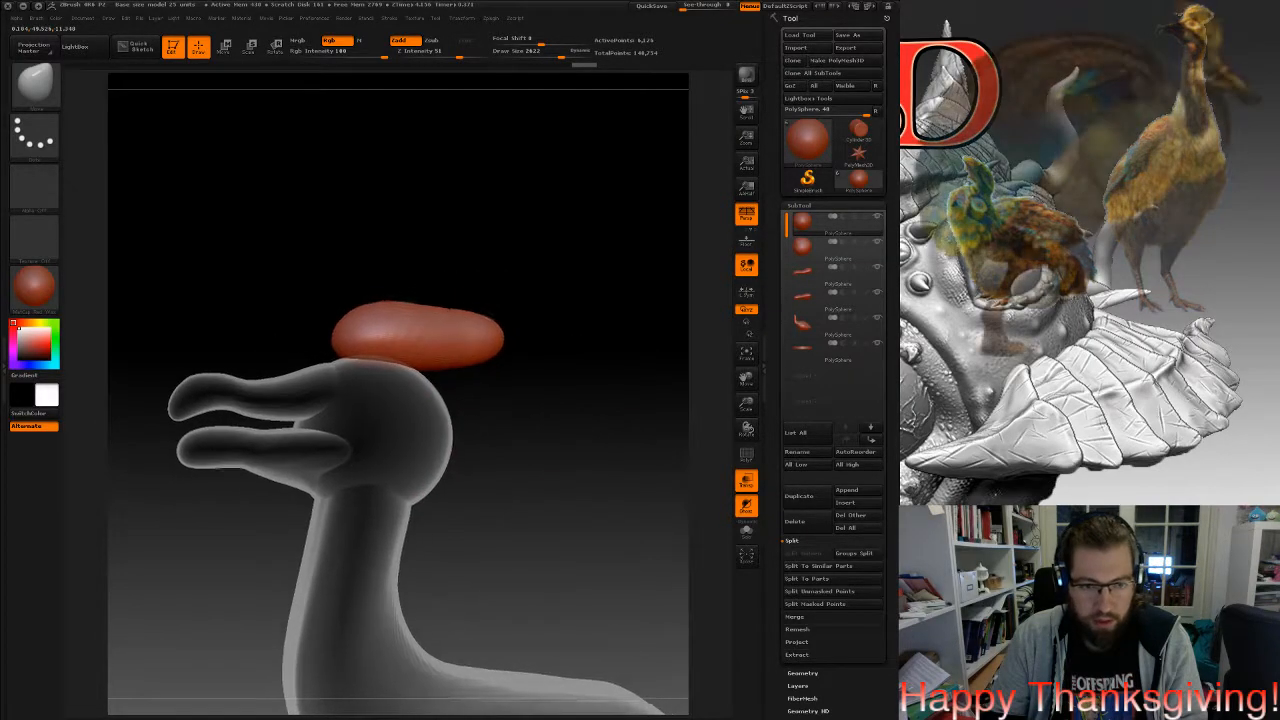
Raise the rear of the crest so it slants upward above the head, and remesh it.
mouse_move(130, 445)
left_mouse_down()
mouse_move(262, 458)
mouse_move(215, 545)
mouse_move(160, 535)
mouse_move(145, 455)
left_mouse_up()
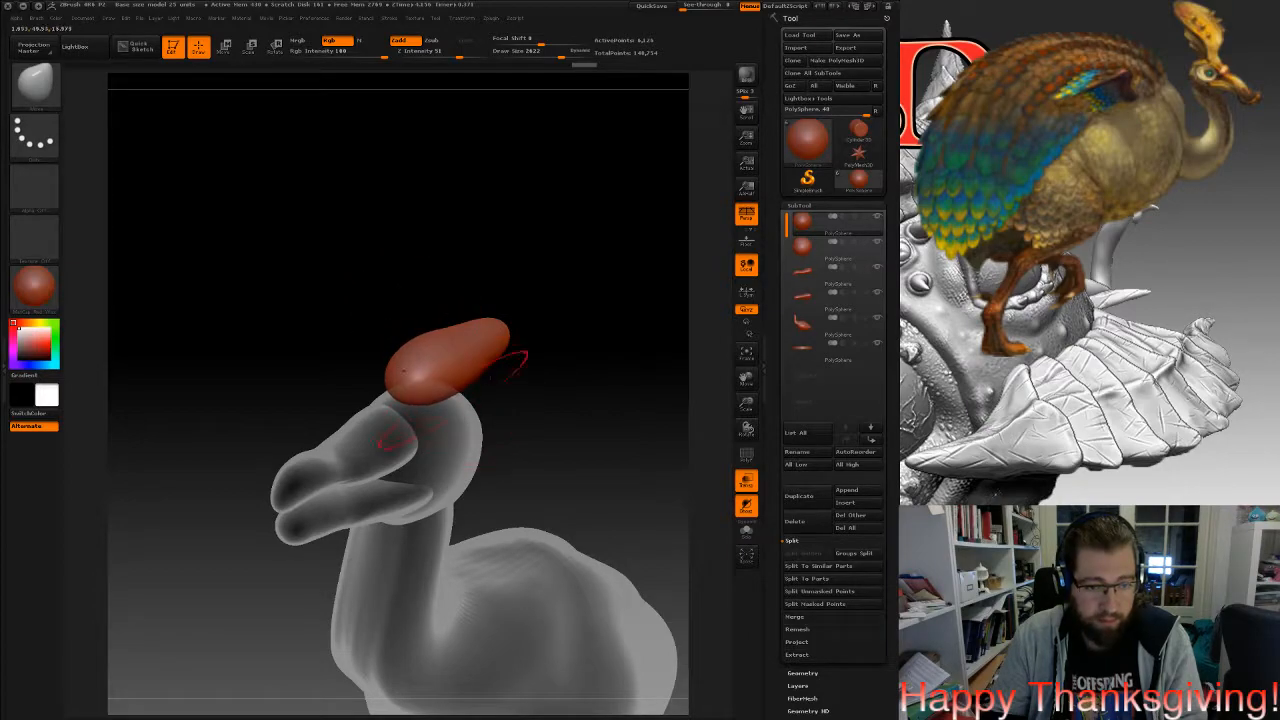
mouse_move(570, 430)
left_mouse_down()
mouse_move(620, 445)
mouse_move(672, 425)
mouse_move(595, 390)
mouse_move(451, 382)
mouse_move(467, 365)
mouse_move(395, 340)
left_mouse_up()
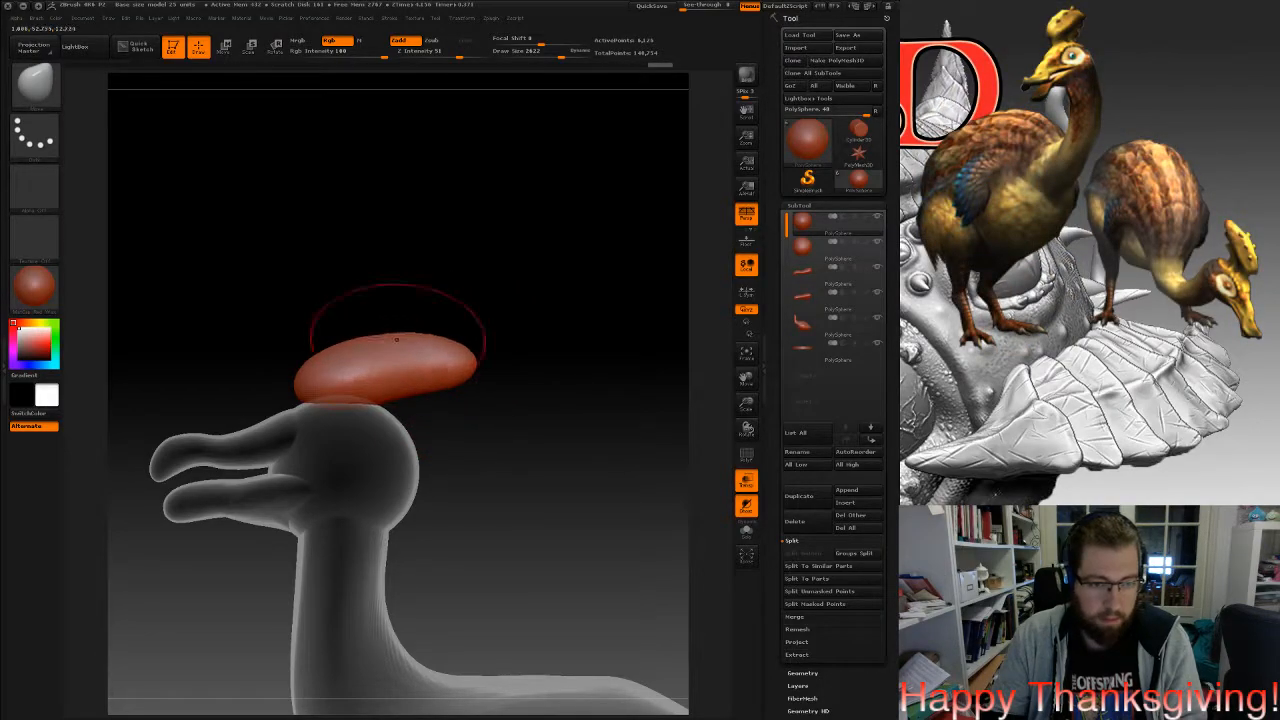
mouse_move(490, 381)
left_mouse_down()
mouse_move(610, 395)
mouse_move(549, 388)
mouse_move(573, 437)
left_mouse_up()
Examine the crest and the overall silhouette of the bird from the side and the front.
key("b")
key("h")
key("p")
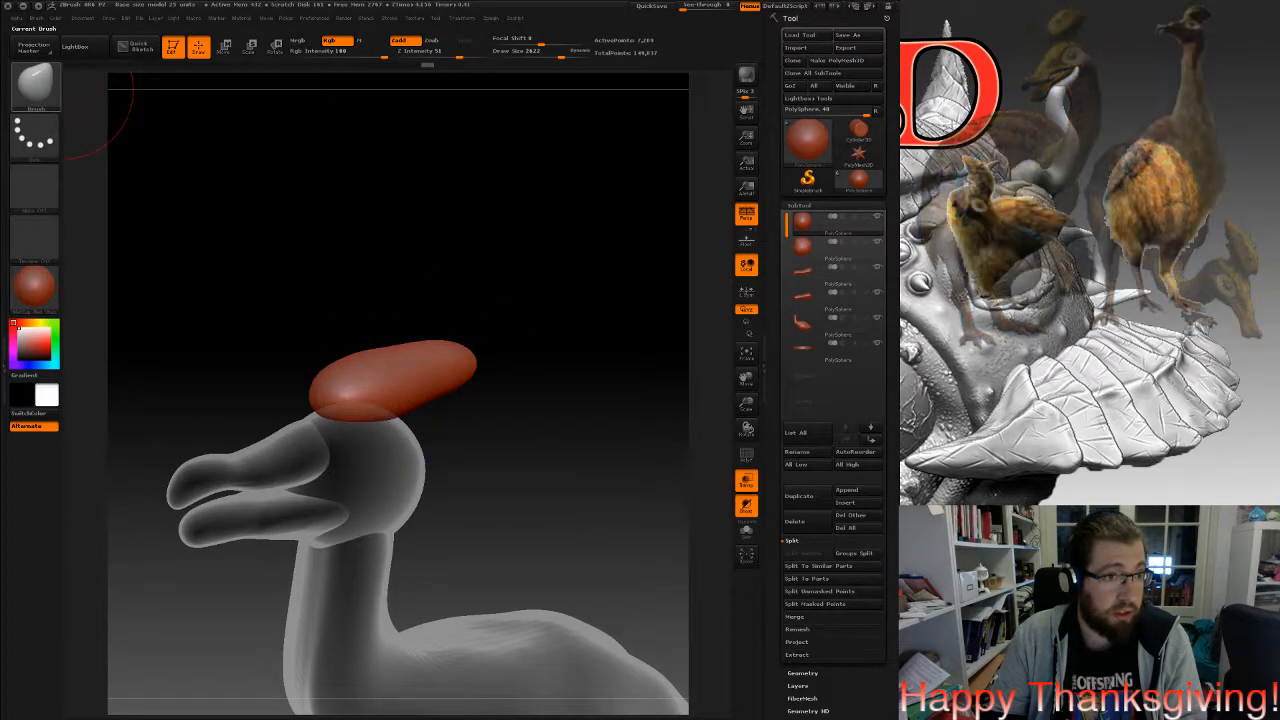
key("b")
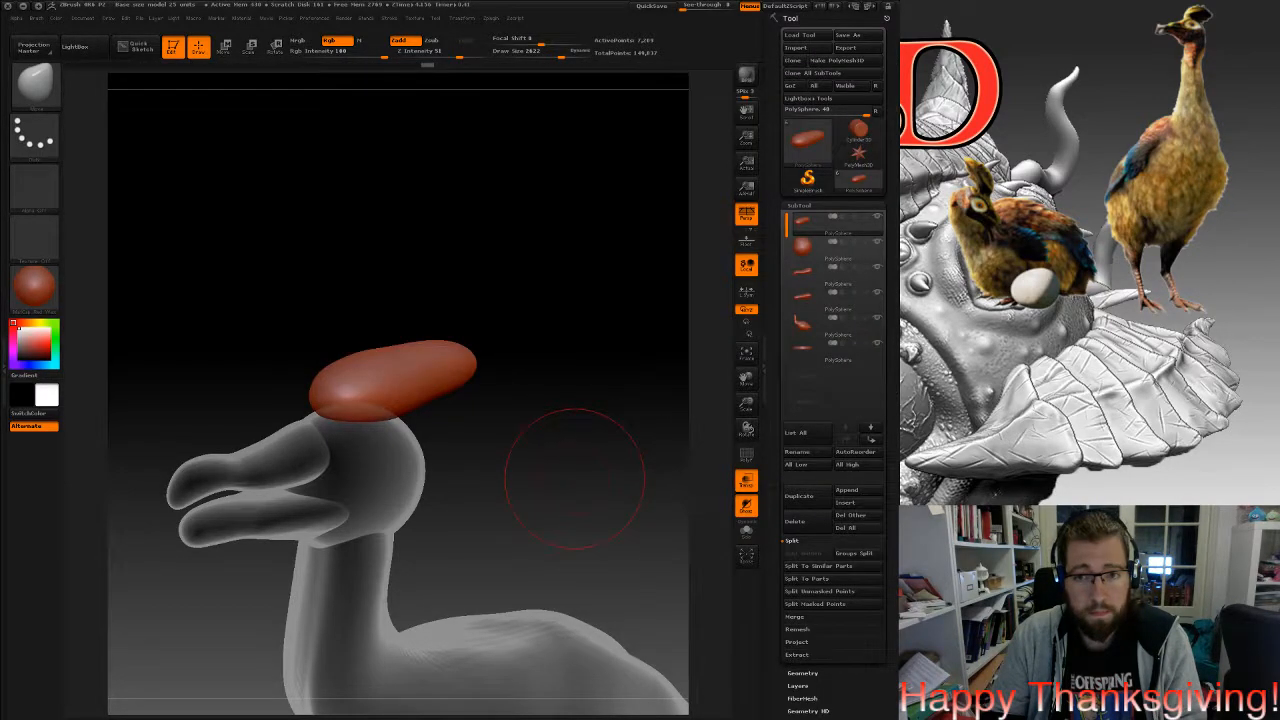
left_click_drag(550, 457, 355, 416)
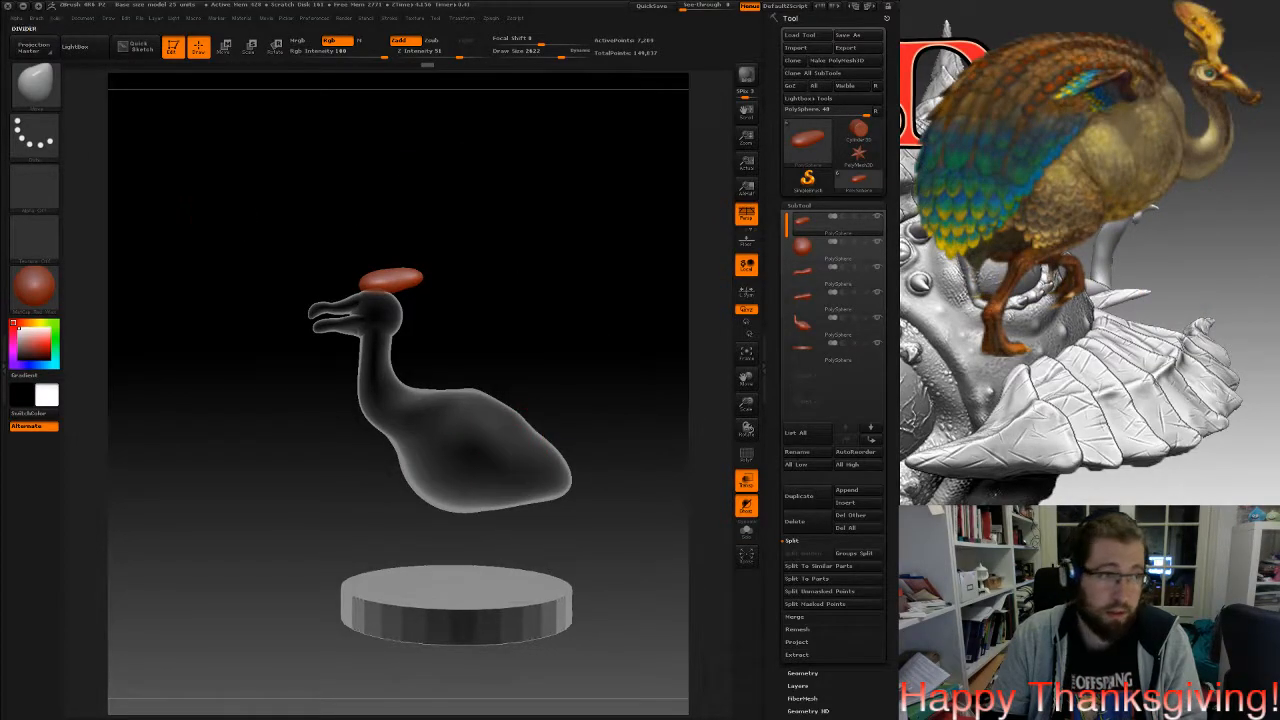
left_click(35, 85)
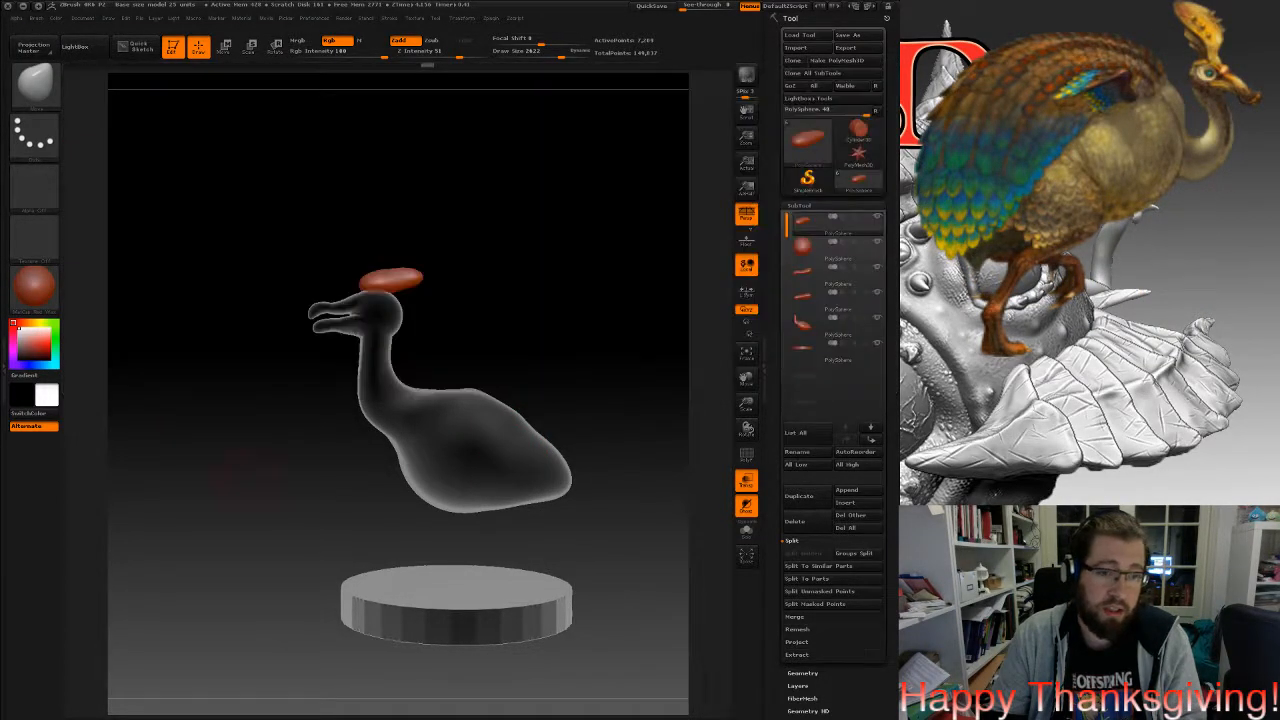
left_click_drag(430, 288, 366, 330)
mouse_move(386, 284)
left_mouse_down()
mouse_move(514, 286)
mouse_move(403, 420)
mouse_move(429, 378)
left_mouse_up()
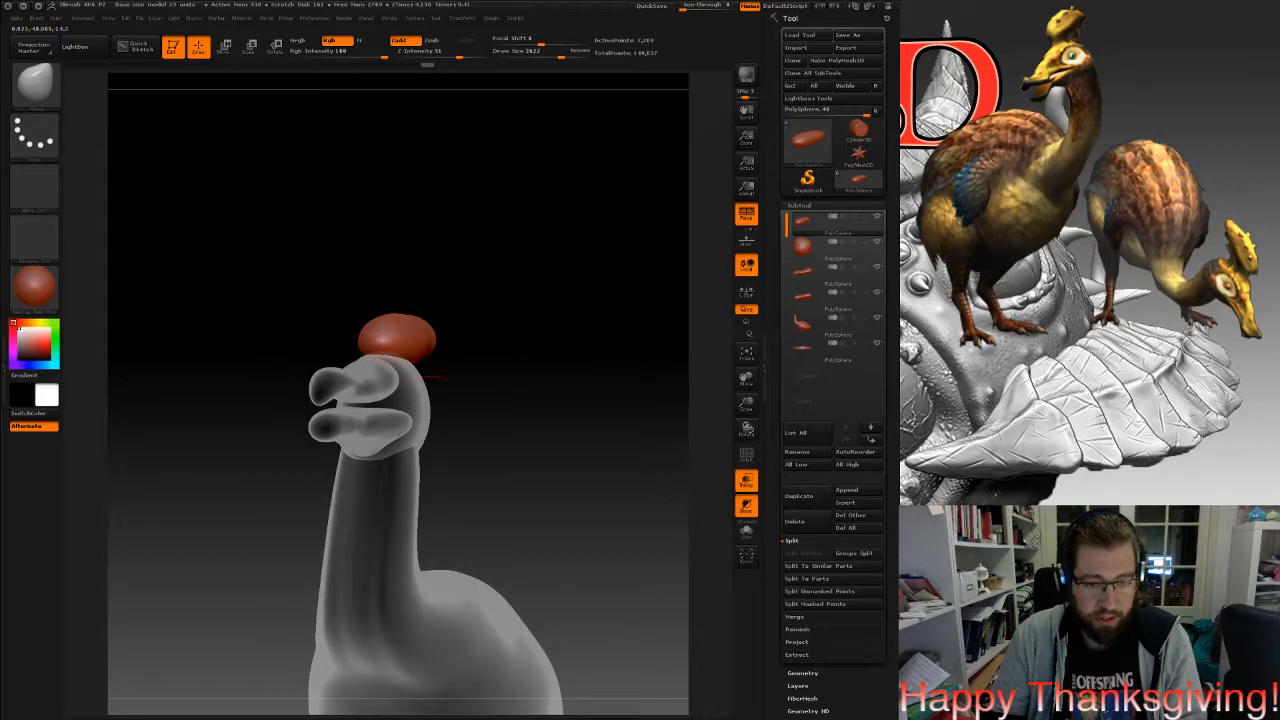
Select the lower beak and adjust its base and length with the Move brush.
left_click(37, 86)
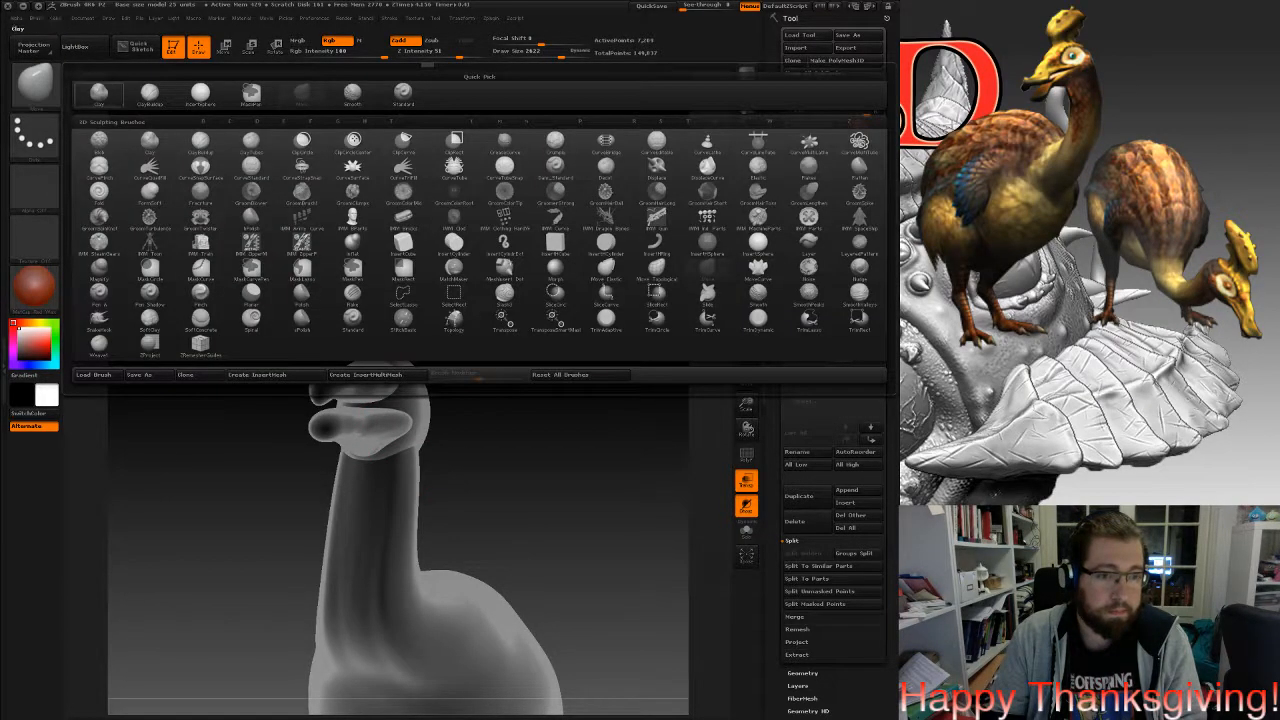
left_click(838, 298)
left_click_drag(690, 362, 545, 372)
left_click_drag(357, 428, 351, 416)
left_click_drag(322, 462, 355, 450)
mouse_move(262, 478)
left_mouse_down()
mouse_move(420, 440)
mouse_move(435, 417)
mouse_move(238, 433)
mouse_move(216, 421)
left_mouse_up()
mouse_move(250, 480)
left_mouse_down()
mouse_move(390, 505)
mouse_move(322, 515)
mouse_move(315, 530)
mouse_move(240, 482)
mouse_move(325, 505)
mouse_move(228, 480)
left_mouse_up()
left_click_drag(521, 521, 465, 363, "alt")
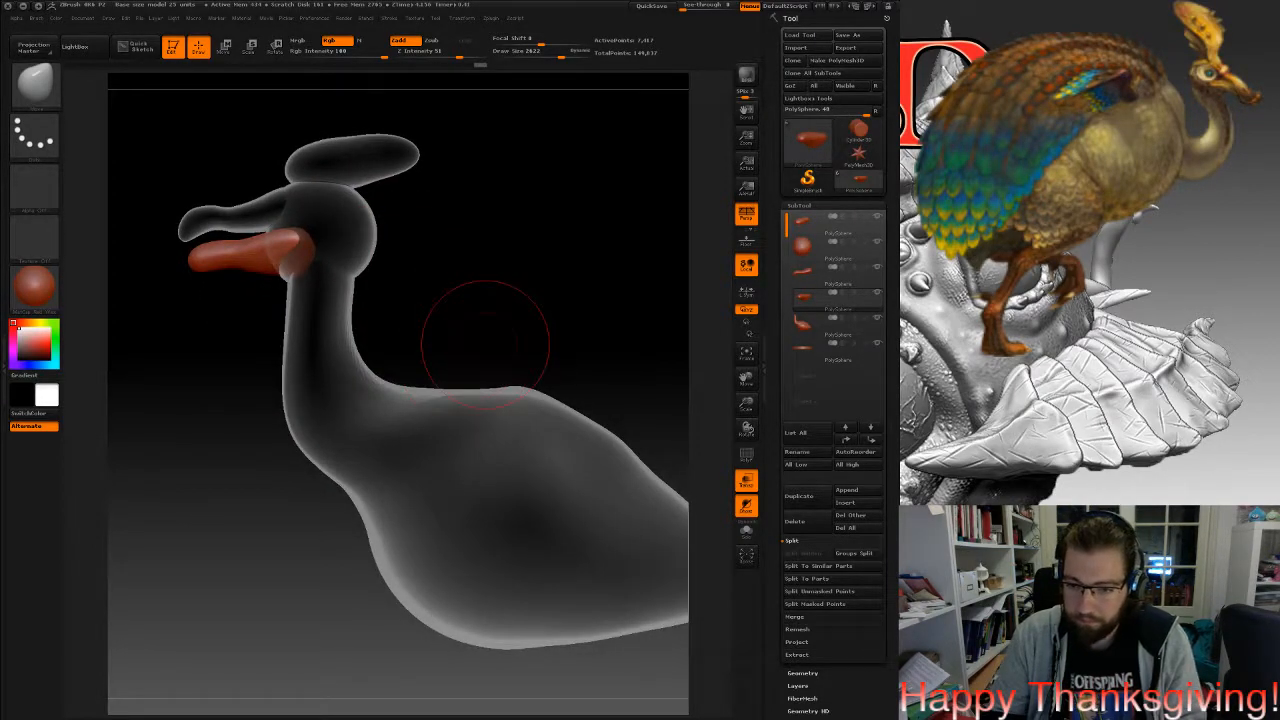
Move the round base straight down to leave more room for legs beneath the body.
mouse_move(500, 415)
left_mouse_down("alt")
mouse_move(471, 372)
mouse_move(400, 365)
mouse_move(470, 428)
mouse_move(412, 412)
mouse_move(434, 406)
left_mouse_up("alt")
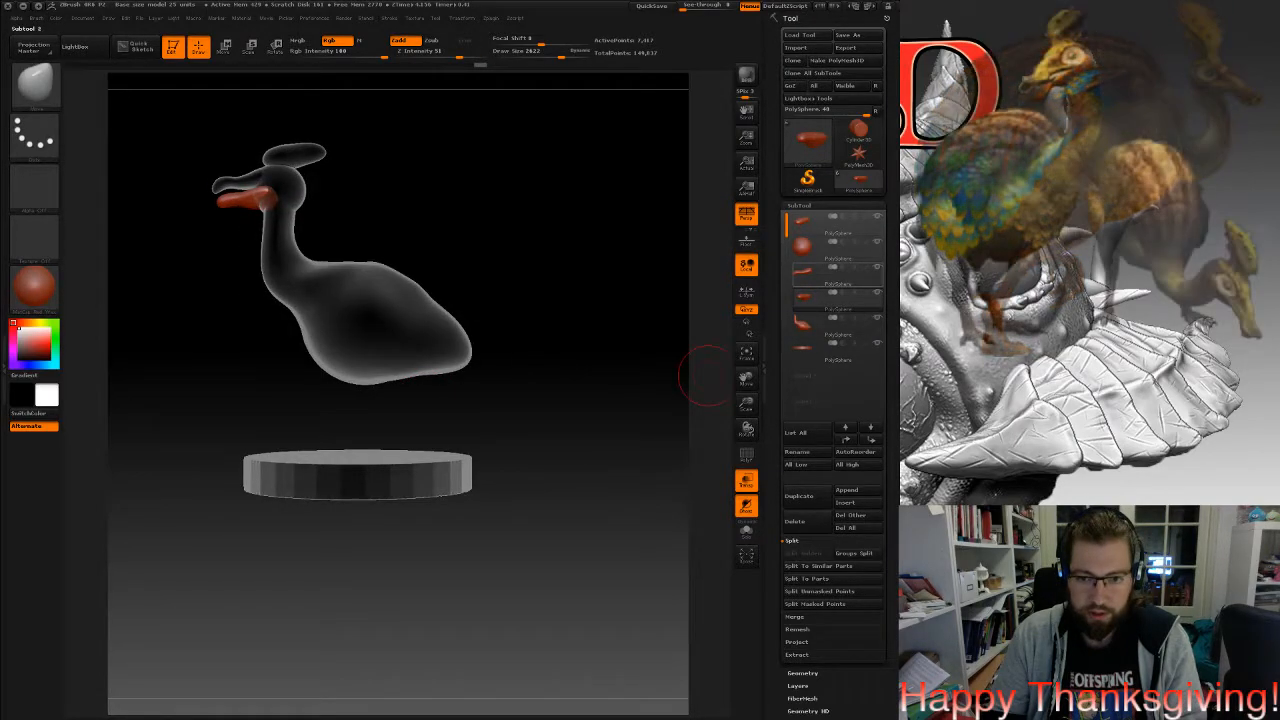
left_click(812, 351)
key("w")
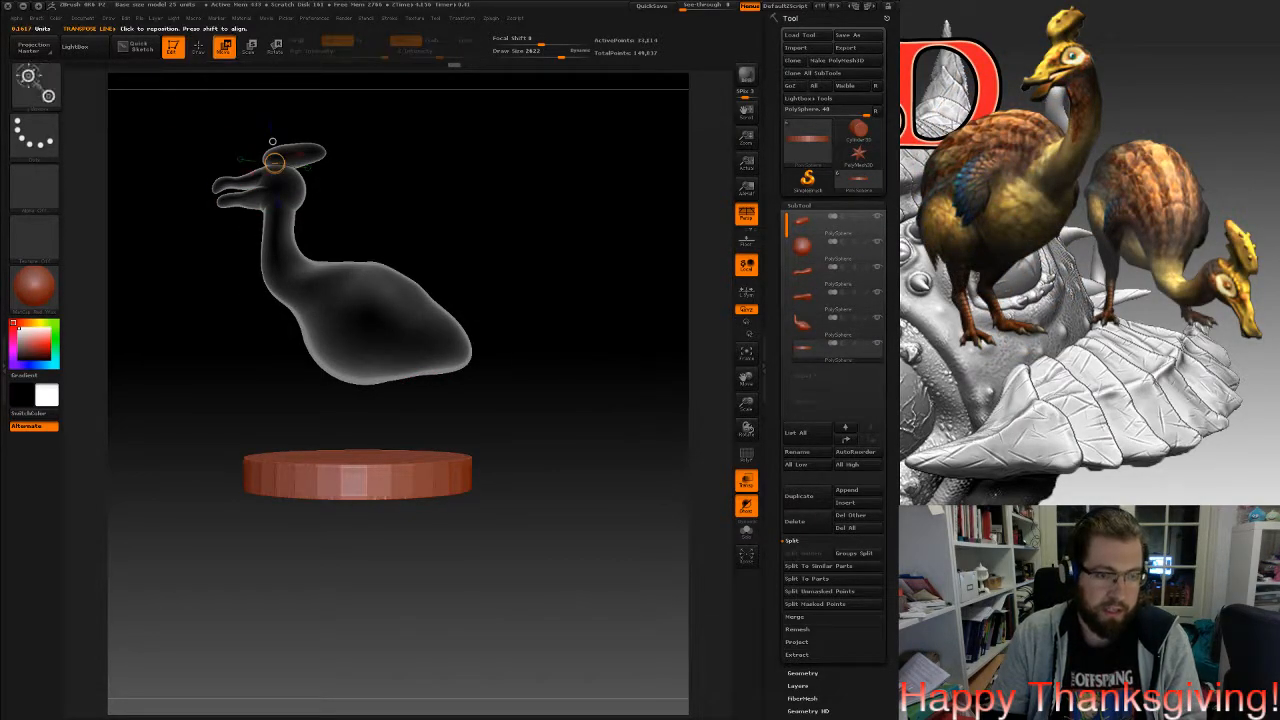
mouse_move(370, 470)
left_mouse_down()
mouse_move(370, 663)
mouse_move(370, 600)
mouse_move(363, 646)
left_mouse_up()
left_click_drag(540, 455, 573, 447)
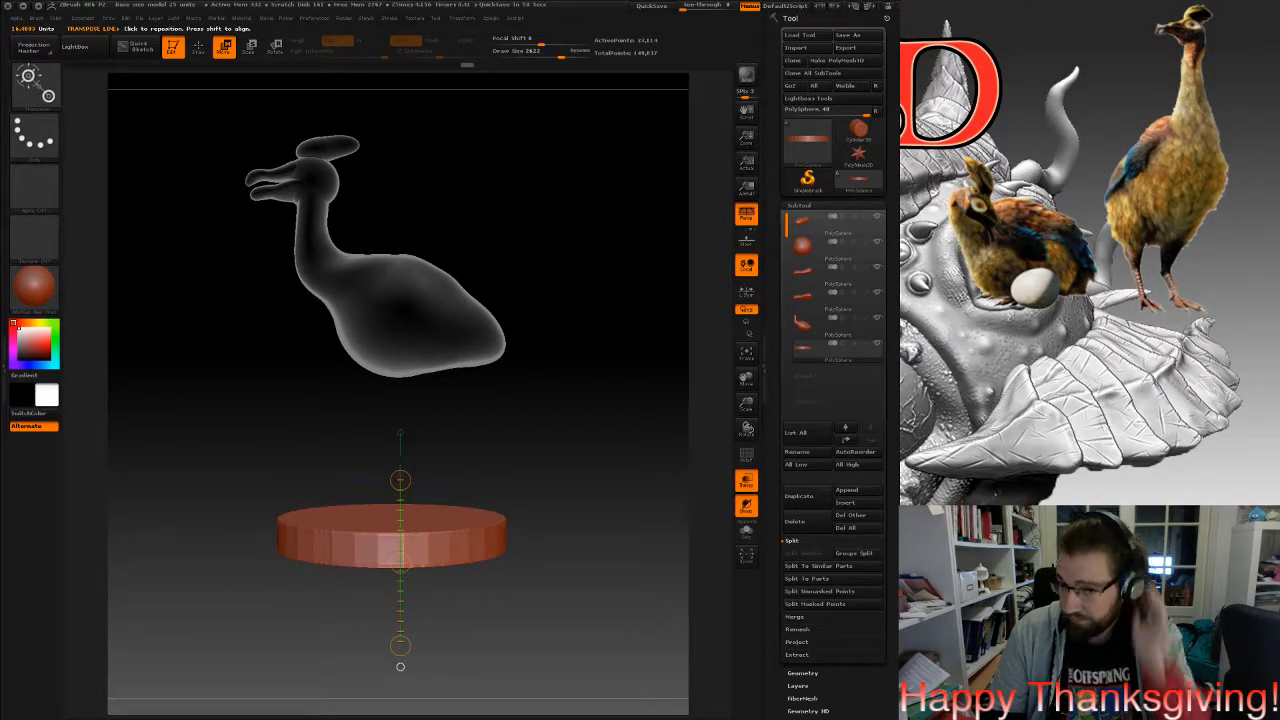
left_click(198, 47)
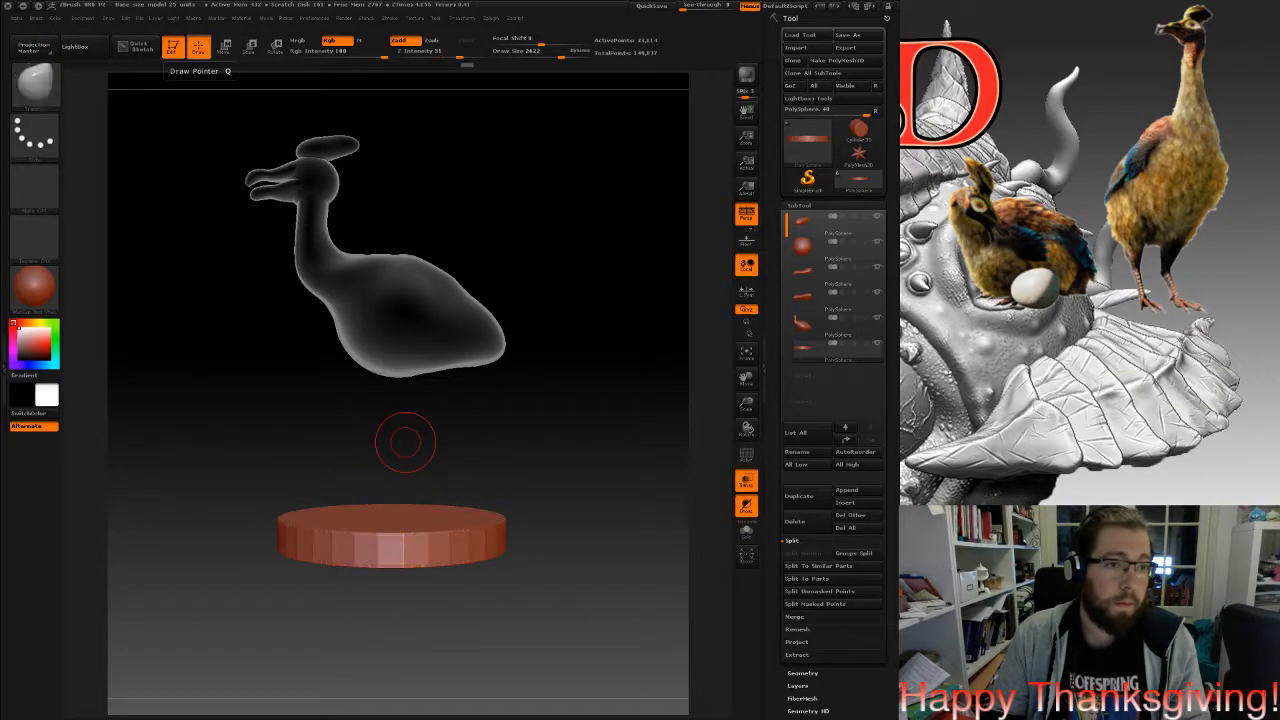
Hide the round base and insert symmetrical spheres on both sides of the body's underside with the InsertSphere brush.
left_click(36, 84)
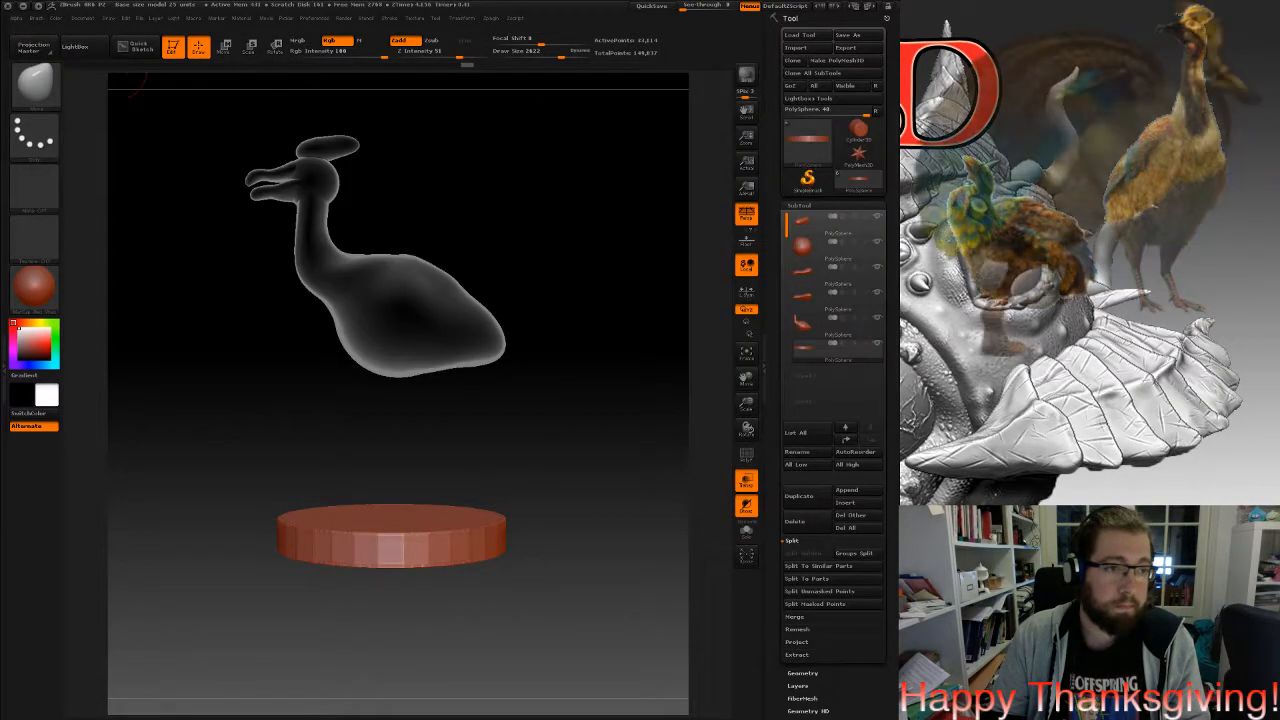
left_click(36, 84)
left_click(96, 94)
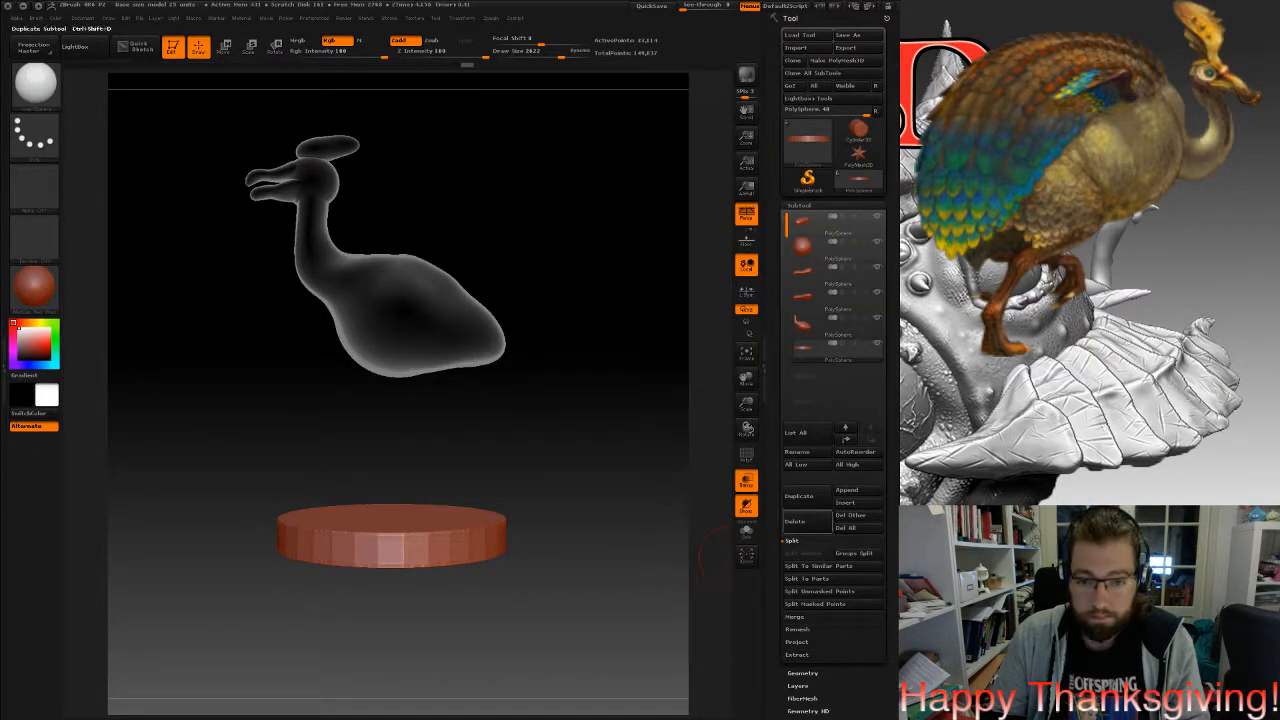
left_click(835, 350)
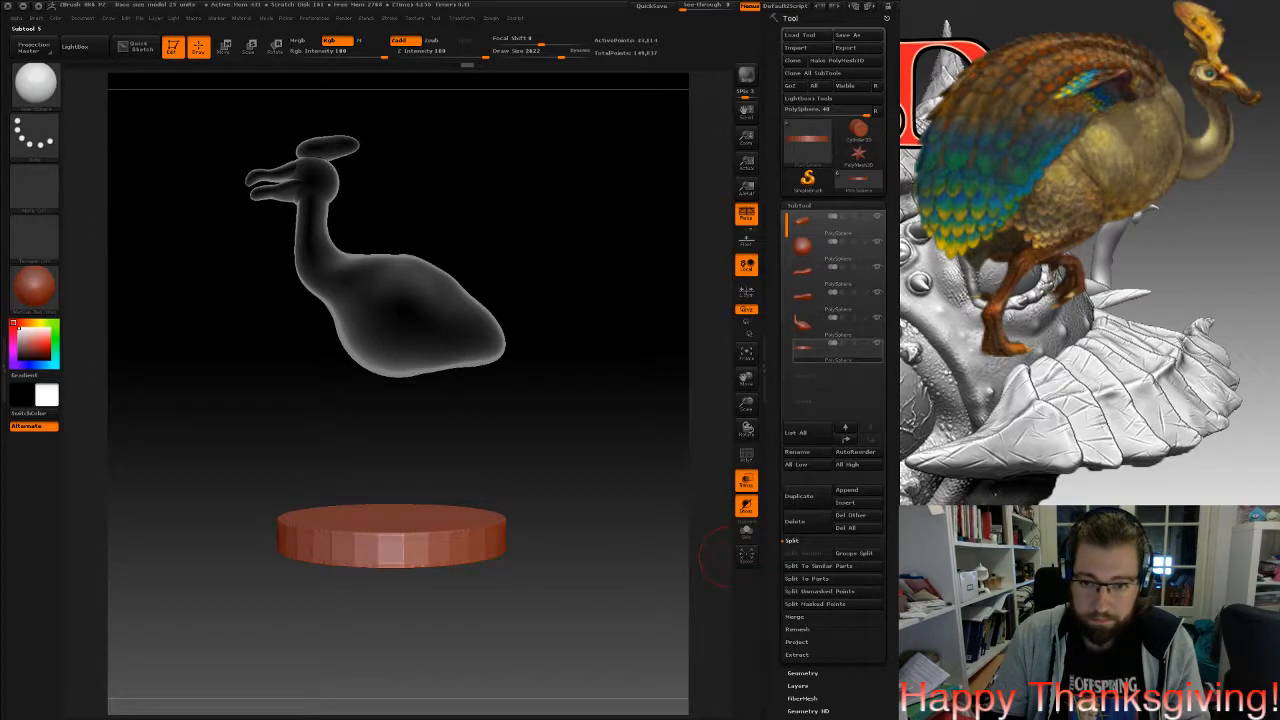
left_click(877, 343)
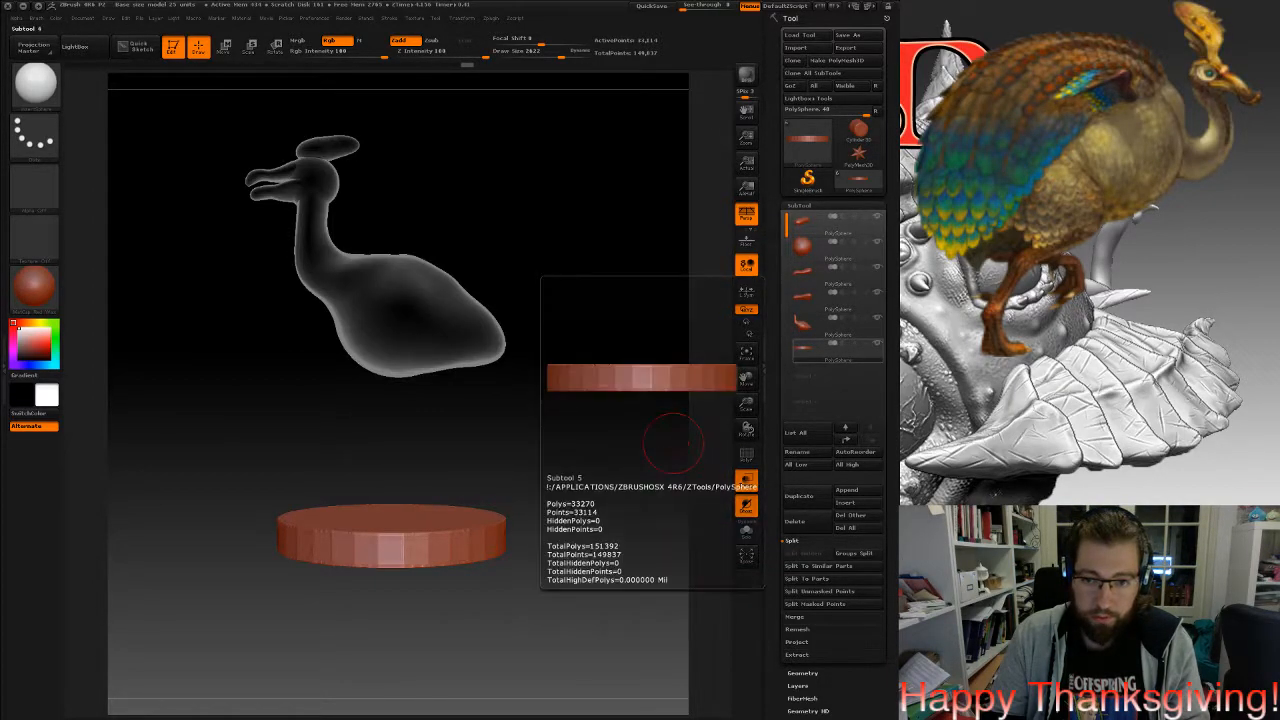
left_click(838, 325)
left_click(877, 343)
mouse_move(660, 440)
left_mouse_down()
mouse_move(570, 540)
mouse_move(620, 570)
mouse_move(657, 523)
left_mouse_up()
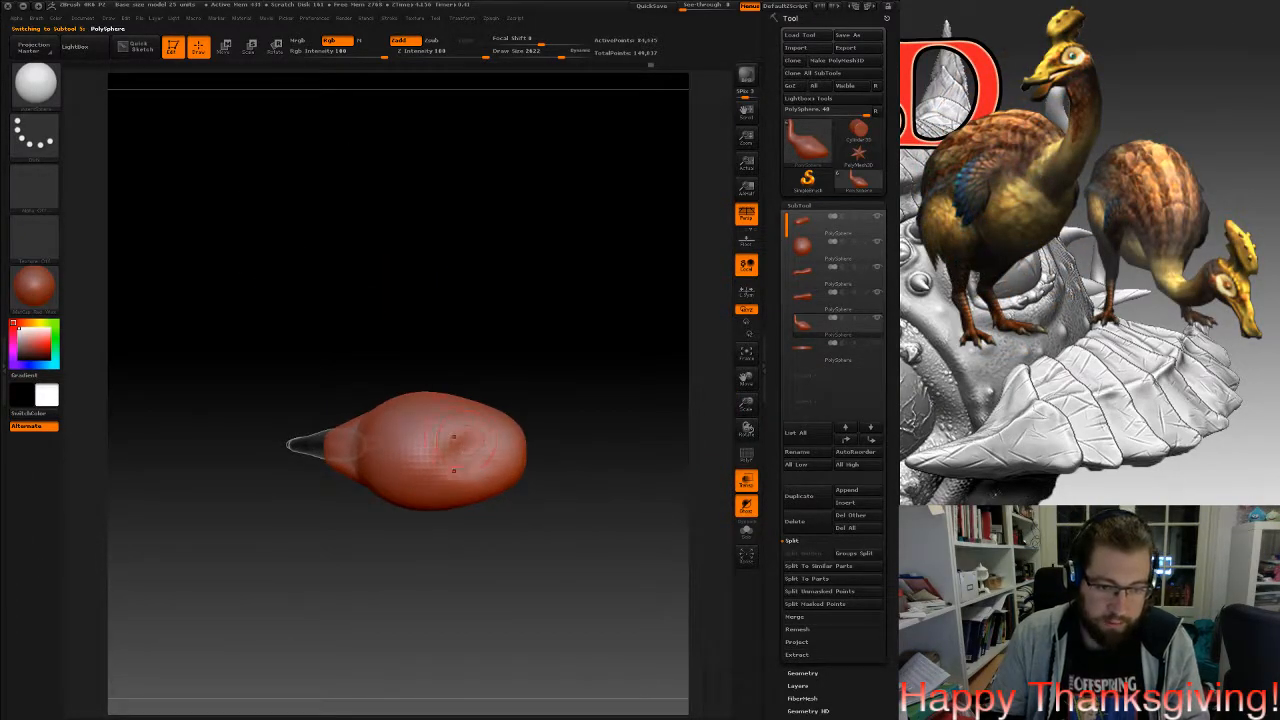
left_click_drag(426, 420, 442, 436)
mouse_move(600, 480)
left_mouse_down()
mouse_move(605, 570)
mouse_move(600, 540)
left_mouse_up()
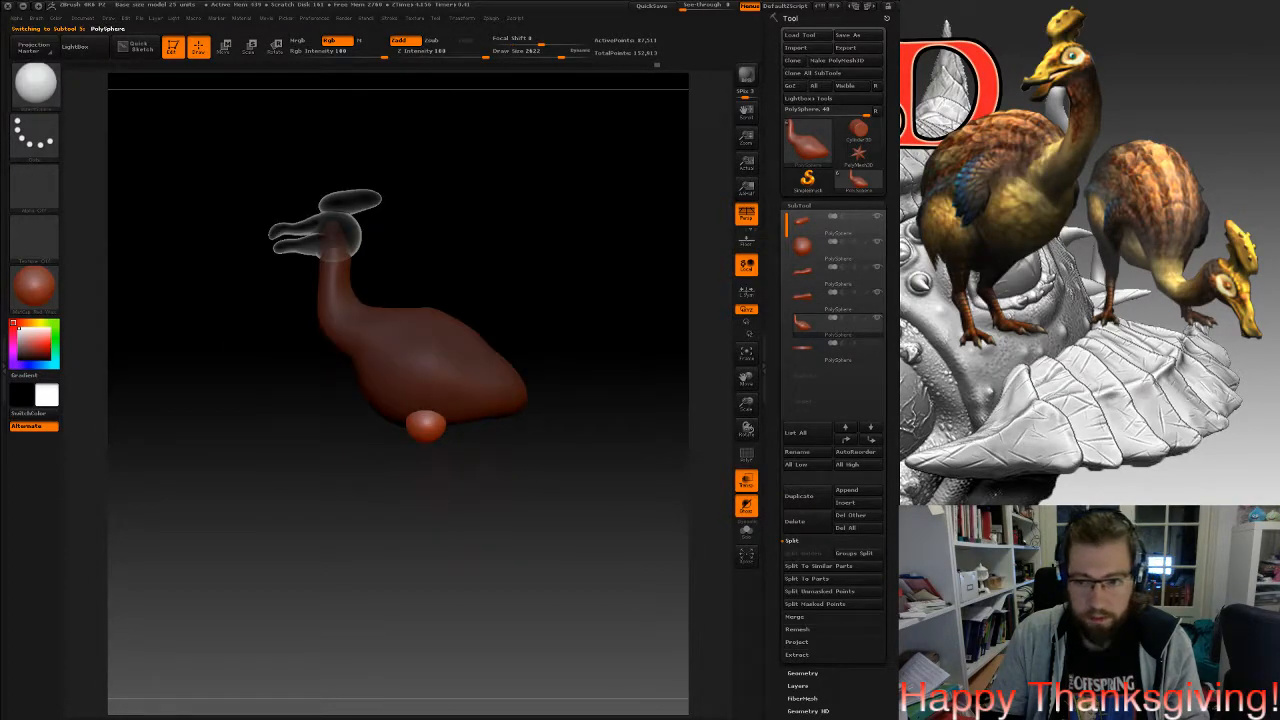
Split the two inserted spheres from the body into their own subtool and select them for shaping with the Move brush.
left_click(38, 88)
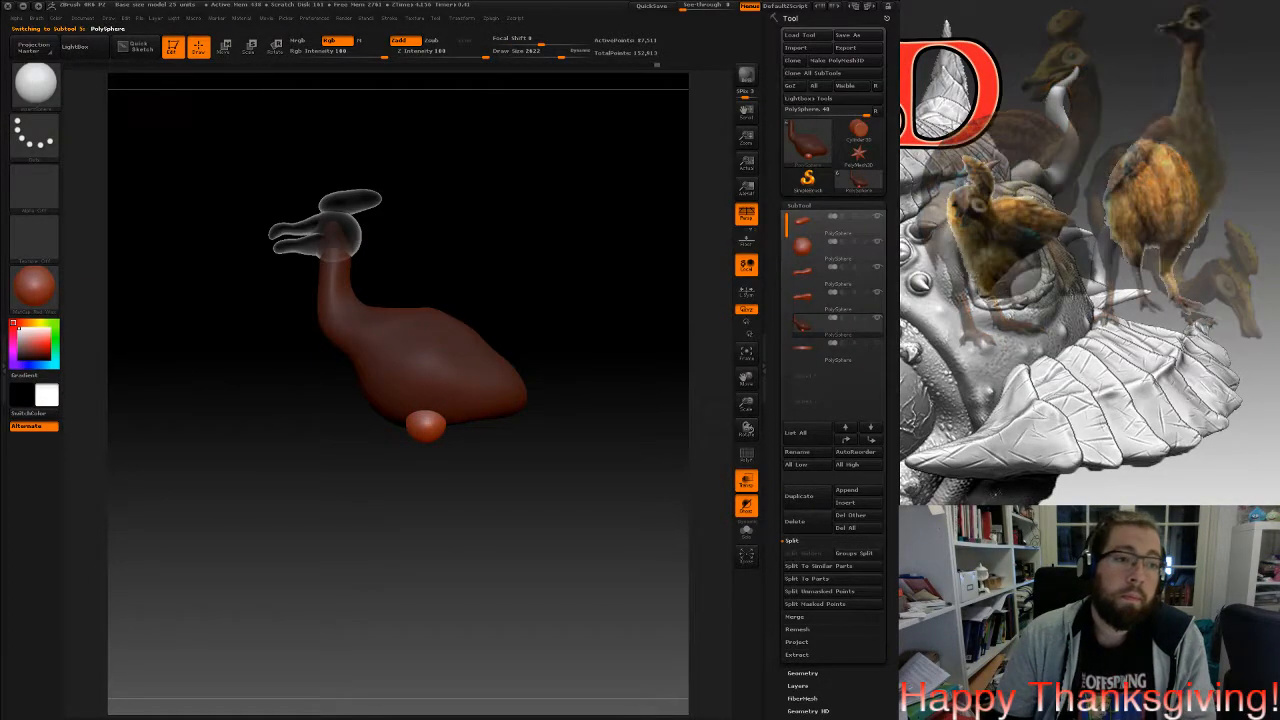
key("b")
key("m")
key("v")
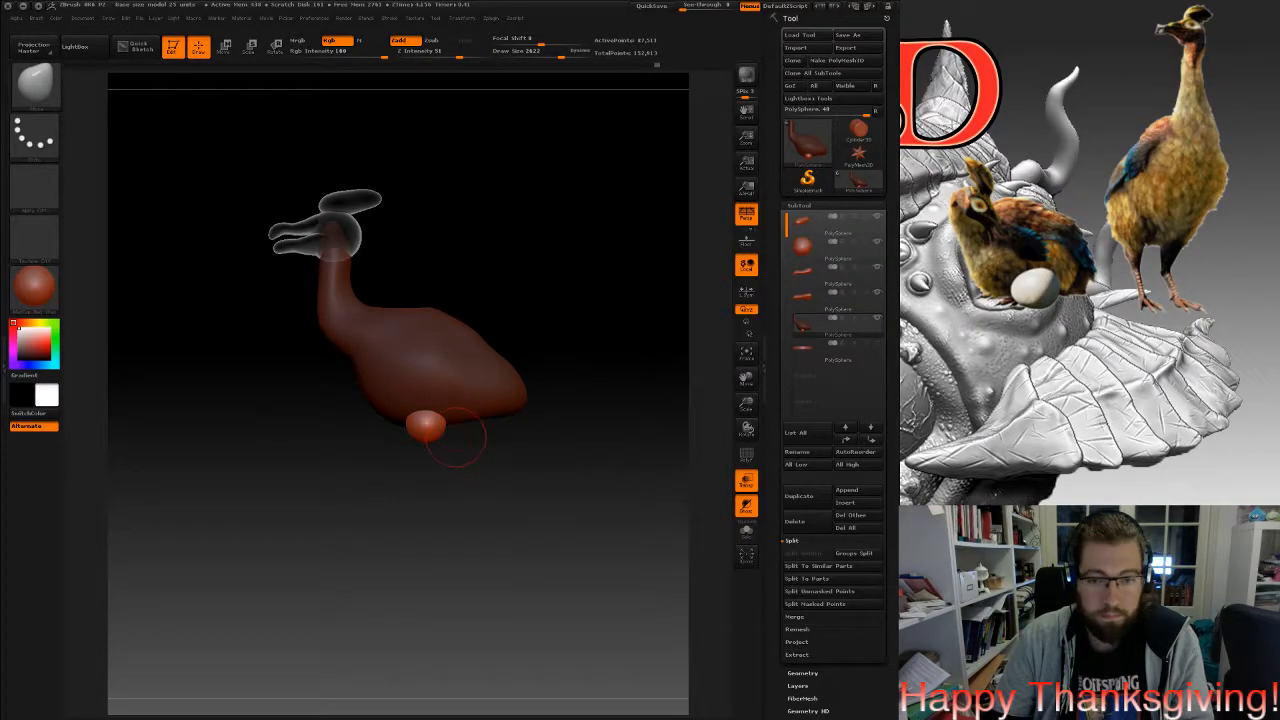
left_click(818, 591)
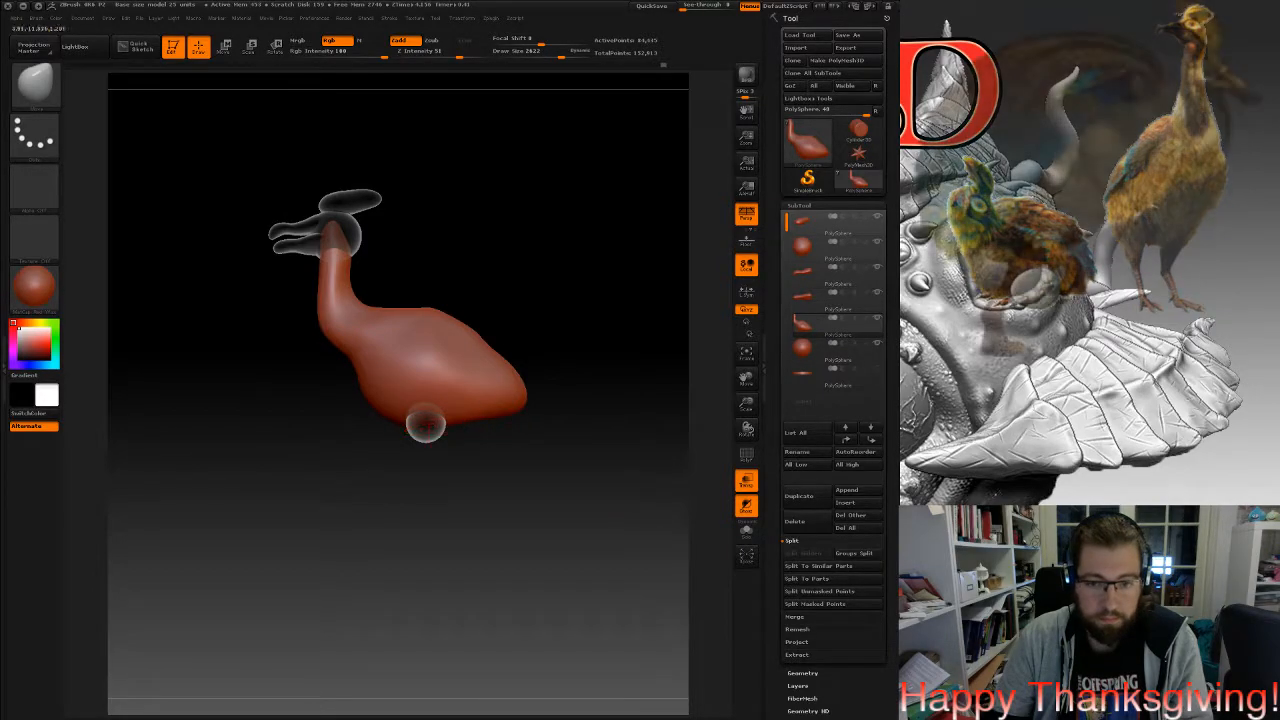
left_click(425, 425, "alt")
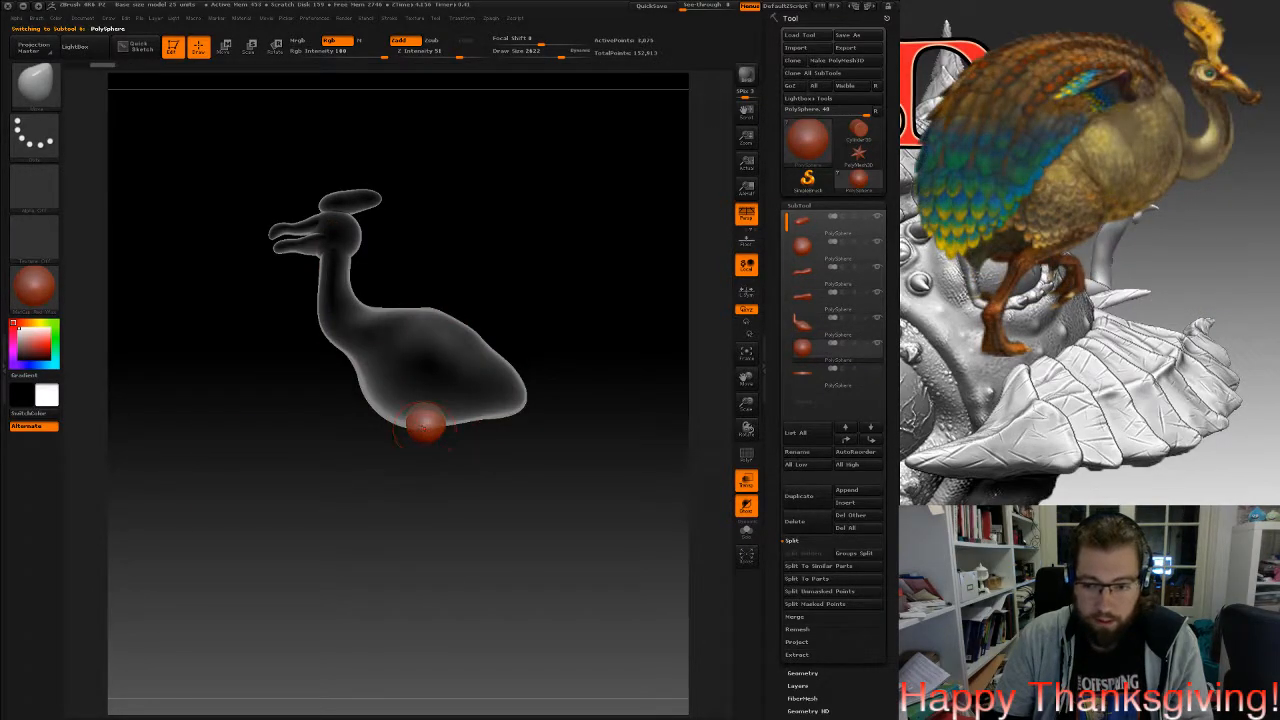
Enlarge the brush and stretch the symmetrical spheres downward from the body's underside into two elongated thighs.
key("space")
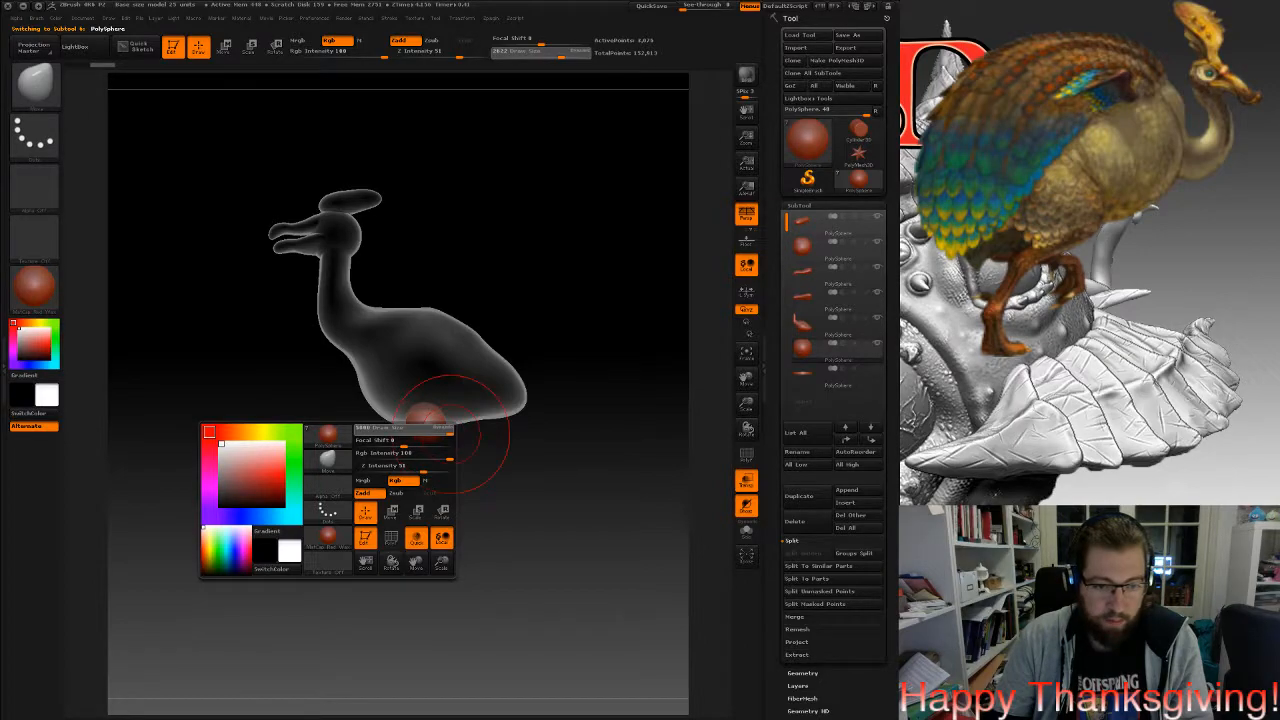
mouse_move(430, 442)
left_mouse_down()
mouse_move(459, 488)
mouse_move(500, 488)
mouse_move(480, 490)
left_mouse_up()
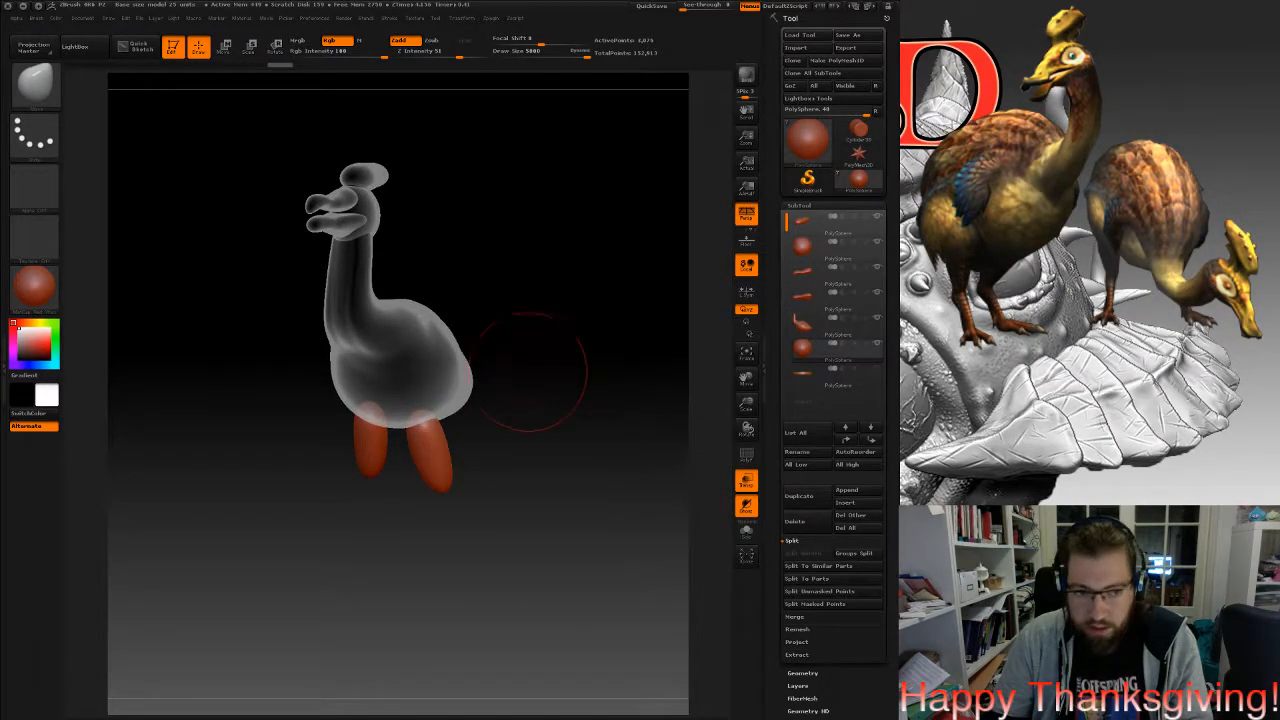
left_click_drag(529, 371, 440, 400, "shift")
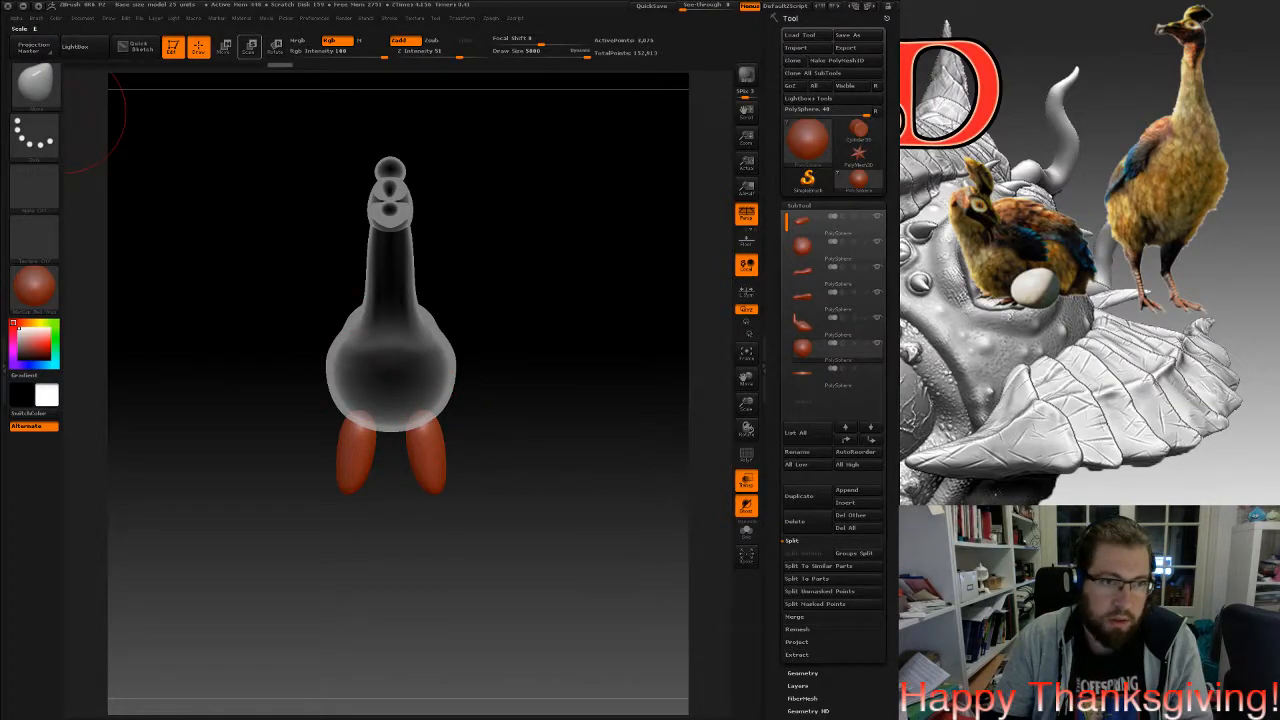
Rotate the thighs in the front view so their upper ends sit wider apart at the body's sides.
left_click(275, 45)
mouse_move(437, 488)
left_mouse_down("shift")
mouse_move(437, 385)
mouse_move(456, 408)
left_mouse_up("shift")
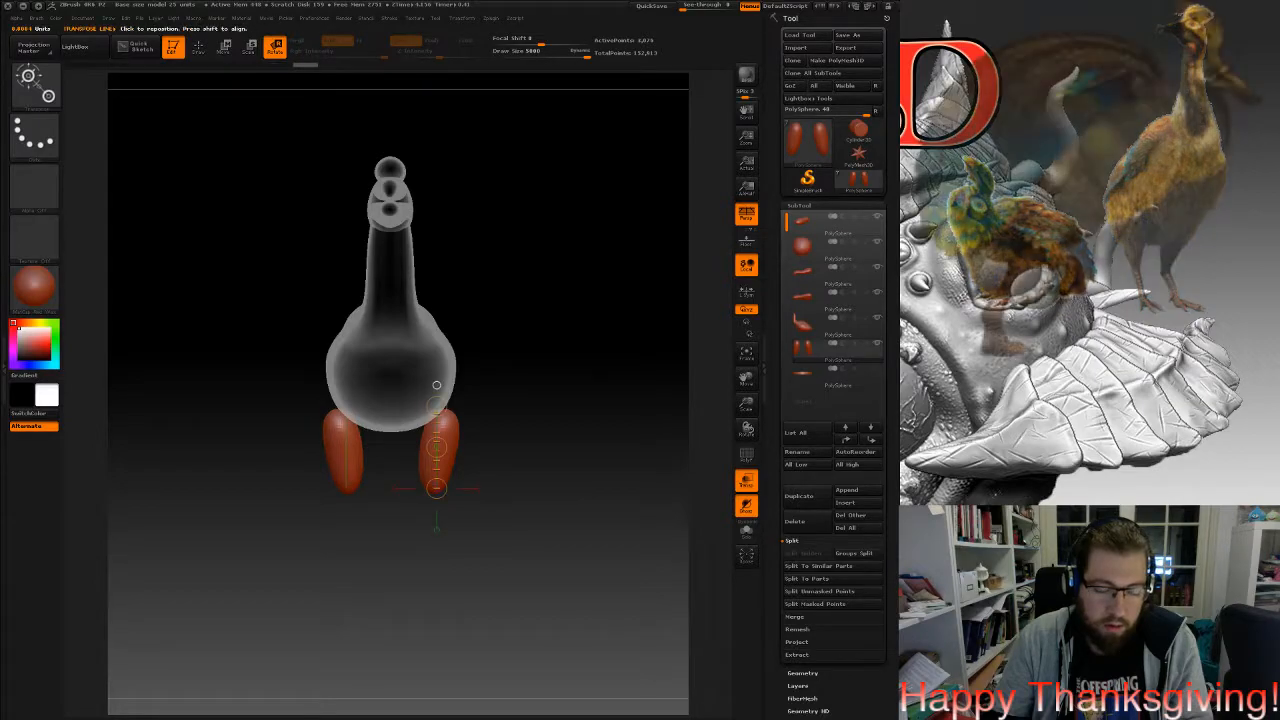
left_click_drag(560, 460, 420, 460, "shift")
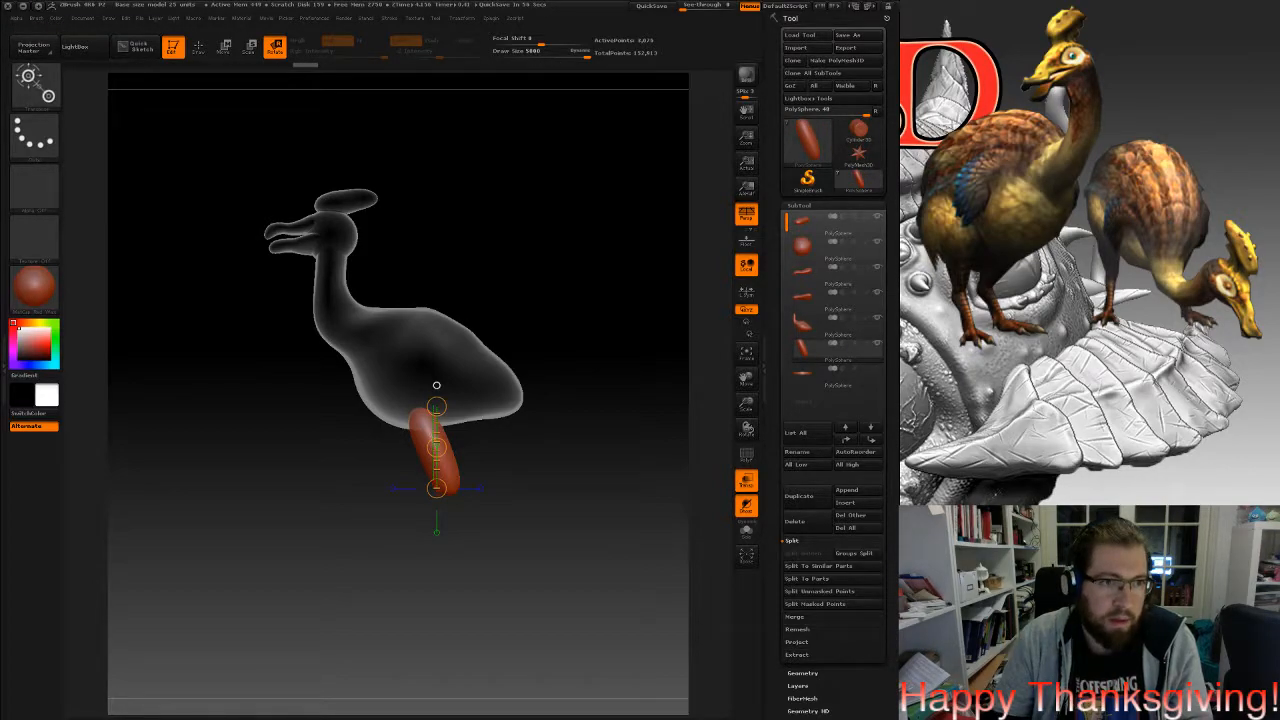
Move the thighs back toward the tail in the side view and return to sculpting.
left_click(224, 46)
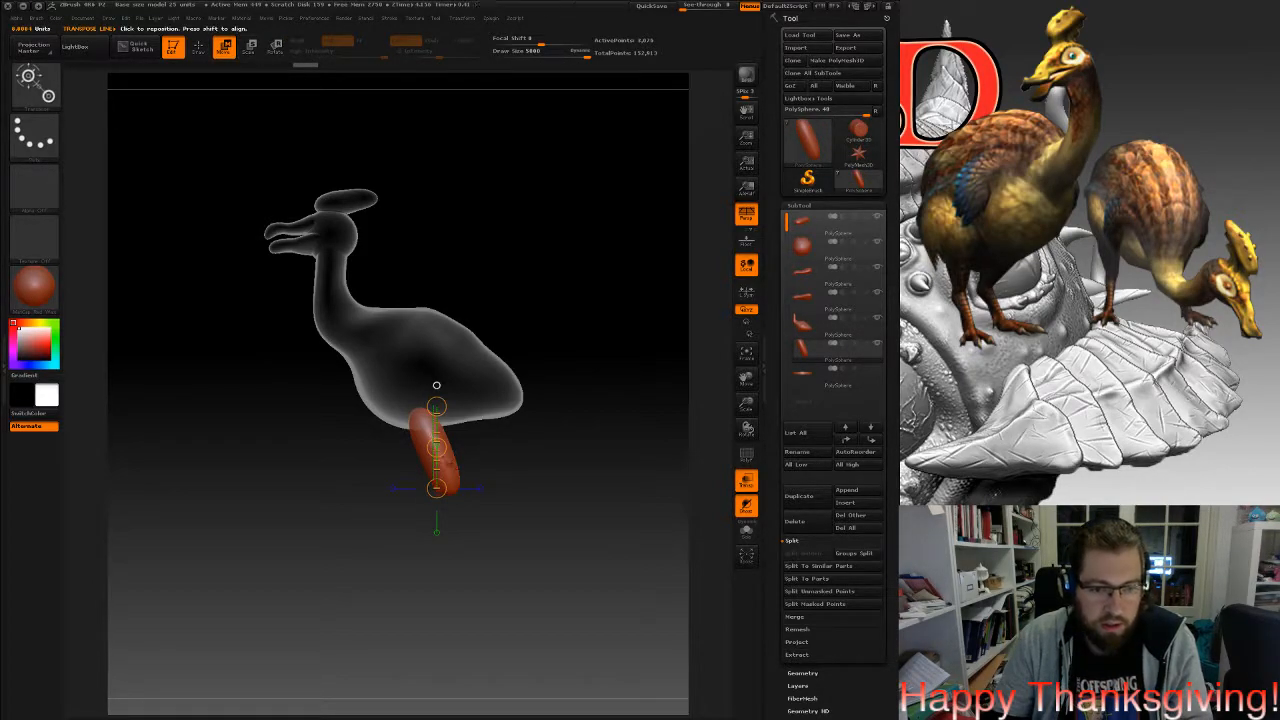
left_click_drag(422, 429, 493, 452)
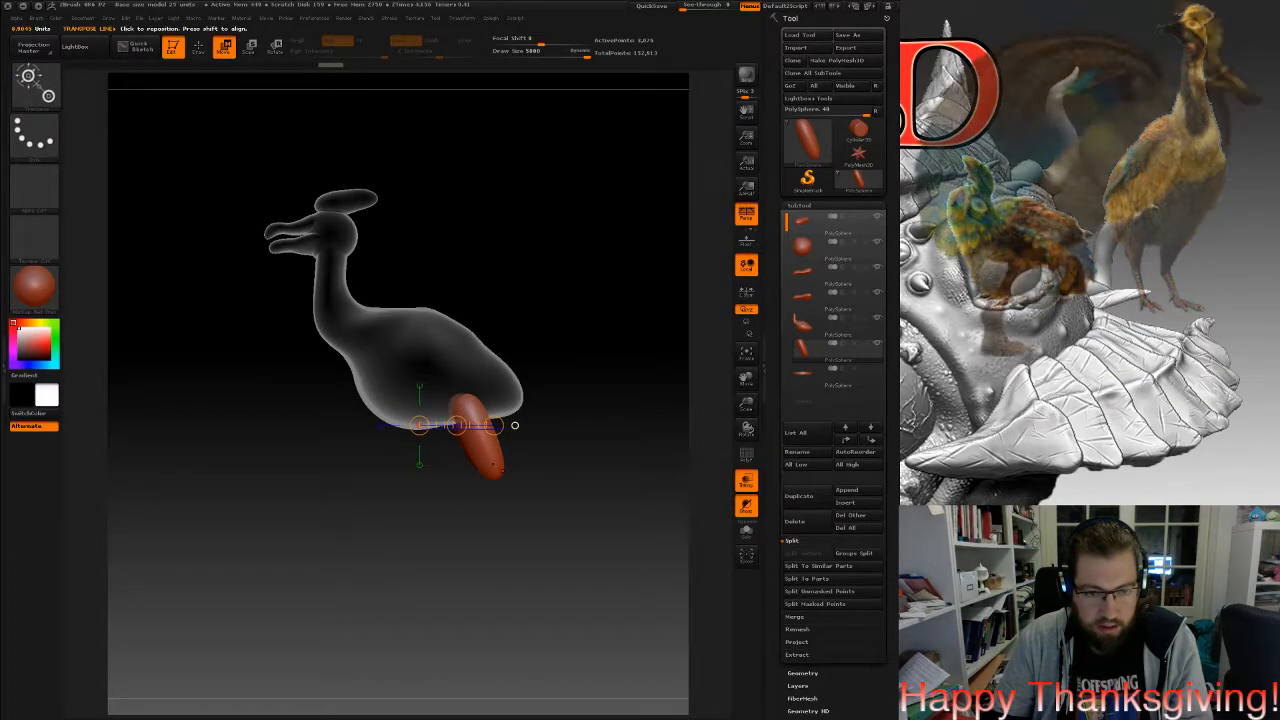
key("ctrl+z")
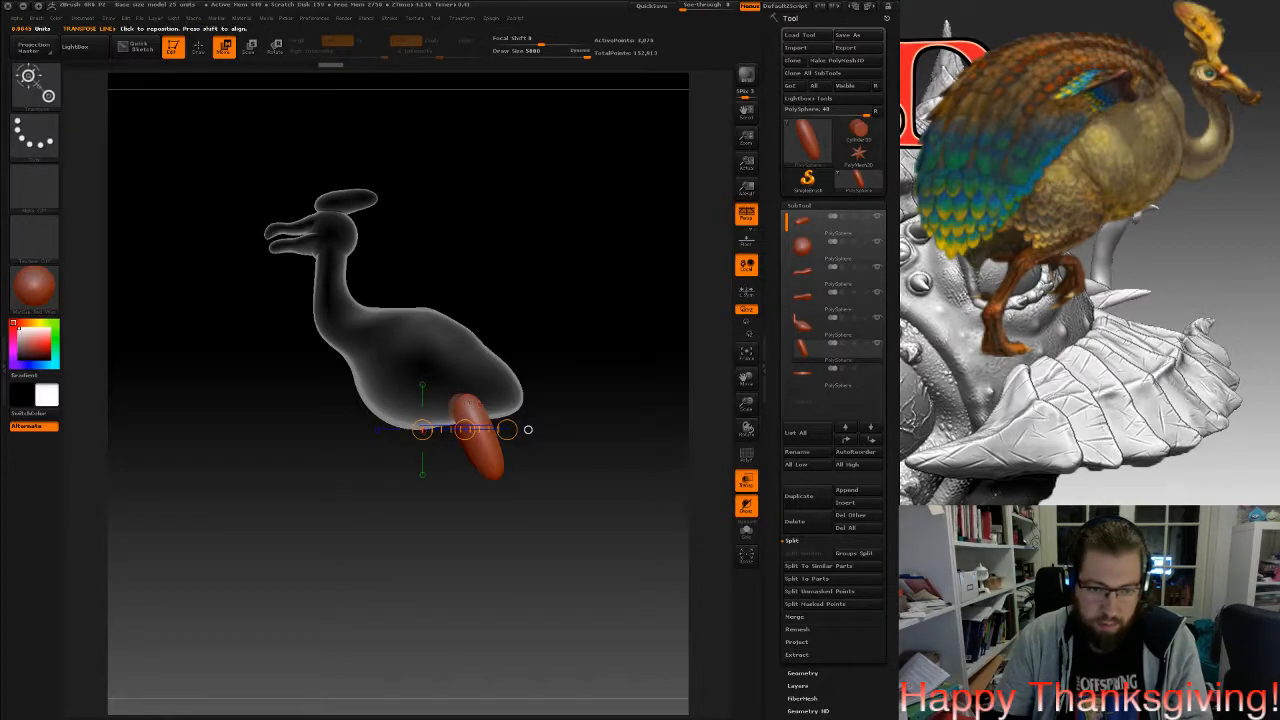
key("ctrl+shift+z")
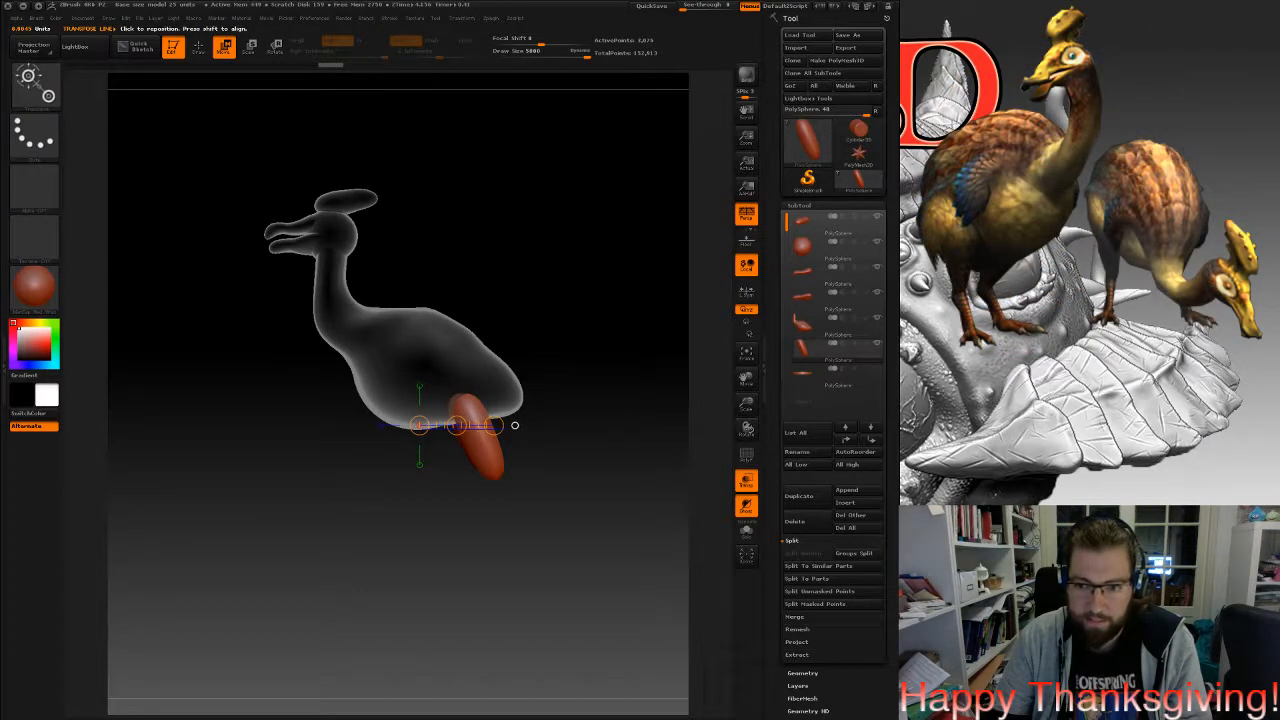
mouse_move(515, 425)
left_mouse_down()
mouse_move(267, 418)
mouse_move(590, 430)
left_mouse_up()
left_click(198, 47)
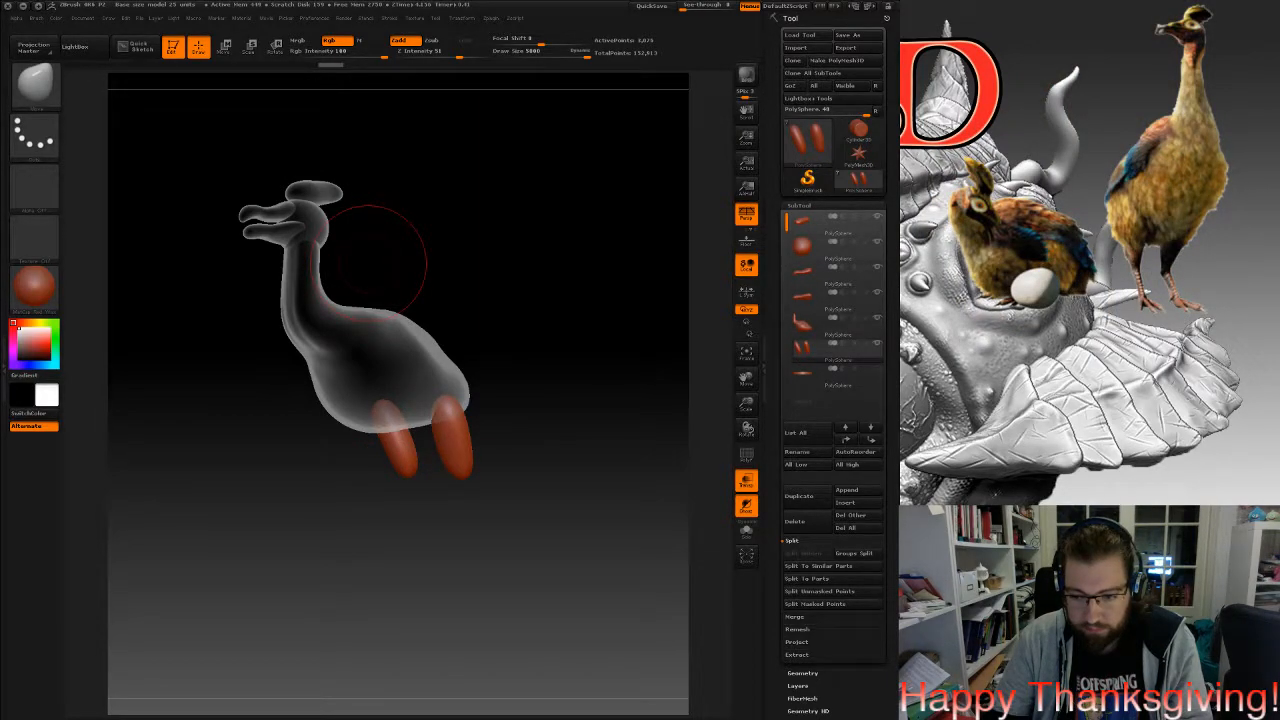
Reshape the thighs with the Move brush, adjusting their upper ends against the body and their lower ends.
mouse_move(373, 258)
left_mouse_down()
mouse_move(420, 360)
mouse_move(454, 388)
mouse_move(458, 405)
mouse_move(430, 395)
mouse_move(454, 421)
left_mouse_up()
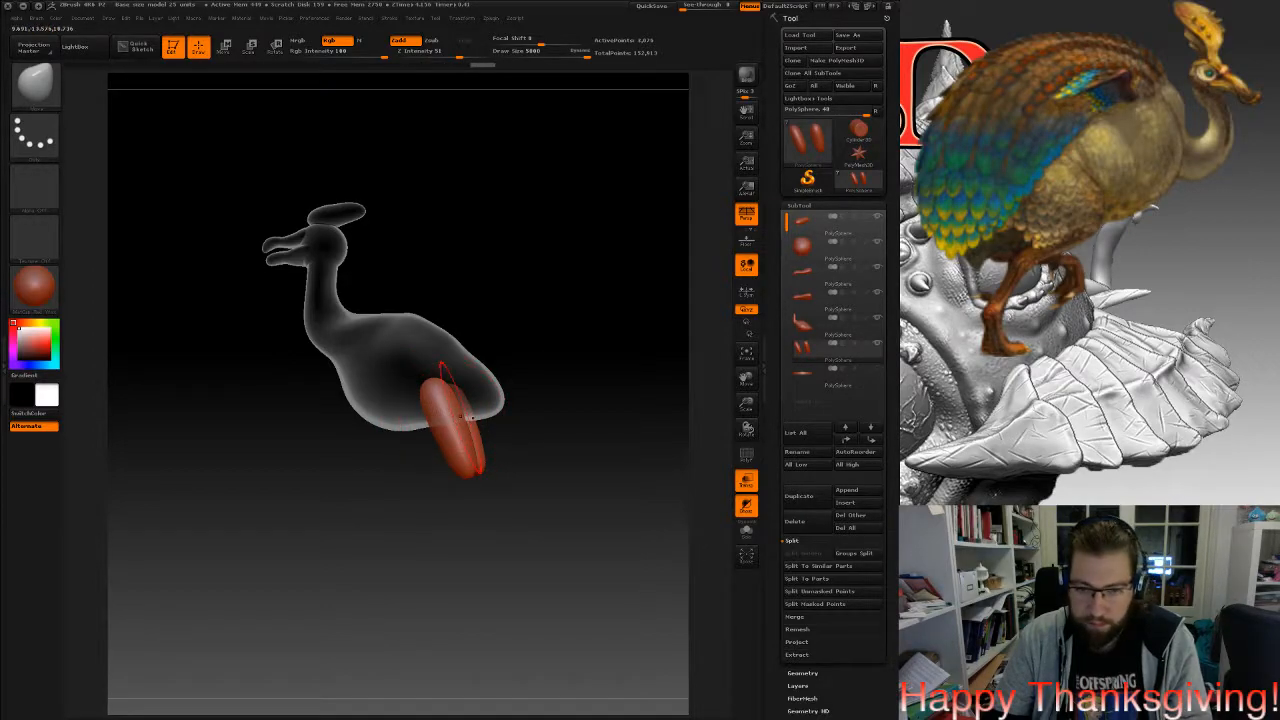
left_click_drag(557, 308, 577, 349, "ctrl")
mouse_move(470, 472)
left_mouse_down()
mouse_move(590, 474)
mouse_move(562, 471)
left_mouse_up()
left_click_drag(464, 382, 457, 386)
mouse_move(570, 474)
left_mouse_down()
mouse_move(465, 472)
mouse_move(472, 419)
mouse_move(452, 452)
mouse_move(519, 436)
left_mouse_up()
Insert symmetrical spheres at the lower ends of the thighs and split them into a separate, selected subtool.
left_click(37, 88)
left_click(202, 96)
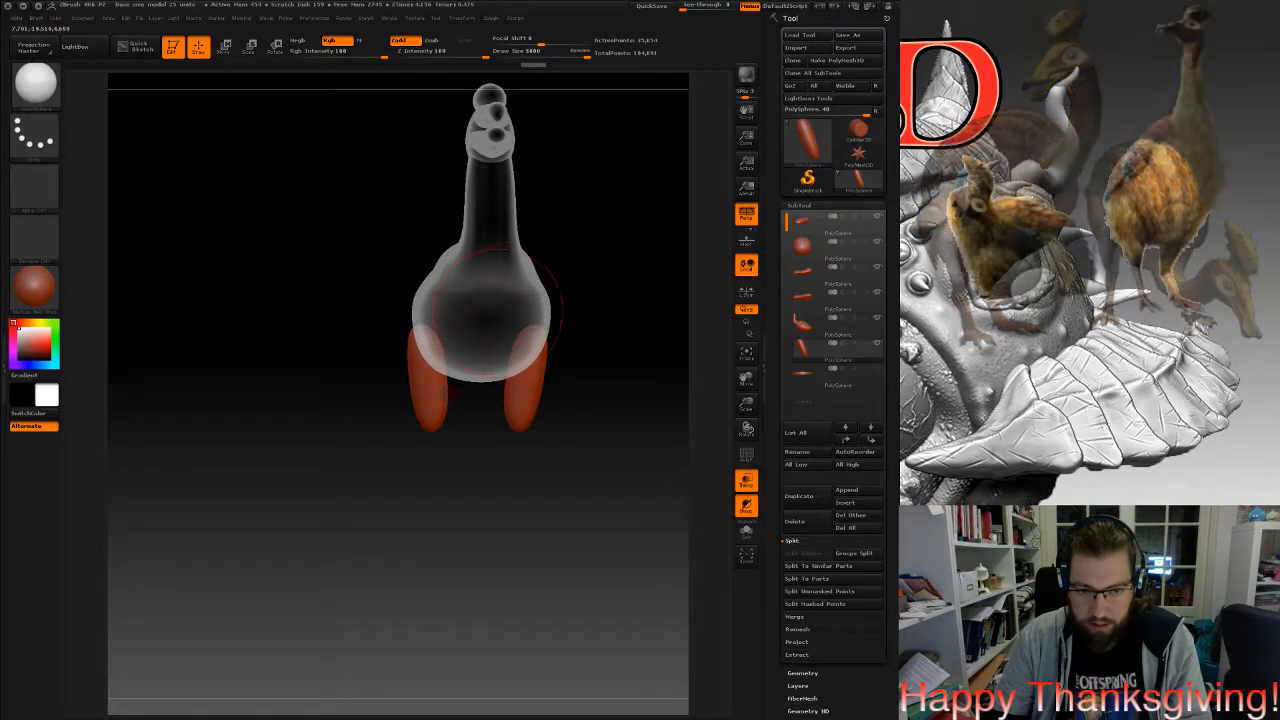
mouse_move(525, 438)
left_mouse_down("alt")
mouse_move(453, 477)
mouse_move(466, 487)
left_mouse_up("alt")
left_click_drag(550, 490, 420, 490)
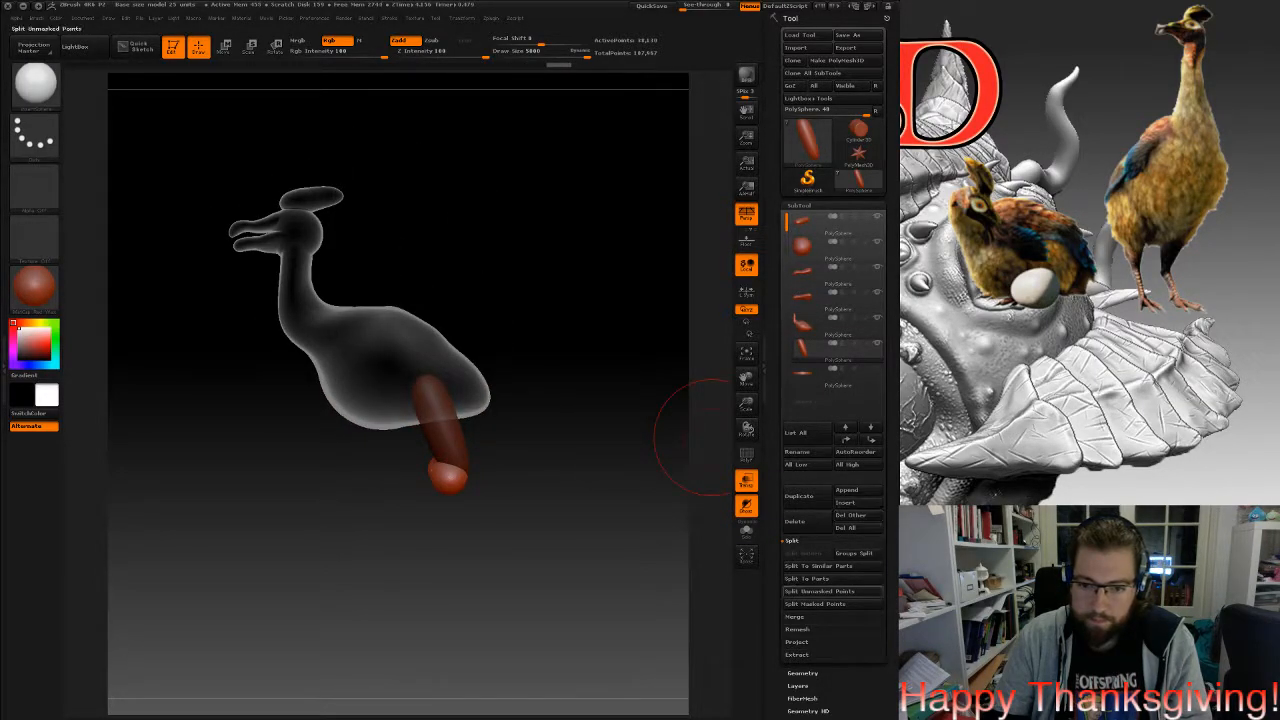
left_click(820, 591)
left_click(838, 376)
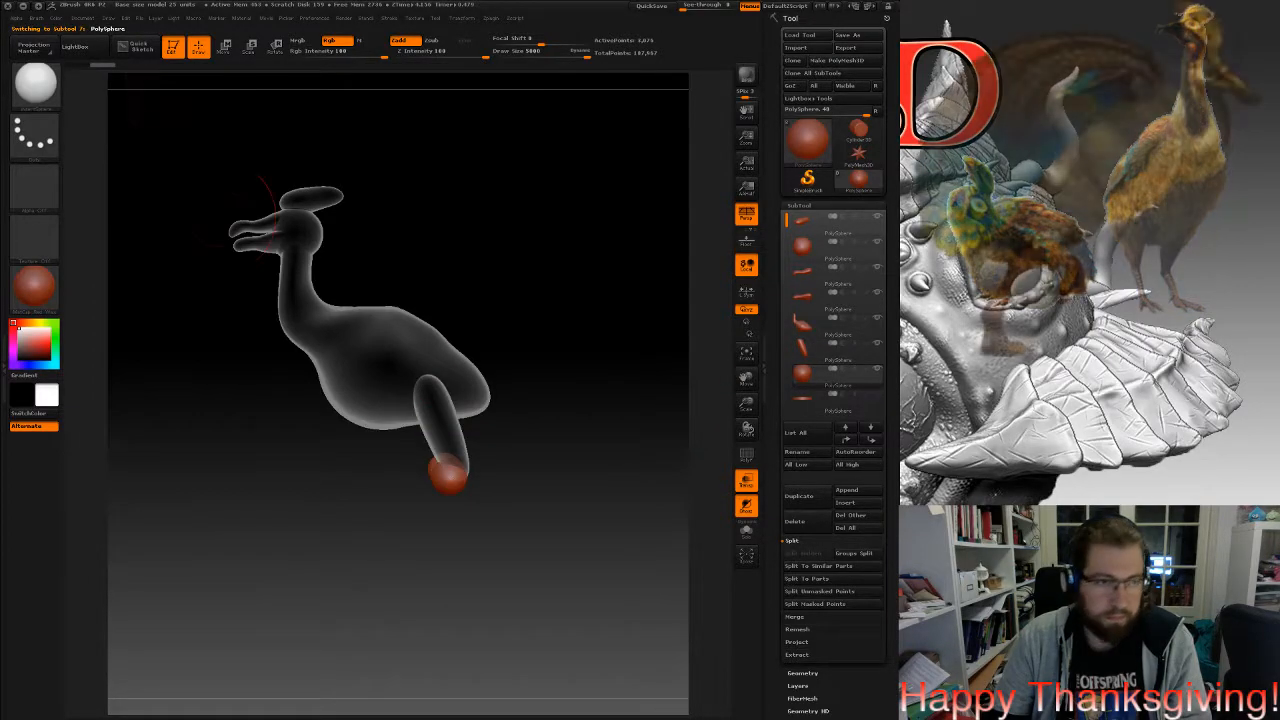
Stretch the knee spheres down and forward into elongated lower legs with the Move brush.
left_click(38, 88)
left_click(304, 95)
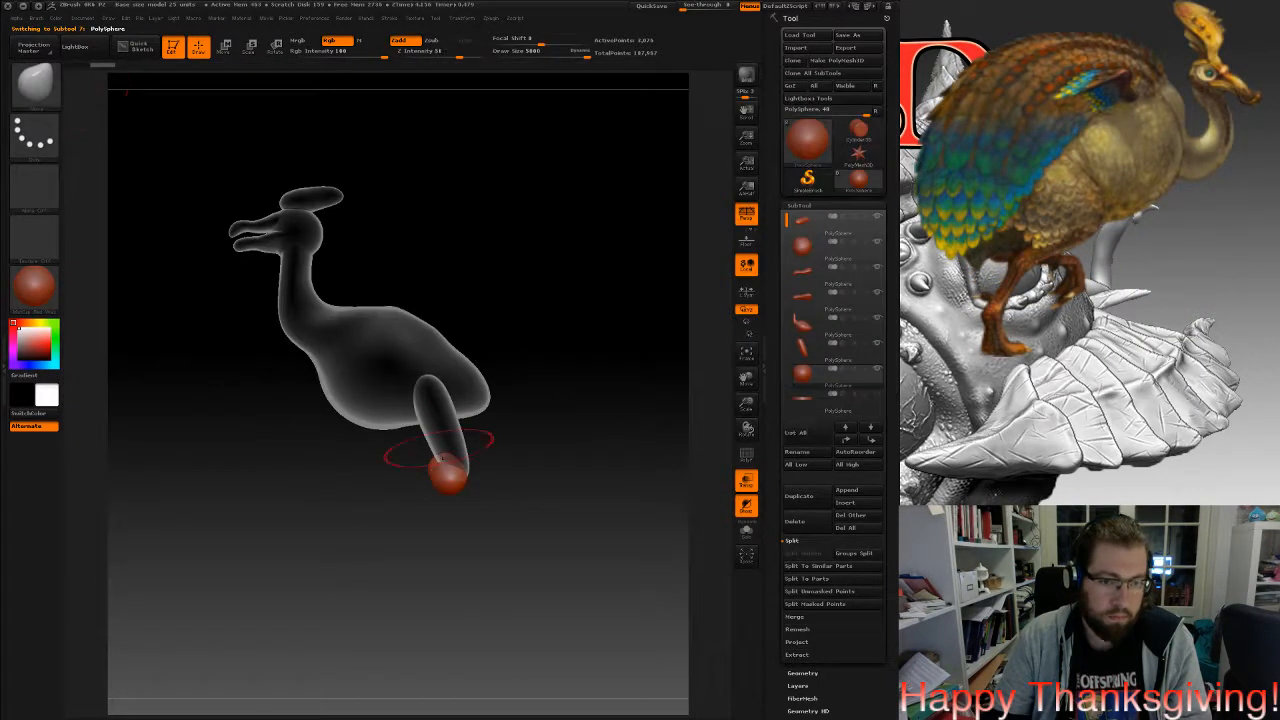
mouse_move(447, 482)
left_mouse_down()
mouse_move(408, 536)
mouse_move(410, 558)
left_mouse_up()
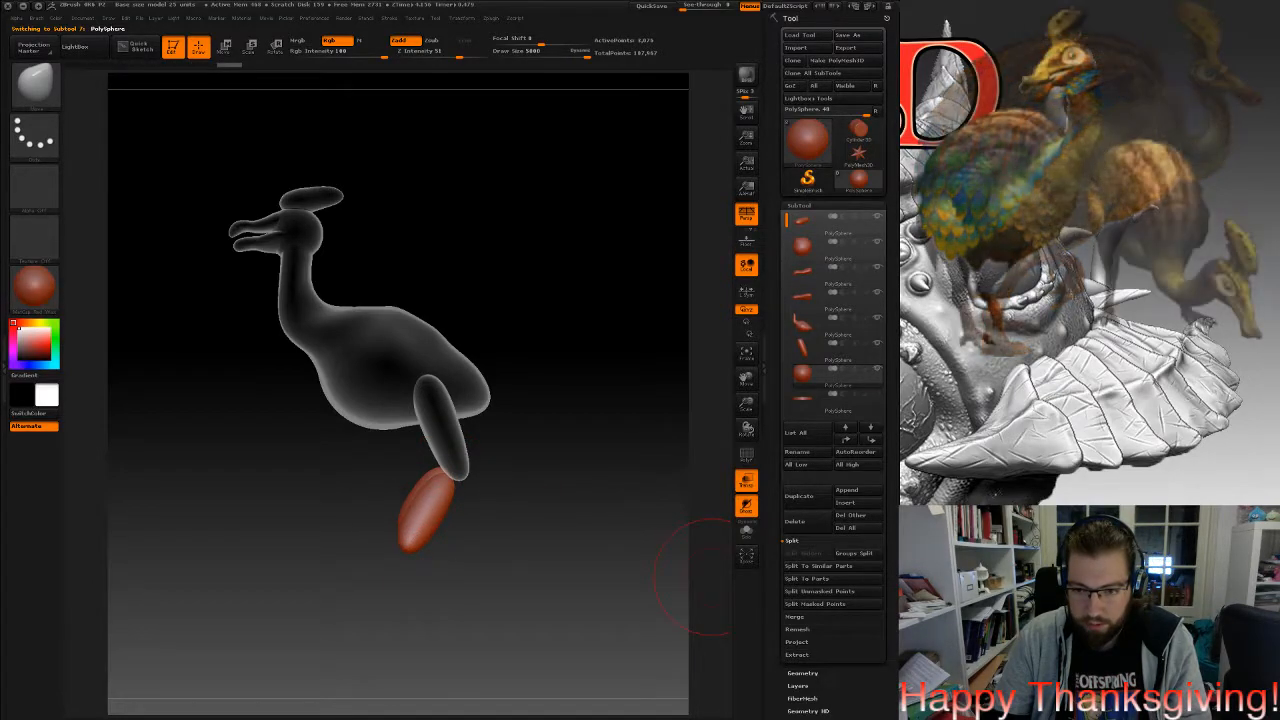
mouse_move(452, 480)
left_mouse_down()
mouse_move(465, 476)
mouse_move(434, 490)
left_mouse_up()
left_click_drag(525, 500, 655, 502)
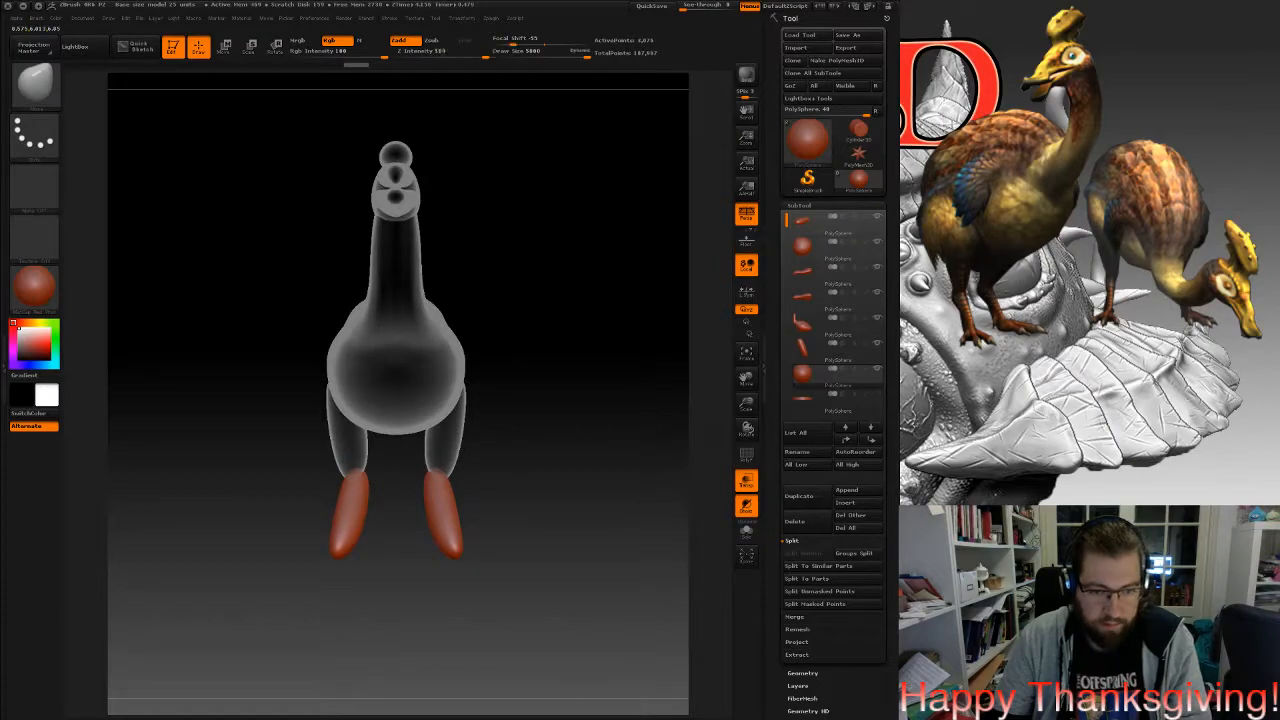
Adjust the lower legs with the Move brush to meet the thighs at the knees, and undo the last adjustment.
mouse_move(525, 522)
left_mouse_down()
mouse_move(475, 526)
mouse_move(448, 502)
mouse_move(446, 519)
mouse_move(590, 528)
left_mouse_up()
left_click_drag(486, 551, 511, 505, "alt")
key("shift")
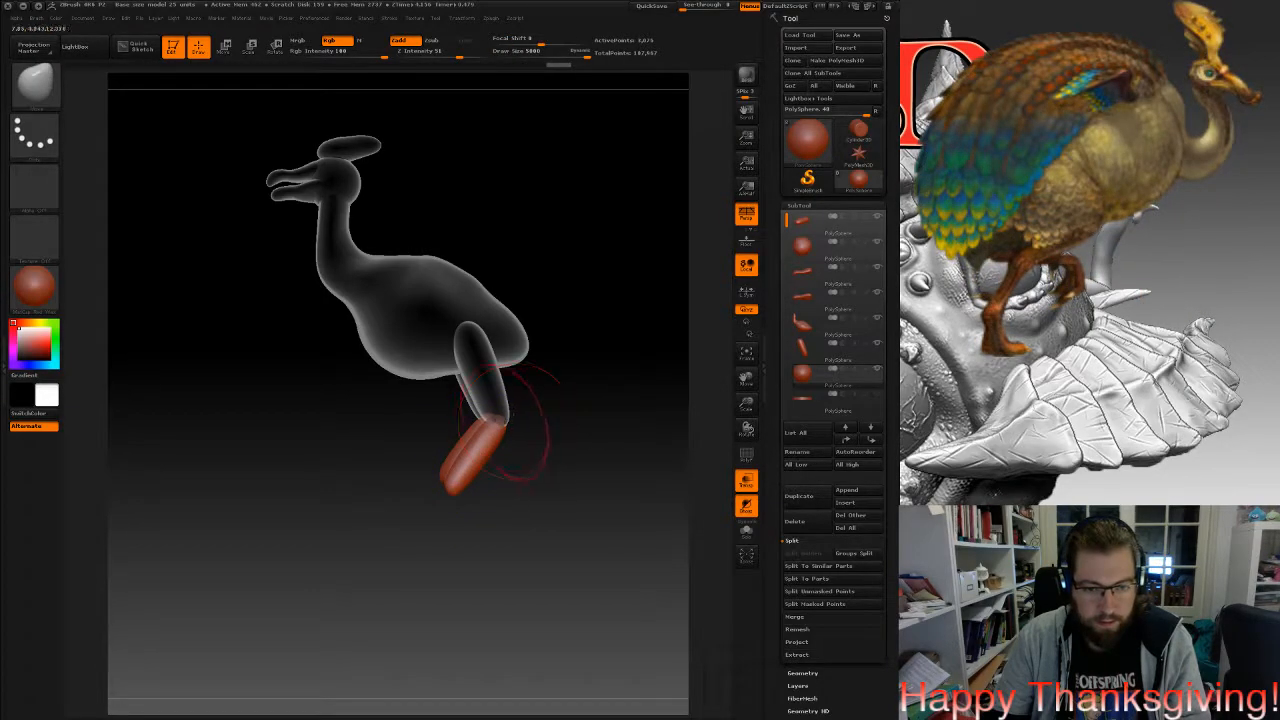
left_click_drag(520, 425, 595, 420)
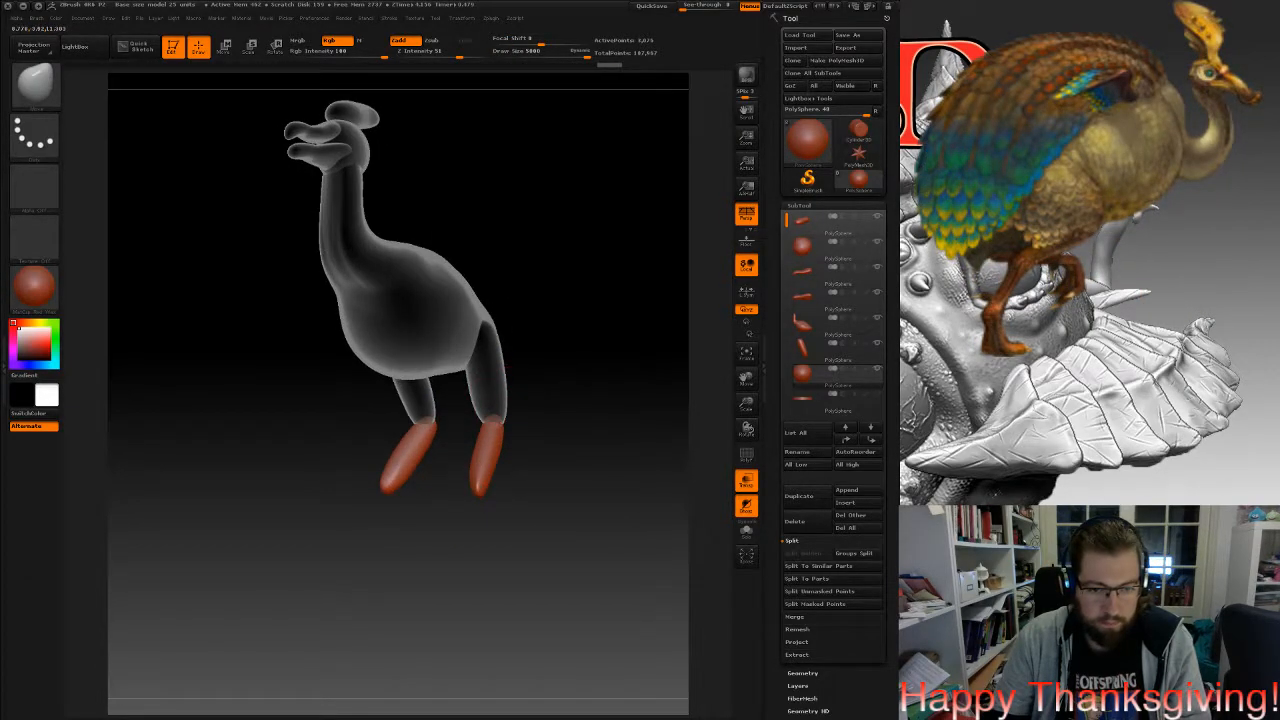
left_click_drag(516, 430, 475, 421)
left_click_drag(349, 424, 357, 424)
left_click_drag(499, 420, 508, 421)
key("ctrl+z")
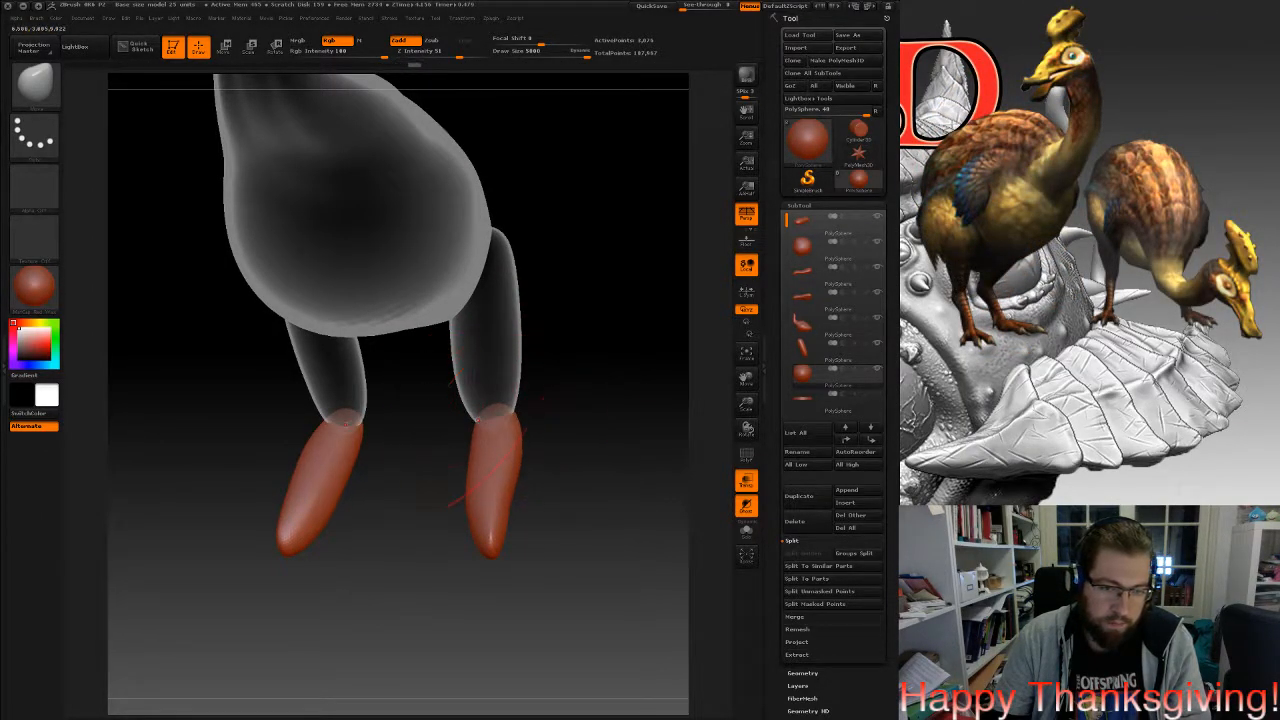
Reduce the brush size and refine the lower legs' shape around the knees and along their length.
left_click_drag(585, 425, 470, 448)
mouse_move(360, 565)
left_mouse_down("alt")
mouse_move(388, 498)
mouse_move(515, 490)
left_mouse_up("alt")
key("space")
left_click_drag(532, 446, 509, 444)
left_click_drag(625, 465, 525, 475)
left_click_drag(622, 425, 556, 415, "alt")
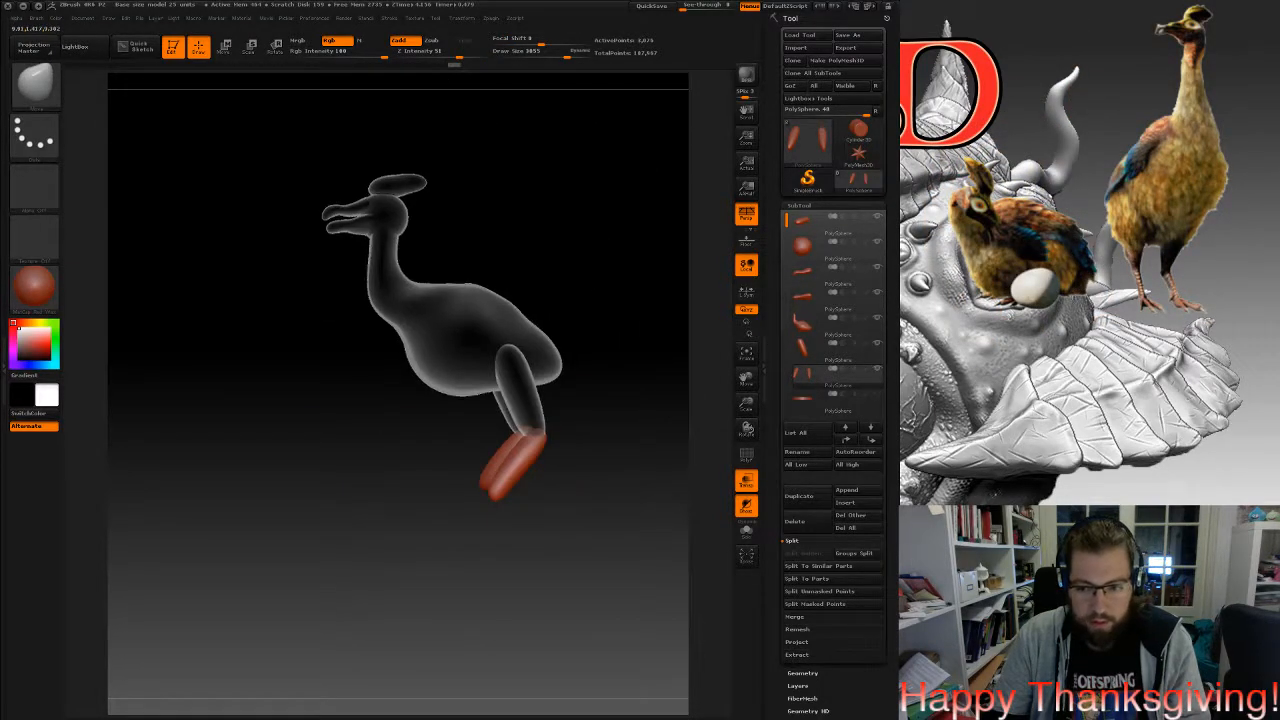
left_click_drag(607, 479, 630, 457, "alt")
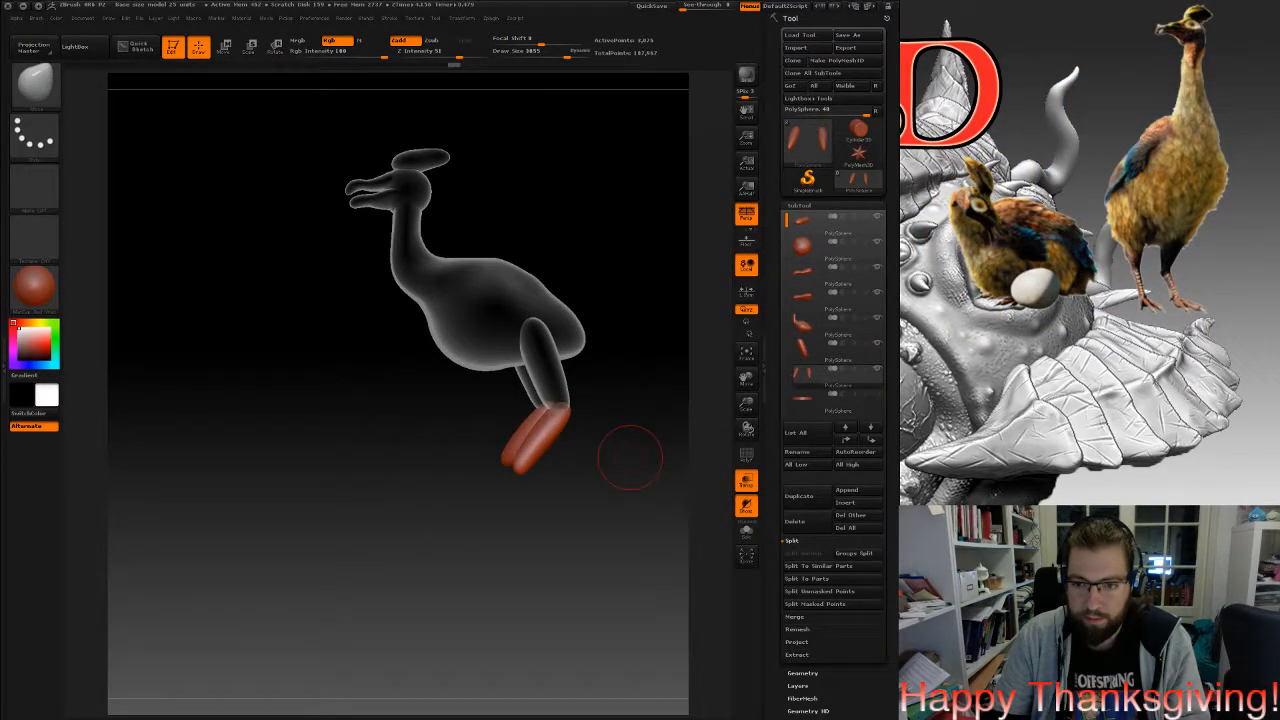
mouse_move(515, 472)
left_mouse_down("alt")
mouse_move(527, 486)
mouse_move(560, 442)
left_mouse_up("alt")
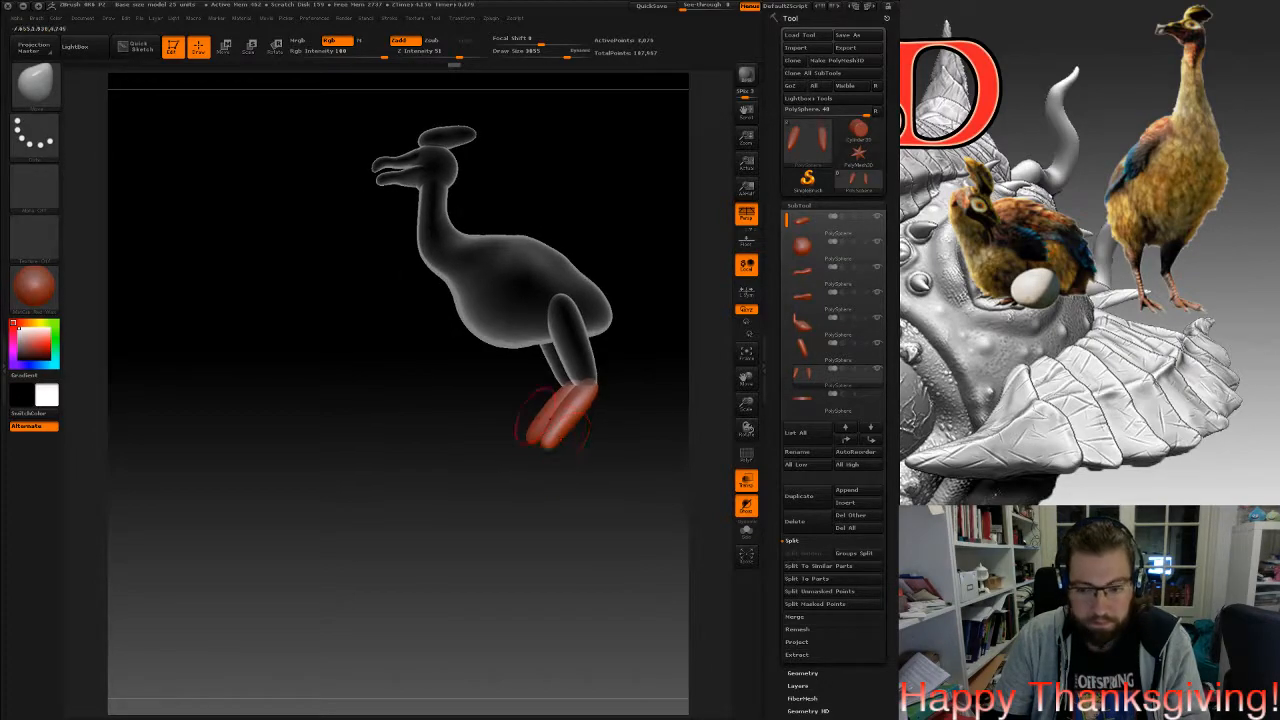
Insert symmetrical spheres at the lower ends of the lower legs with the InsertSphere brush.
key("b")
left_click(200, 94)
mouse_move(340, 420)
left_mouse_down()
mouse_move(520, 420)
mouse_move(350, 420)
mouse_move(324, 495)
left_mouse_up()
mouse_move(532, 516)
left_mouse_down()
mouse_move(650, 512)
mouse_move(548, 514)
mouse_move(620, 512)
mouse_move(535, 501)
mouse_move(535, 517)
mouse_move(612, 546)
mouse_move(698, 540)
left_mouse_up()
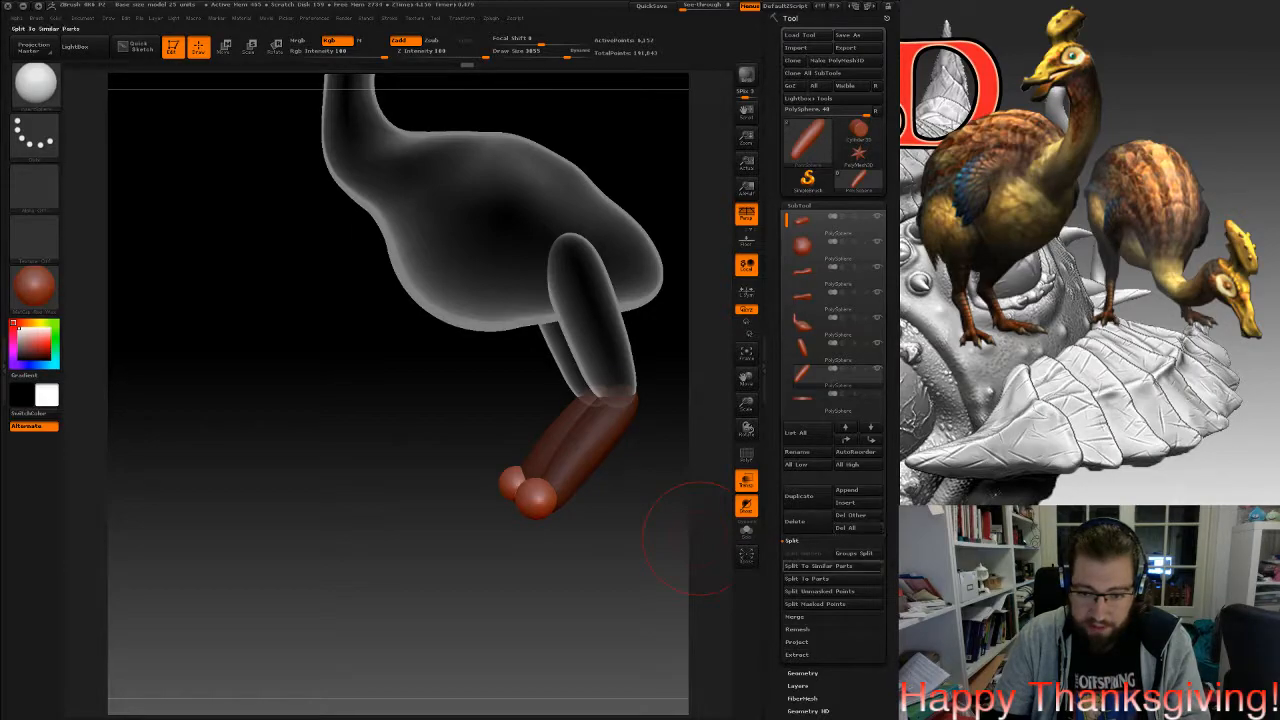
Split the ankle spheres from the lower legs and place their subtool below the lower legs in the subtool order.
left_click(815, 604)
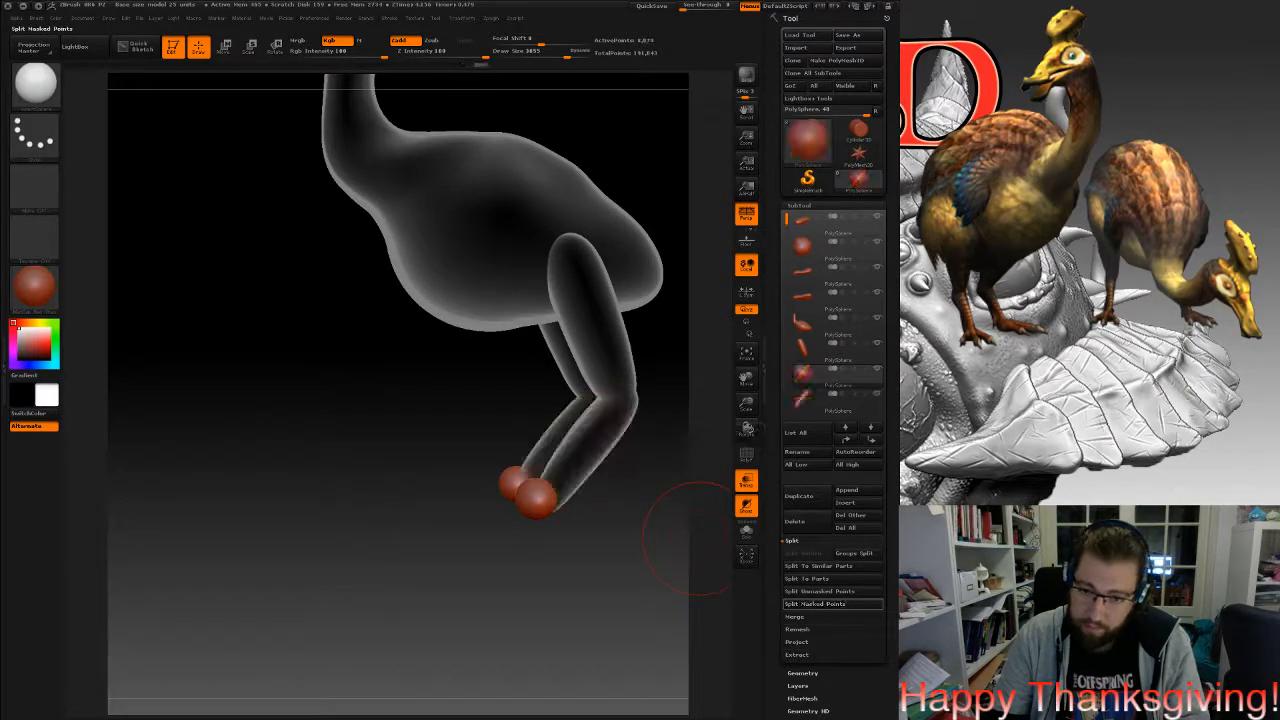
left_click(871, 440)
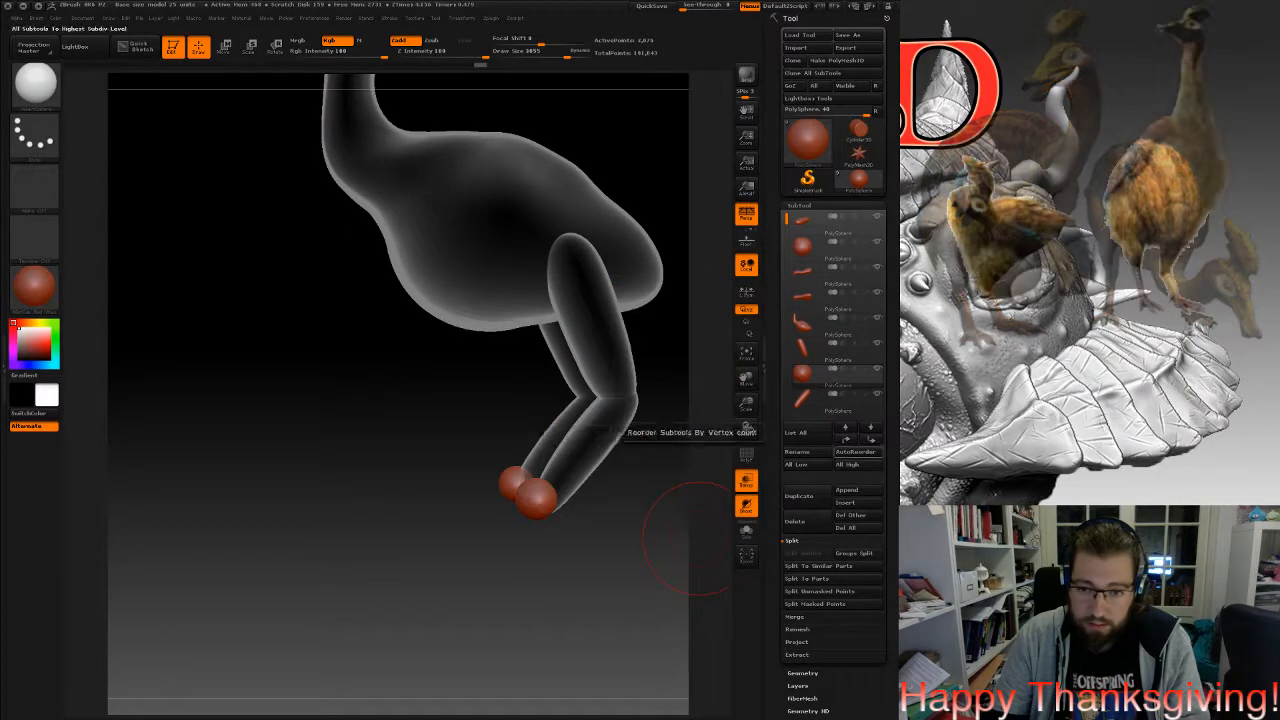
mouse_move(590, 570)
left_mouse_down()
mouse_move(690, 570)
mouse_move(530, 570)
mouse_move(585, 570)
left_mouse_up()
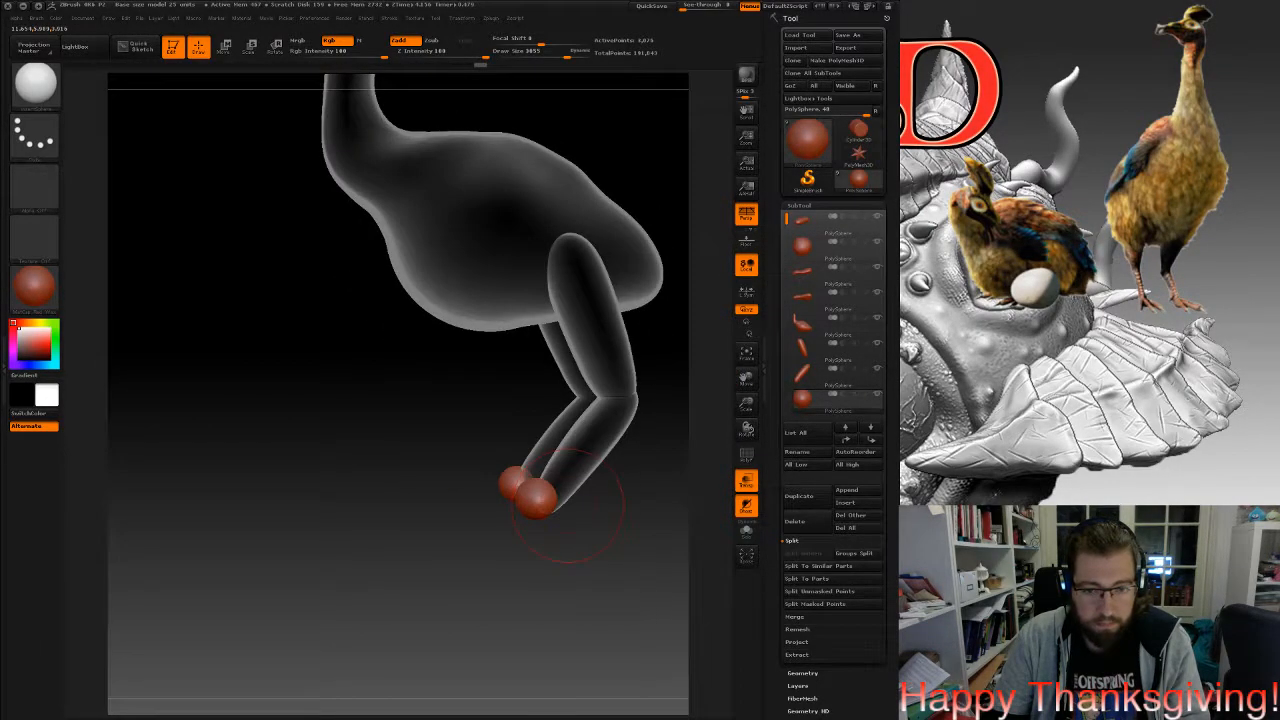
Stretch the ankle spheres forward into tapered toes with the Move brush.
left_click_drag(568, 505, 556, 456)
left_click_drag(472, 478, 556, 480)
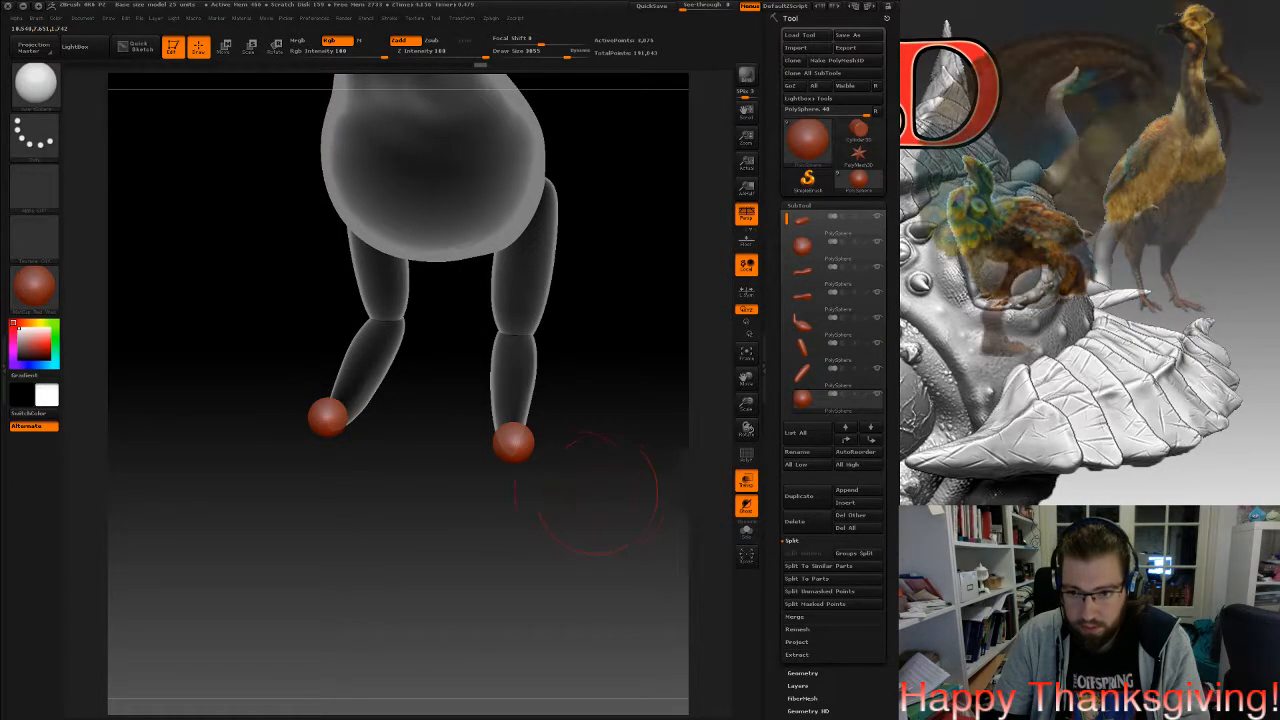
left_click_drag(500, 440, 500, 368)
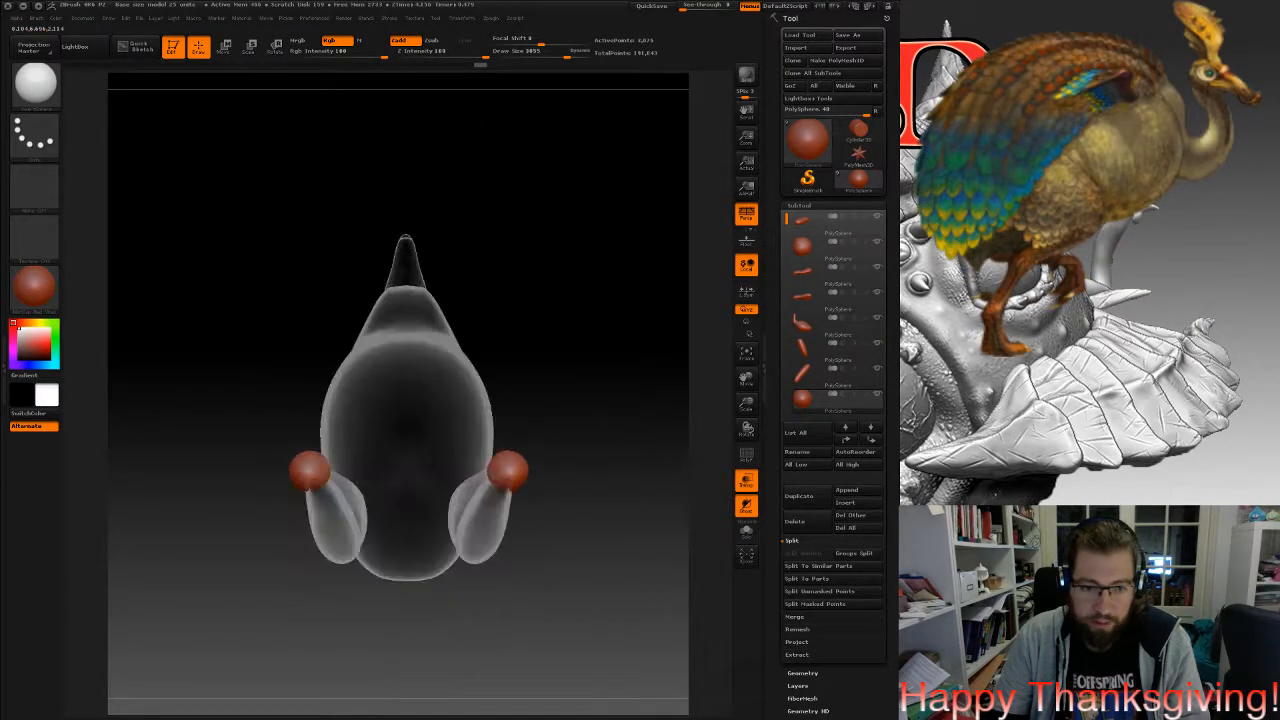
left_click_drag(531, 454, 487, 390, "alt")
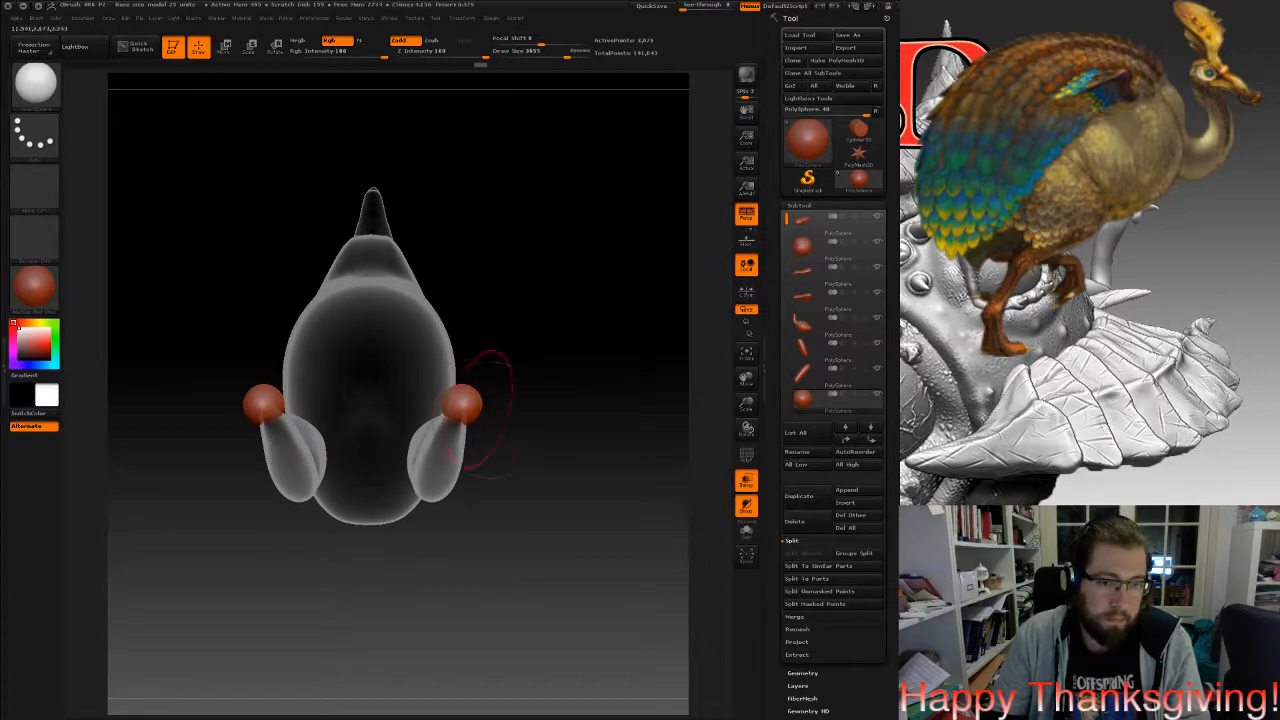
left_click(37, 86)
left_click(351, 95)
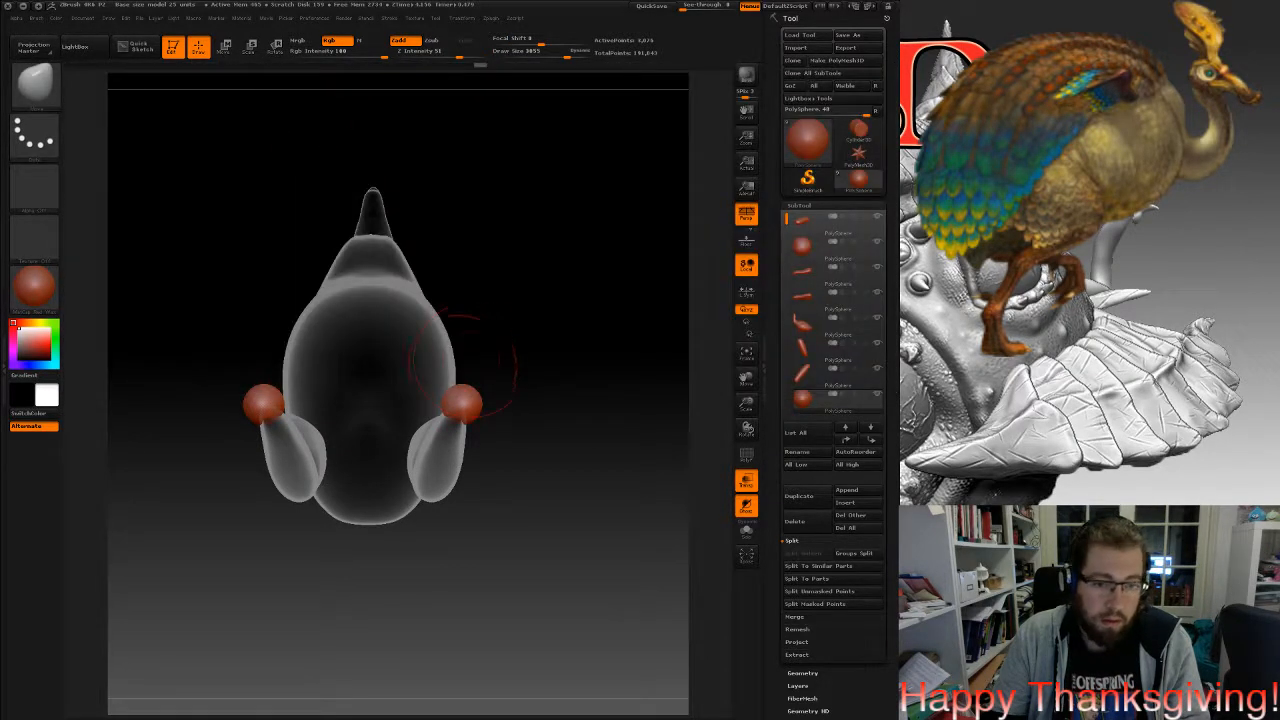
key("space")
mouse_move(466, 382)
left_mouse_down()
mouse_move(452, 382)
mouse_move(466, 366)
mouse_move(452, 340)
left_mouse_up()
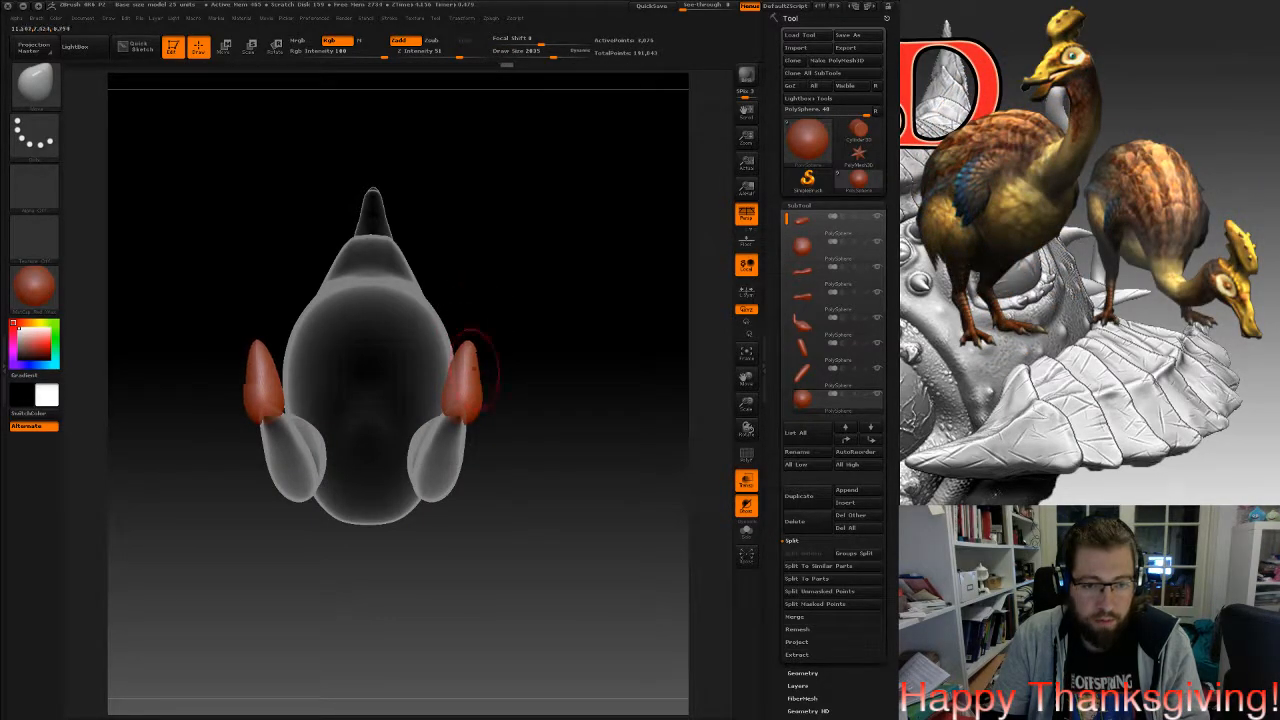
Refine the toes' curve and thickness from several angles and remesh them.
left_click_drag(496, 394, 574, 418)
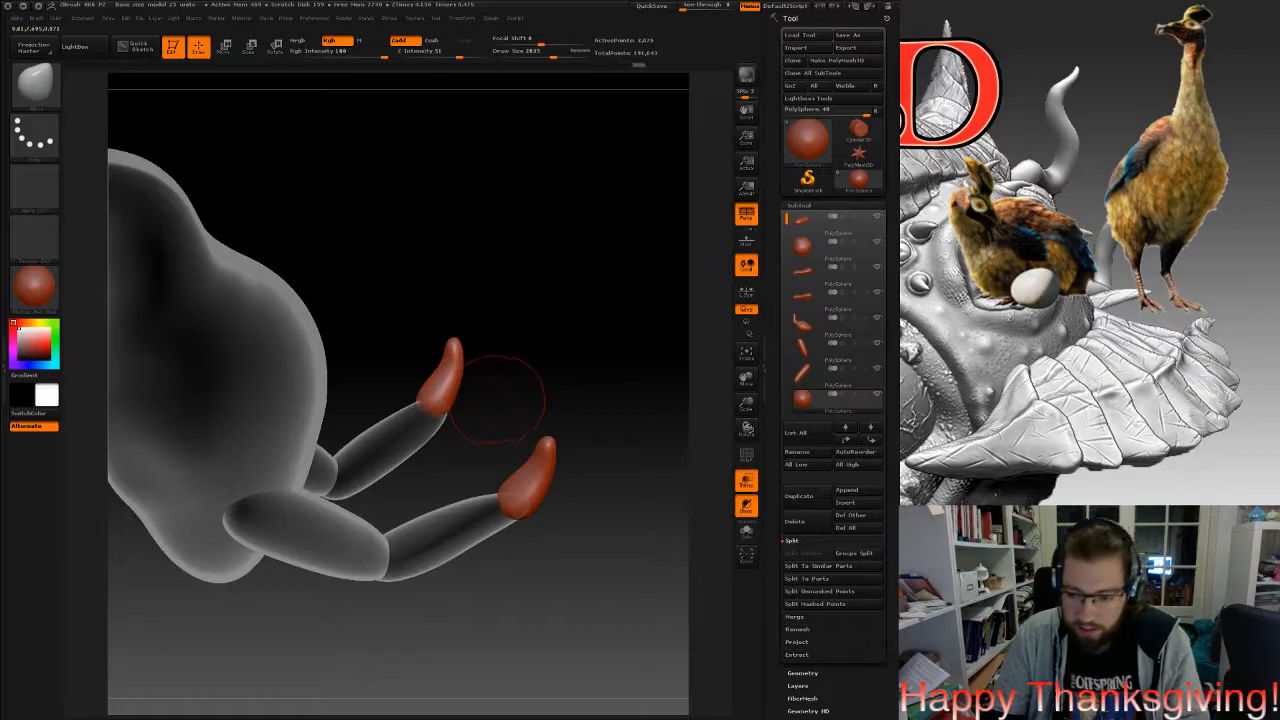
left_click_drag(497, 377, 415, 382)
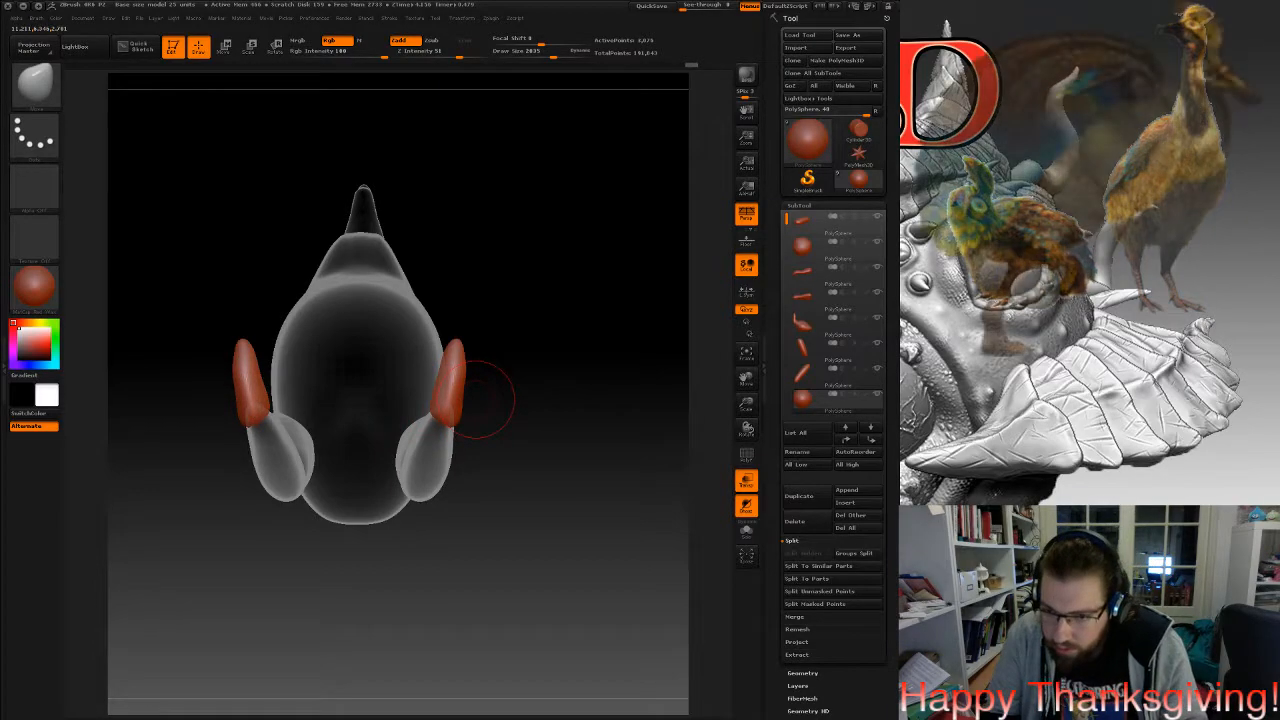
mouse_move(485, 398)
left_mouse_down()
mouse_move(510, 385)
mouse_move(432, 368)
mouse_move(454, 342)
left_mouse_up()
left_click_drag(586, 332, 606, 356, "ctrl")
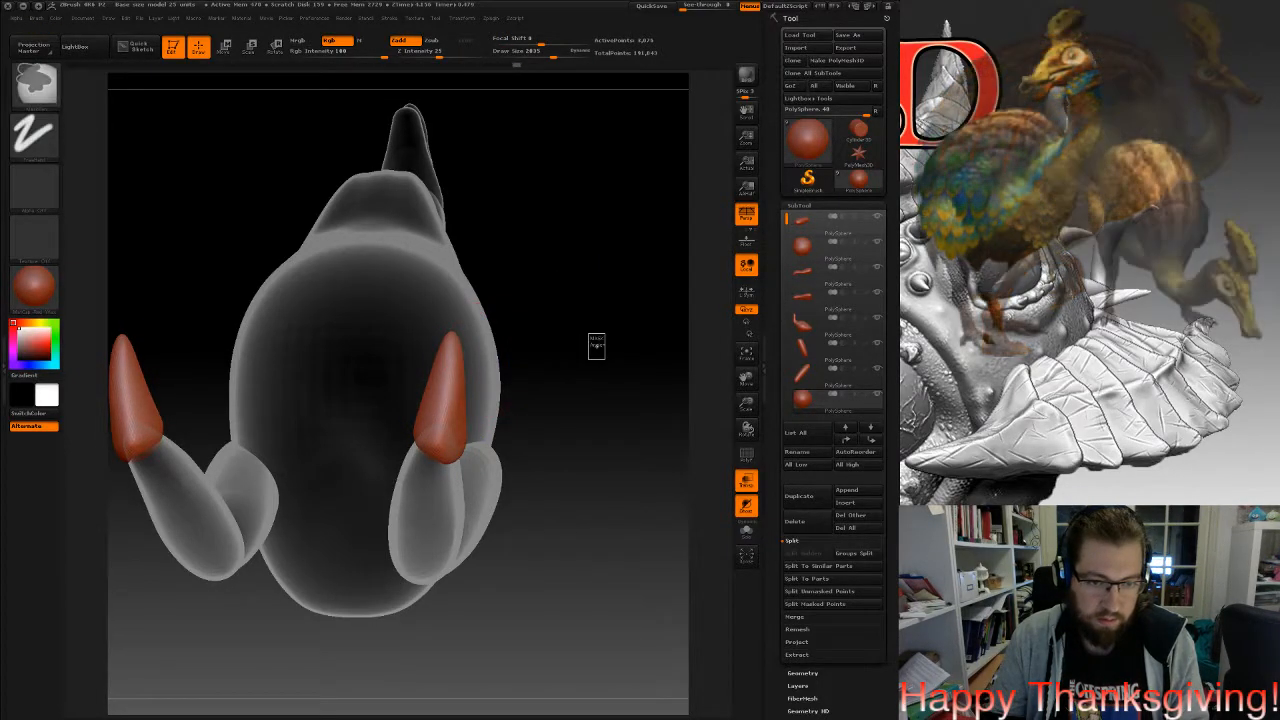
Lengthen the toes to slimmer tips, shape their heels and flatten their undersides with the Move brush.
left_click_drag(454, 335, 454, 316)
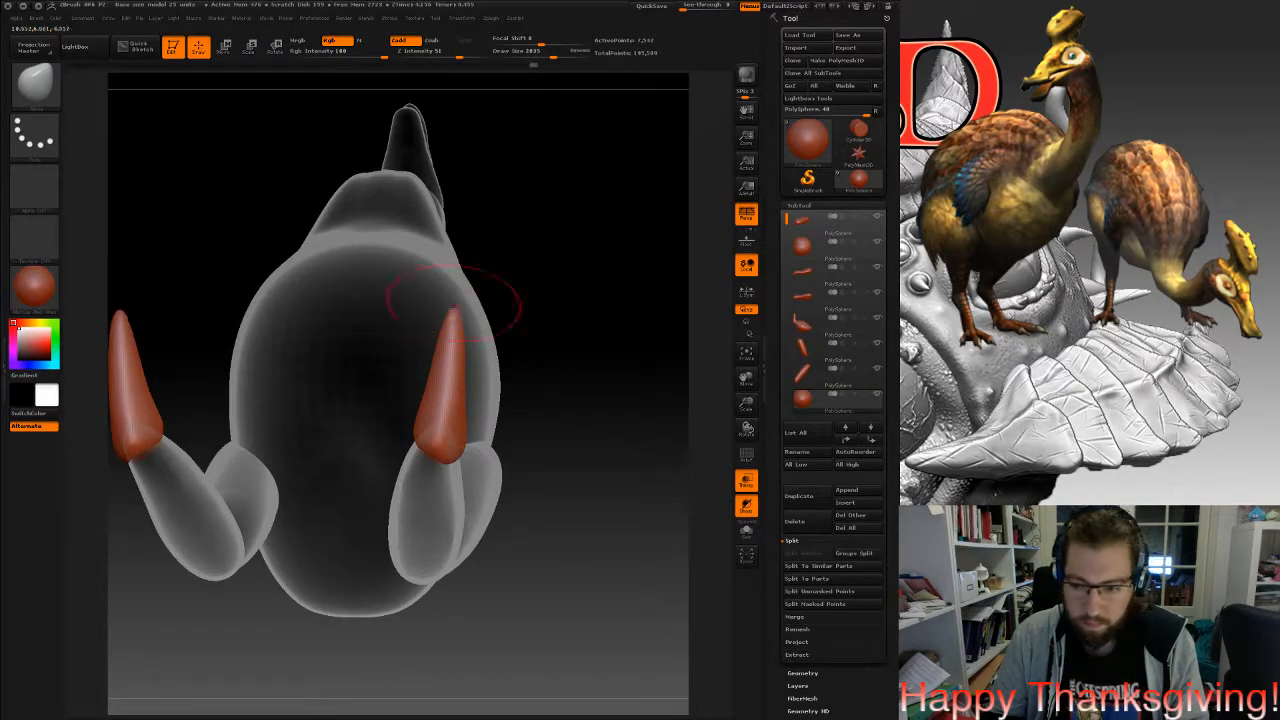
left_click_drag(459, 455, 443, 457)
left_click_drag(580, 448, 420, 490)
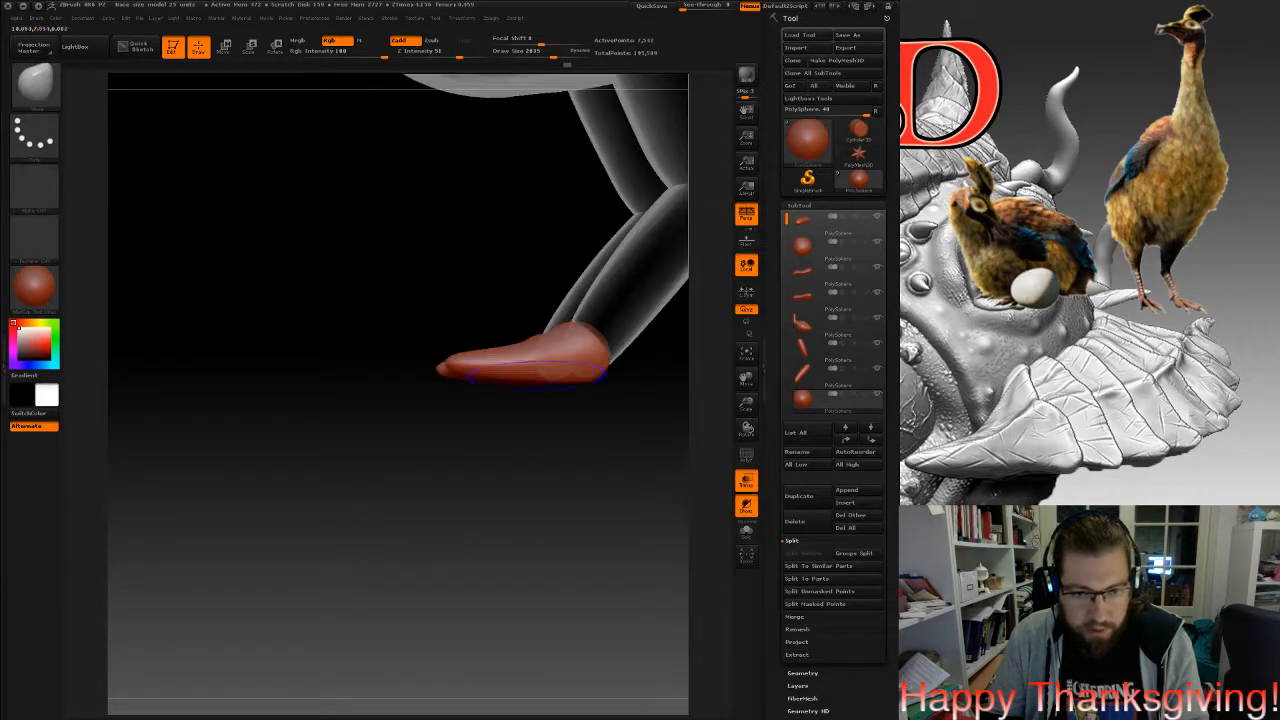
left_click_drag(556, 395, 532, 254)
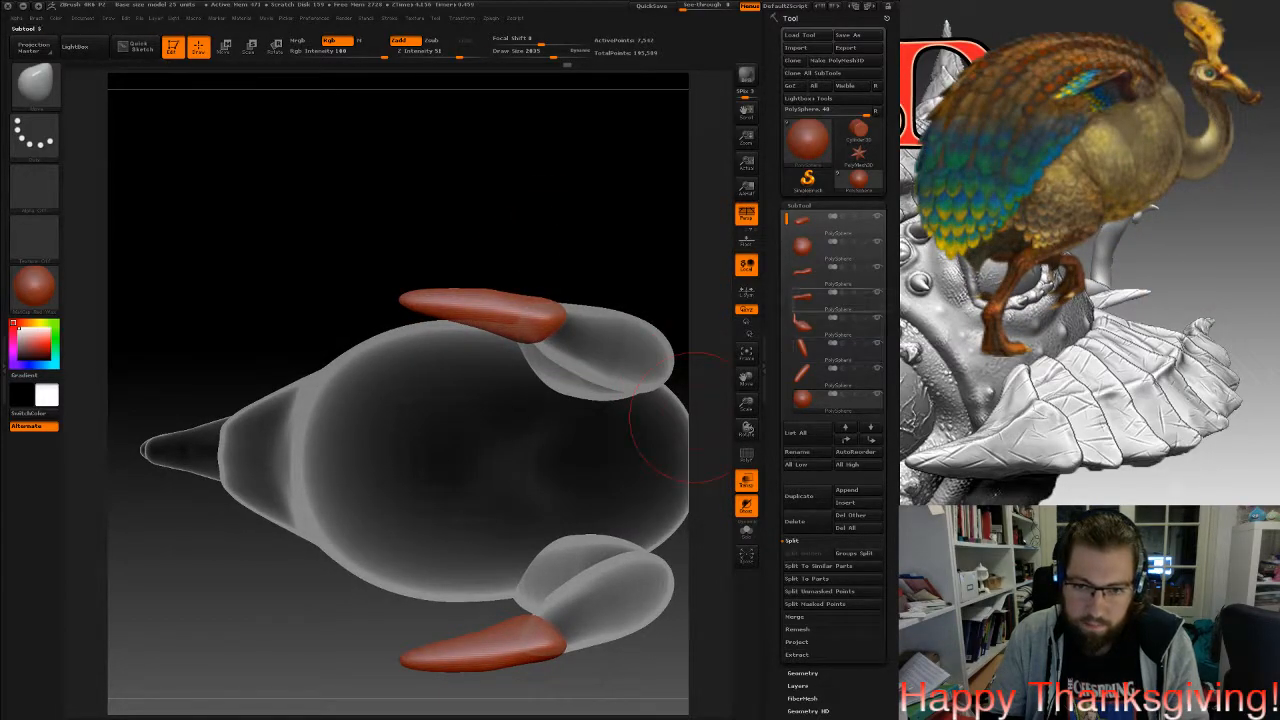
Duplicate the toe subtool twice so each foot has three overlapping toes.
left_click_drag(786, 219, 787, 247)
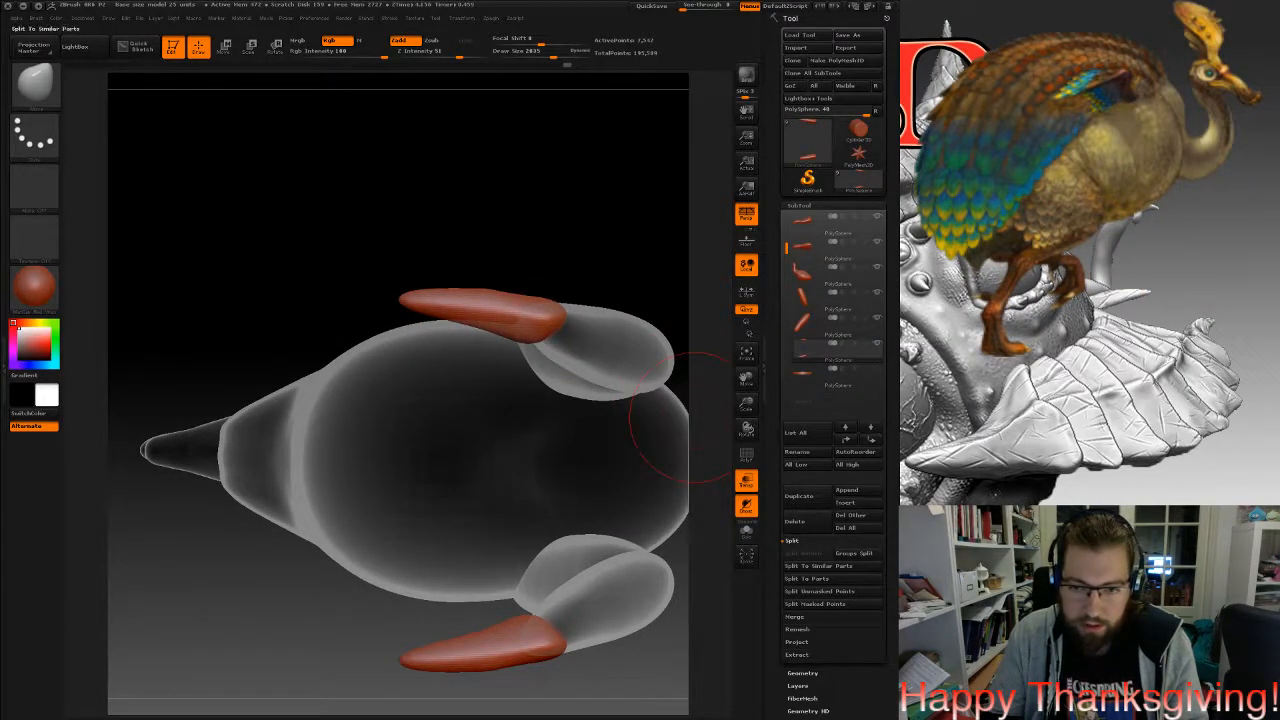
left_click(799, 495)
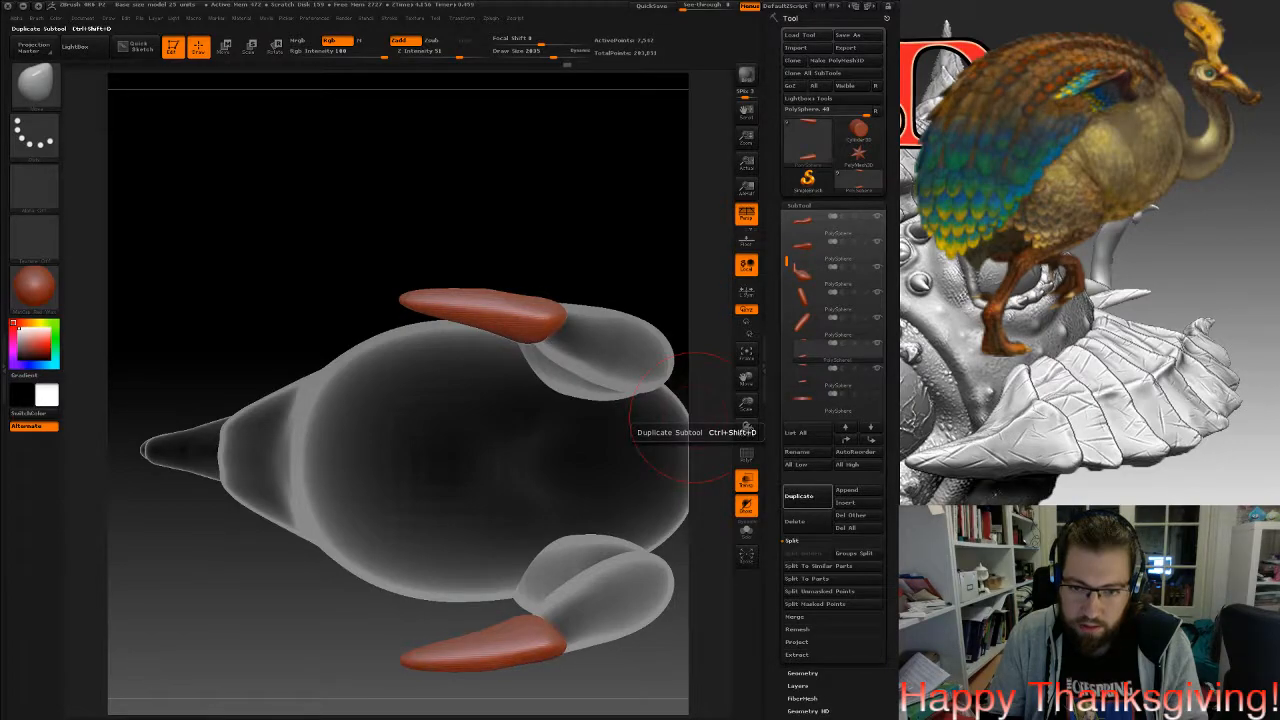
left_click(838, 376)
Rotate one pair of toes outward and another inward about the ankles to fan out three toes per foot.
left_click_drag(624, 360, 670, 546)
key("r")
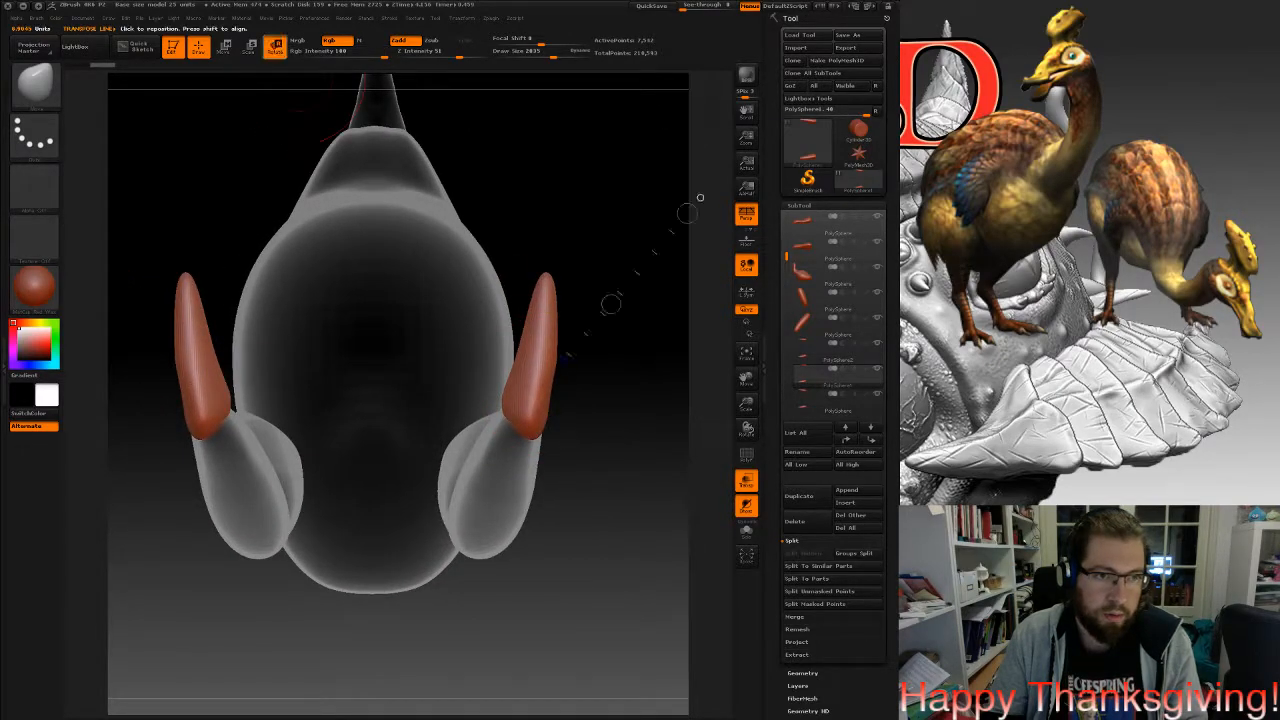
mouse_move(528, 432)
left_mouse_down()
mouse_move(527, 277)
mouse_move(576, 301)
left_mouse_up()
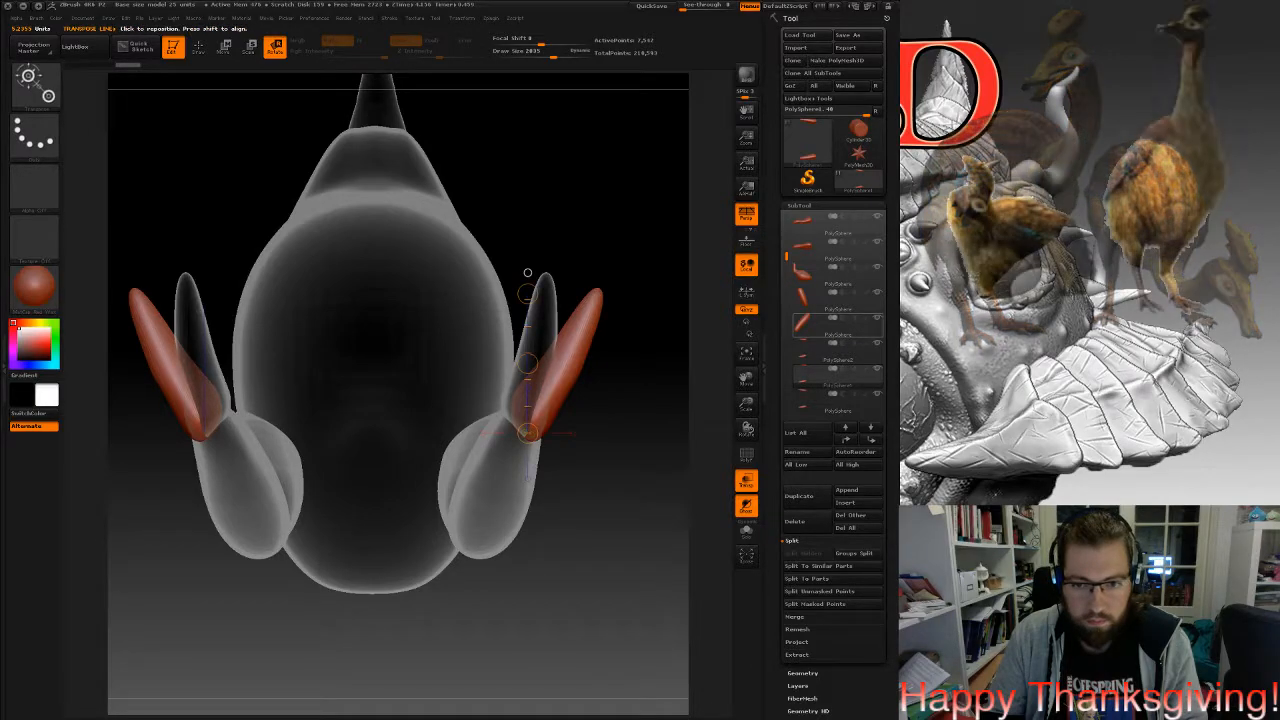
left_click(543, 312, "alt")
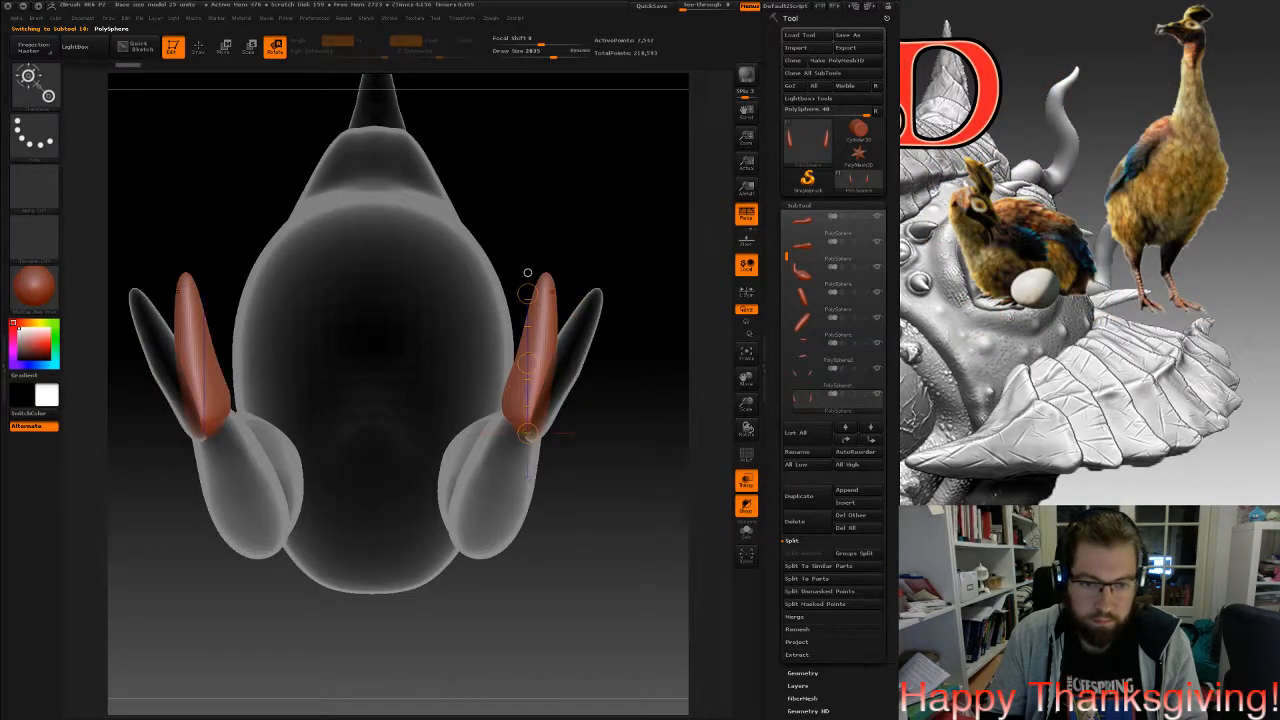
left_click_drag(528, 293, 480, 301)
Place the middle toes' subtool below the outer toes' in the subtool order and select it with the Move brush active.
left_click_drag(600, 440, 490, 530)
right_click_drag(511, 304, 412, 386, "alt")
right_click_drag(490, 480, 416, 612, "ctrl")
left_click(836, 350)
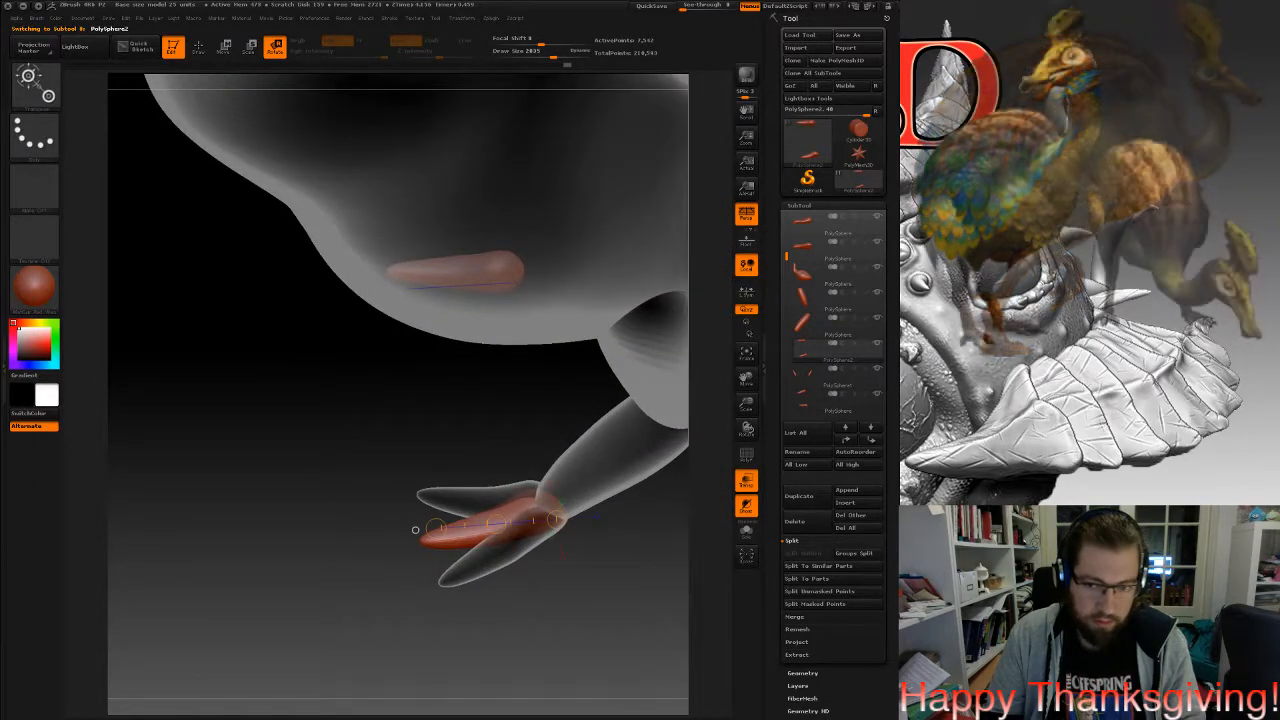
left_click(871, 440)
left_click(836, 350)
left_click(418, 529, "alt")
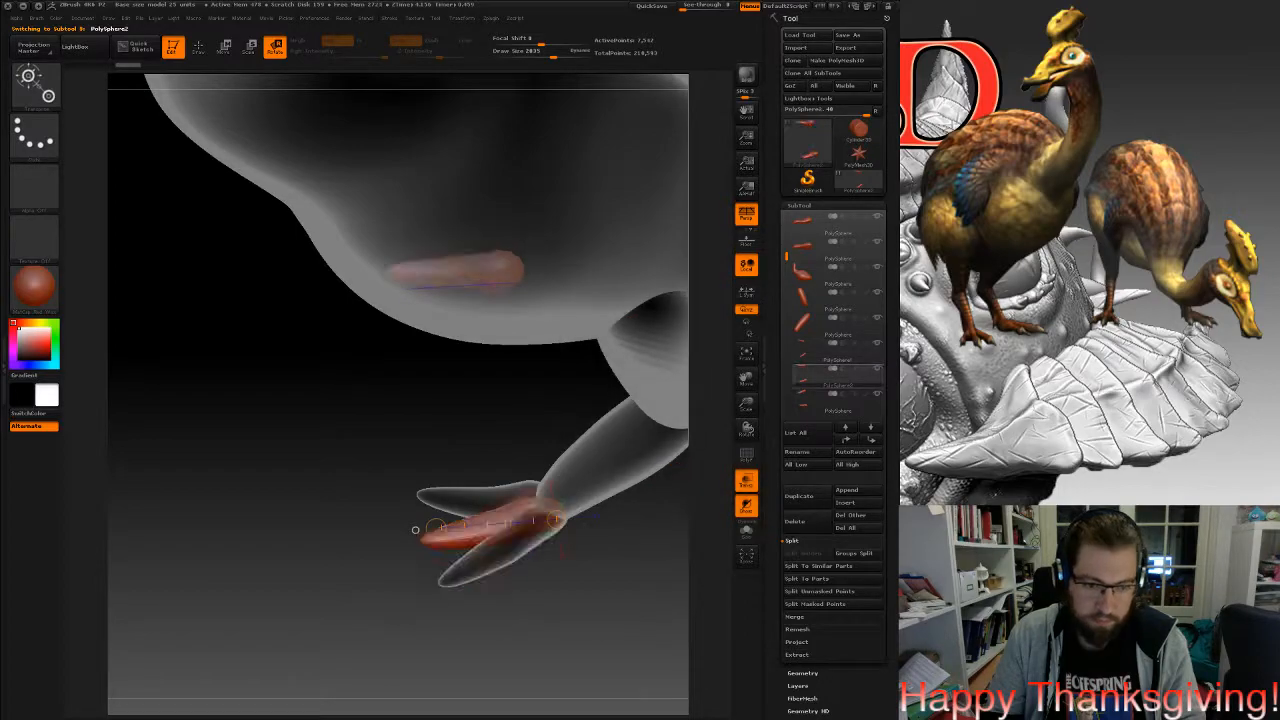
key("q")
mouse_move(416, 530)
right_mouse_down()
mouse_move(428, 392)
mouse_move(460, 379)
right_mouse_up()
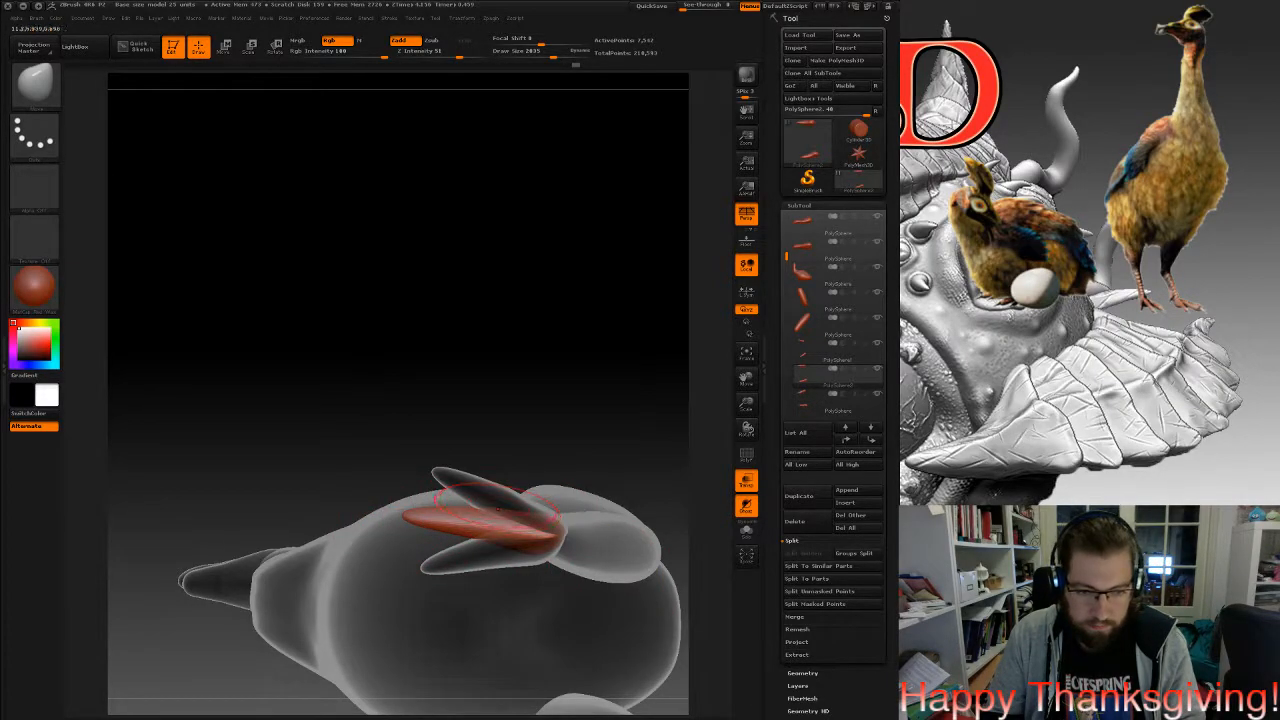
Rotate the outer toes about the ankles to adjust the spread of the feet, and select the inner toes.
left_click(822, 350)
right_click_drag(590, 540, 525, 458)
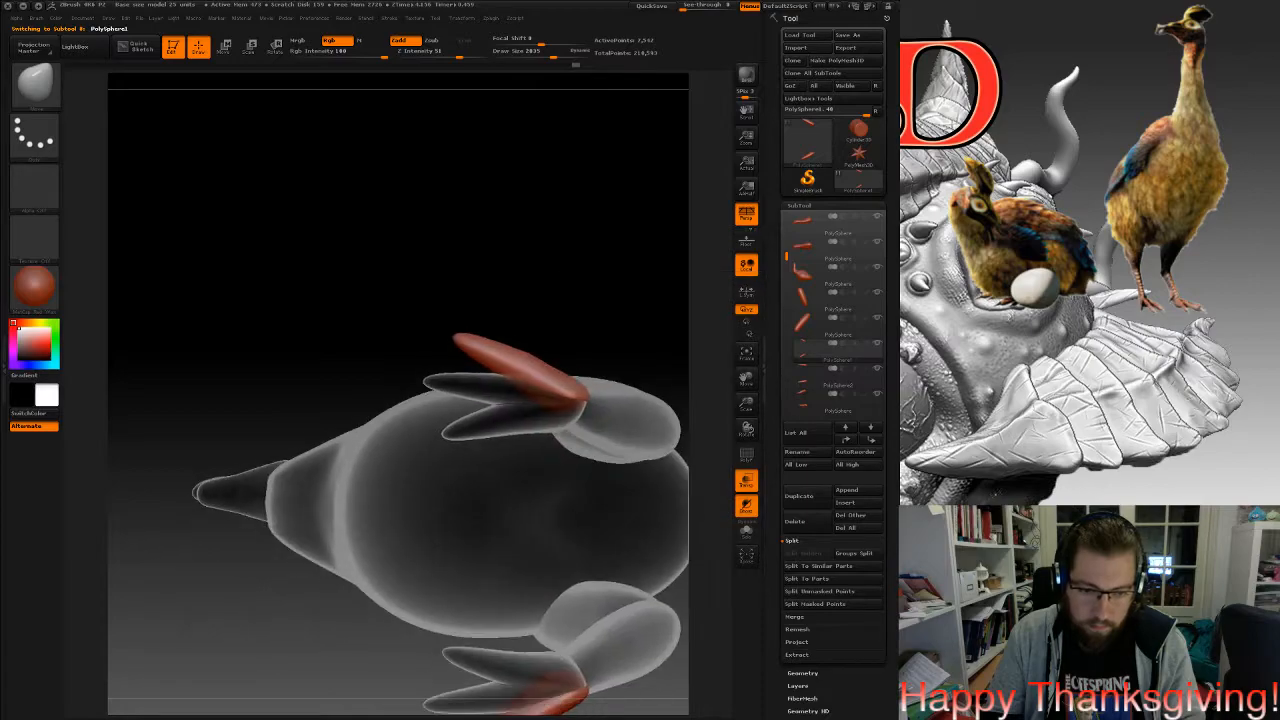
key("r")
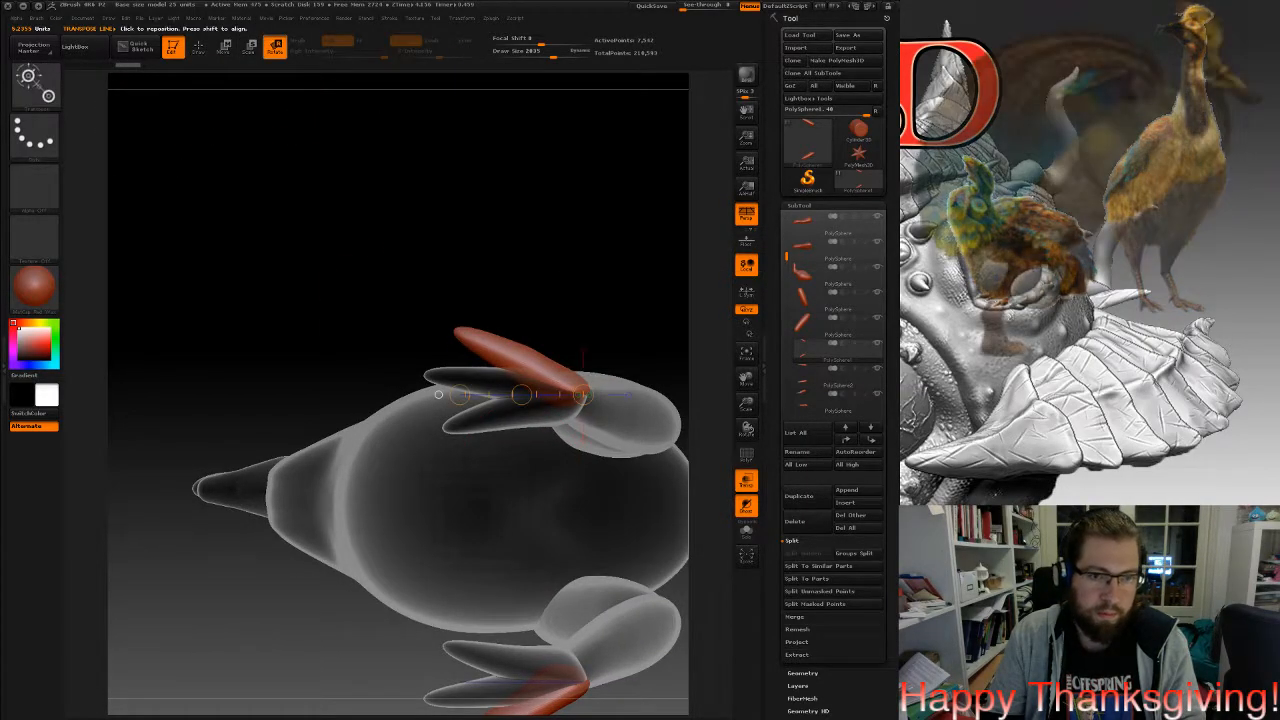
mouse_move(460, 395)
left_mouse_down()
mouse_move(465, 361)
mouse_move(463, 424)
left_mouse_up()
left_click(510, 414, "alt")
right_click_drag(463, 424, 470, 500)
right_click_drag(438, 395, 540, 380)
Frame the whole bird, return to the Move brush and turn off subtool transparency.
right_click_drag(240, 540, 346, 689, "alt")
key("f")
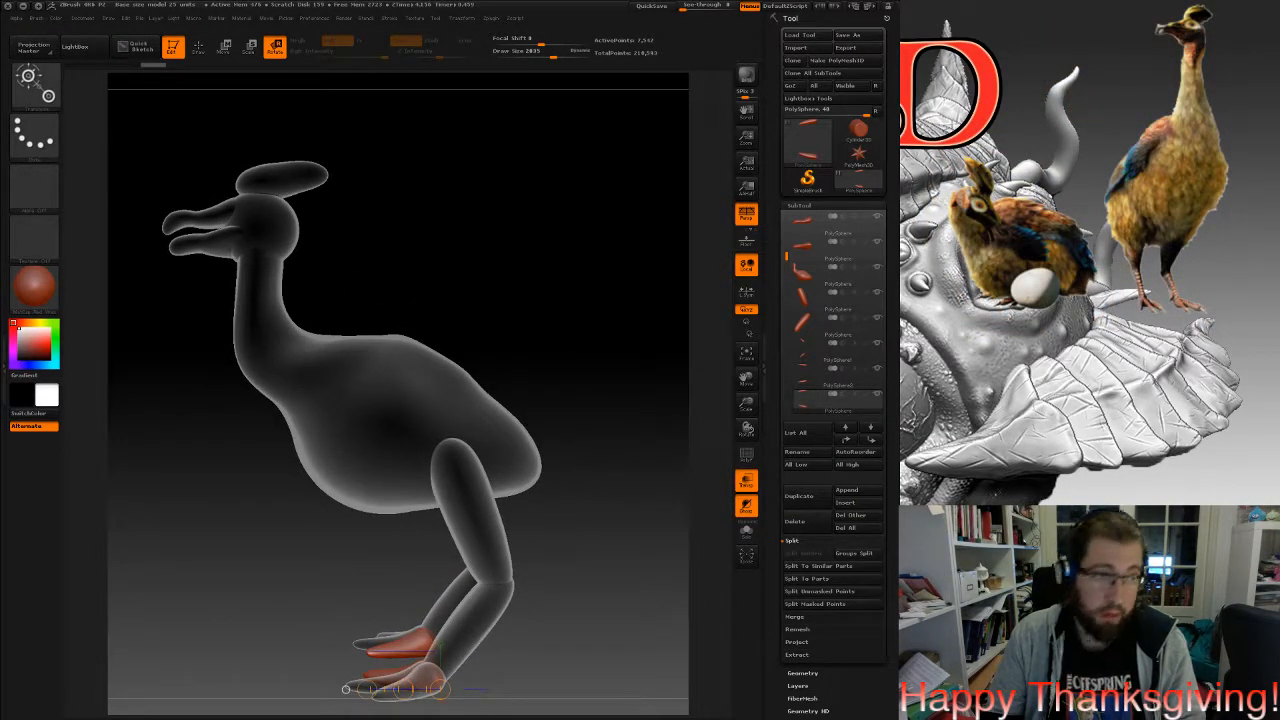
key("q")
left_click(745, 481)
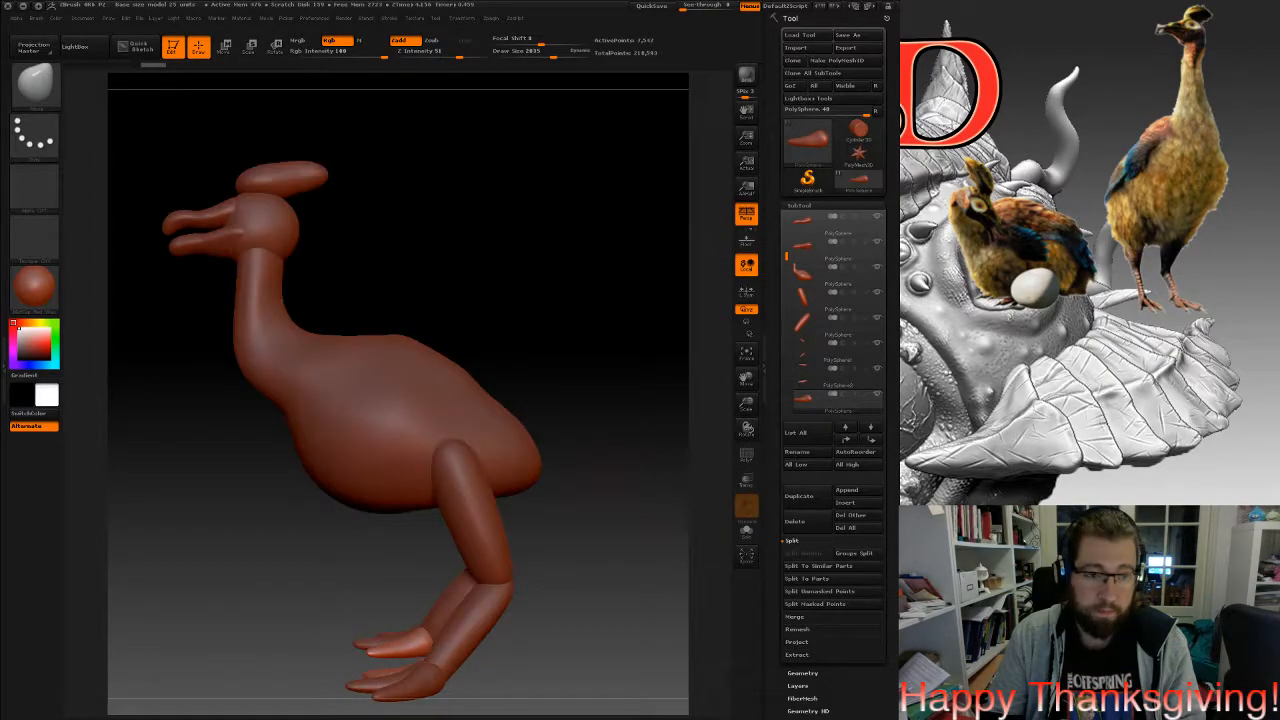
right_click_drag(485, 403, 448, 360)
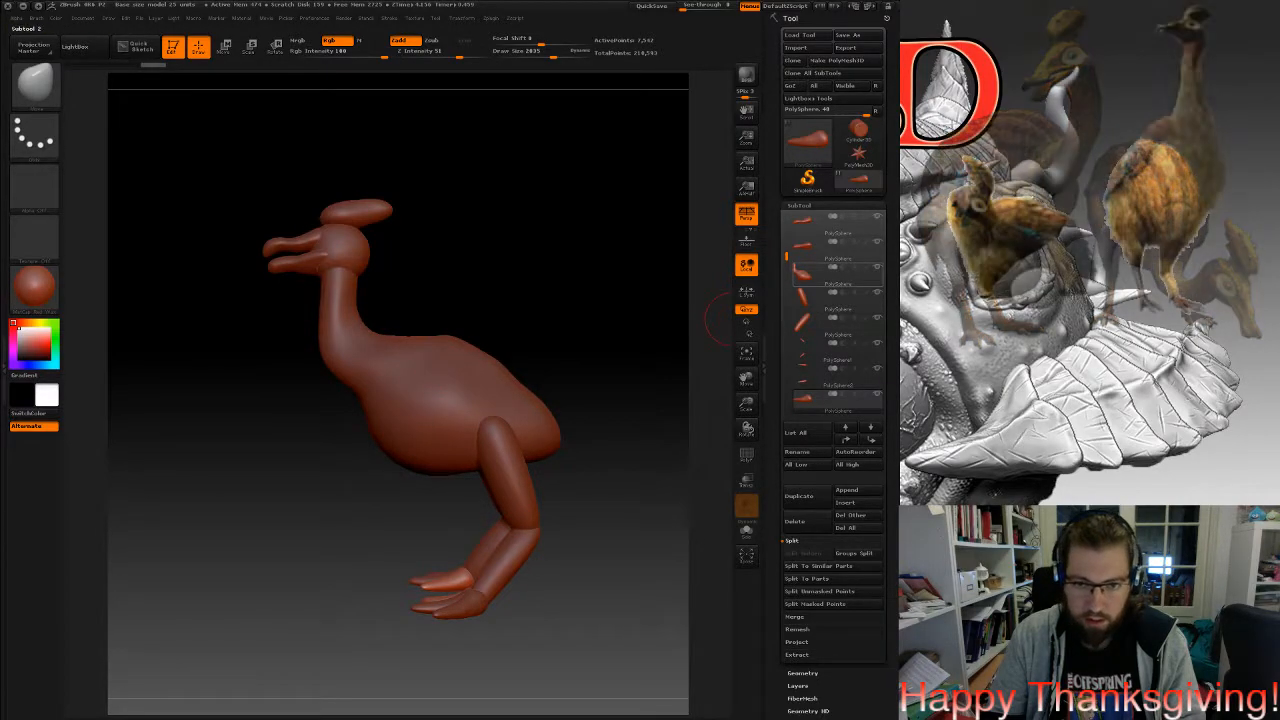
Select the body and insert symmetrical spheres on its upper sides with the InsertSphere brush as wing bases.
left_click(499, 375, "alt")
left_click(36, 86)
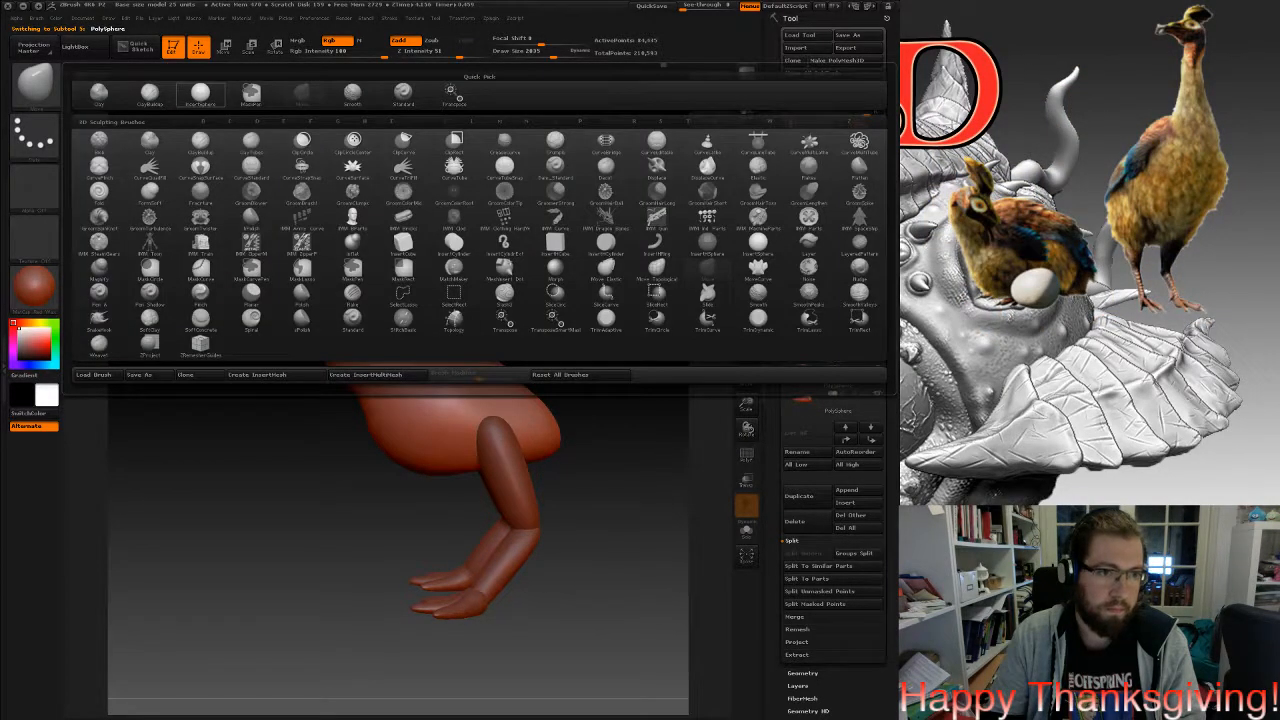
left_click(200, 94)
mouse_move(407, 318)
left_mouse_down("alt")
mouse_move(476, 367)
mouse_move(464, 366)
left_mouse_up("alt")
mouse_move(250, 480)
left_mouse_down()
mouse_move(450, 472)
mouse_move(335, 480)
mouse_move(583, 424)
left_mouse_up()
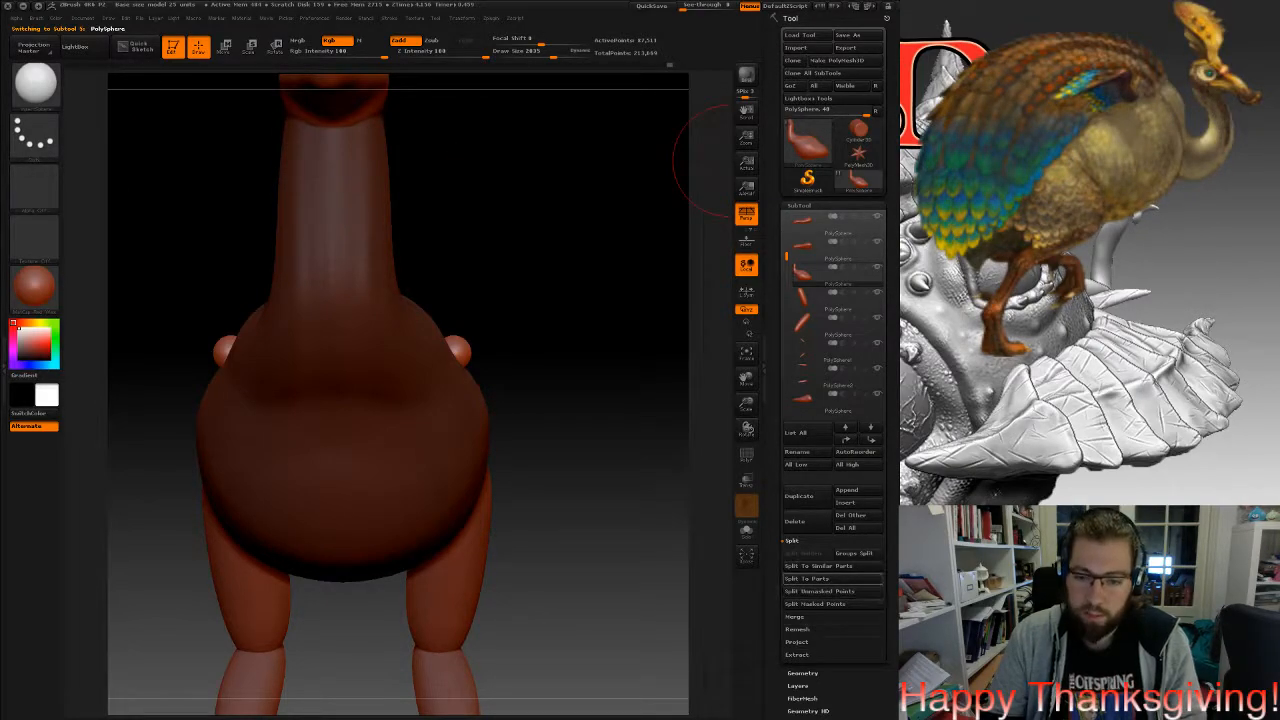
Split the wing spheres from the body by unmasked points and select their new subtool.
left_click(830, 604)
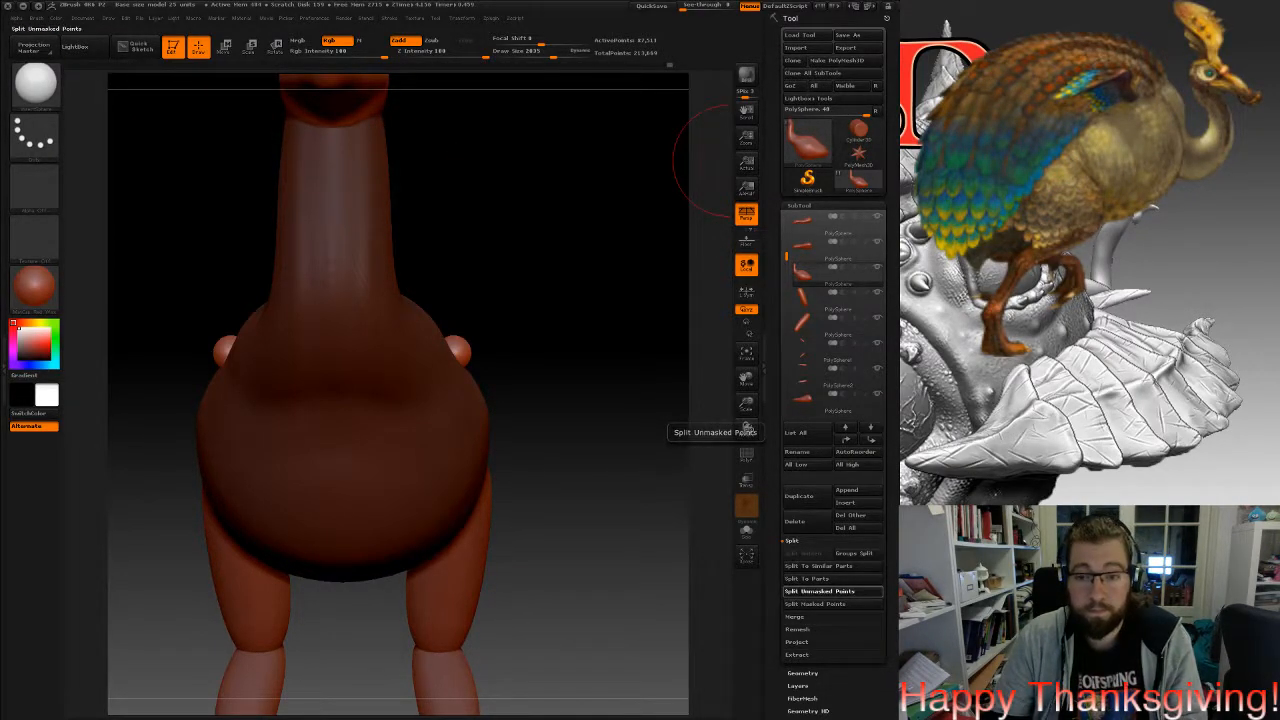
left_click(836, 300)
left_click_drag(604, 360, 483, 390)
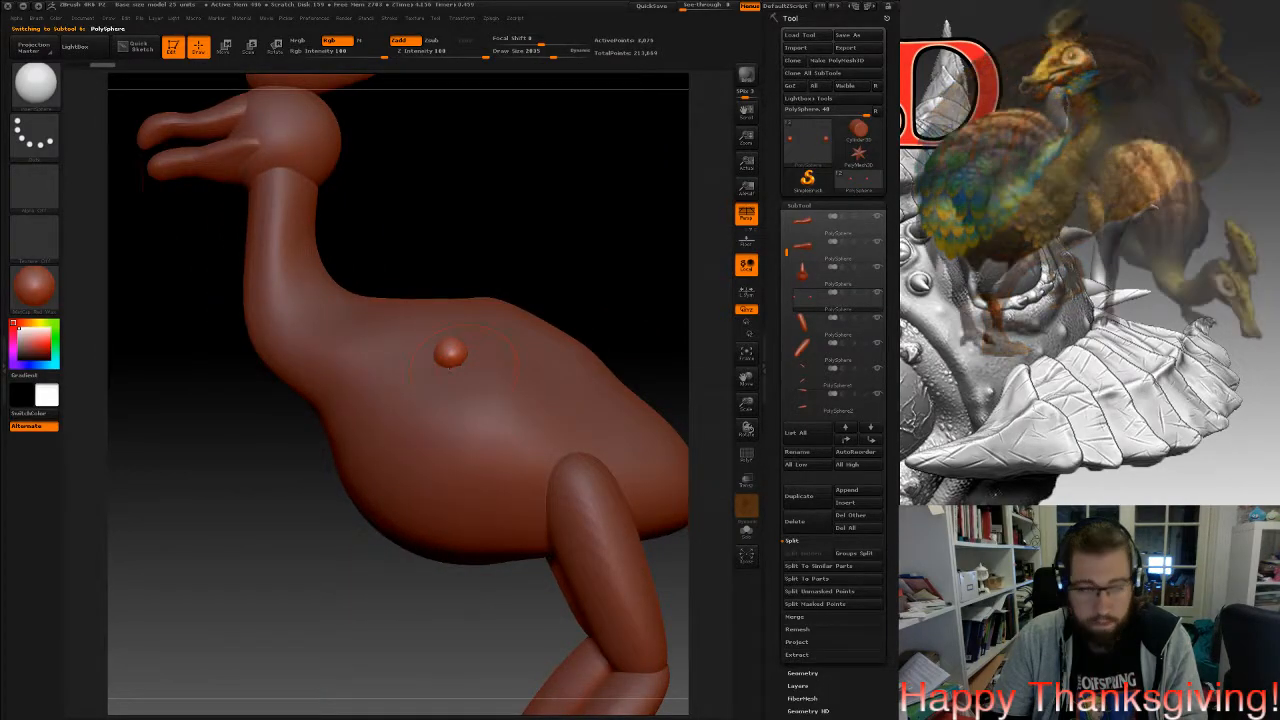
Stretch the wing spheres down along the body's sides into slender strips with the Move brush.
left_click(35, 85)
left_click(315, 100)
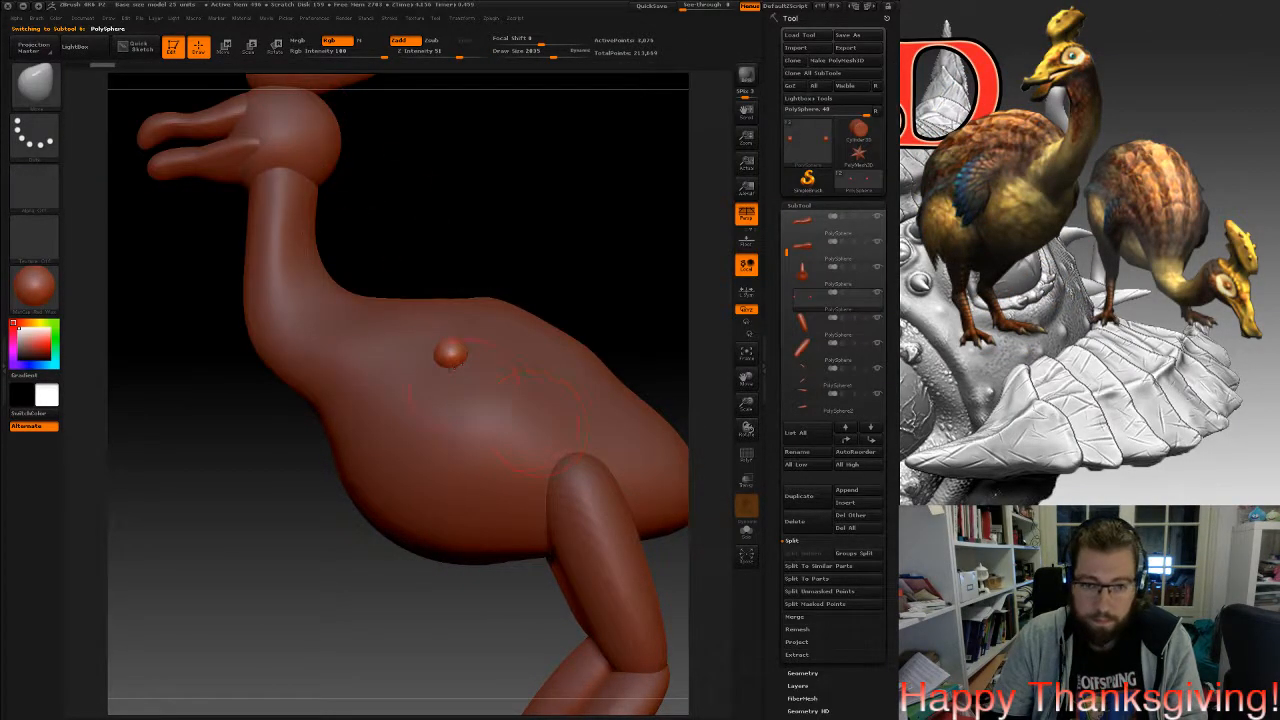
left_click_drag(440, 252, 558, 274)
mouse_move(472, 370)
left_mouse_down()
mouse_move(483, 448)
mouse_move(463, 458)
left_mouse_up()
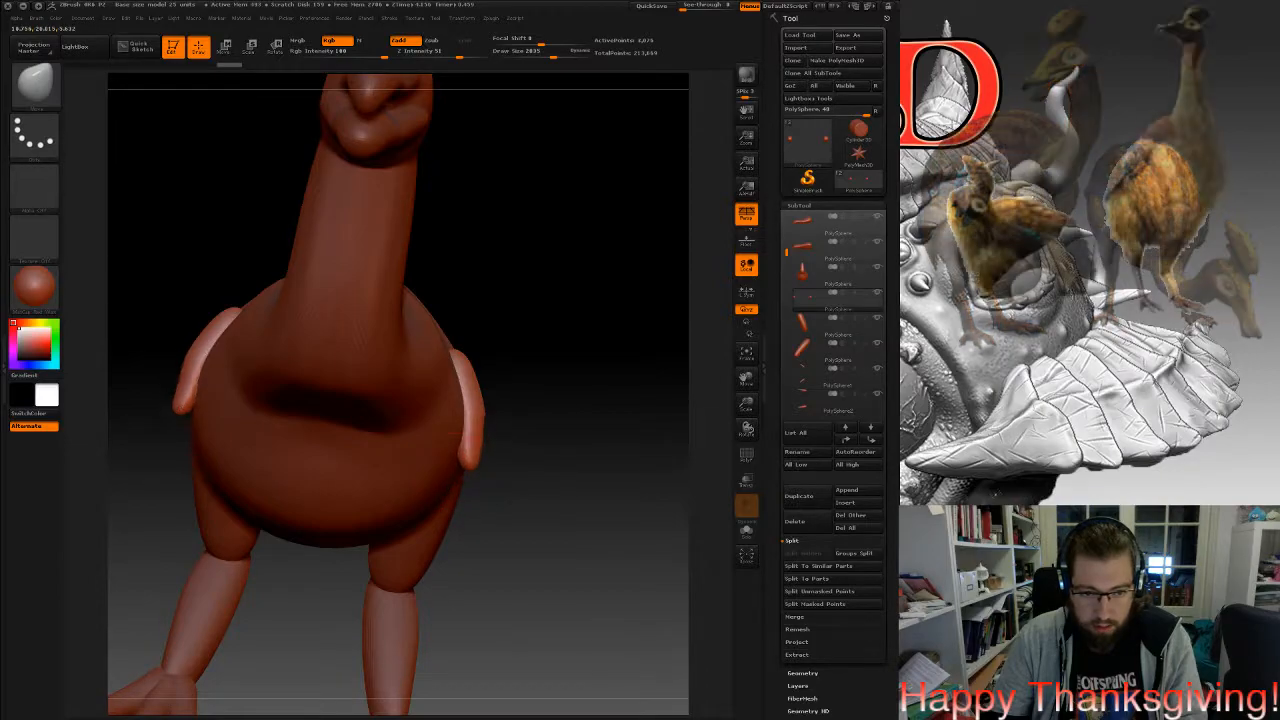
left_click_drag(488, 410, 480, 418)
left_click_drag(482, 428, 472, 370)
left_click_drag(580, 390, 400, 400, "shift")
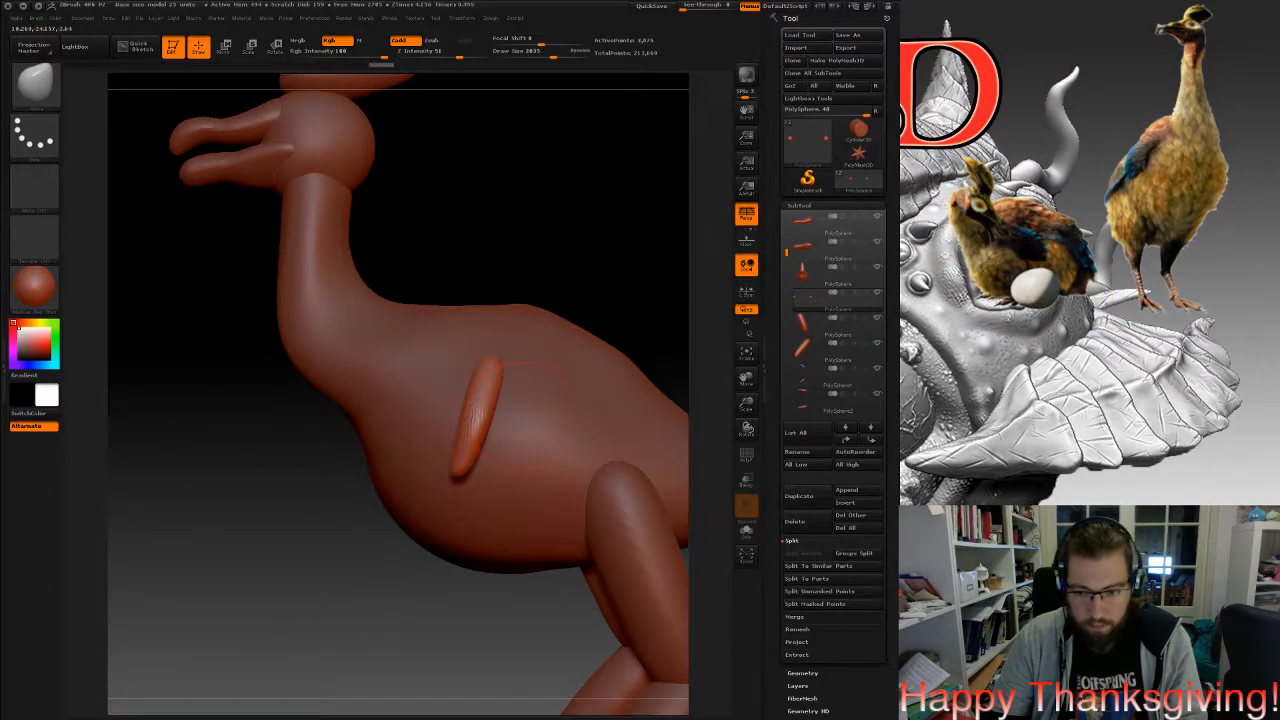
Pull the strips' middles toward the tail to form broad, flat folded wings with forward-pointing tips.
left_click_drag(590, 290, 590, 259, "alt")
mouse_move(475, 383)
left_mouse_down()
mouse_move(510, 373)
mouse_move(504, 403)
mouse_move(518, 417)
left_mouse_up()
mouse_move(518, 366)
left_mouse_down()
mouse_move(530, 364)
mouse_move(543, 400)
mouse_move(505, 432)
left_mouse_up()
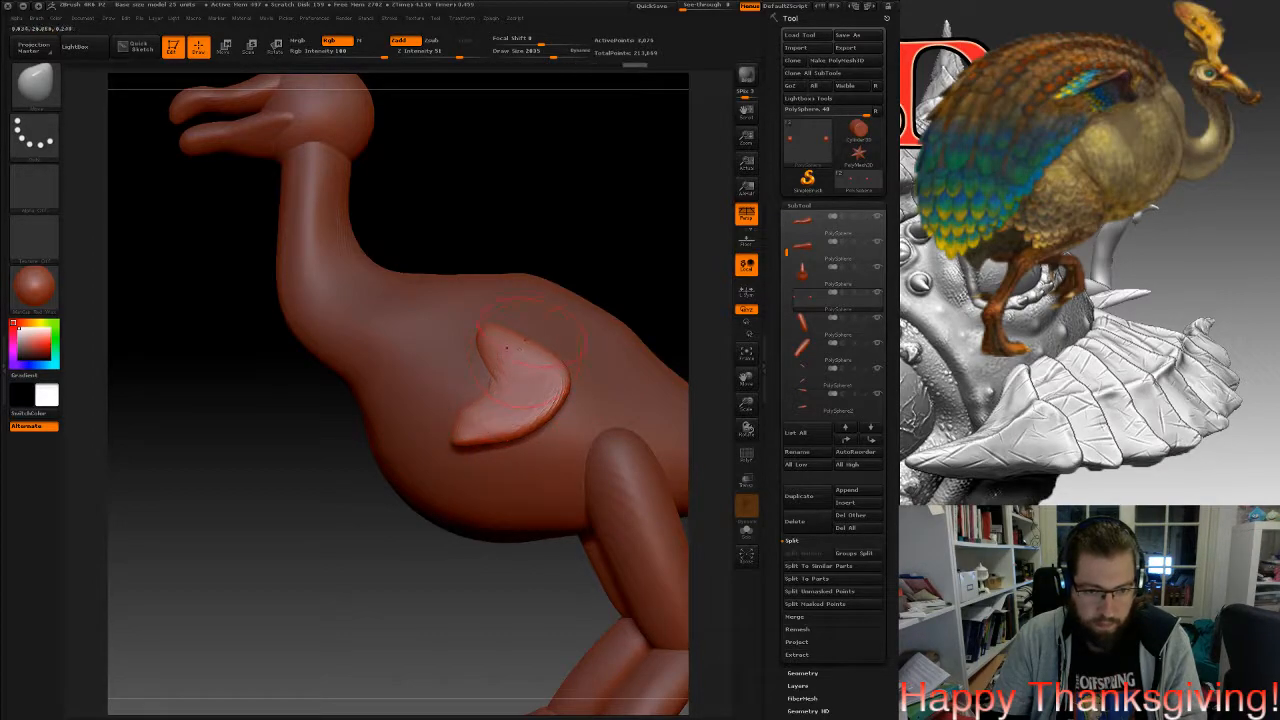
left_click_drag(548, 368, 553, 370)
Remesh the folded wings and refine their outline and fit against the body with the Move brush.
left_click_drag(644, 325, 567, 379, "alt")
mouse_move(578, 262)
left_mouse_down("ctrl")
mouse_move(607, 306)
mouse_move(670, 315)
left_mouse_up("ctrl")
key("ctrl+d")
mouse_move(570, 400)
left_mouse_down()
mouse_move(507, 410)
mouse_move(480, 535)
left_mouse_up()
left_click_drag(462, 452, 457, 451)
left_click_drag(450, 560, 467, 415)
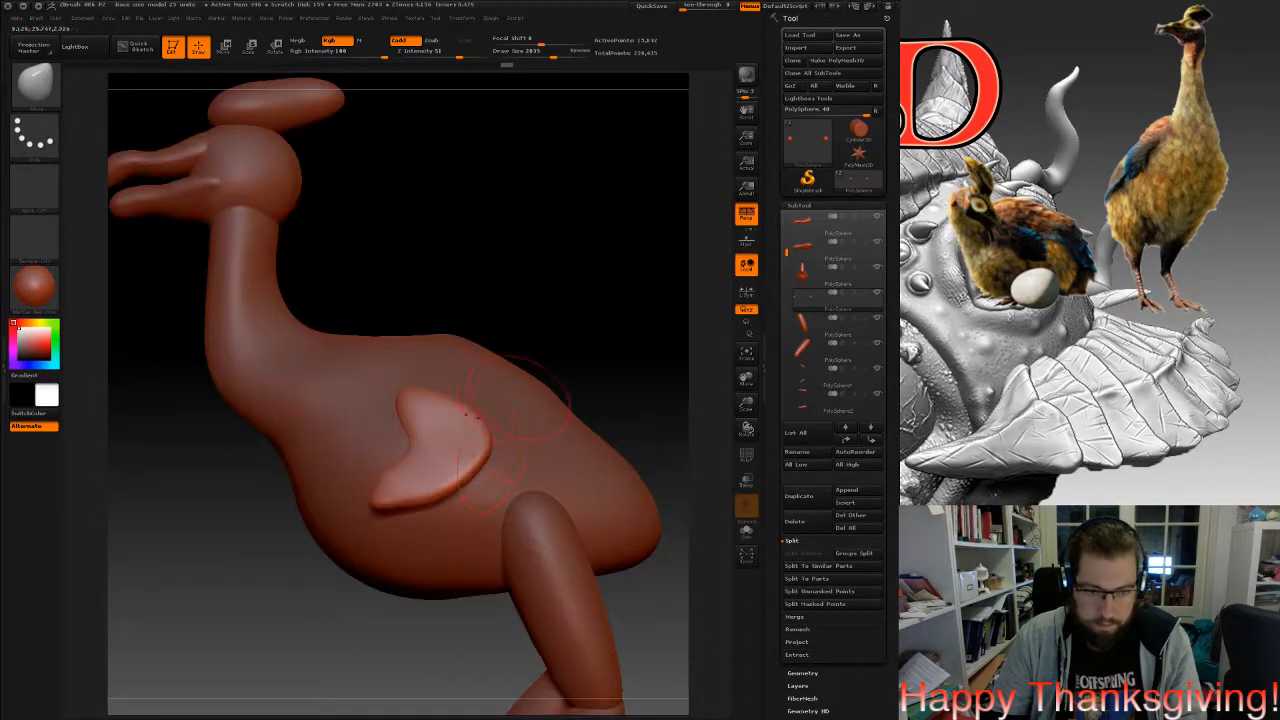
right_click_drag(467, 414, 598, 377)
mouse_move(478, 370)
right_mouse_down("alt")
mouse_move(640, 376)
mouse_move(450, 385)
mouse_move(526, 450)
mouse_move(498, 390)
mouse_move(615, 388)
mouse_move(500, 388)
mouse_move(620, 388)
mouse_move(515, 388)
right_mouse_up("alt")
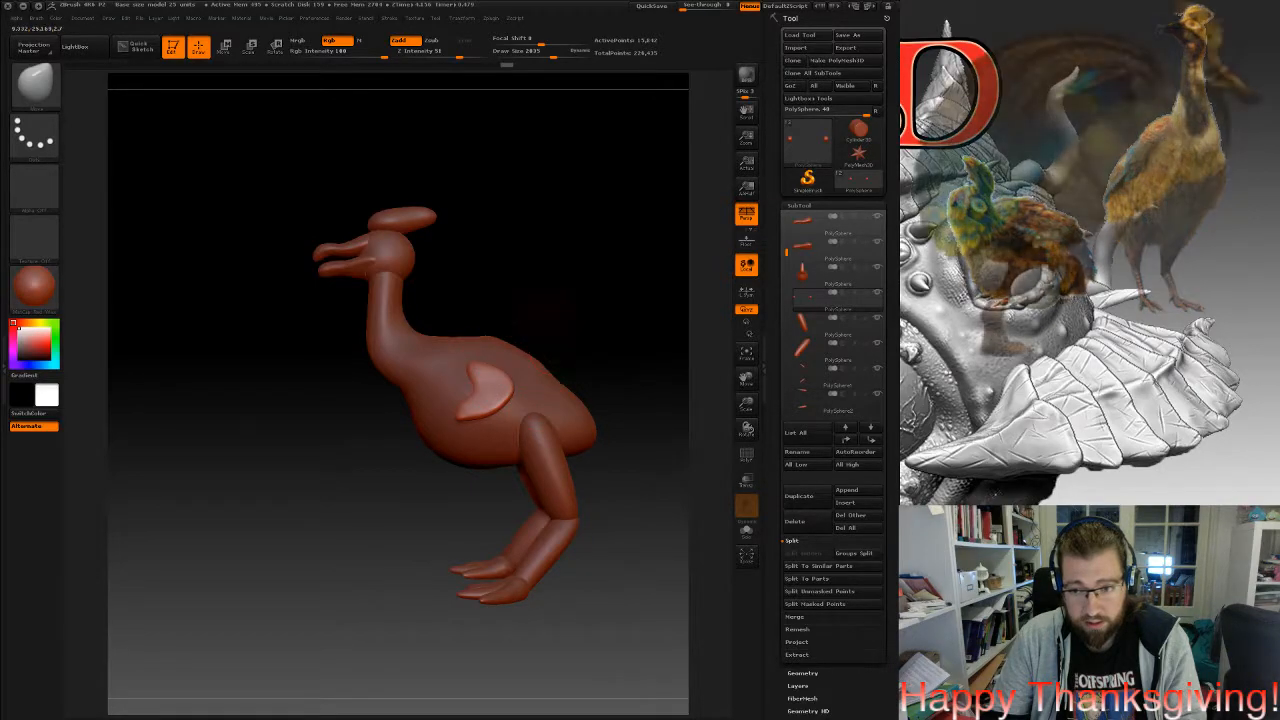
right_click_drag(505, 401, 510, 500)
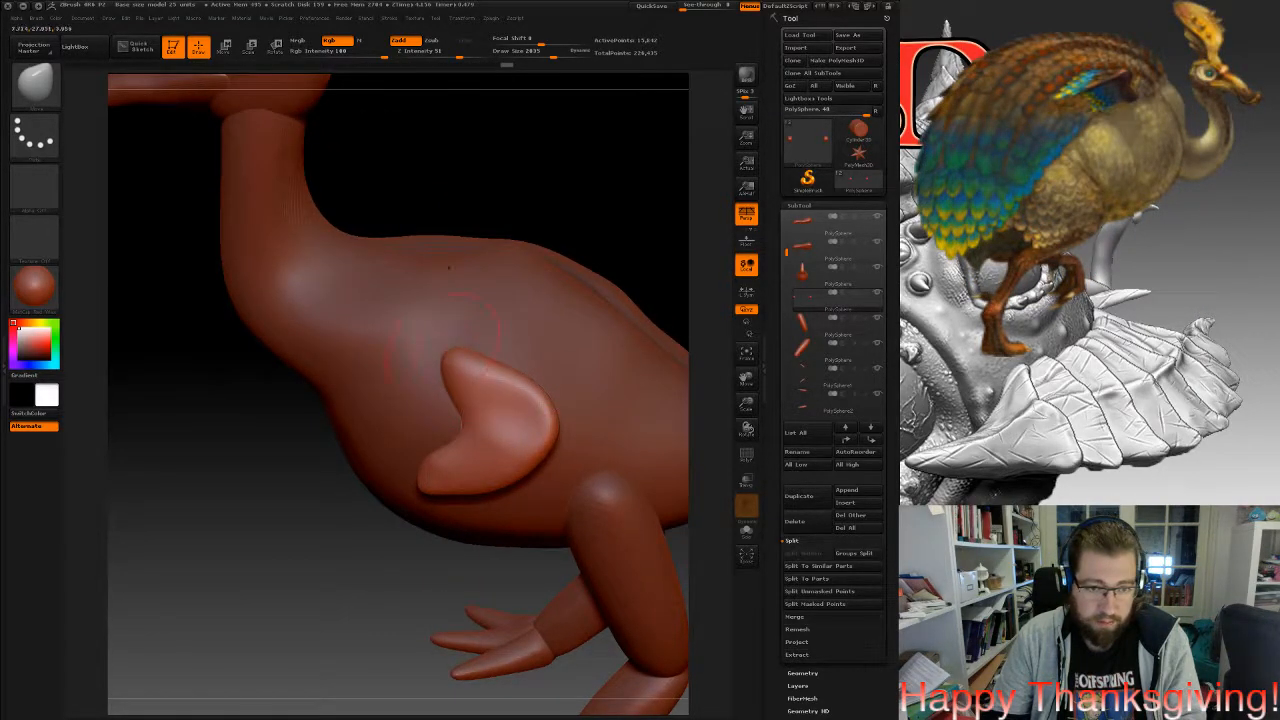
Check the folded wings' fit against the body and make the round head sphere the active subtool.
right_click_drag(438, 364, 550, 378)
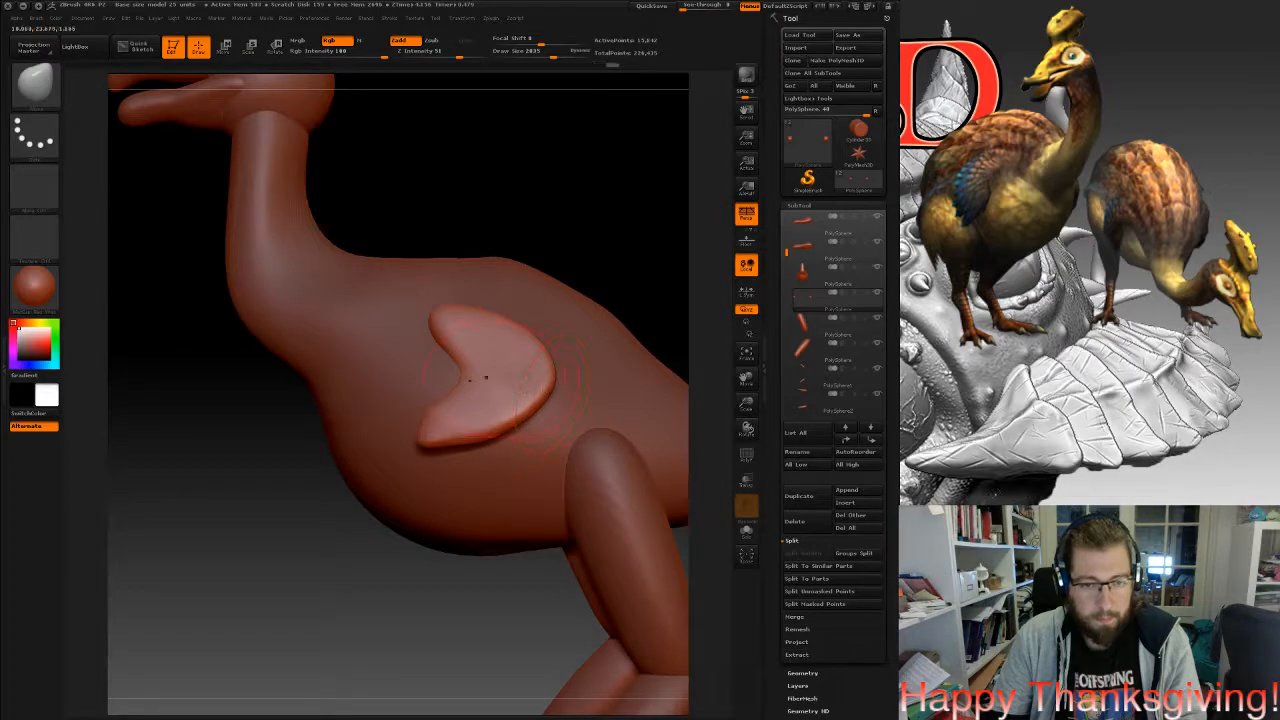
mouse_move(458, 380)
right_mouse_down()
mouse_move(436, 408)
mouse_move(440, 375)
right_mouse_up()
mouse_move(480, 286)
right_mouse_down("alt")
mouse_move(583, 354)
mouse_move(498, 356)
mouse_move(488, 322)
mouse_move(543, 326)
mouse_move(492, 318)
mouse_move(497, 339)
right_mouse_up("alt")
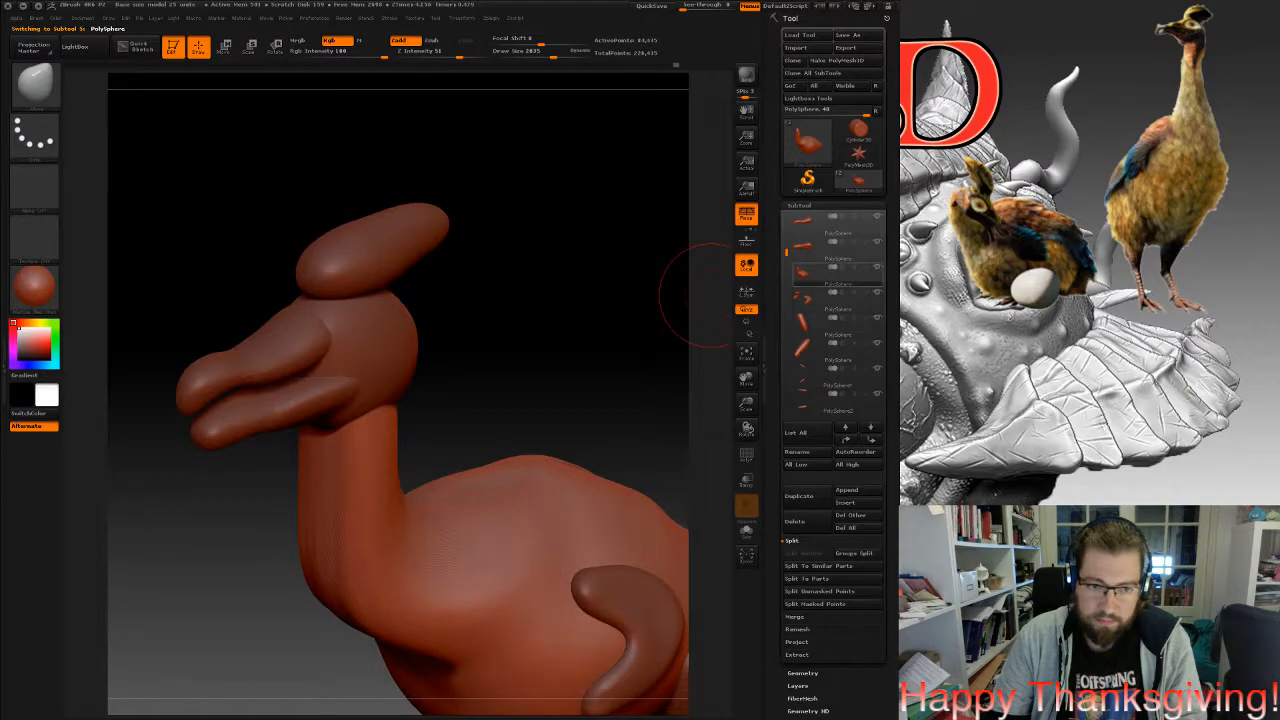
left_click(818, 249)
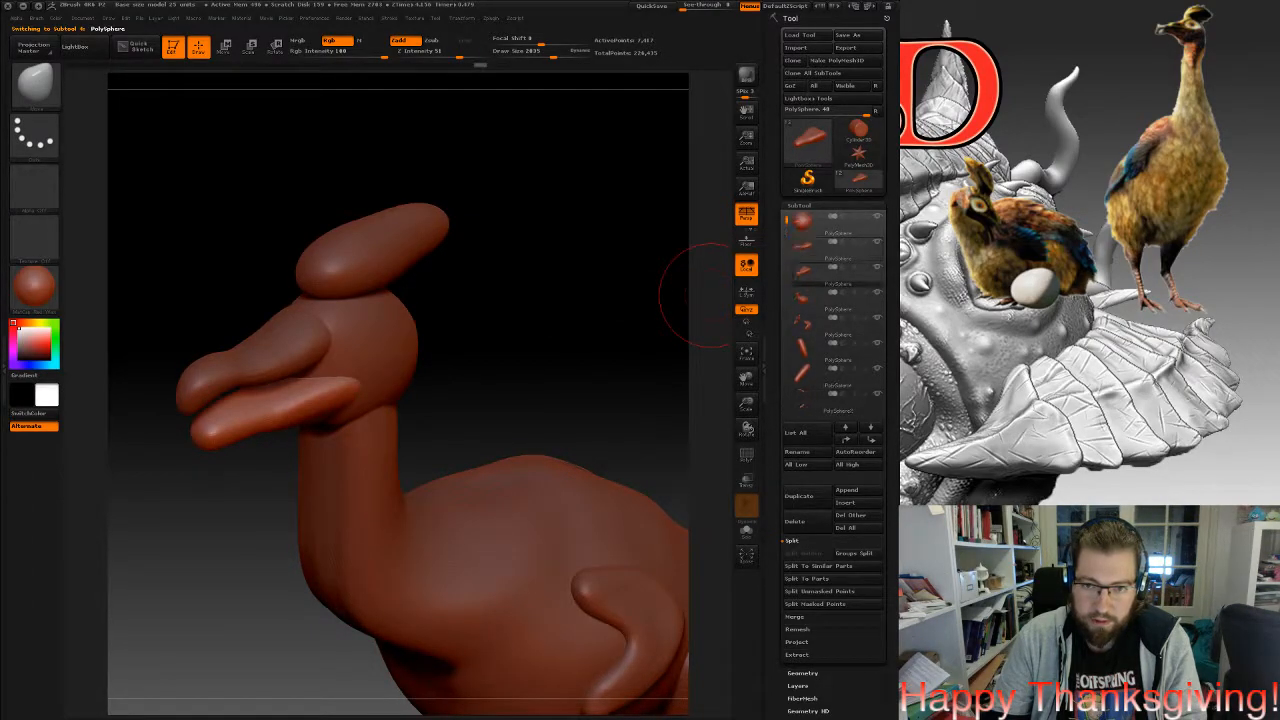
left_click(367, 335, "alt")
key("space")
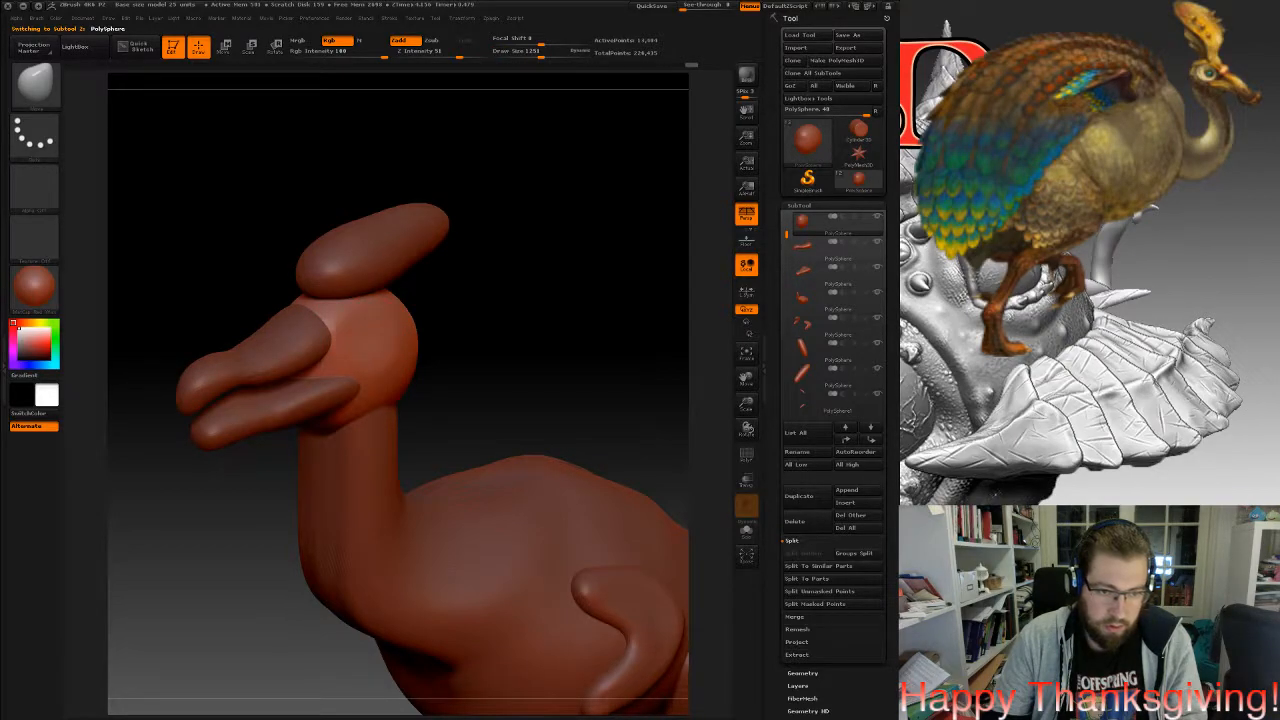
mouse_move(345, 335)
right_mouse_down()
mouse_move(450, 335)
mouse_move(320, 345)
mouse_move(345, 342)
mouse_move(376, 405)
right_mouse_up()
Try to place an eye sphere on the side of the head with the InsertSphere brush.
left_click(37, 88)
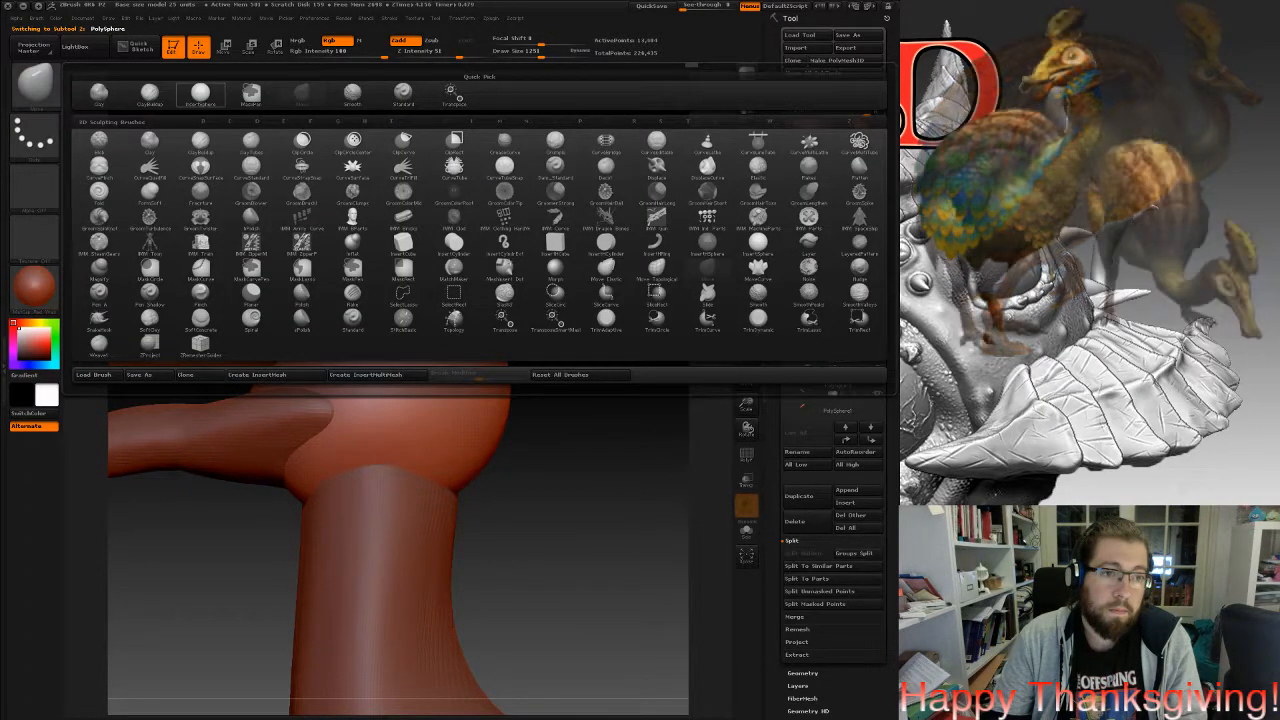
left_click(198, 93)
left_click_drag(382, 323, 385, 327, "ctrl")
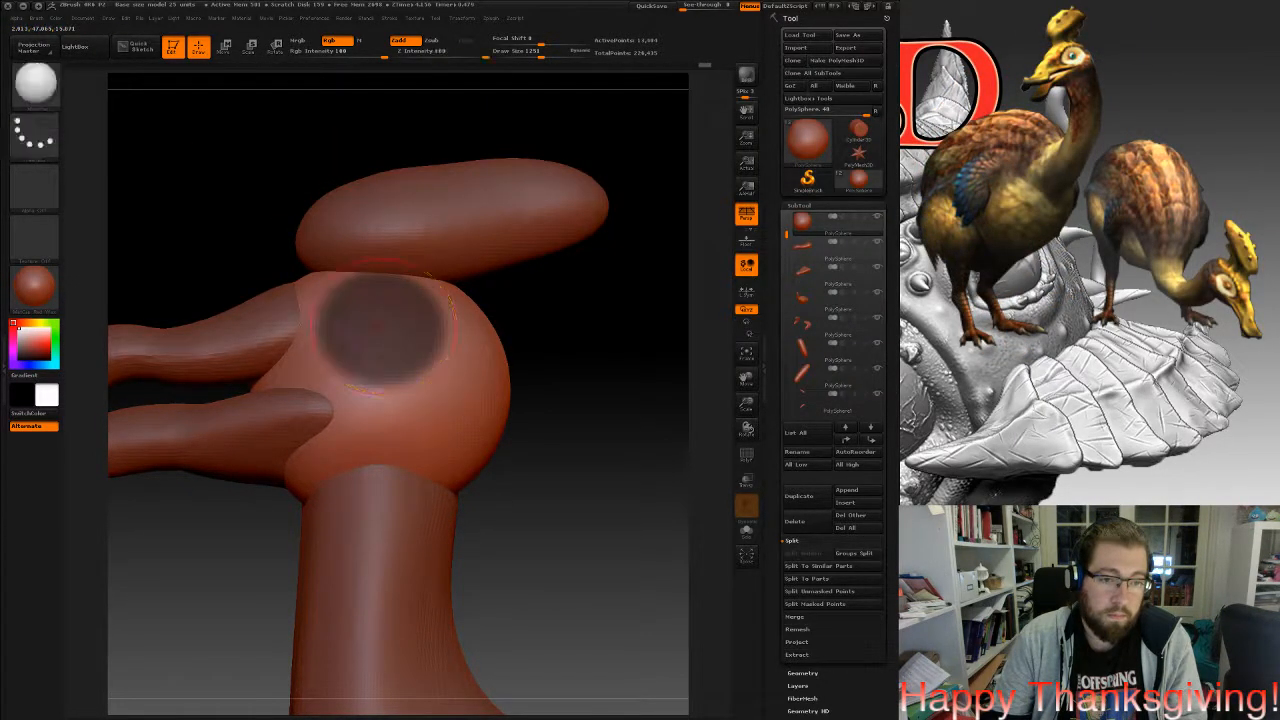
key("ctrl+z")
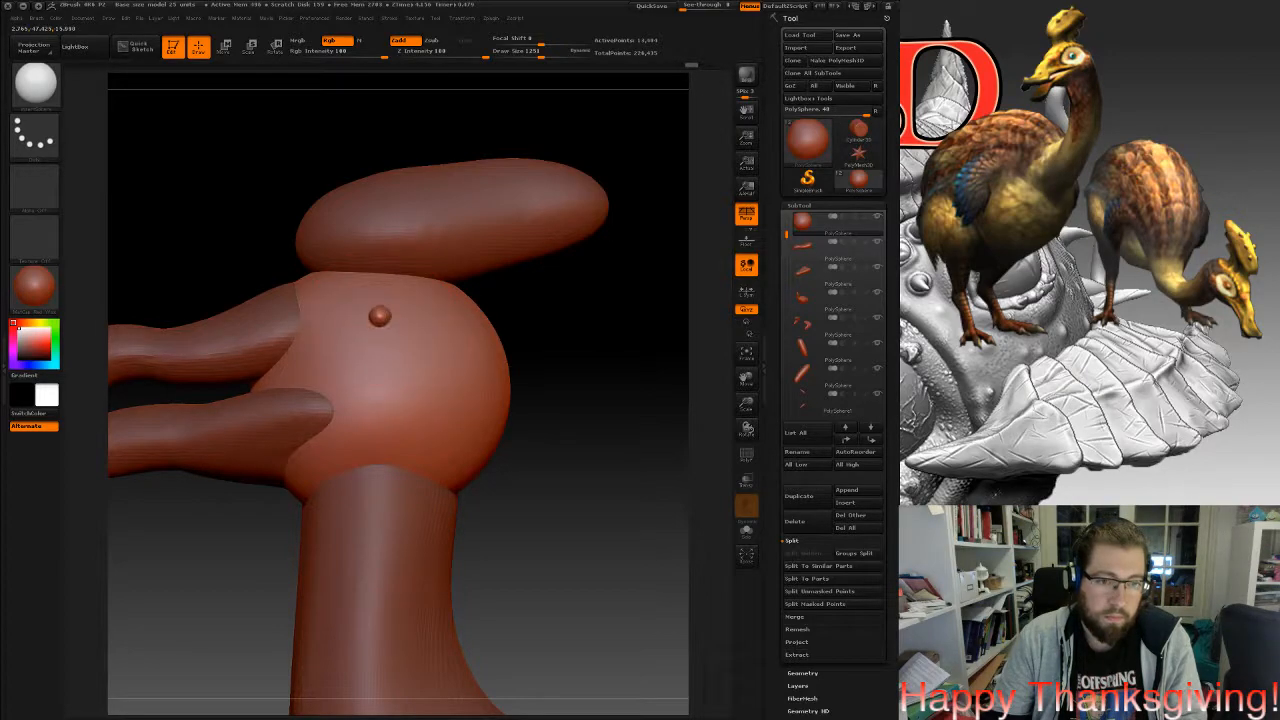
left_click_drag(393, 337, 435, 214)
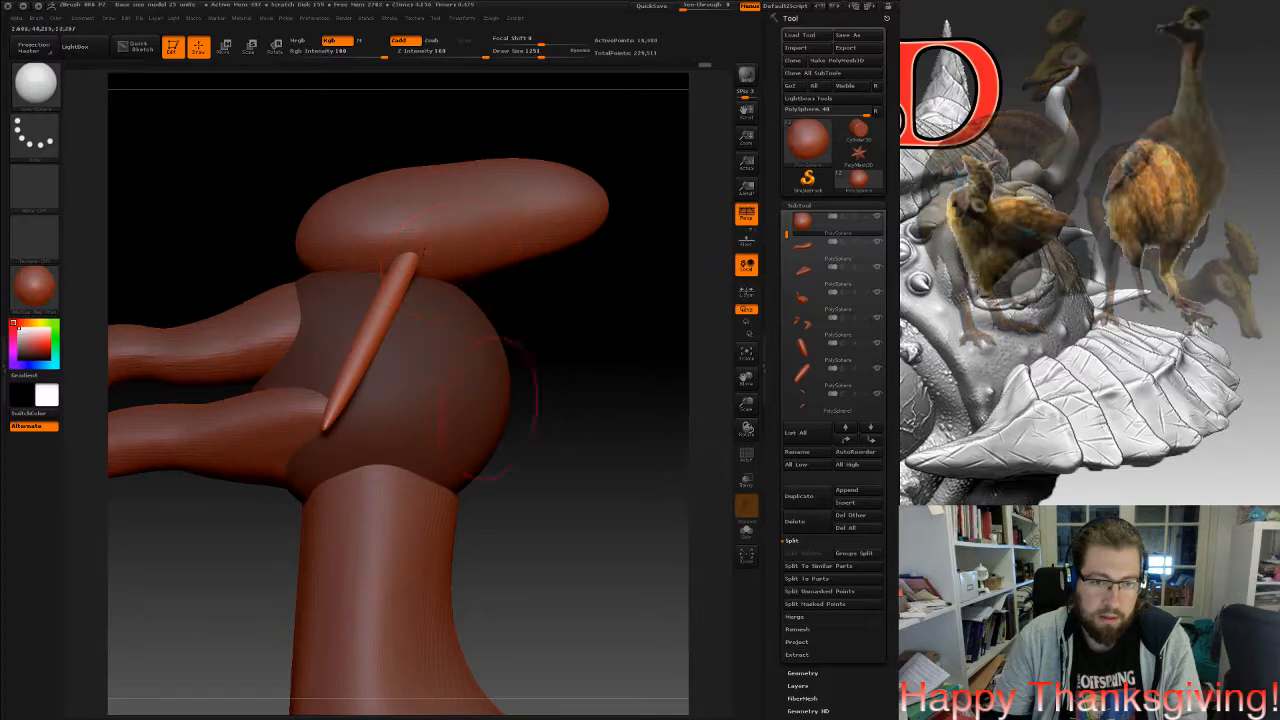
key("ctrl+z")
Carve a shallow oval eye socket into the upper side of the head with the Standard brush.
key("b")
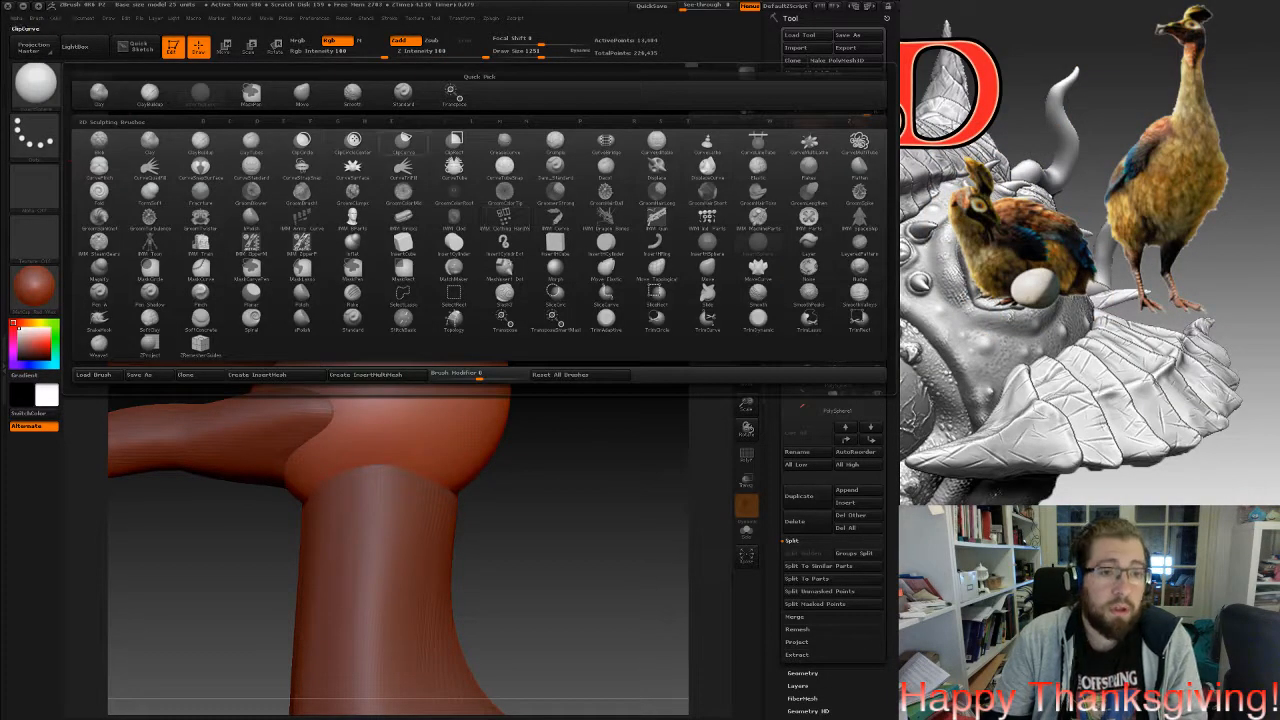
left_click(424, 98)
key("space")
left_click_drag(388, 332, 374, 332)
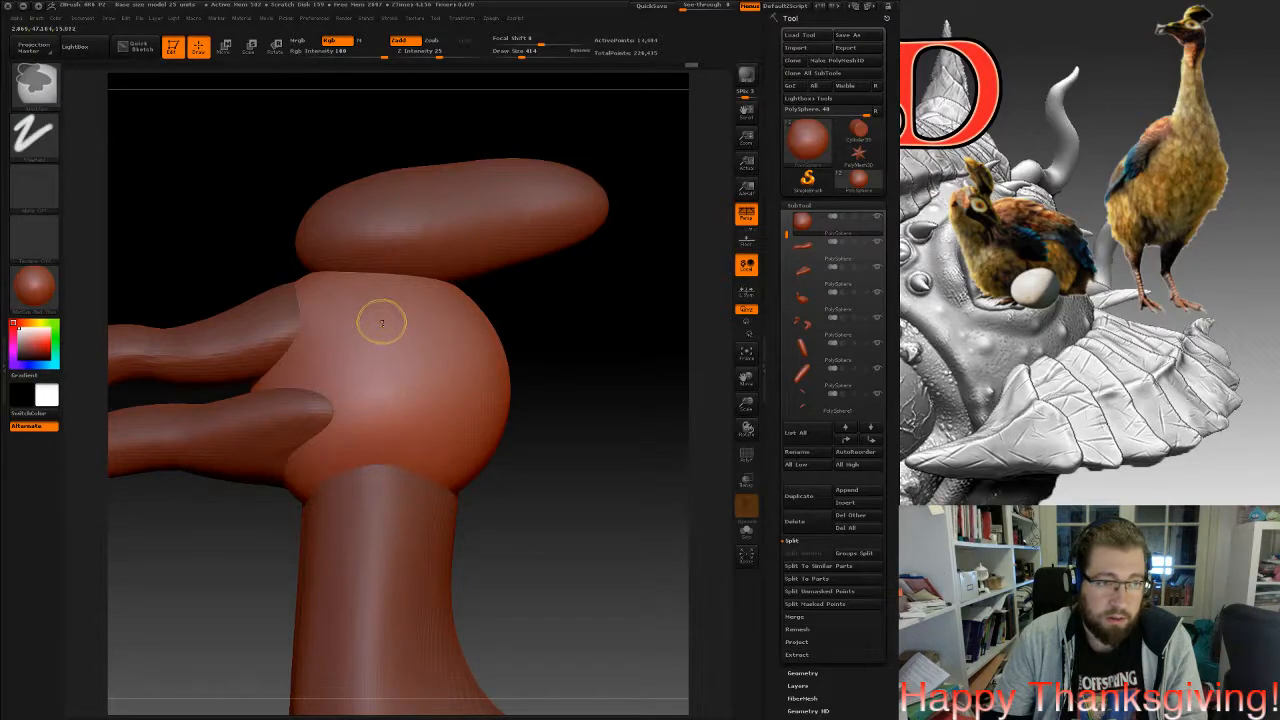
left_click(380, 320)
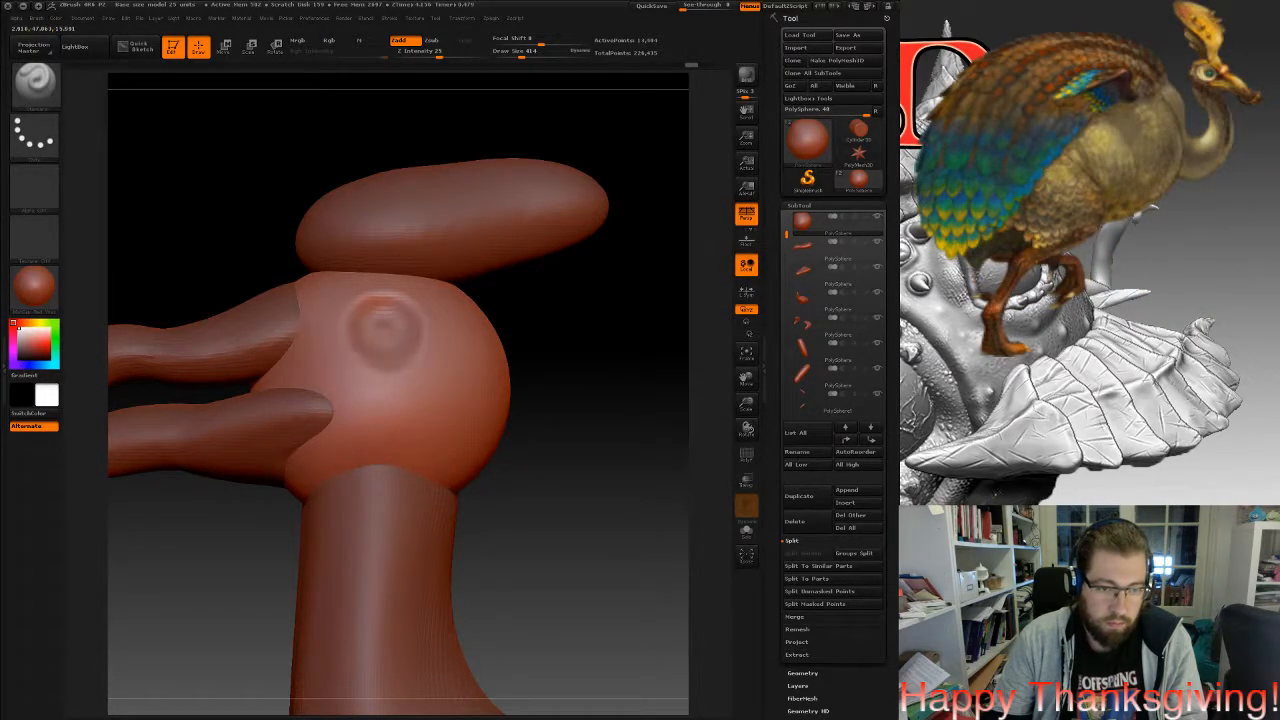
mouse_move(560, 420)
left_mouse_down()
mouse_move(665, 410)
mouse_move(580, 416)
left_mouse_up()
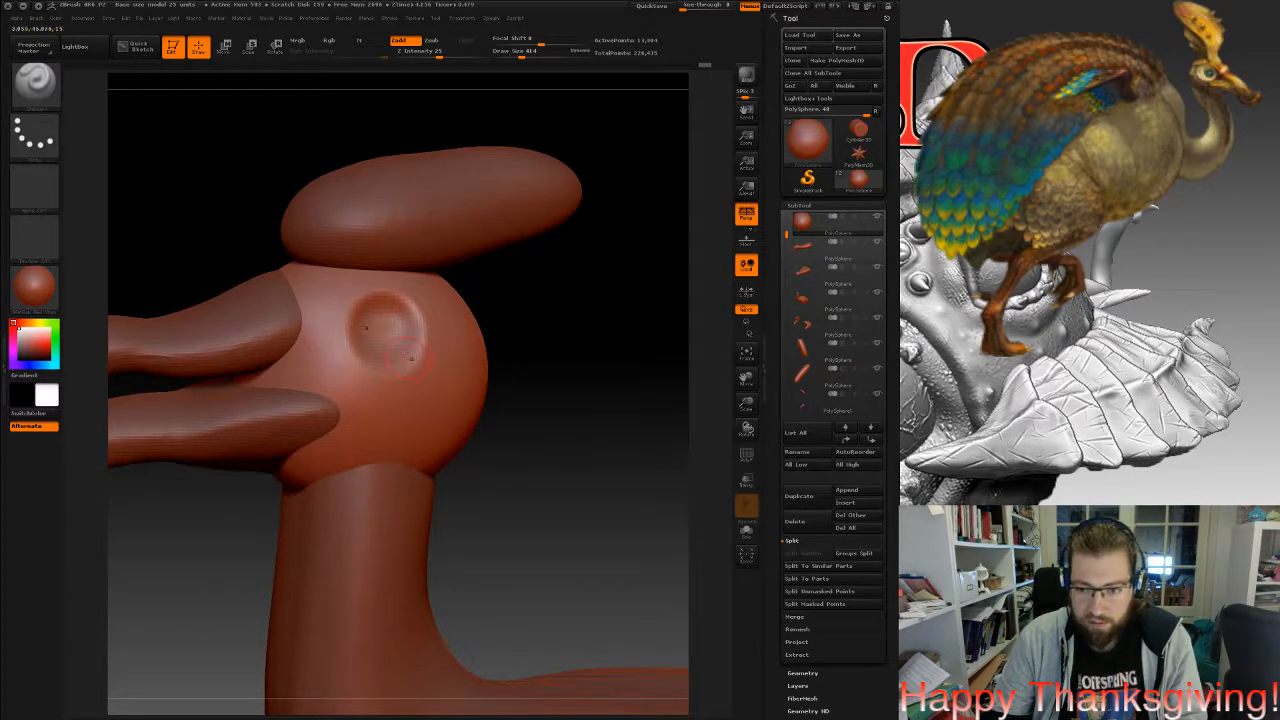
mouse_move(350, 325)
left_mouse_down("alt")
mouse_move(360, 336)
mouse_move(360, 324)
mouse_move(411, 312)
left_mouse_up("alt")
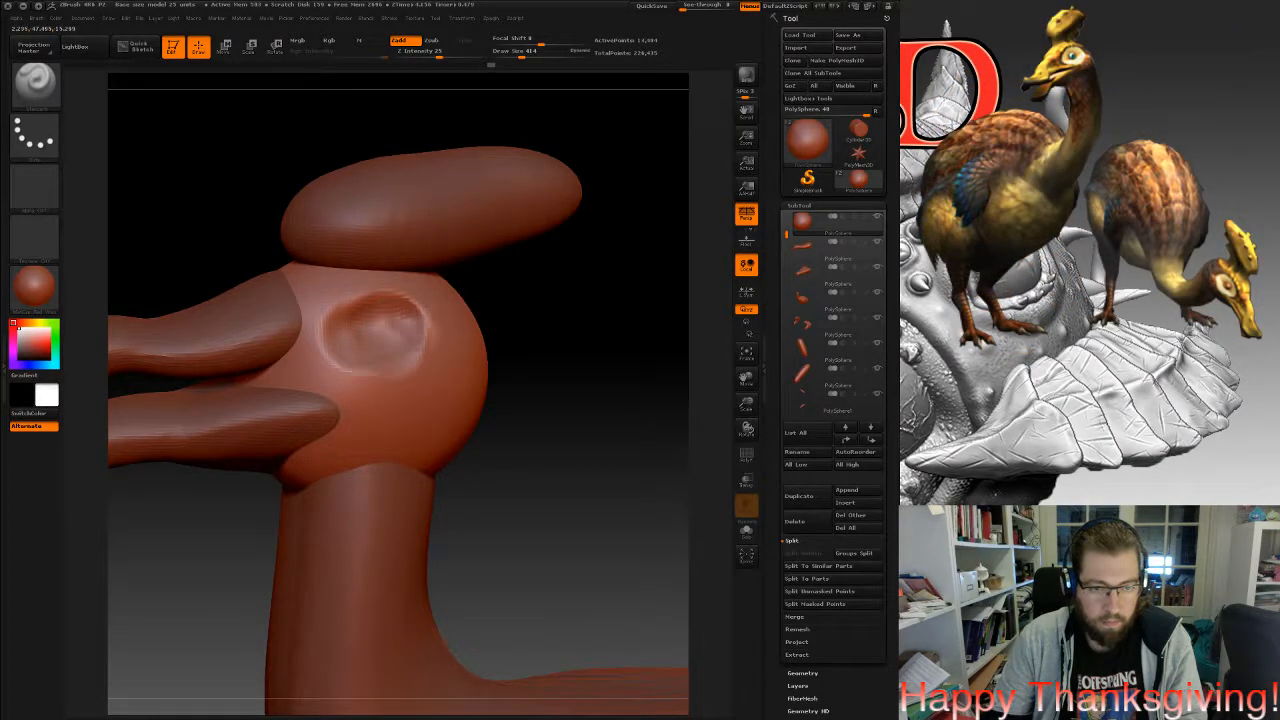
Remesh the head and smooth the surface and rim of the eye socket.
key("shift")
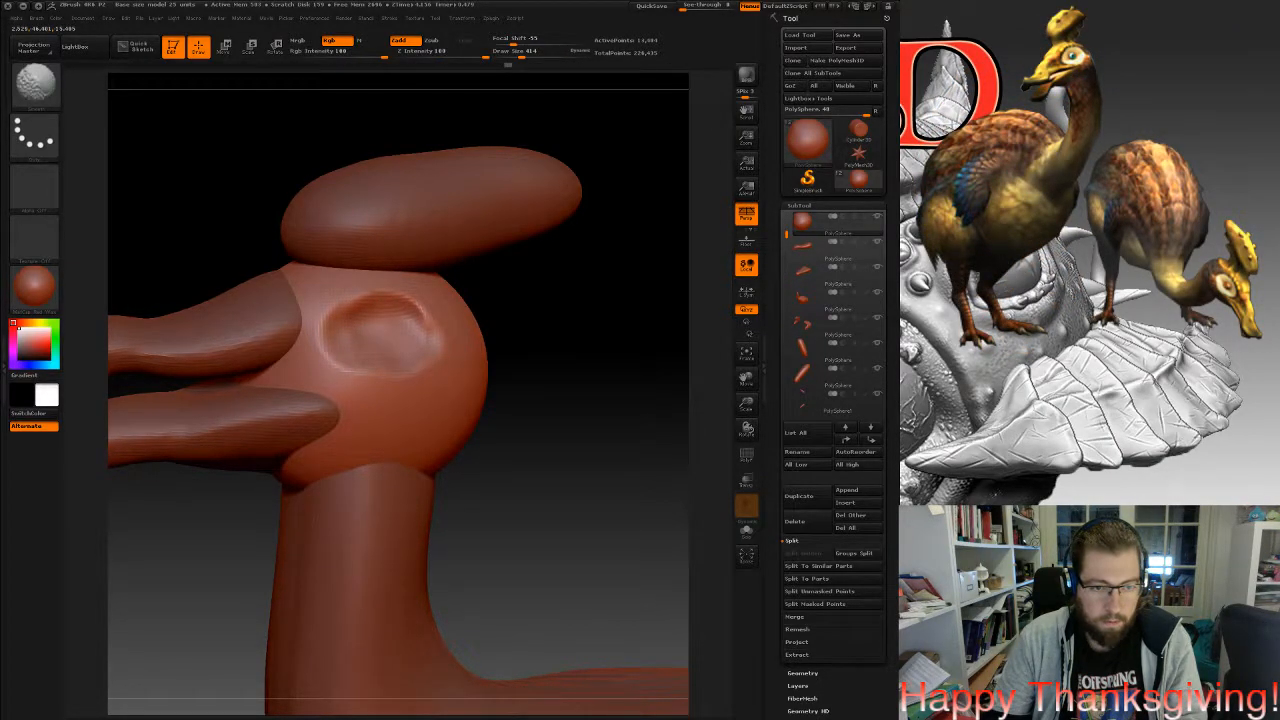
left_click_drag(566, 295, 588, 336, "ctrl")
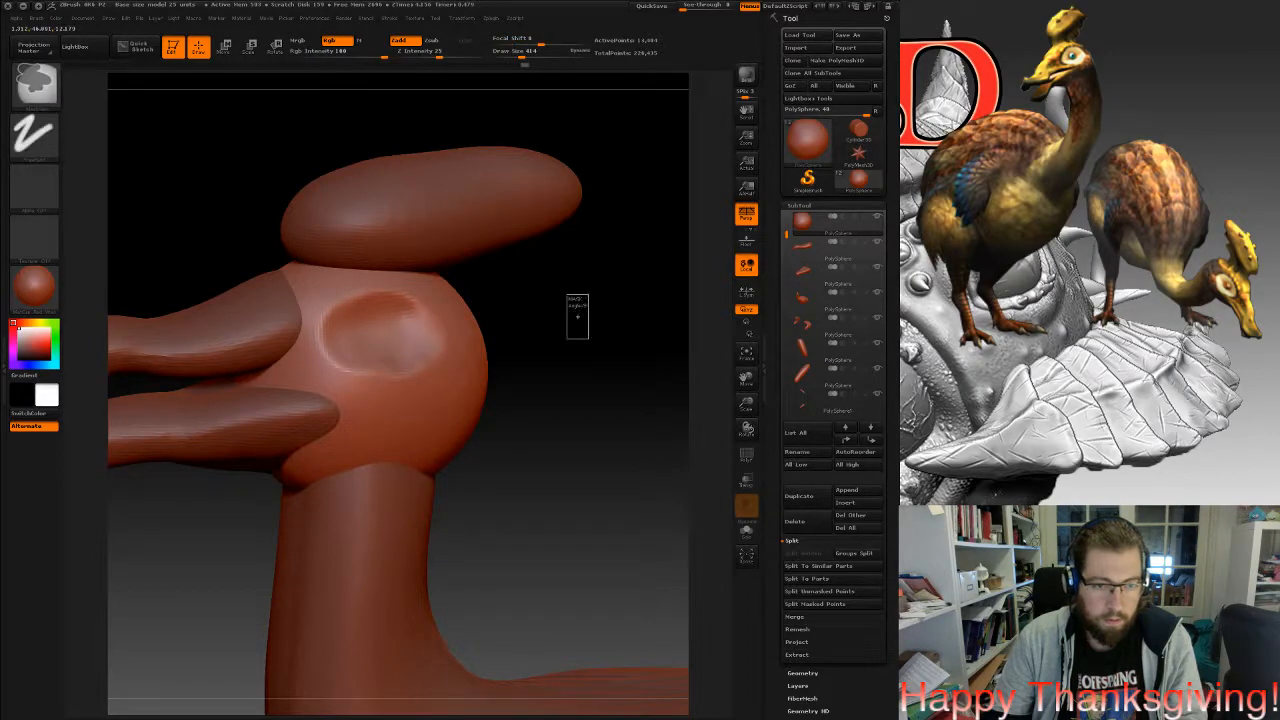
key("shift")
left_click_drag(372, 362, 430, 345, "shift")
mouse_move(545, 375)
left_mouse_down()
mouse_move(485, 375)
mouse_move(430, 400)
left_mouse_up()
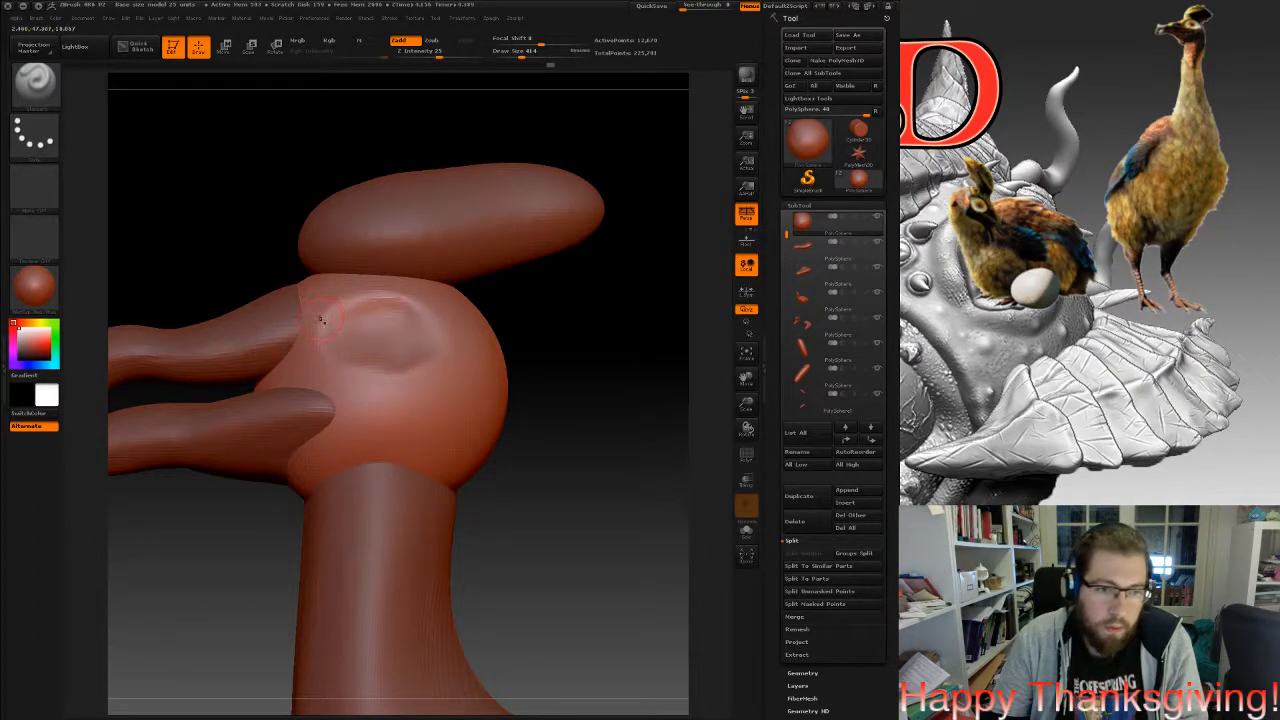
Sculpt a brow ridge along the upper edge of the eye socket with the Standard brush.
key("space")
mouse_move(334, 313)
left_mouse_down()
mouse_move(385, 303)
mouse_move(429, 321)
left_mouse_up()
left_click_drag(560, 380, 635, 350)
key("space")
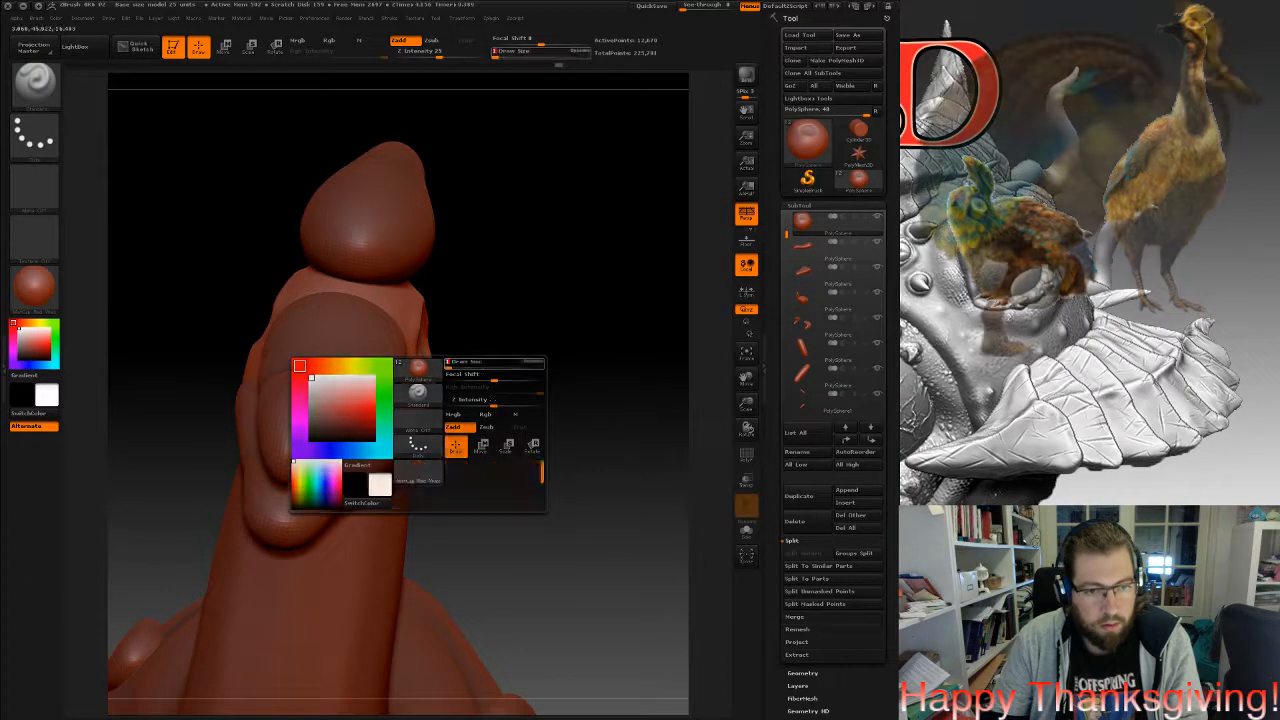
left_click_drag(424, 335, 428, 375)
left_click_drag(590, 390, 510, 405)
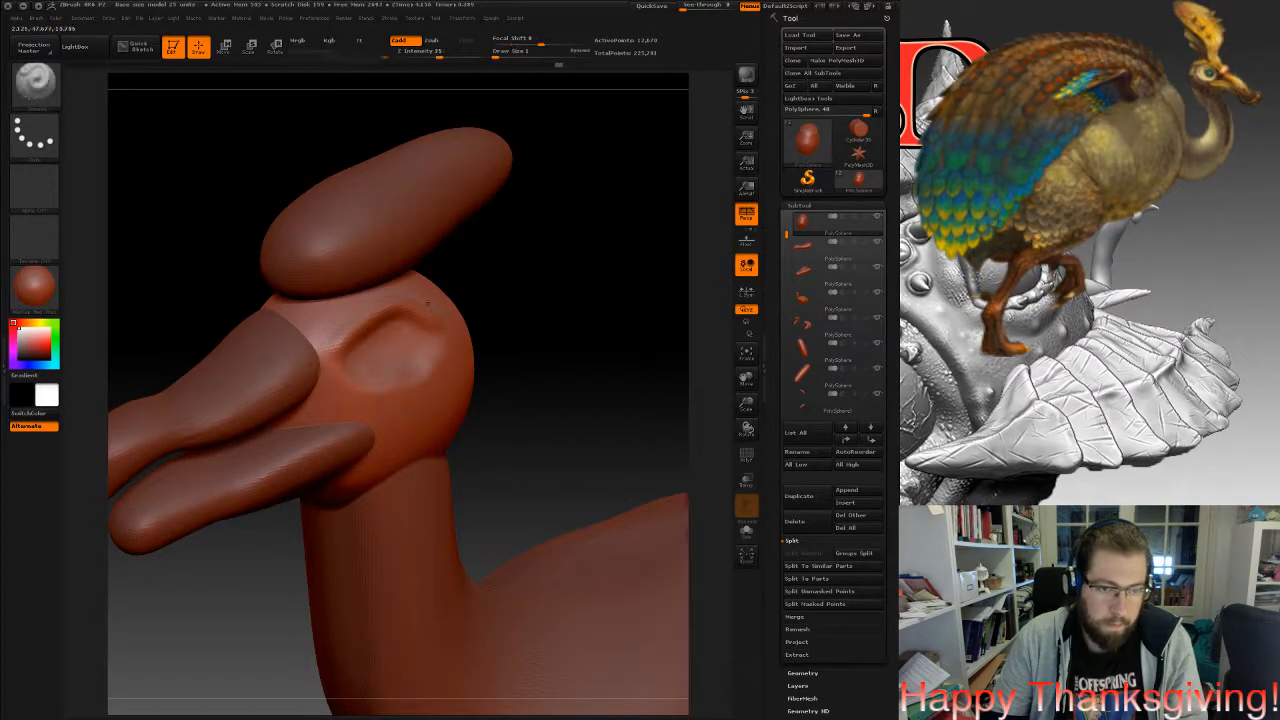
Deepen the crease beneath the brow and soften the transition between socket and beak base.
key("space")
left_click_drag(457, 302, 382, 321)
key("shift")
key("space")
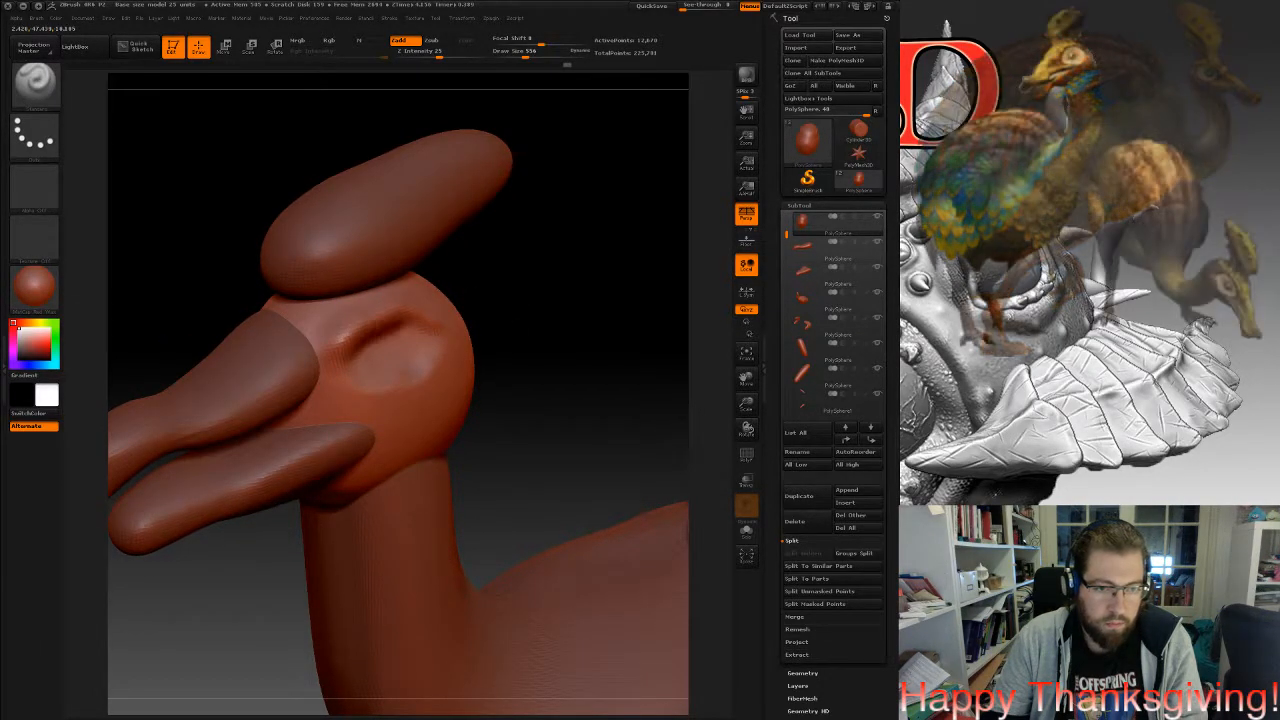
left_click_drag(436, 320, 459, 308)
mouse_move(600, 330)
left_mouse_down()
mouse_move(480, 336)
mouse_move(652, 368)
left_mouse_up()
left_click_drag(463, 312, 438, 330)
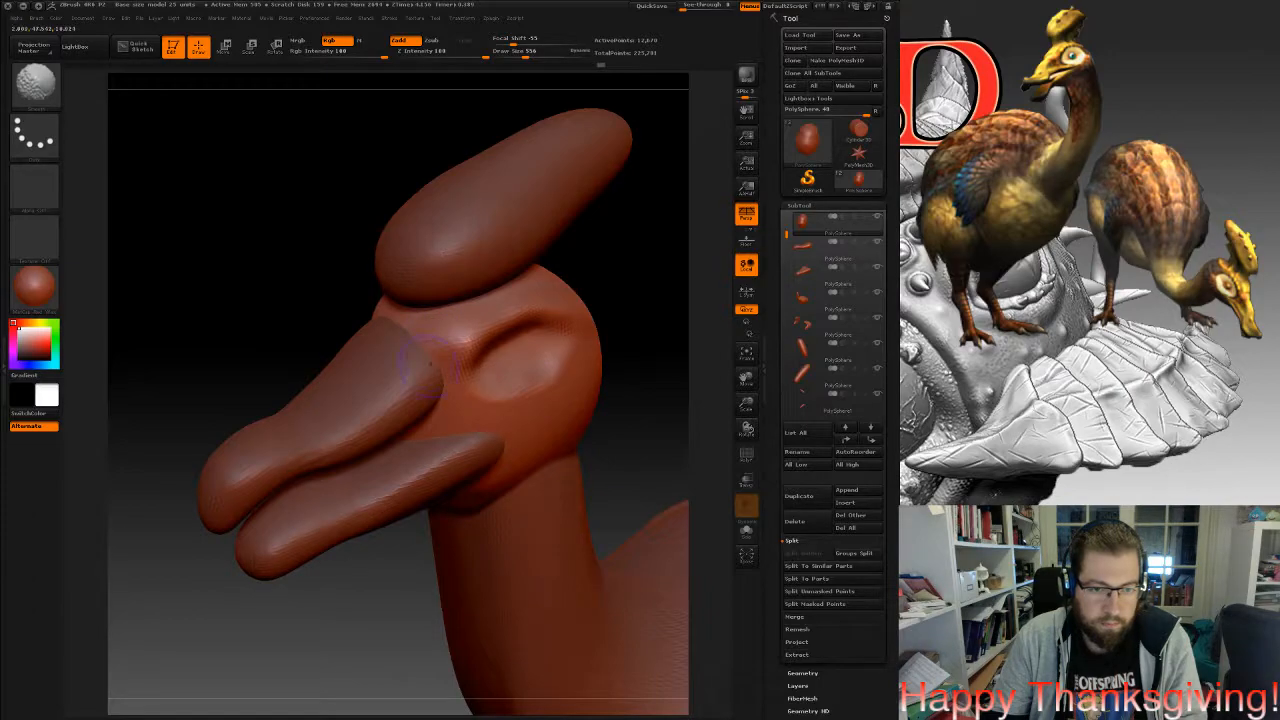
mouse_move(580, 302)
left_mouse_down("shift")
mouse_move(598, 322)
mouse_move(567, 274)
mouse_move(534, 298)
mouse_move(628, 301)
mouse_move(622, 340)
left_mouse_up("shift")
Try to insert an eyeball sphere inside the carved socket.
key("b")
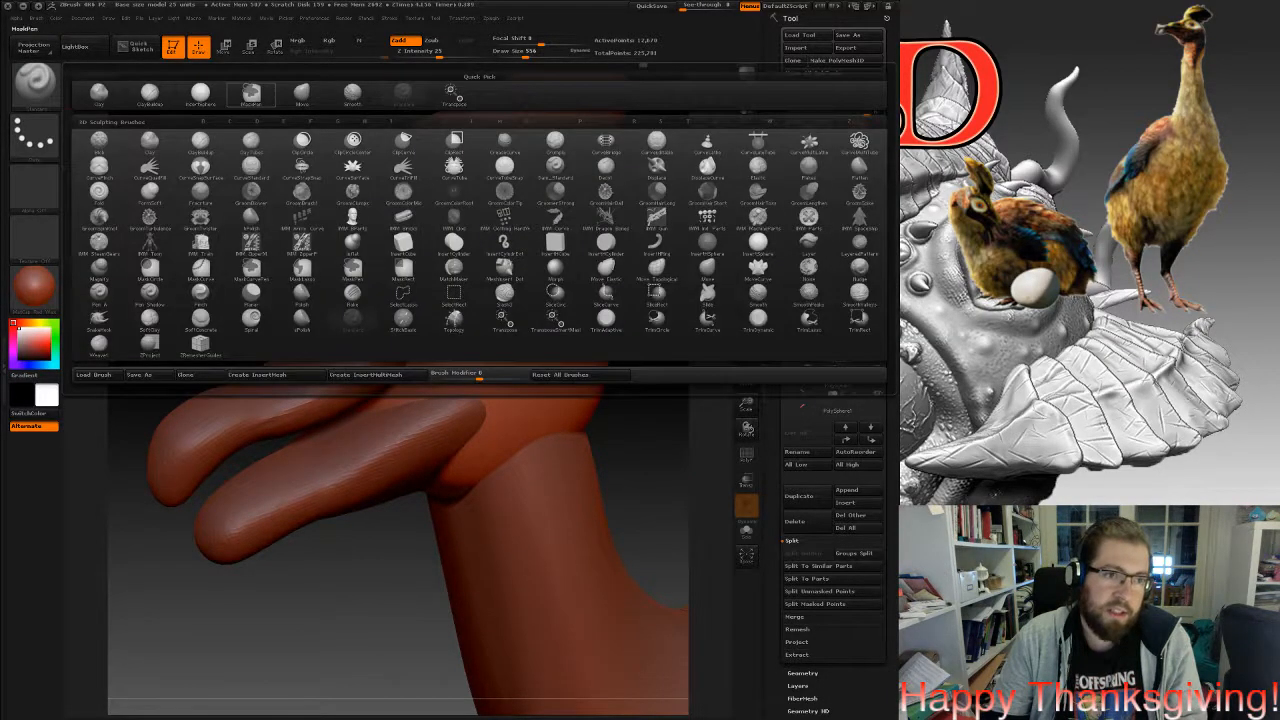
left_click(228, 125)
left_click_drag(495, 308, 488, 345)
key("ctrl+z")
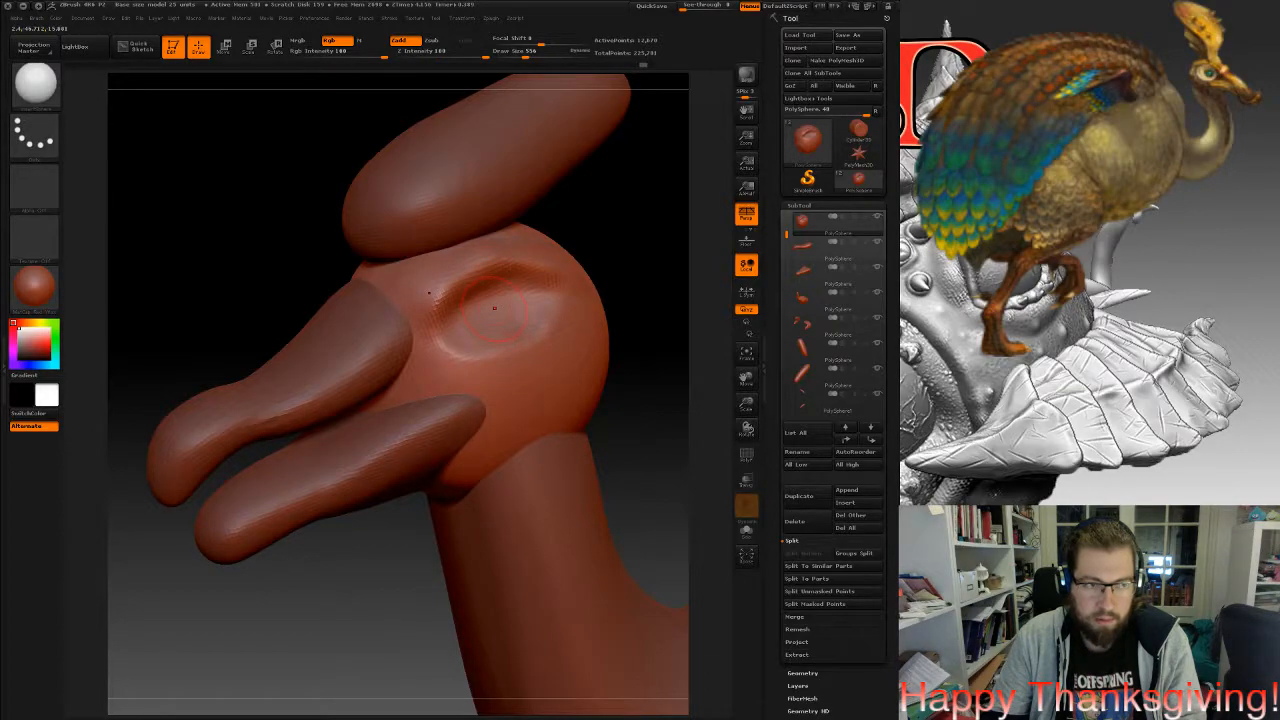
key("ctrl+shift+z")
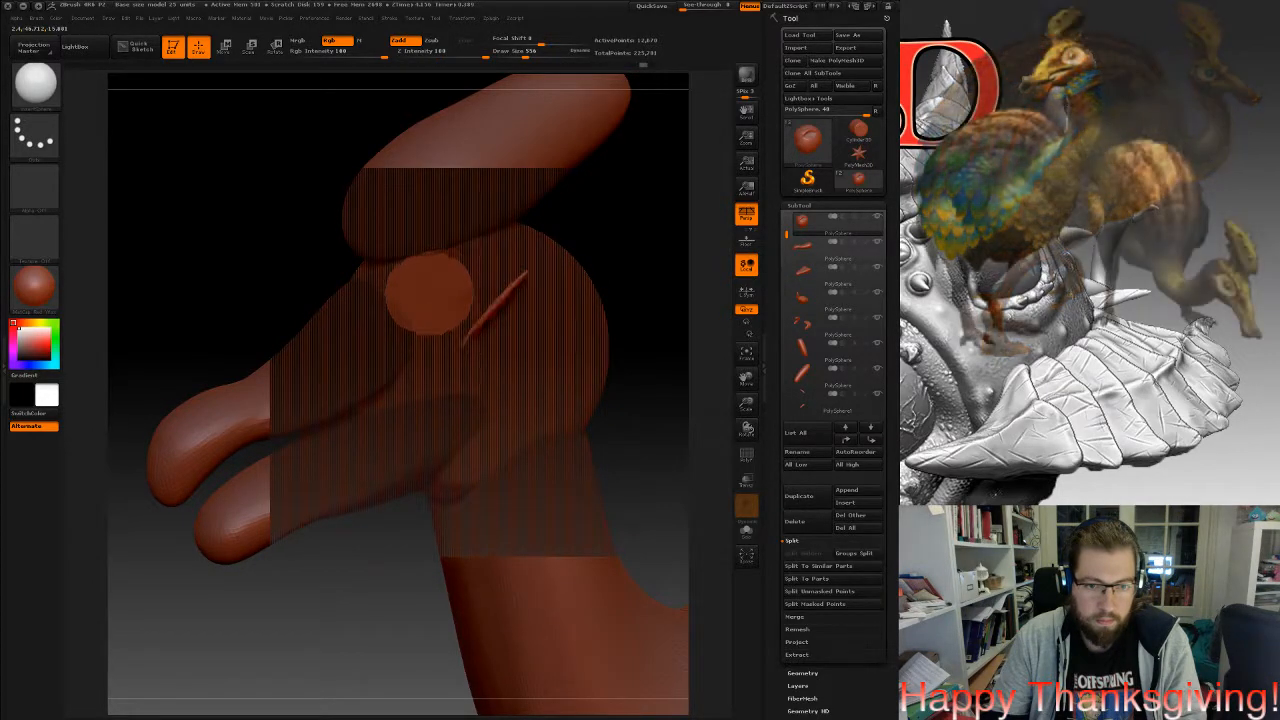
key("ctrl+z")
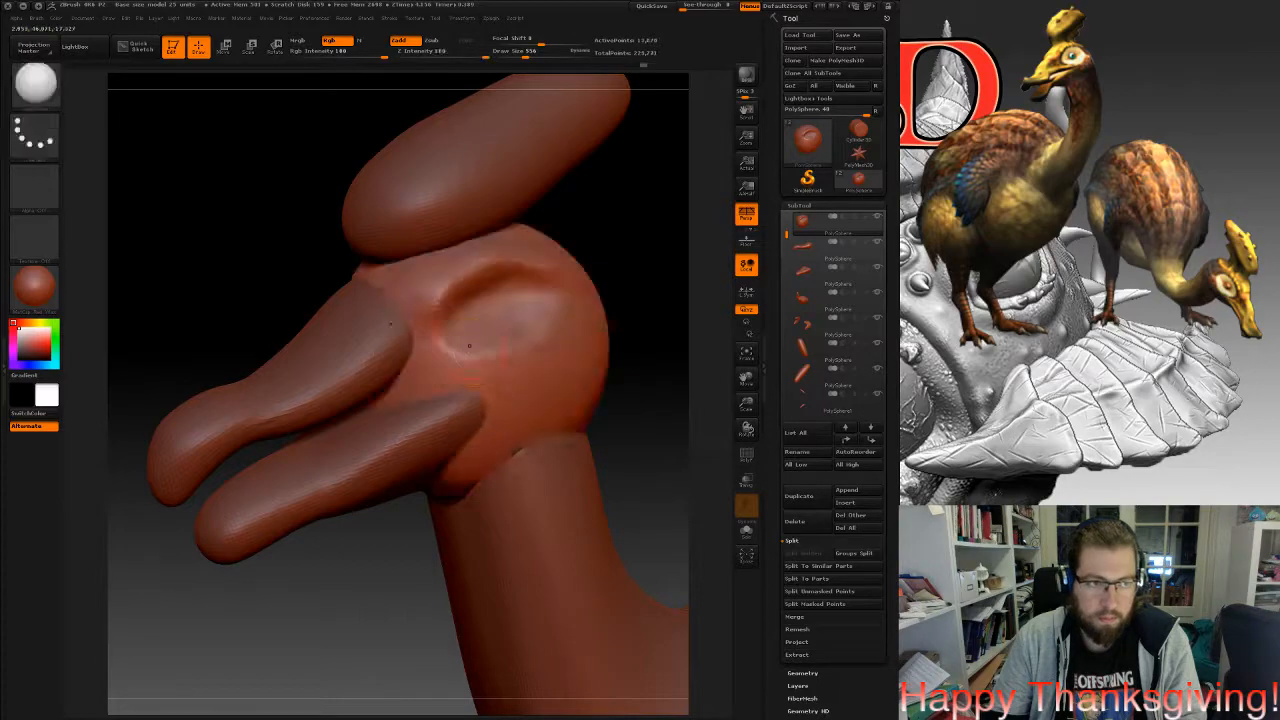
key("b")
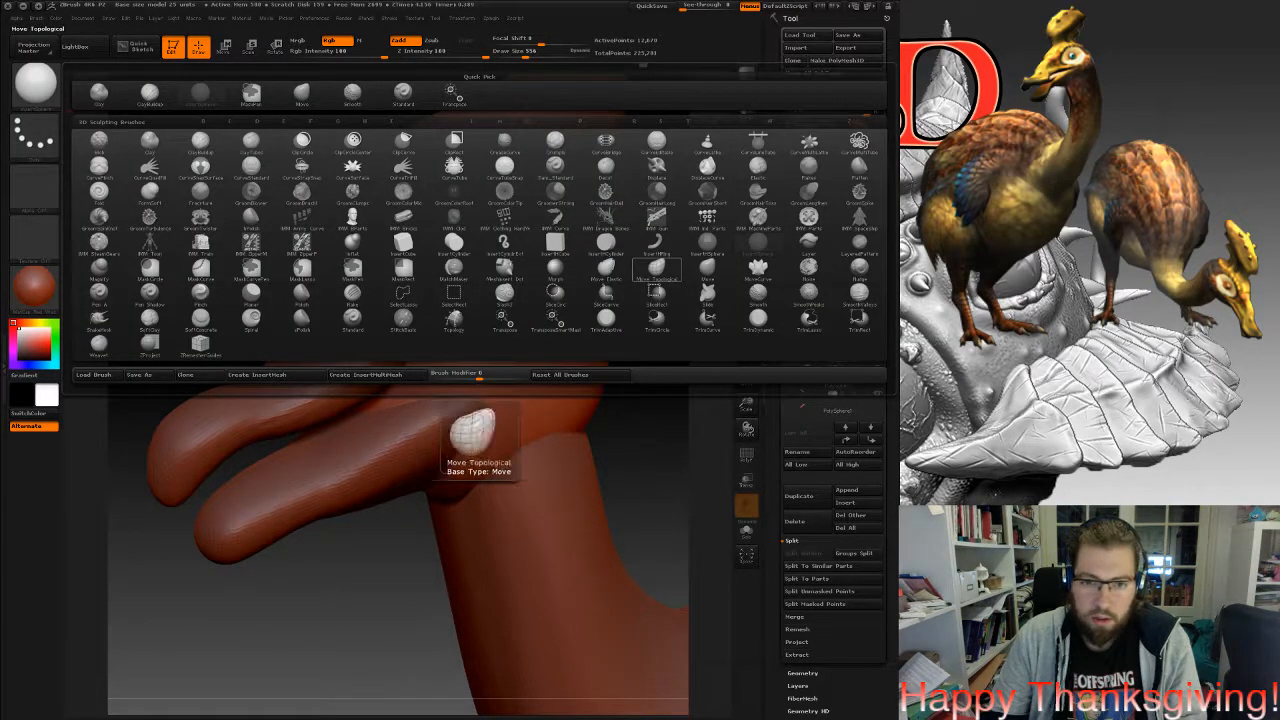
left_click(454, 242)
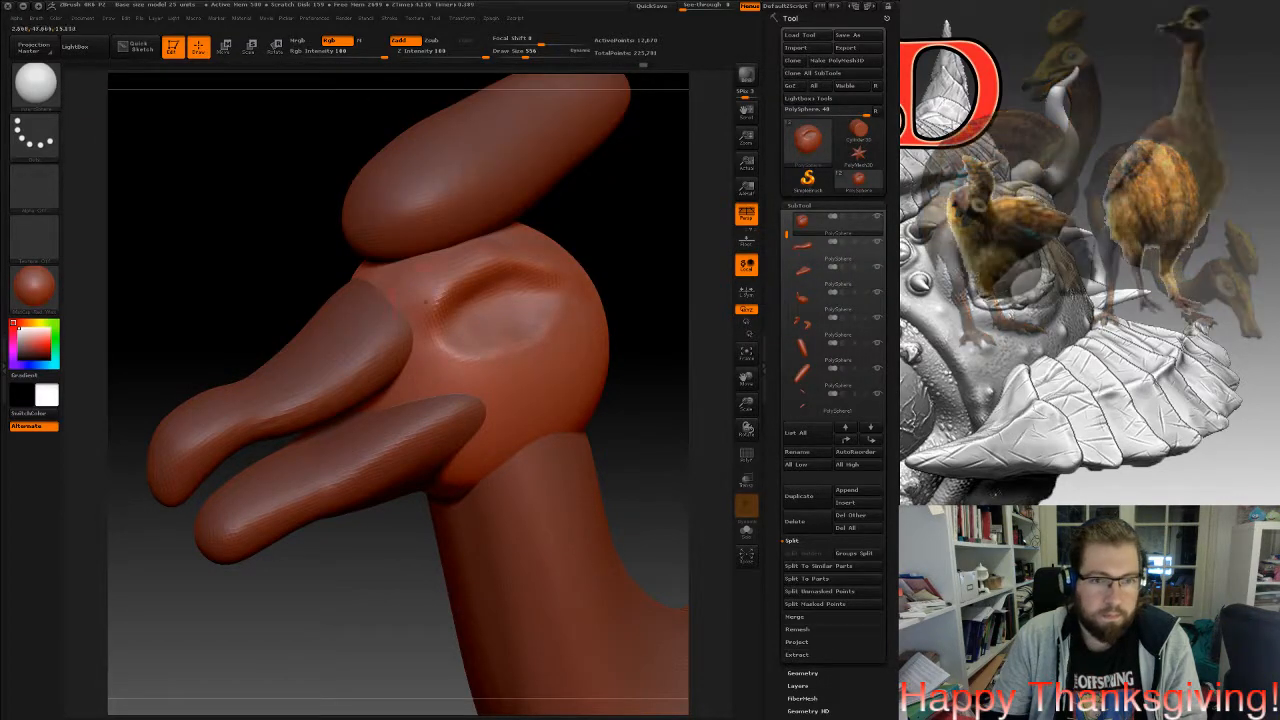
left_click_drag(503, 307, 506, 311)
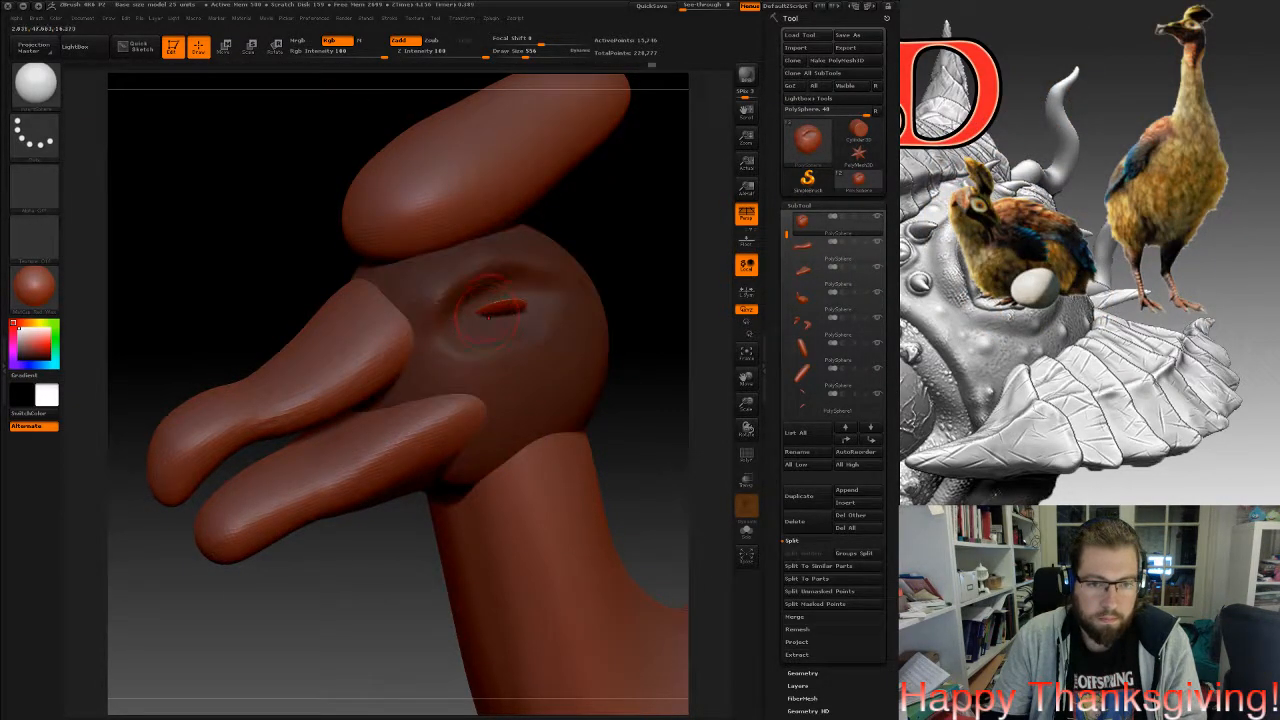
key("ctrl+z")
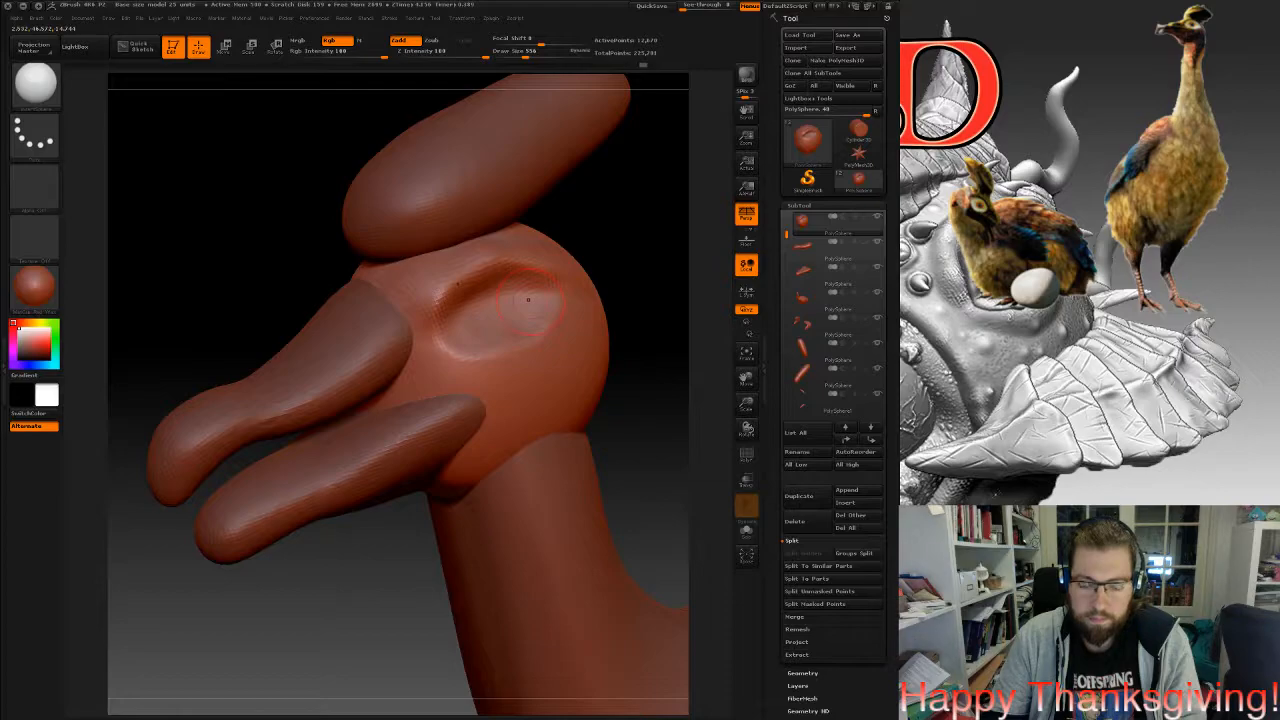
Insert a round eyeball sphere into the middle of the eye socket, just beneath the brow ridge.
key("b")
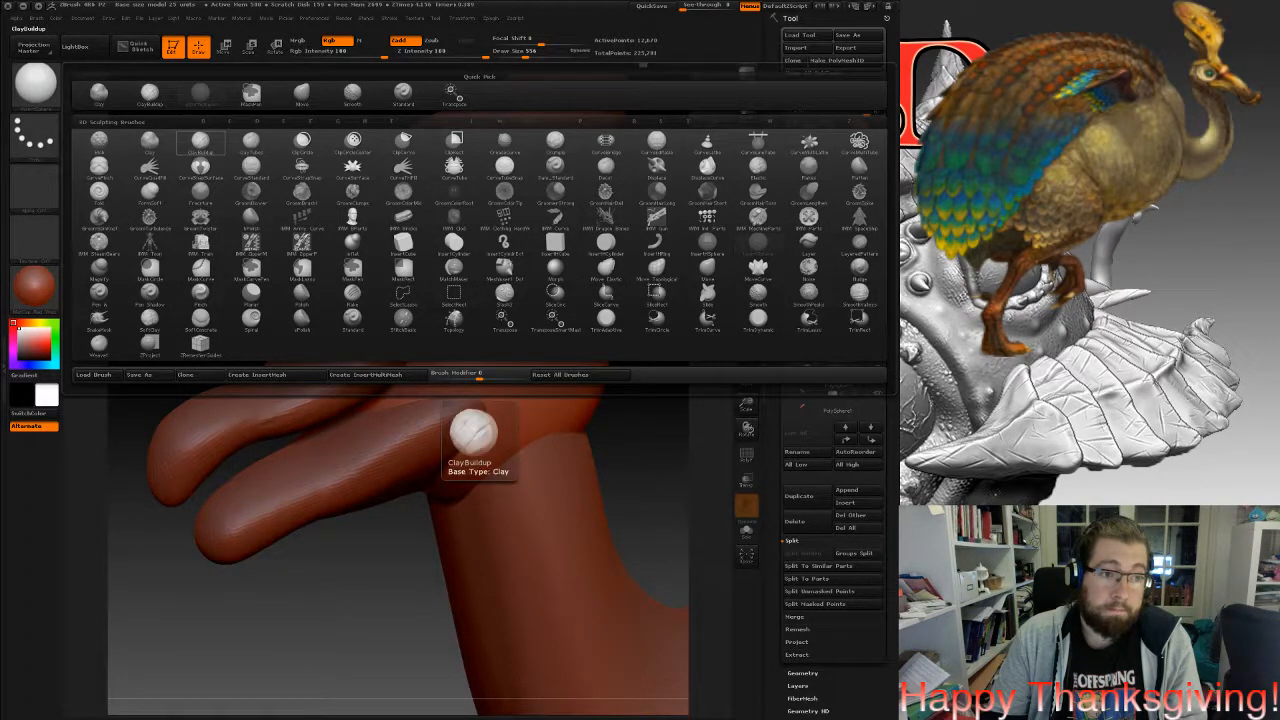
left_click(251, 143)
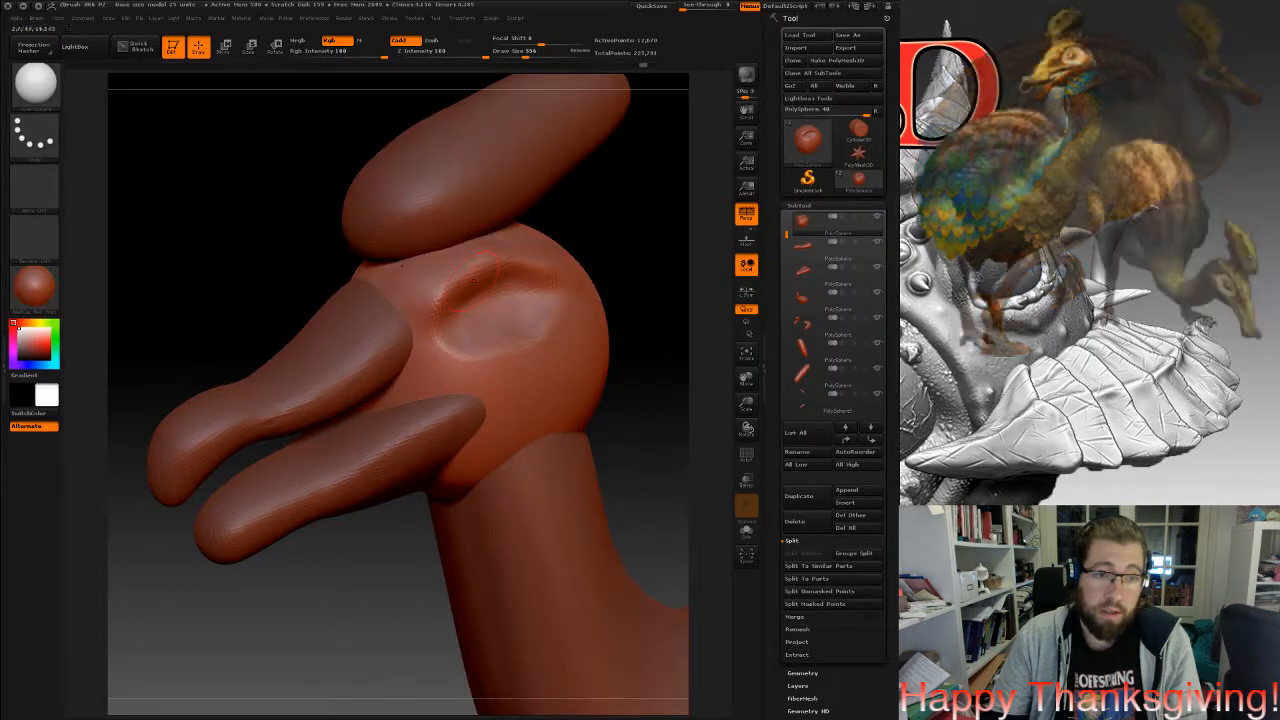
left_click_drag(497, 306, 505, 338)
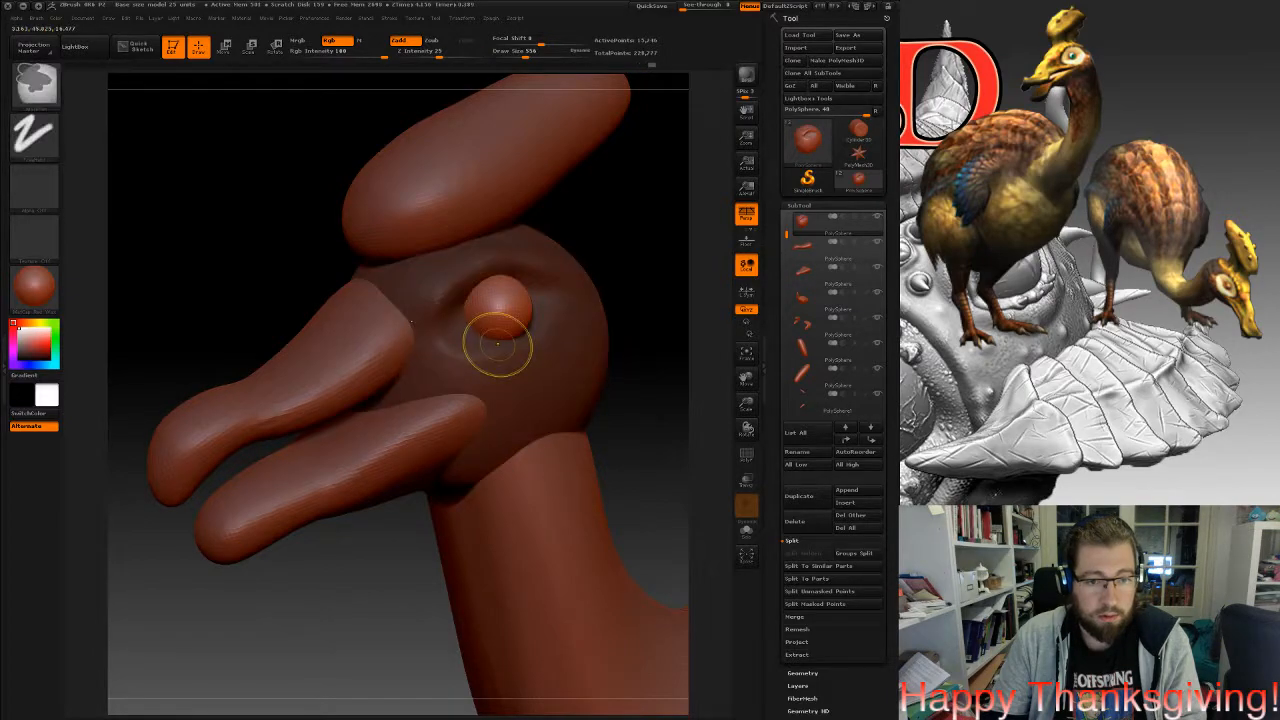
left_click_drag(640, 430, 625, 400)
left_click_drag(552, 348, 508, 352)
Split the eye spheres from the head by unmasked points and select their new subtool.
left_click(820, 591)
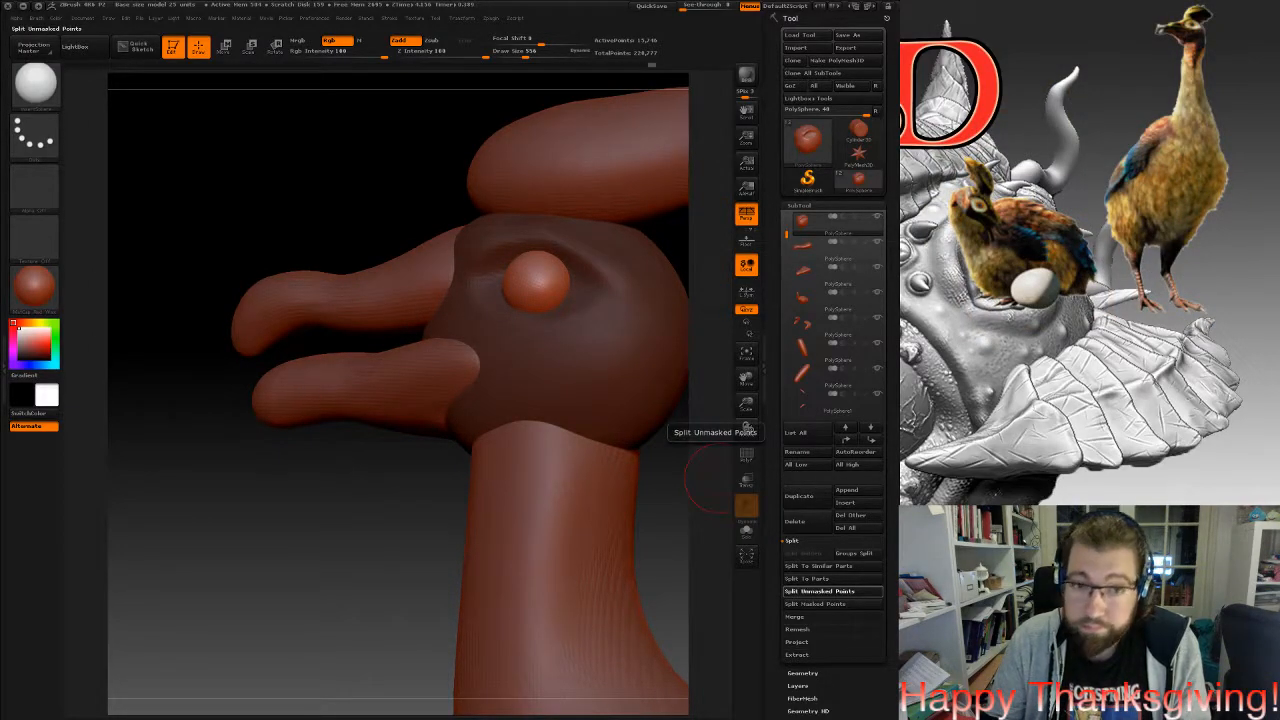
left_click(808, 248)
left_click_drag(552, 306, 640, 336)
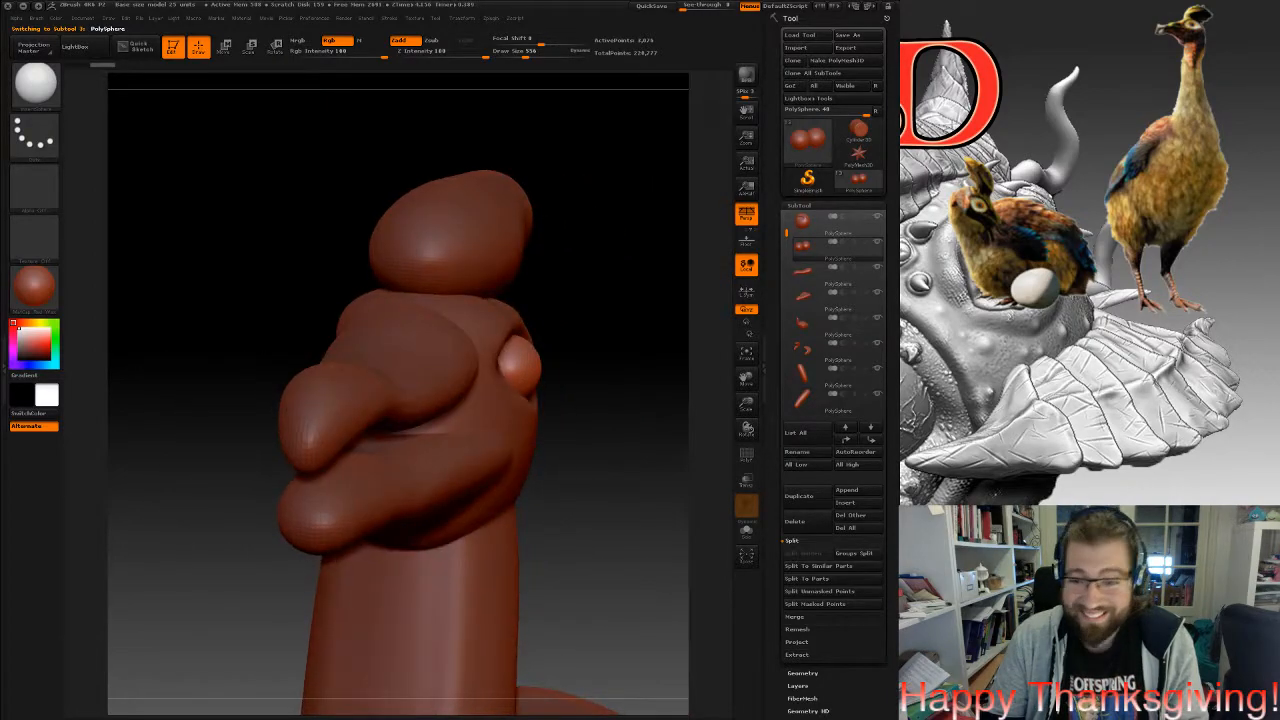
Choose the Move brush, enlarge its draw size to 2105 and make the lower beak the active subtool.
left_click_drag(585, 388, 530, 350)
left_click_drag(380, 545, 232, 124)
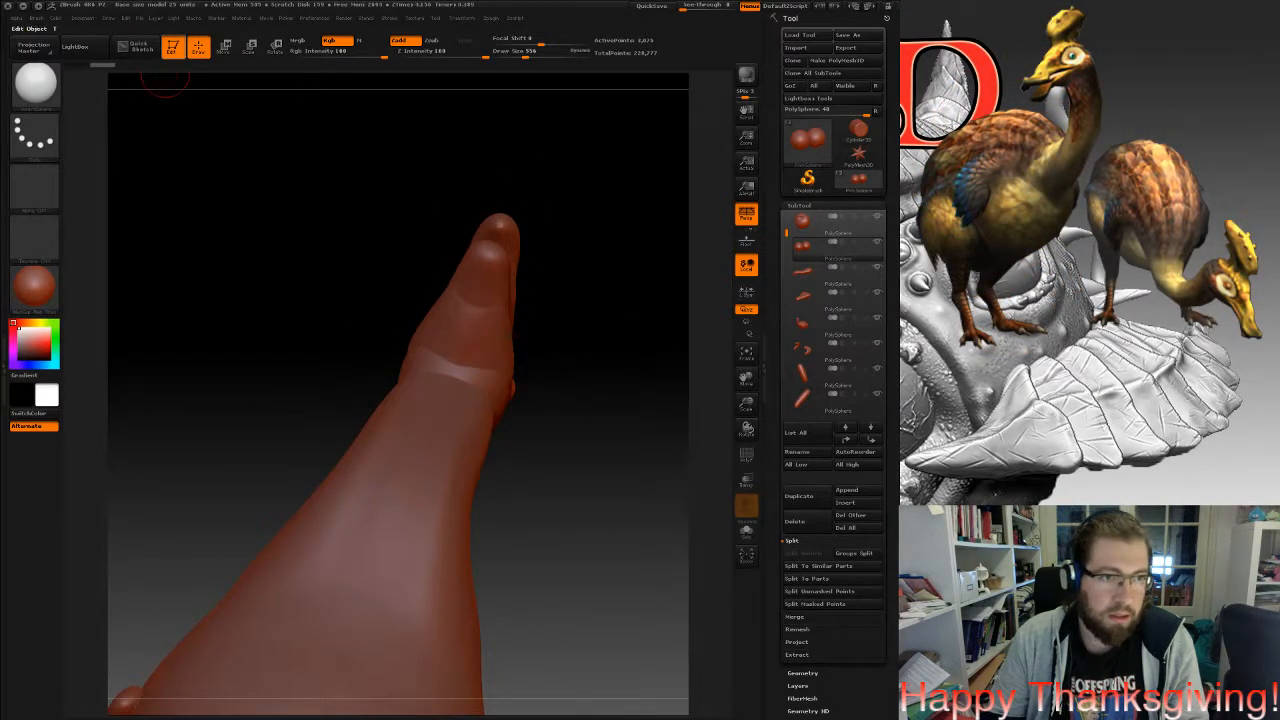
left_click(35, 84)
left_click(301, 92)
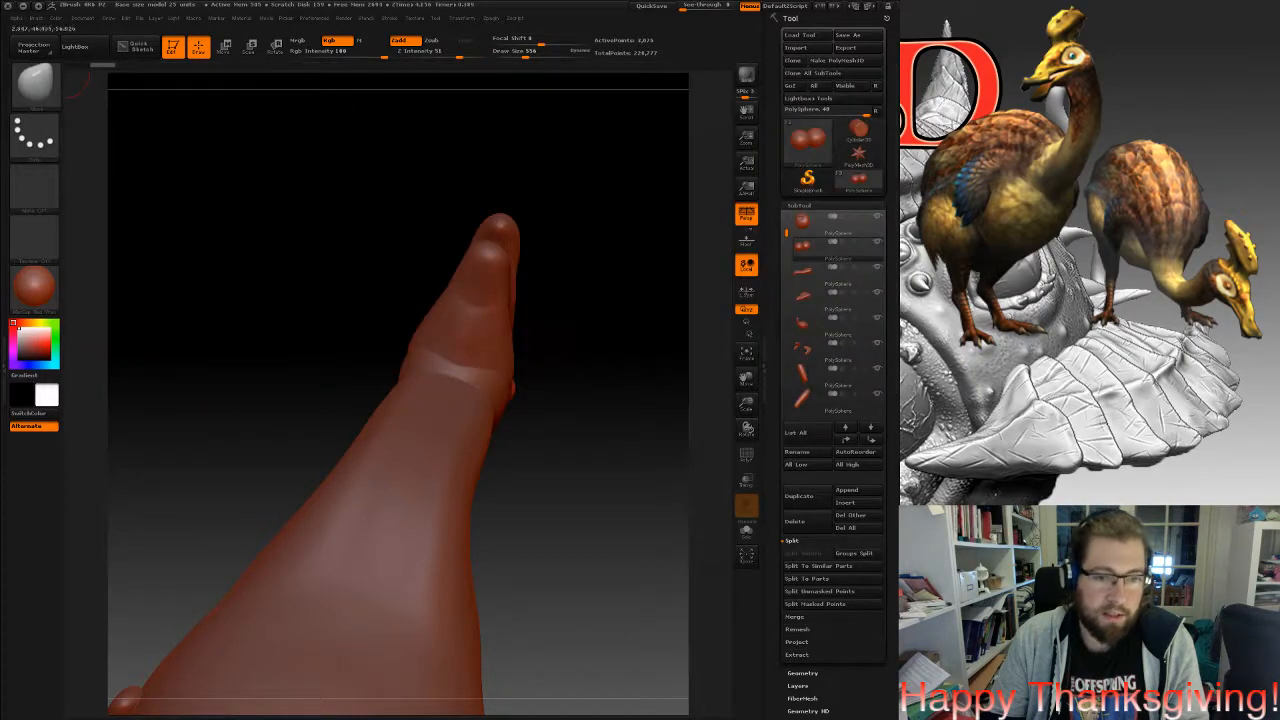
key("space")
left_click_drag(505, 361, 534, 361)
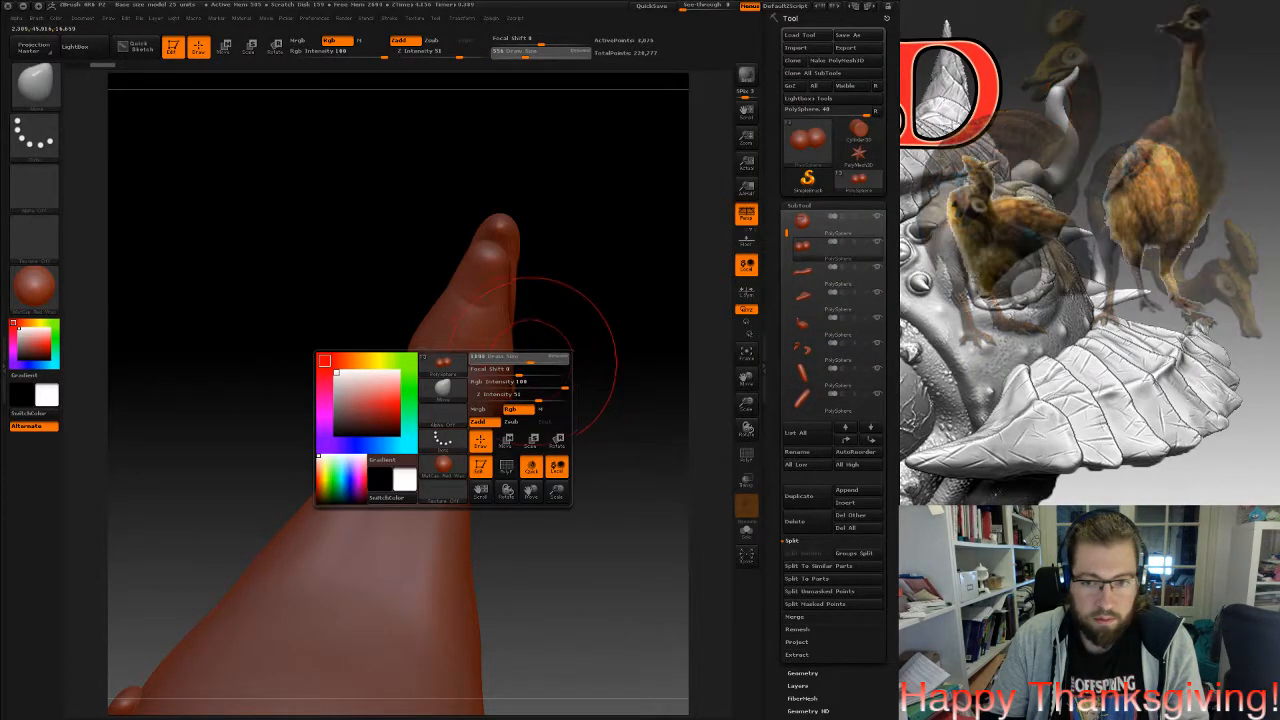
left_click(495, 300, "alt")
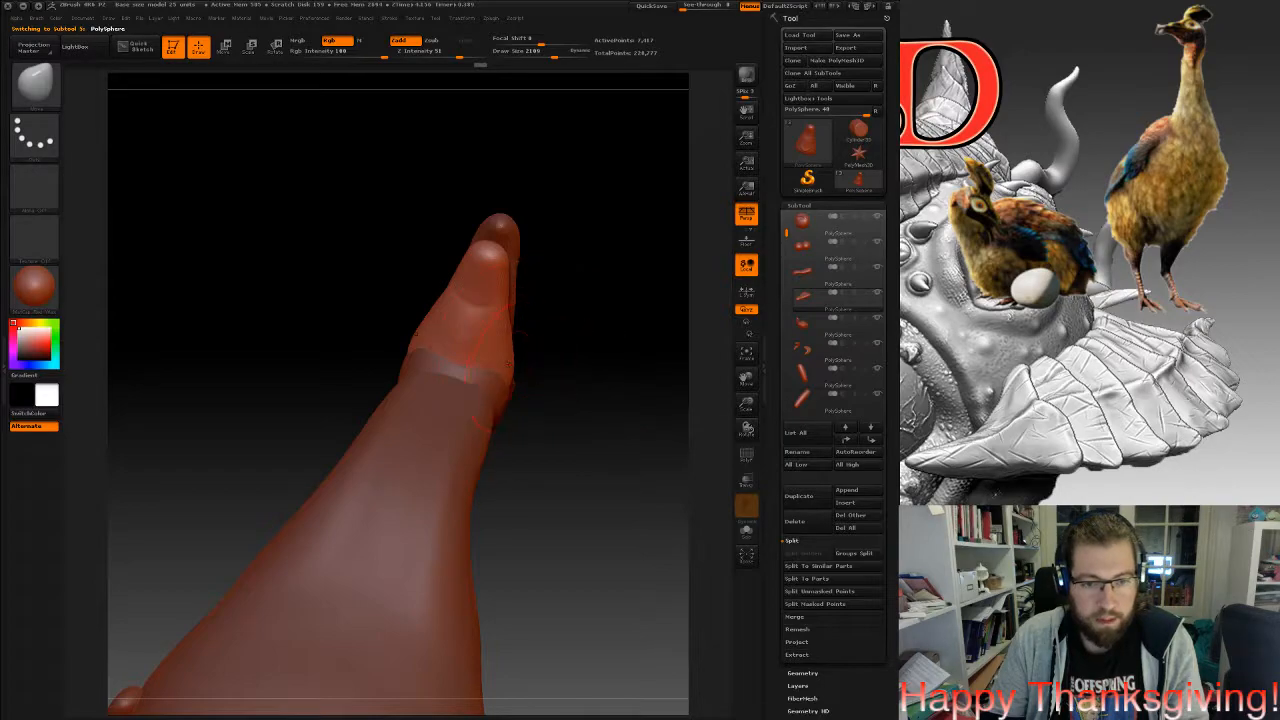
left_click_drag(536, 382, 395, 475)
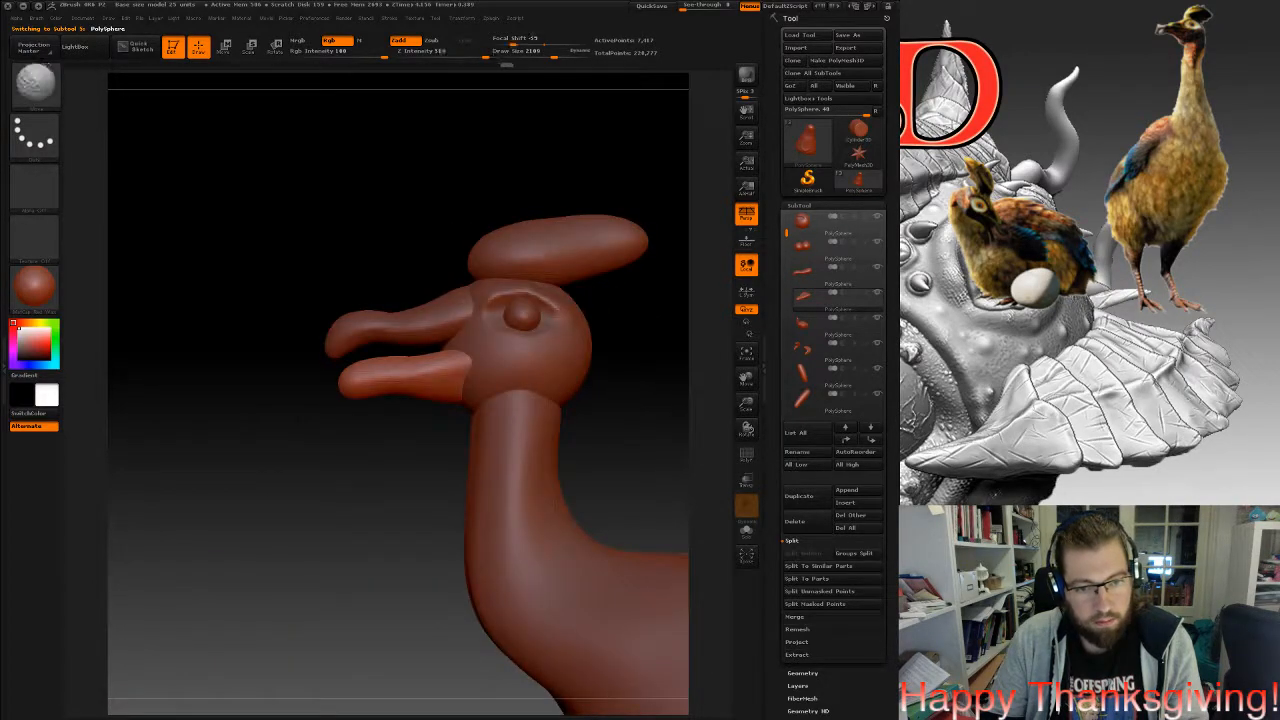
mouse_move(498, 392)
right_mouse_down("alt")
mouse_move(496, 432)
mouse_move(467, 397)
right_mouse_up("alt")
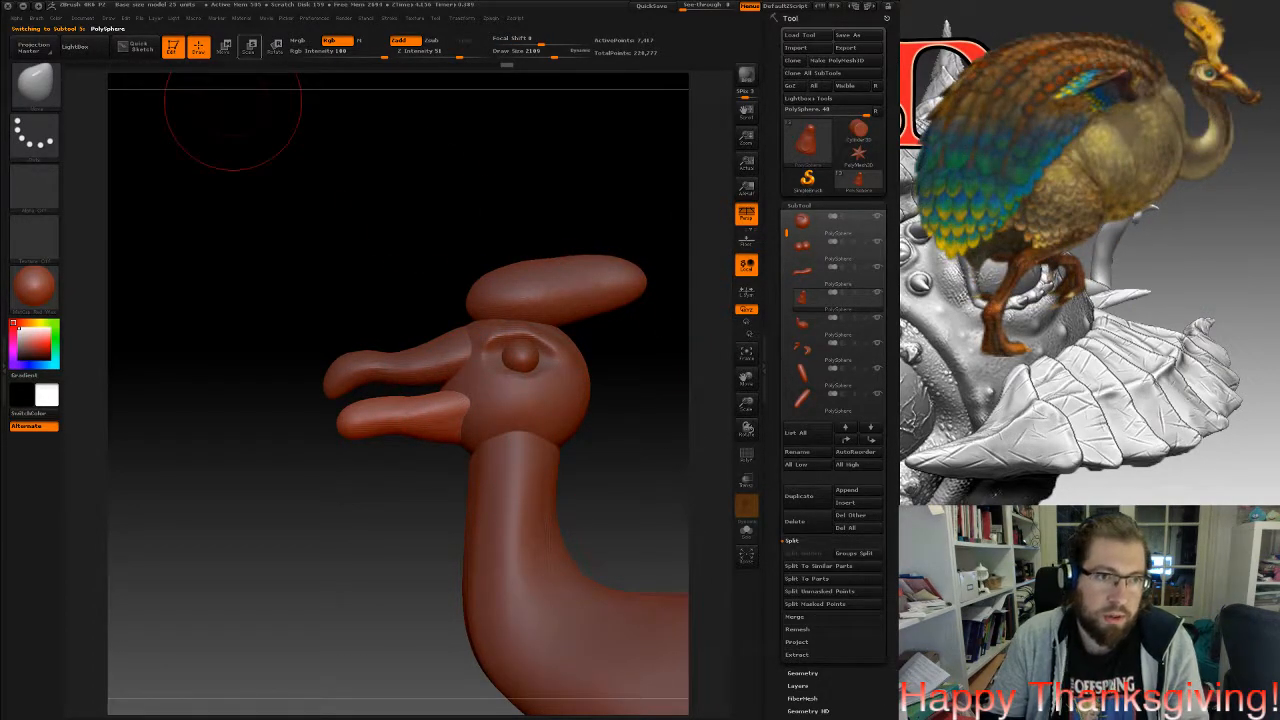
Reposition the lower beak against the head and rotate it downward from its base so the mouth gapes open.
left_click(225, 47)
left_click_drag(439, 384, 443, 370)
mouse_move(425, 480)
left_mouse_down()
mouse_move(470, 498)
mouse_move(452, 486)
left_mouse_up()
left_click(275, 47)
left_click_drag(457, 397, 349, 391)
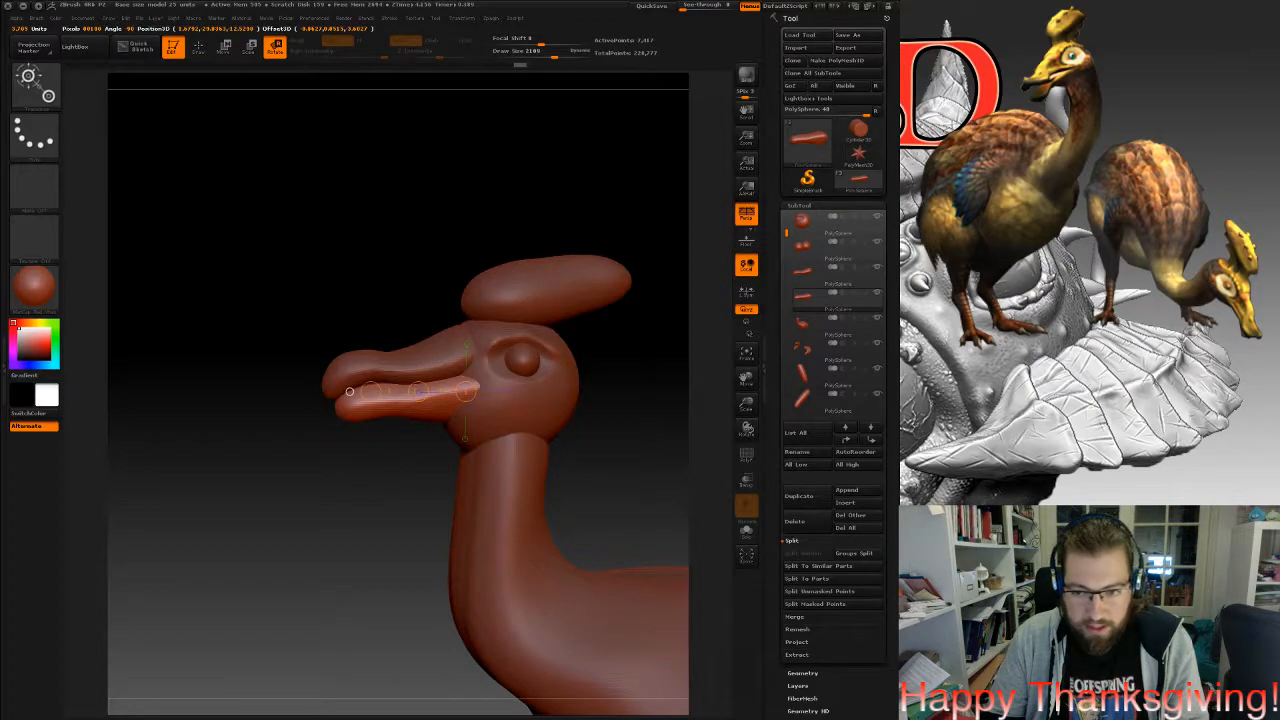
left_click_drag(349, 391, 354, 438)
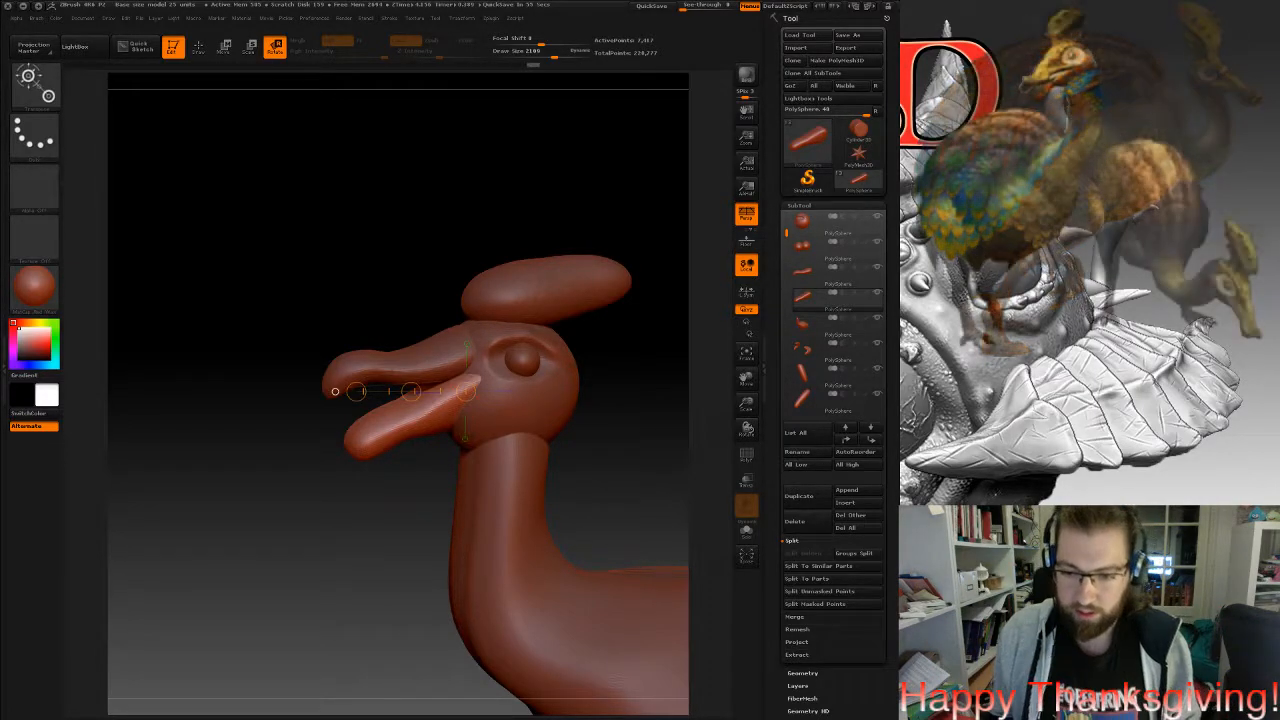
right_click_drag(362, 392, 364, 360)
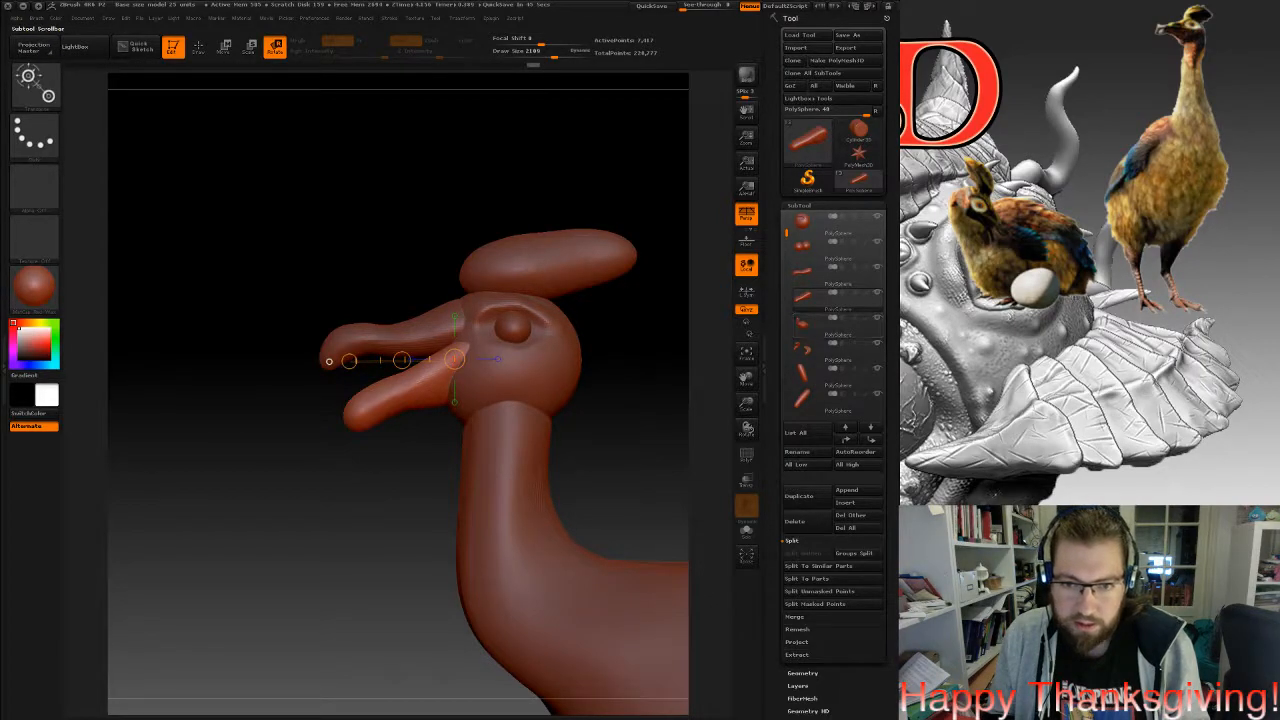
Select the body subtool and slim the neck symmetrically with the Move brush at draw size 2741.
left_click(838, 326)
left_click_drag(260, 520, 448, 436, "alt")
key("q")
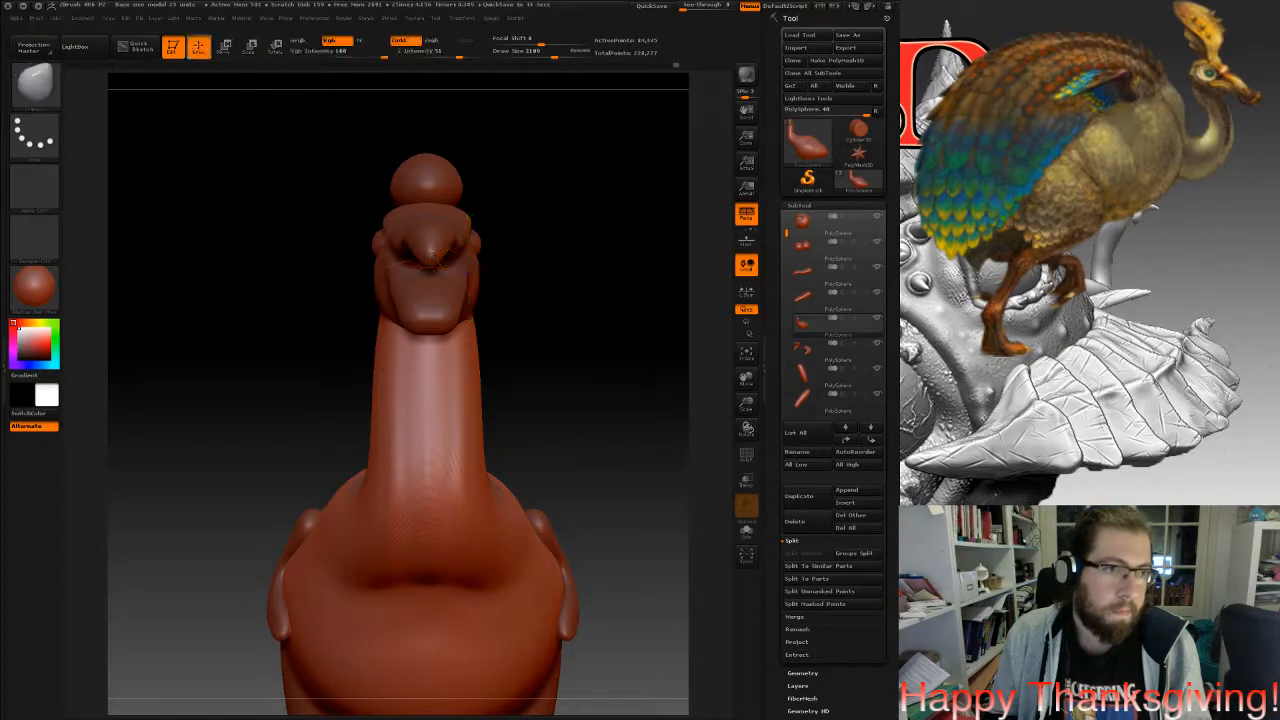
key("space")
mouse_move(428, 396)
left_mouse_down()
mouse_move(436, 370)
mouse_move(459, 398)
mouse_move(459, 499)
left_mouse_up()
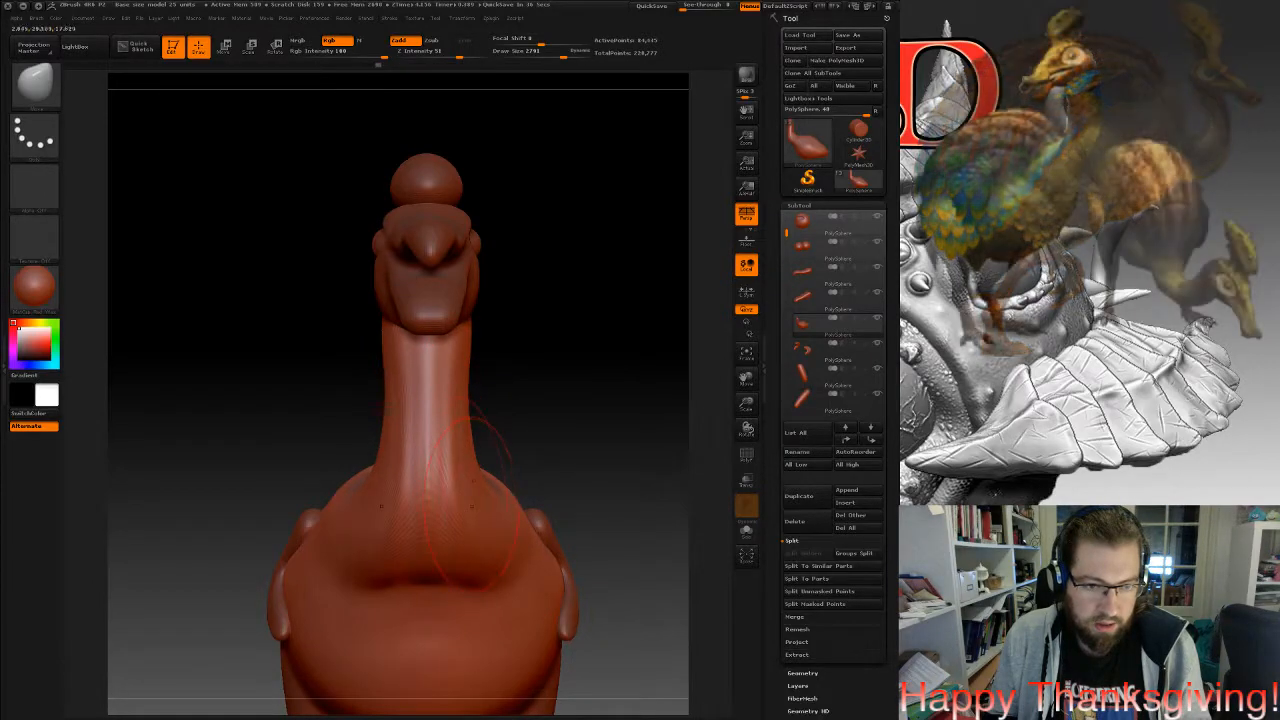
Reshape the neck's curve where it meets the back and chest, then smooth the neck base.
left_click_drag(600, 498, 380, 496)
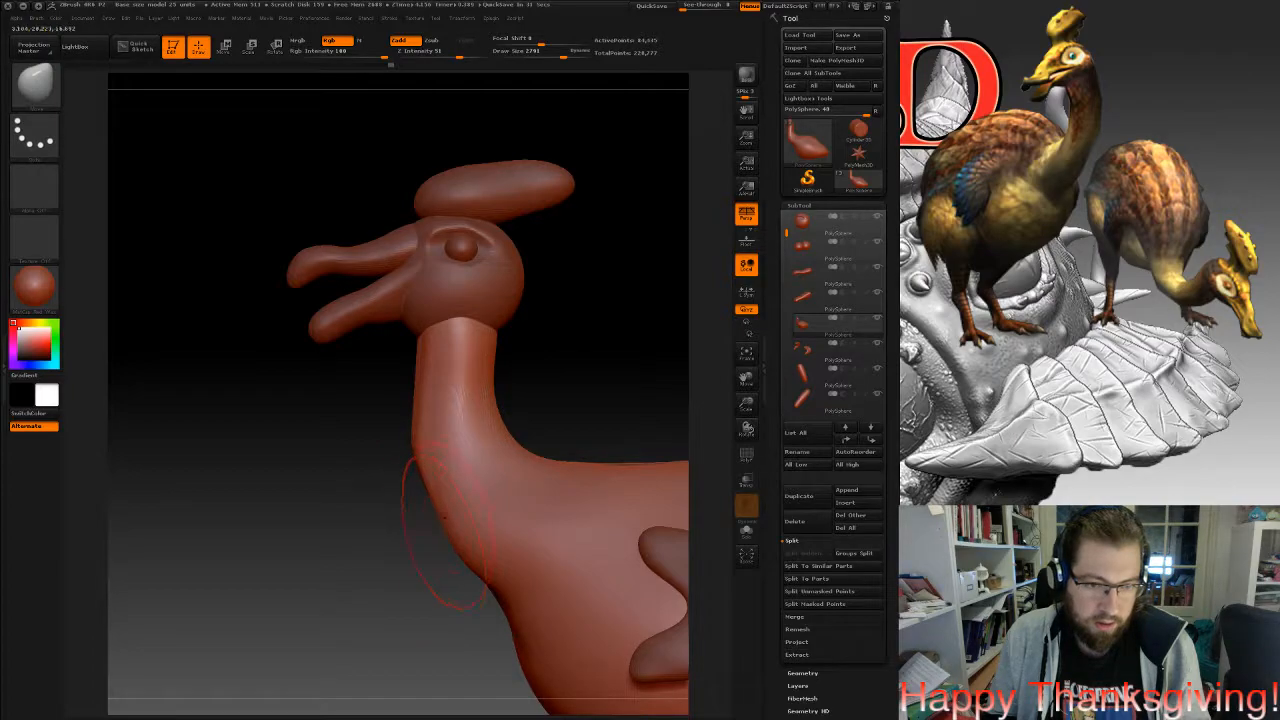
left_click_drag(512, 443, 495, 456)
left_click_drag(450, 493, 430, 510)
mouse_move(541, 433)
left_mouse_down()
mouse_move(498, 465)
mouse_move(600, 425)
mouse_move(685, 432)
left_mouse_up()
left_click_drag(507, 524, 492, 543)
key("shift")
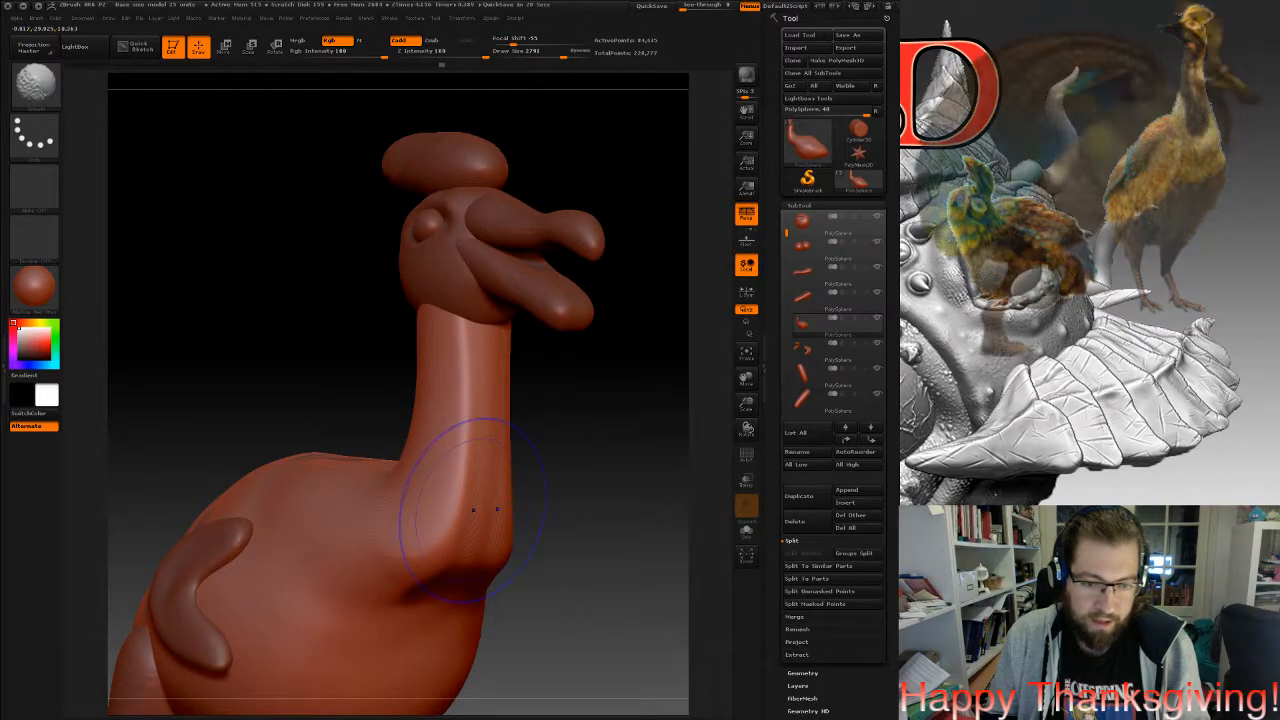
Push the front of the neck base forward and fill out the bend where the neck's rear meets the back.
left_click_drag(585, 545, 414, 548)
left_click_drag(430, 490, 349, 433, "alt")
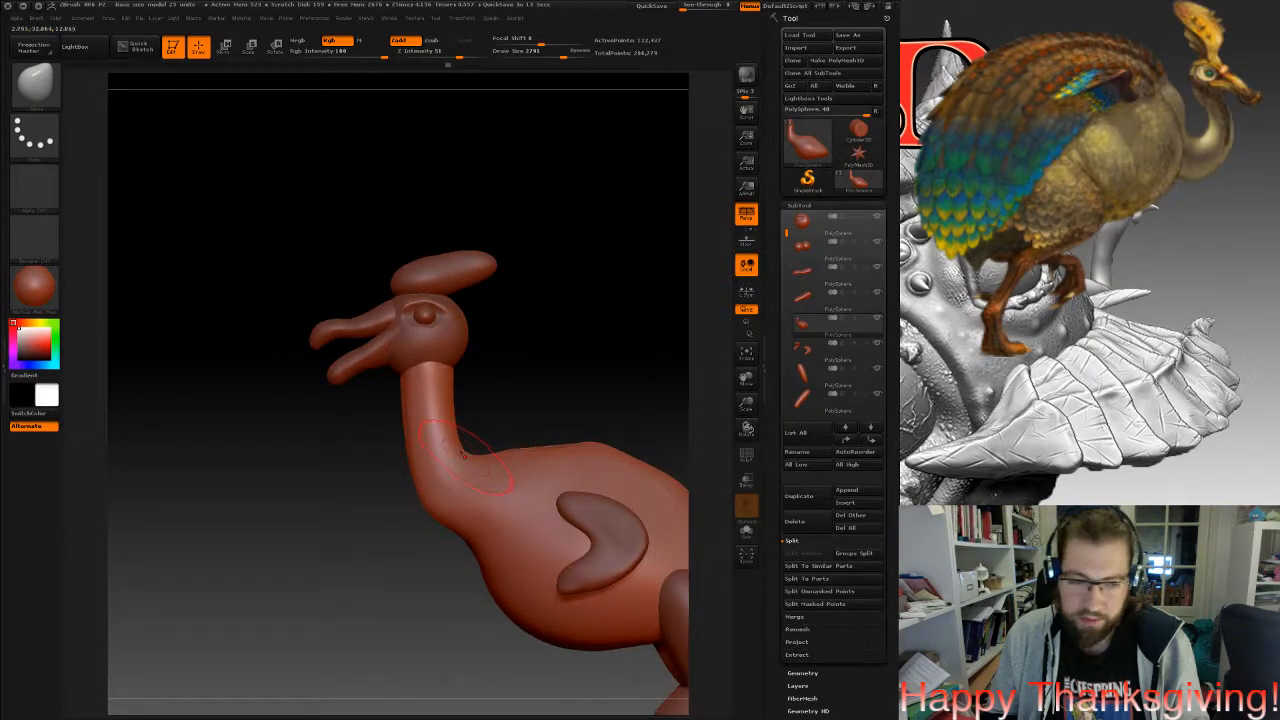
left_click_drag(431, 478, 402, 469)
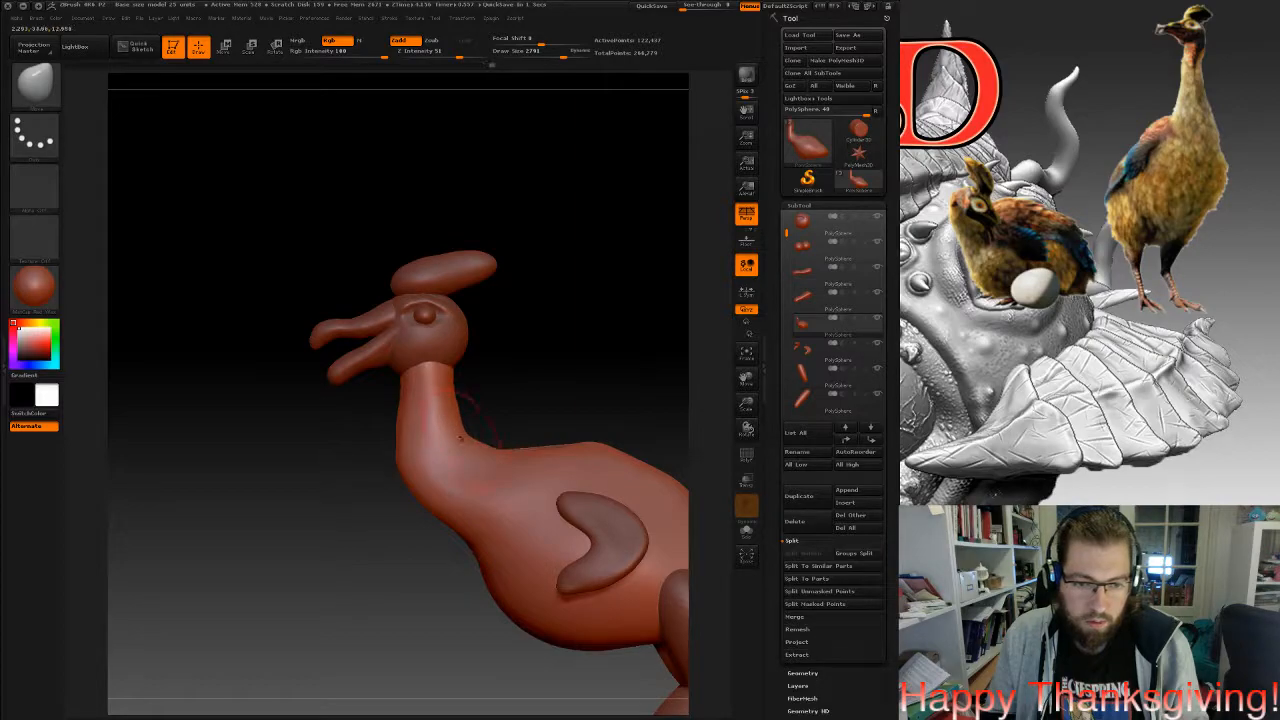
left_click_drag(468, 422, 485, 408)
right_click_drag(455, 446, 346, 396)
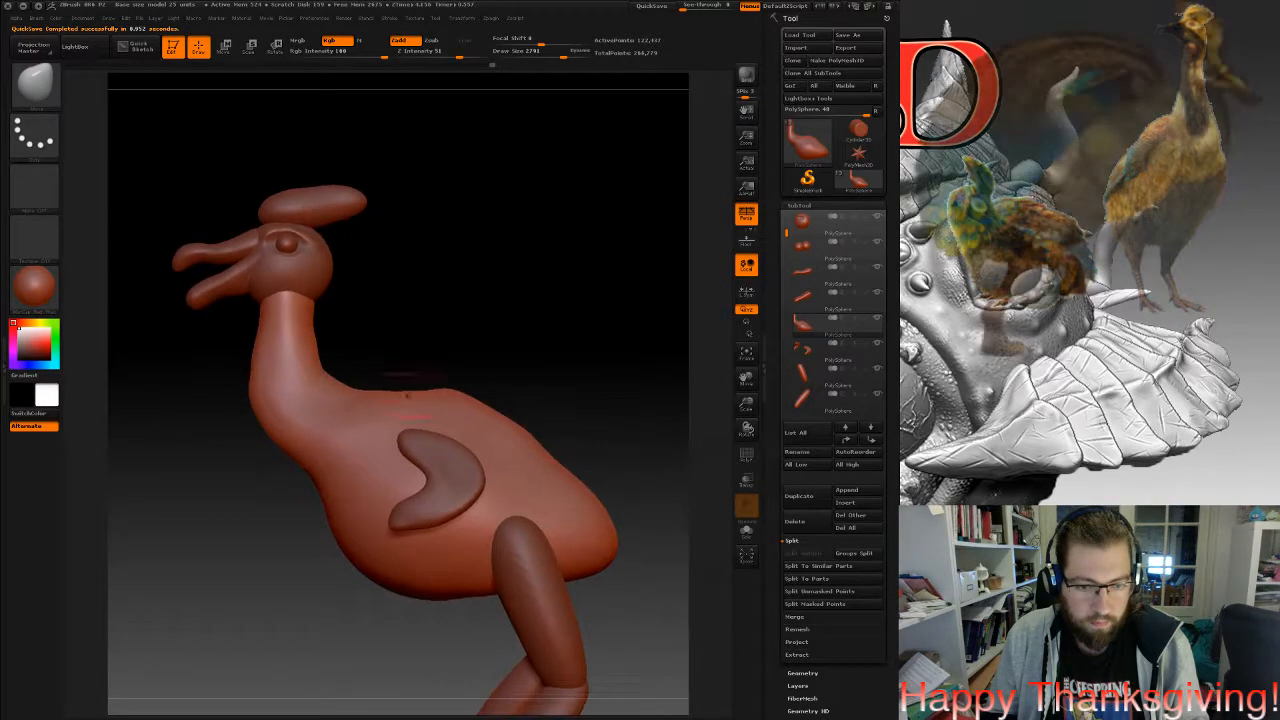
right_click_drag(428, 382, 428, 310, "ctrl")
mouse_move(470, 465)
right_mouse_down()
mouse_move(498, 472)
mouse_move(490, 517)
mouse_move(530, 515)
mouse_move(492, 514)
mouse_move(497, 466)
mouse_move(497, 558)
right_mouse_up()
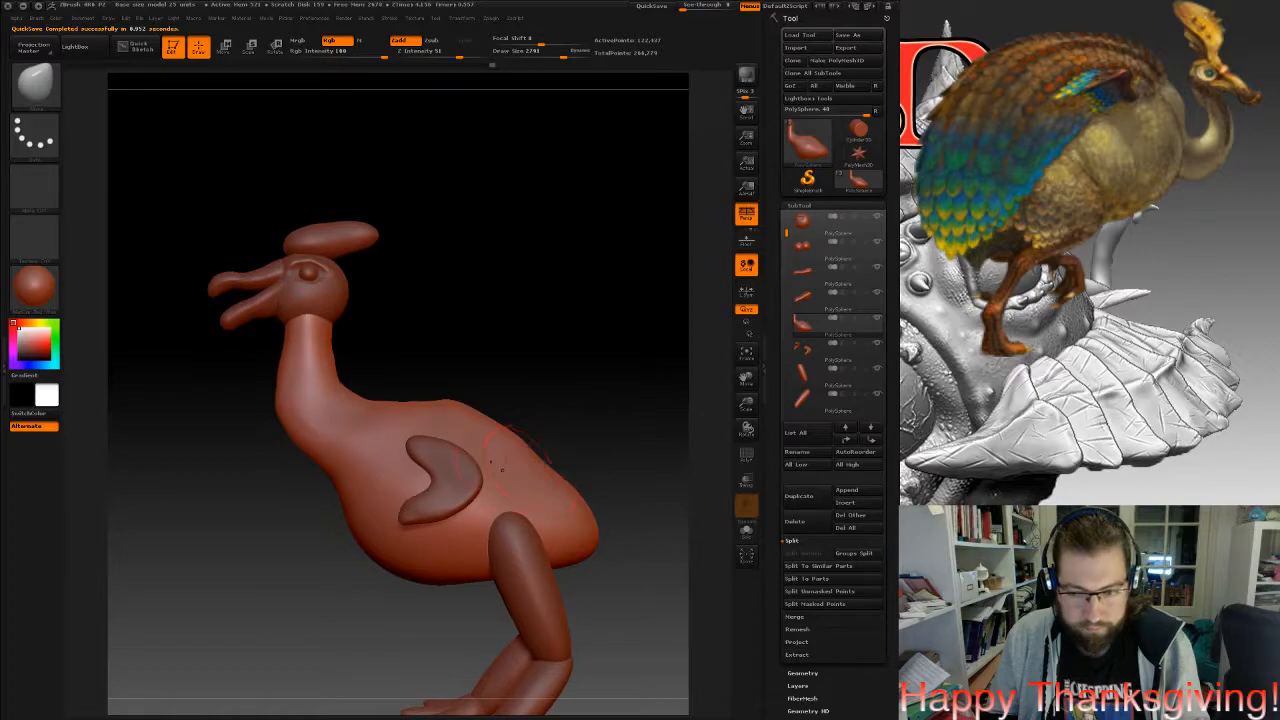
right_click_drag(495, 511, 493, 458, "alt")
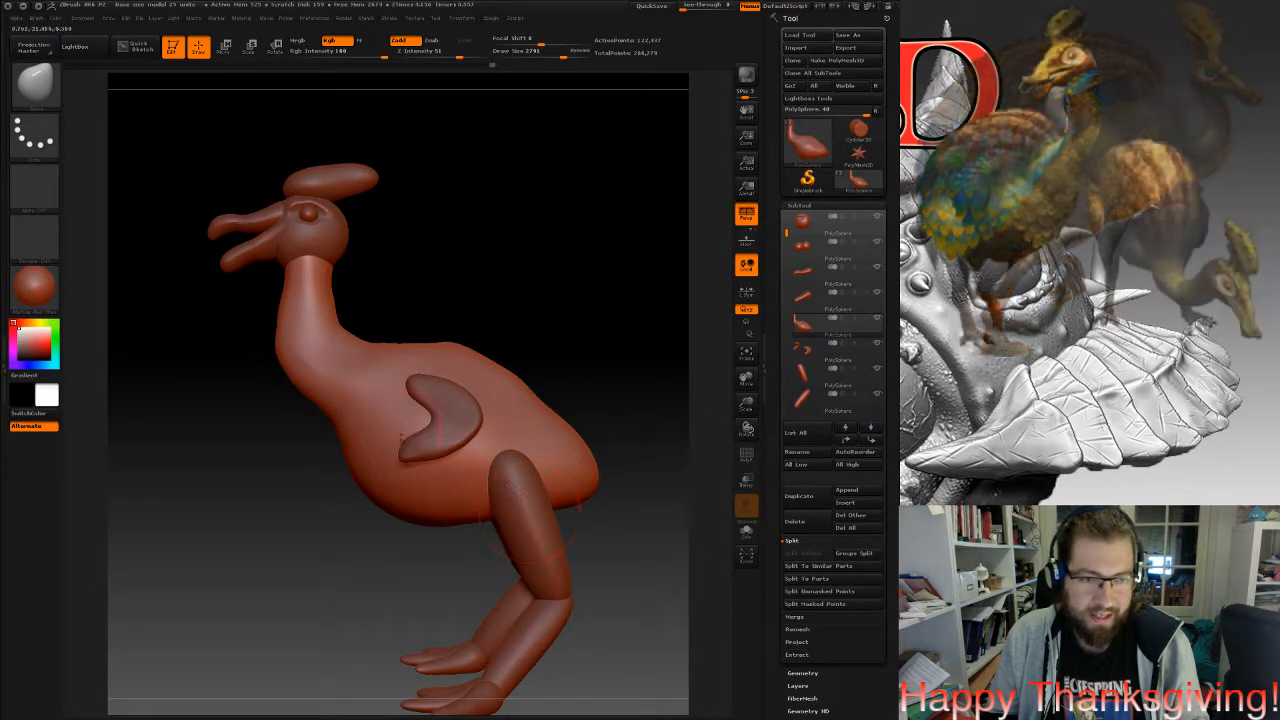
Enlarge the Move brush to draw size 4123 and shape the width of the back as seen from above and behind.
right_click_drag(450, 345, 388, 425)
key("space")
left_click_drag(467, 453, 481, 454)
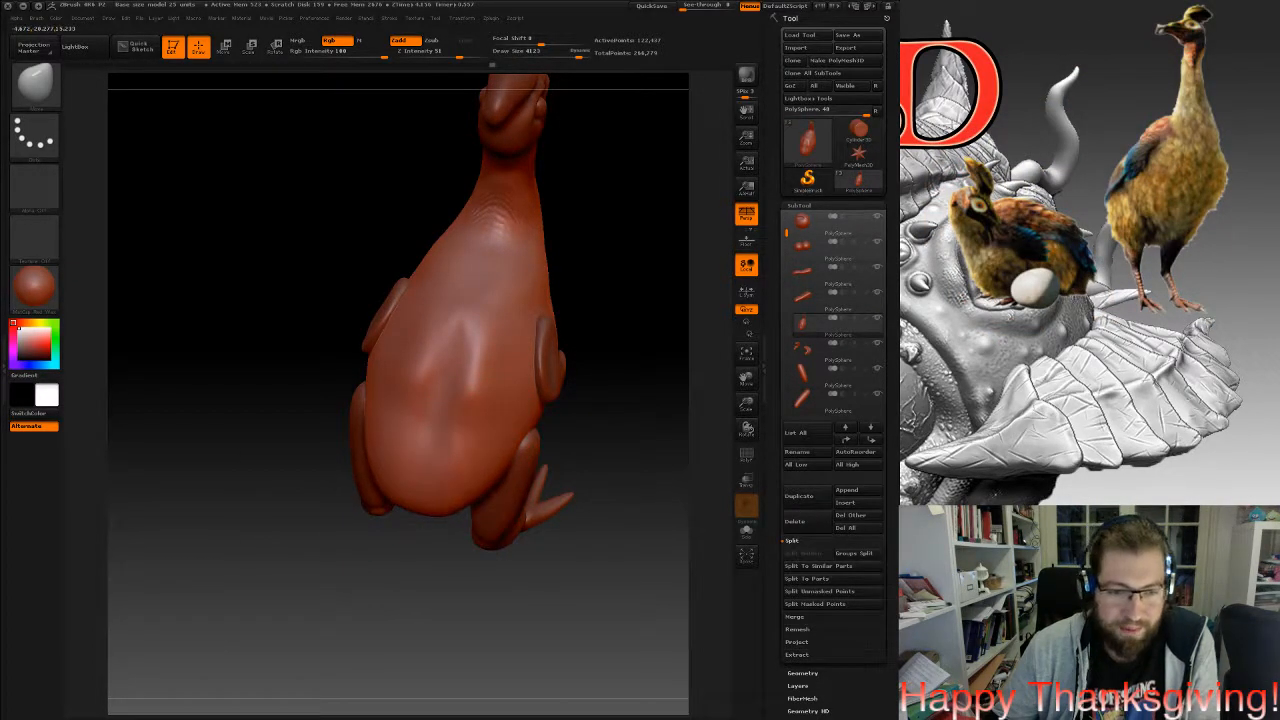
right_click_drag(428, 520, 460, 445)
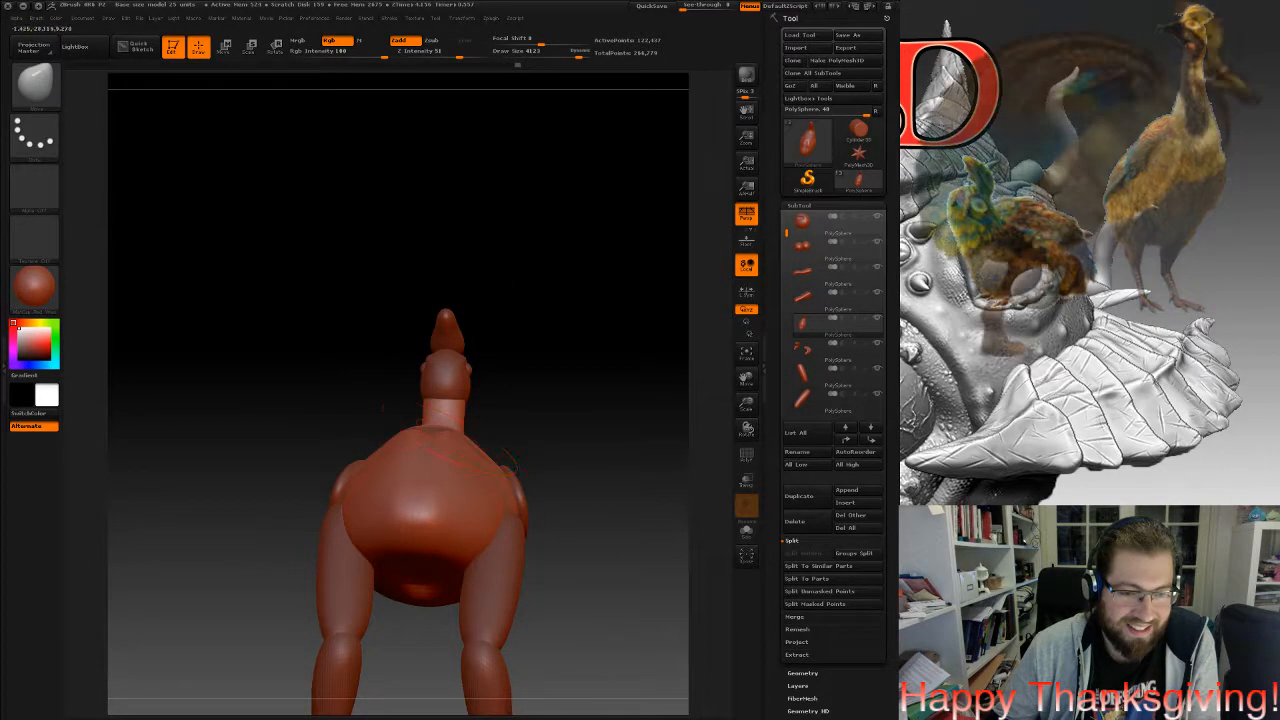
right_click_drag(447, 421, 428, 505)
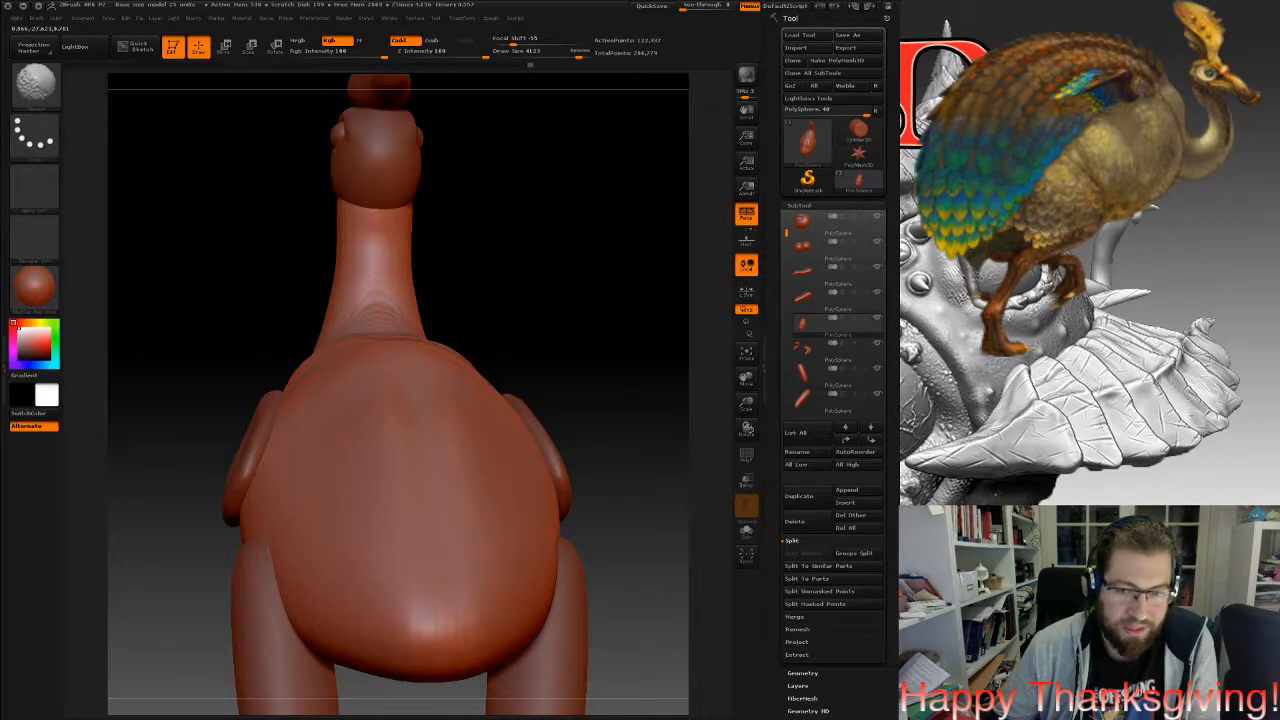
Remesh the body and smooth the bump along the upper back between neck and rump.
left_click_drag(530, 263, 557, 302, "ctrl")
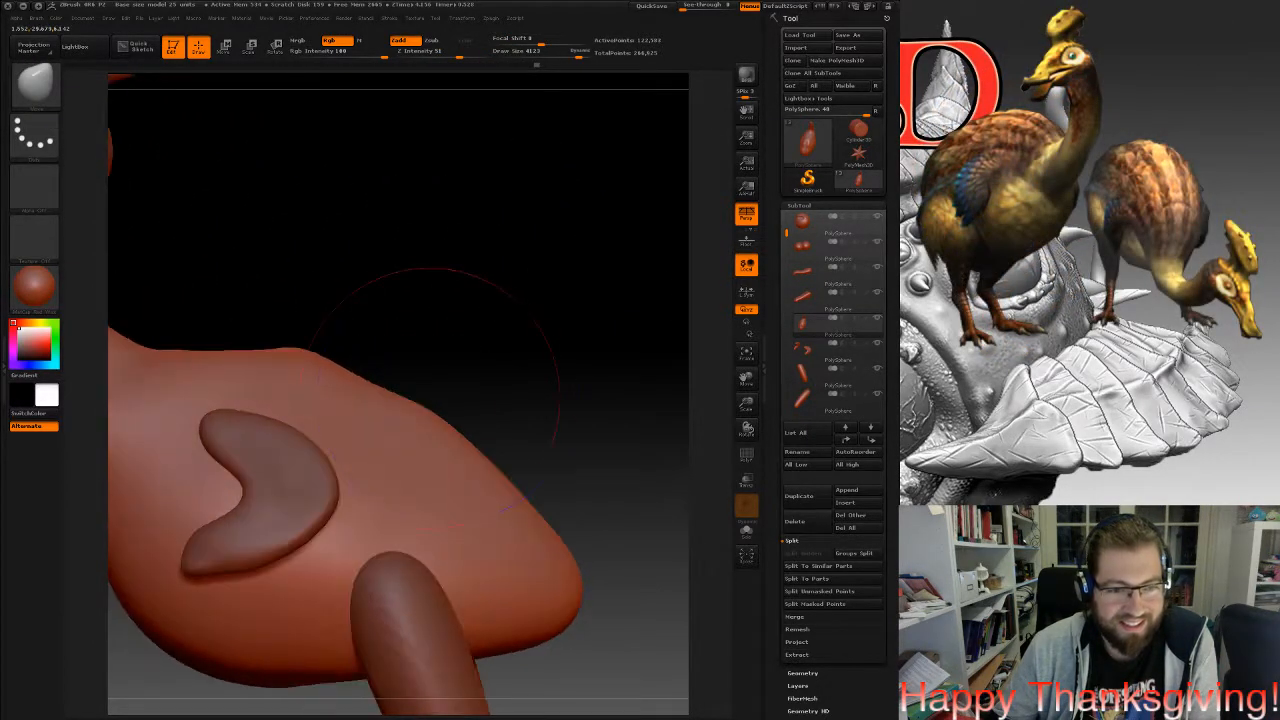
right_click_drag(400, 286, 400, 378)
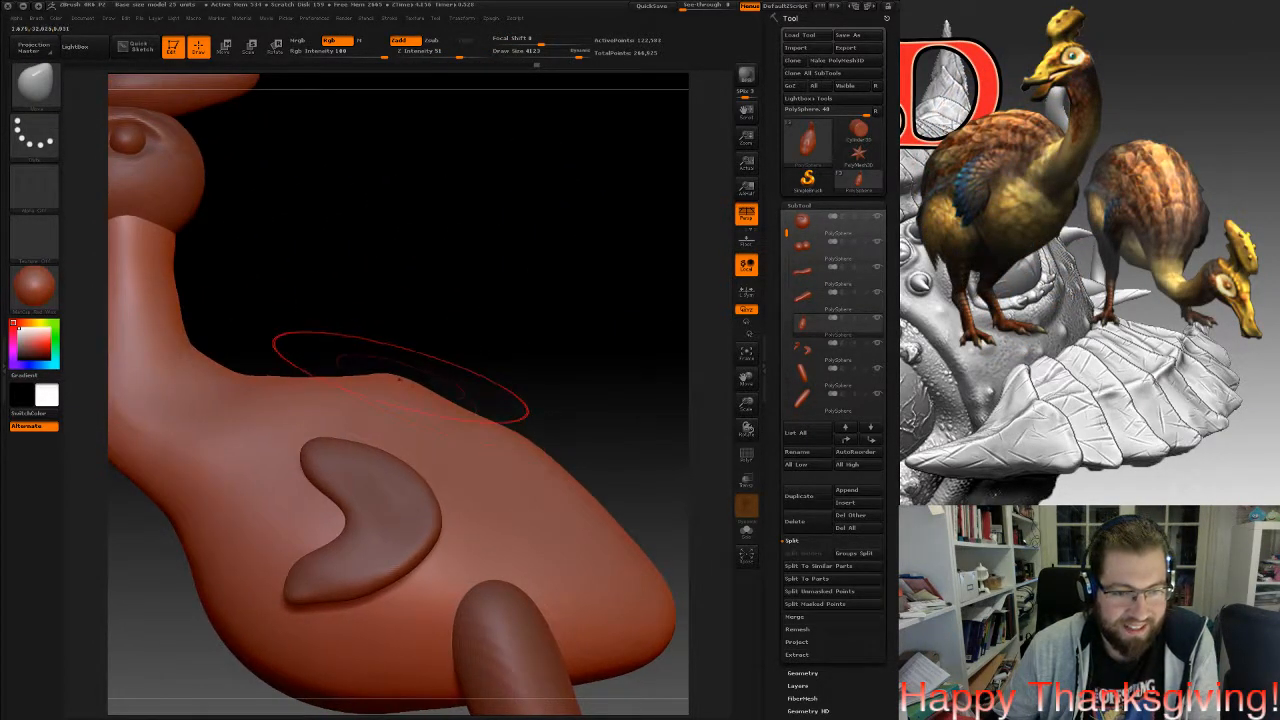
left_click_drag(400, 388, 408, 396, "shift")
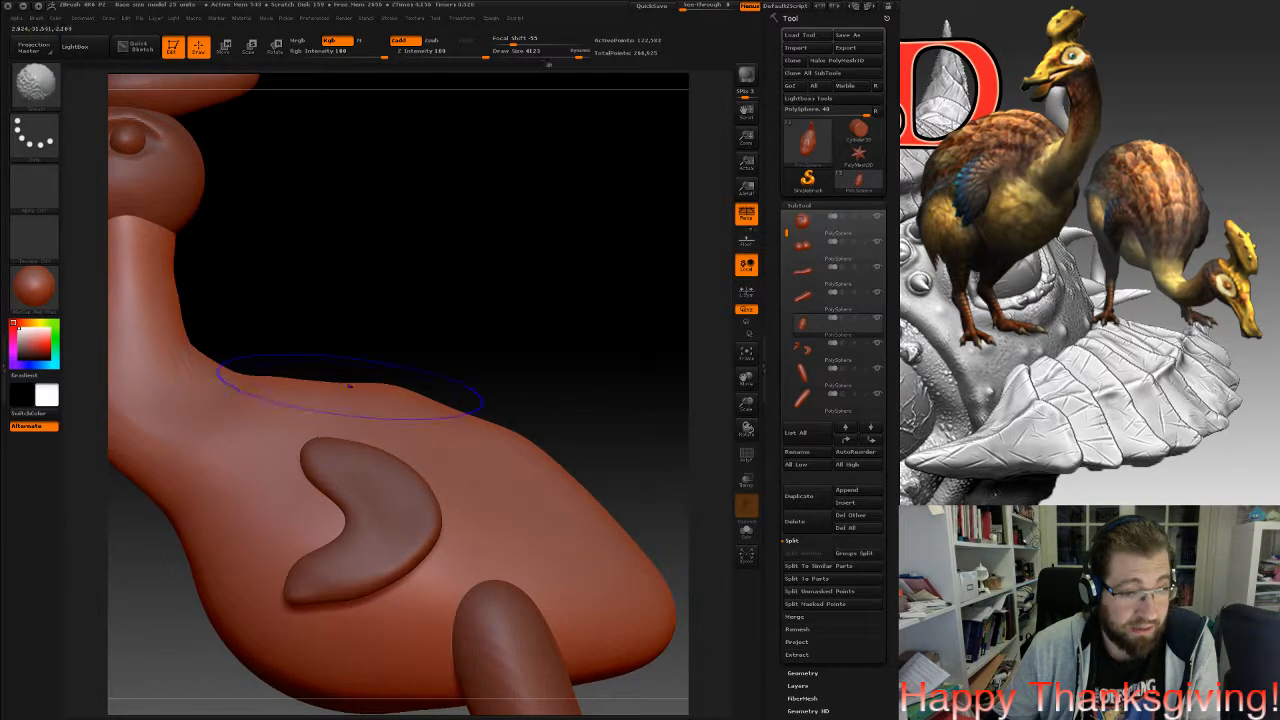
mouse_move(366, 383)
right_mouse_down("alt")
mouse_move(474, 363)
mouse_move(480, 300)
right_mouse_up("alt")
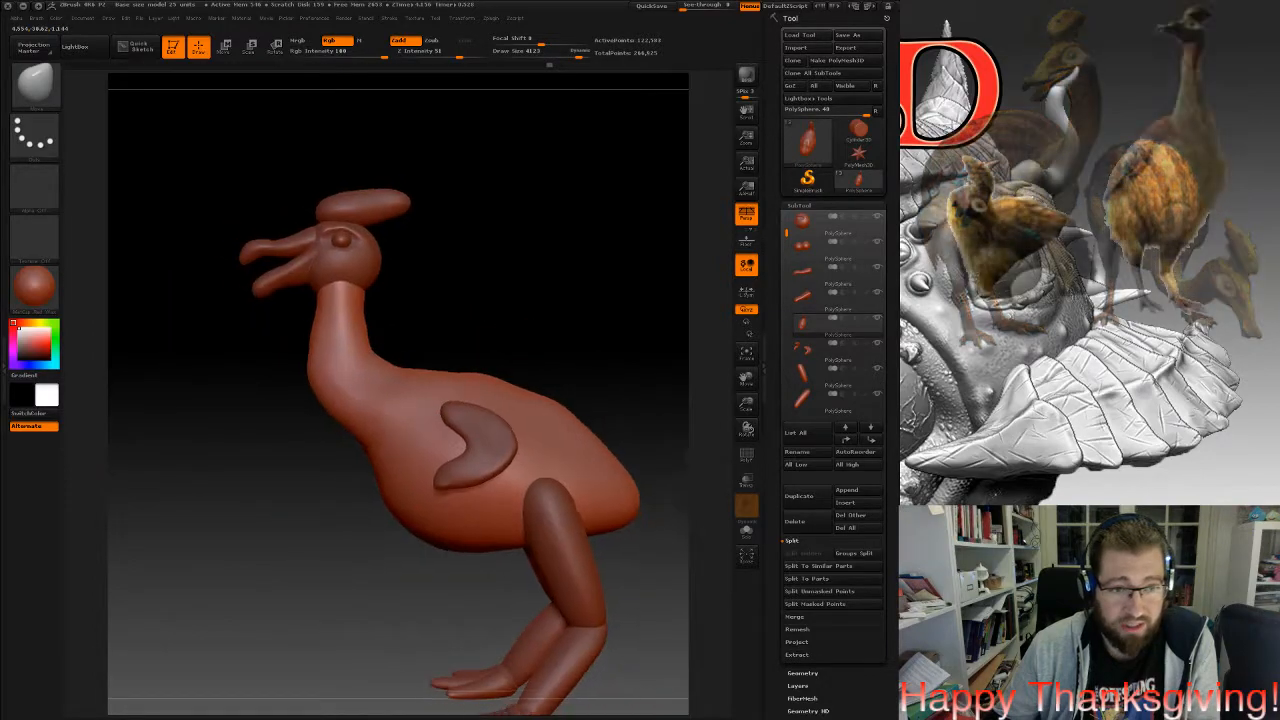
Shorten the pointed rump and raise the rear of the back into a high, rounded hump.
mouse_move(494, 372)
right_mouse_down("alt")
mouse_move(430, 304)
mouse_move(498, 380)
mouse_move(467, 390)
mouse_move(517, 352)
mouse_move(397, 385)
mouse_move(457, 375)
mouse_move(473, 396)
mouse_move(454, 353)
right_mouse_up("alt")
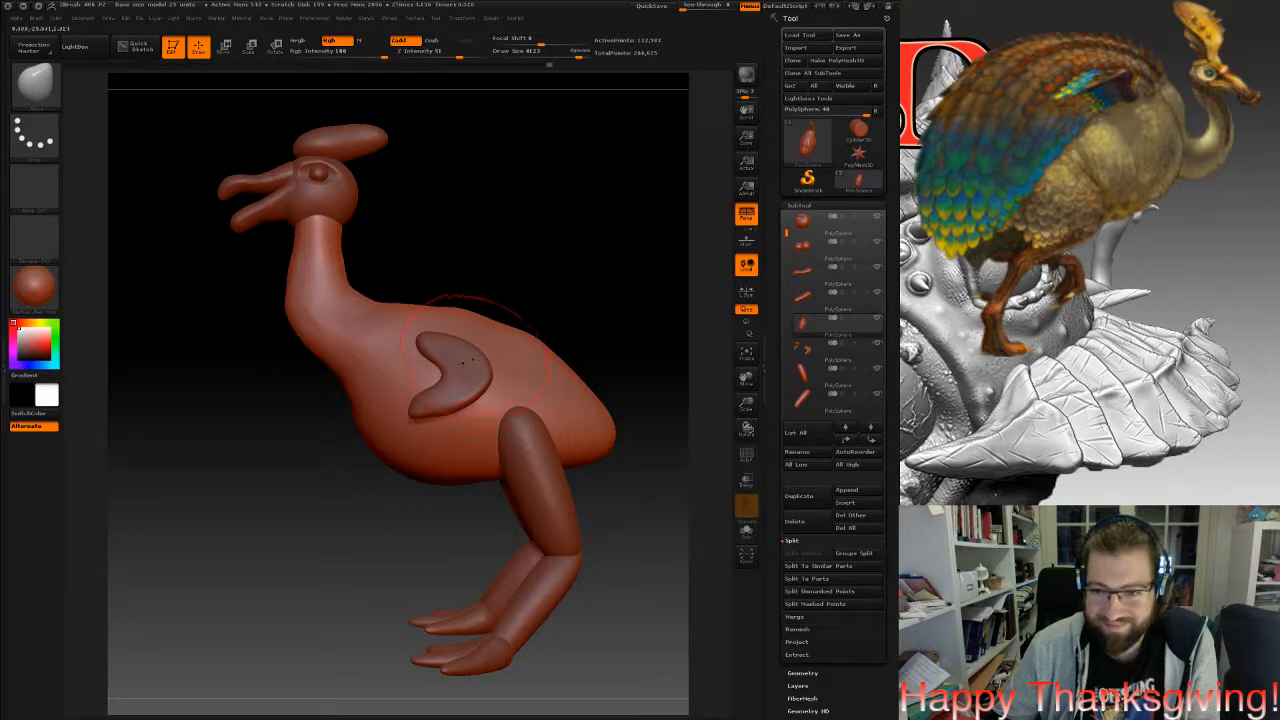
right_click_drag(468, 359, 457, 397)
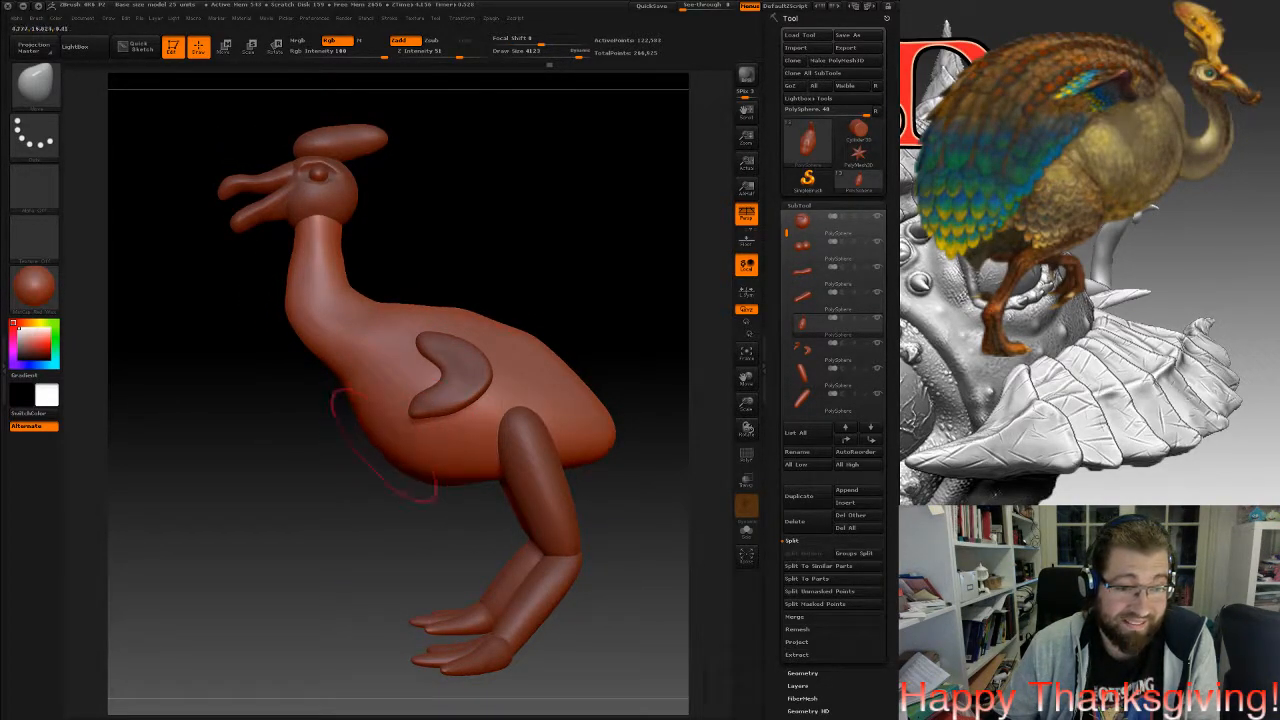
right_click_drag(352, 380, 460, 392)
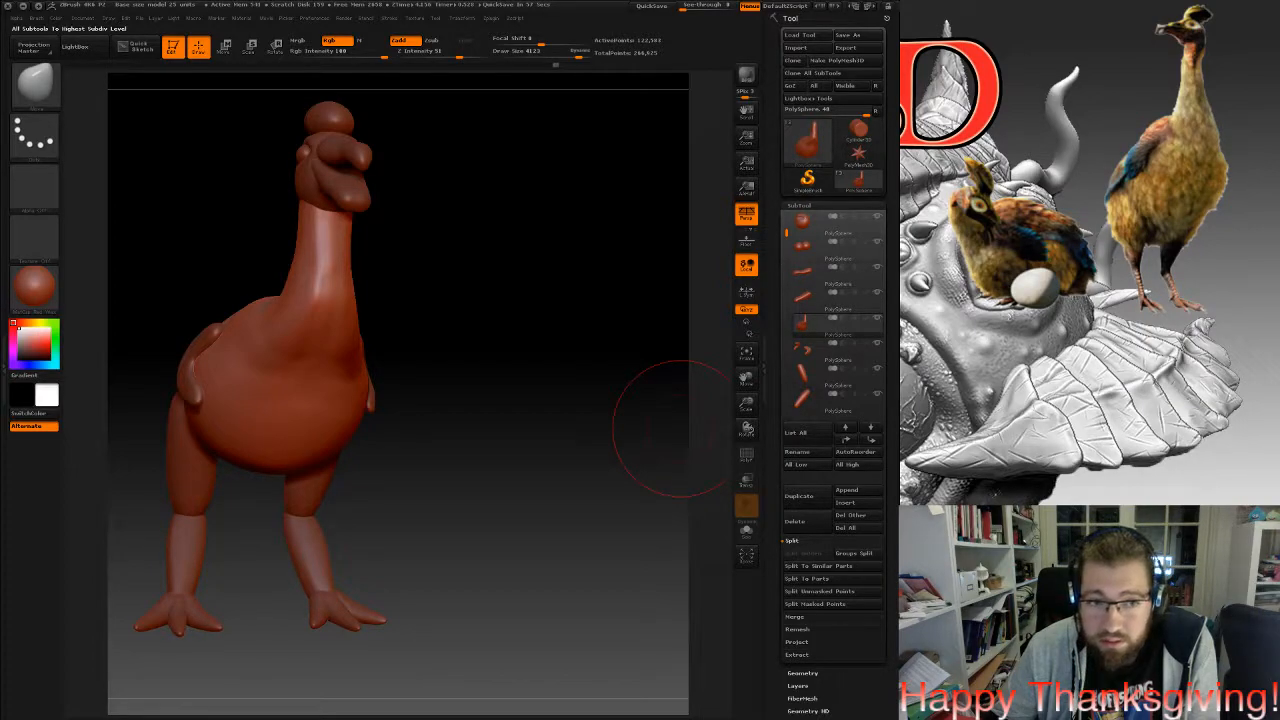
right_click_drag(672, 428, 515, 389)
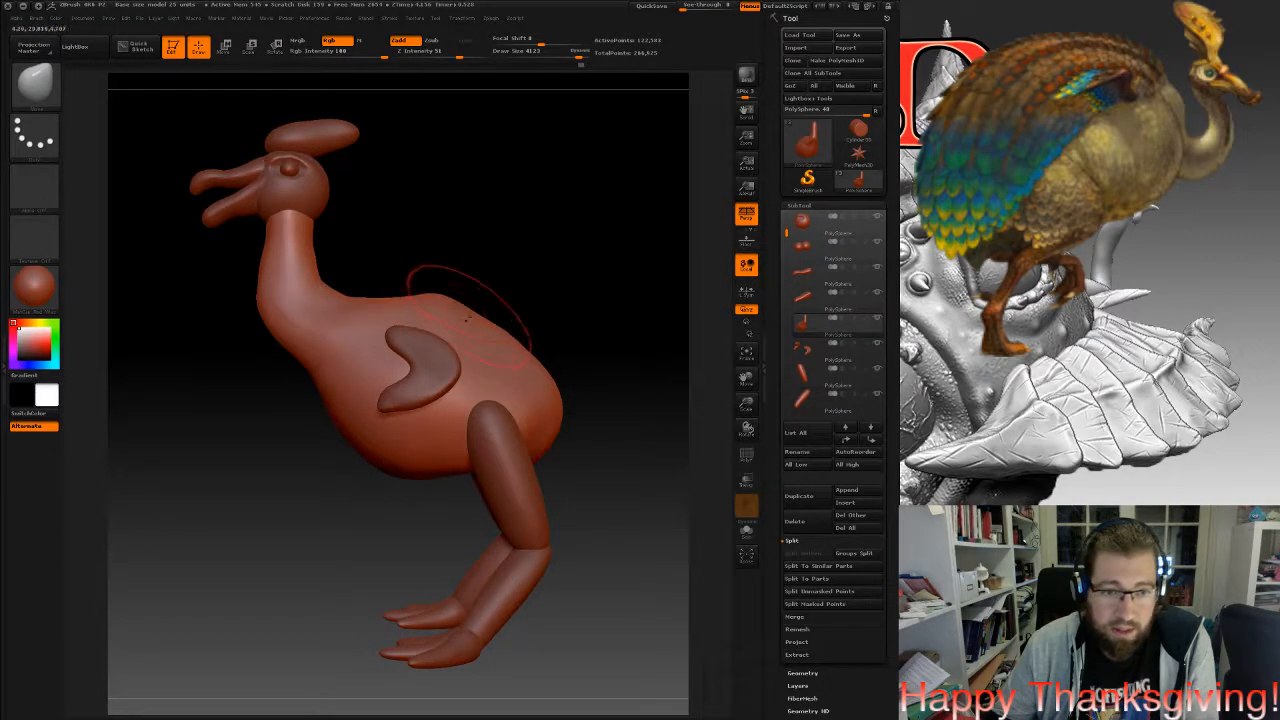
left_click_drag(545, 348, 475, 335)
mouse_move(574, 338)
left_mouse_down()
mouse_move(325, 338)
mouse_move(630, 362)
left_mouse_up()
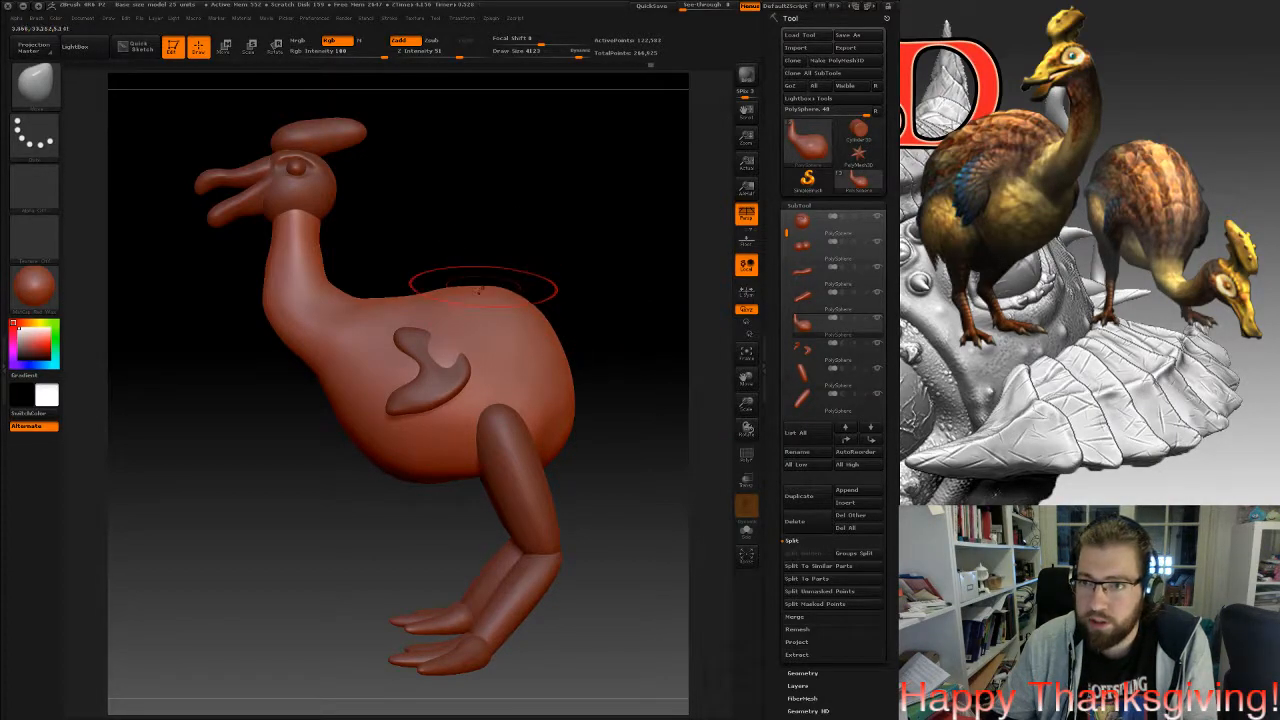
right_click_drag(498, 295, 514, 360, "alt")
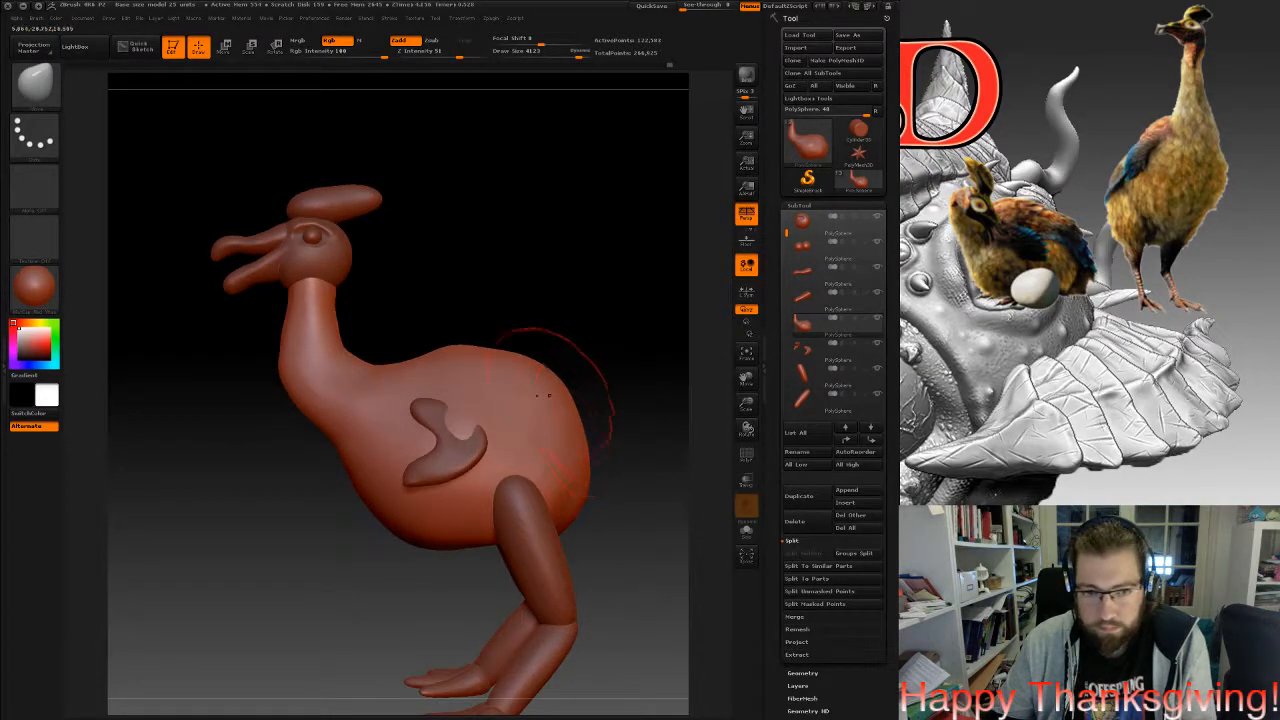
mouse_move(500, 335)
left_mouse_down()
mouse_move(352, 338)
mouse_move(520, 375)
mouse_move(560, 370)
mouse_move(548, 335)
mouse_move(562, 356)
left_mouse_up()
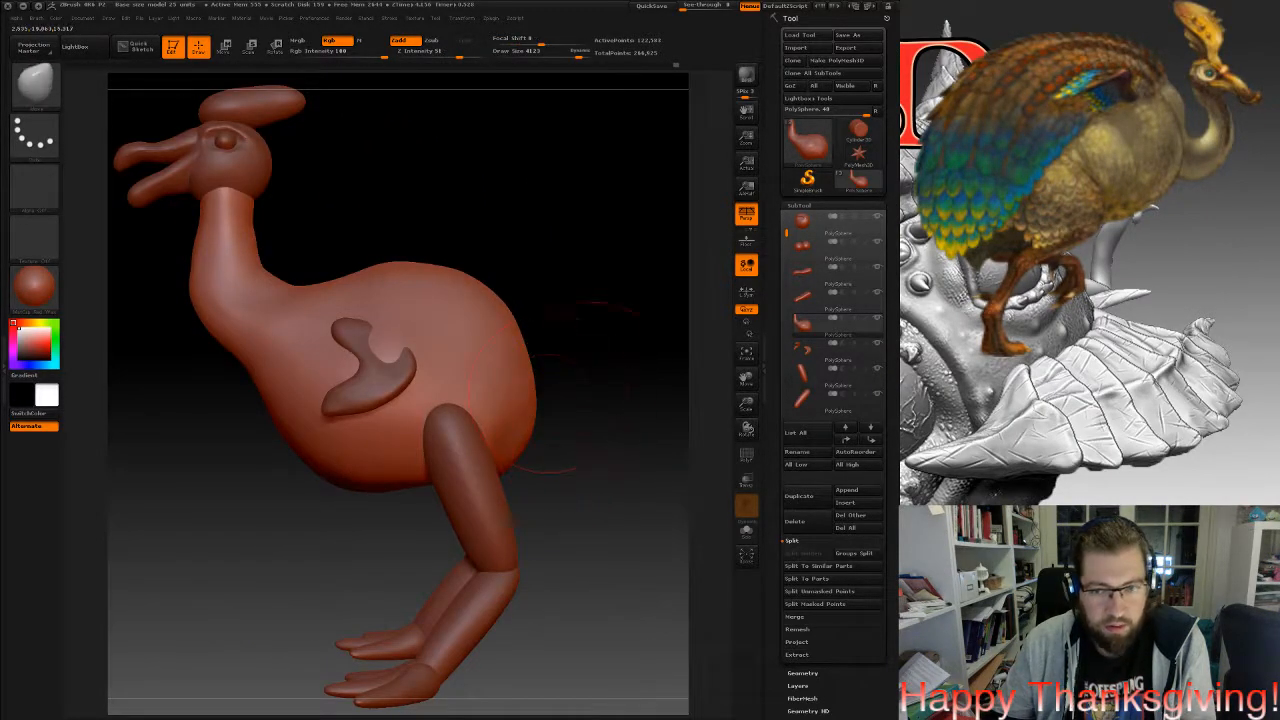
Select the wing subtool and move the wings outward until they sit fully on the surface of the fuller body.
left_click(812, 350)
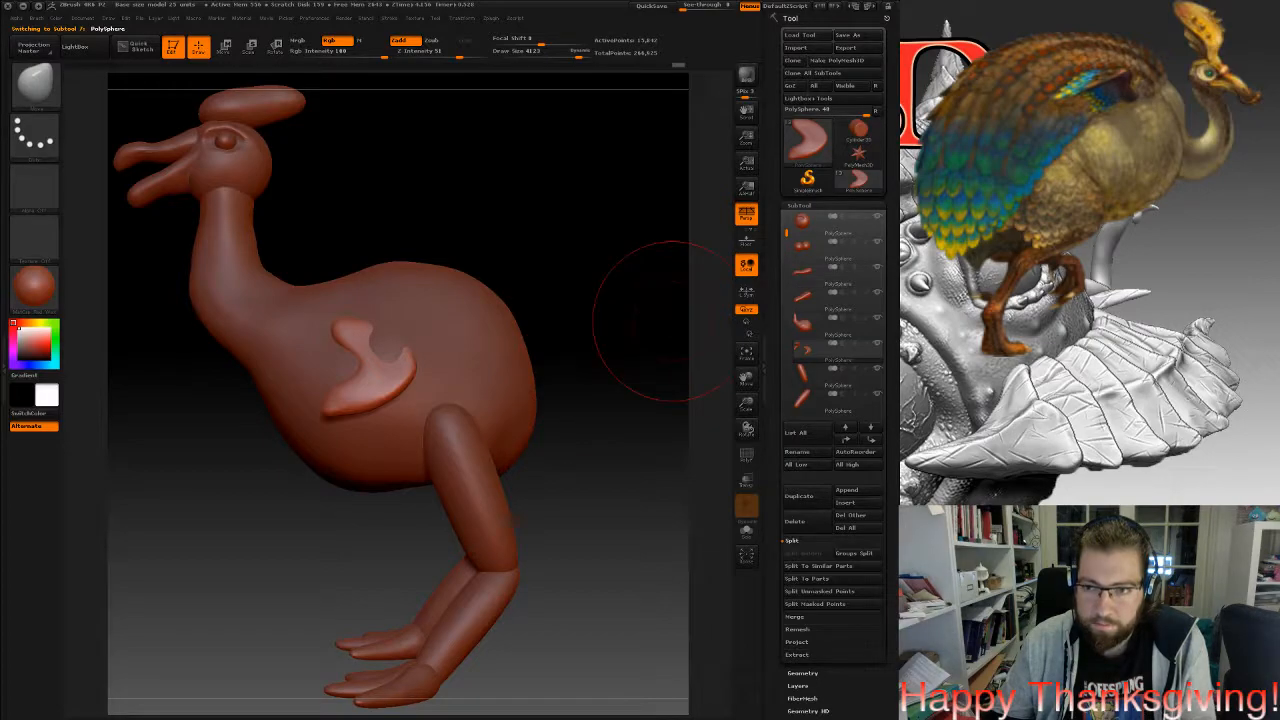
mouse_move(640, 320)
left_mouse_down()
mouse_move(520, 260)
mouse_move(275, 95)
left_mouse_up()
left_click(224, 45)
left_click_drag(400, 371, 354, 371)
left_click_drag(290, 440, 528, 486)
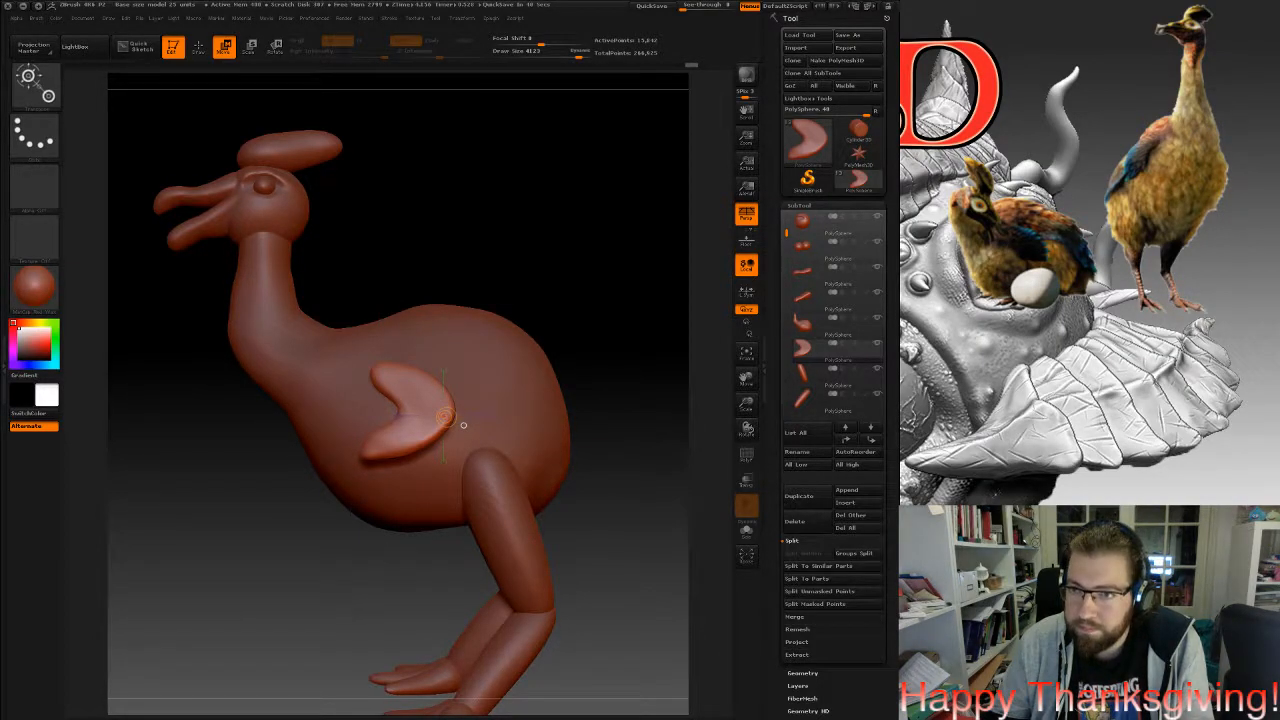
mouse_move(463, 425)
left_mouse_down("shift")
mouse_move(543, 417)
mouse_move(463, 425)
left_mouse_up("shift")
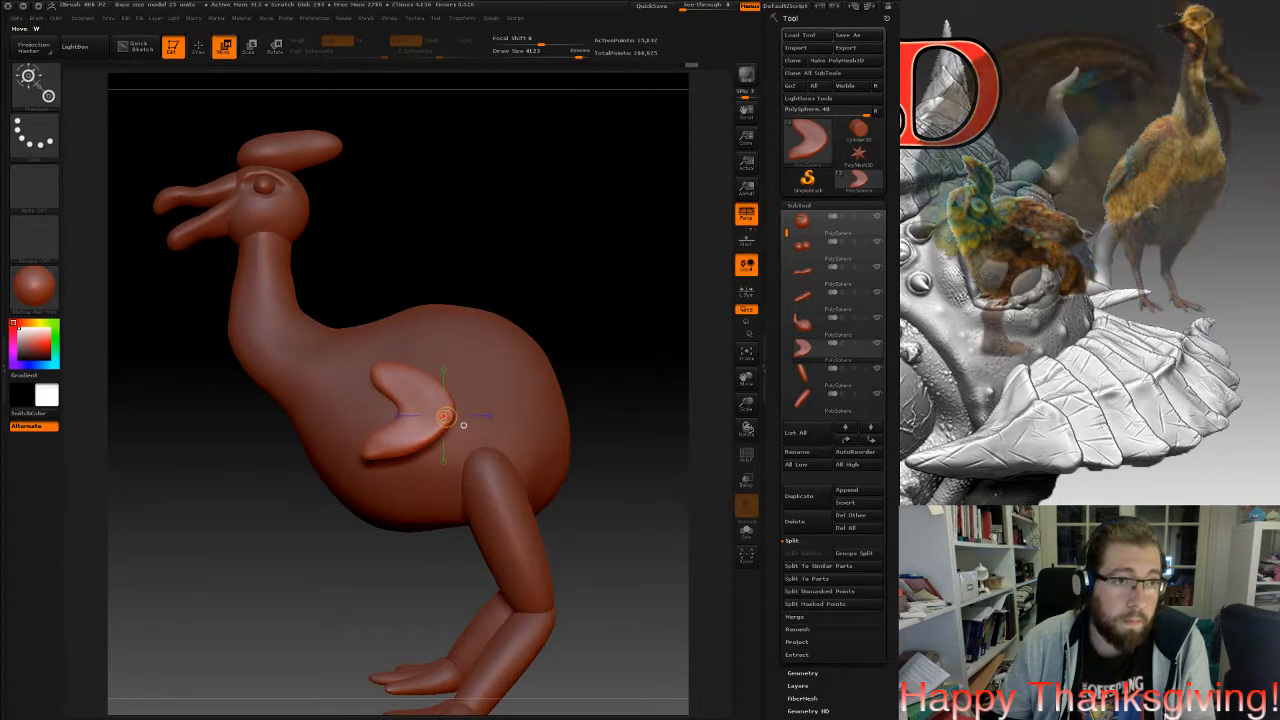
Make the other subtools transparent and move and rotate the wings to align with the sides of the body.
left_click_drag(588, 420, 666, 417, "shift")
left_click_drag(409, 380, 409, 251, "shift")
left_click_drag(409, 315, 391, 292)
left_click_drag(560, 400, 472, 402)
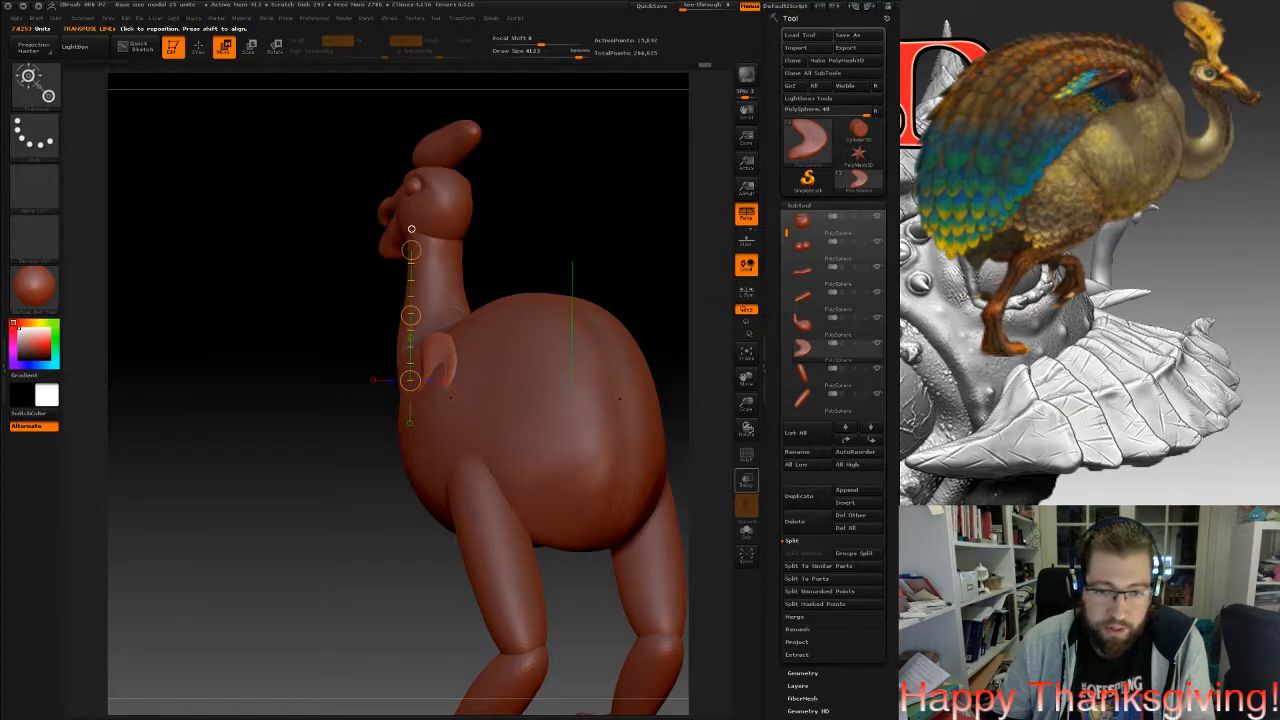
left_click(746, 480)
left_click_drag(640, 440, 700, 440, "shift")
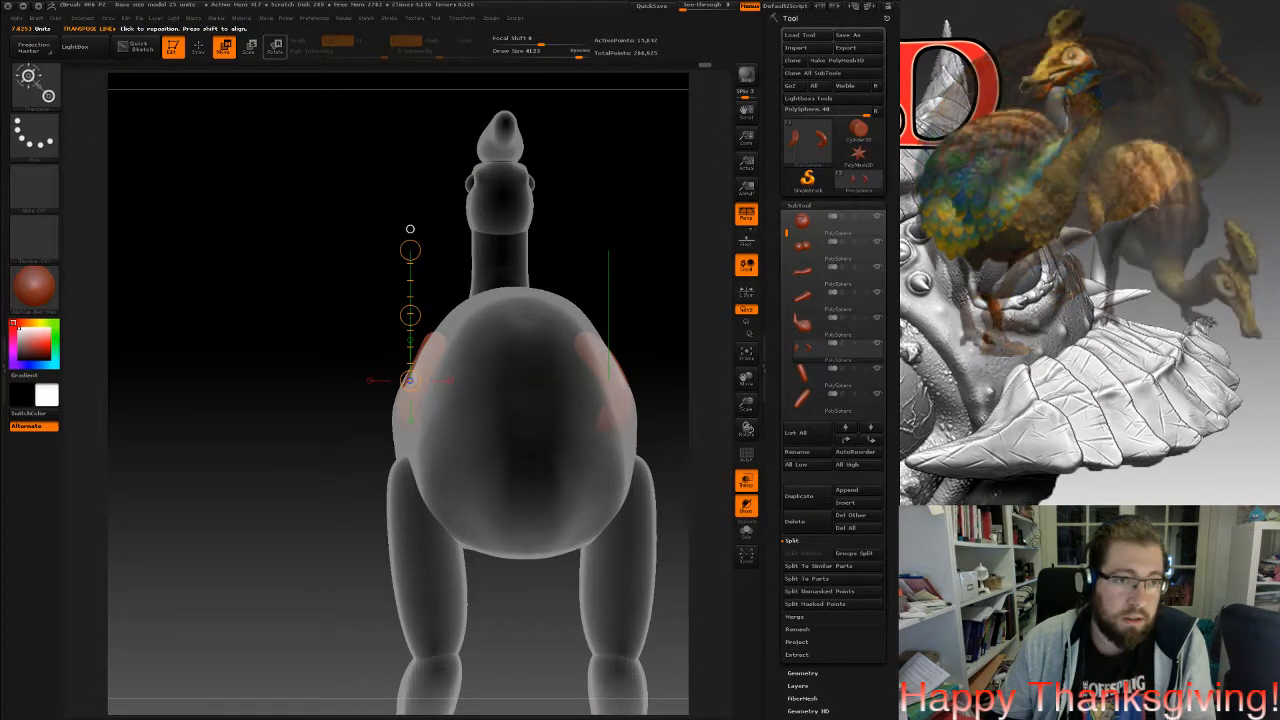
key("r")
mouse_move(397, 418)
left_mouse_down()
mouse_move(408, 424)
mouse_move(397, 445)
left_mouse_up()
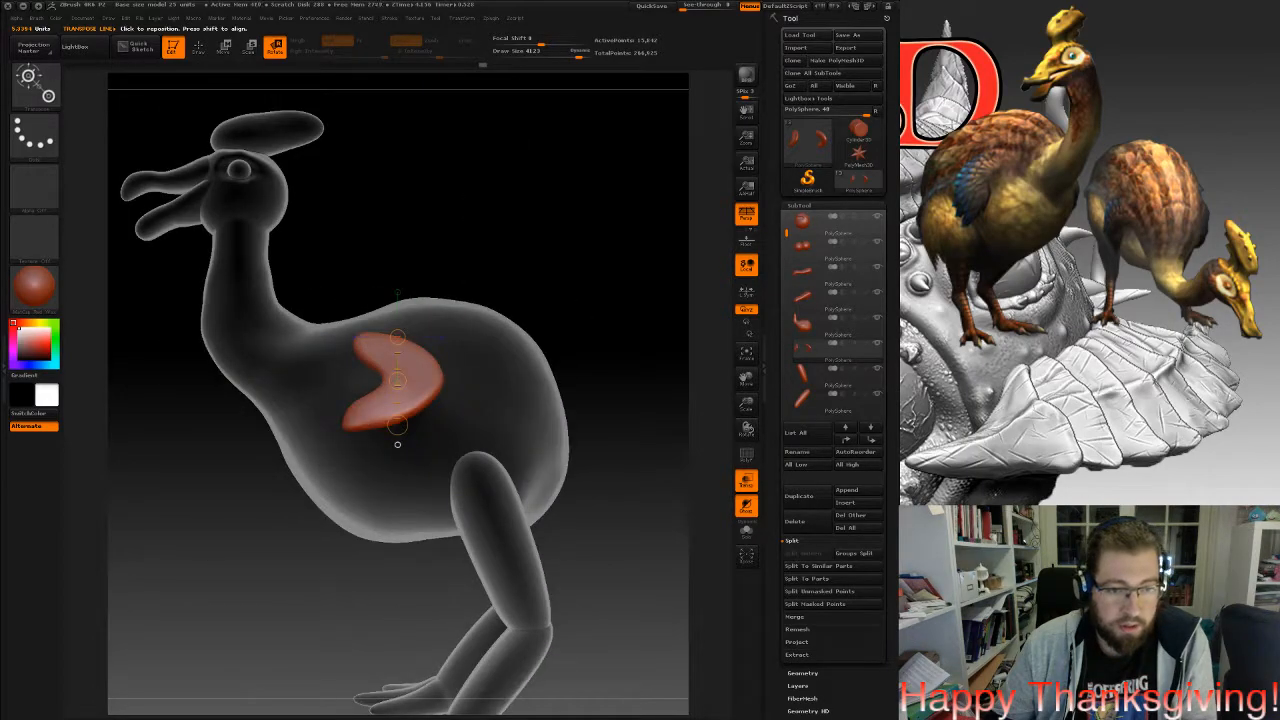
Reduce the Move brush size and shift the wing's upper and lower lobes downward along the flank.
key("q")
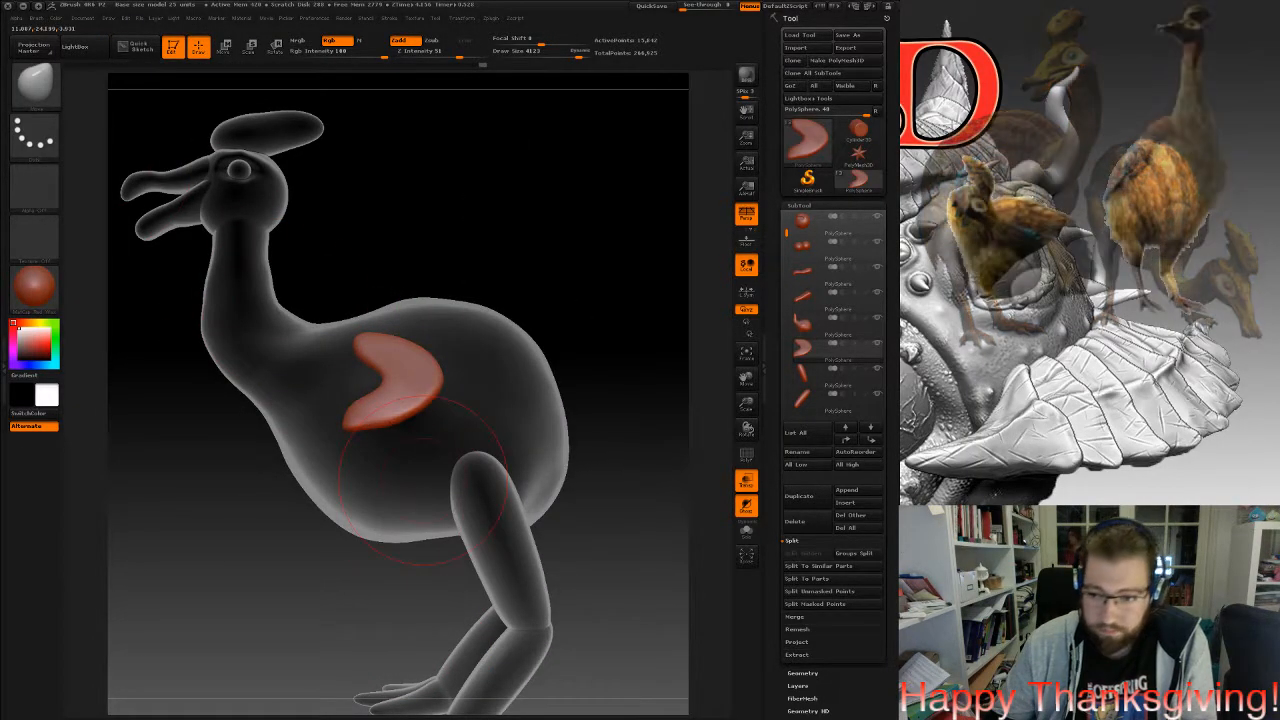
left_click_drag(377, 418, 372, 405)
key("space")
key("space")
mouse_move(399, 415)
left_mouse_down()
mouse_move(412, 383)
mouse_move(328, 383)
left_mouse_up()
key("space")
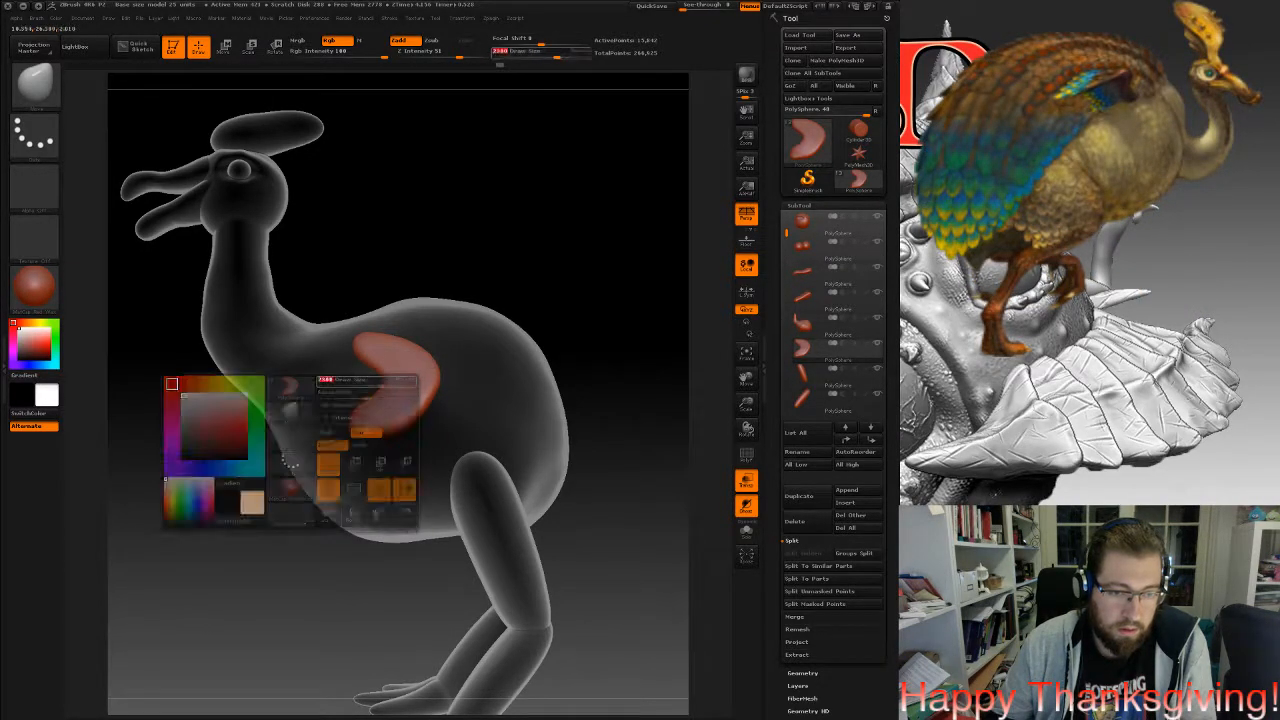
key("space")
mouse_move(410, 368)
left_mouse_down()
mouse_move(410, 336)
mouse_move(406, 378)
left_mouse_up()
Reshape the wing into a more upright, narrower form with the Move brush at draw size 160.
left_click(224, 47)
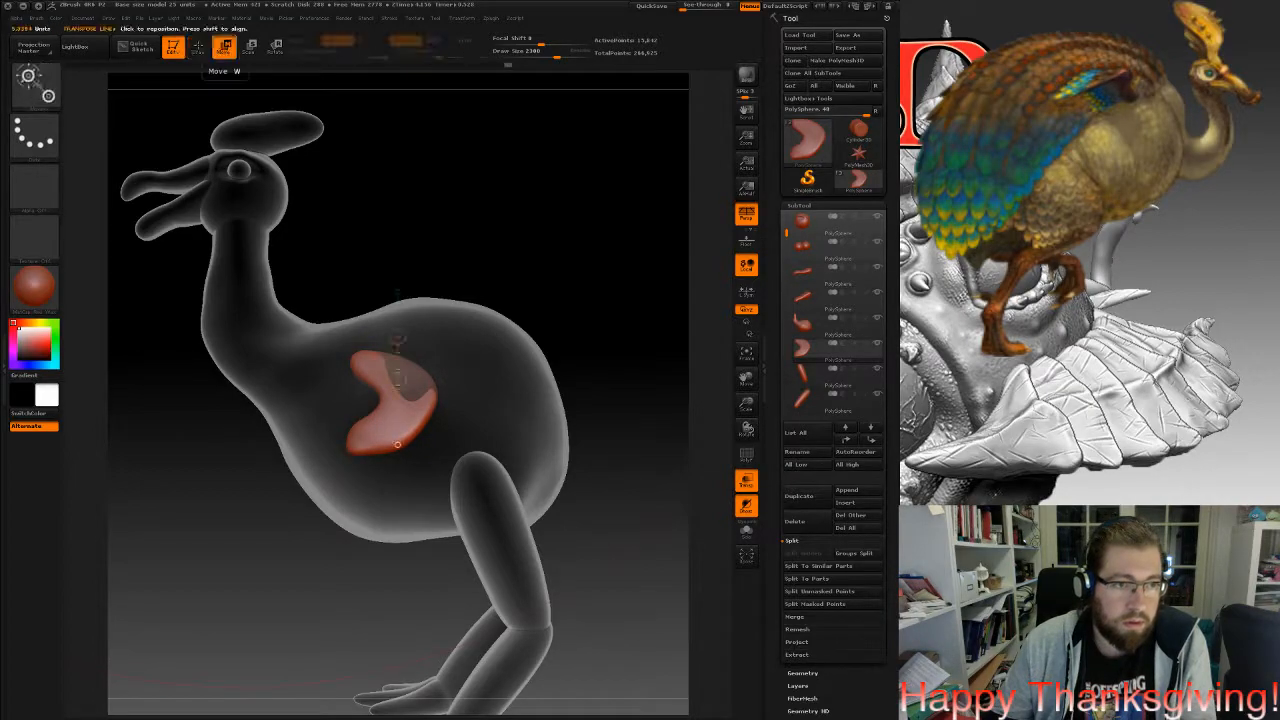
left_click(199, 47)
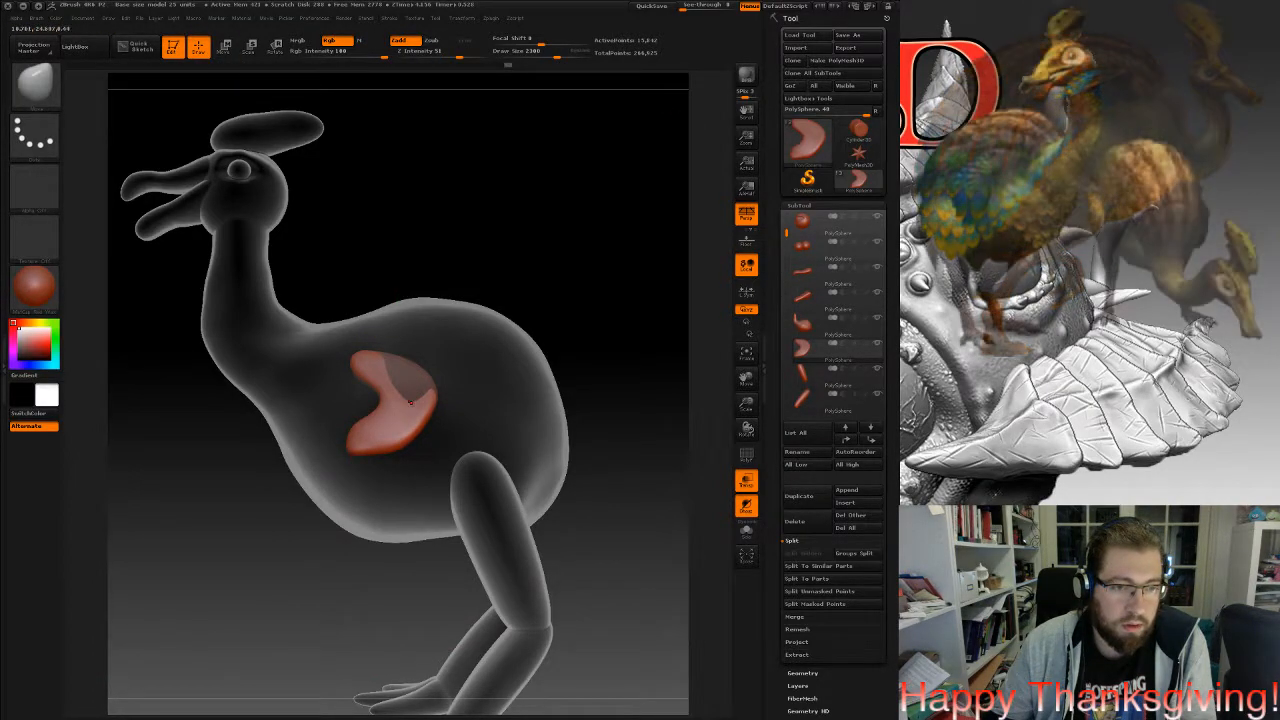
key("space")
left_click_drag(384, 400, 367, 400)
mouse_move(399, 440)
left_mouse_down()
mouse_move(411, 459)
mouse_move(390, 430)
left_mouse_up()
left_click_drag(300, 570, 165, 562)
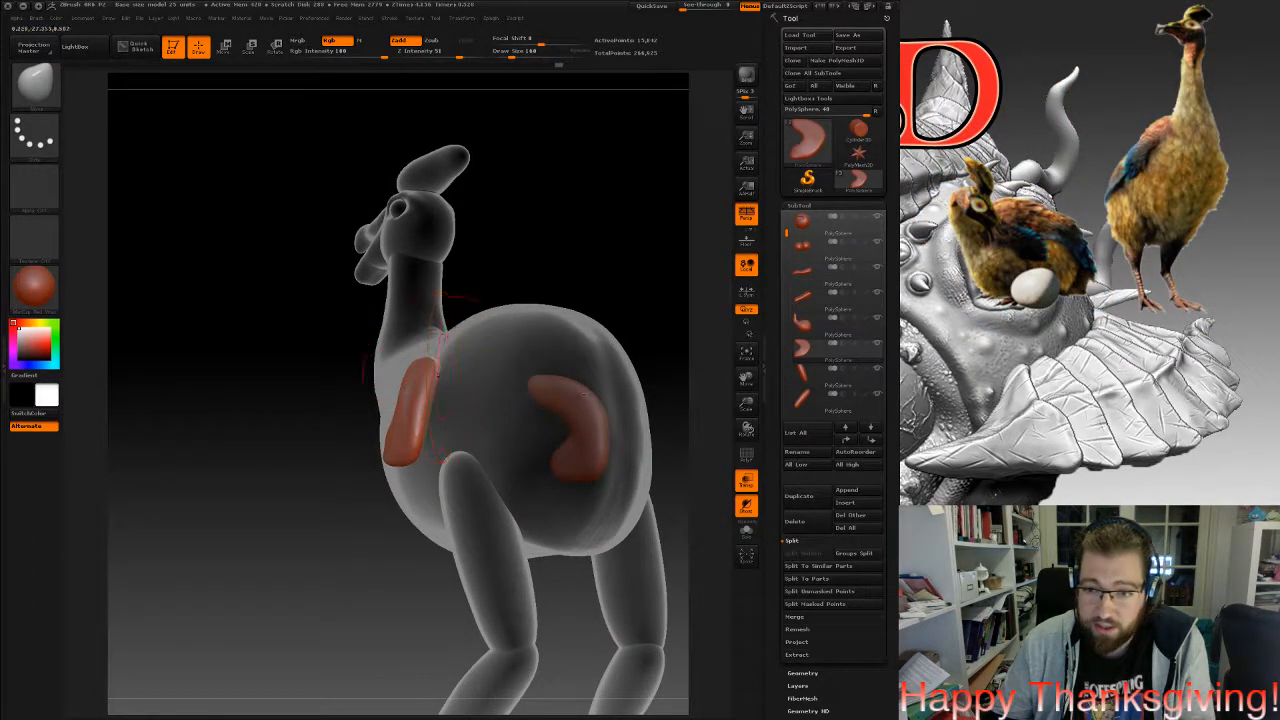
left_click_drag(290, 530, 425, 538)
left_click_drag(428, 437, 415, 423)
left_click_drag(300, 555, 330, 580)
Reduce the Move brush to draw size 96 and pull the wing's lower end backward over the top of the thigh.
key("space")
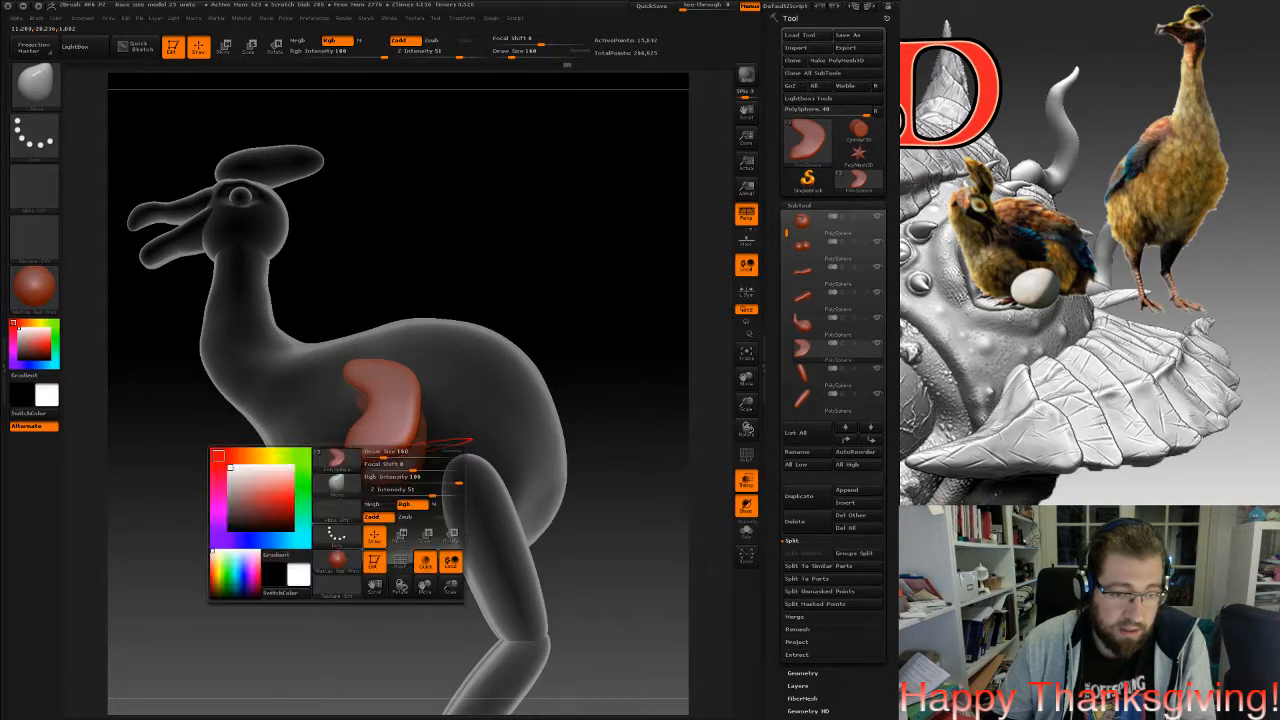
left_click_drag(380, 453, 417, 482)
left_click_drag(421, 480, 458, 499)
left_click_drag(400, 605, 230, 603)
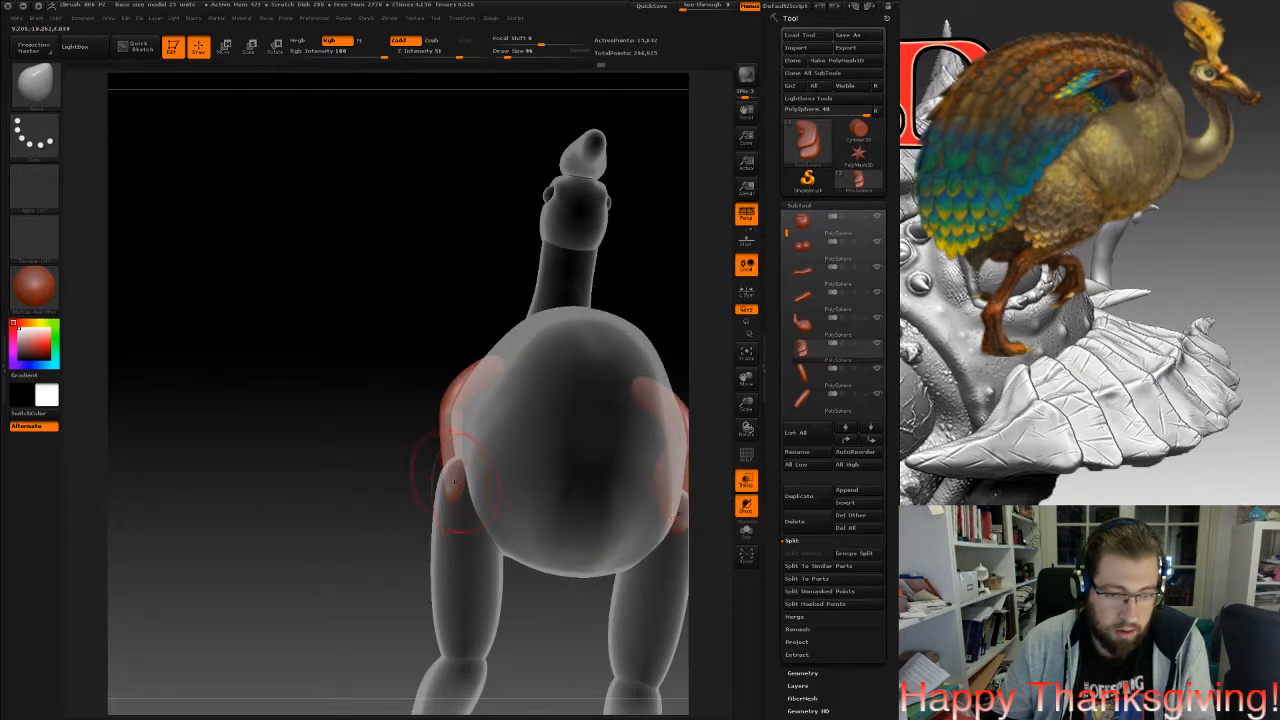
mouse_move(428, 533)
left_mouse_down()
mouse_move(480, 518)
mouse_move(500, 494)
mouse_move(487, 494)
left_mouse_up()
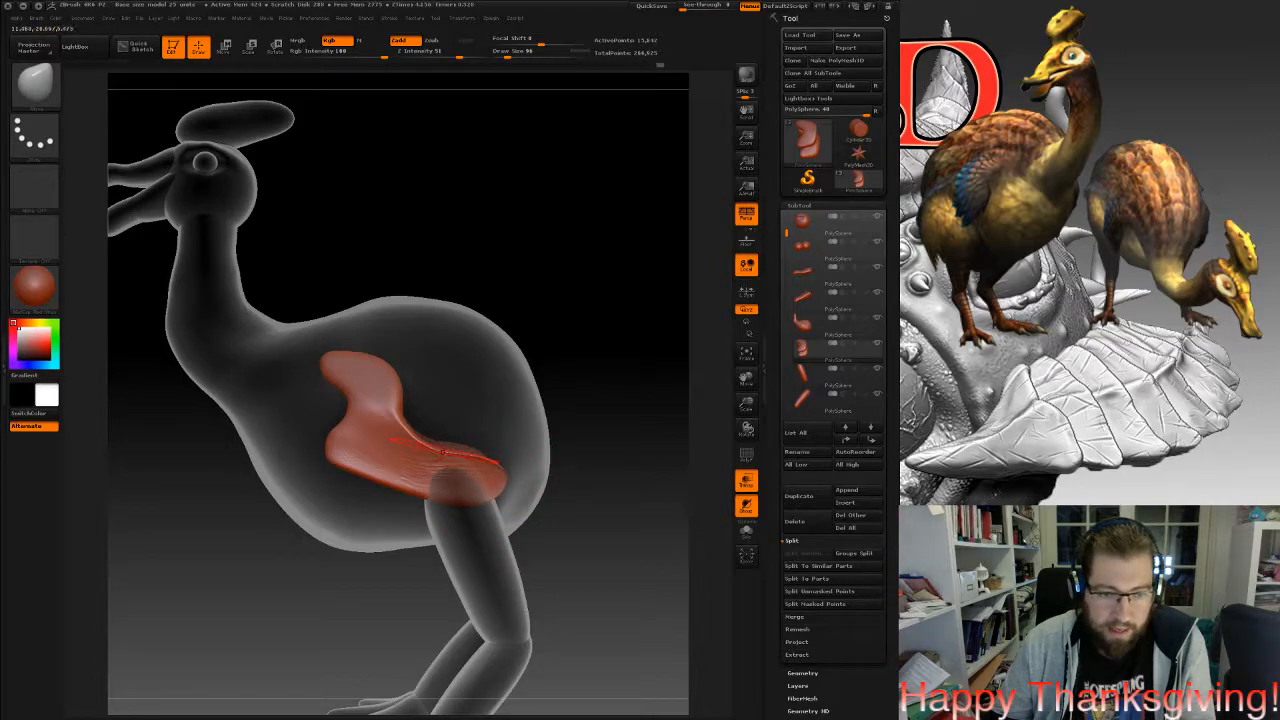
Enlarge the Move brush to draw size 192 and bend the wings to follow the curve of the body.
left_click_drag(378, 562, 440, 545)
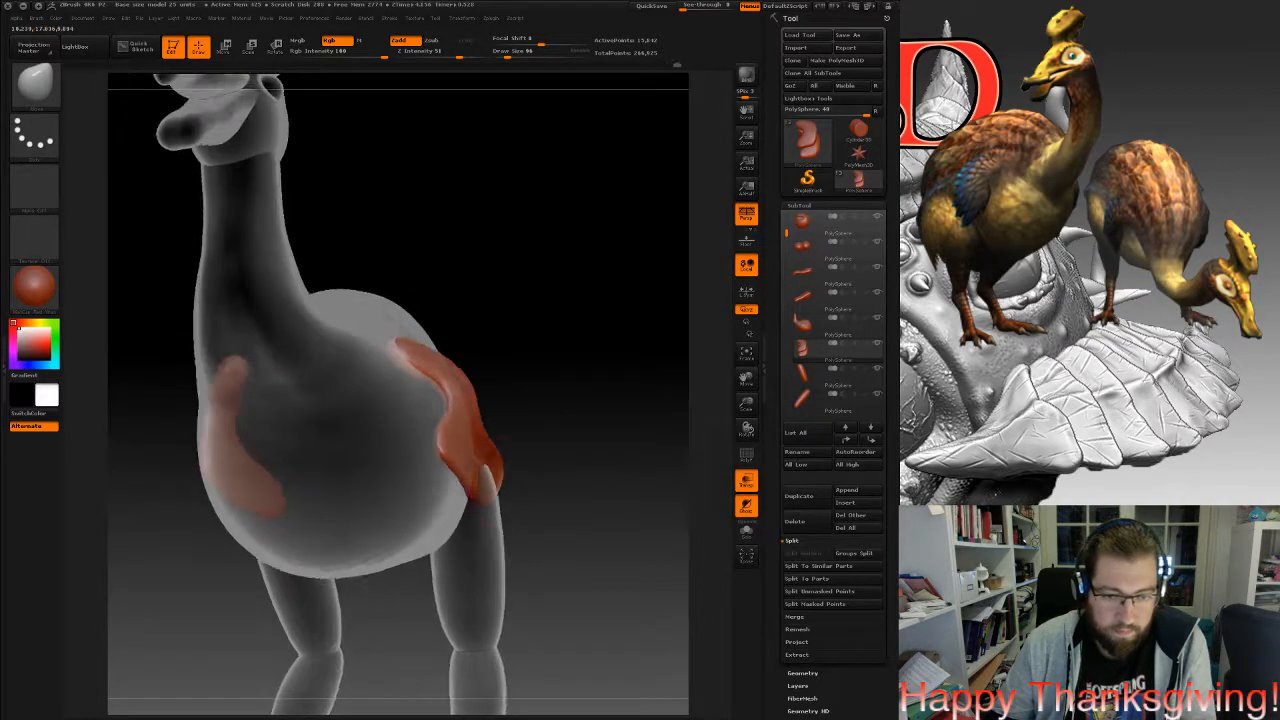
key("space")
left_click_drag(479, 474, 496, 473)
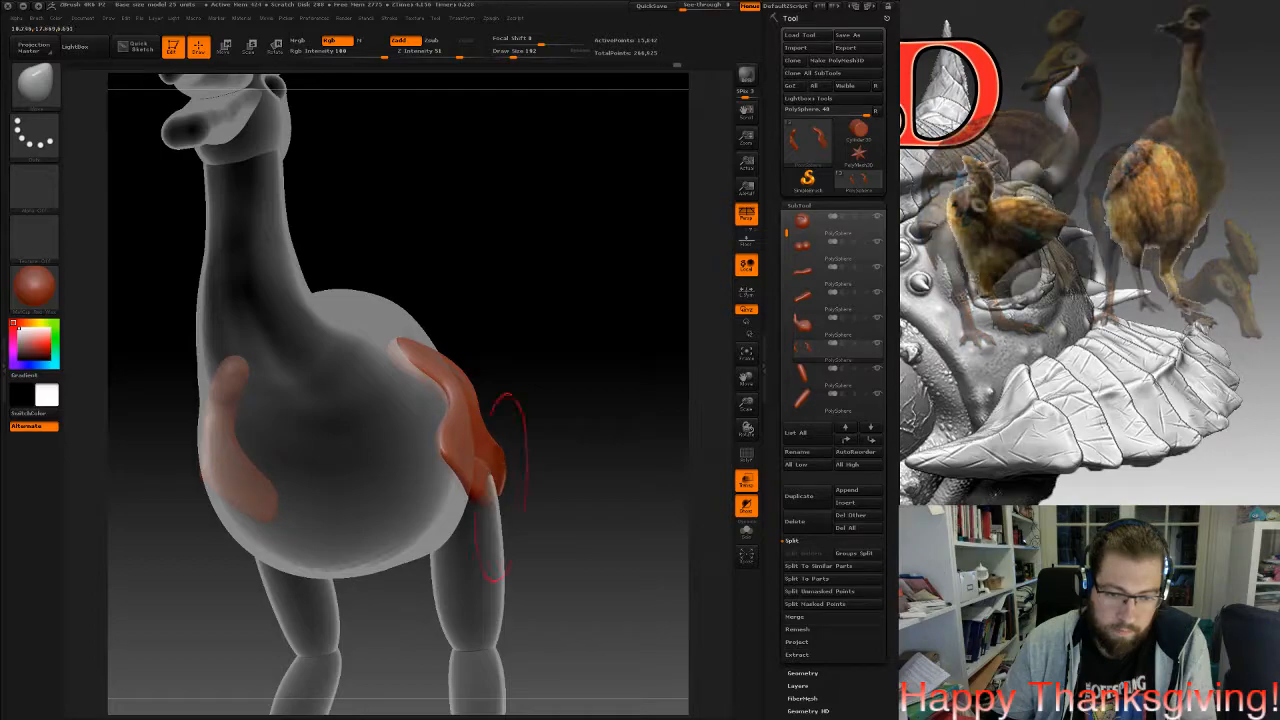
mouse_move(632, 500)
left_mouse_down()
mouse_move(455, 492)
mouse_move(472, 484)
left_mouse_up()
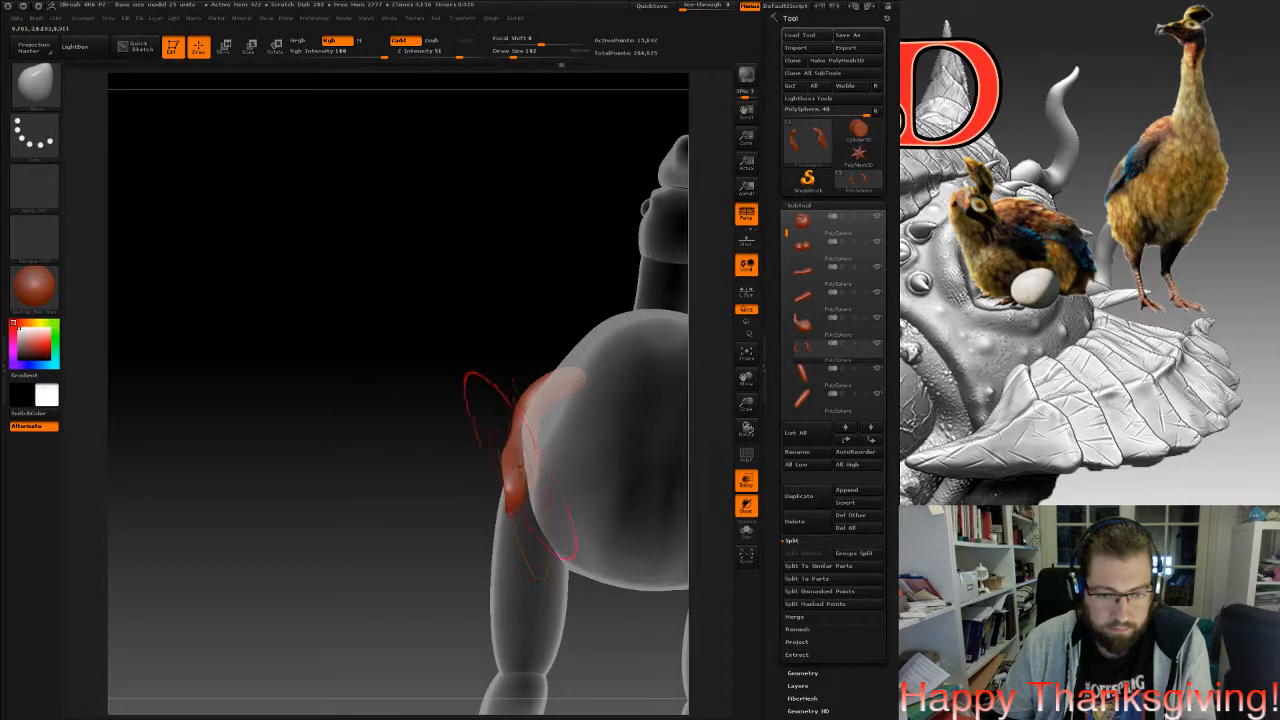
mouse_move(440, 474)
left_mouse_down()
mouse_move(500, 455)
mouse_move(615, 455)
left_mouse_up()
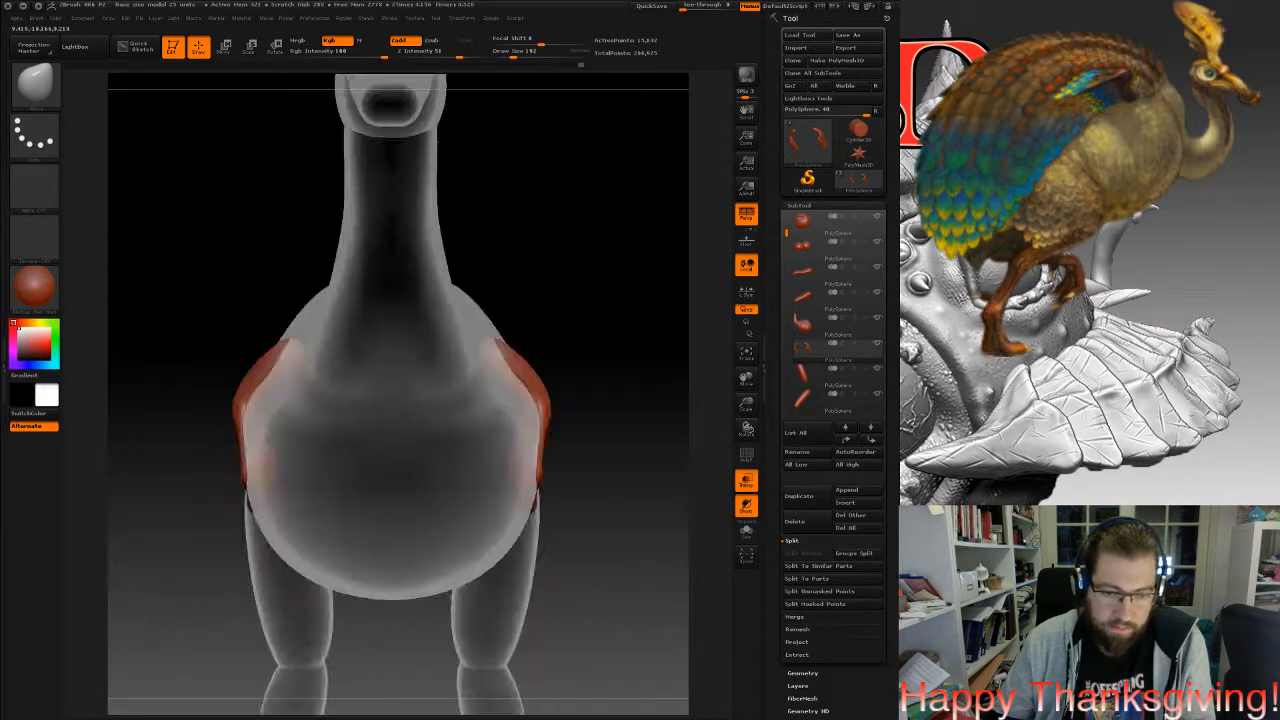
left_click_drag(557, 500, 605, 495)
Remesh the wings and pull the stretched forearm area outward so the body no longer pokes through it.
mouse_move(587, 368)
left_mouse_down("ctrl")
mouse_move(631, 420)
mouse_move(540, 460)
mouse_move(470, 463)
left_mouse_up("ctrl")
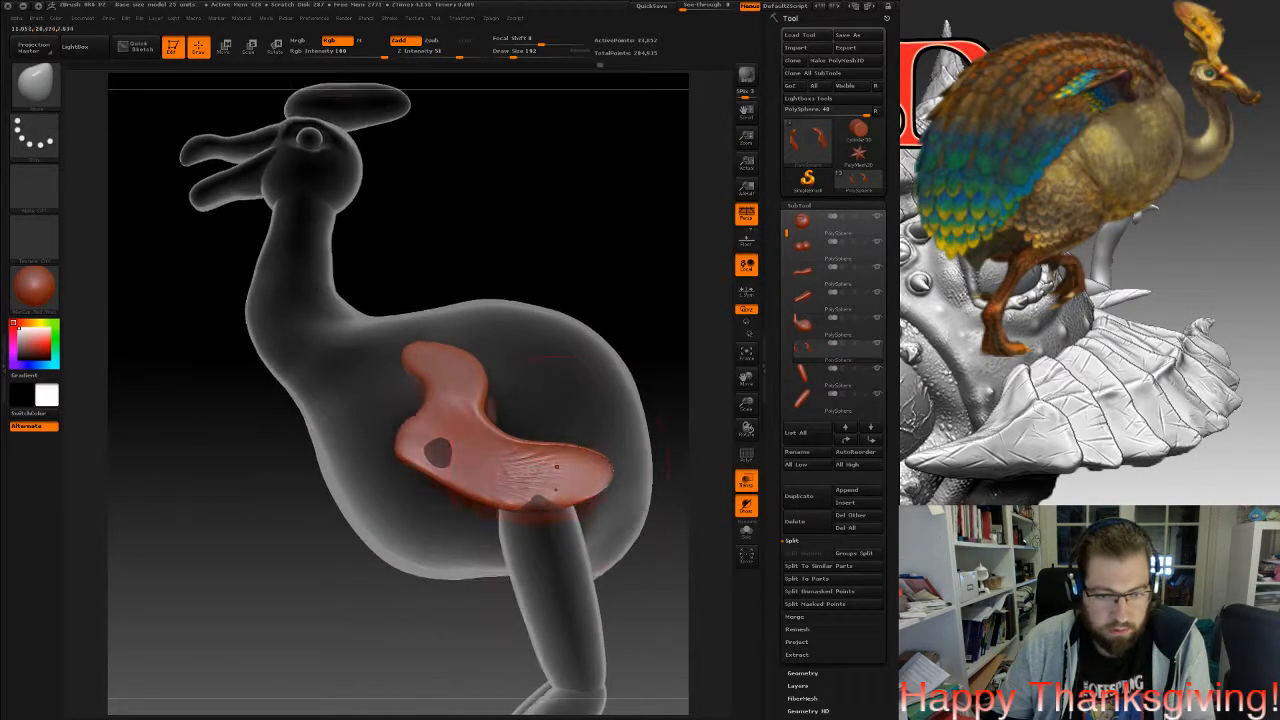
mouse_move(590, 476)
left_mouse_down()
mouse_move(512, 482)
mouse_move(552, 472)
left_mouse_up()
left_click_drag(420, 472, 630, 475)
mouse_move(535, 555)
left_mouse_down()
mouse_move(470, 500)
mouse_move(553, 457)
mouse_move(500, 480)
mouse_move(520, 475)
mouse_move(550, 545)
mouse_move(600, 565)
mouse_move(610, 590)
left_mouse_up()
left_click_drag(545, 468, 575, 340)
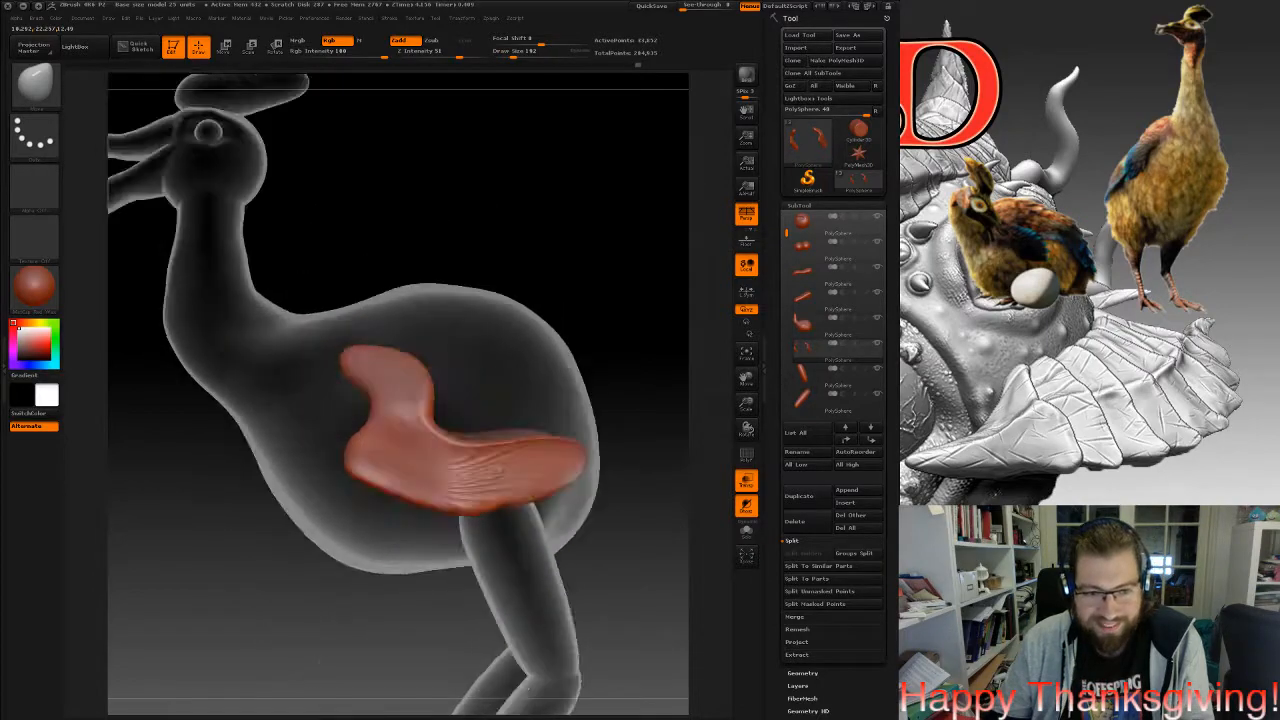
Curve the wings' rear tips inward around the flanks as seen from the front and above, and remesh the wings.
left_click_drag(600, 560, 655, 525)
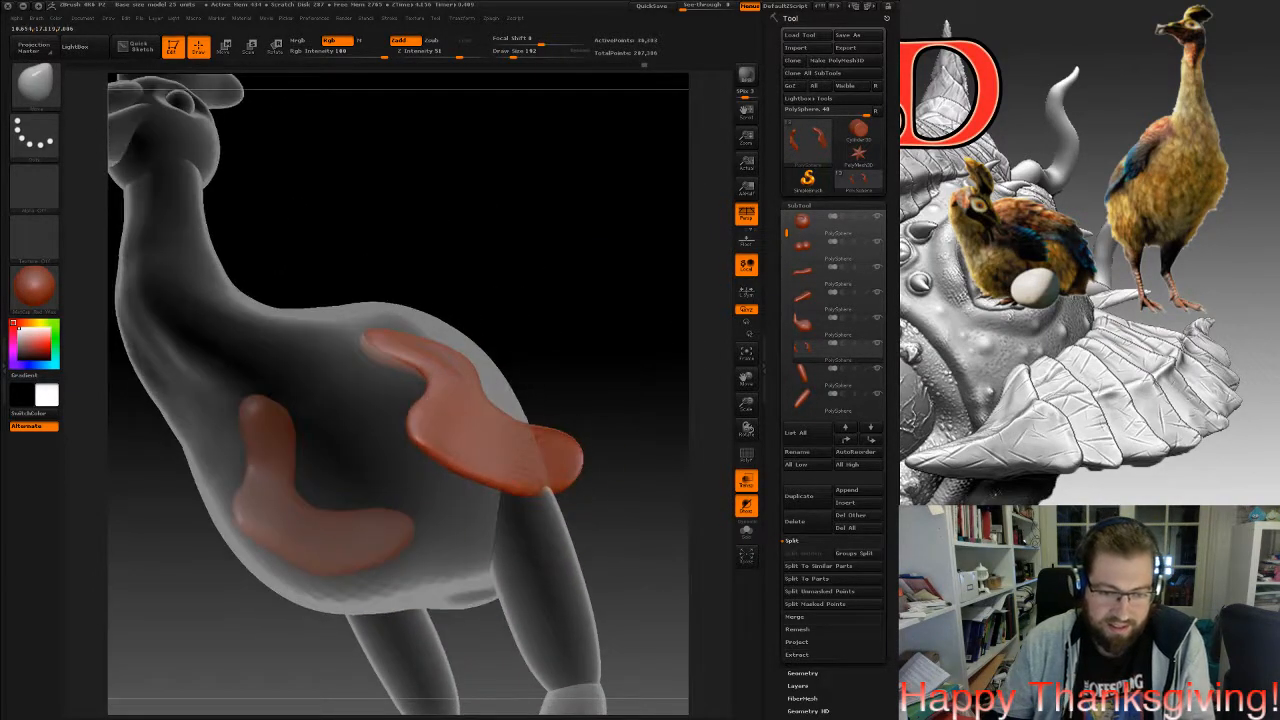
left_click_drag(528, 484, 415, 505)
mouse_move(545, 508)
left_mouse_down()
mouse_move(556, 581)
mouse_move(588, 474)
left_mouse_up()
mouse_move(444, 491)
left_mouse_down()
mouse_move(455, 490)
mouse_move(458, 528)
left_mouse_up()
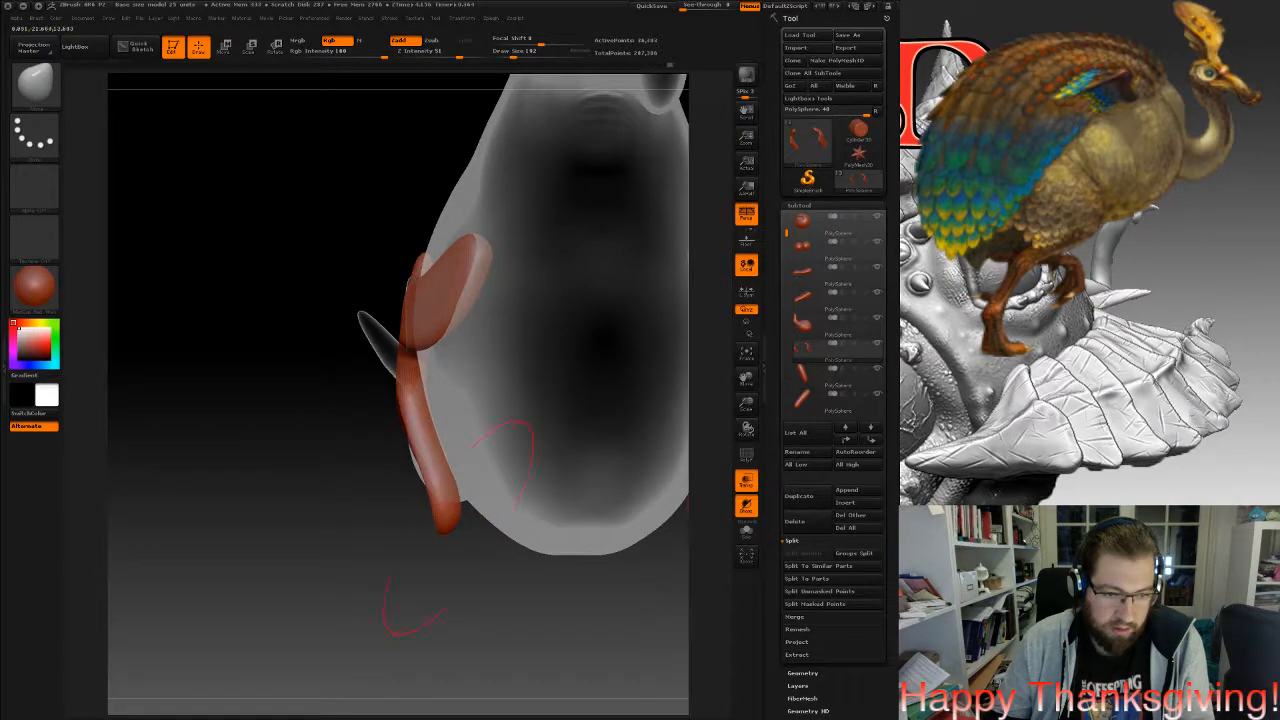
mouse_move(560, 600)
left_mouse_down()
mouse_move(620, 540)
mouse_move(560, 500)
mouse_move(600, 590)
mouse_move(560, 470)
mouse_move(471, 430)
mouse_move(380, 430)
mouse_move(600, 390)
mouse_move(592, 355)
mouse_move(530, 345)
left_mouse_up()
mouse_move(664, 327)
left_mouse_down("alt")
mouse_move(626, 327)
mouse_move(560, 286)
left_mouse_up("alt")
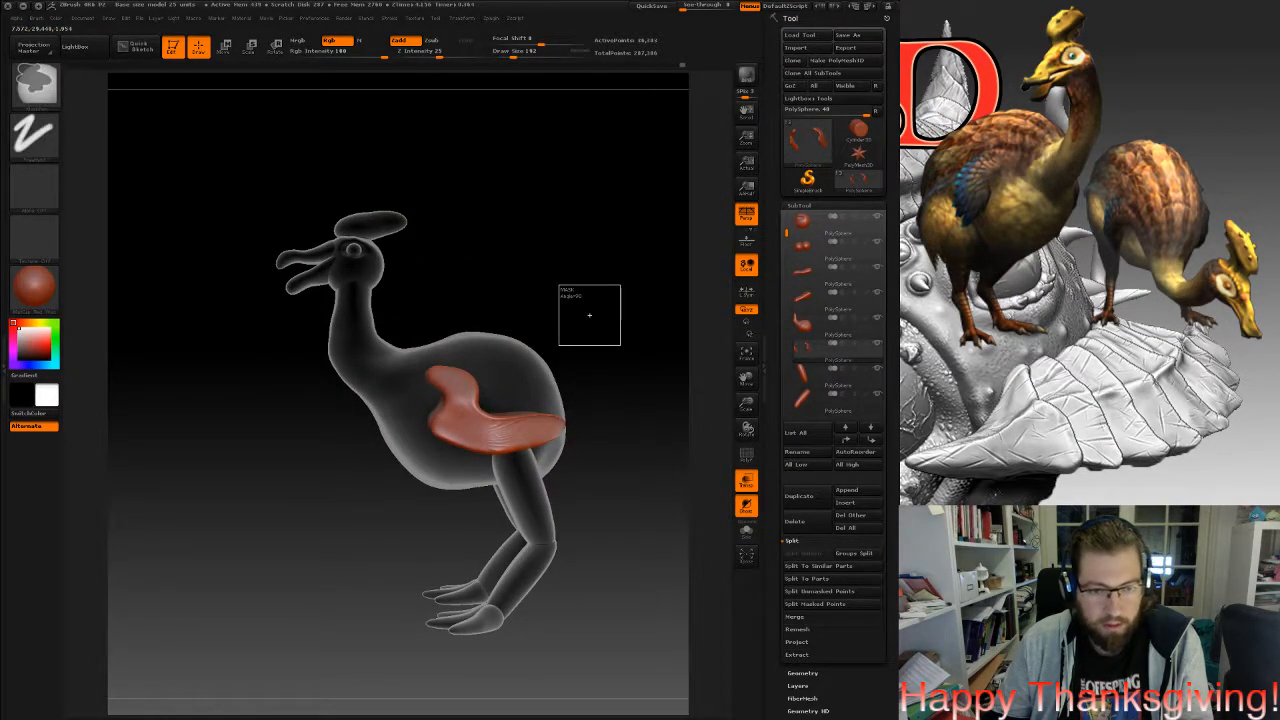
left_click_drag(620, 346, 624, 349, "ctrl")
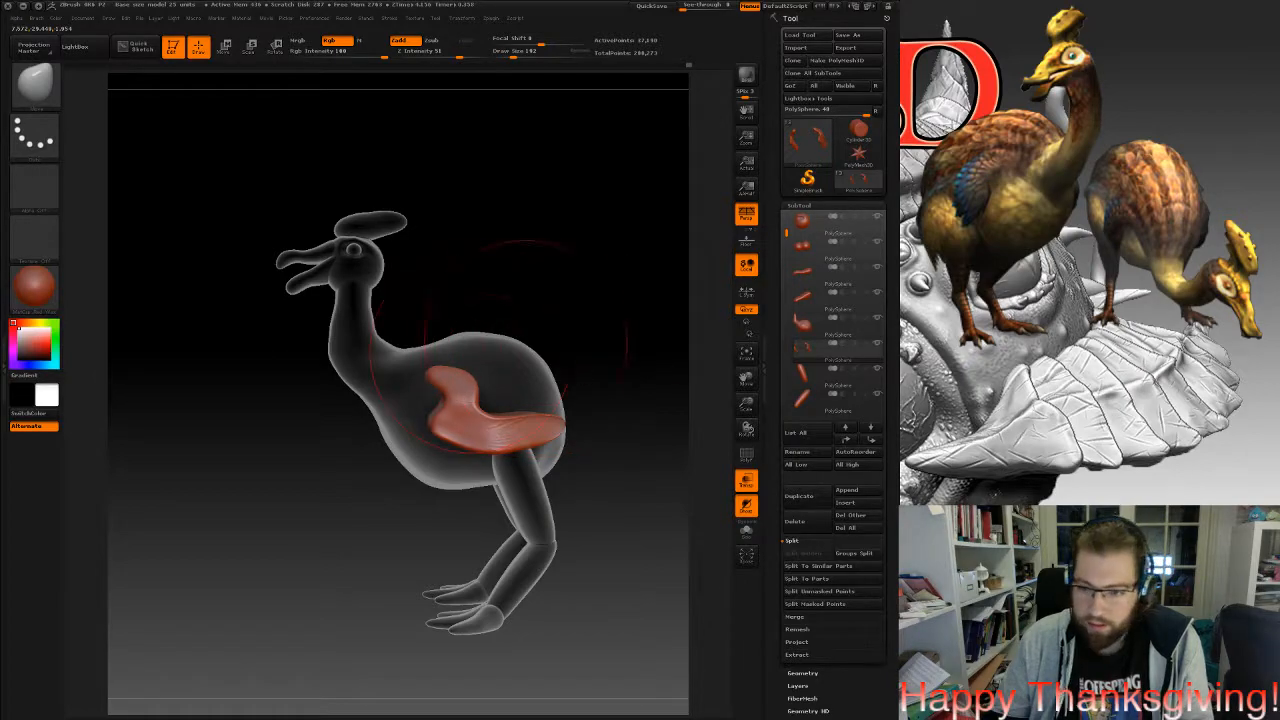
Smooth the streaks and rough edges along the wing's rear section and front lobe at draw size 96.
mouse_move(520, 321)
left_mouse_down()
mouse_move(682, 328)
mouse_move(515, 325)
left_mouse_up()
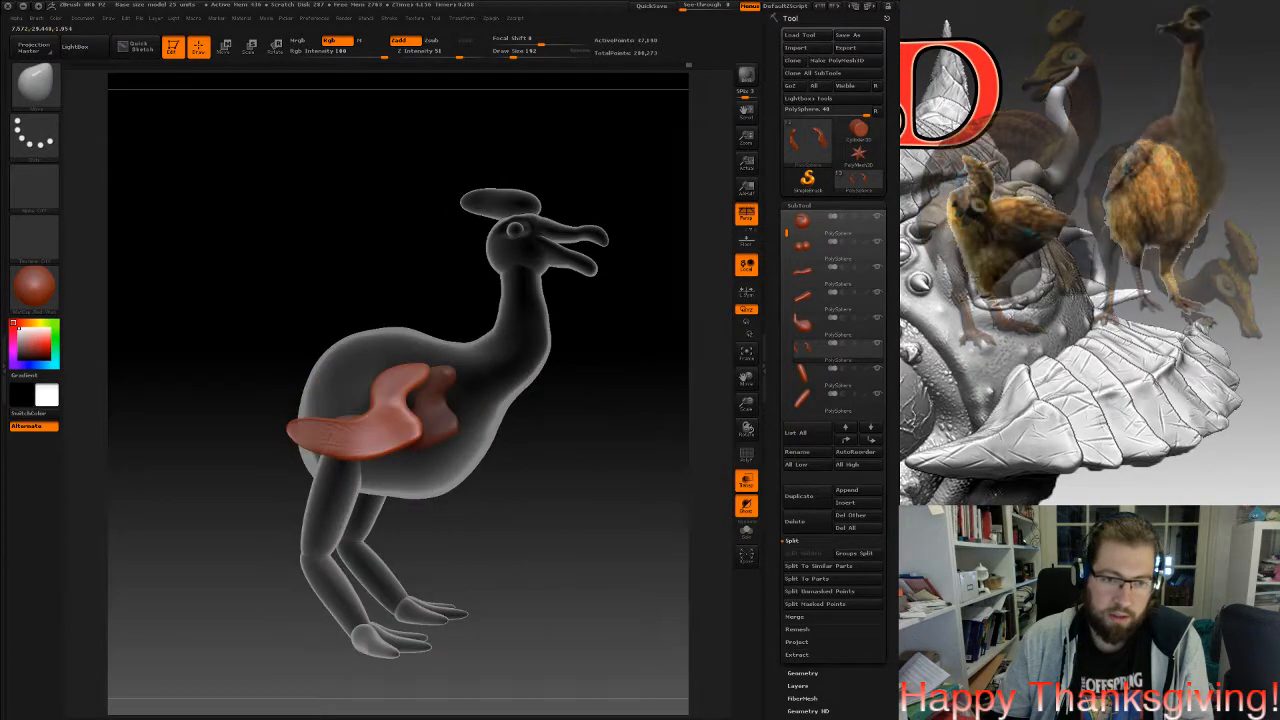
left_click_drag(509, 372, 450, 360, "alt")
mouse_move(560, 300)
left_mouse_down("alt")
mouse_move(591, 388)
mouse_move(531, 370)
left_mouse_up("alt")
key("space")
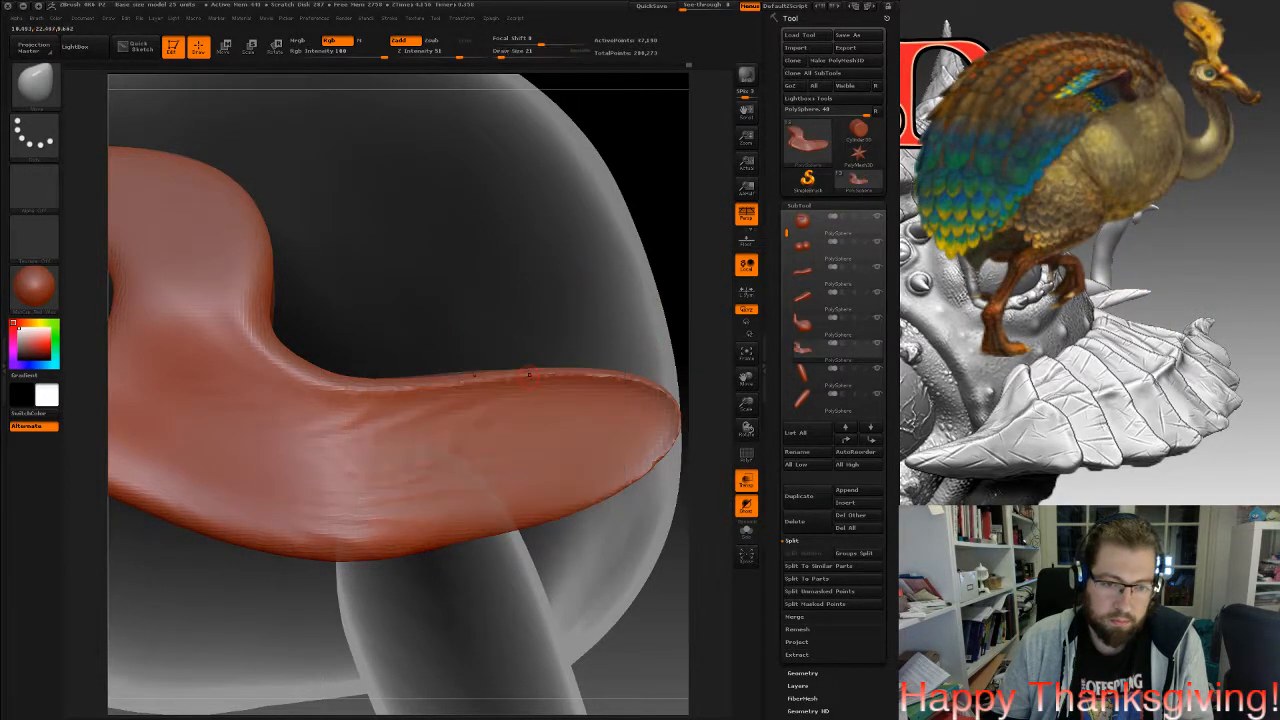
key("space")
left_click(553, 397)
mouse_move(550, 397)
left_mouse_down("shift")
mouse_move(440, 390)
mouse_move(640, 385)
mouse_move(665, 450)
mouse_move(609, 480)
mouse_move(411, 521)
mouse_move(420, 449)
left_mouse_up("shift")
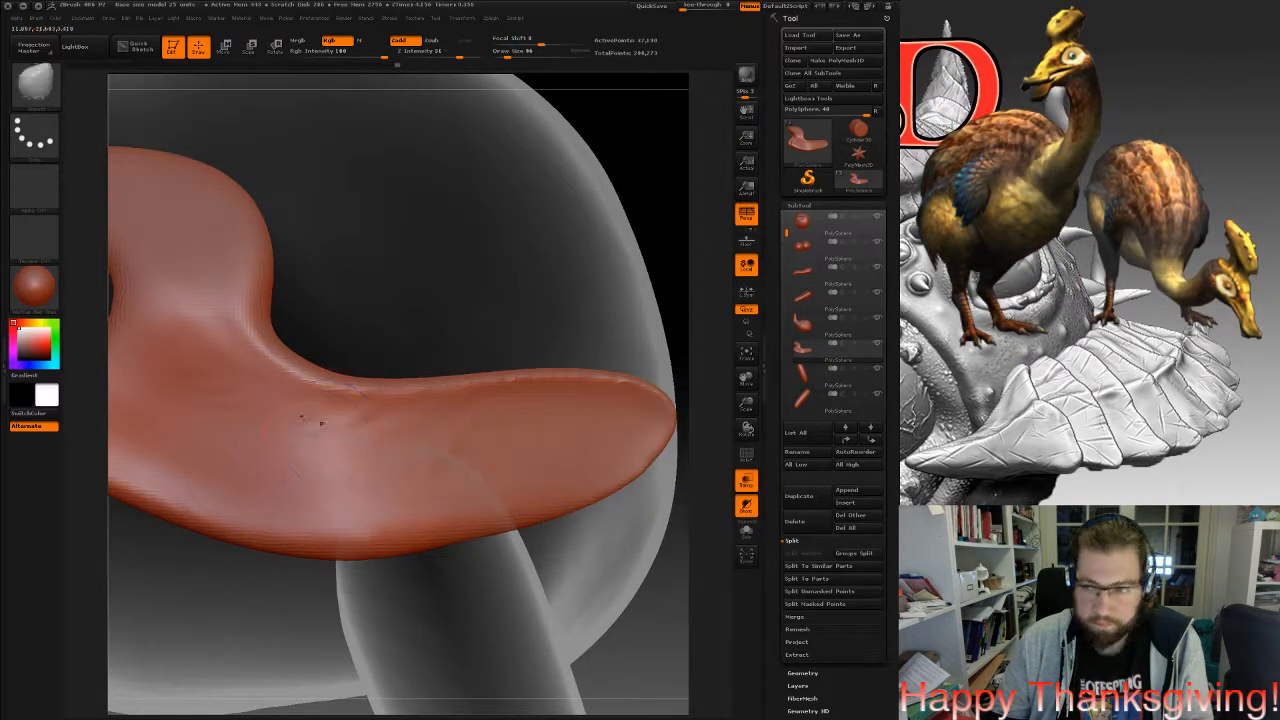
right_click_drag(322, 424, 465, 462, "alt")
mouse_move(511, 463)
left_mouse_down("shift")
mouse_move(440, 445)
mouse_move(369, 293)
mouse_move(399, 357)
left_mouse_up("shift")
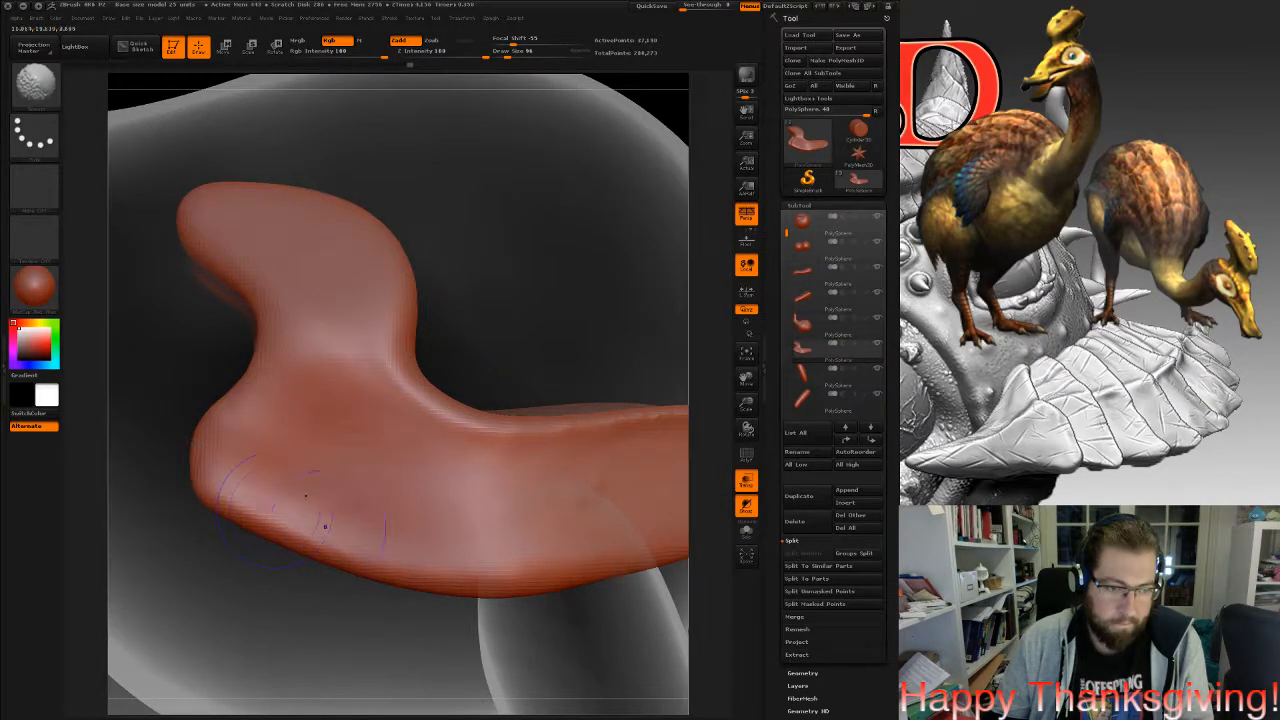
right_click_drag(296, 515, 475, 440, "alt")
Tilt the wing's rear tip upward and bend it in toward the rump with the Move brush.
mouse_move(422, 489)
right_mouse_down()
mouse_move(400, 515)
mouse_move(365, 490)
mouse_move(398, 476)
mouse_move(420, 488)
mouse_move(445, 455)
right_mouse_up()
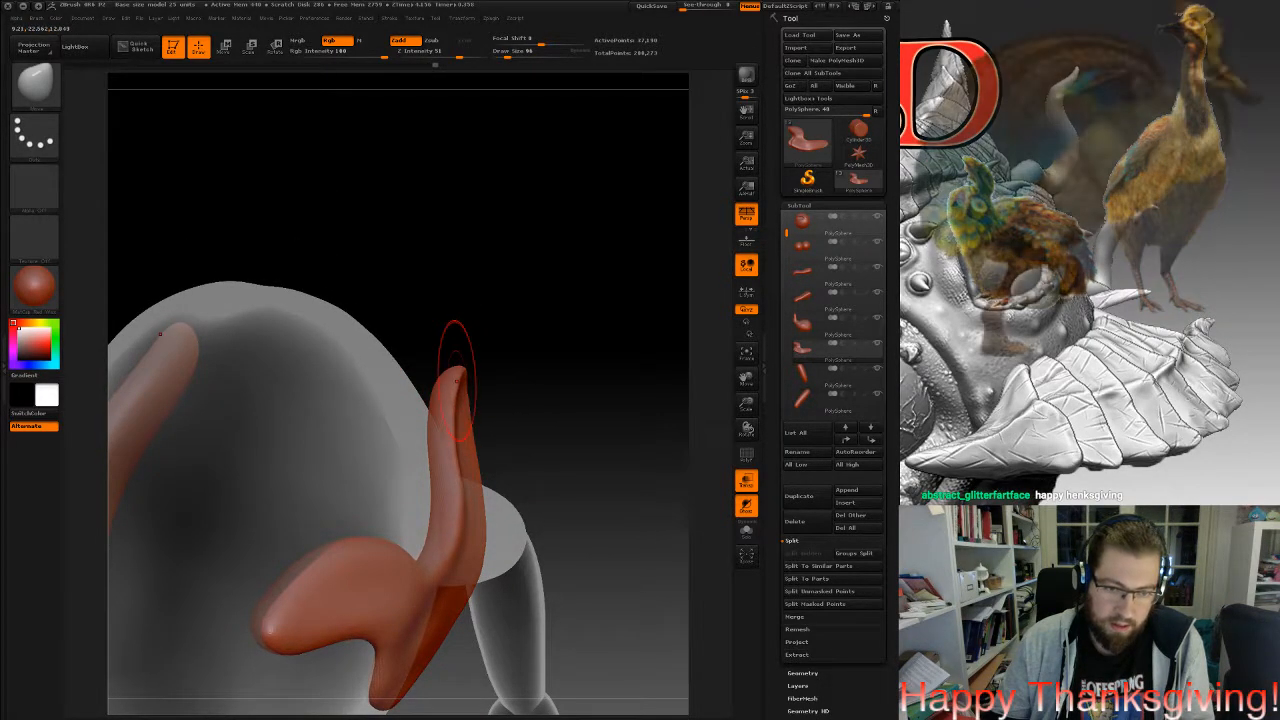
mouse_move(470, 362)
right_mouse_down()
mouse_move(505, 340)
mouse_move(507, 432)
mouse_move(515, 325)
mouse_move(530, 355)
mouse_move(586, 329)
mouse_move(600, 360)
mouse_move(543, 329)
mouse_move(515, 338)
right_mouse_up()
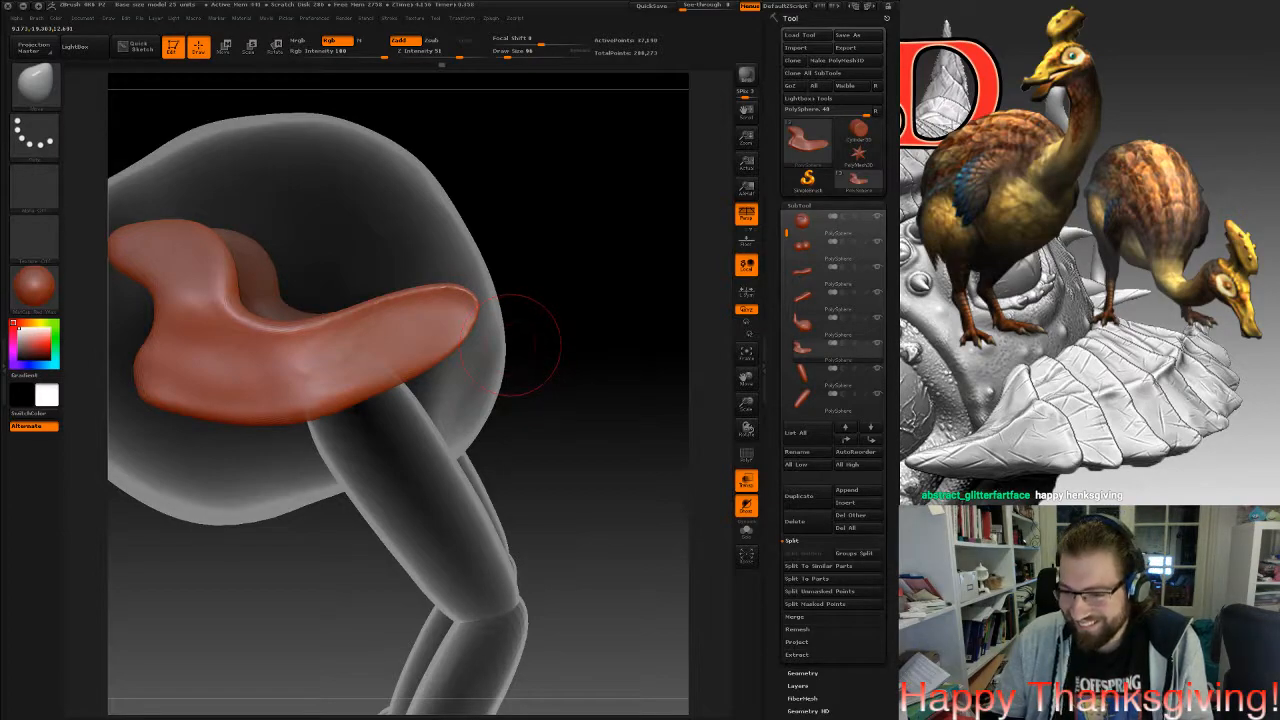
right_click_drag(512, 345, 470, 350)
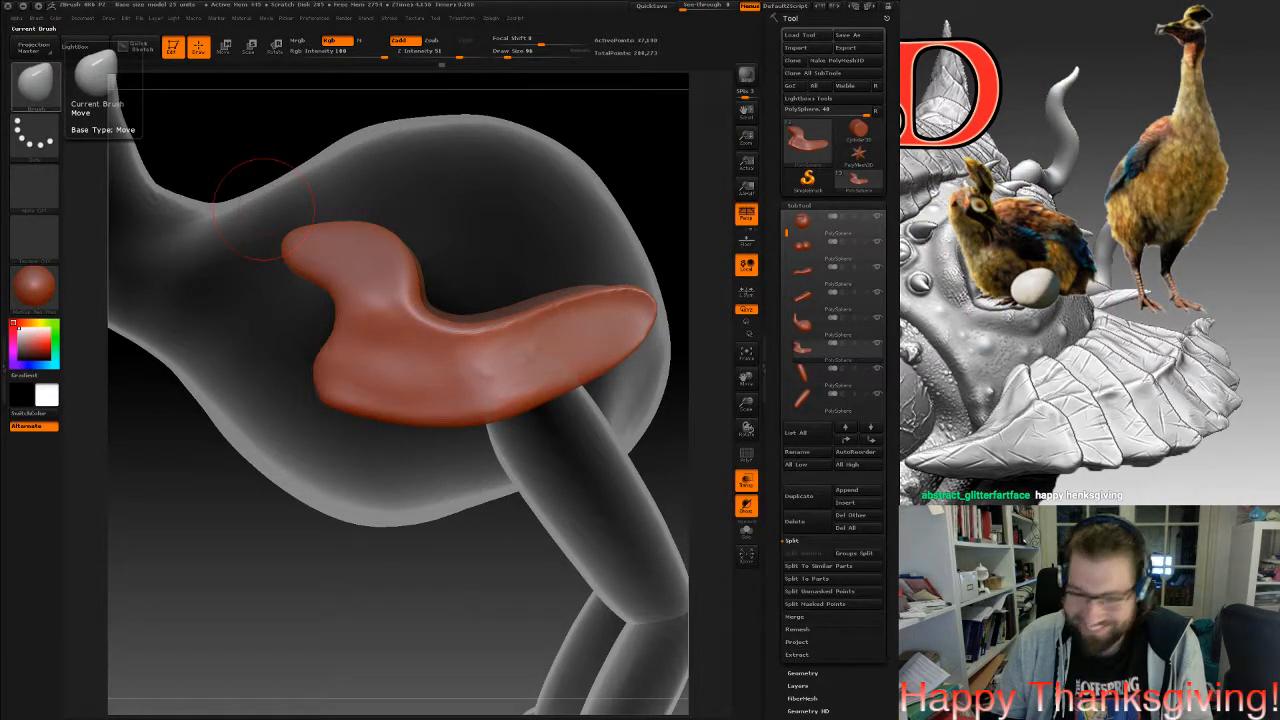
mouse_move(688, 300)
left_mouse_down()
mouse_move(470, 302)
mouse_move(410, 415)
left_mouse_up()
left_click_drag(586, 400, 594, 380)
mouse_move(480, 460)
left_mouse_down()
mouse_move(520, 600)
mouse_move(255, 590)
left_mouse_up()
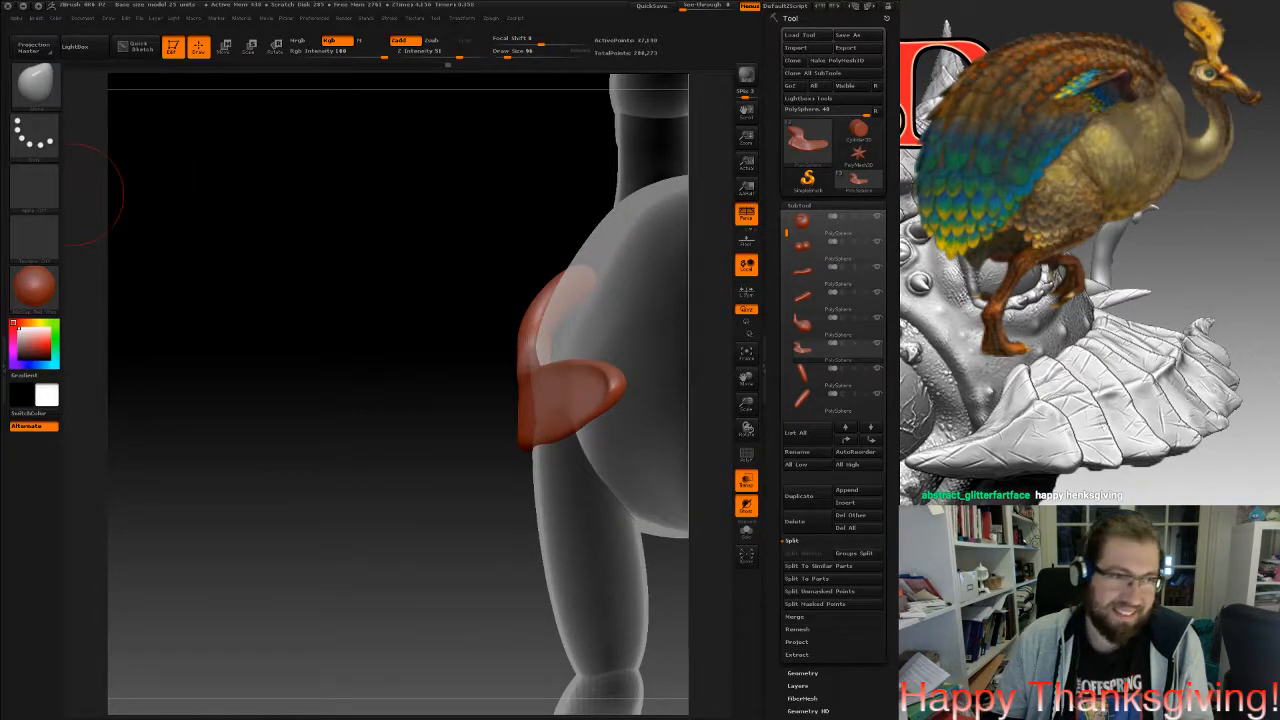
Switch to the Inflat brush at draw size 61 and thicken the wing's rear tip.
left_click(35, 85)
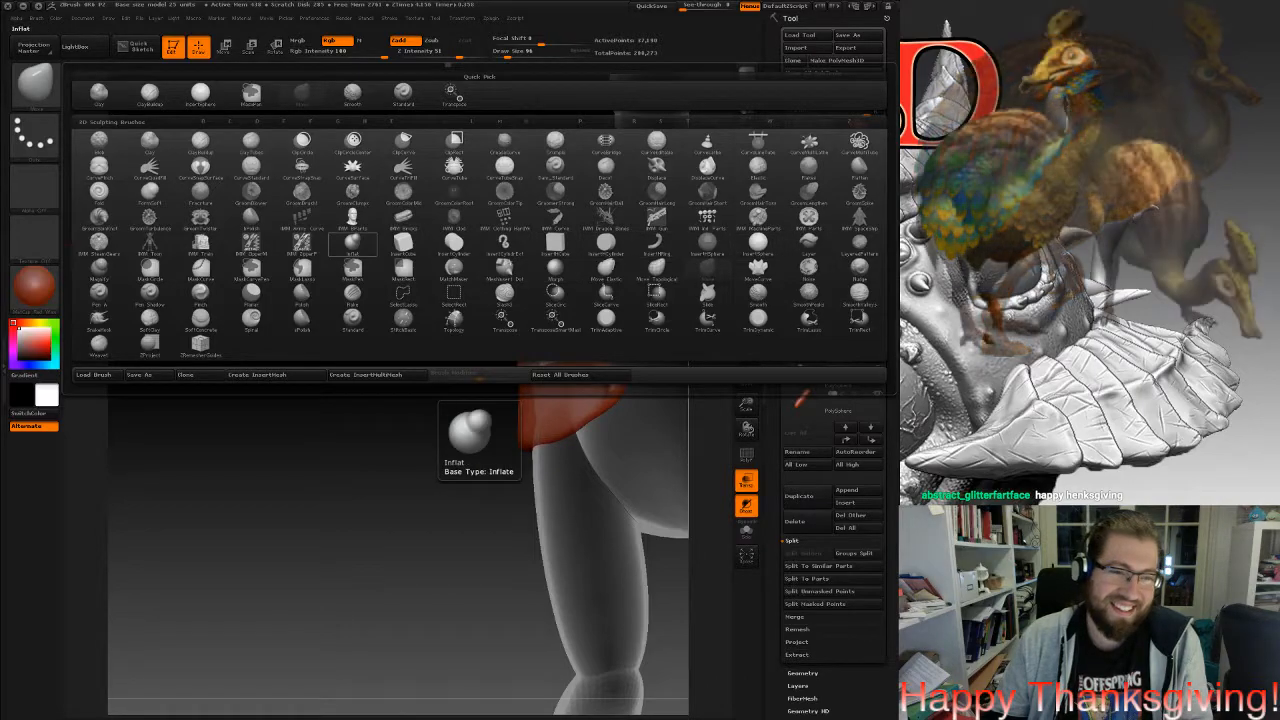
left_click(758, 242)
key("space")
left_click_drag(594, 387, 587, 386)
mouse_move(445, 385)
left_mouse_down()
mouse_move(568, 380)
mouse_move(570, 400)
mouse_move(635, 395)
mouse_move(646, 412)
mouse_move(648, 381)
left_mouse_up()
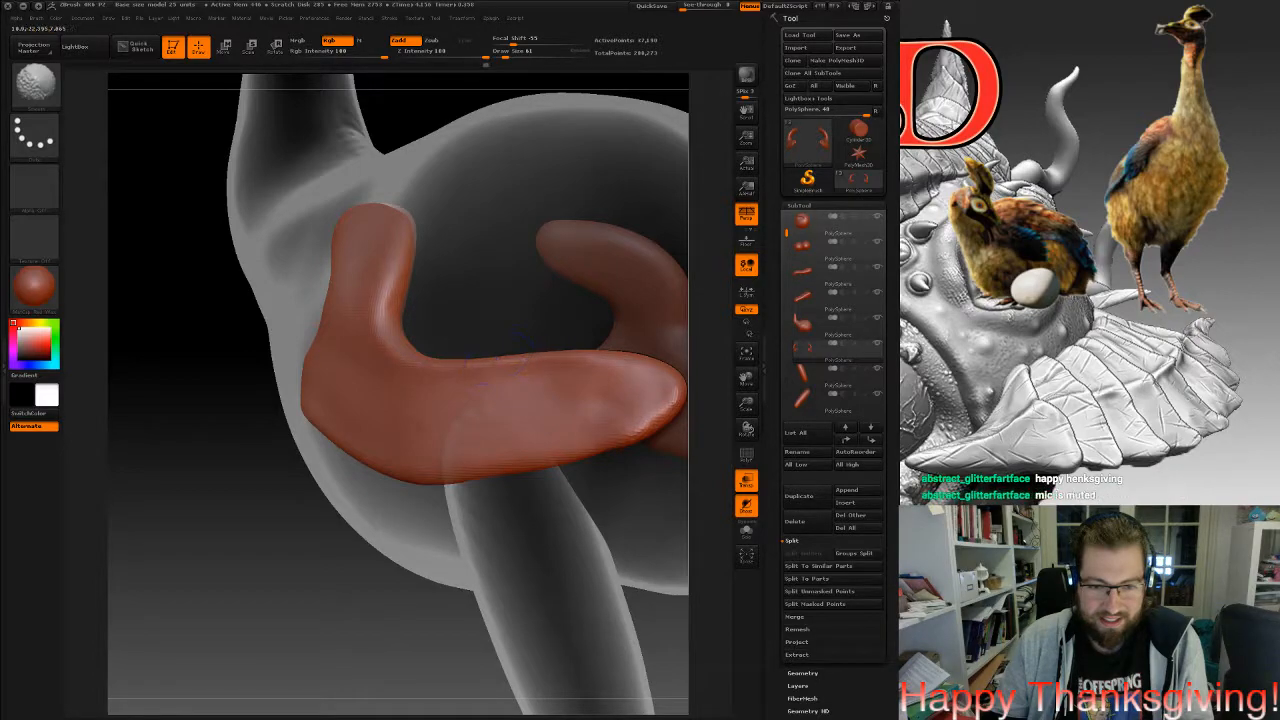
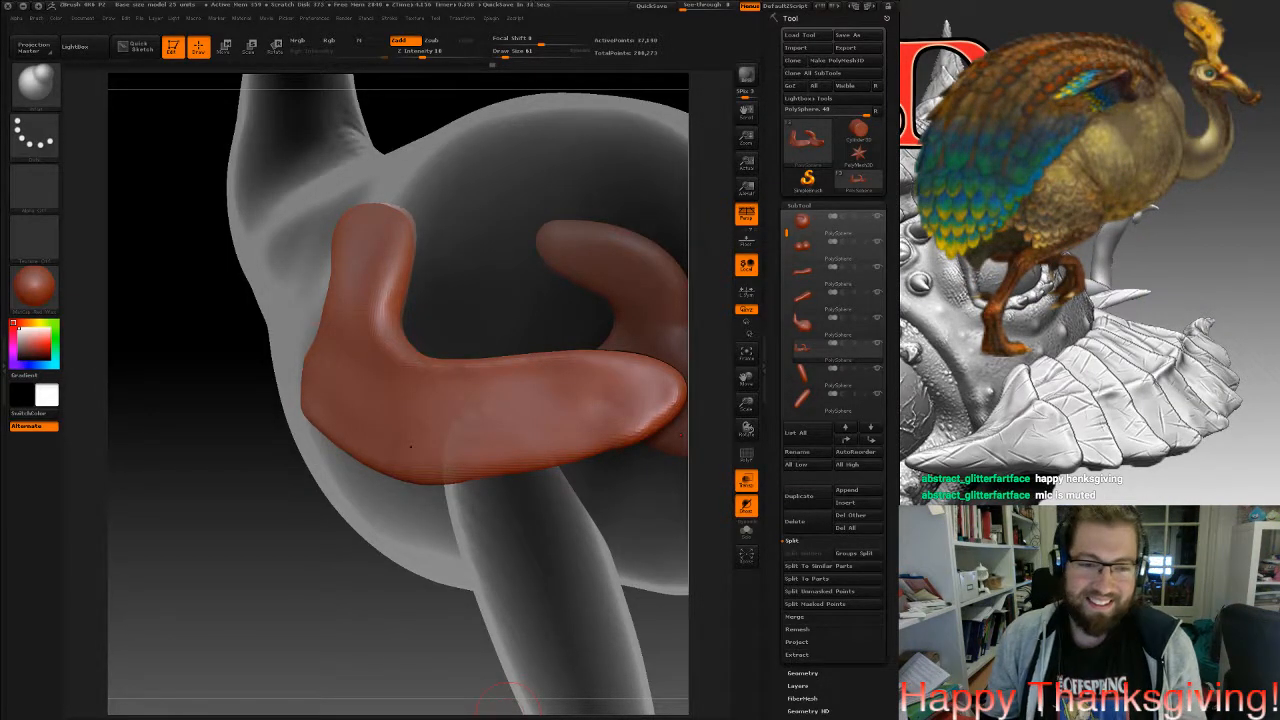
Enlarge the Inflat brush and thicken the folded wing from its front lobe along the rear section.
right_click_drag(484, 423, 510, 485)
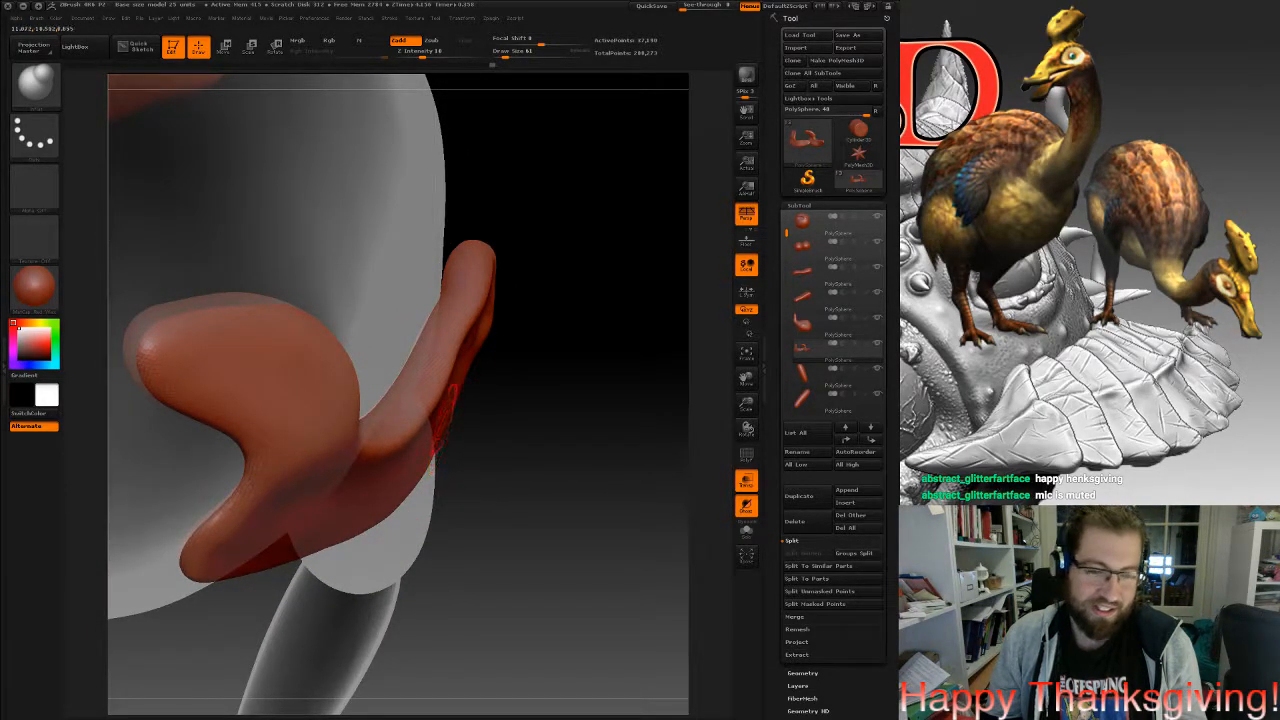
key("space")
left_click_drag(418, 410, 423, 411)
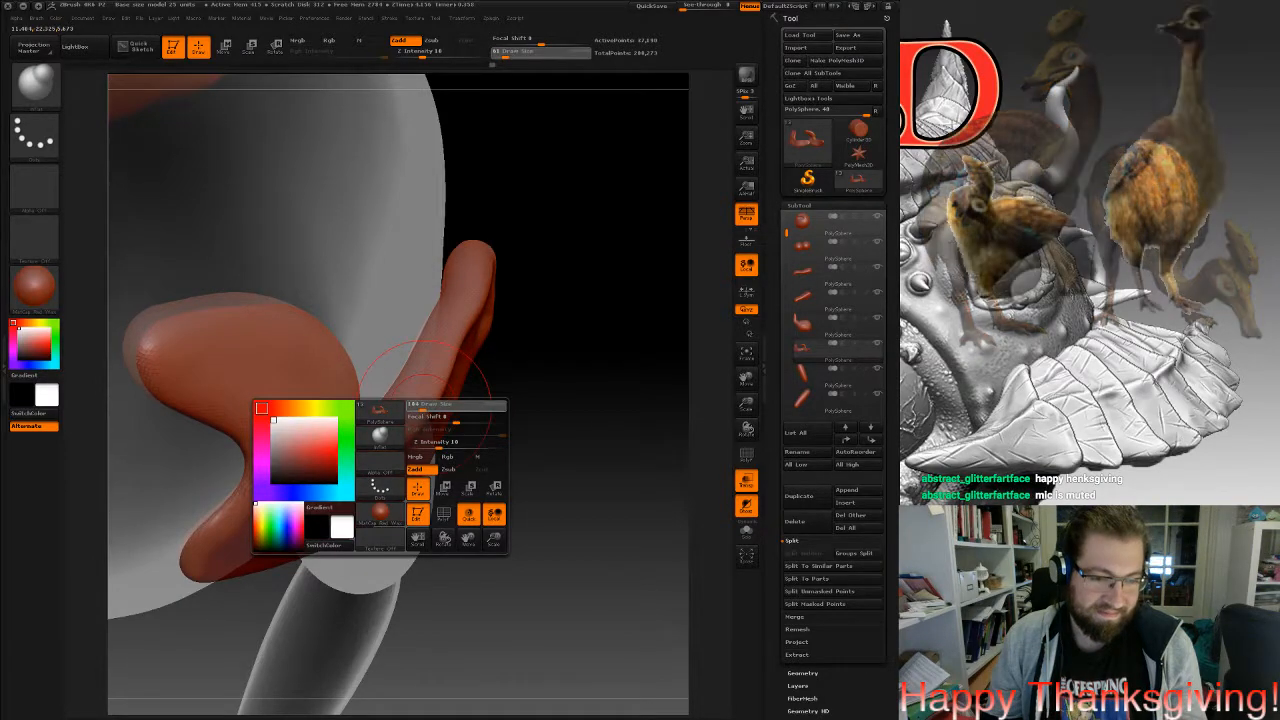
right_click_drag(416, 415, 340, 388)
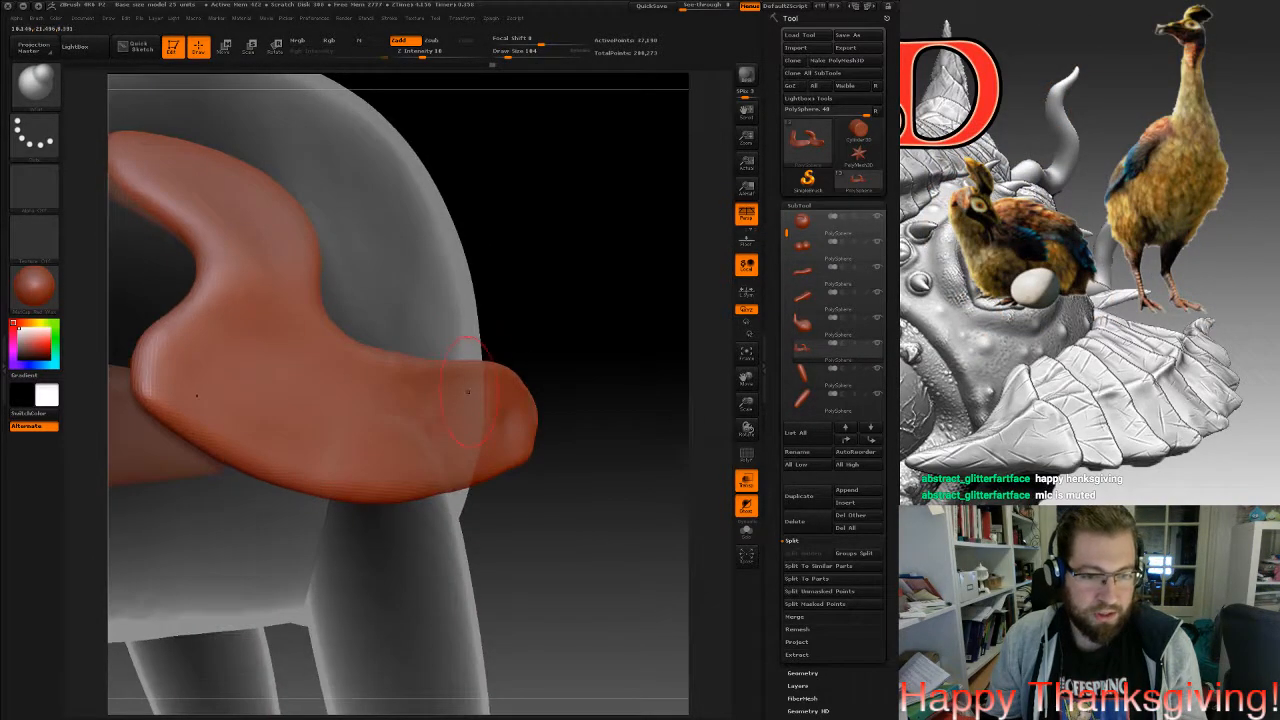
right_click_drag(469, 391, 419, 390)
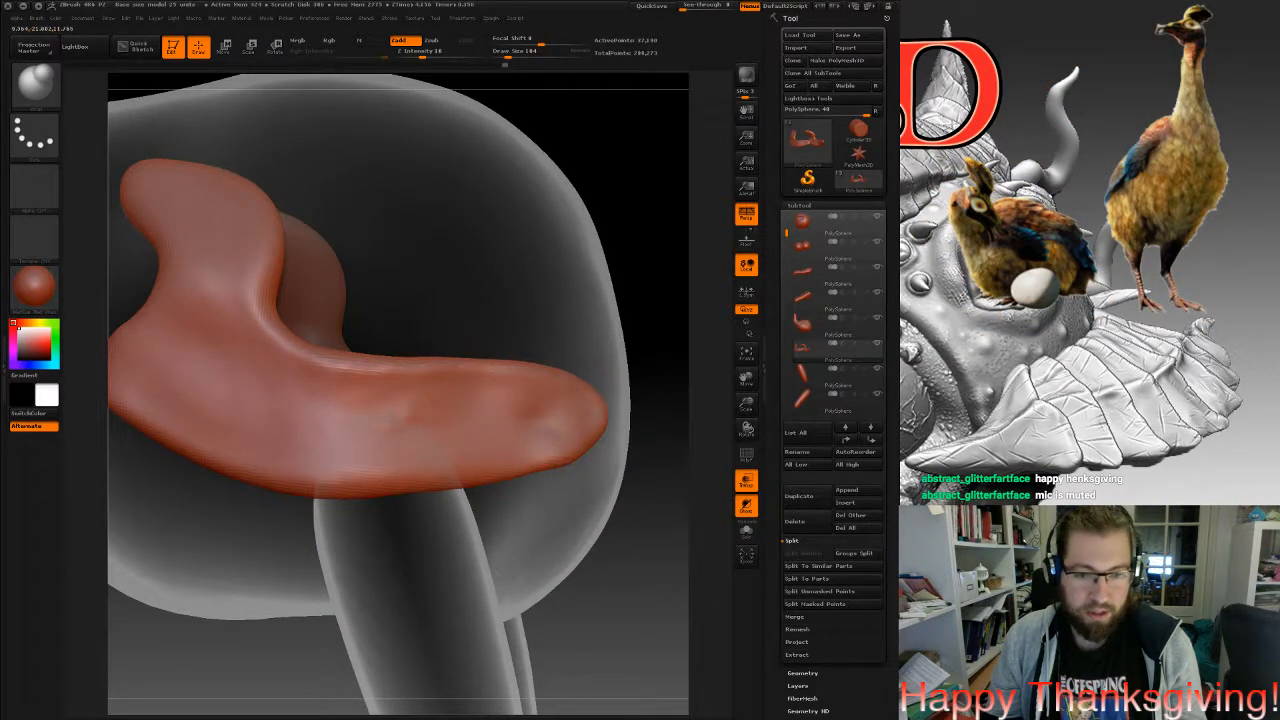
right_click_drag(589, 402, 601, 413)
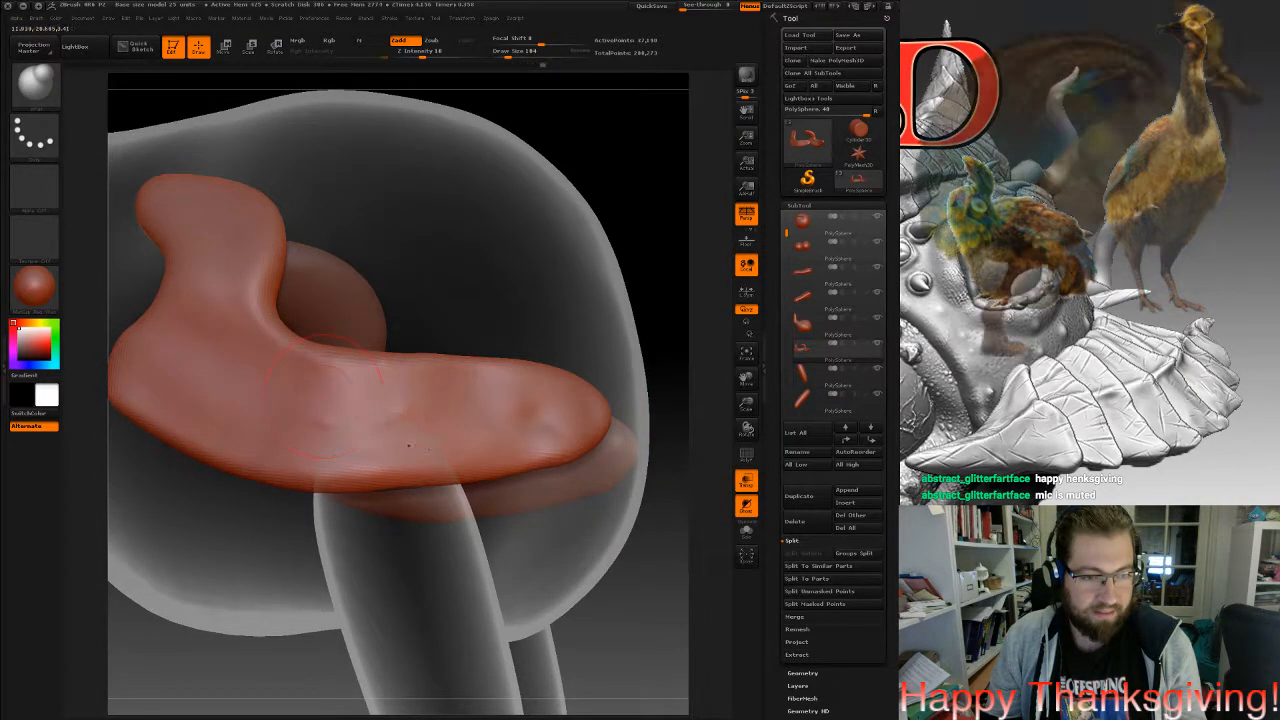
right_click_drag(236, 371, 352, 375, "alt")
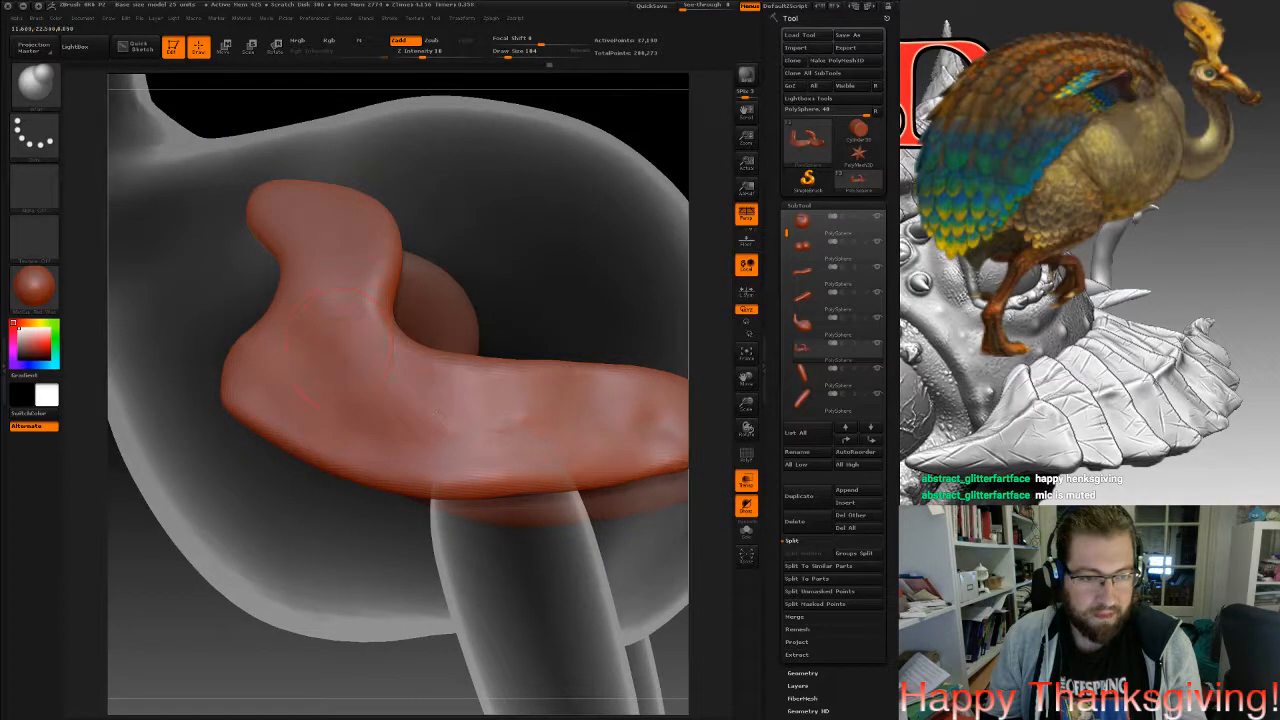
mouse_move(268, 380)
left_mouse_down()
mouse_move(335, 430)
mouse_move(604, 443)
left_mouse_up()
Smooth the wing's upper front lobe where it bends down into the rear section.
right_click_drag(569, 422, 465, 357)
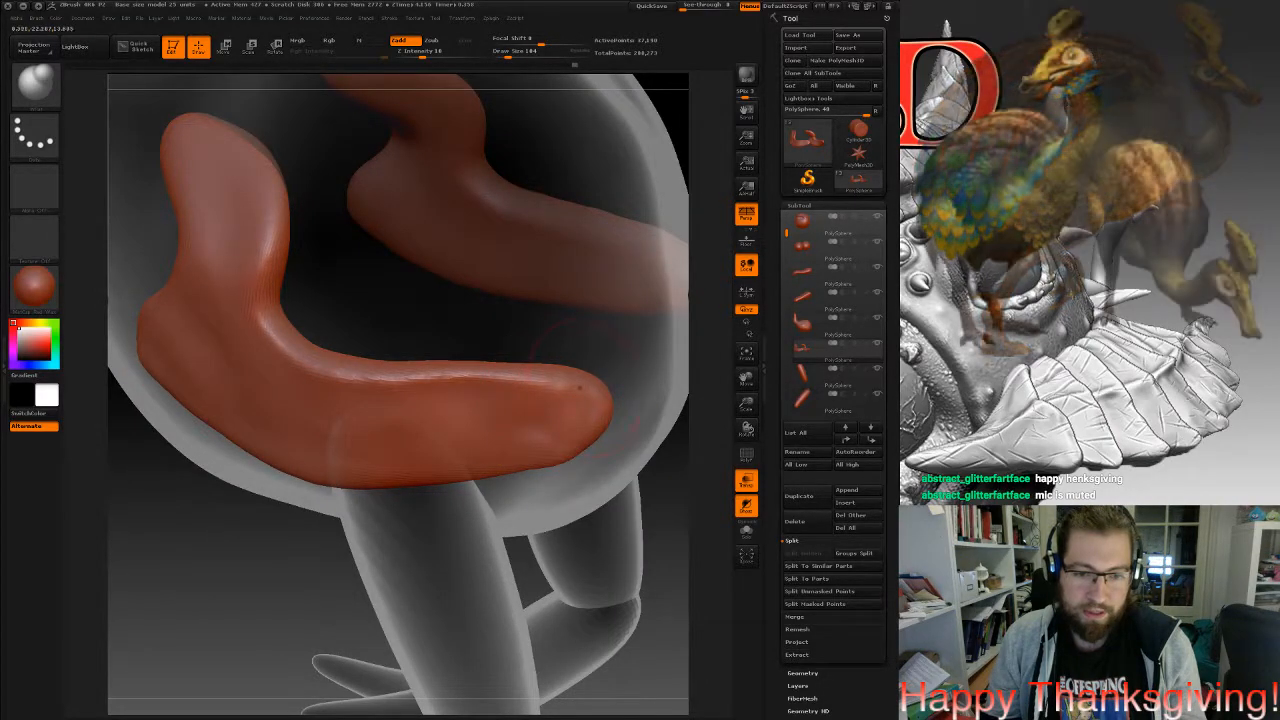
right_click_drag(605, 390, 595, 405)
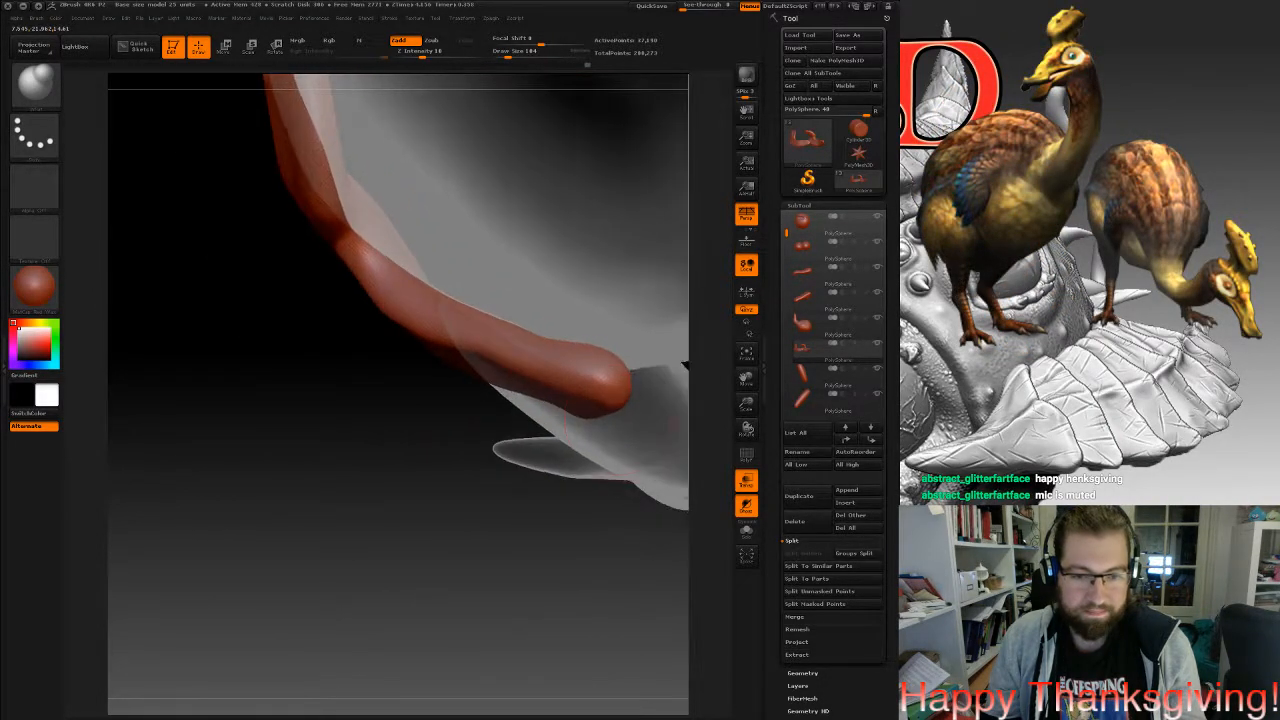
mouse_move(130, 420)
right_mouse_down()
mouse_move(222, 396)
mouse_move(359, 329)
mouse_move(394, 286)
mouse_move(333, 272)
right_mouse_up()
right_click_drag(240, 110, 243, 120)
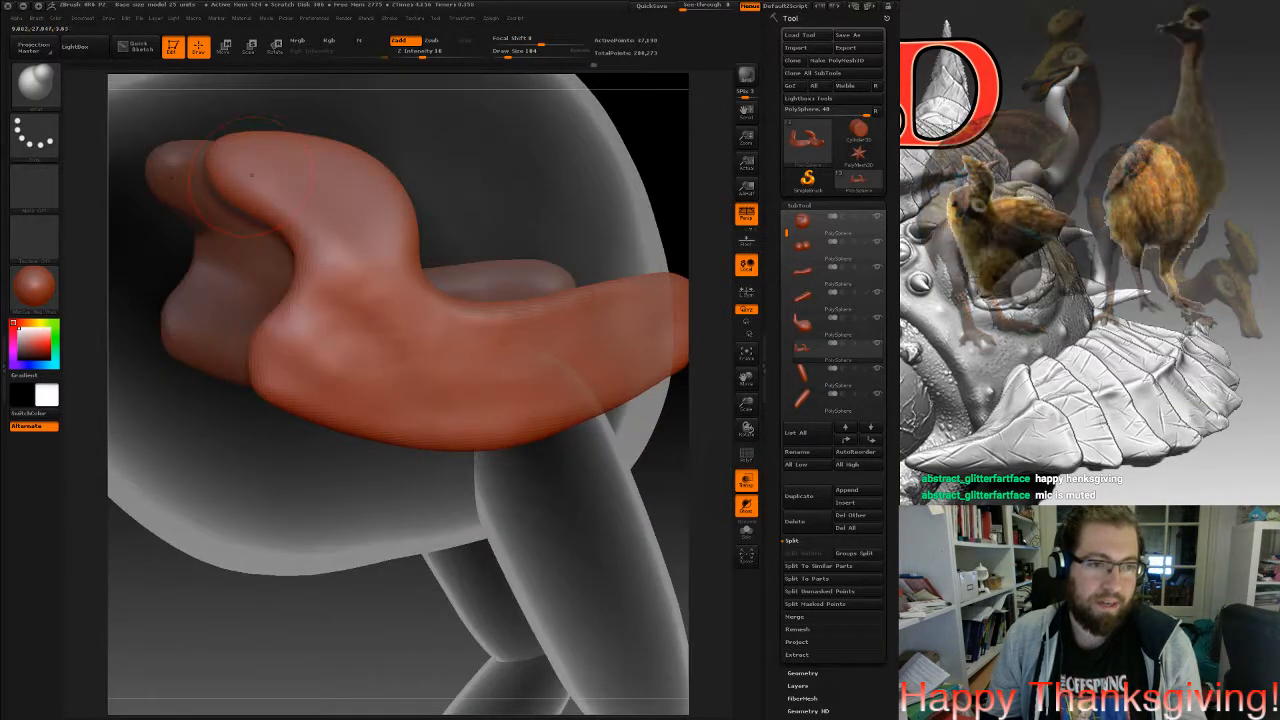
mouse_move(372, 190)
right_mouse_down("ctrl")
mouse_move(380, 250)
mouse_move(384, 160)
mouse_move(484, 208)
mouse_move(643, 250)
mouse_move(735, 235)
mouse_move(622, 270)
right_mouse_up("ctrl")
left_click_drag(460, 225, 466, 272, "shift")
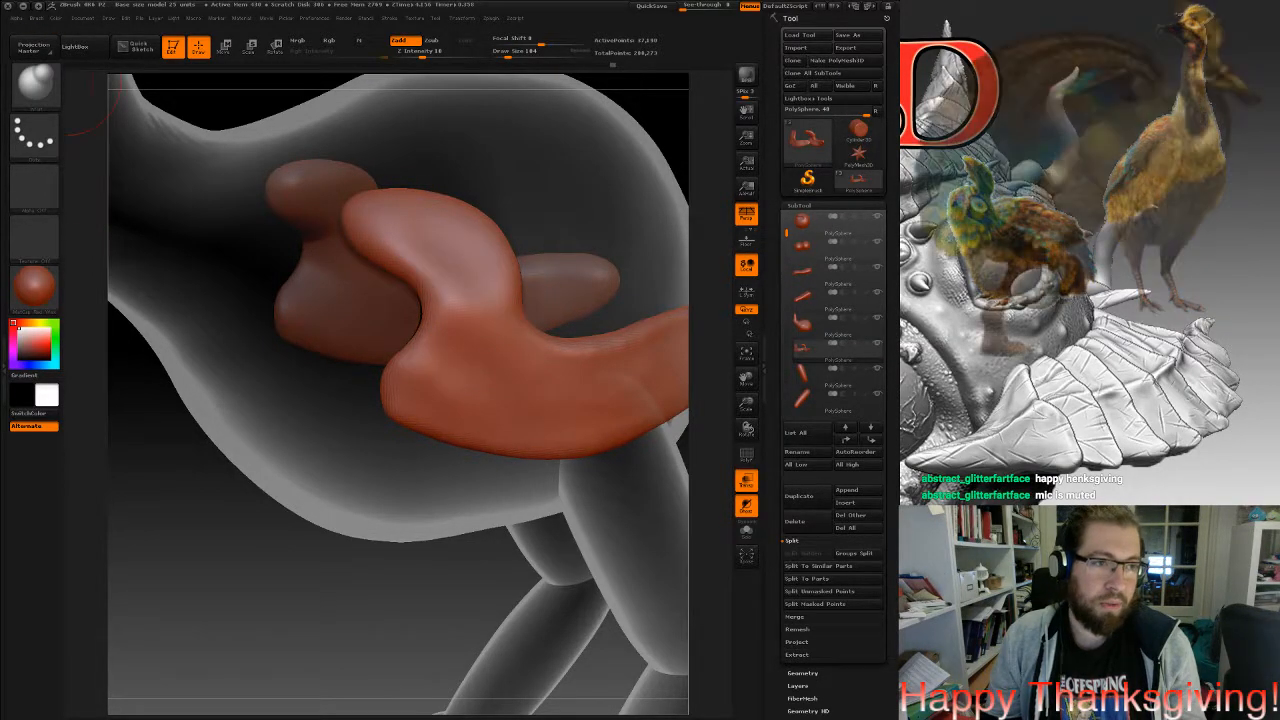
Switch to the Flatten brush at draw size 54 and flatten the rounded surfaces of the wing into broad planes.
left_click(35, 85)
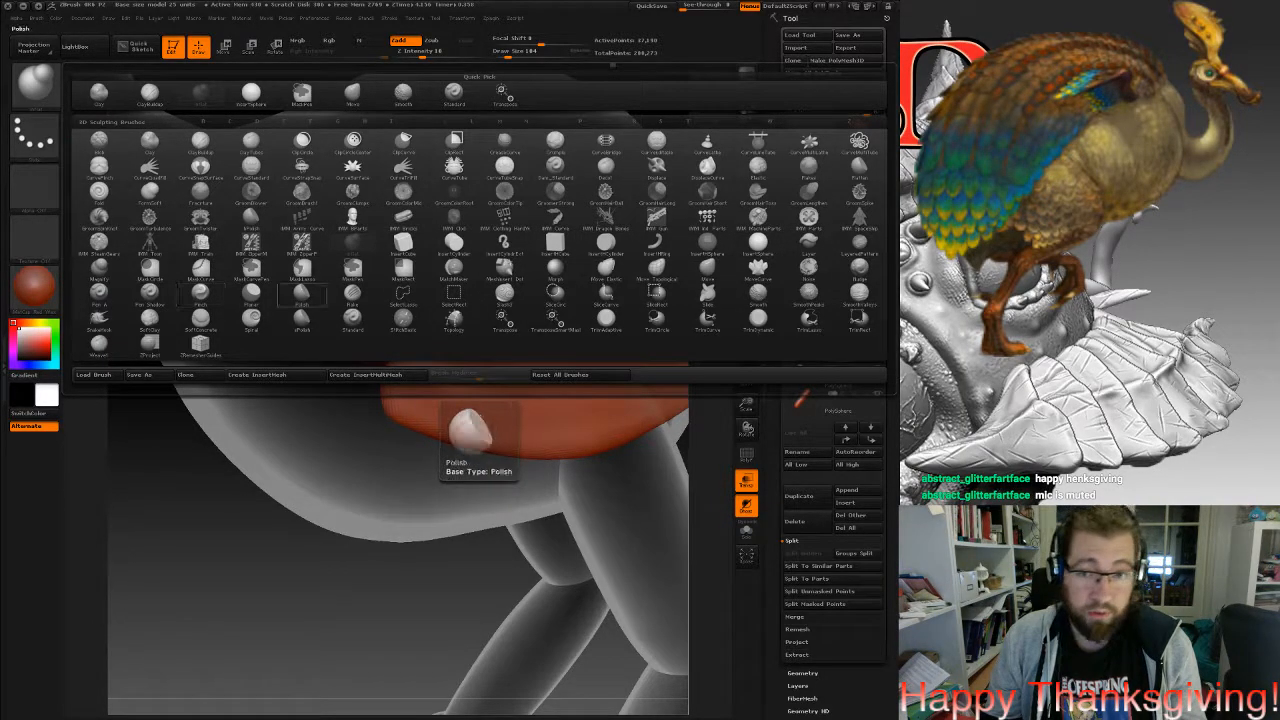
left_click(860, 169)
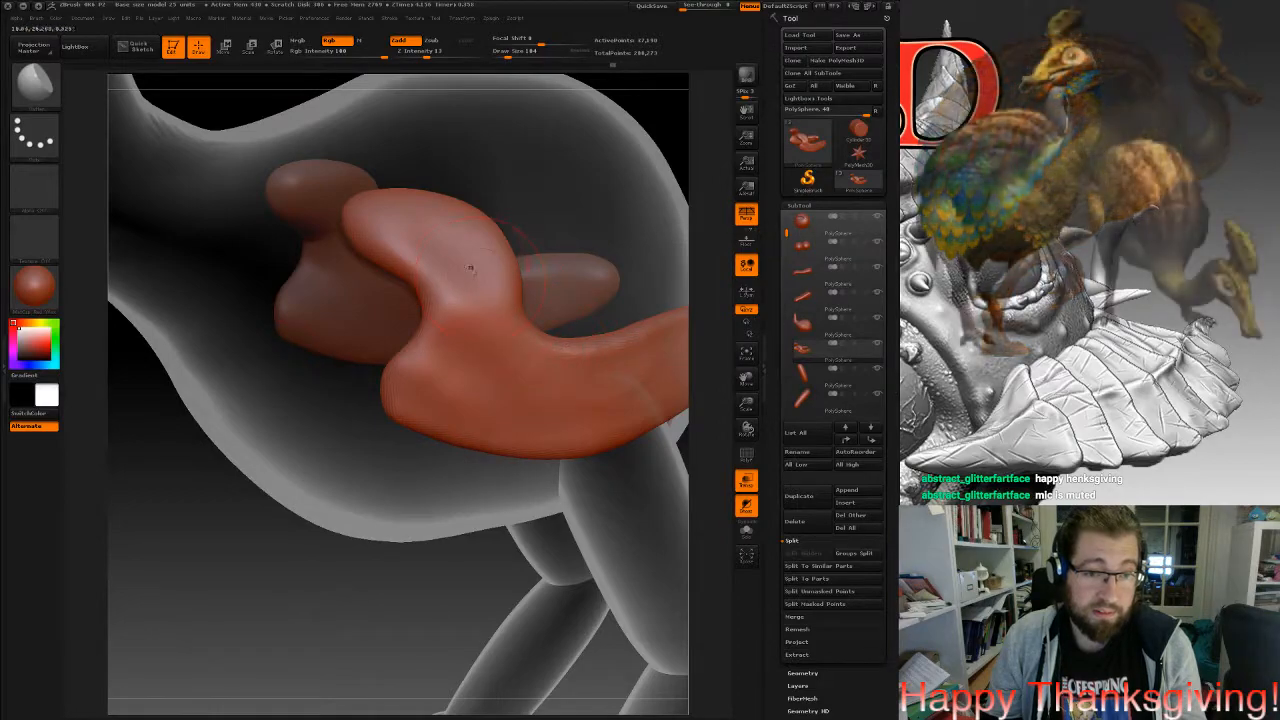
key("space")
left_click_drag(462, 269, 456, 269)
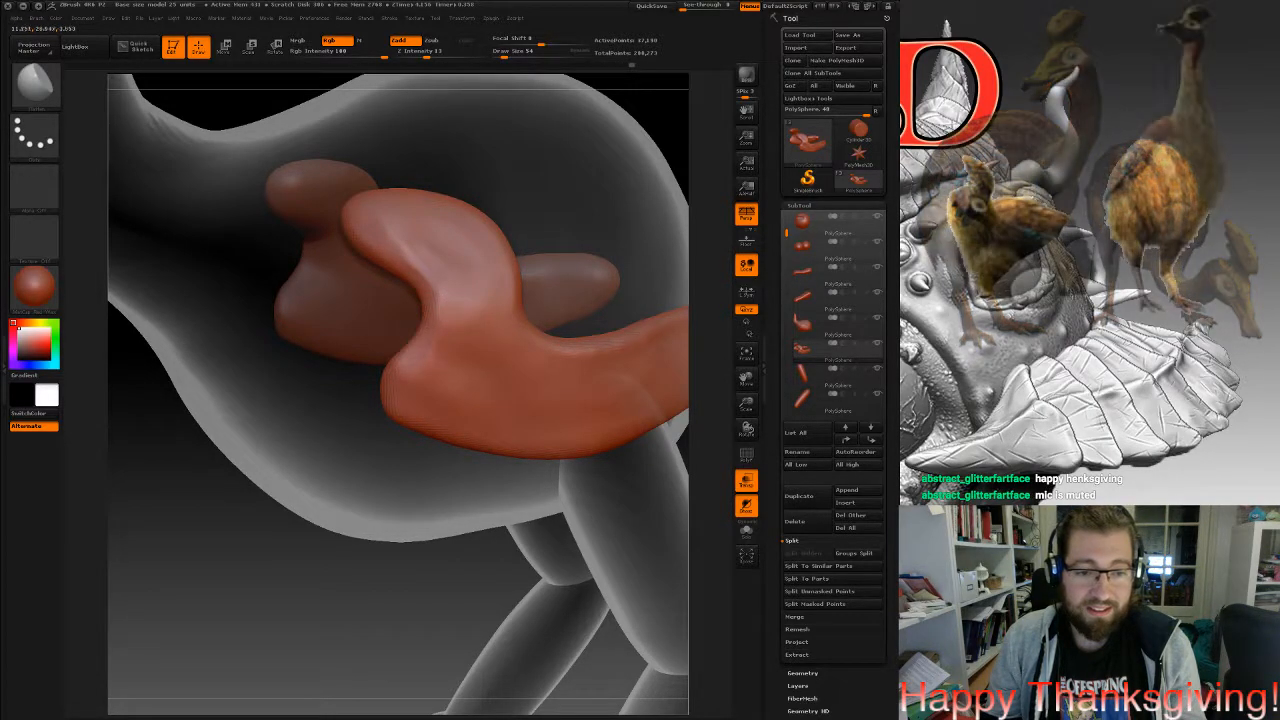
right_click_drag(466, 326, 376, 294, "alt")
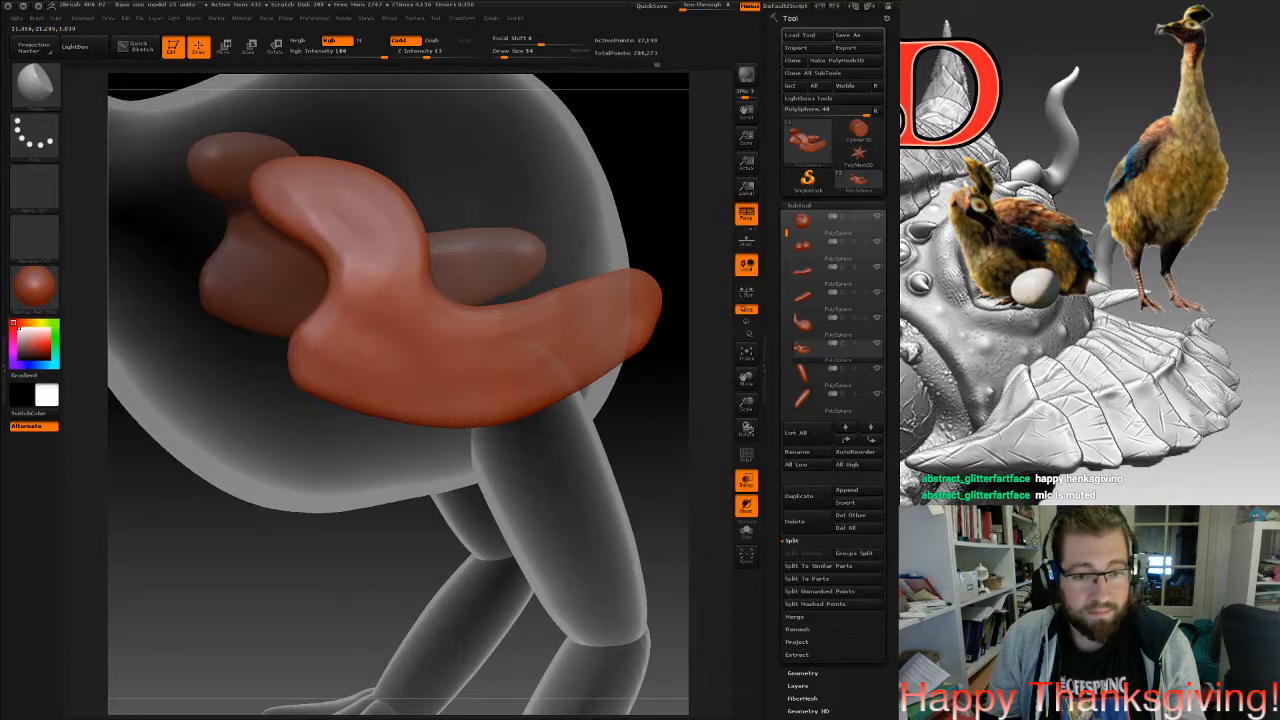
right_click_drag(613, 340, 450, 360, "alt")
right_click_drag(450, 360, 450, 290, "ctrl")
mouse_move(560, 330)
right_mouse_down("alt")
mouse_move(454, 362)
mouse_move(551, 361)
right_mouse_up("alt")
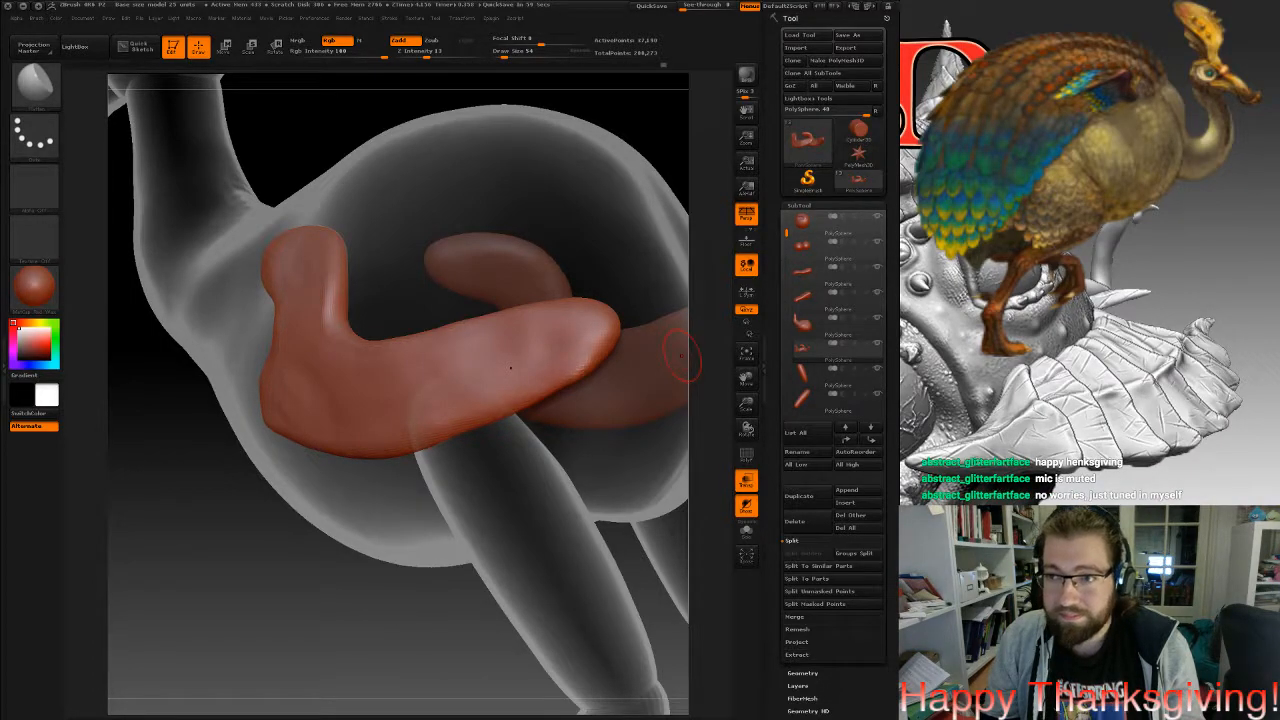
right_click_drag(508, 368, 545, 345)
right_click_drag(461, 310, 378, 335, "ctrl")
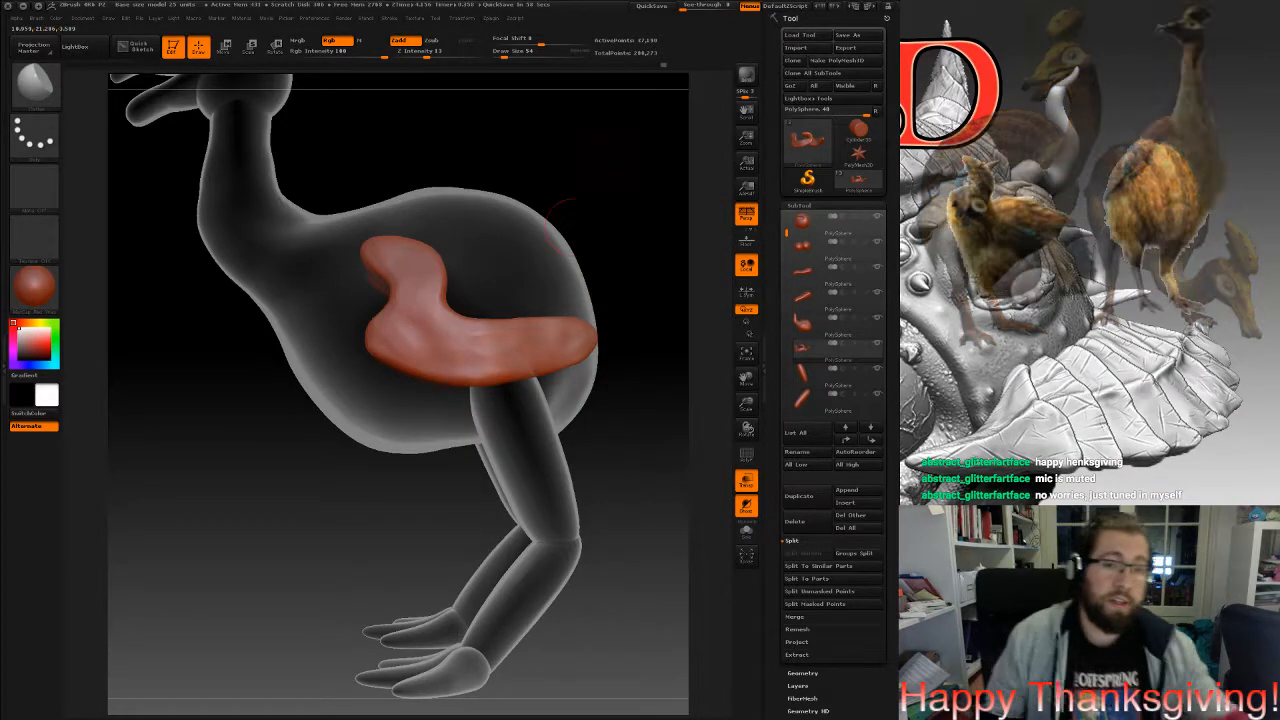
Examine the whole bird's proportions and the fit of the folded wings from the side and front.
left_click_drag(608, 210, 690, 215)
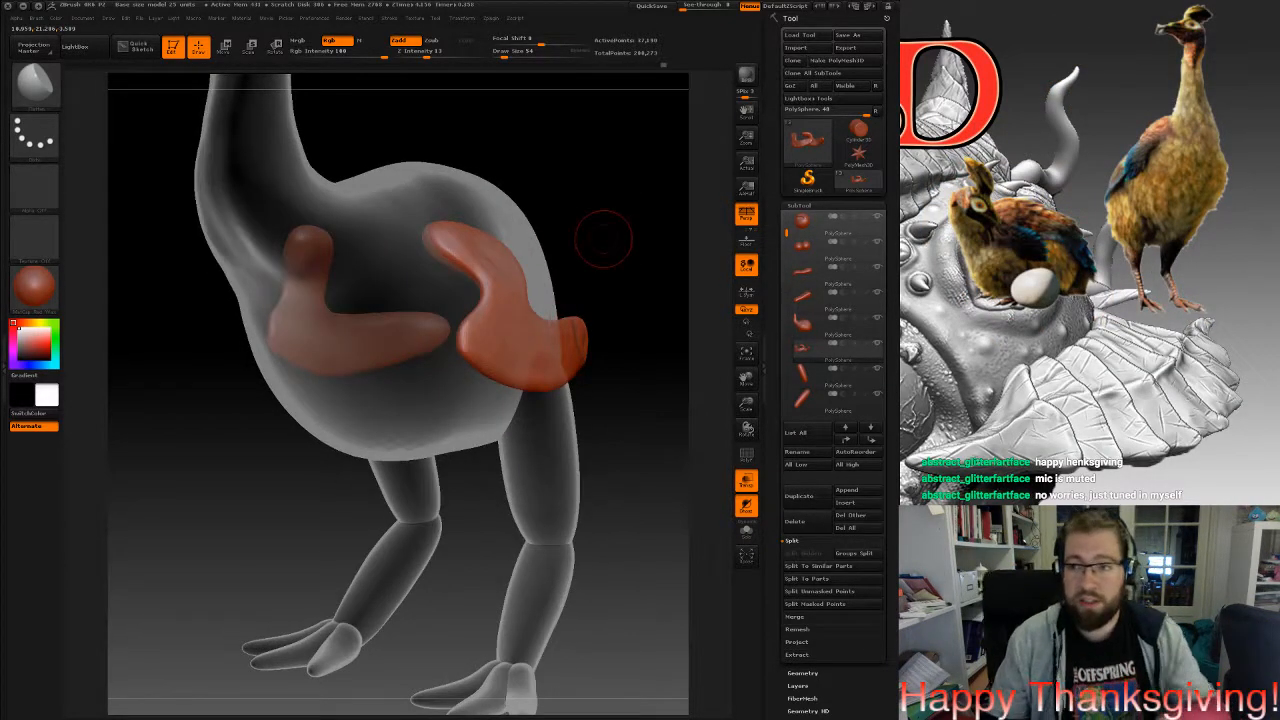
mouse_move(435, 251)
right_mouse_down("alt")
mouse_move(443, 323)
mouse_move(443, 235)
right_mouse_up("alt")
mouse_move(480, 380)
right_mouse_down()
mouse_move(410, 380)
mouse_move(444, 372)
right_mouse_up()
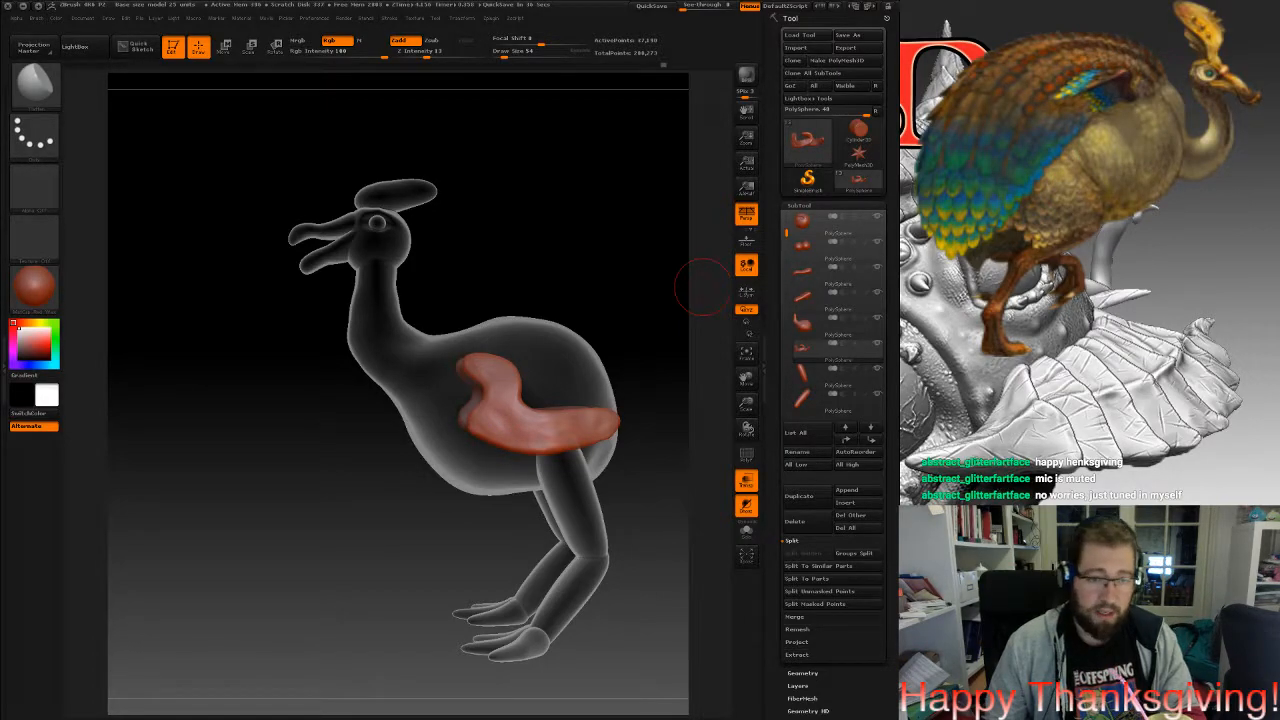
left_click_drag(702, 287, 850, 290)
left_click_drag(600, 420, 495, 427)
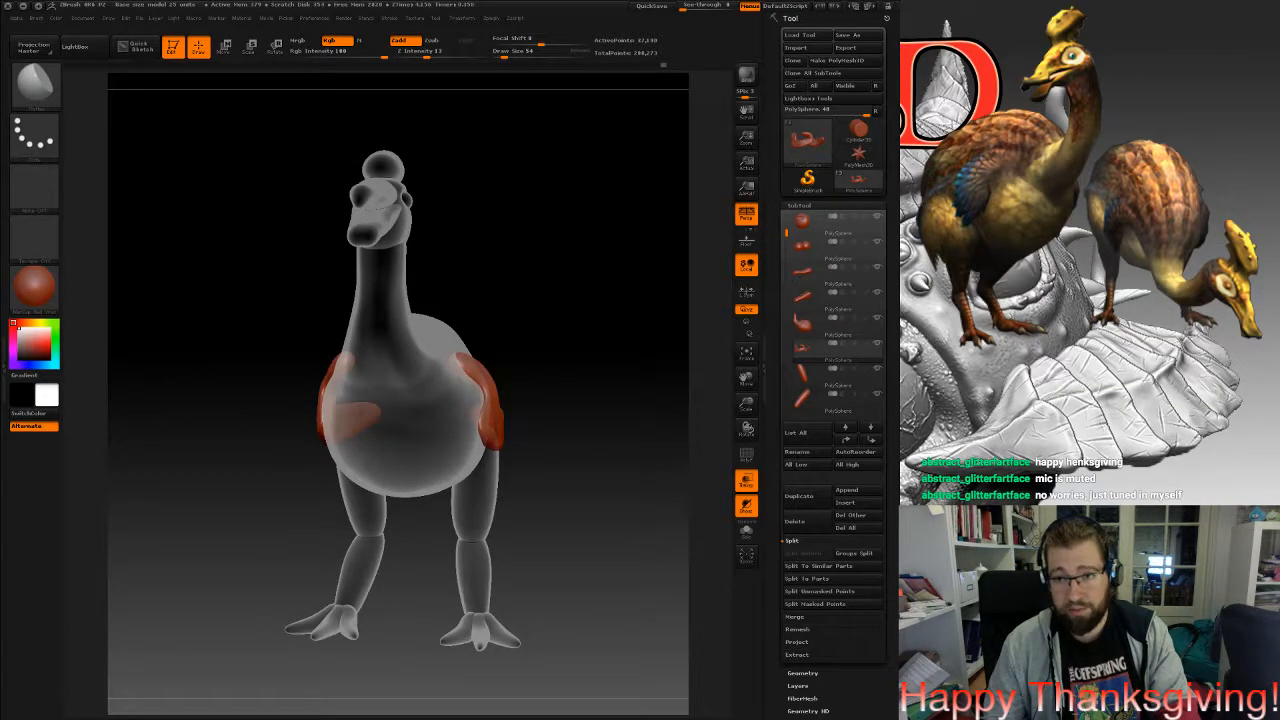
left_click_drag(488, 340, 674, 332)
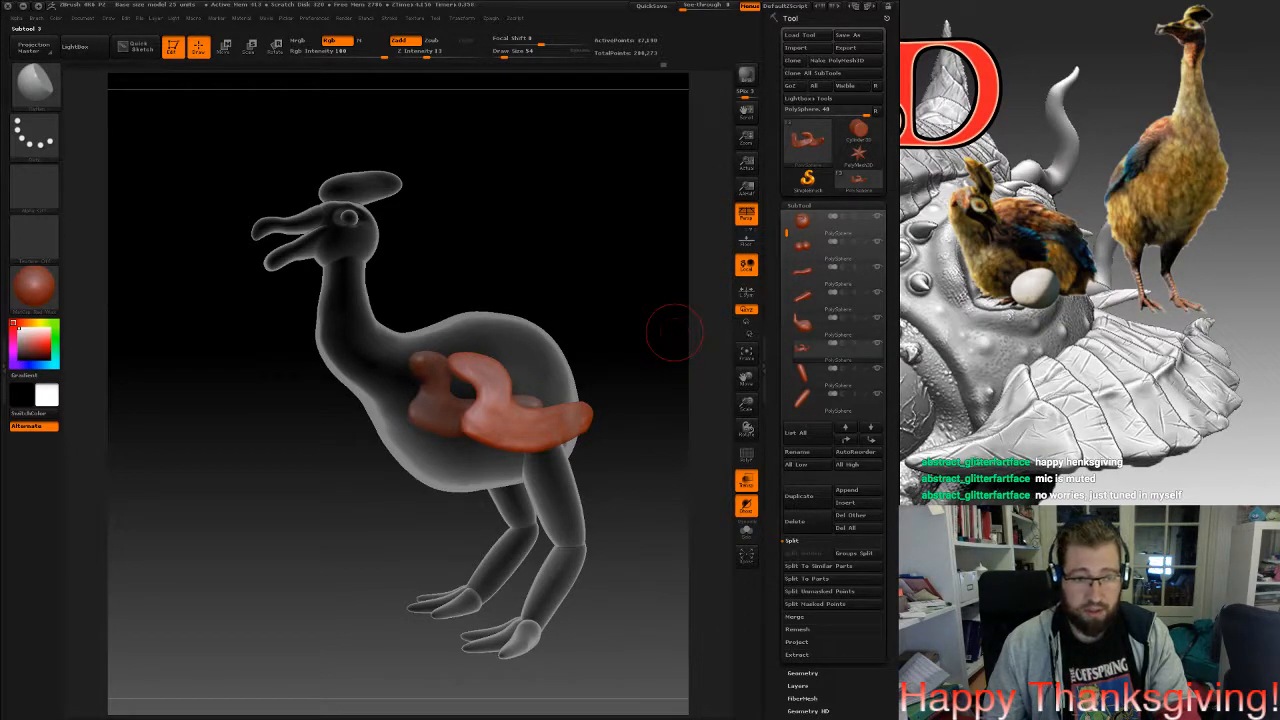
left_click_drag(672, 333, 560, 334)
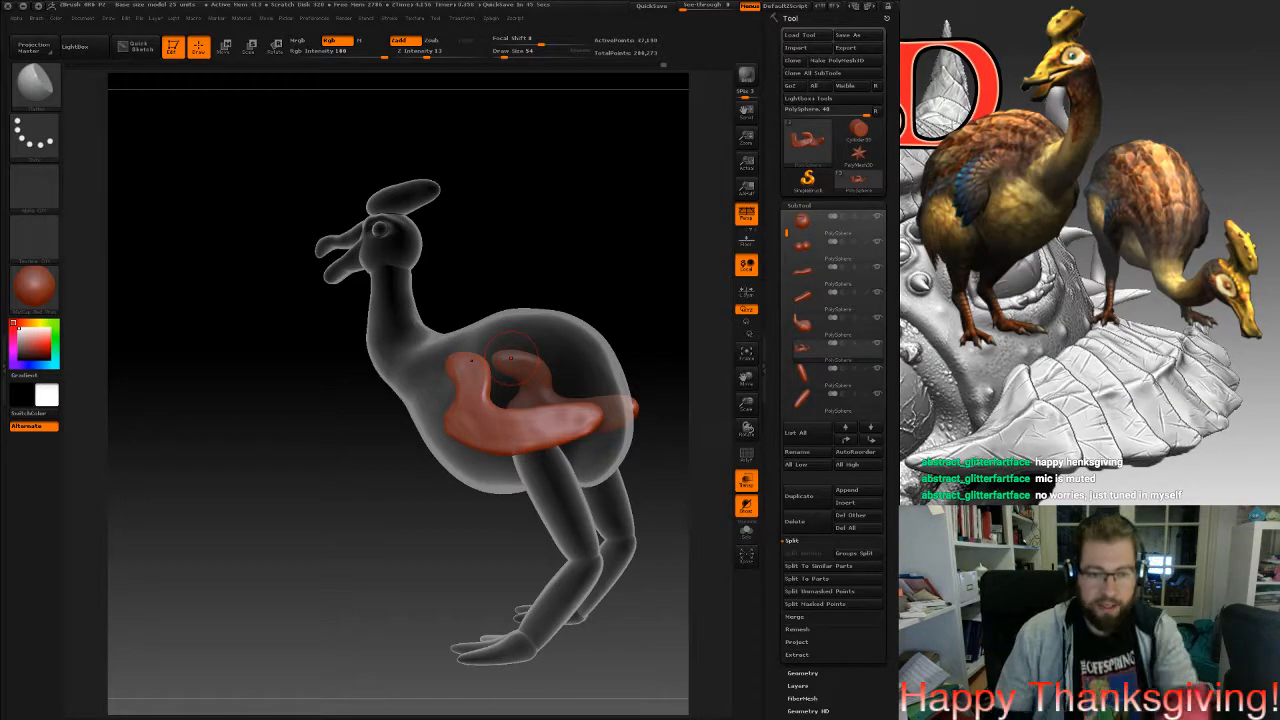
left_click_drag(522, 315, 557, 328)
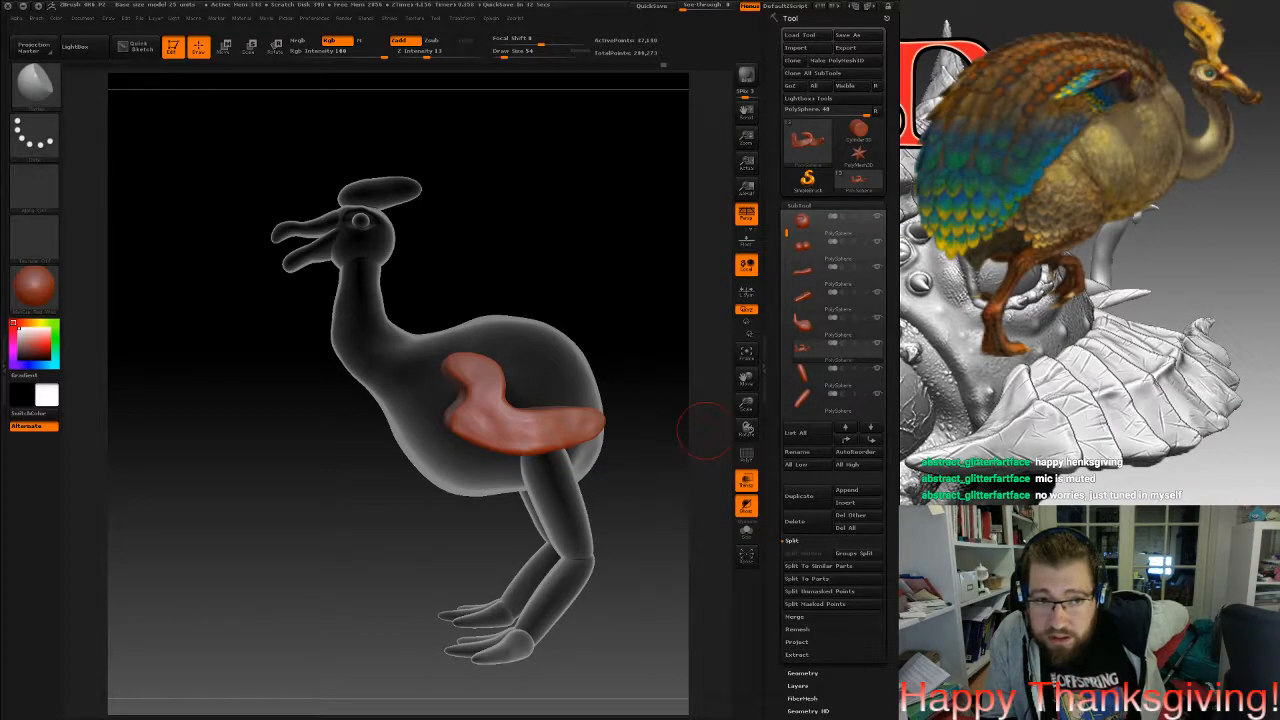
left_click_drag(440, 314, 640, 316)
left_click_drag(506, 312, 437, 320)
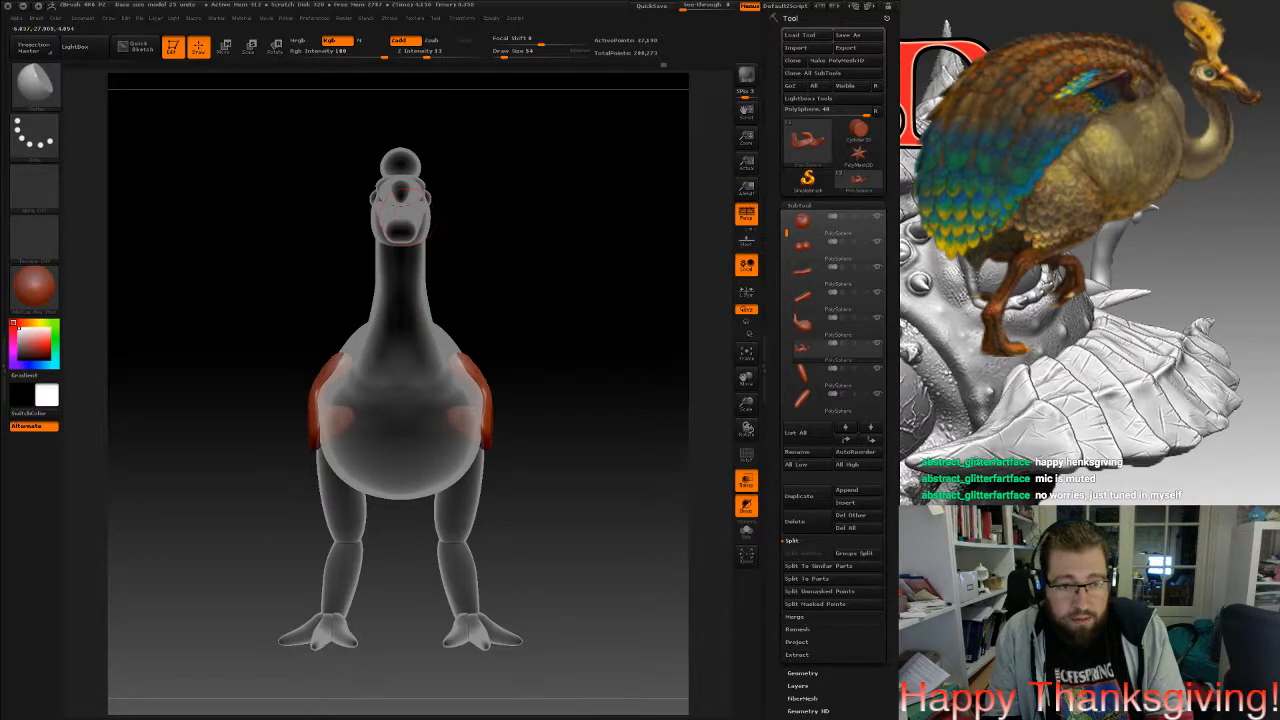
left_click_drag(403, 217, 434, 262, "alt")
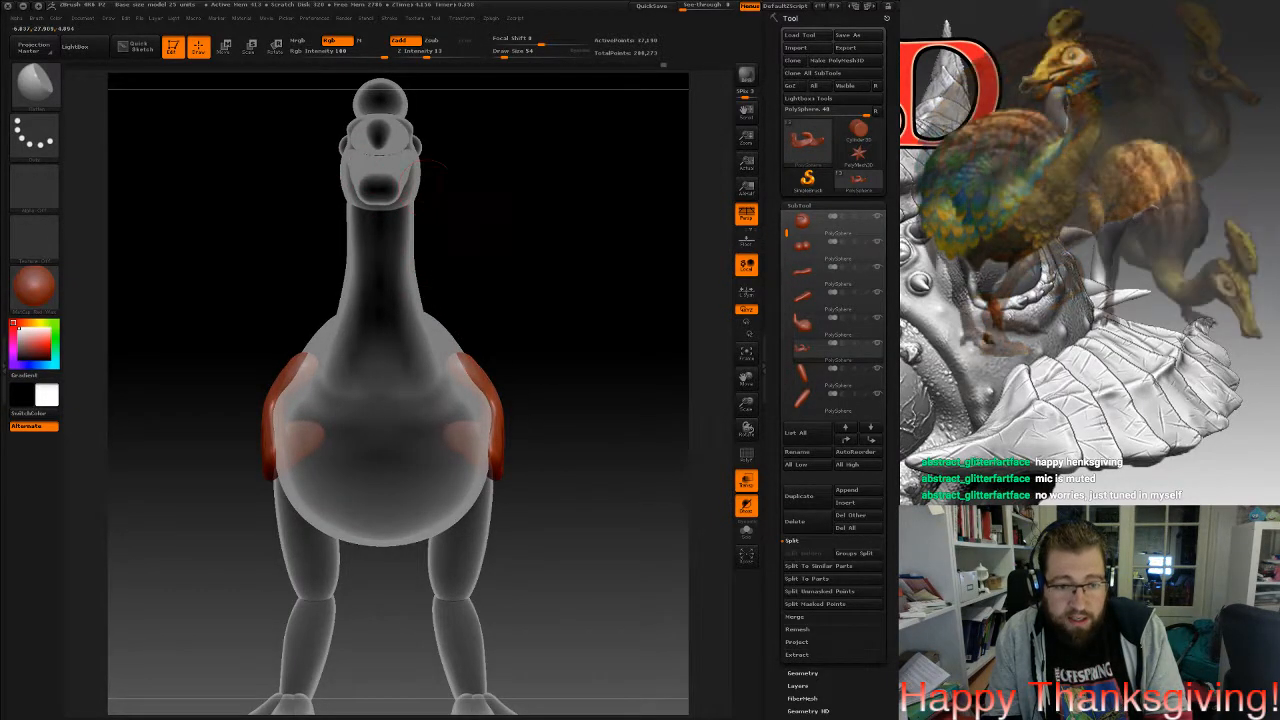
left_click_drag(540, 222, 394, 240)
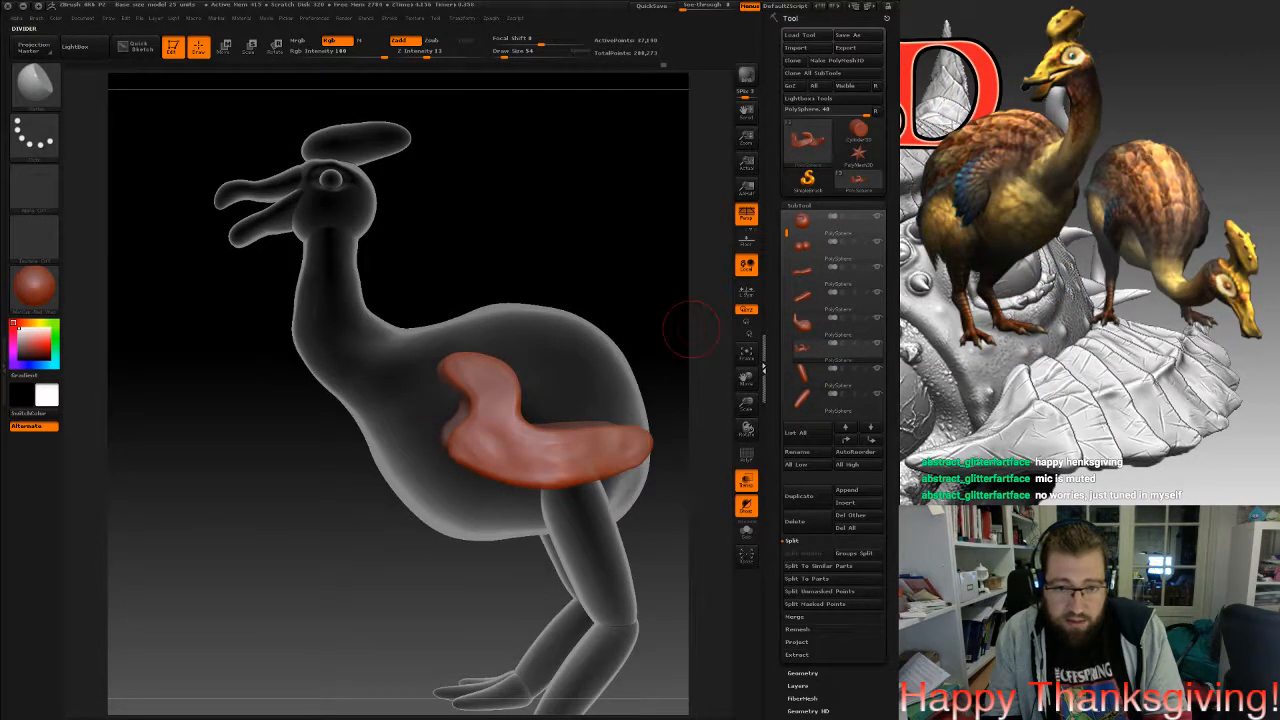
left_click(764, 369)
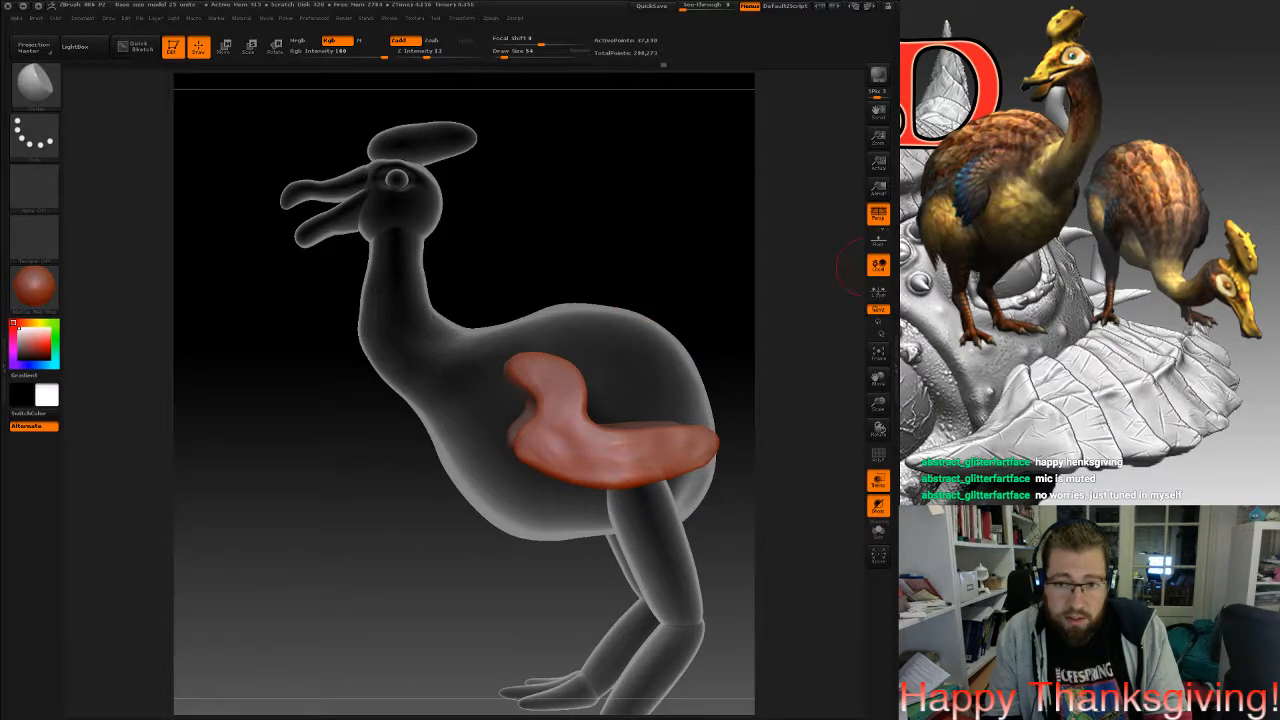
key("space")
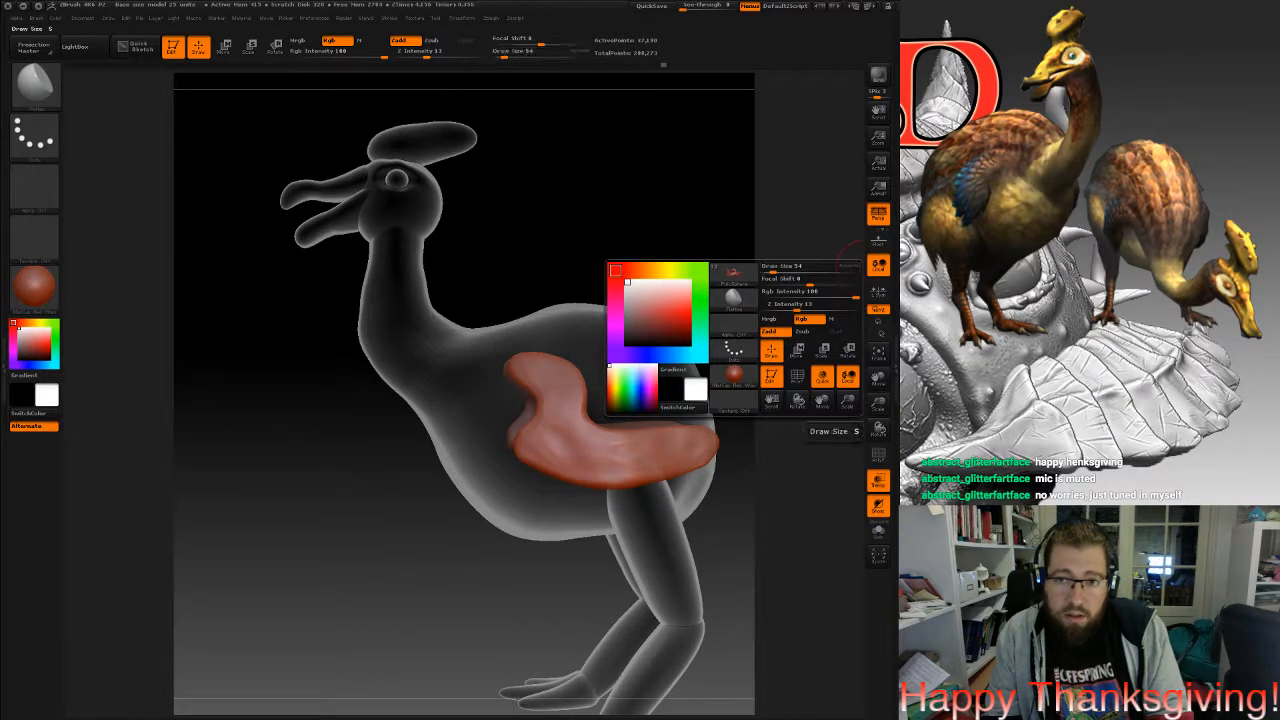
left_click(884, 175)
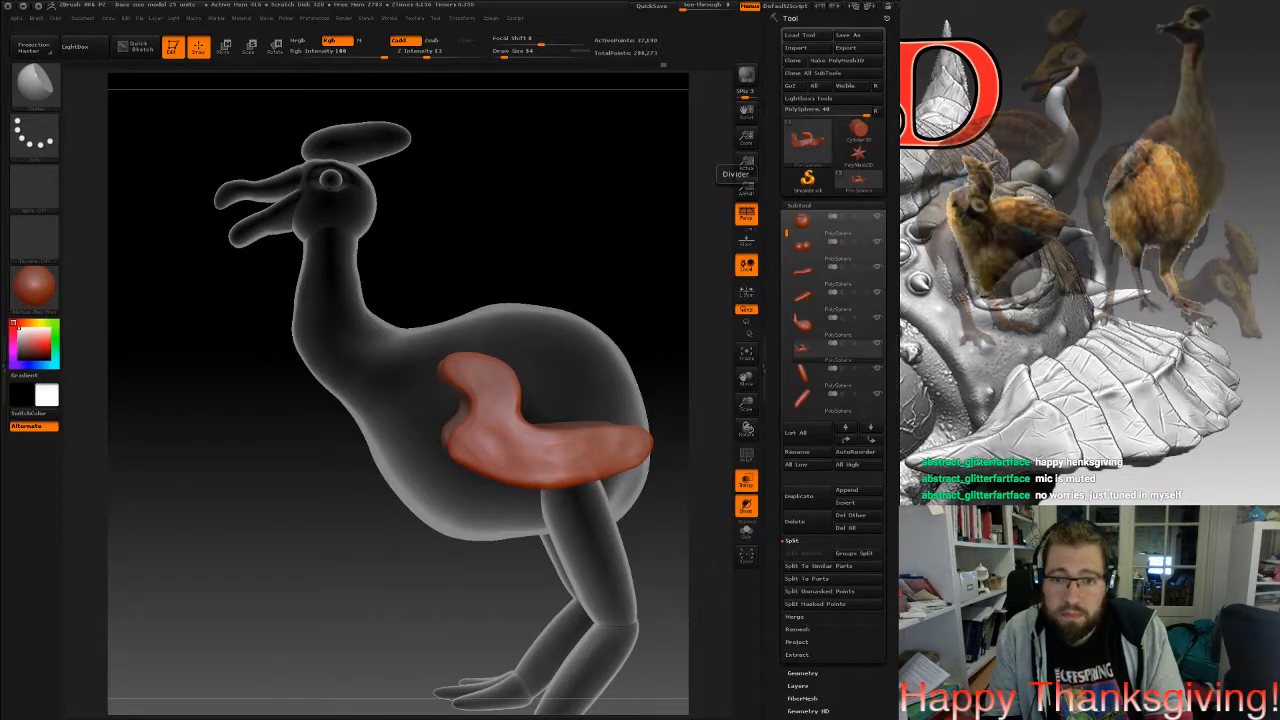
Select the outer toe subtool and merge it down twice so all three toes of each foot form one subtool.
mouse_move(632, 318)
left_mouse_down()
mouse_move(440, 322)
mouse_move(436, 490)
left_mouse_up()
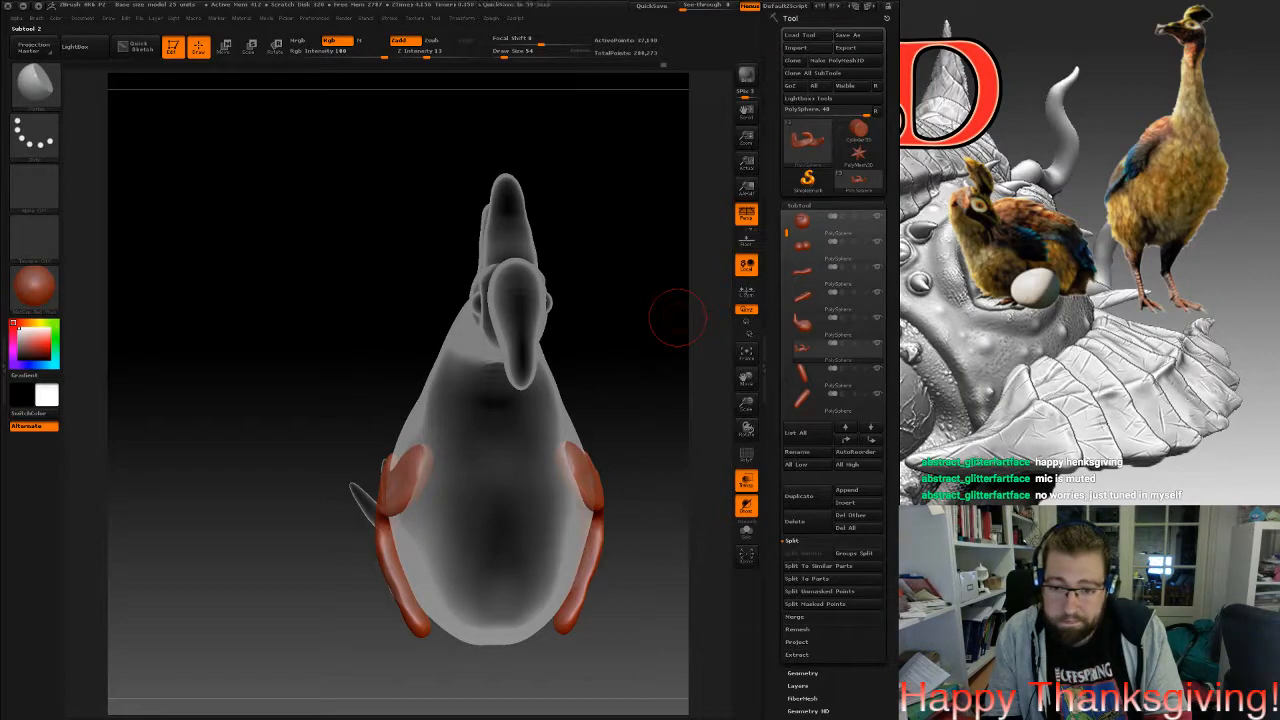
left_click_drag(678, 318, 650, 225)
left_click_drag(530, 373, 640, 308, "alt")
left_click_drag(460, 687, 503, 510, "alt")
left_click_drag(492, 572, 494, 384, "alt")
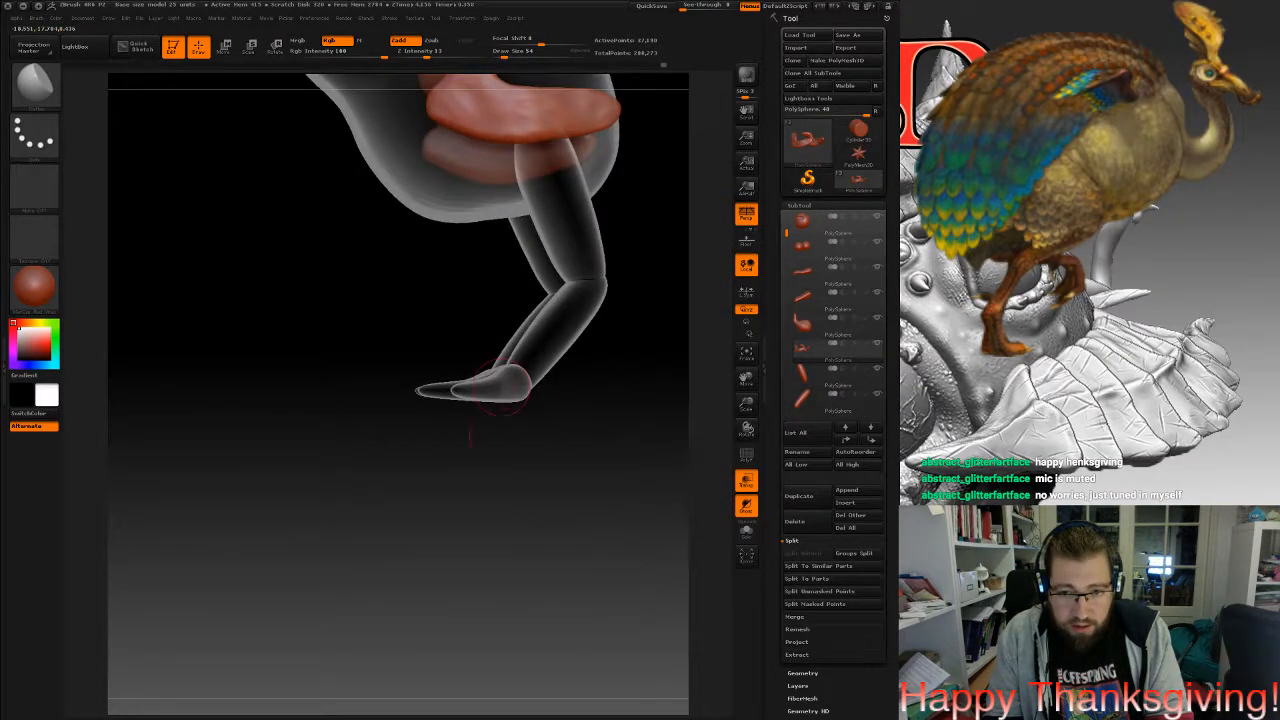
left_click_drag(471, 428, 560, 455)
left_click_drag(786, 233, 786, 283)
left_click(812, 350)
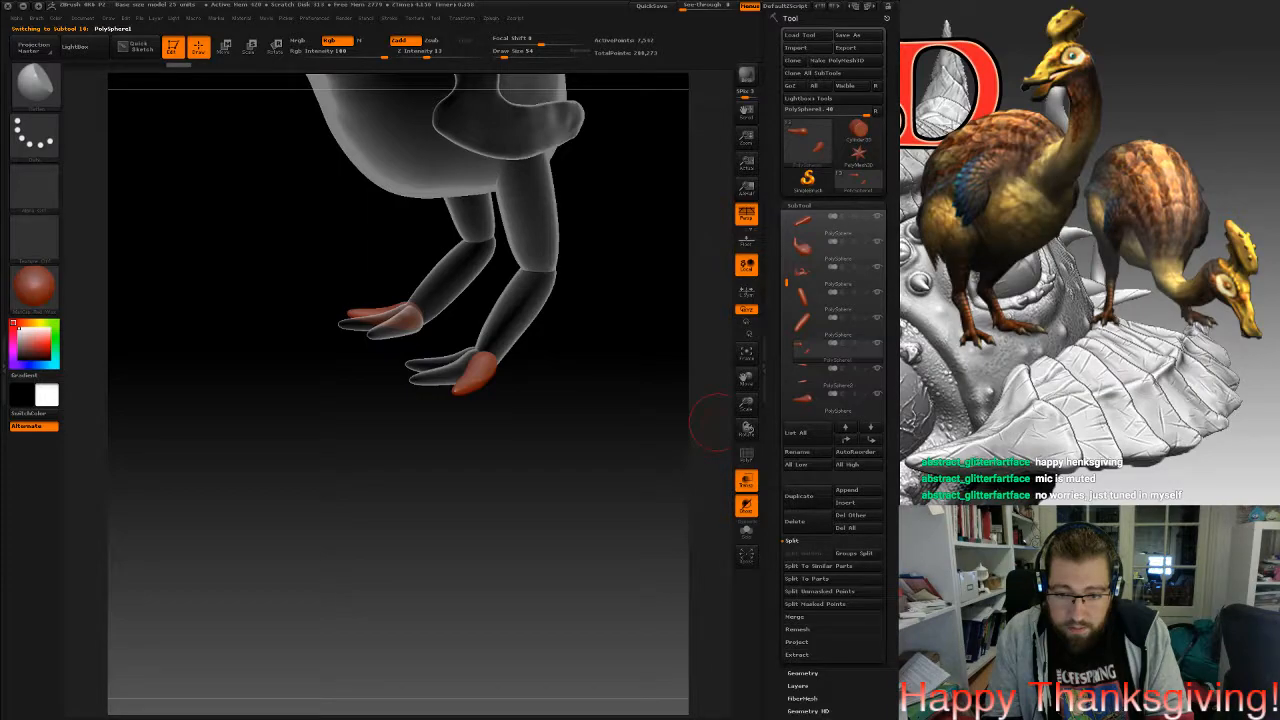
left_click(796, 616)
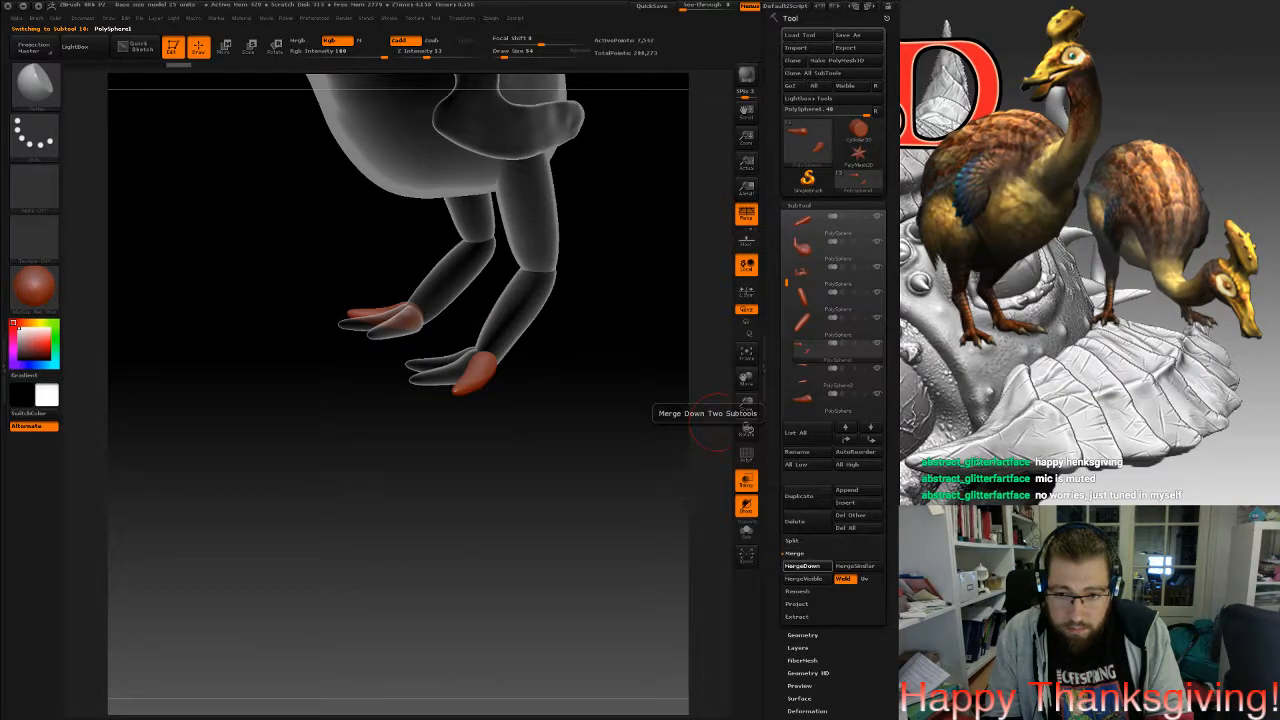
left_click(800, 566)
left_click(804, 588)
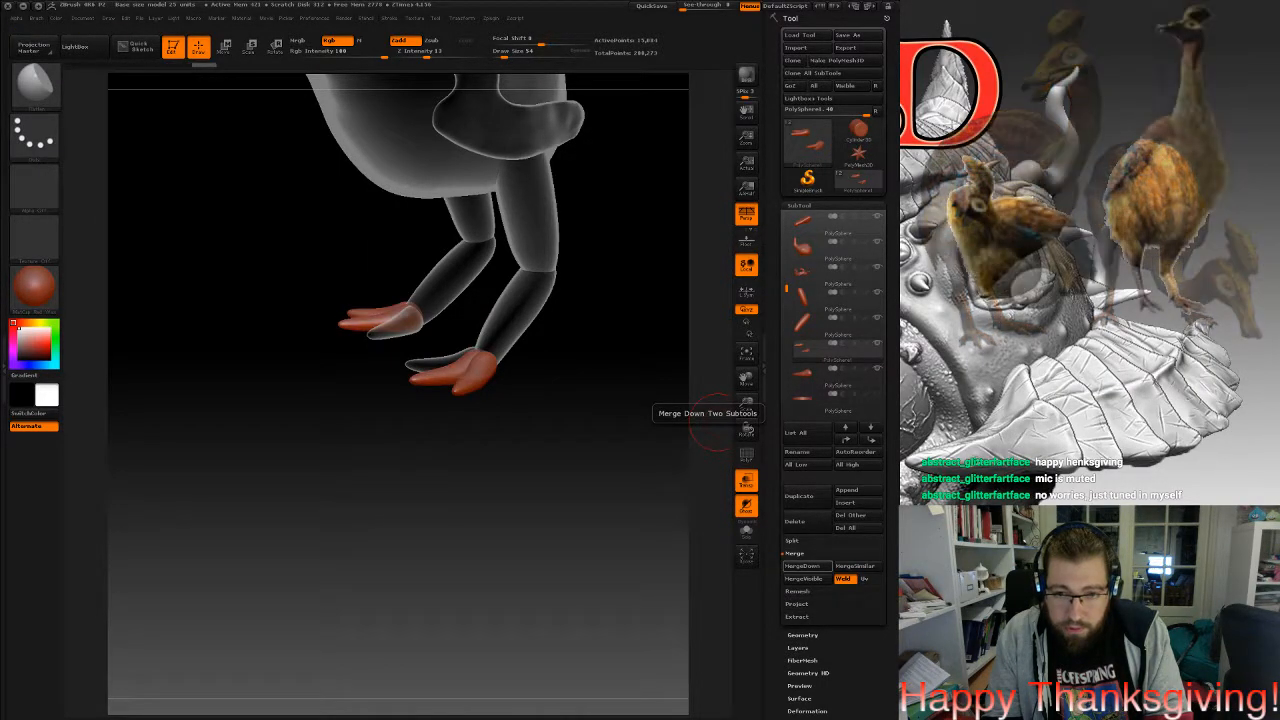
left_click(804, 566)
Remesh the merged feet into continuous surfaces and smooth the joints where the toes meet.
left_click_drag(457, 403, 460, 560)
left_click_drag(503, 314, 508, 296, "shift")
left_click_drag(578, 468, 629, 527, "ctrl")
left_click_drag(510, 298, 449, 370, "shift")
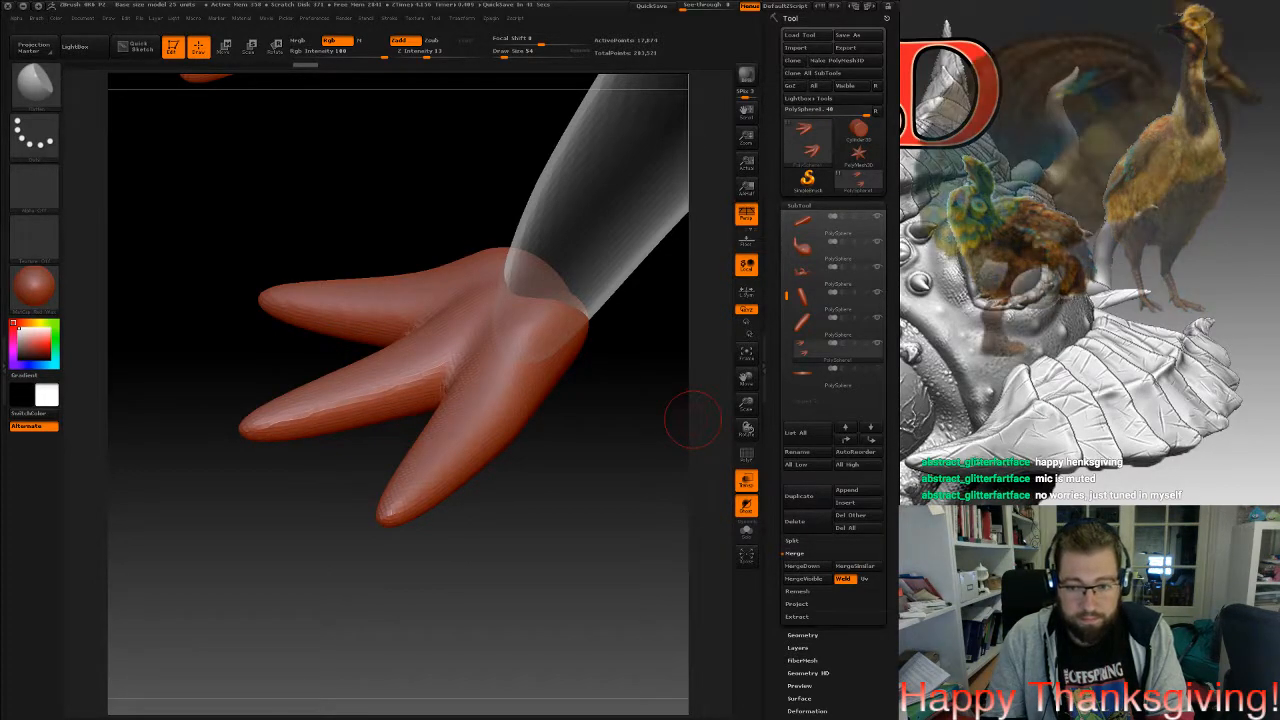
Switch to the Move brush, reduce the draw size to 252 and splay the tip of one side toe outward.
right_click_drag(504, 386, 590, 400, "alt")
key("space")
mouse_move(435, 386)
left_mouse_down()
mouse_move(466, 387)
mouse_move(444, 388)
left_mouse_up()
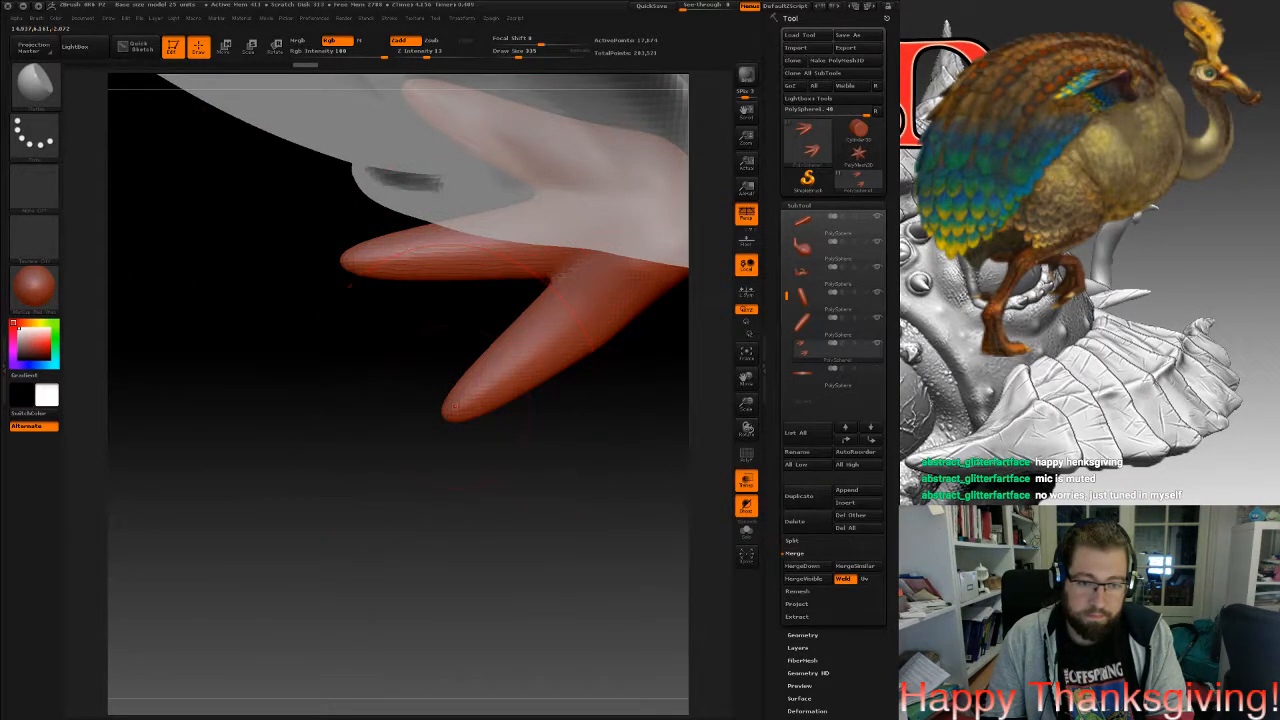
left_click(35, 82)
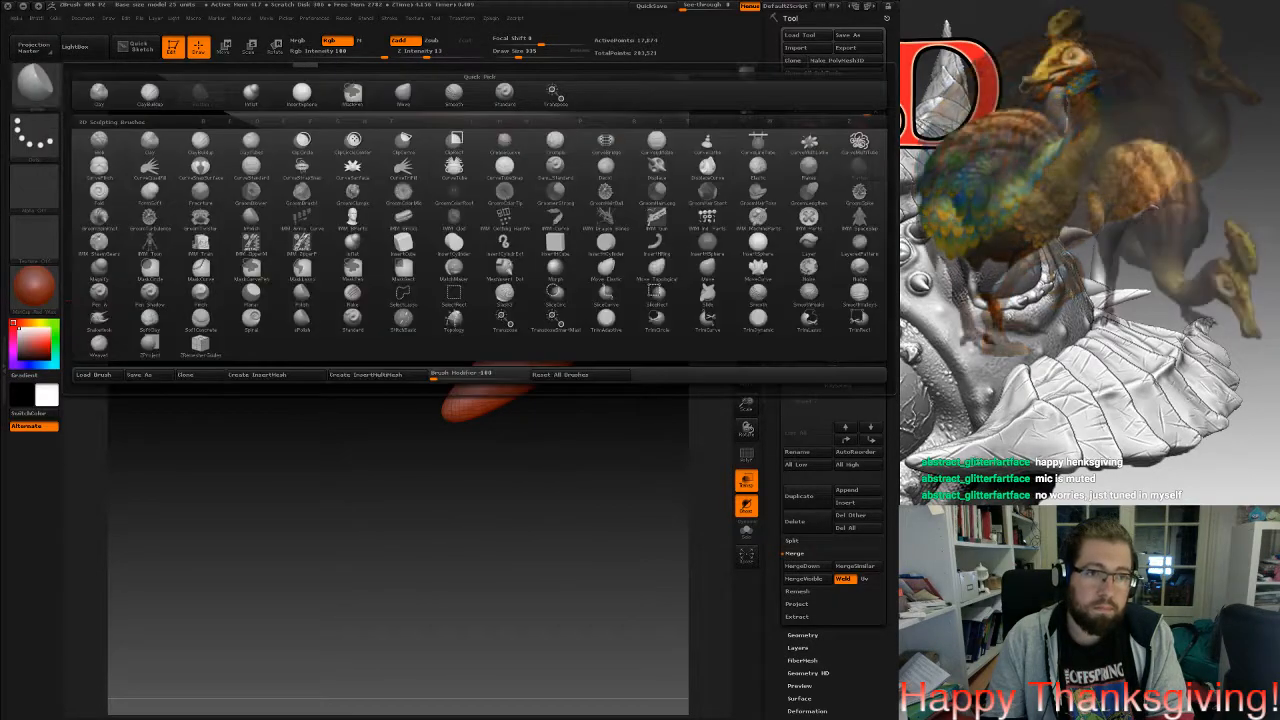
left_click(402, 92)
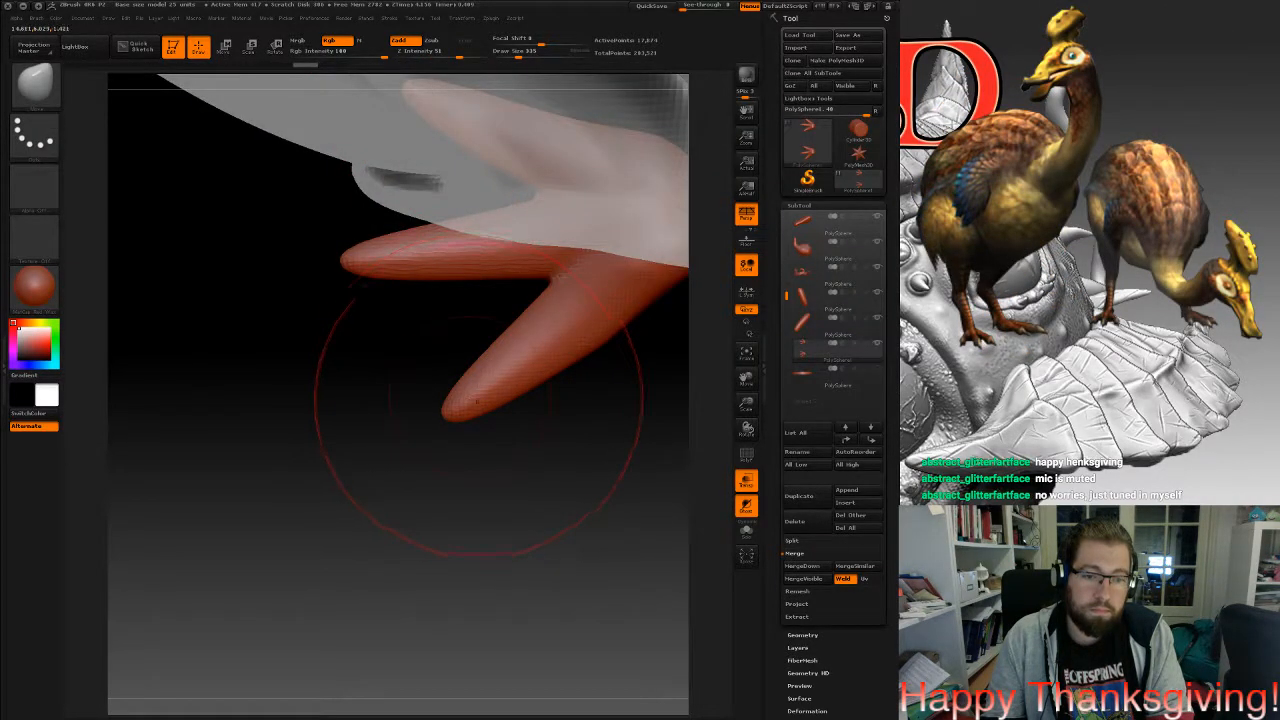
key("space")
left_click_drag(473, 400, 469, 467)
mouse_move(469, 467)
right_mouse_down()
mouse_move(472, 490)
mouse_move(480, 447)
right_mouse_up()
left_click_drag(480, 447, 463, 443)
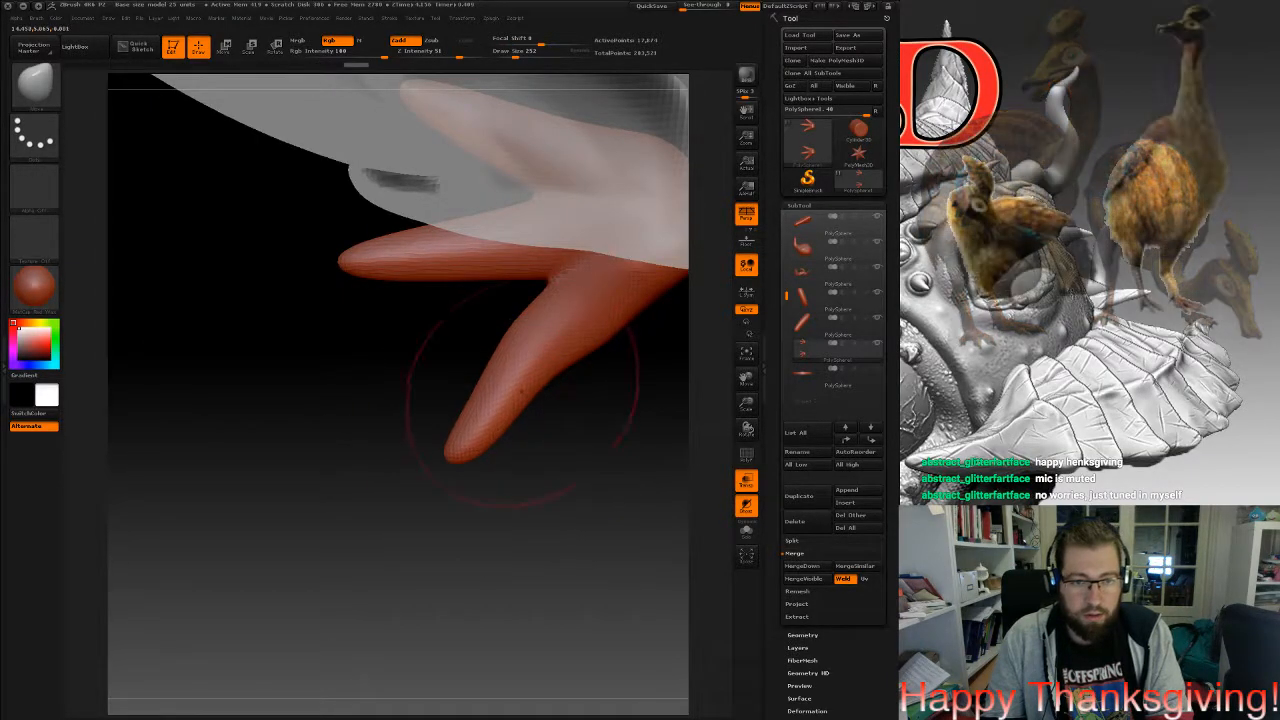
Smooth the bend of the splayed toe, extend its tip and spread the opposite side toe further outward.
left_click_drag(557, 320, 553, 280, "shift")
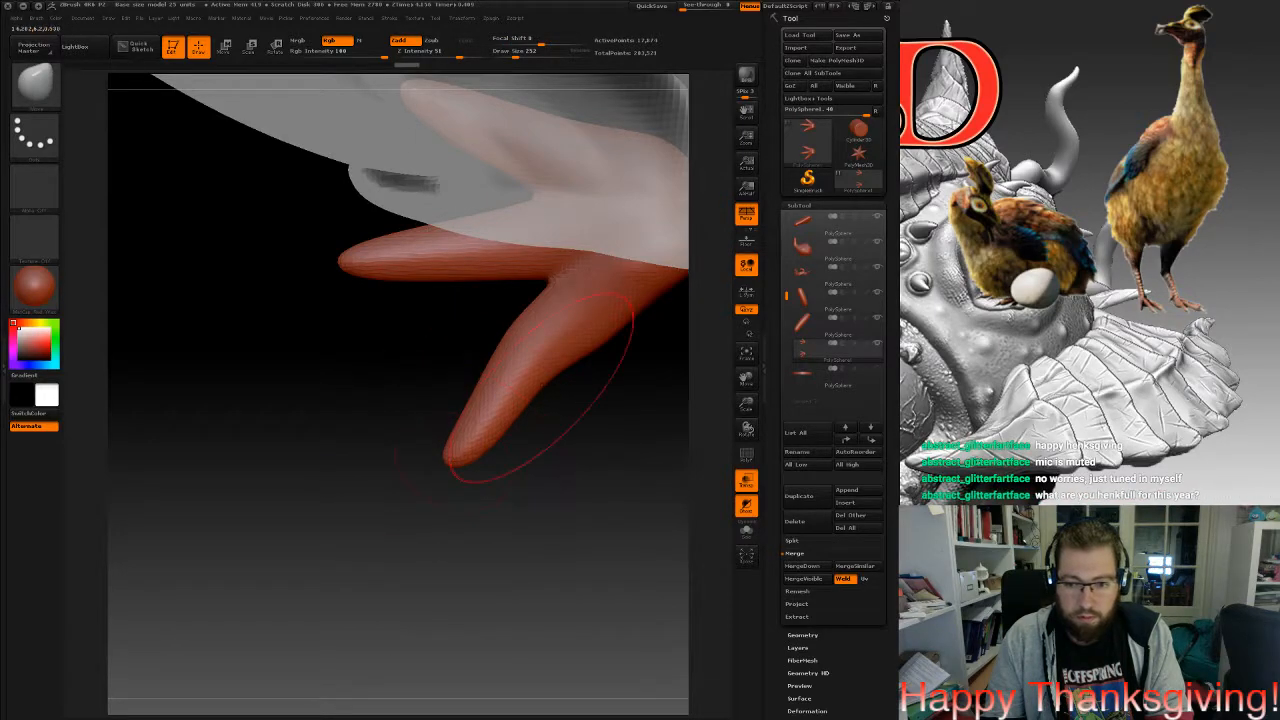
left_click_drag(463, 446, 487, 480)
mouse_move(420, 315)
left_mouse_down()
mouse_move(475, 310)
mouse_move(550, 260)
mouse_move(560, 205)
mouse_move(557, 443)
mouse_move(500, 483)
left_mouse_up()
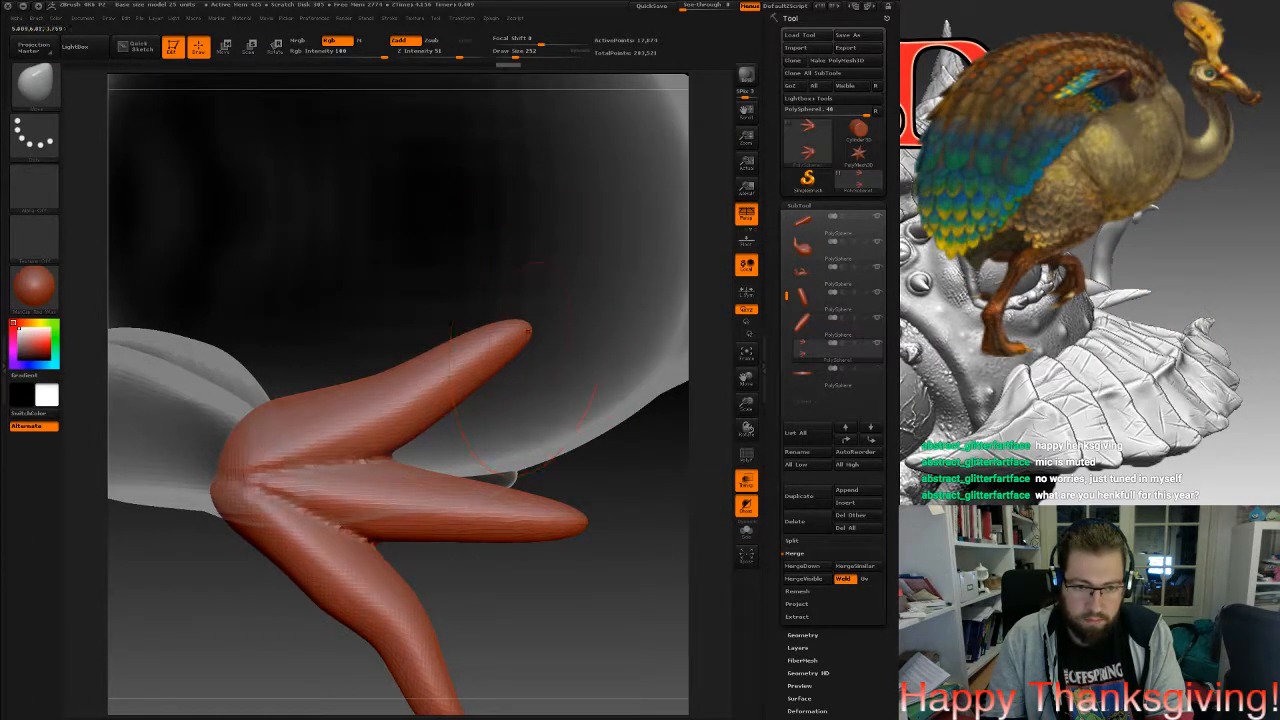
left_click_drag(527, 329, 520, 304)
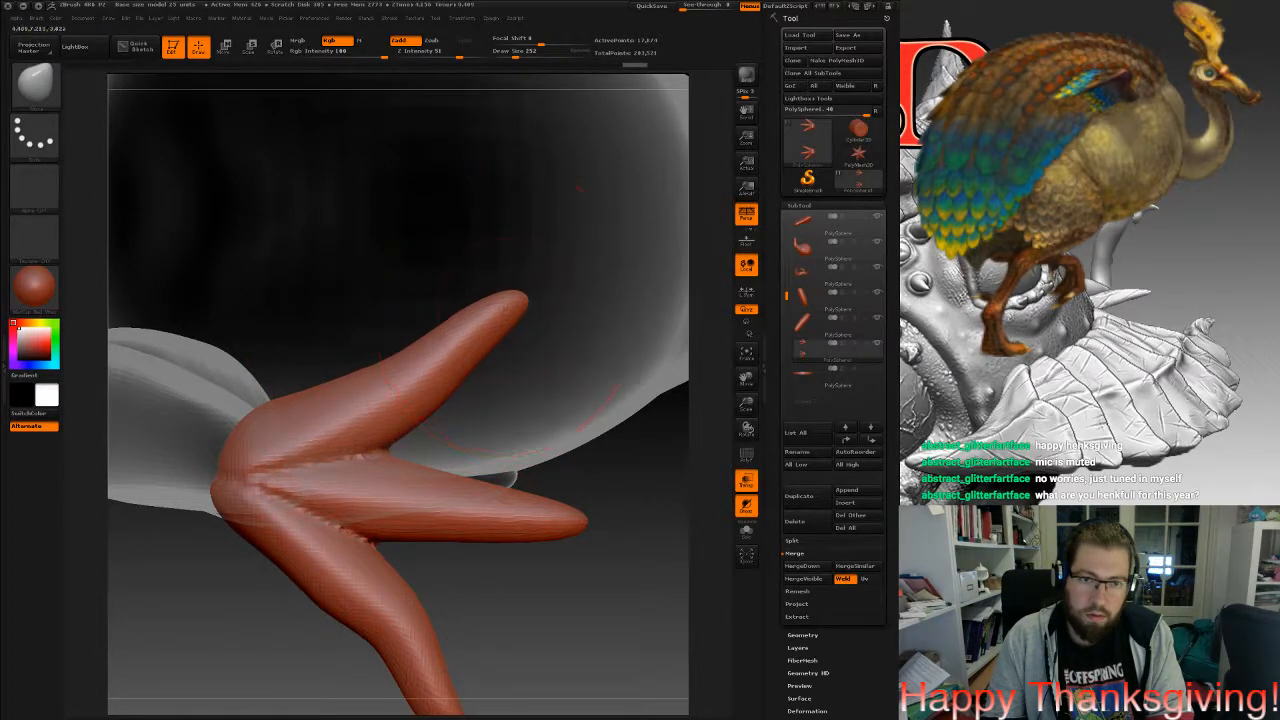
Refine the curve and thickness of the splayed side toe from above and remesh the feet.
left_click_drag(505, 378, 240, 206, "alt")
left_click_drag(450, 360, 540, 215, "alt")
left_click_drag(547, 330, 502, 306, "alt")
mouse_move(554, 384)
right_mouse_down()
mouse_move(602, 424)
mouse_move(590, 420)
right_mouse_up()
mouse_move(524, 352)
right_mouse_down()
mouse_move(485, 424)
mouse_move(470, 361)
mouse_move(528, 268)
mouse_move(482, 385)
right_mouse_up()
left_click_drag(503, 371, 516, 376)
left_click_drag(487, 322, 499, 322)
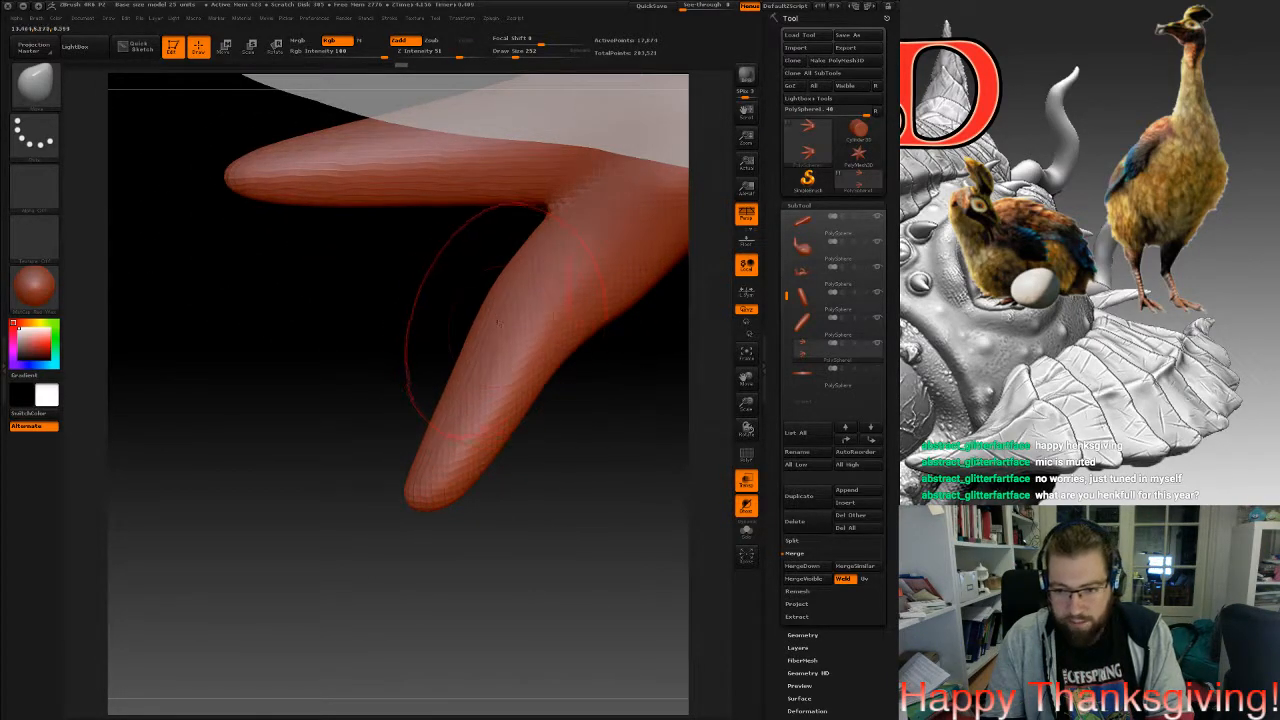
left_click_drag(530, 380, 542, 382)
left_click_drag(607, 505, 675, 597, "ctrl")
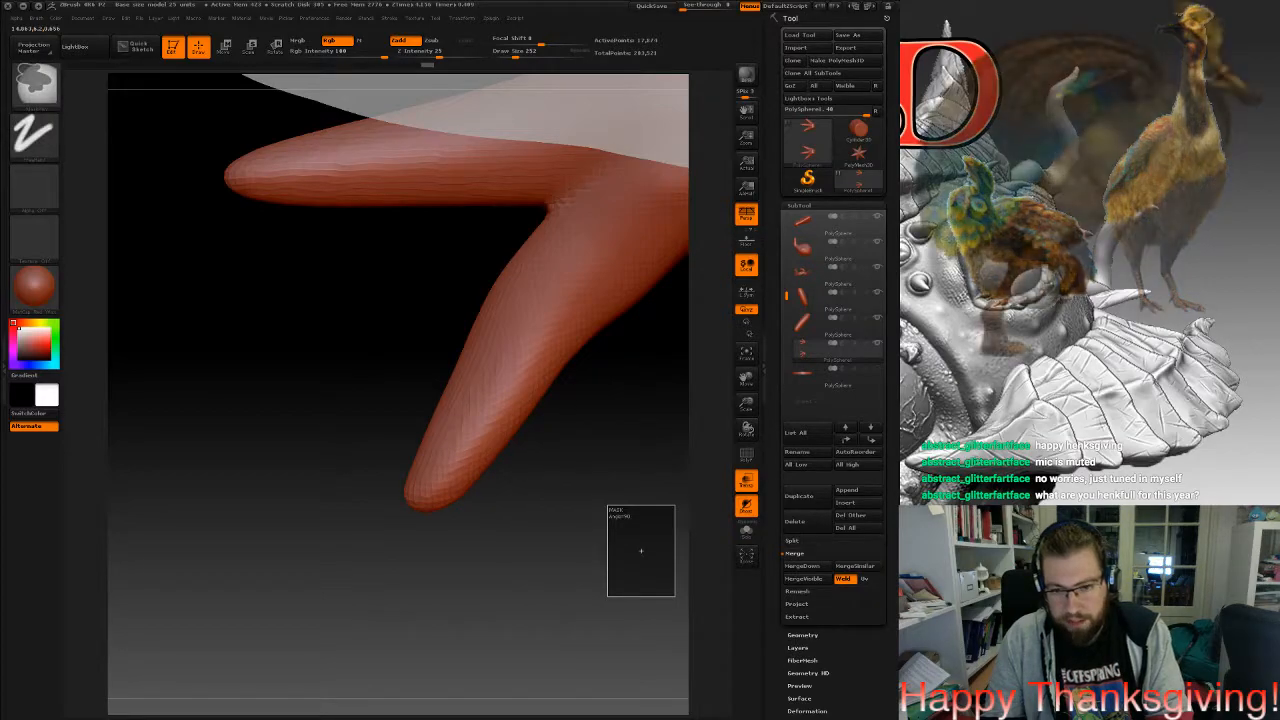
From the side, lower the tip of the splayed toe towards ground level with the Move brush.
left_click_drag(620, 488, 597, 355)
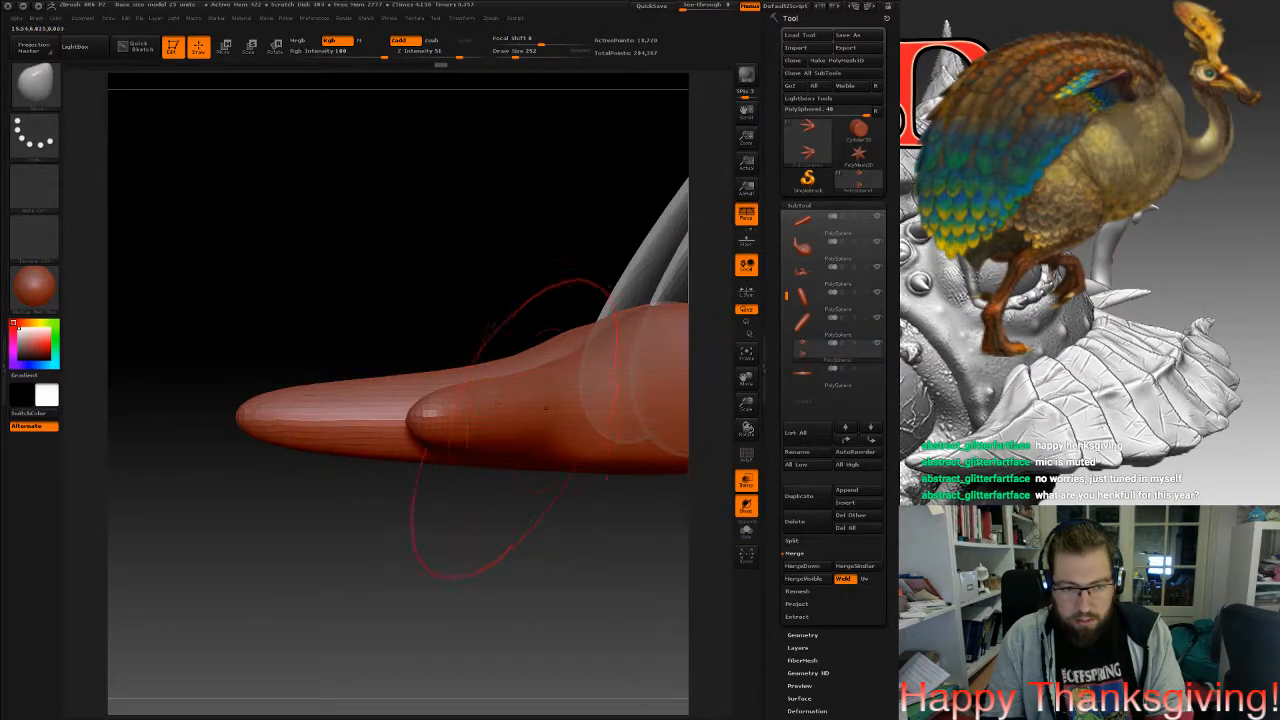
left_click_drag(427, 412, 424, 431)
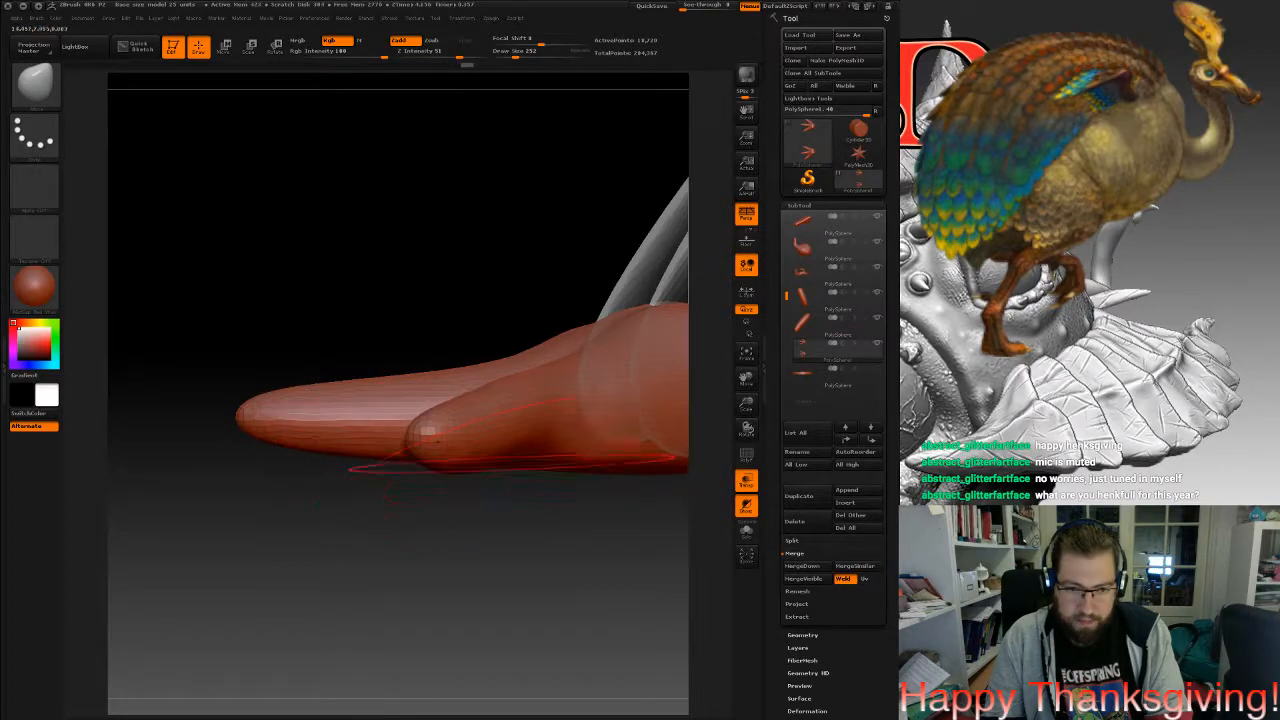
left_click_drag(482, 460, 480, 467)
left_click_drag(428, 428, 424, 438)
left_click_drag(372, 590, 366, 537)
left_click_drag(366, 400, 375, 405)
Adjust the heights of the remaining toe tips from the foot's other side with the Move brush.
mouse_move(212, 456)
left_mouse_down("alt")
mouse_move(382, 411)
mouse_move(440, 450)
mouse_move(590, 450)
mouse_move(430, 445)
mouse_move(546, 400)
mouse_move(500, 440)
mouse_move(470, 444)
left_mouse_up("alt")
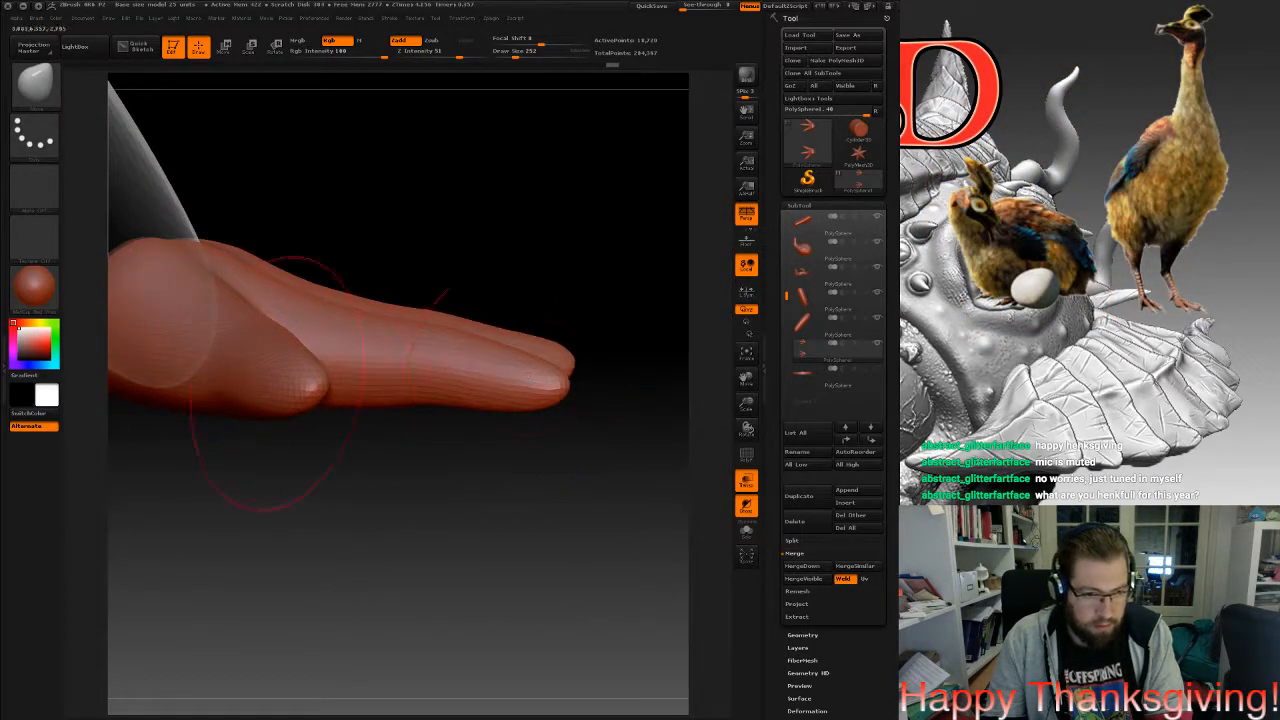
left_click_drag(288, 394, 292, 388)
mouse_move(330, 480)
left_mouse_down()
mouse_move(380, 540)
mouse_move(410, 480)
mouse_move(500, 475)
mouse_move(415, 474)
left_mouse_up()
left_click_drag(600, 450, 430, 425, "alt")
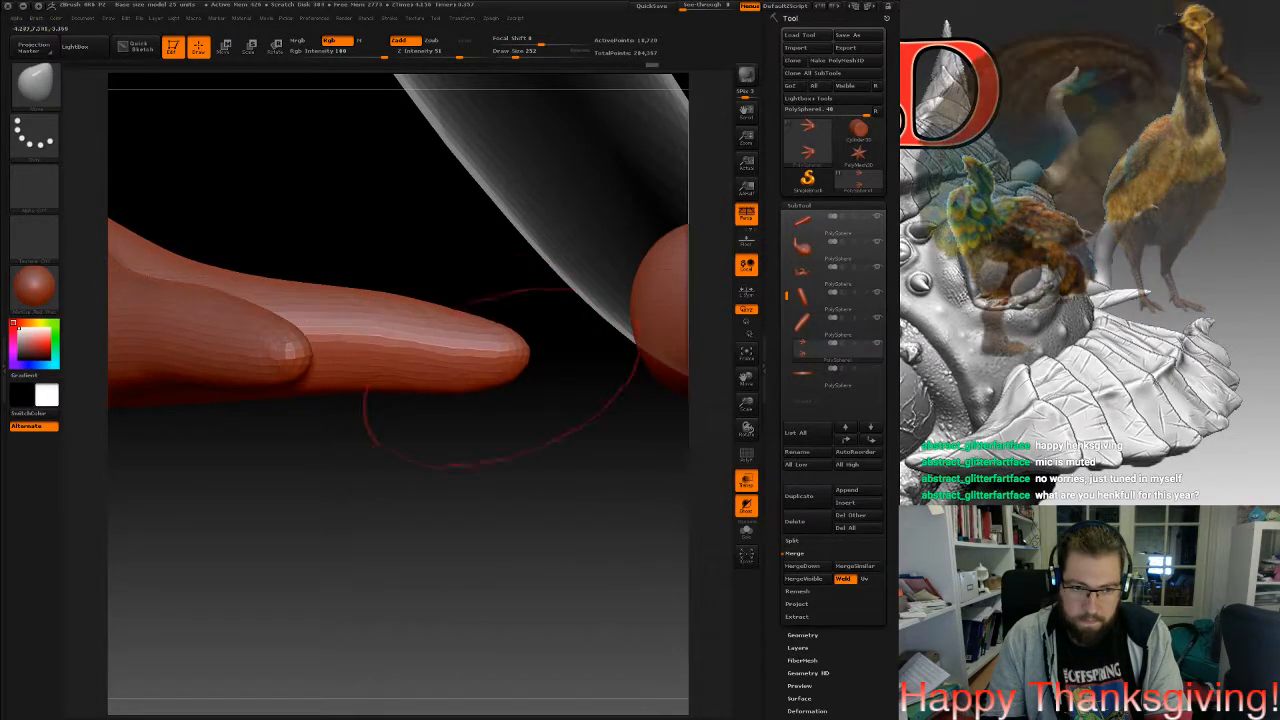
left_click_drag(502, 377, 522, 375)
Reduce the draw size to 67 and smooth the top of the foot where the three toes join.
mouse_move(600, 450)
left_mouse_down()
mouse_move(310, 455)
mouse_move(480, 460)
mouse_move(560, 490)
mouse_move(610, 550)
left_mouse_up()
mouse_move(357, 380)
left_mouse_down("alt")
mouse_move(300, 680)
mouse_move(430, 640)
mouse_move(400, 580)
mouse_move(280, 590)
mouse_move(390, 580)
mouse_move(440, 600)
mouse_move(510, 480)
left_mouse_up("alt")
mouse_move(630, 400)
left_mouse_down()
mouse_move(510, 420)
mouse_move(480, 390)
mouse_move(505, 350)
mouse_move(470, 315)
mouse_move(487, 295)
left_mouse_up()
key("space")
left_click_drag(500, 248, 518, 325, "shift")
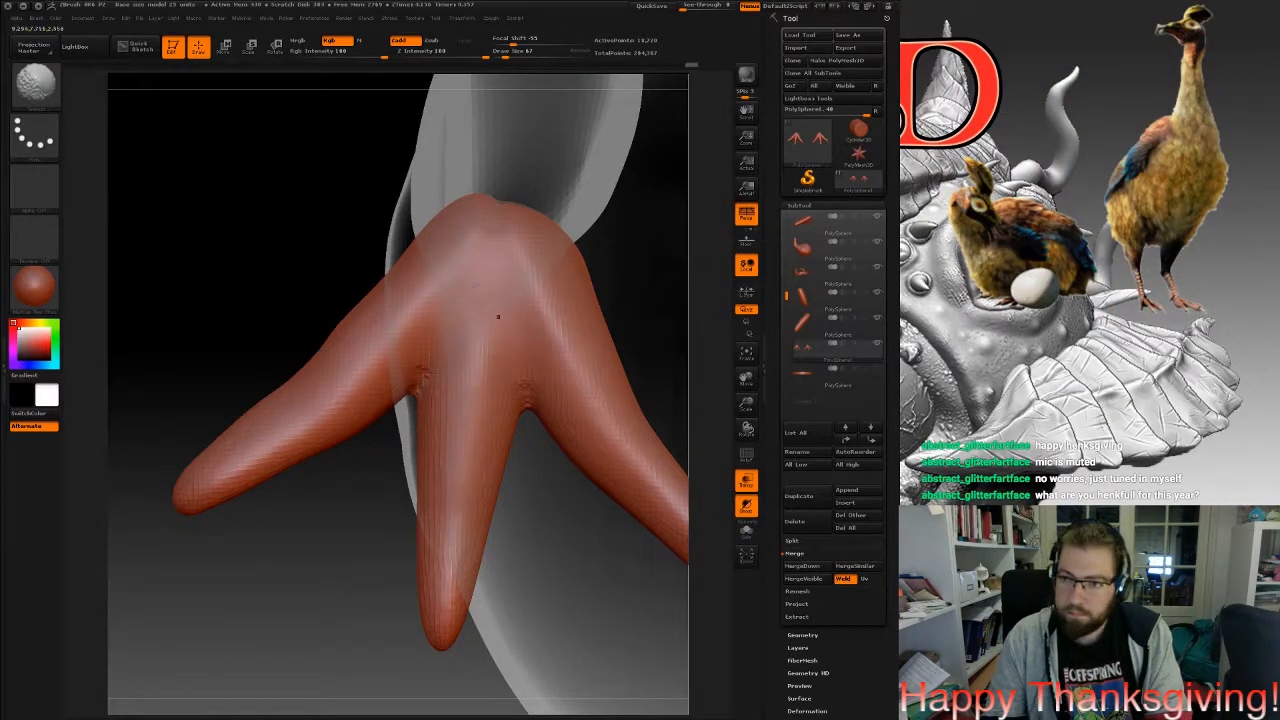
right_click_drag(498, 316, 480, 322)
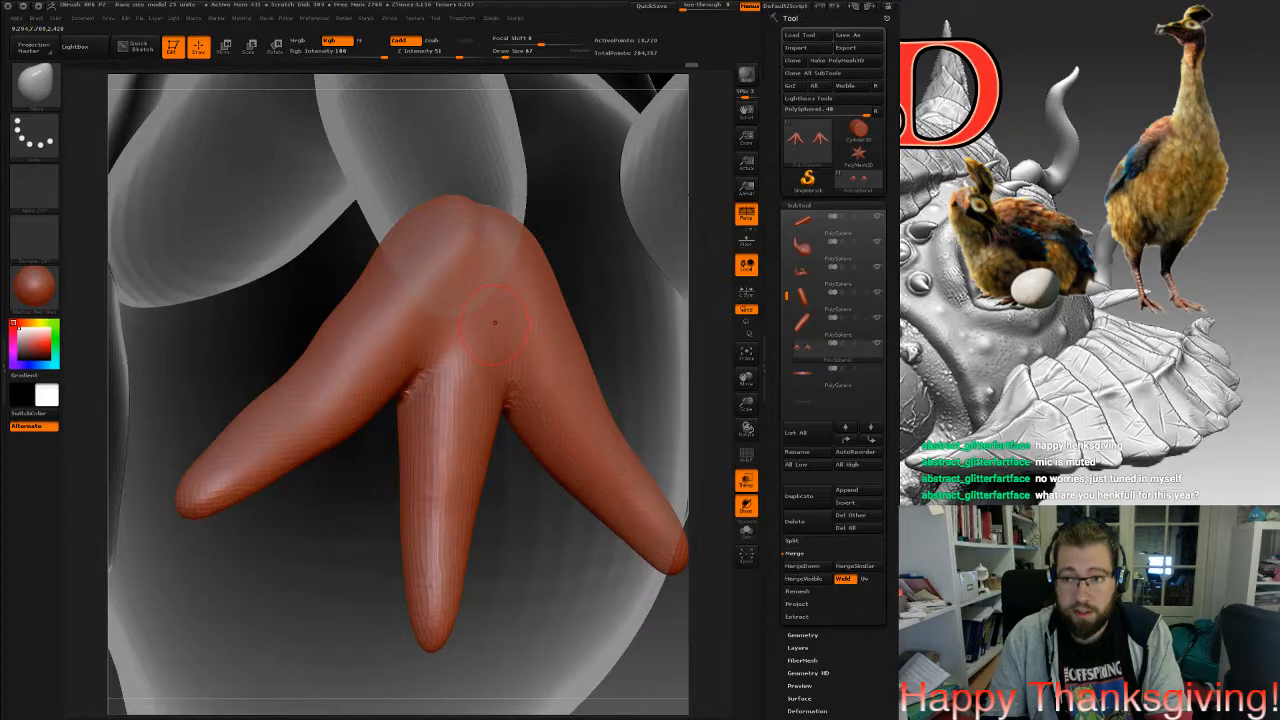
Switch to the Flatten brush and flatten the top of the foot and the bases of the toes.
left_click(38, 90)
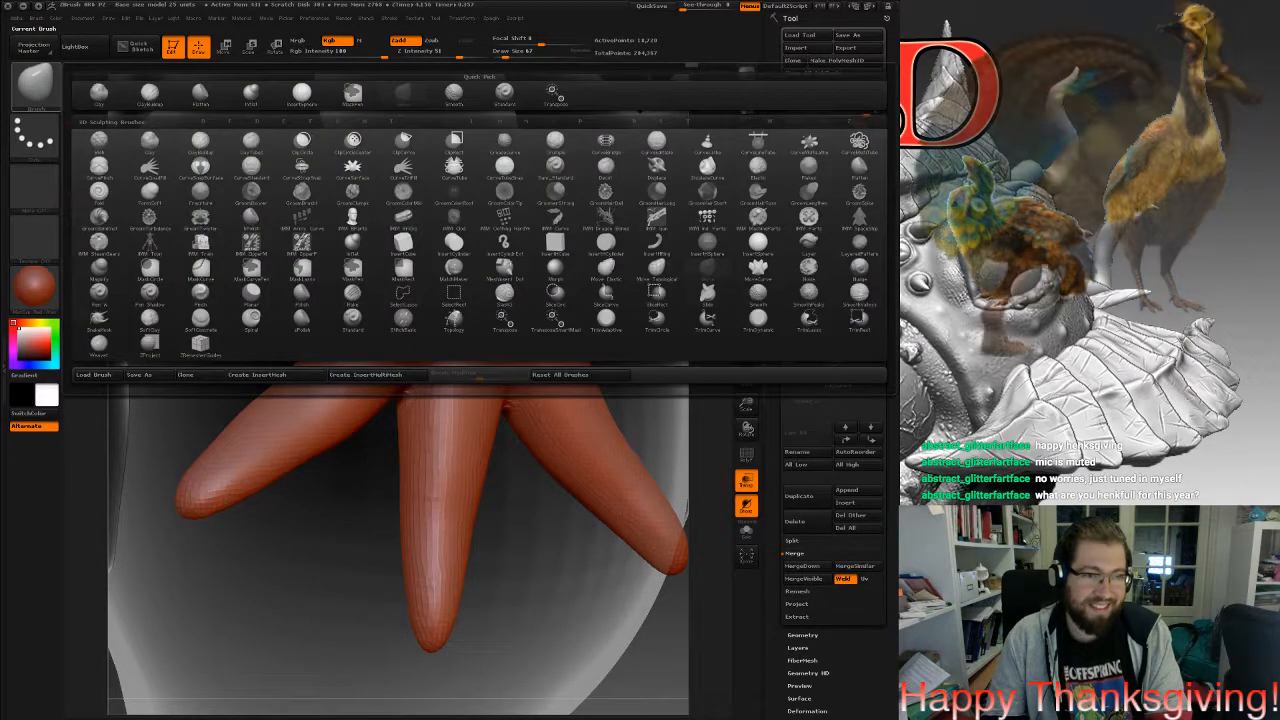
left_click(201, 95)
mouse_move(428, 345)
right_mouse_down()
mouse_move(578, 346)
mouse_move(475, 346)
mouse_move(449, 254)
right_mouse_up()
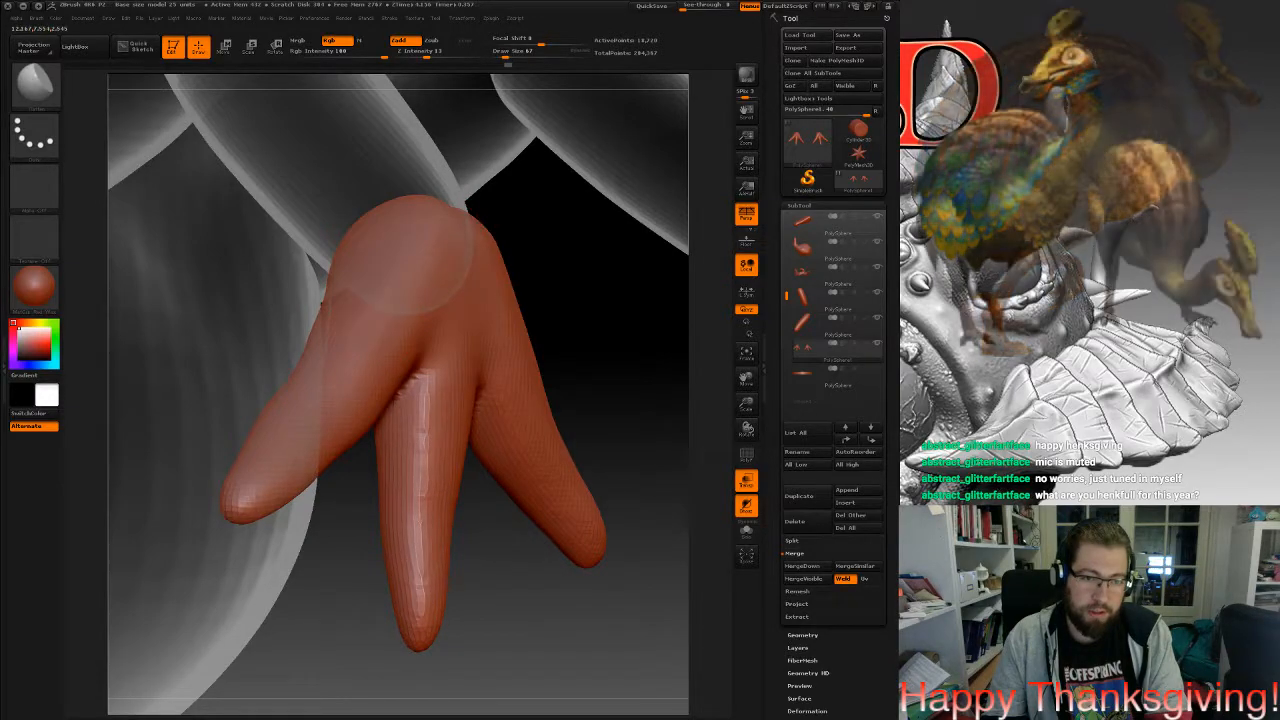
right_click_drag(405, 250, 470, 248)
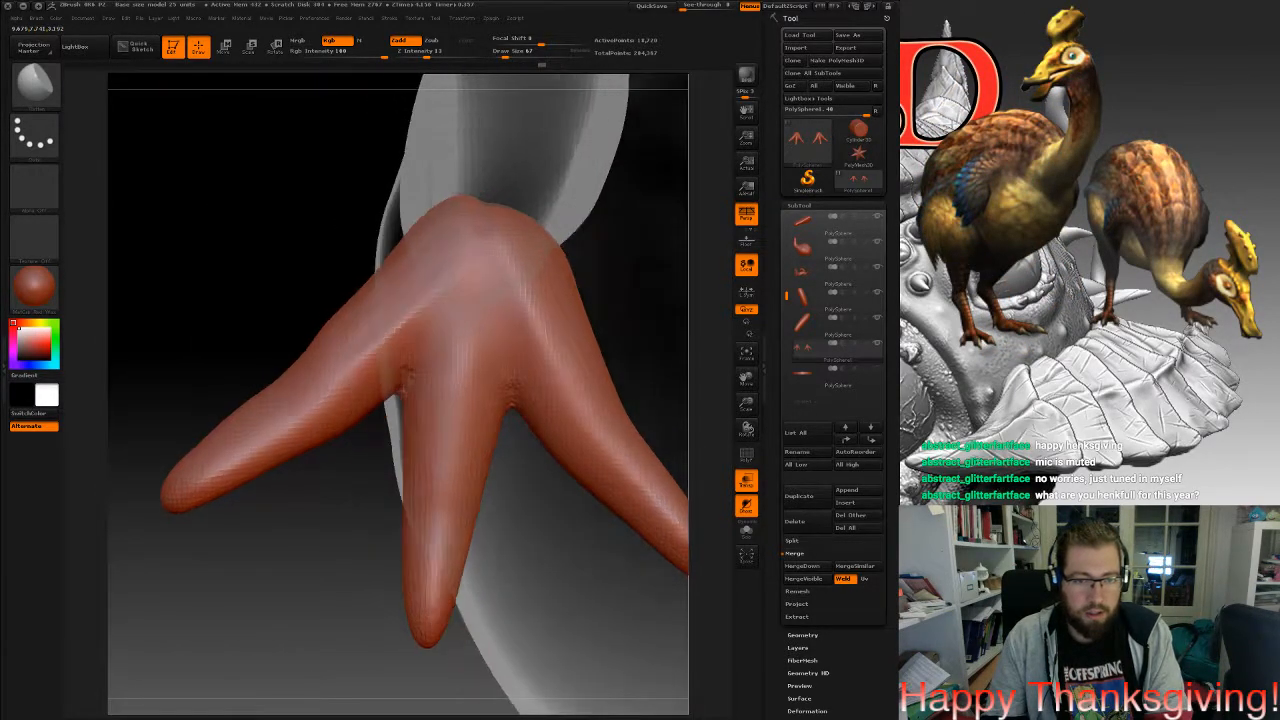
left_click_drag(319, 378, 430, 291)
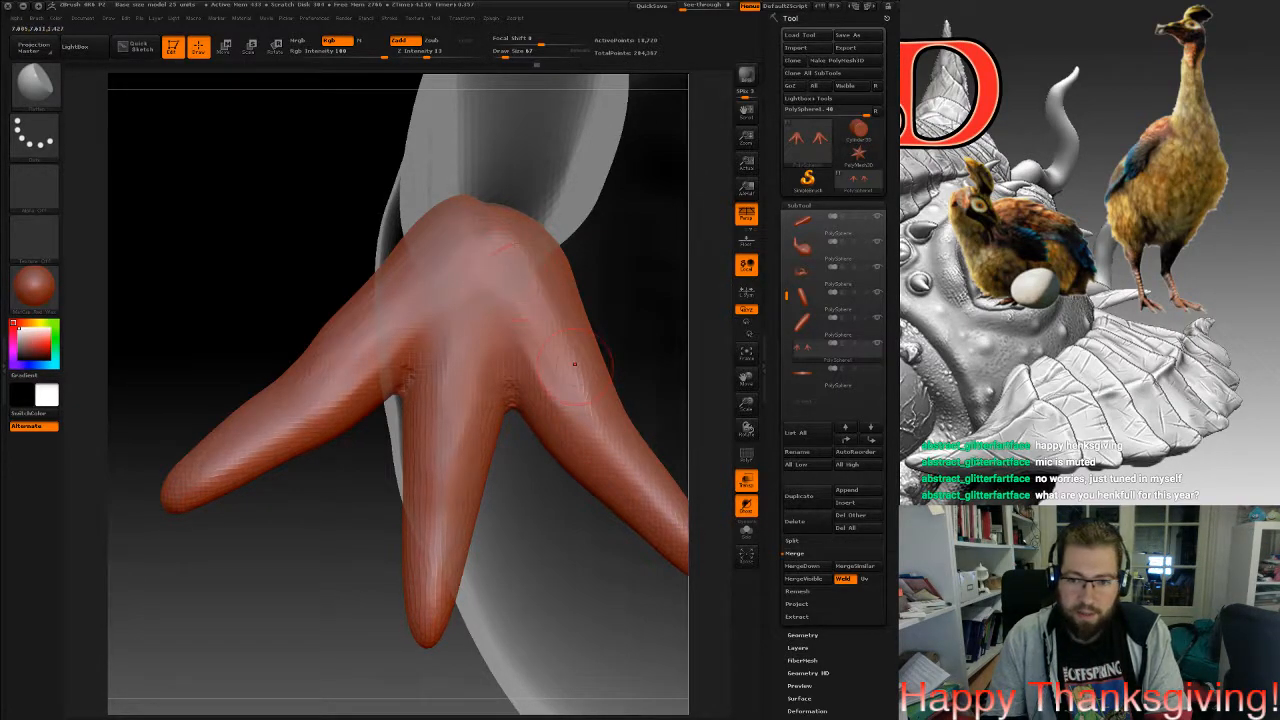
Flatten the rounded surfaces along the middle and side toes and around the ankle end of the foot.
right_click_drag(575, 364, 513, 295, "alt")
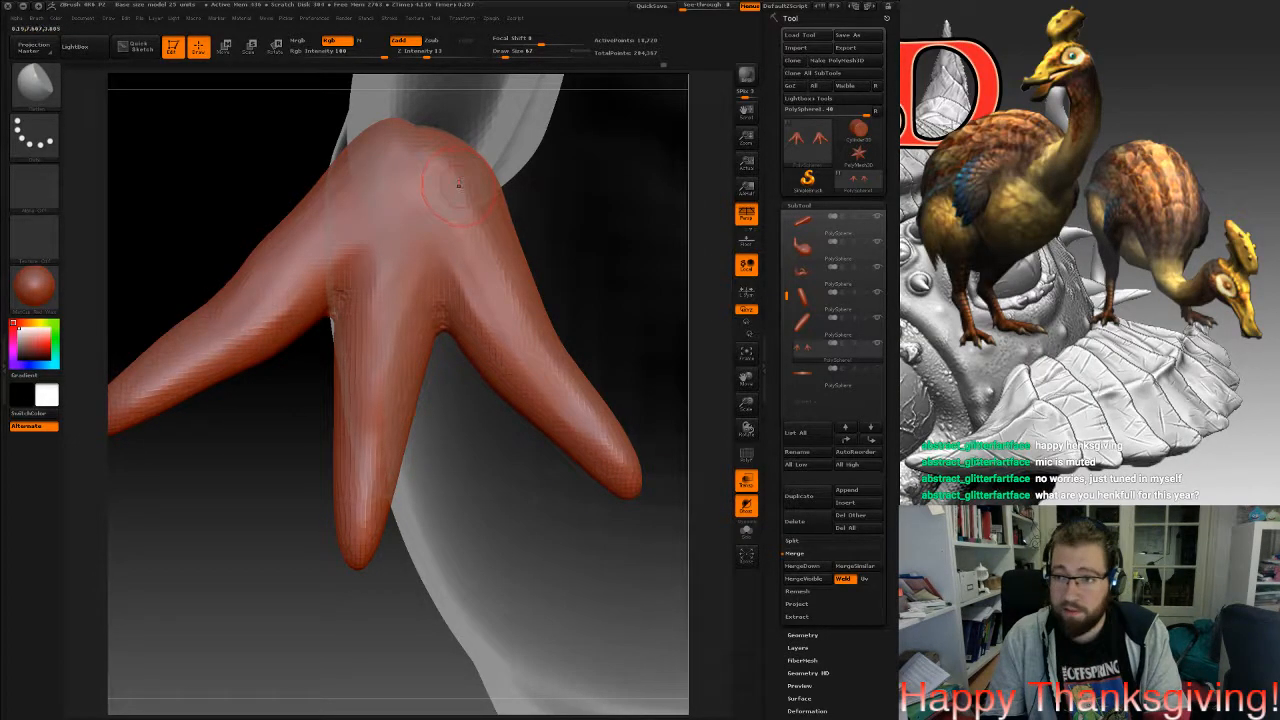
mouse_move(465, 207)
right_mouse_down()
mouse_move(300, 180)
mouse_move(450, 192)
right_mouse_up()
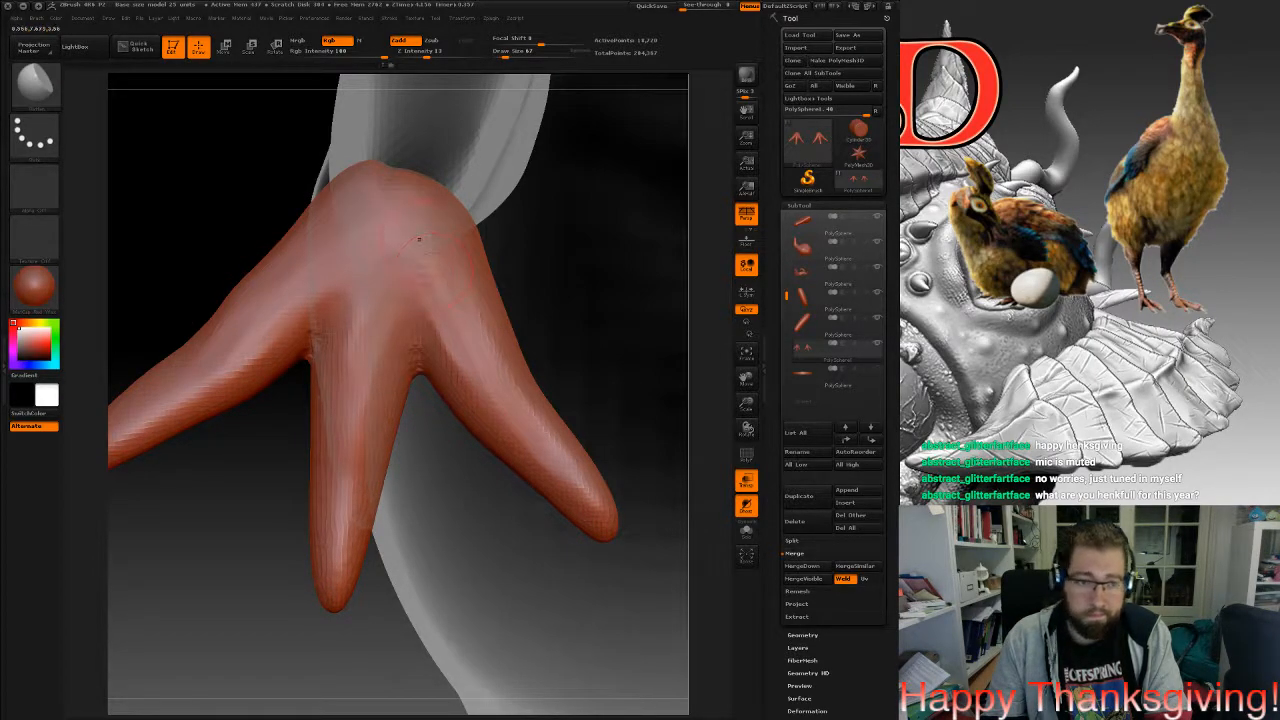
right_click_drag(419, 239, 488, 247)
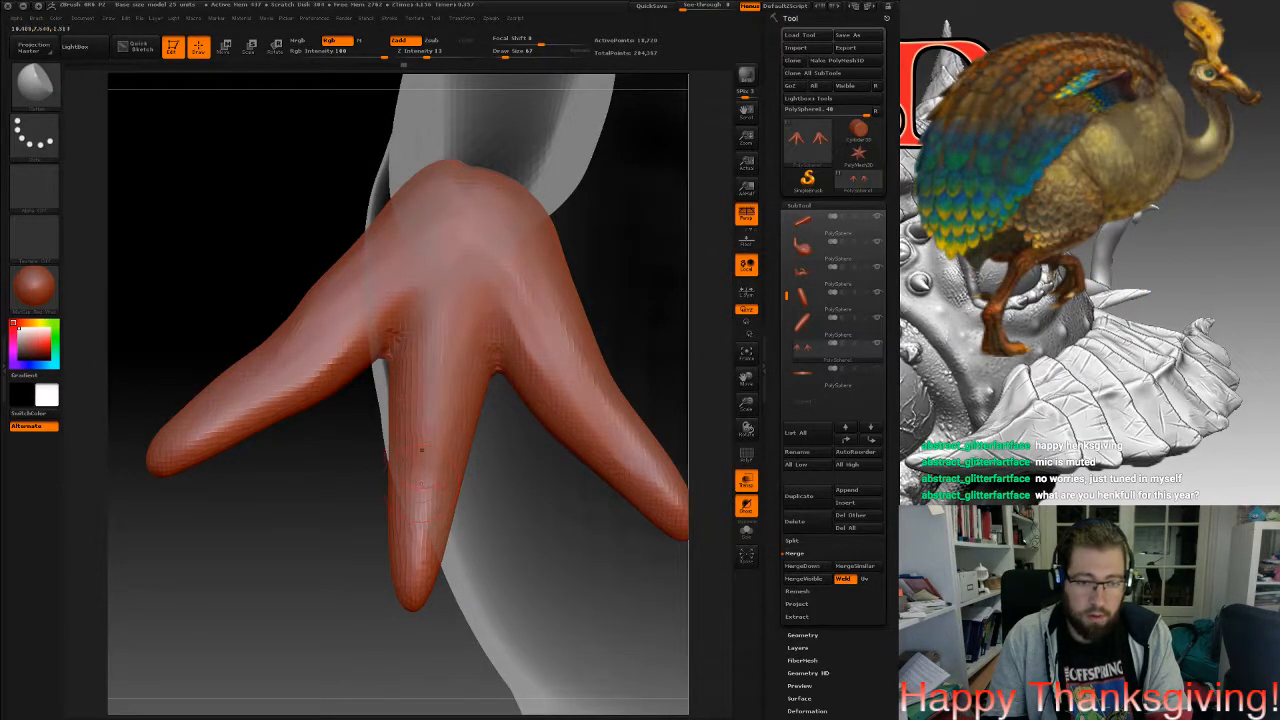
right_click_drag(440, 468, 467, 340, "alt")
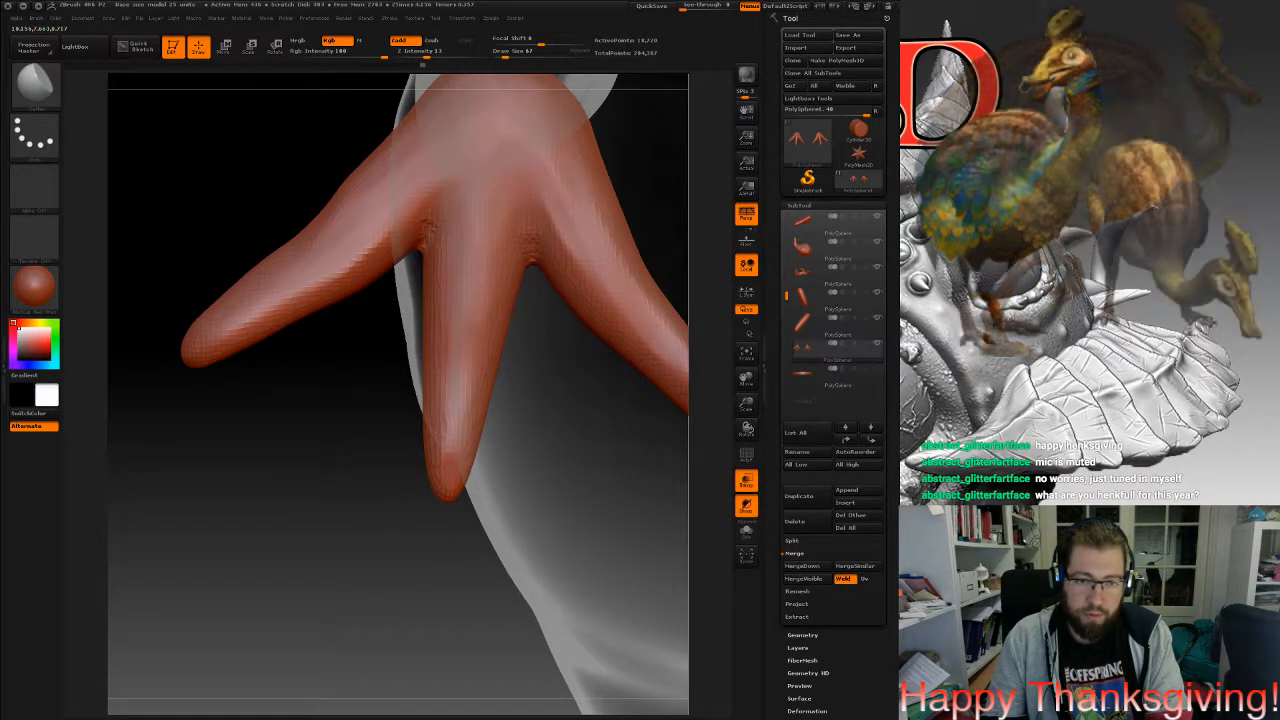
right_click_drag(461, 201, 358, 341, "alt")
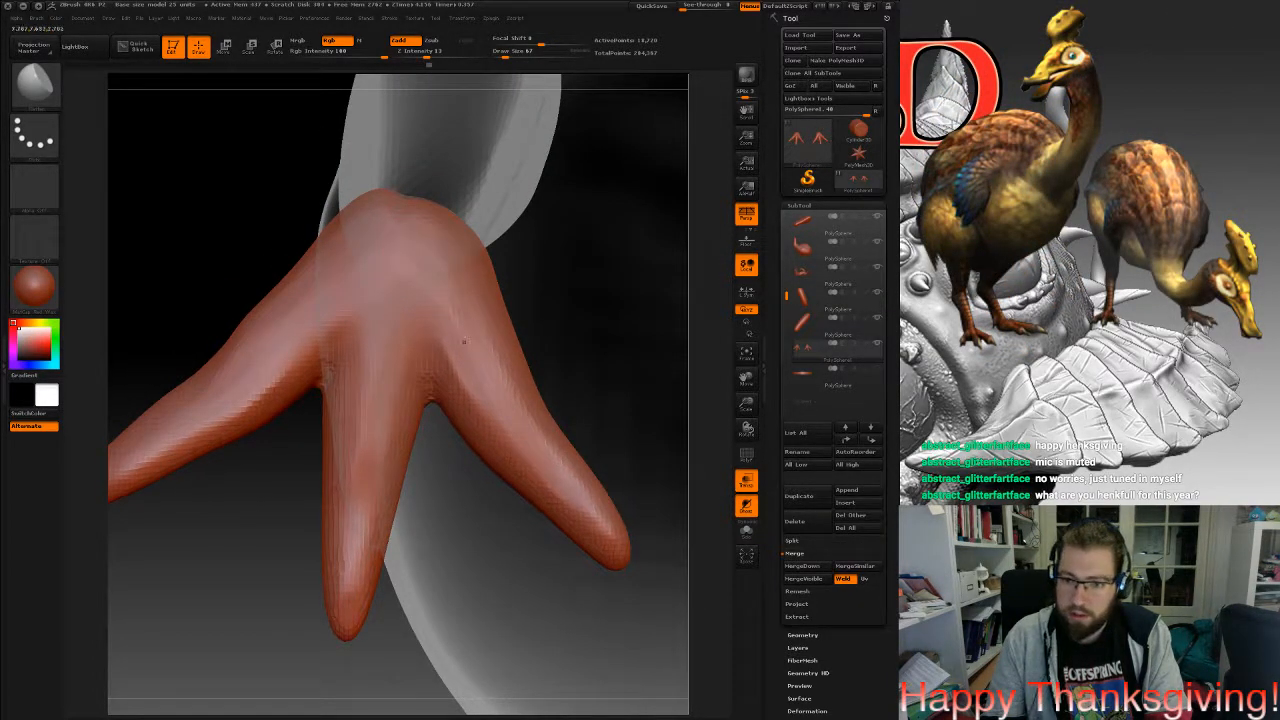
Hide all subtools except the feet and remesh them.
mouse_move(466, 311)
right_mouse_down()
mouse_move(290, 304)
mouse_move(533, 306)
mouse_move(459, 319)
mouse_move(532, 331)
mouse_move(501, 308)
right_mouse_up()
left_click(877, 343)
right_click_drag(345, 378, 385, 388)
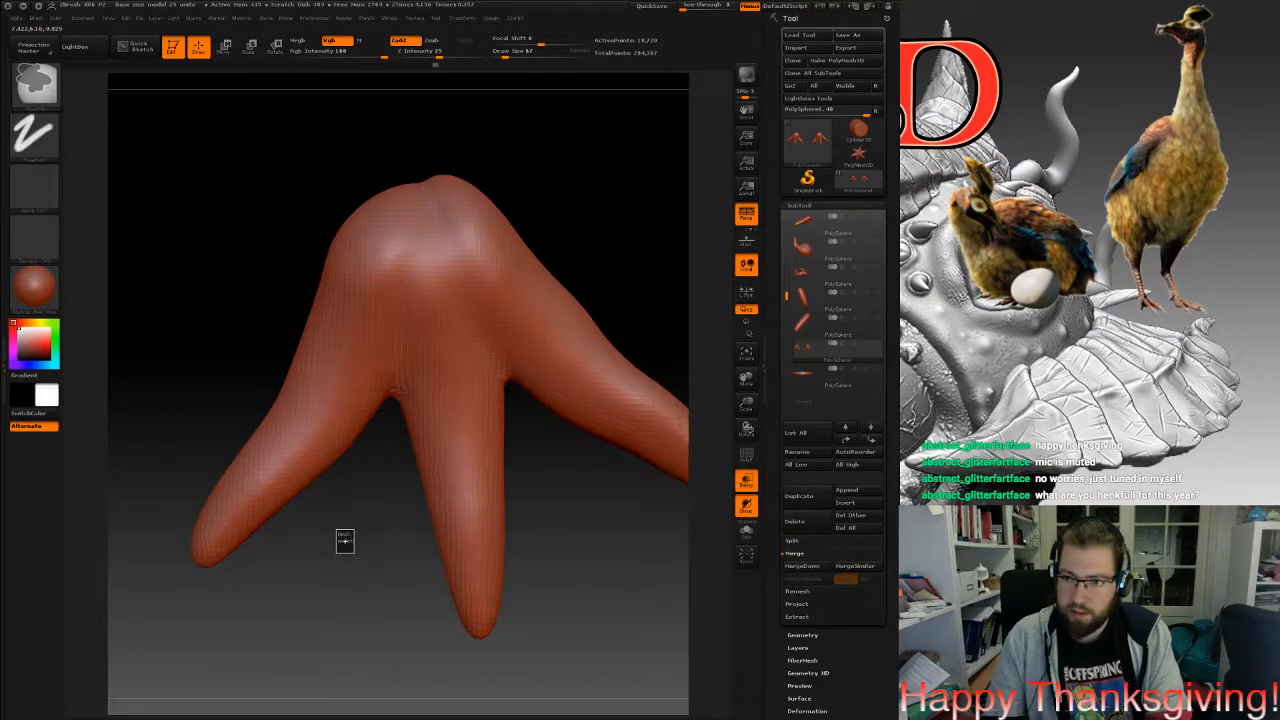
Switch to the Standard brush at a smaller draw size and sculpt a crease across the side toe near its tip.
left_click(34, 83)
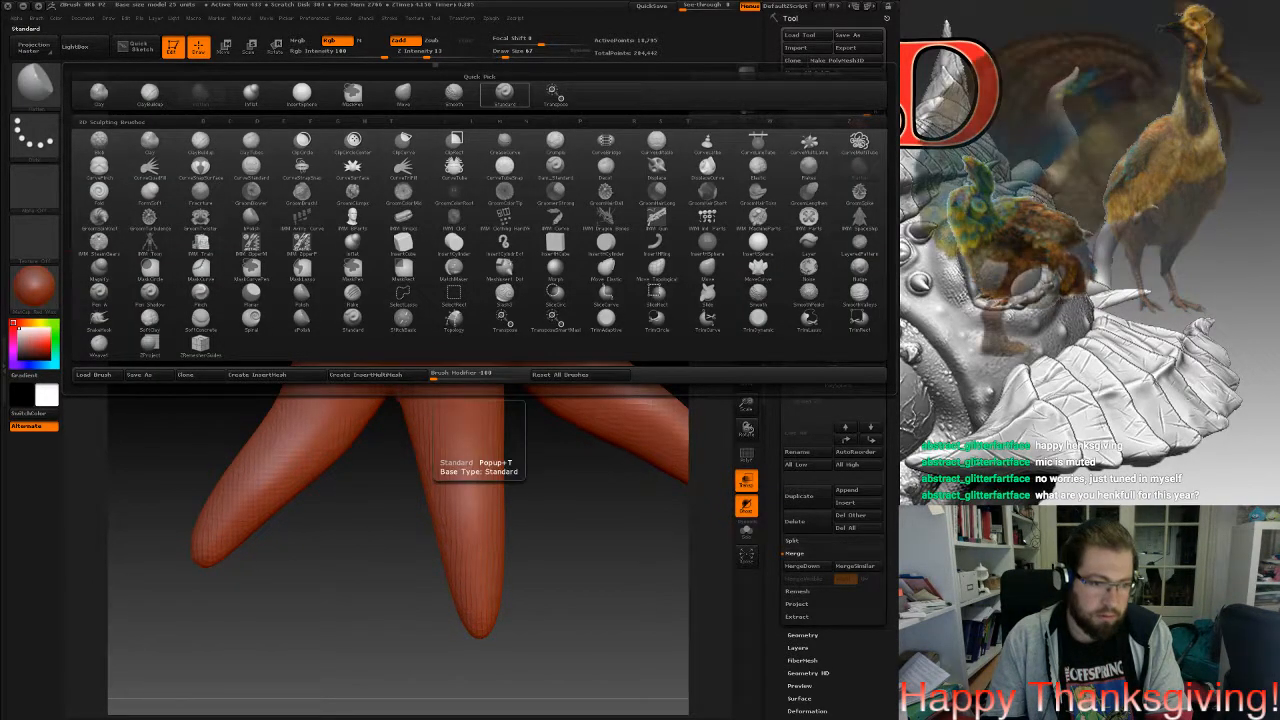
left_click(504, 94)
right_click_drag(270, 479, 380, 465, "alt")
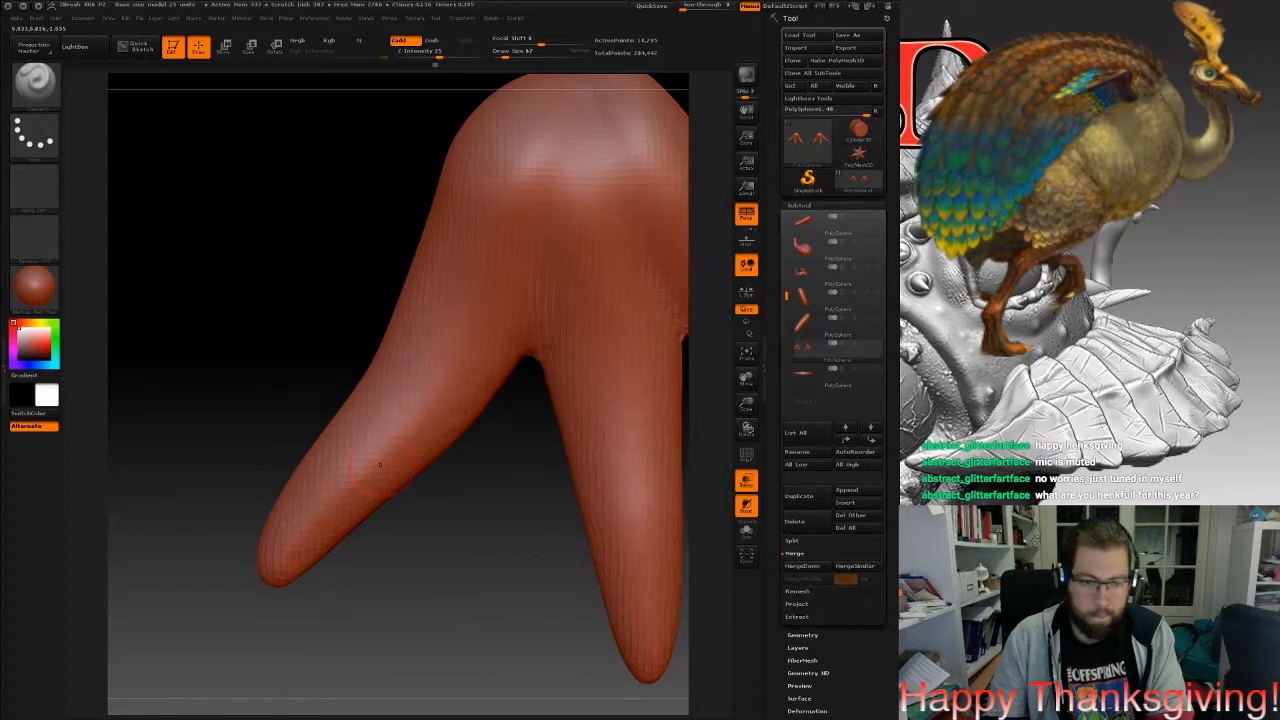
key("space")
left_click_drag(355, 452, 374, 480)
right_click_drag(375, 493, 322, 476)
left_click_drag(317, 463, 332, 467)
right_click_drag(286, 442, 530, 470)
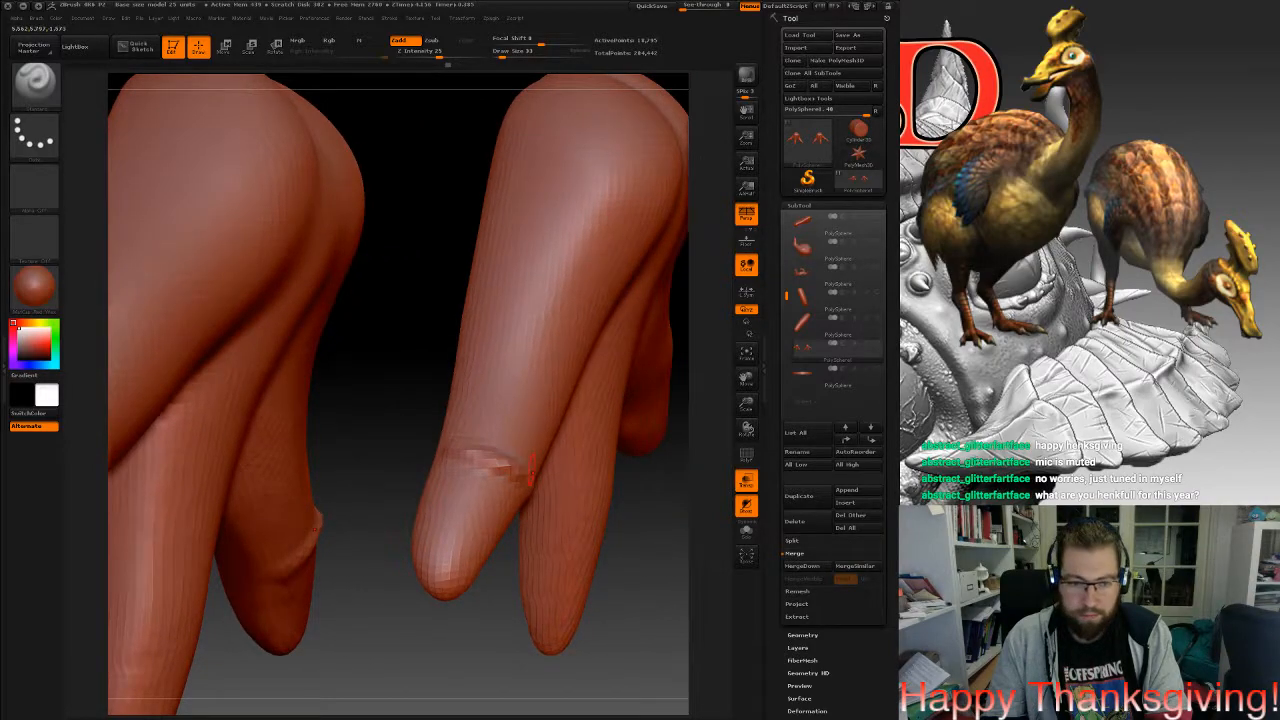
Set the draw size to 81 and build up a raised band around the side toe just behind the crease.
right_click(497, 453)
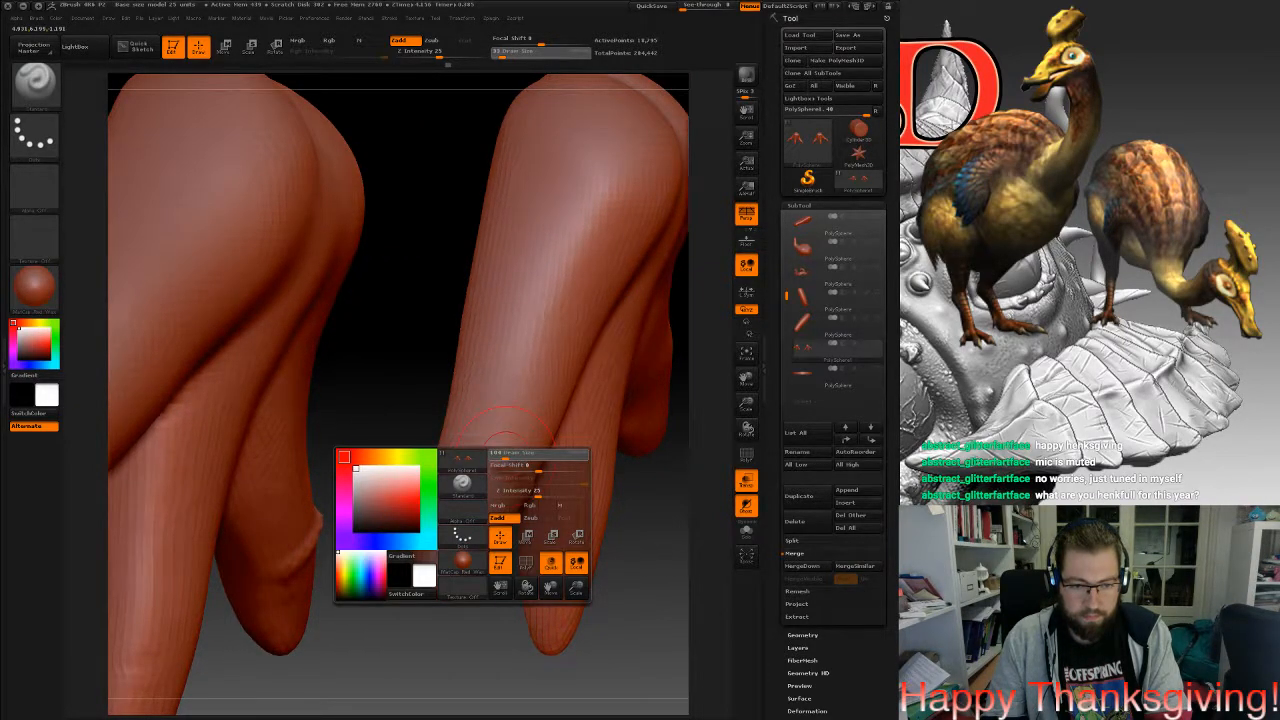
left_click_drag(505, 456, 503, 456)
right_click_drag(505, 462, 440, 466)
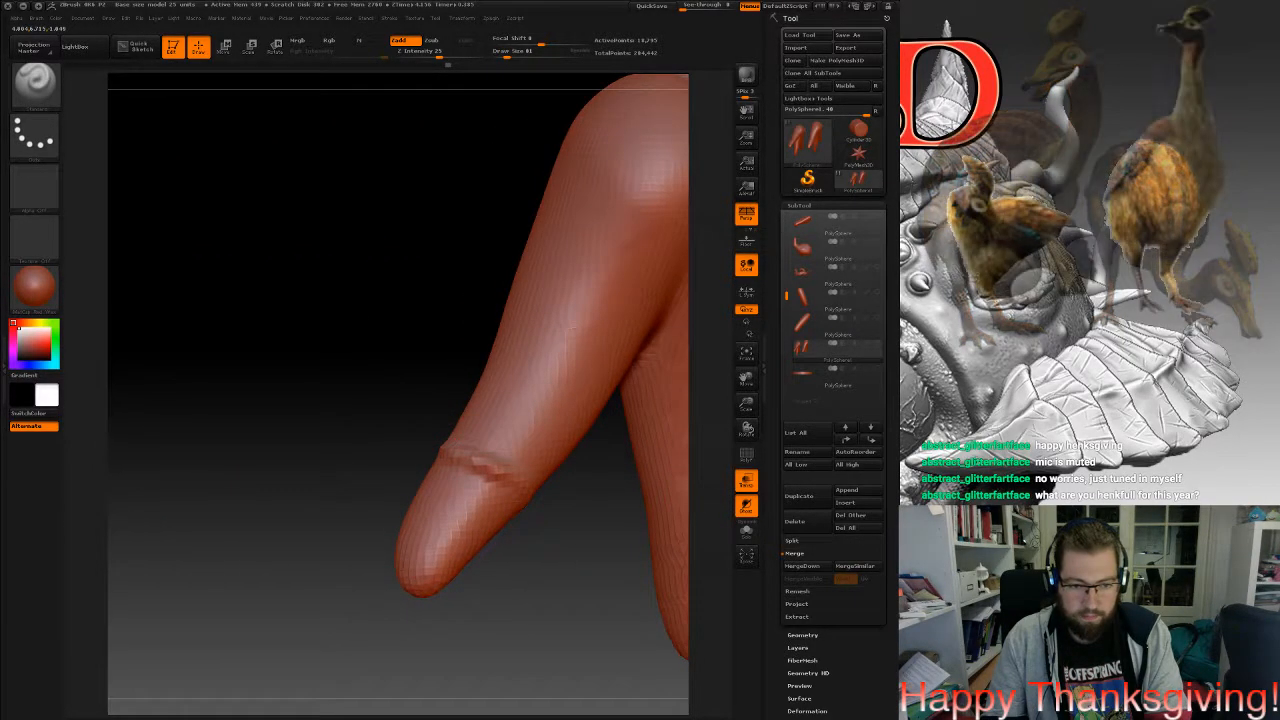
right_click_drag(522, 457, 523, 461)
left_click_drag(492, 476, 540, 457)
left_click_drag(300, 450, 390, 443)
left_click_drag(475, 458, 455, 453)
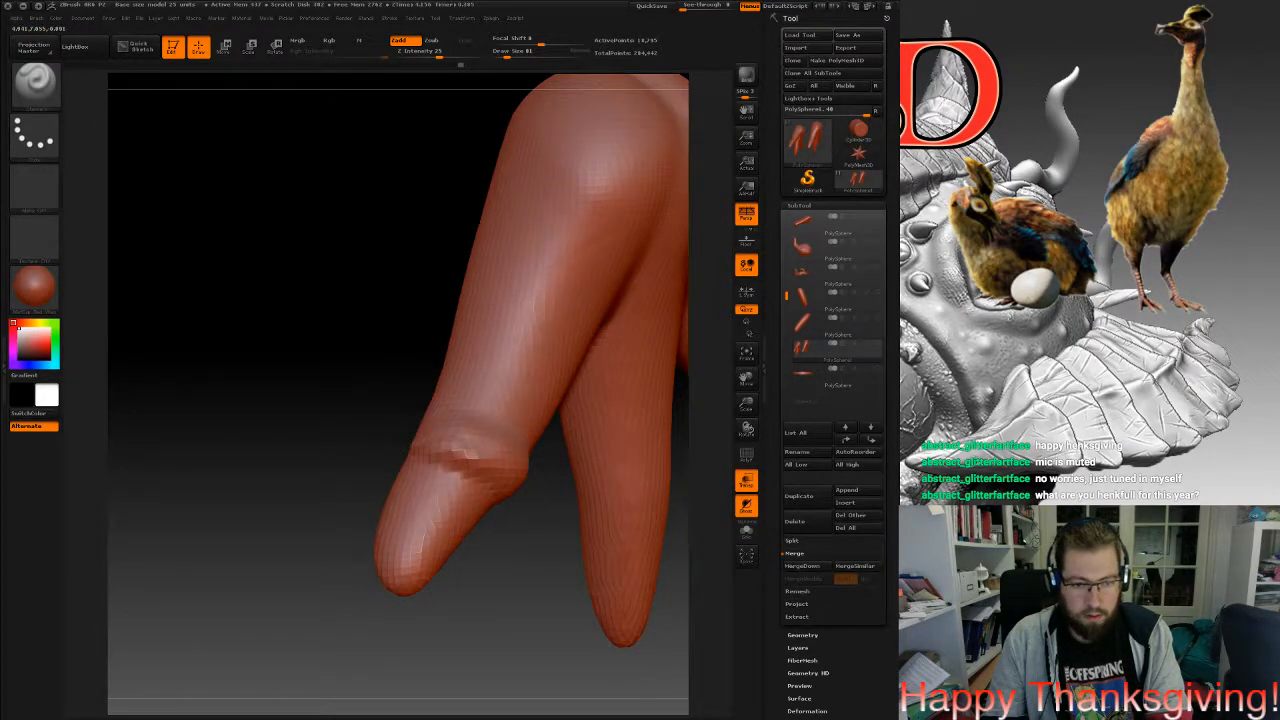
left_click_drag(563, 470, 500, 440)
Build up a matching raised band around the middle toe near its tip with the Standard brush.
mouse_move(645, 480)
left_mouse_down()
mouse_move(605, 481)
mouse_move(525, 439)
mouse_move(518, 456)
mouse_move(665, 458)
left_mouse_up()
left_click_drag(560, 458, 630, 458)
left_click_drag(425, 468, 380, 456)
left_click_drag(560, 458, 652, 458)
left_click_drag(520, 455, 635, 455)
left_click_drag(424, 441, 358, 442)
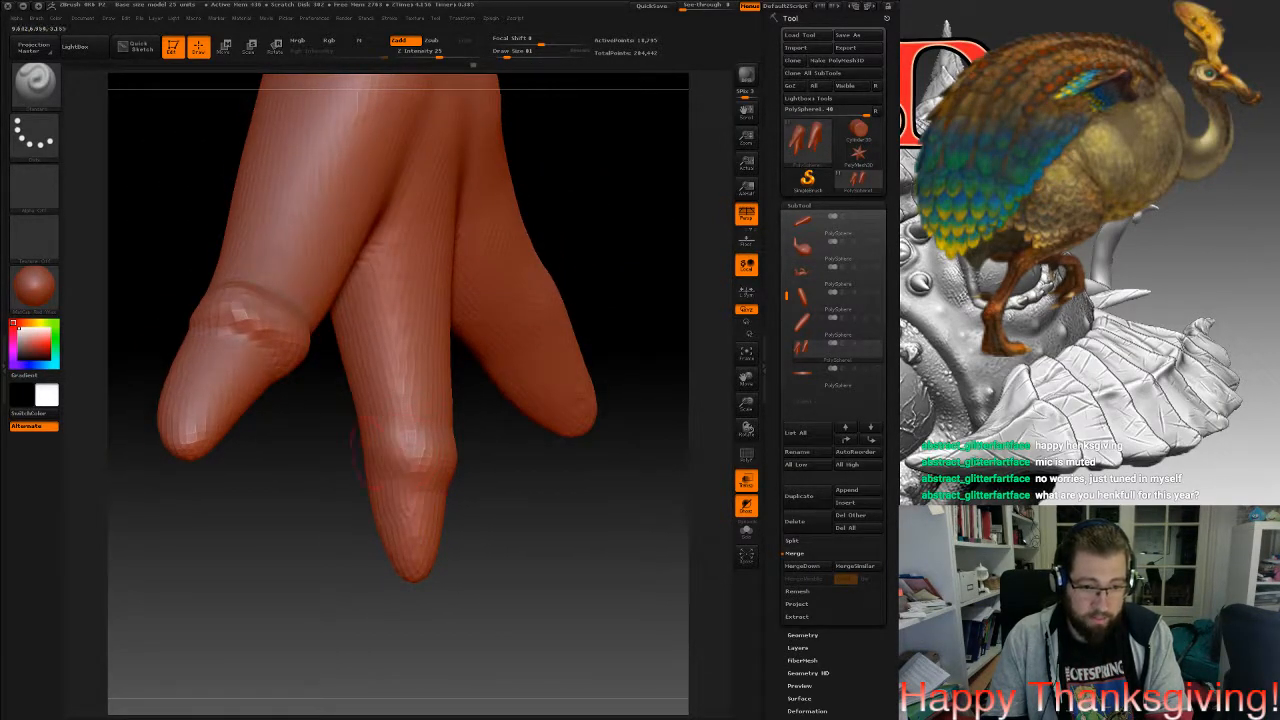
left_click_drag(436, 444, 388, 452)
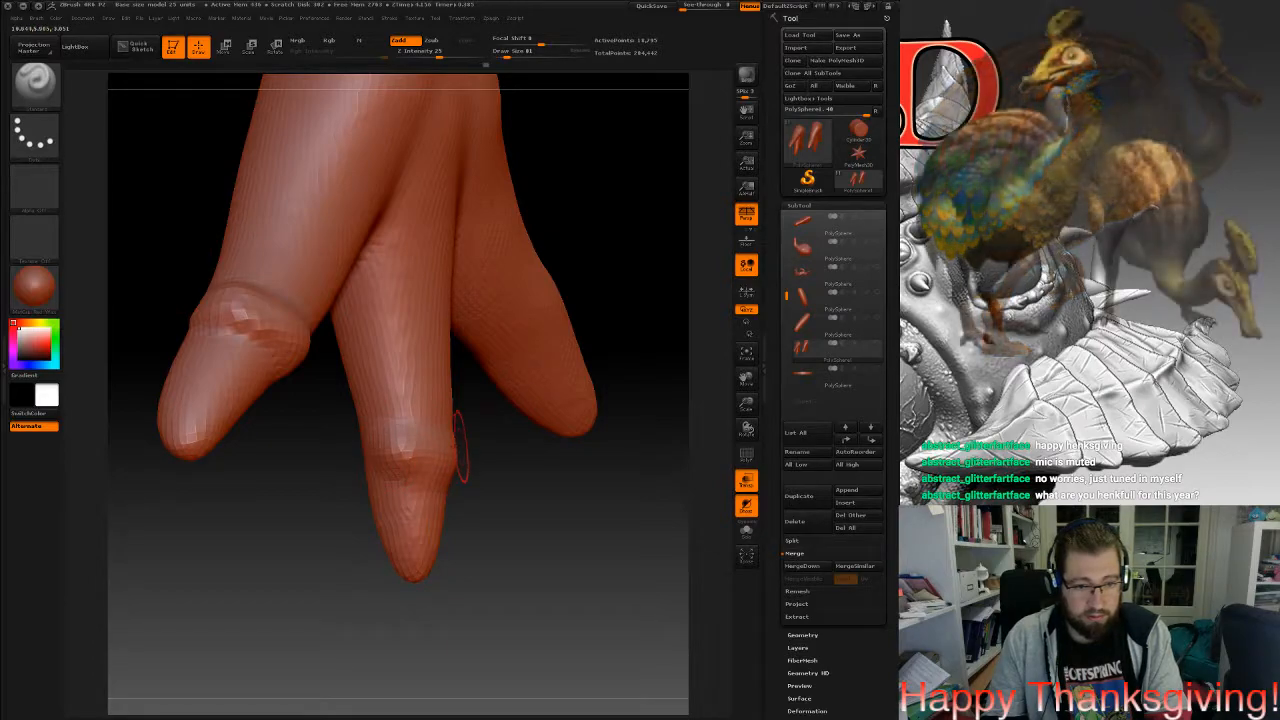
left_click_drag(520, 450, 430, 452)
left_click_drag(523, 434, 483, 444)
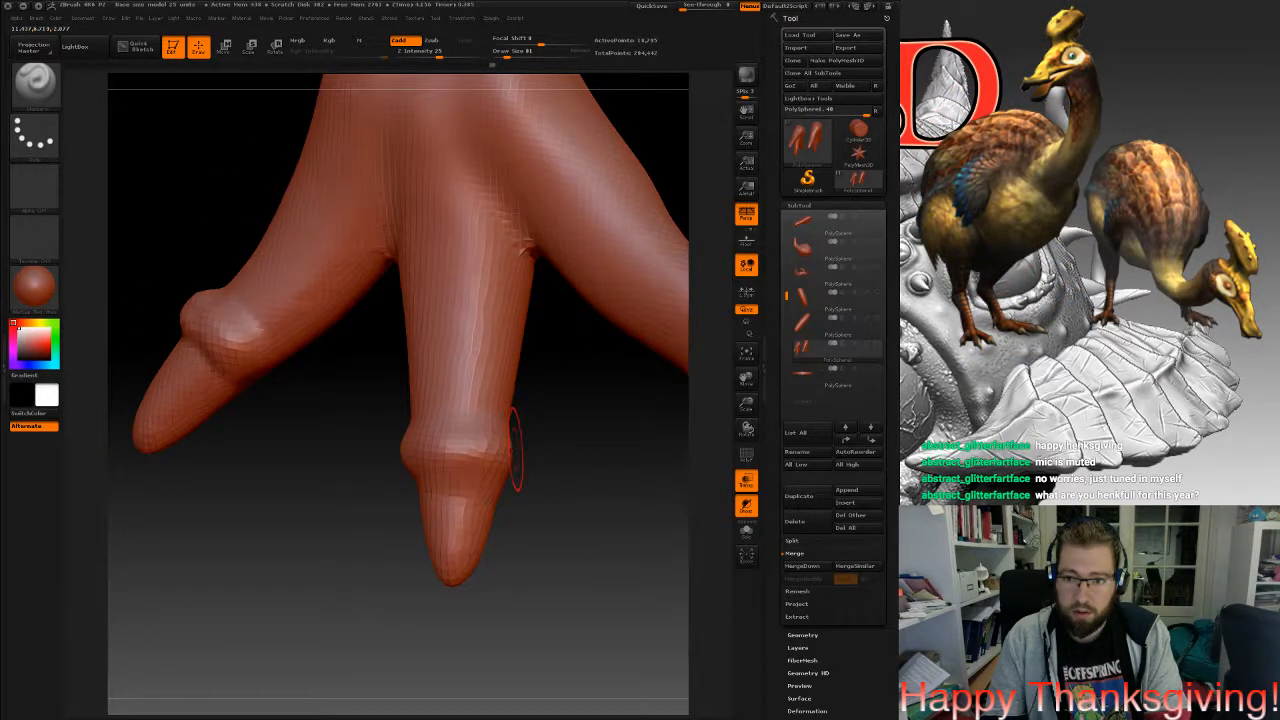
Bulge out a knuckle near the tip of the bare outer toe and remesh the feet with DynaMesh.
left_click_drag(540, 462, 373, 455)
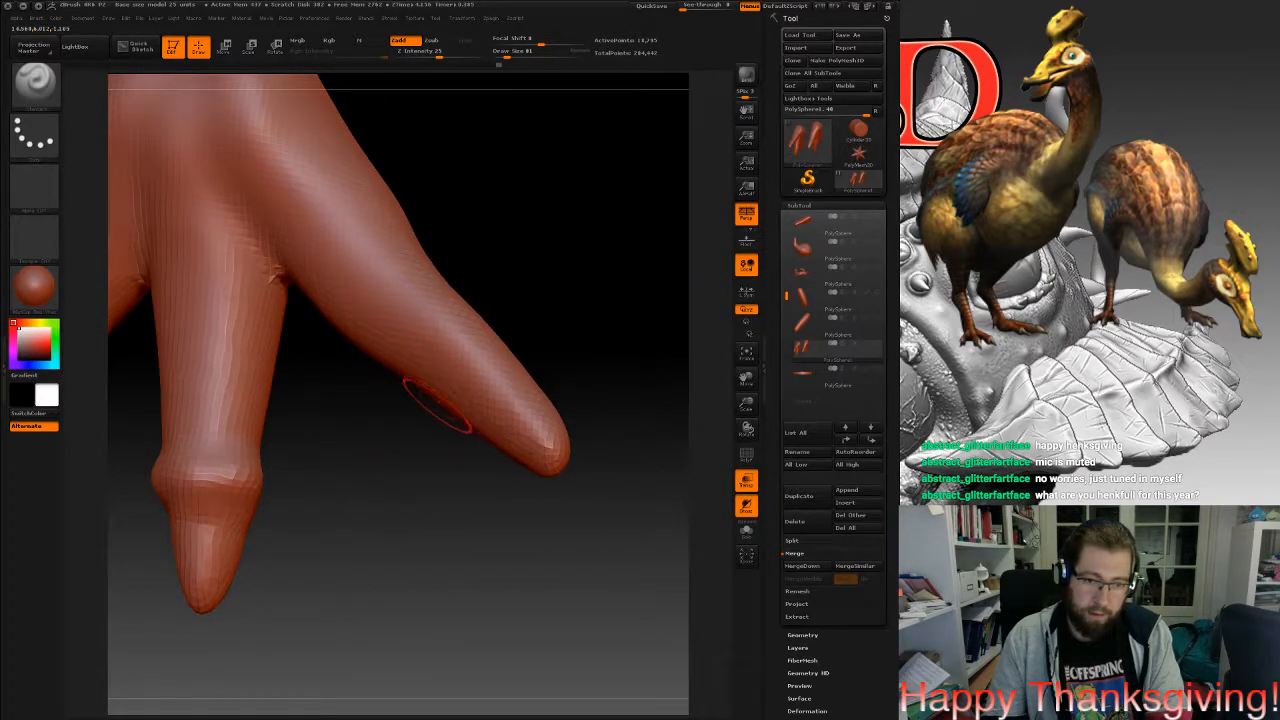
mouse_move(476, 353)
left_mouse_down()
mouse_move(494, 376)
mouse_move(630, 350)
left_mouse_up()
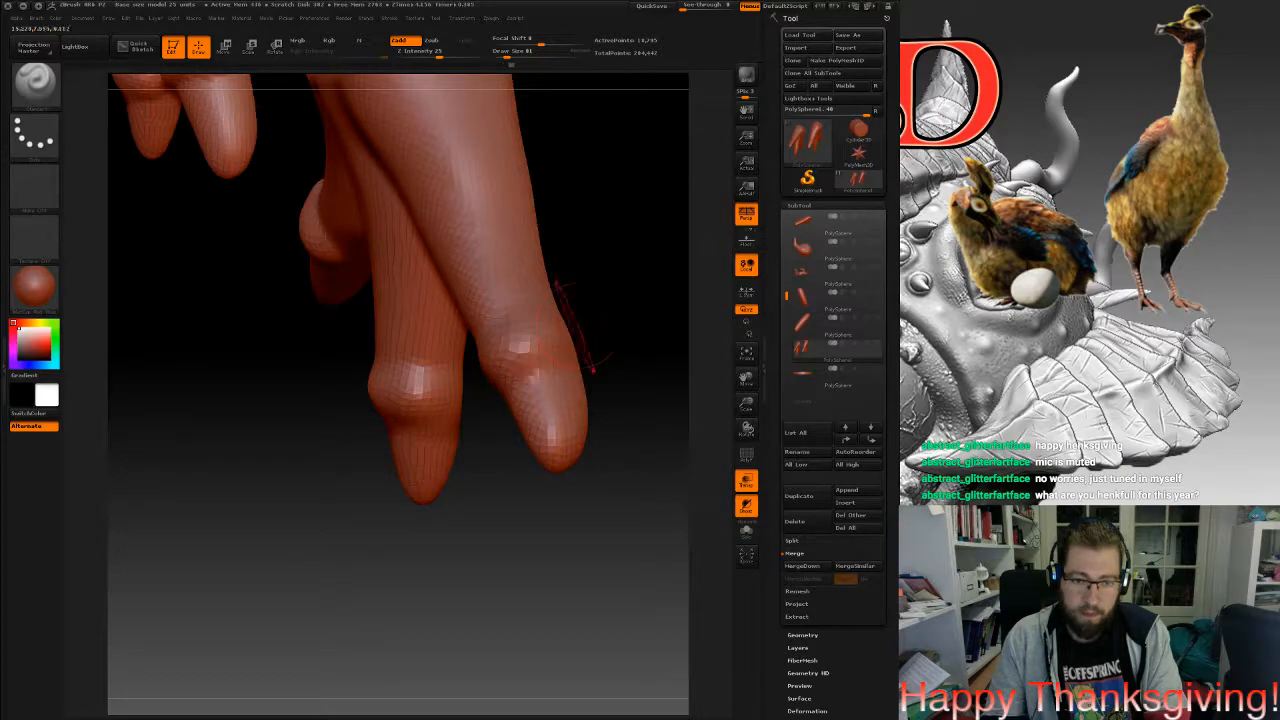
mouse_move(485, 398)
left_mouse_down()
mouse_move(350, 412)
mouse_move(436, 408)
mouse_move(380, 432)
mouse_move(446, 372)
mouse_move(503, 490)
left_mouse_up()
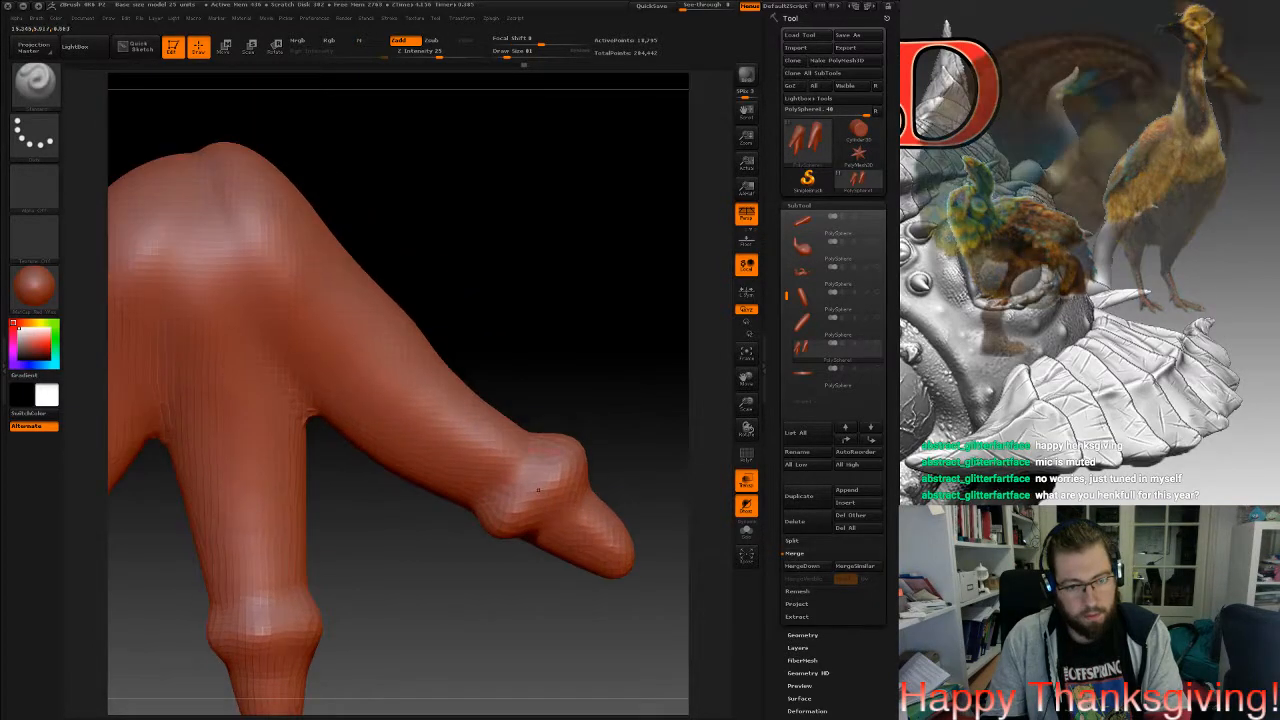
left_click_drag(540, 310, 563, 334, "ctrl")
mouse_move(575, 430)
left_mouse_down()
mouse_move(545, 500)
mouse_move(555, 610)
left_mouse_up()
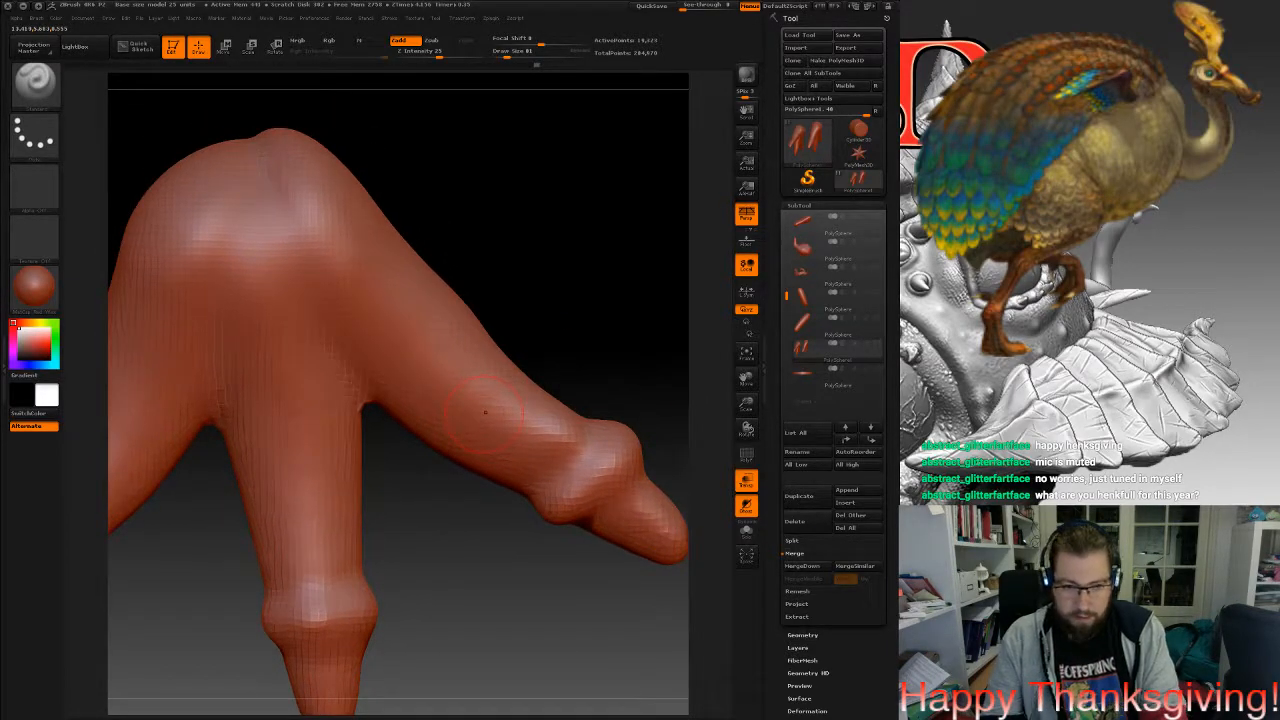
Build up raised bulges along the same outer toe, between its tip knuckle and the foot.
mouse_move(529, 390)
left_mouse_down()
mouse_move(500, 428)
mouse_move(492, 418)
left_mouse_up()
mouse_move(568, 372)
left_mouse_down()
mouse_move(500, 395)
mouse_move(550, 330)
mouse_move(560, 350)
mouse_move(540, 380)
mouse_move(448, 358)
left_mouse_up()
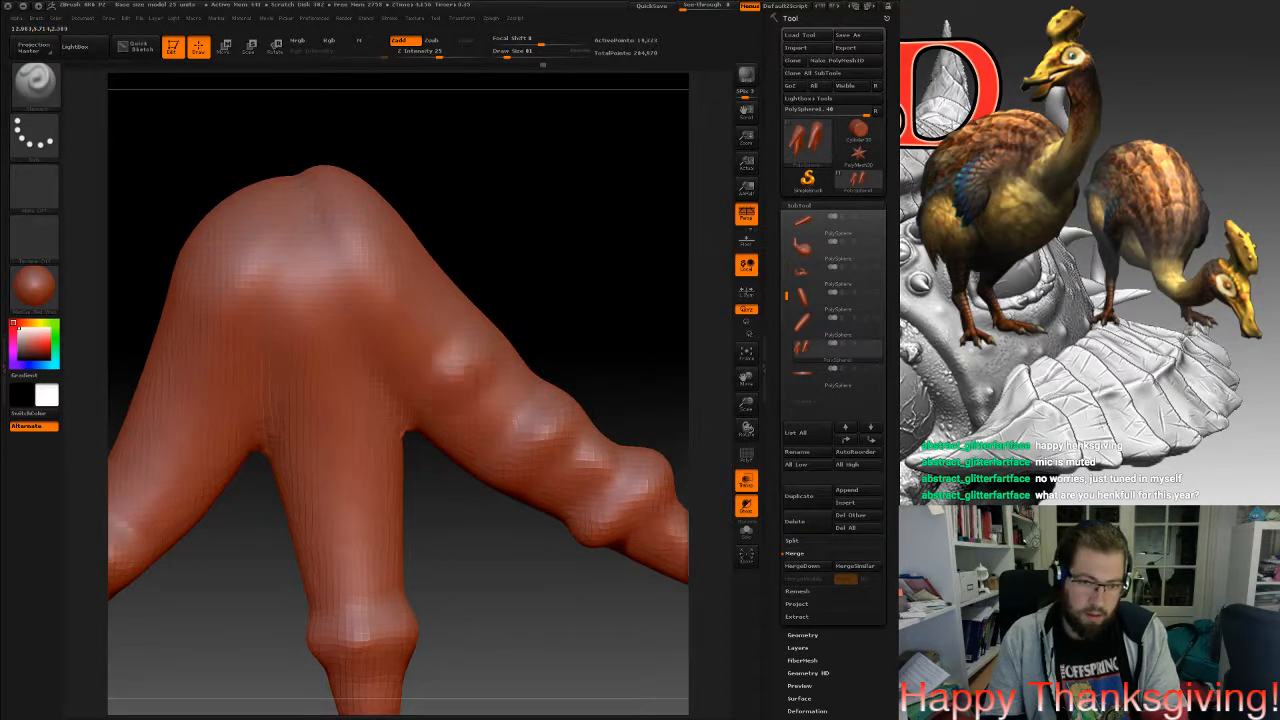
left_click_drag(523, 294, 525, 318)
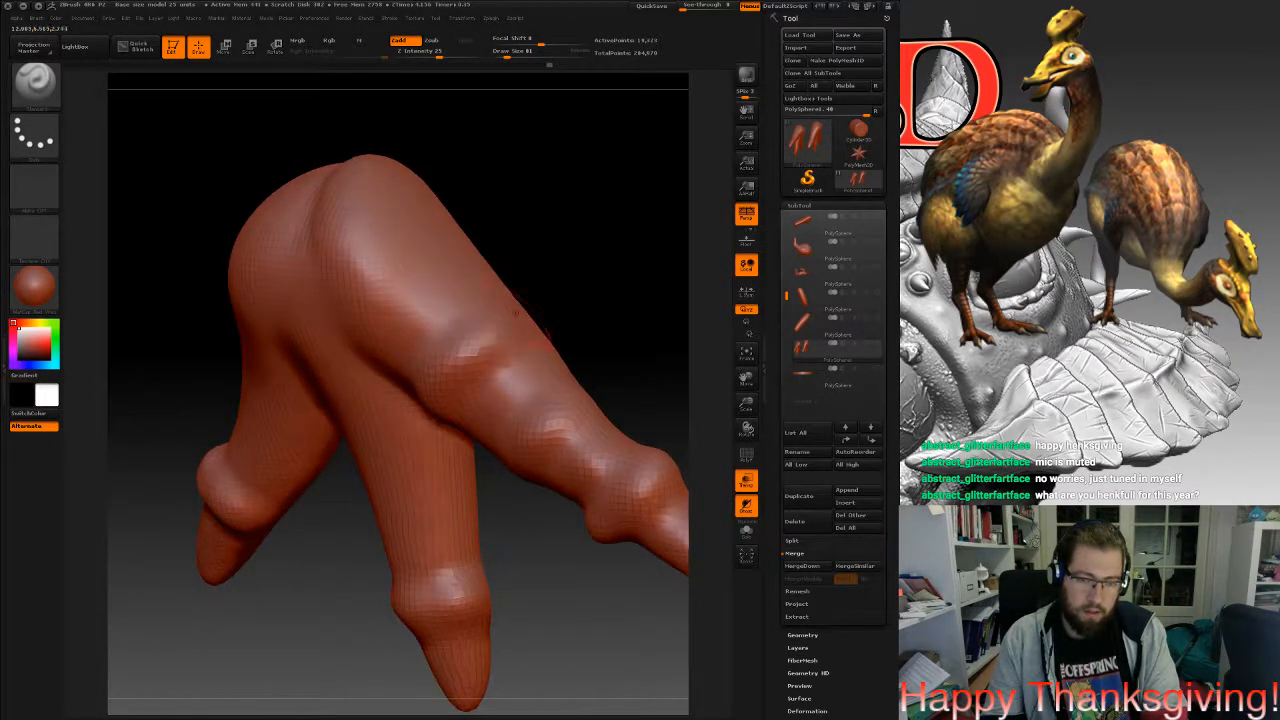
left_click_drag(600, 330, 712, 397)
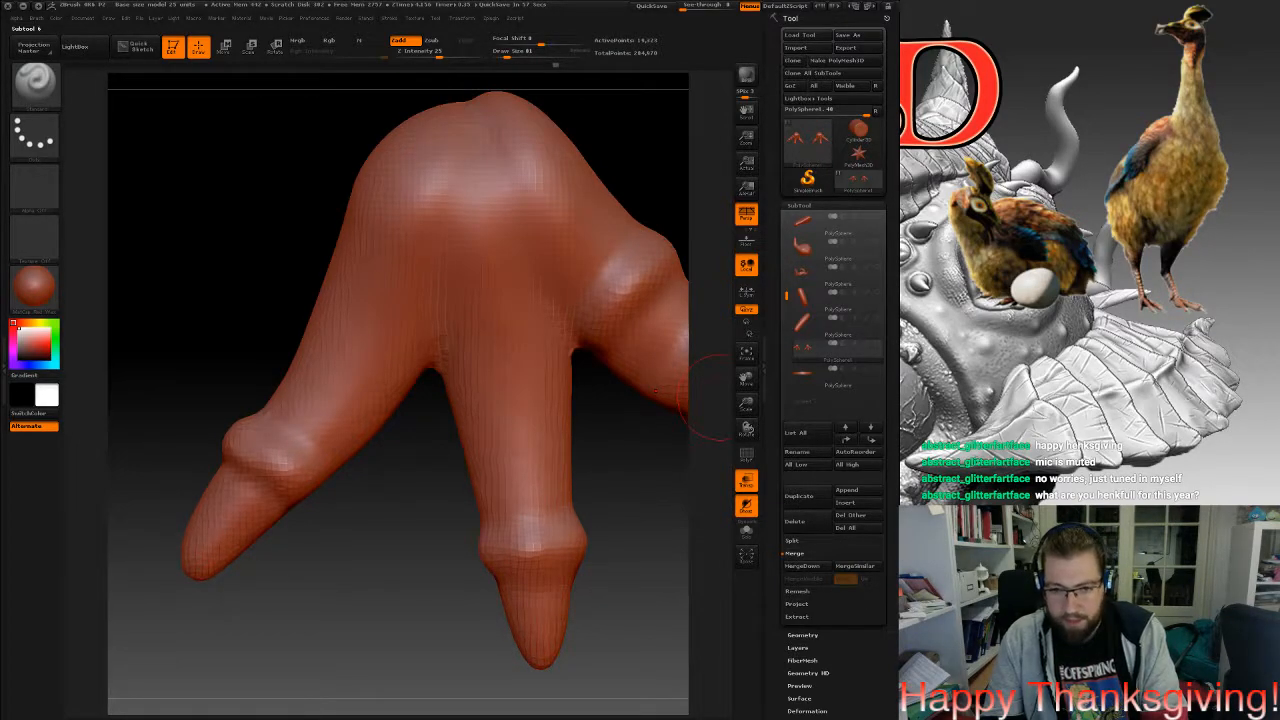
Sculpt raised ridges across the top of the middle toe, from its base down to the knuckle.
right_click_drag(630, 284, 475, 286, "alt")
mouse_move(358, 431)
left_mouse_down()
mouse_move(392, 402)
mouse_move(290, 425)
left_mouse_up()
mouse_move(414, 316)
left_mouse_down()
mouse_move(300, 320)
mouse_move(302, 300)
left_mouse_up()
left_click_drag(300, 580, 345, 588)
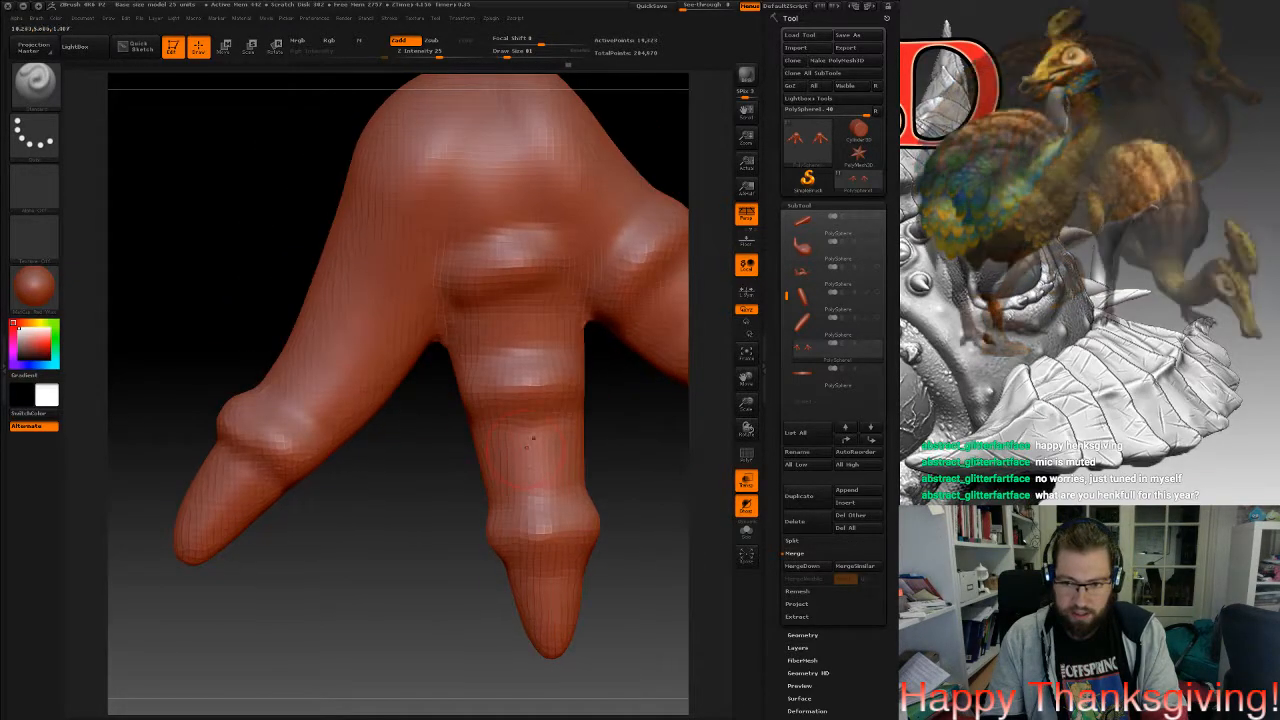
right_click_drag(530, 440, 463, 427, "alt")
left_click_drag(501, 437, 418, 430)
mouse_move(330, 560)
left_mouse_down()
mouse_move(160, 560)
mouse_move(370, 560)
mouse_move(270, 562)
left_mouse_up()
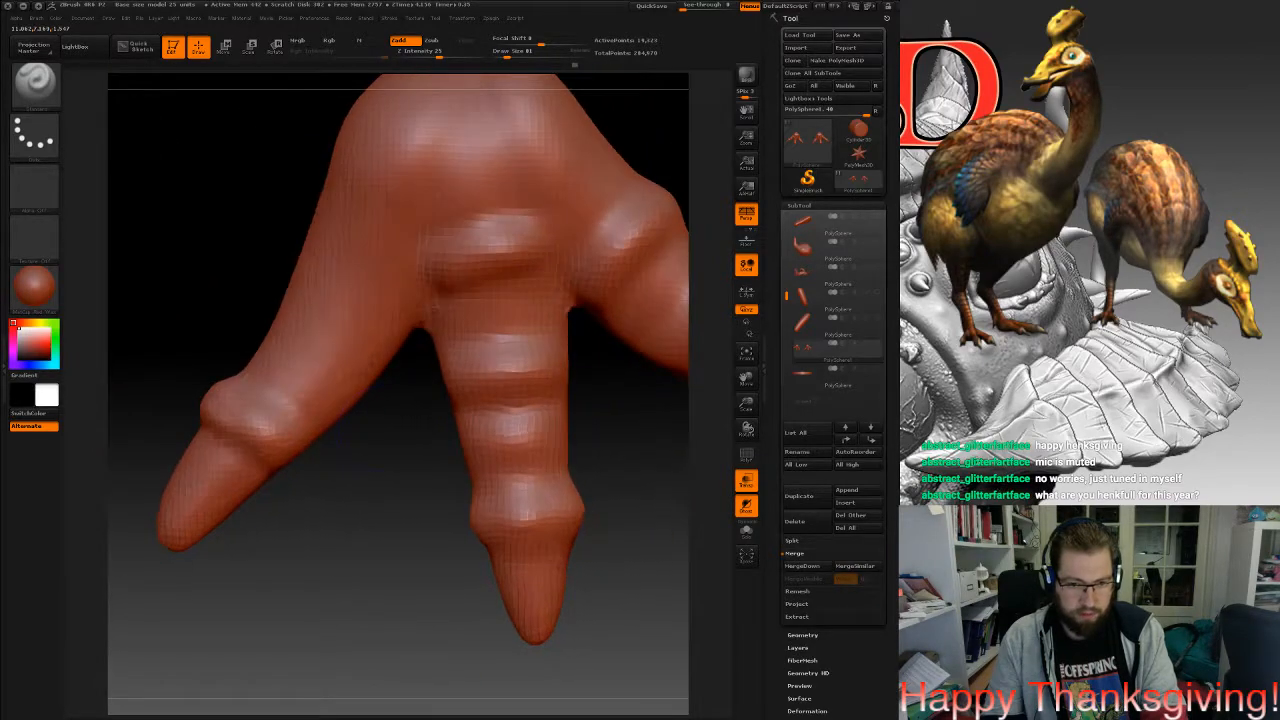
Extend the middle toe's ridges around both of its sides so they read as rounded segments.
right_click_drag(541, 431, 566, 432)
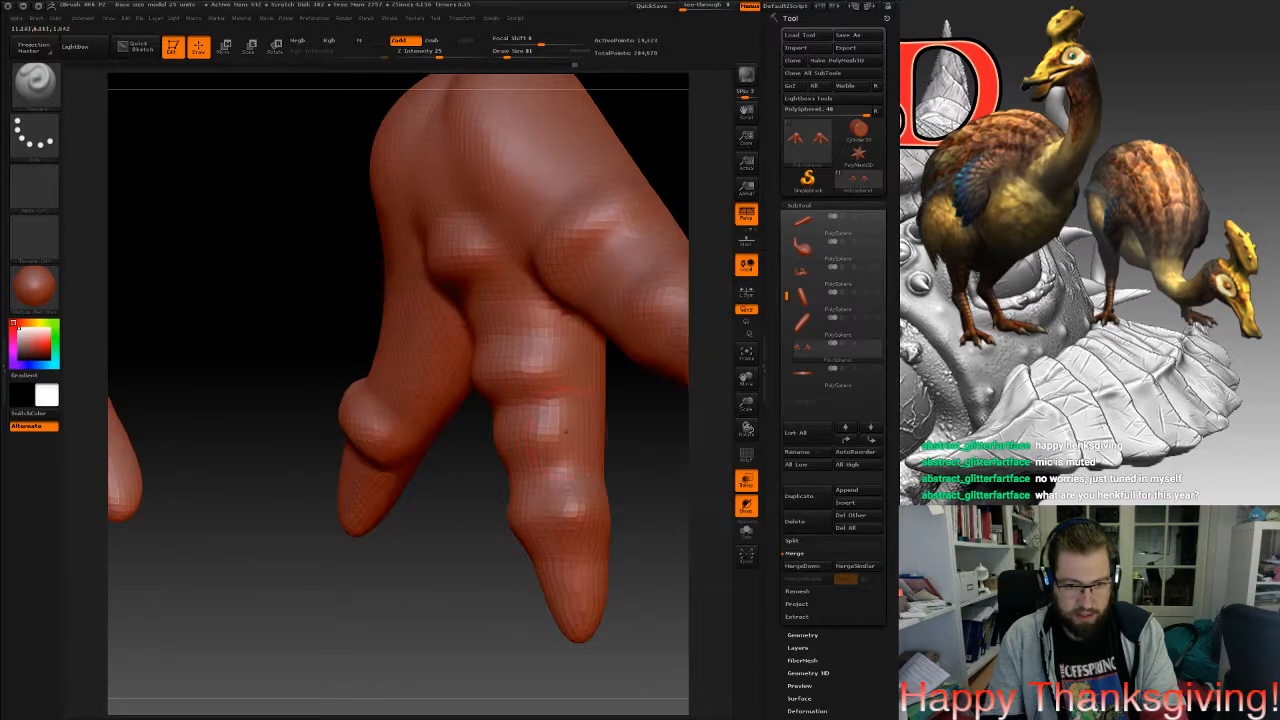
left_click_drag(548, 428, 566, 427)
right_click_drag(560, 425, 455, 427)
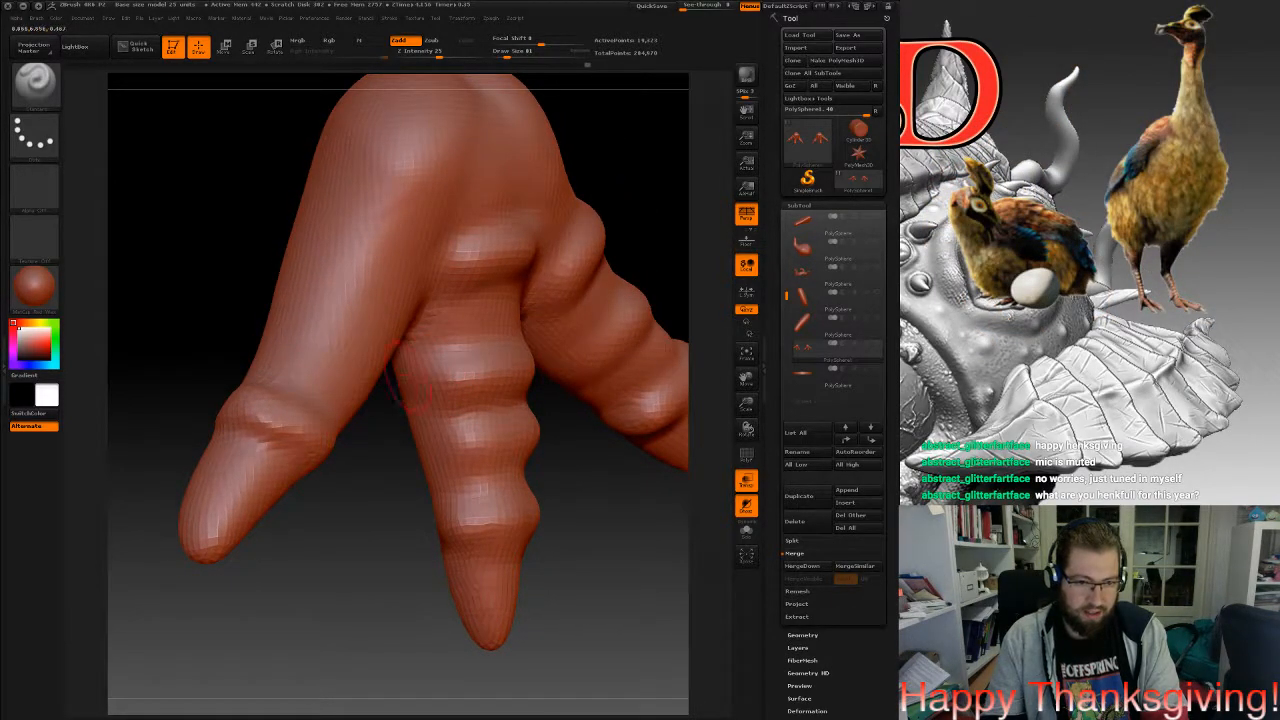
left_click_drag(456, 431, 436, 437)
right_click_drag(505, 485, 492, 427)
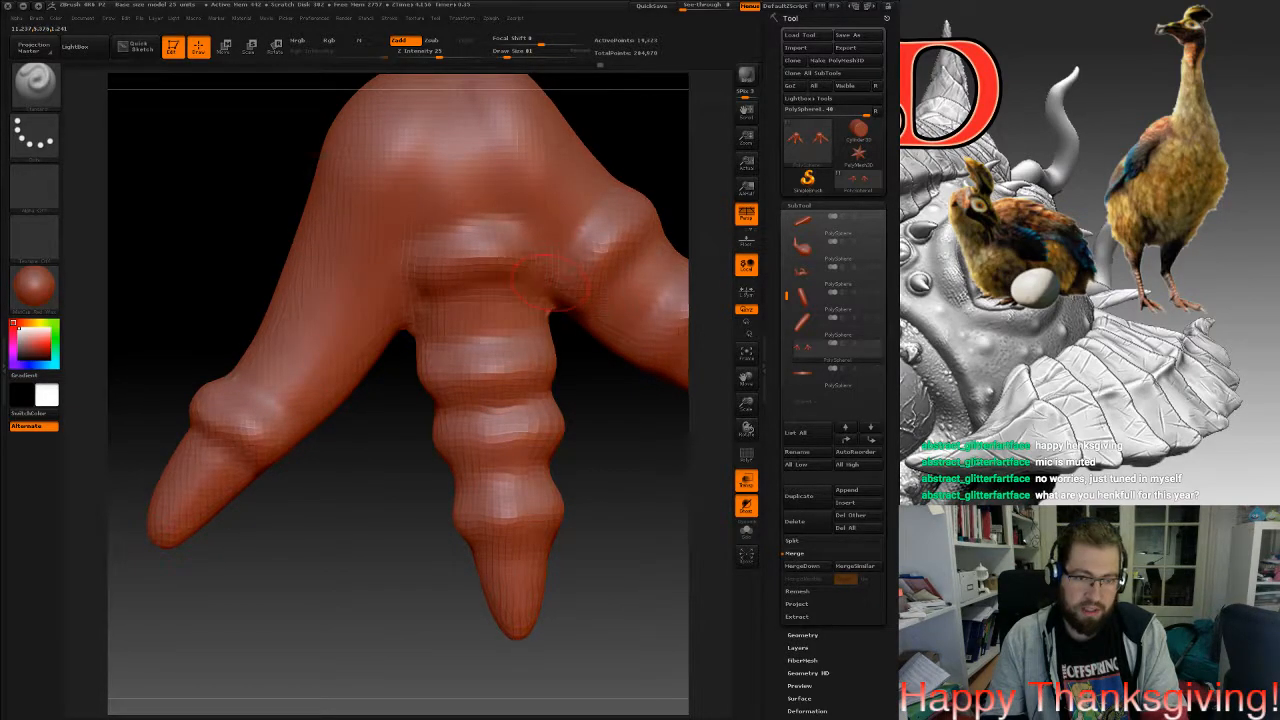
right_click_drag(424, 285, 470, 330)
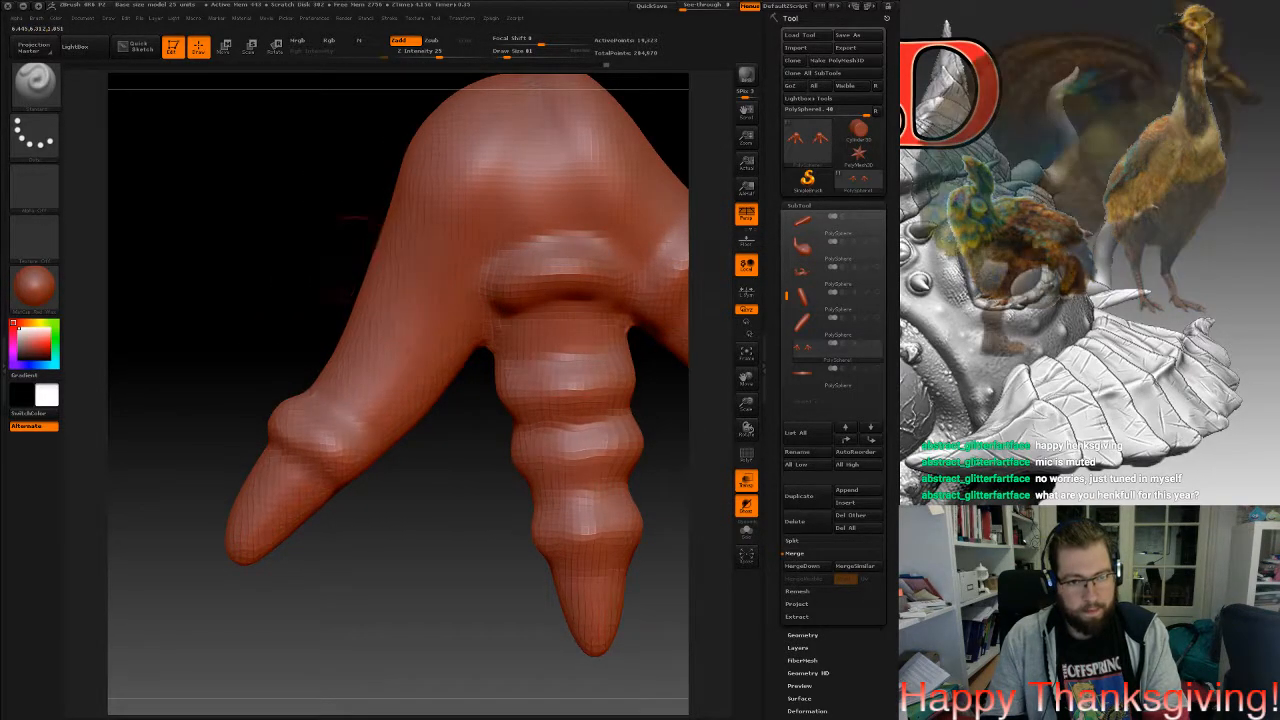
Sculpt a raised ridge across the base of the remaining smooth toe.
left_click_drag(275, 248, 450, 242)
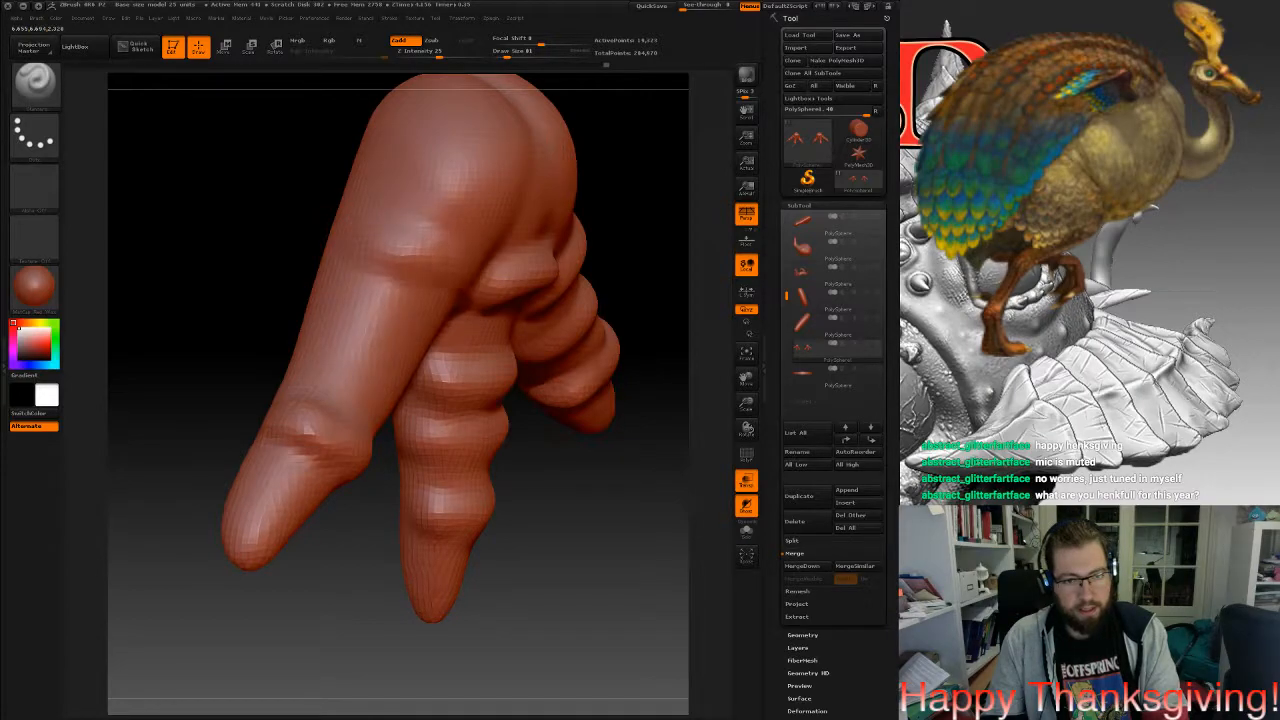
left_click_drag(481, 285, 328, 180)
left_click_drag(350, 226, 455, 248)
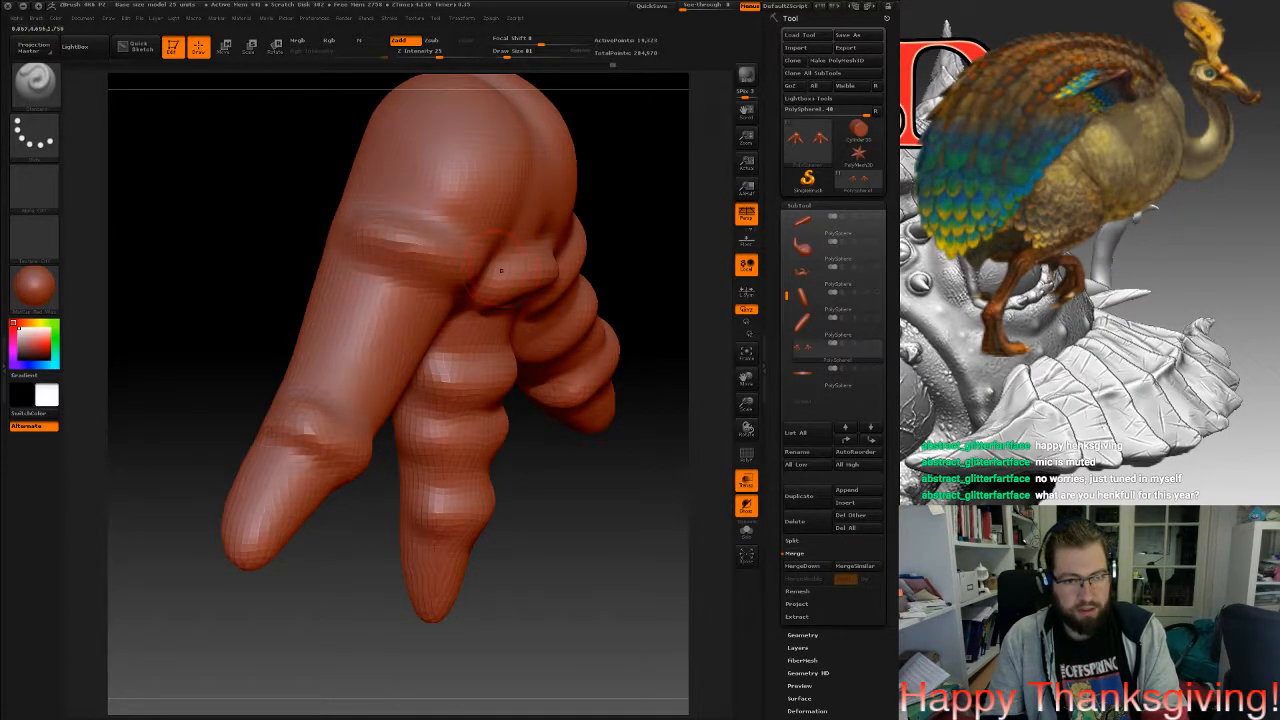
left_click_drag(290, 250, 442, 249)
right_click_drag(545, 280, 481, 310)
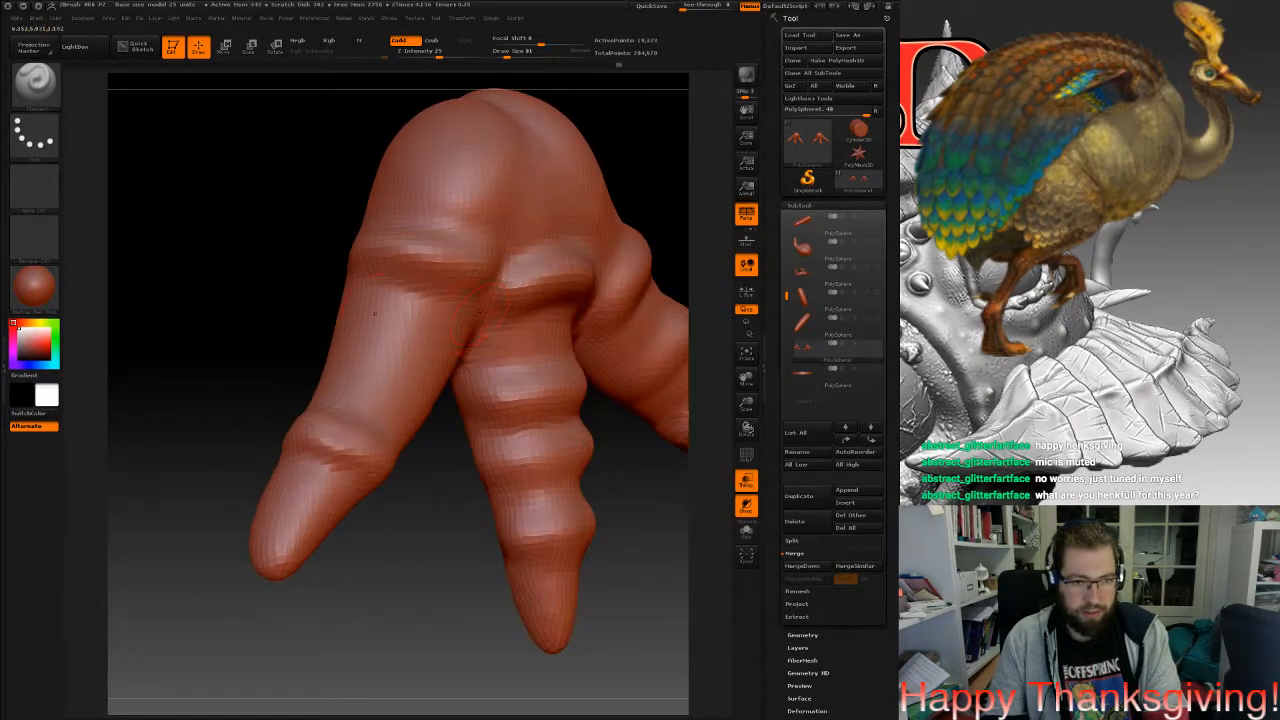
Add further raised ridges down that toe, between its base ridge and the tip knuckle.
mouse_move(342, 314)
left_mouse_down()
mouse_move(468, 352)
mouse_move(440, 350)
left_mouse_up()
right_click_drag(470, 330, 550, 322)
mouse_move(418, 354)
left_mouse_down()
mouse_move(464, 364)
mouse_move(396, 340)
left_mouse_up()
right_click_drag(440, 345, 580, 348)
right_click_drag(338, 374, 352, 246)
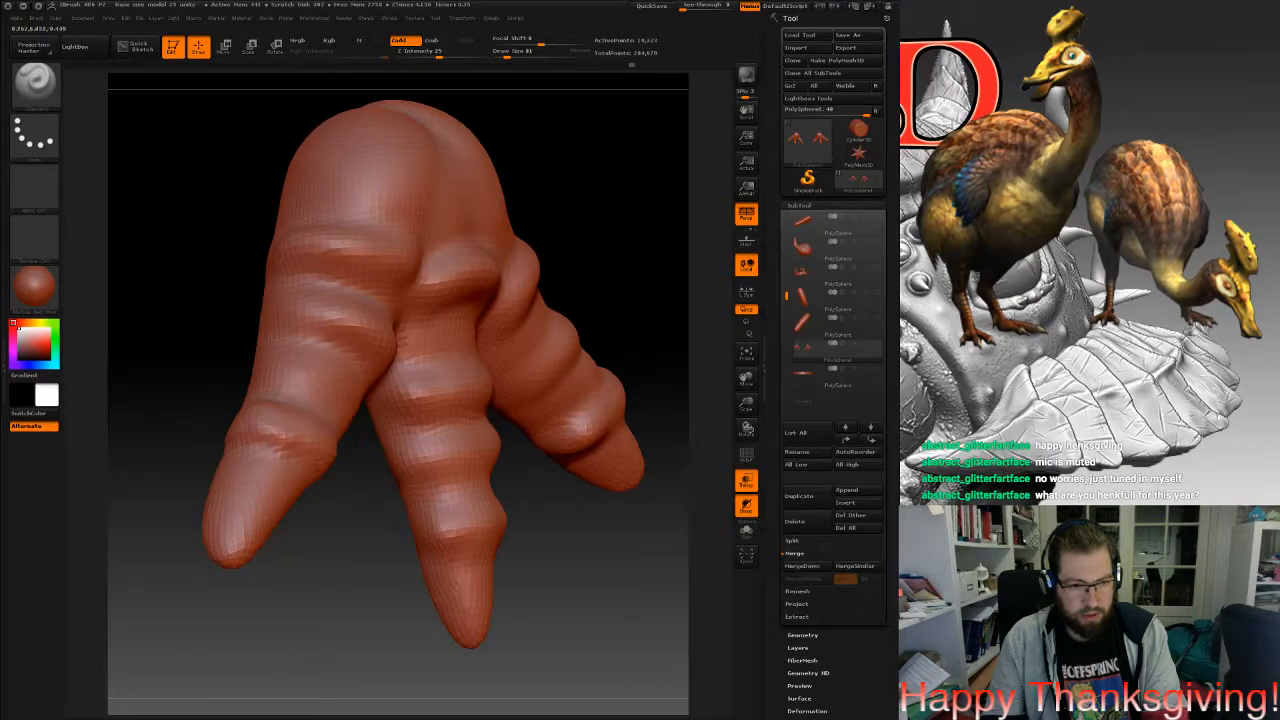
left_click_drag(258, 366, 328, 368)
right_click_drag(340, 370, 420, 356)
left_click_drag(346, 400, 409, 430)
Smooth the top of the foot where the toe ridges run into it.
mouse_move(420, 430)
right_mouse_down("alt")
mouse_move(236, 430)
mouse_move(380, 440)
right_mouse_up("alt")
mouse_move(470, 450)
right_mouse_down("alt")
mouse_move(524, 522)
mouse_move(515, 488)
mouse_move(415, 490)
mouse_move(396, 462)
mouse_move(392, 508)
mouse_move(376, 508)
right_mouse_up("alt")
right_click_drag(376, 508, 628, 523, "ctrl")
right_click_drag(482, 420, 486, 460)
left_click_drag(490, 448, 538, 458, "shift")
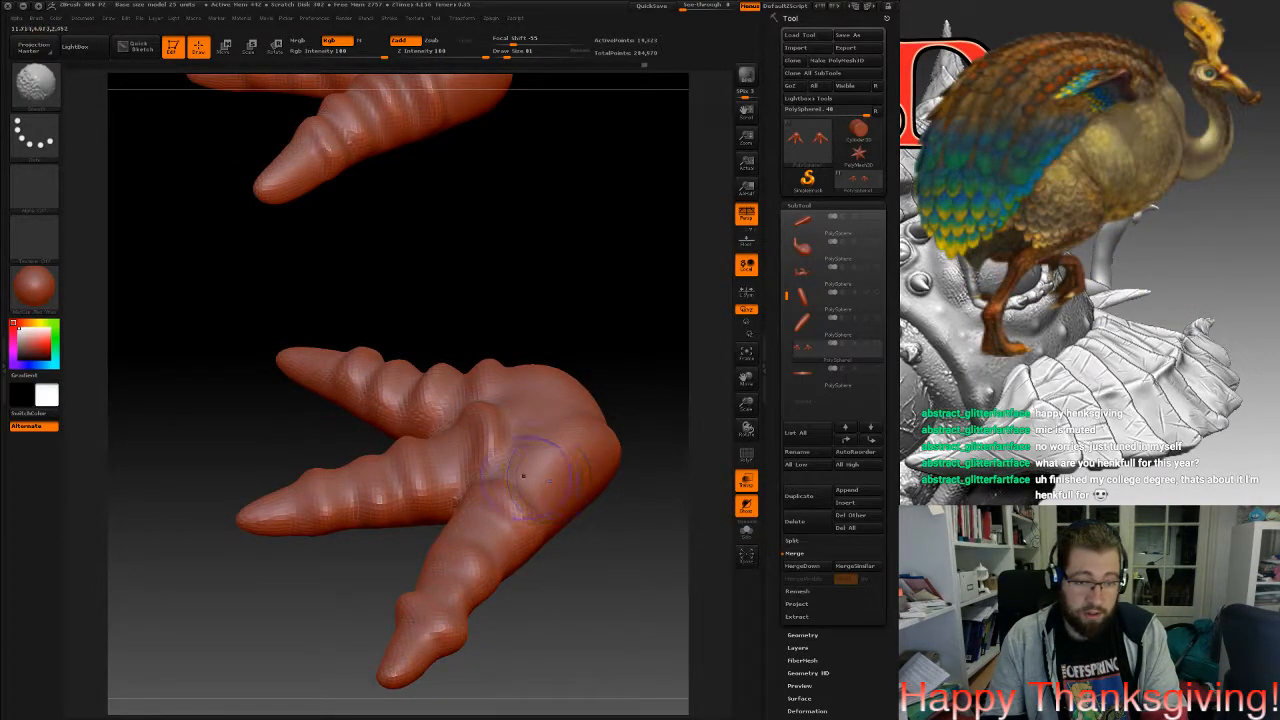
right_click_drag(478, 412, 497, 400)
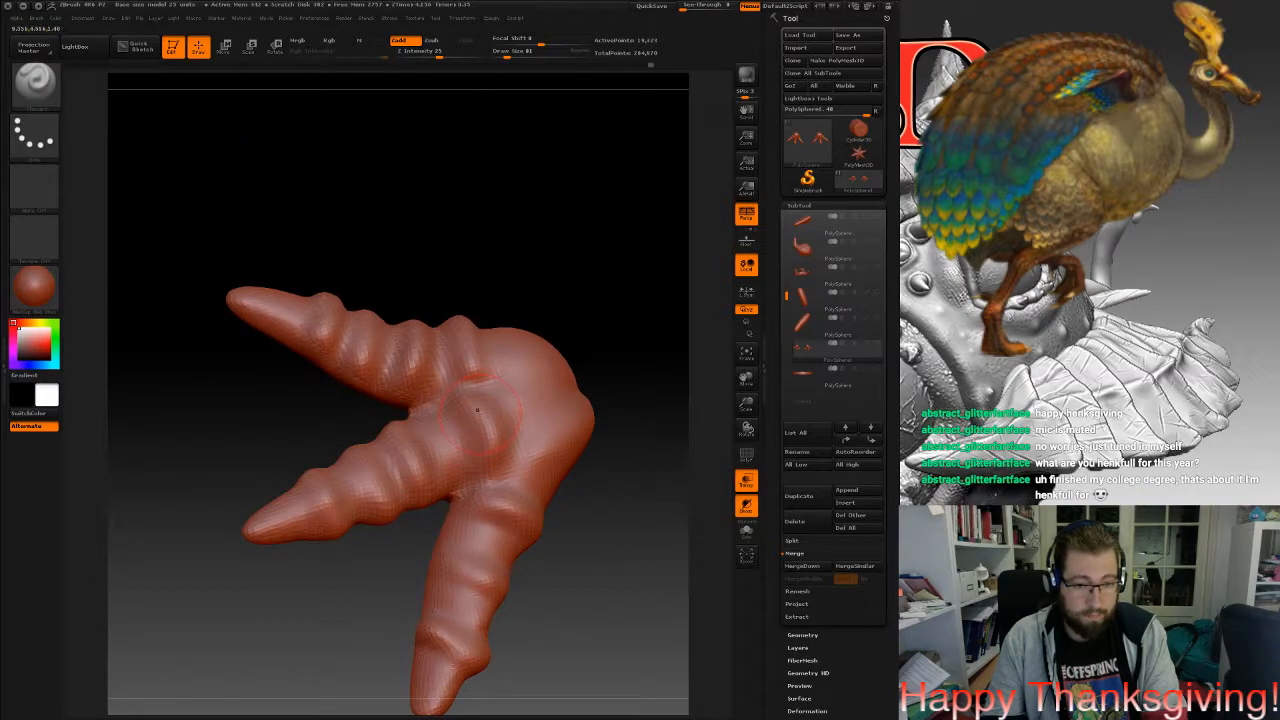
Set the draw size to 61, refine the ridges at the middle toe's base and along the outer toe, and remesh the feet.
key("space")
mouse_move(477, 392)
left_mouse_down()
mouse_move(466, 392)
mouse_move(506, 458)
left_mouse_up()
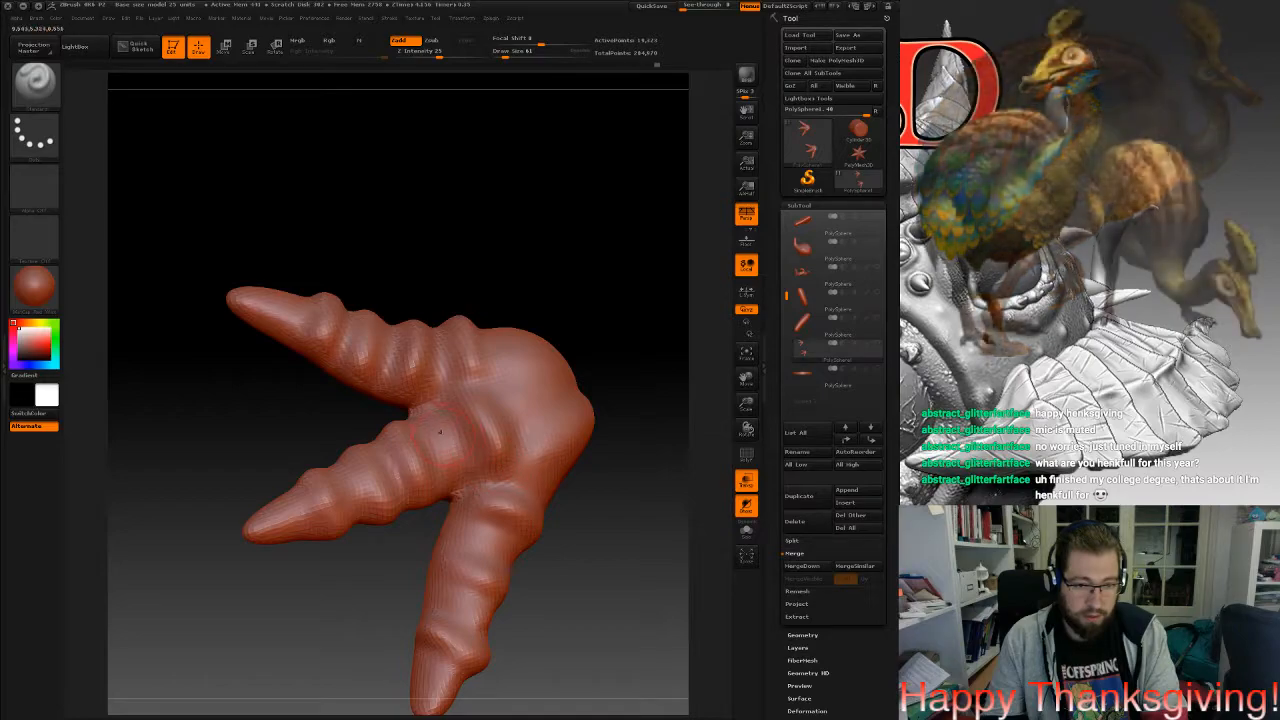
mouse_move(466, 412)
left_mouse_down()
mouse_move(456, 482)
mouse_move(452, 464)
left_mouse_up()
mouse_move(437, 522)
left_mouse_down()
mouse_move(576, 557)
mouse_move(606, 588)
mouse_move(580, 564)
left_mouse_up()
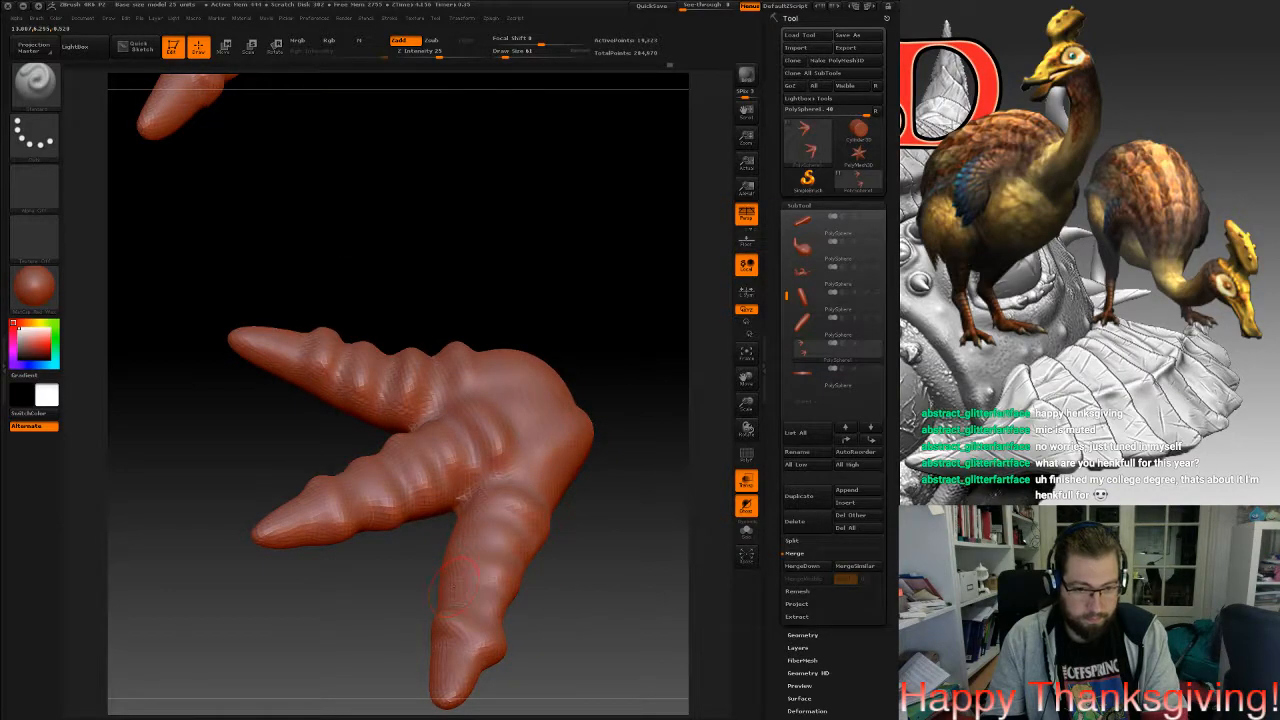
left_click_drag(455, 587, 482, 612)
mouse_move(590, 600)
left_mouse_down()
mouse_move(622, 582)
mouse_move(600, 500)
mouse_move(590, 522)
mouse_move(632, 574)
mouse_move(596, 622)
mouse_move(622, 626)
left_mouse_up()
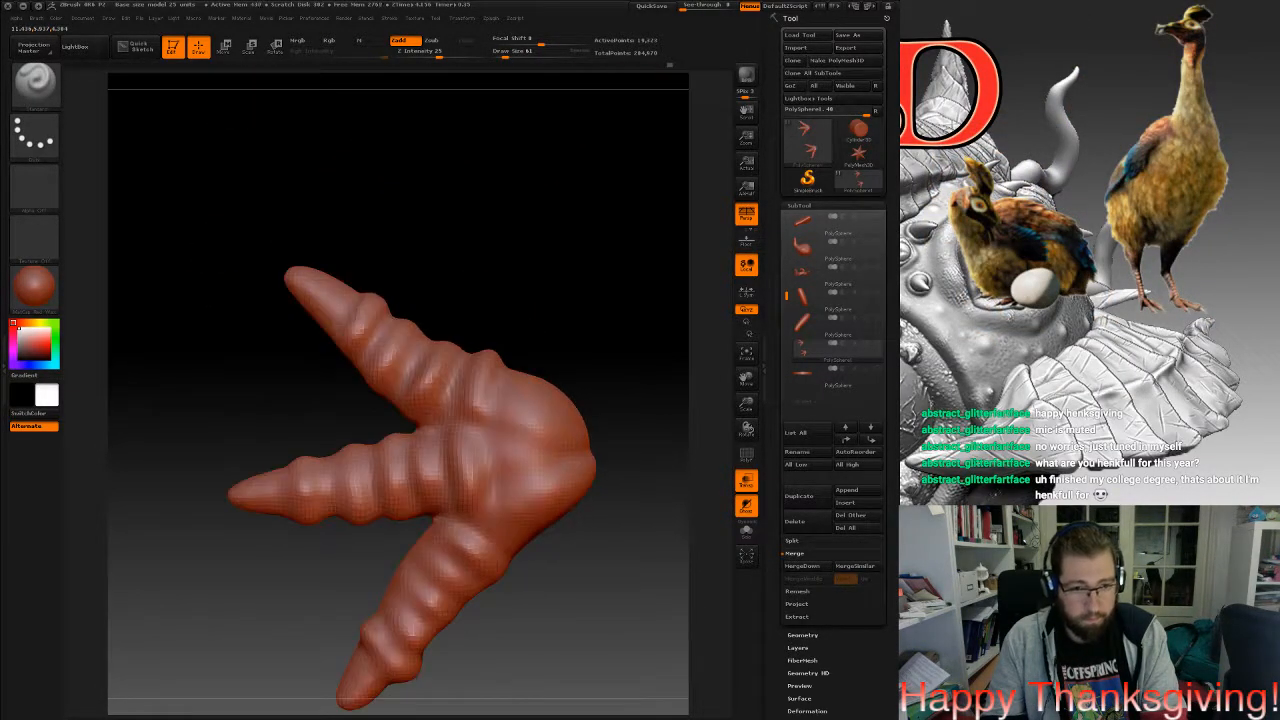
left_click_drag(606, 562, 503, 577, "ctrl")
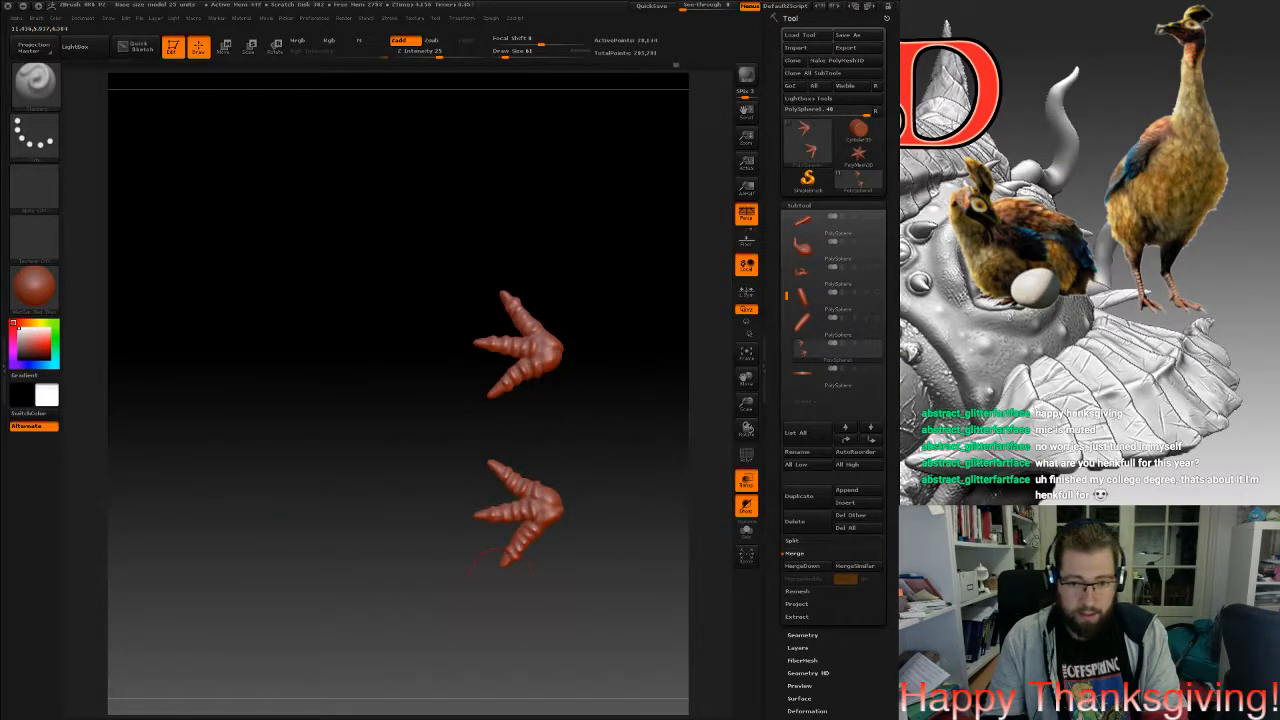
Show the rest of the bird and its base as transparent ghosts around the feet and frame the leg joints.
left_click(746, 481)
left_click_drag(645, 530, 638, 480)
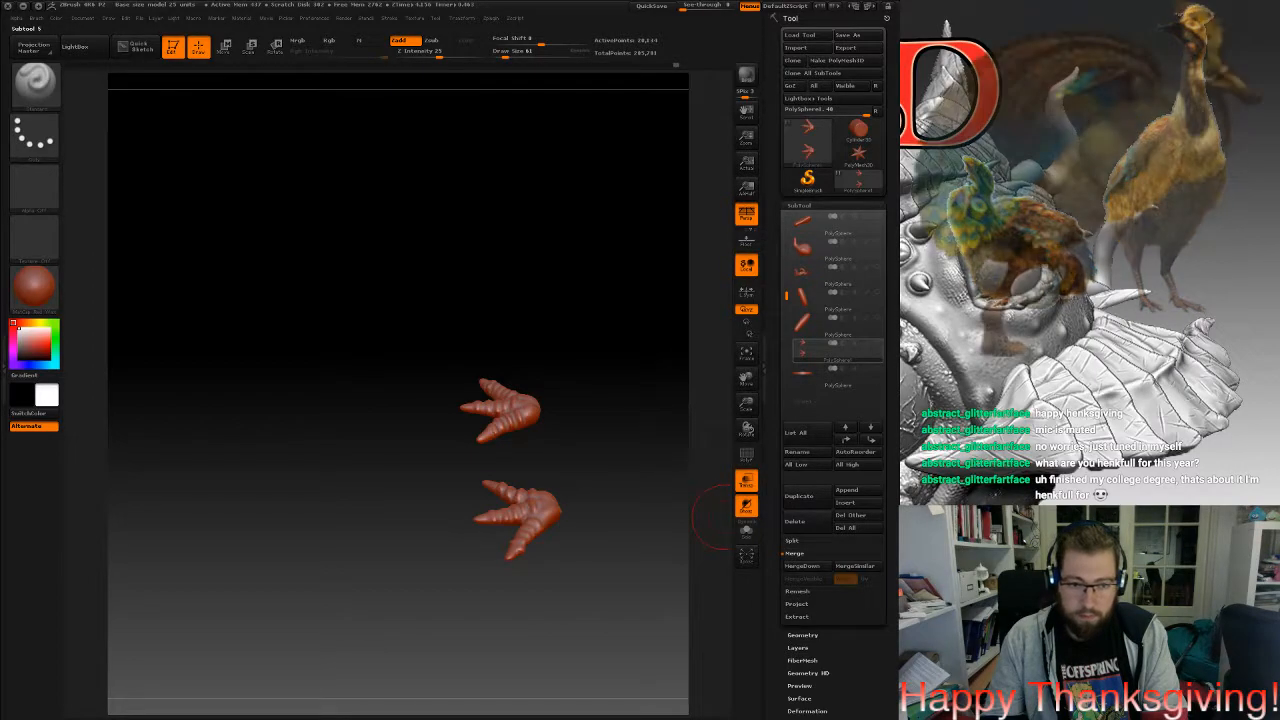
left_click(746, 481)
left_click_drag(660, 590, 316, 456)
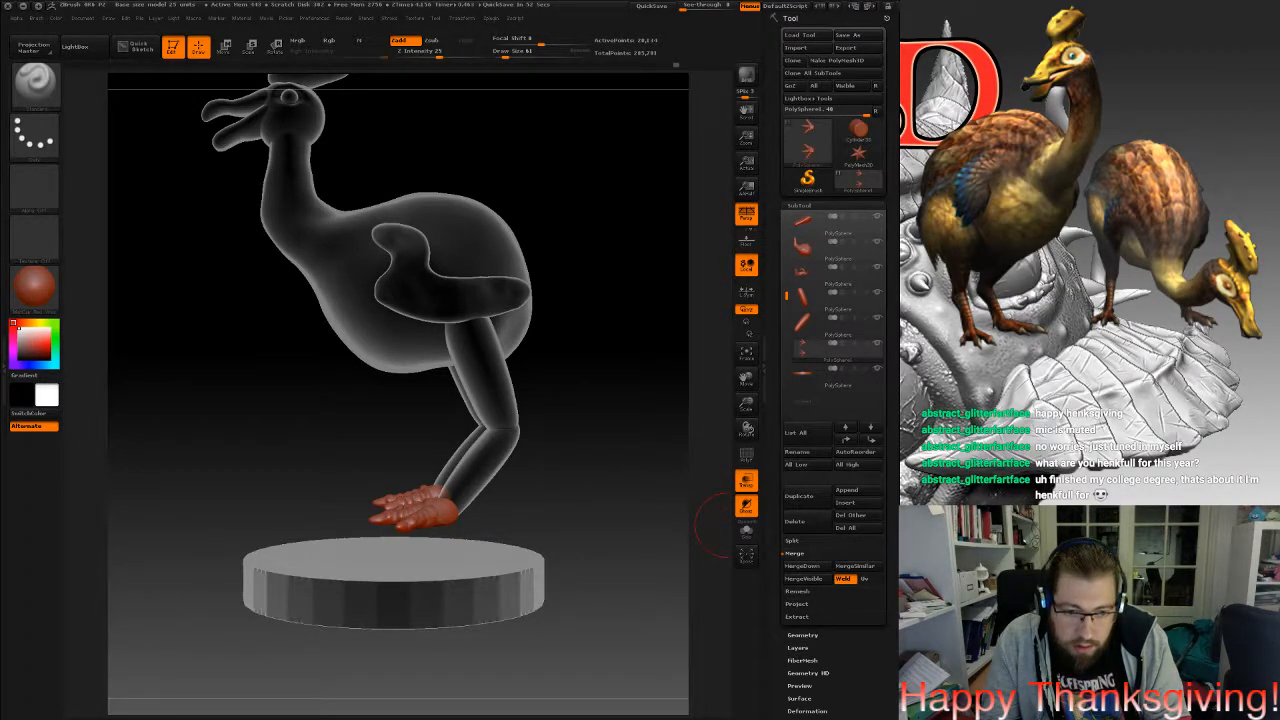
mouse_move(580, 450)
left_mouse_down()
mouse_move(665, 480)
mouse_move(620, 455)
mouse_move(657, 543)
mouse_move(560, 497)
left_mouse_up()
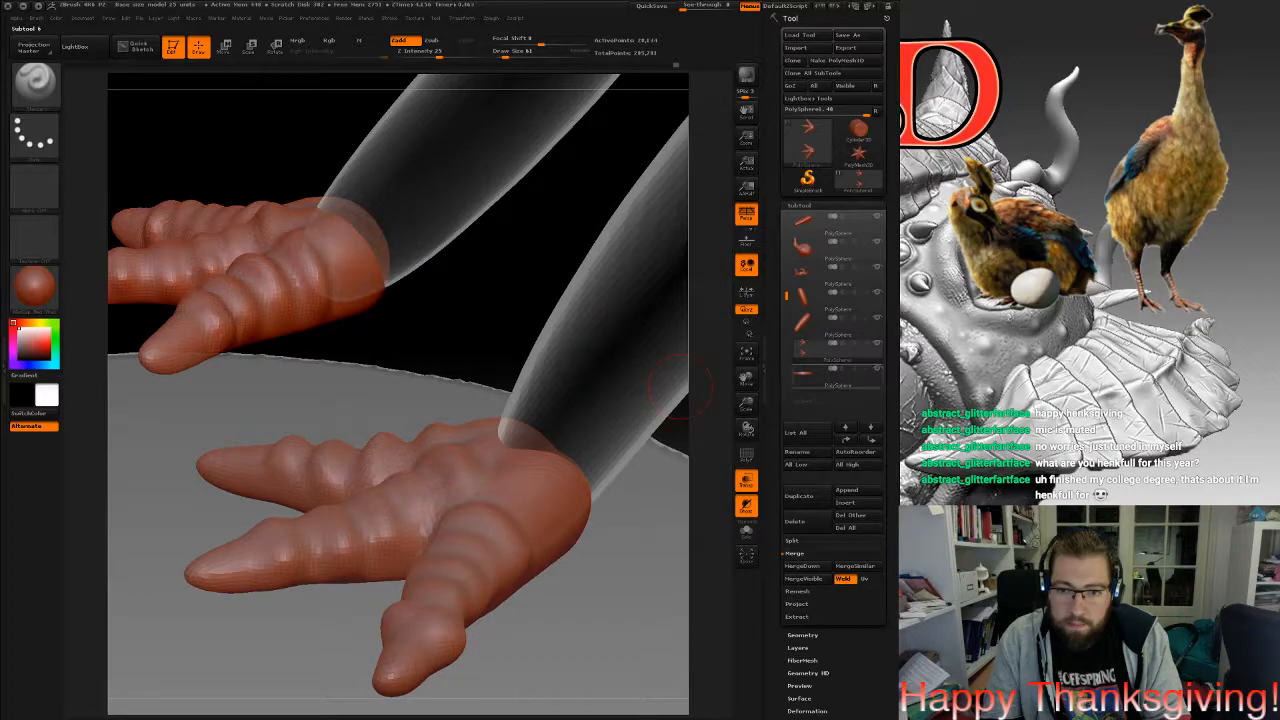
Hide the round base subtool, make the lower legs the active subtool and remesh them with DynaMesh.
left_click(877, 369)
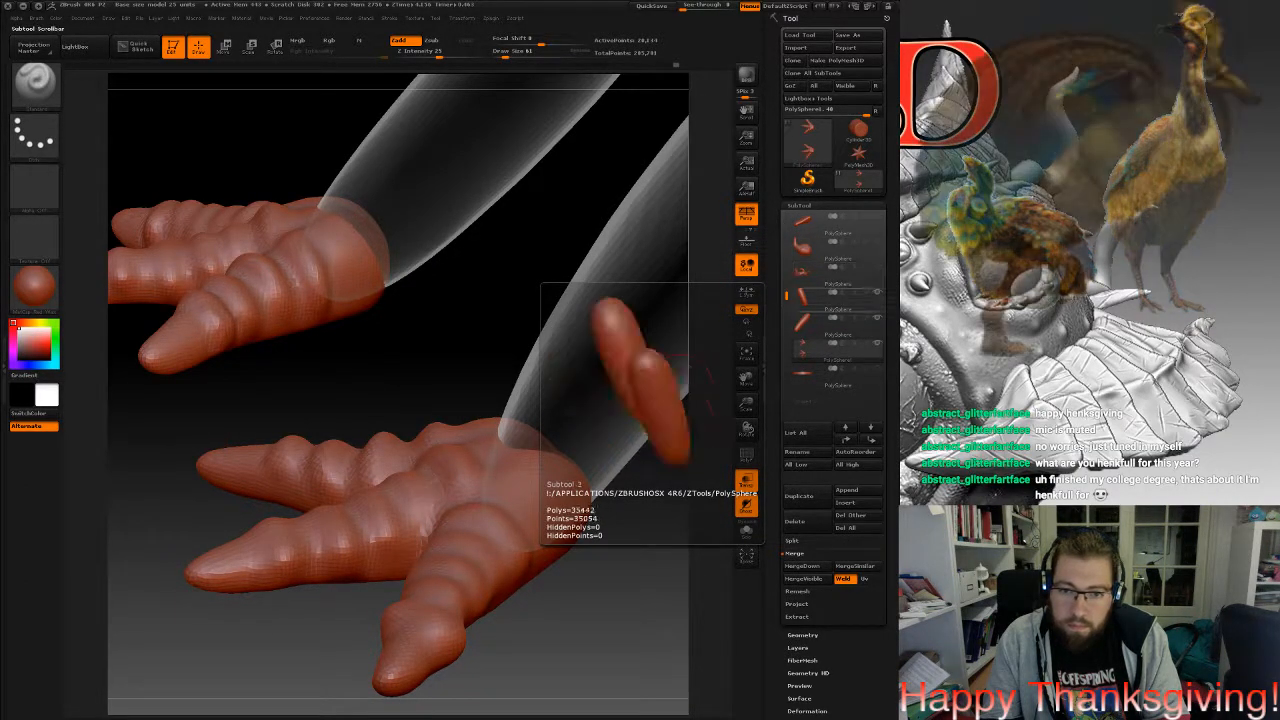
left_click_drag(786, 295, 786, 218)
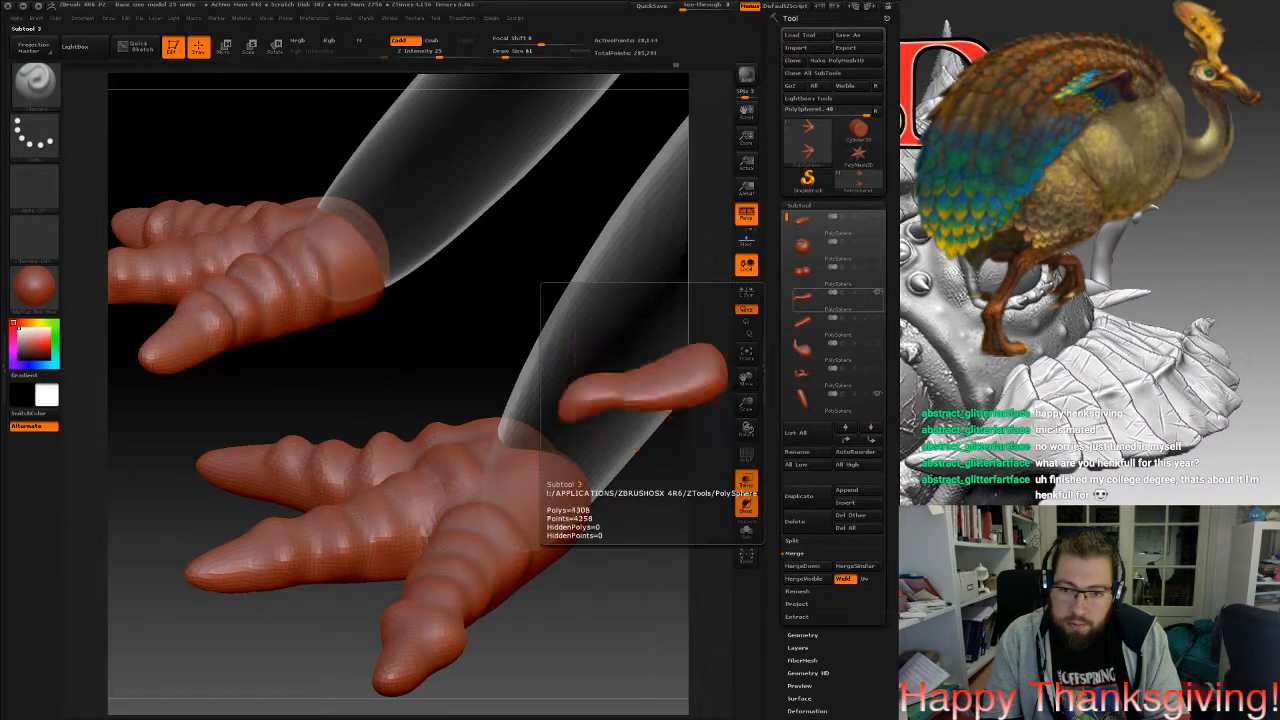
left_click_drag(786, 216, 786, 295)
left_click_drag(680, 387, 581, 436, "alt")
left_click_drag(632, 609, 576, 547, "ctrl")
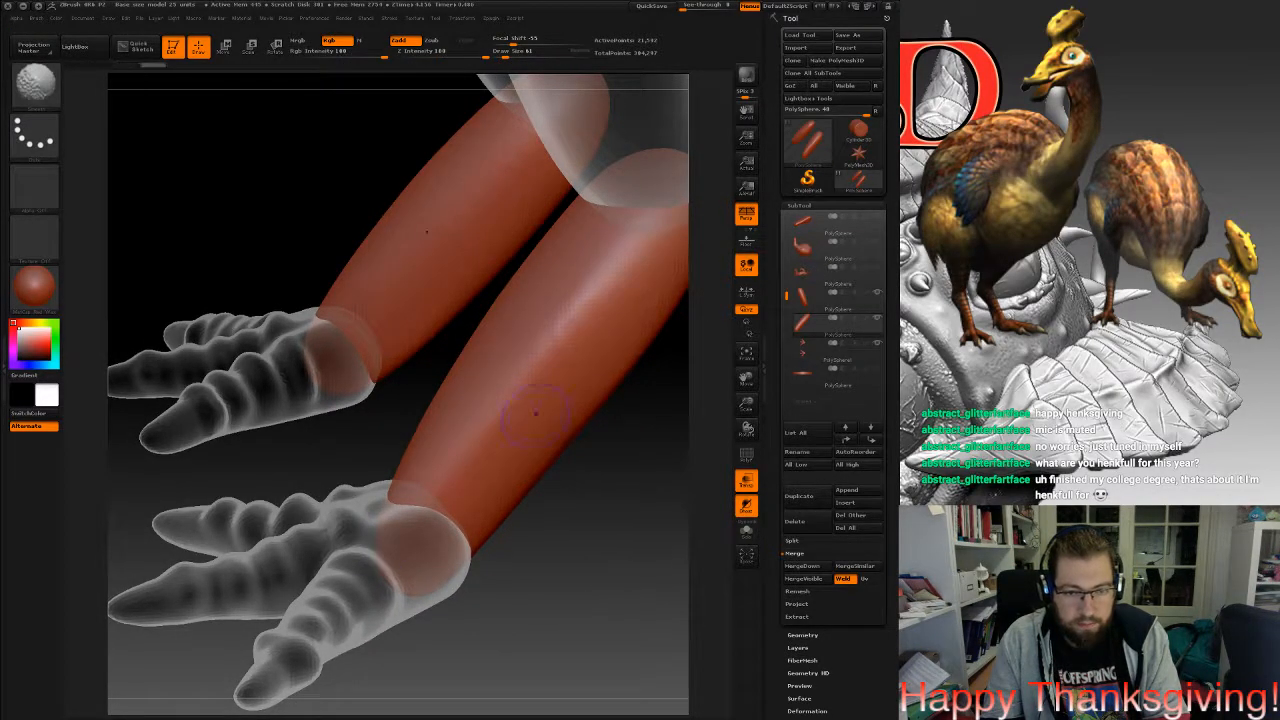
Set the draw size to 160, switch to the upper legs subtool and remesh it with DynaMesh.
key("space")
left_click_drag(557, 371, 573, 372)
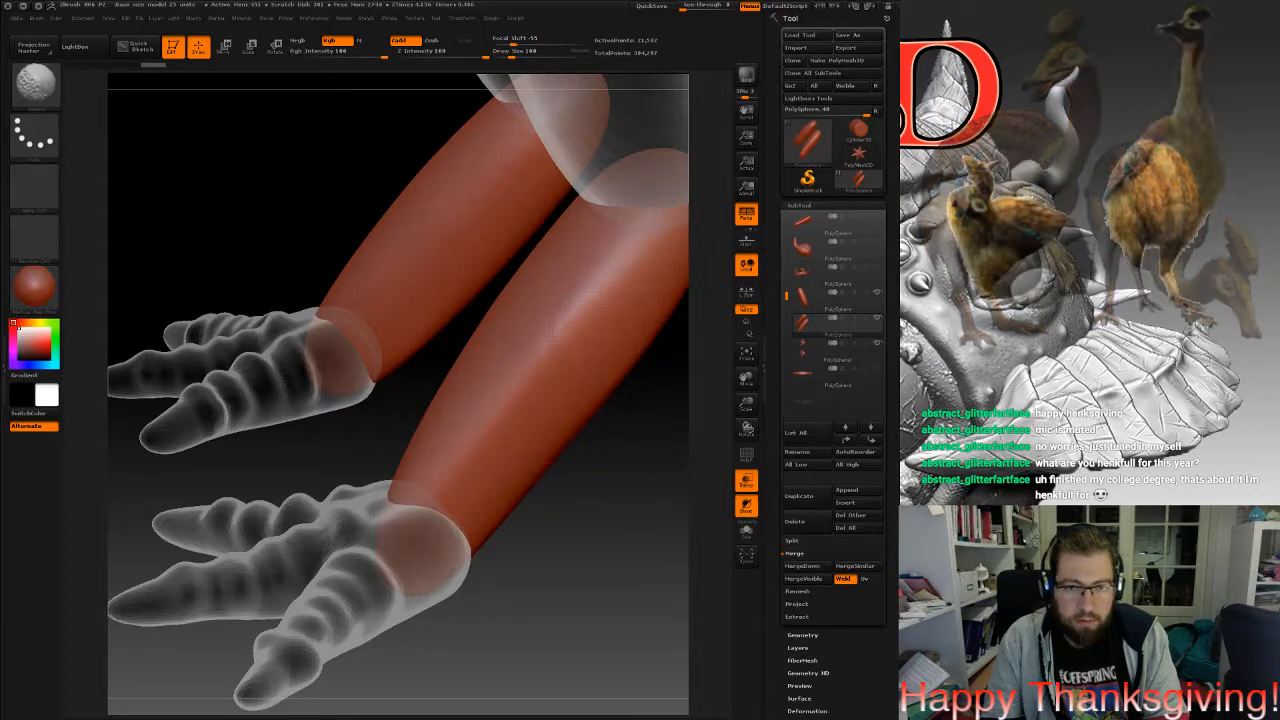
left_click_drag(650, 400, 567, 543, "alt")
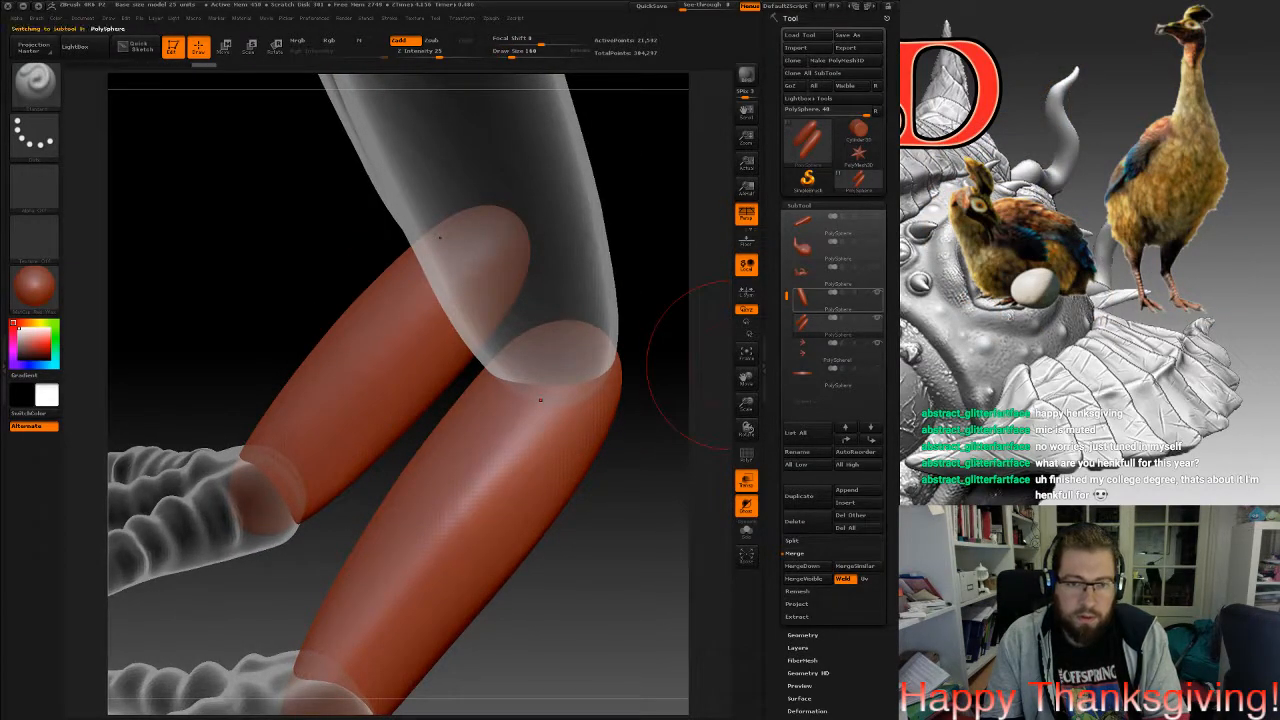
left_click_drag(646, 167, 663, 253, "ctrl")
left_click_drag(444, 396, 449, 588, "alt")
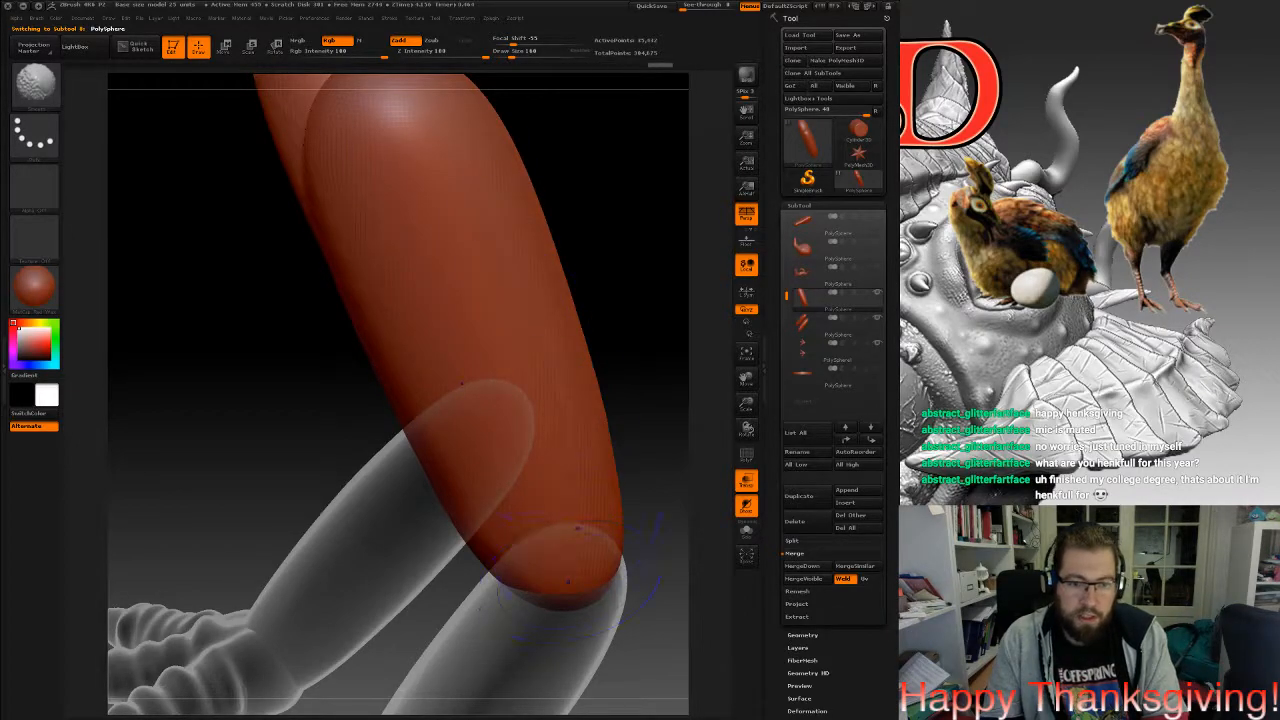
Switch to the Move brush and reshape the lower ends of the upper legs where they meet the lower legs.
left_click_drag(652, 590, 435, 628)
left_click_drag(435, 628, 552, 445, "alt")
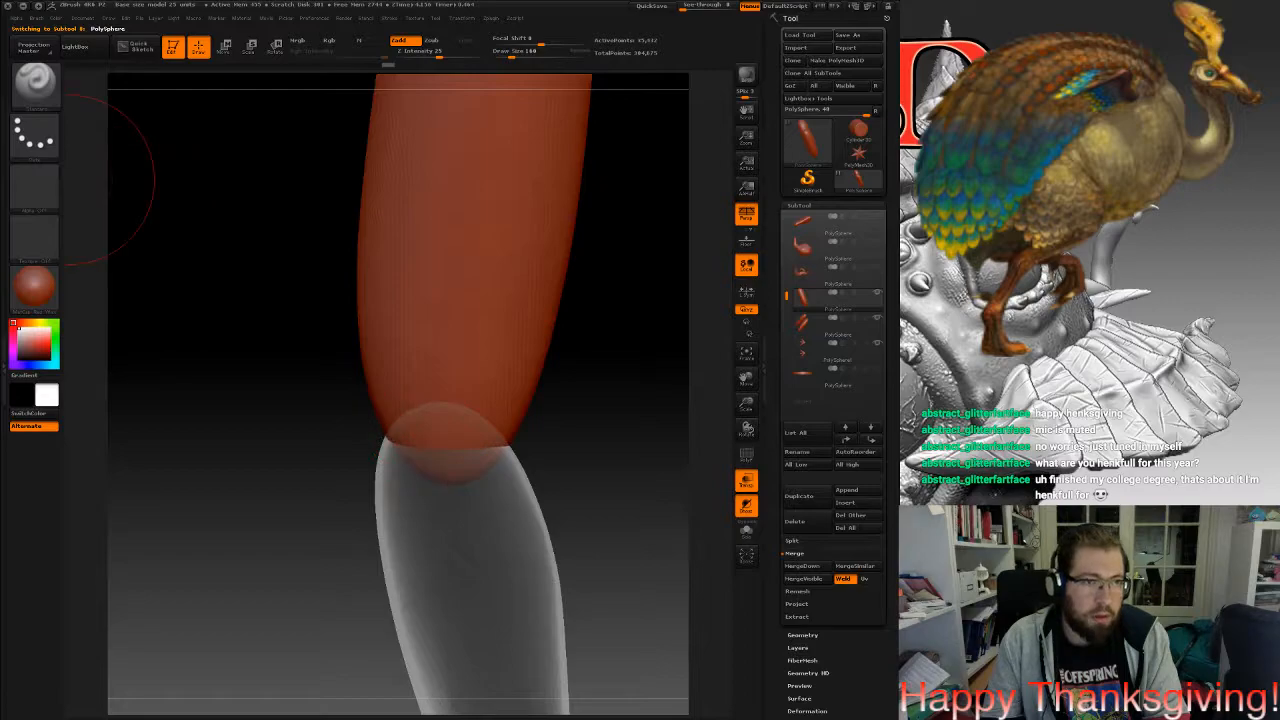
left_click(34, 80)
left_click(403, 92)
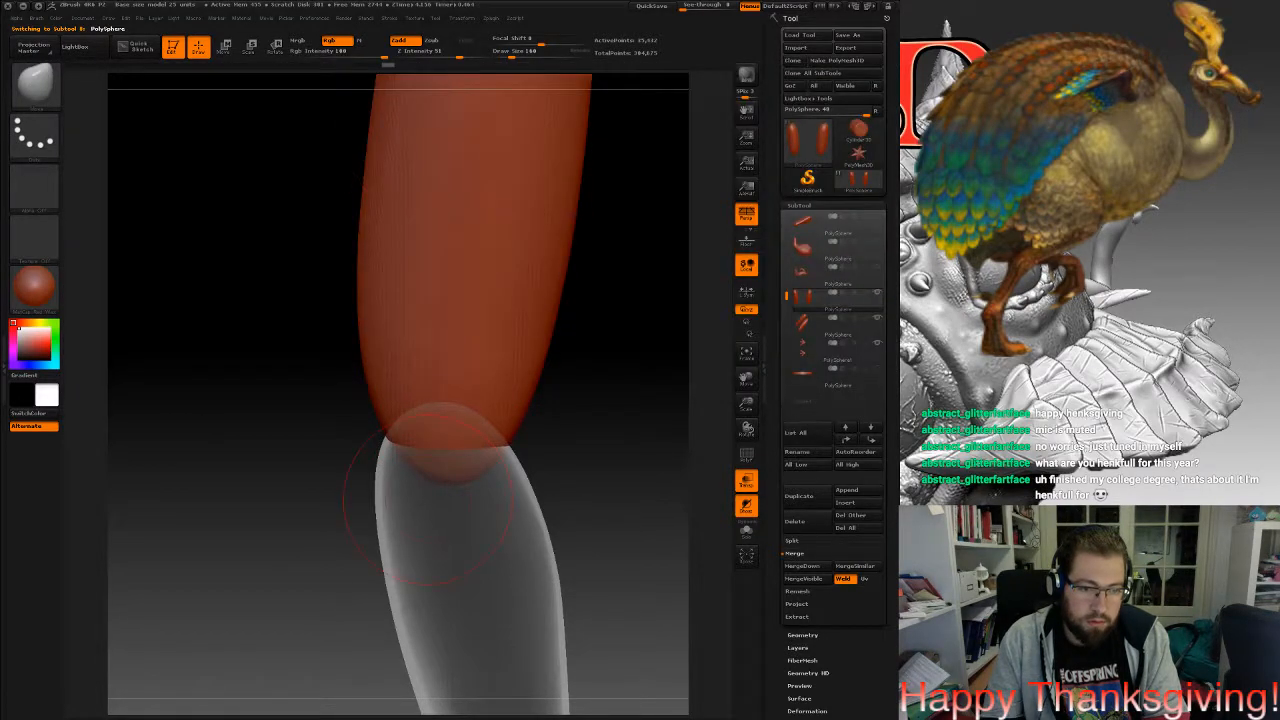
left_click_drag(620, 450, 450, 430)
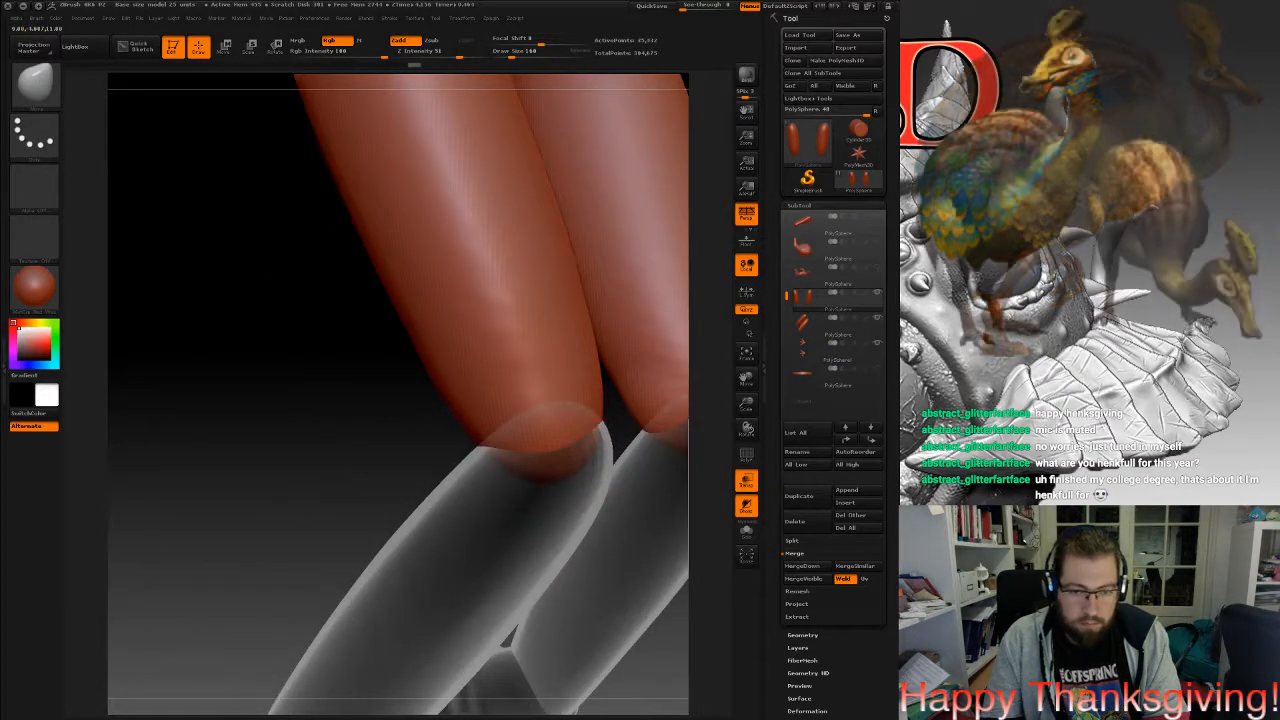
left_click_drag(586, 436, 594, 446)
mouse_move(527, 530)
left_mouse_down()
mouse_move(652, 530)
mouse_move(664, 400)
left_mouse_up()
left_click_drag(503, 327, 498, 317)
mouse_move(275, 400)
left_mouse_down()
mouse_move(467, 395)
mouse_move(590, 412)
left_mouse_up()
Make the lower legs the active subtool and pull the back of their upper ends outward into a protruding joint.
left_click(810, 324)
left_click_drag(335, 360, 449, 353)
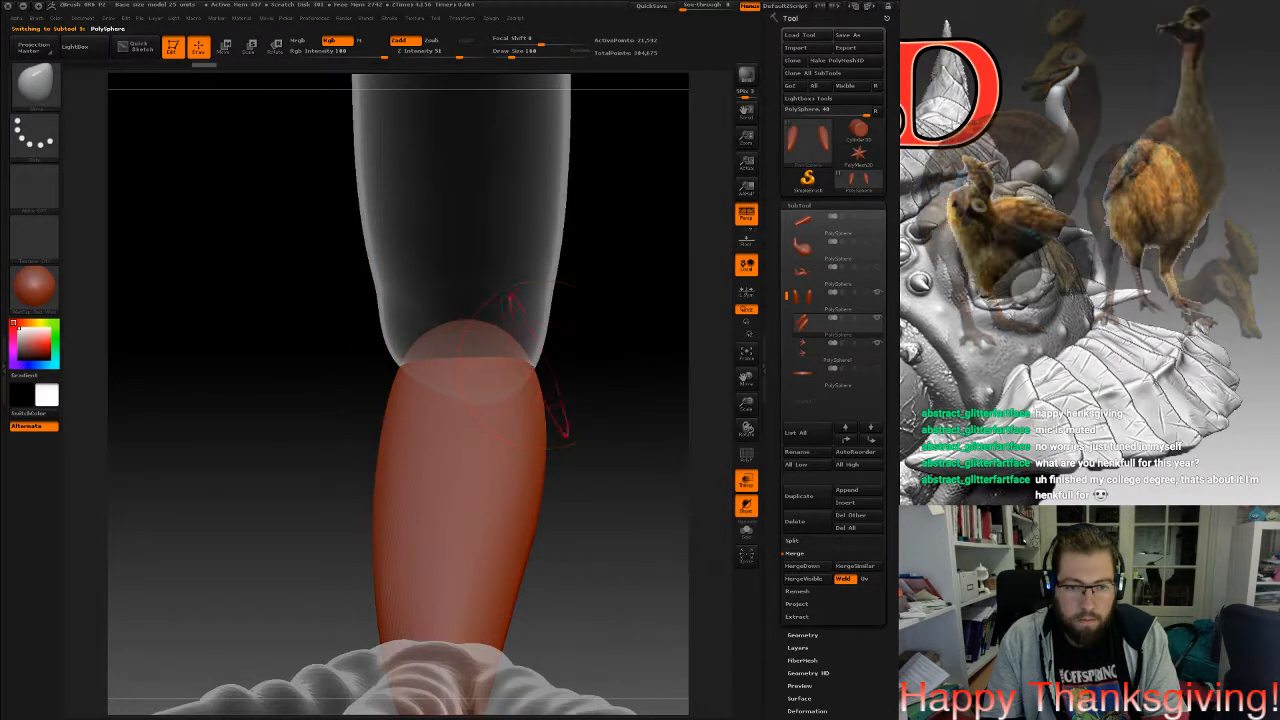
mouse_move(605, 350)
left_mouse_down()
mouse_move(530, 352)
mouse_move(663, 358)
mouse_move(508, 360)
mouse_move(520, 342)
left_mouse_up()
mouse_move(338, 357)
left_mouse_down()
mouse_move(215, 358)
mouse_move(509, 369)
left_mouse_up()
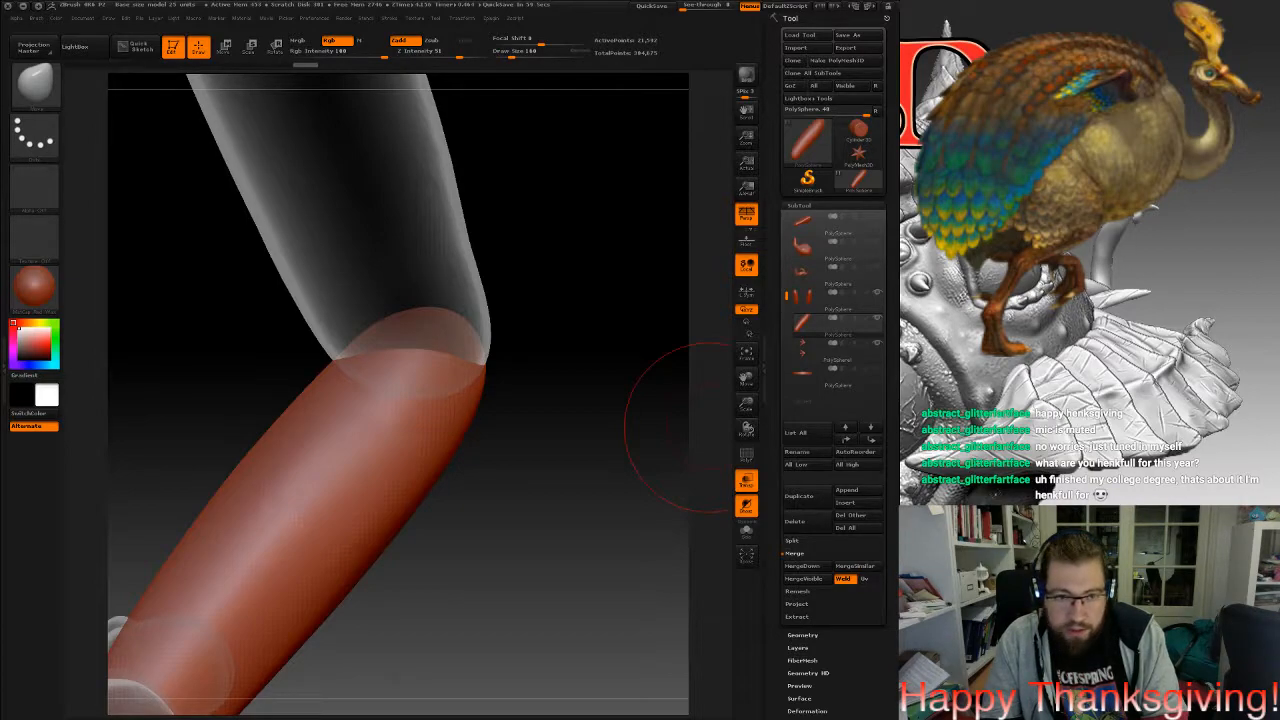
mouse_move(504, 390)
left_mouse_down()
mouse_move(455, 390)
mouse_move(488, 360)
mouse_move(493, 446)
left_mouse_up()
mouse_move(491, 357)
left_mouse_down()
mouse_move(475, 384)
mouse_move(452, 385)
left_mouse_up()
mouse_move(540, 405)
left_mouse_down()
mouse_move(580, 398)
mouse_move(519, 383)
left_mouse_up()
mouse_move(625, 395)
left_mouse_down()
mouse_move(575, 372)
mouse_move(535, 405)
left_mouse_up()
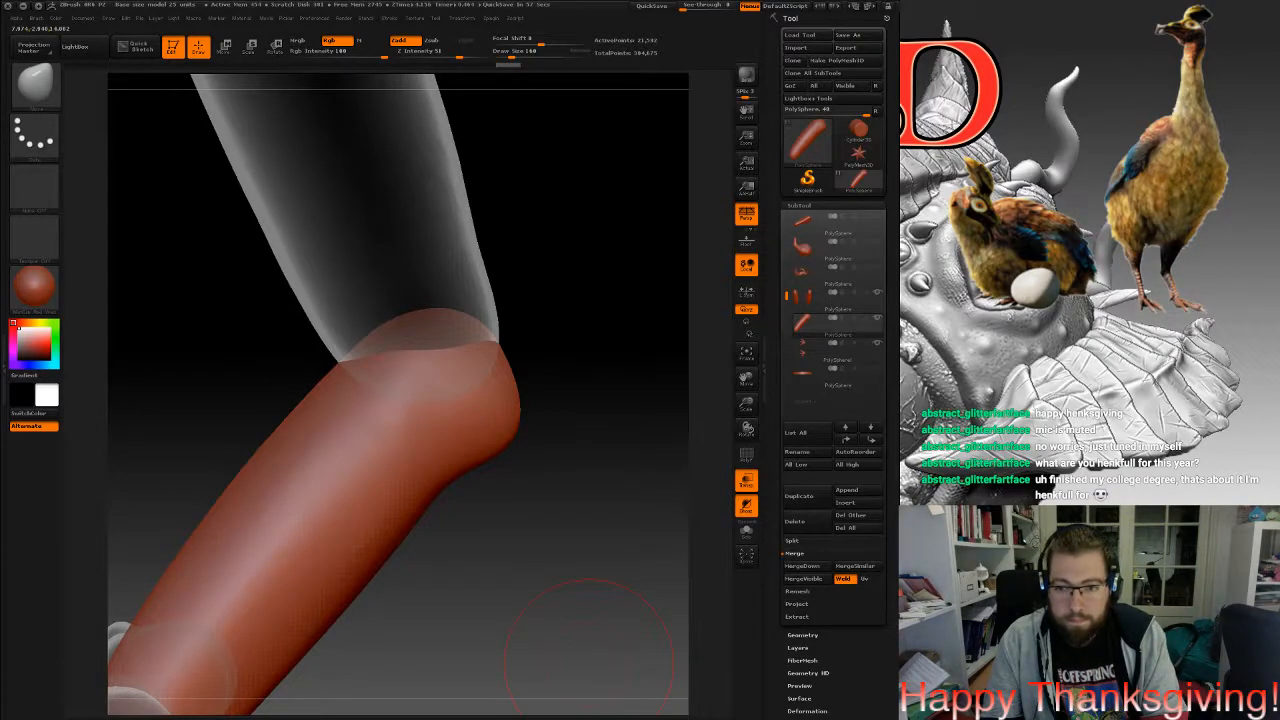
Remesh the lower legs with DynaMesh and fine-tune the bulge at the back of the joint.
left_click_drag(532, 378, 629, 288, "alt")
left_click_drag(611, 489, 638, 528, "ctrl")
left_click_drag(636, 400, 515, 402)
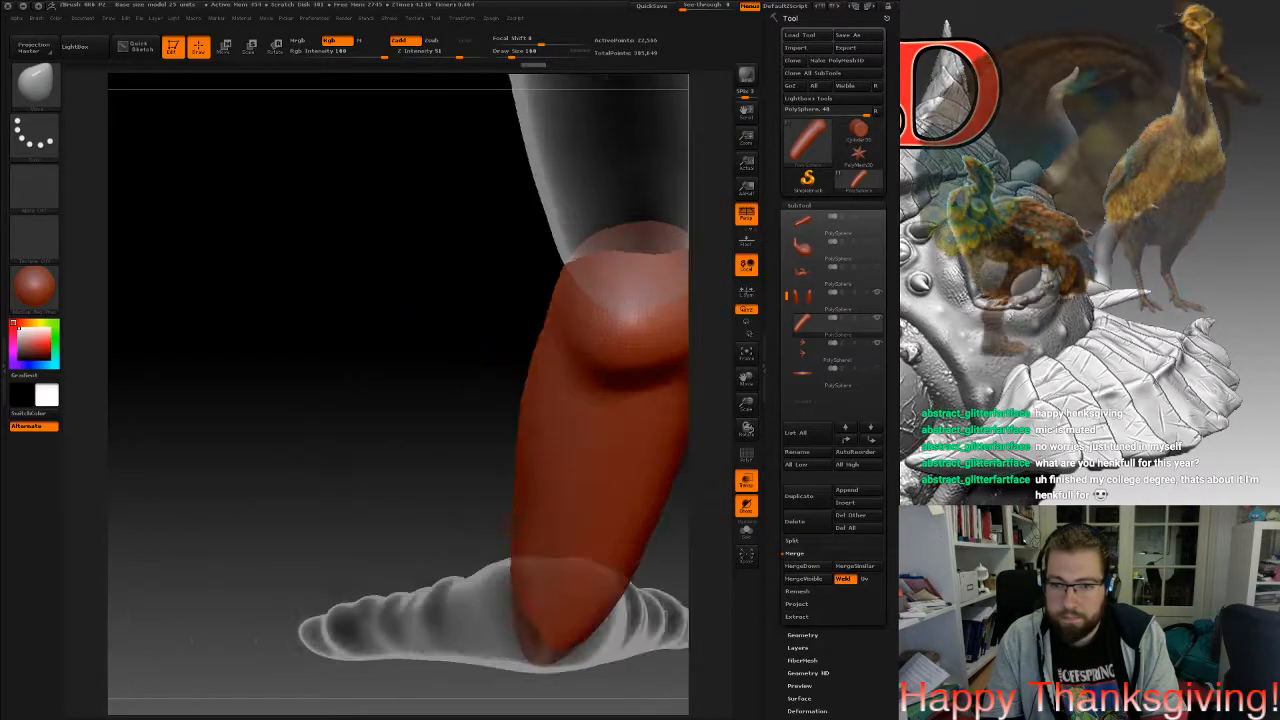
mouse_move(640, 325)
right_mouse_down("alt")
mouse_move(468, 370)
mouse_move(460, 405)
right_mouse_up("alt")
mouse_move(417, 399)
left_mouse_down()
mouse_move(404, 398)
mouse_move(430, 401)
left_mouse_up()
Show all the subtools again, including the body and round base, and frame the legs above the base.
mouse_move(430, 401)
right_mouse_down()
mouse_move(575, 385)
mouse_move(405, 378)
right_mouse_up()
mouse_move(551, 418)
right_mouse_down("alt")
mouse_move(582, 446)
mouse_move(550, 400)
right_mouse_up("alt")
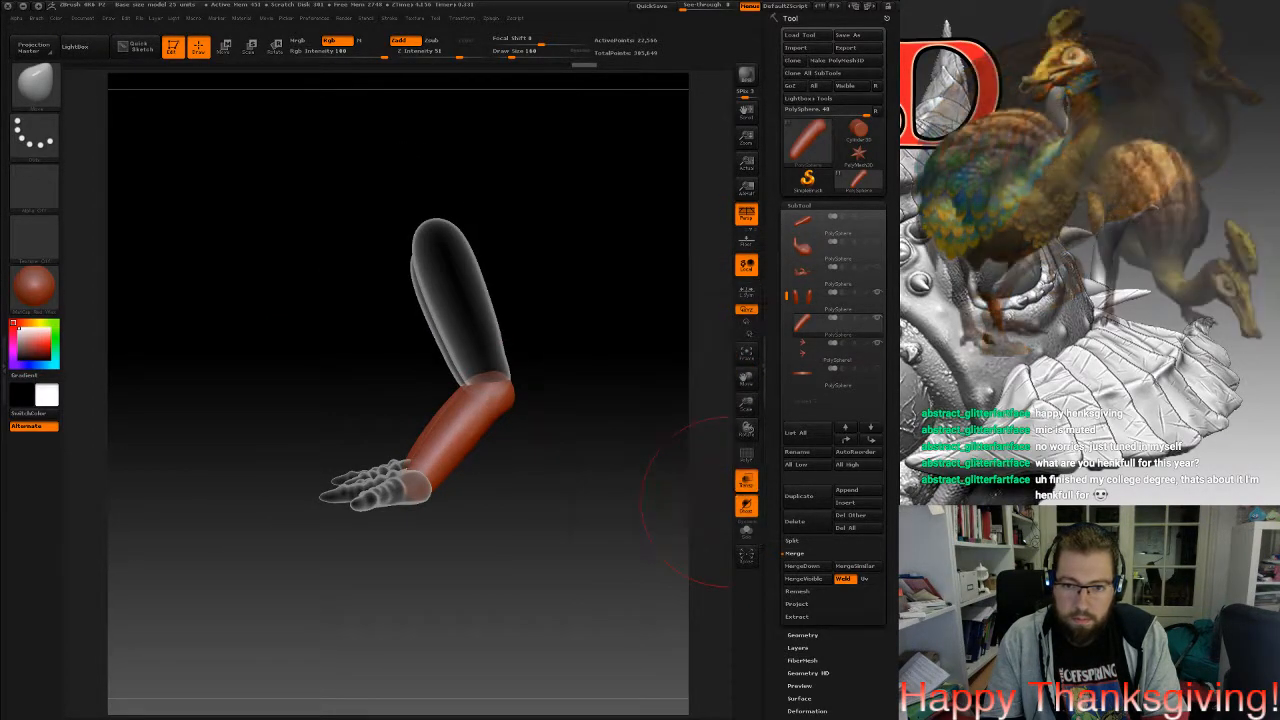
left_click(877, 318, "shift")
left_click(877, 318, "shift")
mouse_move(600, 343)
right_mouse_down("alt")
mouse_move(632, 462)
mouse_move(577, 477)
right_mouse_up("alt")
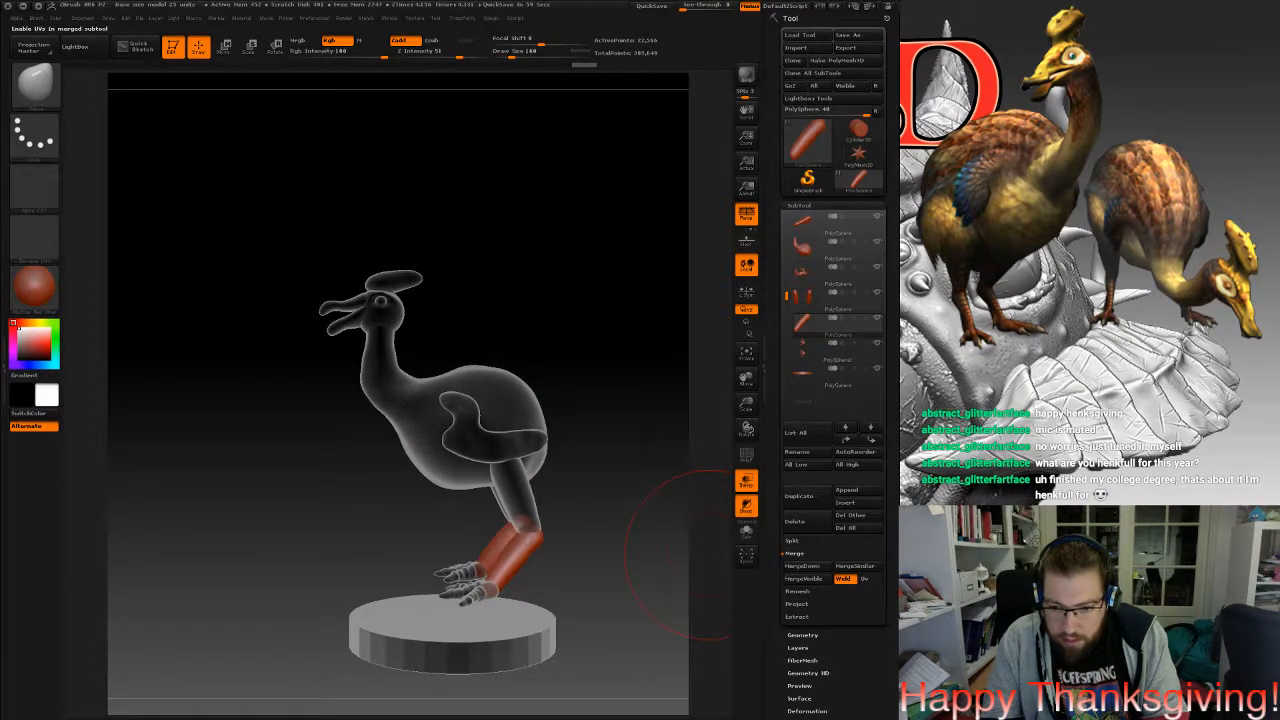
right_click_drag(600, 510, 612, 490)
mouse_move(612, 490)
right_mouse_down("alt")
mouse_move(650, 375)
mouse_move(672, 415)
mouse_move(682, 300)
right_mouse_up("alt")
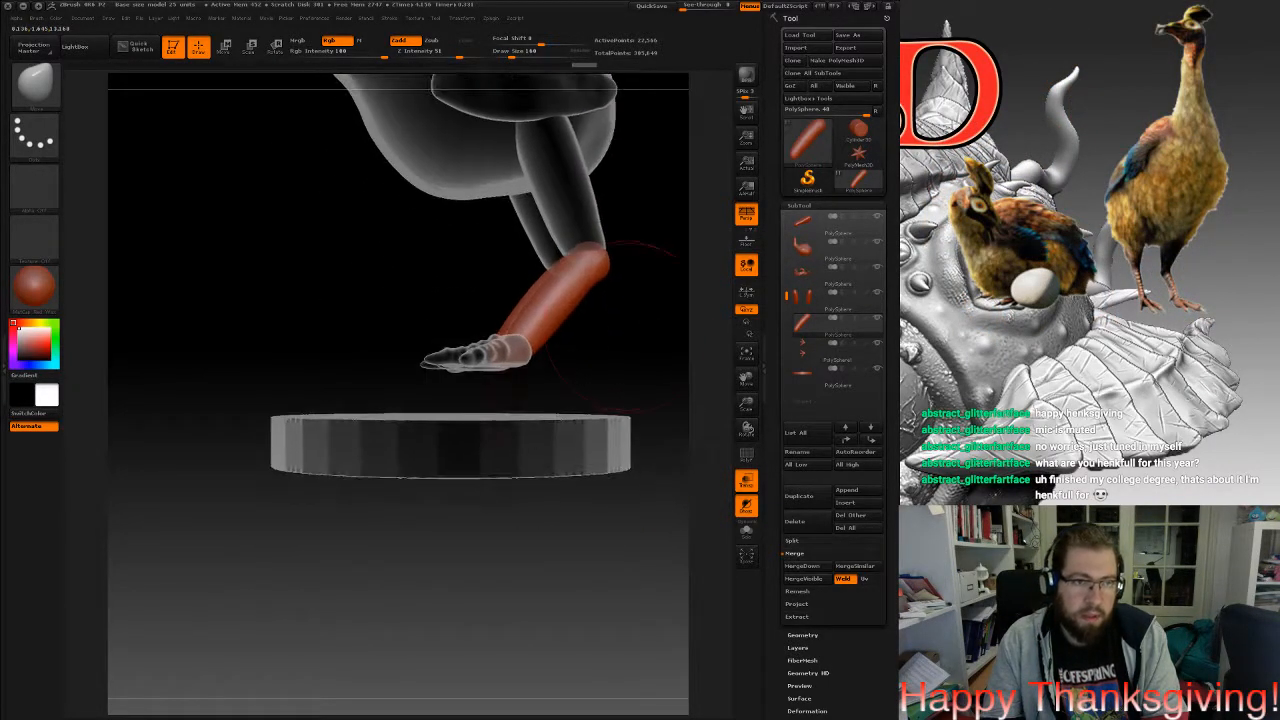
Return to the Move brush and pull the lower ends of the lower legs down below the feet.
left_click(249, 46)
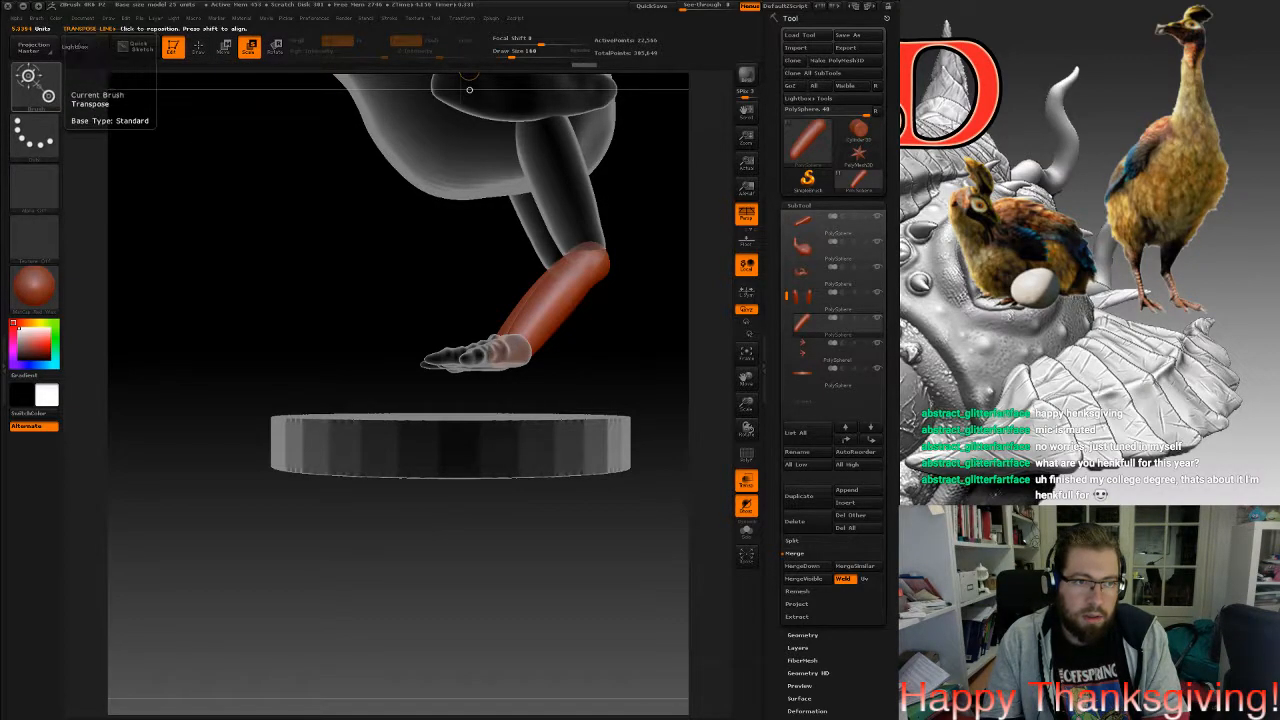
left_click(28, 78)
left_click(403, 94)
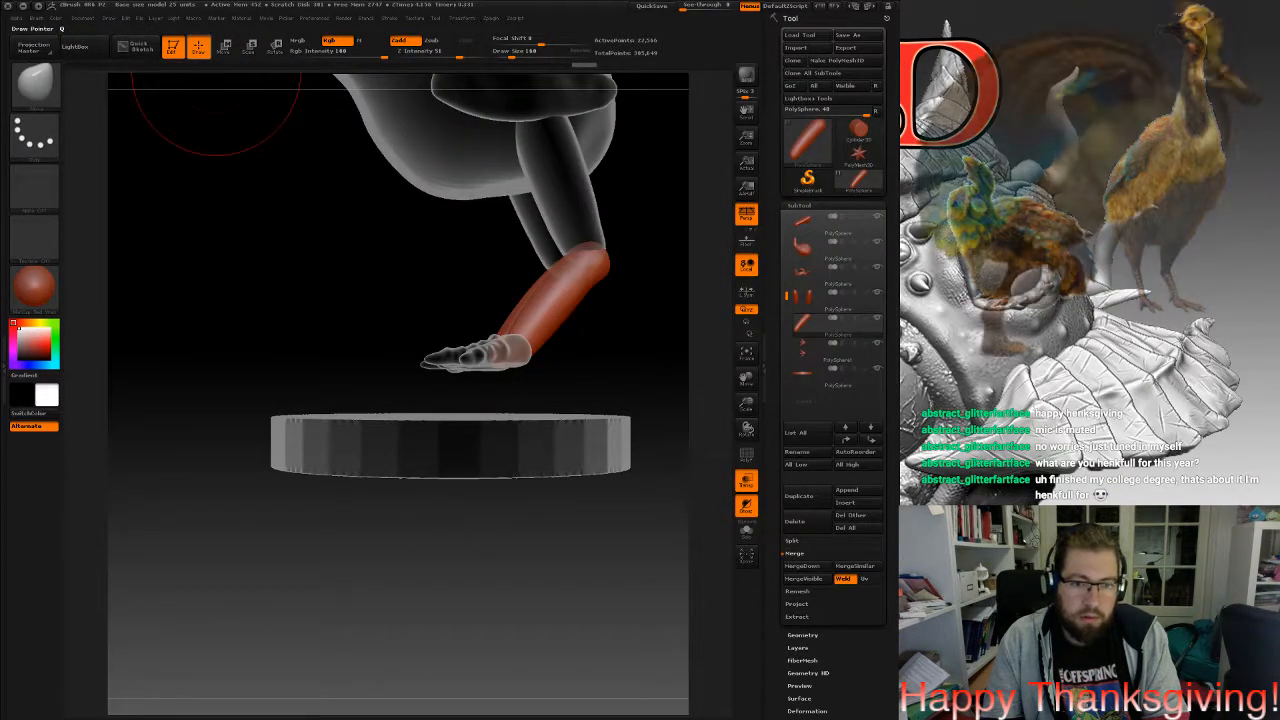
left_click_drag(512, 348, 508, 370)
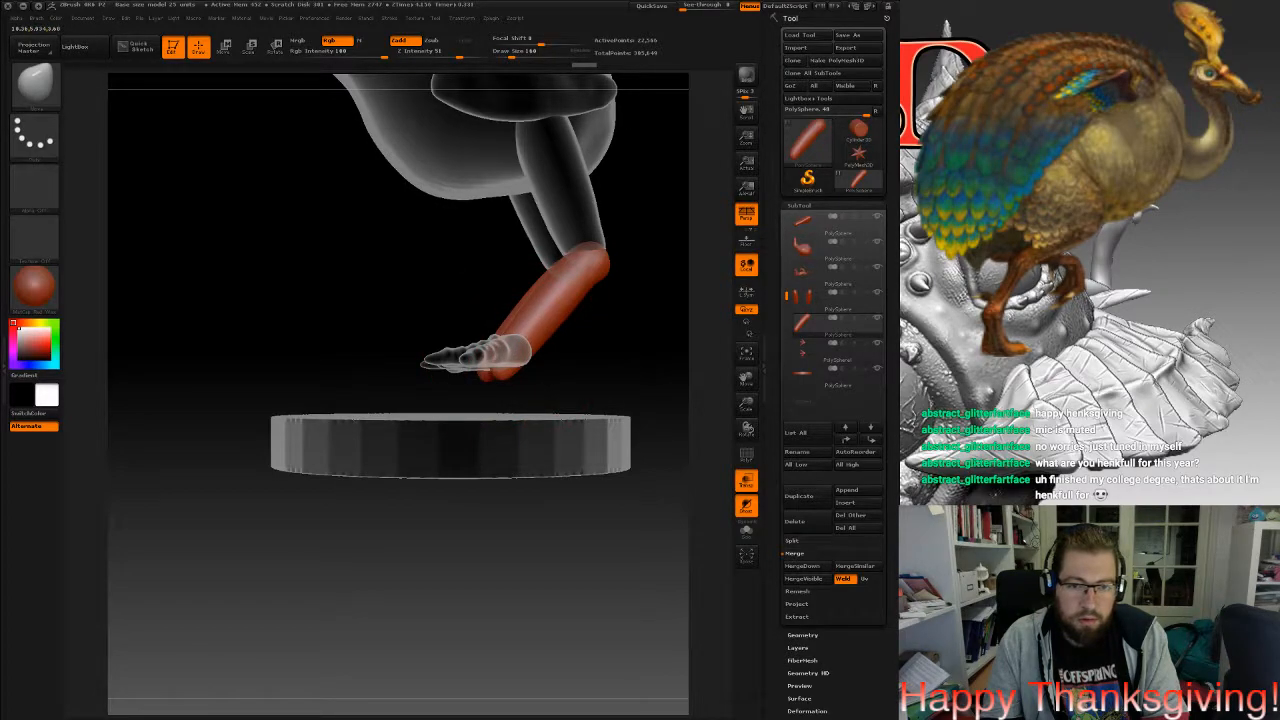
Make the feet the active subtool and move them down toward the round base with a Transpose line.
left_click(848, 350)
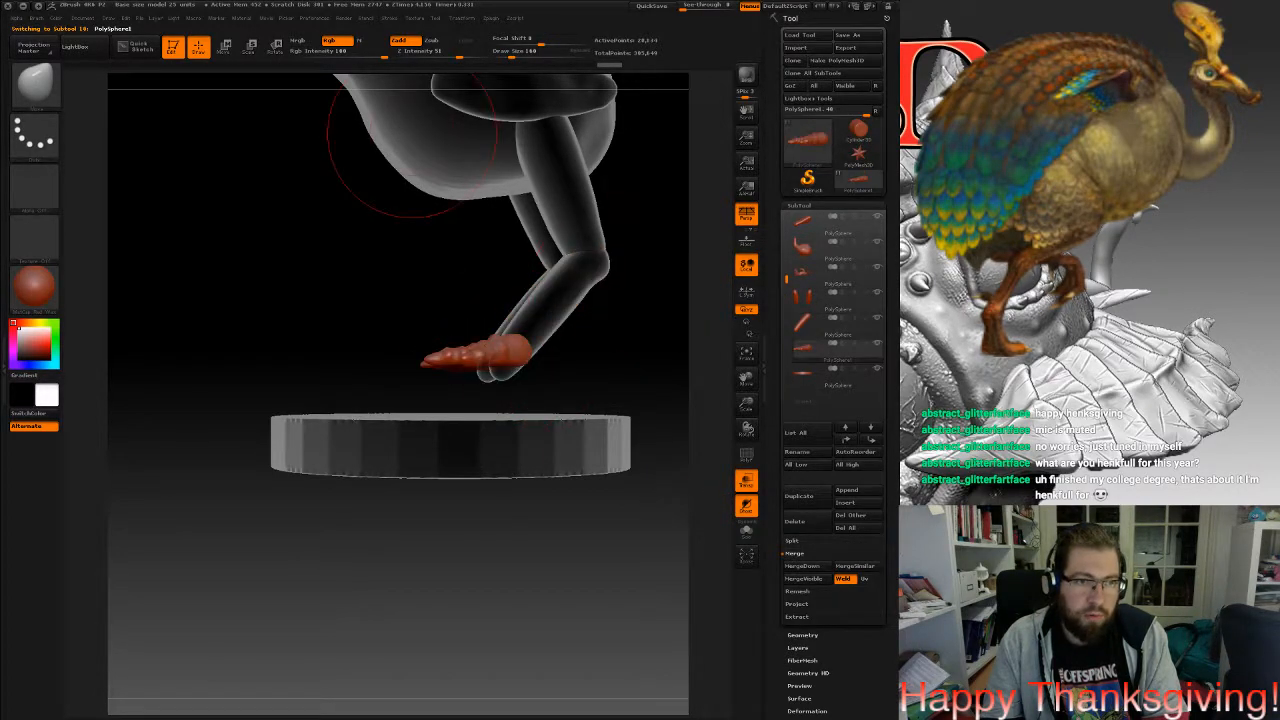
key("w")
left_click_drag(498, 350, 498, 548)
left_click_drag(498, 448, 503, 486)
left_click_drag(340, 560, 380, 587)
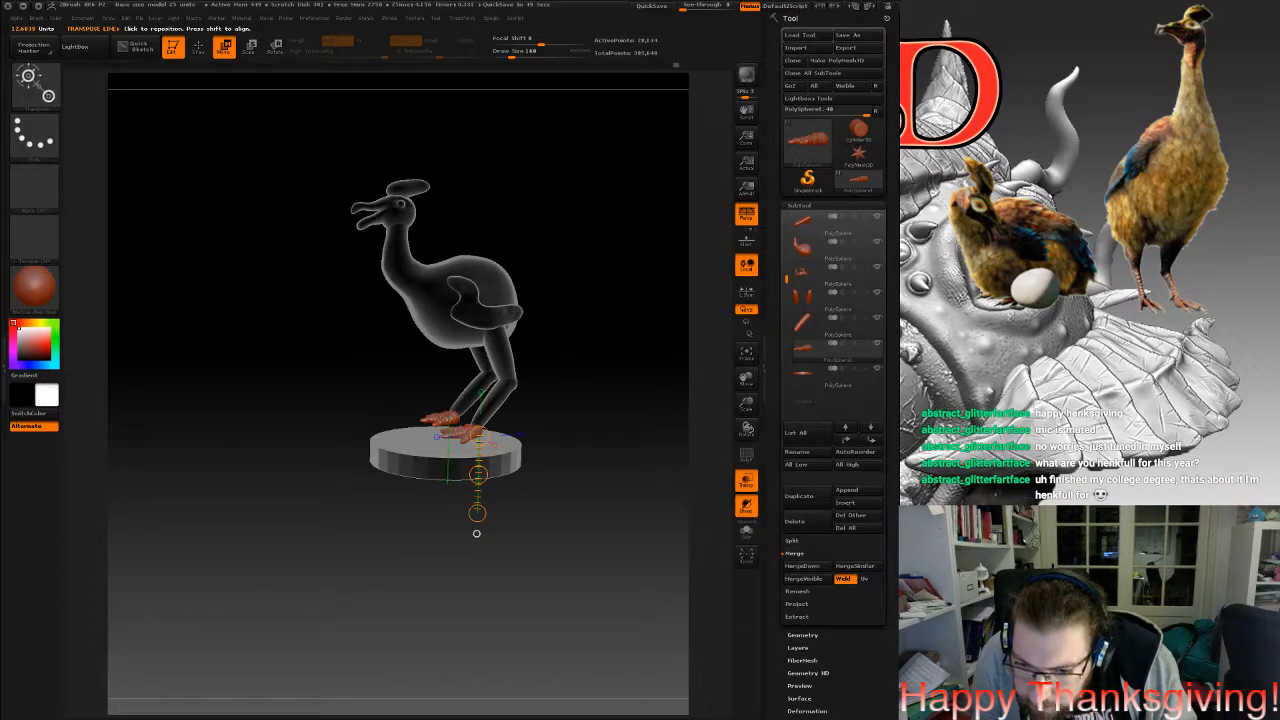
Examine the placement of the feet on the base and the leg proportions from several angles.
left_click_drag(380, 587, 350, 587)
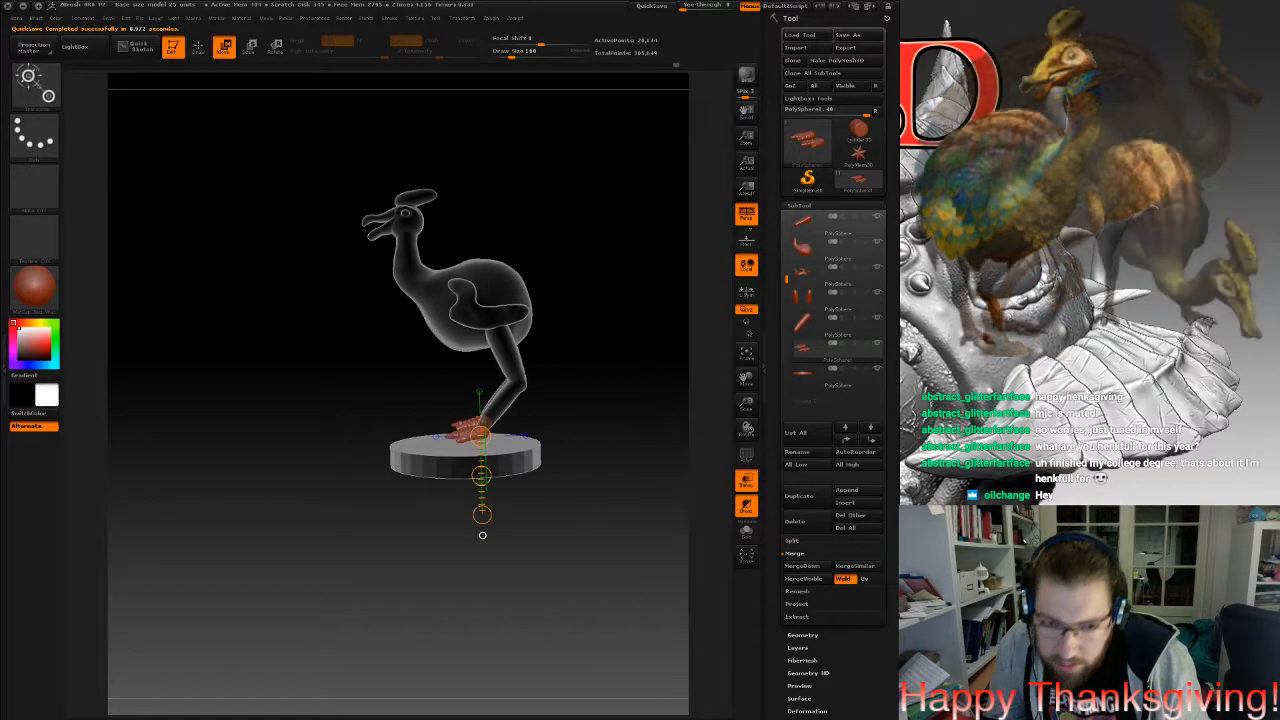
left_click_drag(482, 535, 640, 610)
left_click_drag(470, 576, 481, 588)
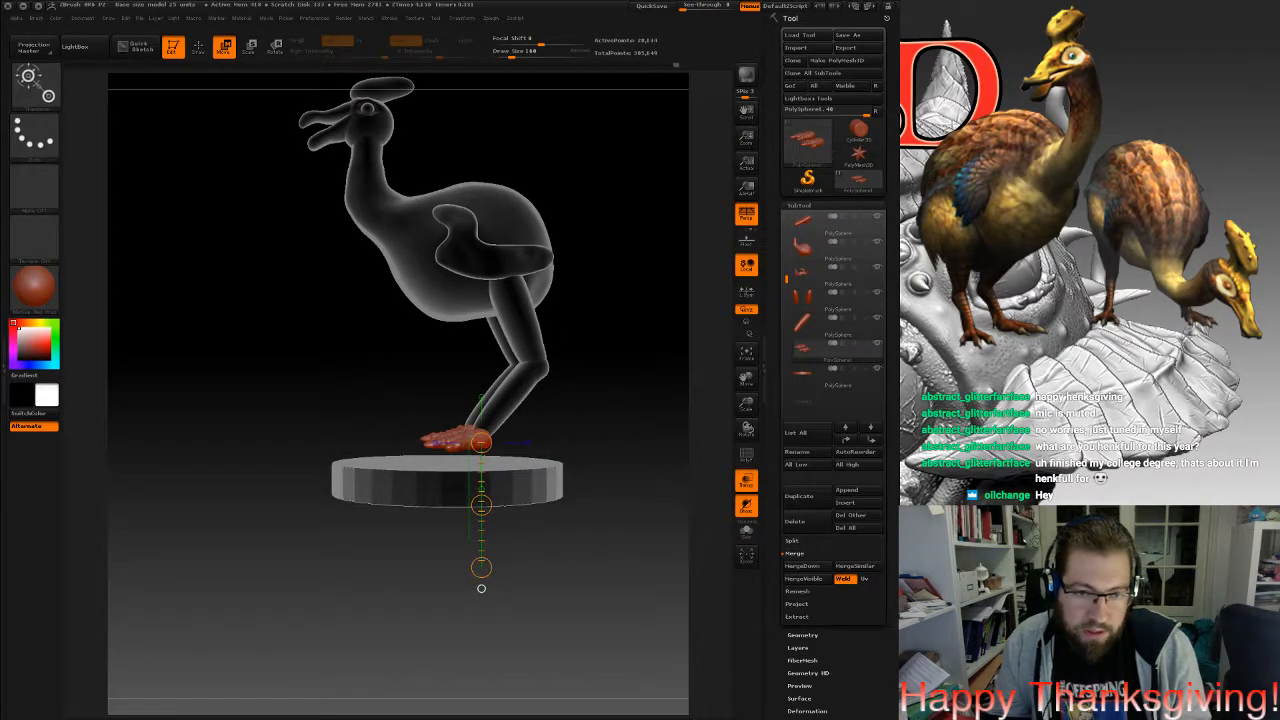
left_click_drag(481, 588, 481, 588)
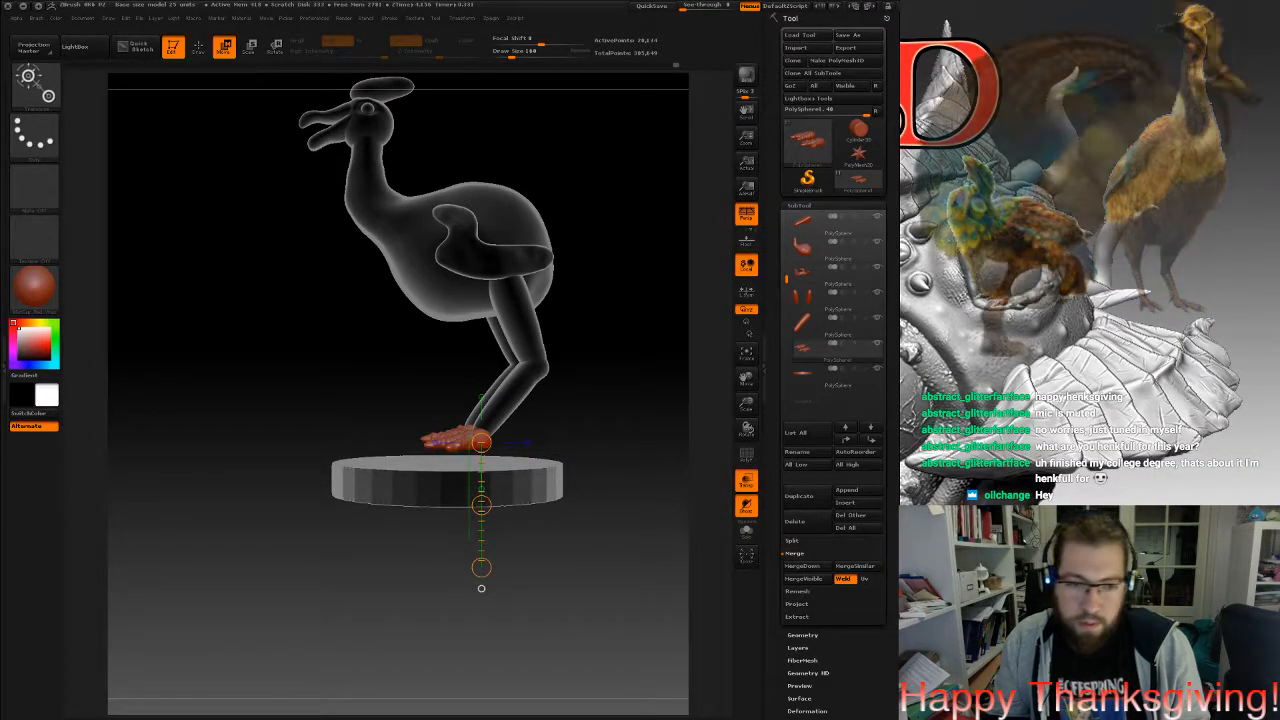
left_click_drag(560, 580, 656, 580)
left_click_drag(600, 540, 525, 638, "alt")
left_click_drag(600, 620, 604, 685, "alt")
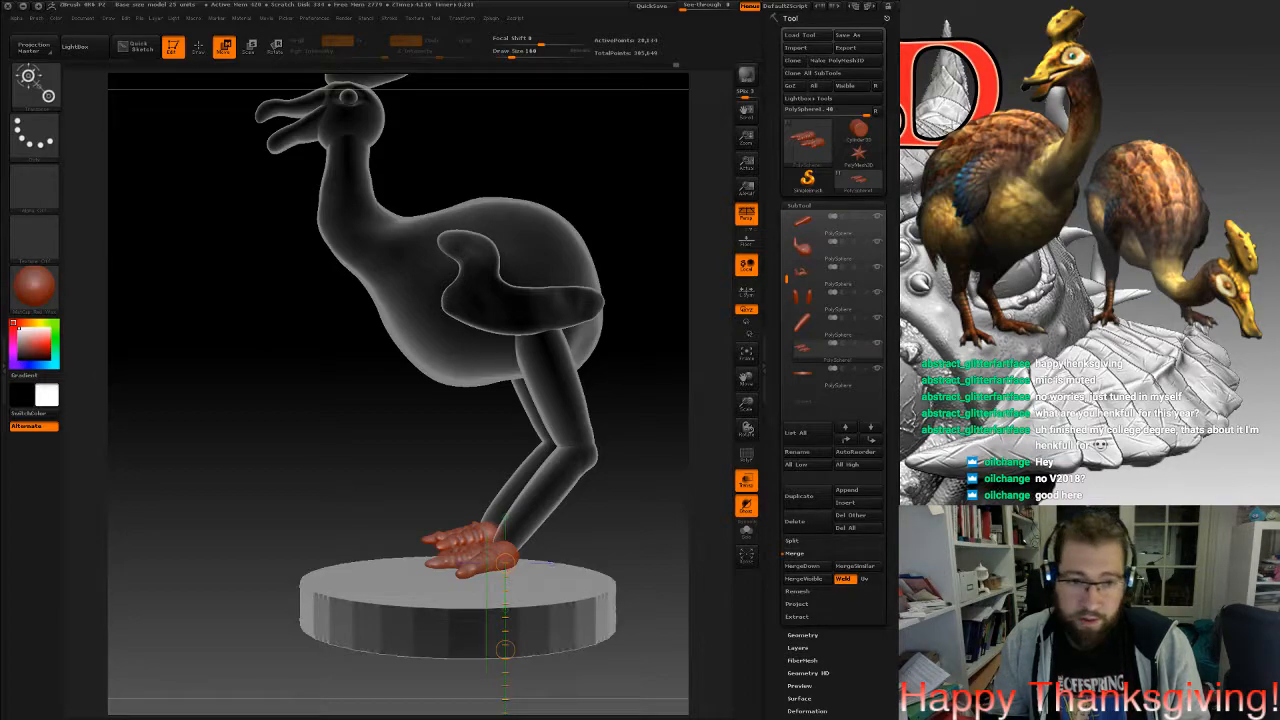
left_click_drag(645, 610, 545, 552)
left_click_drag(488, 518, 418, 697, "alt")
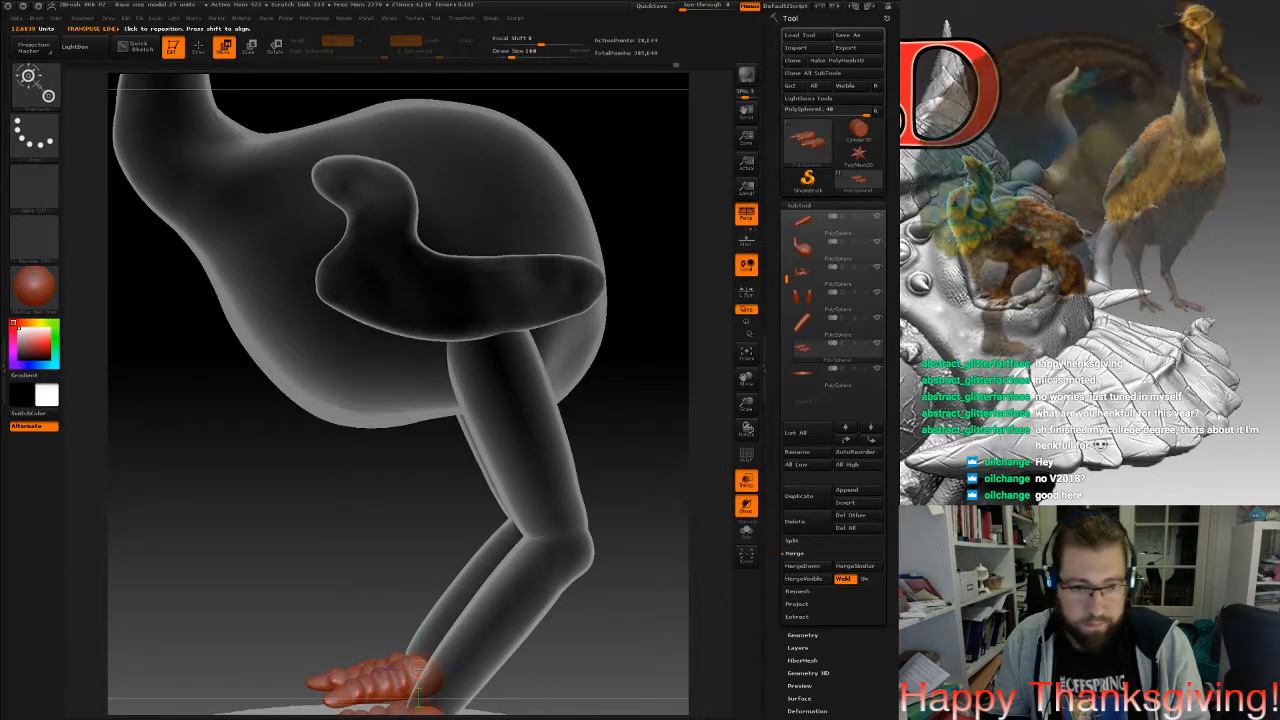
left_click_drag(620, 610, 622, 526)
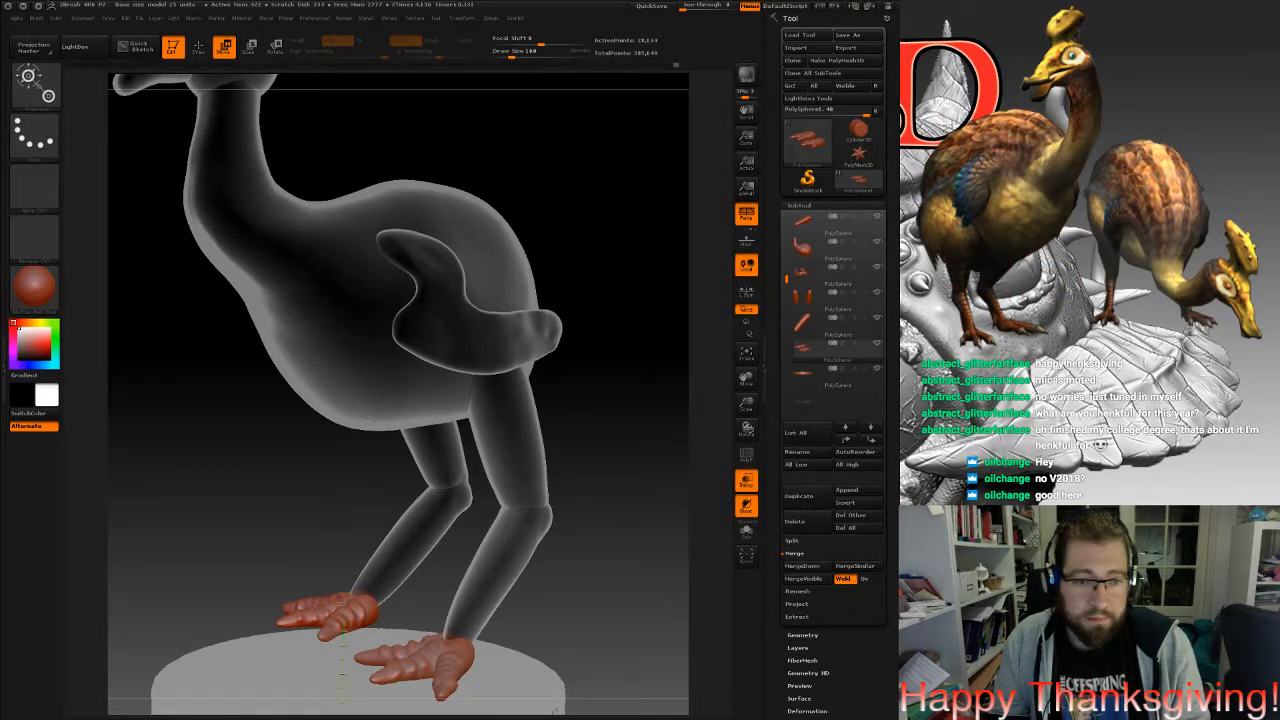
left_click_drag(630, 560, 632, 480)
mouse_move(530, 517)
left_mouse_down()
mouse_move(533, 692)
mouse_move(405, 700)
mouse_move(385, 685)
left_mouse_up()
left_click_drag(712, 420, 415, 683)
left_click_drag(560, 480, 642, 615, "alt")
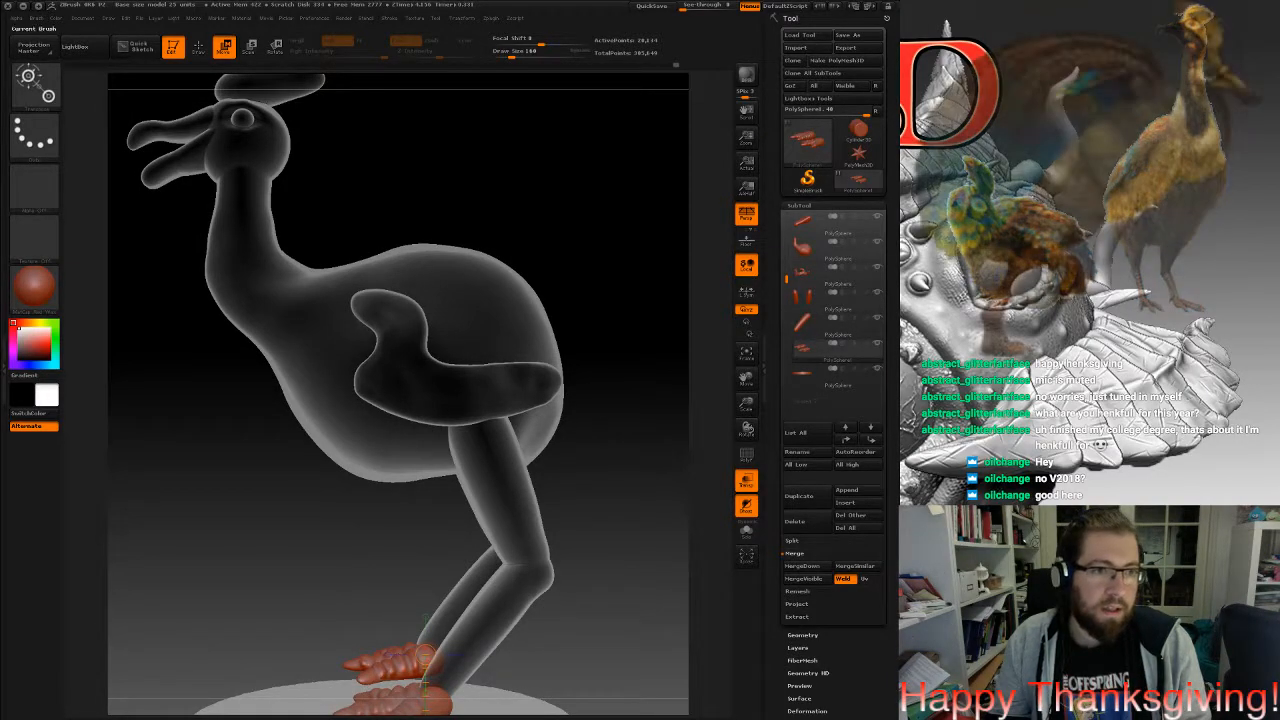
Make the lower legs the active subtool, remesh them with DynaMesh and shift their lower ends to fit the feet.
key("q")
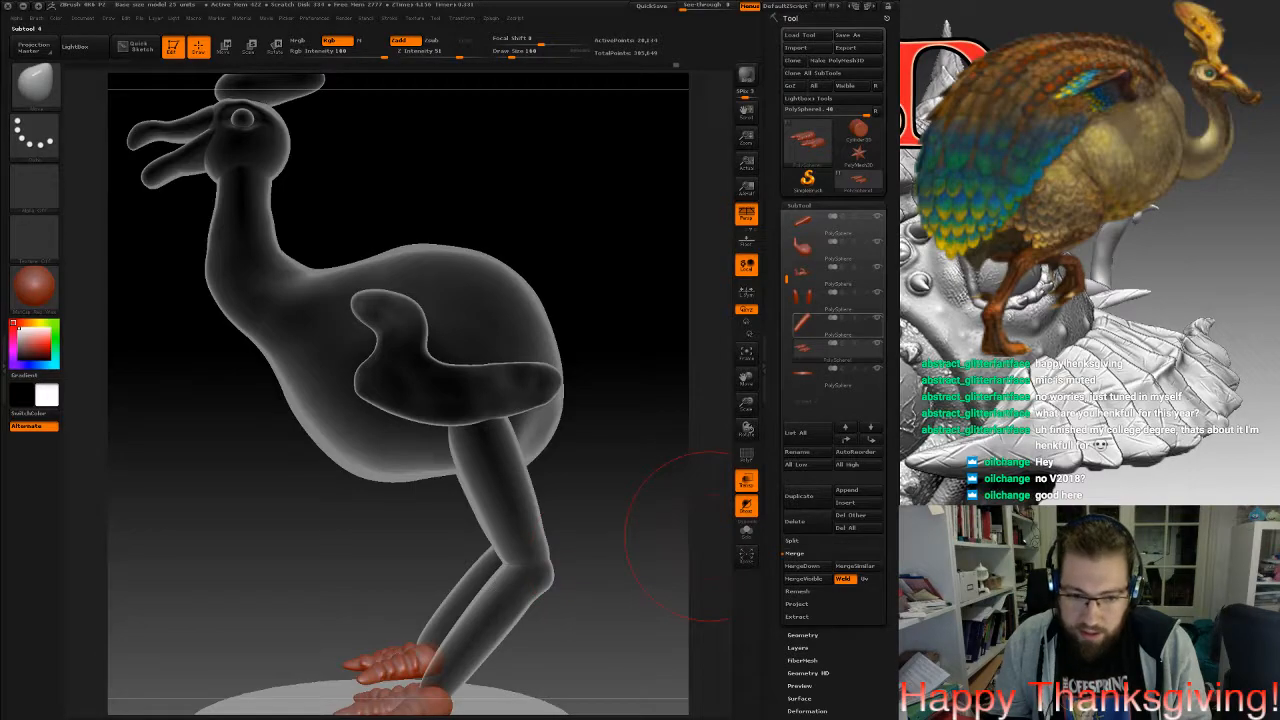
left_click(830, 326)
left_click_drag(640, 505, 680, 470)
left_click_drag(680, 470, 685, 290, "alt")
left_click_drag(605, 300, 592, 430)
left_click_drag(580, 445, 603, 494, "ctrl")
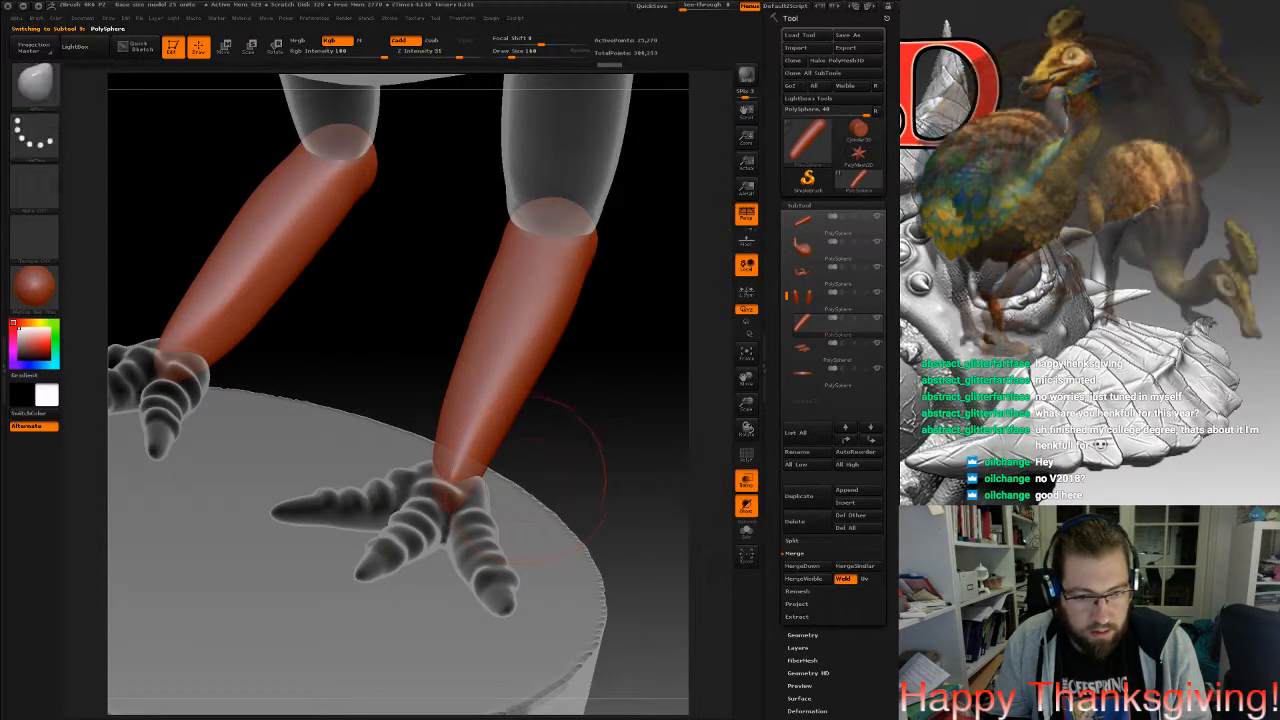
left_click_drag(462, 454, 446, 460)
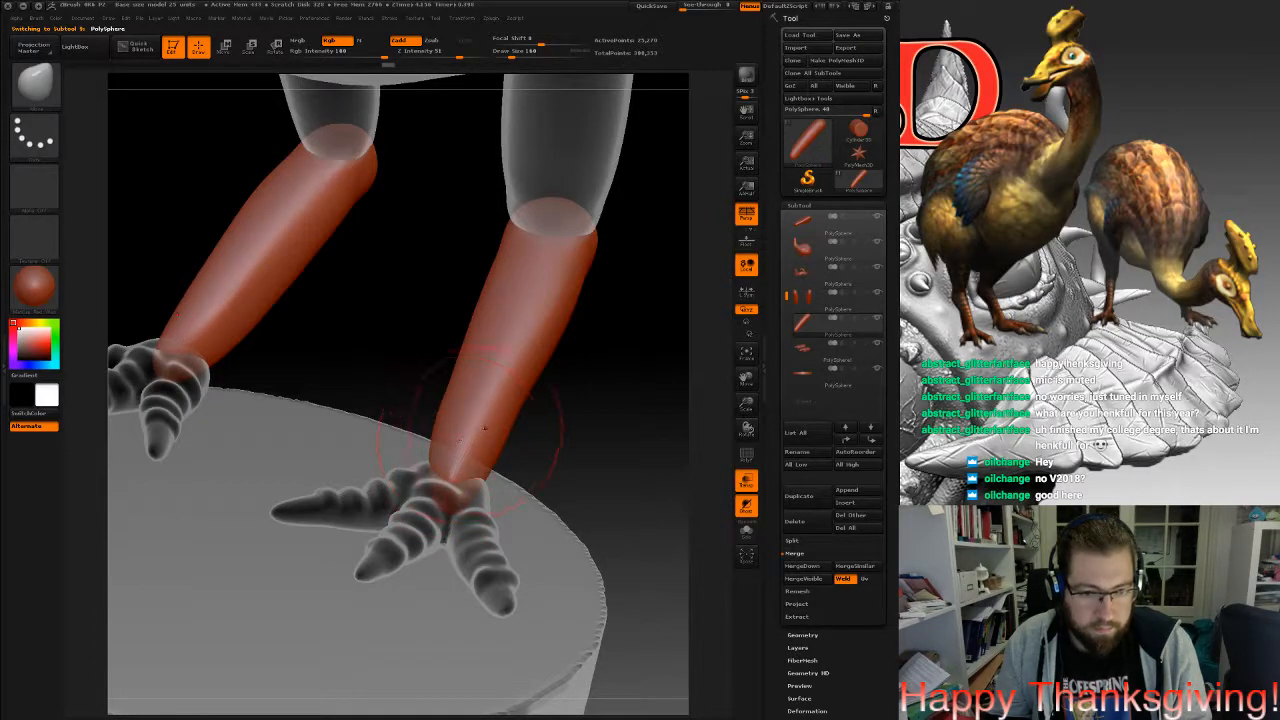
mouse_move(675, 495)
left_mouse_down()
mouse_move(611, 457)
mouse_move(668, 493)
left_mouse_up()
left_click_drag(632, 440, 675, 458)
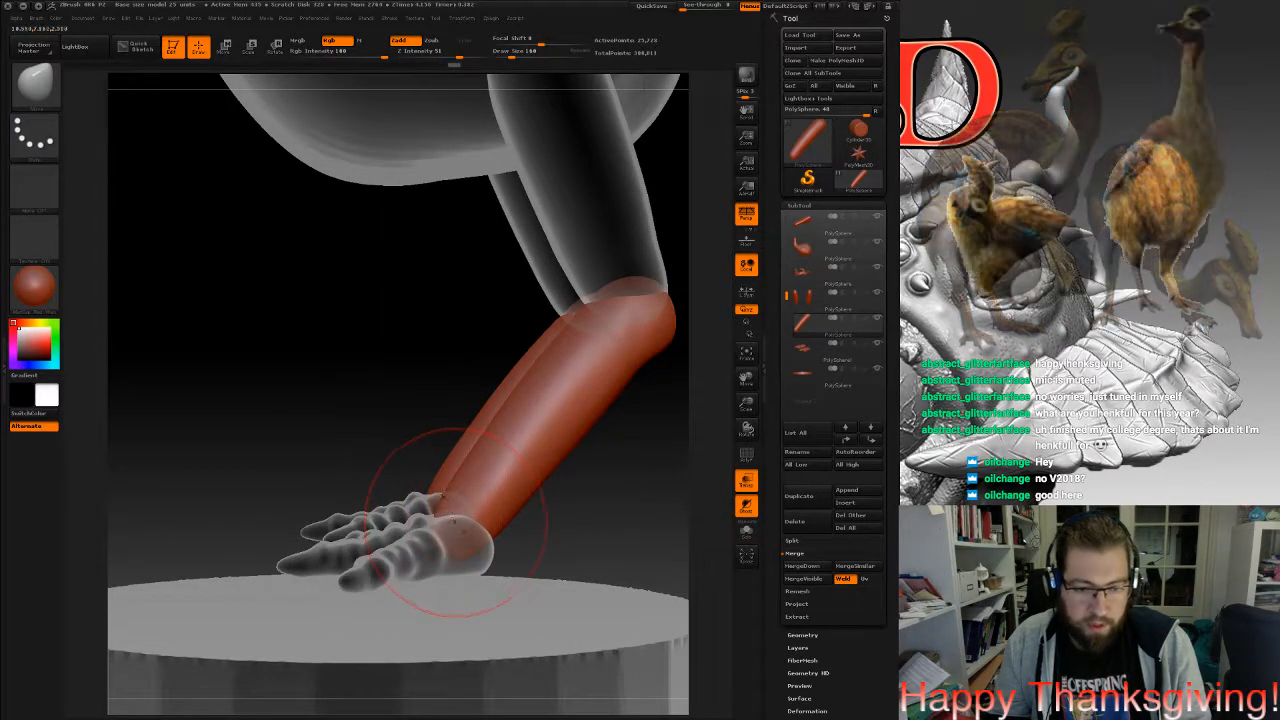
left_click_drag(678, 296, 533, 403)
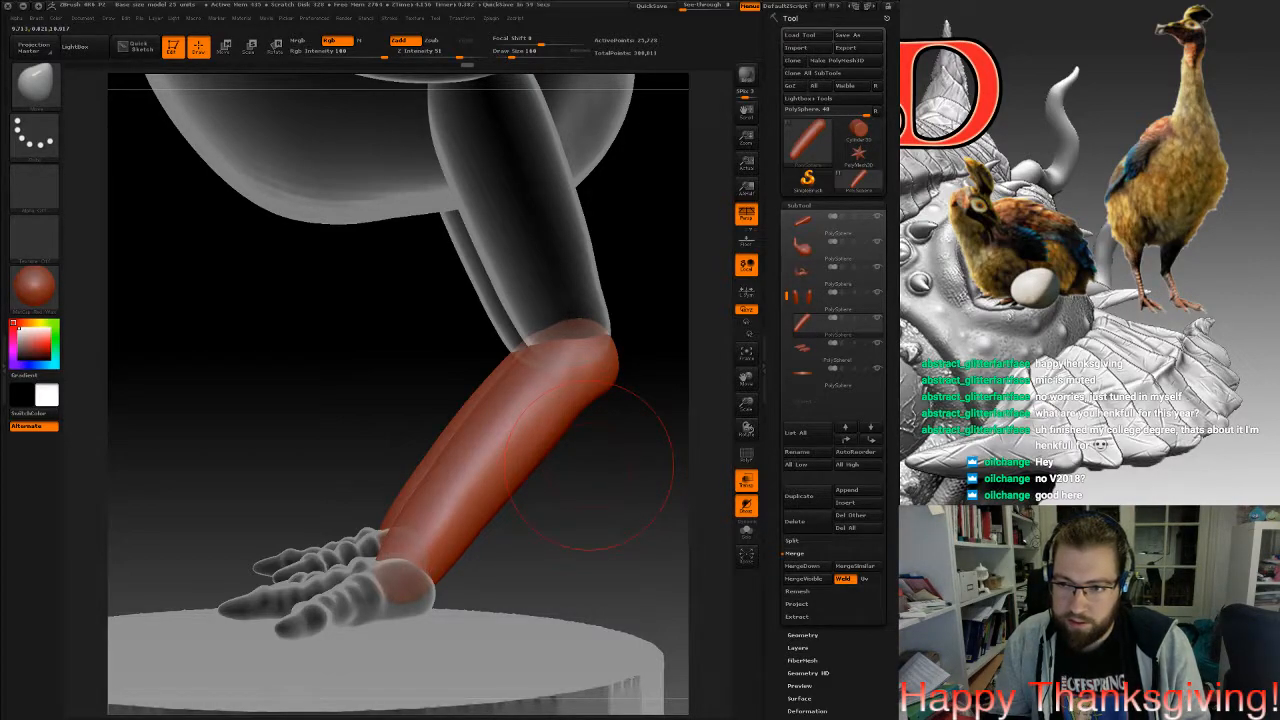
left_click_drag(590, 464, 562, 494)
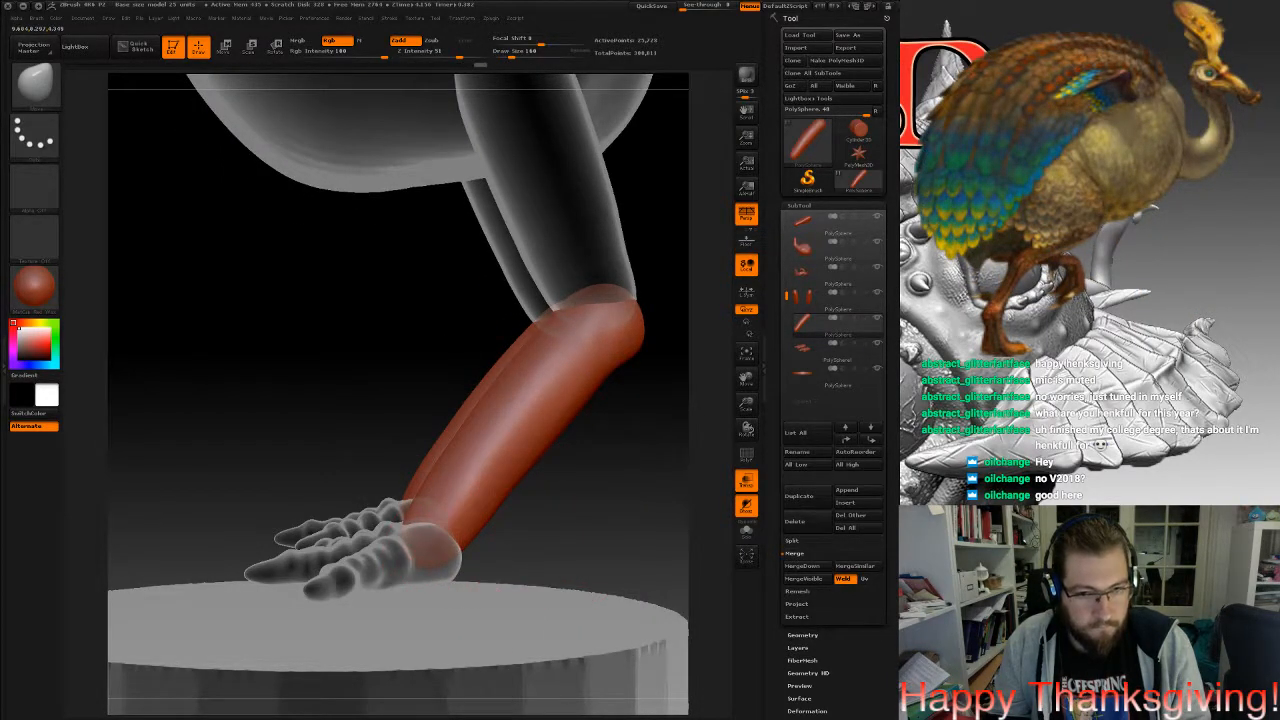
mouse_move(612, 378)
left_mouse_down()
mouse_move(548, 488)
mouse_move(588, 350)
mouse_move(620, 519)
mouse_move(571, 457)
left_mouse_up()
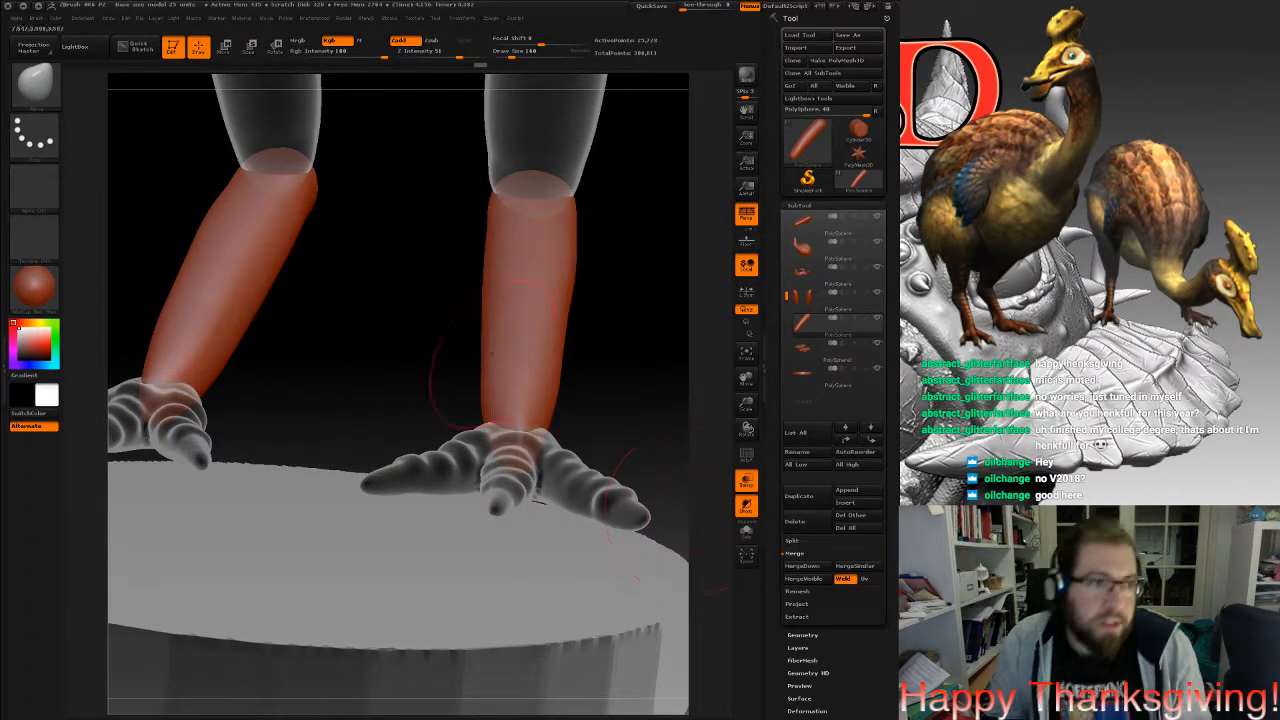
Reduce the draw size and mask four evenly spaced horizontal bands across the front of the lower legs' upper portion.
left_click(37, 88)
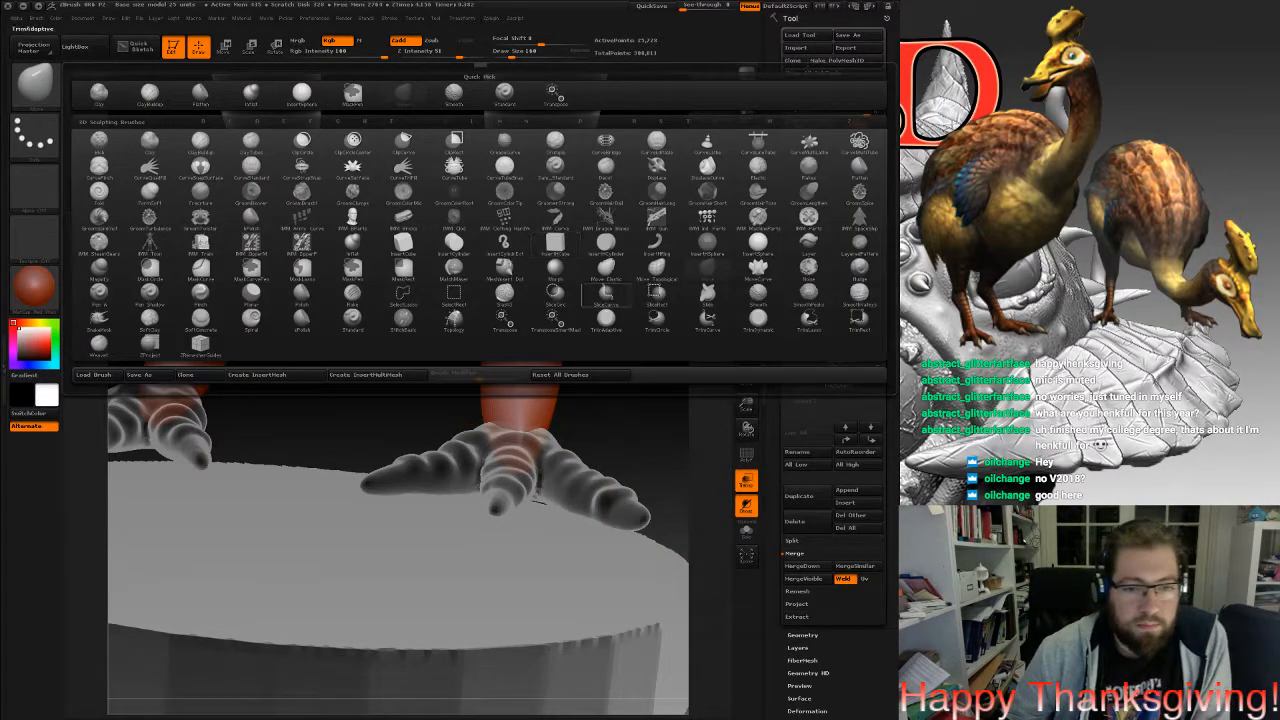
left_click_drag(630, 308, 661, 283)
mouse_move(630, 232)
left_mouse_down("alt")
mouse_move(636, 296)
mouse_move(592, 432)
mouse_move(590, 392)
mouse_move(565, 388)
left_mouse_up("alt")
key("space")
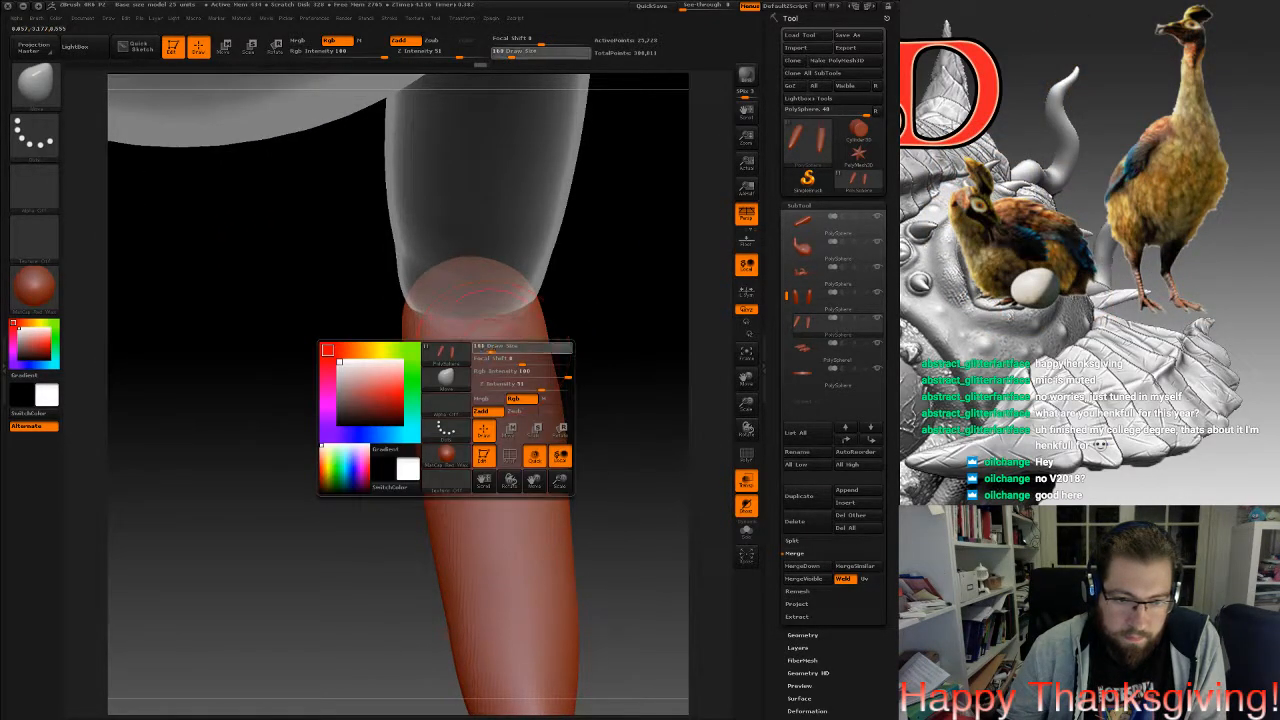
left_click(487, 349)
left_click_drag(400, 326, 525, 327, "ctrl")
left_click_drag(406, 391, 560, 385, "ctrl")
left_click_drag(417, 457, 565, 452, "ctrl")
left_click_drag(434, 534, 591, 534, "ctrl")
Mask two more horizontal bands down the front of the lower legs to just above the feet.
mouse_move(594, 600)
left_mouse_down("alt")
mouse_move(574, 505)
mouse_move(642, 505)
mouse_move(580, 530)
mouse_move(665, 475)
mouse_move(622, 500)
left_mouse_up("alt")
left_click_drag(441, 513, 540, 517, "ctrl")
left_click_drag(449, 516, 514, 523, "ctrl")
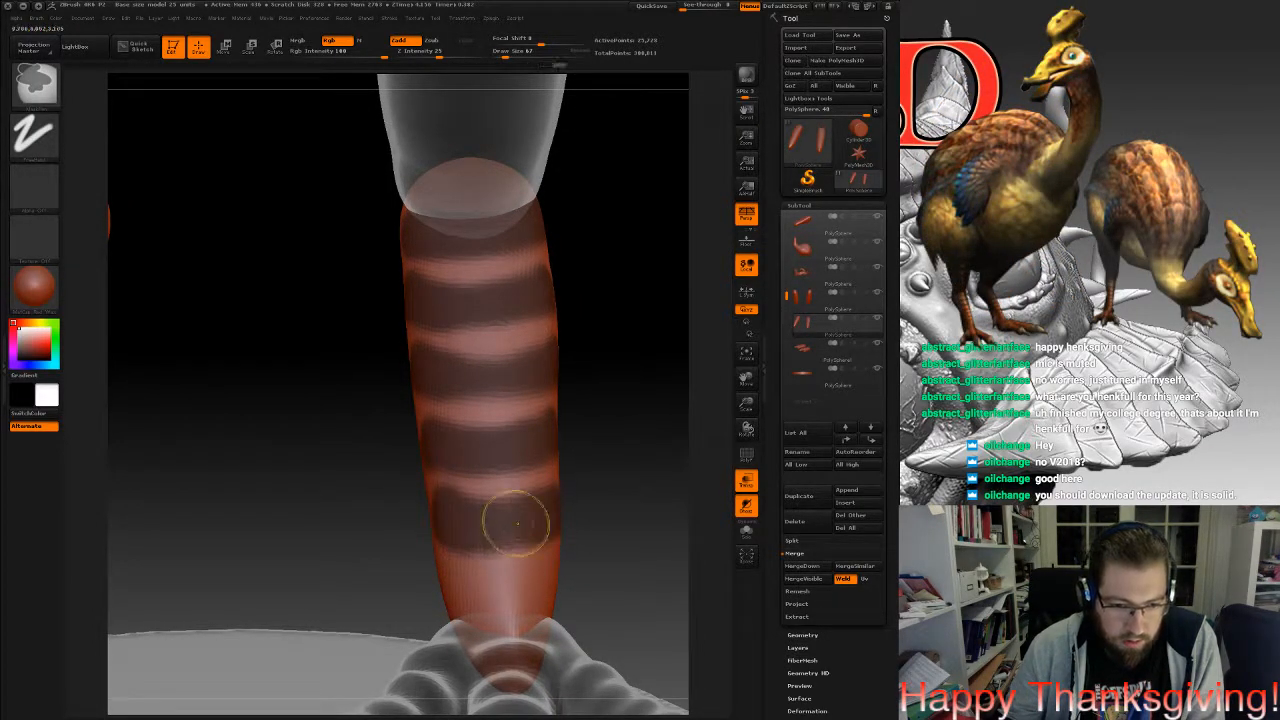
mouse_move(453, 587)
left_mouse_down("ctrl")
mouse_move(524, 602)
mouse_move(556, 585)
left_mouse_up("ctrl")
mouse_move(630, 553)
left_mouse_down()
mouse_move(622, 575)
mouse_move(575, 590)
mouse_move(400, 470)
mouse_move(298, 365)
left_mouse_up()
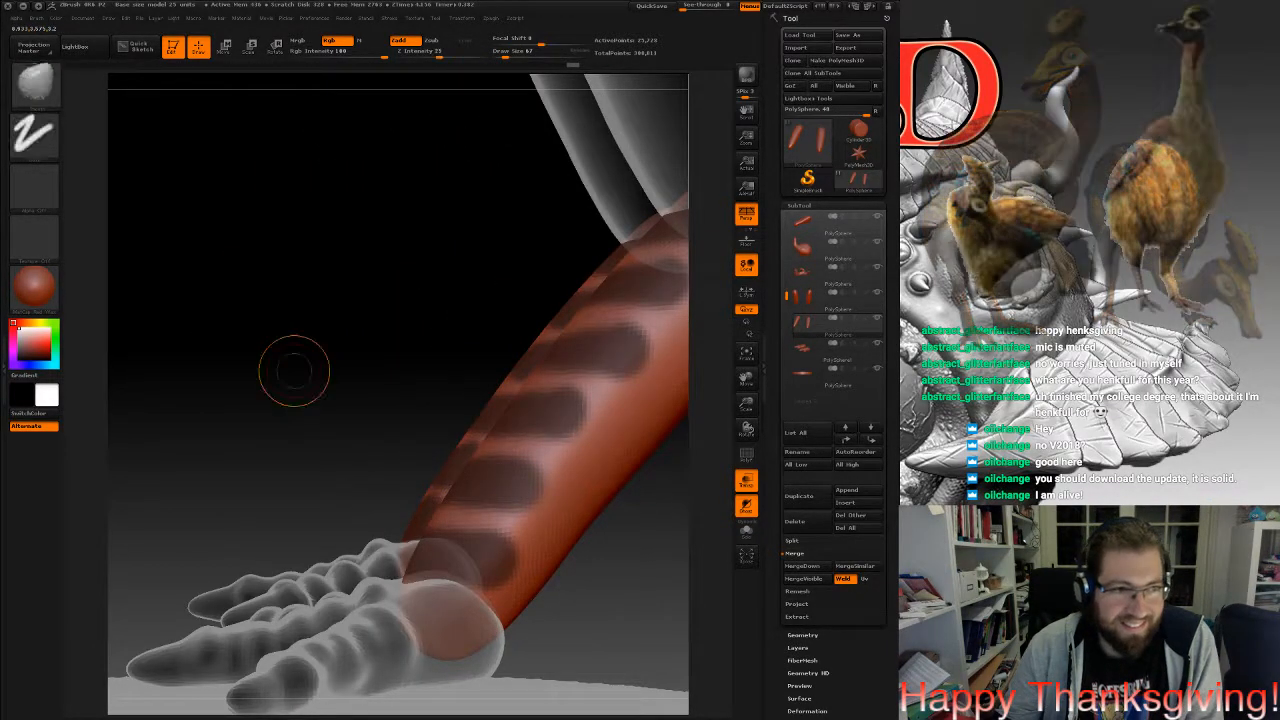
Invert the mask, set the draw size to 1021 and pull the unmasked bands forward with the Move brush.
left_click(294, 370, "ctrl")
key("space")
left_click_drag(548, 414, 595, 417)
right_click_drag(555, 402, 470, 387, "alt")
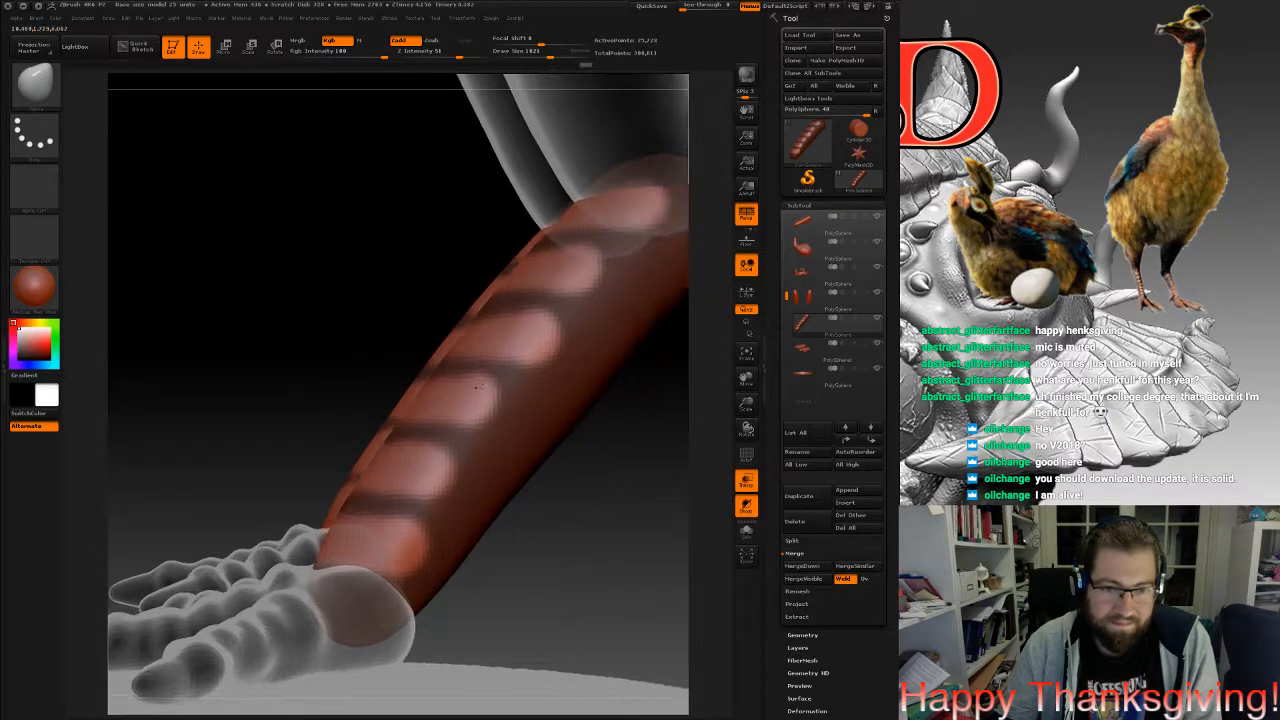
mouse_move(440, 370)
left_mouse_down()
mouse_move(416, 364)
mouse_move(396, 390)
left_mouse_up()
Clear the mask on the lower legs and remesh the ridged surface with DynaMesh.
mouse_move(492, 381)
right_mouse_down()
mouse_move(600, 385)
mouse_move(608, 405)
right_mouse_up()
left_click_drag(620, 430, 640, 450, "ctrl")
right_click_drag(630, 440, 515, 475)
mouse_move(480, 305)
right_mouse_down()
mouse_move(575, 425)
mouse_move(495, 438)
right_mouse_up()
left_click_drag(249, 264, 281, 304, "ctrl")
Reduce the draw size to 96 and shape the ridge ends along the upper part of the lower legs with the Move brush.
mouse_move(440, 270)
right_mouse_down()
mouse_move(550, 325)
mouse_move(580, 325)
mouse_move(522, 307)
right_mouse_up()
key("space")
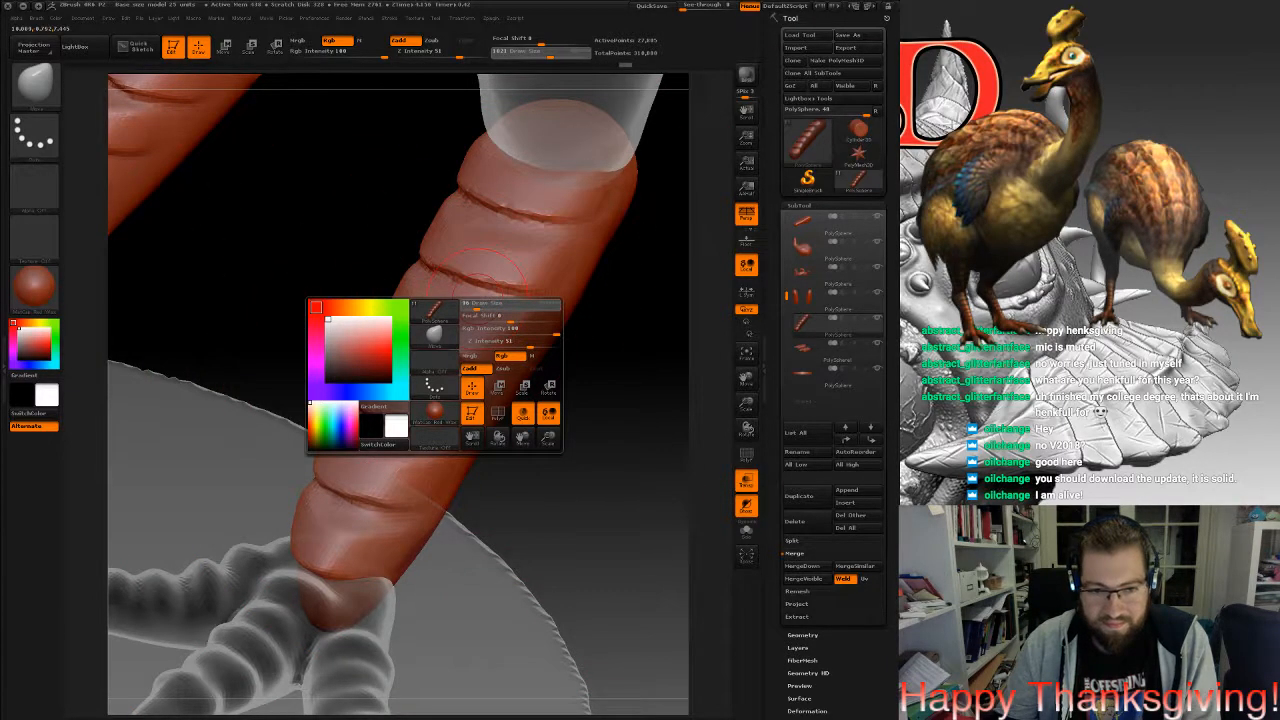
right_click_drag(500, 318, 490, 374)
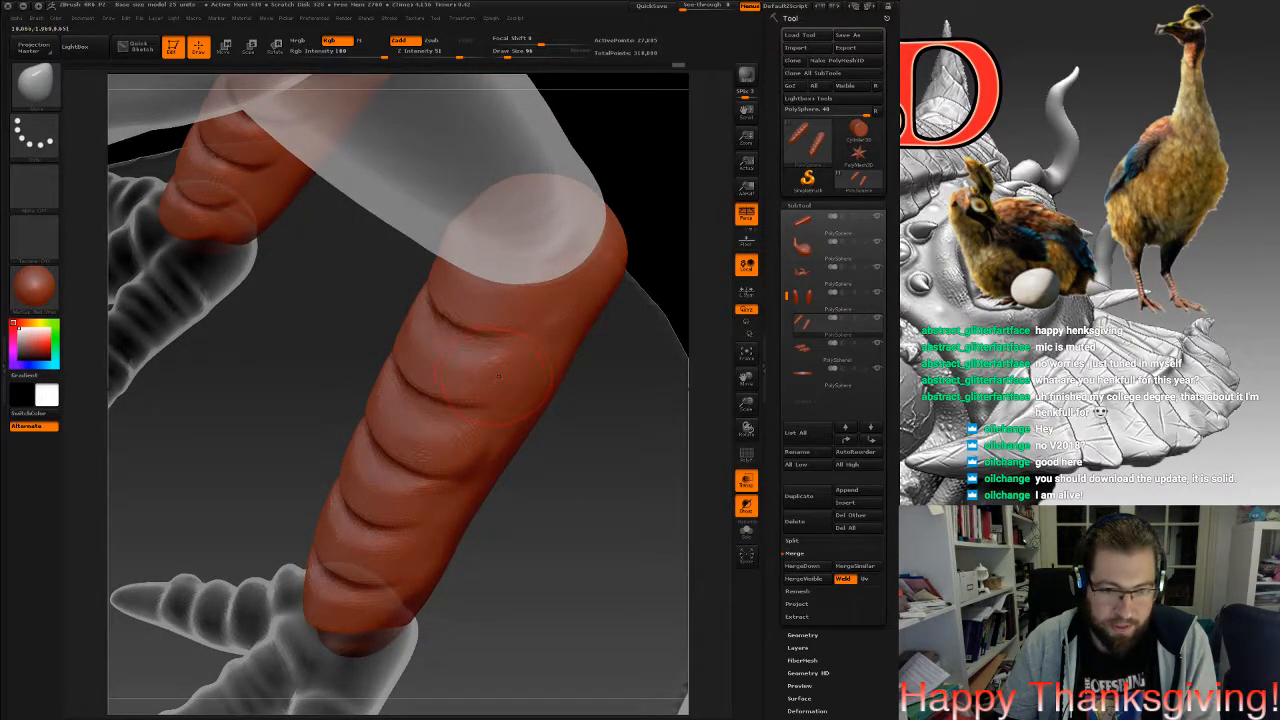
right_click_drag(423, 457, 505, 253)
right_click_drag(527, 301, 396, 343)
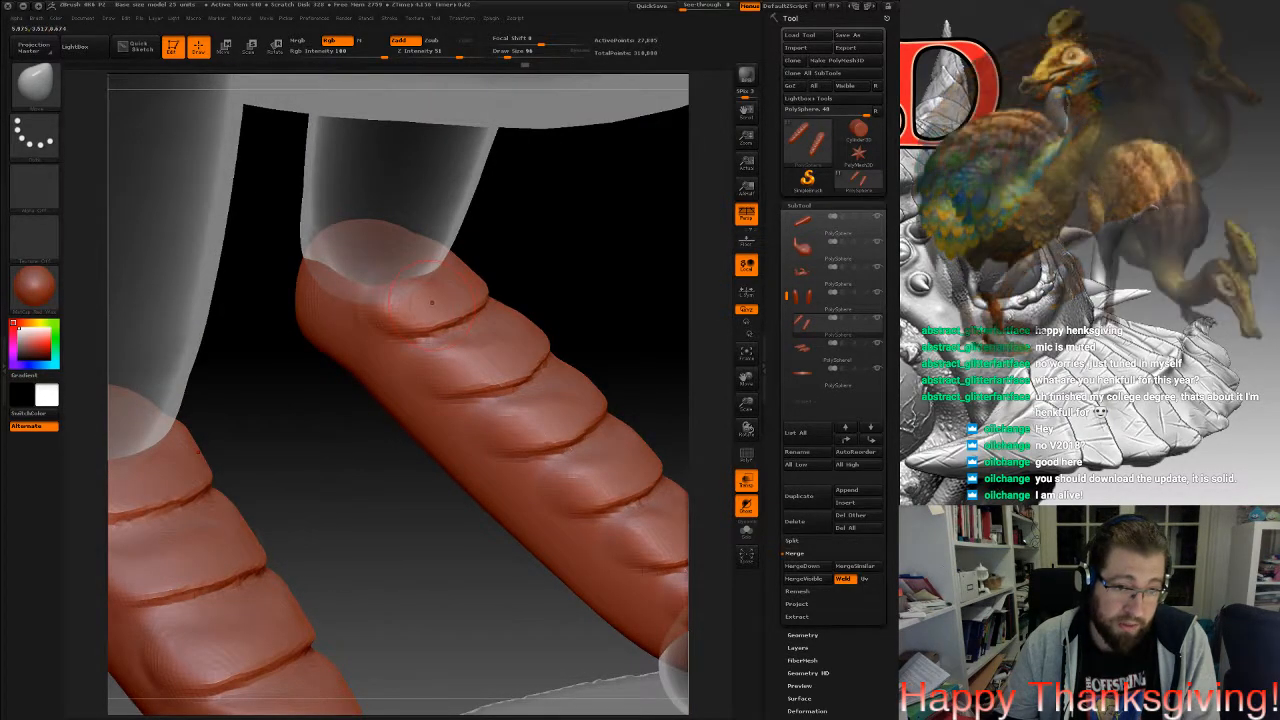
right_click_drag(487, 377, 457, 395)
left_click_drag(451, 369, 440, 384)
mouse_move(440, 384)
right_mouse_down()
mouse_move(443, 371)
mouse_move(429, 414)
mouse_move(497, 388)
right_mouse_up()
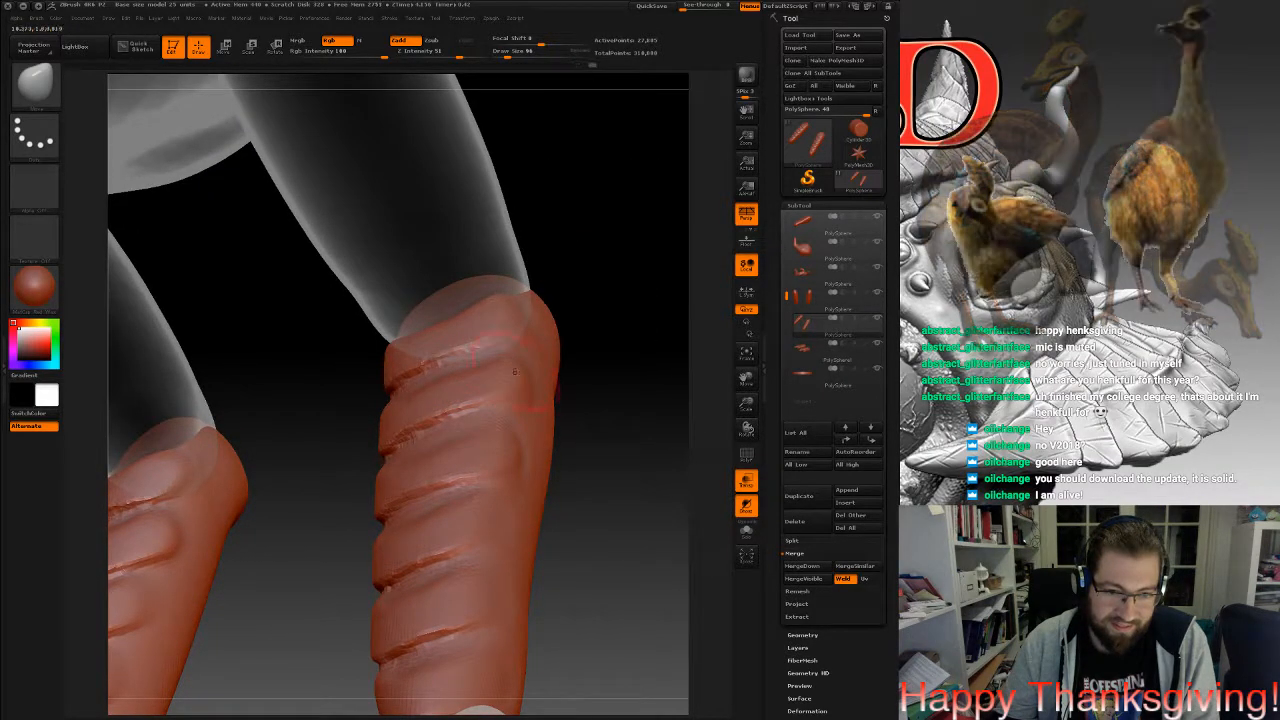
Pull the ridge edges outward along the lower half of the legs, down to just above the feet.
right_click_drag(445, 438, 490, 440)
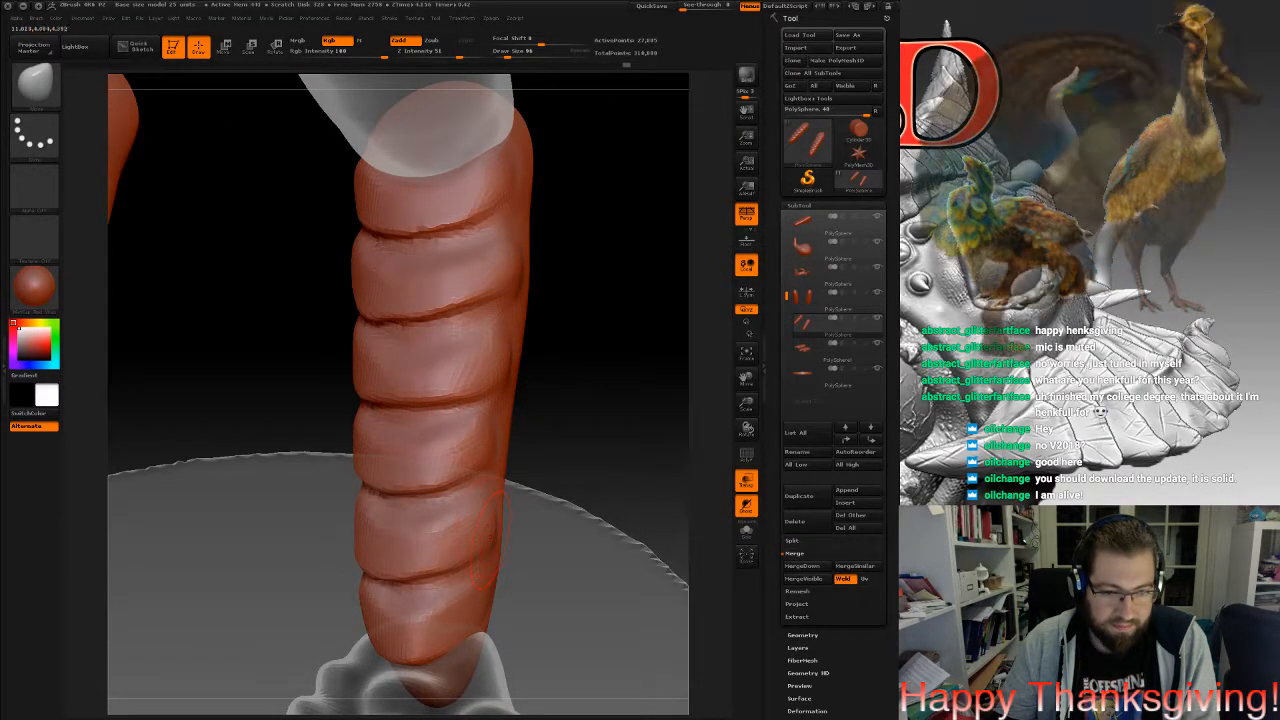
left_click_drag(487, 512, 489, 550)
mouse_move(489, 532)
right_mouse_down()
mouse_move(430, 520)
mouse_move(502, 490)
right_mouse_up()
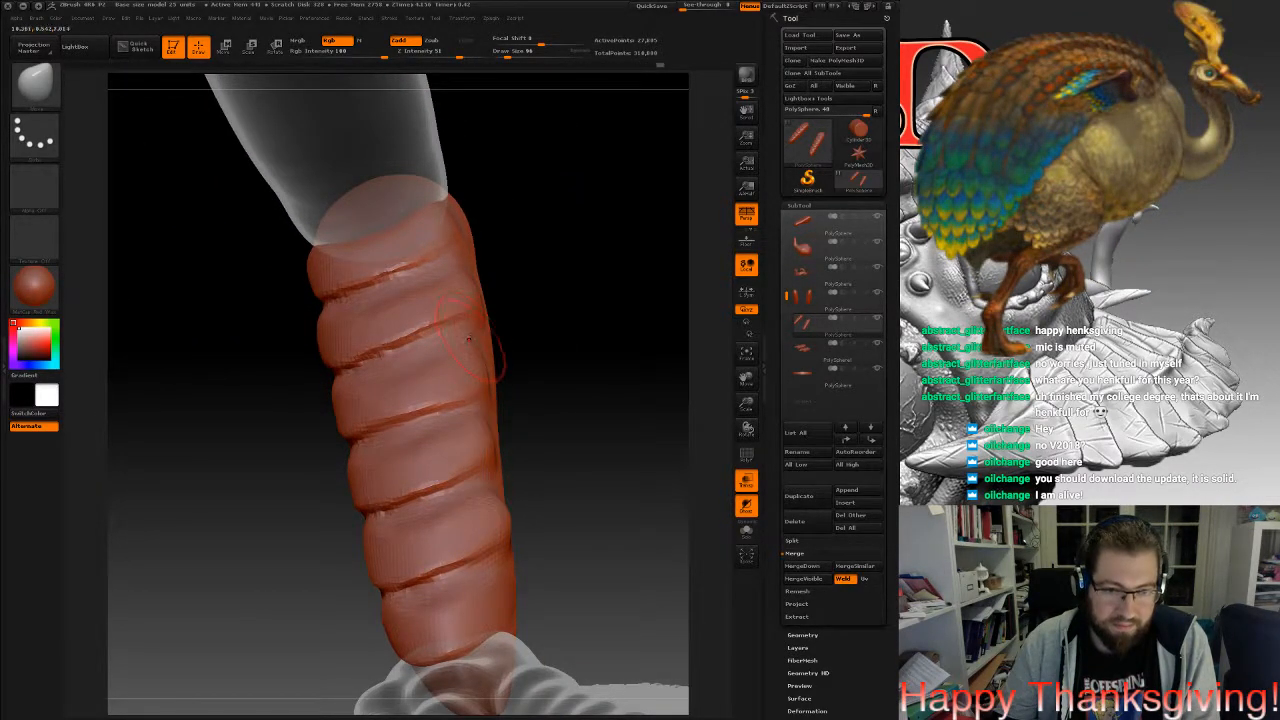
mouse_move(525, 530)
right_mouse_down("alt")
mouse_move(520, 385)
mouse_move(480, 335)
right_mouse_up("alt")
mouse_move(270, 455)
right_mouse_down()
mouse_move(358, 470)
mouse_move(402, 385)
right_mouse_up()
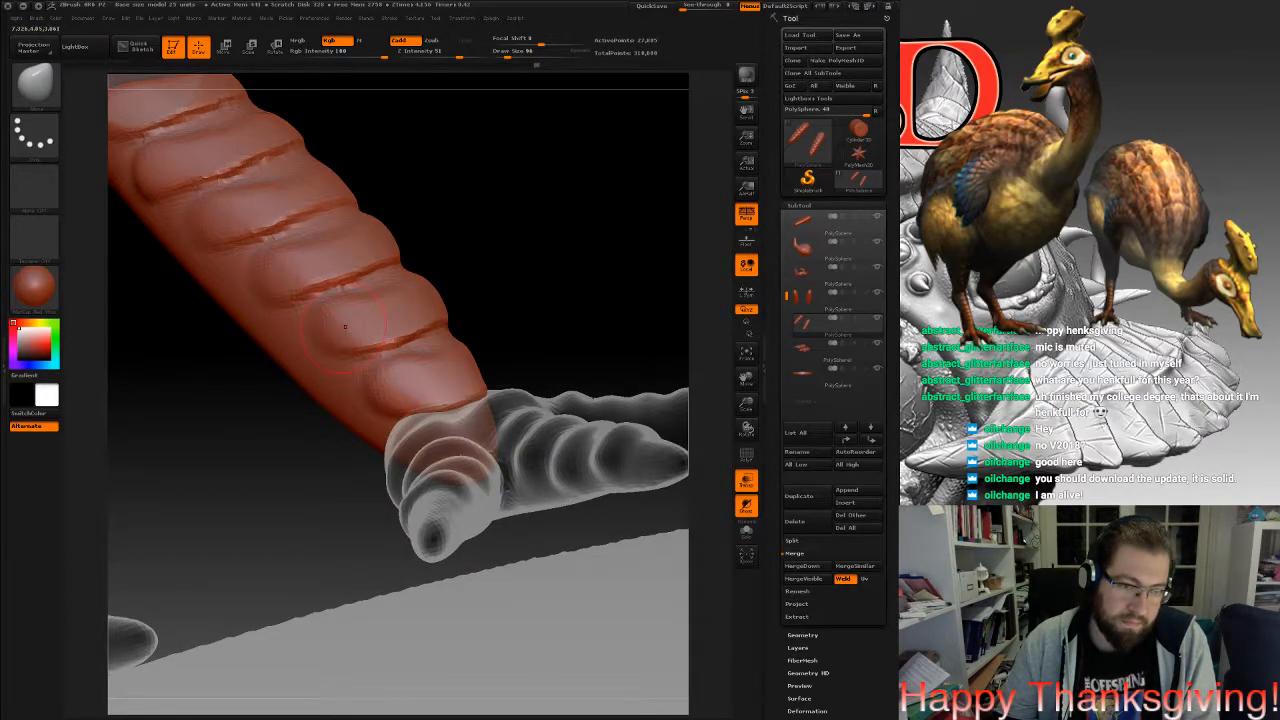
right_click_drag(362, 338, 346, 333)
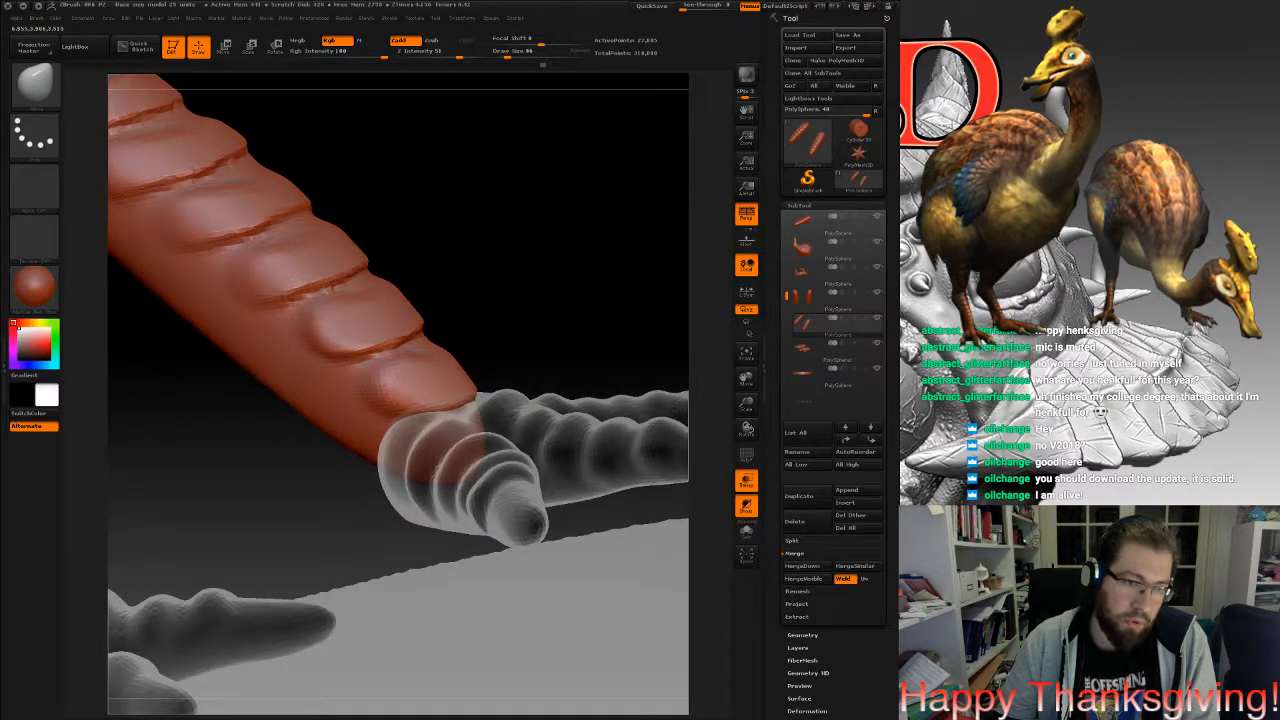
Round the ridge ends on the side of the lower legs and remesh the surface with DynaMesh.
mouse_move(249, 268)
right_mouse_down()
mouse_move(316, 272)
mouse_move(246, 262)
right_mouse_up()
left_click_drag(182, 222, 190, 236)
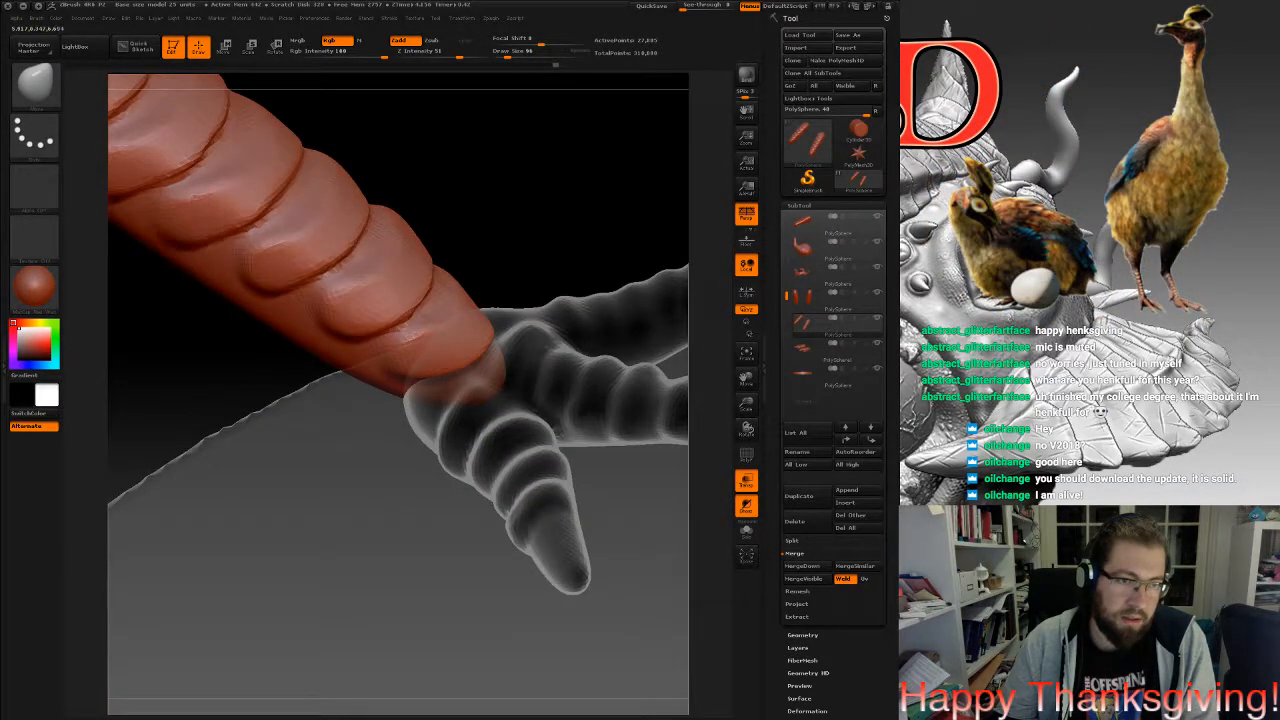
mouse_move(232, 299)
right_mouse_down()
mouse_move(452, 362)
mouse_move(262, 342)
right_mouse_up()
right_click_drag(462, 300, 485, 437, "alt")
left_click_drag(277, 280, 333, 368, "ctrl")
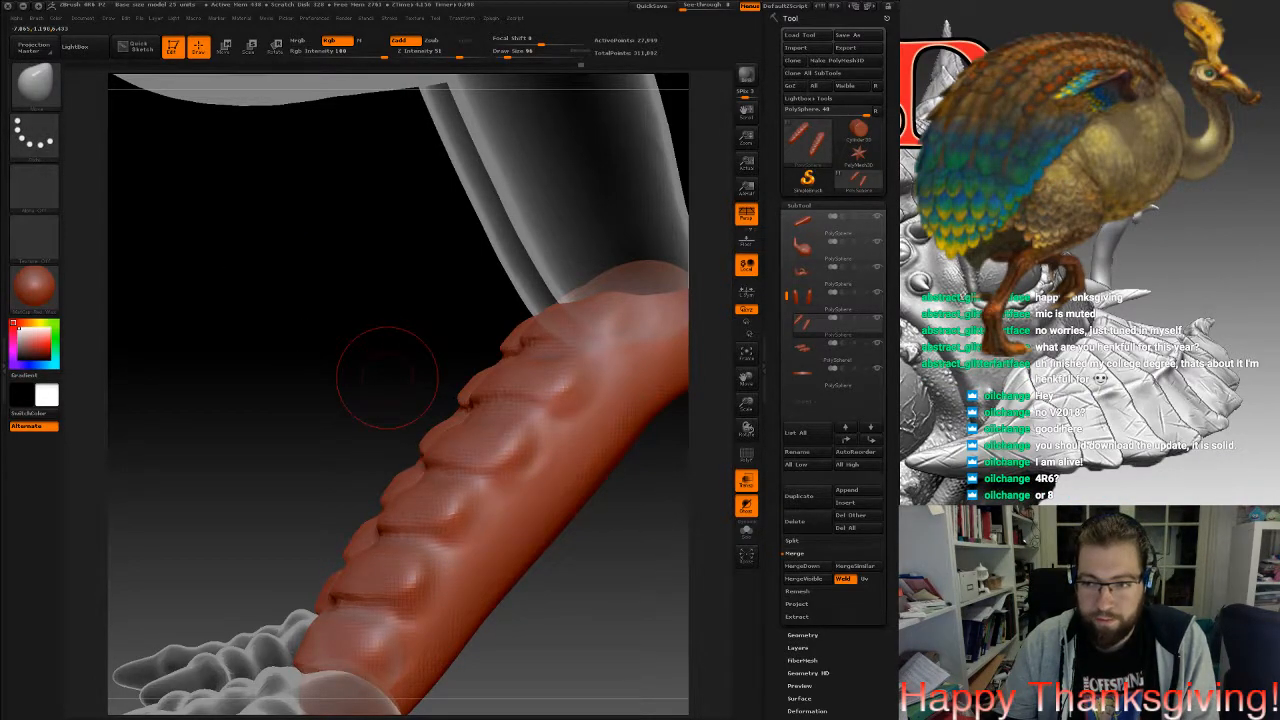
Switch from the Move brush to a sculpting brush with the DragRect stroke and a cracked-scale alpha.
right_click_drag(480, 457, 535, 350, "ctrl")
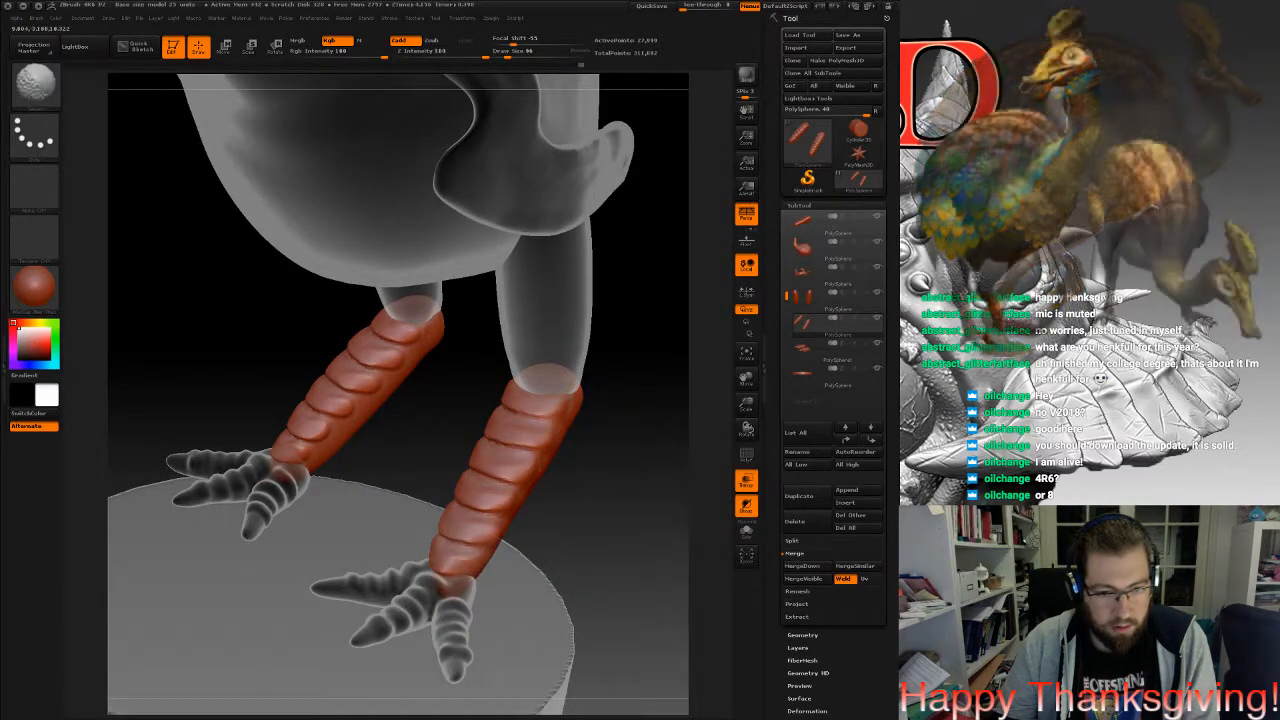
right_click_drag(388, 538, 449, 528)
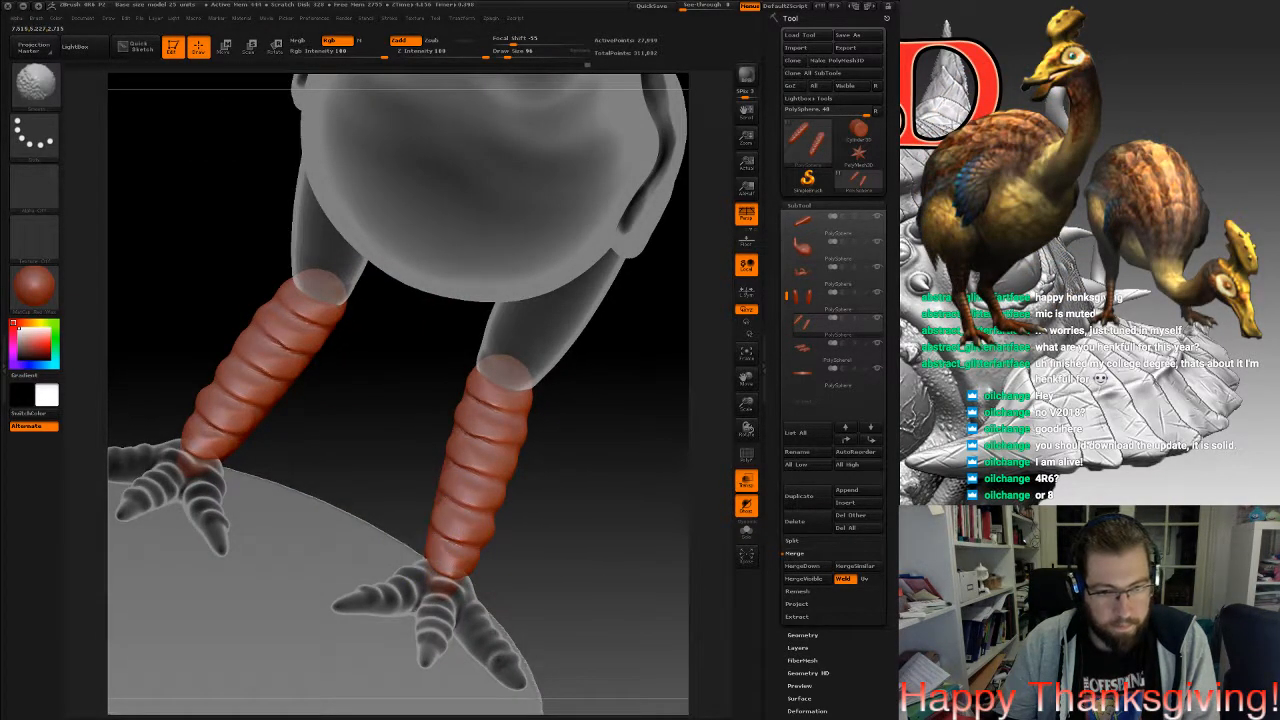
right_click_drag(482, 378, 568, 442)
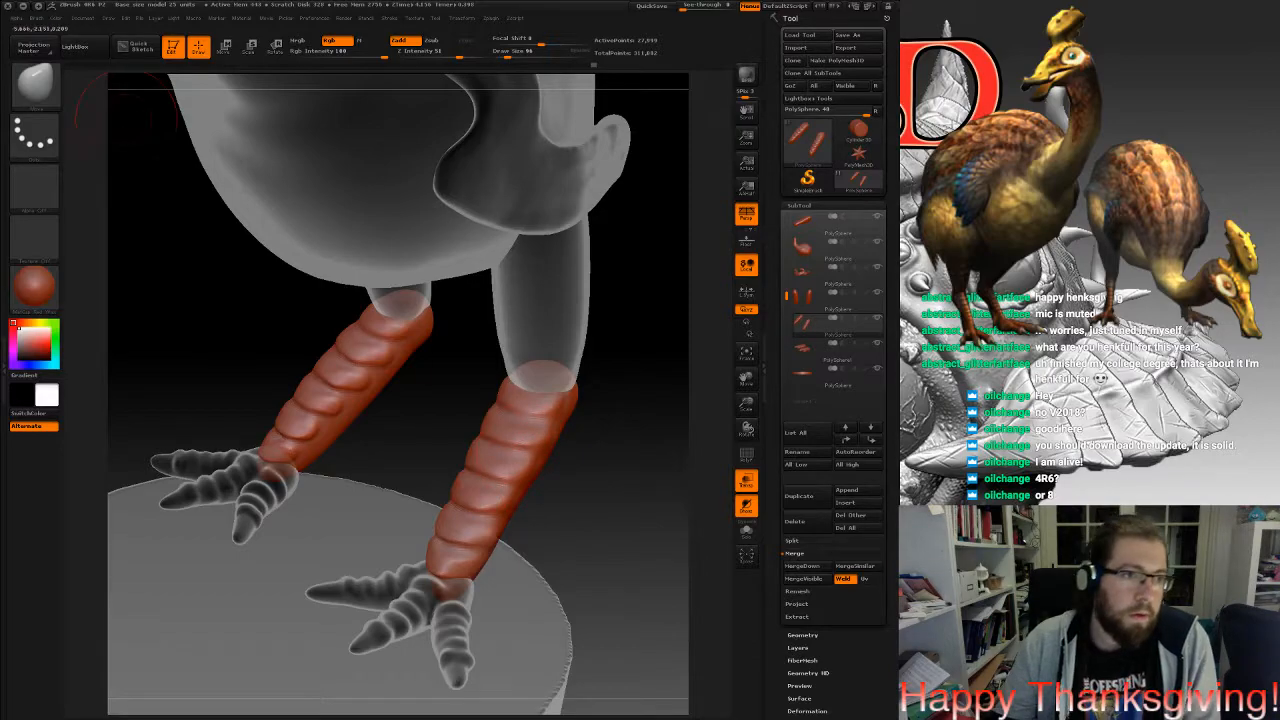
left_click(36, 88)
left_click(99, 95)
left_click(36, 136)
left_click(149, 145)
left_click(34, 188)
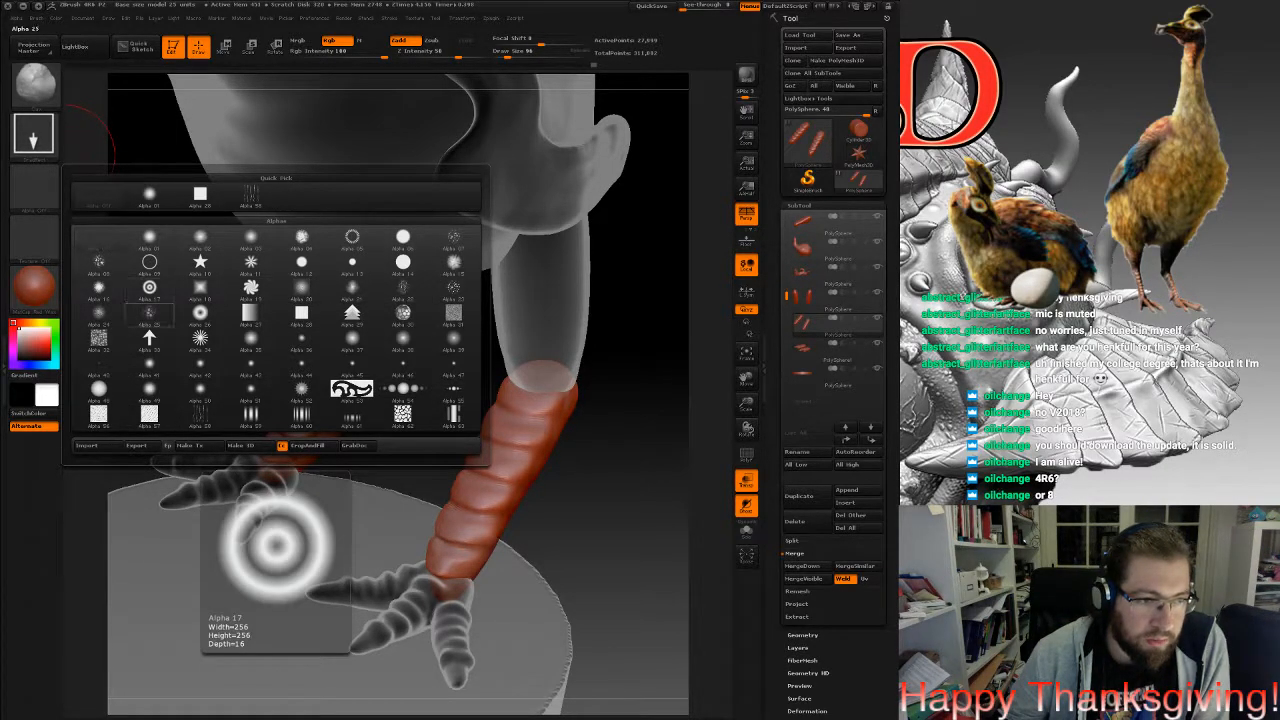
left_click(99, 287)
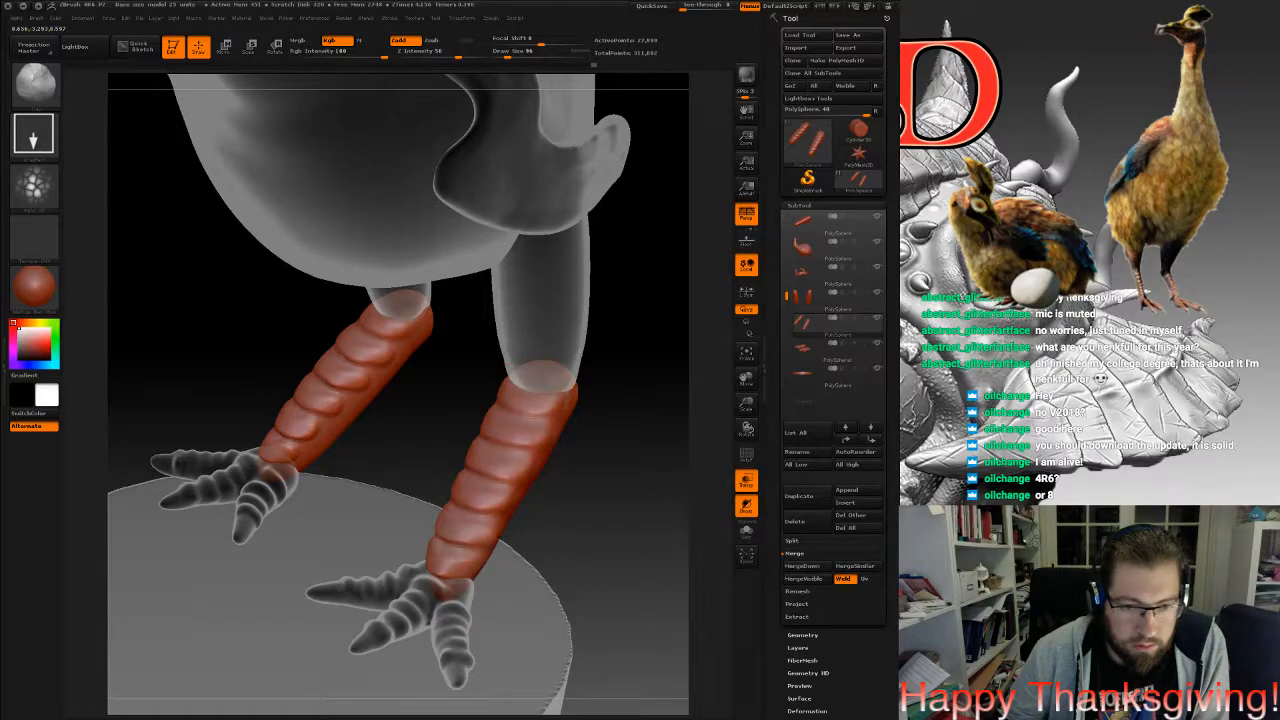
Try stamping the cracked-scale alpha on the outer side of the ridged lower leg.
left_click_drag(640, 430, 560, 450)
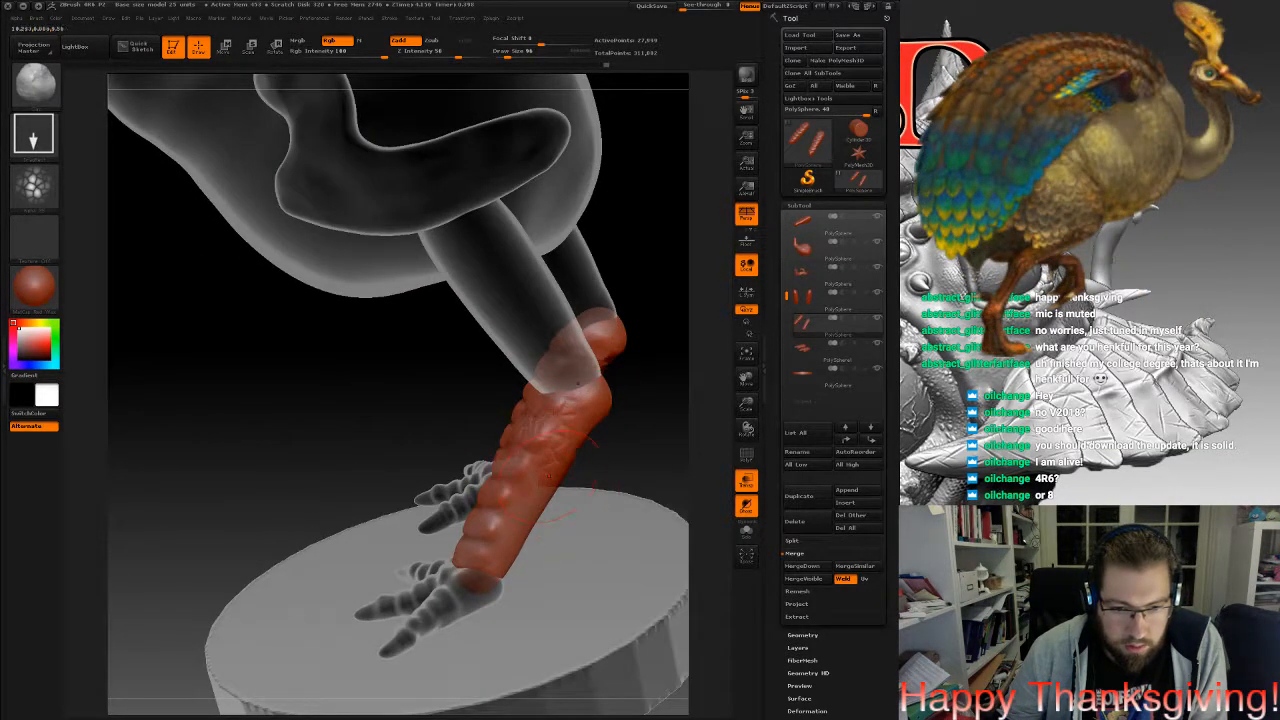
left_click_drag(560, 528, 622, 550)
left_click_drag(600, 500, 562, 600, "alt")
left_click_drag(562, 496, 578, 500)
left_click_drag(572, 580, 561, 509, "alt")
key("ctrl+z")
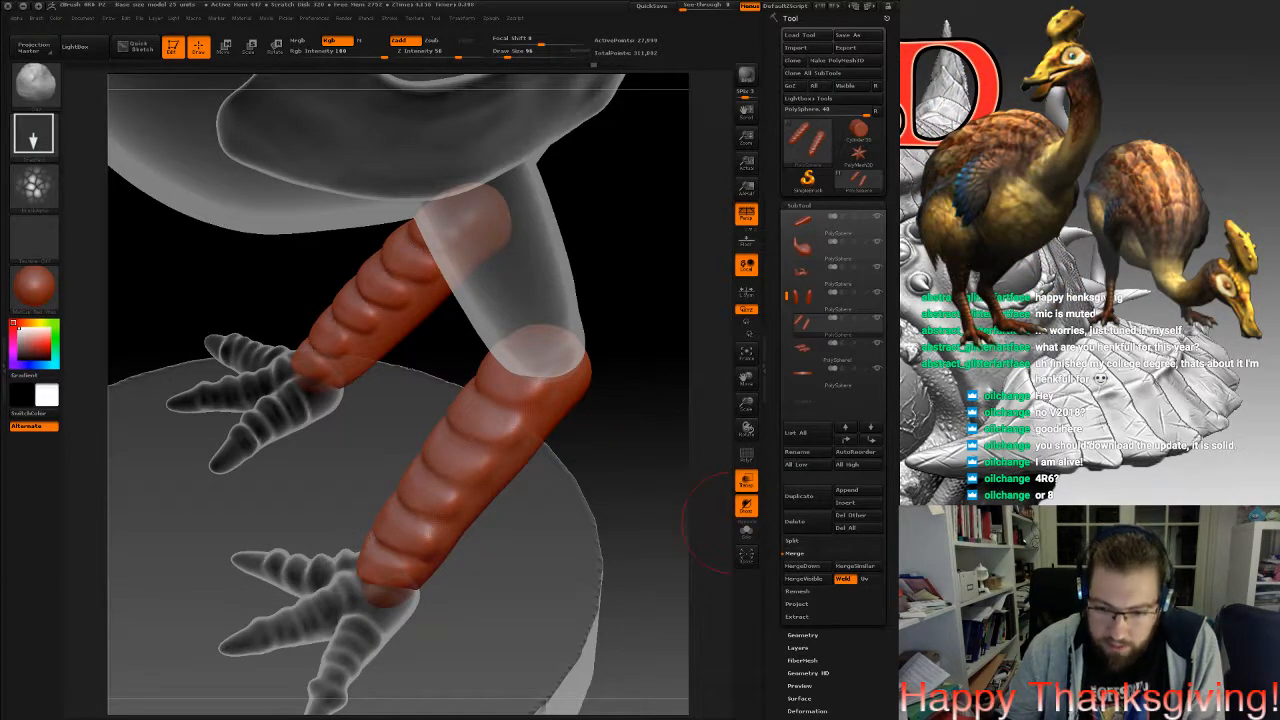
Raise the DynaMesh resolution to 32 and remesh the lower legs.
left_click(802, 635)
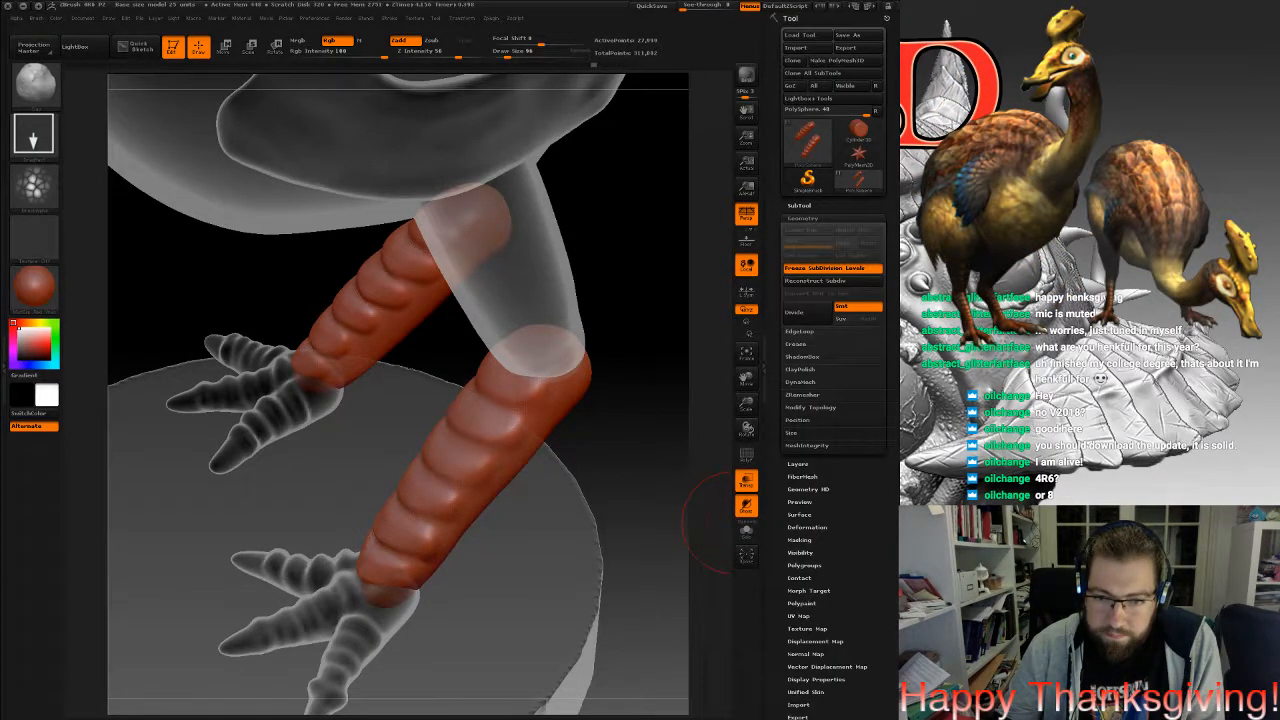
left_click(799, 381)
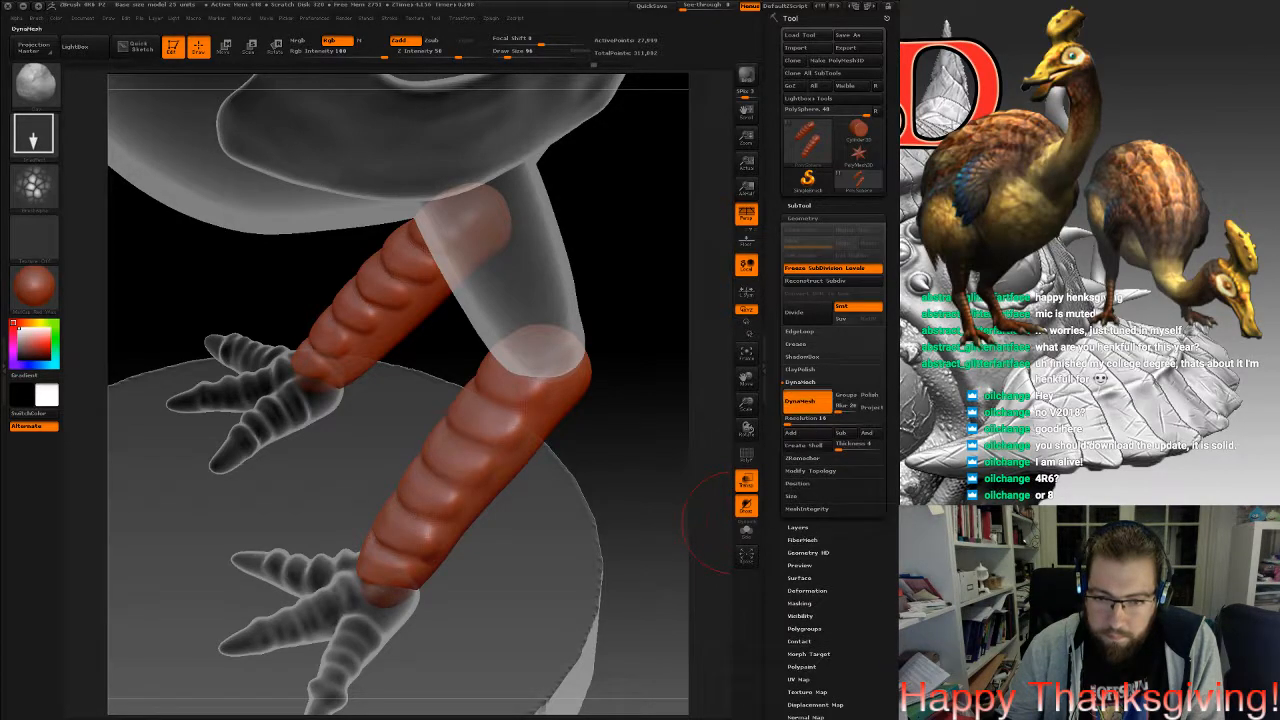
left_click(791, 420)
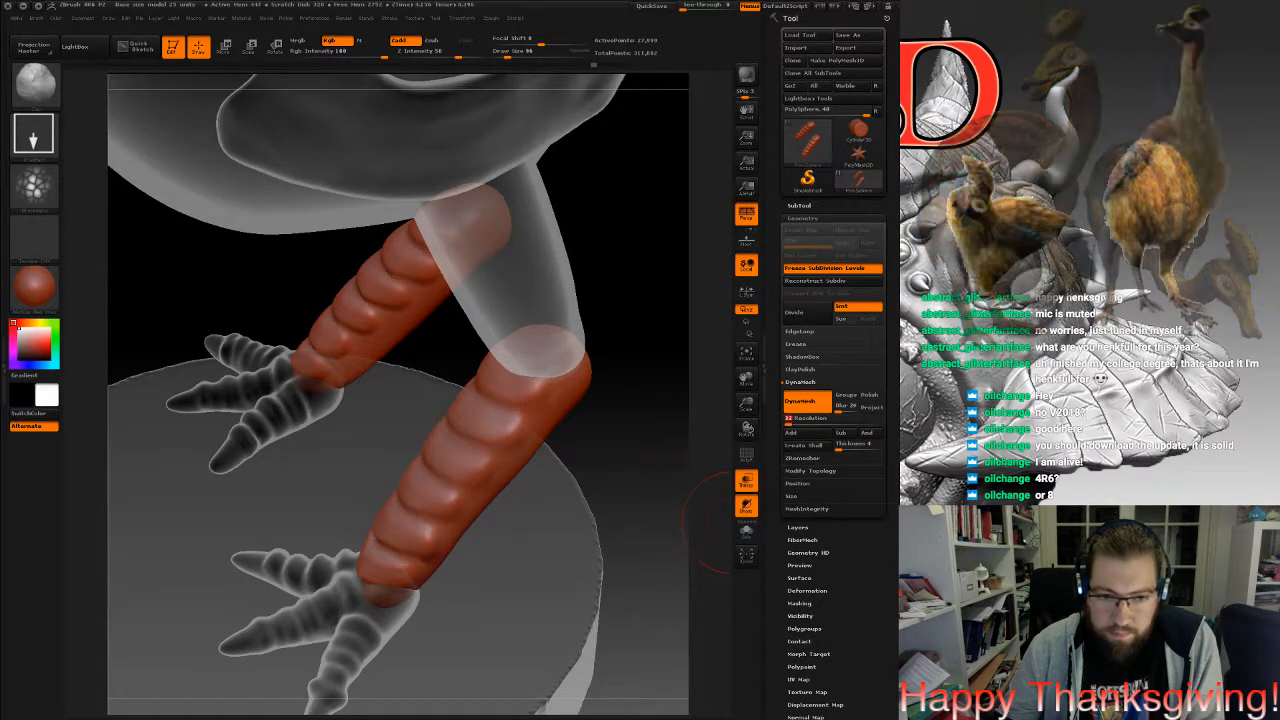
key("ctrl+d")
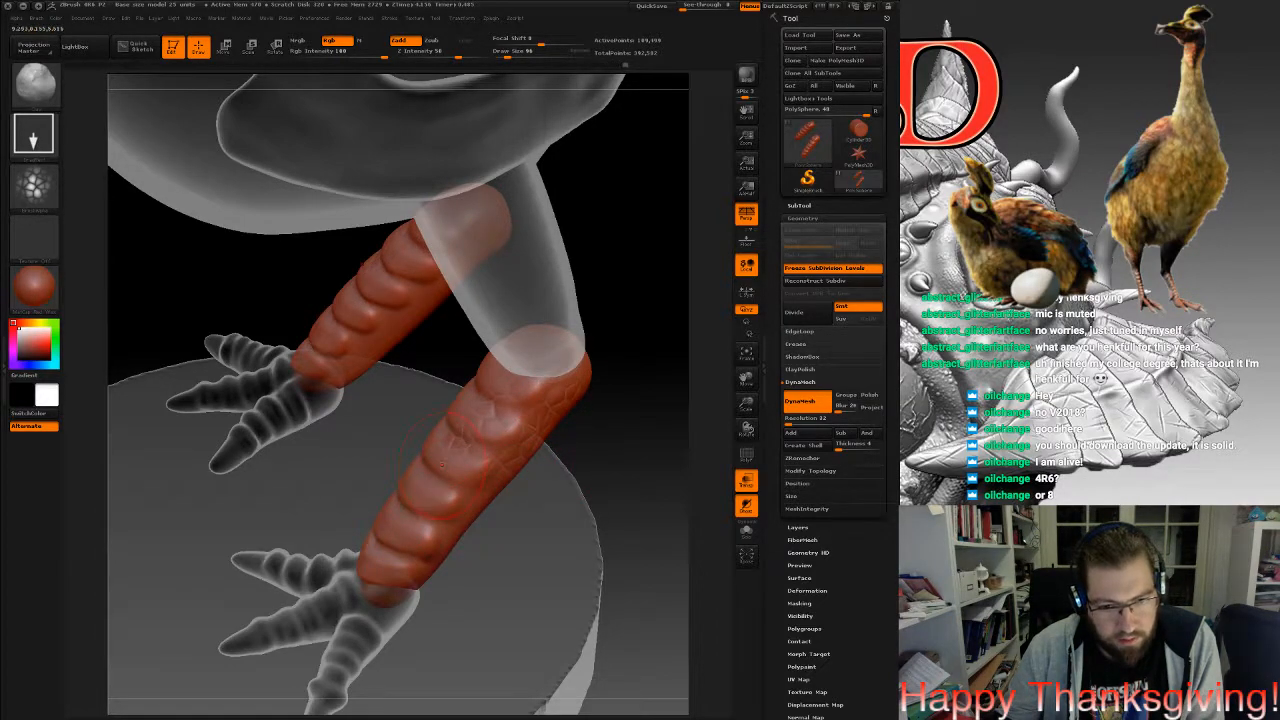
Stamp the scale alpha over the outer side of the lower legs, from the upper joint down to the foot.
right_click_drag(441, 534, 467, 506)
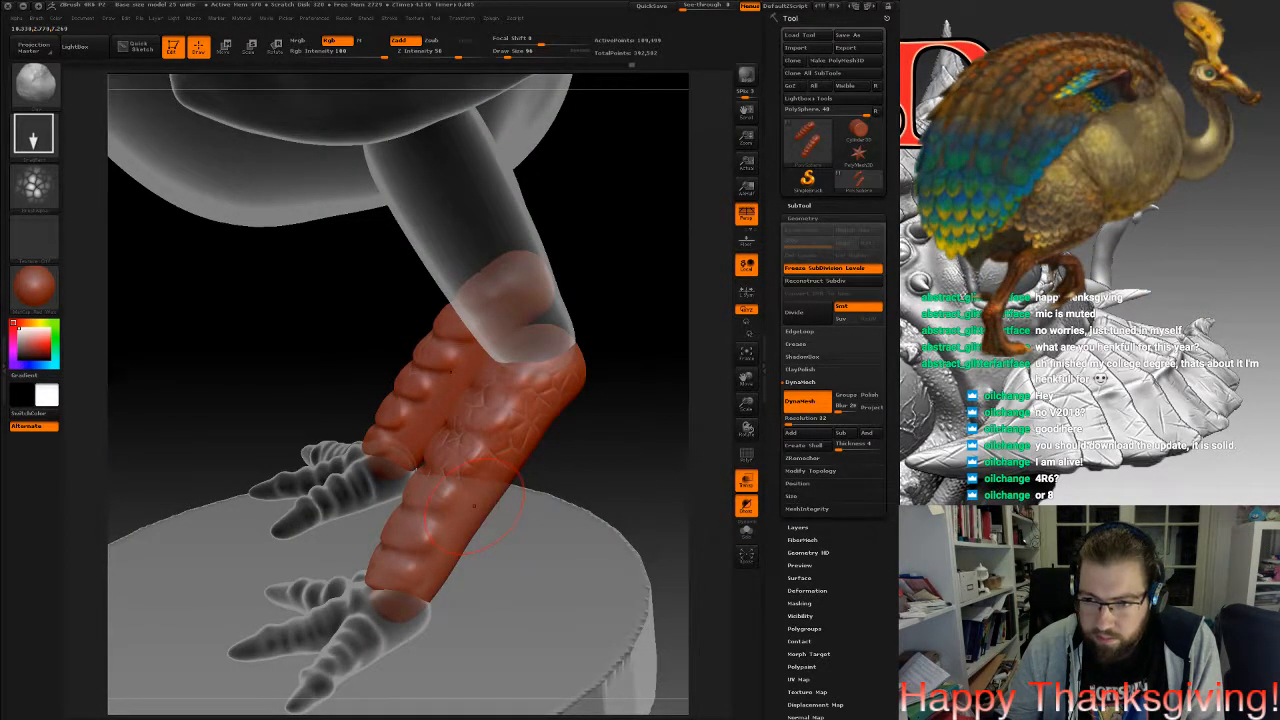
right_click_drag(474, 506, 500, 515, "alt")
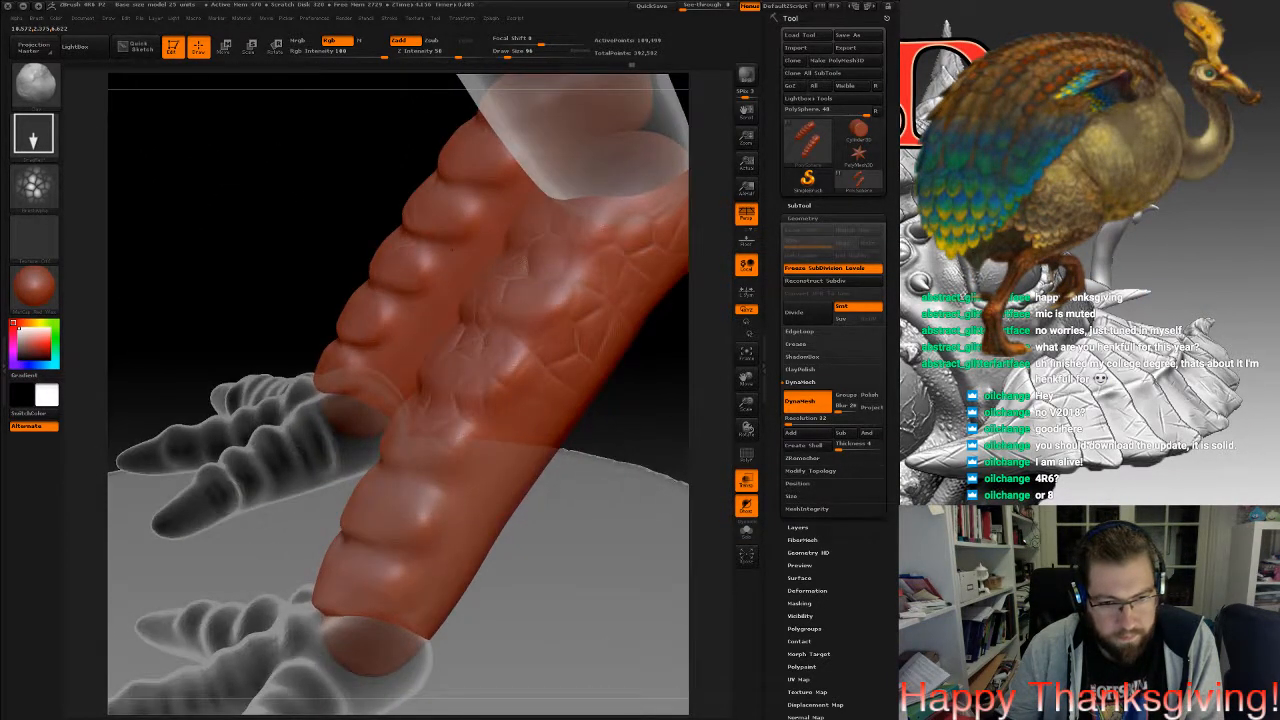
right_click_drag(455, 580, 492, 510)
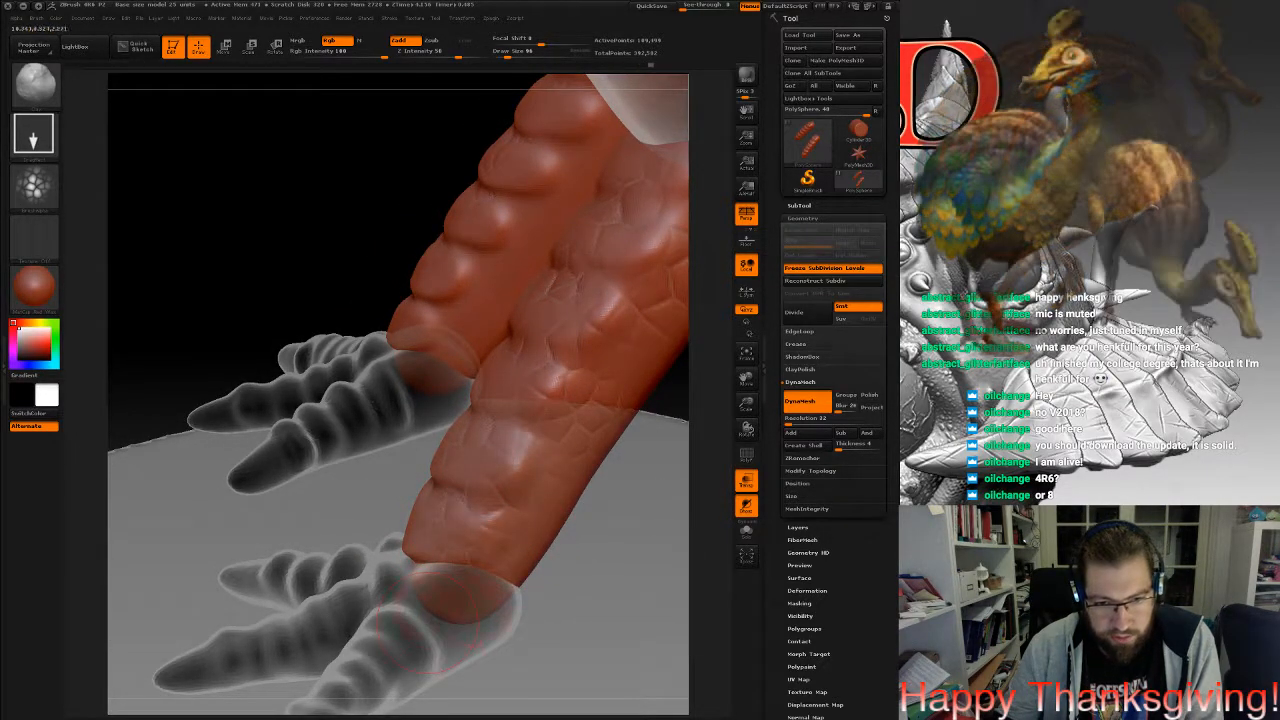
Cover the back of the lower legs with stamped scales, including the area just above the heel.
right_click_drag(480, 612, 462, 458)
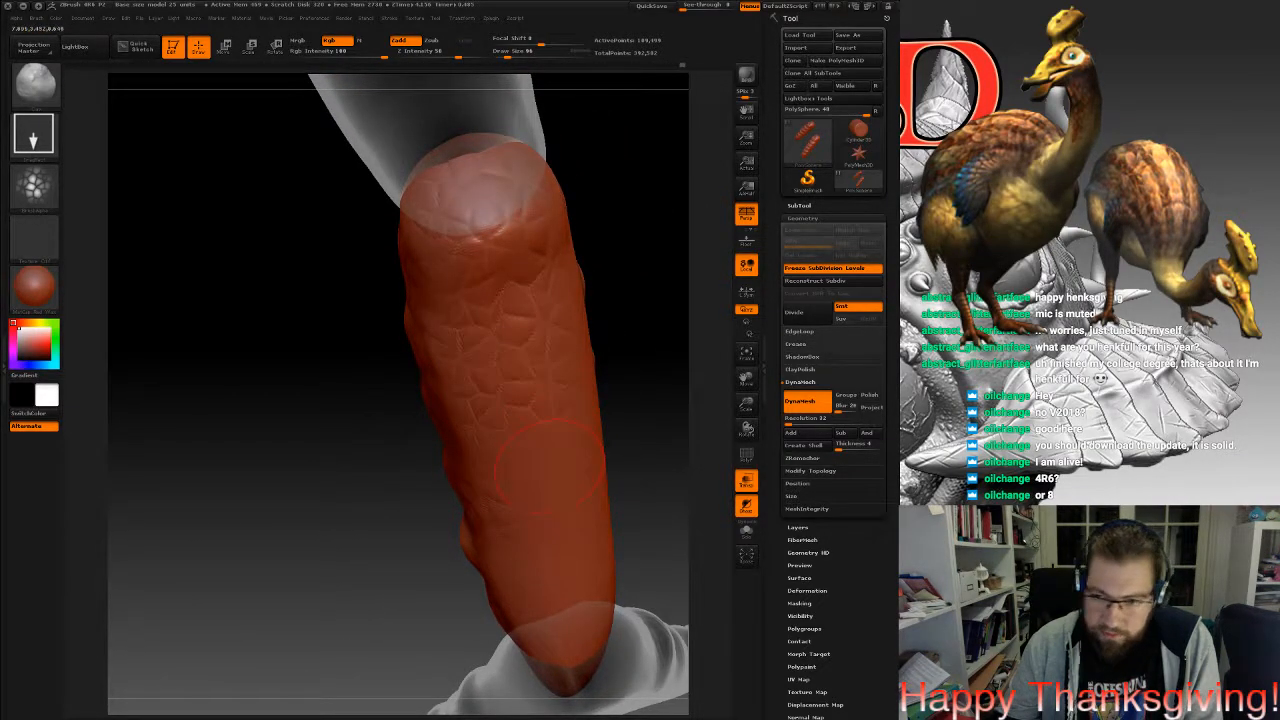
right_click_drag(564, 566, 589, 441, "alt")
left_click_drag(576, 425, 606, 448)
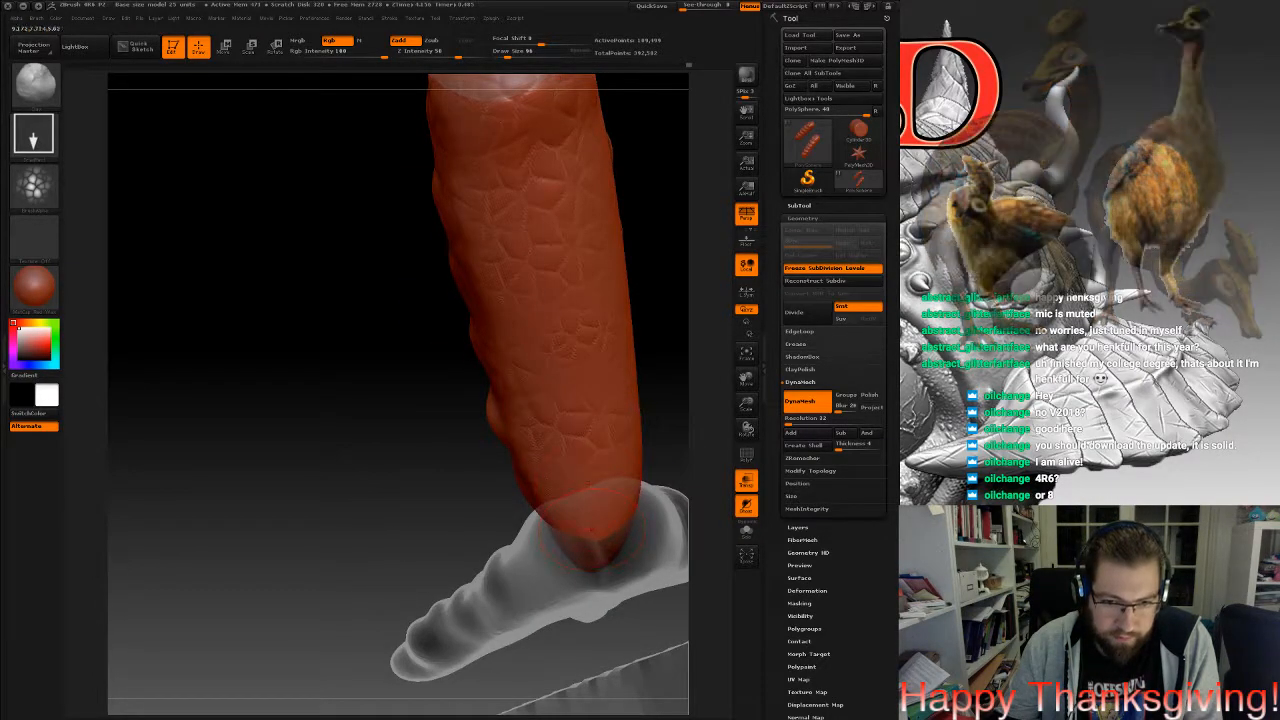
left_click_drag(565, 489, 573, 495)
left_click_drag(655, 455, 570, 450)
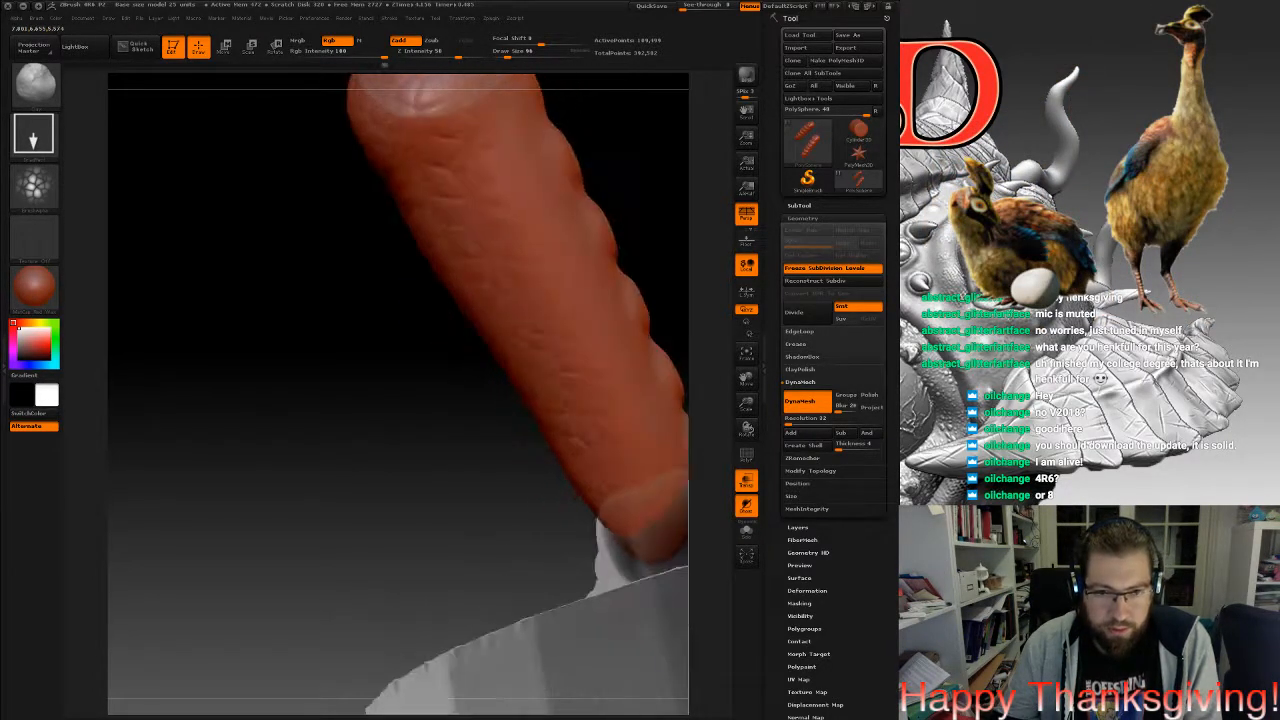
Stamp scales over the inner side of the lower legs, up to the joint and across the ridge ends.
left_click_drag(570, 222, 592, 266)
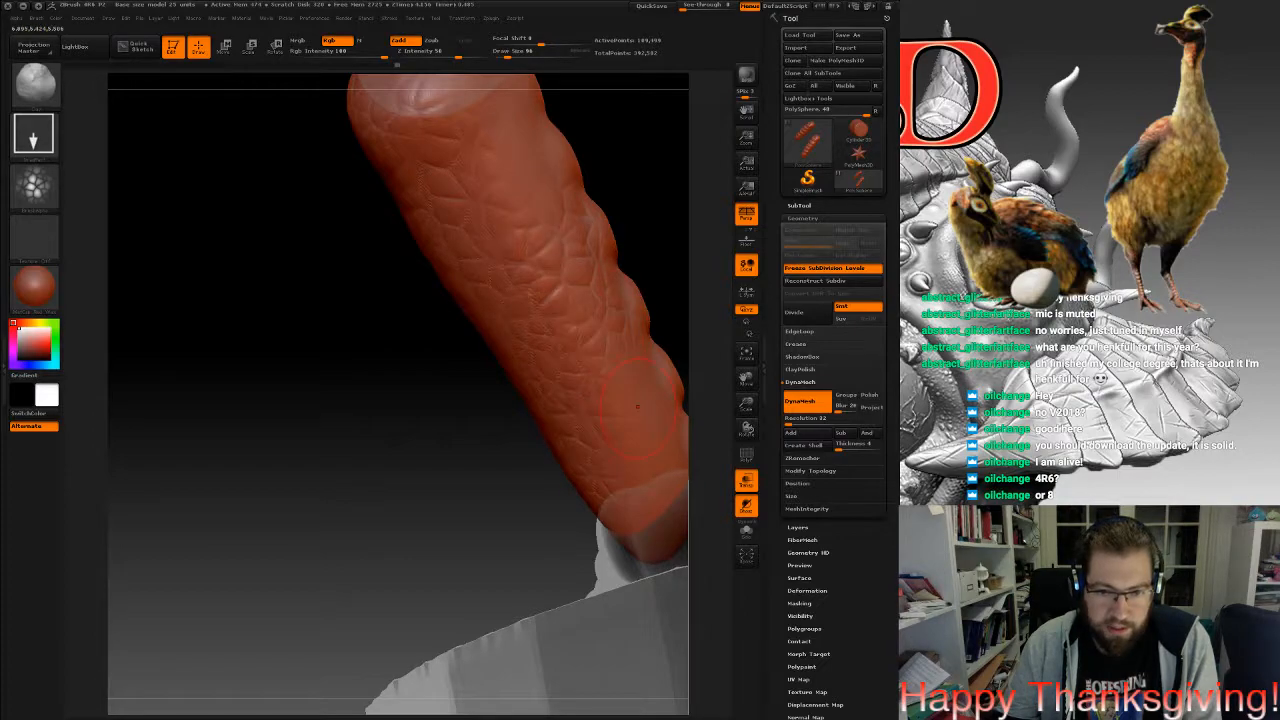
left_click_drag(648, 492, 477, 399)
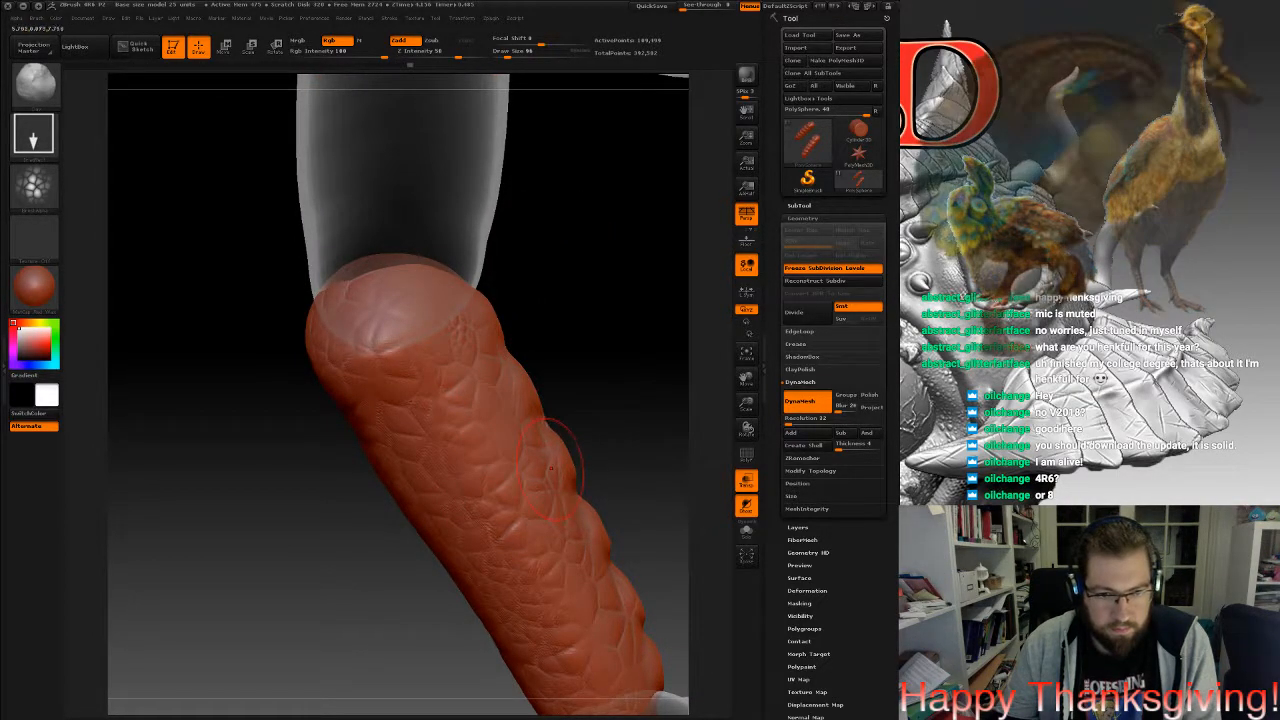
mouse_move(628, 440)
left_mouse_down()
mouse_move(440, 430)
mouse_move(418, 422)
mouse_move(435, 392)
mouse_move(425, 384)
left_mouse_up()
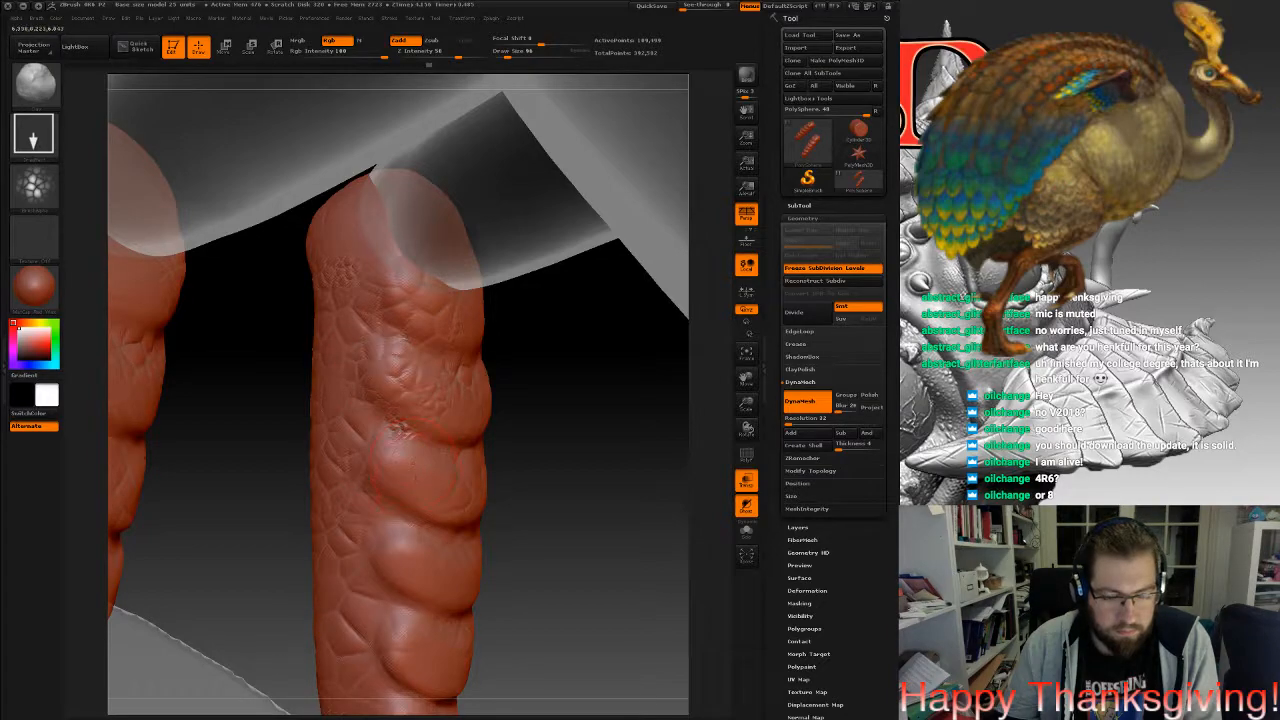
Add fine scale stamps across the front ridges of the lower legs, down to the foot.
mouse_move(433, 549)
right_mouse_down()
mouse_move(408, 500)
mouse_move(449, 471)
right_mouse_up()
right_click_drag(462, 555, 510, 522)
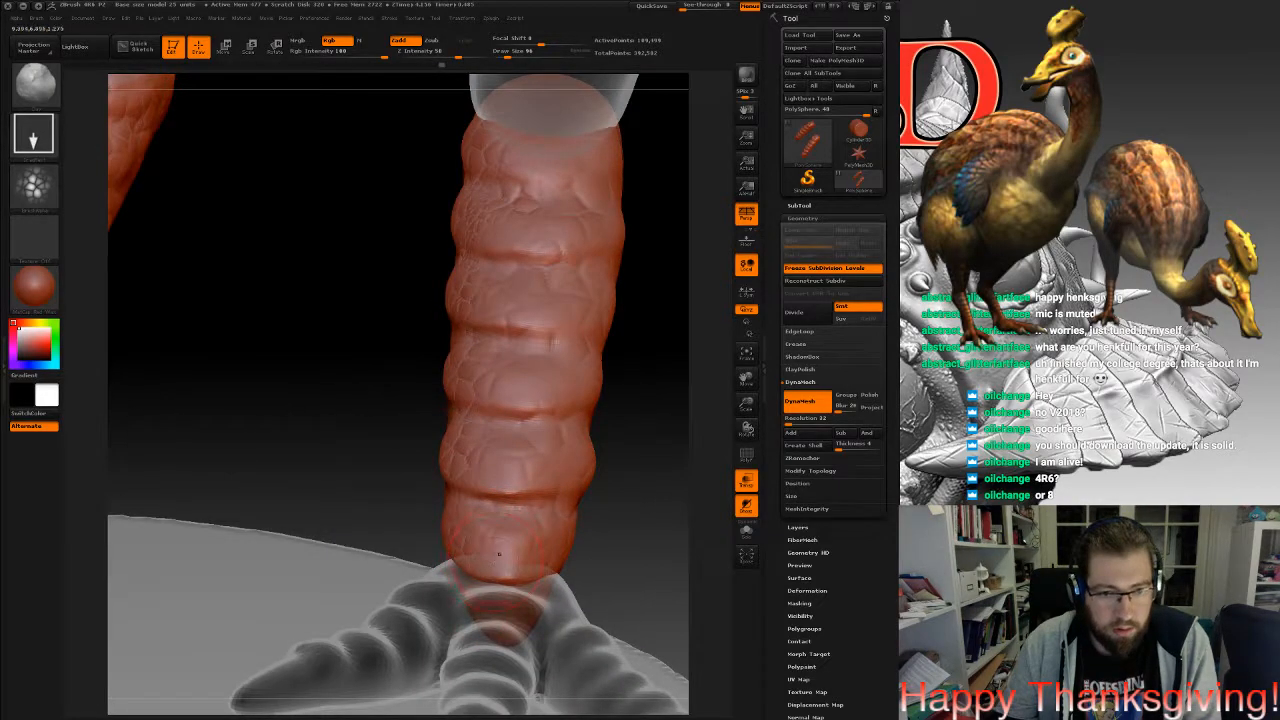
left_click_drag(530, 507, 522, 515)
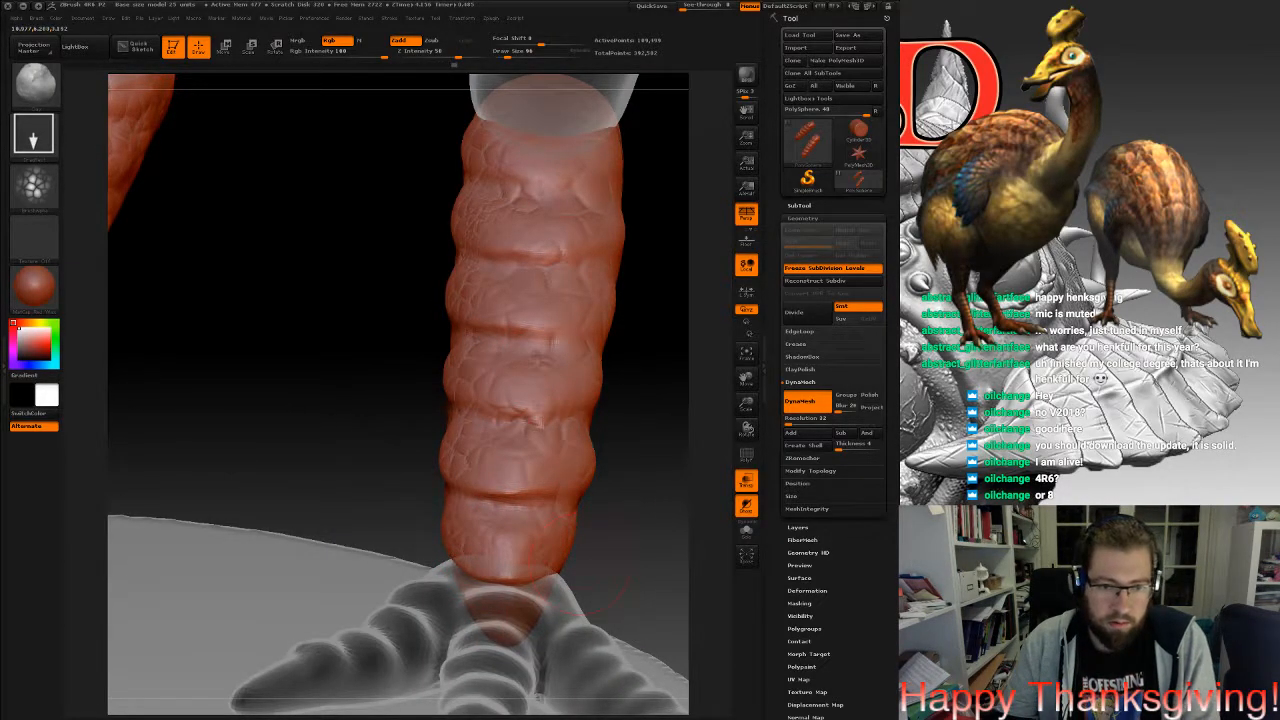
Remesh the scaled lower legs with DynaMesh and view them from the side.
right_click_drag(602, 527, 324, 494)
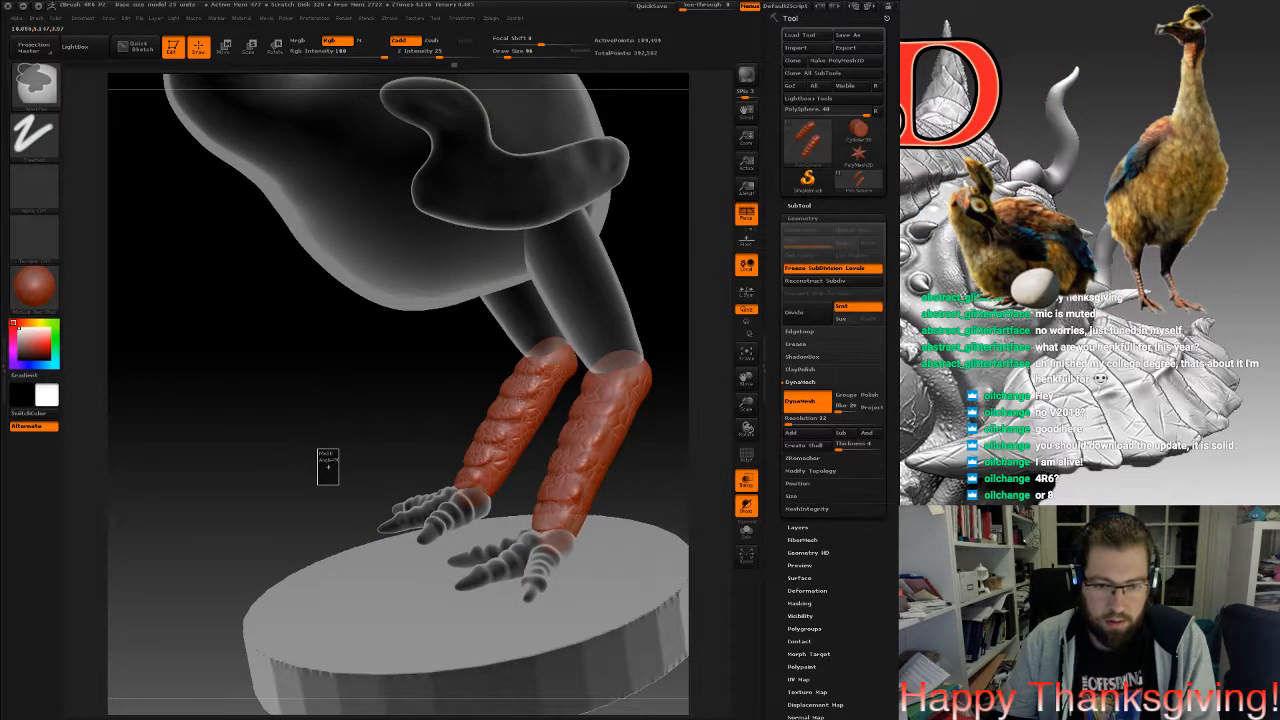
left_click_drag(318, 449, 338, 485, "ctrl")
mouse_move(340, 485)
right_mouse_down()
mouse_move(455, 488)
mouse_move(350, 484)
mouse_move(300, 455)
right_mouse_up()
right_click_drag(513, 606, 461, 605, "alt")
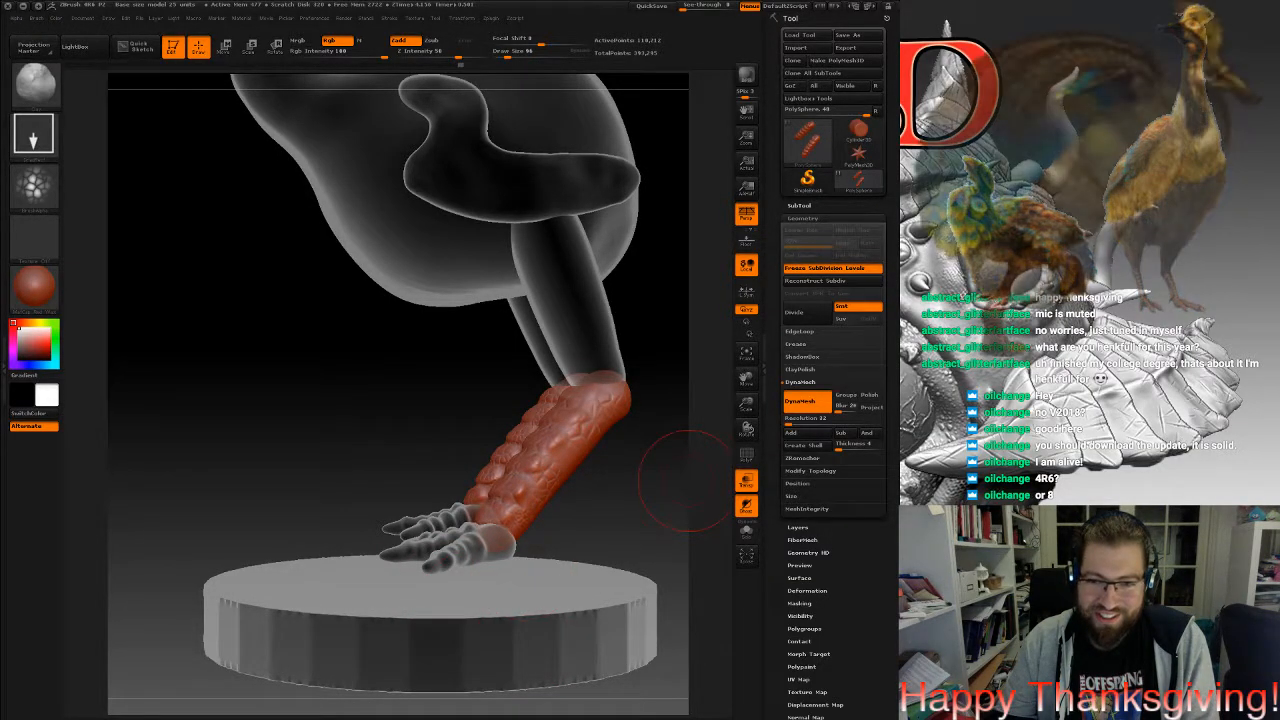
Select the feet subtool, raise its DynaMesh resolution, and remesh the feet.
left_click(799, 206)
left_click(814, 349)
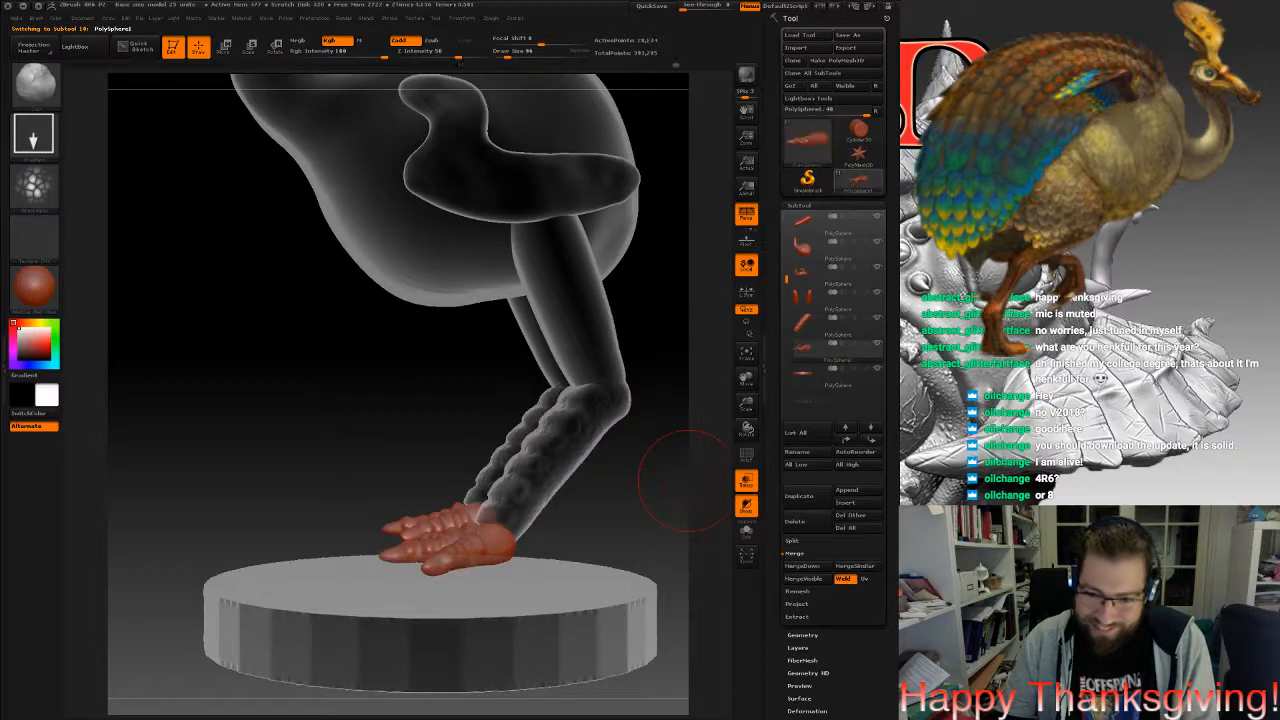
left_click(802, 635)
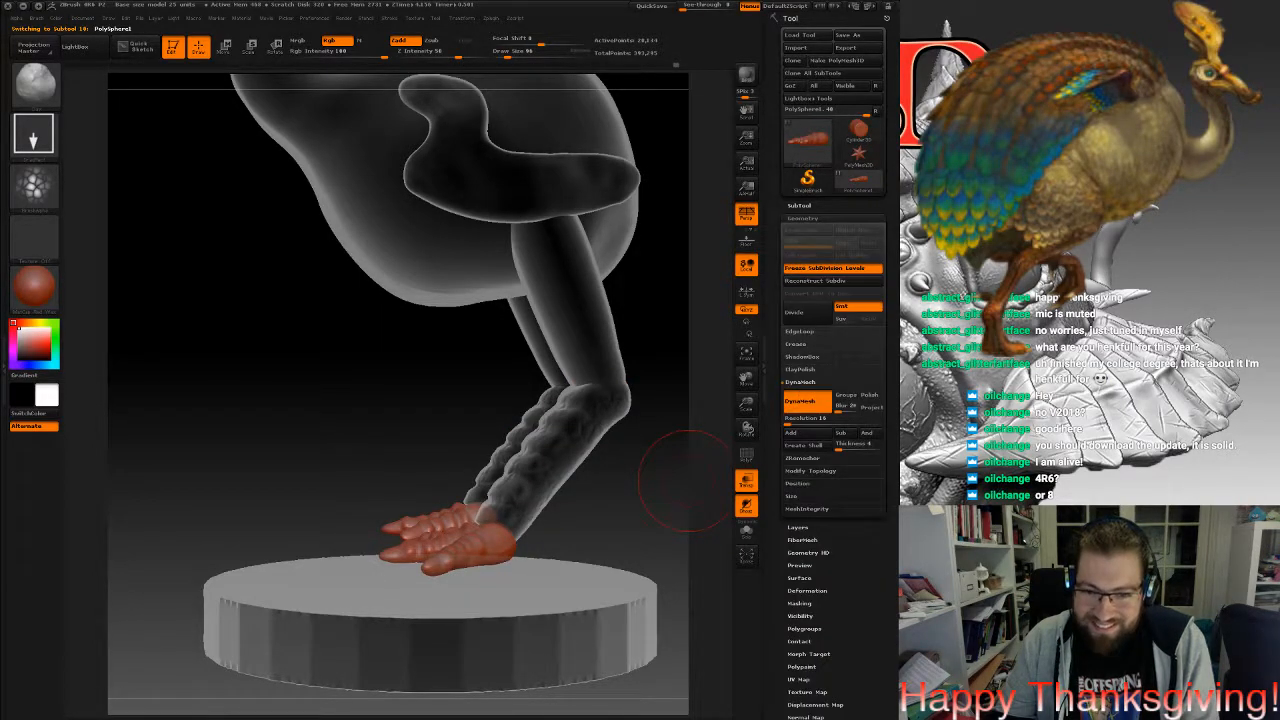
left_click(789, 421)
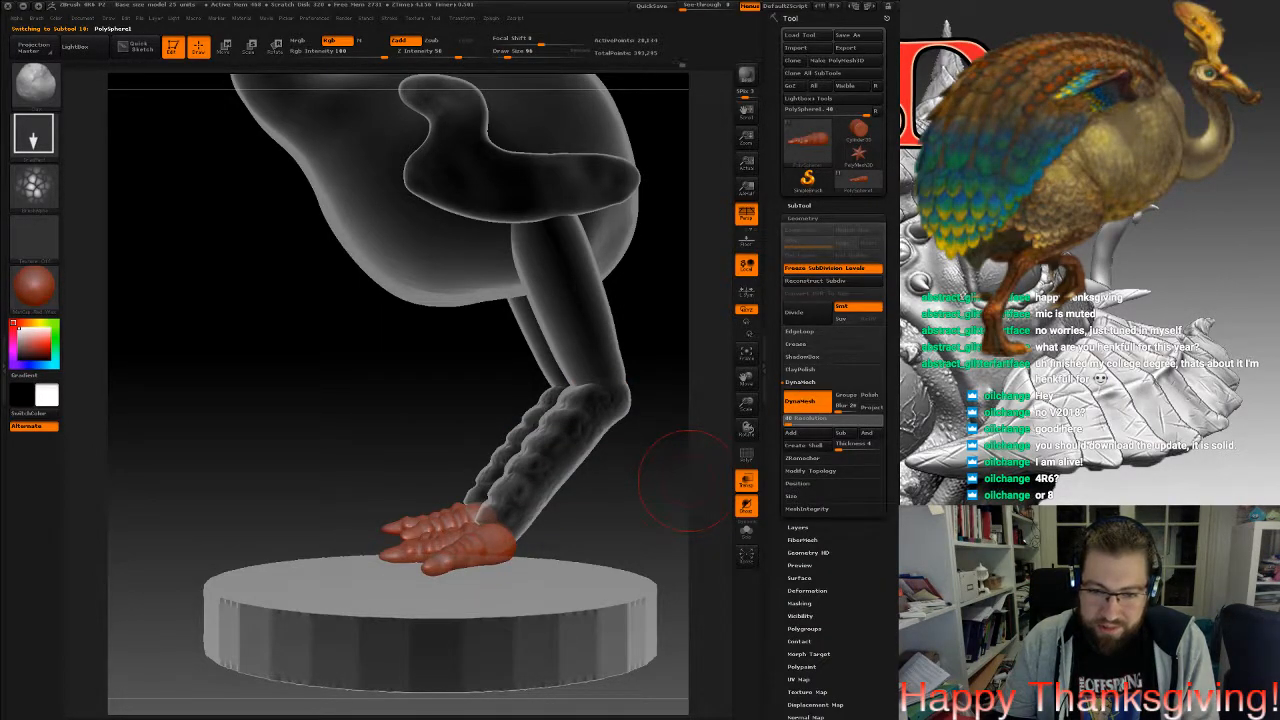
left_click_drag(640, 498, 656, 550, "ctrl")
Stamp scale texture over the toes and the top of the feet, working around them from several sides.
left_click_drag(495, 583, 598, 620)
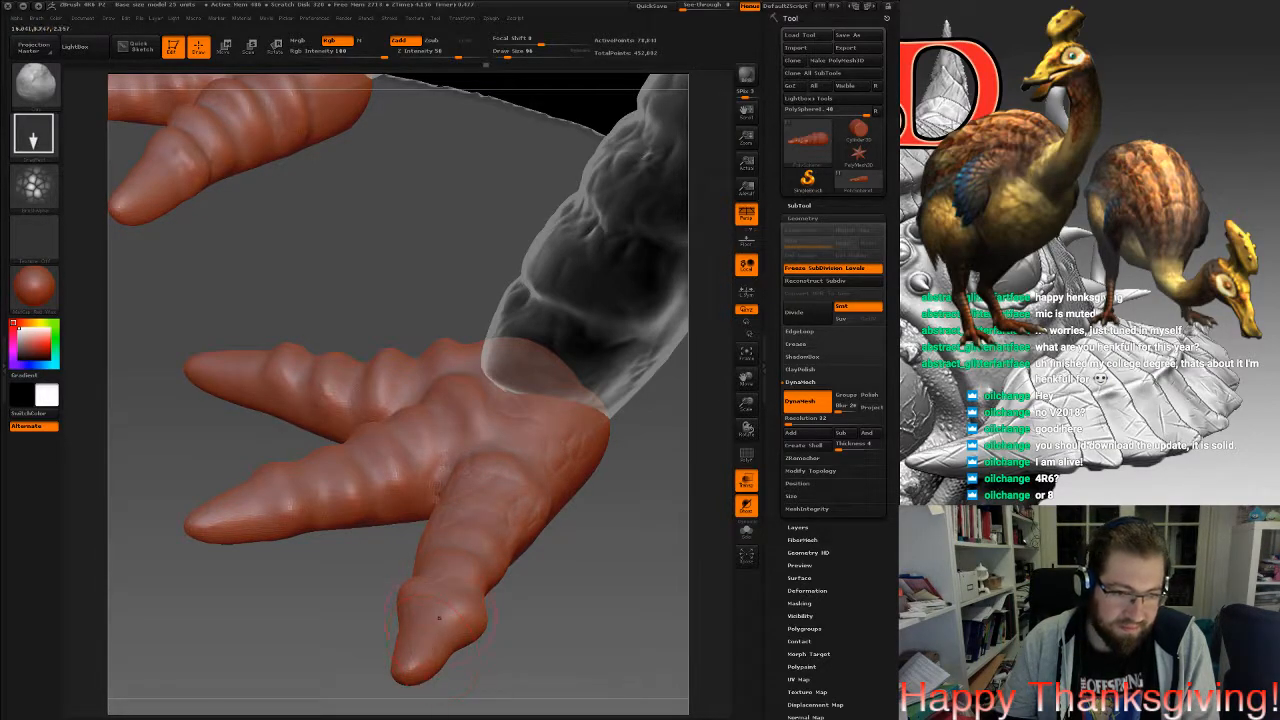
left_click_drag(413, 448, 438, 476)
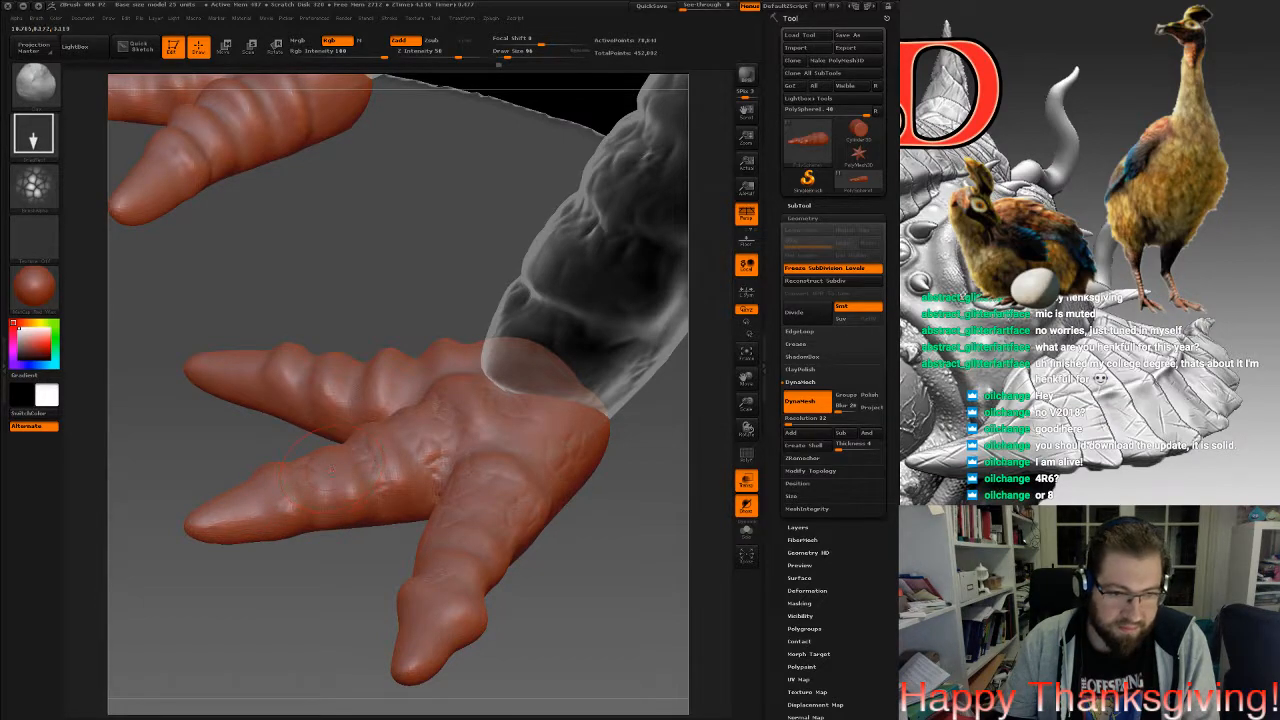
left_click_drag(578, 612, 580, 490)
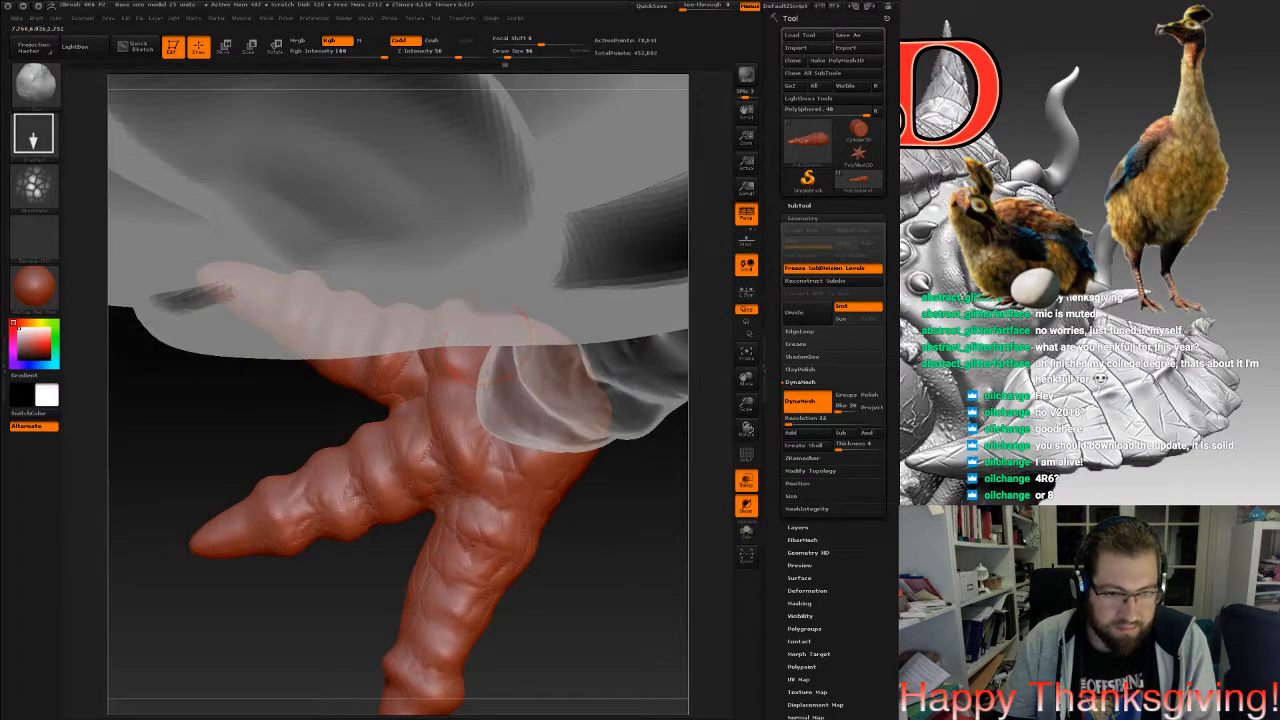
left_click_drag(483, 421, 336, 358)
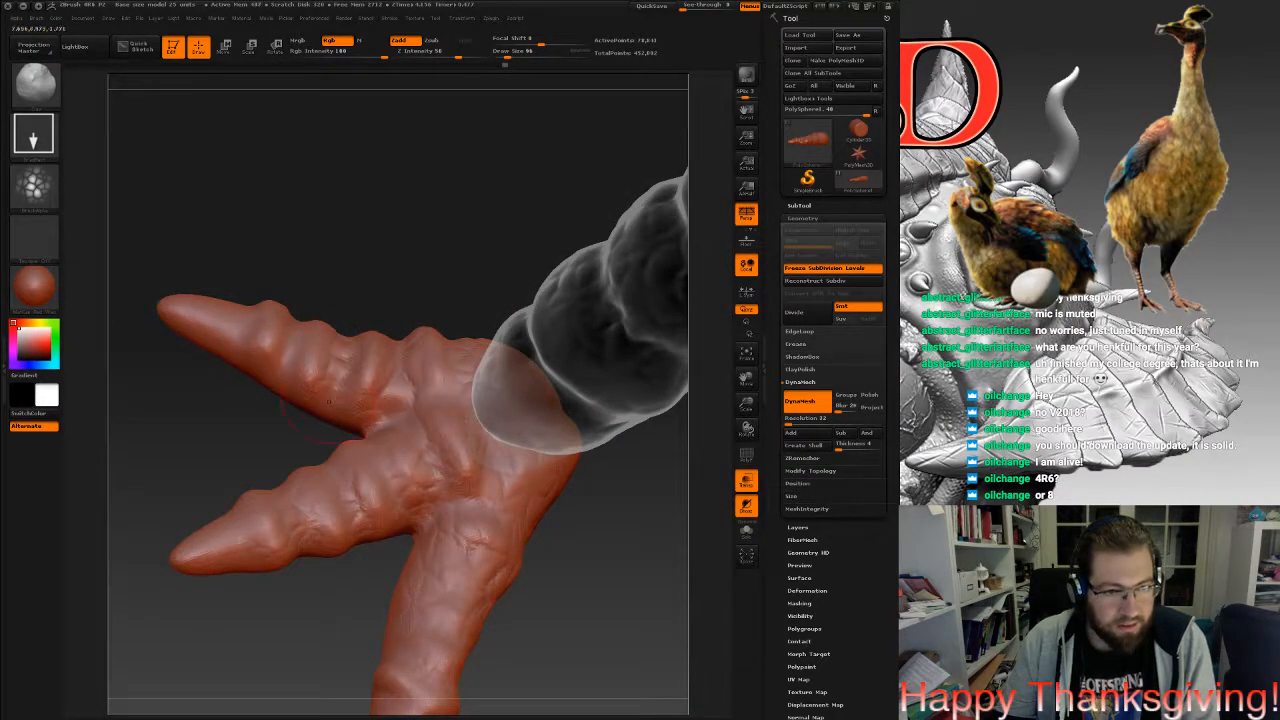
left_click_drag(575, 600, 590, 400)
left_click_drag(620, 640, 530, 520)
left_click_drag(610, 450, 455, 465, "alt")
mouse_move(520, 545)
left_mouse_down()
mouse_move(482, 542)
mouse_move(580, 552)
mouse_move(475, 542)
mouse_move(575, 550)
mouse_move(512, 545)
left_mouse_up()
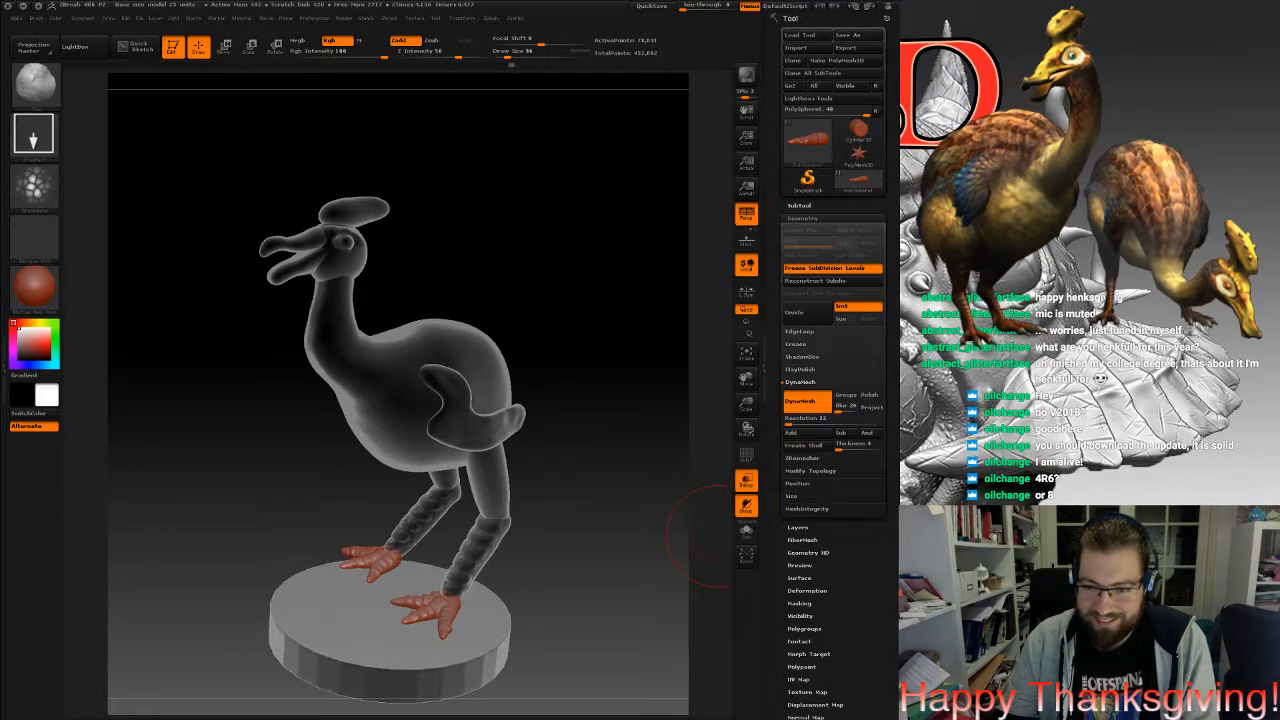
left_click_drag(512, 545, 505, 575)
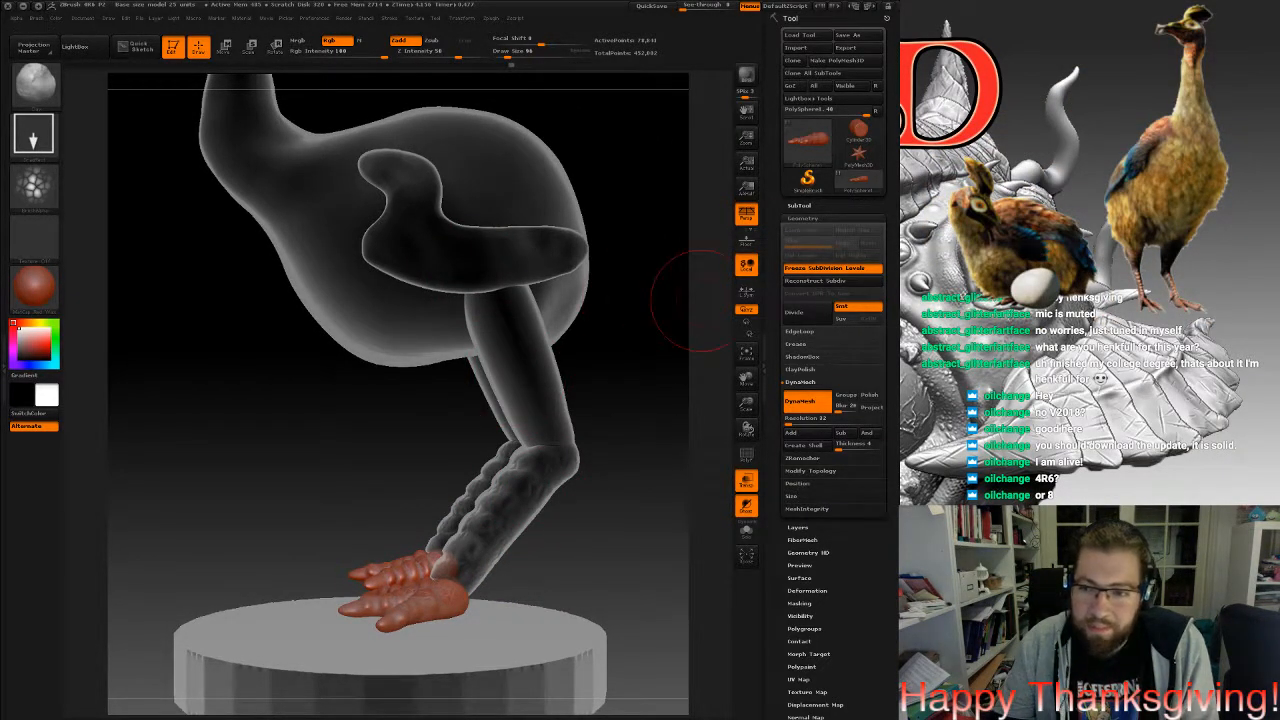
Reshape the upper legs in profile with a large Move brush, making the thighs fuller where they meet the body.
left_click(799, 206)
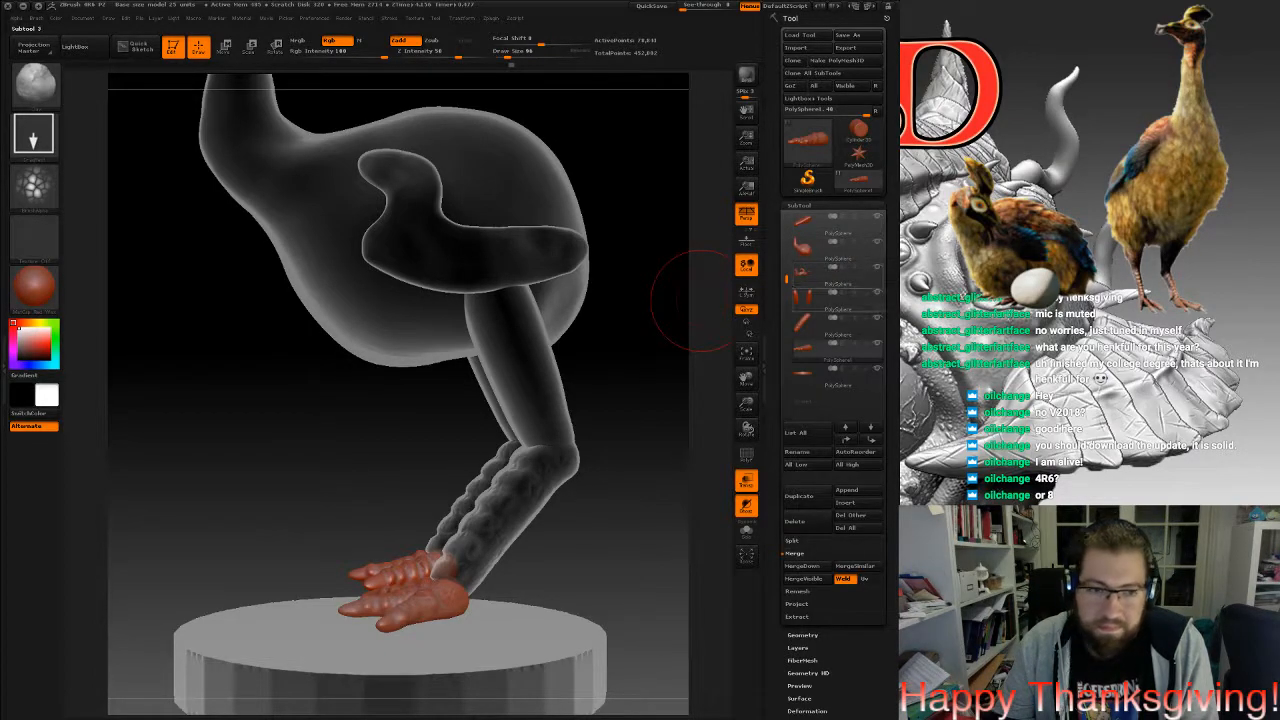
left_click(832, 300)
left_click(36, 86)
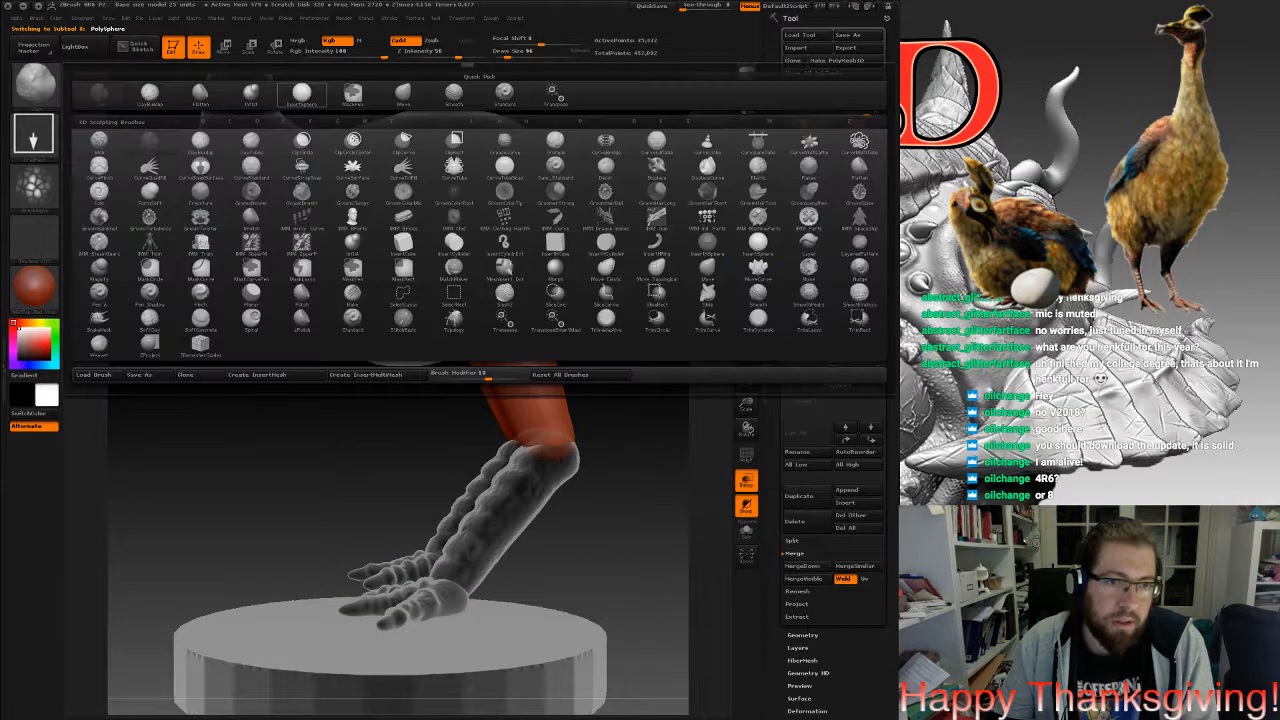
left_click(402, 92)
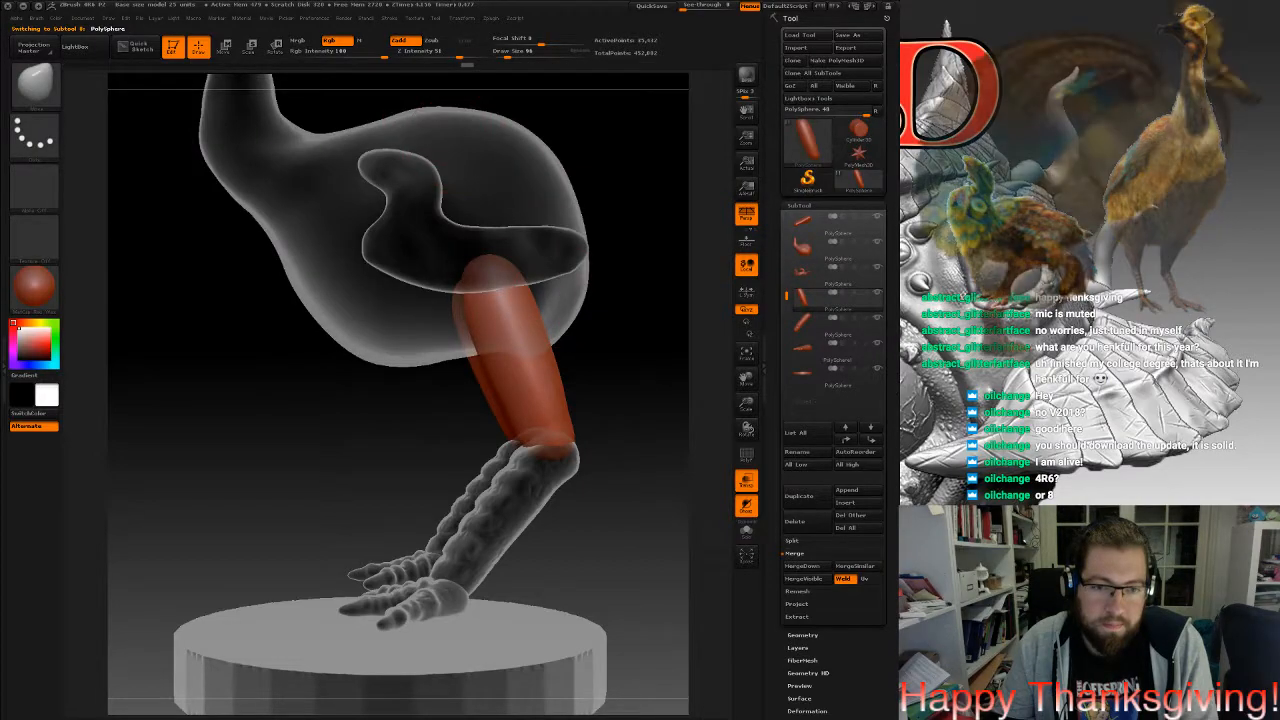
key("space")
left_click_drag(508, 300, 514, 300)
left_click_drag(655, 410, 625, 410)
left_click_drag(549, 291, 468, 326)
left_click_drag(640, 350, 622, 350)
left_click_drag(590, 400, 625, 400)
left_click_drag(474, 352, 460, 354)
mouse_move(590, 400)
left_mouse_down()
mouse_move(640, 398)
mouse_move(585, 395)
left_mouse_up()
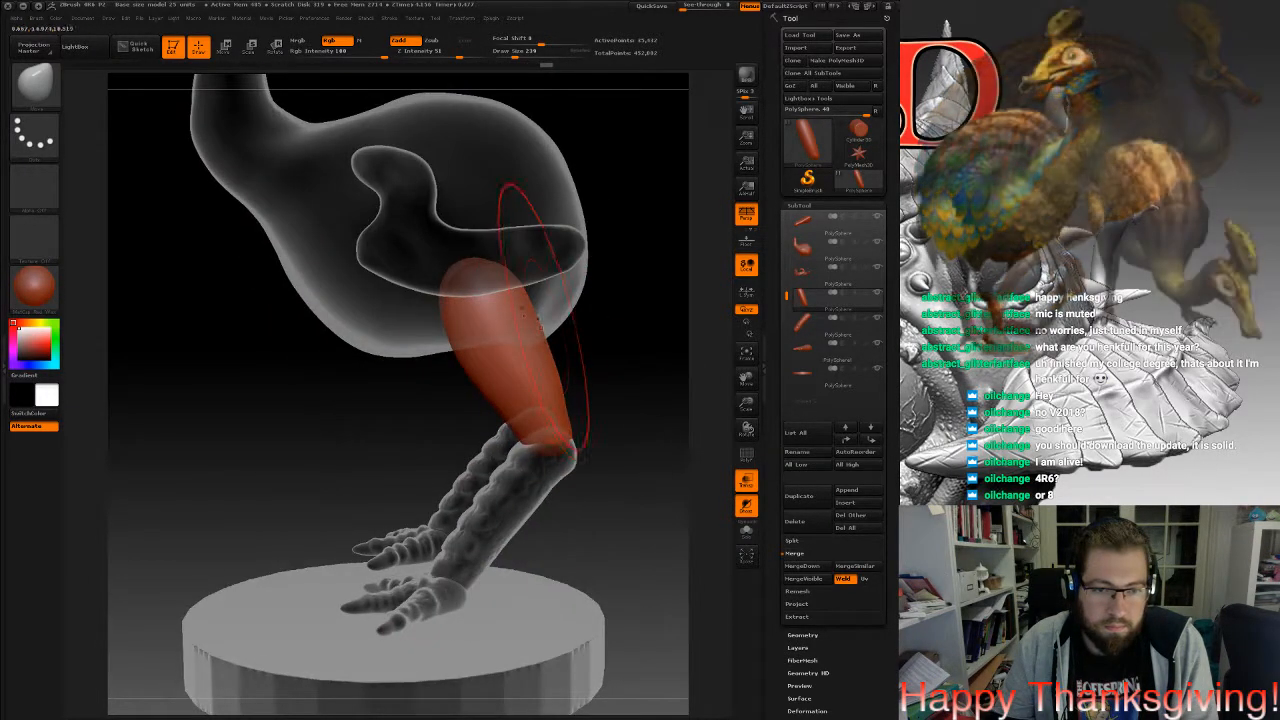
left_click_drag(534, 312, 544, 310)
left_click_drag(620, 400, 632, 396)
Pull the outer side of the upper thighs outward with the Move brush while facing the legs head-on.
mouse_move(628, 346)
left_mouse_down()
mouse_move(592, 341)
mouse_move(580, 323)
mouse_move(606, 363)
mouse_move(684, 366)
left_mouse_up()
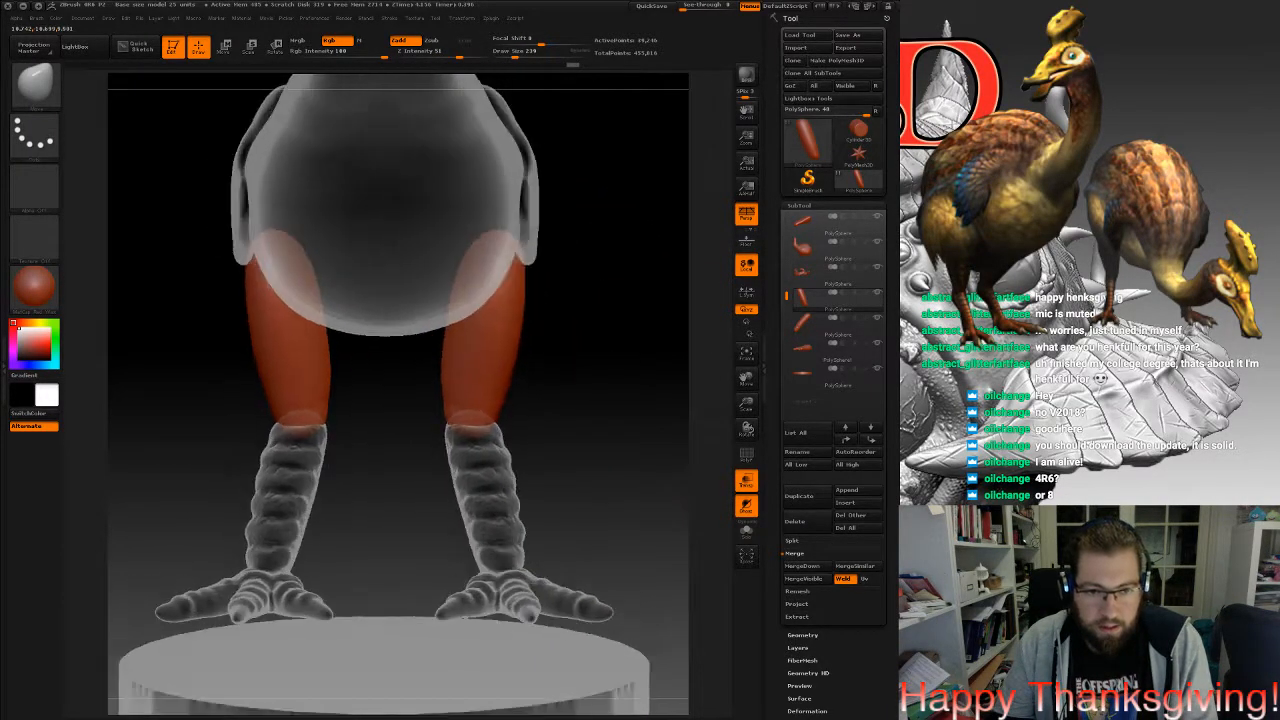
left_click_drag(523, 283, 538, 288)
mouse_move(670, 280)
left_mouse_down()
mouse_move(548, 284)
mouse_move(560, 352)
mouse_move(490, 394)
left_mouse_up()
left_click_drag(636, 466, 494, 515, "alt")
left_click_drag(335, 505, 690, 520)
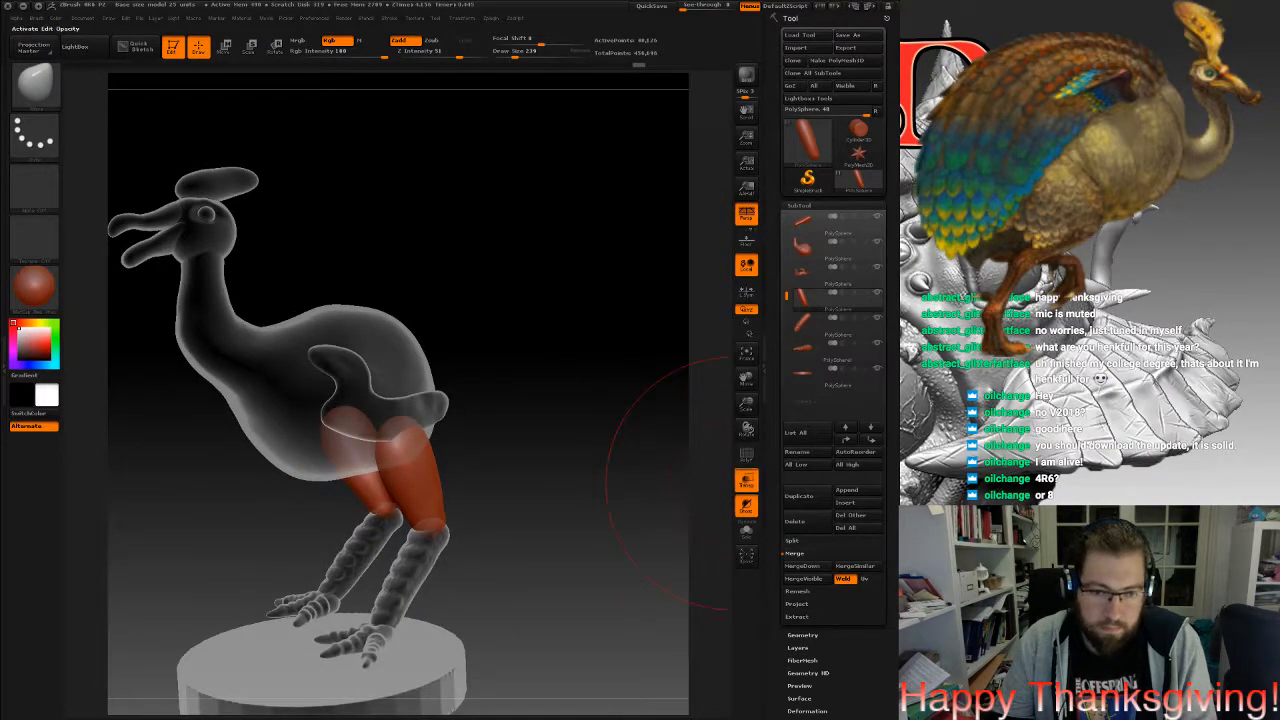
Turn off transparency and examine the solid bird's overall proportions and upper legs.
left_click(745, 481)
mouse_move(506, 533)
left_mouse_down("alt")
mouse_move(554, 483)
mouse_move(572, 500)
mouse_move(652, 510)
mouse_move(500, 488)
mouse_move(538, 482)
left_mouse_up("alt")
mouse_move(570, 535)
left_mouse_down()
mouse_move(612, 562)
mouse_move(664, 560)
mouse_move(608, 558)
left_mouse_up()
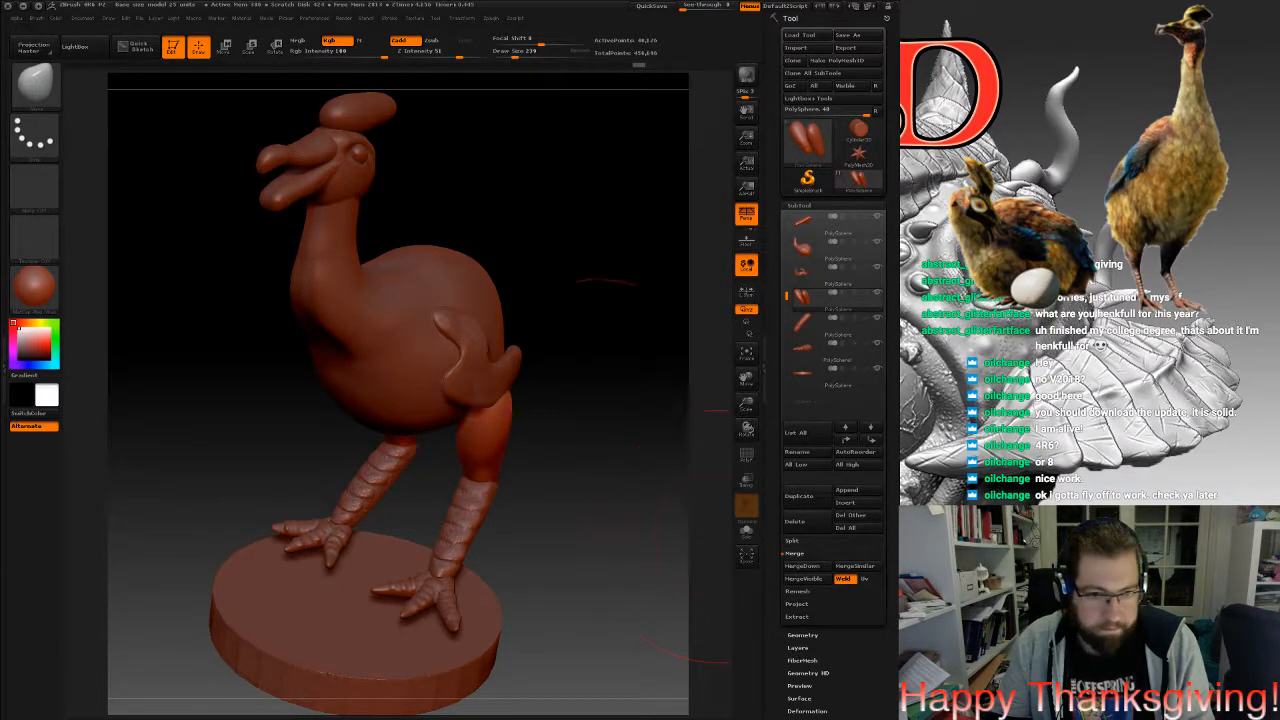
left_click_drag(620, 450, 550, 415)
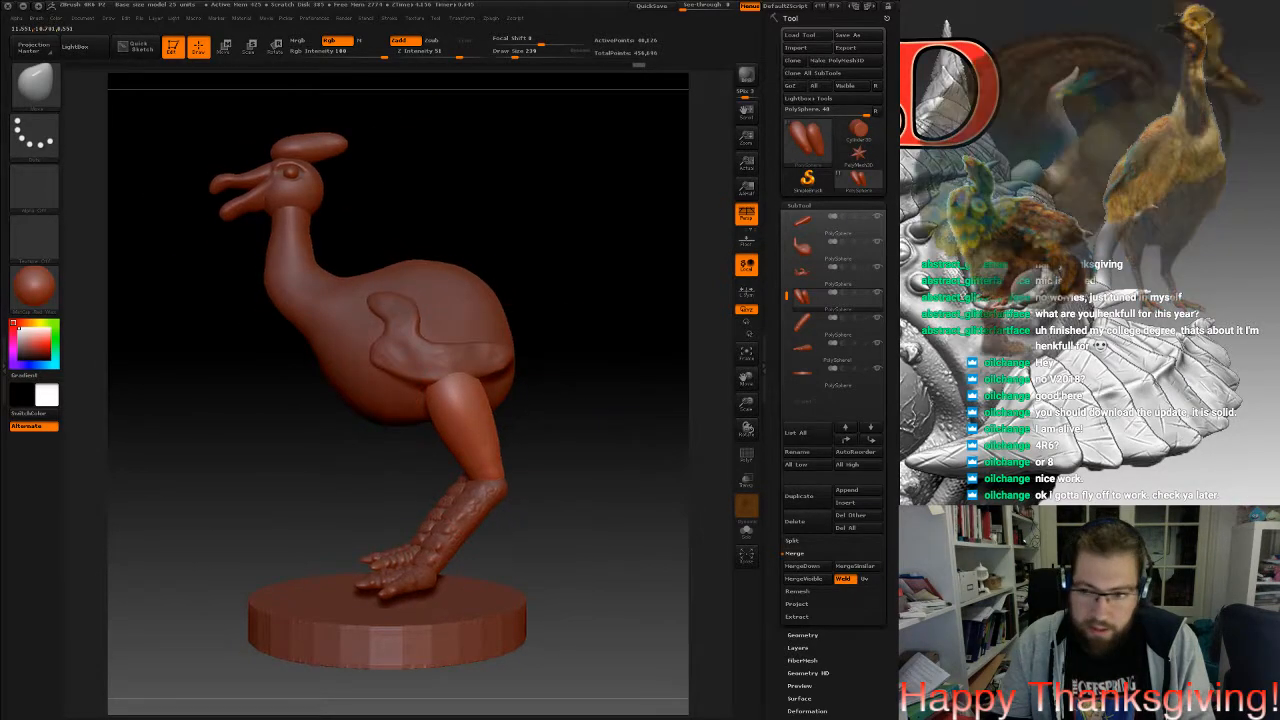
left_click_drag(575, 370, 570, 443, "alt")
left_click_drag(605, 508, 633, 461, "alt")
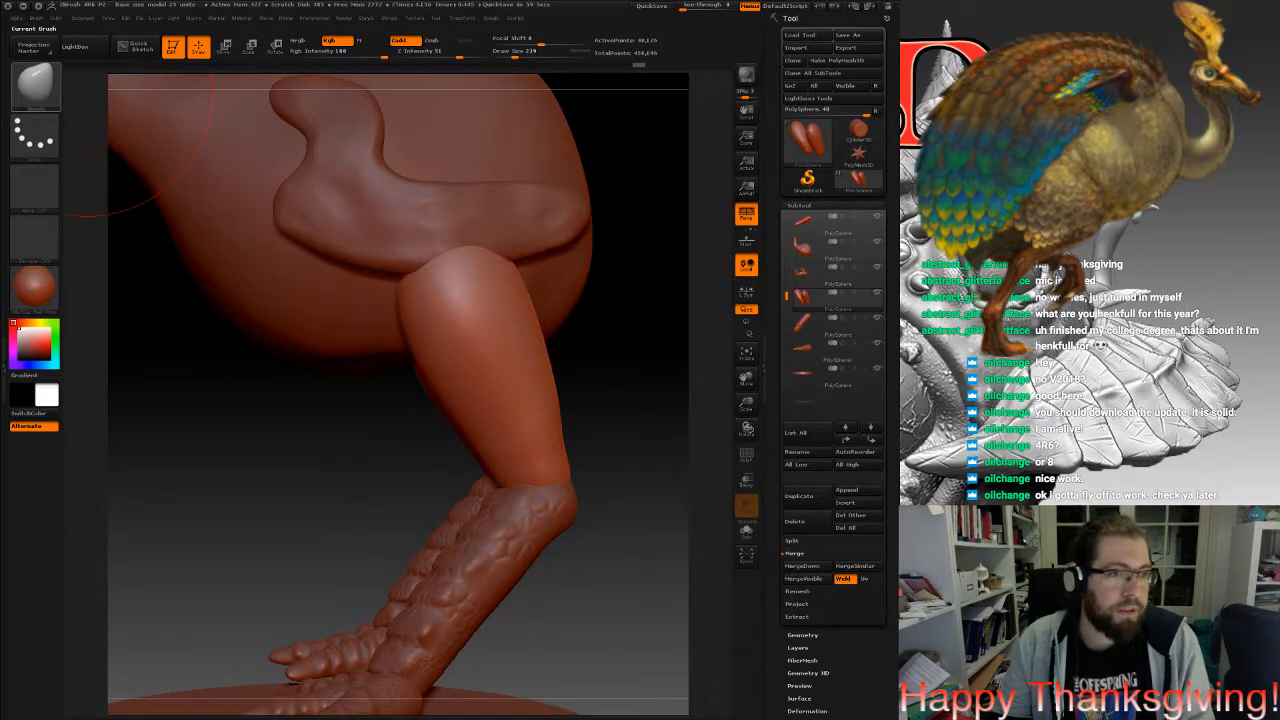
Try building up the thigh's volume with the Blob brush and undo the strokes.
left_click(35, 85)
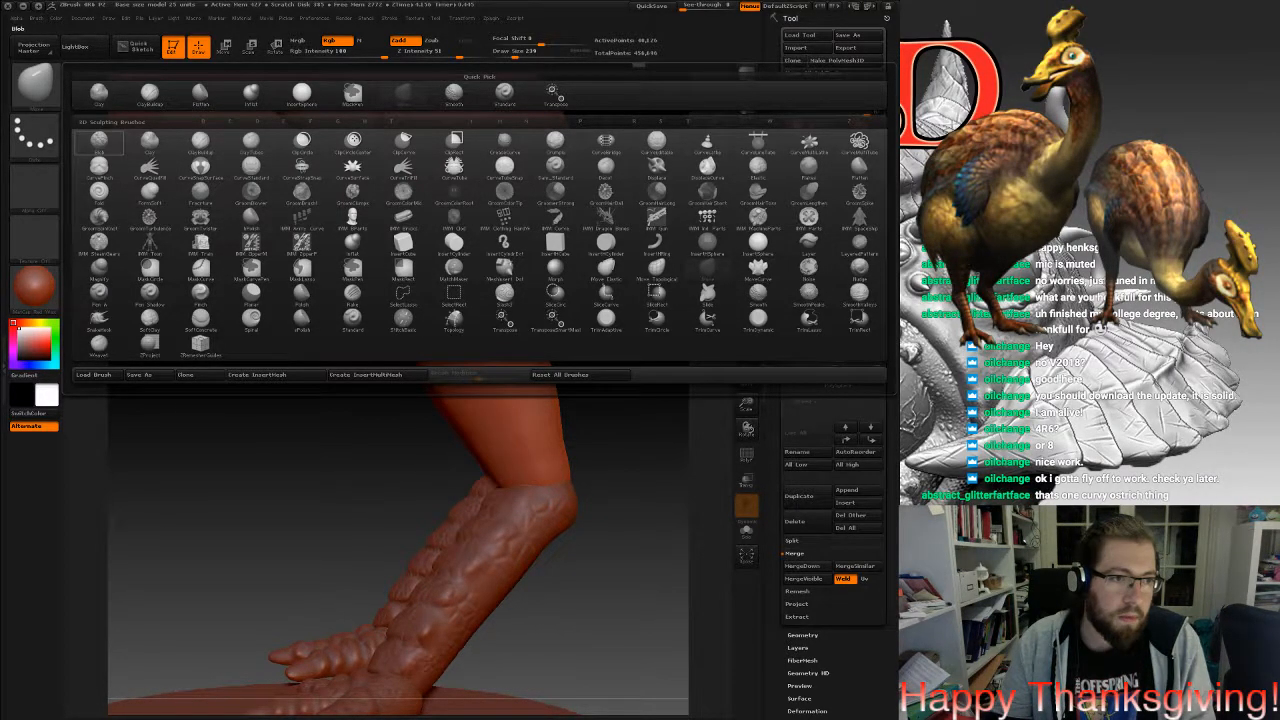
left_click(99, 143)
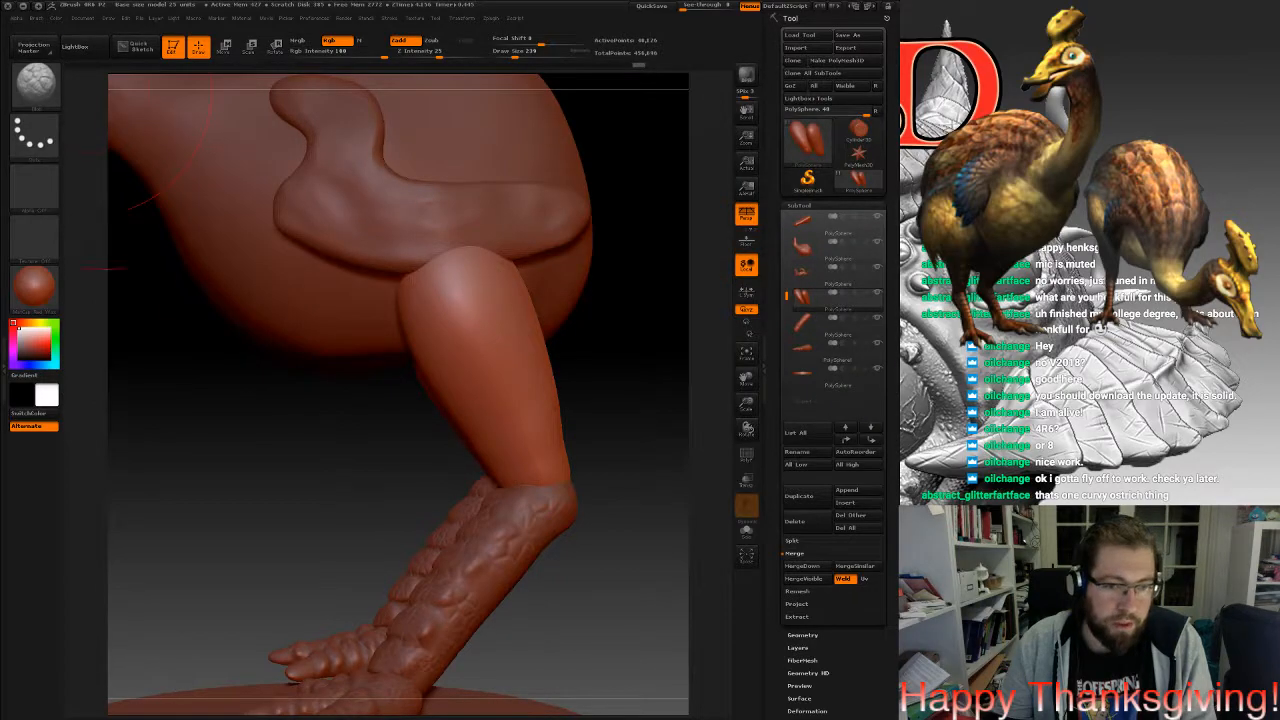
left_click_drag(500, 315, 505, 373)
right_click_drag(507, 373, 579, 391)
key("ctrl+z")
right_click_drag(438, 262, 456, 292)
left_click_drag(455, 285, 471, 274)
key("ctrl+z")
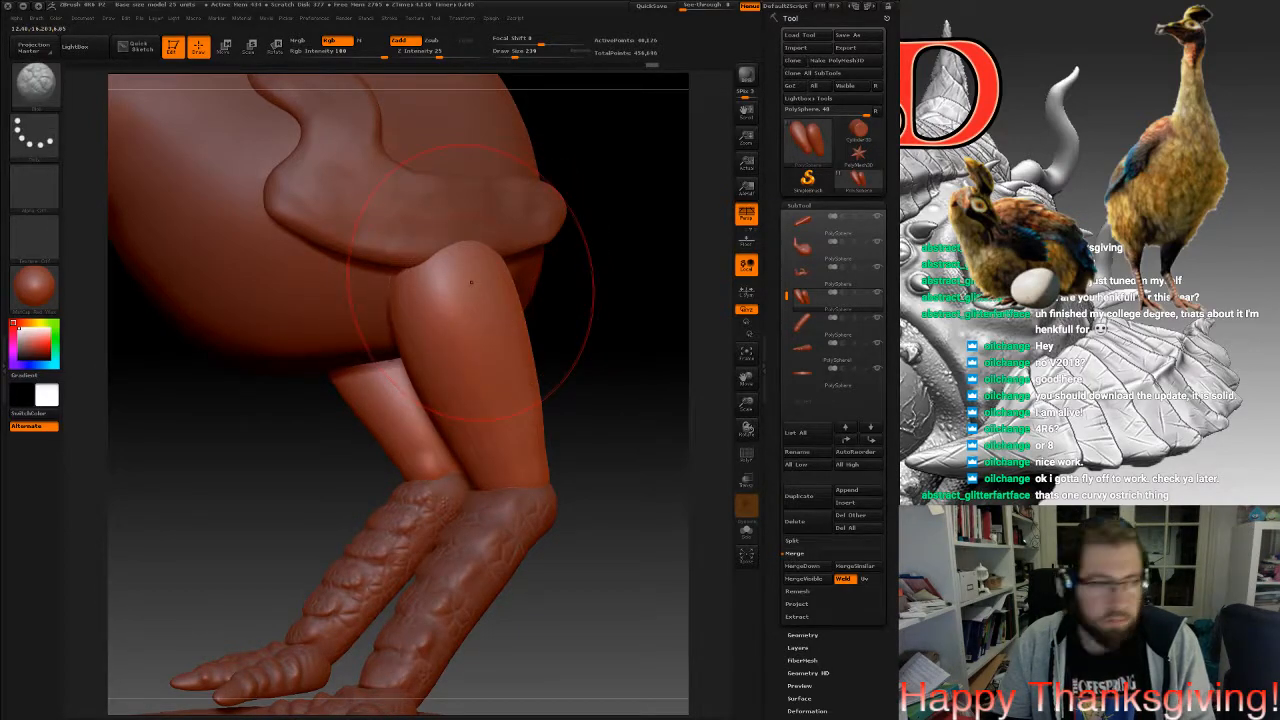
Try bulking out the upper thigh with broad Blob strokes, and undo all of them.
left_click(38, 92)
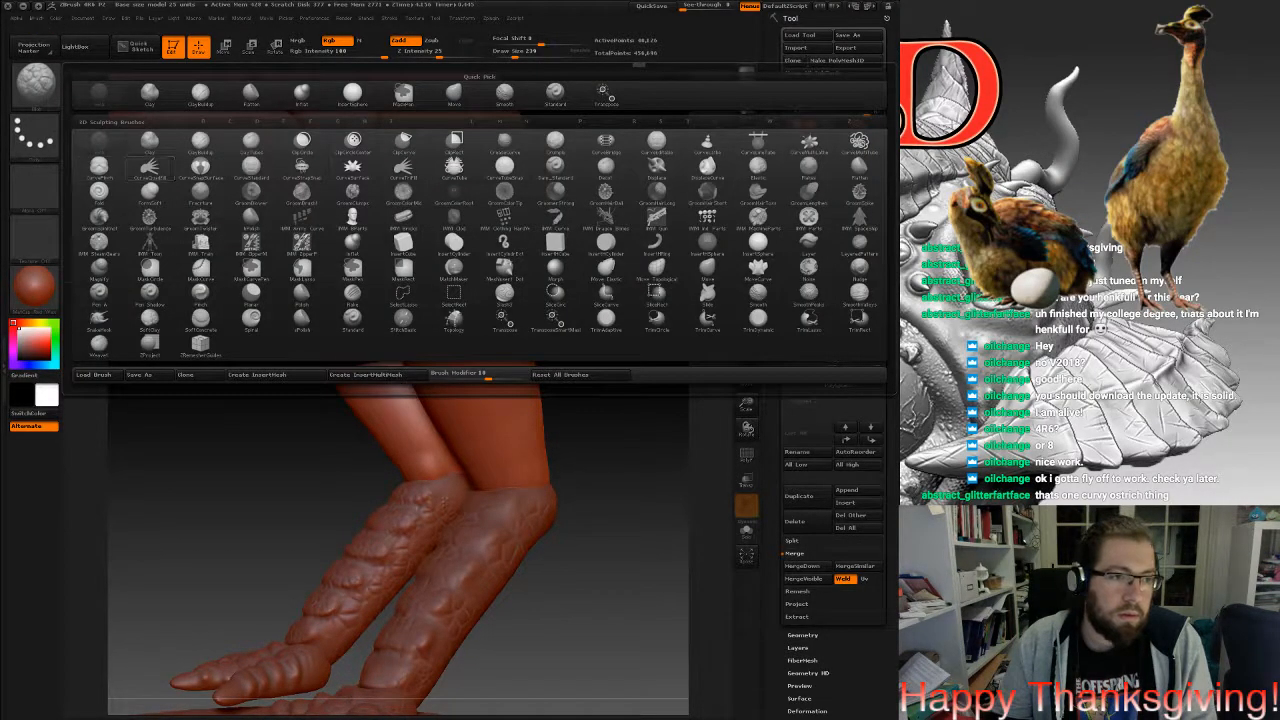
mouse_move(480, 336)
left_mouse_down()
mouse_move(434, 326)
mouse_move(465, 362)
mouse_move(490, 330)
left_mouse_up()
right_click_drag(472, 352, 360, 368)
mouse_move(535, 322)
left_mouse_down()
mouse_move(512, 300)
mouse_move(424, 274)
left_mouse_up()
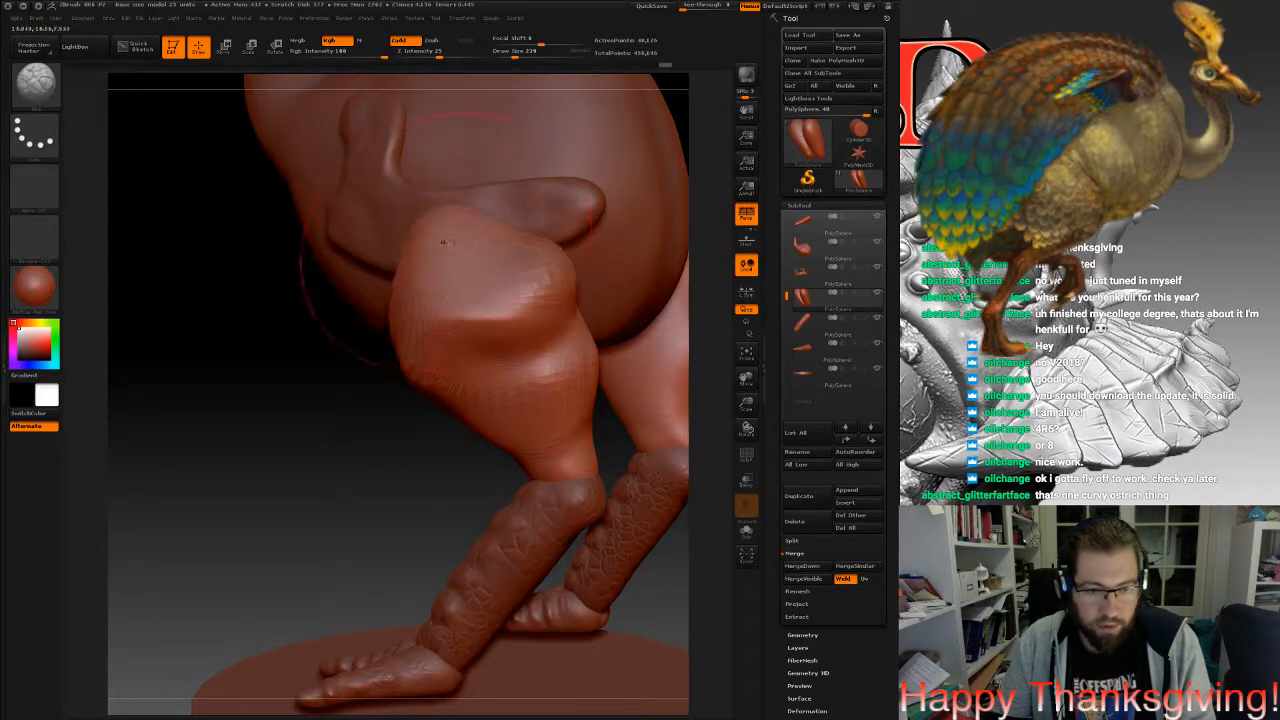
mouse_move(431, 362)
right_mouse_down()
mouse_move(501, 369)
mouse_move(490, 384)
mouse_move(444, 378)
right_mouse_up()
key("ctrl+z")
key("ctrl+z")
key("ctrl+z")
key("ctrl+z")
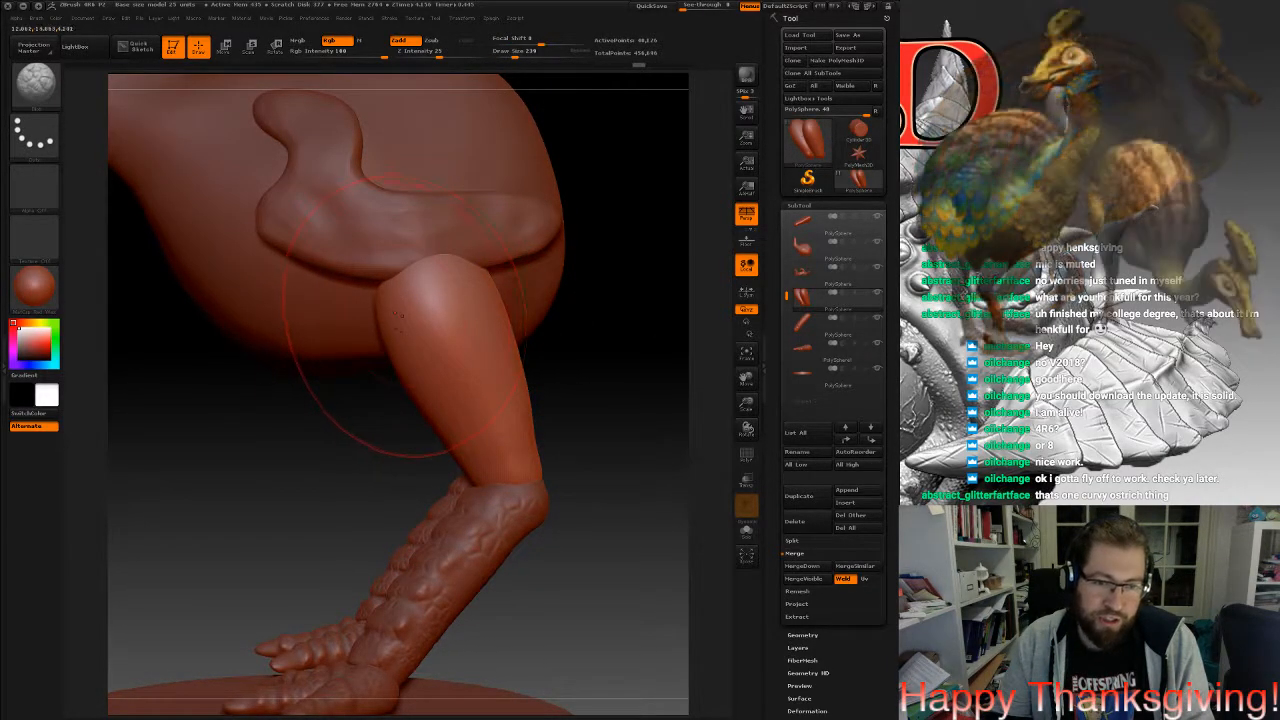
Try single Blob swellings on the front and outer side of the upper thigh, undoing each.
left_click_drag(405, 330, 421, 348)
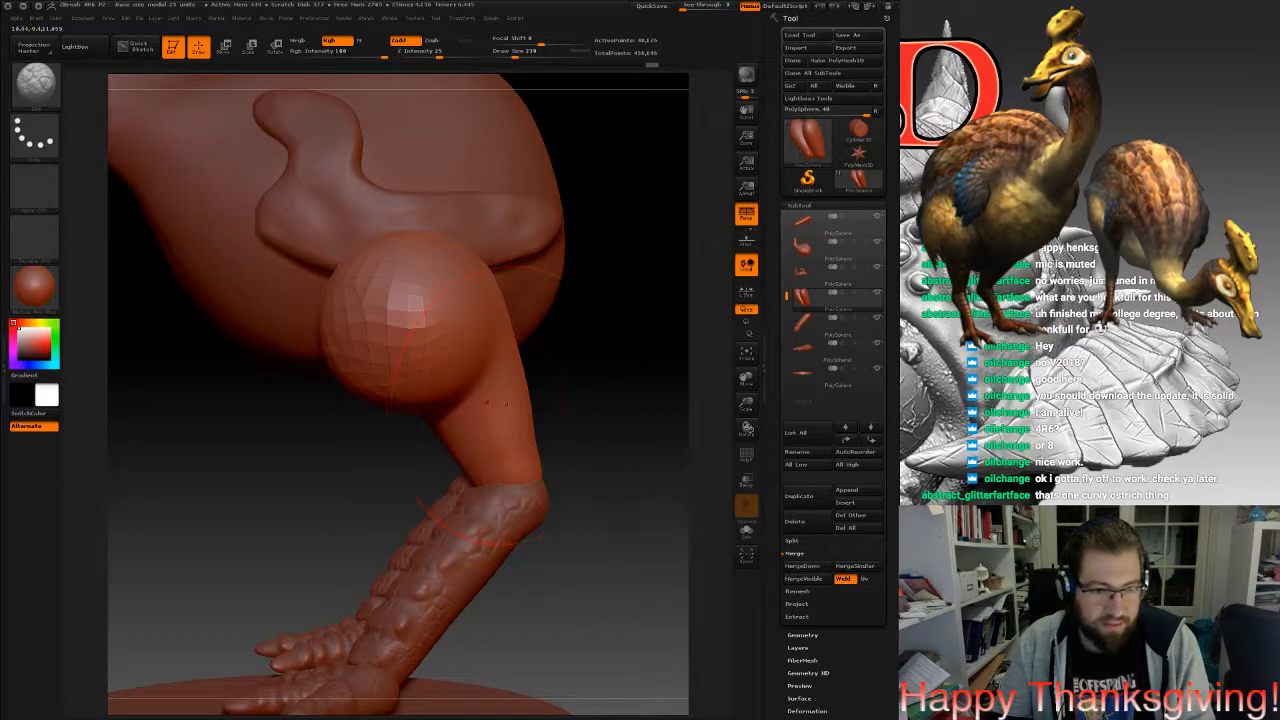
right_click_drag(458, 348, 560, 350)
key("ctrl+z")
right_click_drag(547, 400, 290, 290)
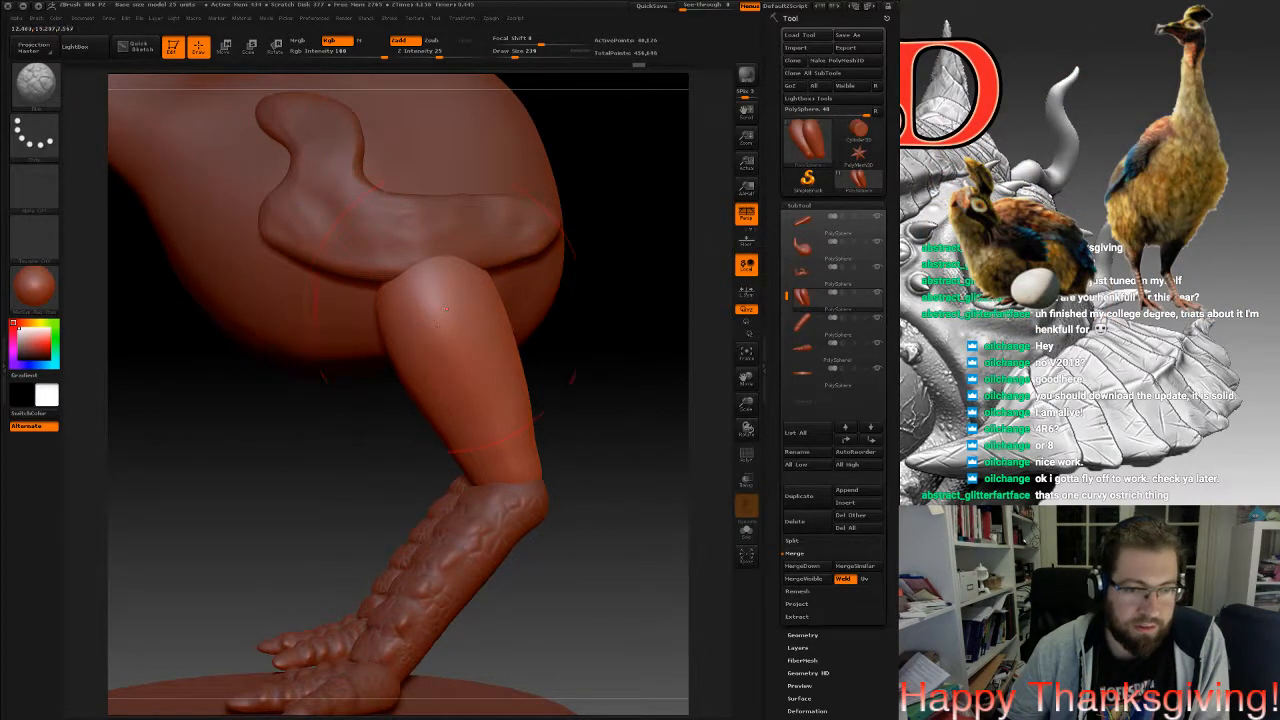
left_click(449, 301)
left_click_drag(530, 348, 580, 345)
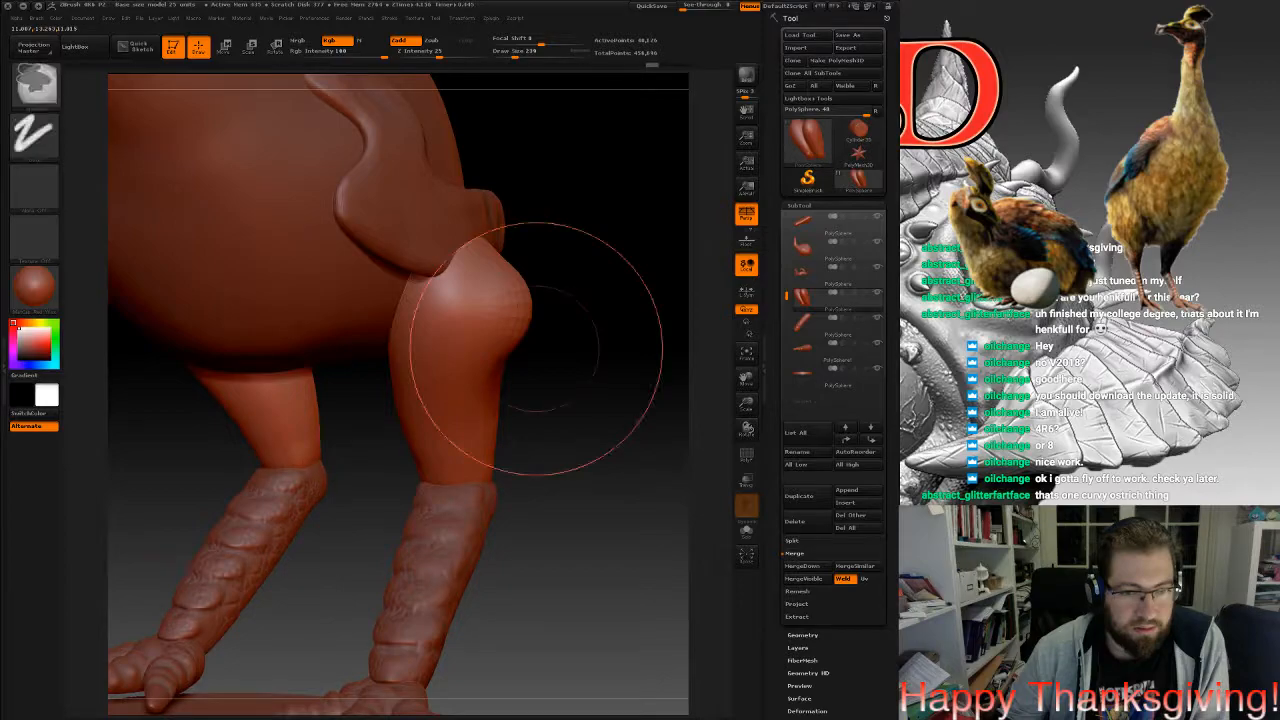
key("ctrl+z")
key("b")
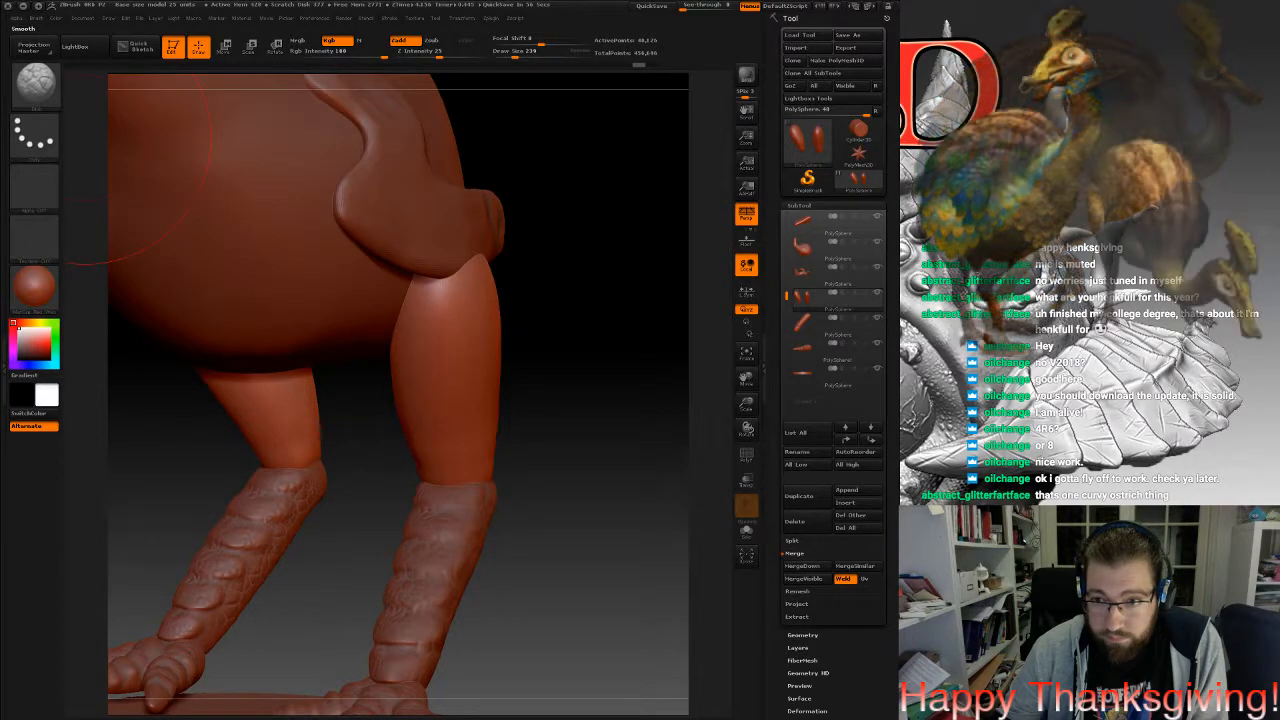
left_click_drag(545, 370, 457, 395)
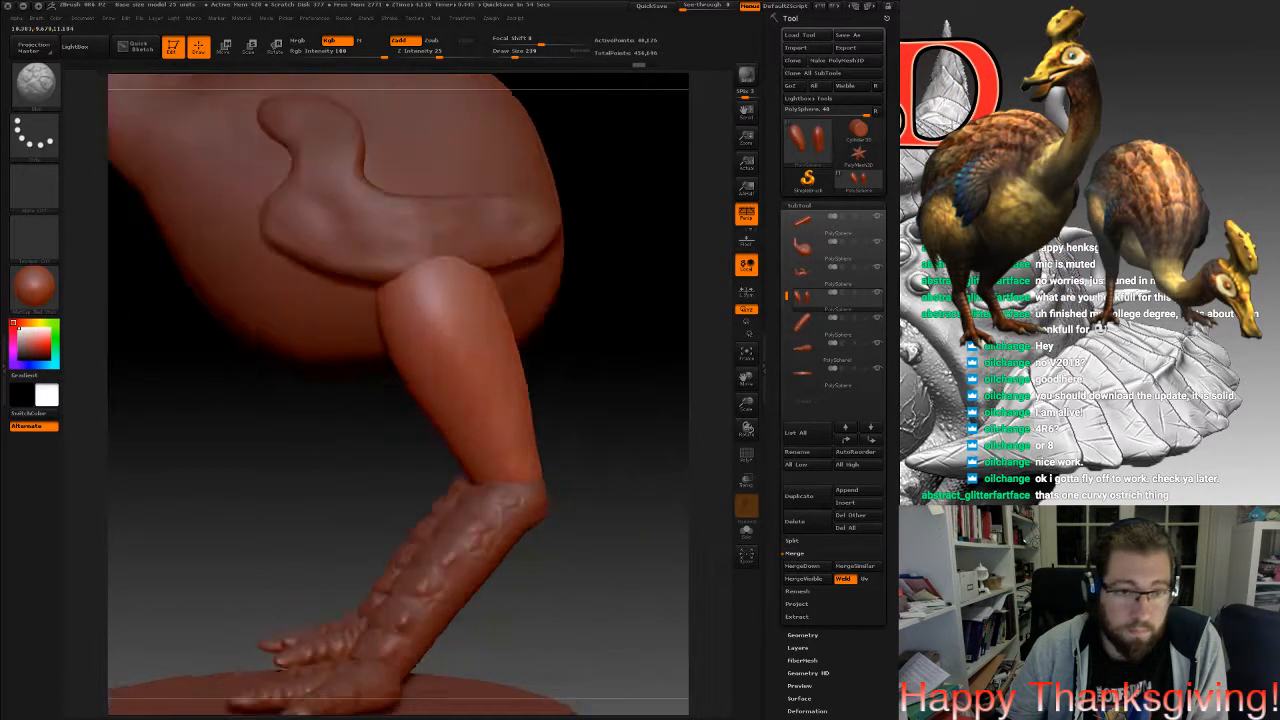
left_click(35, 85)
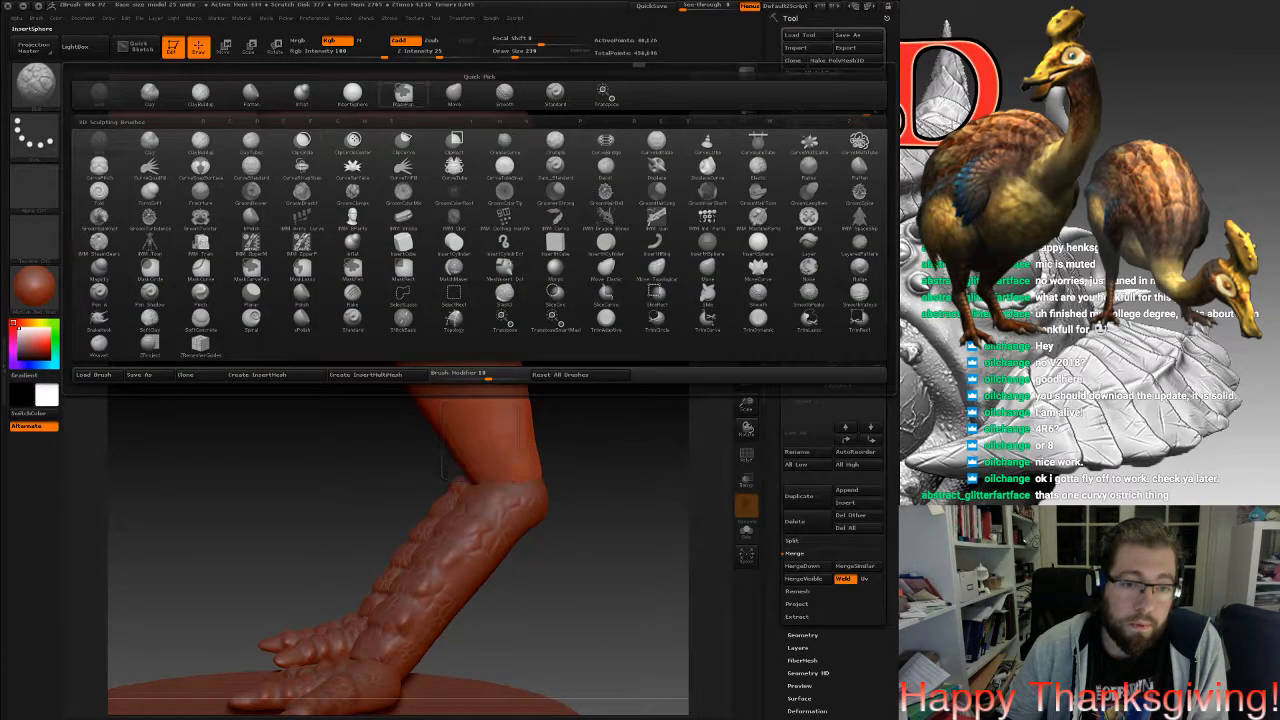
mouse_move(343, 472)
left_mouse_down()
mouse_move(450, 470)
mouse_move(434, 498)
mouse_move(350, 492)
left_mouse_up()
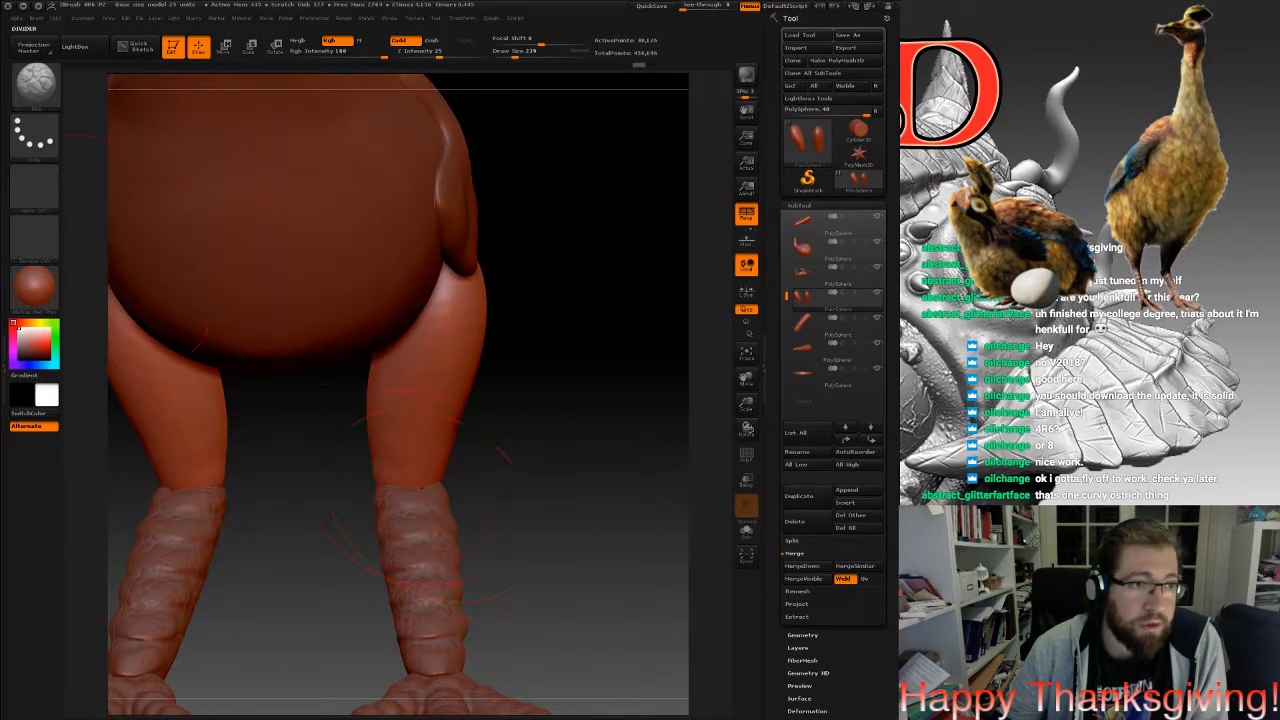
Choose the Move brush, mask five horizontal bands across the front of the thigh at draw size 74, and invert the mask.
left_click(34, 84)
left_click(454, 95)
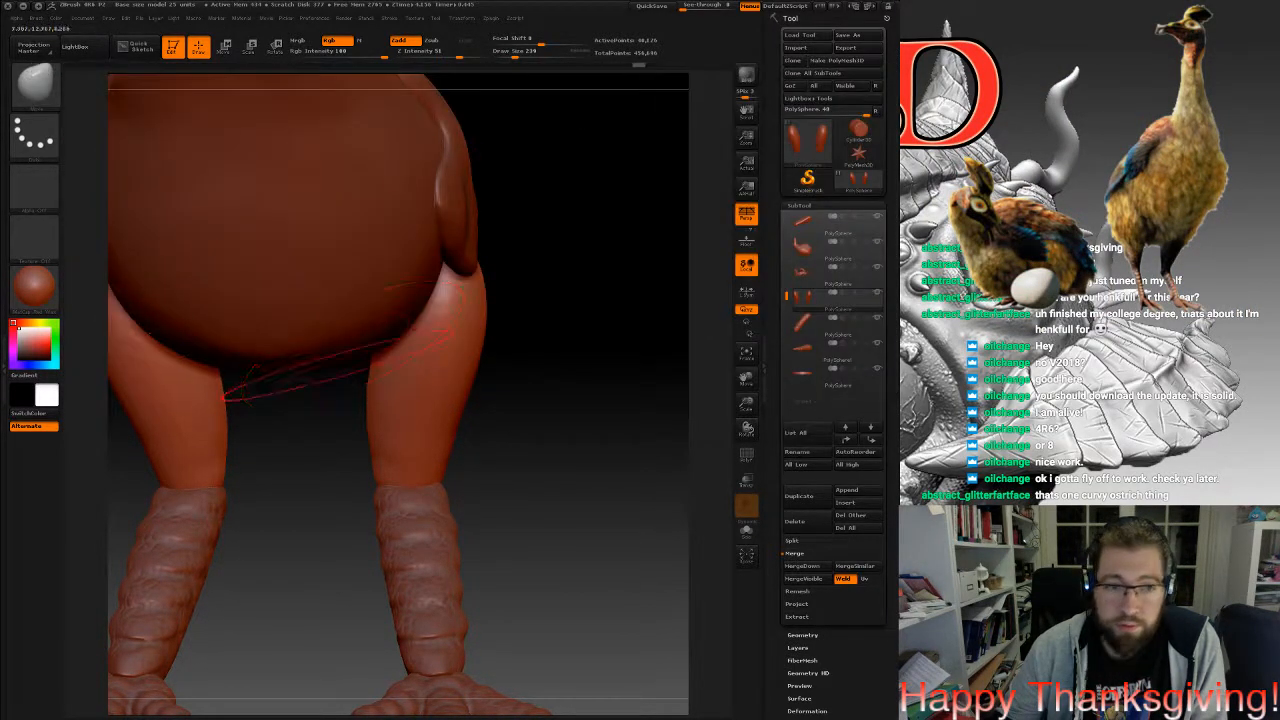
key("space")
left_click_drag(431, 334, 423, 334)
mouse_move(540, 345)
left_mouse_down()
mouse_move(500, 345)
mouse_move(540, 345)
left_mouse_up()
key("space")
left_click_drag(463, 281, 430, 284)
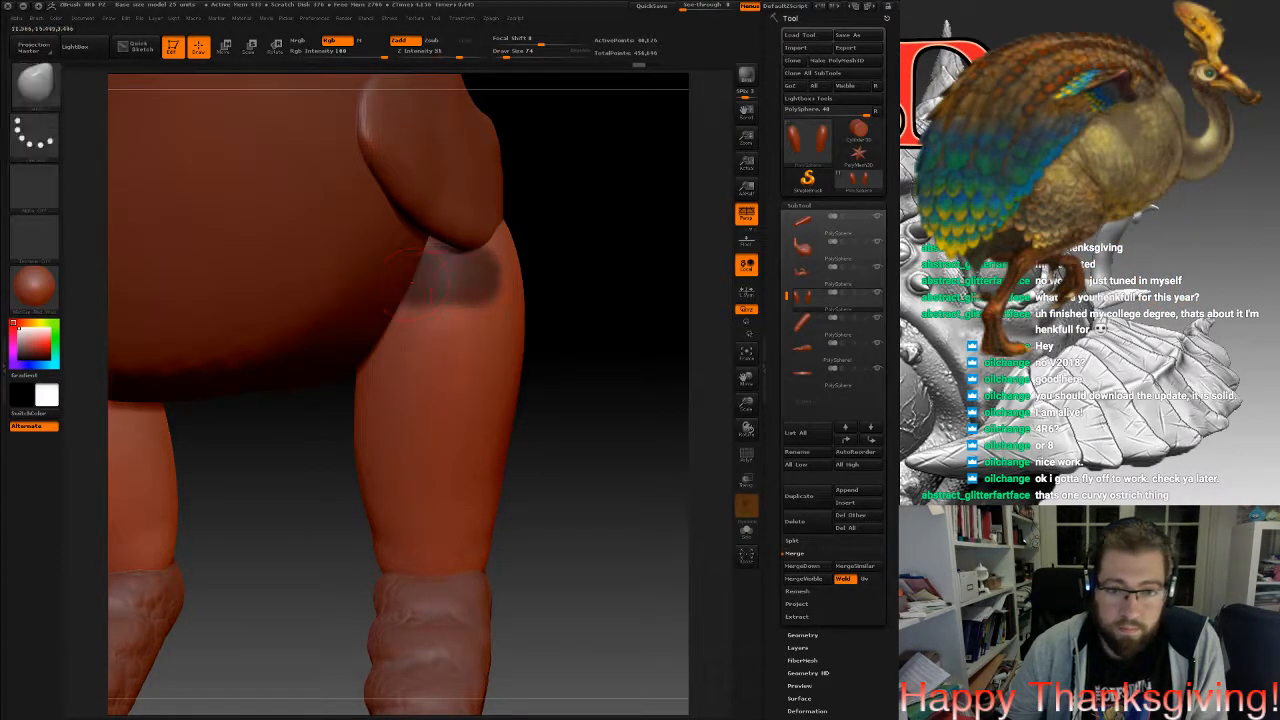
left_click_drag(508, 345, 385, 350)
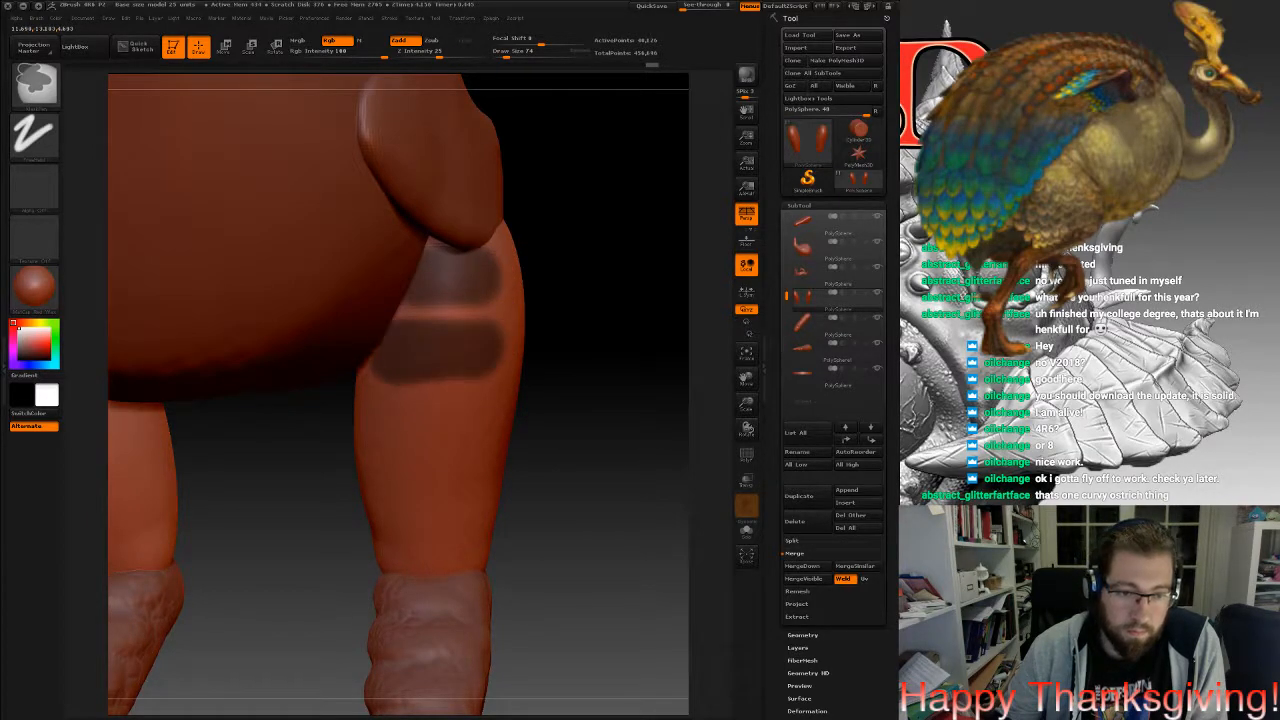
left_click_drag(500, 426, 374, 429)
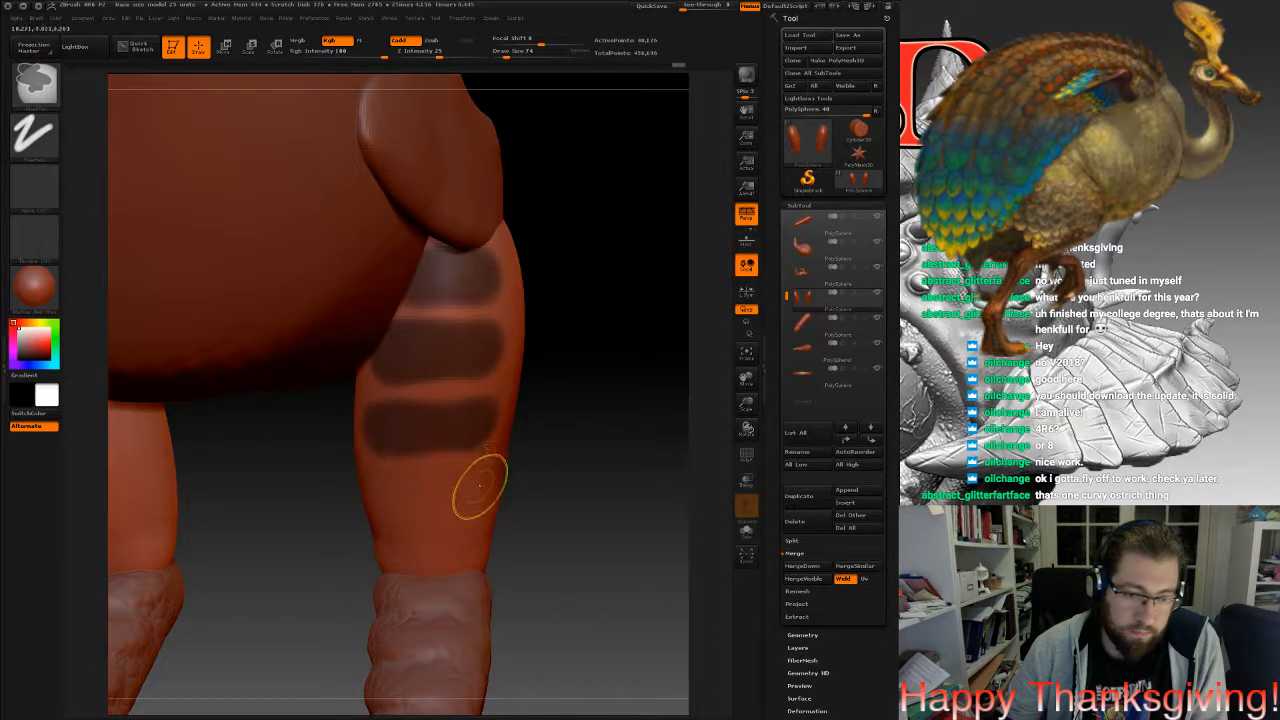
left_click_drag(480, 486, 400, 492)
left_click_drag(457, 543, 376, 550)
left_click(578, 518, "ctrl")
Enlarge the Move brush, pull the unmasked front bands of the thigh outward into folds, and clear the mask.
key("space")
left_click(503, 323)
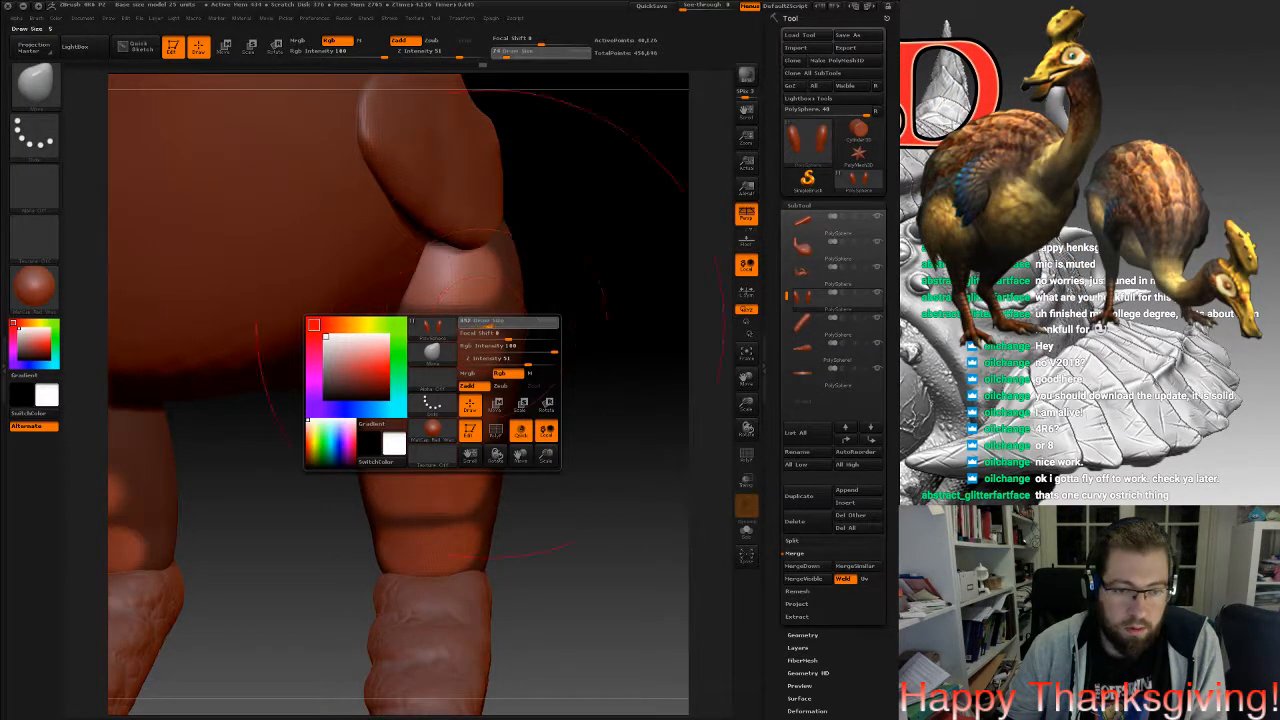
left_click_drag(620, 500, 400, 505)
left_click_drag(558, 505, 513, 475)
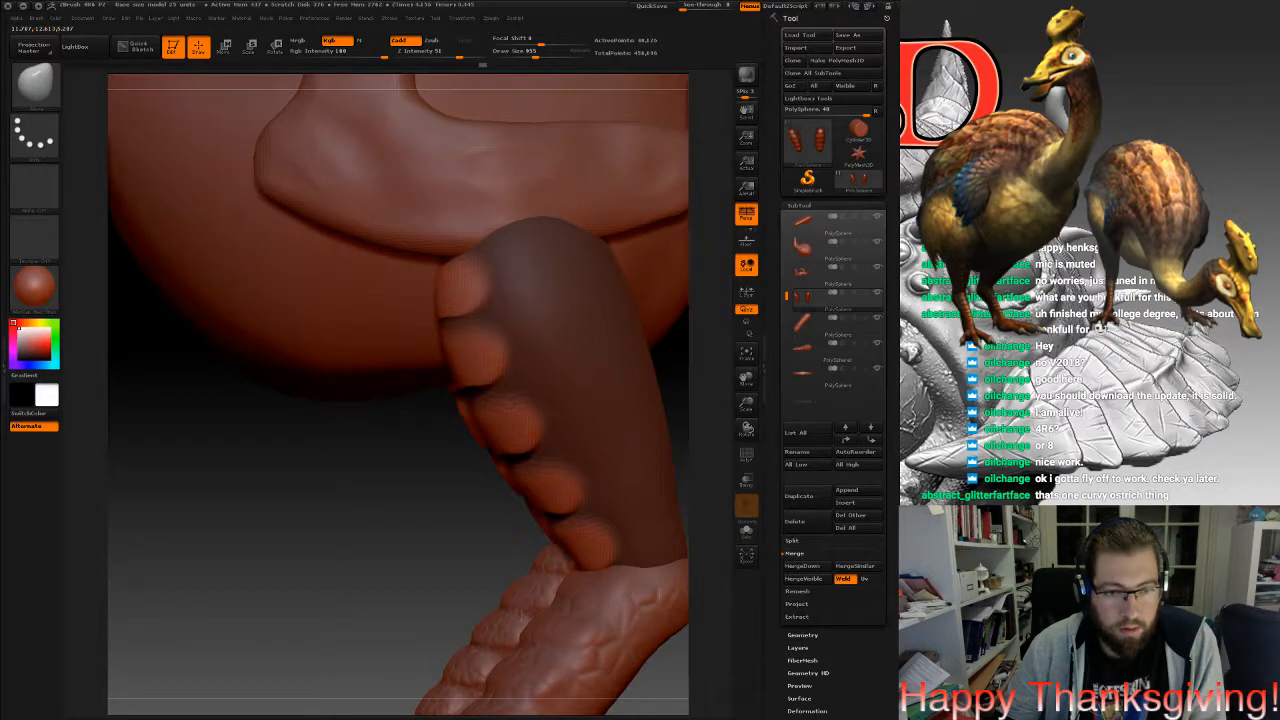
mouse_move(330, 500)
left_mouse_down()
mouse_move(580, 498)
mouse_move(550, 490)
left_mouse_up()
left_click_drag(605, 440, 580, 420, "ctrl")
Mask five bands across the outer side of the thigh at draw size 54, continuing the front folds, and invert the mask.
left_click_drag(610, 470, 405, 482)
key("space")
mouse_move(557, 271)
left_mouse_down()
mouse_move(518, 260)
mouse_move(560, 268)
left_mouse_up()
key("shift")
key("space")
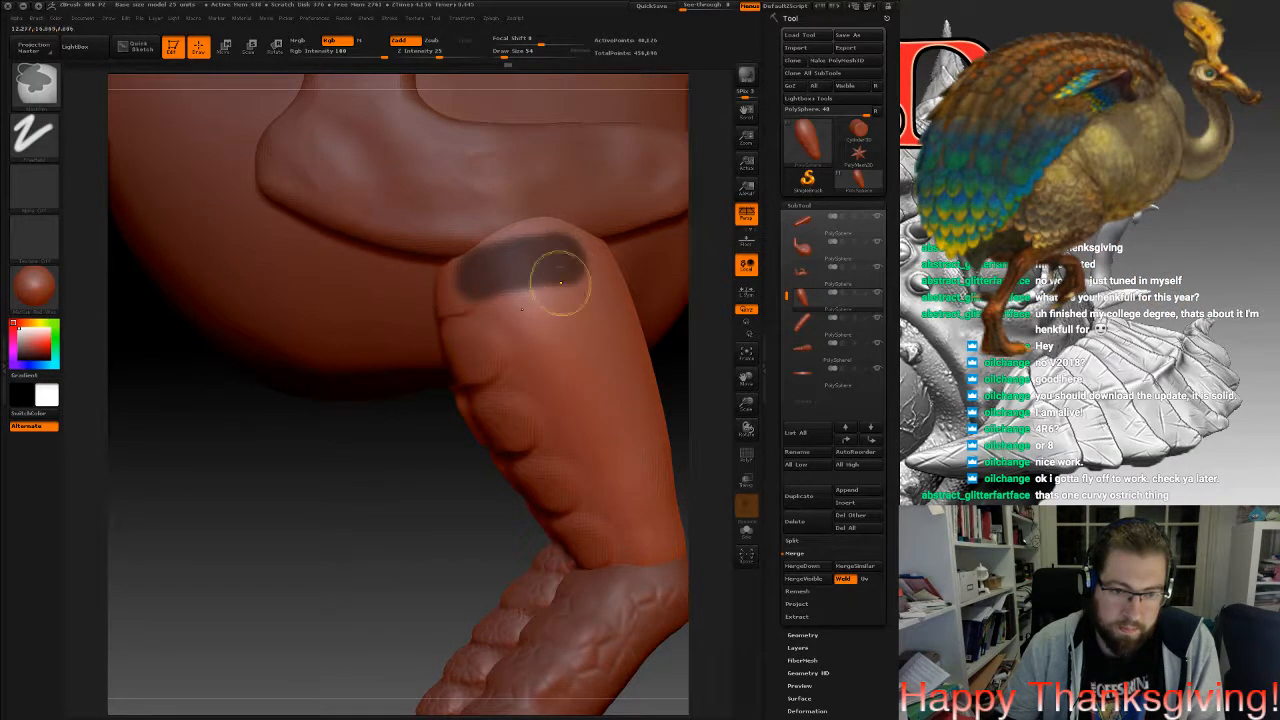
mouse_move(491, 350)
left_mouse_down("ctrl")
mouse_move(595, 338)
mouse_move(580, 355)
left_mouse_up("ctrl")
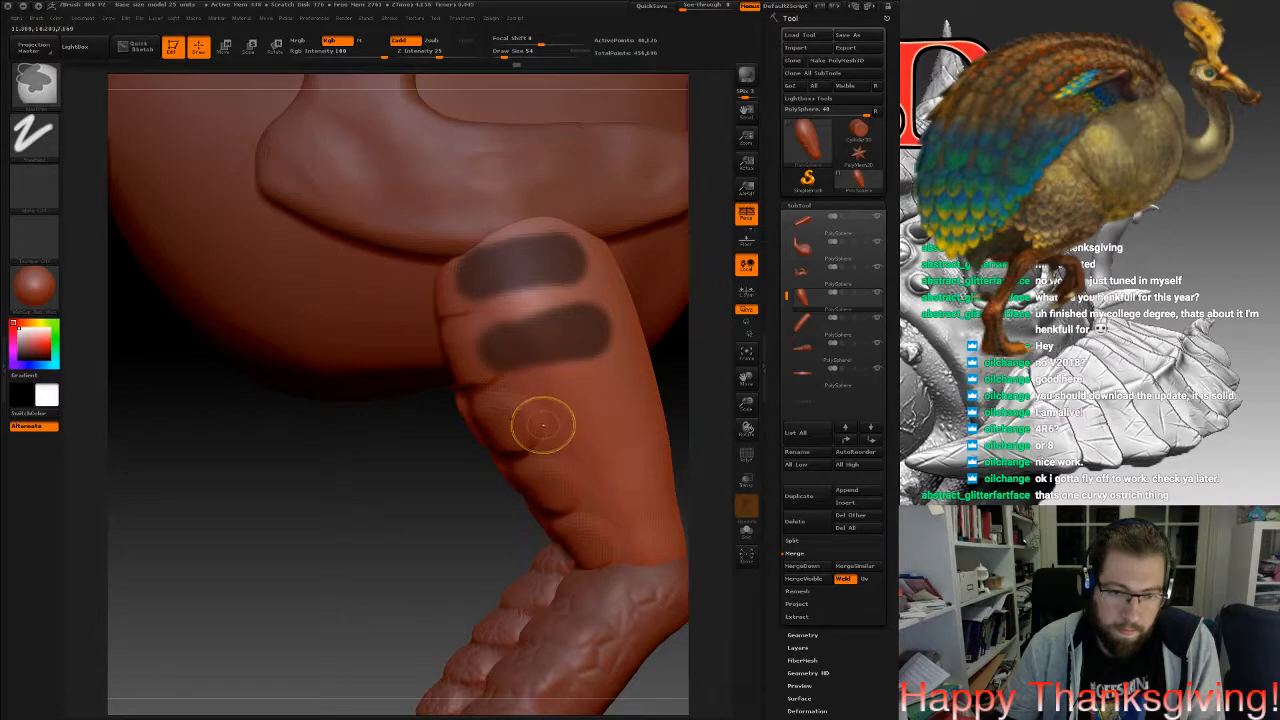
left_click_drag(500, 415, 605, 402, "ctrl")
right_click_drag(614, 406, 464, 341, "alt")
left_click_drag(443, 425, 510, 425, "ctrl")
left_click_drag(491, 481, 505, 487, "ctrl")
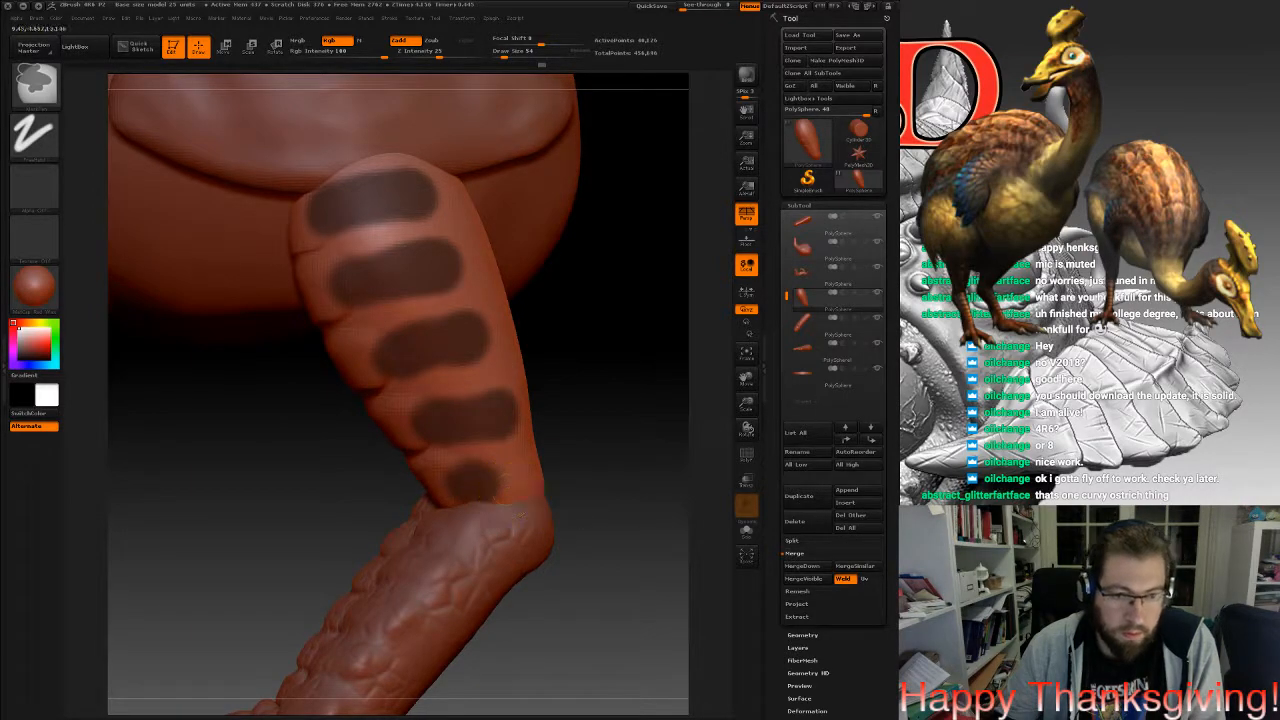
left_click(495, 497, "ctrl")
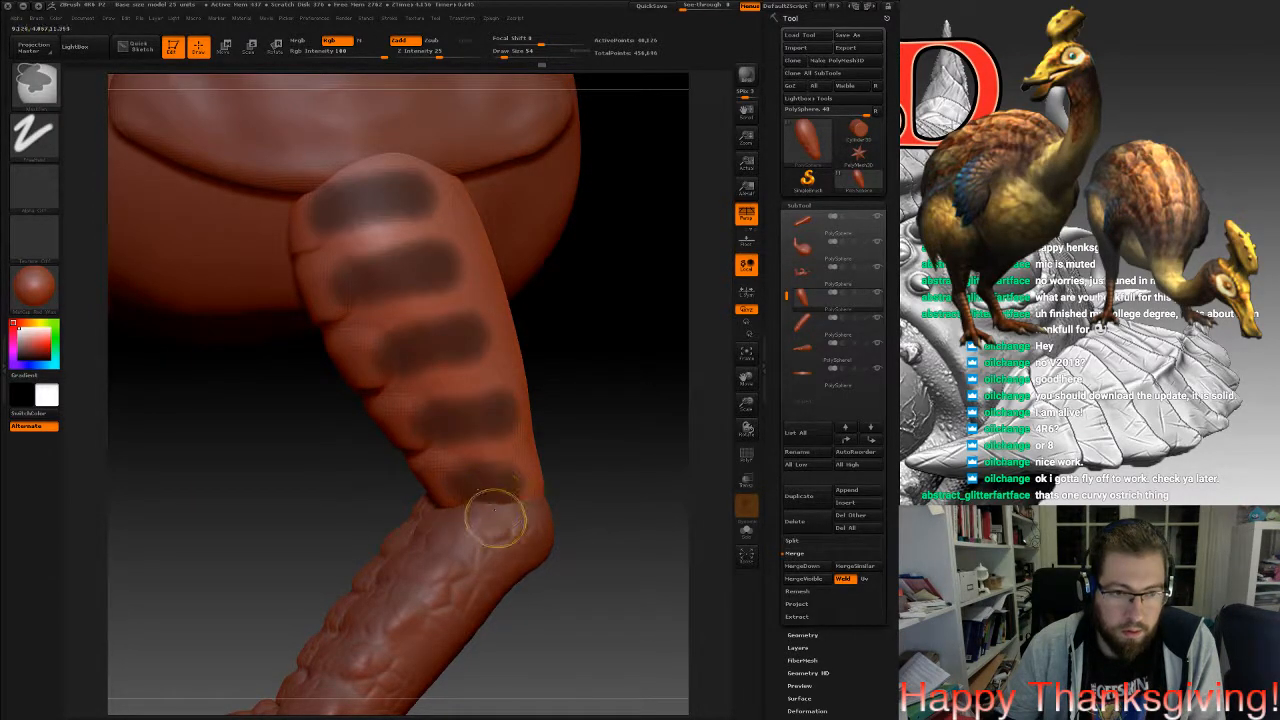
left_click(580, 420, "ctrl")
Pull the unmasked outer thigh bands outward into rounded folds with a very large Move brush, and clear the mask.
left_click_drag(582, 420, 672, 426)
key("space")
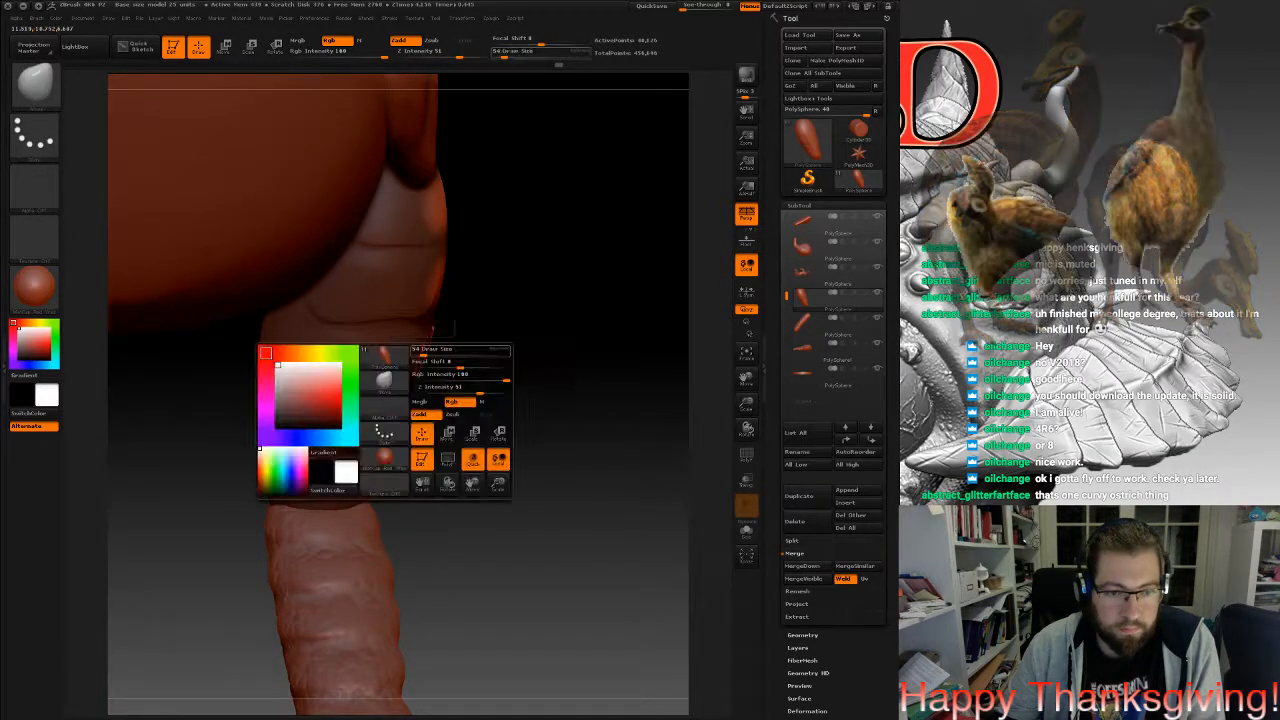
mouse_move(424, 353)
left_mouse_down()
mouse_move(471, 353)
mouse_move(452, 312)
left_mouse_up()
mouse_move(600, 400)
left_mouse_down()
mouse_move(275, 435)
mouse_move(276, 481)
mouse_move(363, 521)
mouse_move(590, 480)
mouse_move(350, 440)
left_mouse_up()
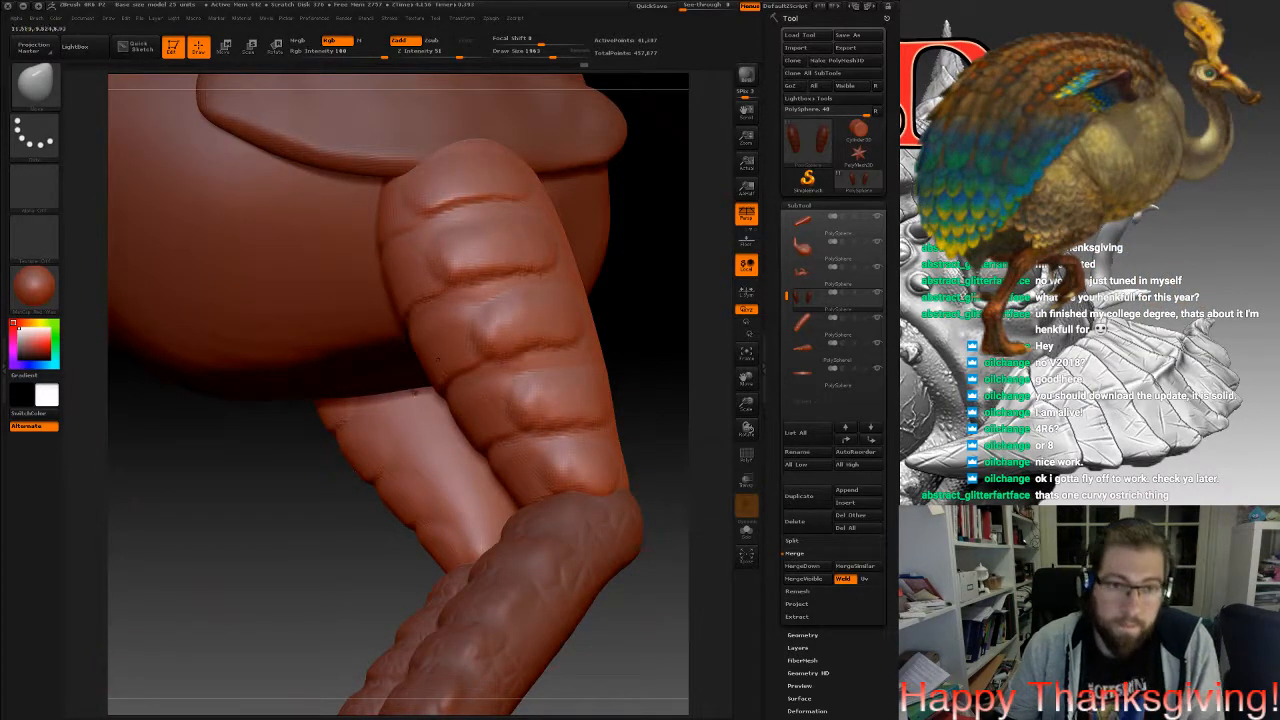
Reshape the outlines of the thigh folds with a small Move brush and smooth the surface between them.
key("space")
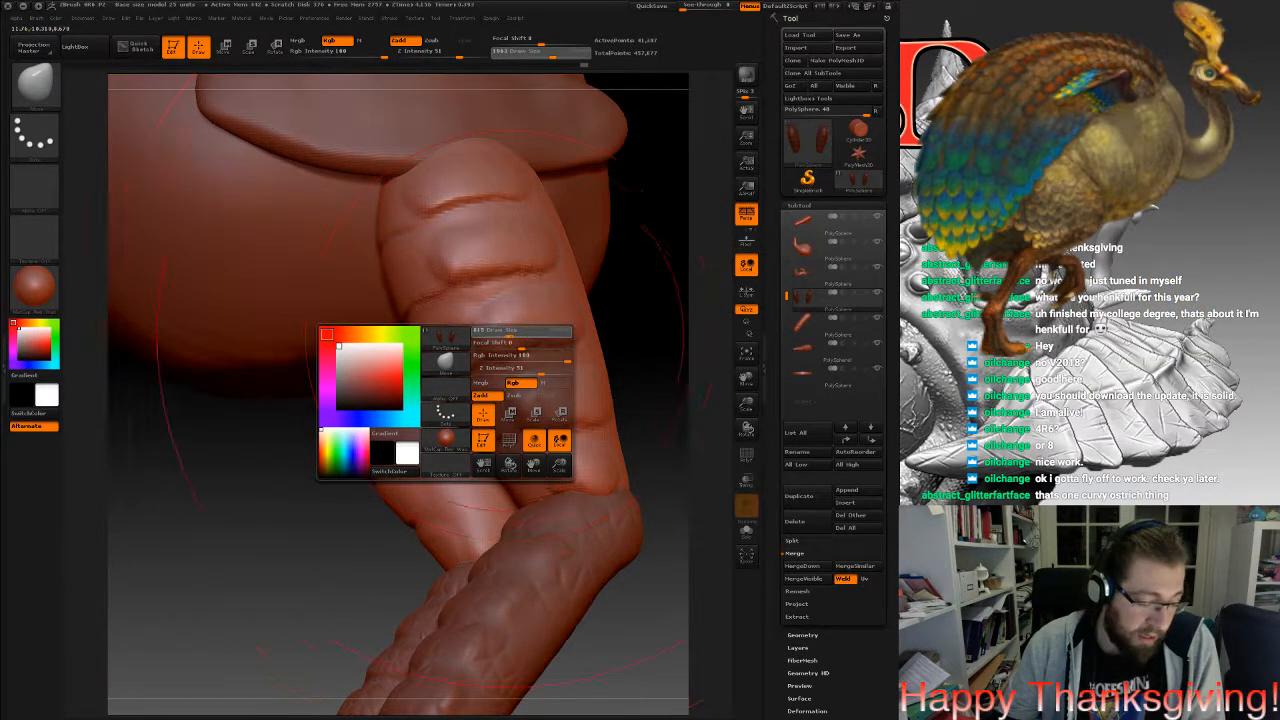
left_click_drag(507, 335, 486, 334)
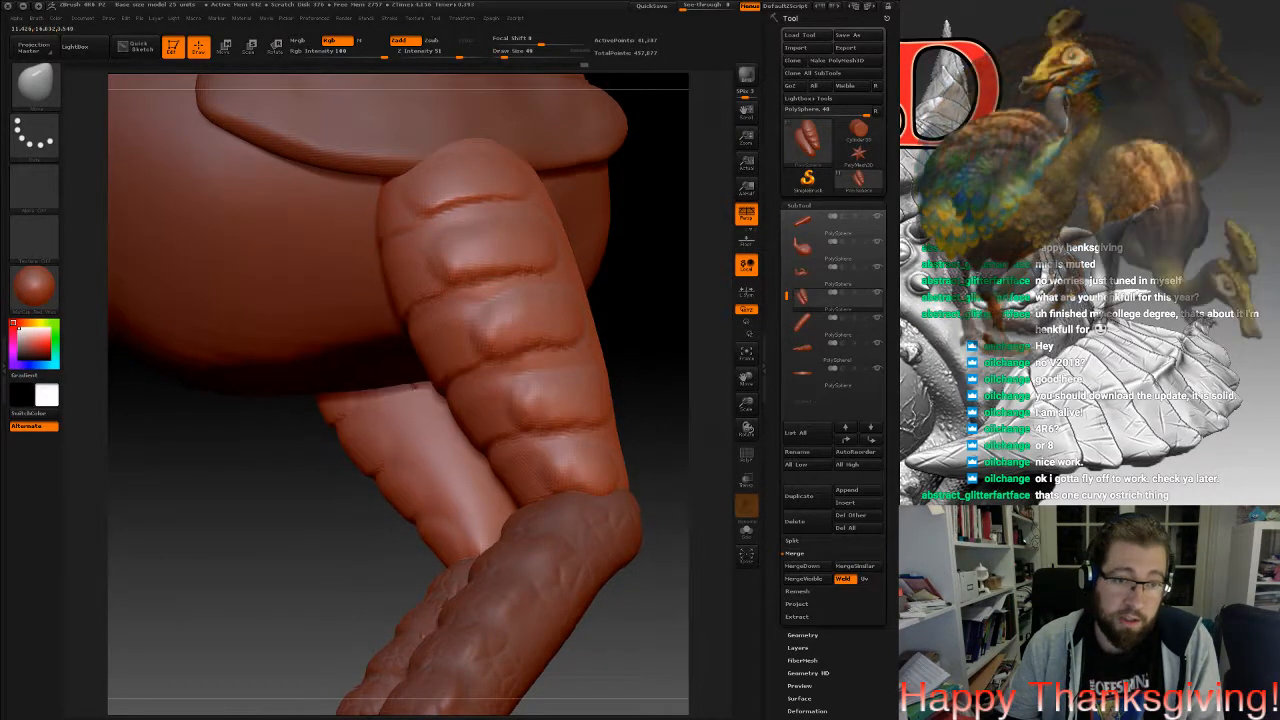
left_click_drag(270, 460, 410, 430)
key("shift")
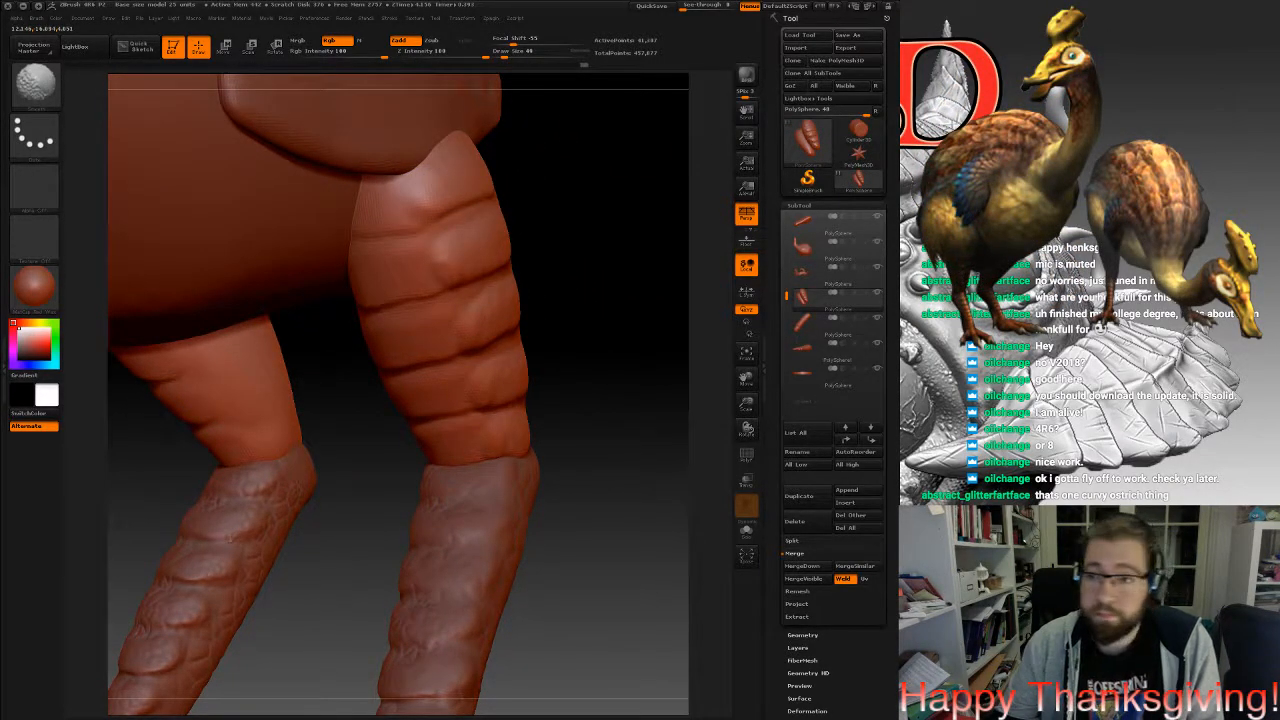
left_click_drag(600, 340, 588, 386, "alt")
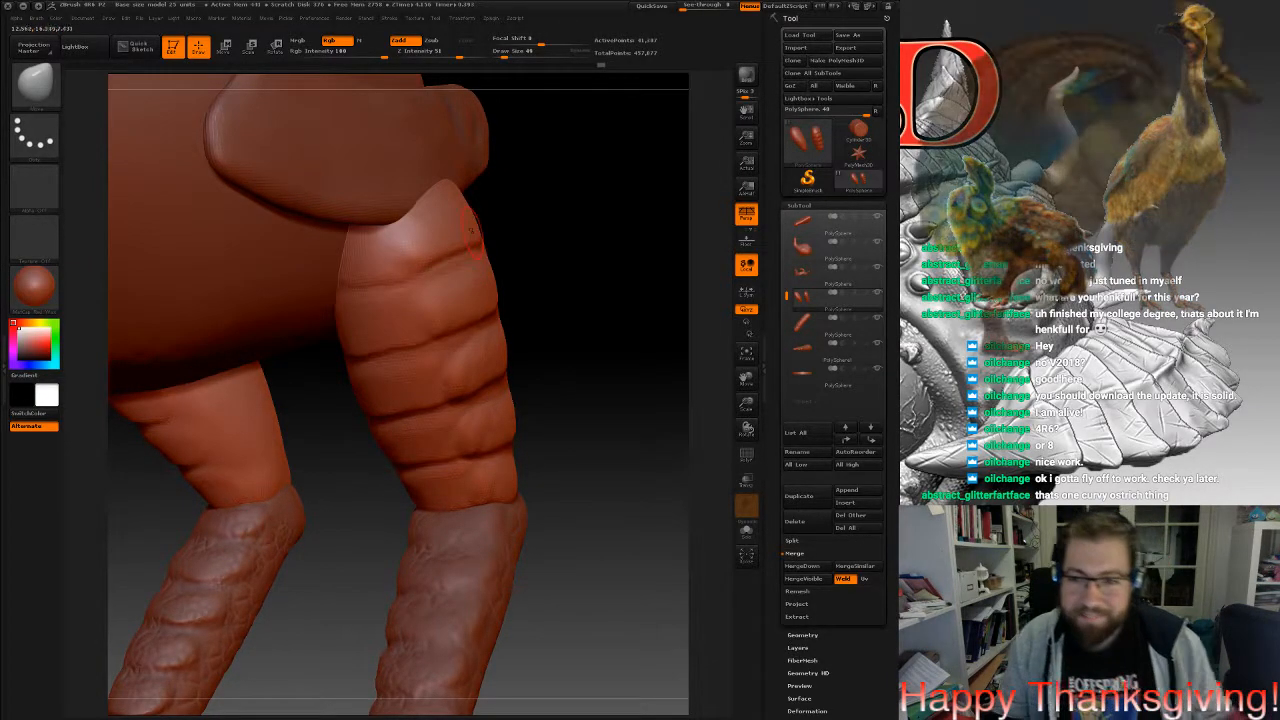
left_click_drag(612, 150, 476, 376)
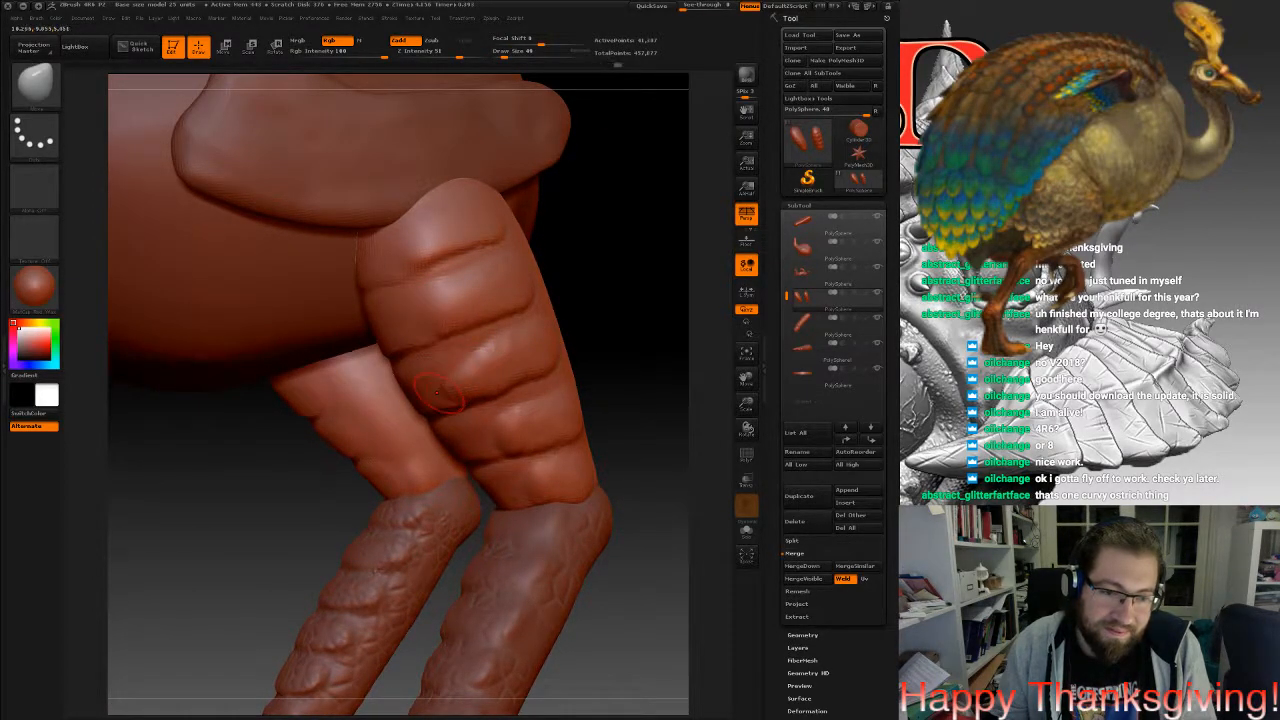
right_click_drag(434, 388, 462, 375)
left_click_drag(455, 376, 459, 378, "shift")
Puff up the folds on the front of the thigh with the Inflat brush and smooth the swellings.
left_click(50, 93)
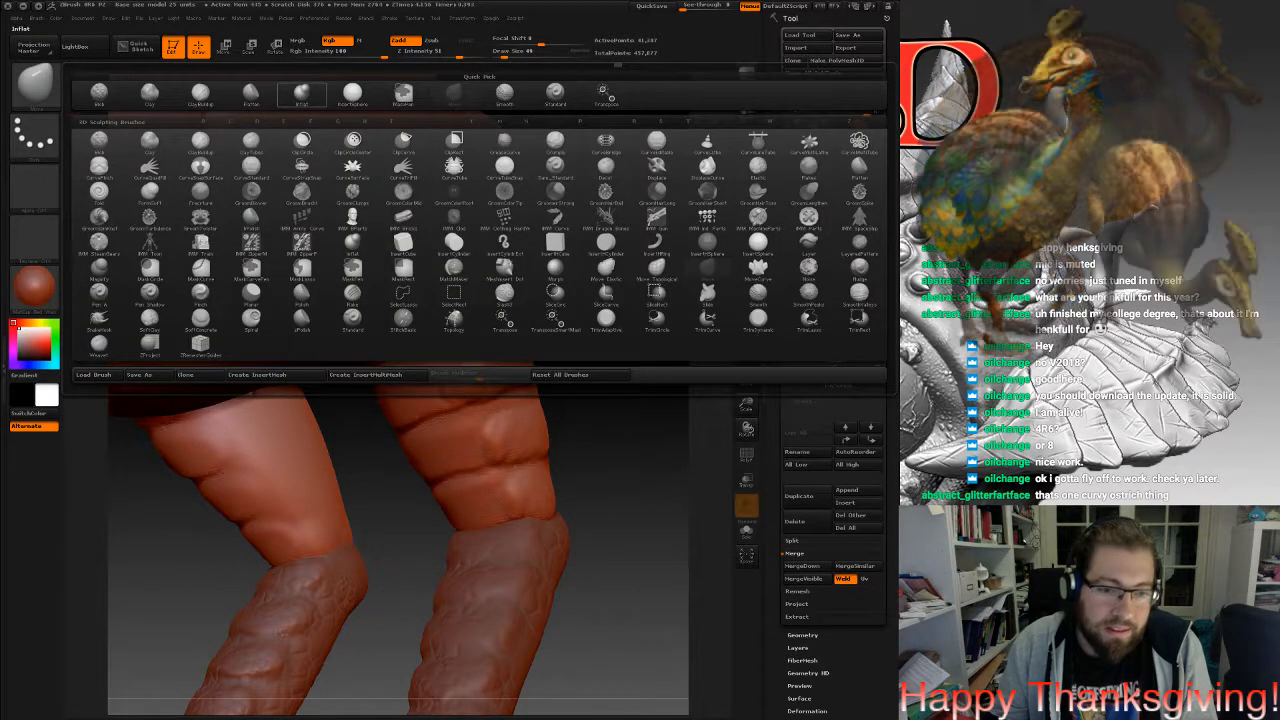
left_click(299, 141)
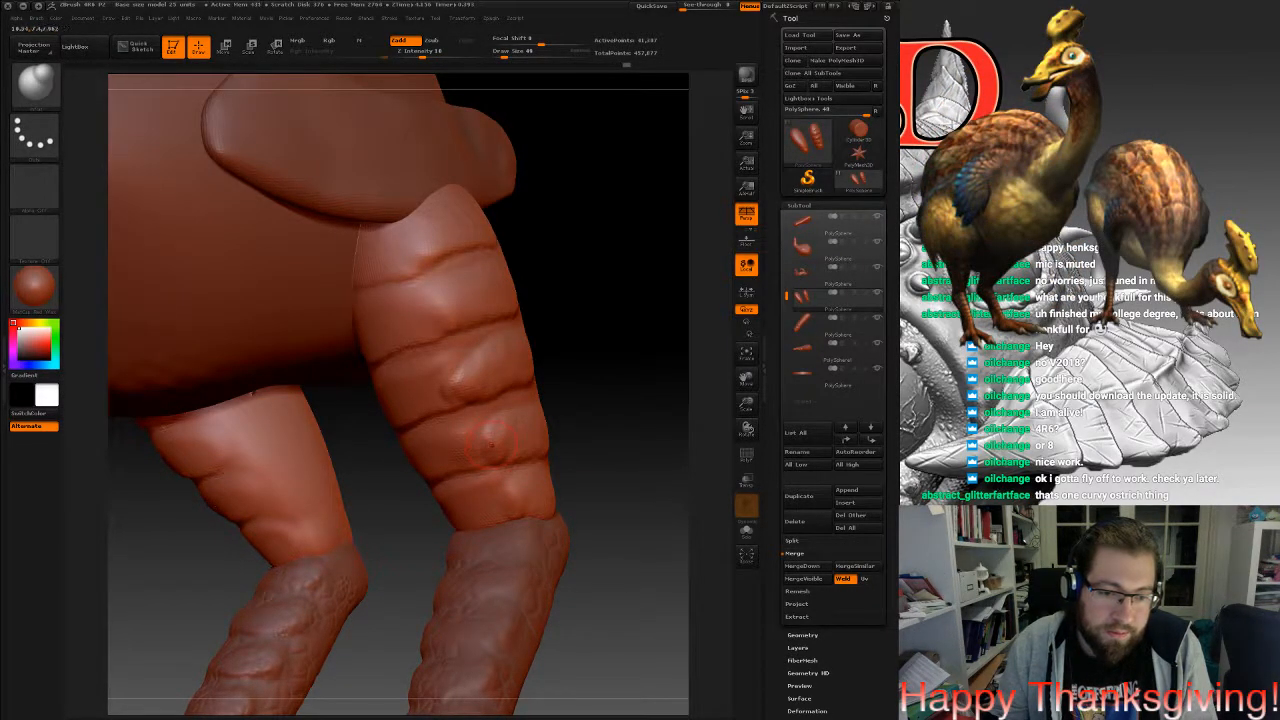
key("shift")
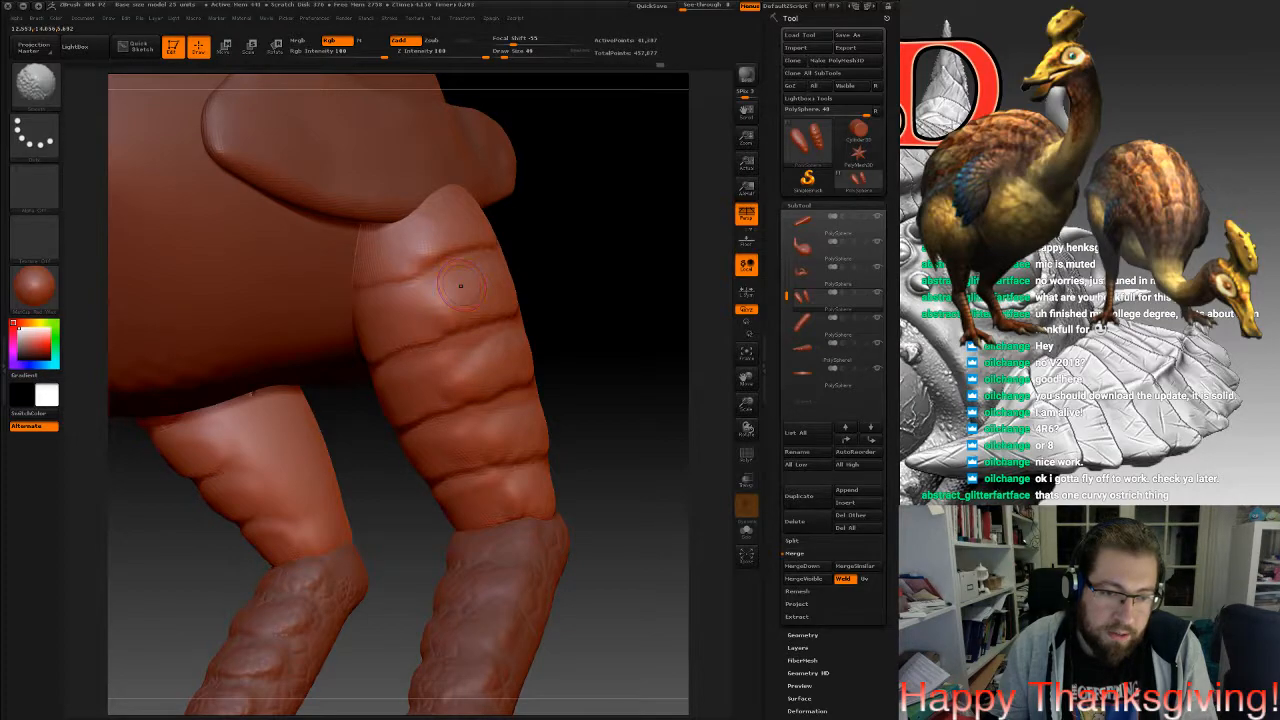
right_click_drag(528, 508, 523, 451, "alt")
left_click_drag(523, 451, 510, 440, "shift")
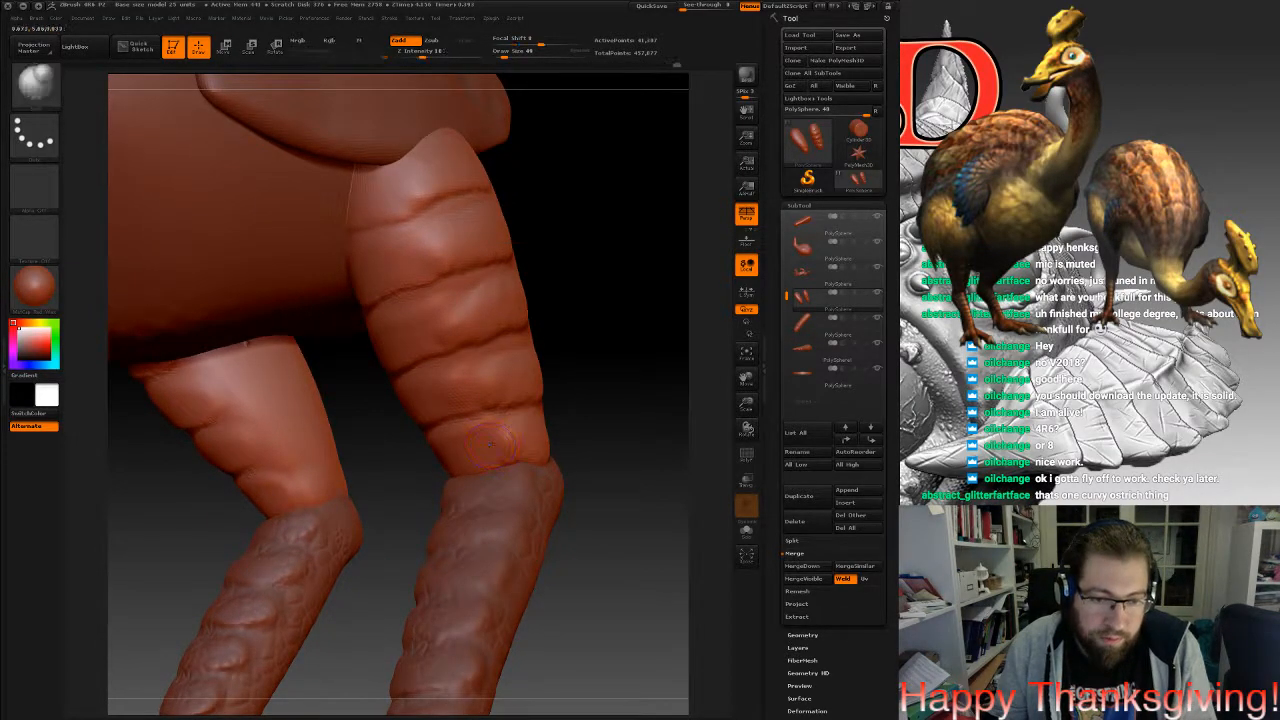
Round and smooth the ends of the folds around the outer side of the thigh.
right_click_drag(520, 400, 285, 395)
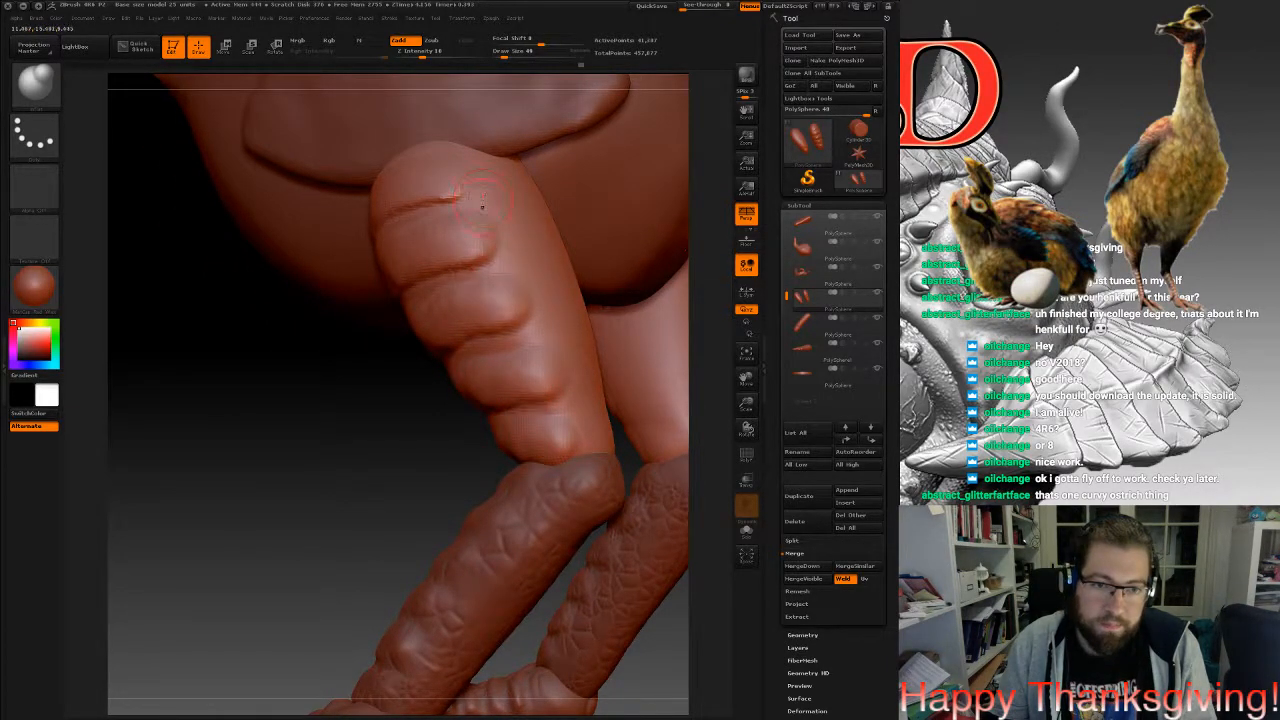
key("shift")
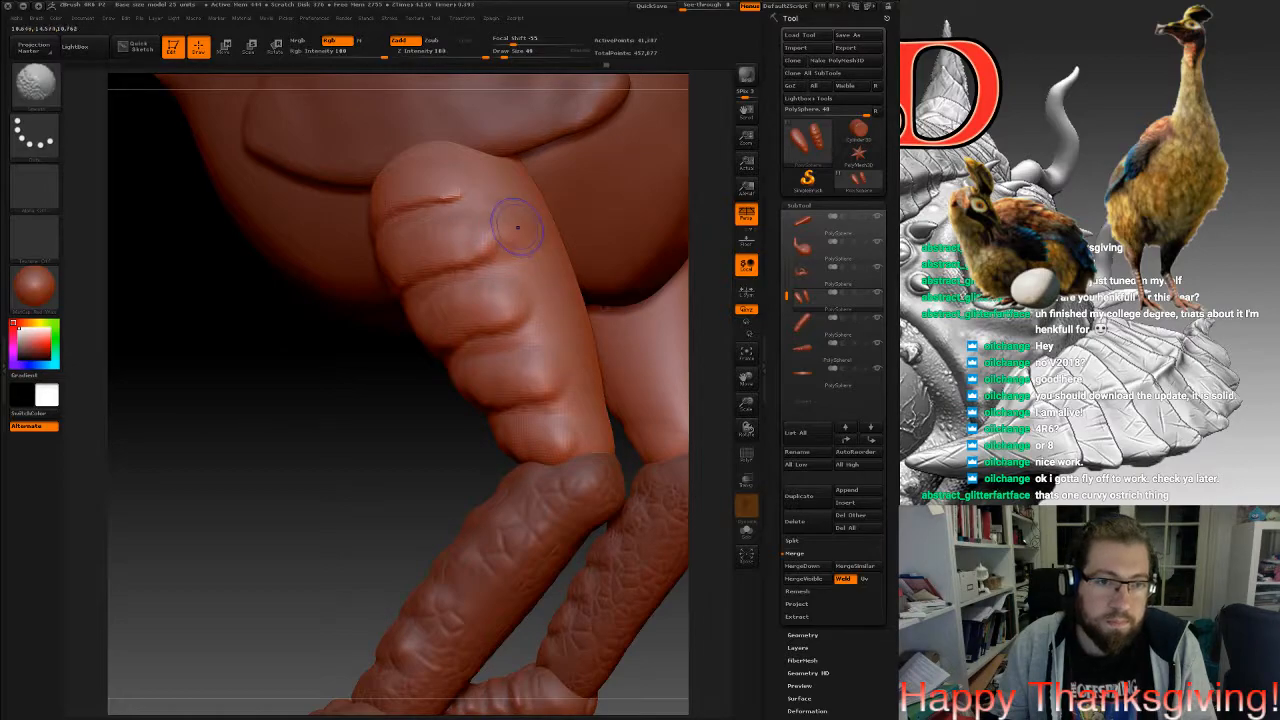
left_click_drag(465, 202, 466, 213, "shift")
mouse_move(466, 290)
right_mouse_down("ctrl")
mouse_move(460, 204)
mouse_move(524, 208)
mouse_move(528, 302)
right_mouse_up("ctrl")
mouse_move(514, 365)
right_mouse_down()
mouse_move(478, 378)
mouse_move(494, 385)
right_mouse_up()
mouse_move(453, 335)
right_mouse_down()
mouse_move(484, 341)
mouse_move(436, 388)
right_mouse_up()
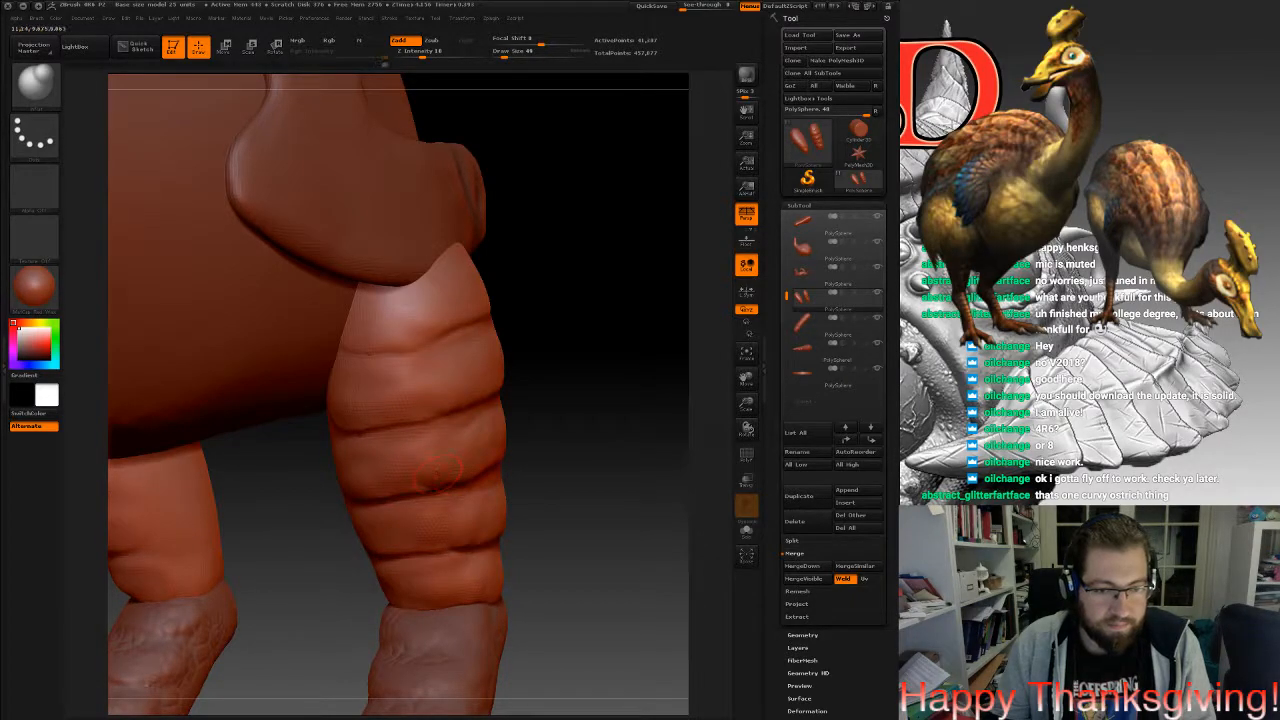
right_click_drag(438, 473, 438, 425, "alt")
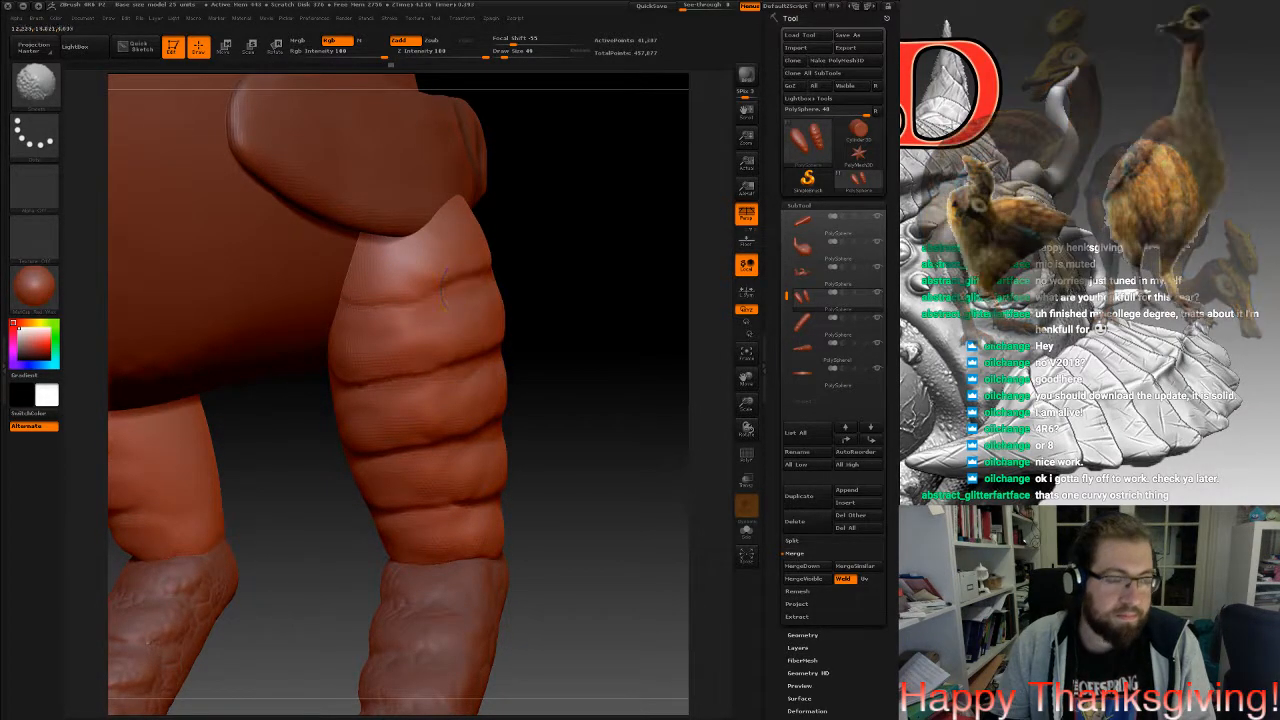
Even out the thigh folds with a broad Flatten brush and undo the last stroke.
key("b")
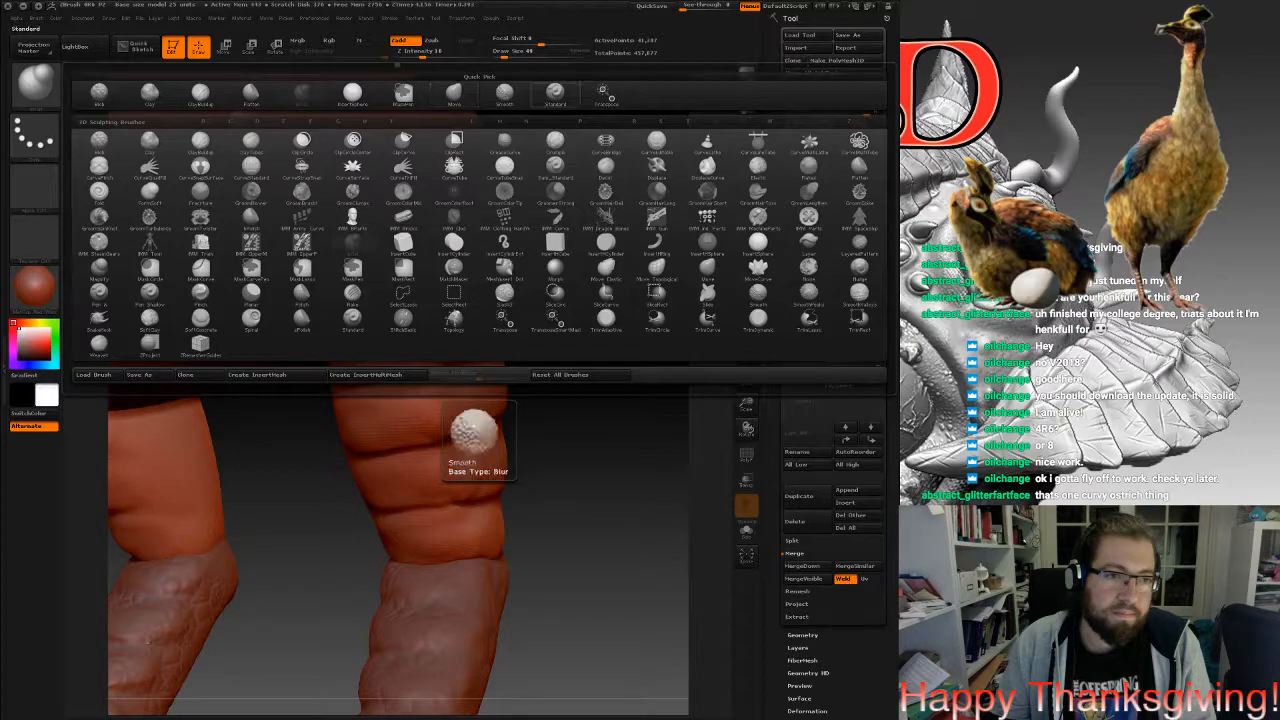
left_click(251, 92)
key("space")
left_click_drag(424, 260, 434, 260)
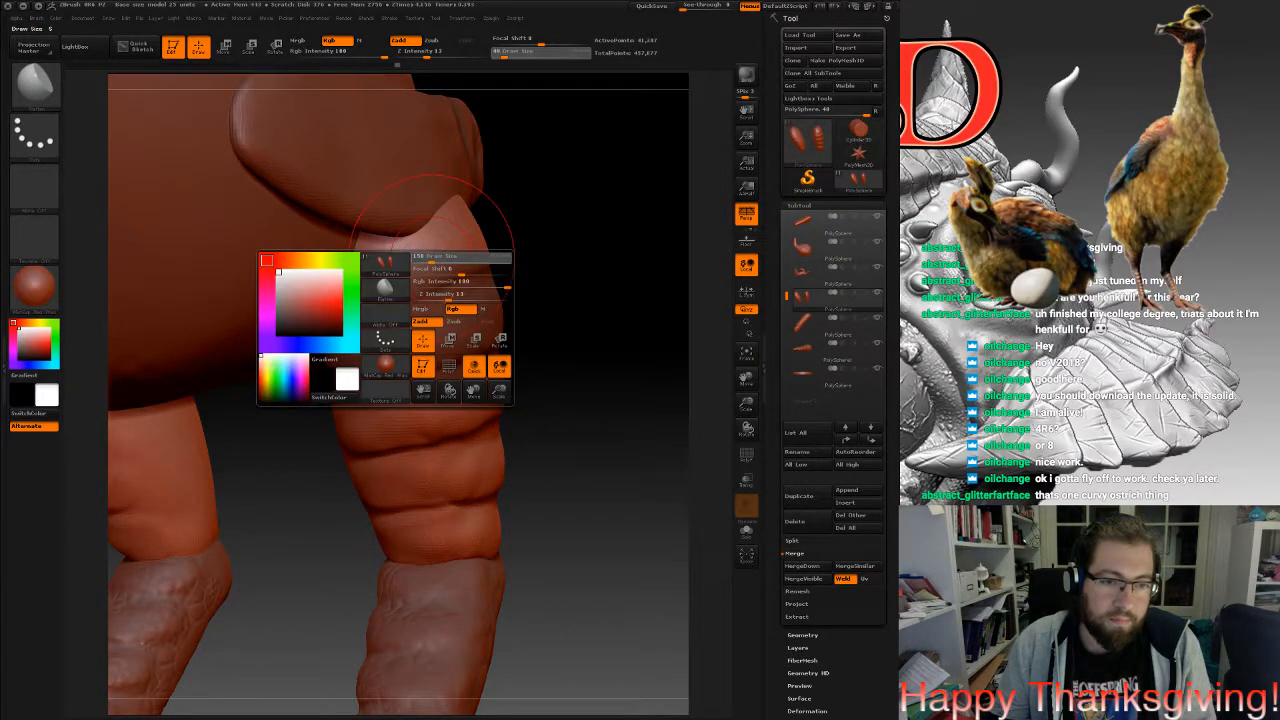
mouse_move(600, 345)
left_mouse_down()
mouse_move(480, 350)
mouse_move(500, 320)
mouse_move(505, 335)
left_mouse_up()
left_click_drag(535, 395, 578, 441)
mouse_move(330, 480)
left_mouse_down()
mouse_move(475, 478)
mouse_move(508, 388)
left_mouse_up()
key("ctrl+z")
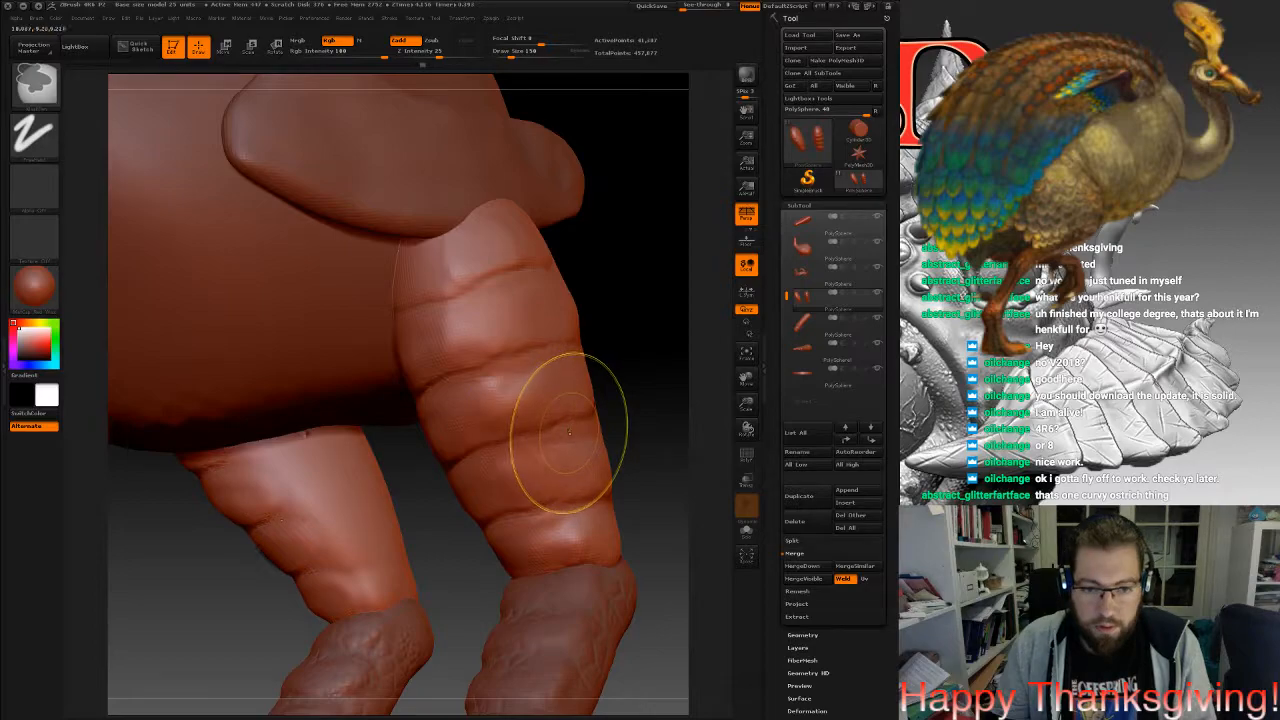
Reduce the draw size to 61 and refine the folds and creases across the front and outer thigh.
mouse_move(655, 470)
left_mouse_down()
mouse_move(530, 425)
mouse_move(590, 445)
mouse_move(565, 479)
mouse_move(690, 464)
left_mouse_up()
key("space")
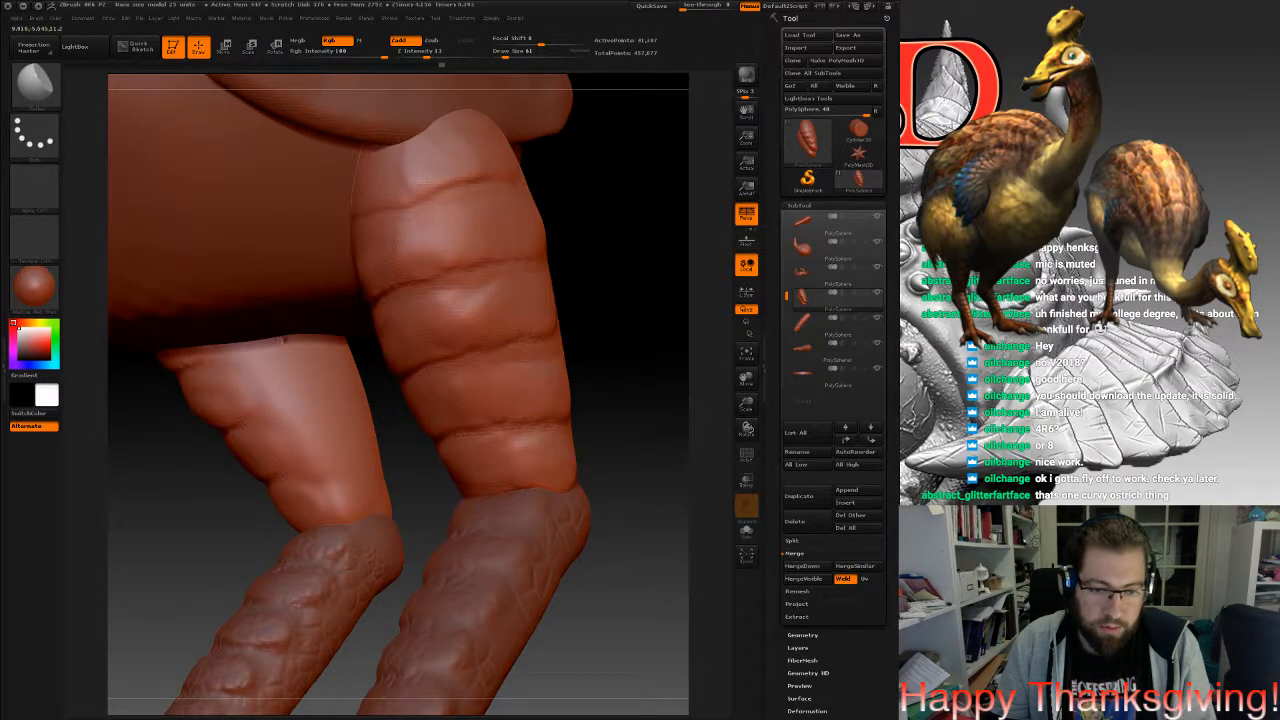
left_click_drag(598, 440, 656, 446)
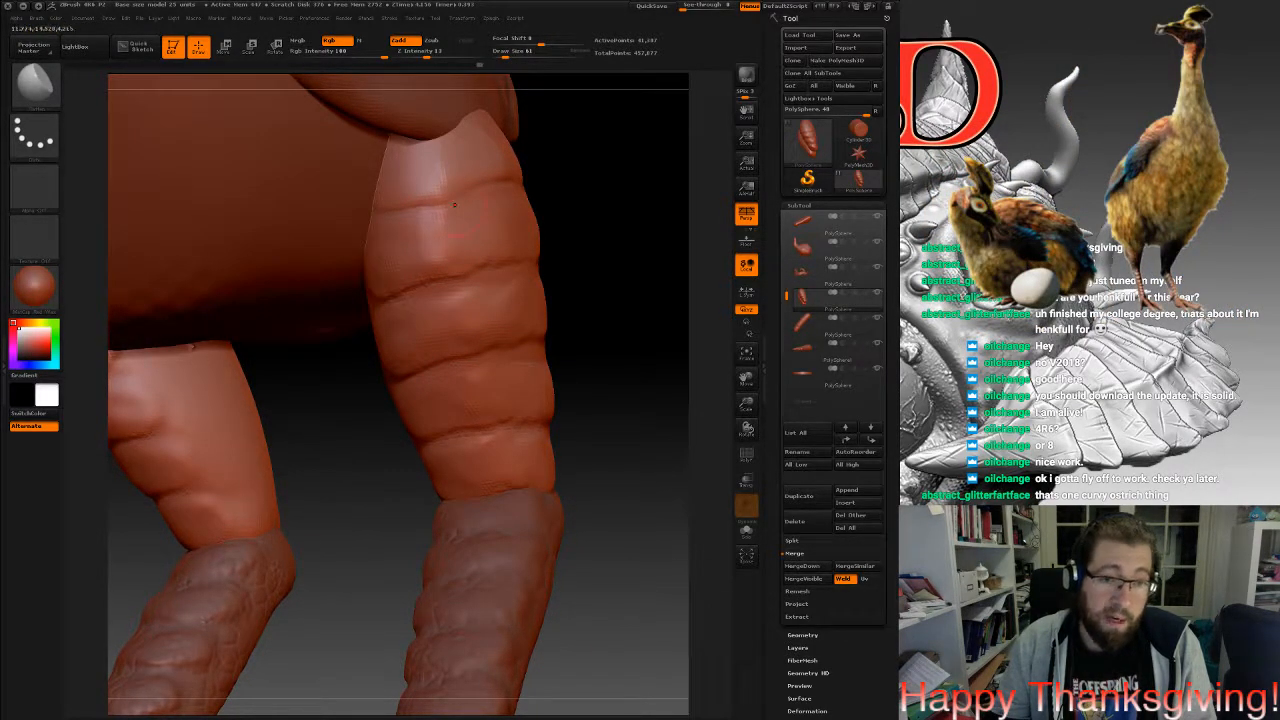
left_click_drag(604, 270, 404, 506)
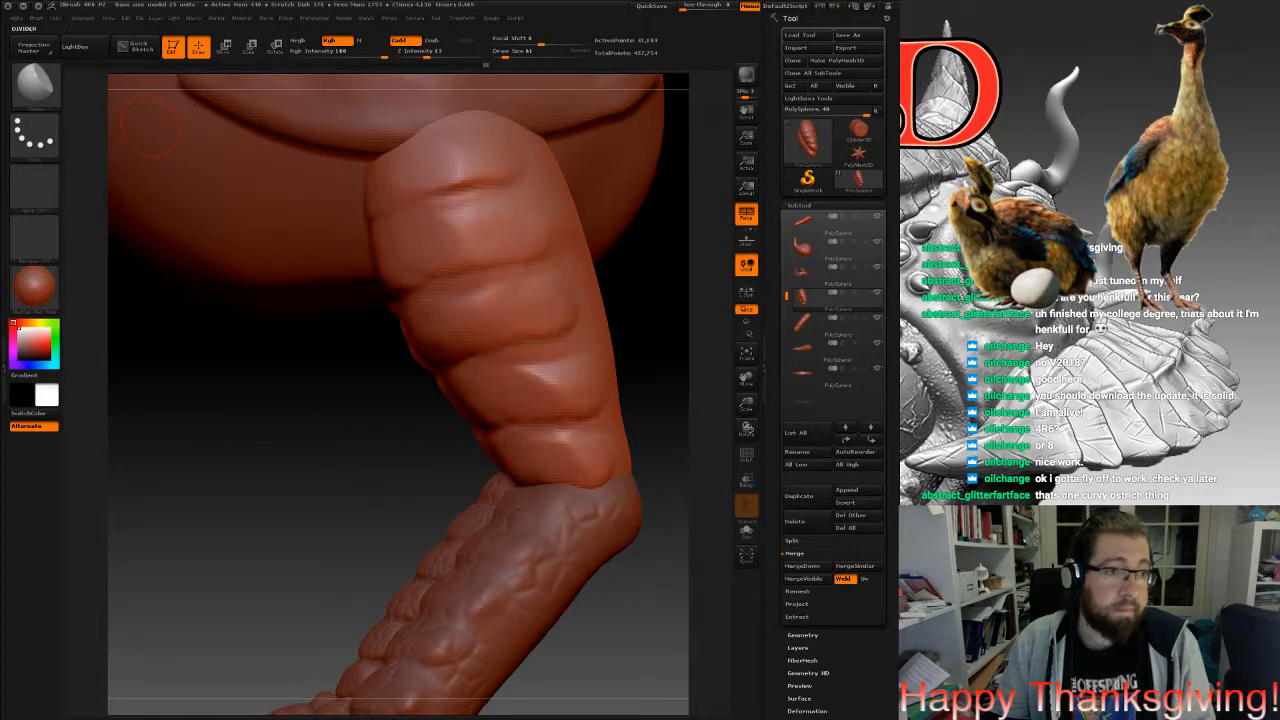
Try stamping scale texture on the top of the thigh with the Clay brush, and undo it.
left_click(35, 85)
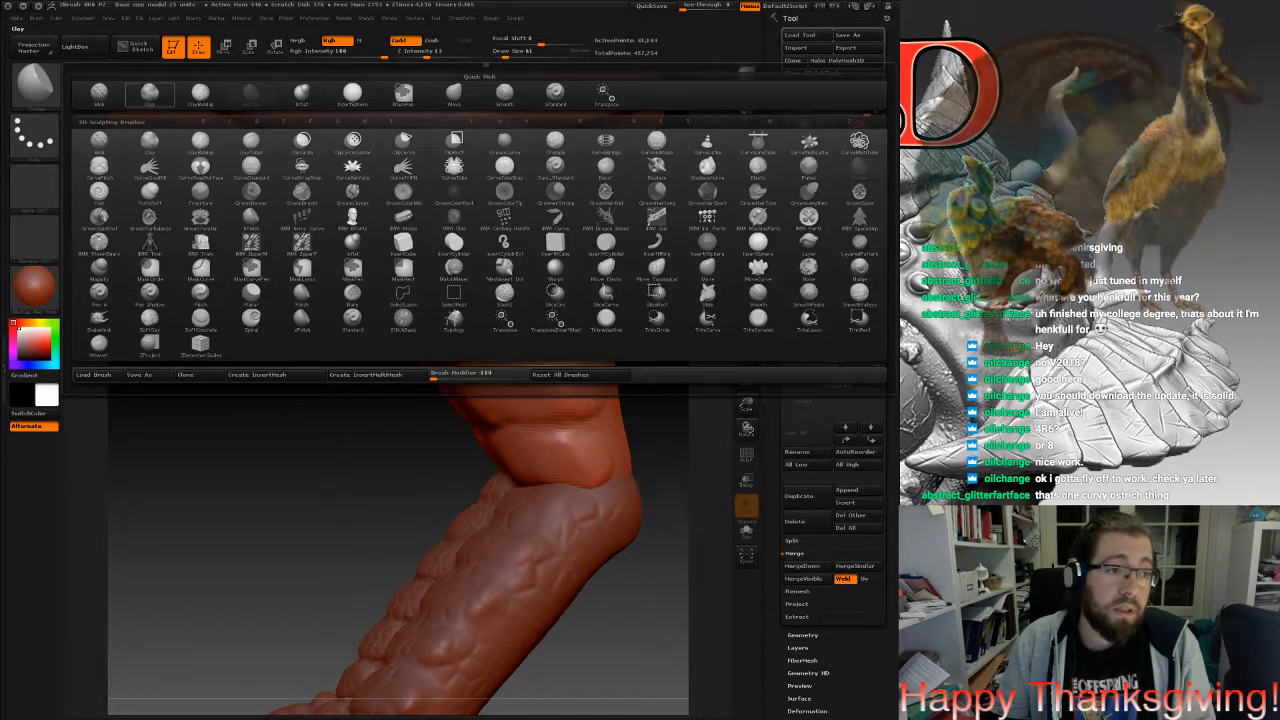
left_click(150, 95)
left_click_drag(285, 325, 455, 335)
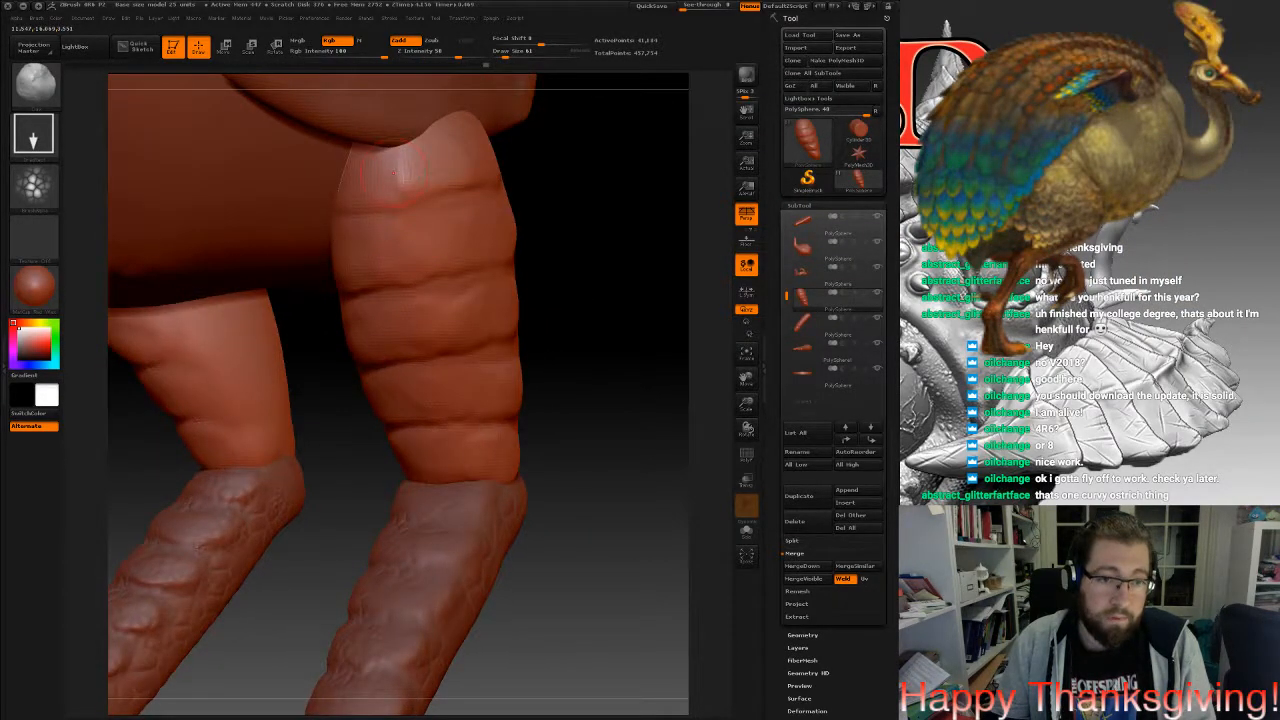
key("ctrl+z")
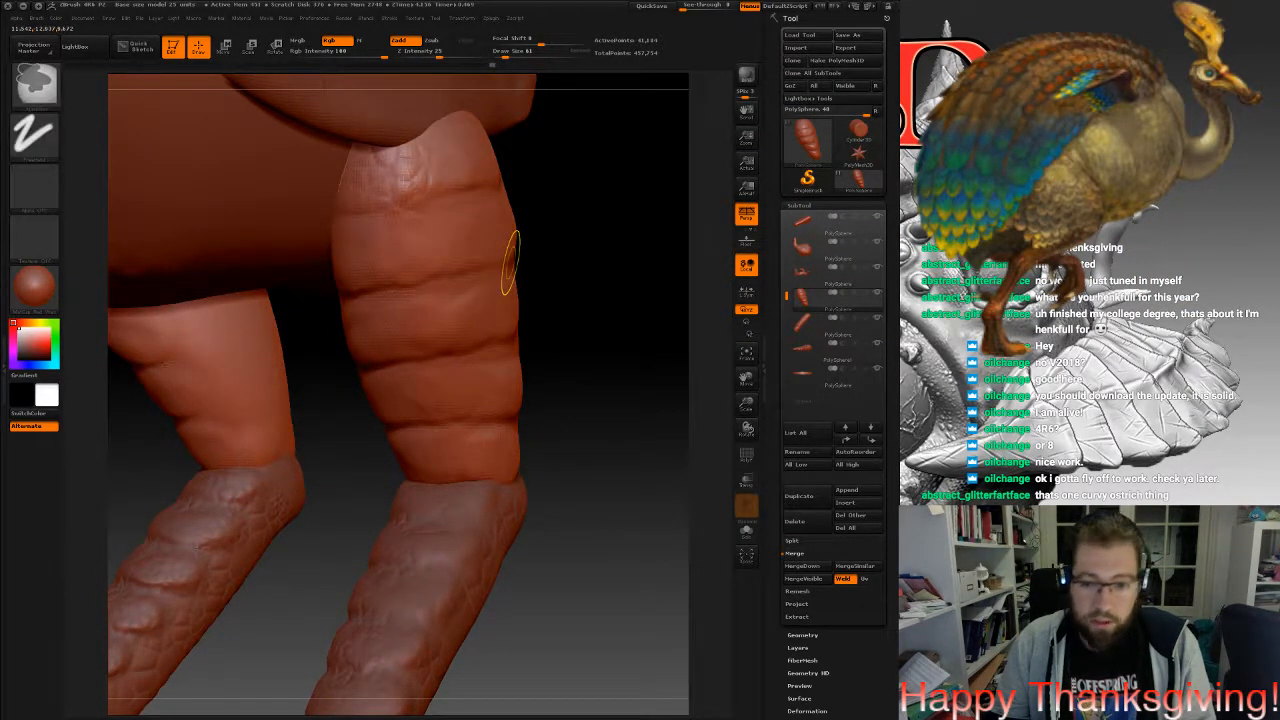
Set the DynaMesh resolution of the thighs to 32.
left_click(802, 635)
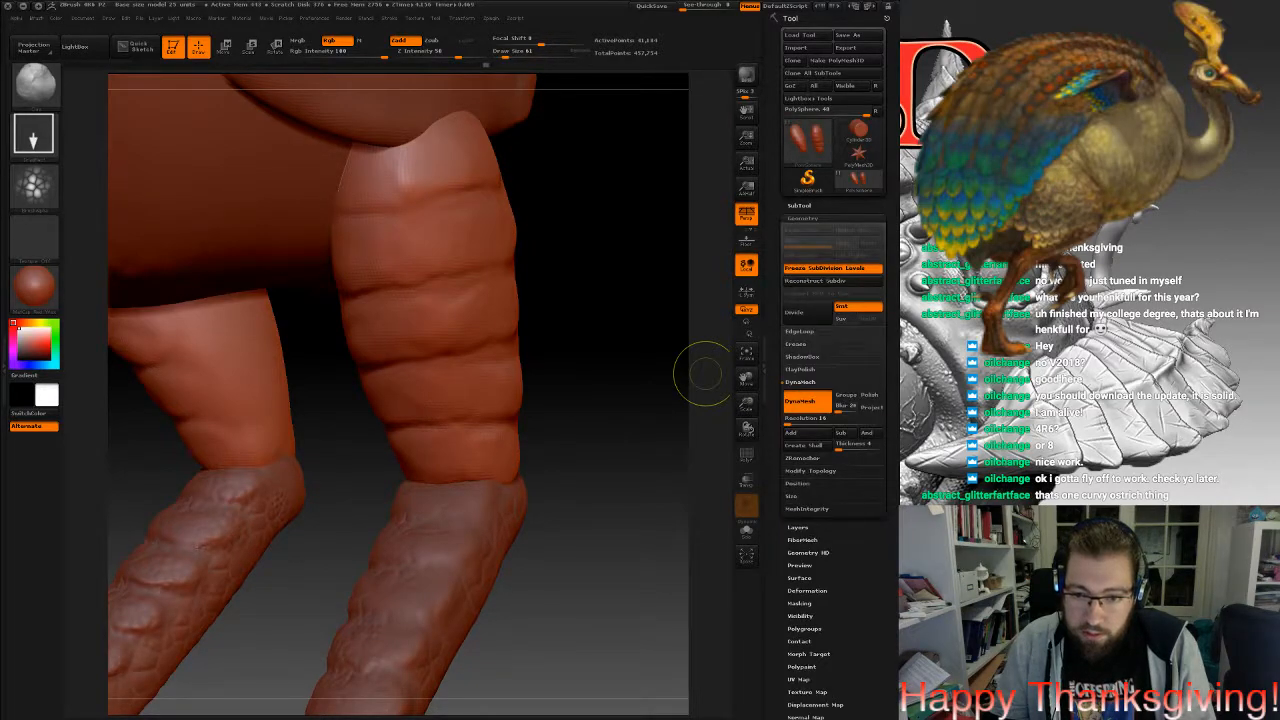
left_click(808, 419)
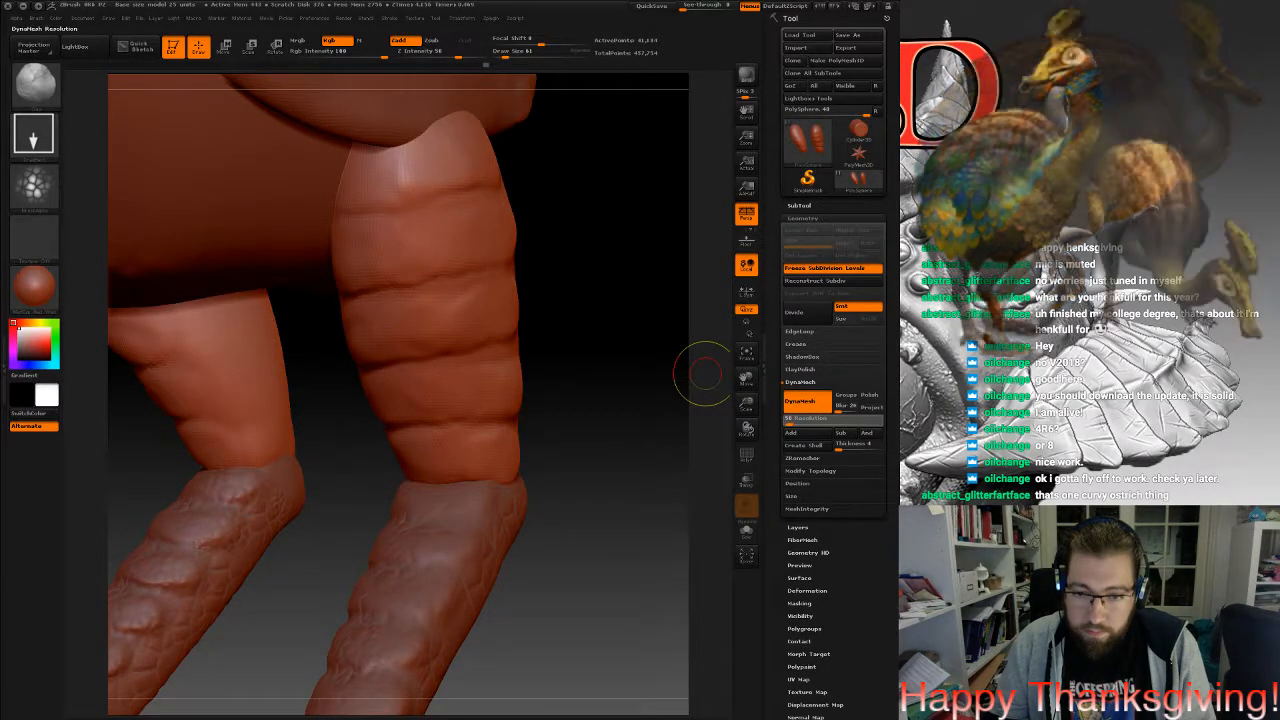
type("32")
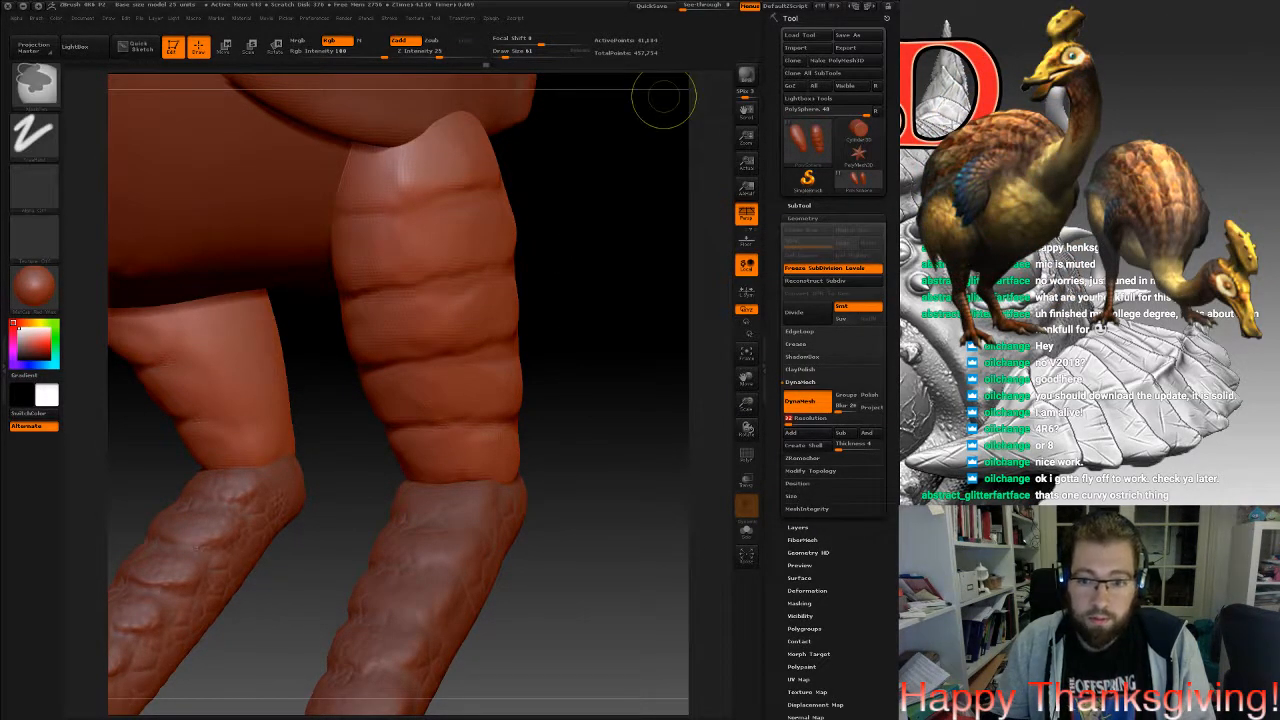
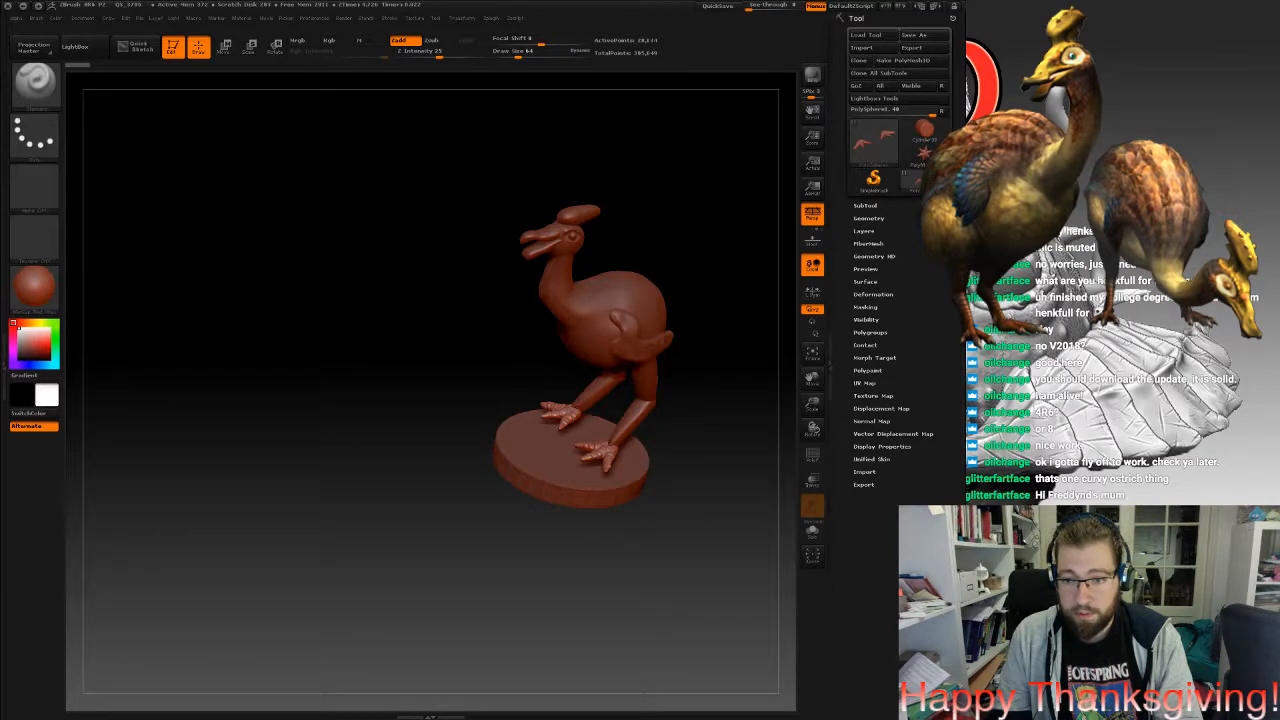
Set the DynaMesh resolution of the bird's feet to 32.
left_click_drag(420, 400, 376, 660)
mouse_move(545, 315)
left_mouse_down("alt")
mouse_move(550, 368)
mouse_move(486, 418)
mouse_move(466, 414)
left_mouse_up("alt")
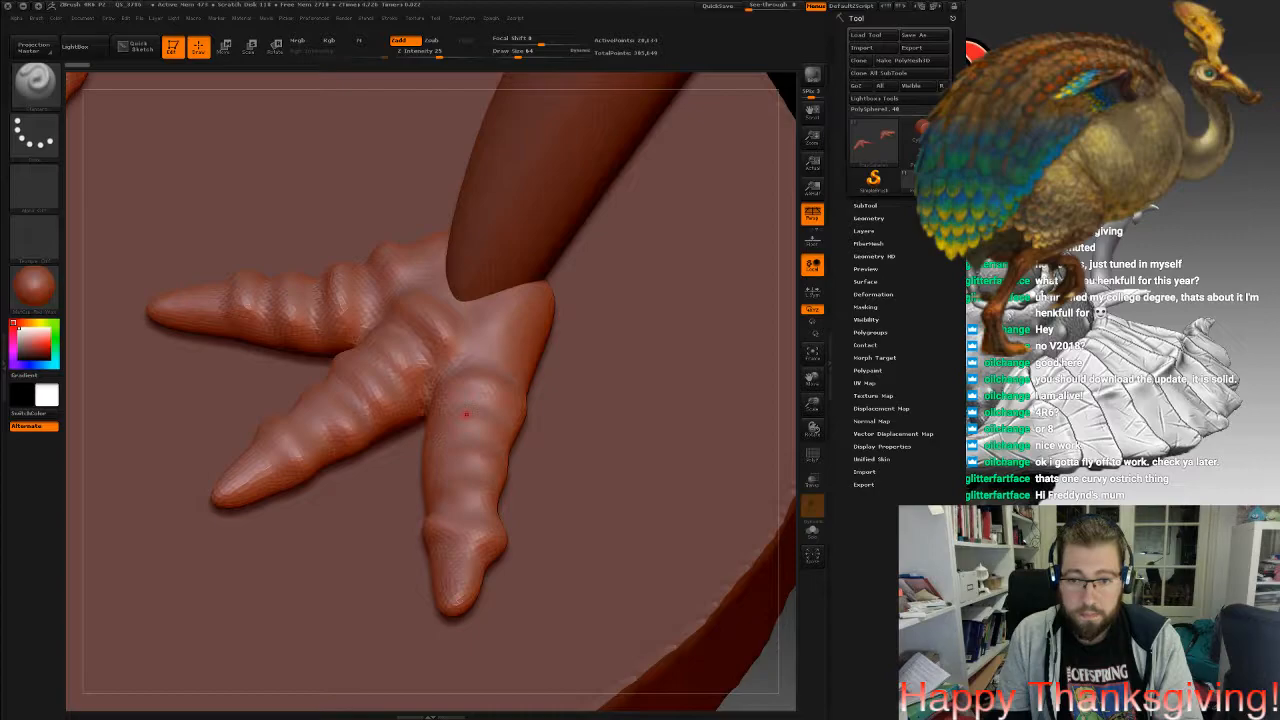
left_click(865, 206)
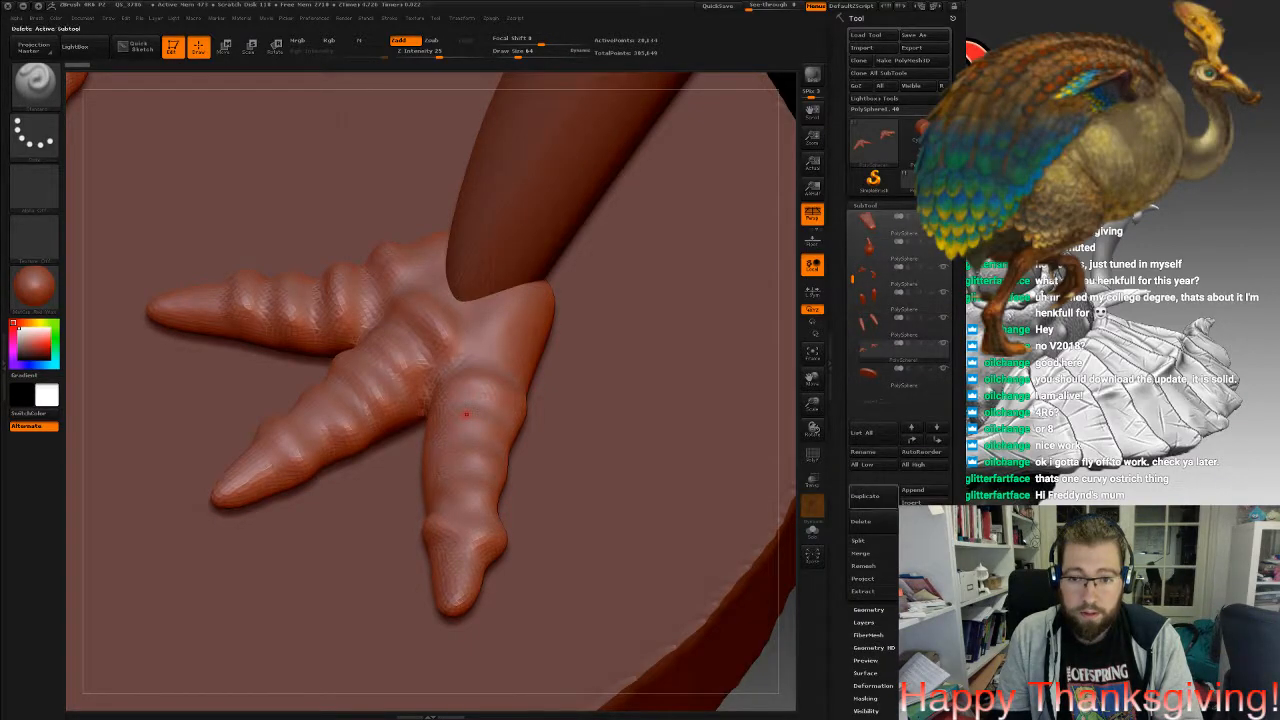
left_click(868, 607)
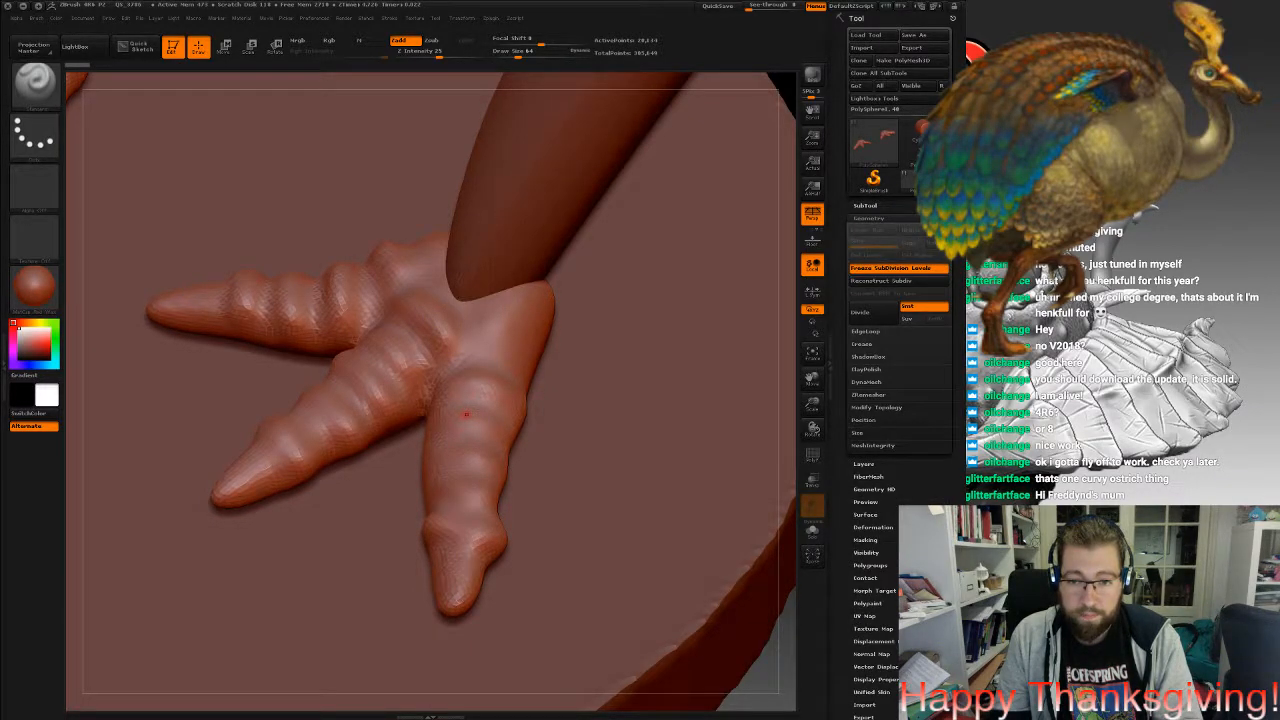
left_click(866, 382)
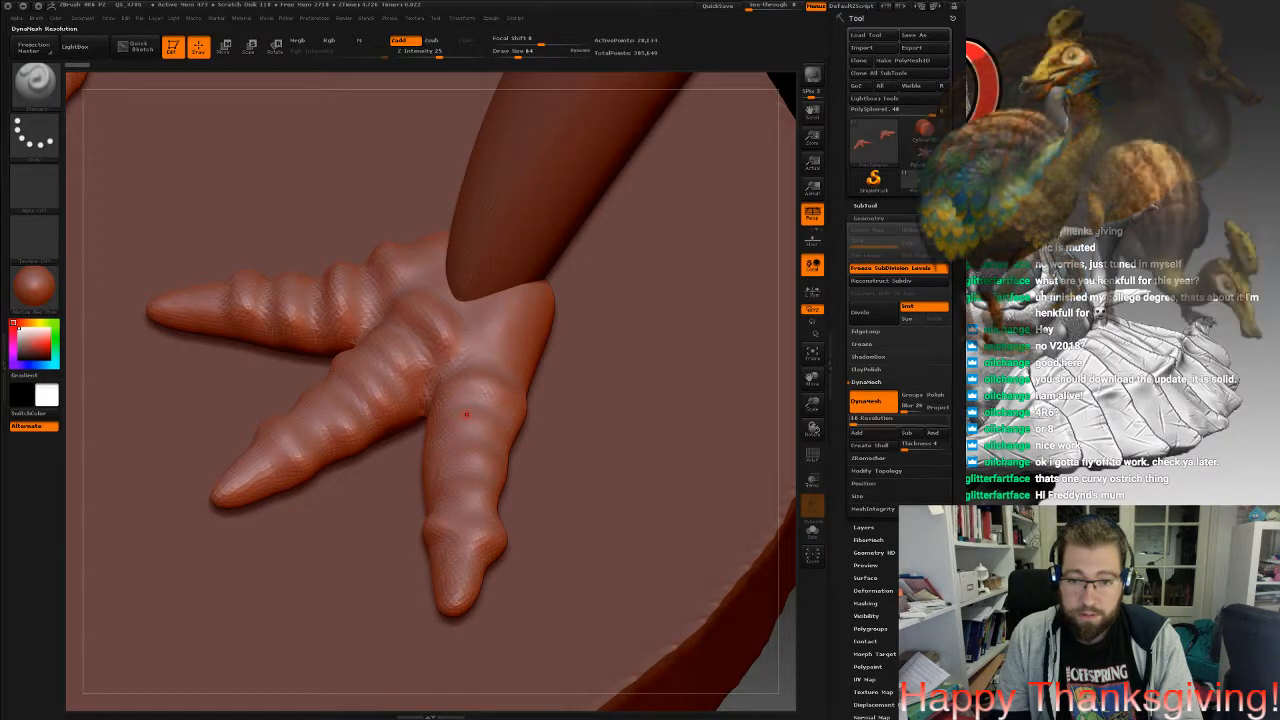
left_click(855, 421)
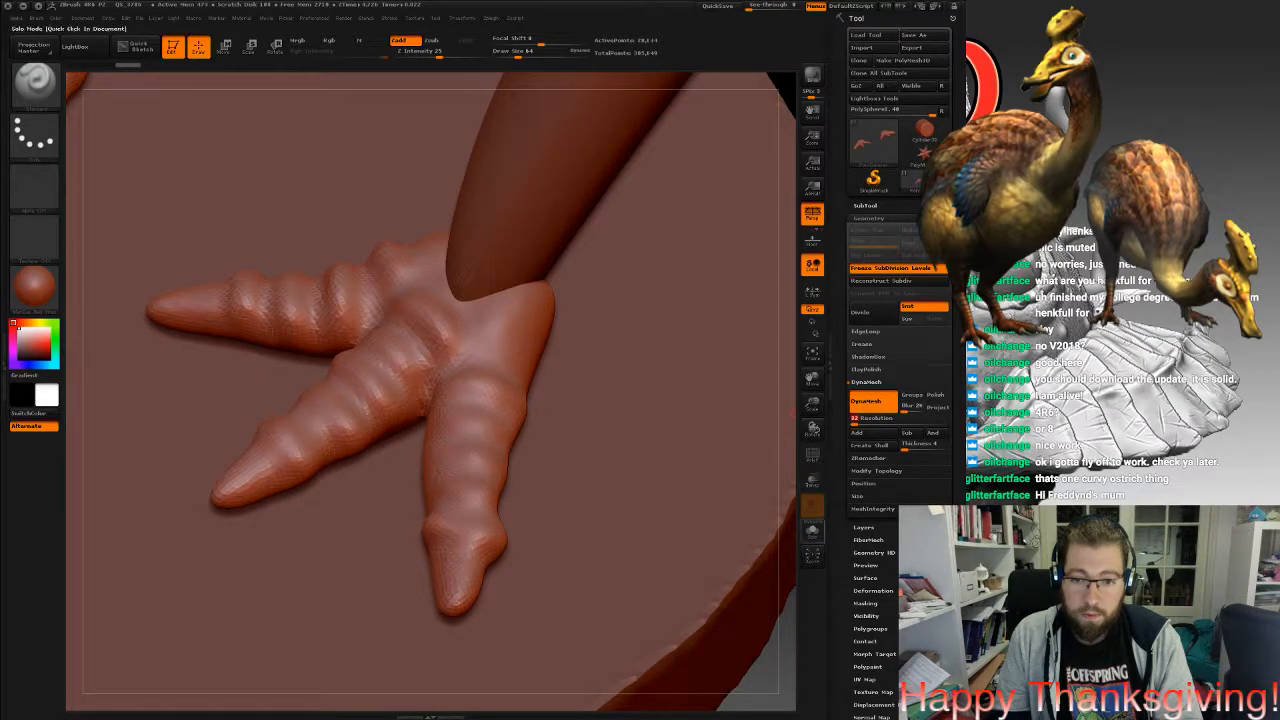
Show the other subtools as transparent ghosts and remesh the feet at the new DynaMesh resolution.
left_click(812, 530)
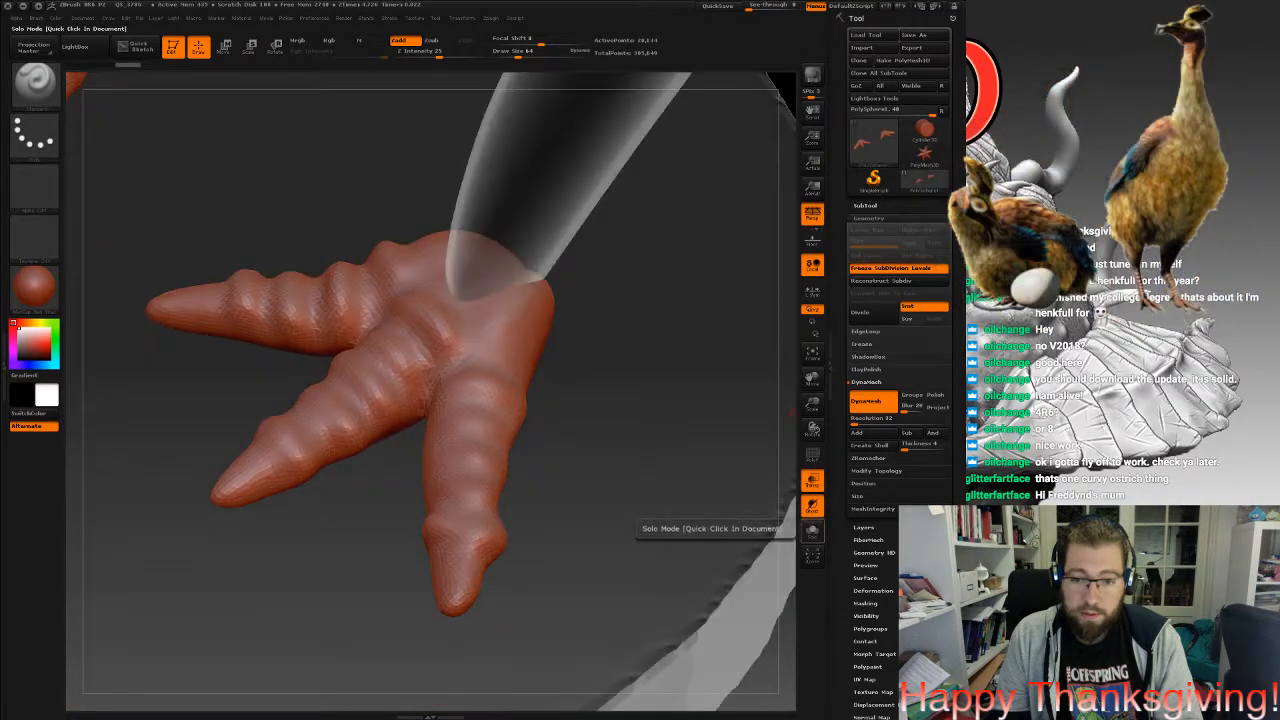
left_click(812, 530)
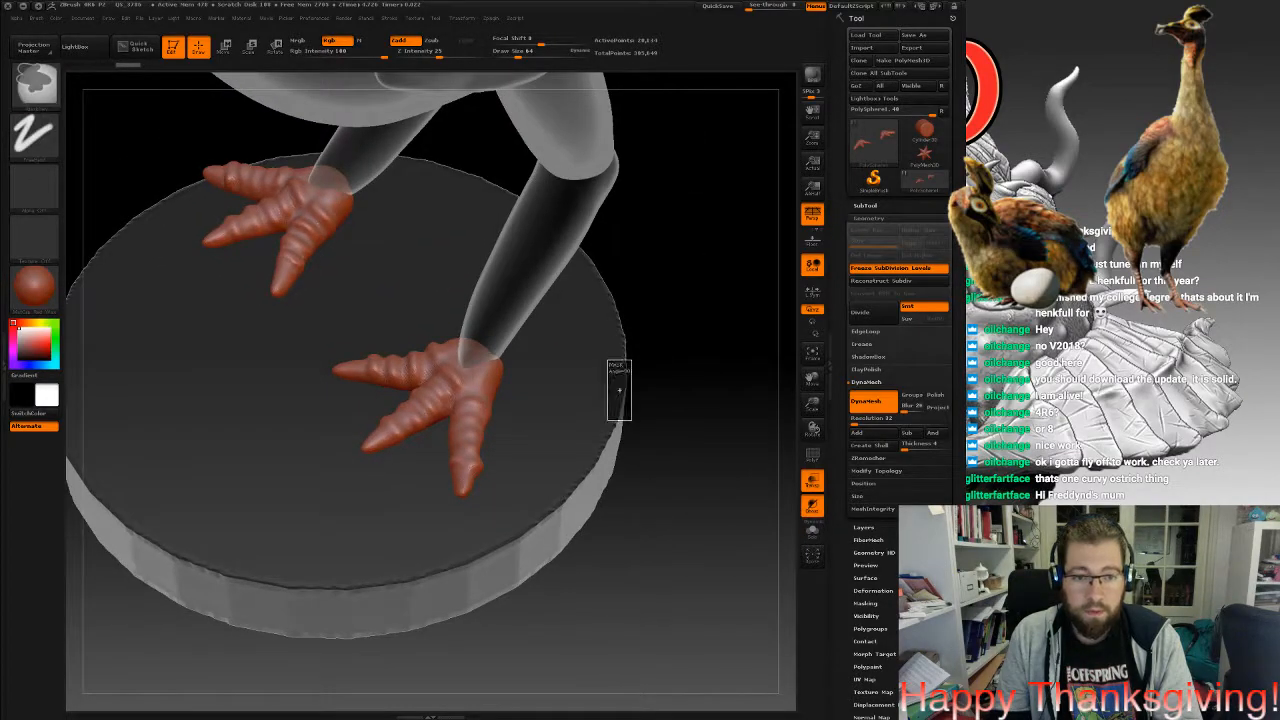
left_click_drag(632, 420, 634, 505, "alt")
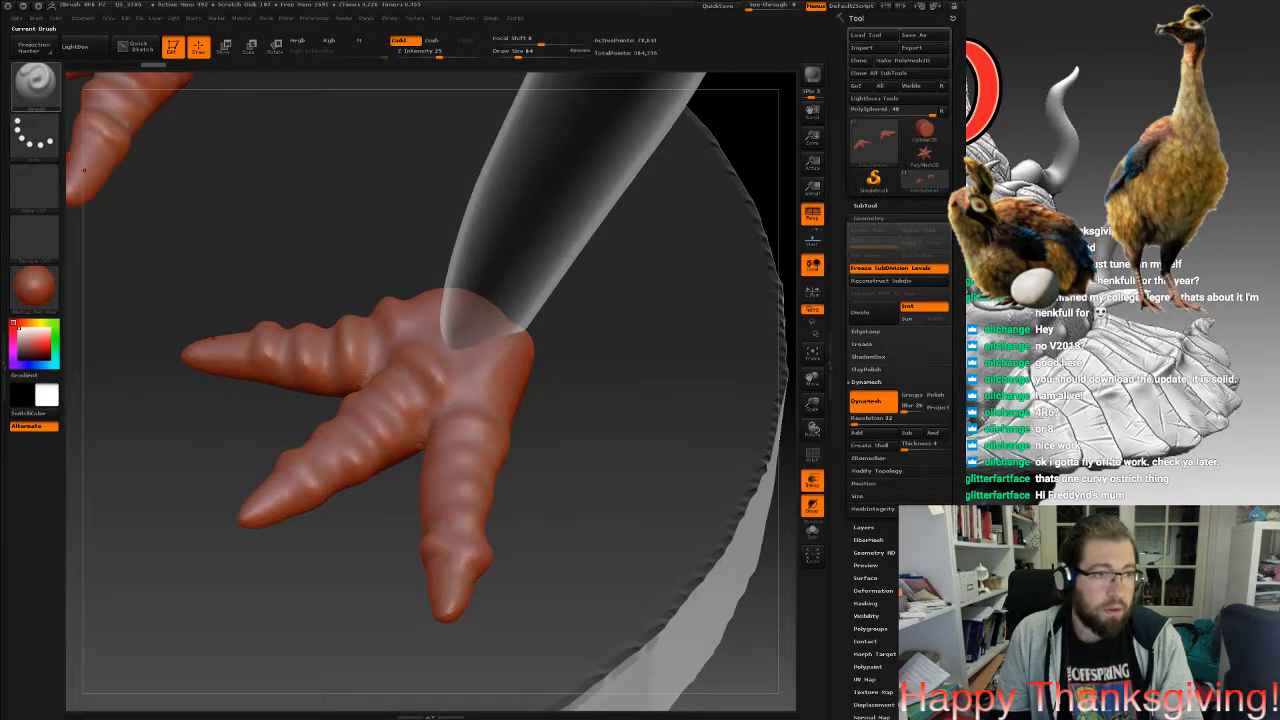
Set up the Clay brush with the DragRect stroke and a scale-pattern alpha.
key("b")
left_click(102, 94)
left_click(35, 134)
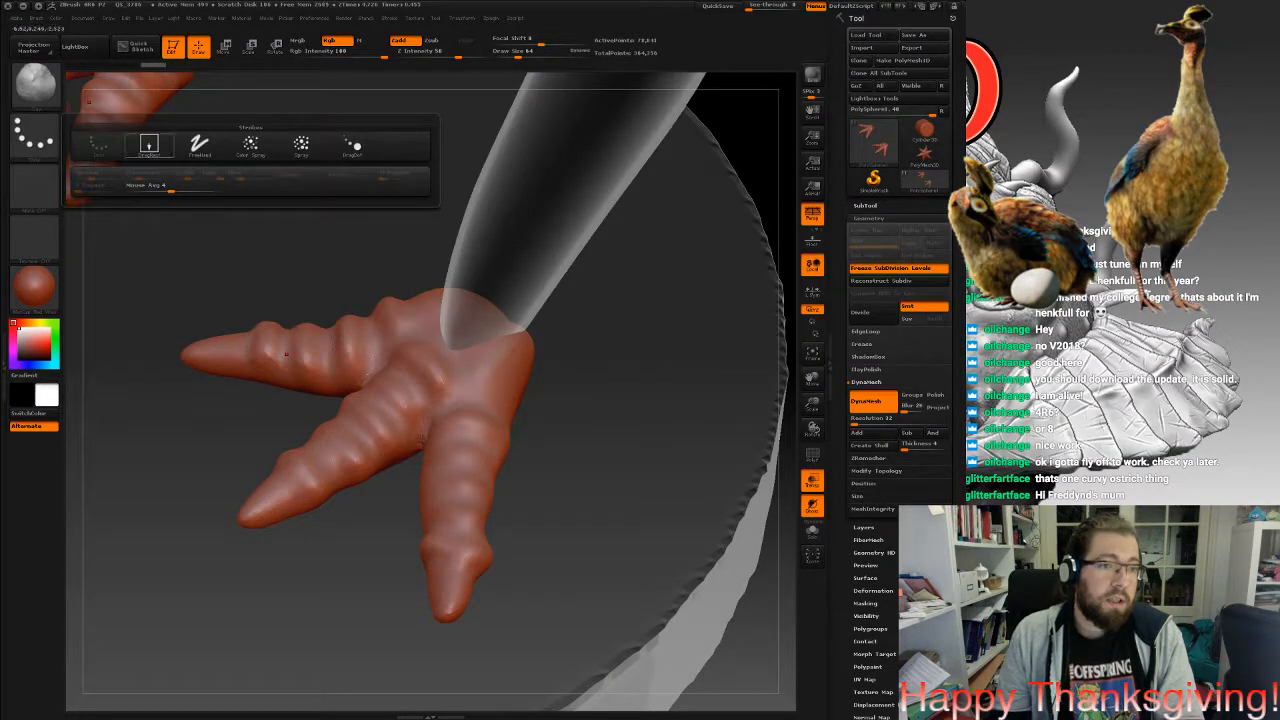
left_click(149, 144)
left_click(34, 185)
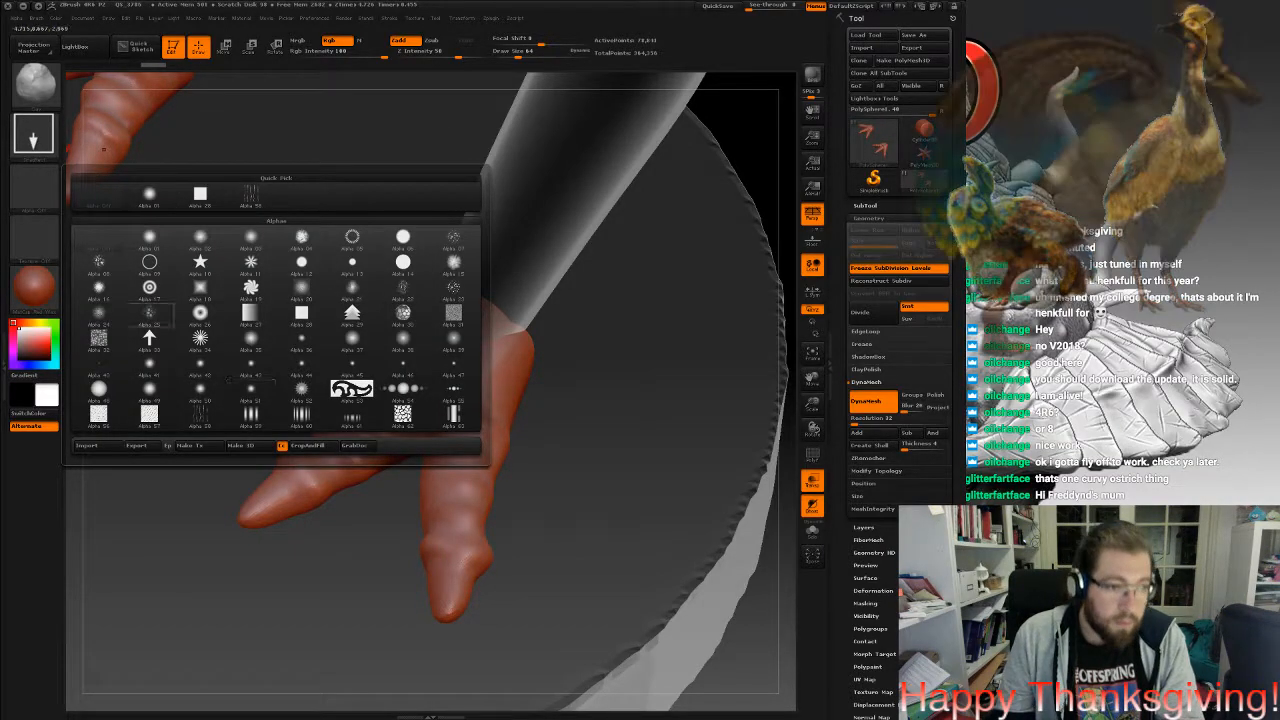
left_click(34, 187)
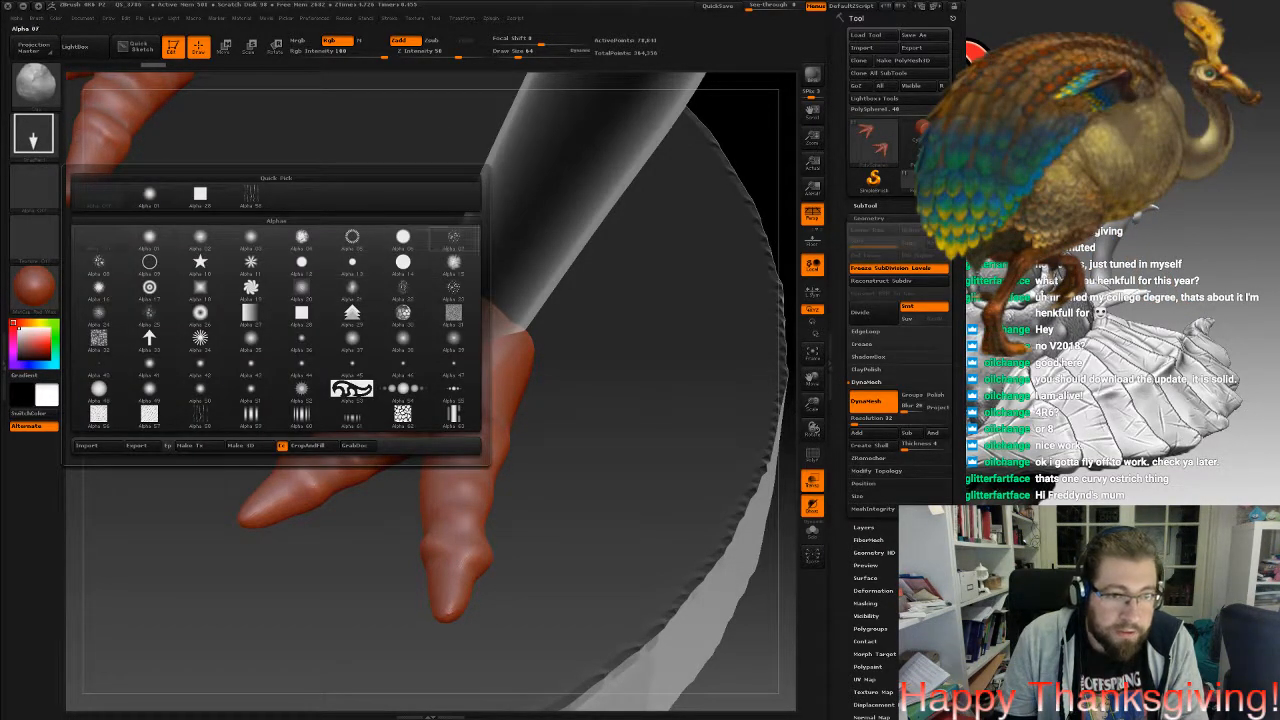
left_click(150, 315)
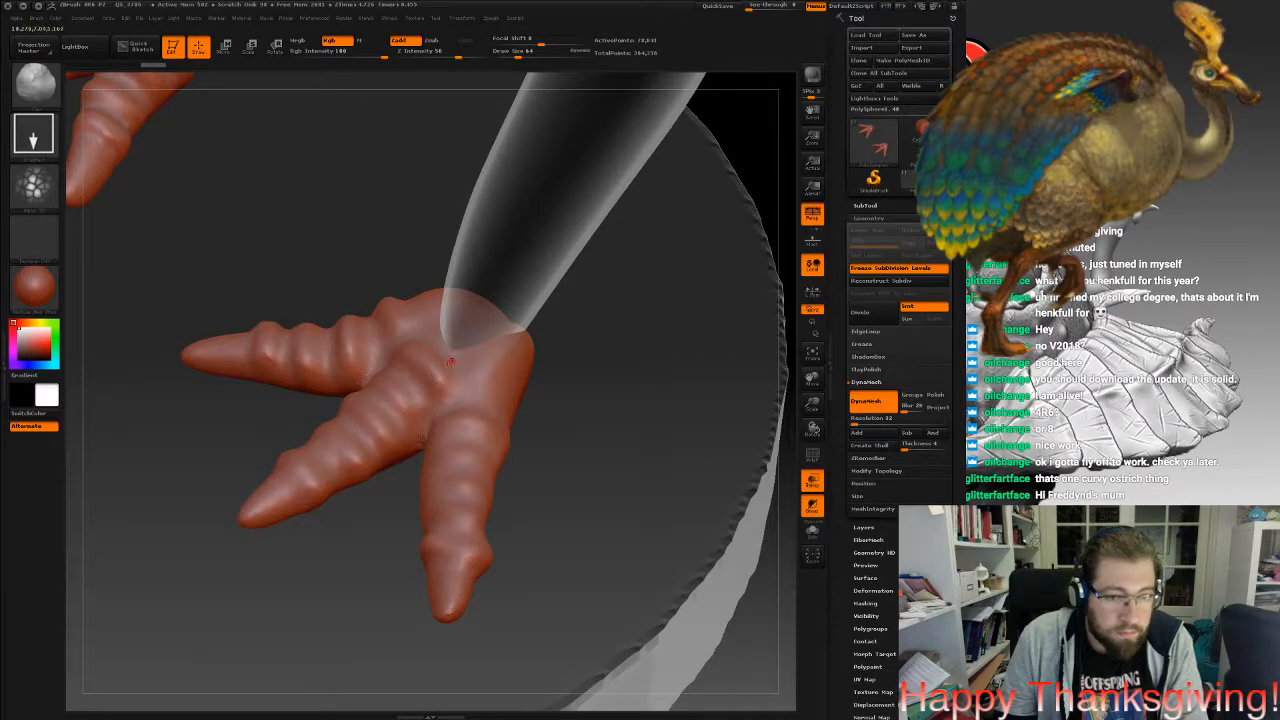
Stamp scale texture over the top of the foot and along its three front toes.
mouse_move(428, 404)
left_mouse_down()
mouse_move(445, 388)
mouse_move(472, 457)
left_mouse_up()
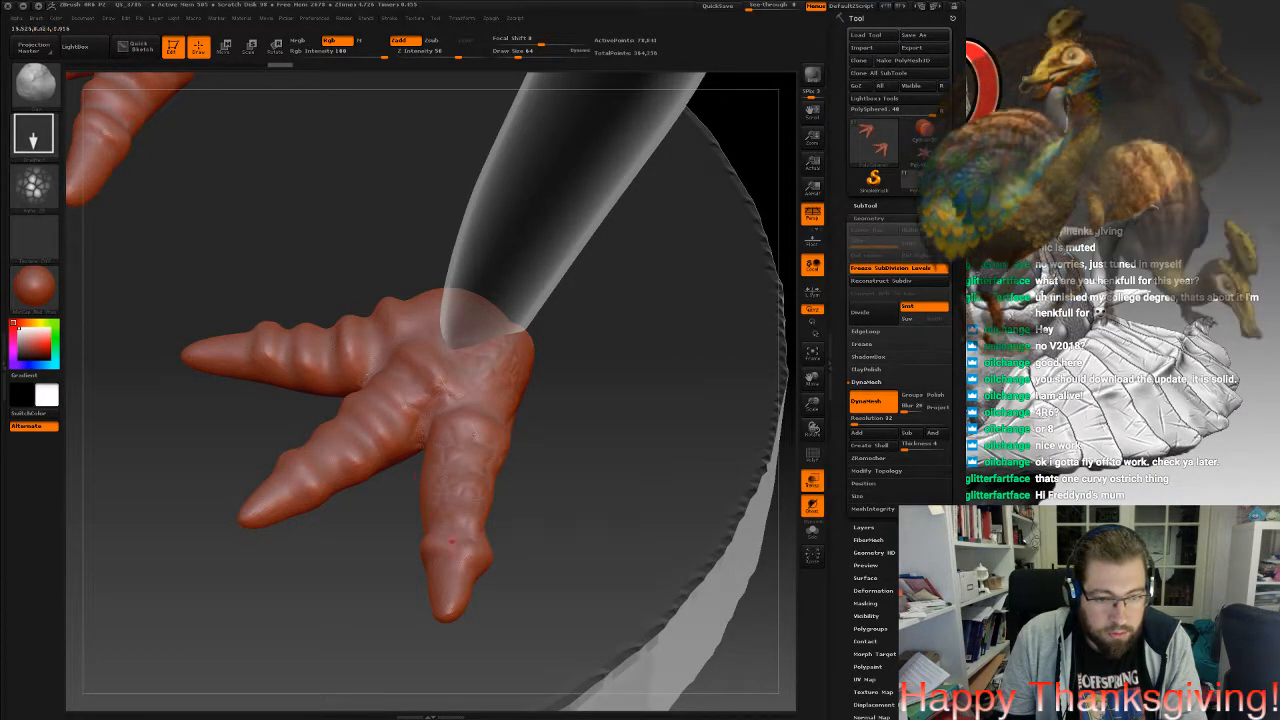
left_click_drag(452, 542, 456, 558)
left_click_drag(380, 435, 401, 434)
left_click_drag(427, 310, 412, 314)
left_click_drag(275, 351, 368, 346)
left_click_drag(349, 453, 330, 462)
left_click_drag(475, 433, 464, 444)
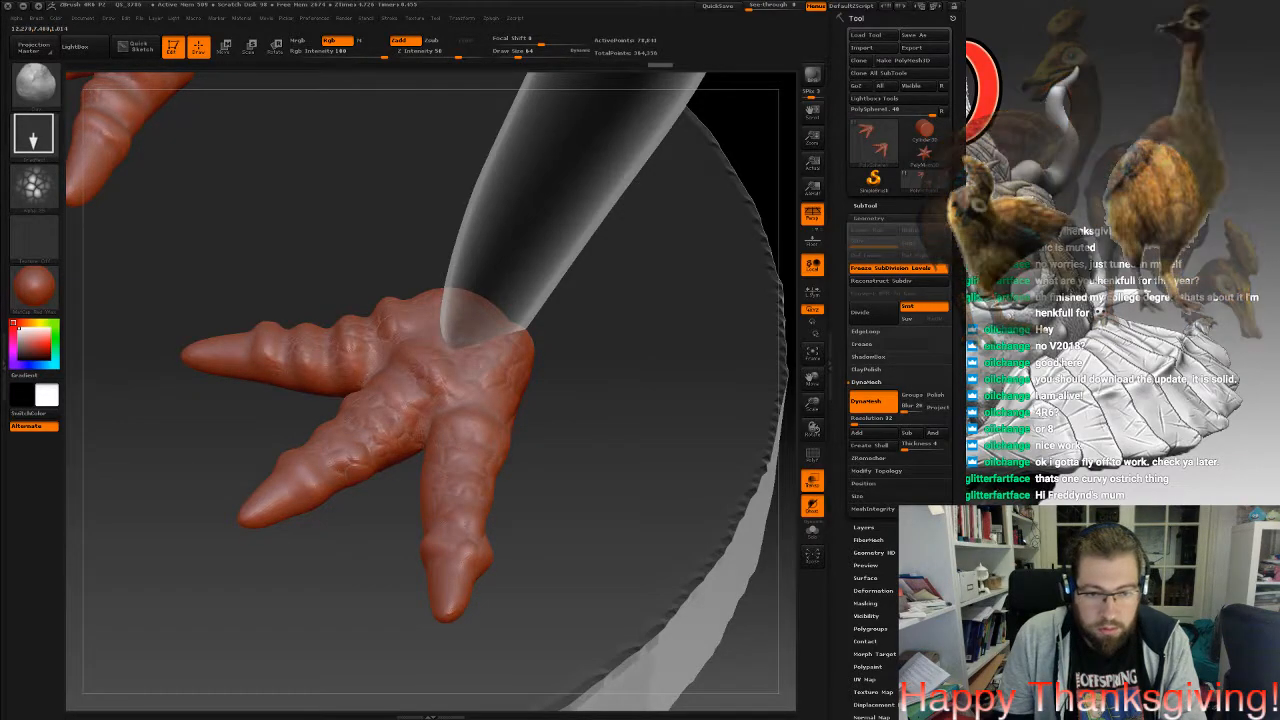
Stamp more scale texture on the outer side of the foot and the sideways-pointing toe.
left_click_drag(640, 450, 526, 440)
mouse_move(540, 354)
left_mouse_down()
mouse_move(552, 360)
mouse_move(506, 442)
mouse_move(561, 412)
mouse_move(532, 396)
left_mouse_up()
mouse_move(640, 450)
left_mouse_down()
mouse_move(742, 470)
mouse_move(700, 400)
mouse_move(685, 510)
left_mouse_up()
left_click_drag(720, 440, 690, 550)
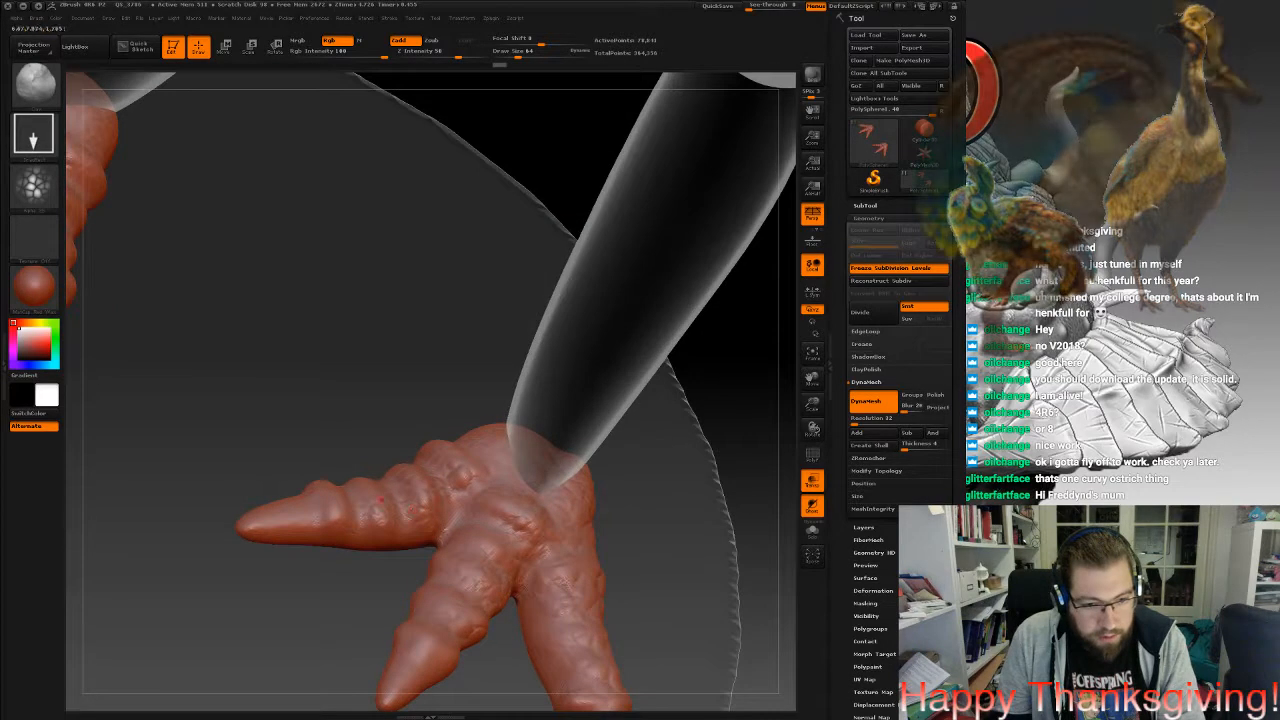
left_click_drag(388, 533, 371, 541)
Select the lower legs subtool, set its DynaMesh resolution to 32 and remesh it.
left_click(865, 205)
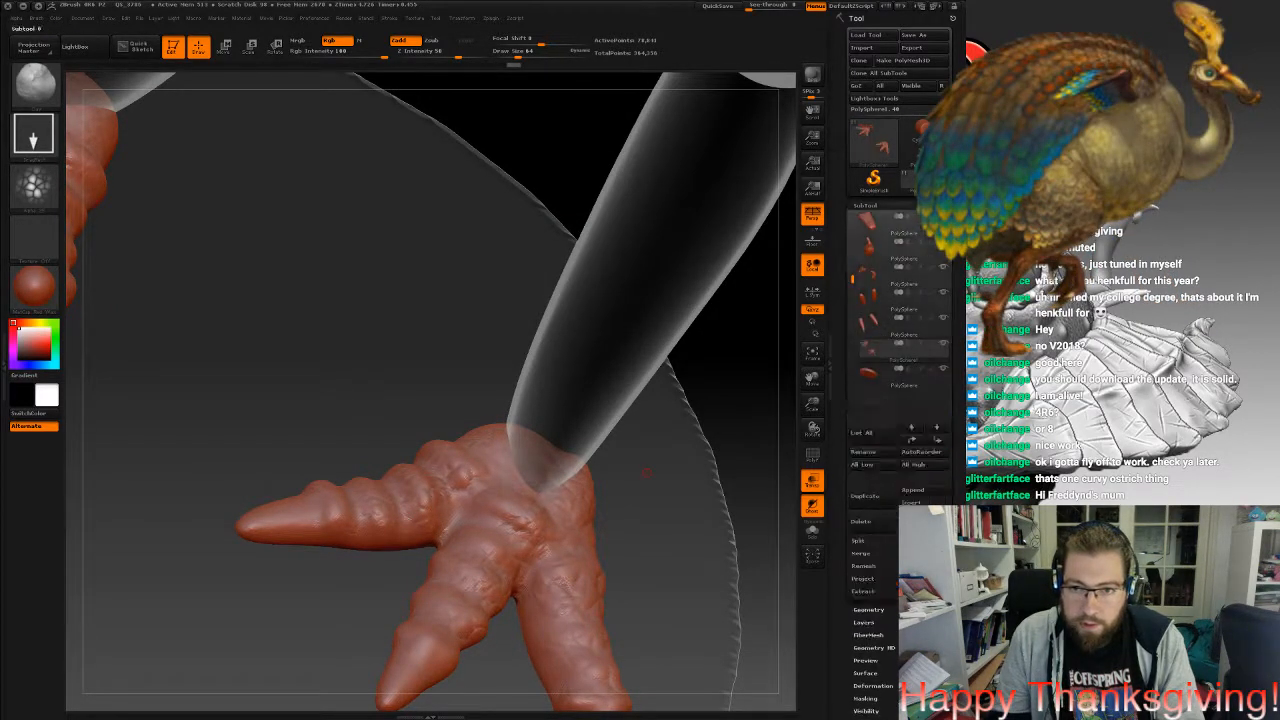
left_click(886, 325)
left_click_drag(690, 500, 738, 484)
left_click(868, 610)
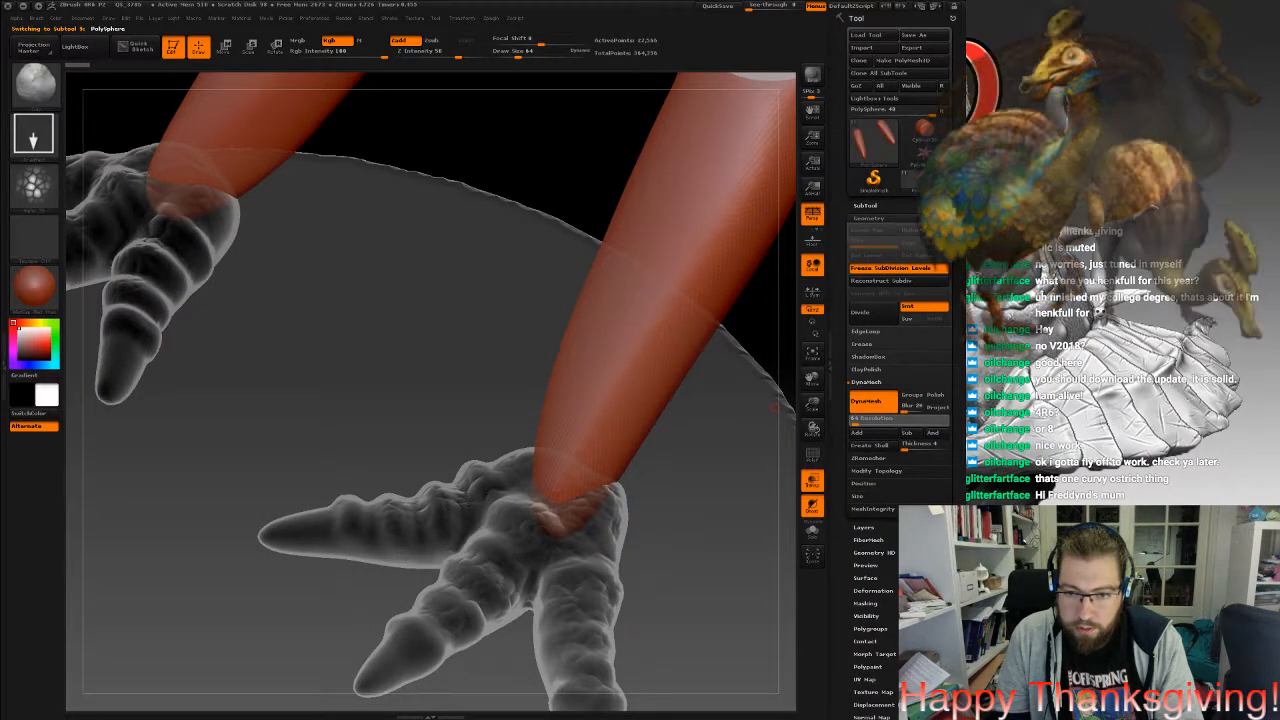
left_click_drag(491, 120, 497, 150, "ctrl")
Enlarge the brush, mask six horizontal bands down the front of the lower leg and invert the mask.
mouse_move(660, 299)
left_mouse_down()
mouse_move(656, 318)
mouse_move(542, 376)
left_mouse_up()
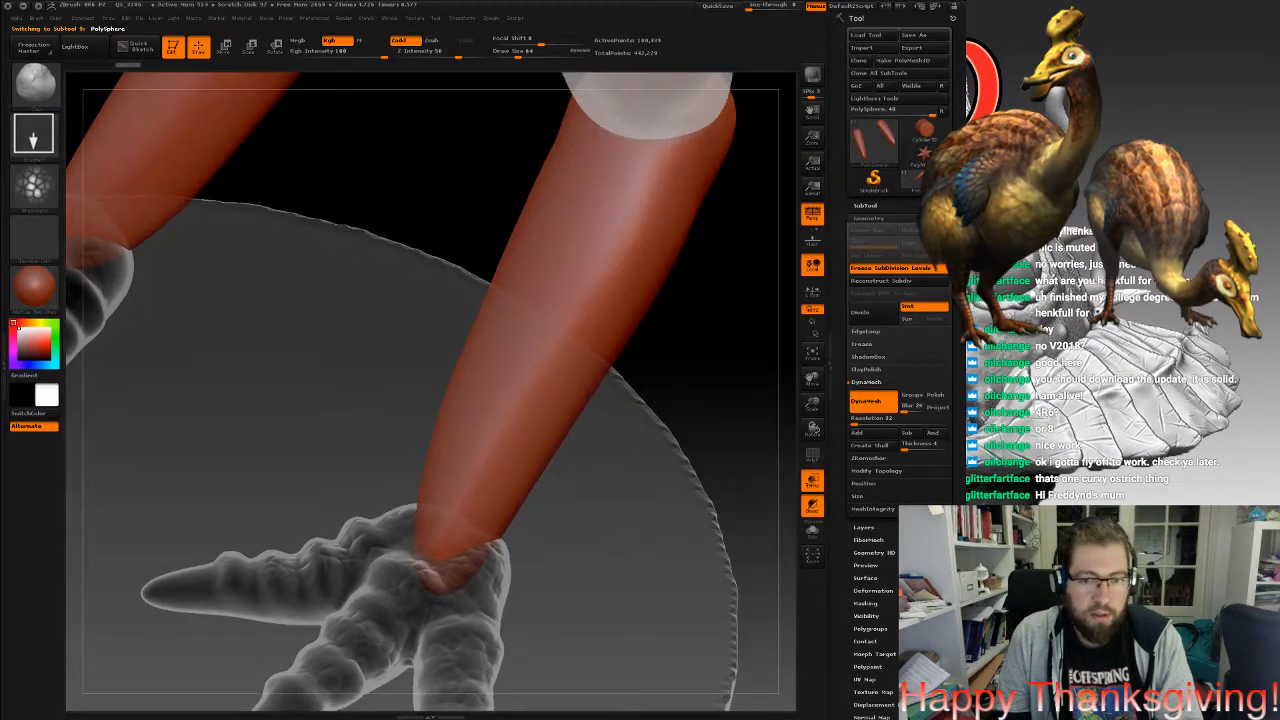
left_click(36, 85)
key("space")
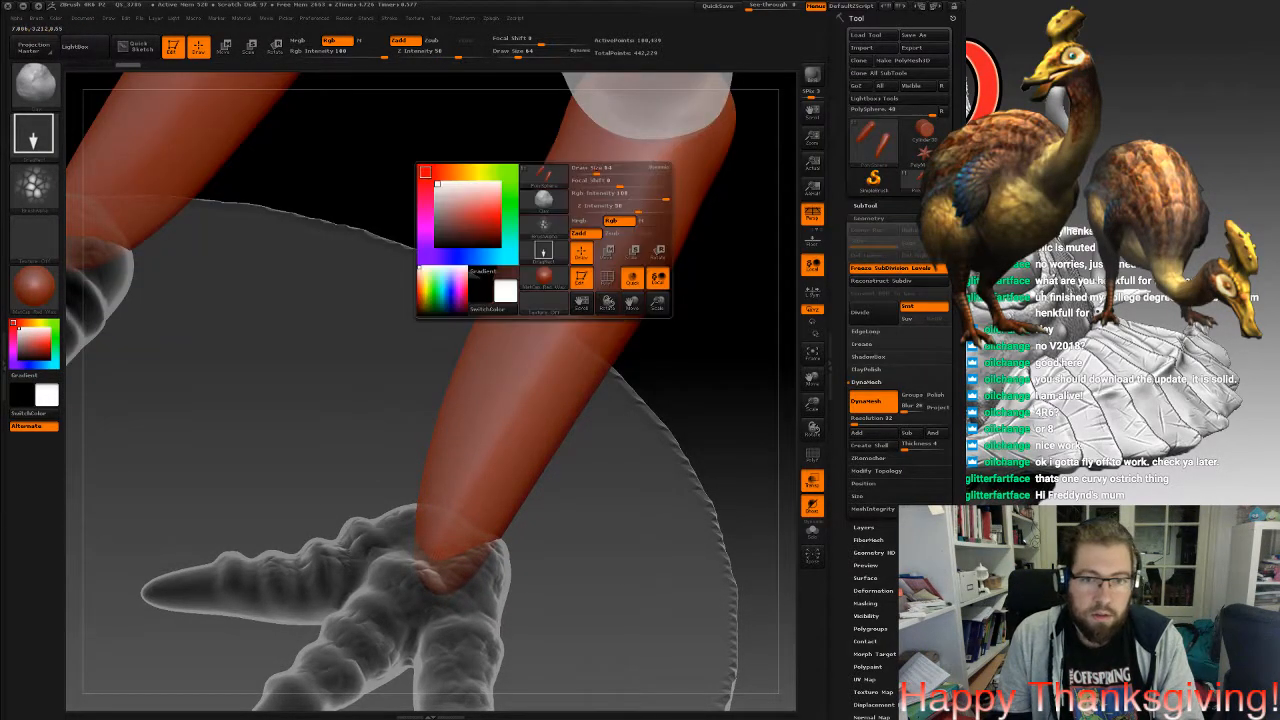
left_click_drag(616, 171, 646, 171)
left_click_drag(702, 262, 752, 205)
mouse_move(527, 163)
left_mouse_down("ctrl")
mouse_move(646, 166)
mouse_move(690, 245)
left_mouse_up("ctrl")
left_click_drag(528, 229, 642, 222, "ctrl")
left_click_drag(520, 276, 645, 285, "ctrl")
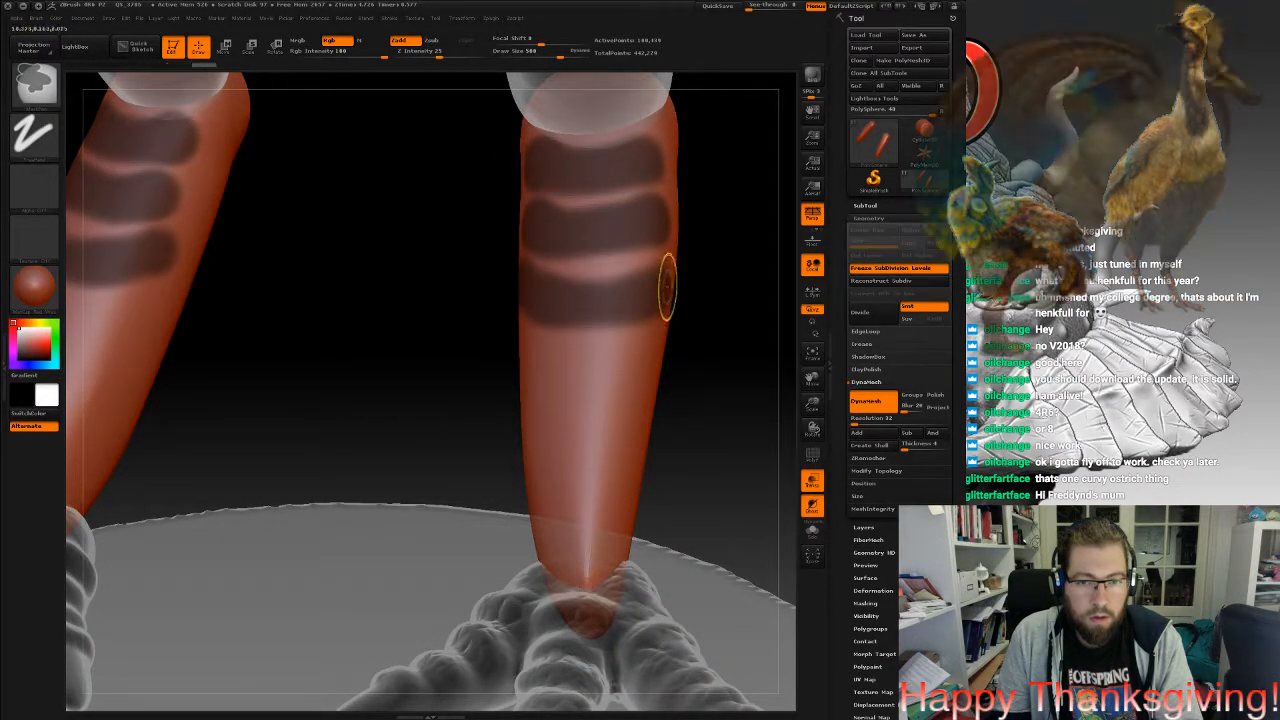
left_click_drag(527, 358, 636, 366, "ctrl")
left_click_drag(527, 426, 637, 437, "ctrl")
left_click_drag(543, 506, 625, 500, "ctrl")
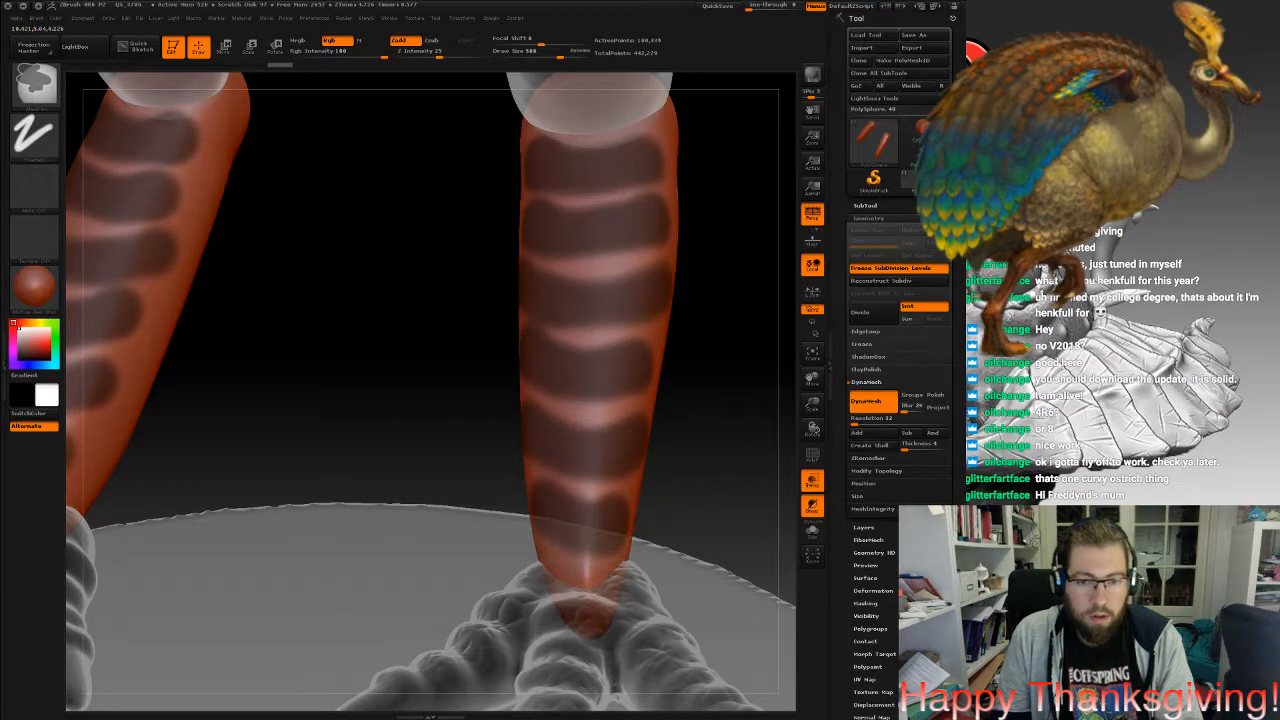
left_click(693, 492, "ctrl")
Switch to the Move brush and raise its draw size to 1000.
left_click_drag(702, 470, 620, 455, "shift")
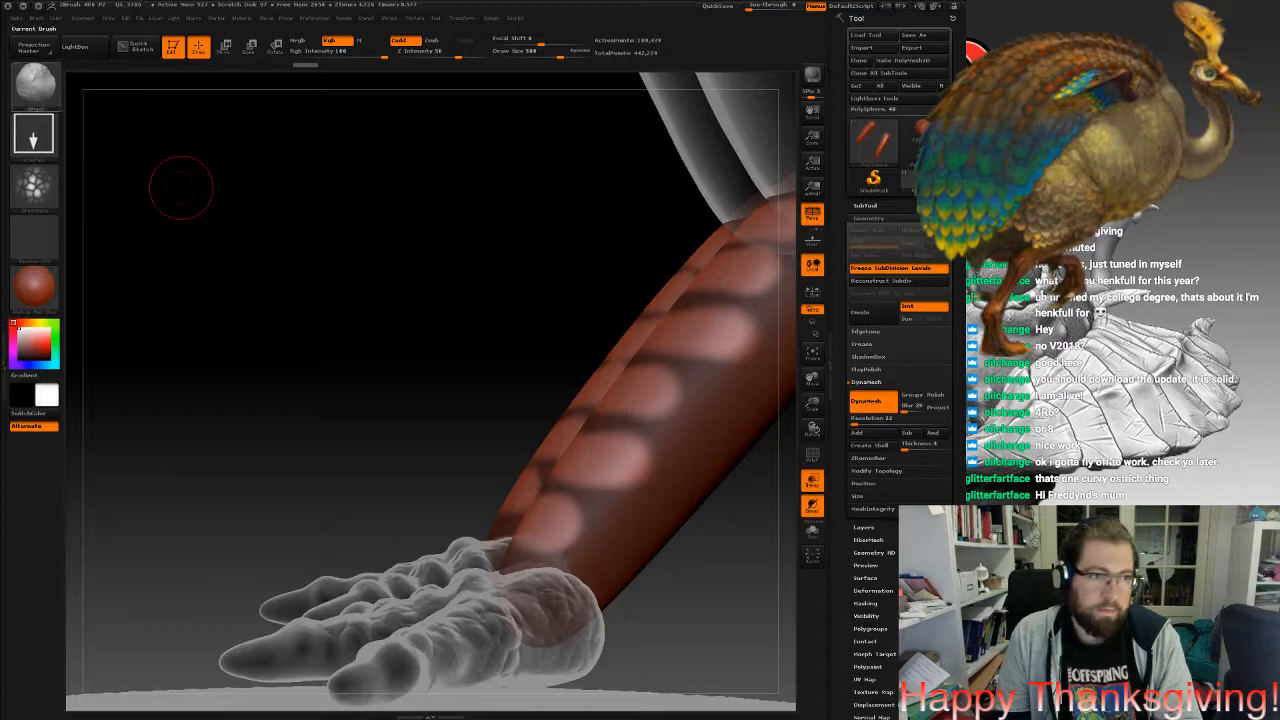
key("b")
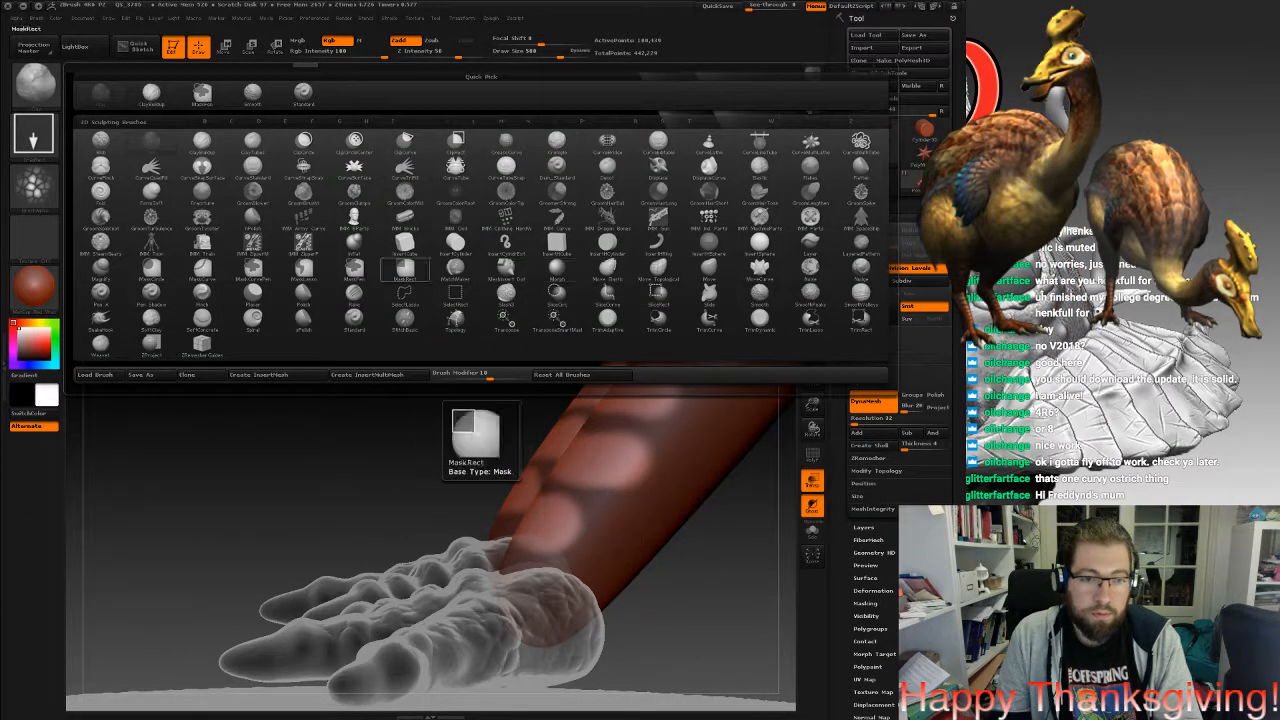
left_click(707, 268)
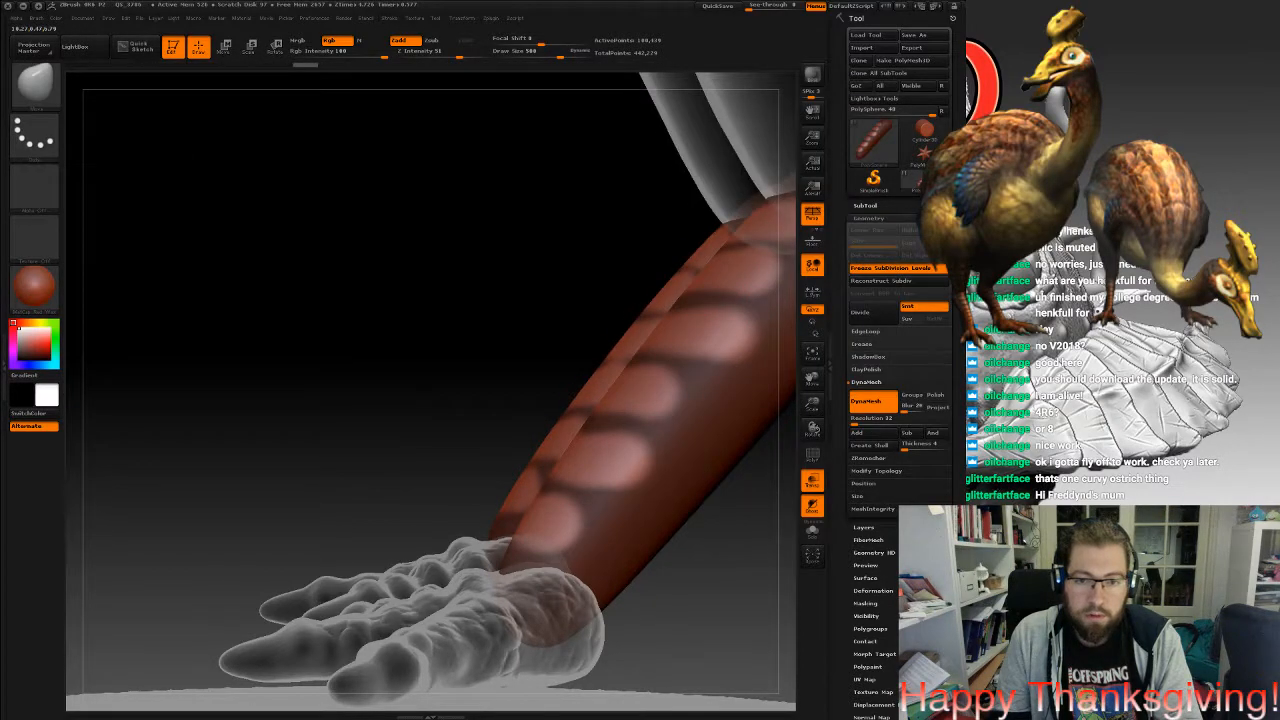
key("space")
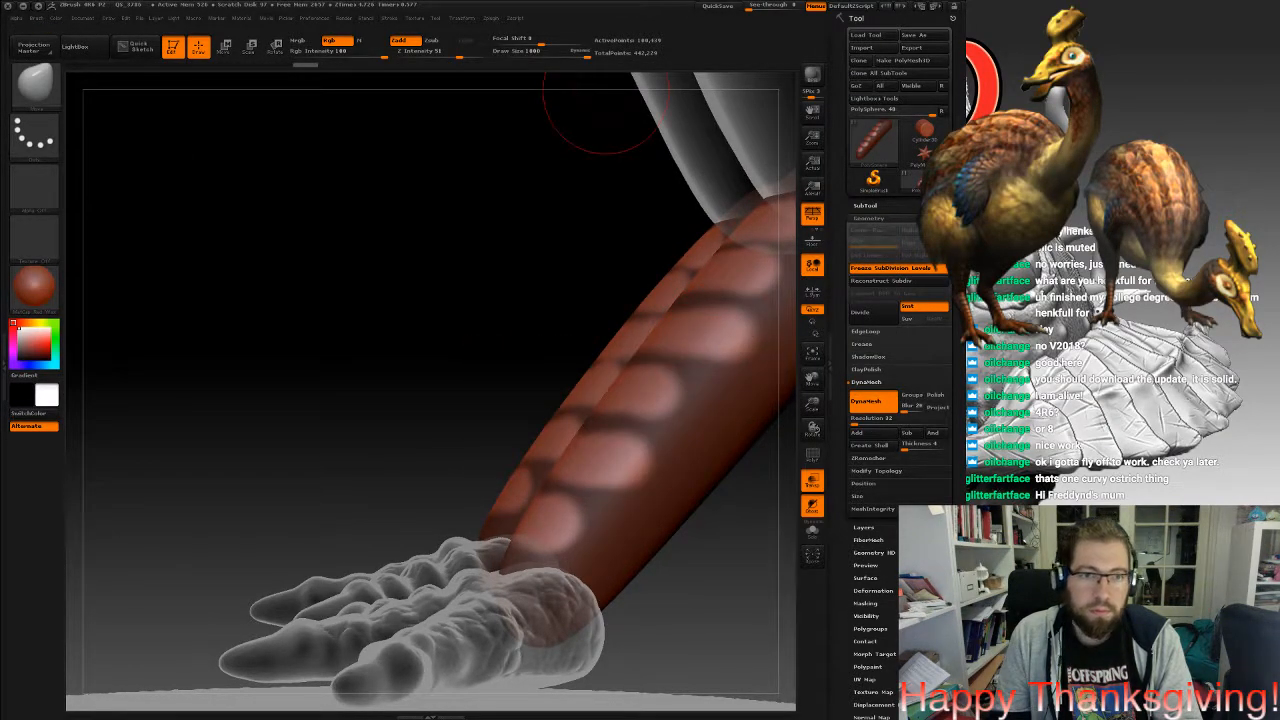
Raise the maximum brush size in the preferences and enlarge the Move brush beyond the previous limit.
left_click(314, 18)
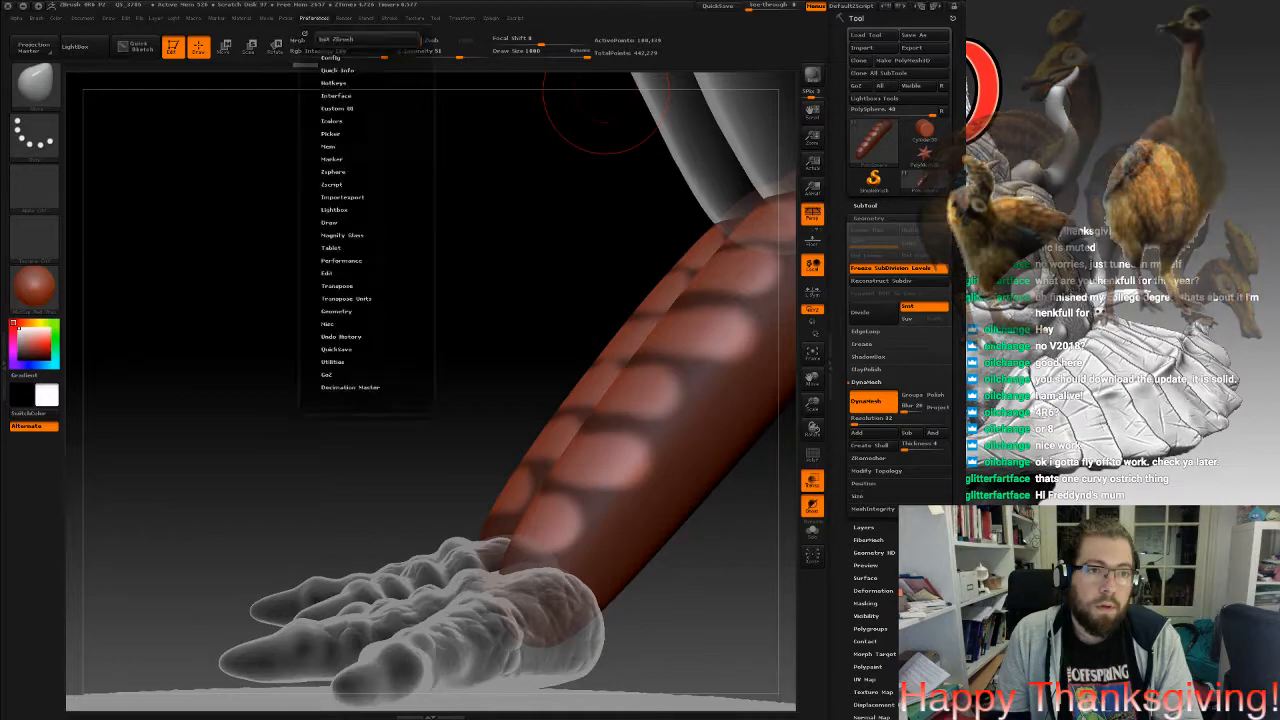
left_click(329, 223)
left_click_drag(374, 235, 412, 235)
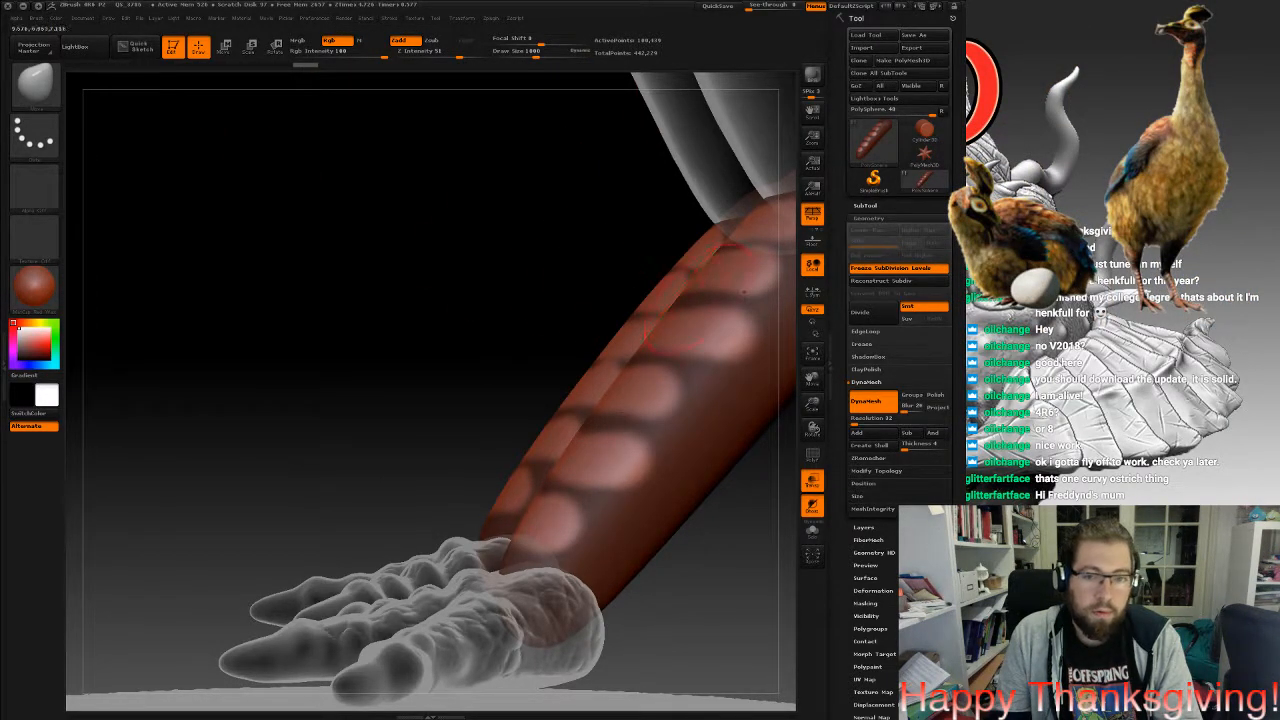
key("space")
right_click_drag(752, 302, 573, 305)
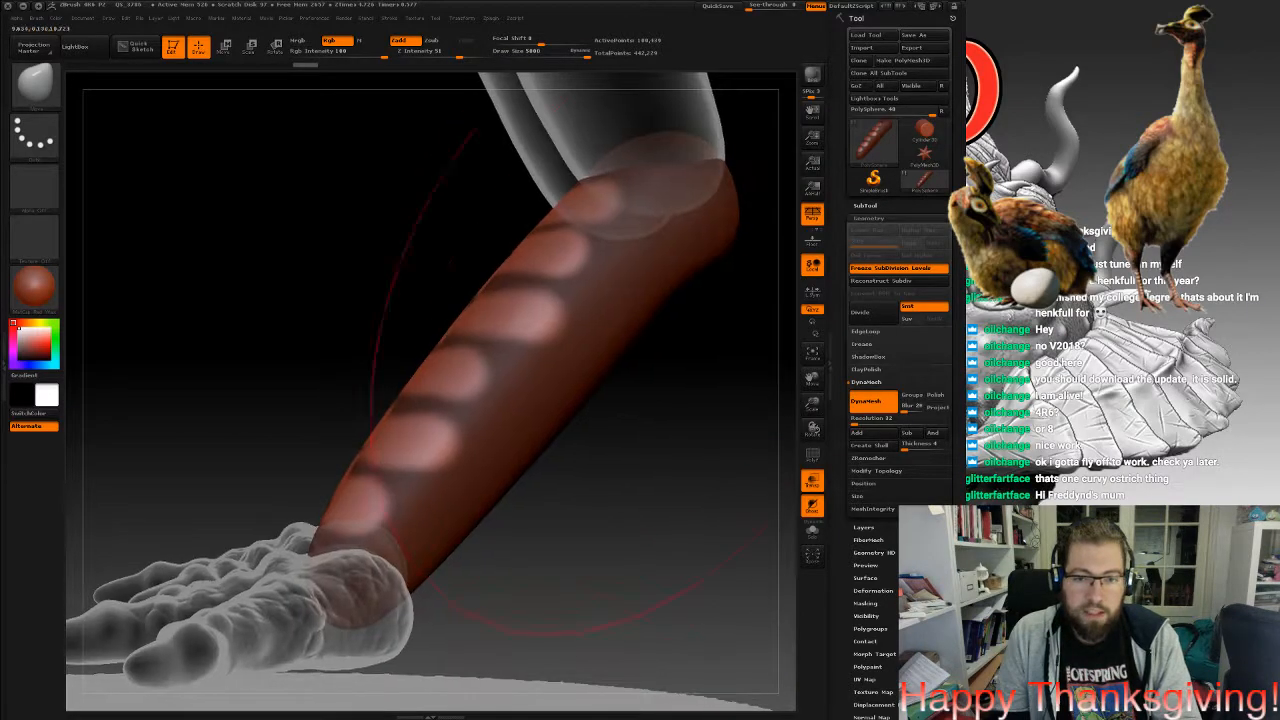
Pull the unmasked bands outward and downward along the shin to form overlapping plates.
key("space")
left_click_drag(573, 303, 508, 297)
left_click_drag(445, 428, 426, 443)
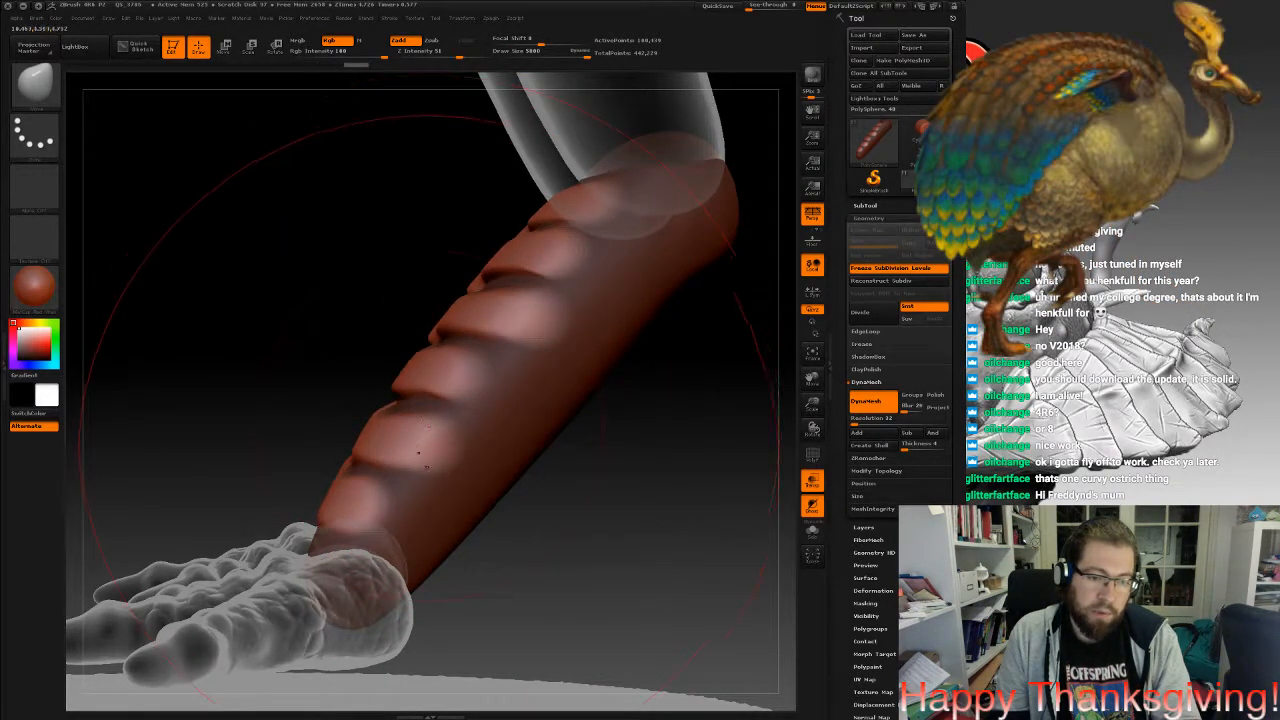
left_click_drag(473, 382, 457, 384)
left_click_drag(490, 327, 478, 331)
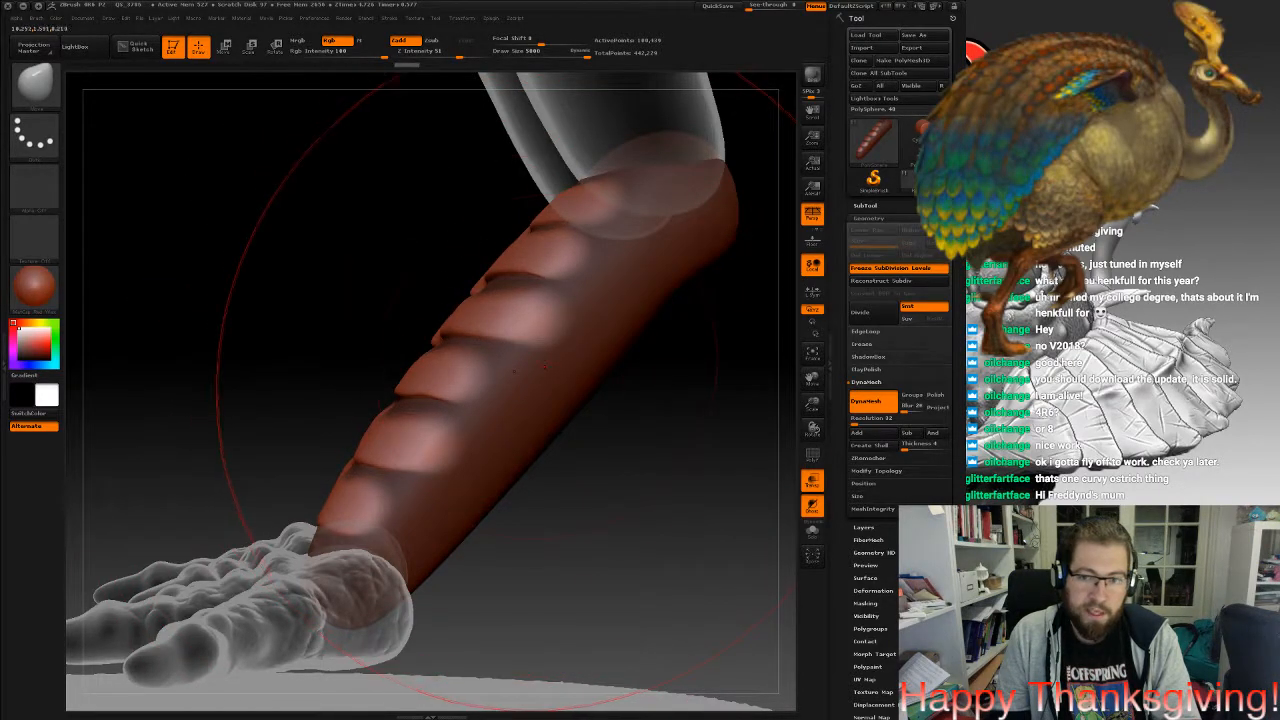
Clear the mask from the shins and reduce the Move brush's draw size.
mouse_move(634, 365)
left_mouse_down("shift")
mouse_move(688, 500)
mouse_move(681, 529)
mouse_move(712, 581)
left_mouse_up("shift")
left_click_drag(712, 581, 810, 582)
key("space")
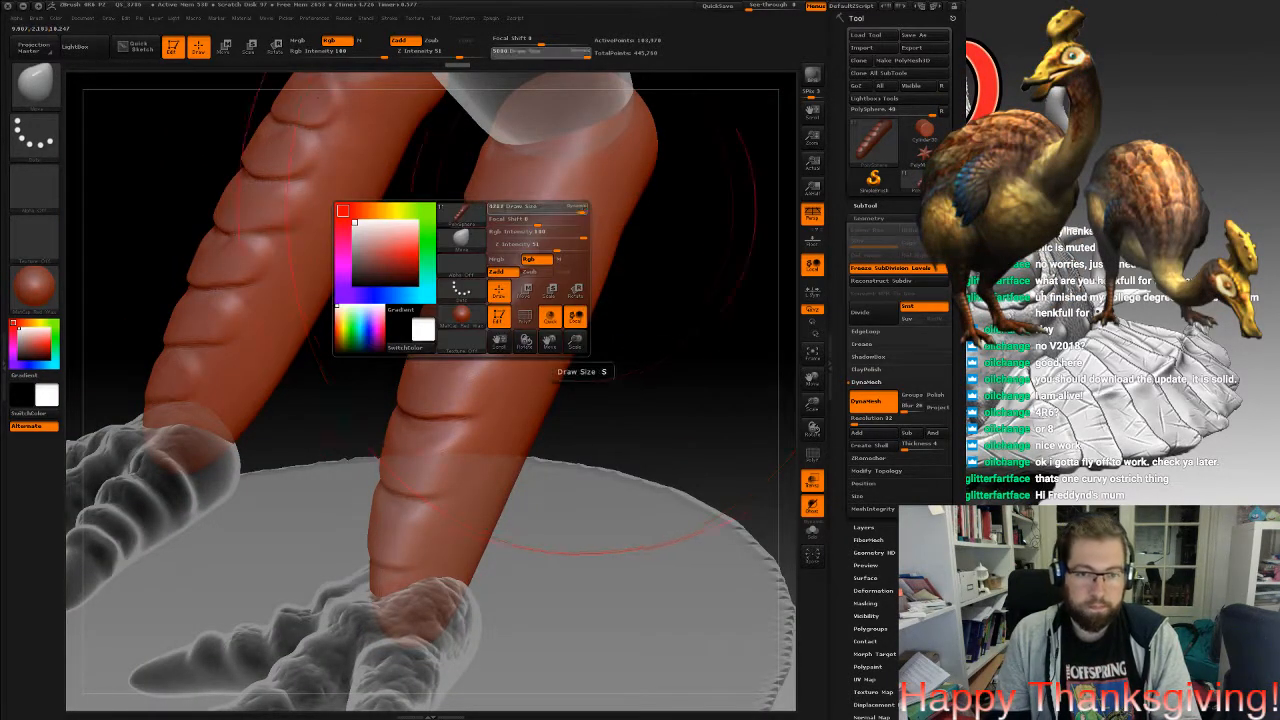
left_click_drag(517, 208, 521, 209)
mouse_move(690, 290)
left_mouse_down()
mouse_move(670, 350)
mouse_move(695, 378)
mouse_move(762, 325)
mouse_move(715, 372)
mouse_move(665, 325)
mouse_move(700, 385)
mouse_move(680, 440)
left_mouse_up()
right_click_drag(541, 320, 524, 324)
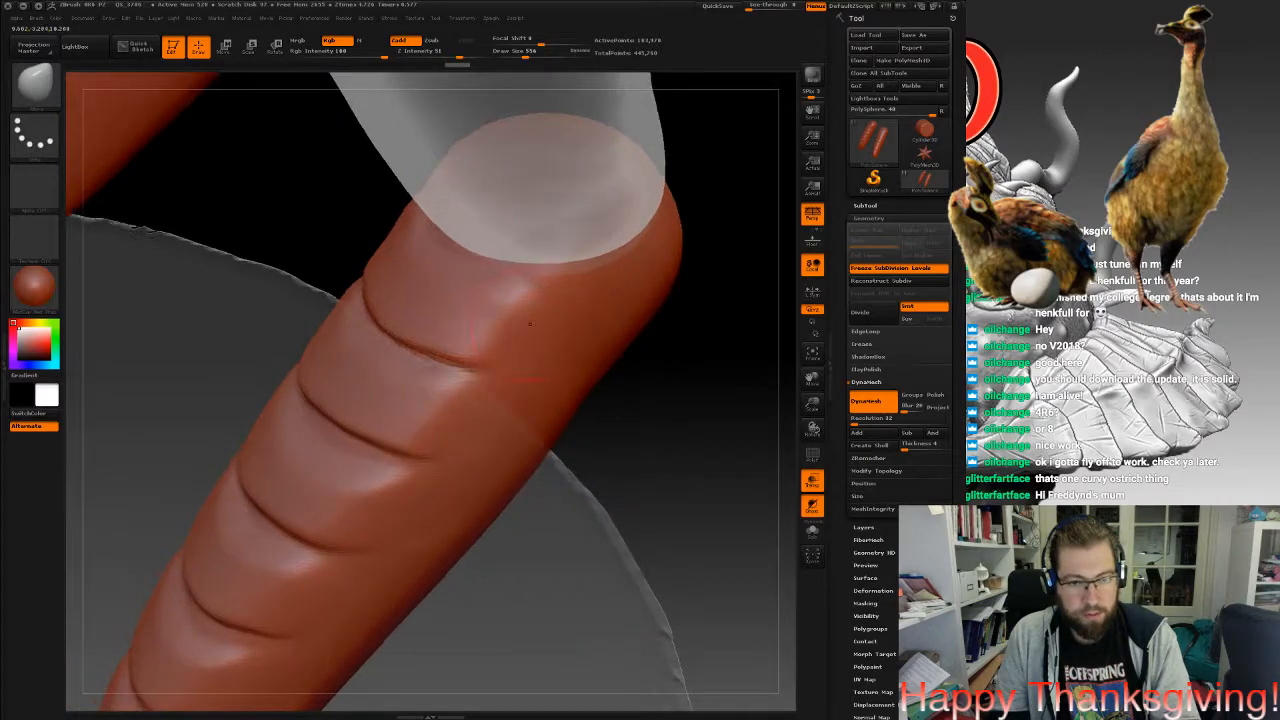
Mask six short oval patches down the outer side of the shin, beside the front plates, and invert the mask.
key("space")
left_click_drag(529, 325, 600, 318)
left_click_drag(445, 420, 540, 412)
mouse_move(449, 501)
right_mouse_down("alt")
mouse_move(458, 452)
mouse_move(502, 386)
mouse_move(508, 300)
mouse_move(462, 352)
right_mouse_up("alt")
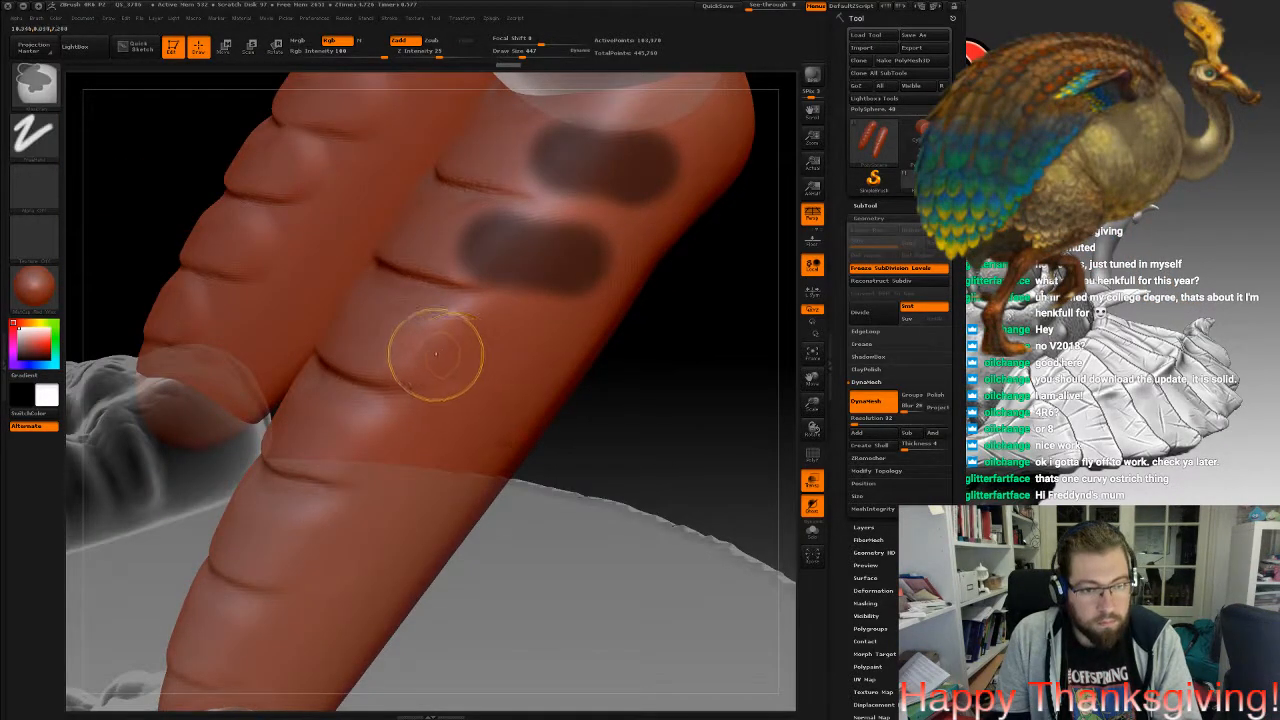
left_click_drag(445, 357, 495, 356, "ctrl")
left_click_drag(381, 452, 455, 456, "ctrl")
left_click_drag(295, 550, 340, 550, "ctrl")
mouse_move(371, 553)
right_mouse_down("alt")
mouse_move(468, 488)
mouse_move(565, 394)
right_mouse_up("alt")
left_click_drag(440, 489, 485, 487, "ctrl")
left_click(691, 507, "ctrl")
Enlarge the Move brush, pull the unmasked outer patches out into a row of raised scales and clear the mask.
right_click_drag(645, 488, 455, 285)
key("space")
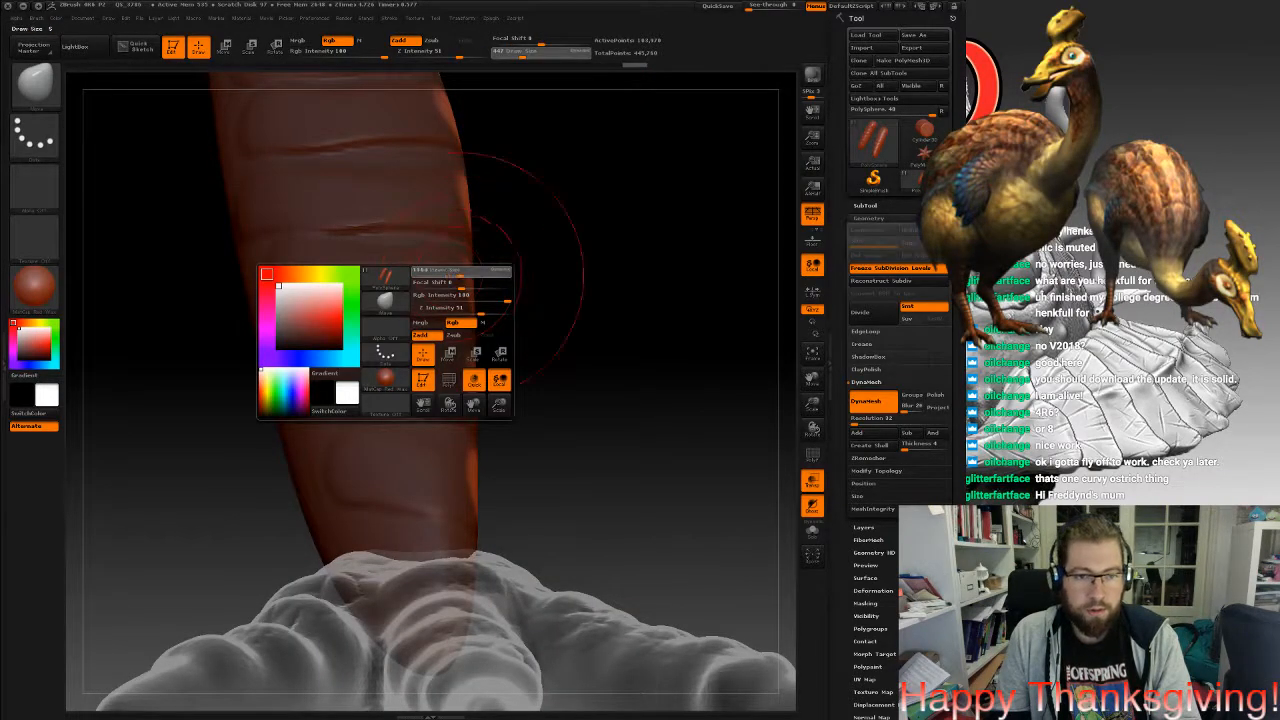
mouse_move(460, 335)
right_mouse_down()
mouse_move(430, 252)
mouse_move(408, 355)
right_mouse_up()
left_click_drag(416, 305, 432, 310)
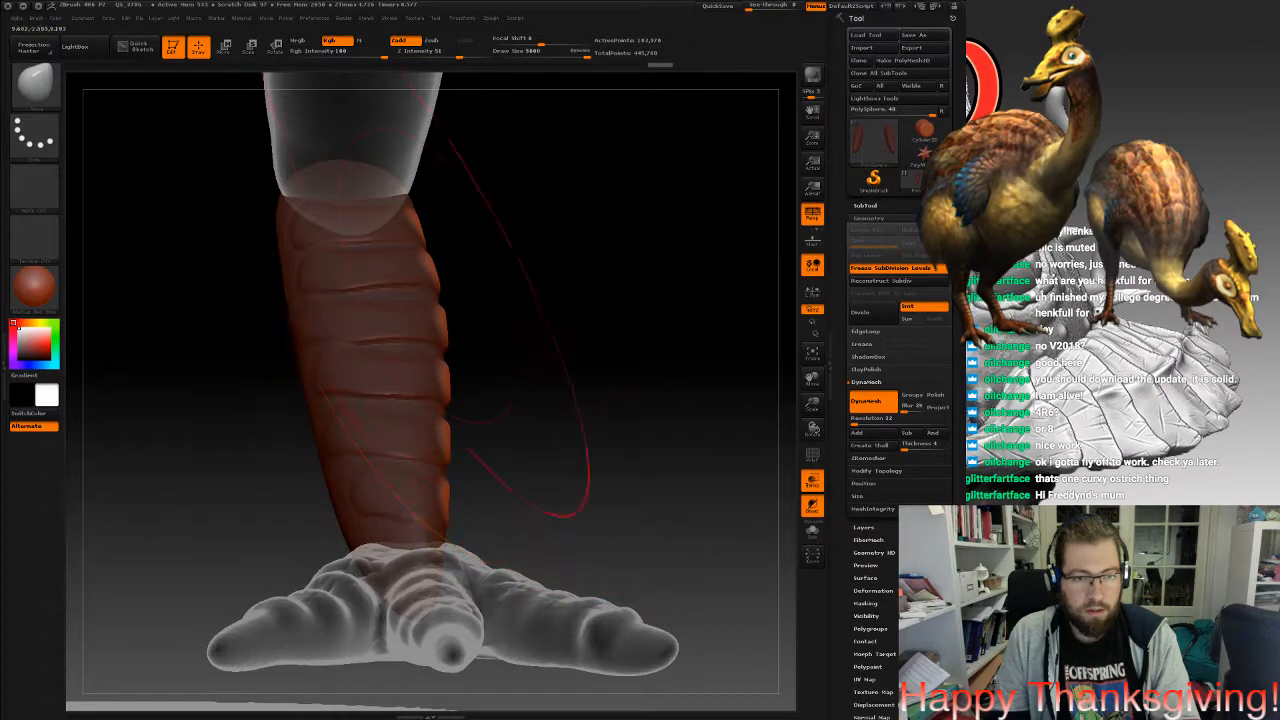
right_click_drag(458, 288, 375, 315)
left_click_drag(570, 475, 594, 508, "ctrl")
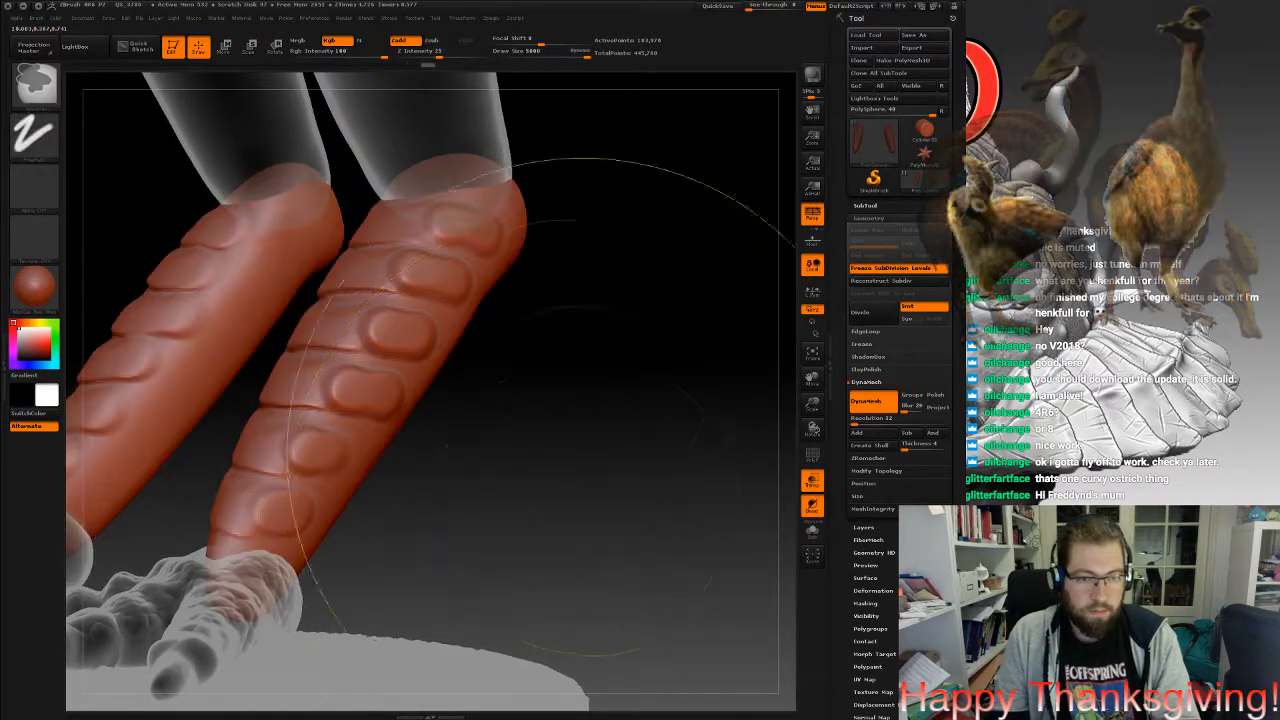
Reduce the brush size and smooth the outer scales so they blend into the front plates.
right_click(374, 334)
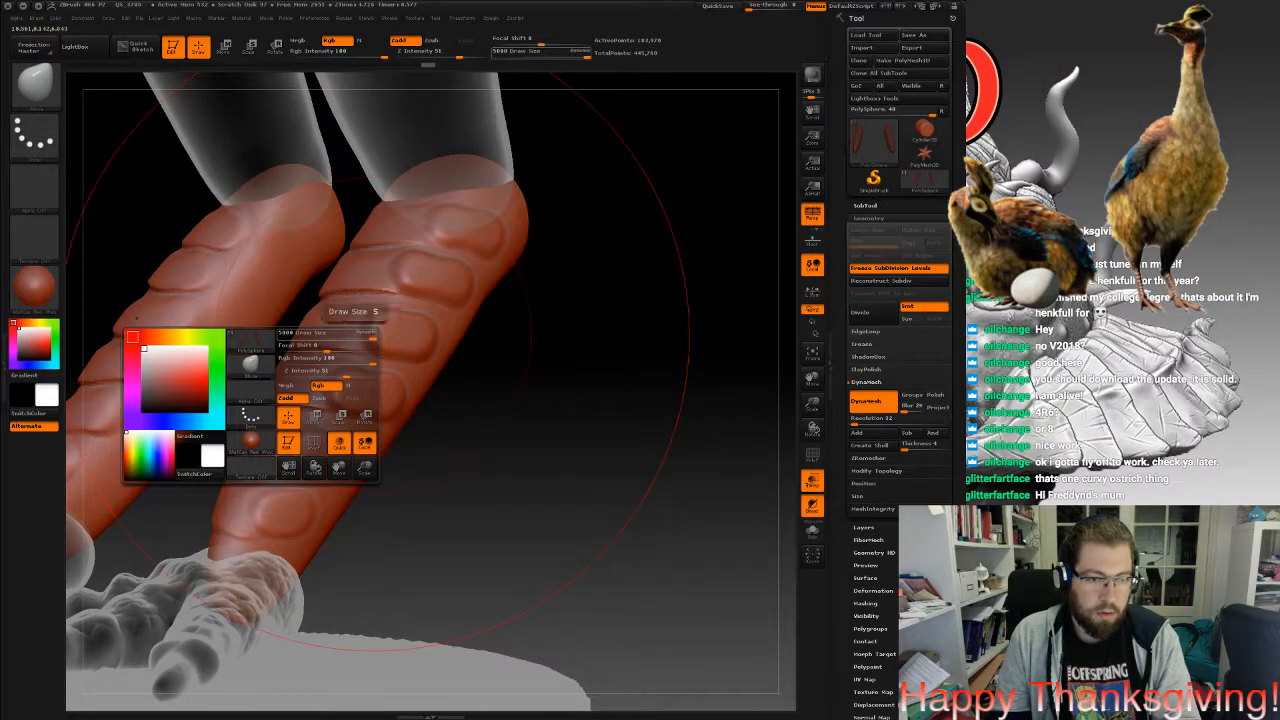
left_click_drag(372, 333, 336, 333)
right_click_drag(325, 272, 370, 295)
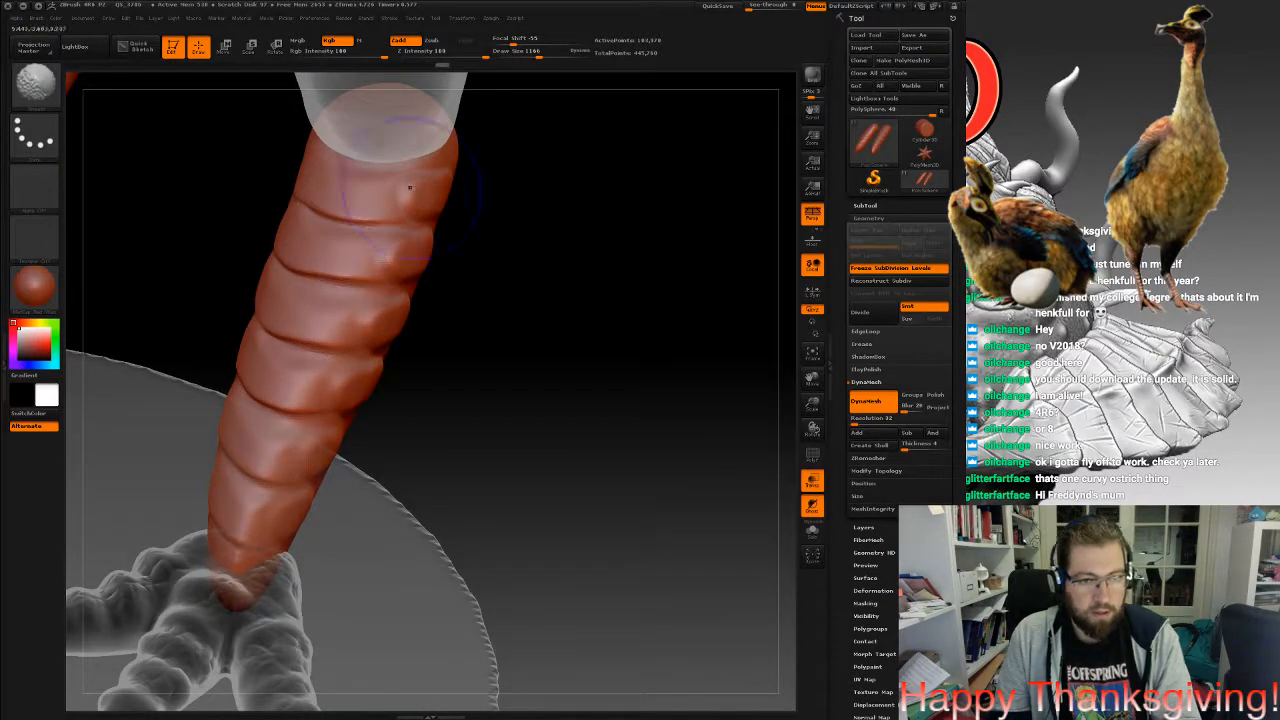
mouse_move(370, 300)
right_mouse_down()
mouse_move(434, 283)
mouse_move(434, 322)
mouse_move(468, 318)
right_mouse_up()
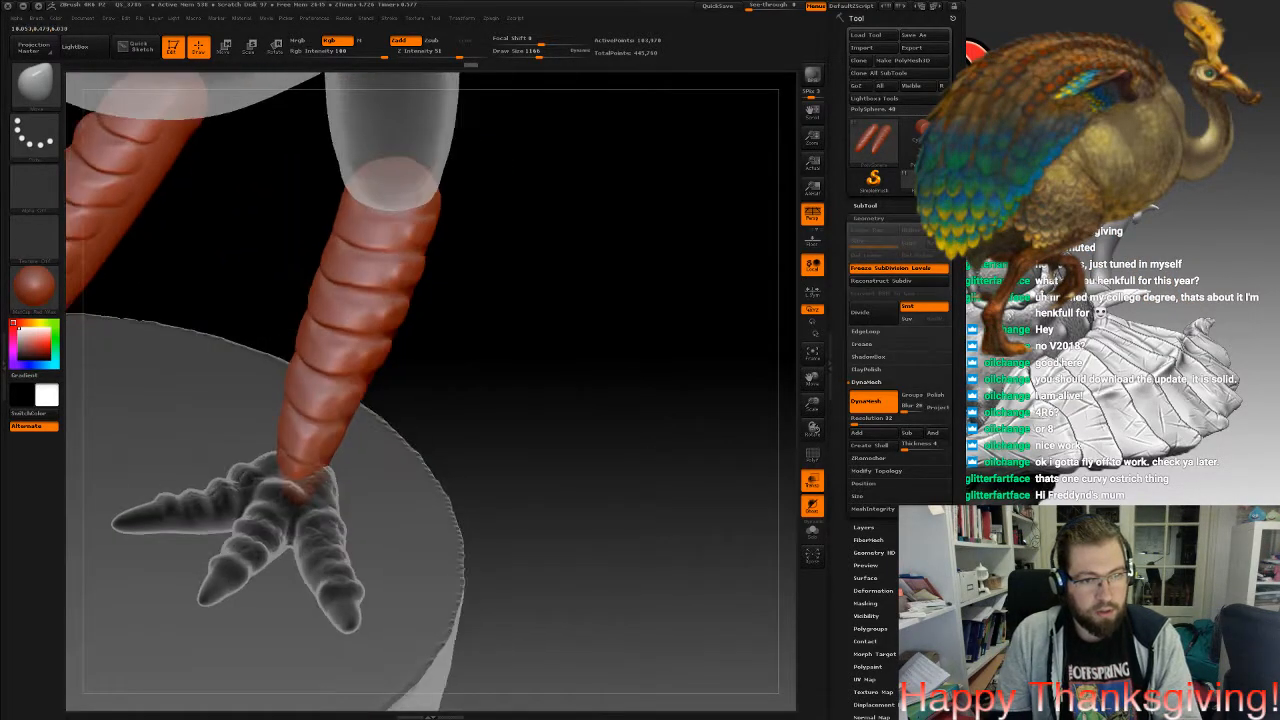
mouse_move(344, 302)
right_mouse_down()
mouse_move(414, 290)
mouse_move(419, 222)
right_mouse_up()
key("space")
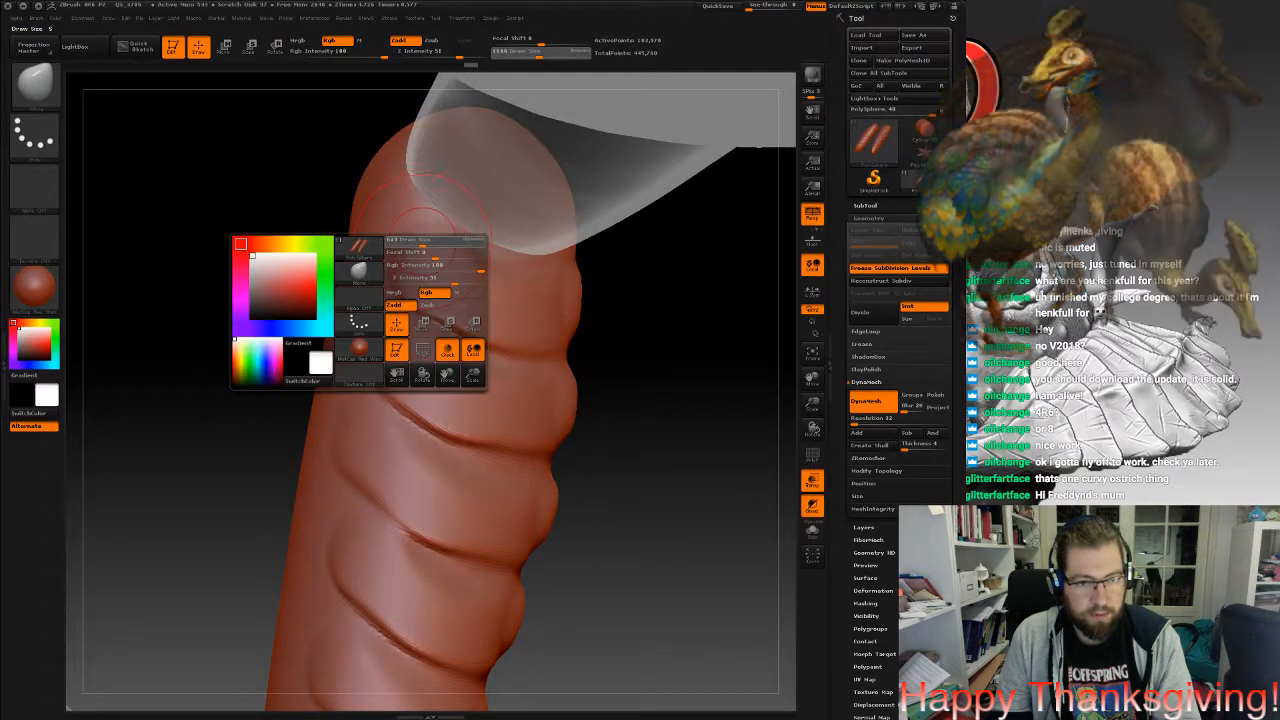
left_click_drag(407, 223, 427, 235, "ctrl")
left_click_drag(374, 270, 395, 322, "ctrl")
key("ctrl+z")
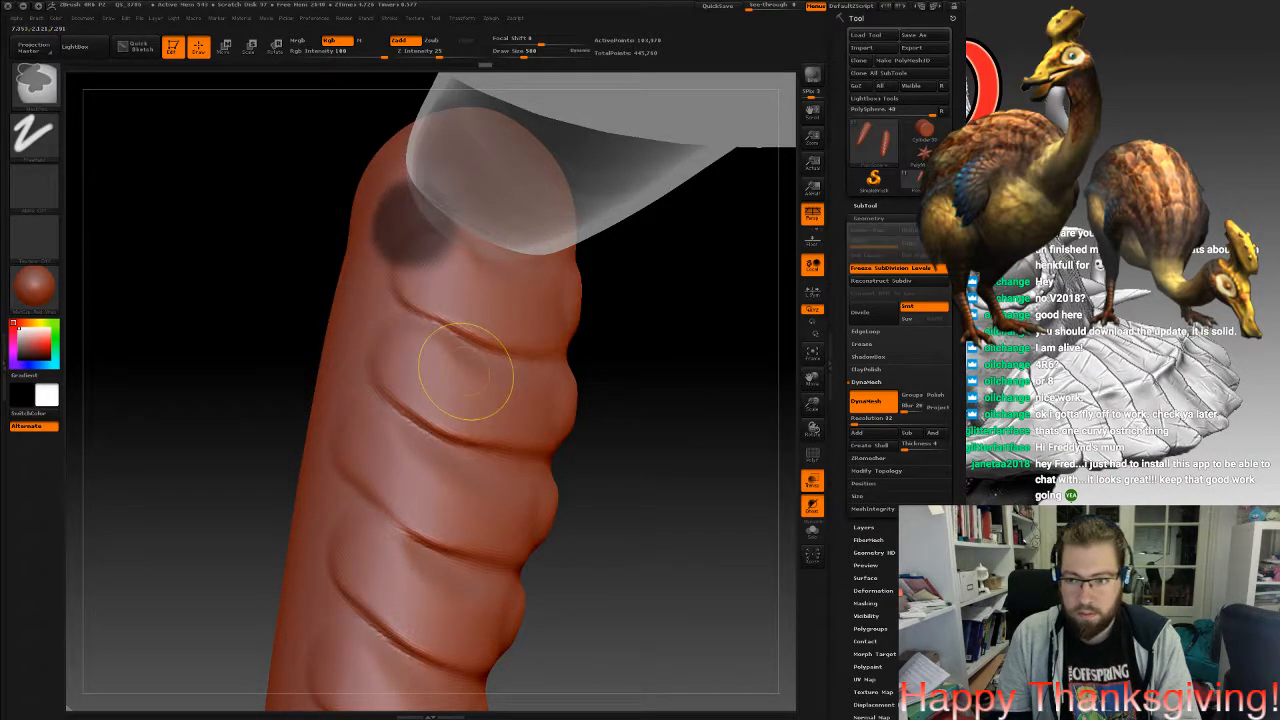
key("ctrl+z")
Mask five oval patches down the inner side of the shin, beside the front plates, and invert the mask.
mouse_move(466, 371)
right_mouse_down()
mouse_move(516, 386)
mouse_move(650, 378)
mouse_move(523, 337)
mouse_move(508, 372)
right_mouse_up()
key("space")
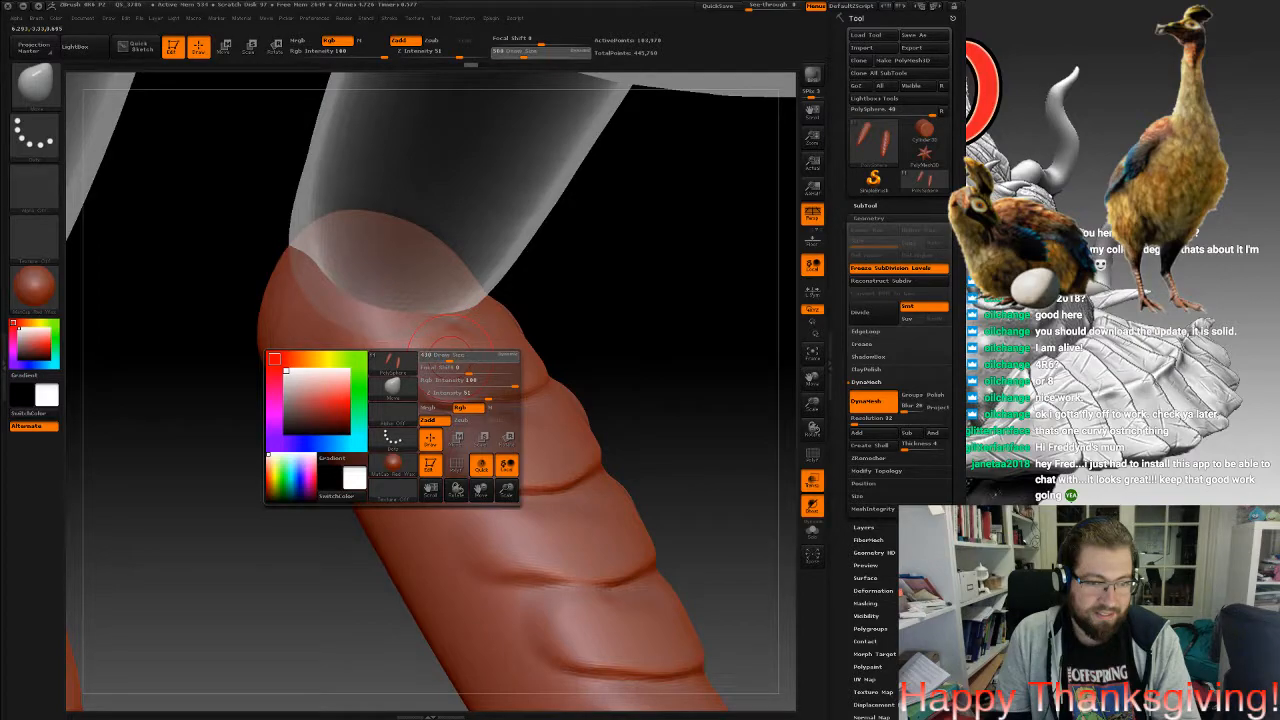
left_click_drag(360, 380, 465, 400, "ctrl")
mouse_move(397, 496)
left_mouse_down("ctrl")
mouse_move(410, 485)
mouse_move(489, 500)
left_mouse_up("ctrl")
left_click_drag(466, 580, 527, 585, "ctrl")
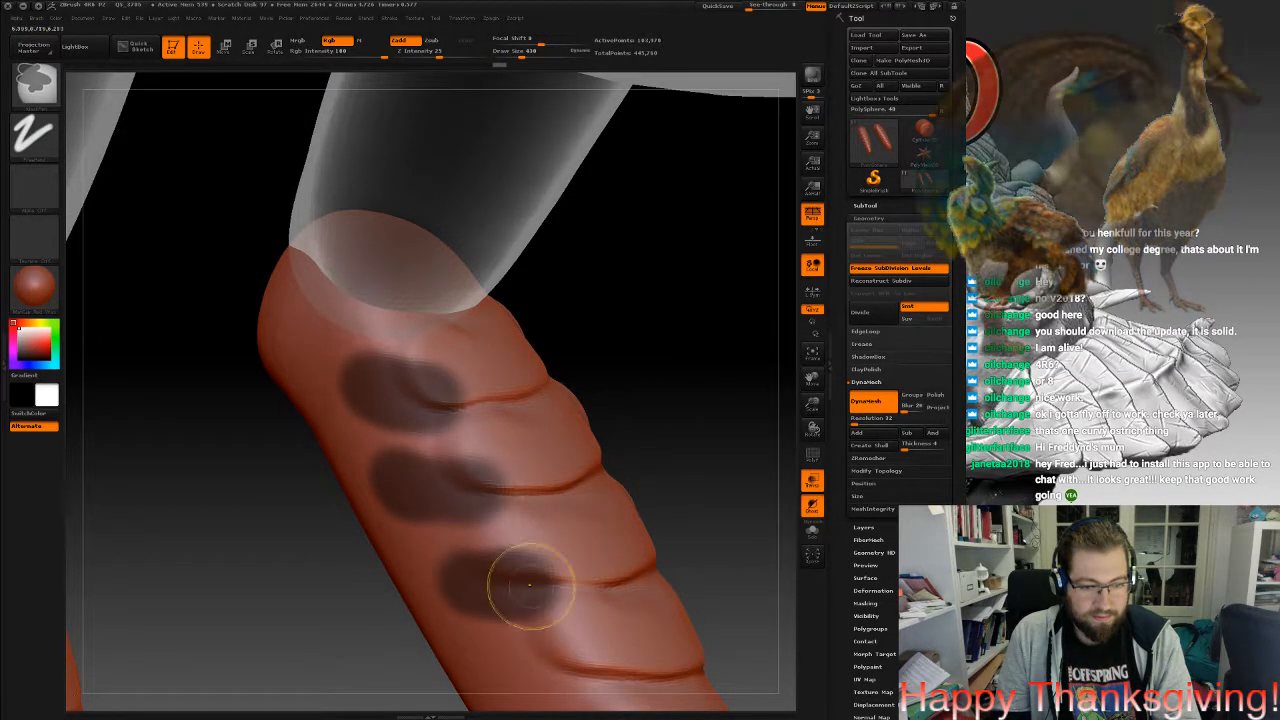
mouse_move(542, 560)
right_mouse_down("alt")
mouse_move(536, 352)
mouse_move(523, 341)
right_mouse_up("alt")
mouse_move(520, 445)
left_mouse_down("ctrl")
mouse_move(440, 441)
mouse_move(497, 444)
left_mouse_up("ctrl")
right_click_drag(599, 575, 556, 502, "alt")
left_click_drag(540, 480, 469, 477, "ctrl")
right_click_drag(629, 524, 425, 492)
left_click(408, 466, "ctrl")
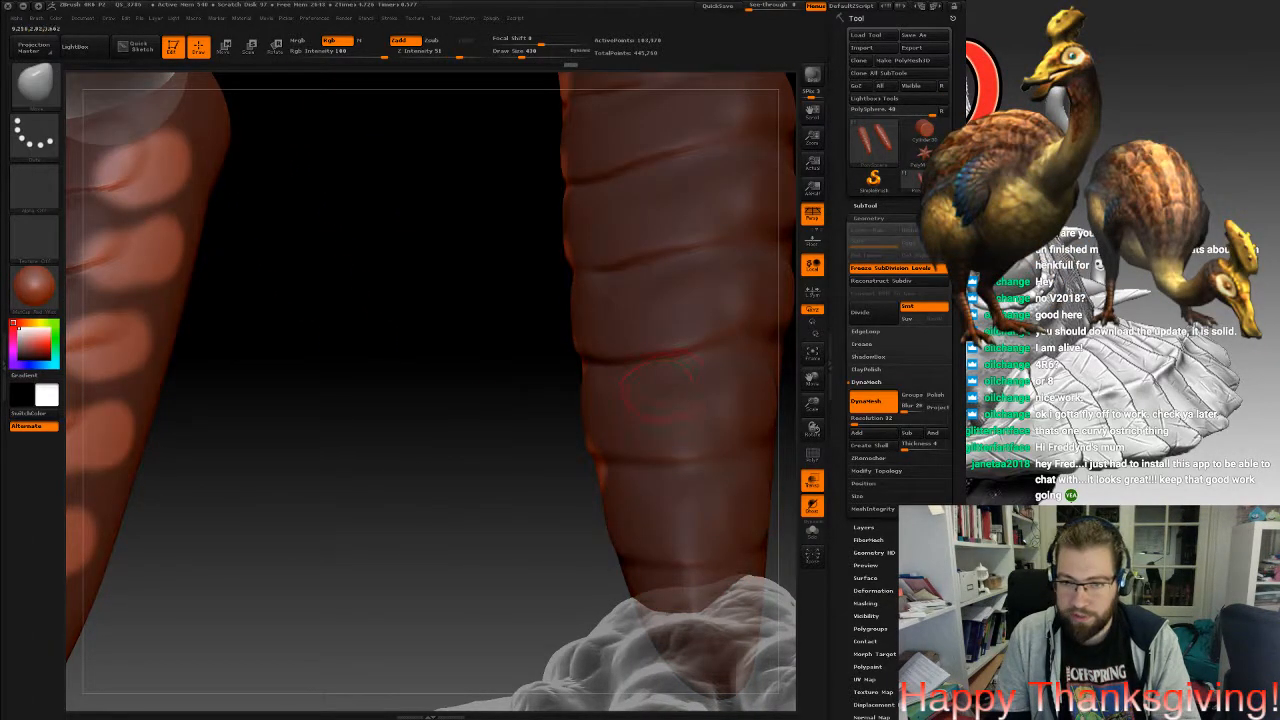
Enlarge the Move brush, pull the unmasked inner patches out into raised scales and clear the mask.
right_click_drag(660, 384, 740, 352)
right_click_drag(610, 320, 560, 510, "alt")
mouse_move(660, 500)
right_mouse_down()
mouse_move(560, 508)
mouse_move(535, 530)
mouse_move(532, 462)
right_mouse_up()
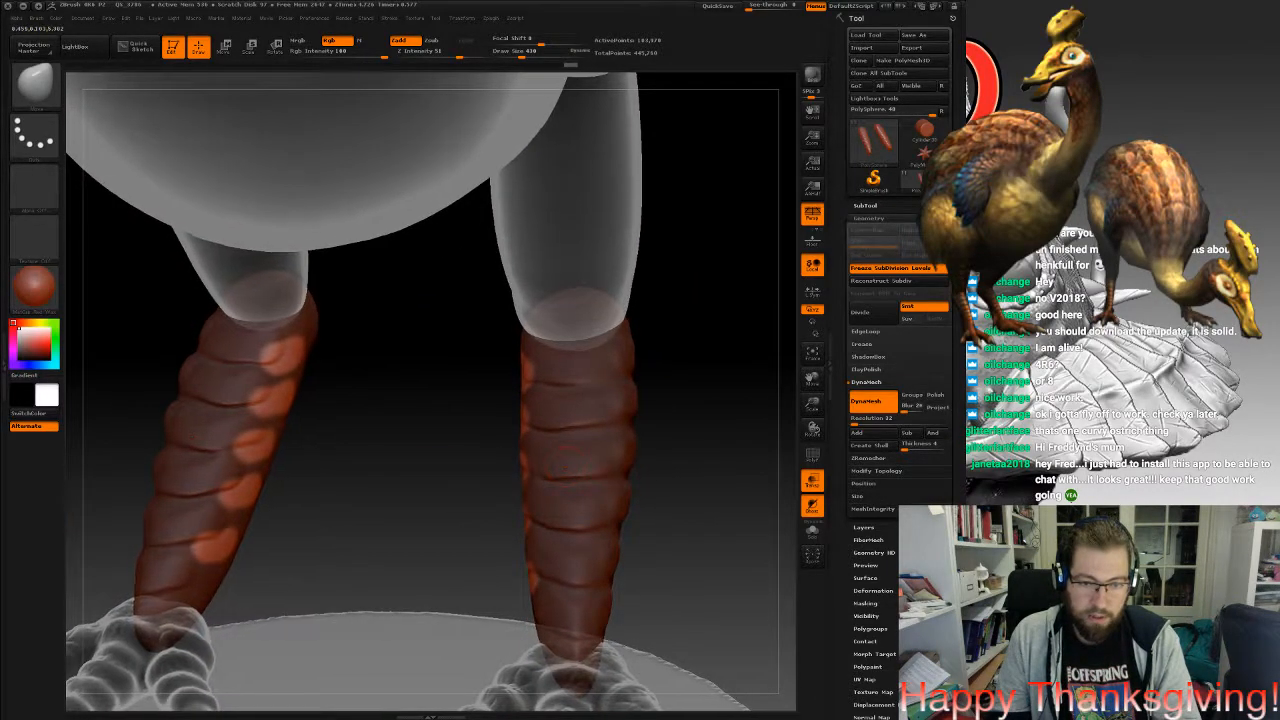
key("space")
mouse_move(568, 467)
left_mouse_down()
mouse_move(624, 467)
mouse_move(550, 457)
left_mouse_up()
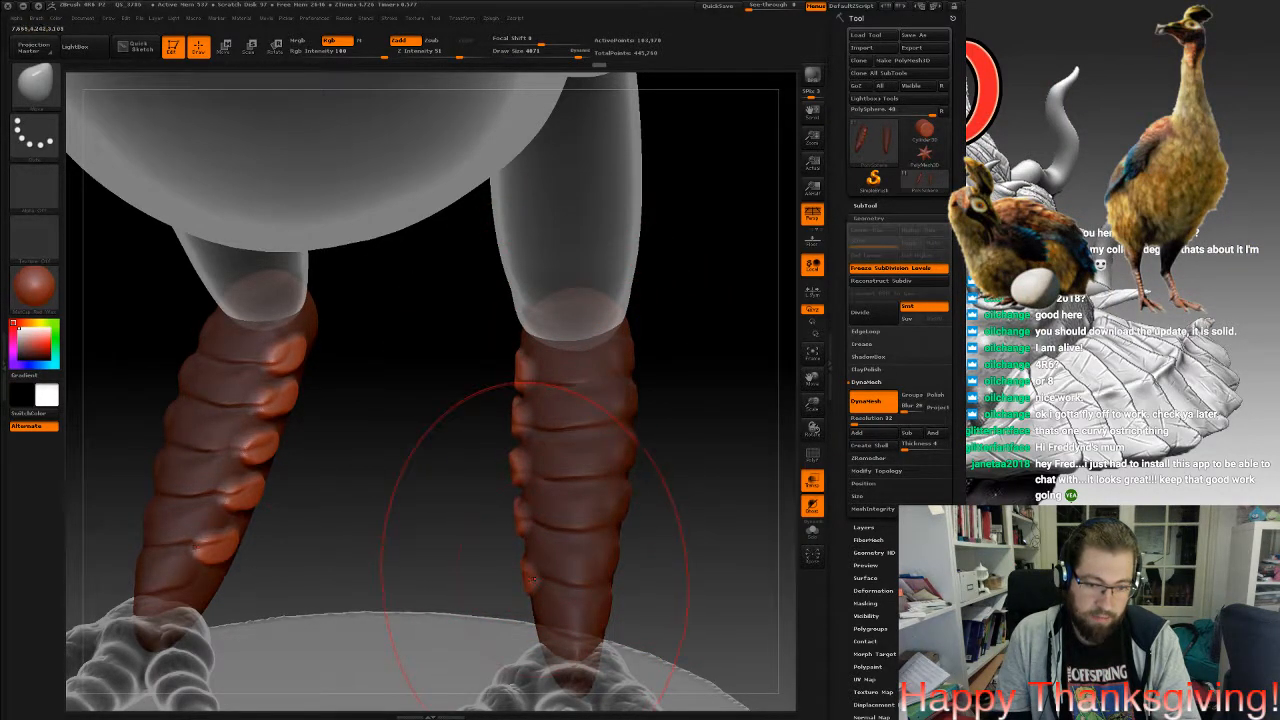
left_click_drag(670, 400, 722, 488, "ctrl")
Reduce the draw size to 742 and smooth the inner scales where they meet the front plates.
left_click_drag(680, 436, 480, 440)
left_click_drag(370, 380, 430, 480, "alt")
key("space")
left_click_drag(563, 415, 535, 415)
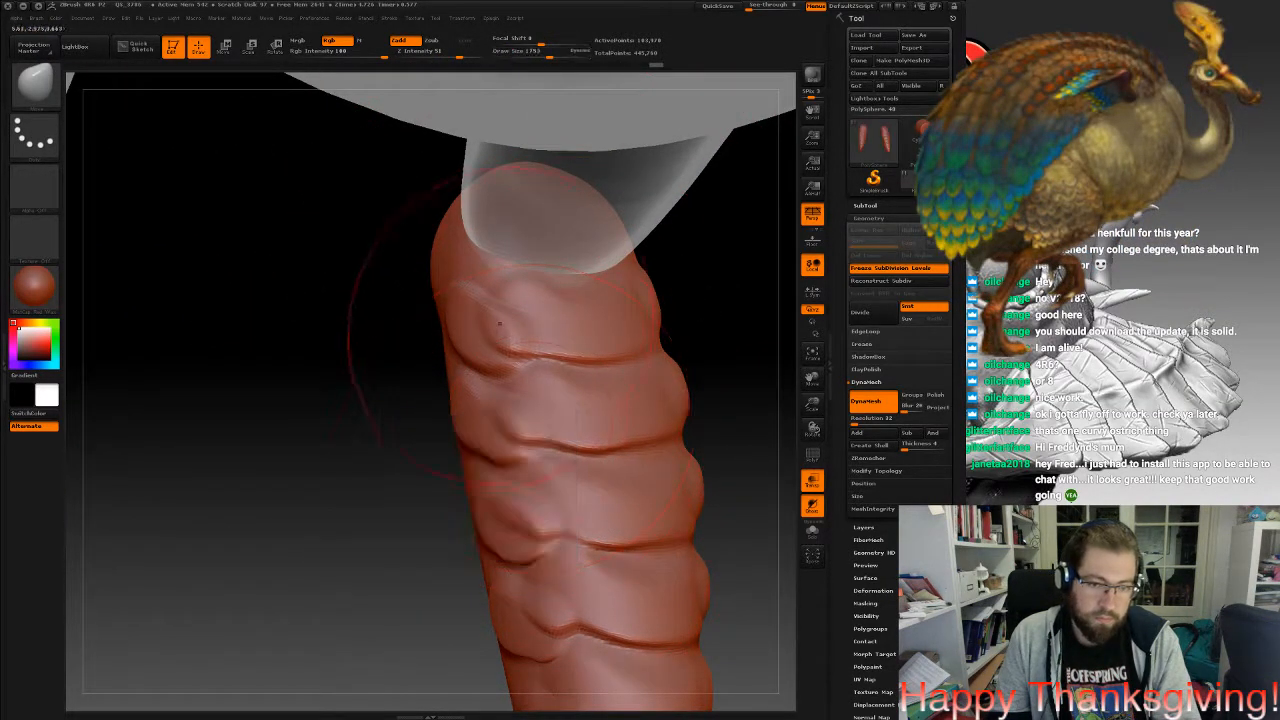
key("space")
left_click_drag(546, 372, 544, 372)
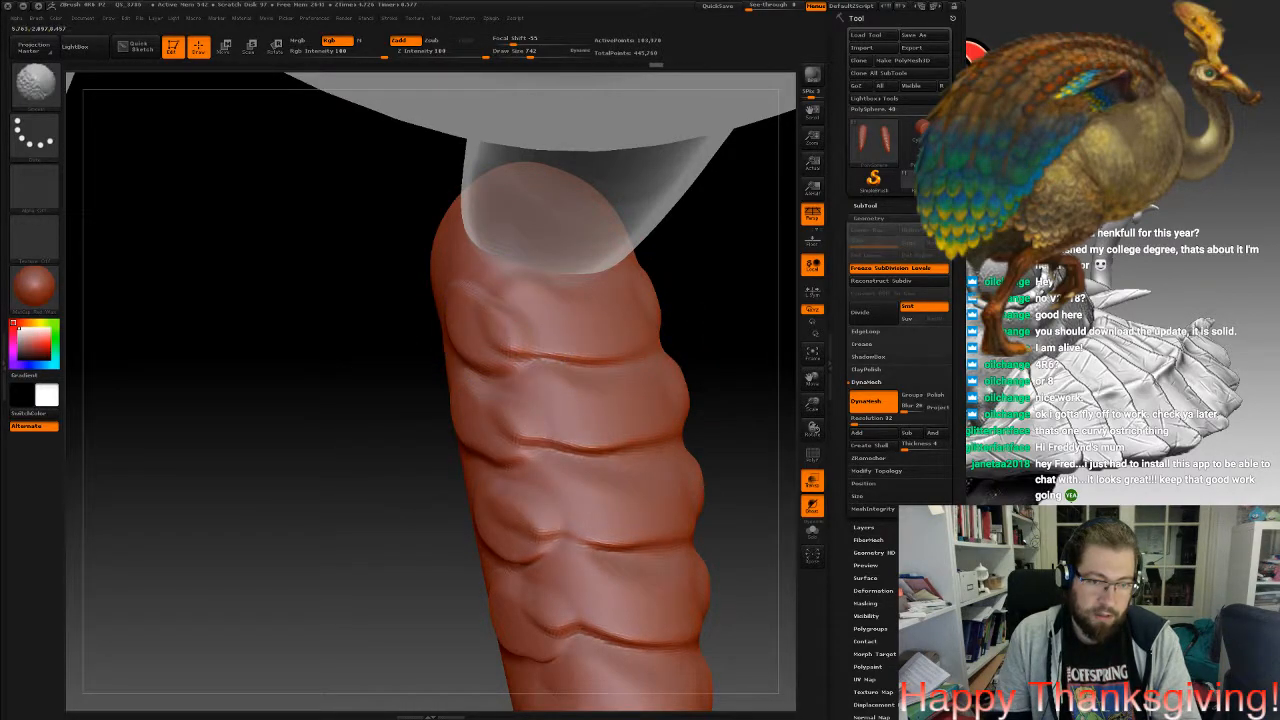
right_click_drag(583, 573, 586, 433, "alt")
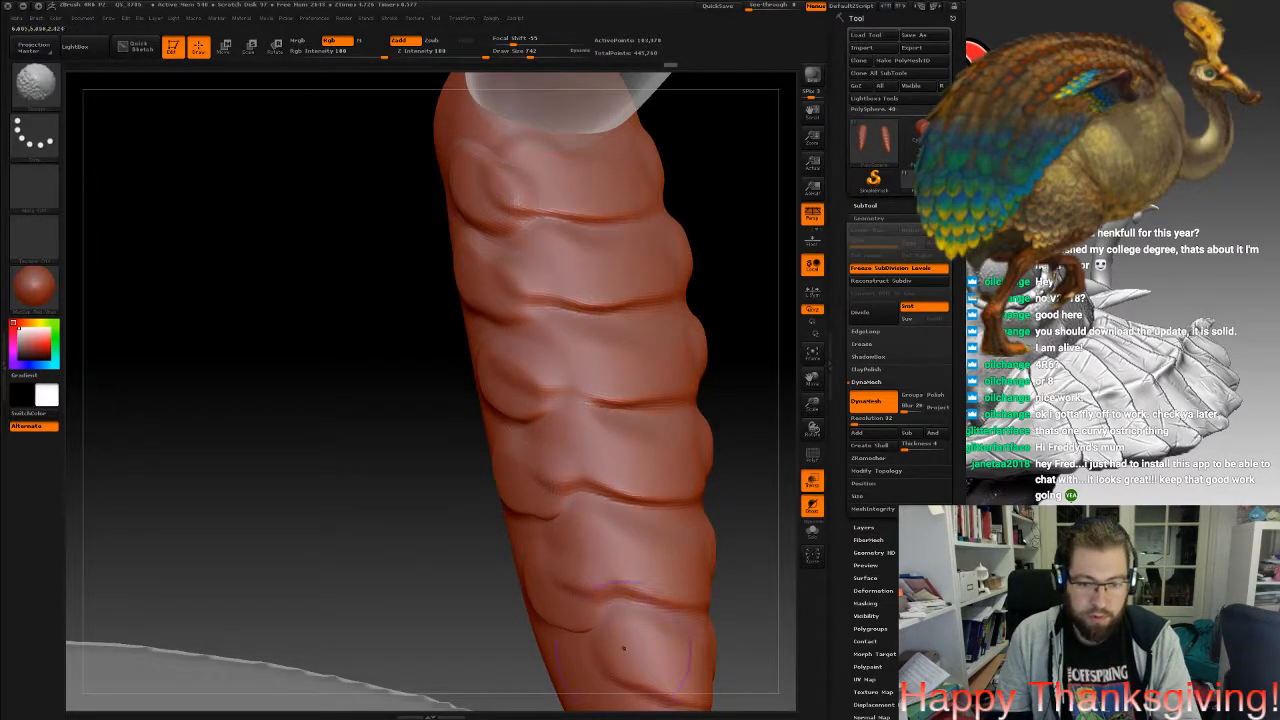
left_click_drag(515, 215, 505, 250, "shift")
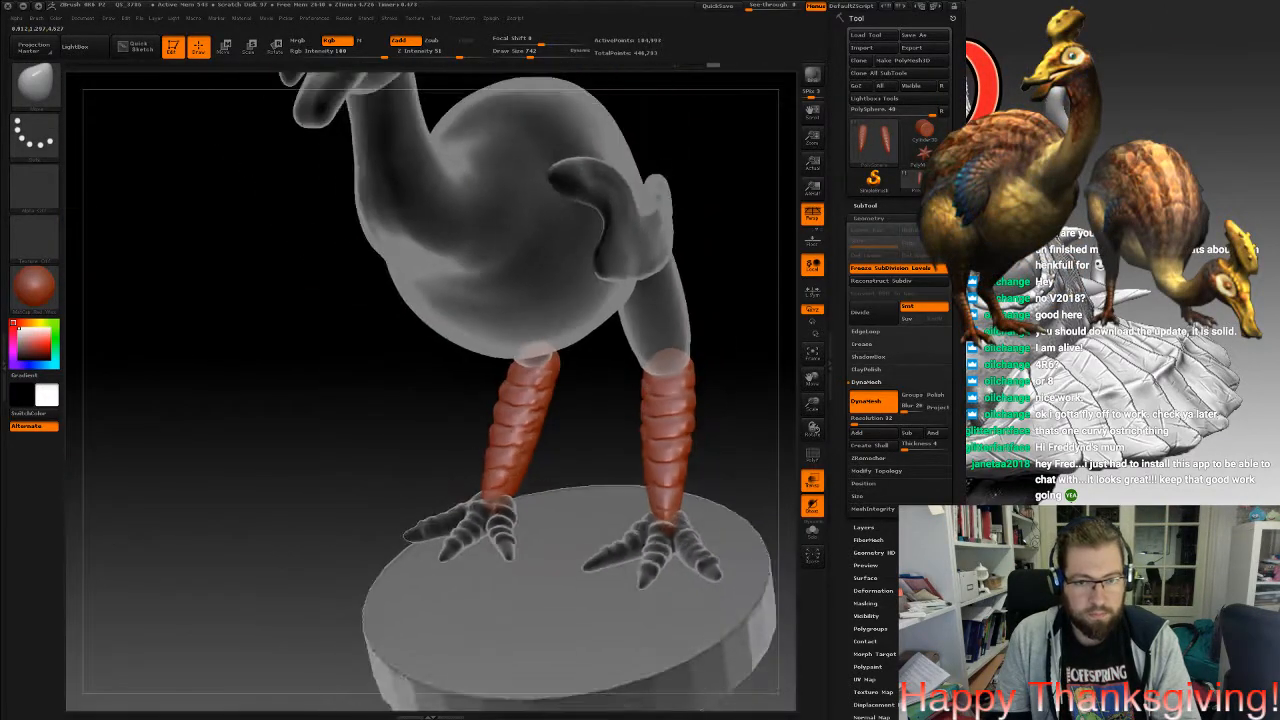
right_click_drag(560, 420, 436, 408)
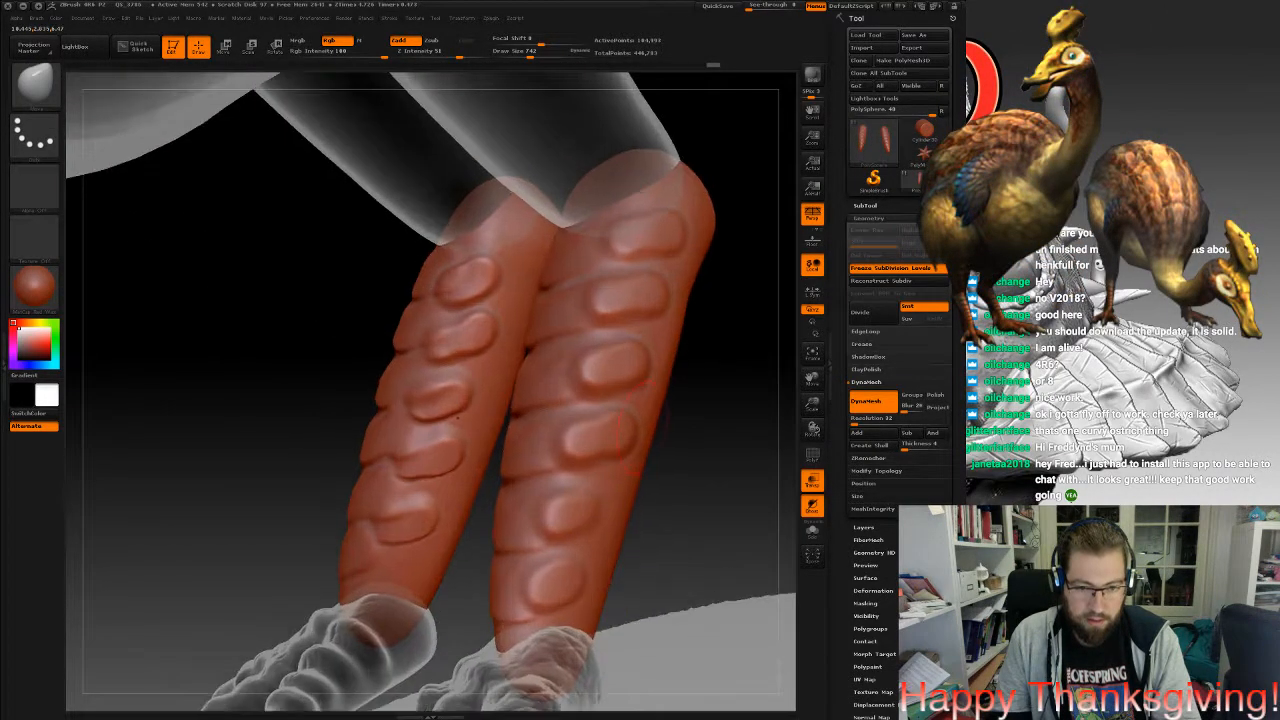
Switch to the Flatten brush and flatten the outer scales and front plates along the shin.
left_click(40, 90)
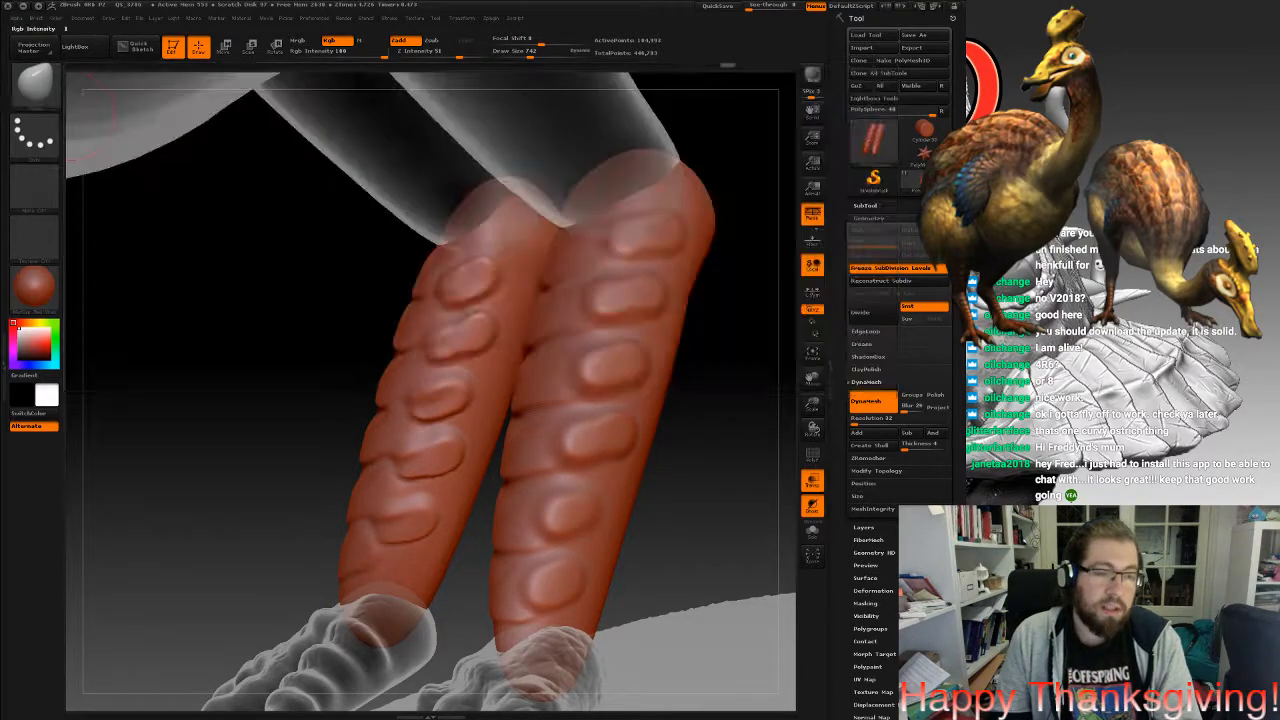
left_click(40, 90)
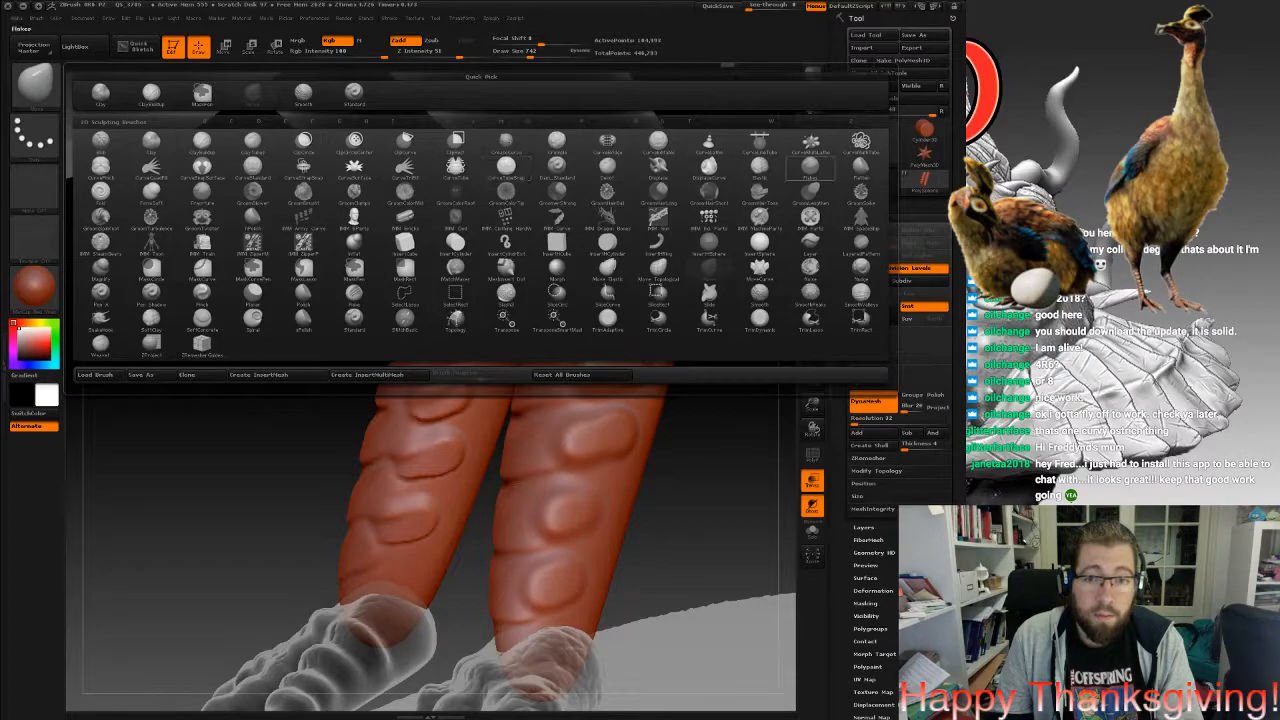
left_click(861, 169)
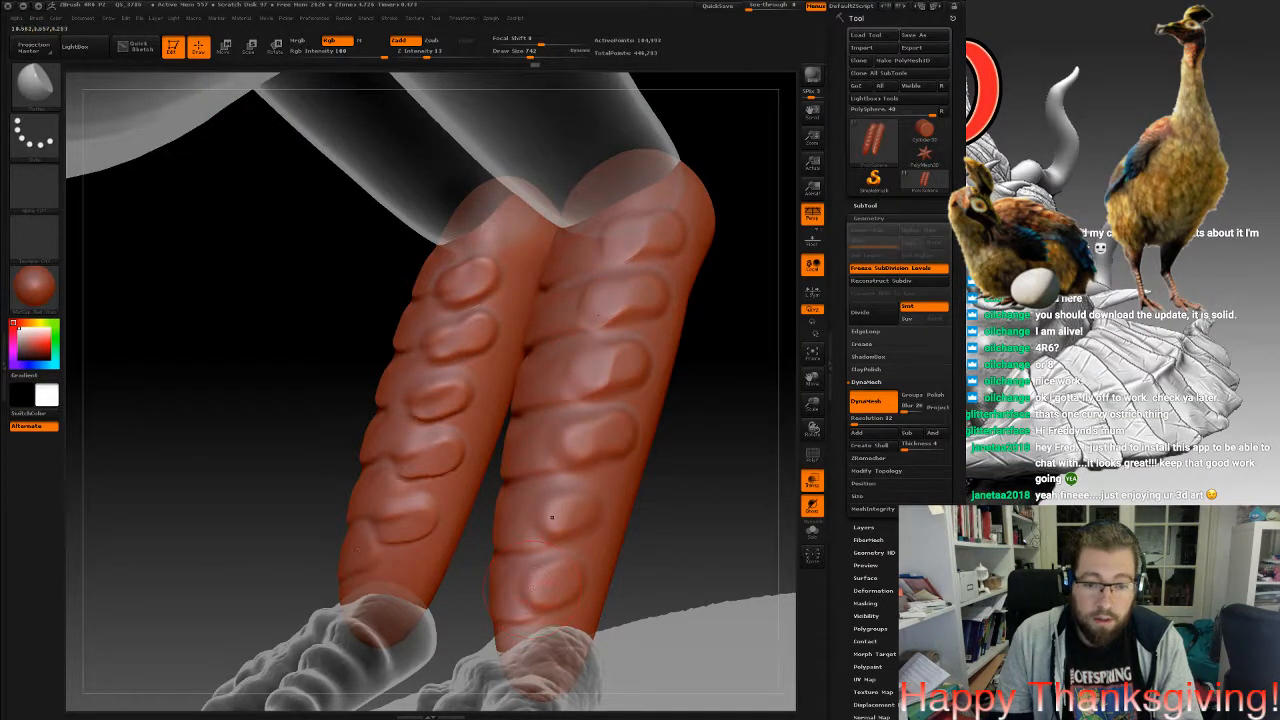
mouse_move(677, 488)
left_mouse_down()
mouse_move(728, 516)
mouse_move(690, 550)
mouse_move(688, 572)
left_mouse_up()
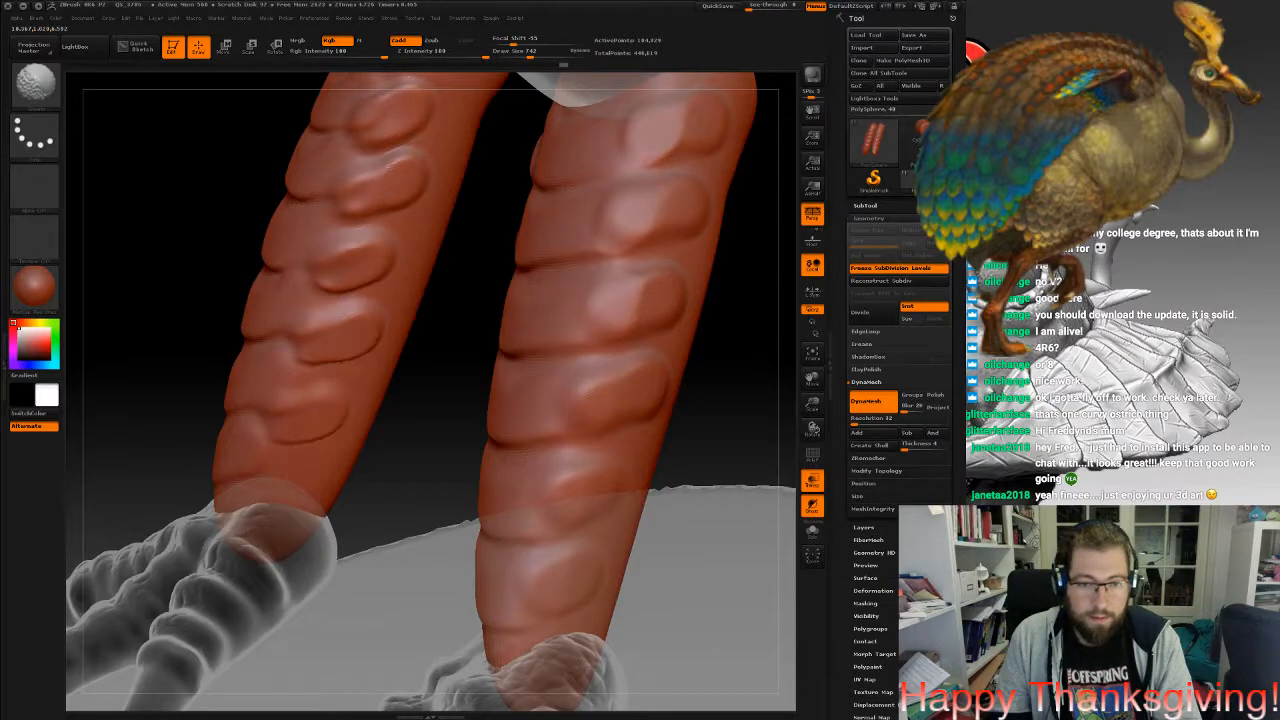
left_click_drag(708, 520, 752, 520)
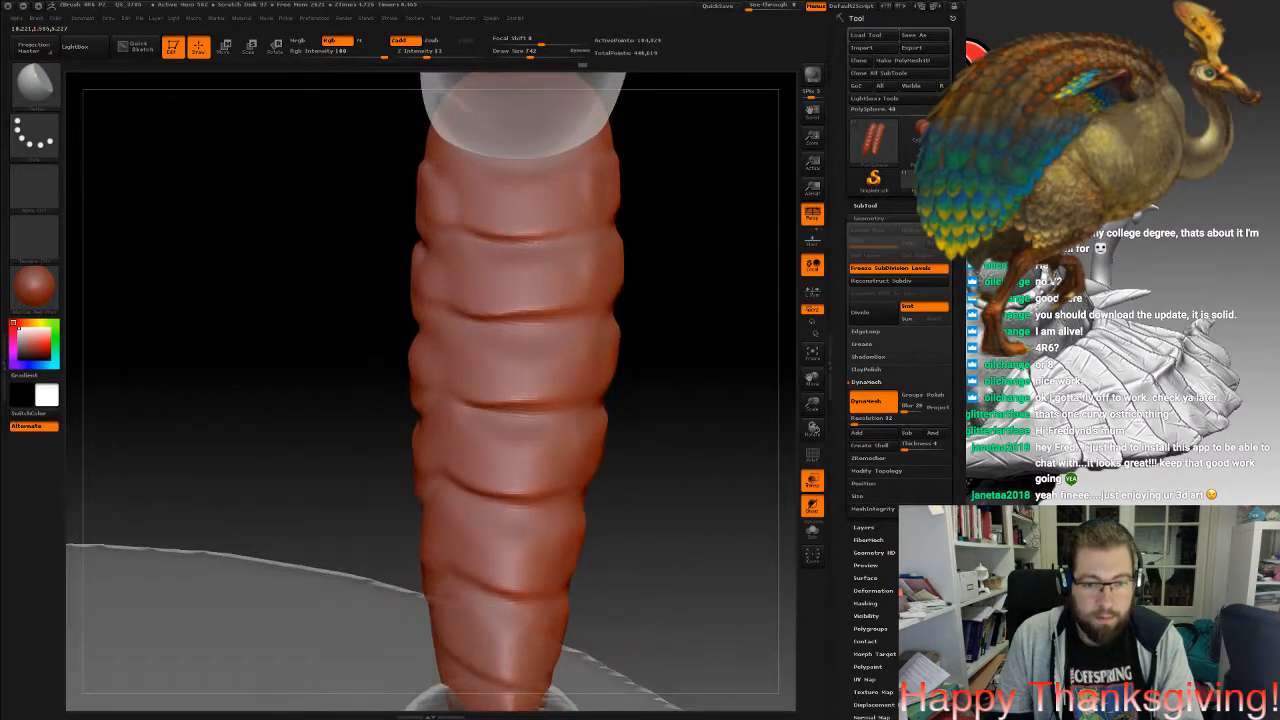
left_click_drag(573, 478, 598, 412)
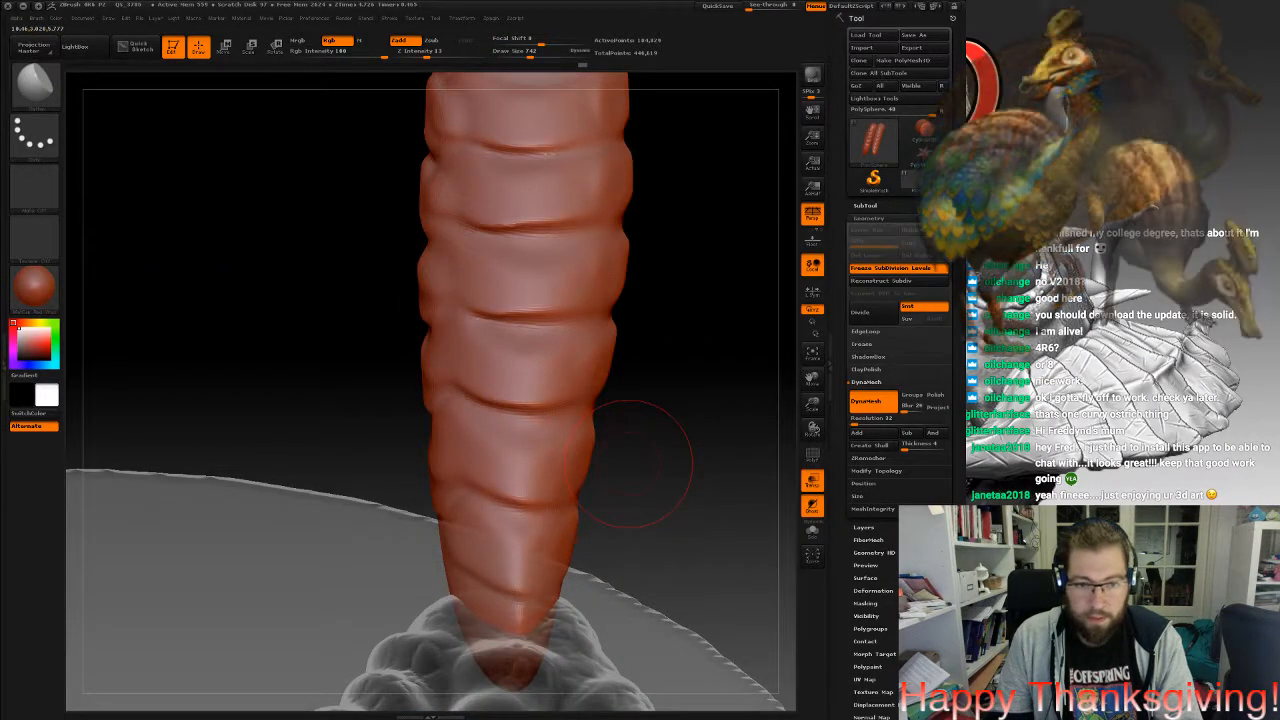
left_click_drag(668, 478, 612, 482)
Switch to the Clay brush with its scale alpha and stamp cracked scale texture onto the middle shin plates and outer side.
key("ctrl")
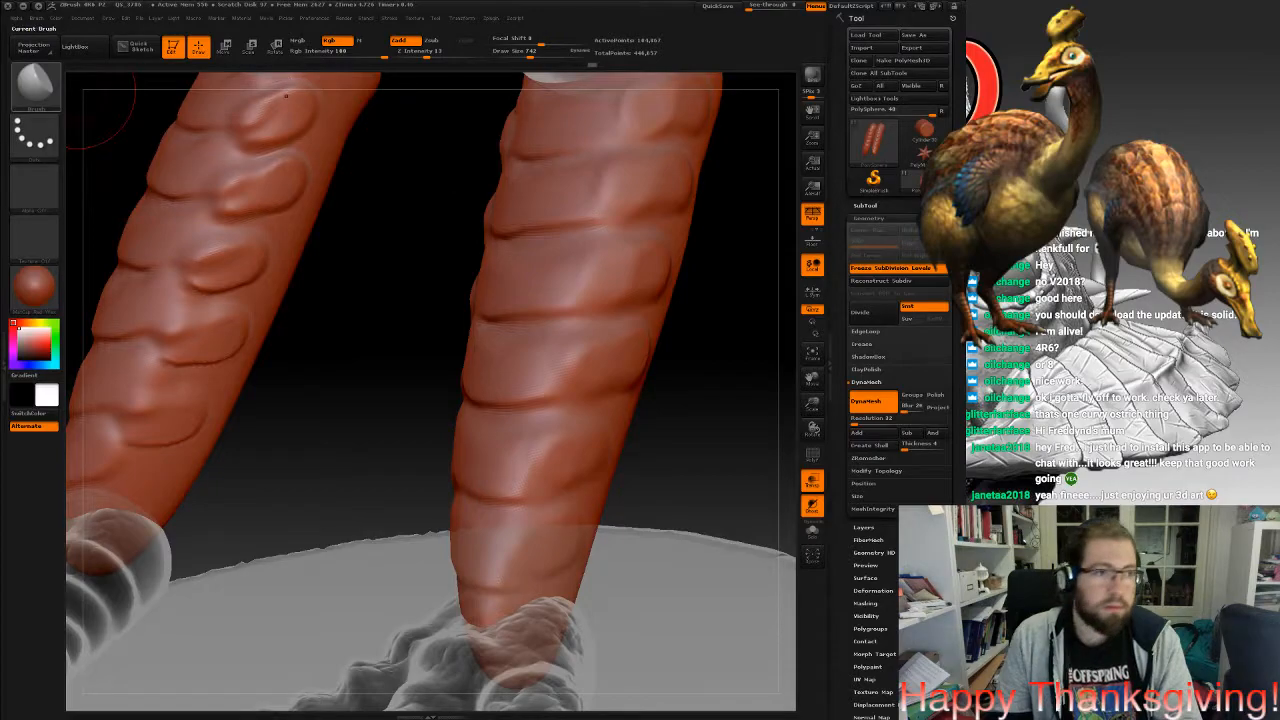
key("b")
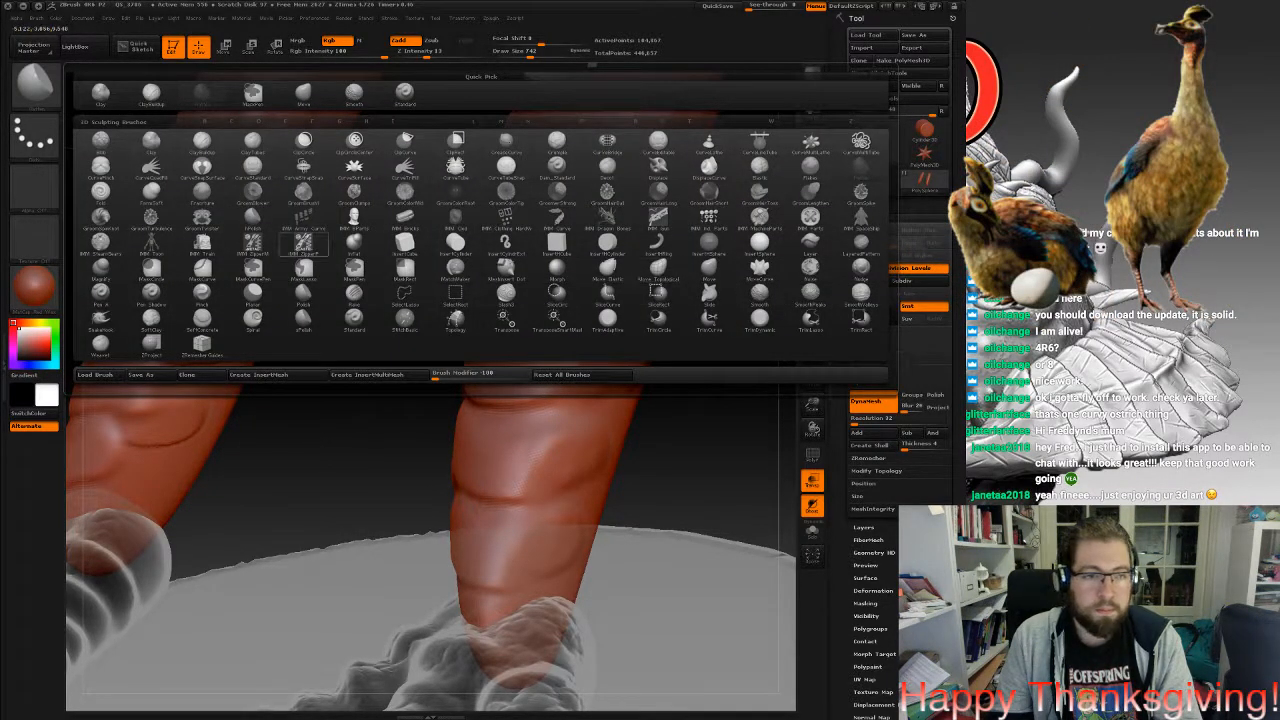
left_click(154, 144)
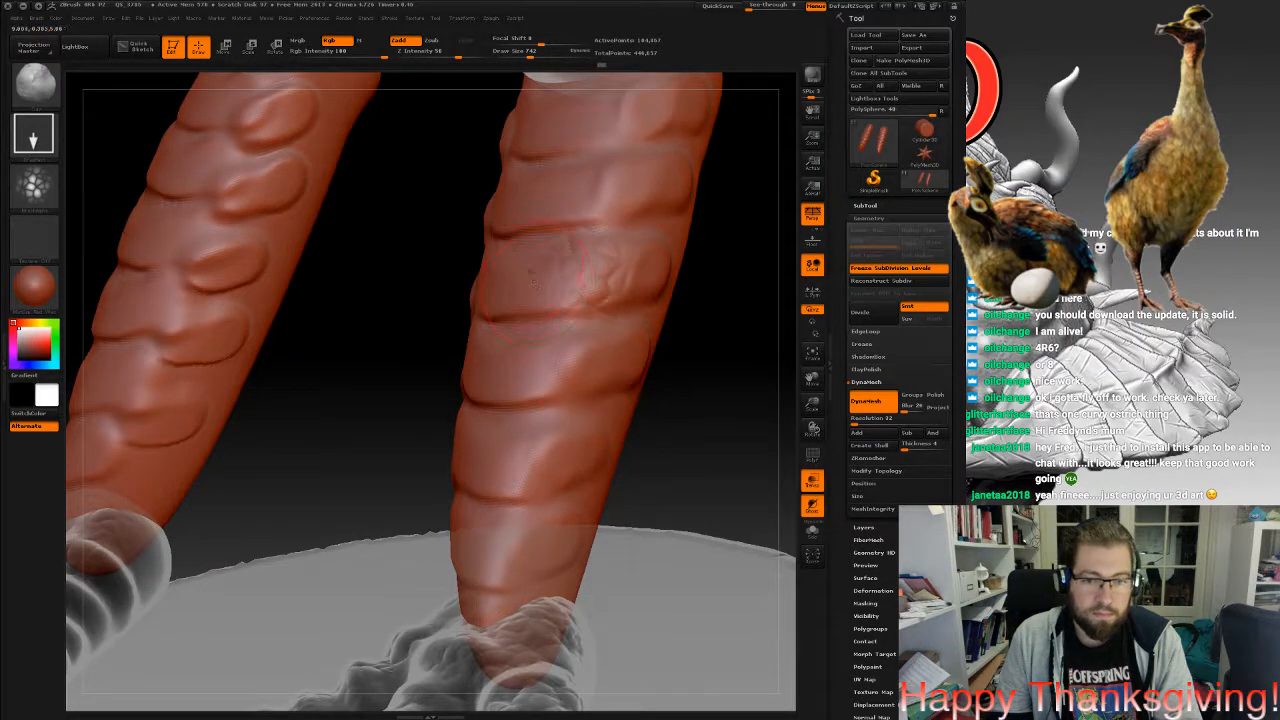
left_click_drag(702, 362, 572, 420)
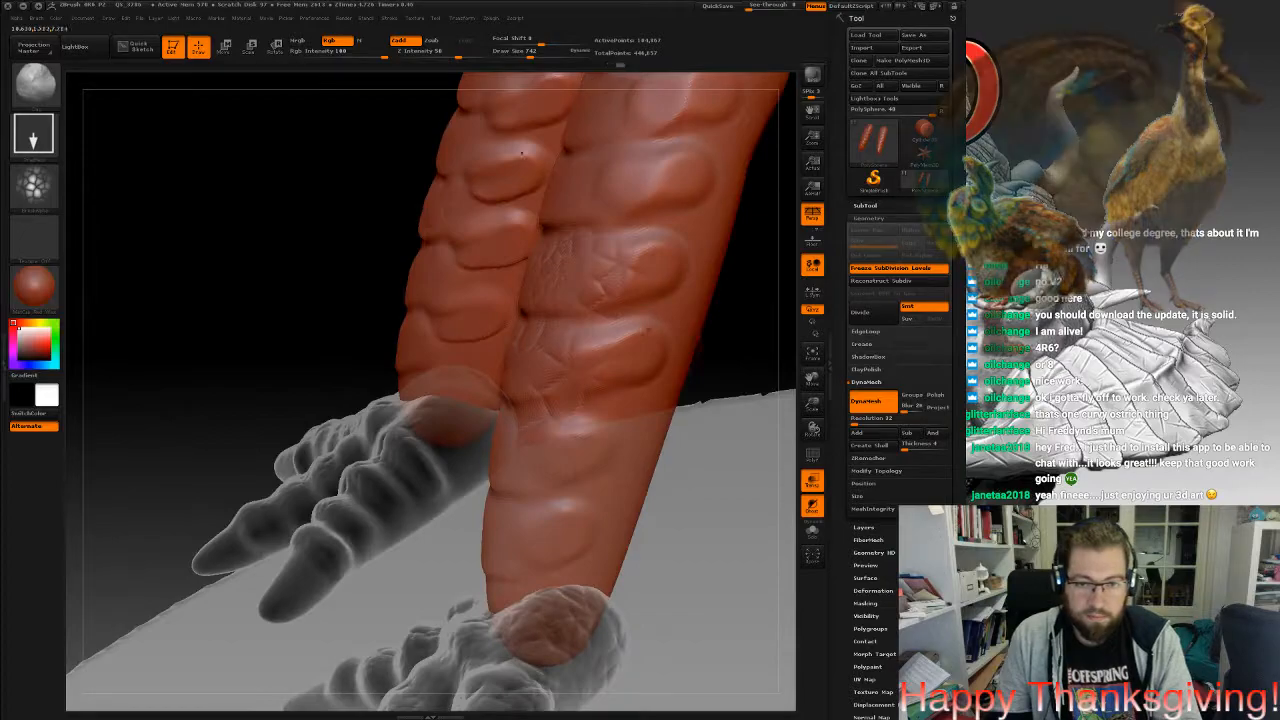
left_click_drag(687, 232, 700, 246)
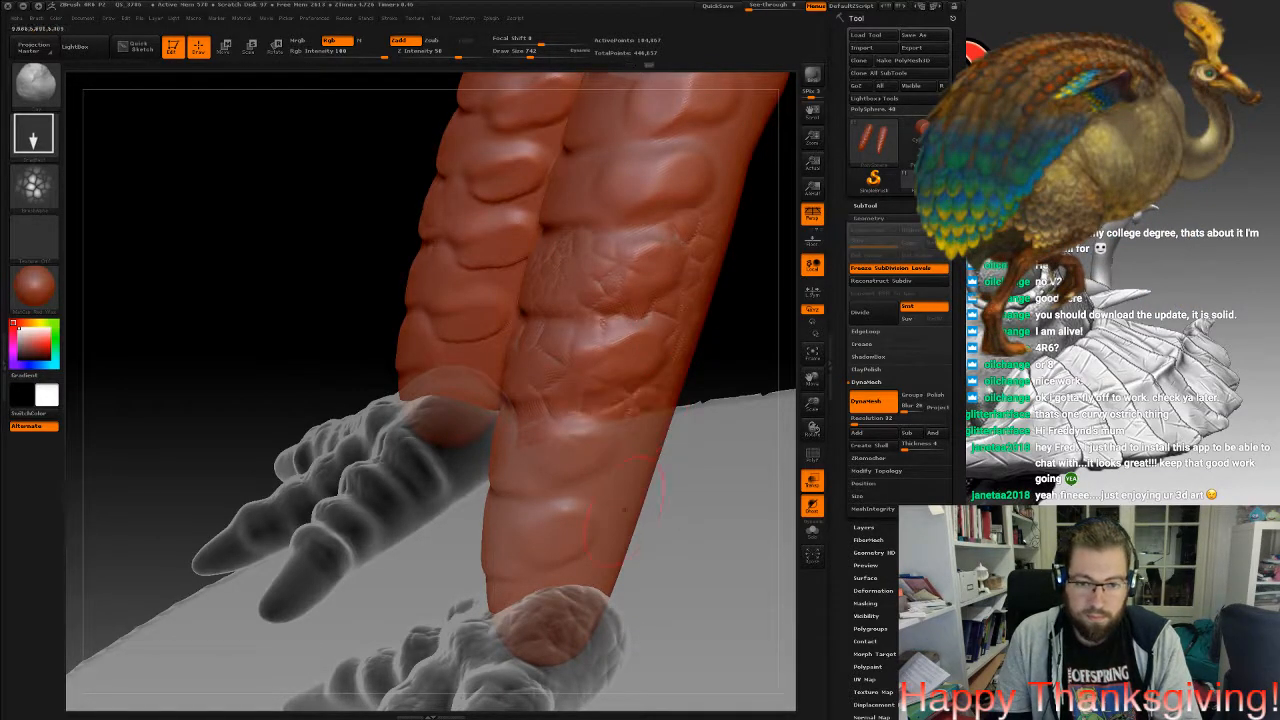
left_click_drag(668, 510, 775, 455)
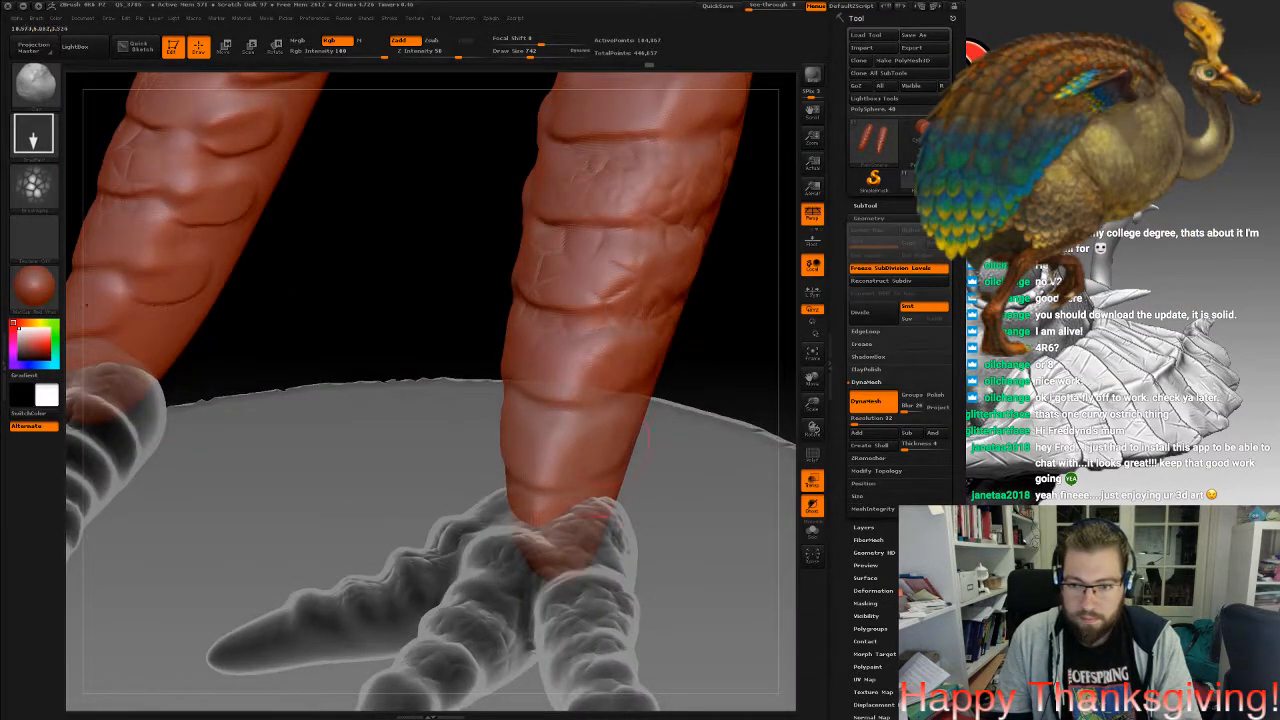
Stamp cracked scale texture onto the lower front plates, the sides and the back of the shins.
left_click_drag(580, 452, 495, 357)
left_click_drag(524, 440, 544, 462)
left_click_drag(550, 545, 606, 439)
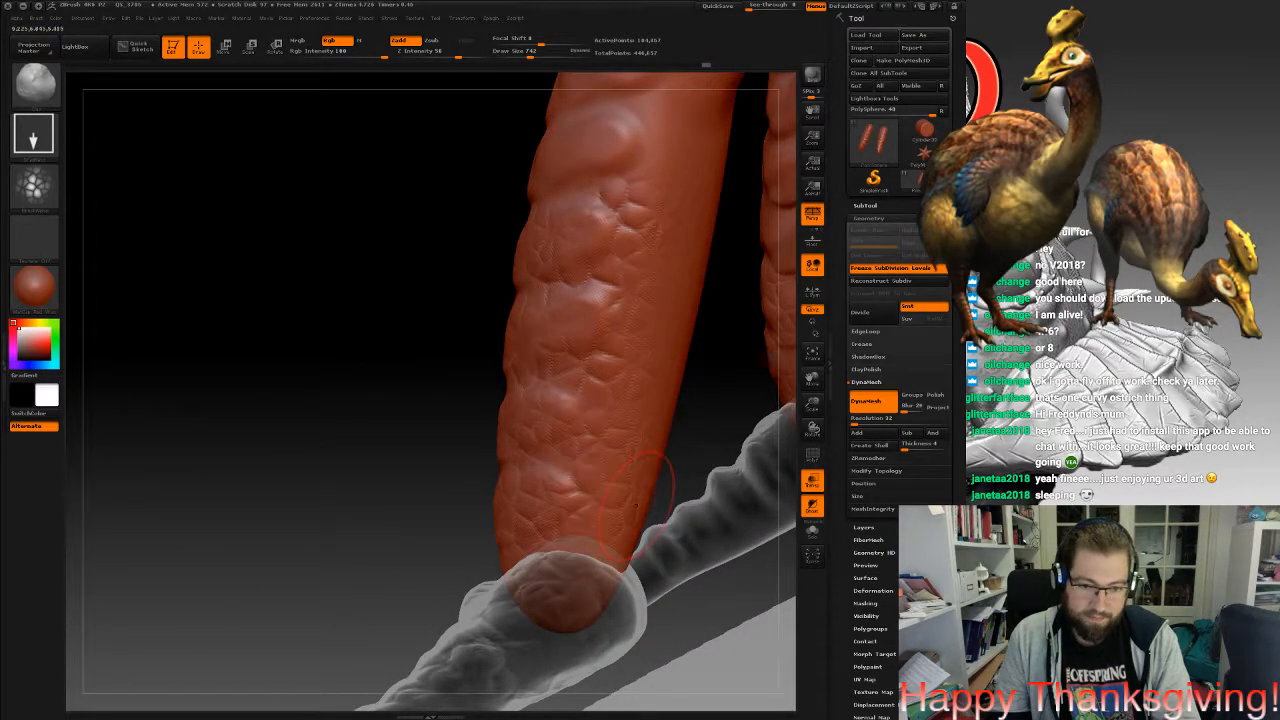
left_click_drag(642, 490, 544, 396)
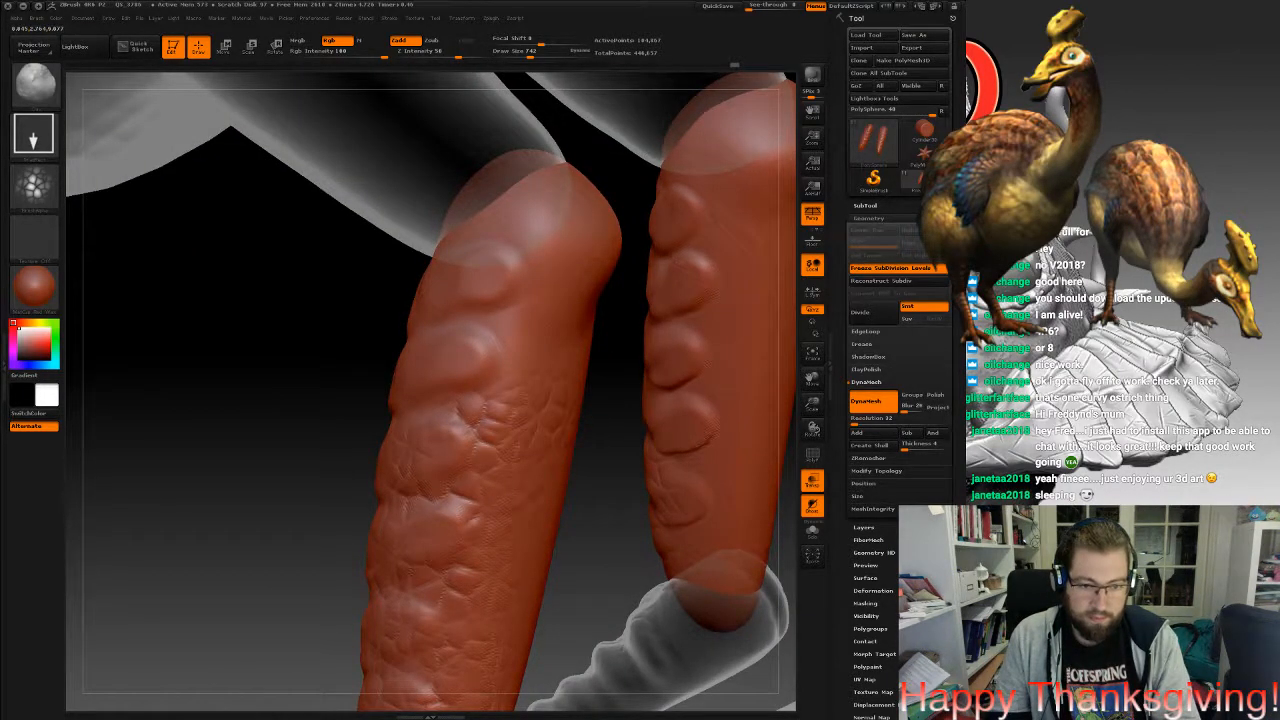
left_click_drag(545, 570, 600, 575)
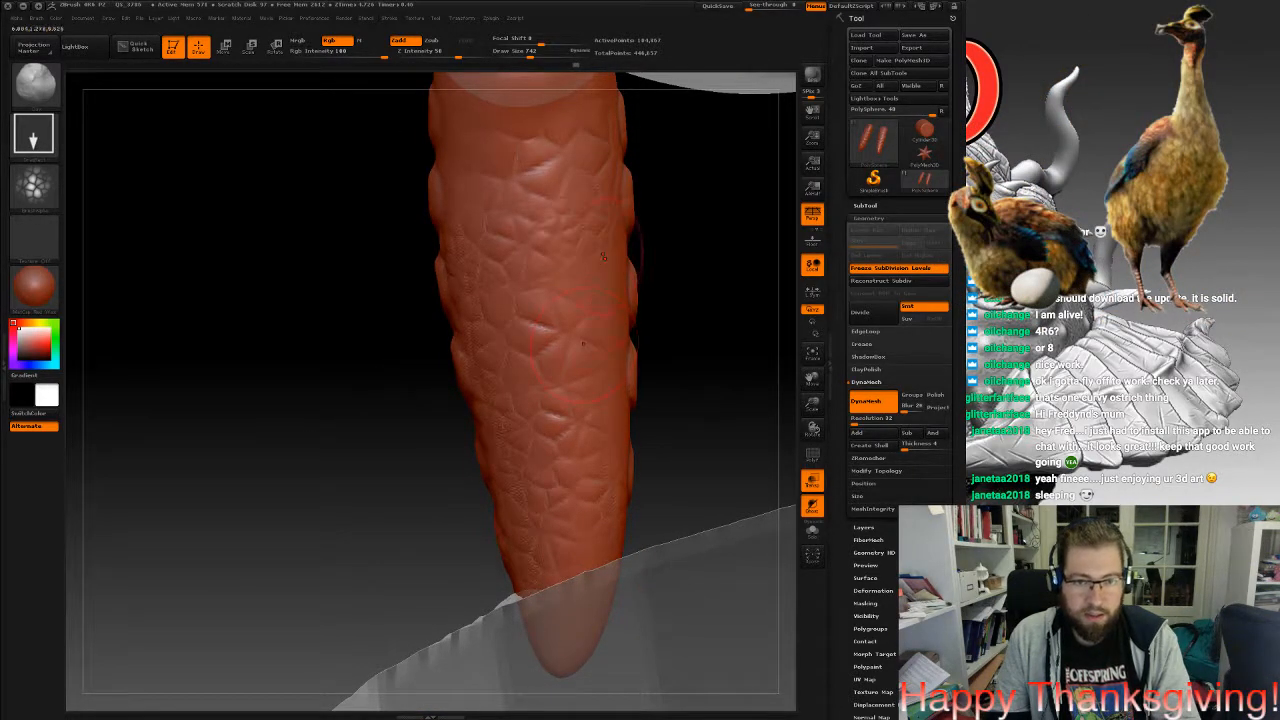
left_click_drag(612, 387, 650, 314)
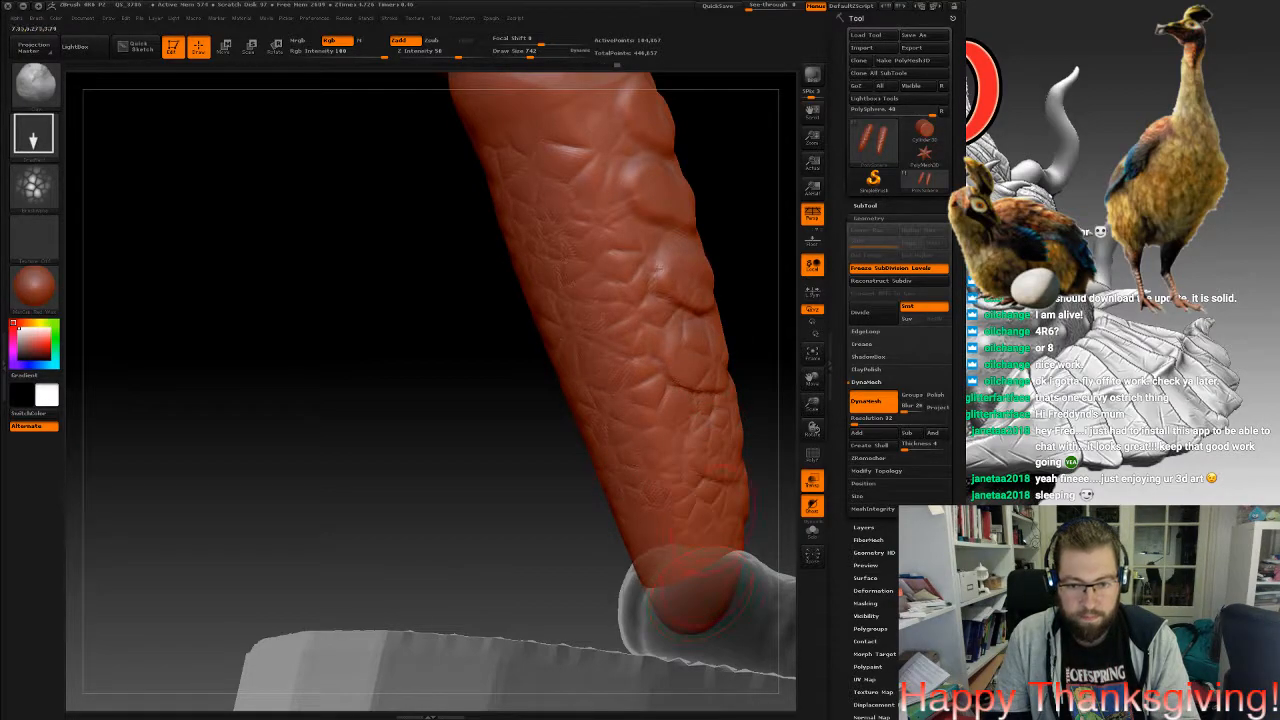
Stamp the cracked scale texture onto the raised inner scales and the upper front plates below the thigh.
left_click_drag(702, 381, 530, 490)
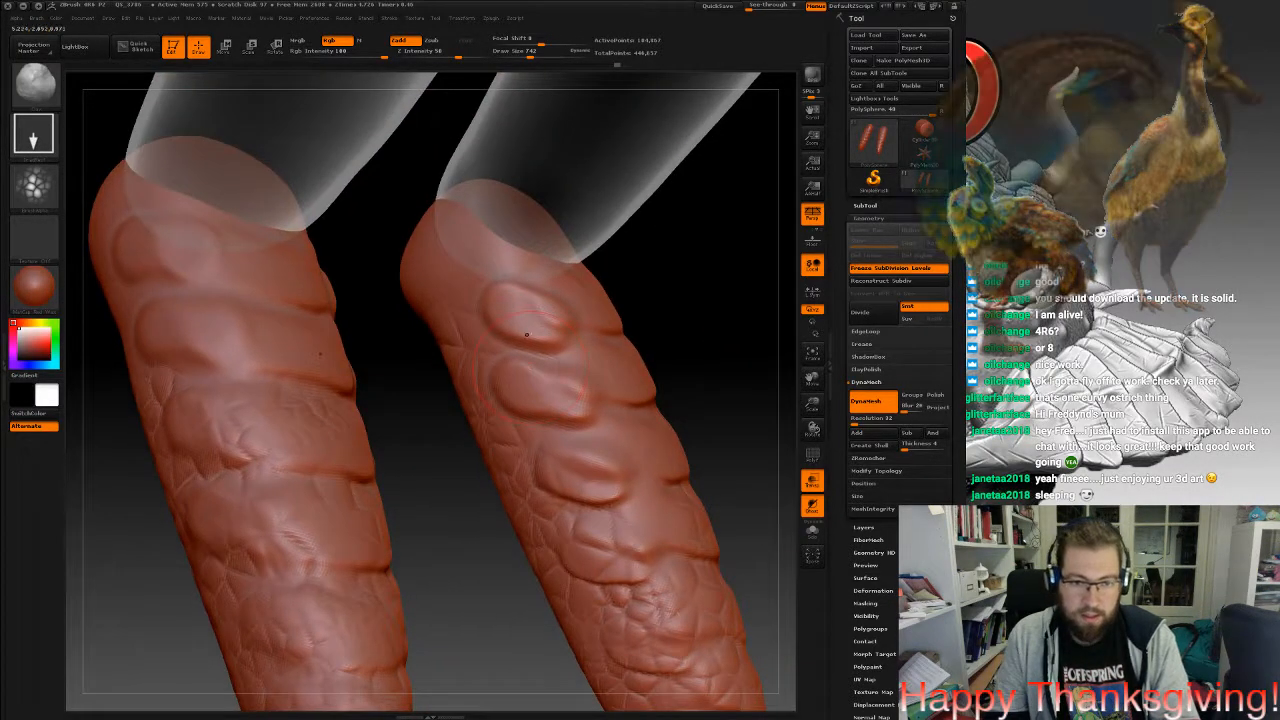
left_click_drag(528, 320, 538, 350)
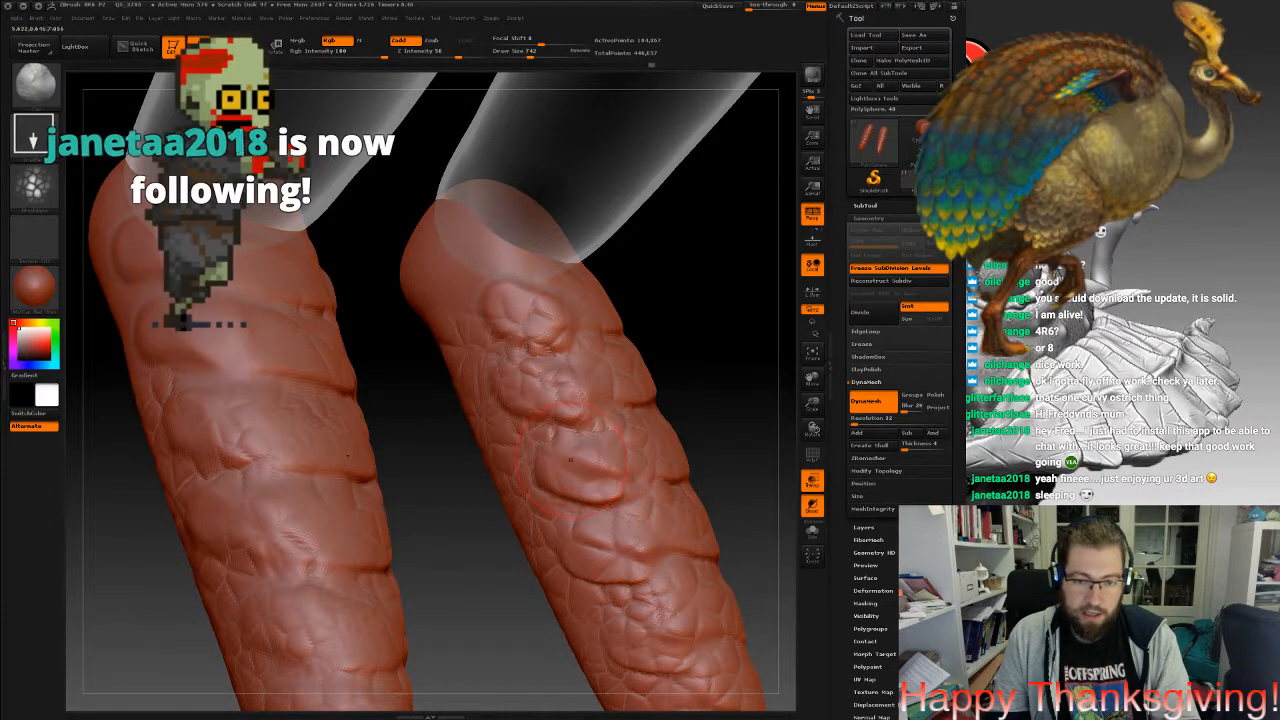
left_click_drag(571, 459, 588, 485)
left_click_drag(710, 440, 662, 376, "alt")
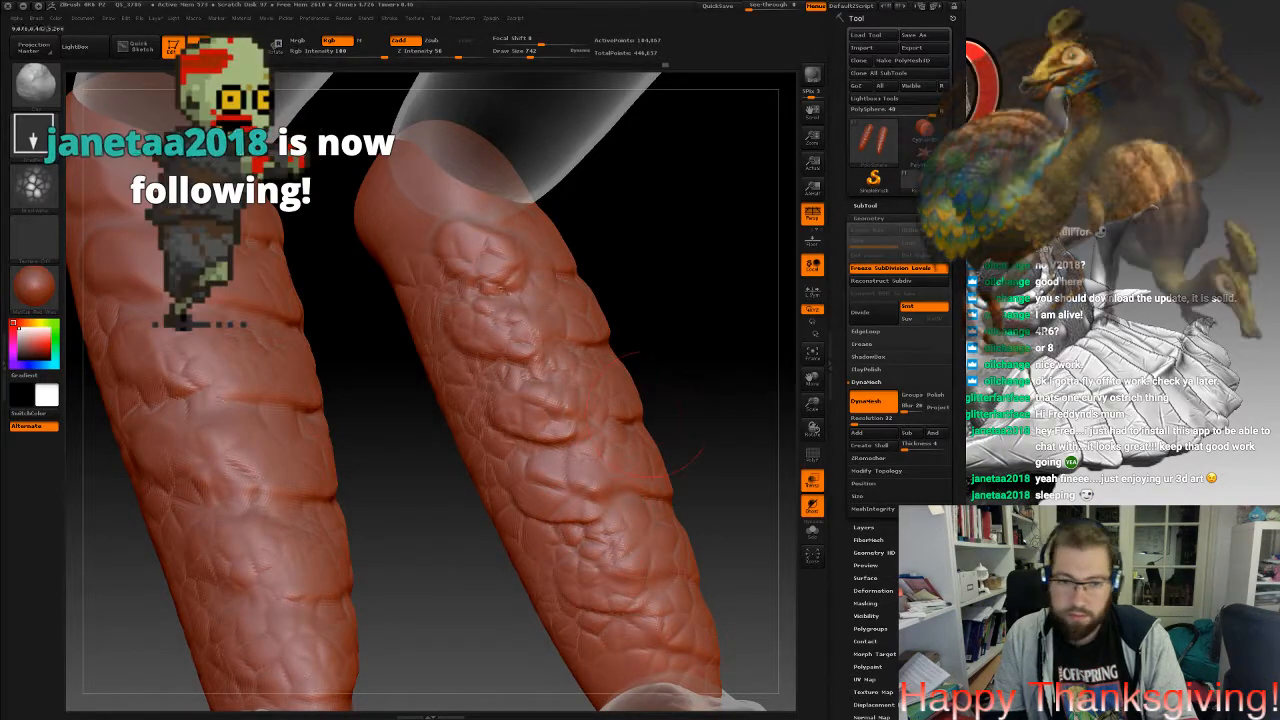
left_click_drag(776, 498, 612, 490)
left_click_drag(720, 300, 696, 518, "alt")
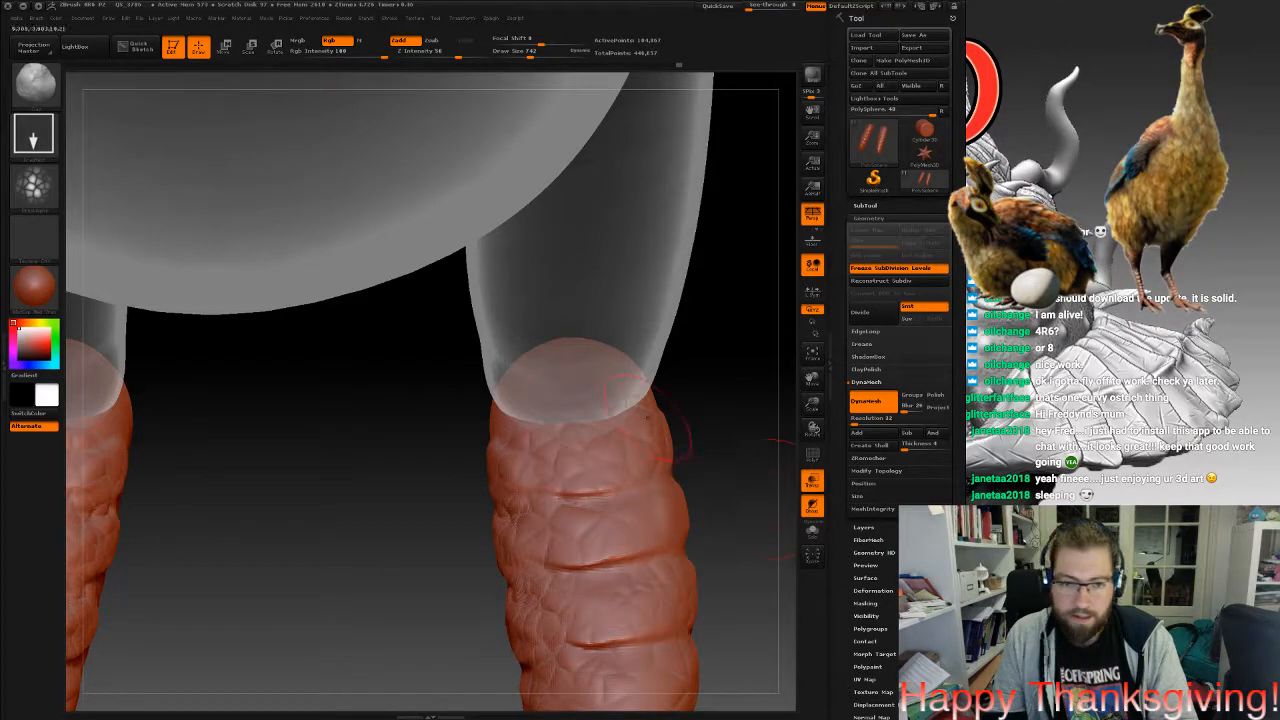
left_click_drag(782, 498, 630, 498)
left_click_drag(740, 480, 650, 440, "alt")
left_click_drag(740, 300, 700, 325, "alt")
Stamp scale texture over the shin's rounded upper end and rear joint, and update the shins' DynaMesh.
left_click_drag(531, 378, 470, 399)
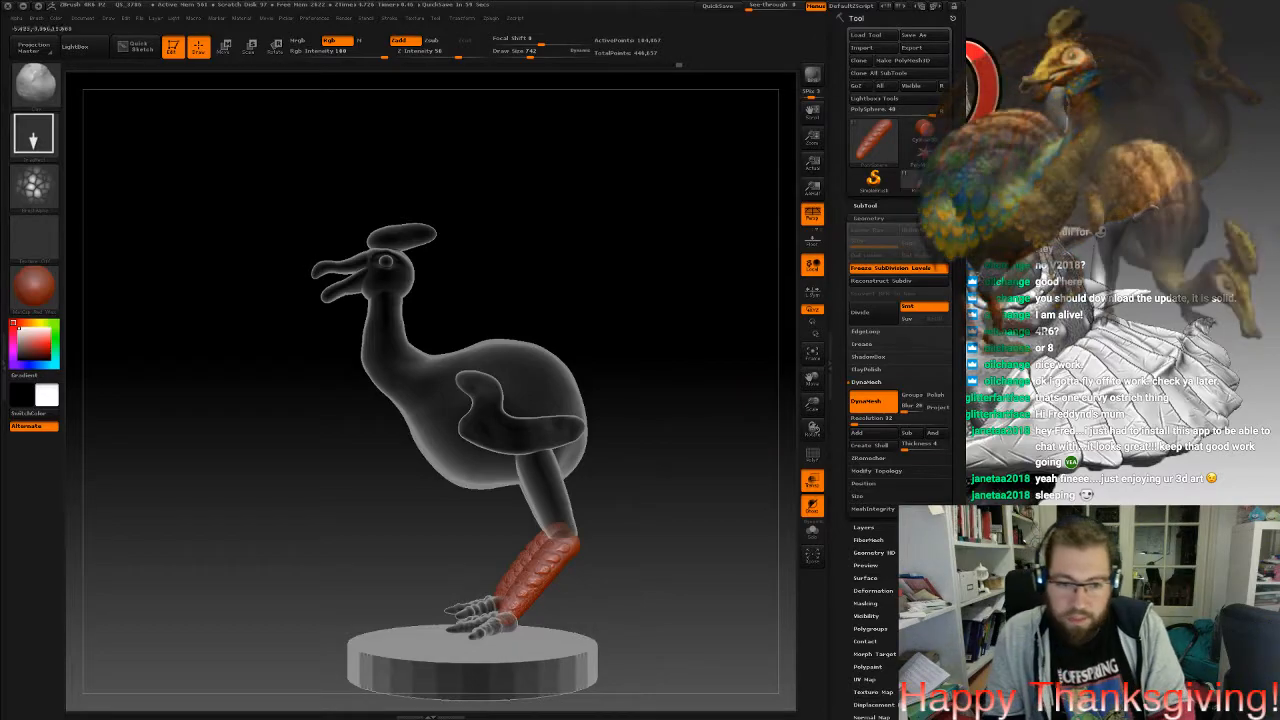
left_click_drag(764, 433, 766, 465, "alt")
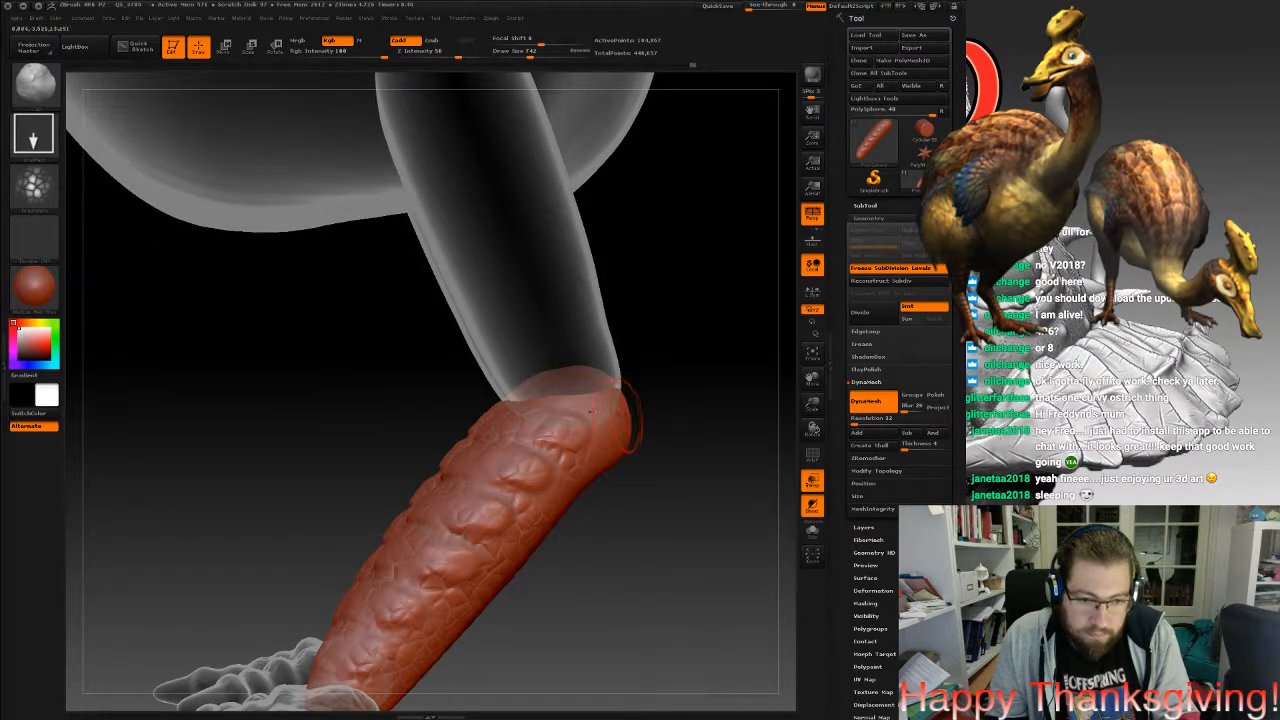
left_click_drag(628, 477, 520, 465)
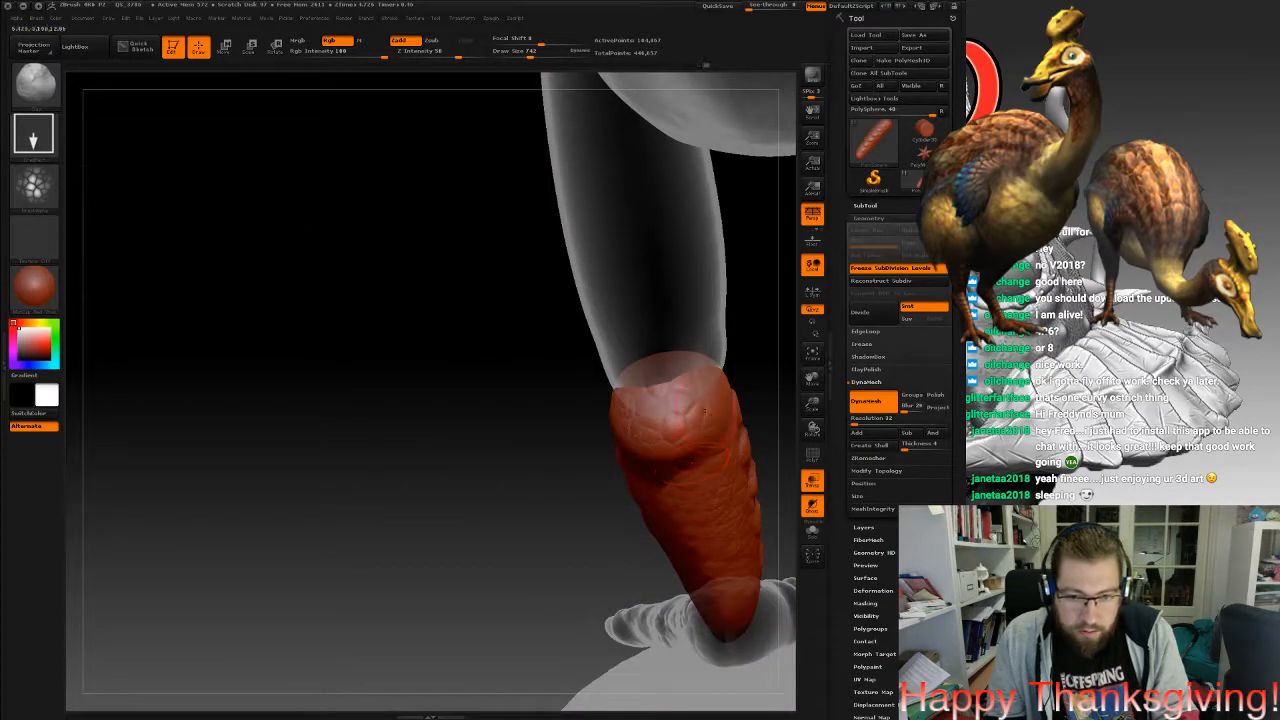
left_click_drag(606, 508, 672, 410)
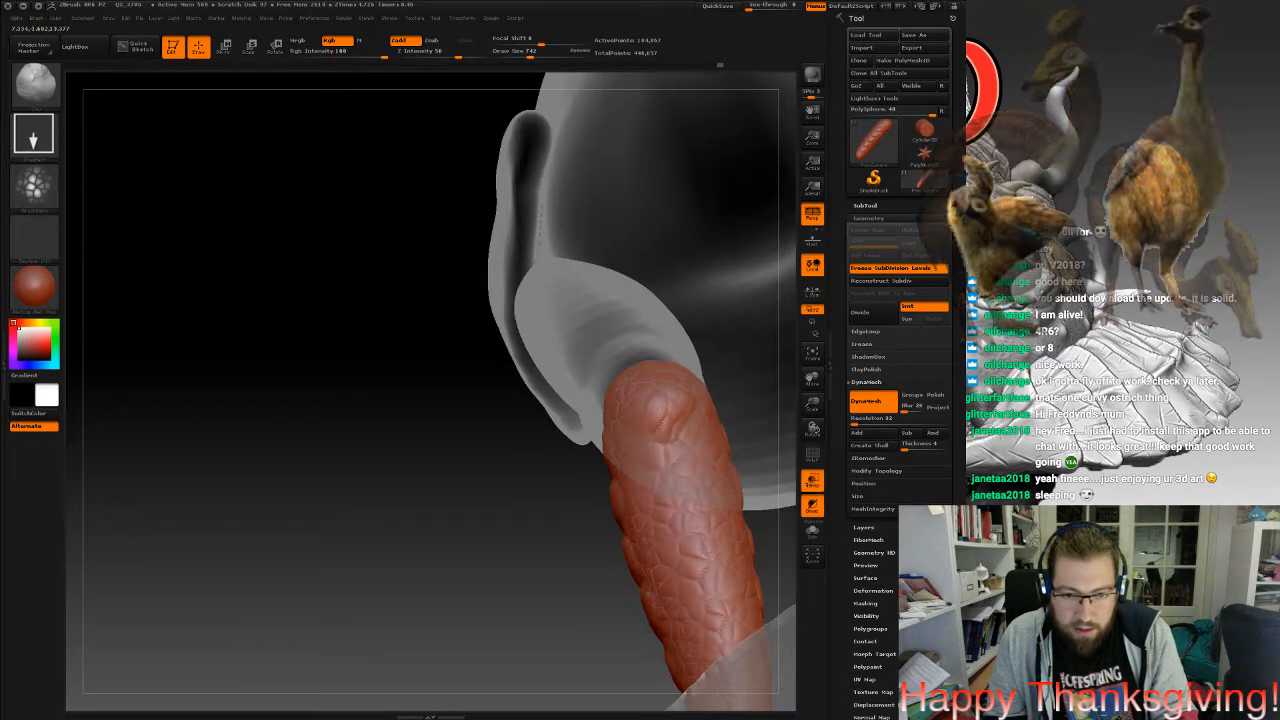
left_click_drag(722, 628, 513, 373)
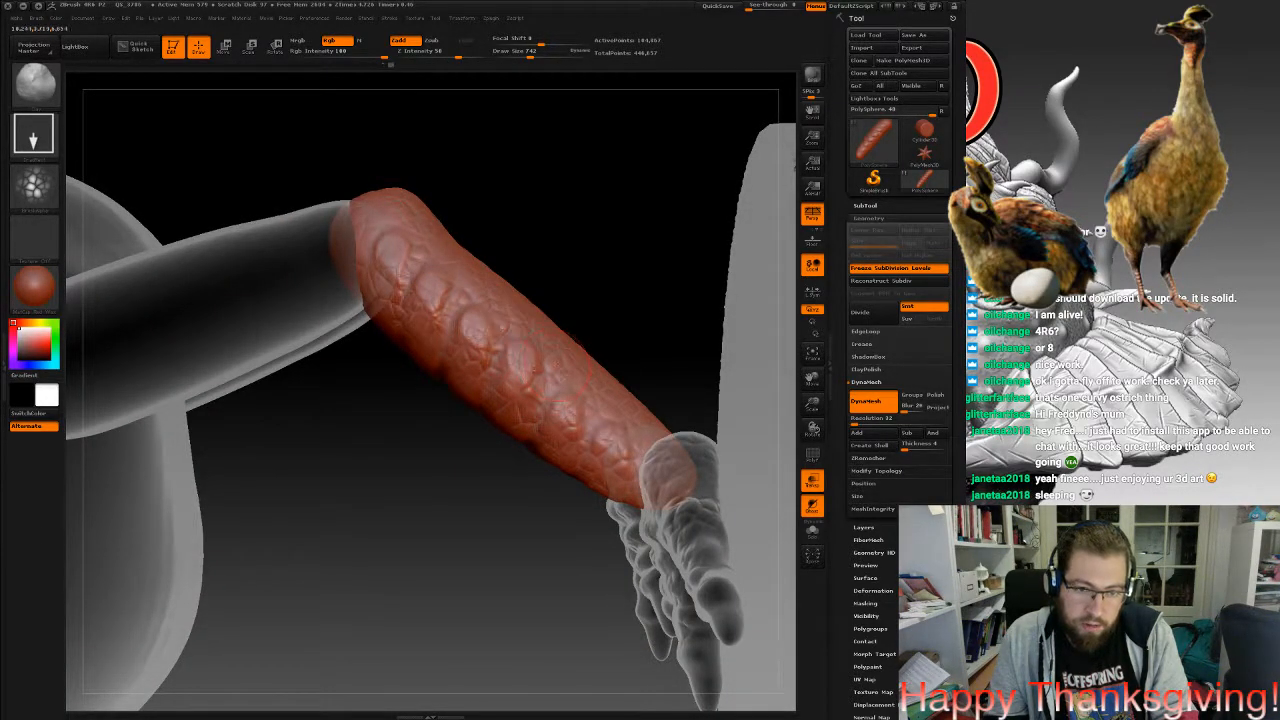
left_click_drag(391, 501, 318, 507)
mouse_move(625, 338)
left_mouse_down()
mouse_move(697, 335)
mouse_move(654, 406)
mouse_move(693, 480)
mouse_move(754, 466)
left_mouse_up()
Examine the textured shins and the plain thighs against the body from the front, side and rear.
left_click_drag(627, 322, 546, 328, "alt")
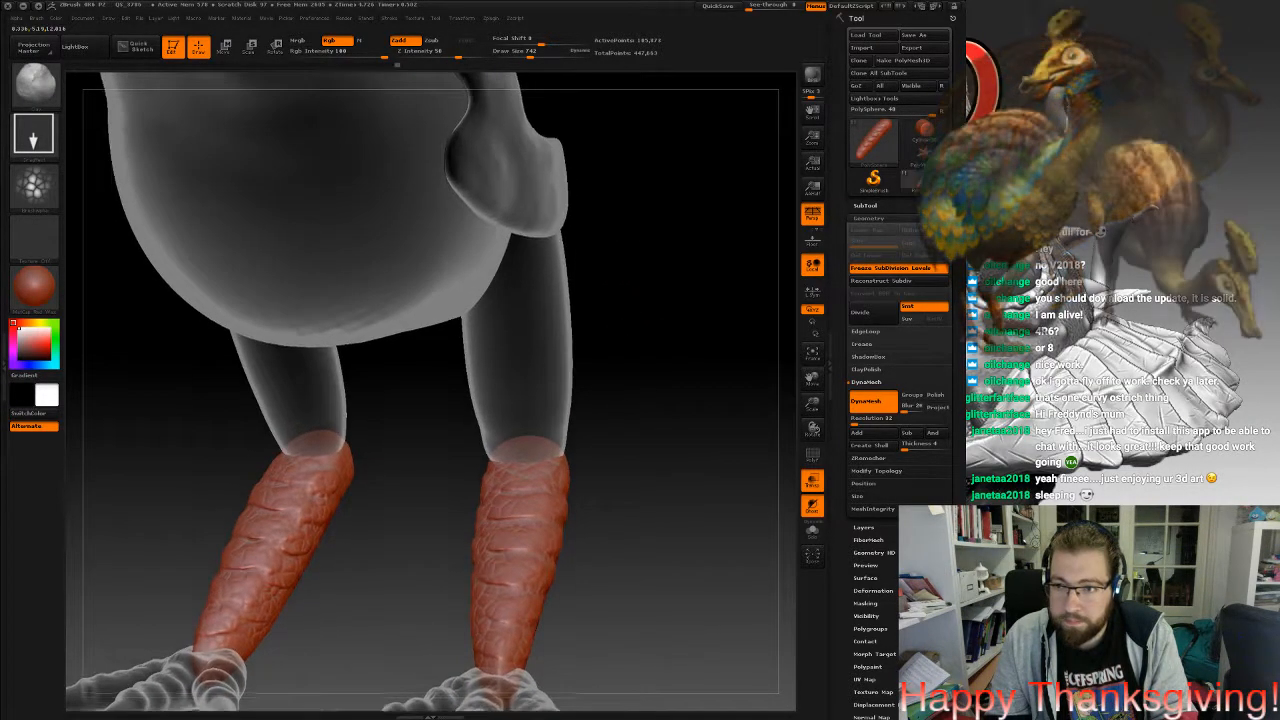
left_click_drag(754, 403, 640, 420)
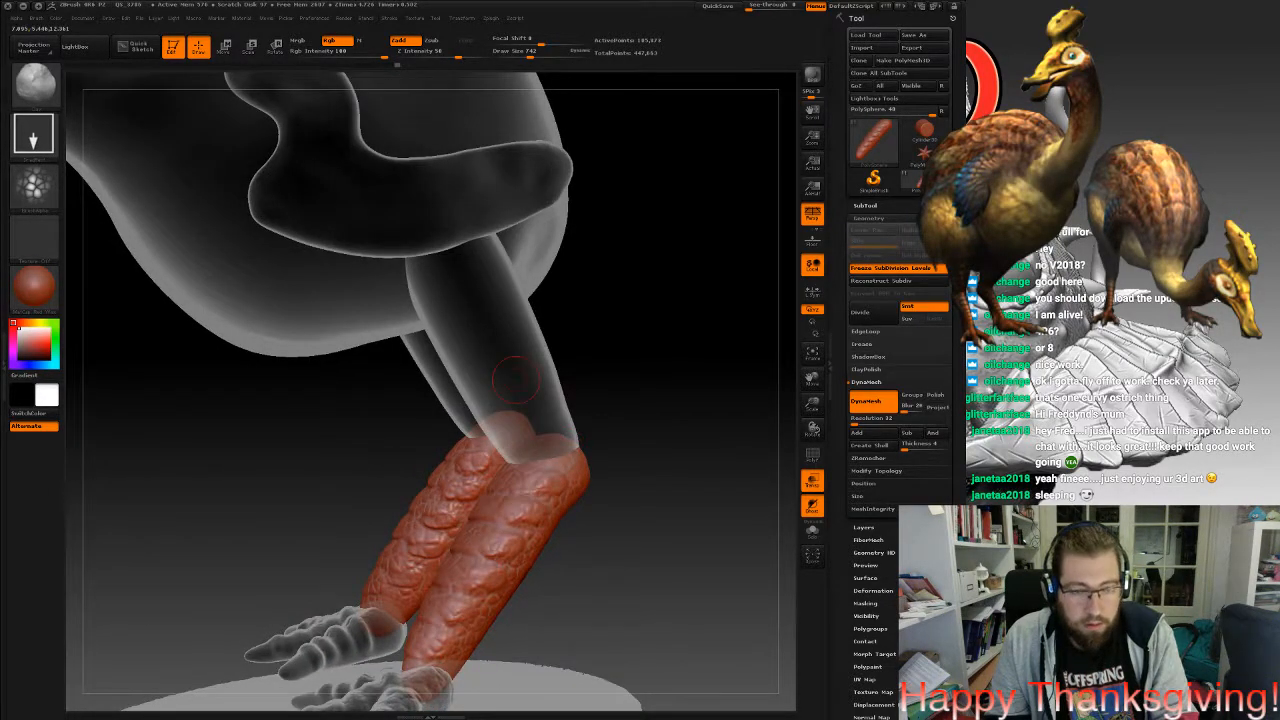
left_click_drag(515, 380, 662, 378)
left_click_drag(532, 342, 440, 345)
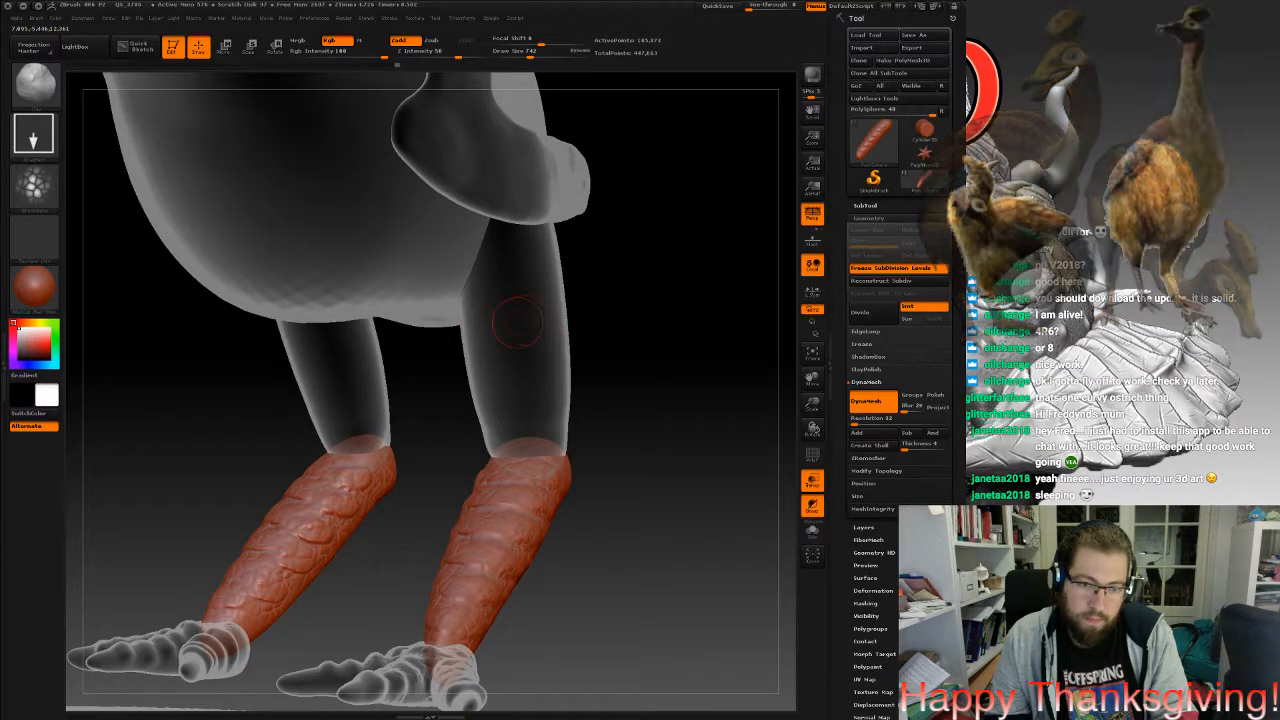
mouse_move(560, 323)
left_mouse_down()
mouse_move(440, 328)
mouse_move(568, 285)
mouse_move(534, 270)
mouse_move(540, 335)
mouse_move(510, 352)
left_mouse_up()
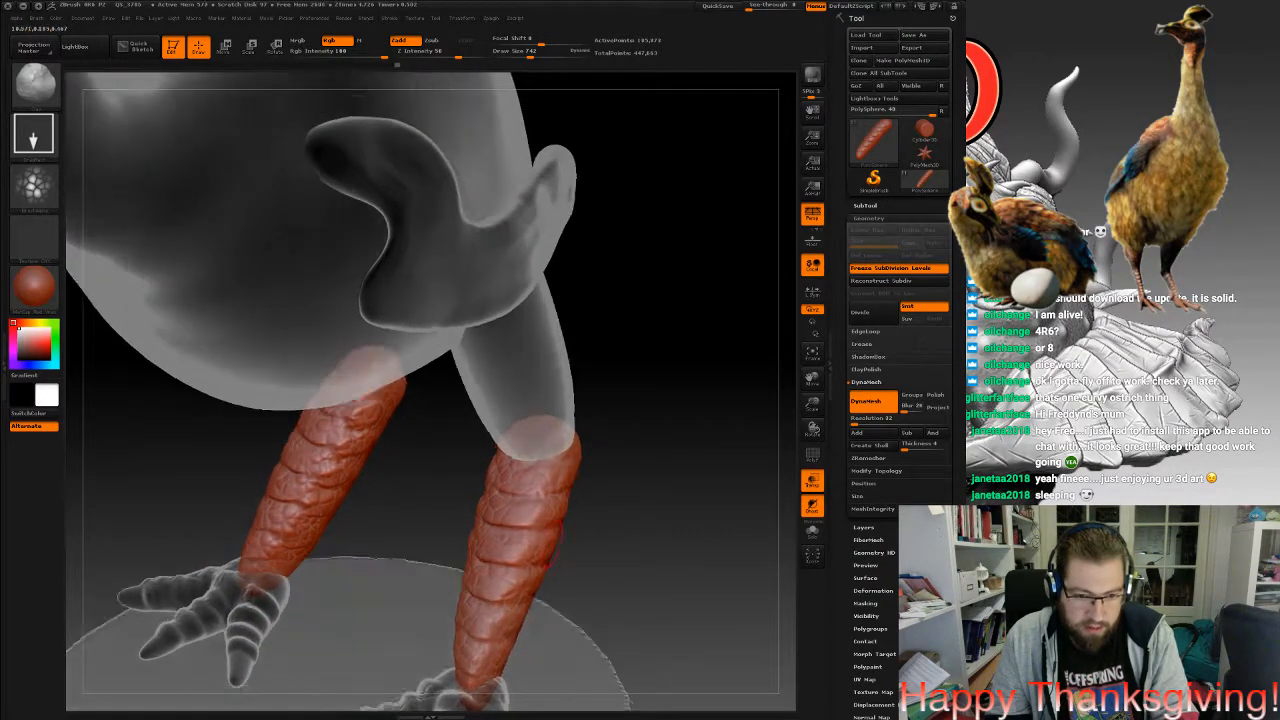
left_click_drag(630, 487, 480, 440)
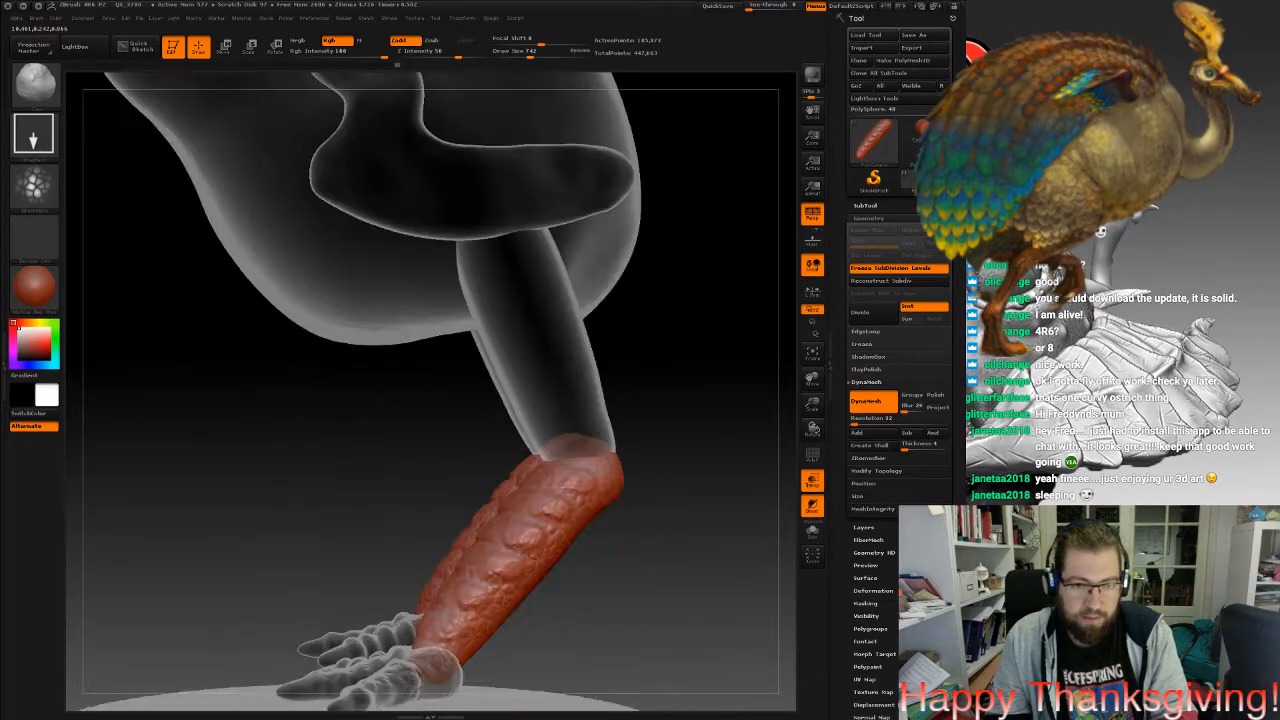
left_click_drag(640, 440, 605, 560, "alt")
left_click_drag(640, 480, 475, 458)
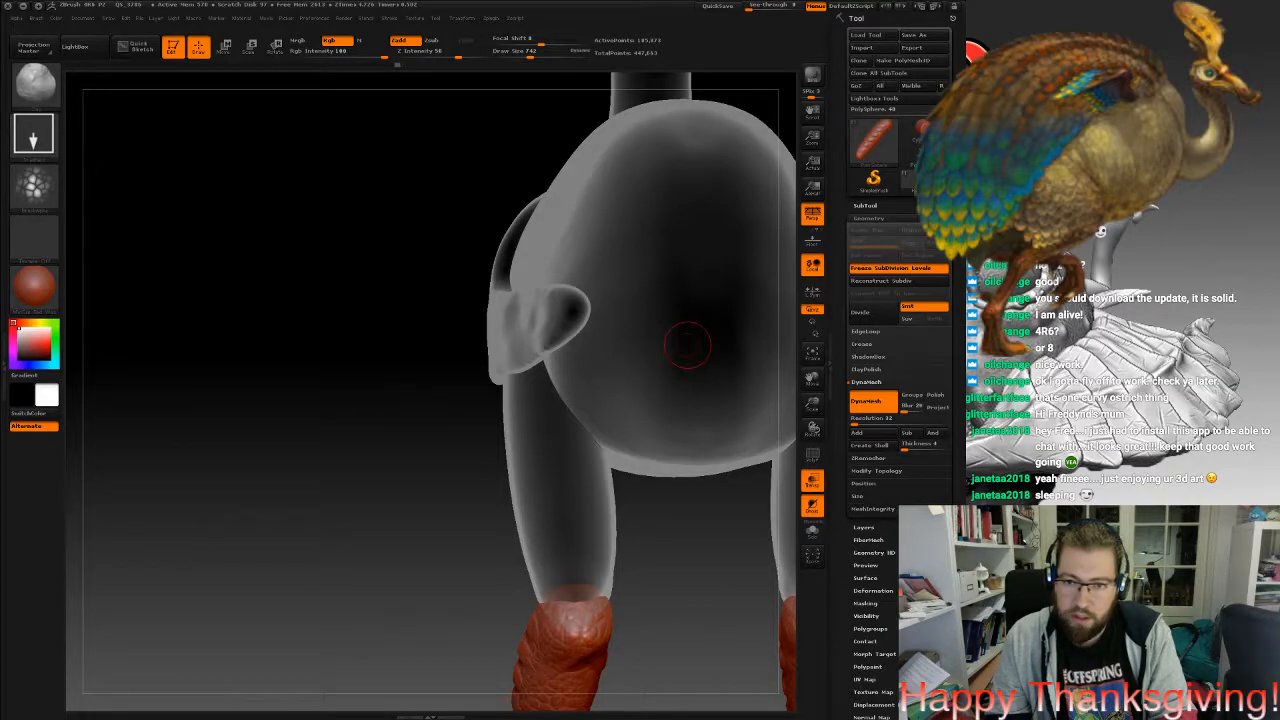
Make the thighs the active subtool and pull their upper outer side outward with a greatly enlarged Move brush.
left_click(865, 205)
left_click(888, 299)
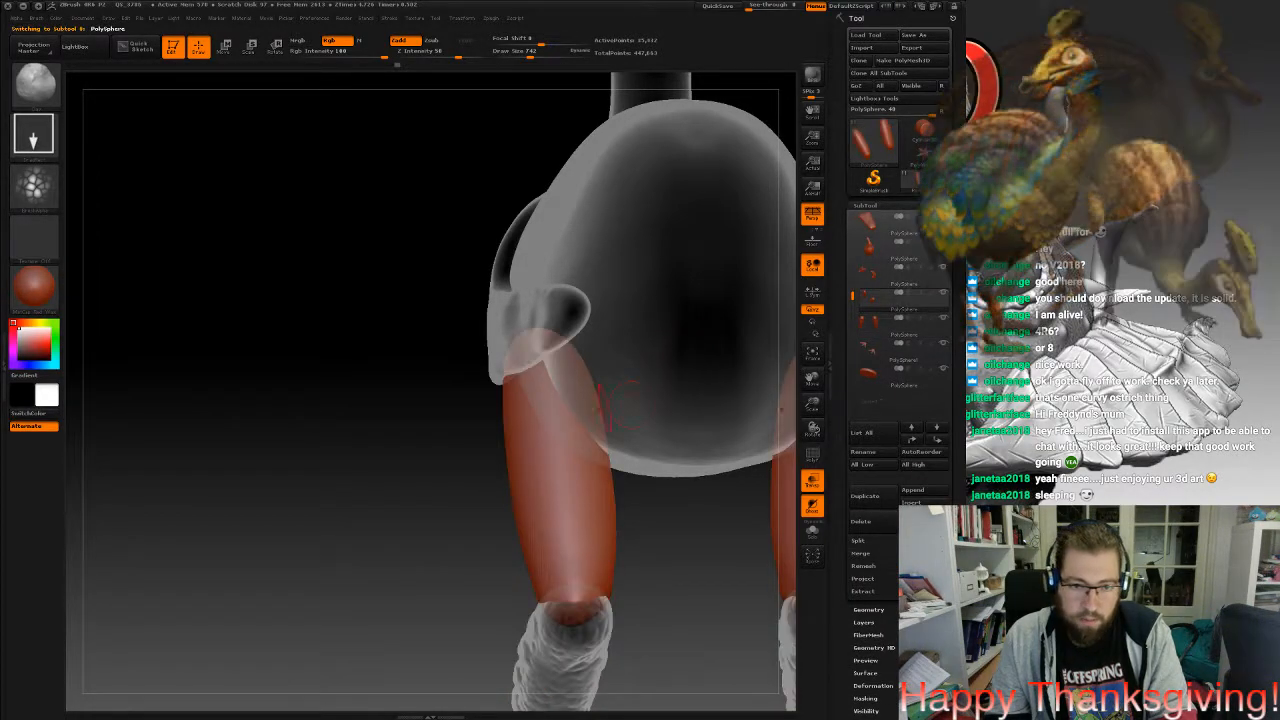
key("b")
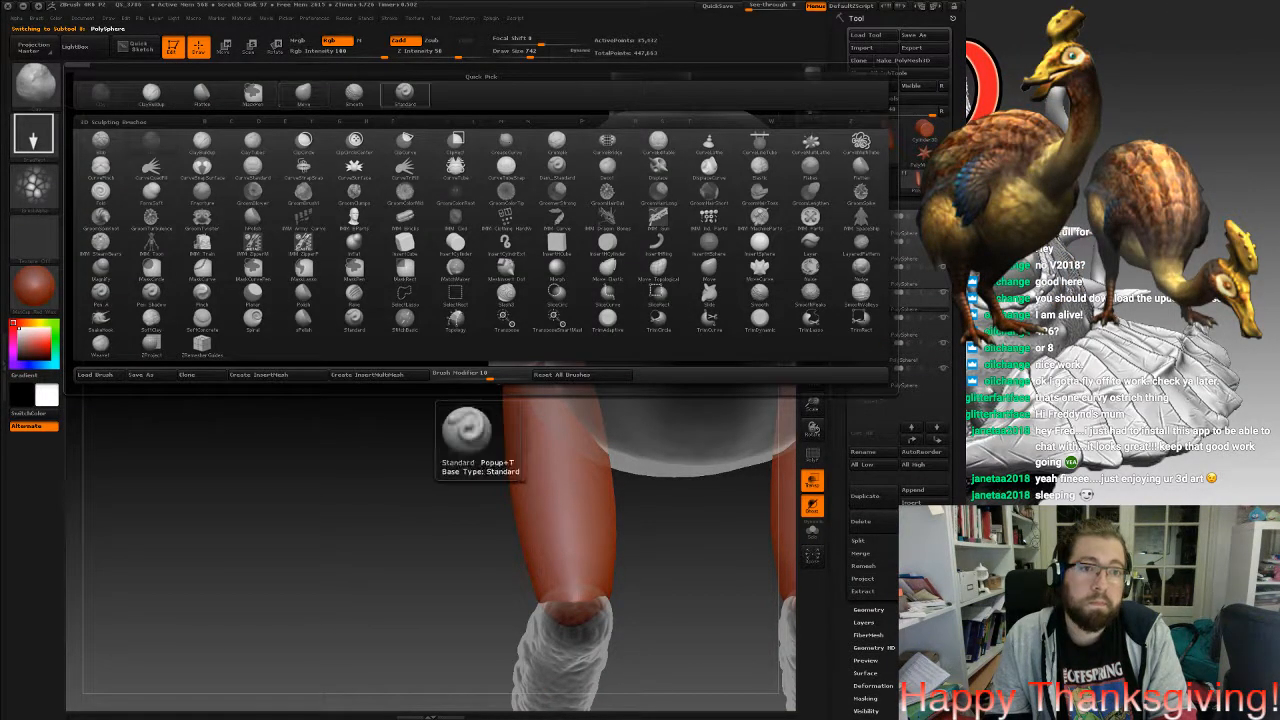
key("m")
key("v")
key("space")
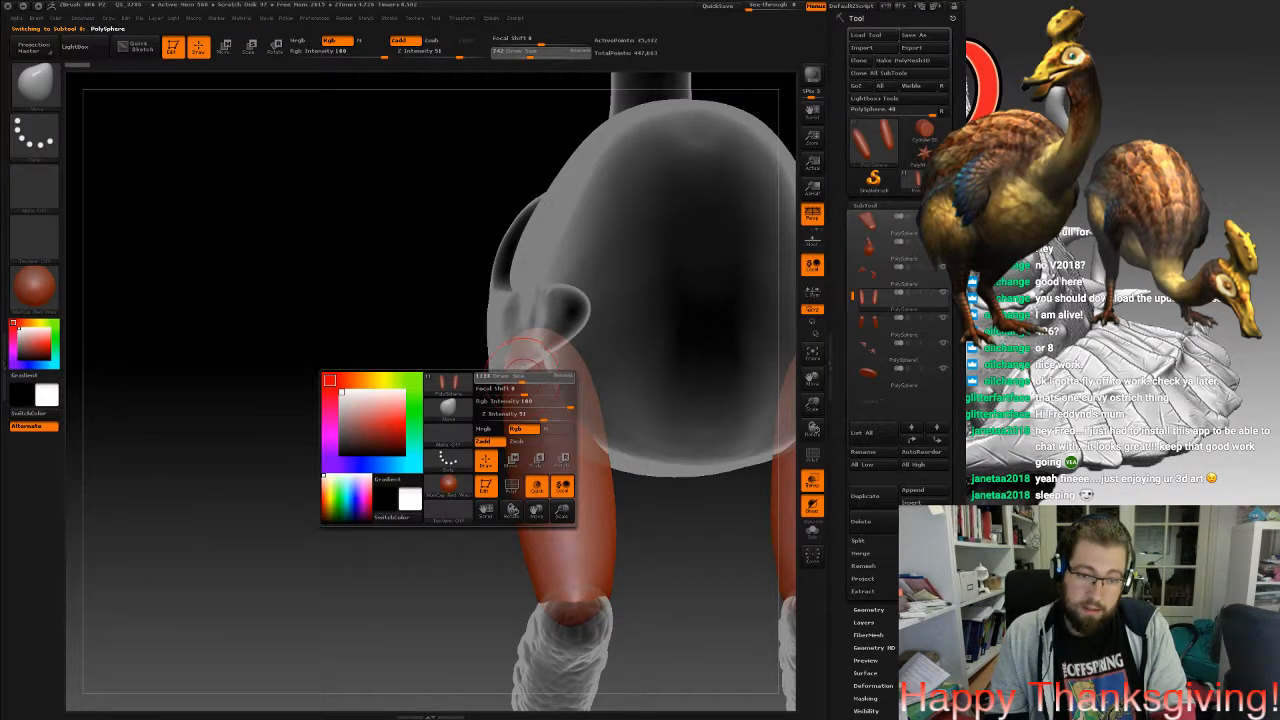
left_click(561, 380)
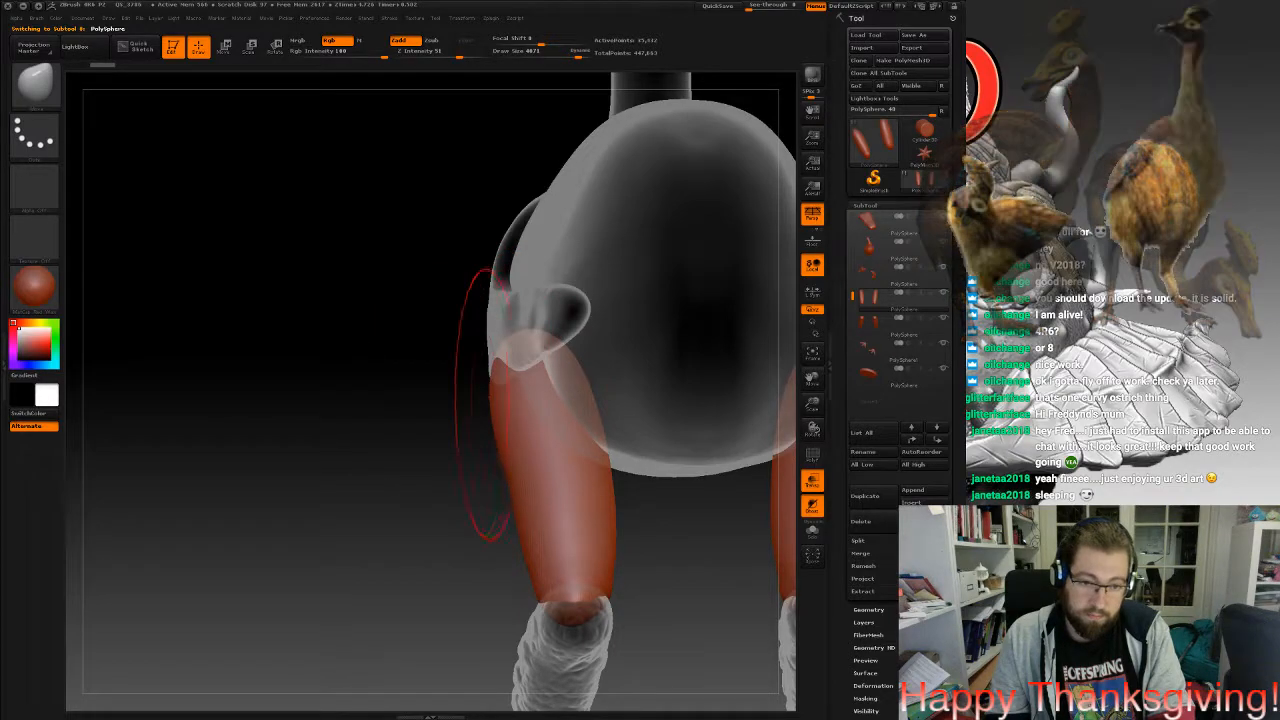
mouse_move(490, 432)
left_mouse_down()
mouse_move(504, 406)
mouse_move(495, 374)
mouse_move(445, 380)
mouse_move(400, 345)
mouse_move(380, 410)
mouse_move(405, 440)
mouse_move(545, 350)
left_mouse_up()
left_click_drag(440, 390, 530, 305)
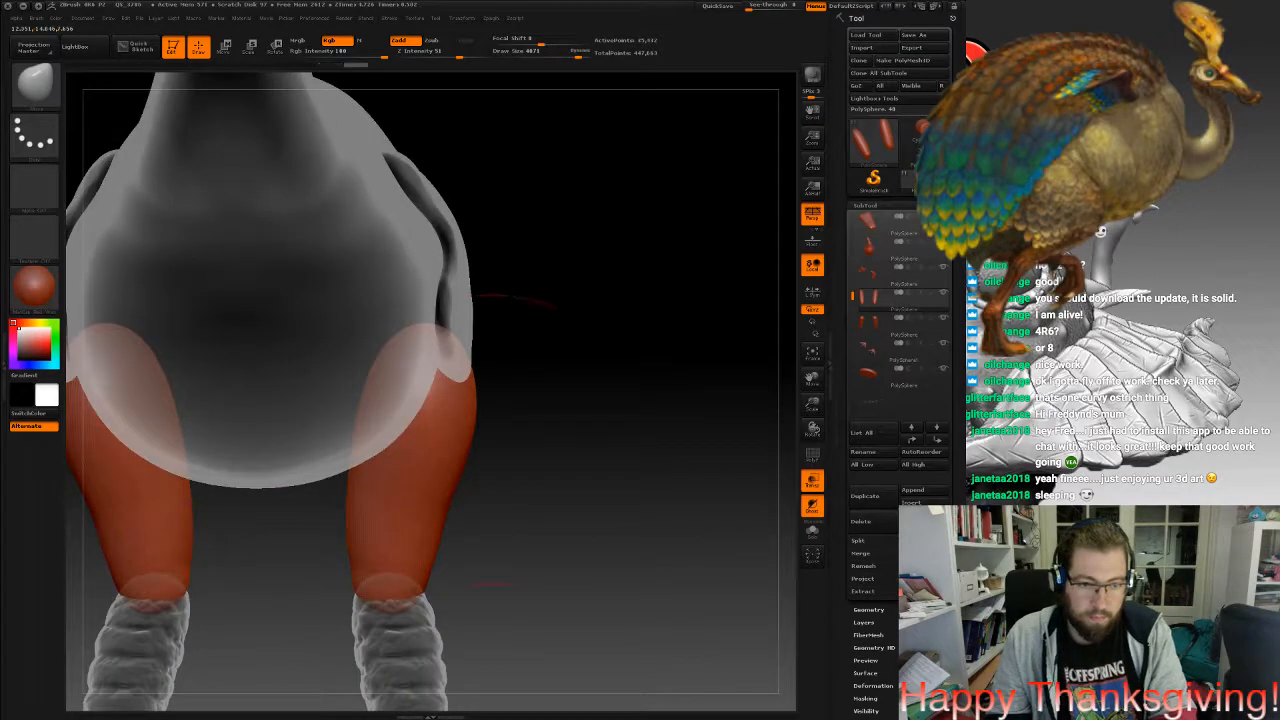
Update the thighs' DynaMesh and refine their inner and outer contours with the Move brush.
left_click_drag(455, 446, 520, 330)
left_click_drag(340, 460, 225, 515, "shift")
left_click_drag(340, 500, 120, 475)
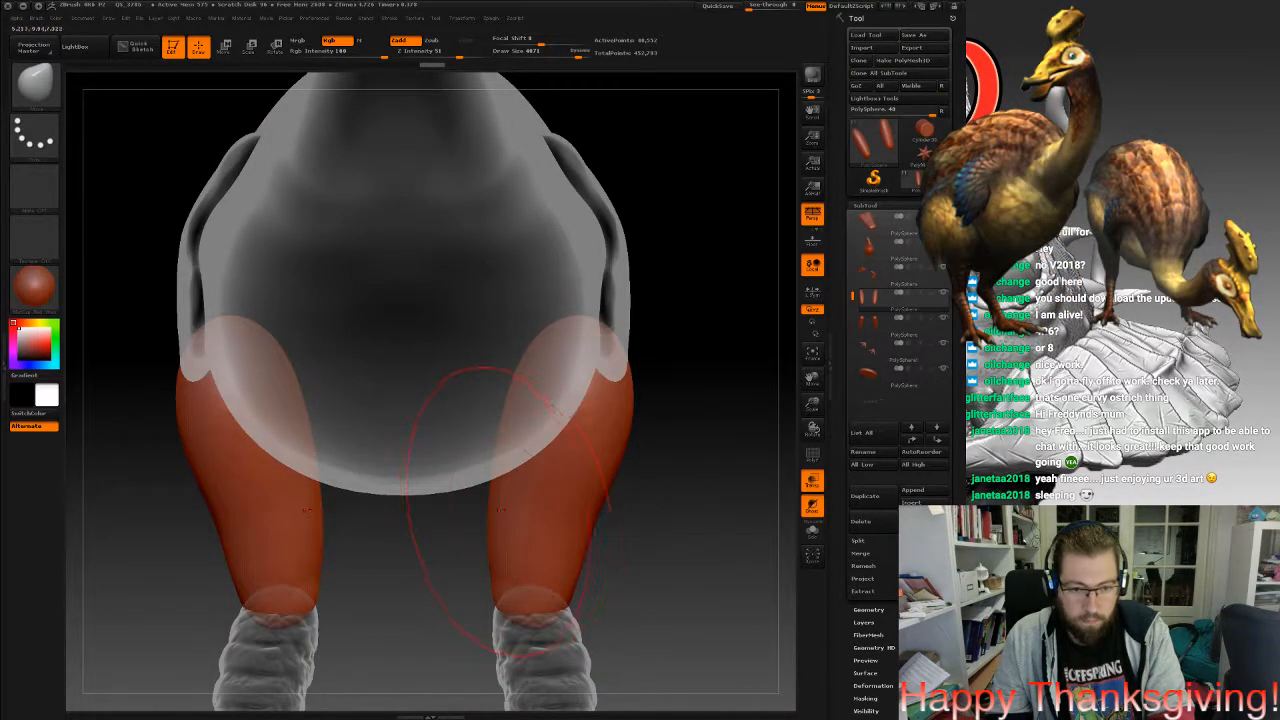
left_click_drag(507, 512, 470, 500)
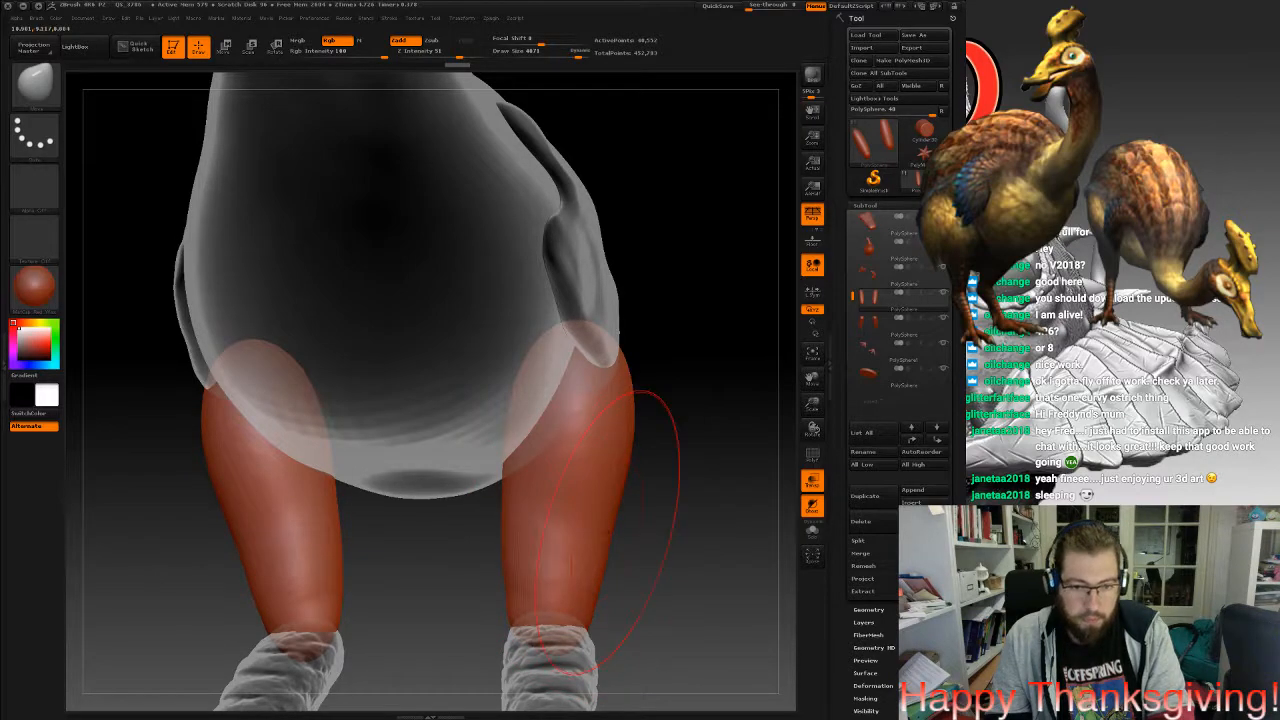
left_click_drag(672, 518, 770, 545)
left_click_drag(722, 467, 650, 480)
mouse_move(640, 350)
left_mouse_down()
mouse_move(618, 350)
mouse_move(640, 455)
left_mouse_up()
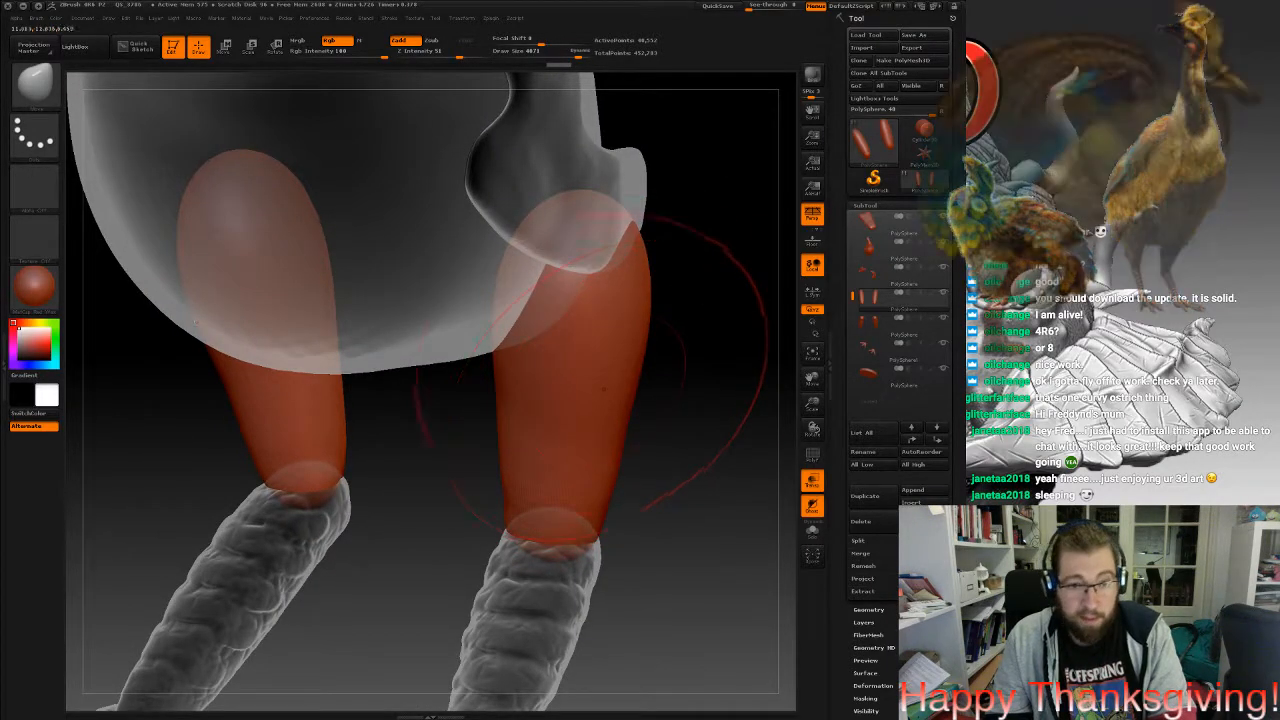
Reduce the brush size and remesh the thighs at a DynaMesh resolution of 32.
key("space")
left_click_drag(560, 352, 548, 353)
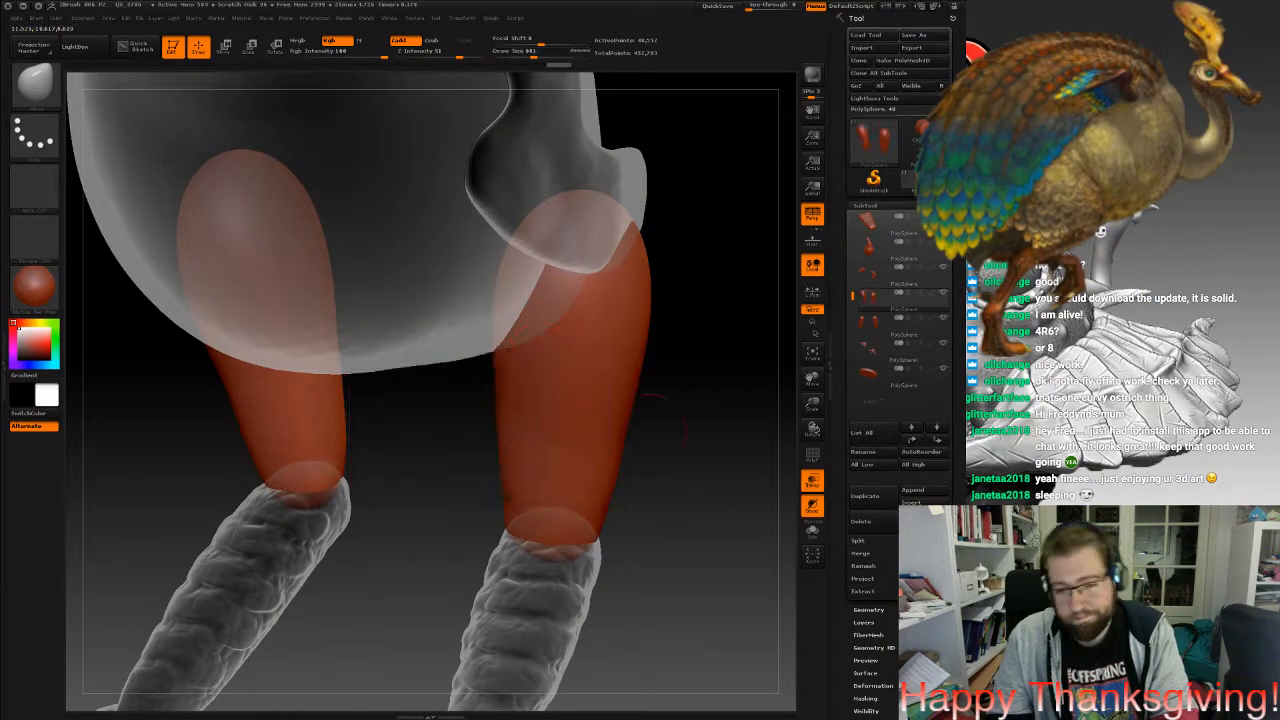
left_click(868, 610)
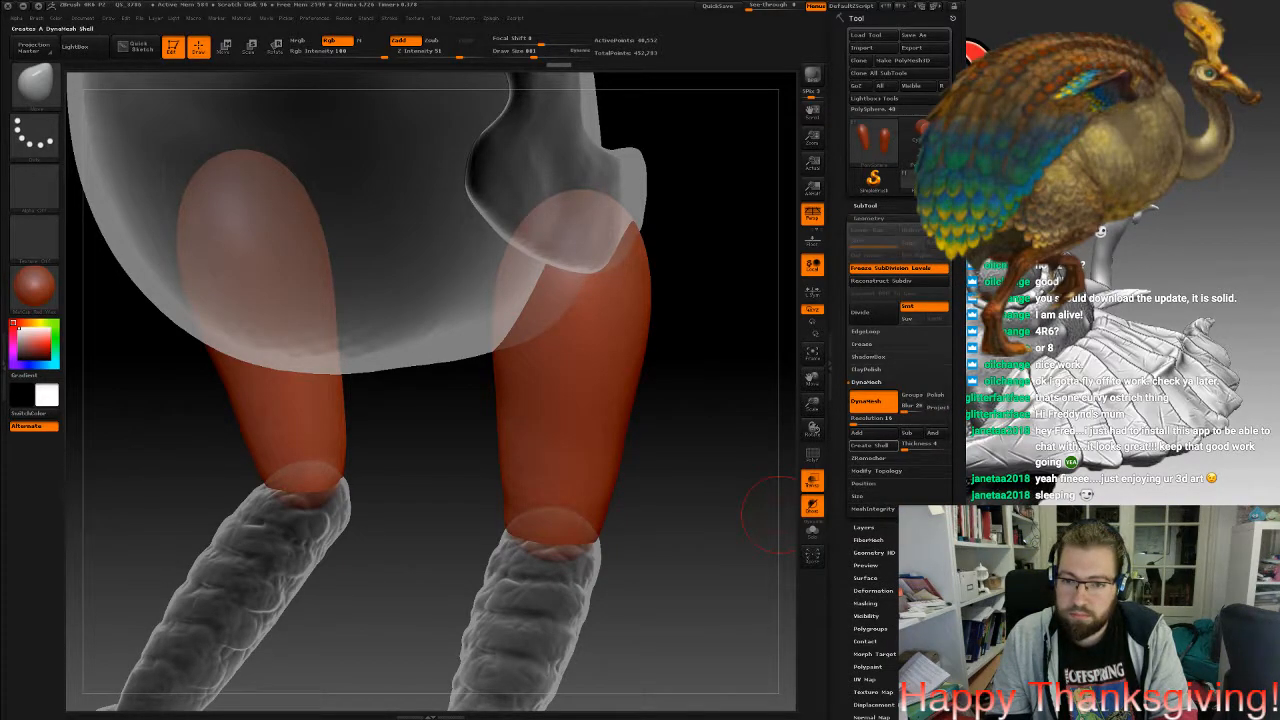
left_click(856, 420)
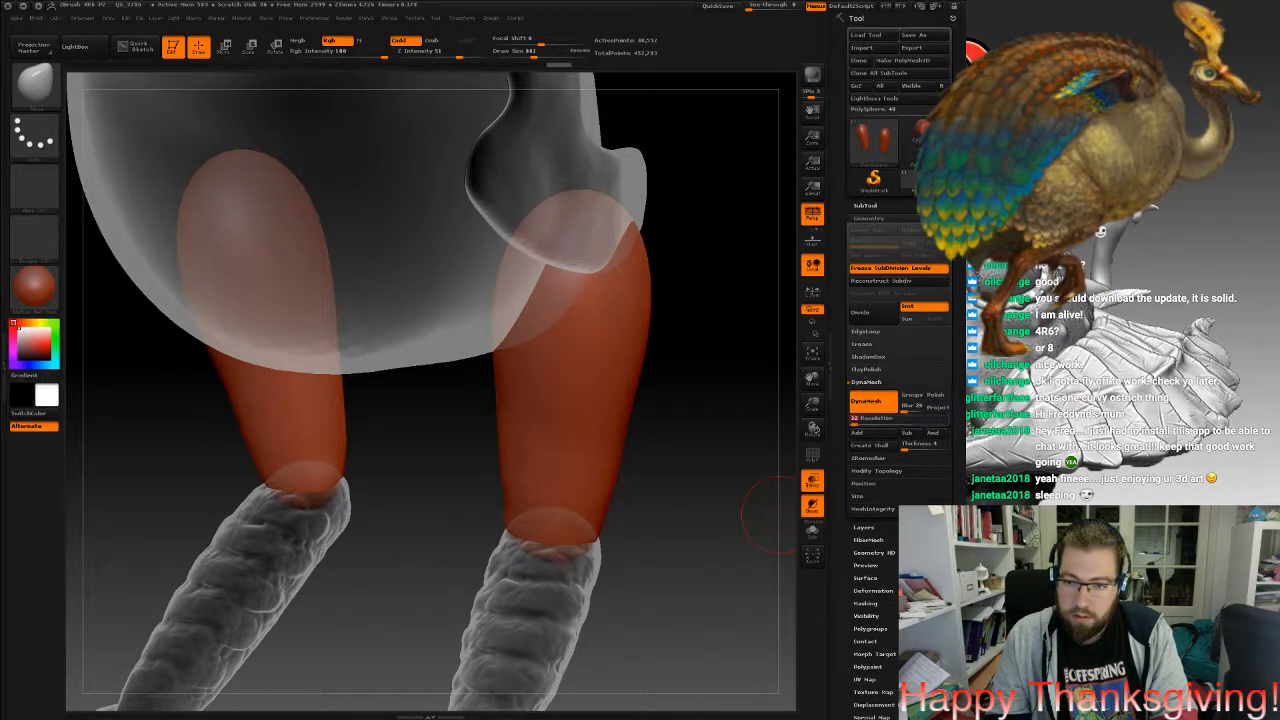
key("shift")
left_click_drag(709, 426, 712, 432, "ctrl")
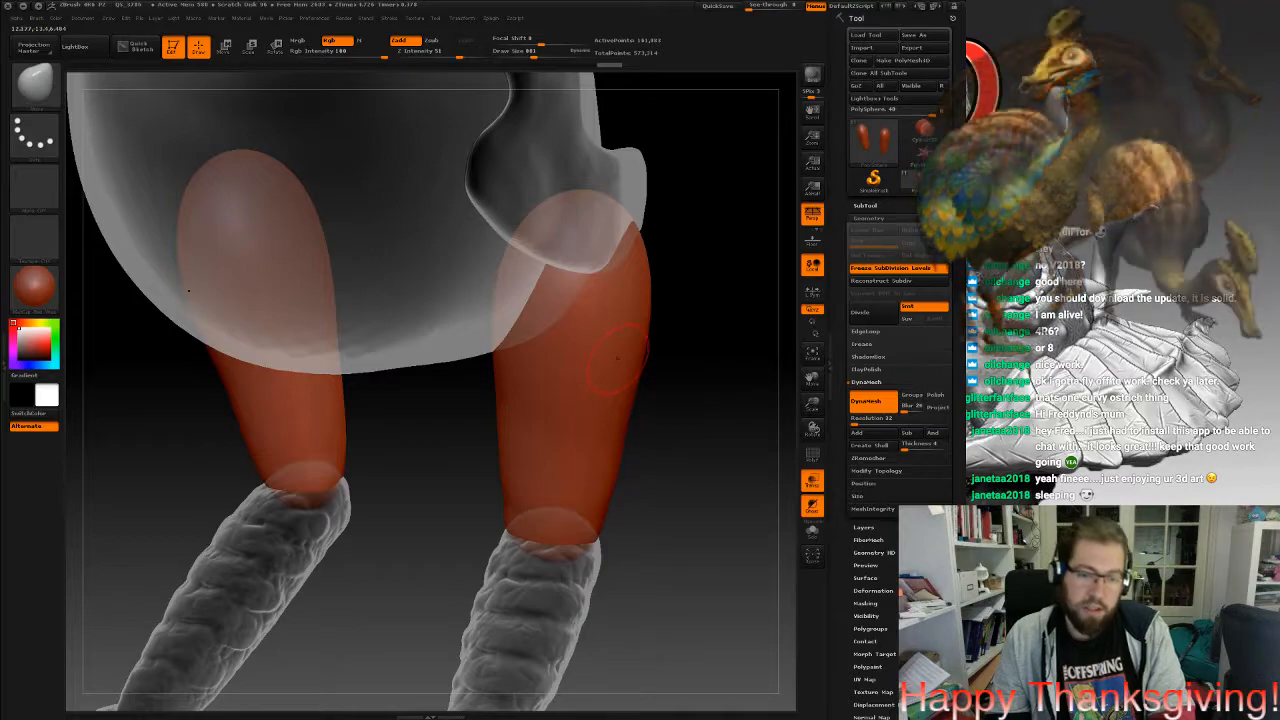
Mask six horizontal bands with a smaller brush across the front of the thigh, from below the wing to the shin.
mouse_move(602, 316)
right_mouse_down()
mouse_move(514, 321)
mouse_move(476, 396)
mouse_move(522, 390)
mouse_move(510, 432)
right_mouse_up()
key("space")
mouse_move(579, 362)
left_mouse_down()
mouse_move(609, 345)
mouse_move(459, 378)
left_mouse_up()
left_click_drag(620, 440, 400, 455, "ctrl")
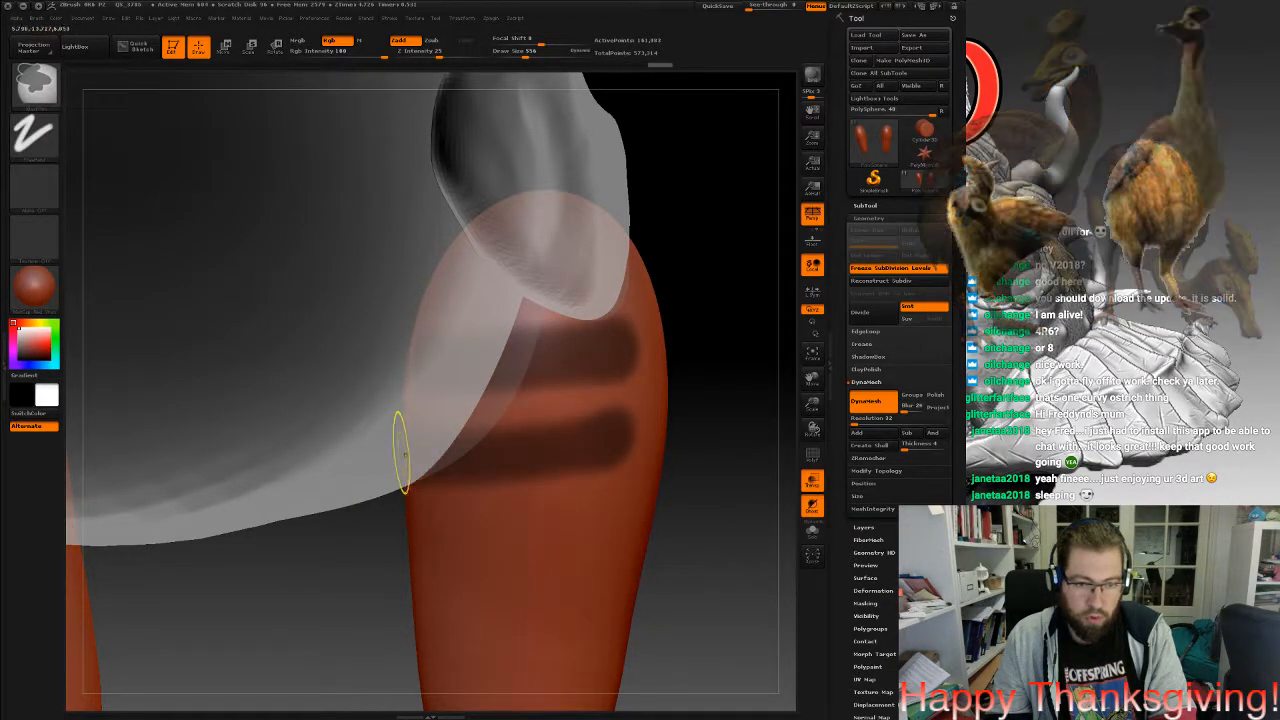
left_click_drag(629, 523, 420, 525, "ctrl")
left_click_drag(598, 611, 440, 612, "ctrl")
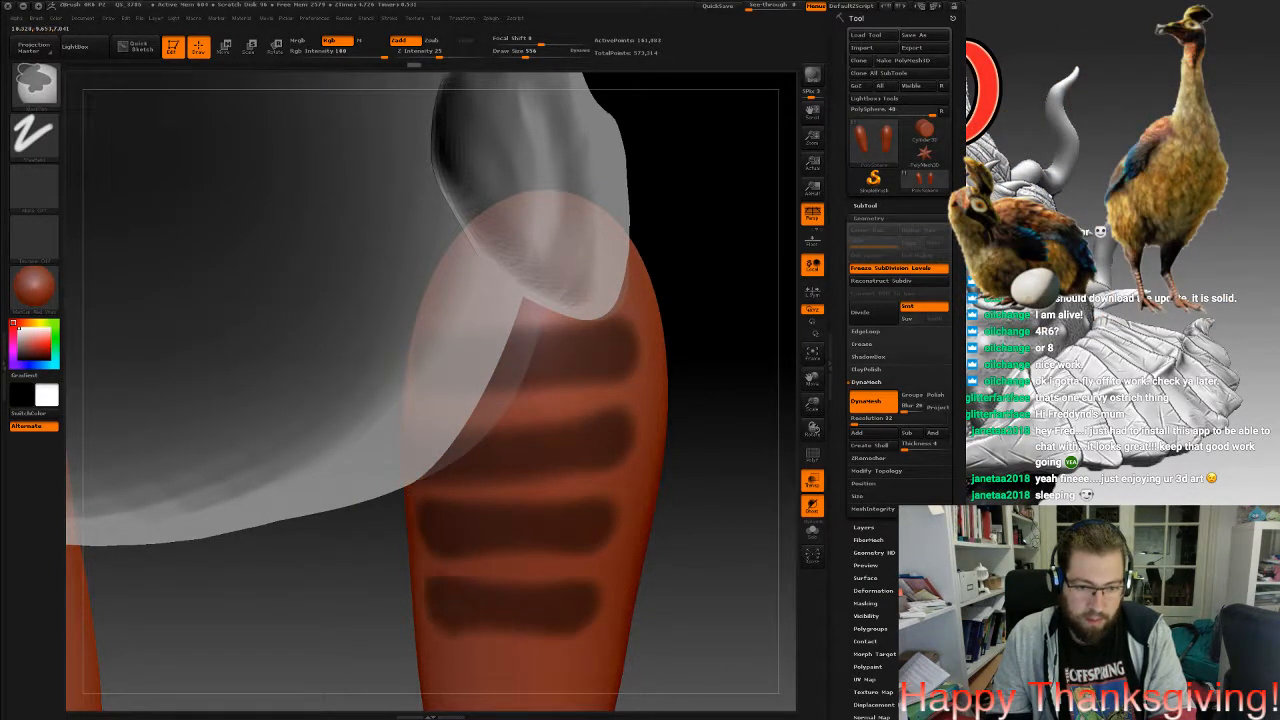
right_click_drag(485, 625, 520, 415, "alt")
left_click_drag(567, 482, 420, 486, "ctrl")
left_click_drag(569, 527, 466, 564, "ctrl")
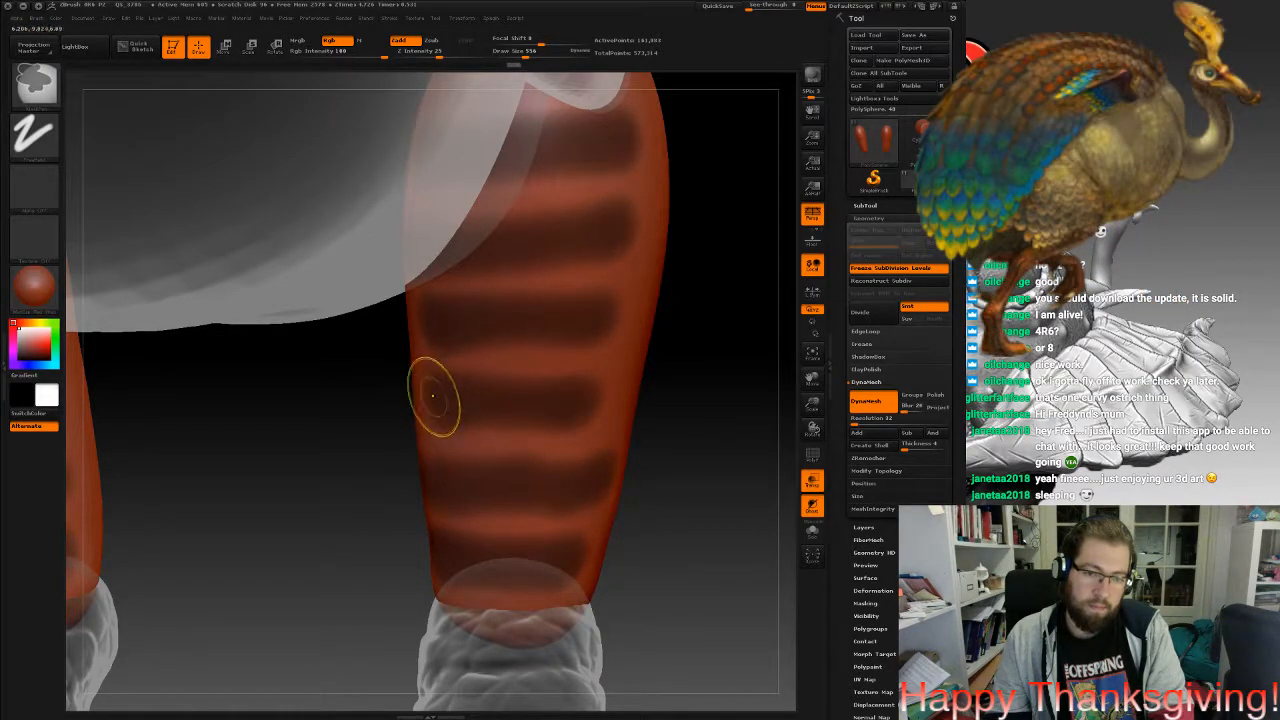
key("shift")
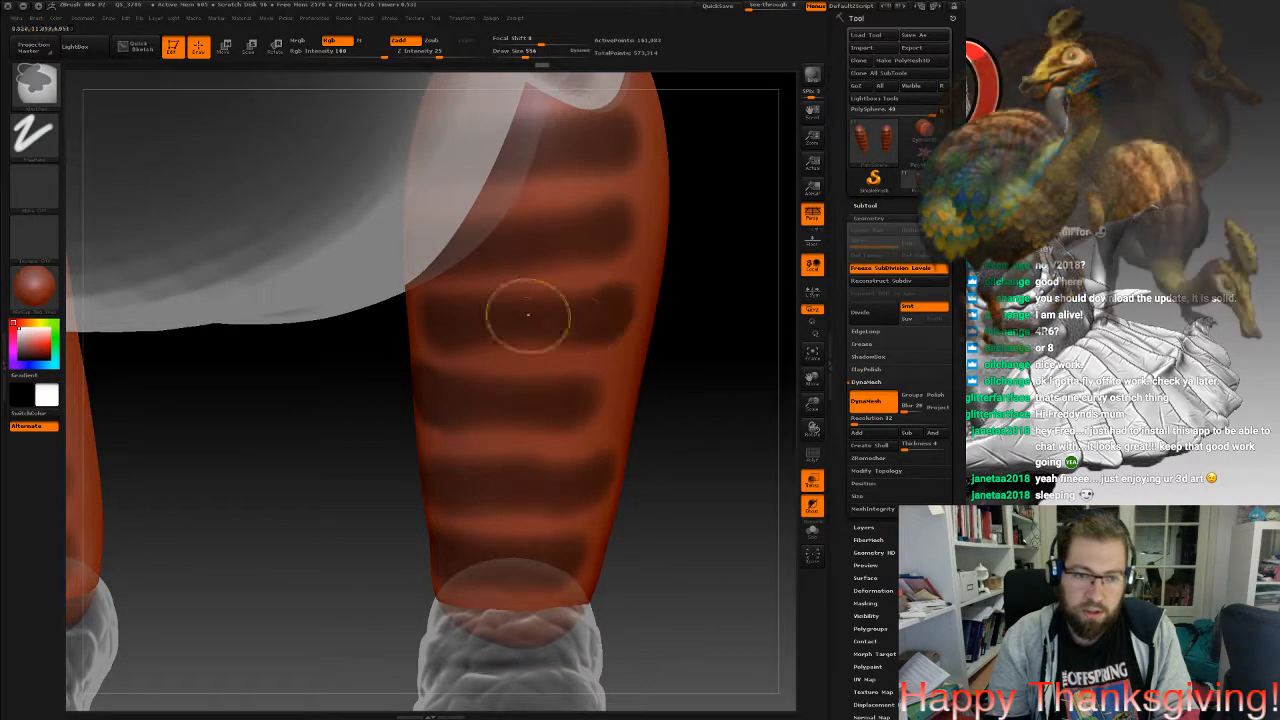
Touch up the ends of the masked bands on the front of the thighs and invert the mask.
mouse_move(585, 283)
left_mouse_down()
mouse_move(623, 234)
mouse_move(516, 239)
left_mouse_up()
left_click_drag(607, 232, 570, 235)
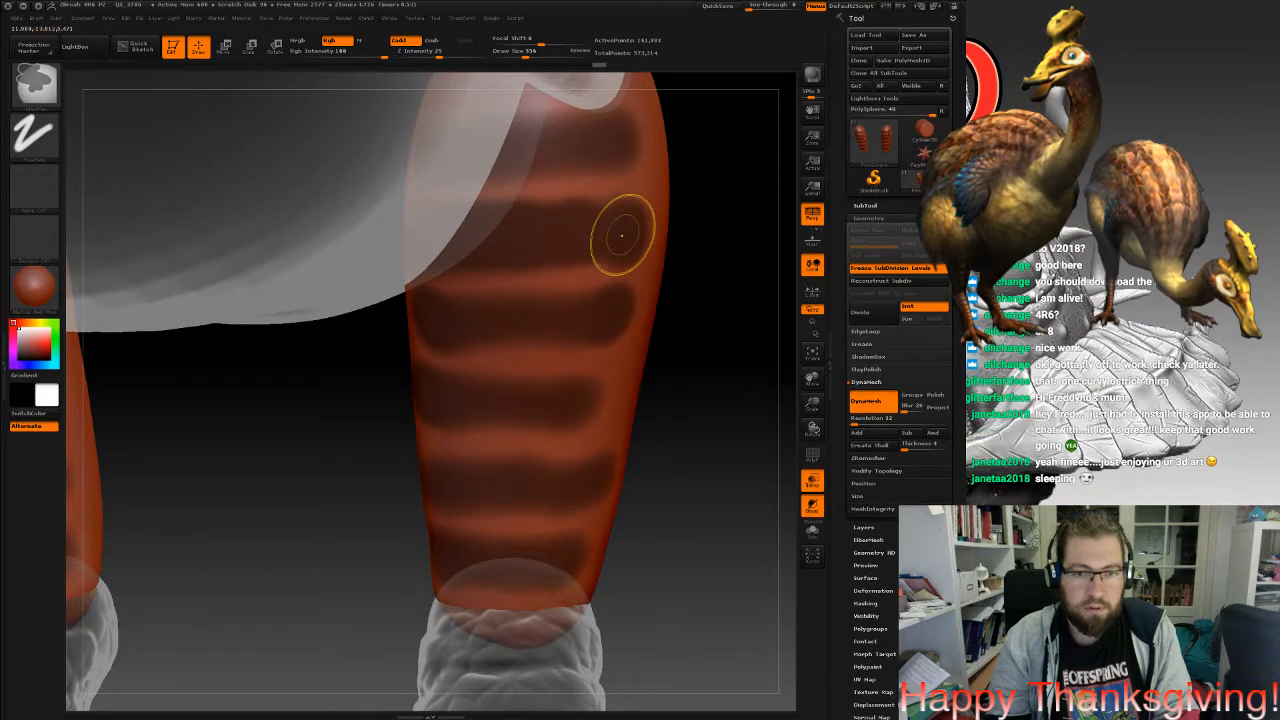
mouse_move(597, 398)
left_mouse_down("ctrl")
mouse_move(606, 388)
mouse_move(646, 406)
mouse_move(590, 430)
left_mouse_up("ctrl")
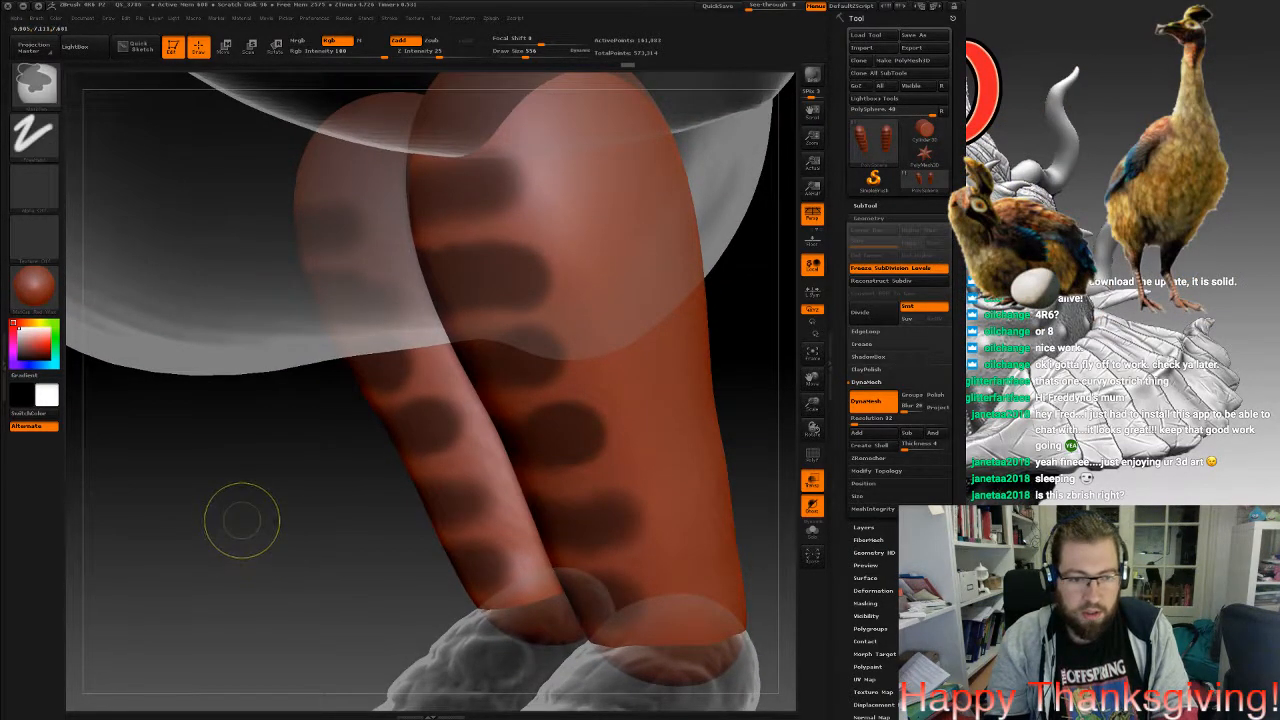
left_click(240, 520, "ctrl")
Enlarge the Move brush to about 3425 and pull the unmasked bands forward into bulging folds down the thigh front.
right_click_drag(628, 403, 470, 443)
key("space")
left_click_drag(530, 372, 578, 373)
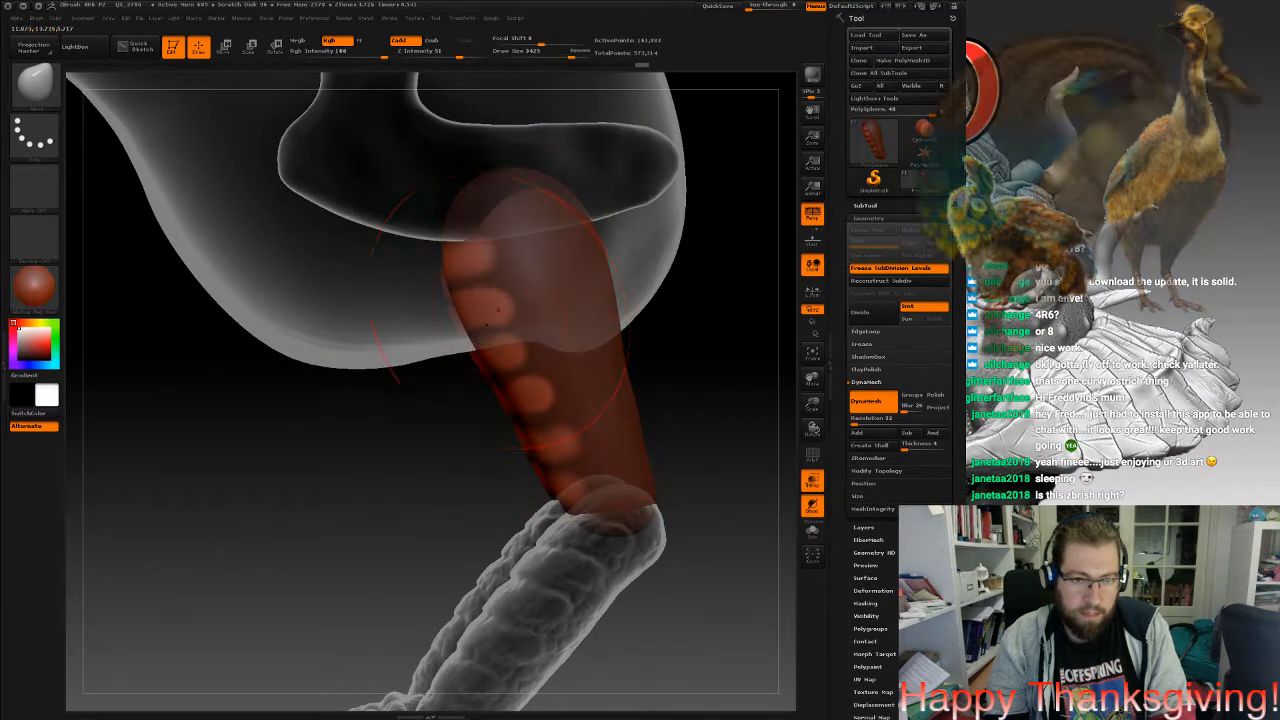
left_click_drag(472, 334, 460, 327)
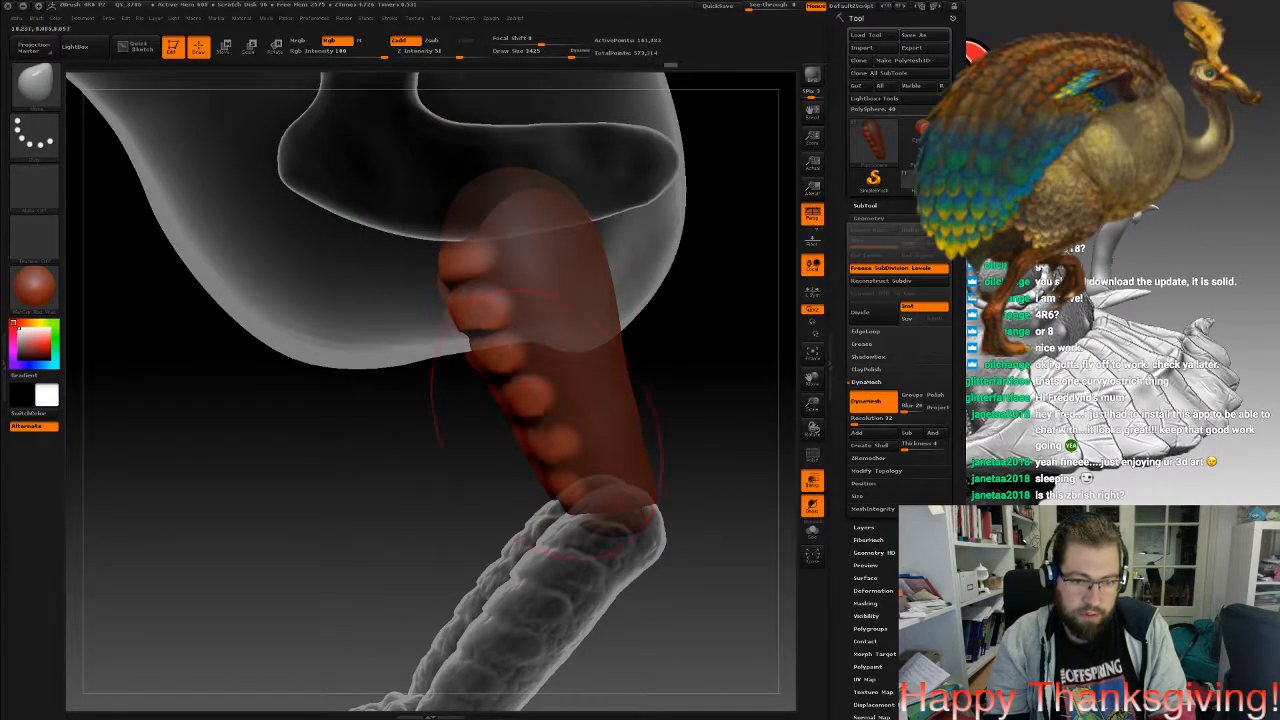
left_click_drag(534, 443, 526, 450)
mouse_move(562, 460)
right_mouse_down()
mouse_move(524, 460)
mouse_move(560, 460)
right_mouse_up()
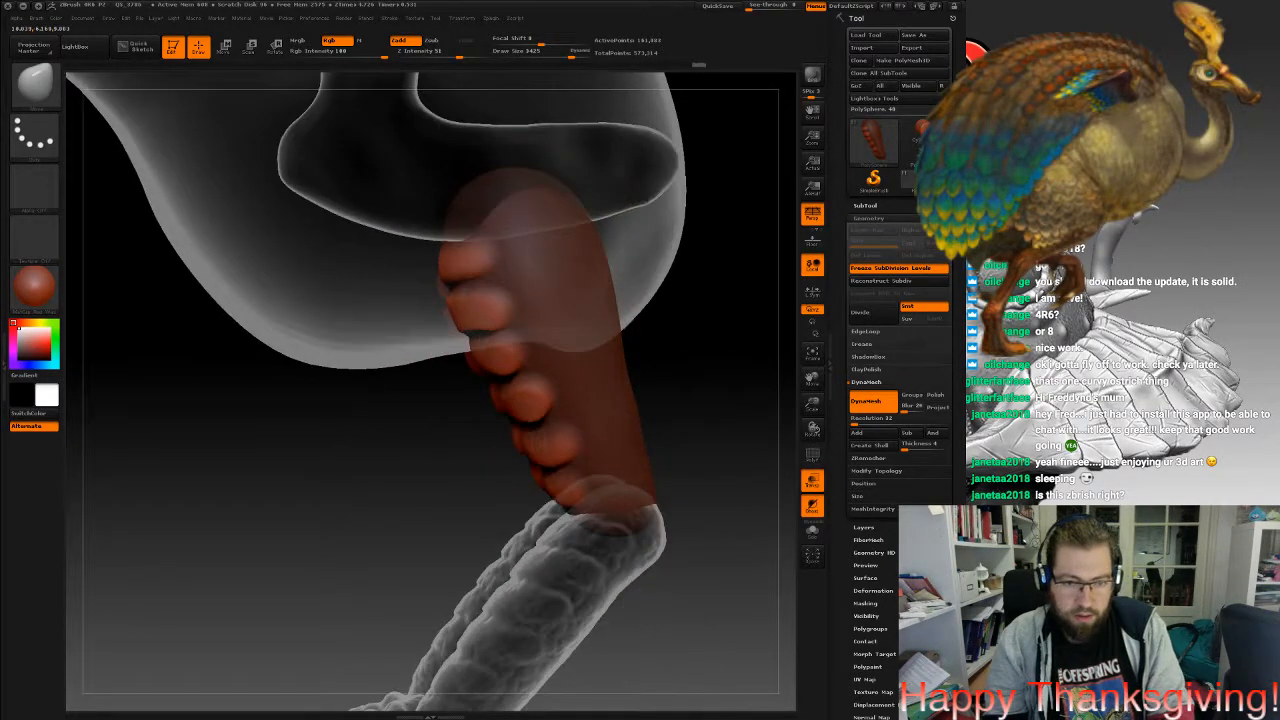
Clear the mask from the thighs and update their DynaMesh.
left_click_drag(742, 340, 737, 388, "ctrl")
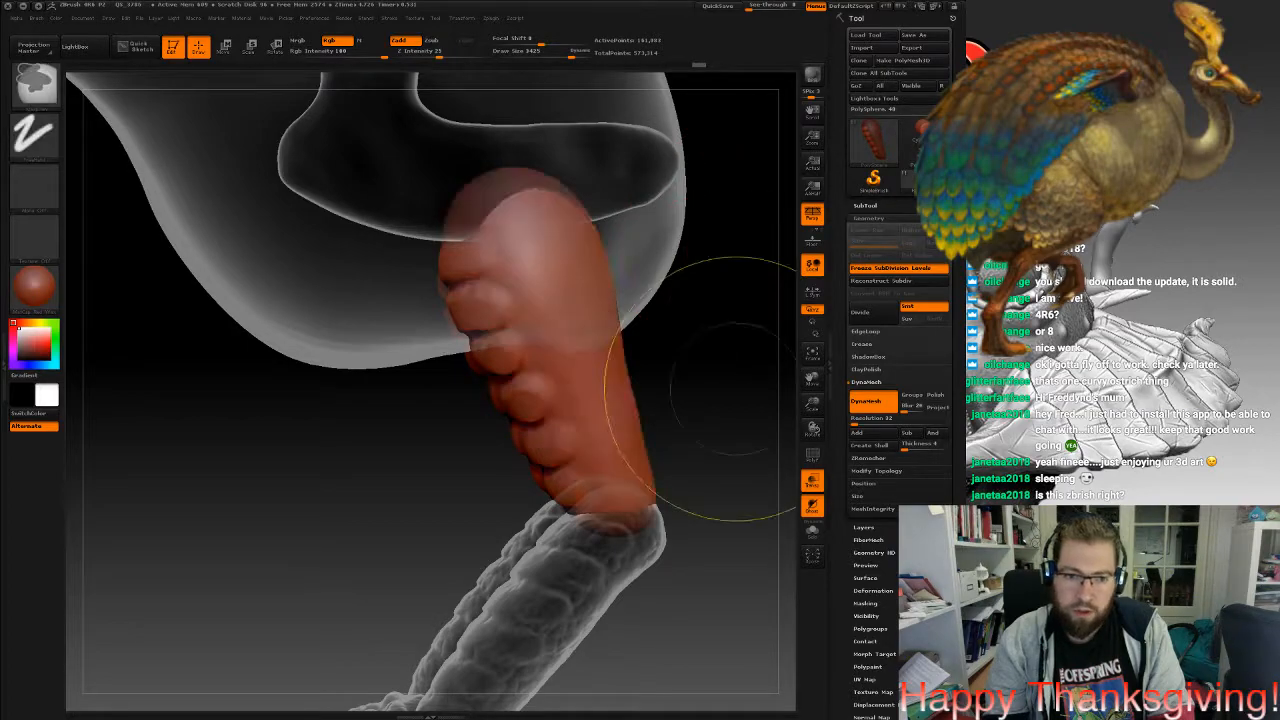
right_click_drag(727, 392, 835, 392)
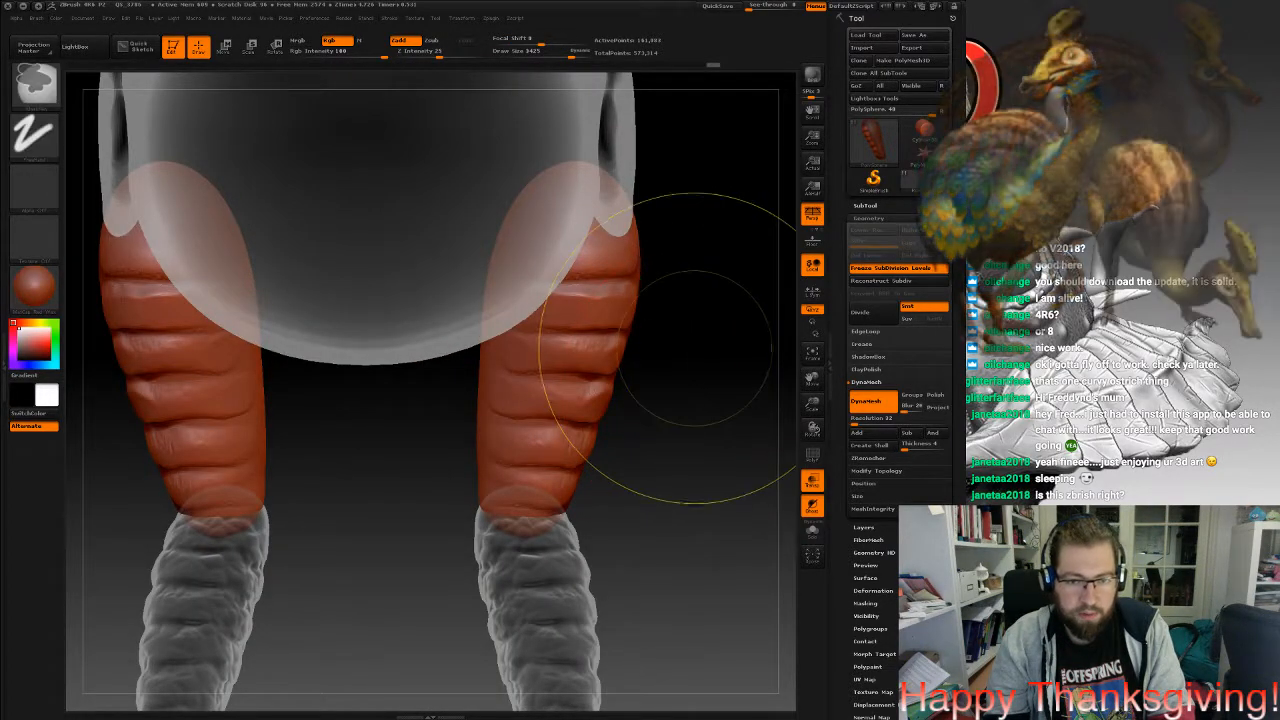
left_click_drag(694, 349, 704, 392, "ctrl")
right_click_drag(686, 386, 512, 400)
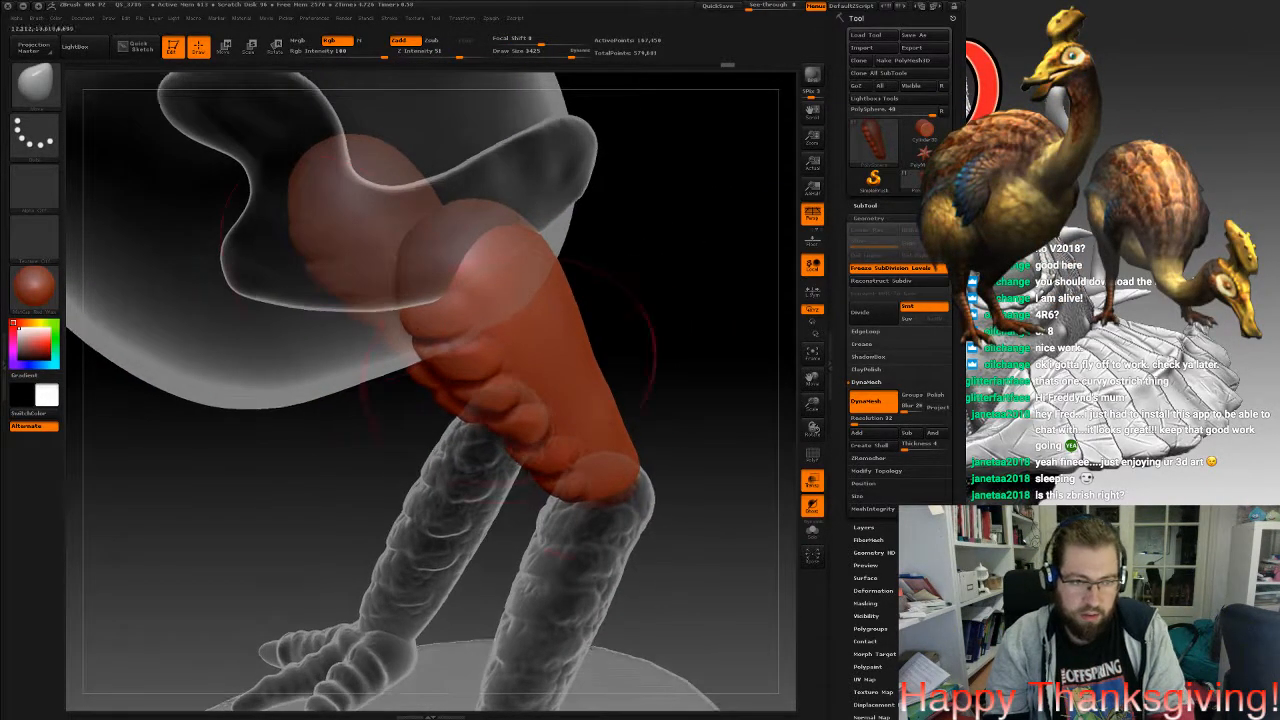
Choose another sculpting brush, make the body the active subtool and reduce the draw size to 615.
left_click(42, 85)
left_click(122, 145)
left_click(48, 90)
left_click(206, 96)
key("space")
left_click_drag(478, 370, 457, 370)
mouse_move(498, 290)
right_mouse_down("alt")
mouse_move(540, 404)
mouse_move(588, 478)
right_mouse_up("alt")
left_click(866, 206)
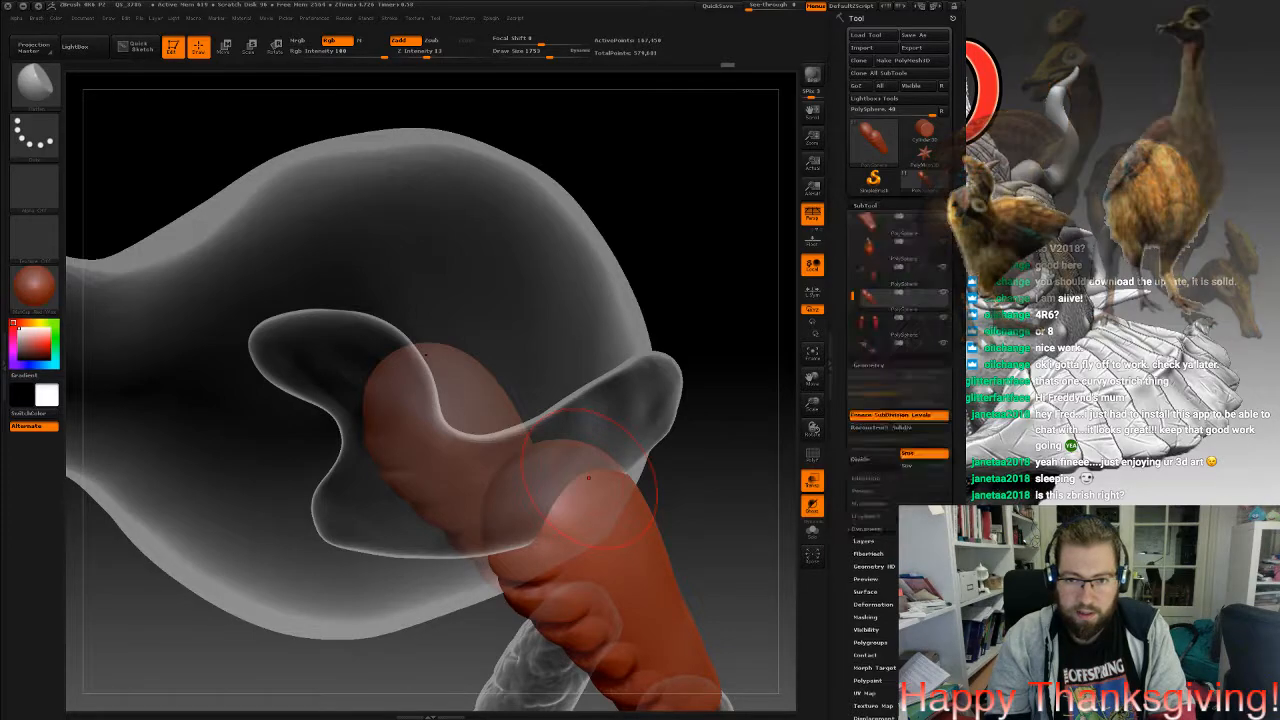
right_click_drag(211, 240, 430, 398, "alt")
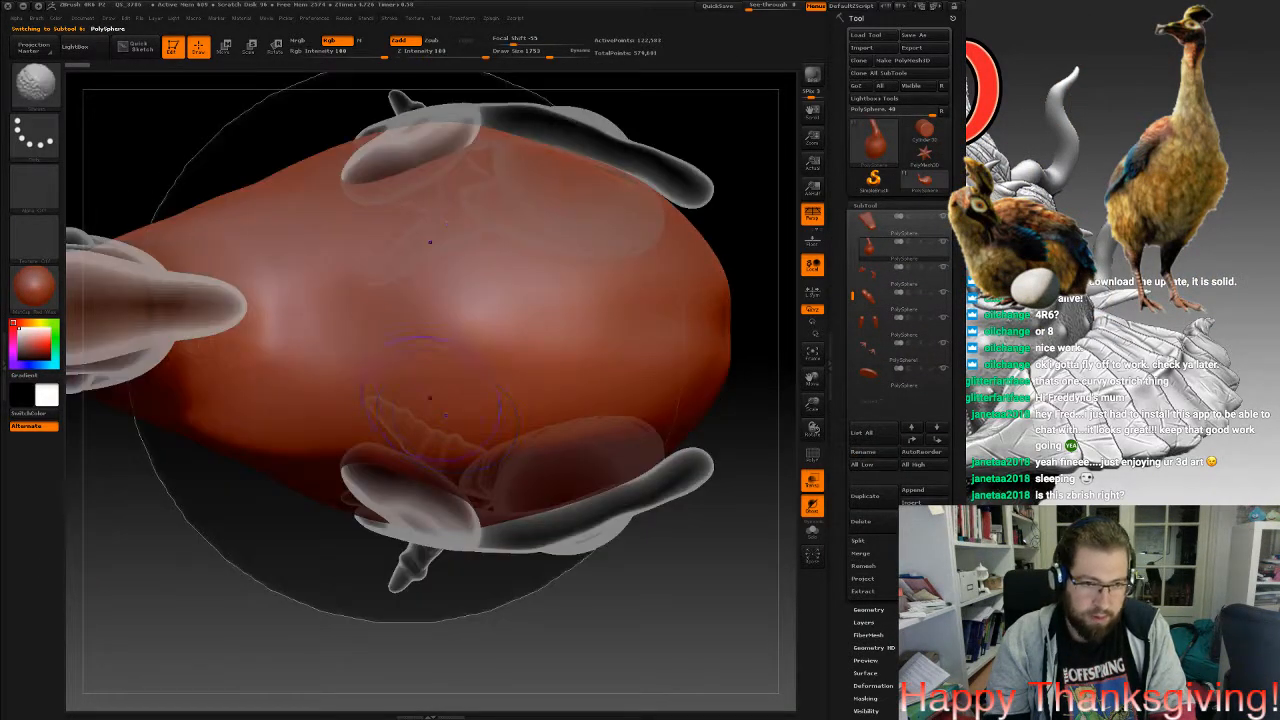
key("space")
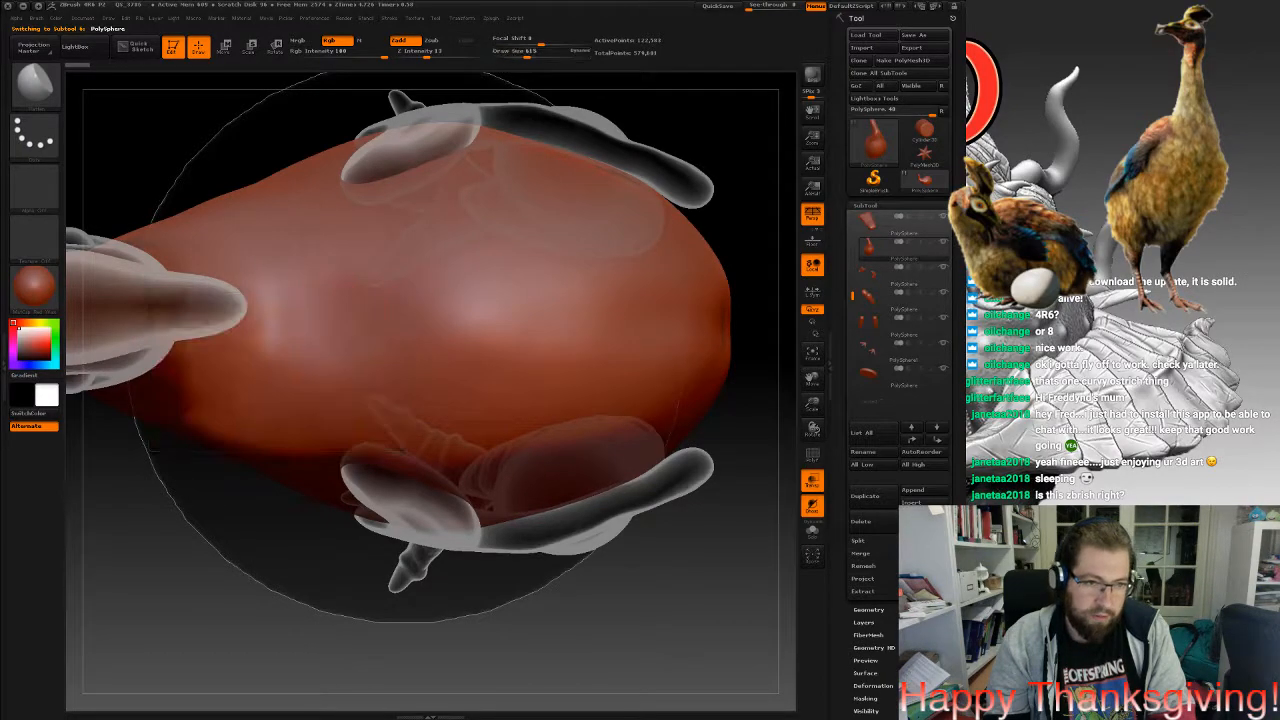
Mask a small patch on the back of the neck below the head and trim it into a wedge.
right_click_drag(410, 340, 330, 342, "shift")
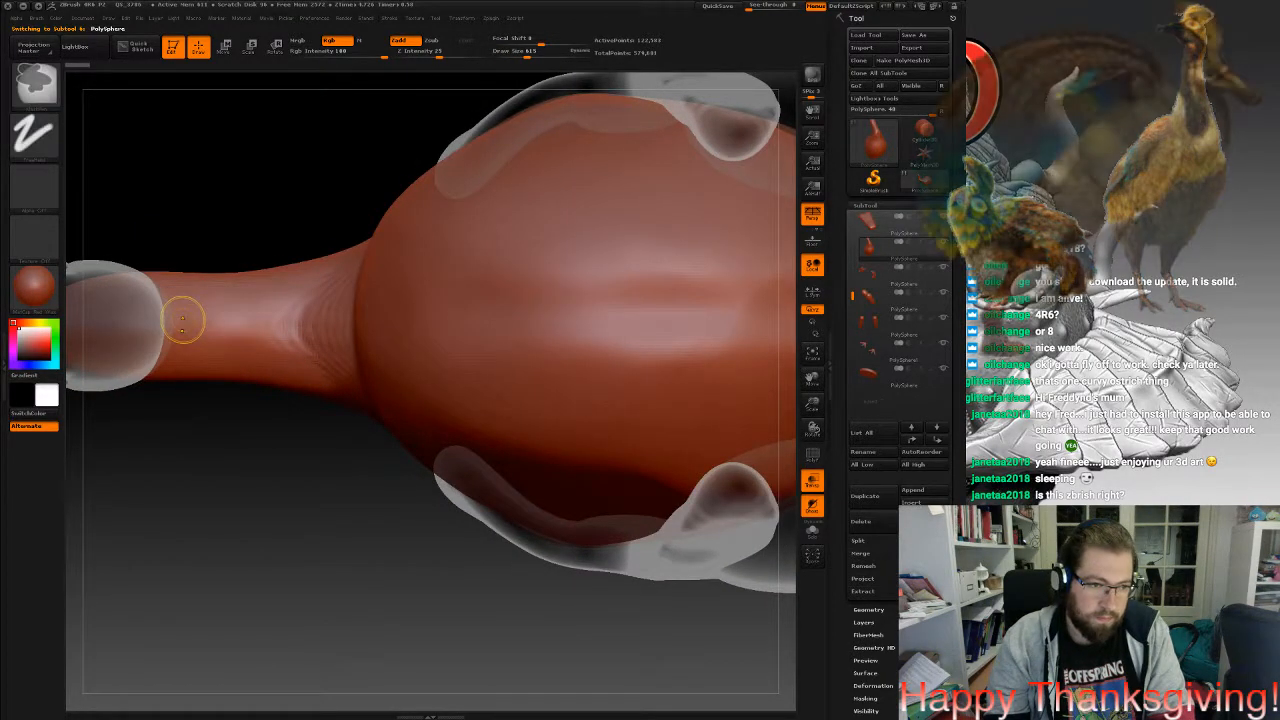
left_click_drag(184, 323, 208, 326, "ctrl")
right_click_drag(281, 323, 283, 365, "ctrl")
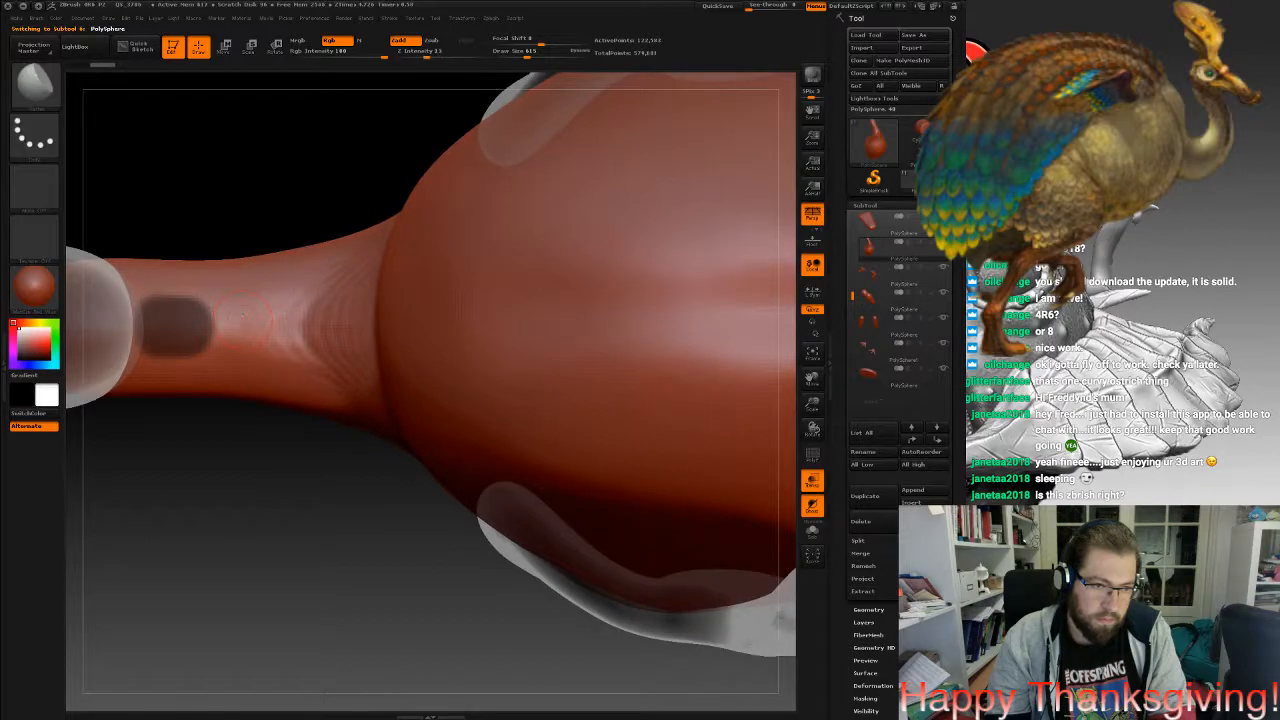
left_click_drag(385, 325, 310, 315, "shift")
left_click_drag(122, 302, 208, 290, "ctrl+alt")
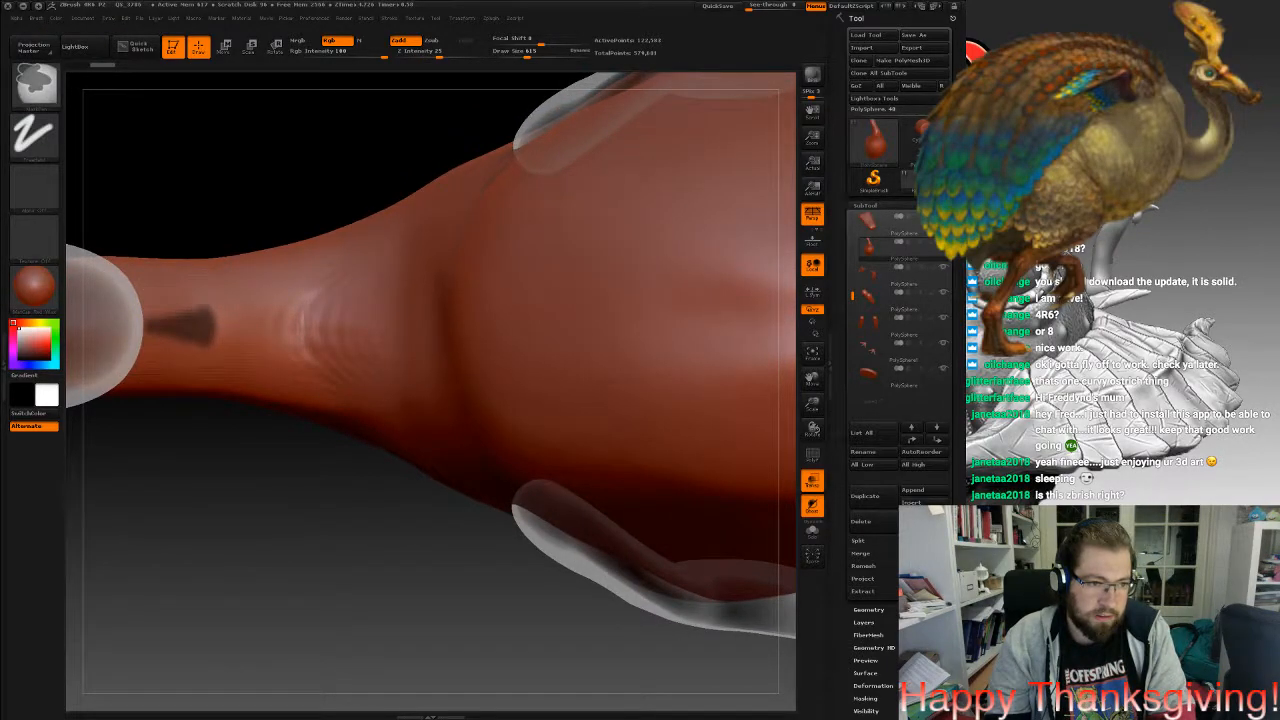
Mask four more separate patches in a row along the spine, from the neck base onto the back.
left_click_drag(273, 328, 312, 324, "ctrl")
right_click_drag(315, 325, 378, 325)
left_click_drag(375, 322, 442, 324, "ctrl")
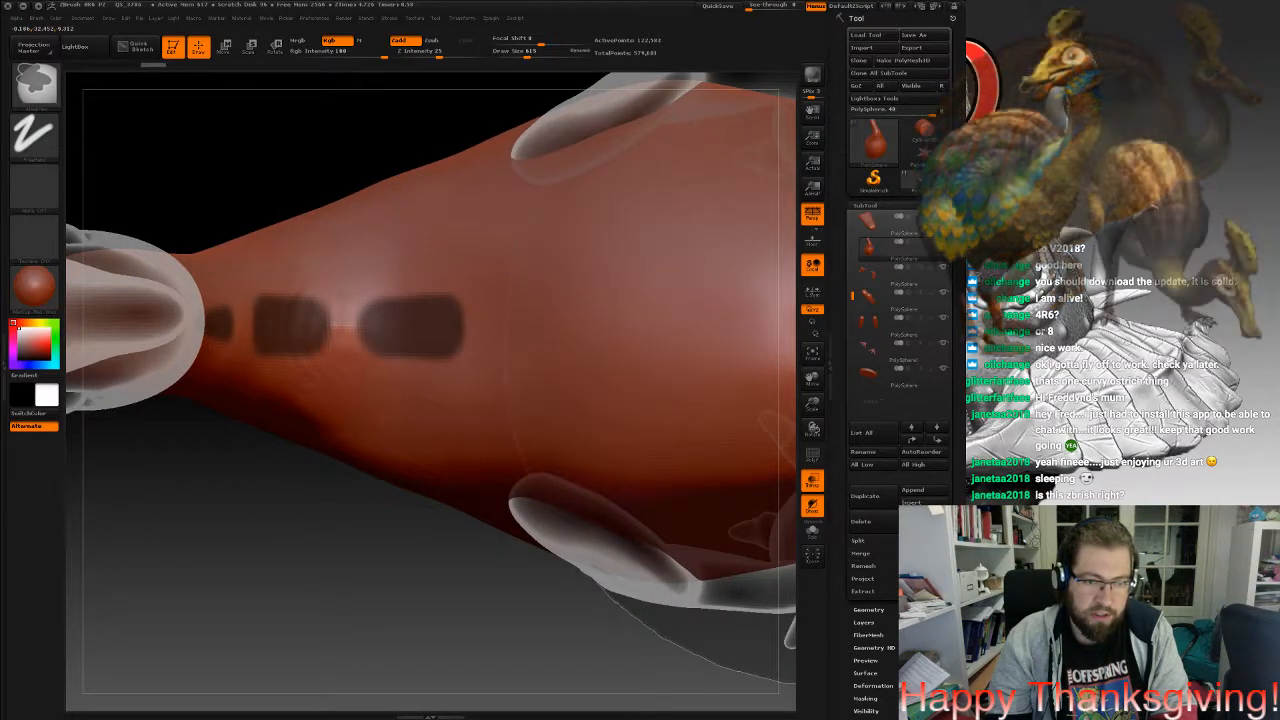
left_click_drag(544, 322, 605, 323, "ctrl")
left_click_drag(690, 323, 762, 323, "ctrl")
right_click_drag(735, 318, 612, 316)
Try trimming the sides of the masked spine patches into narrow shapes, and undo those trims.
left_click_drag(676, 298, 432, 300, "ctrl+alt")
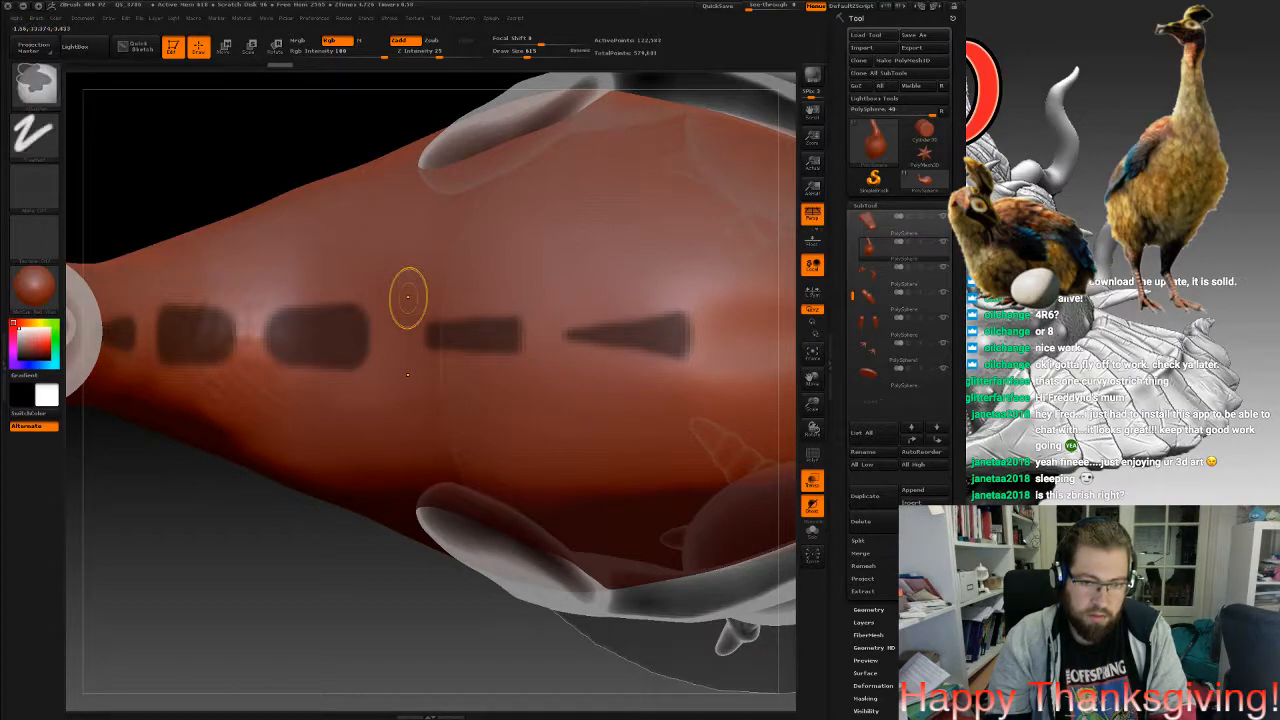
key("ctrl+z")
key("ctrl+z")
key("ctrl+z")
key("ctrl+z")
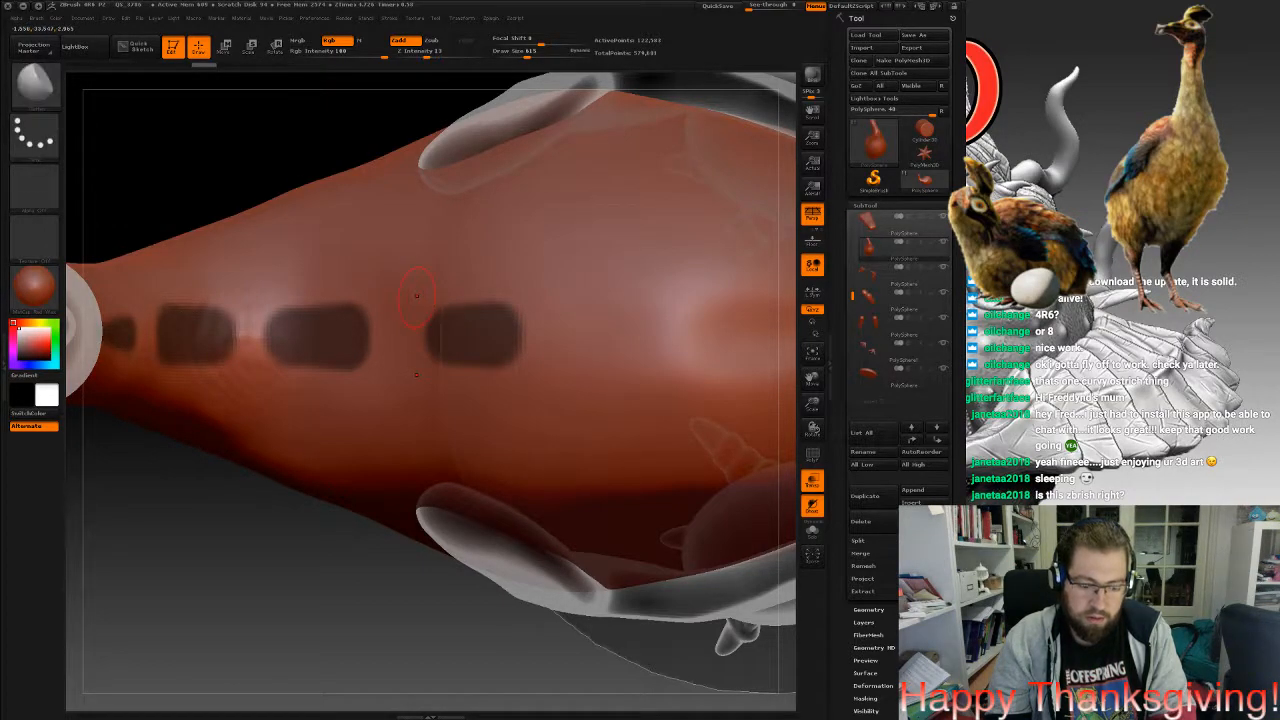
key("ctrl+z")
key("ctrl+shift+z")
key("ctrl+shift+z")
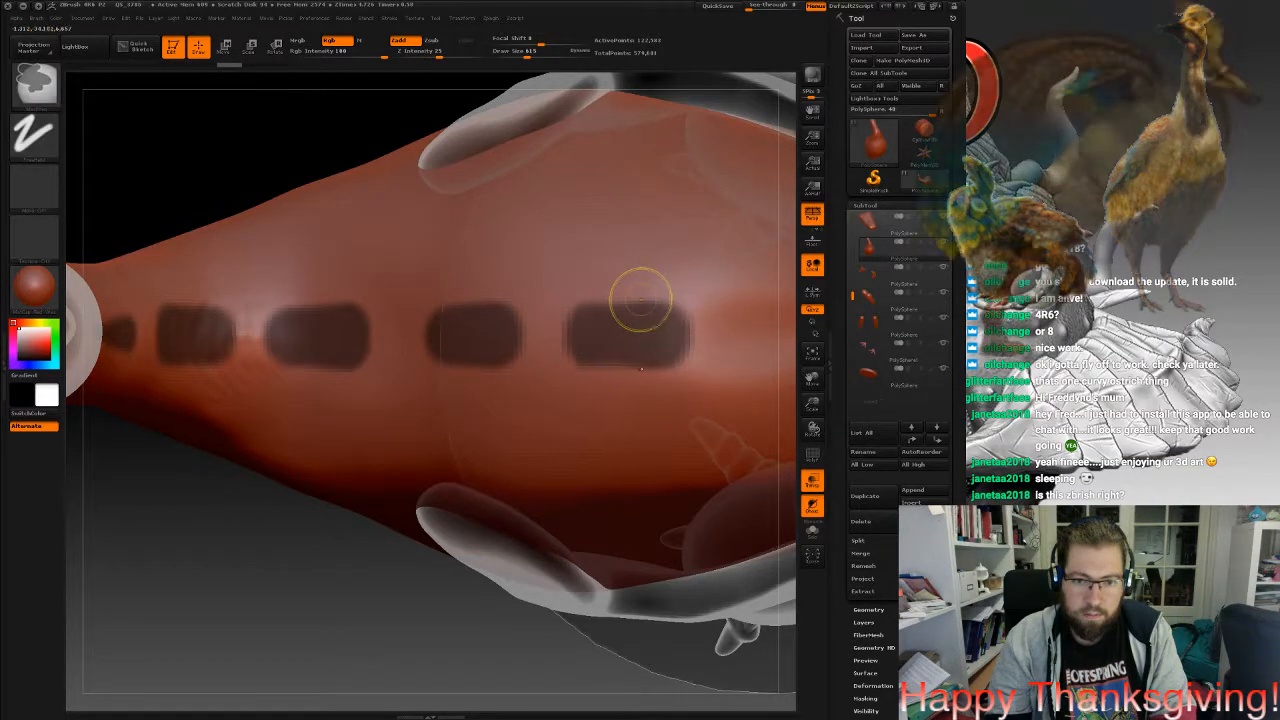
Taper the rear ends of the masked spine patches and invert the mask.
left_click_drag(609, 280, 690, 295, "ctrl+alt")
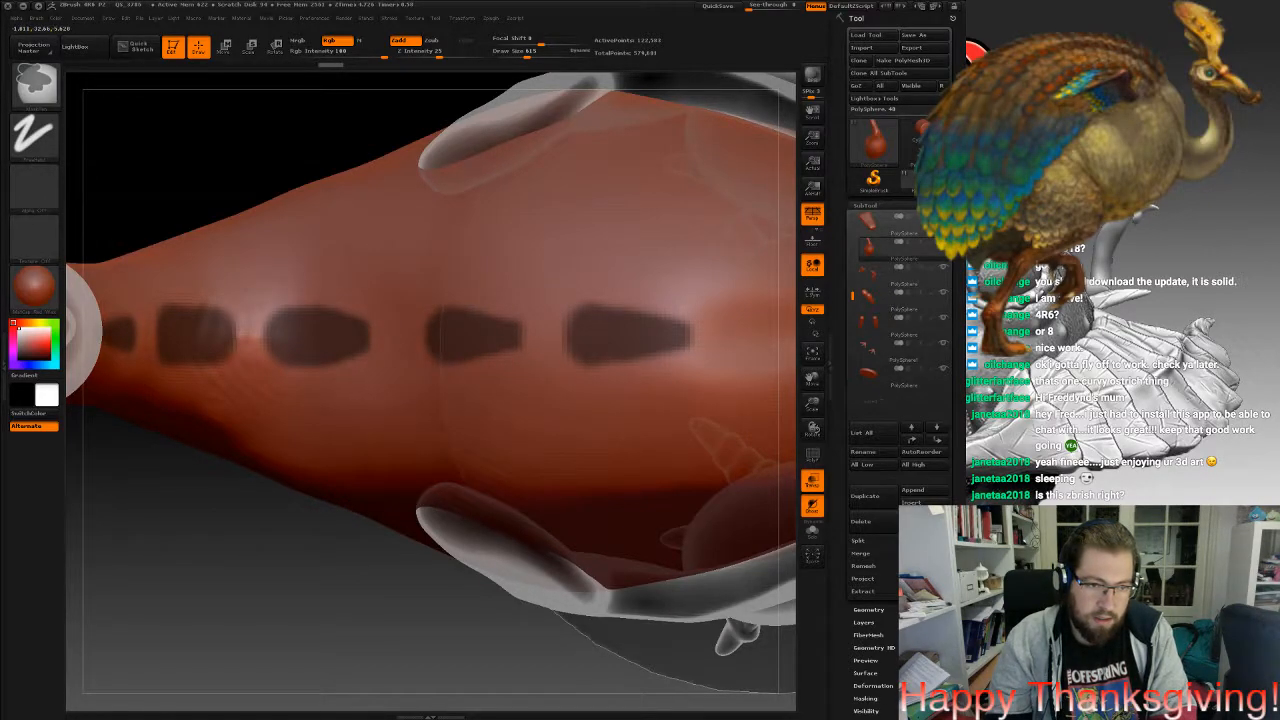
left_click(262, 188, "ctrl")
left_click_drag(262, 188, 285, 80)
left_click_drag(400, 130, 342, 245, "alt")
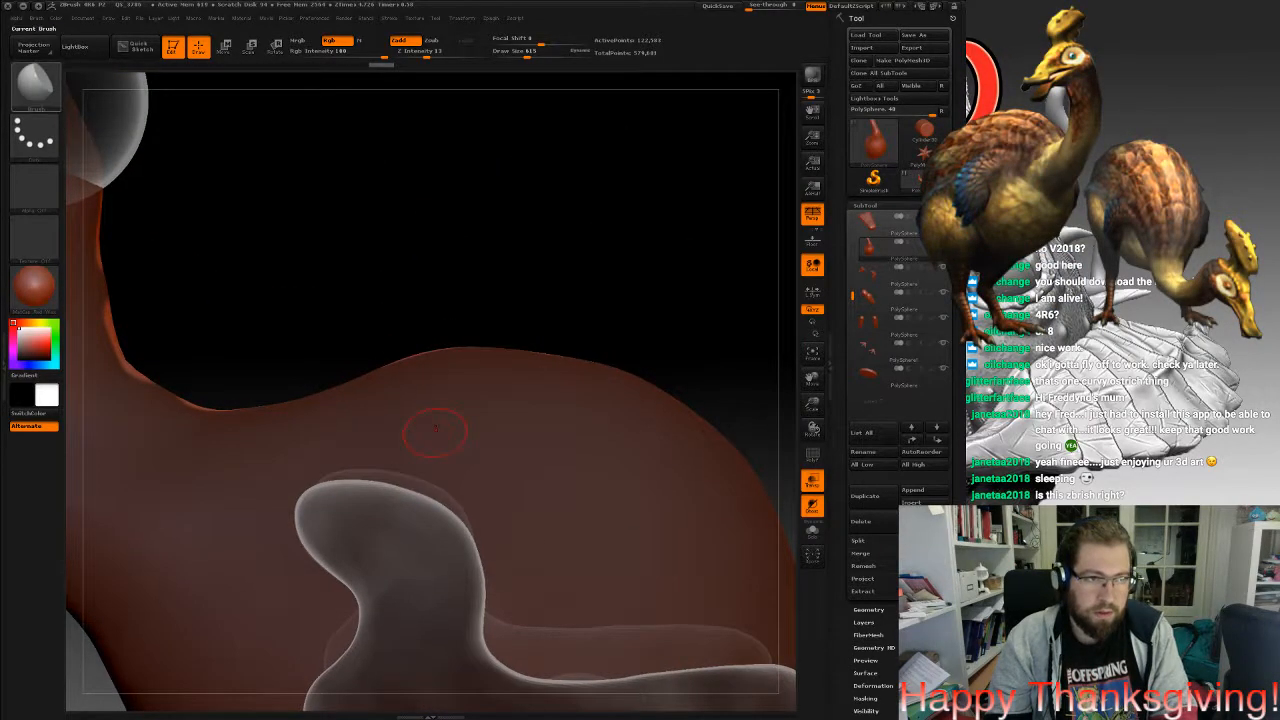
Switch to the Move brush, enlarge it to about 3473 and pull the spine patches up into backward-leaning spikes.
key("b")
key("m")
key("v")
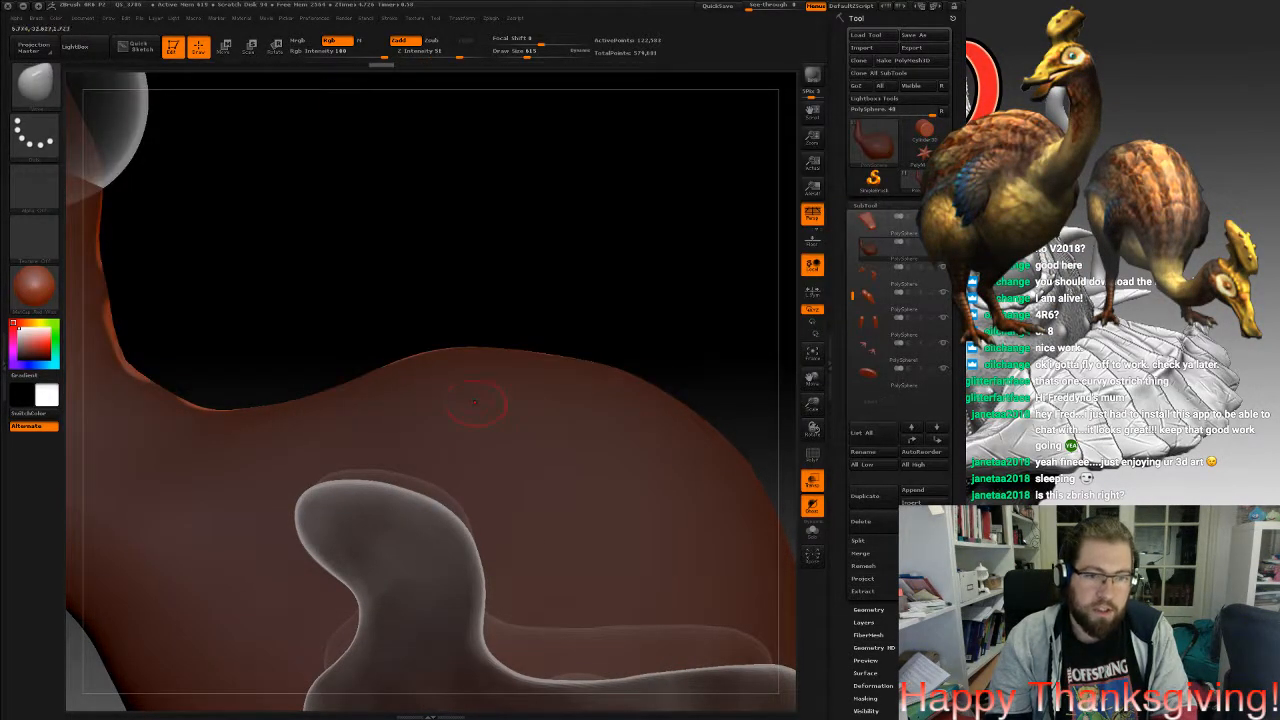
key("space")
mouse_move(463, 373)
left_mouse_down()
mouse_move(508, 377)
mouse_move(618, 316)
mouse_move(623, 328)
left_mouse_up()
left_click_drag(332, 364, 364, 346)
left_click_drag(278, 385, 294, 354)
left_click_drag(222, 388, 216, 352)
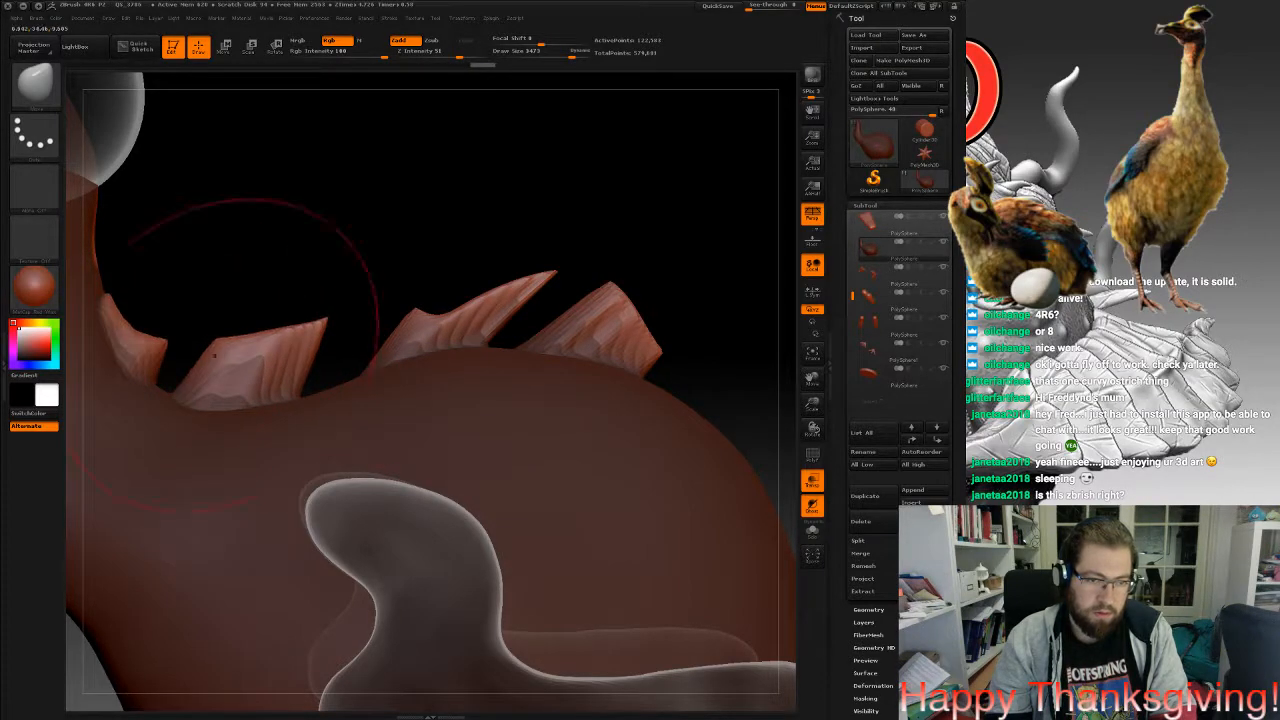
Pull out the uppermost patch behind the neck and review the spiked silhouette of the whole bird.
mouse_move(90, 270)
left_mouse_down()
mouse_move(143, 257)
mouse_move(102, 200)
mouse_move(88, 130)
mouse_move(224, 154)
left_mouse_up()
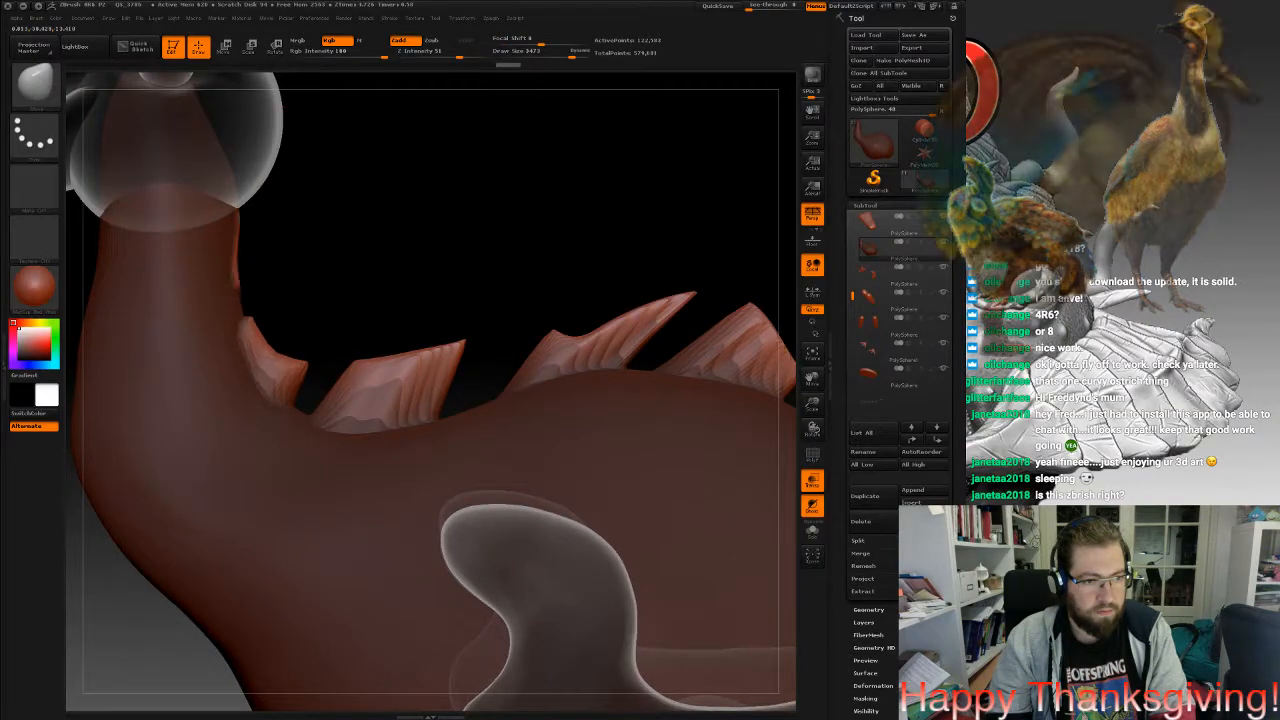
left_click_drag(234, 250, 262, 250)
left_click_drag(445, 437, 370, 172, "alt")
left_click_drag(386, 262, 382, 345)
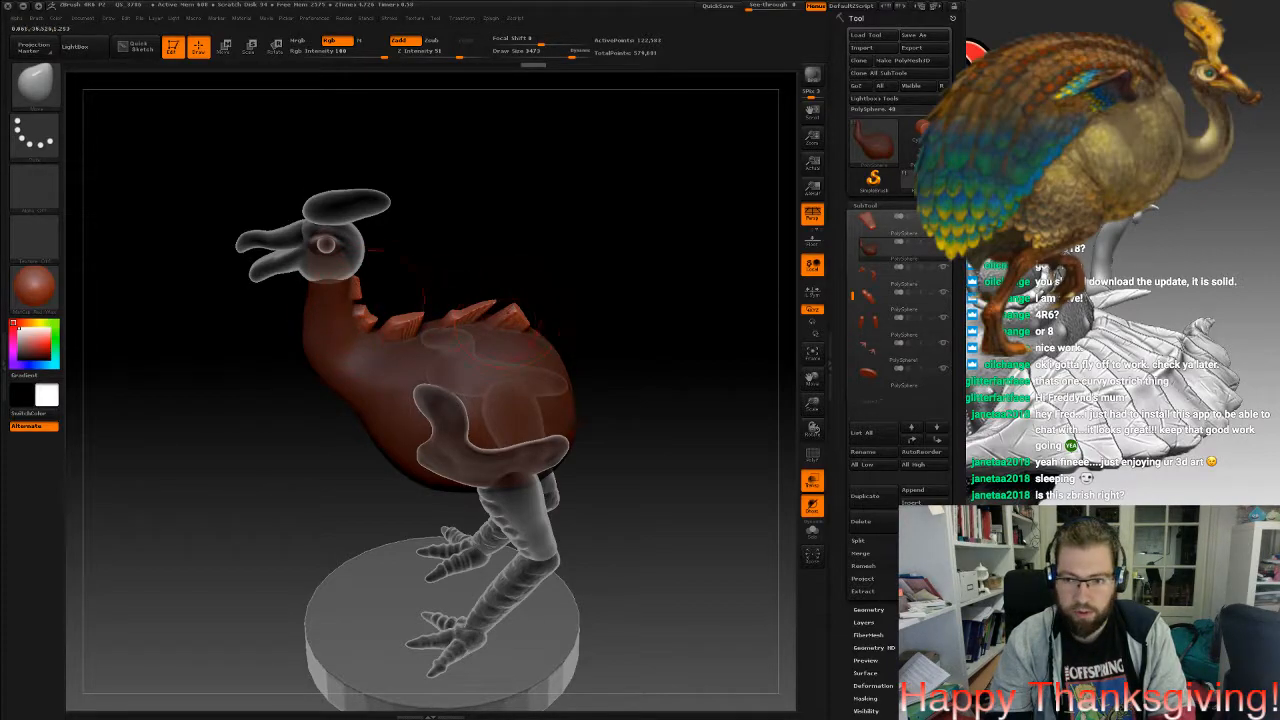
mouse_move(592, 383)
left_mouse_down()
mouse_move(612, 415)
mouse_move(690, 450)
mouse_move(625, 475)
left_mouse_up()
mouse_move(497, 342)
left_mouse_down()
mouse_move(596, 414)
mouse_move(610, 300)
mouse_move(540, 350)
mouse_move(445, 340)
left_mouse_up()
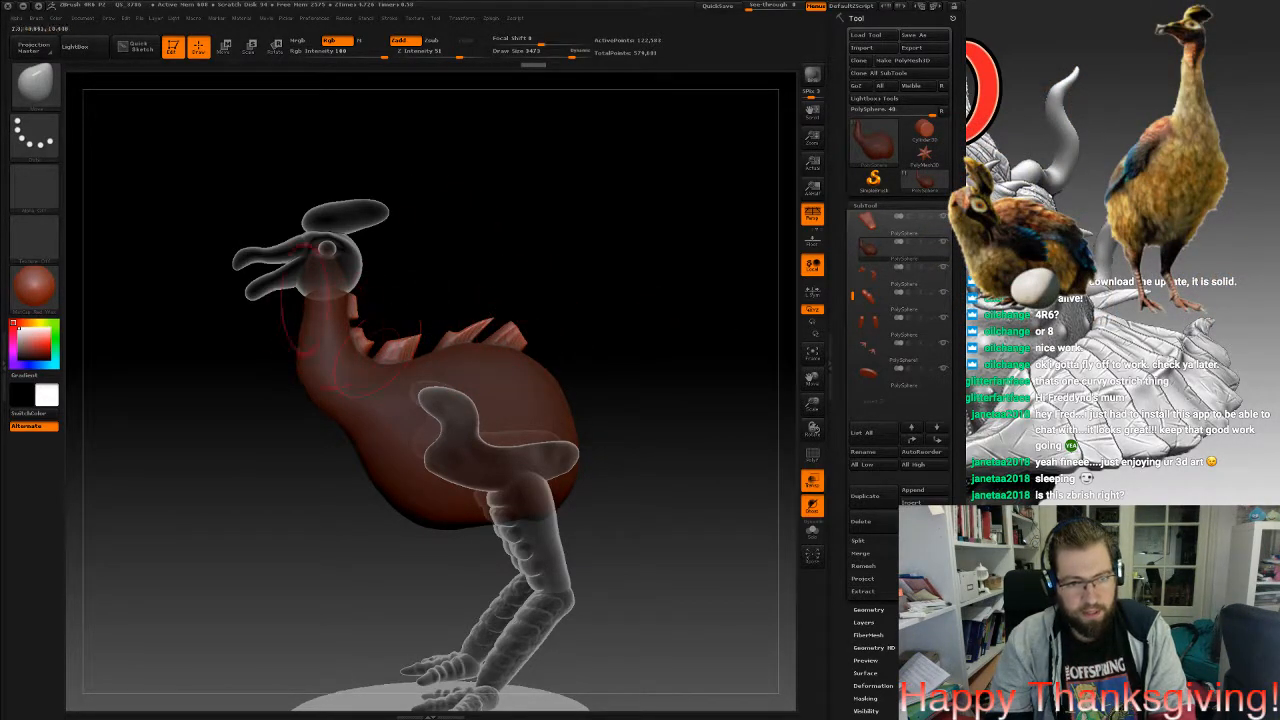
left_click_drag(590, 325, 601, 350)
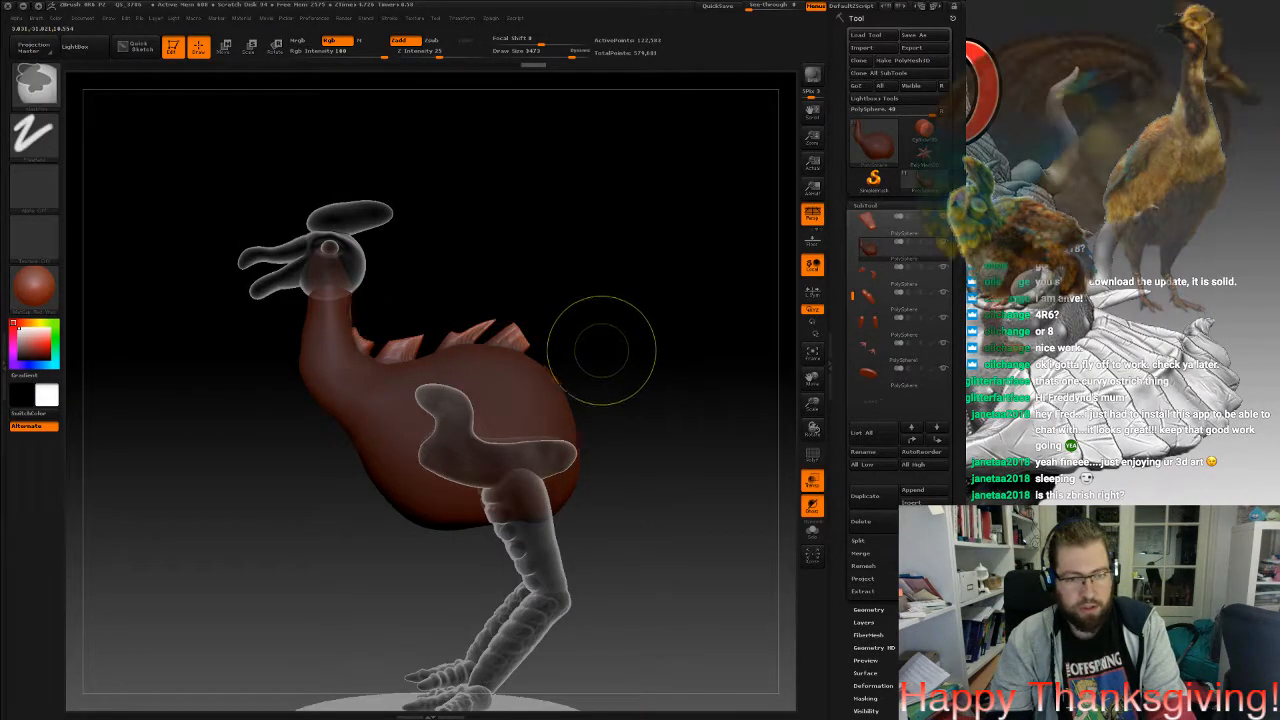
Undo the spikes and all the masking on the neck and back of the body.
key("ctrl+z")
key("ctrl+z")
key("ctrl+z")
key("ctrl+z")
key("ctrl+z")
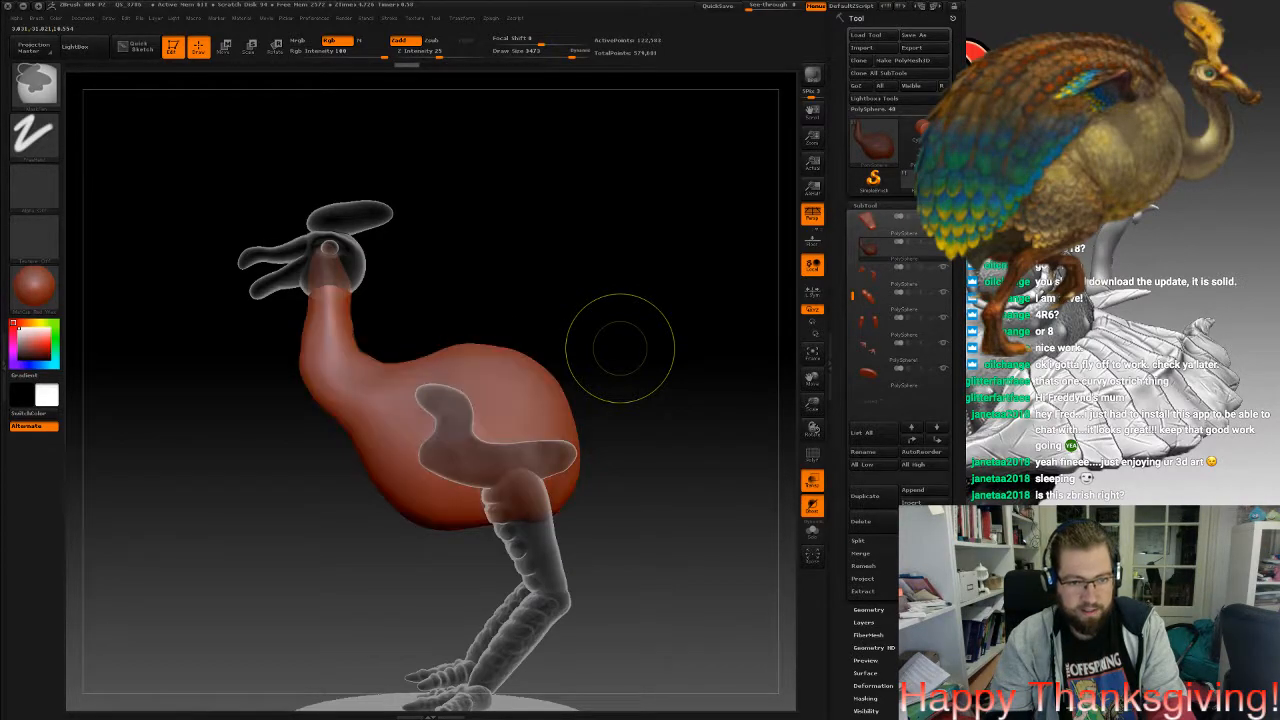
left_click_drag(612, 336, 583, 405)
key("ctrl+z")
key("ctrl+z")
key("ctrl+z")
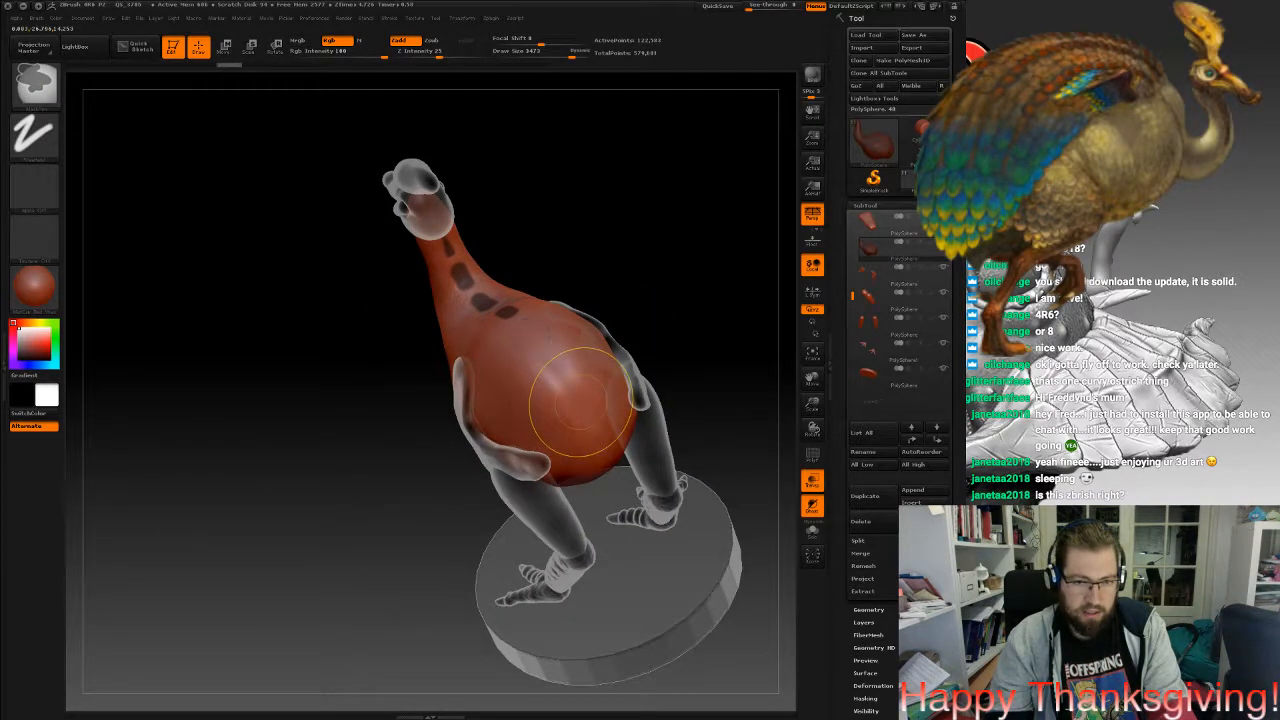
key("ctrl+z")
key("ctrl+z")
key("ctrl+z")
key("ctrl+z")
key("ctrl+z")
key("ctrl+z")
key("ctrl+shift+z")
mouse_move(580, 402)
right_mouse_down()
mouse_move(660, 385)
mouse_move(562, 390)
mouse_move(535, 285)
mouse_move(640, 290)
mouse_move(648, 278)
right_mouse_up()
key("ctrl+z")
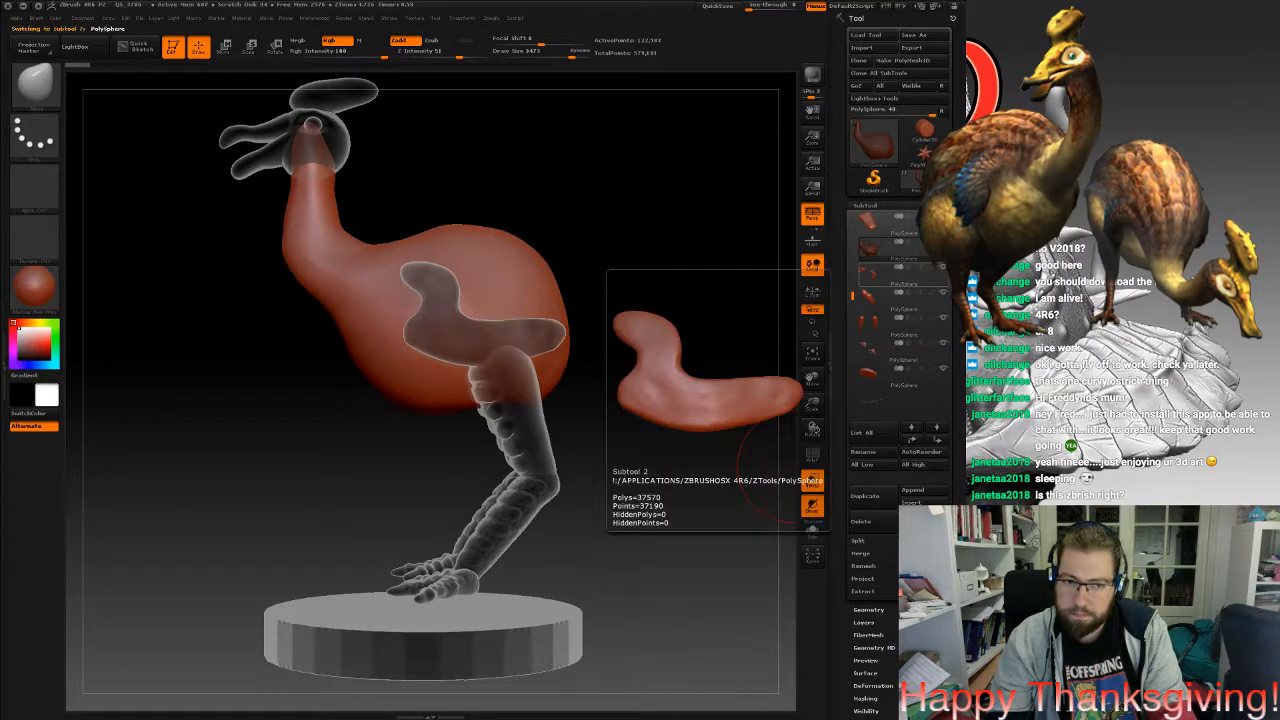
Make the thighs the active subtool again and frame them closely from the front side.
left_click(880, 274)
left_click(880, 299)
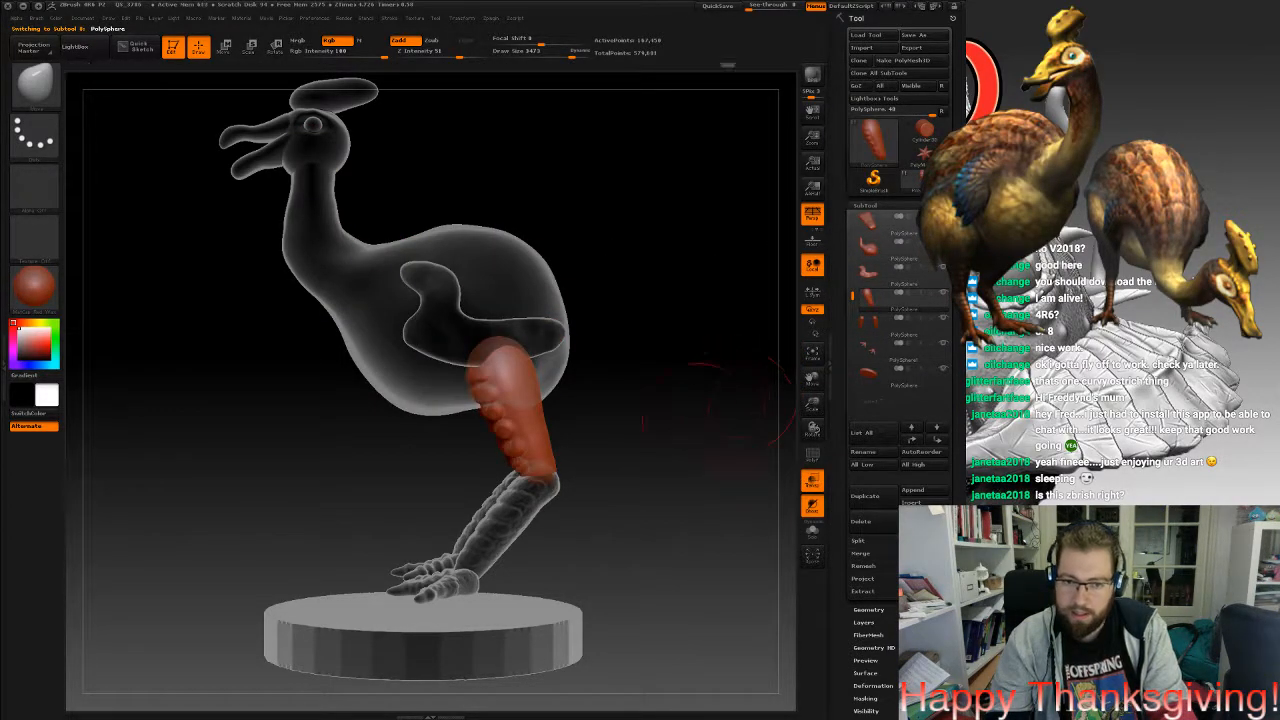
right_click_drag(735, 395, 620, 368)
mouse_move(592, 418)
right_mouse_down("ctrl")
mouse_move(655, 389)
mouse_move(585, 395)
mouse_move(424, 368)
right_mouse_up("ctrl")
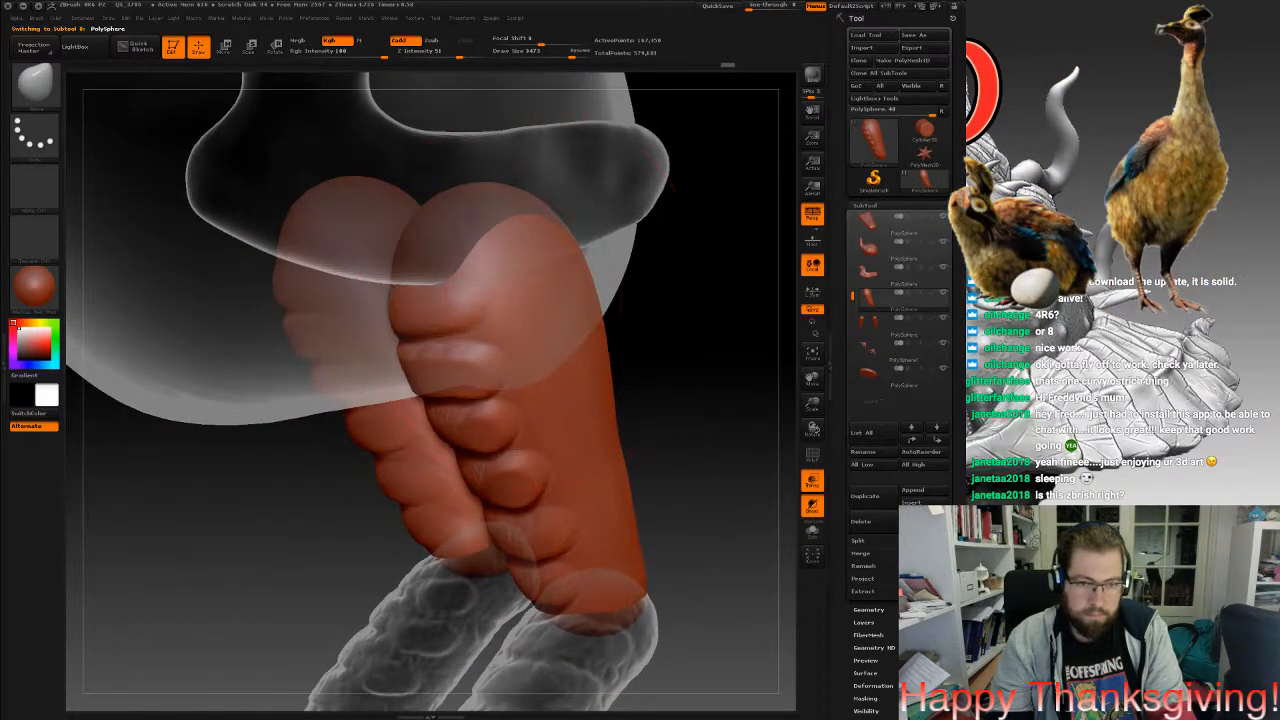
Shrink the brush and mask a column of rounded patches beside the folds down the outer thigh.
key("space")
left_click_drag(532, 299, 518, 299)
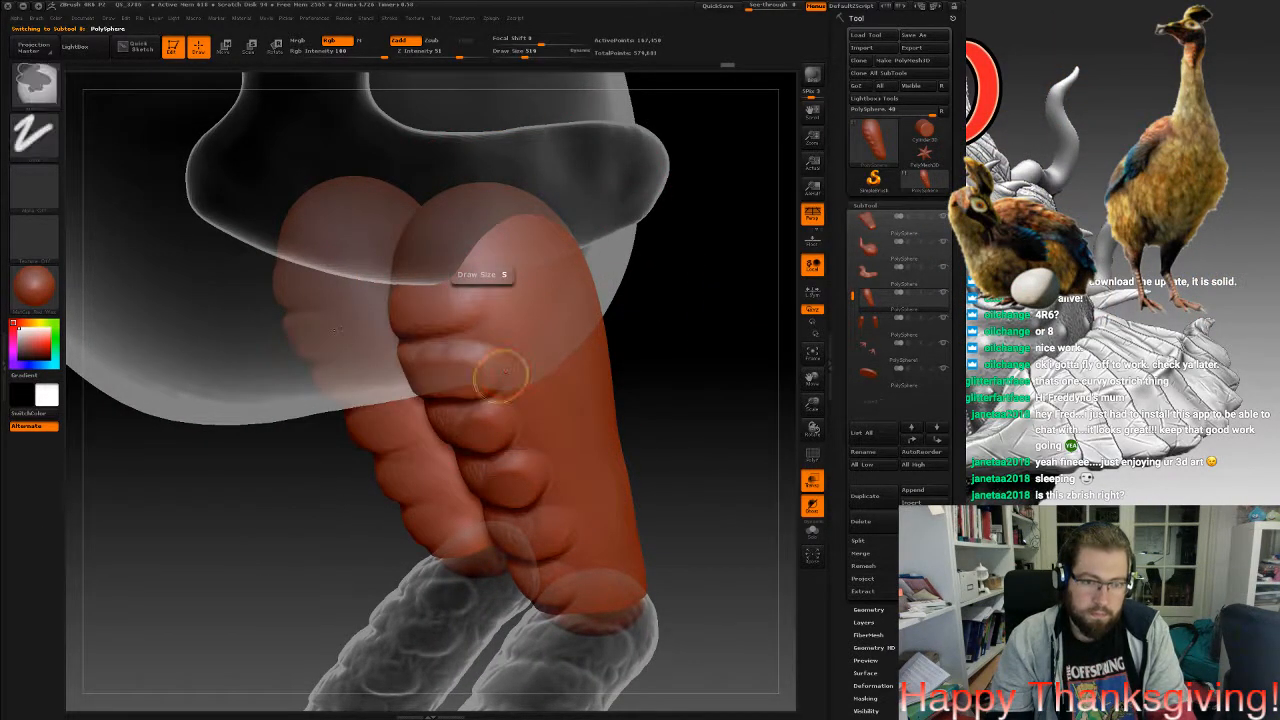
left_click_drag(457, 334, 522, 324, "ctrl")
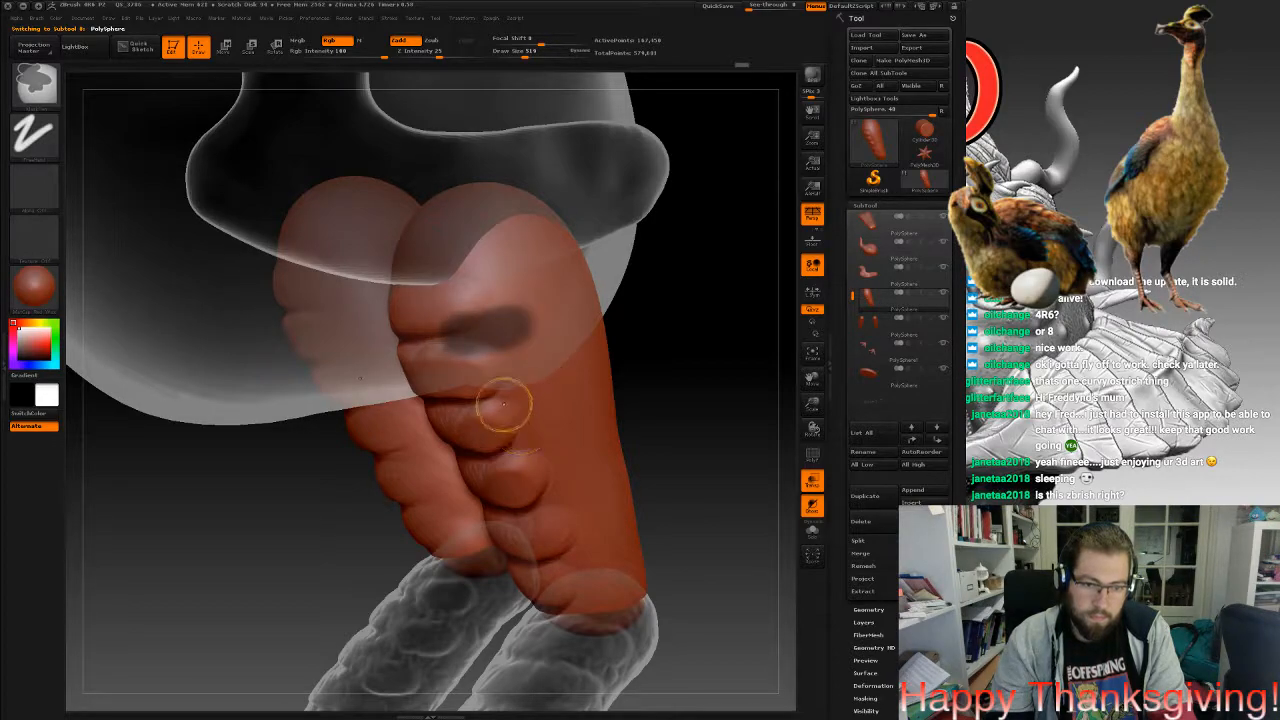
left_click_drag(542, 386, 465, 380, "ctrl")
mouse_move(563, 449)
left_mouse_down("ctrl")
mouse_move(488, 445)
mouse_move(535, 444)
left_mouse_up("ctrl")
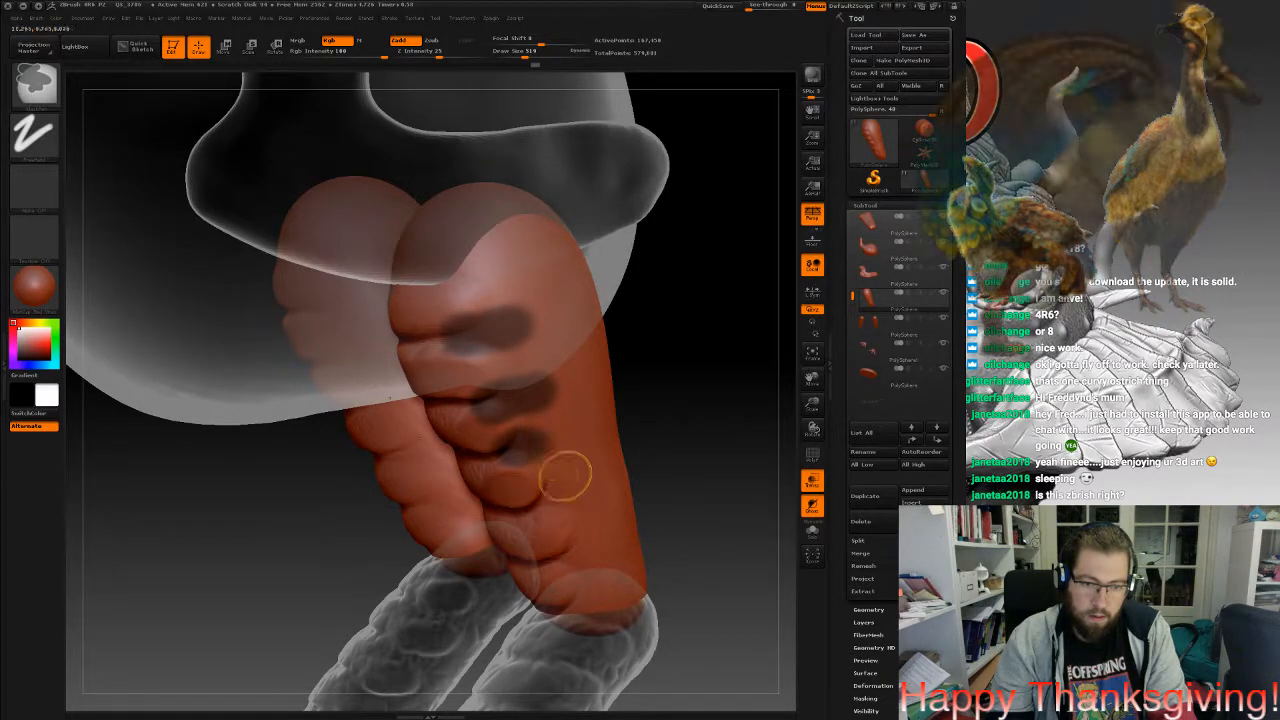
left_click_drag(547, 497, 571, 492, "ctrl")
mouse_move(571, 492)
right_mouse_down("alt")
mouse_move(563, 354)
mouse_move(540, 300)
right_mouse_up("alt")
left_click_drag(514, 294, 537, 301, "ctrl")
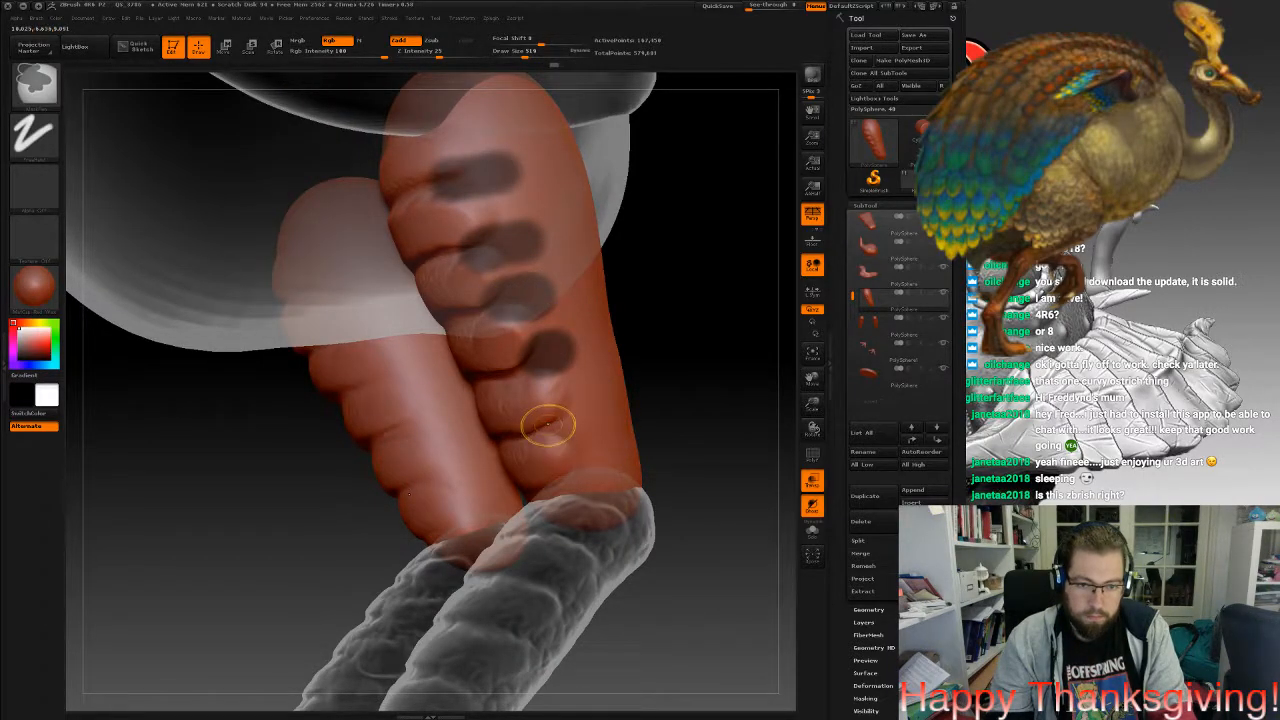
left_click_drag(543, 423, 586, 423, "ctrl")
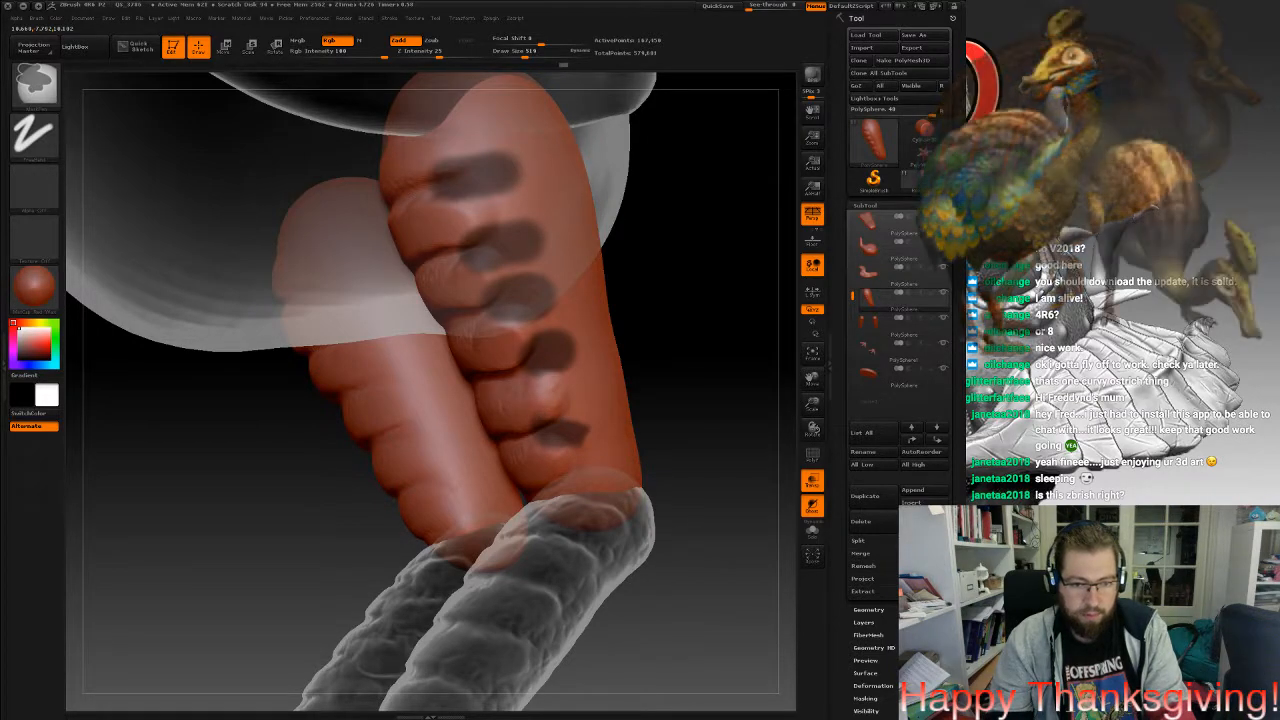
left_click_drag(545, 435, 570, 439, "ctrl")
Invert the mask, enlarge the Move brush to about 3191 and pull the unmasked thigh patches outward into bulges.
left_click_drag(690, 450, 745, 392)
left_click(673, 351, "ctrl")
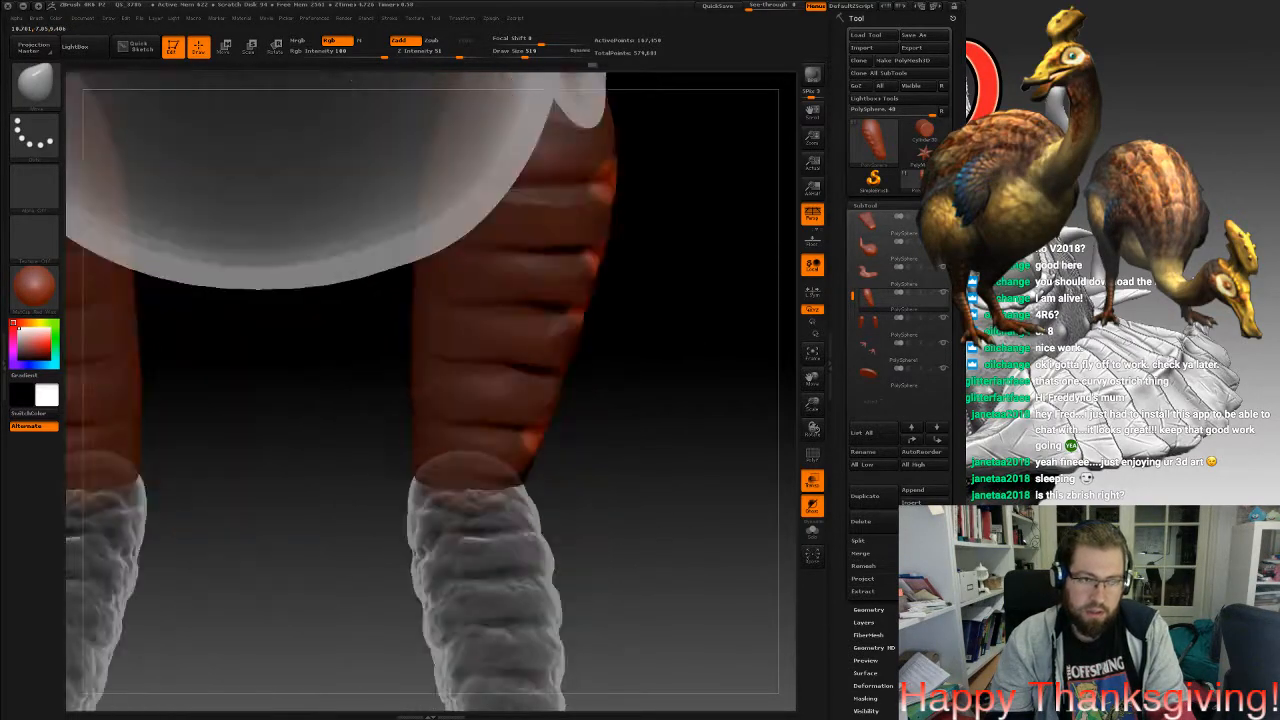
key("space")
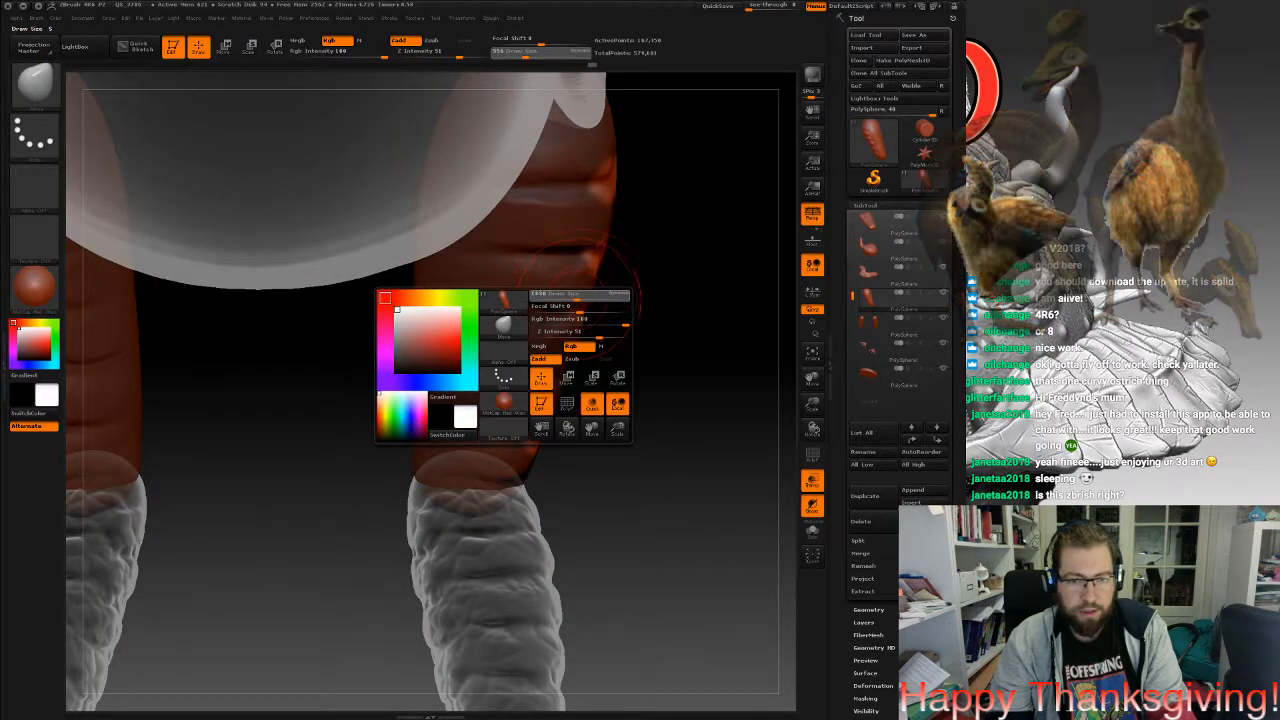
left_click_drag(725, 310, 655, 270)
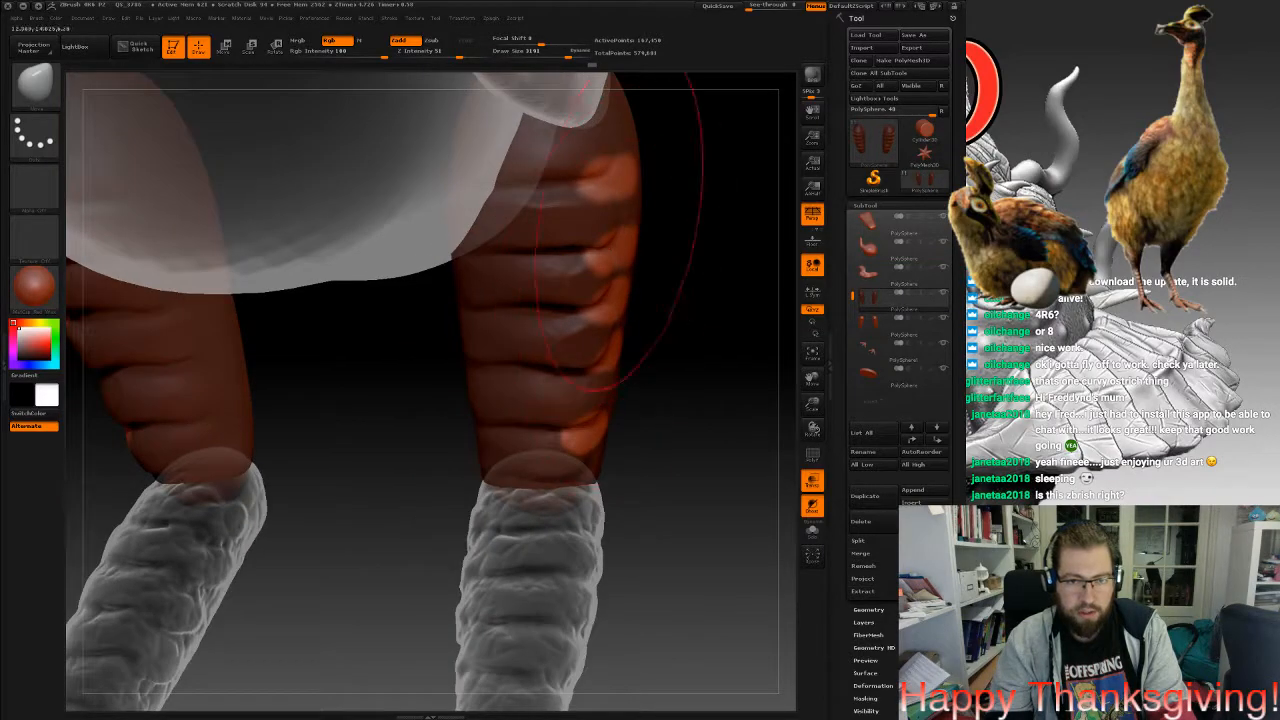
left_click_drag(628, 204, 634, 254)
left_click_drag(606, 344, 623, 309)
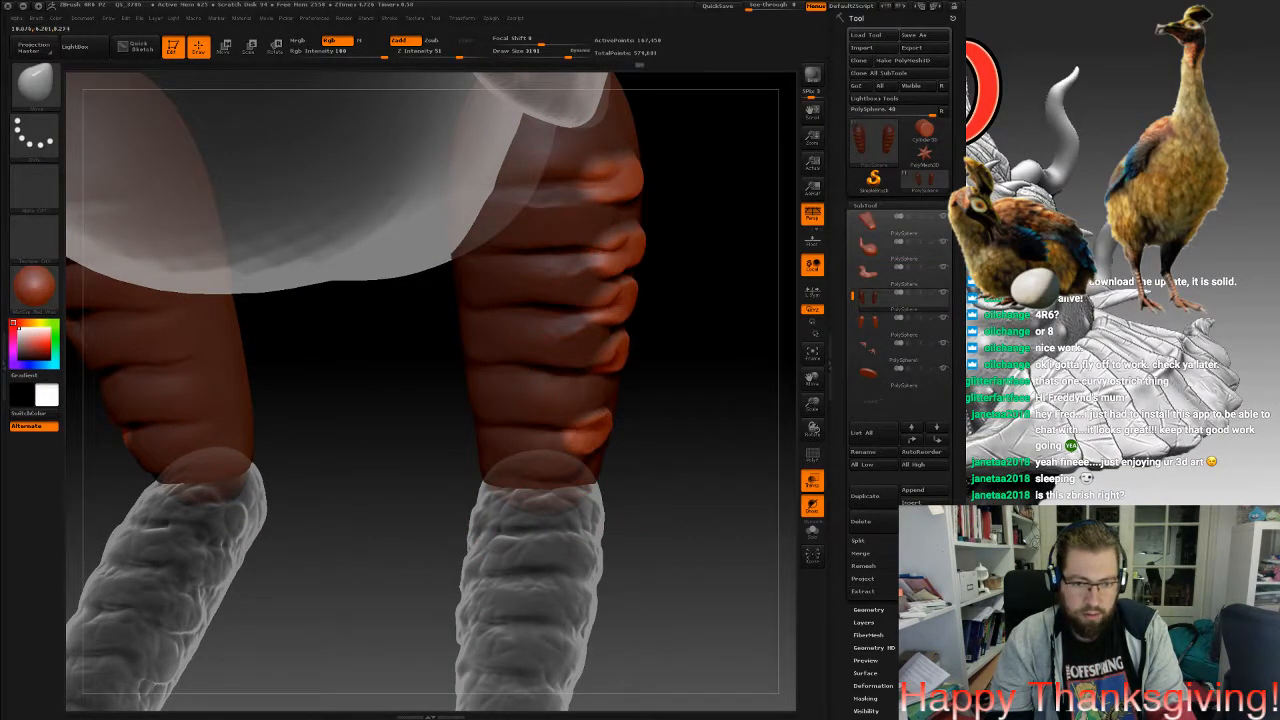
Clear the mask from the thighs and reduce the Move brush size to about 2305.
left_click_drag(675, 389, 687, 430, "ctrl")
left_click_drag(700, 428, 590, 420)
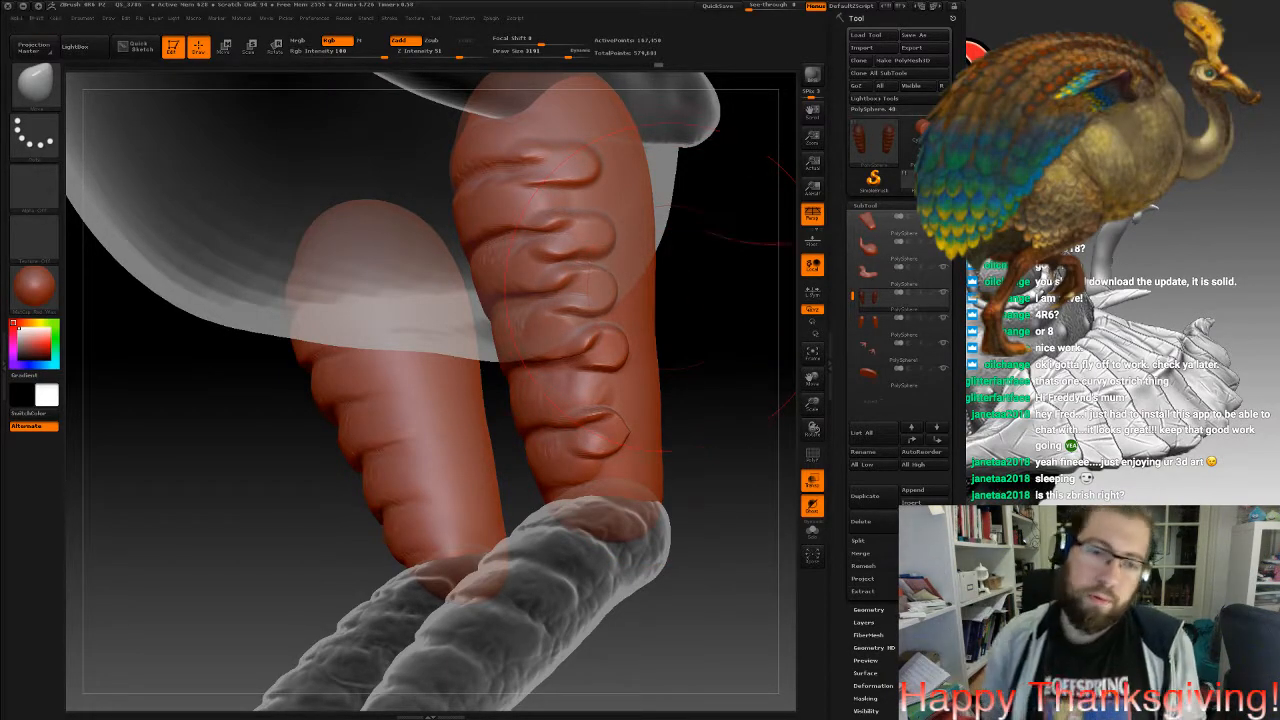
key("space")
left_click_drag(695, 236, 671, 233)
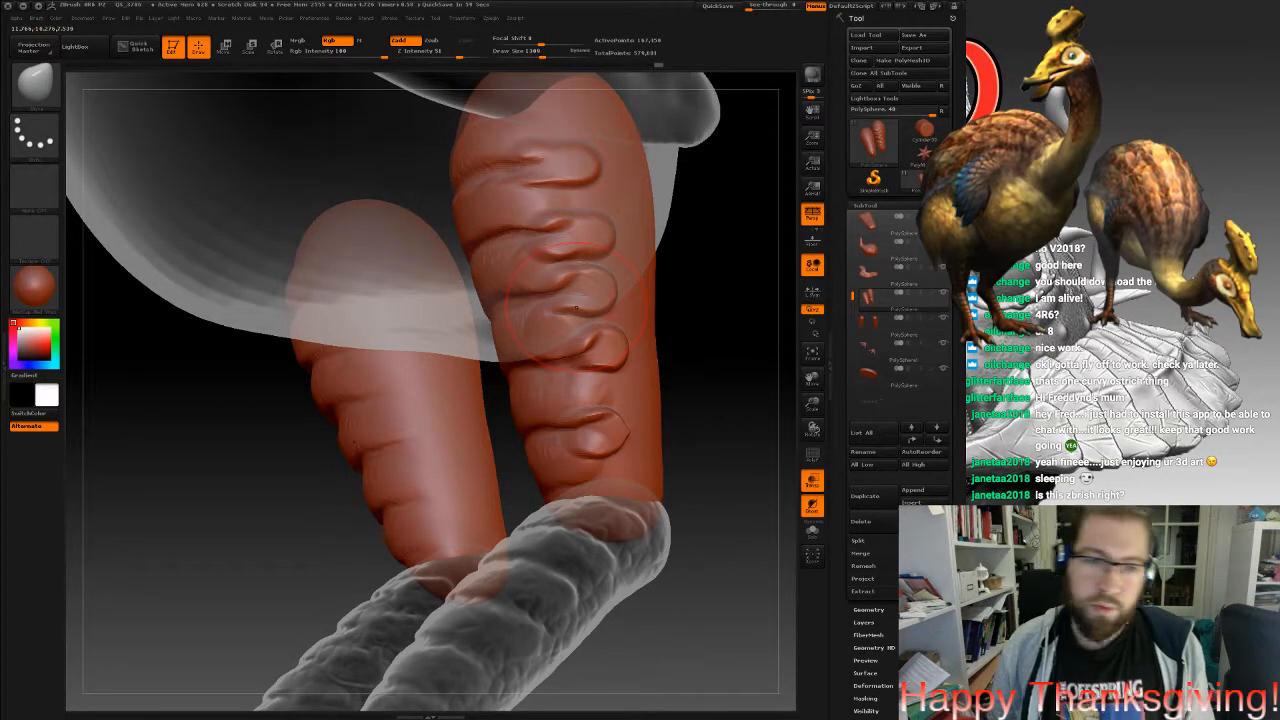
Switch to a low-intensity sculpting brush, remesh the thighs and frame the lower outer folds closely.
mouse_move(540, 195)
right_mouse_down()
mouse_move(668, 186)
mouse_move(570, 180)
right_mouse_up()
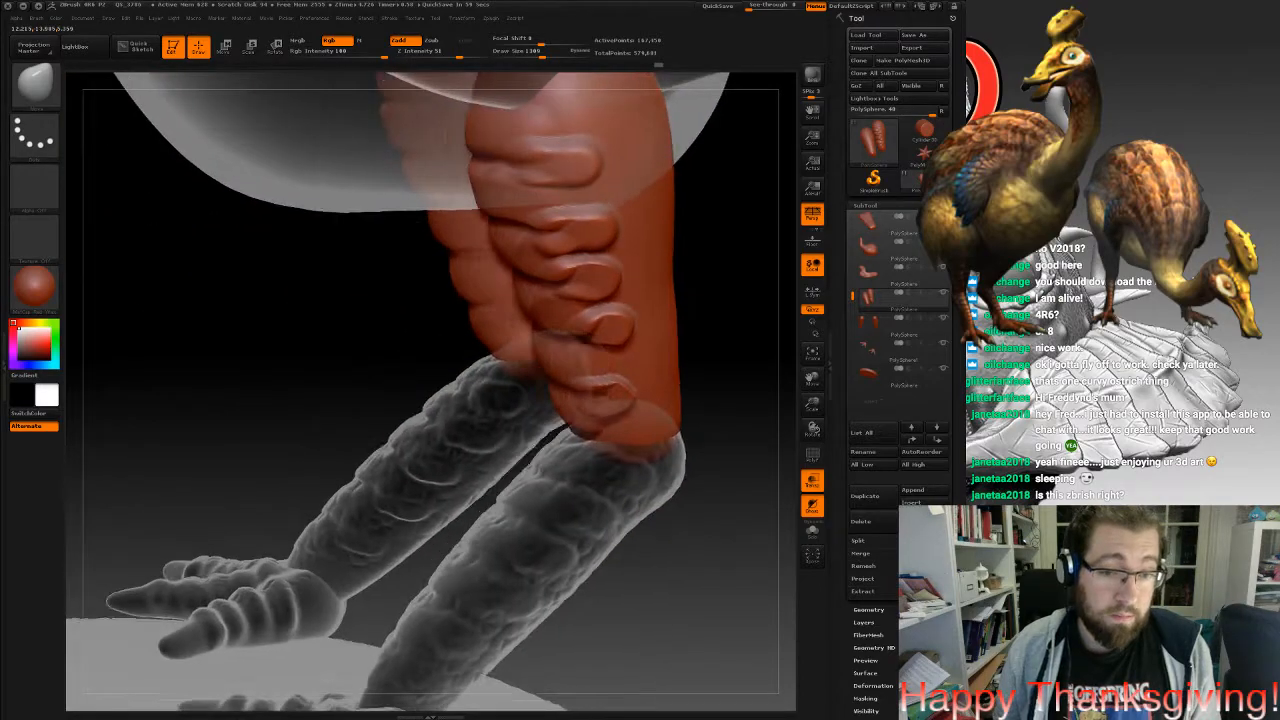
left_click(34, 85)
left_click(202, 94)
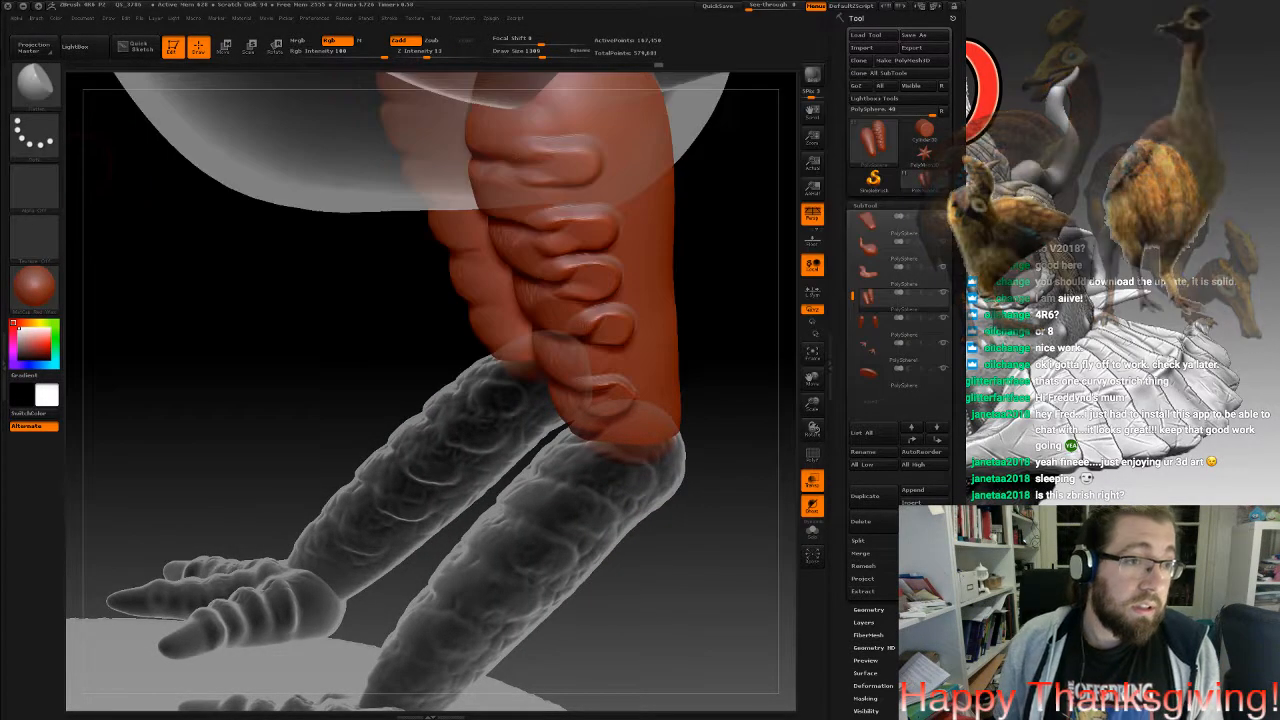
left_click_drag(735, 277, 743, 308, "ctrl")
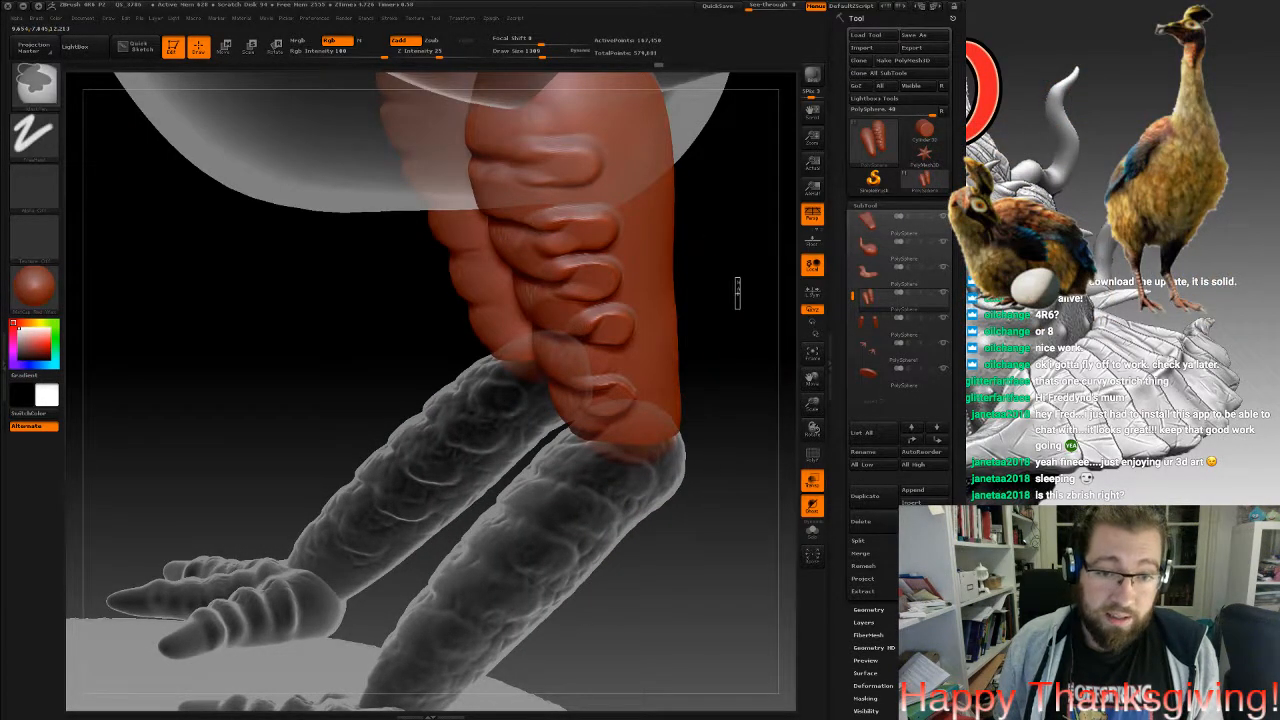
mouse_move(560, 225)
right_mouse_down()
mouse_move(574, 228)
mouse_move(607, 317)
right_mouse_up()
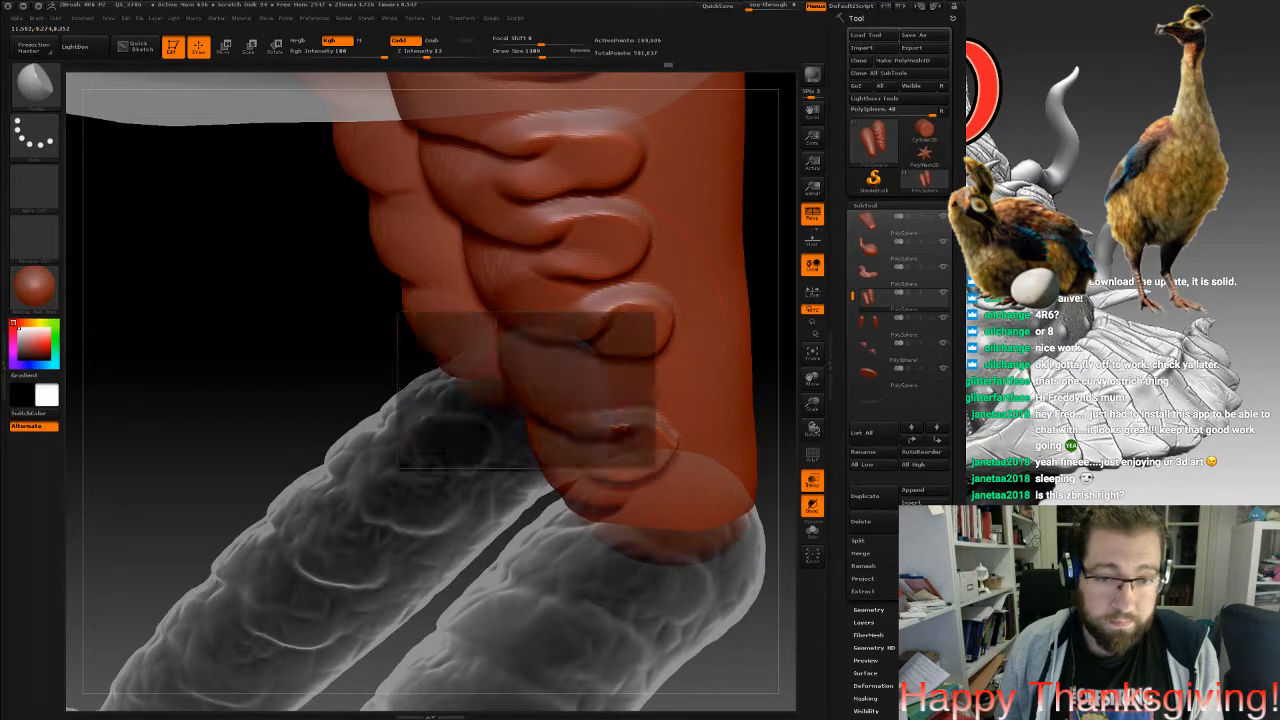
Reduce the brush size and define the edges of the overlapping folds on the lower outer thigh.
key("space")
left_click_drag(603, 337, 586, 337)
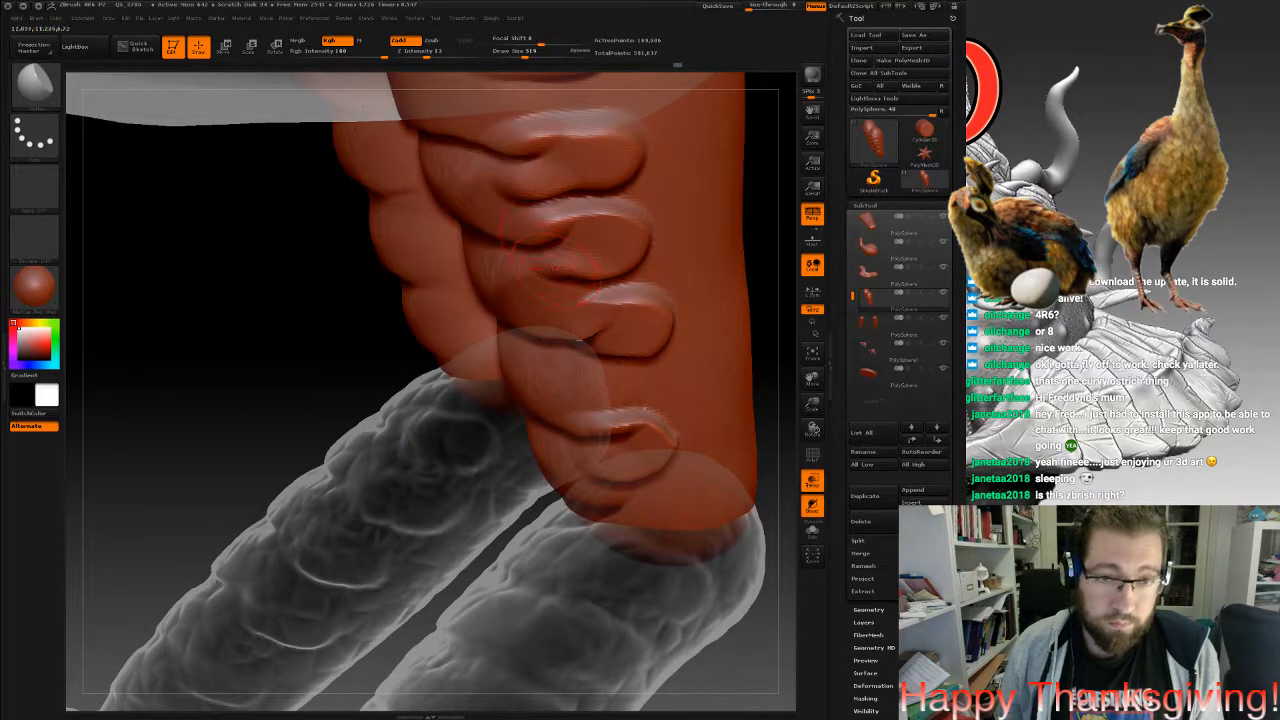
left_click_drag(508, 190, 545, 188)
left_click_drag(510, 143, 550, 143)
right_click_drag(645, 405, 637, 259, "alt")
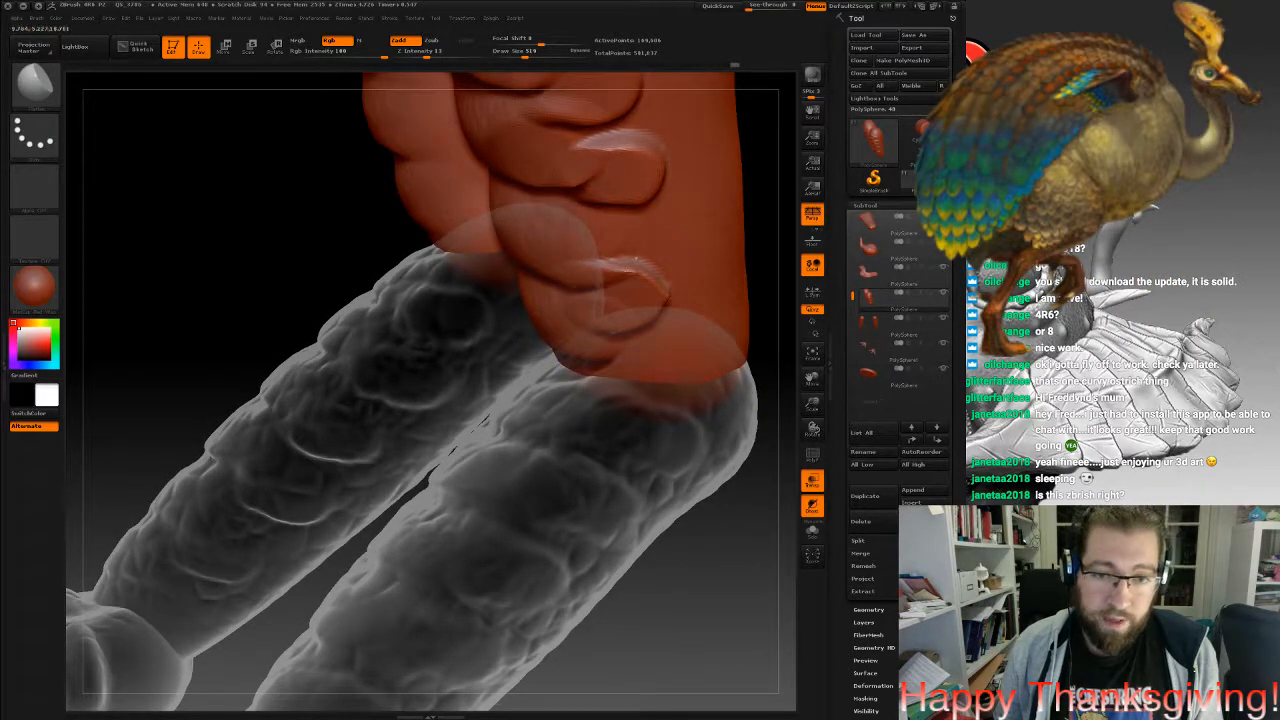
Refine the fold edges and creases up the opposite thigh, working around its outer and front sides.
right_click_drag(682, 295, 300, 308)
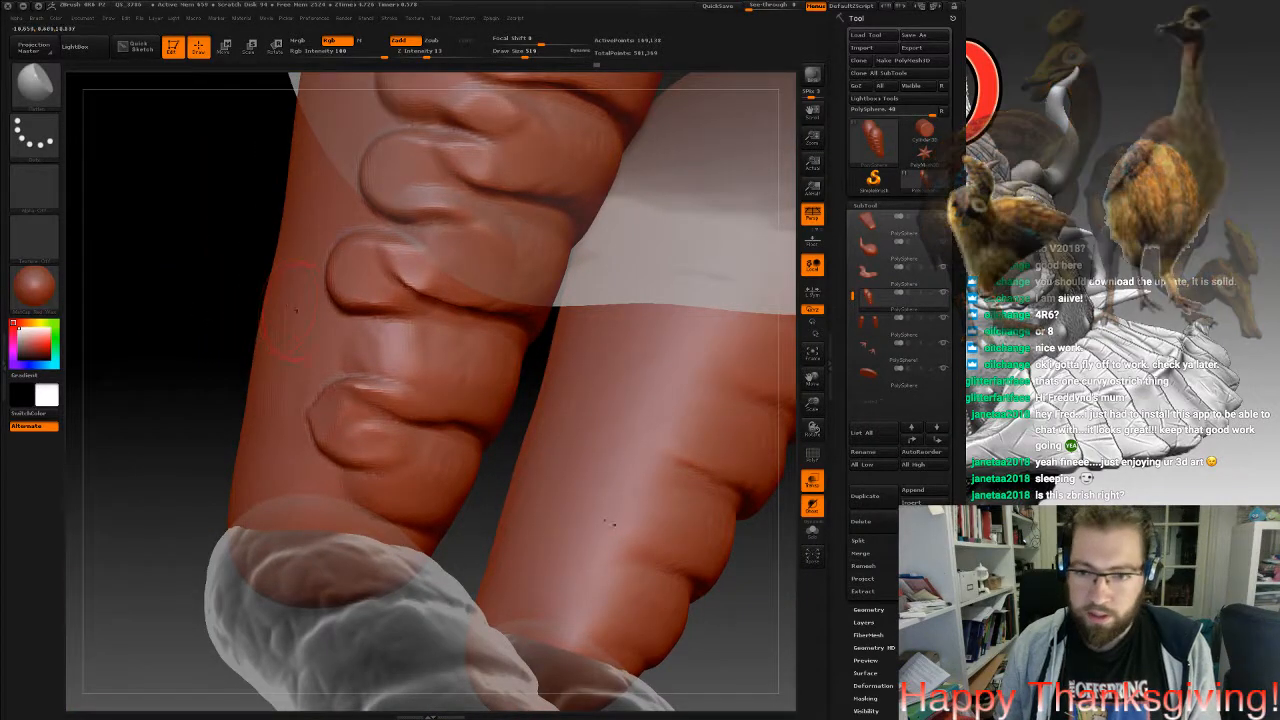
right_click_drag(481, 315, 598, 298)
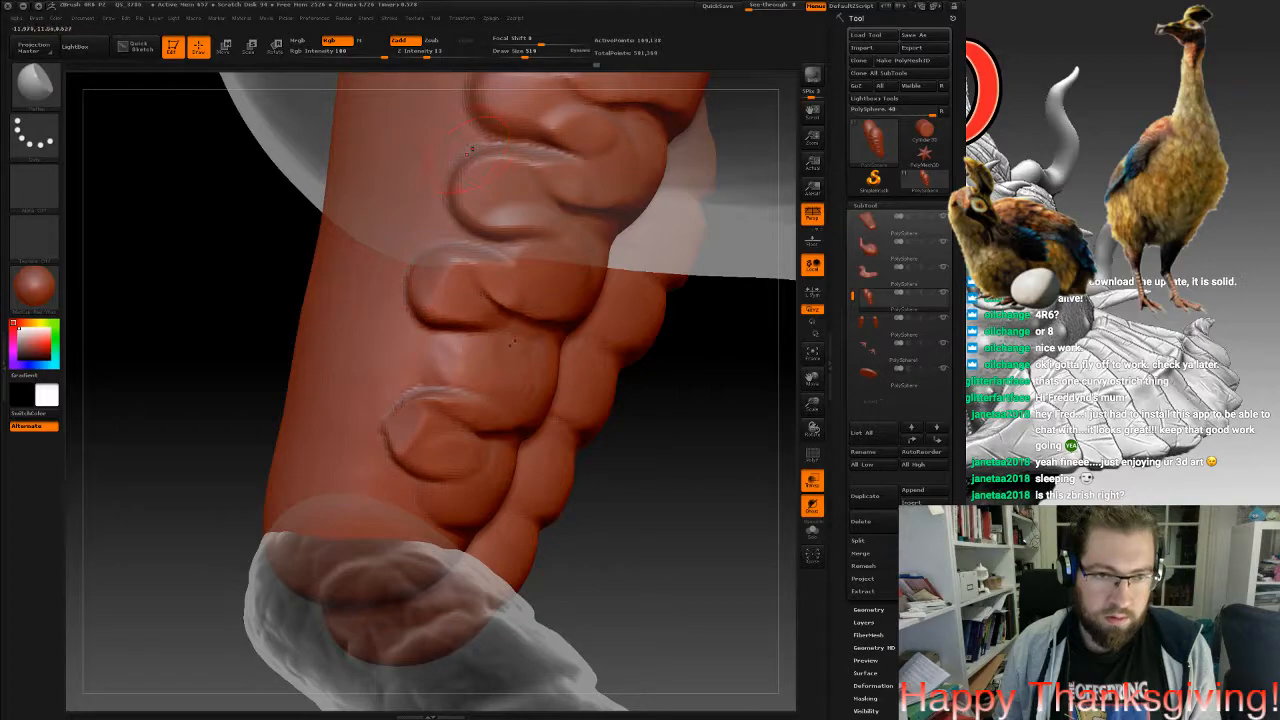
right_click_drag(495, 150, 449, 237)
right_click_drag(487, 130, 473, 227, "alt")
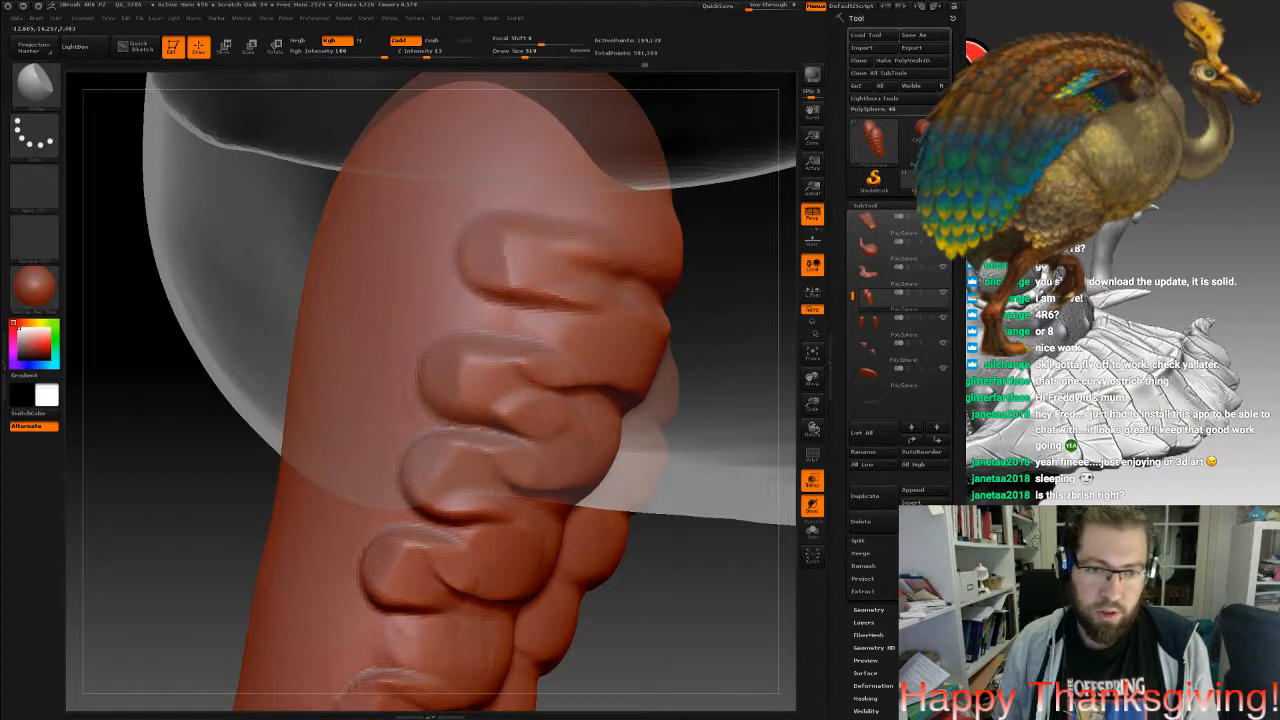
mouse_move(644, 341)
right_mouse_down()
mouse_move(462, 268)
mouse_move(335, 276)
right_mouse_up()
right_click_drag(583, 306, 728, 316, "alt")
right_click_drag(600, 400, 610, 318)
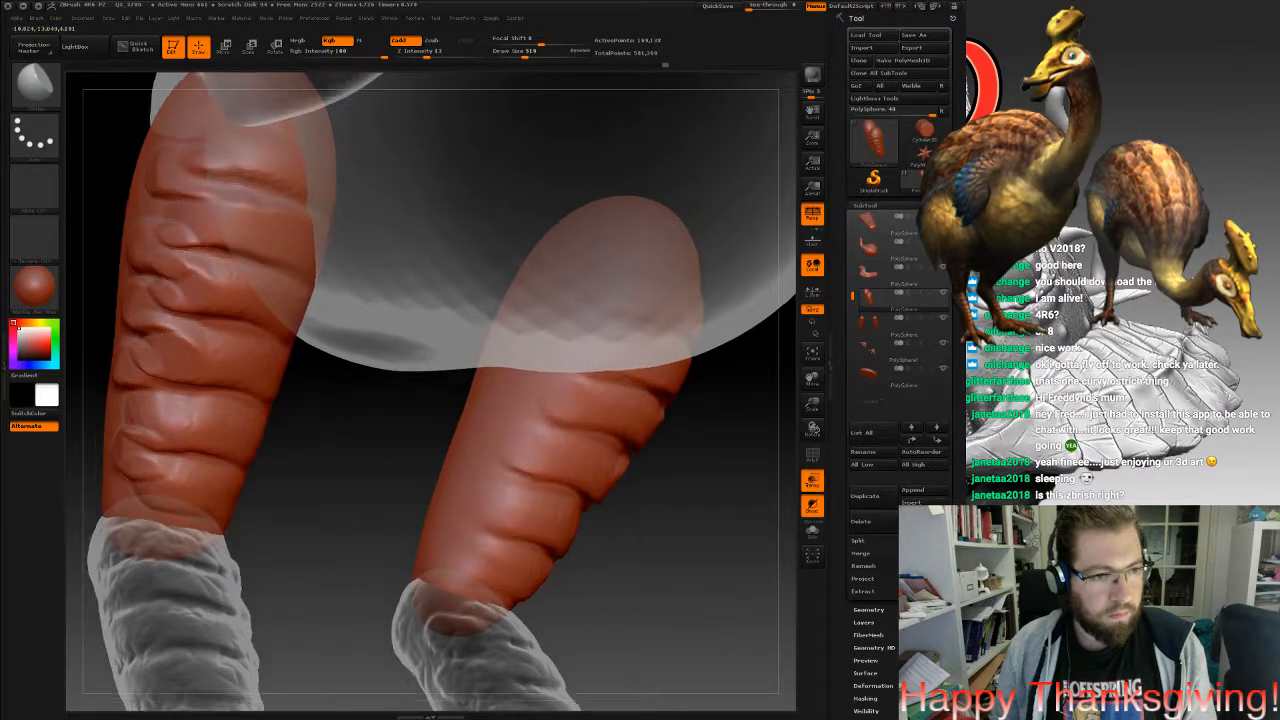
right_click_drag(232, 223, 287, 265, "alt")
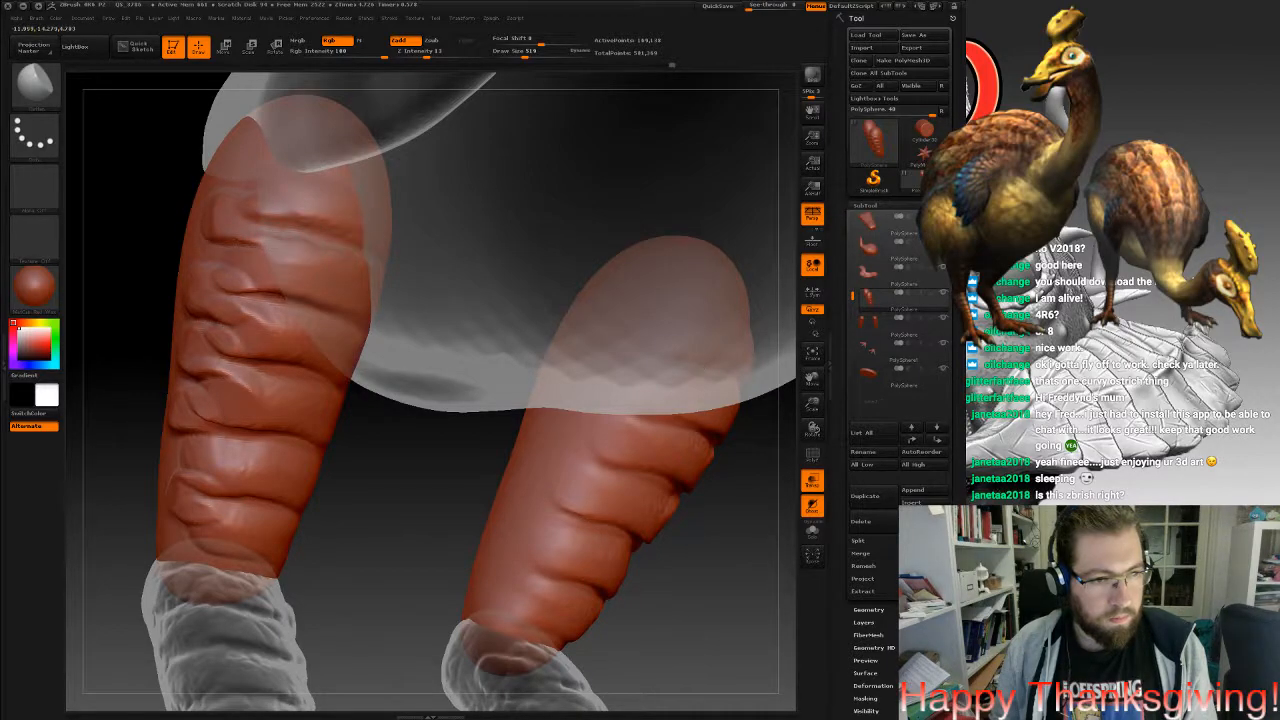
right_click_drag(413, 435, 462, 417)
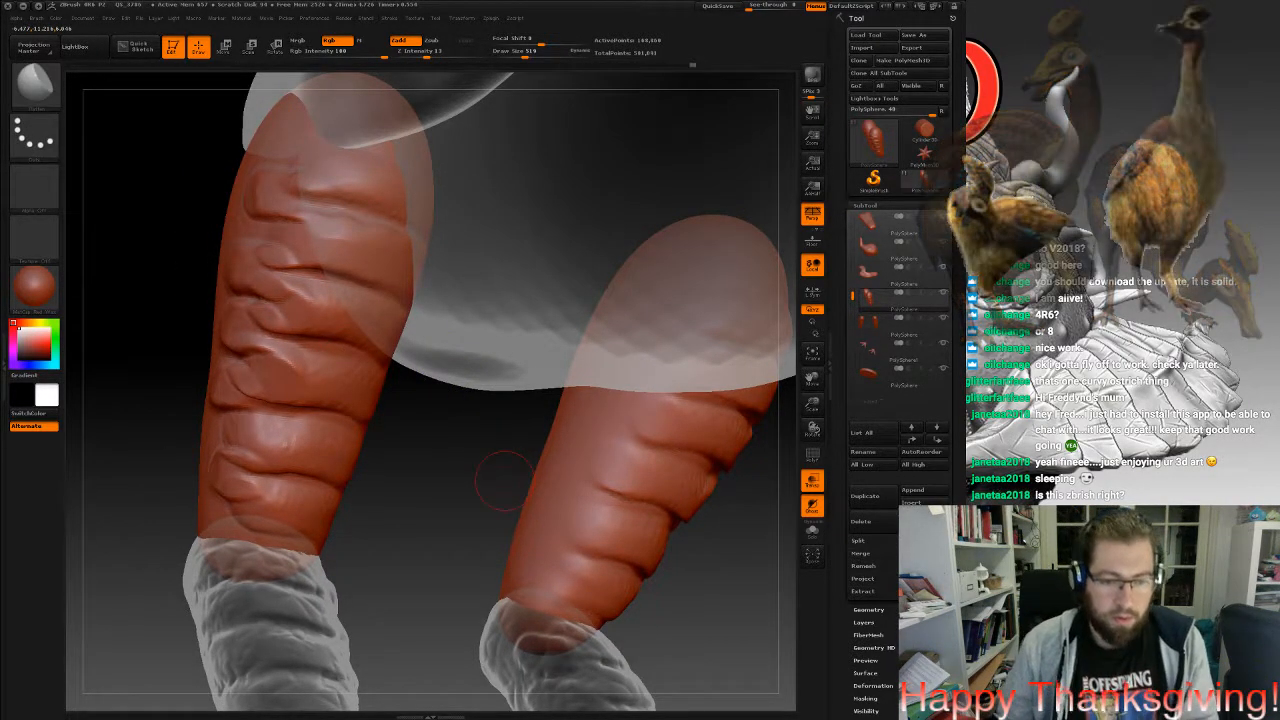
Switch to the scale-texture brush and stamp cracked scales over the folds on the front of the thigh.
key("b")
left_click(101, 95)
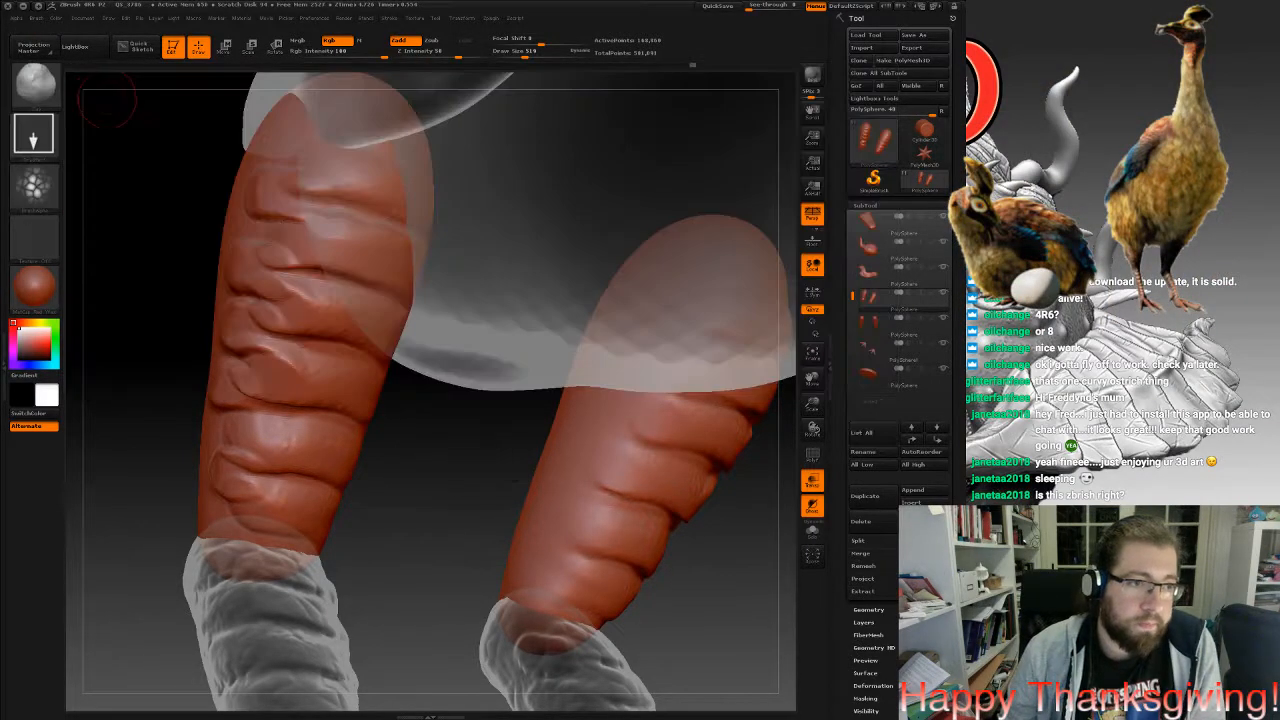
mouse_move(352, 258)
left_mouse_down()
mouse_move(350, 246)
mouse_move(318, 272)
left_mouse_up()
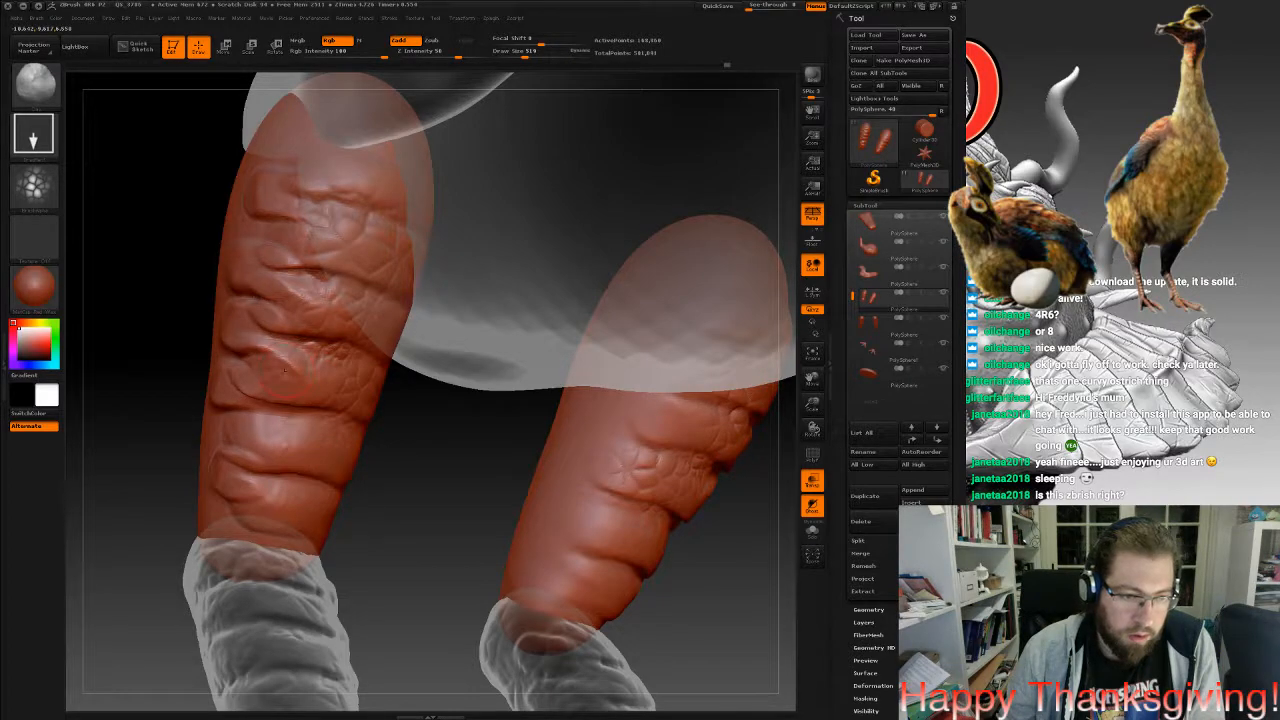
left_click_drag(318, 447, 336, 462)
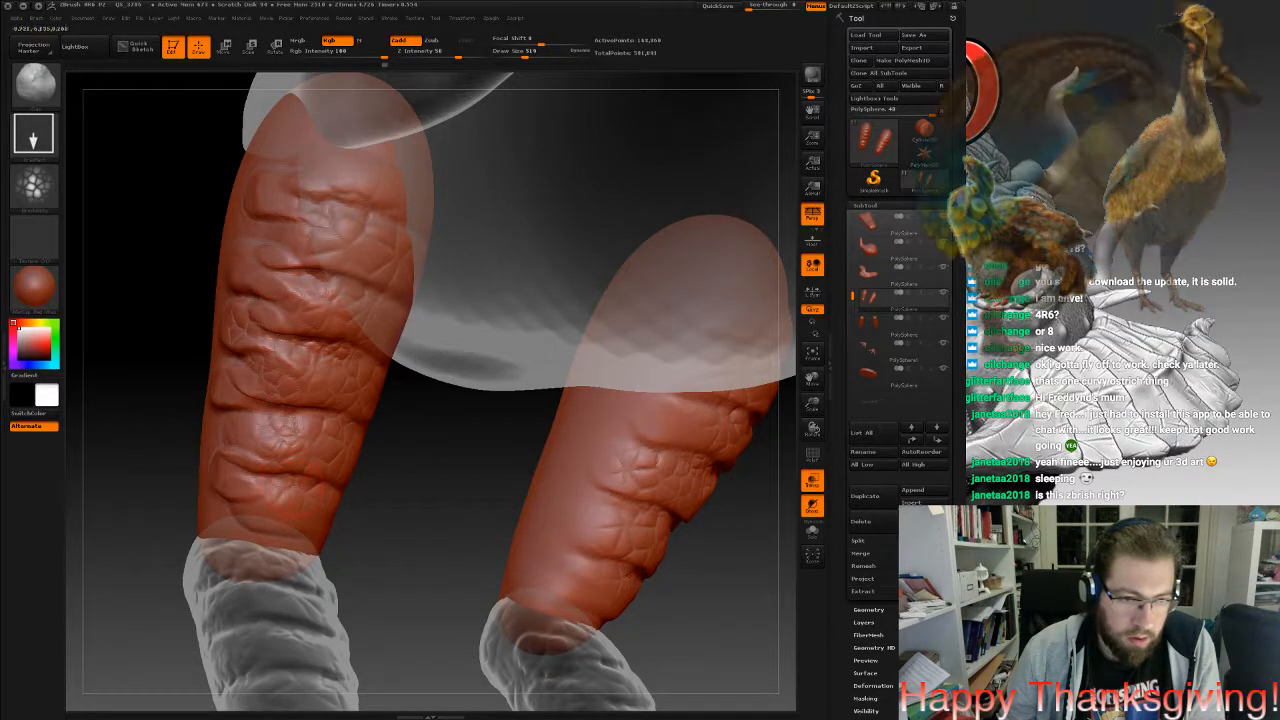
Extend the scale texture over the outer side of the thigh, from the knee up to the hip.
left_click_drag(425, 510, 690, 500, "alt")
left_click_drag(342, 395, 322, 462)
left_click_drag(348, 418, 342, 376)
mouse_move(366, 328)
left_mouse_down()
mouse_move(385, 236)
mouse_move(425, 232)
mouse_move(452, 145)
left_mouse_up()
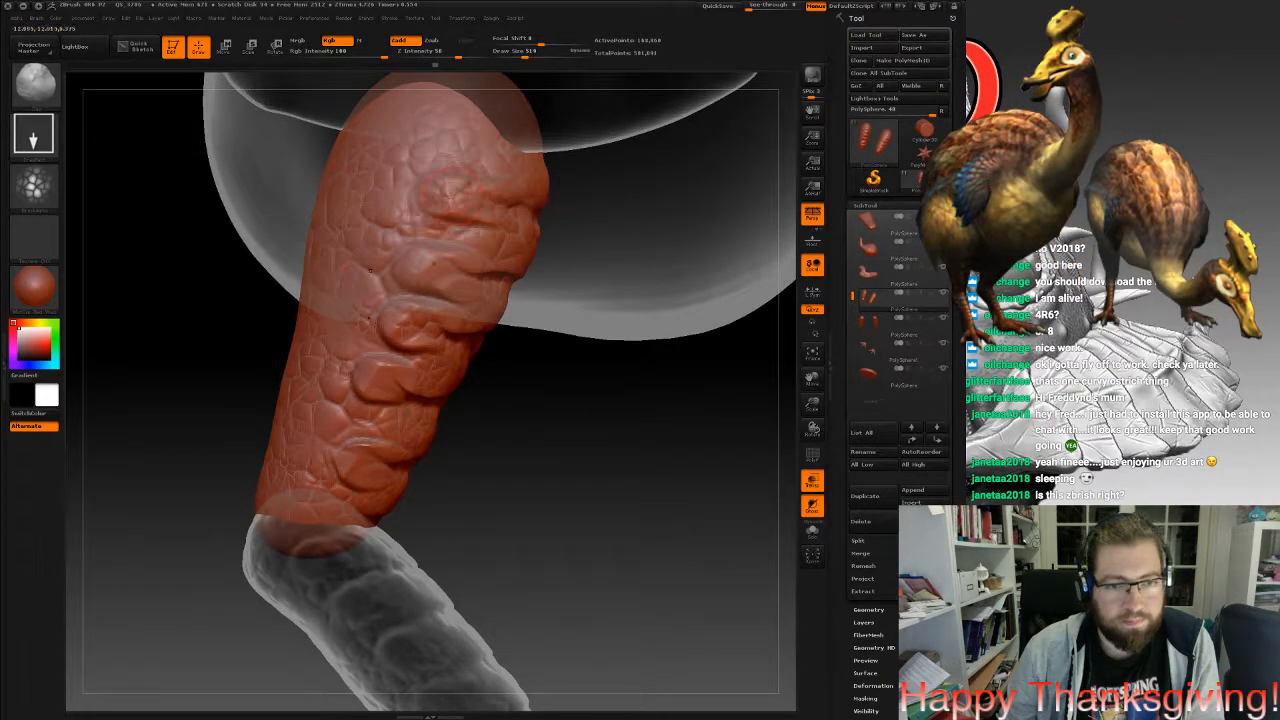
Stamp scales over the smooth back and inner faces of the thigh down to the knee.
left_click_drag(190, 345, 489, 372)
left_click_drag(430, 527, 450, 541)
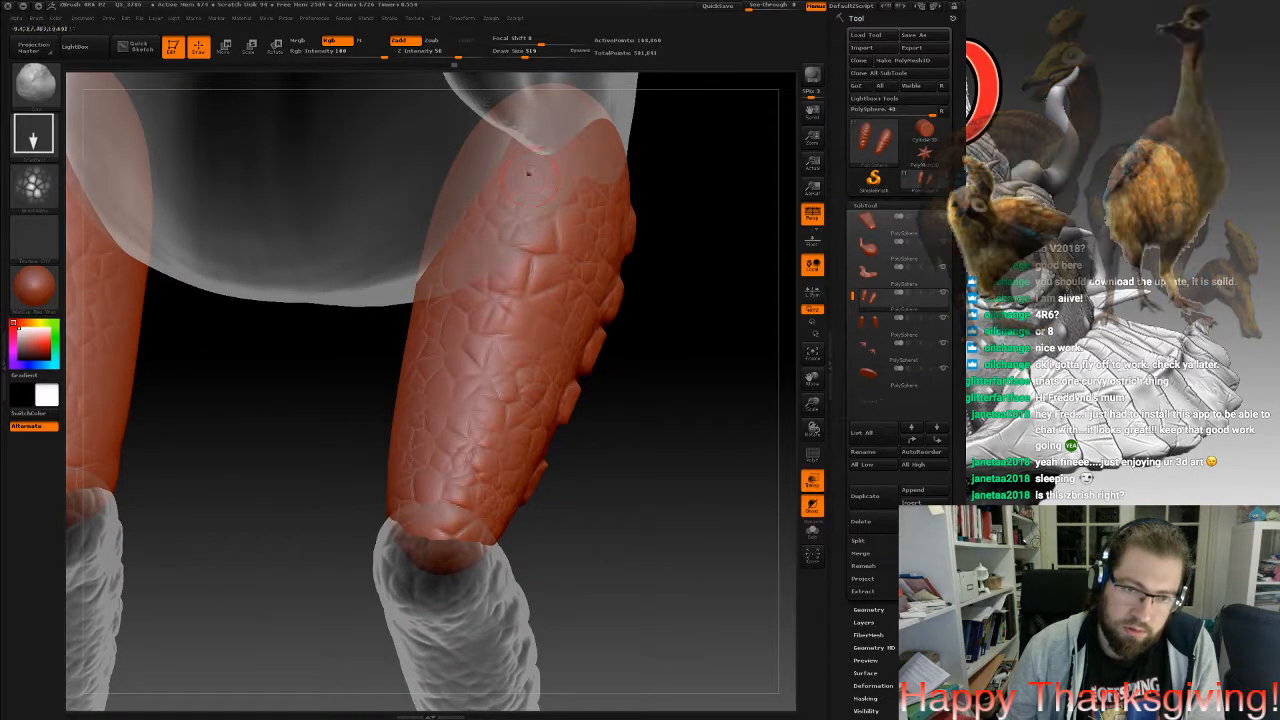
left_click_drag(690, 360, 765, 362)
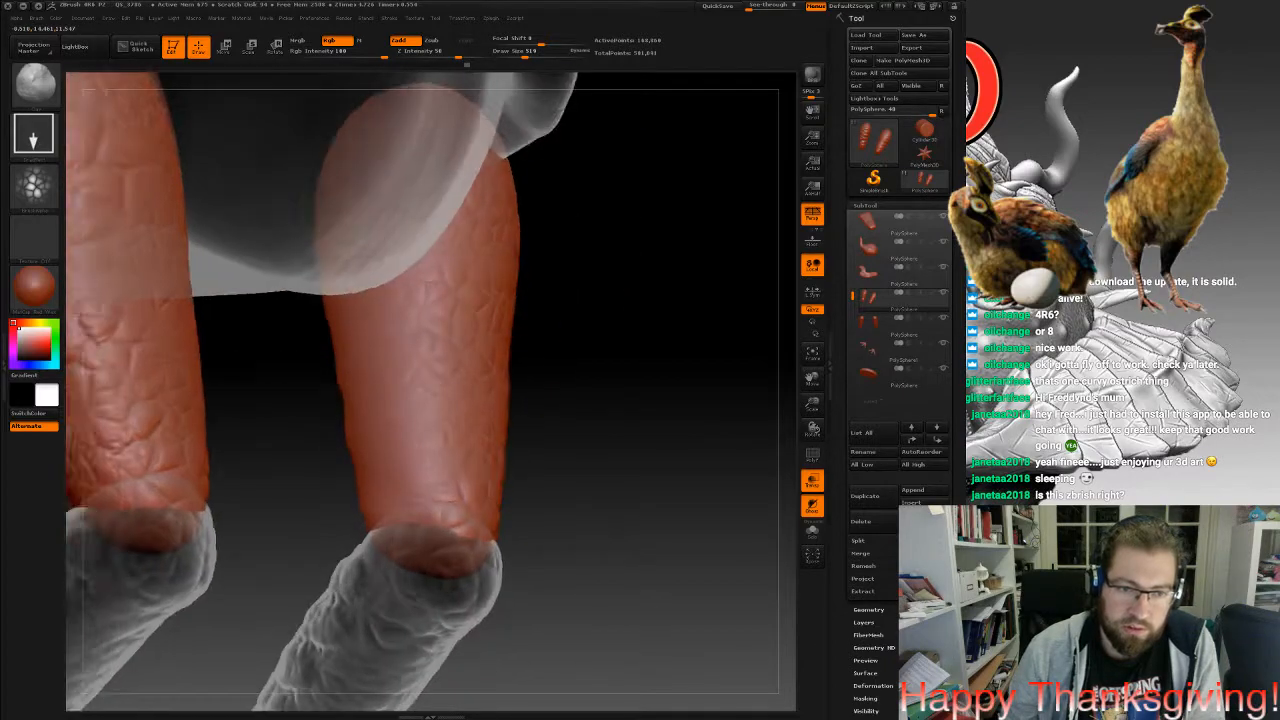
left_click_drag(410, 412, 428, 404)
left_click_drag(424, 450, 436, 470)
Fill the remaining smooth areas on the inner and upper front of the thighs with scale texture.
left_click_drag(570, 400, 697, 390)
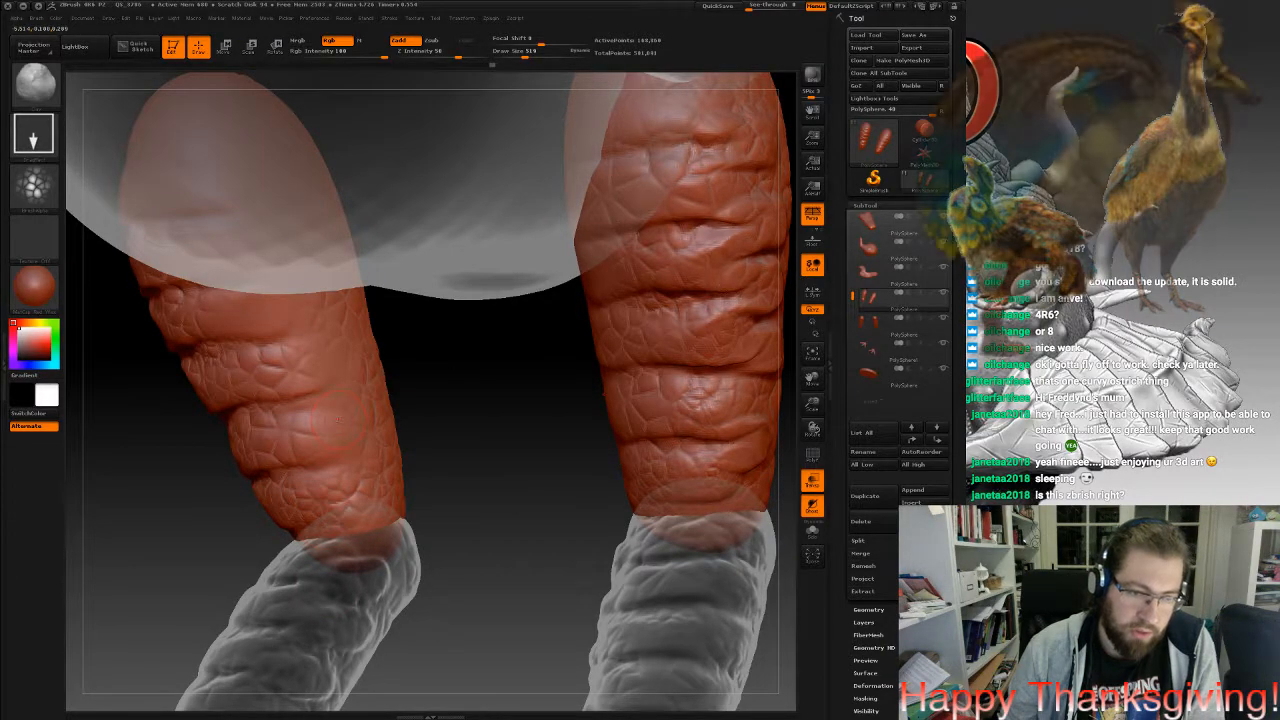
left_click_drag(291, 298, 304, 318)
left_click_drag(470, 410, 580, 375)
left_click_drag(195, 250, 207, 268)
mouse_move(450, 410)
left_mouse_down("alt")
mouse_move(535, 377)
mouse_move(475, 425)
left_mouse_up("alt")
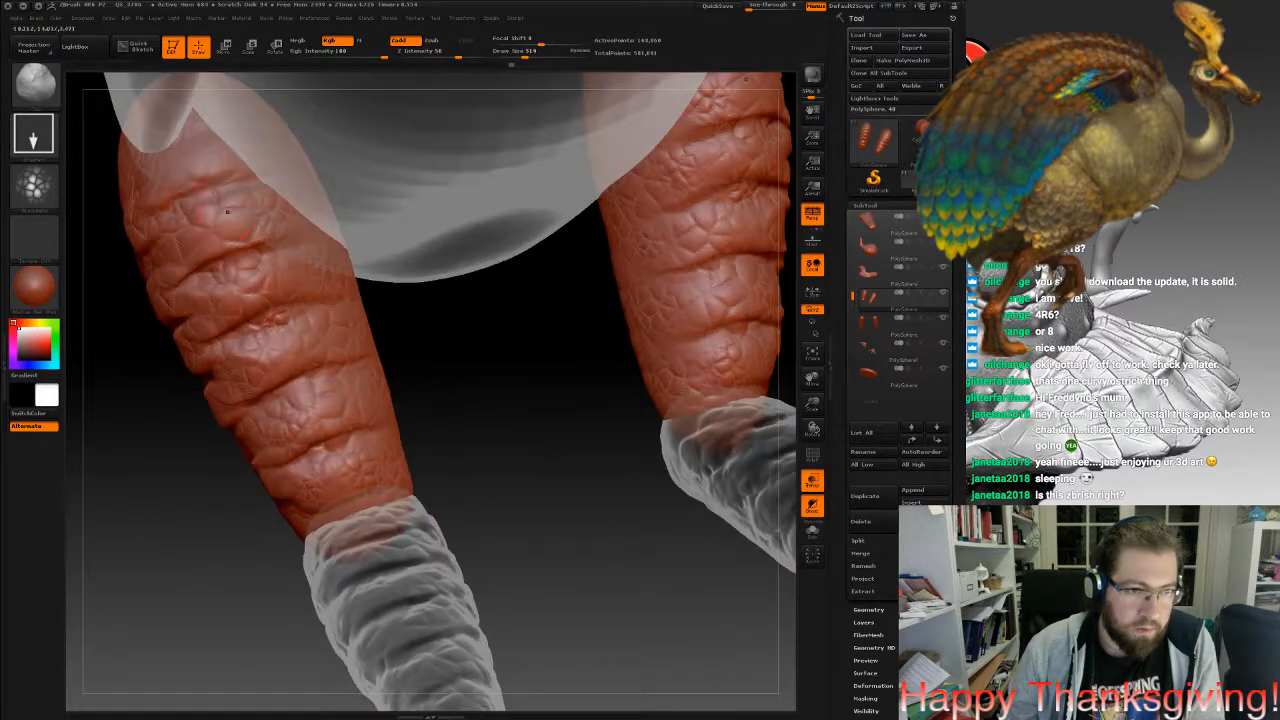
left_click_drag(227, 244, 236, 266)
Examine the scaled thighs against the whole bird and up close from the outer side.
left_click_drag(490, 450, 485, 310, "alt")
mouse_move(600, 370)
left_mouse_down()
mouse_move(560, 430)
mouse_move(505, 455)
mouse_move(480, 450)
mouse_move(559, 535)
left_mouse_up()
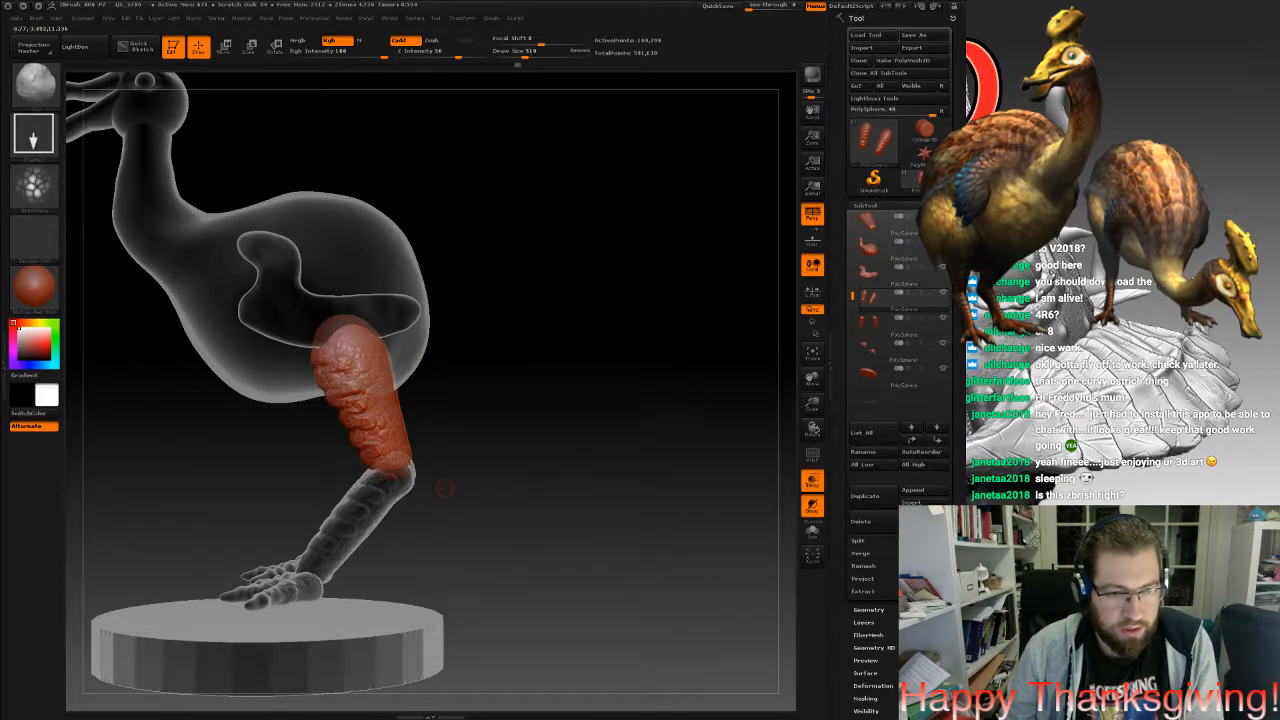
mouse_move(490, 480)
left_mouse_down()
mouse_move(525, 488)
mouse_move(512, 496)
mouse_move(580, 494)
mouse_move(485, 496)
mouse_move(417, 394)
mouse_move(512, 398)
mouse_move(388, 400)
left_mouse_up()
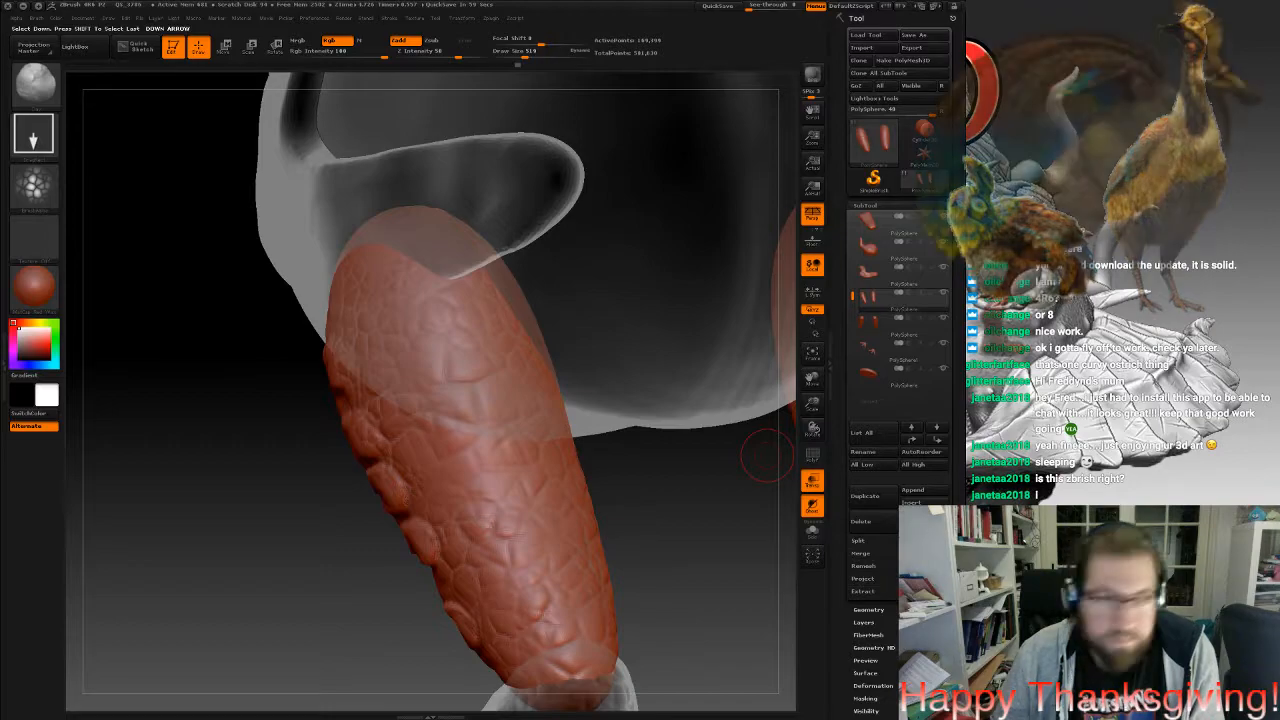
Switch to the Move brush, set its size to about 1426 and frame the scaled thigh and knee from behind.
left_click(35, 85)
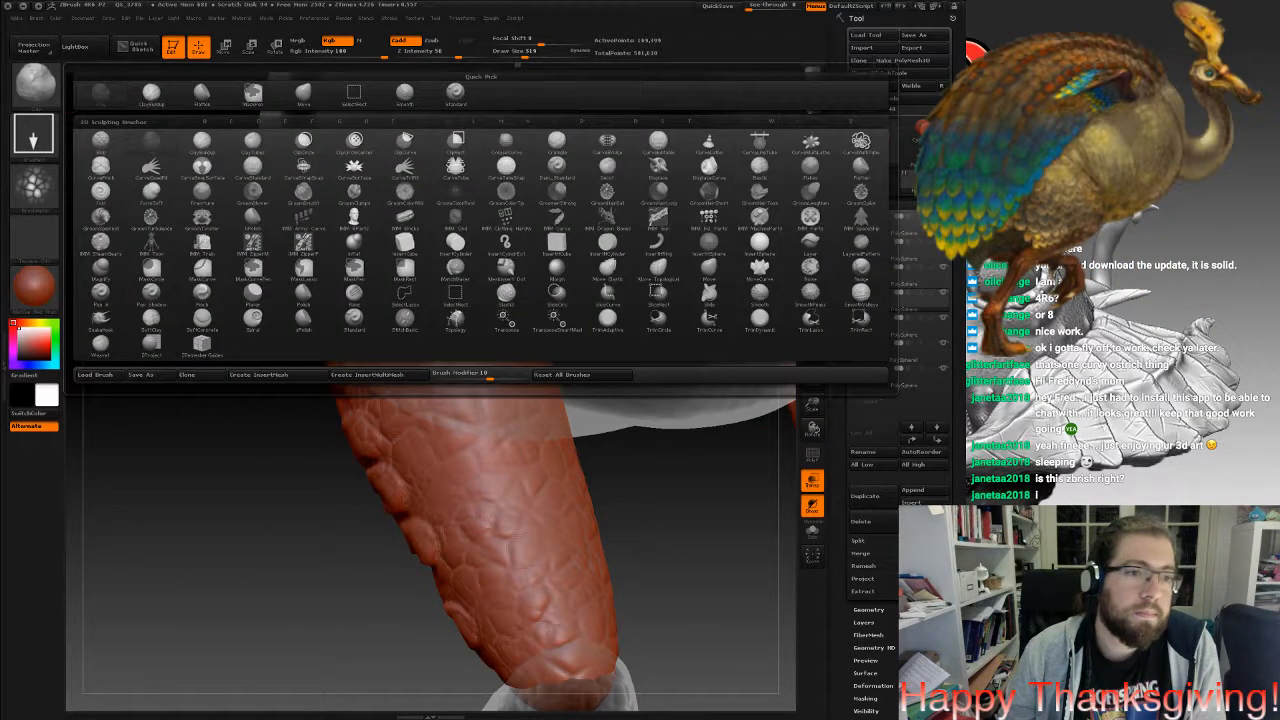
left_click(303, 95)
mouse_move(240, 560)
left_mouse_down("alt")
mouse_move(165, 275)
mouse_move(260, 275)
mouse_move(140, 285)
mouse_move(165, 300)
left_mouse_up("alt")
key("space")
left_click_drag(532, 368, 549, 368)
left_click_drag(270, 390, 315, 370)
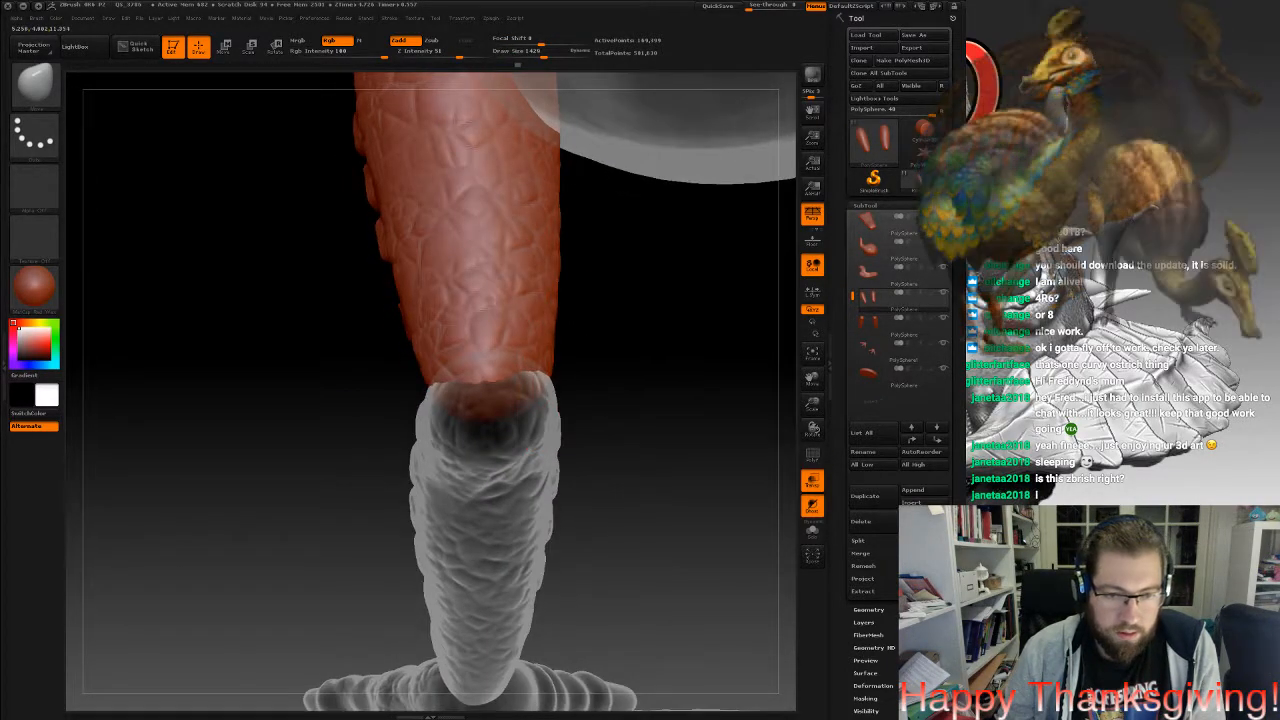
Nudge the lower end of the upper leg into line with the knee joint and turn off the ghosted transparency.
left_click_drag(431, 384, 425, 383)
left_click_drag(270, 395, 375, 385)
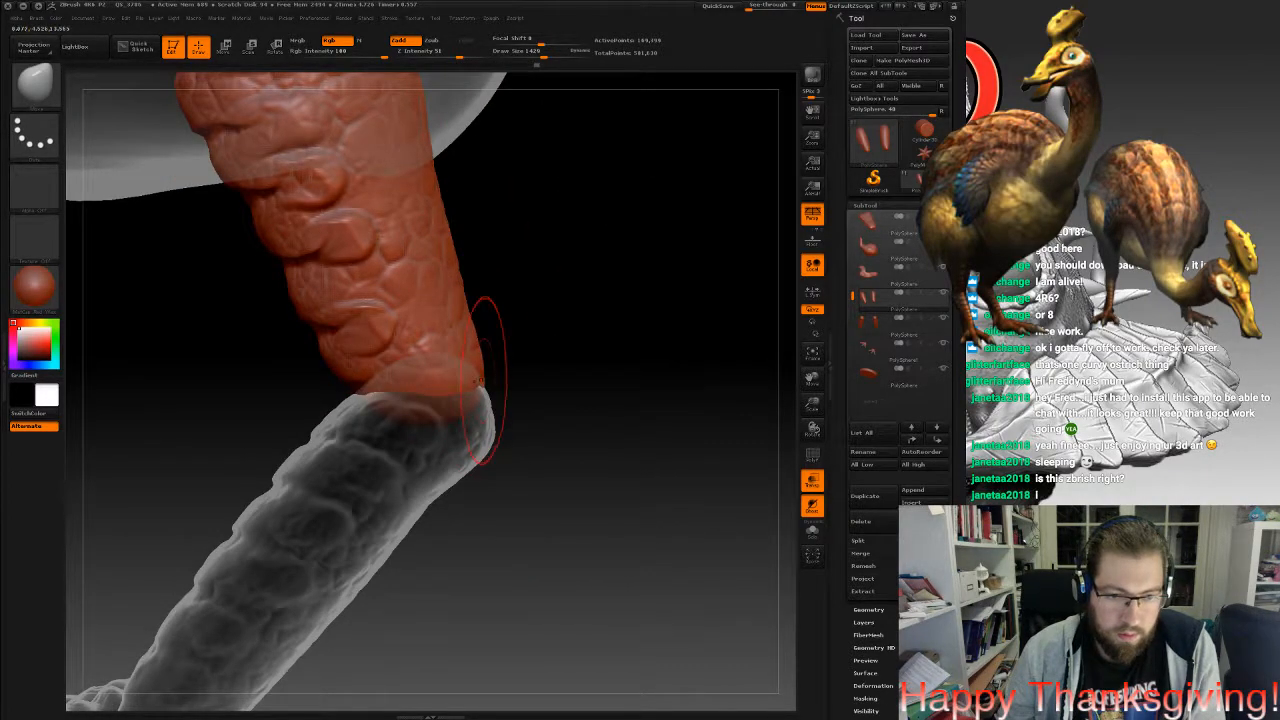
left_click(812, 481)
left_click_drag(545, 346, 510, 255, "alt")
mouse_move(590, 300)
left_mouse_down("alt")
mouse_move(608, 378)
mouse_move(700, 405)
mouse_move(570, 400)
mouse_move(605, 400)
left_mouse_up("alt")
mouse_move(715, 490)
left_mouse_down()
mouse_move(525, 500)
mouse_move(612, 488)
left_mouse_up()
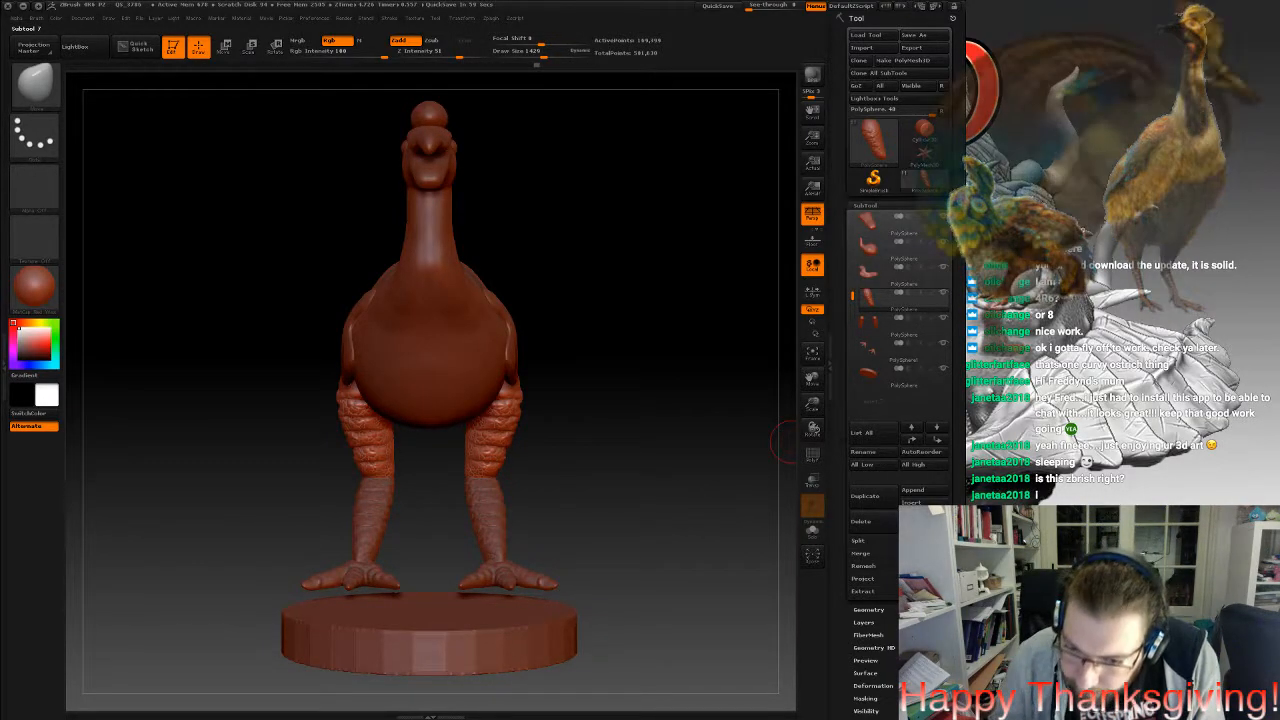
Make the scaly lower legs the active subtool and enlarge the draw size to 2022.
left_click_drag(508, 497, 506, 520)
left_click(888, 325)
mouse_move(640, 490)
left_mouse_down("alt")
mouse_move(645, 590)
mouse_move(623, 490)
left_mouse_up("alt")
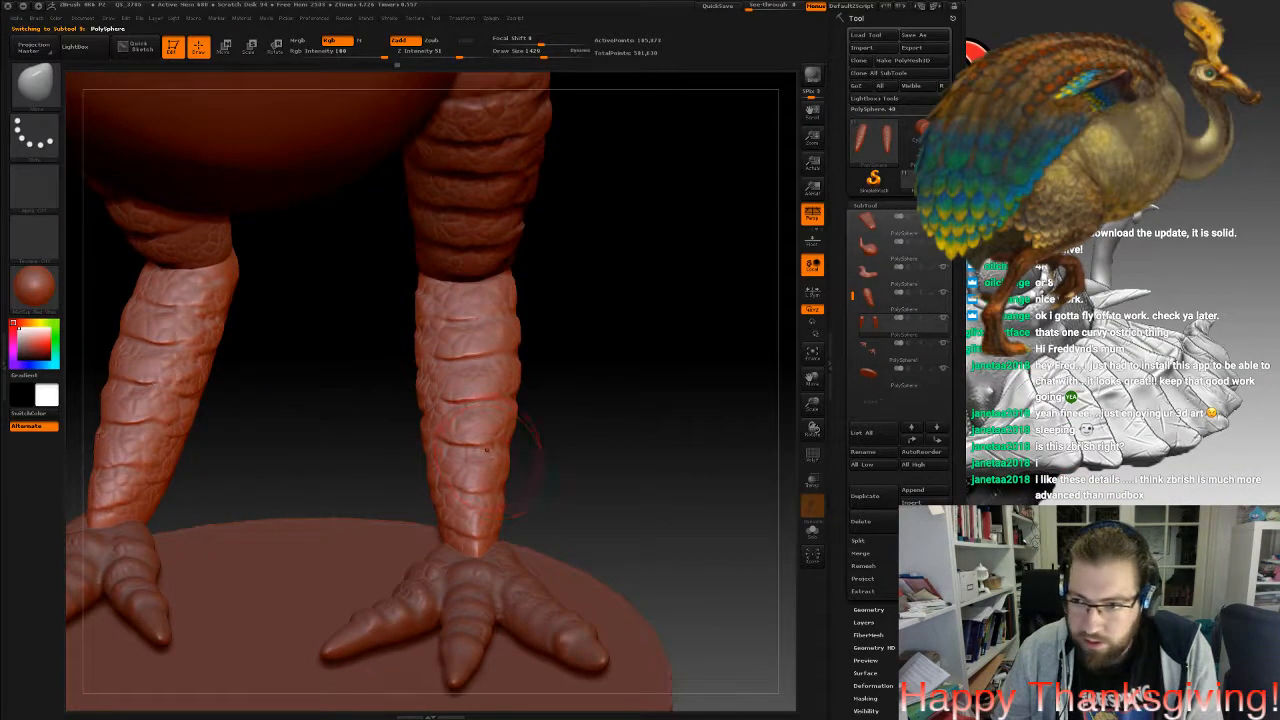
key("space")
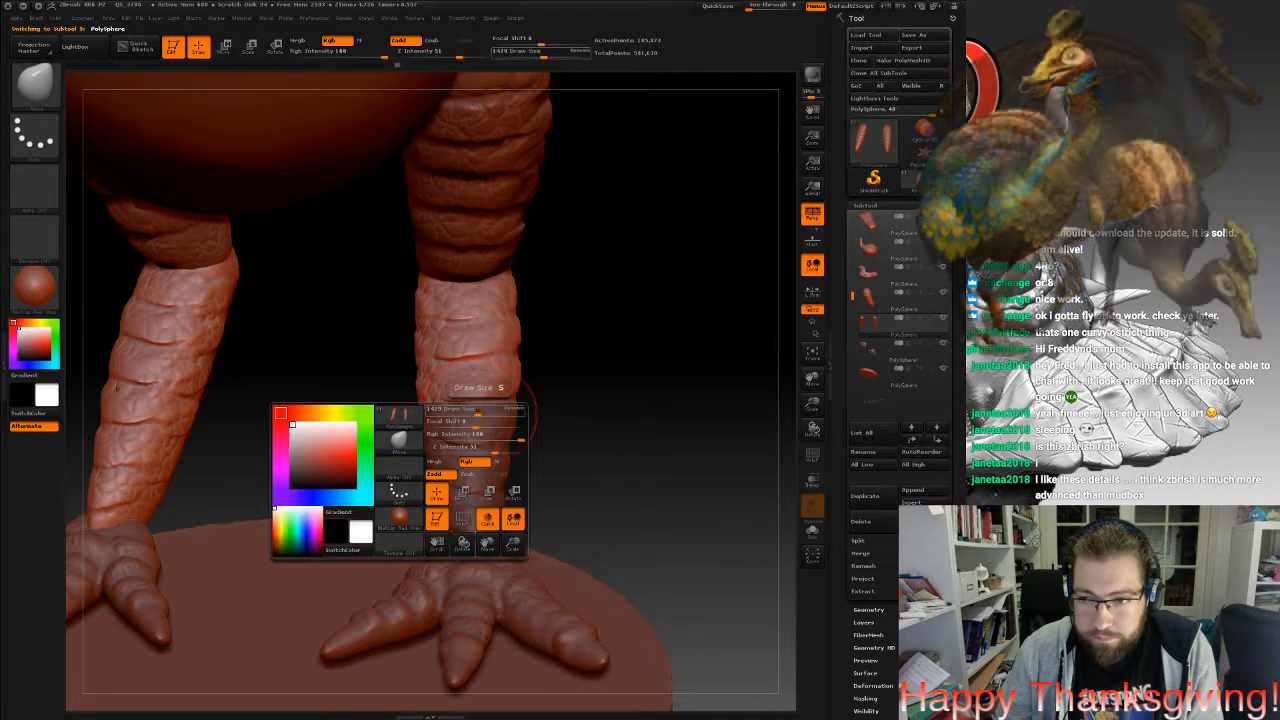
left_click_drag(478, 411, 500, 412)
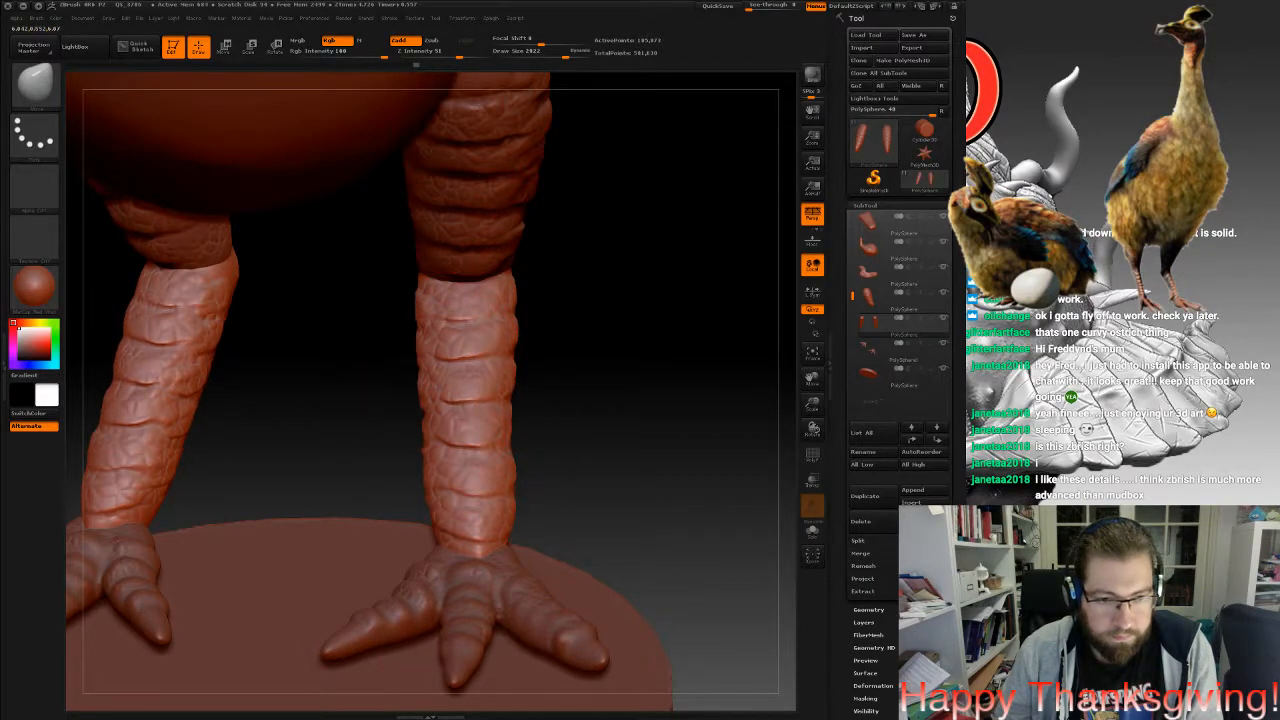
Adjust the silhouette of the lower legs between knee and foot with the Move brush, and remesh them.
mouse_move(680, 390)
left_mouse_down()
mouse_move(490, 405)
mouse_move(528, 410)
left_mouse_up()
left_click_drag(610, 440, 710, 480)
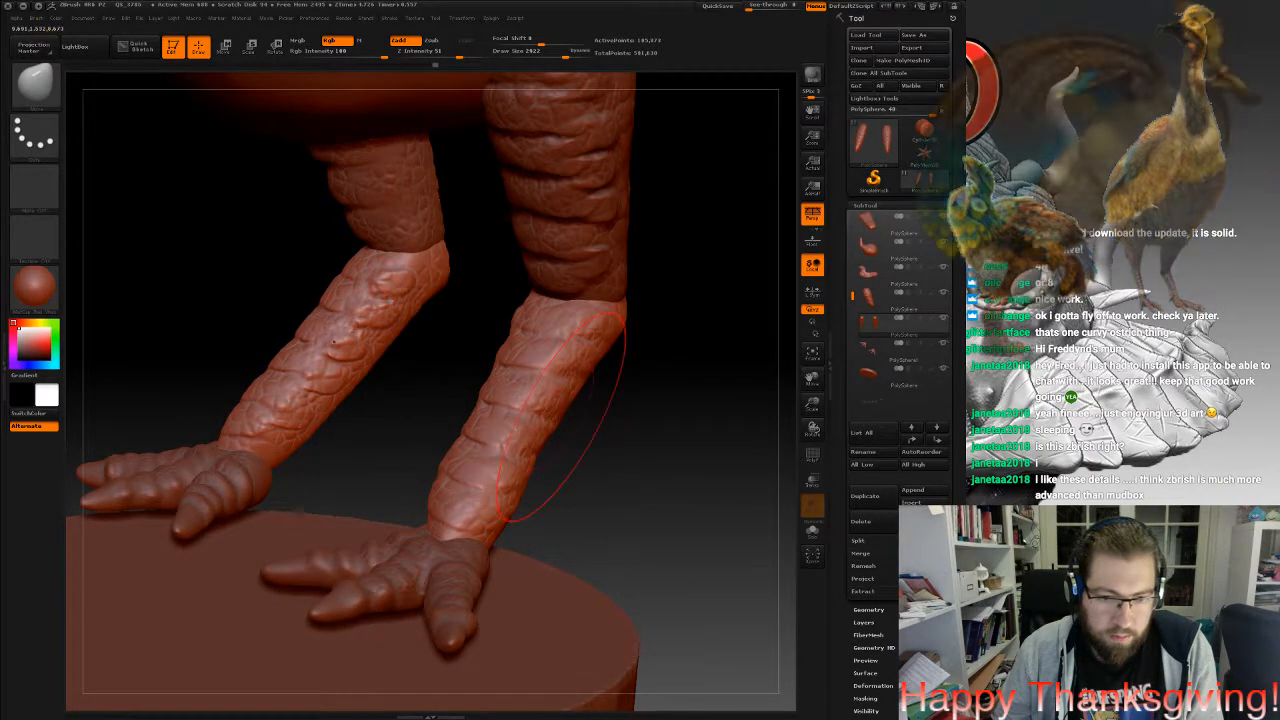
left_click_drag(625, 420, 468, 397)
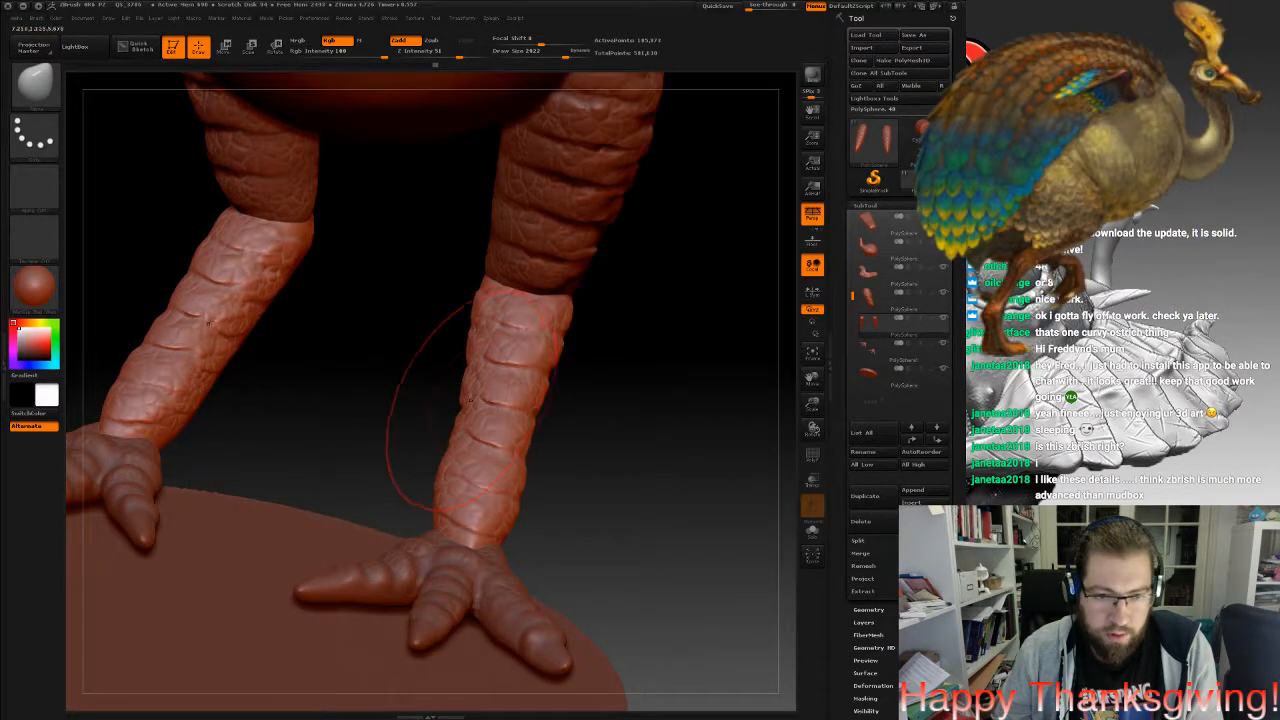
left_click_drag(555, 415, 429, 480)
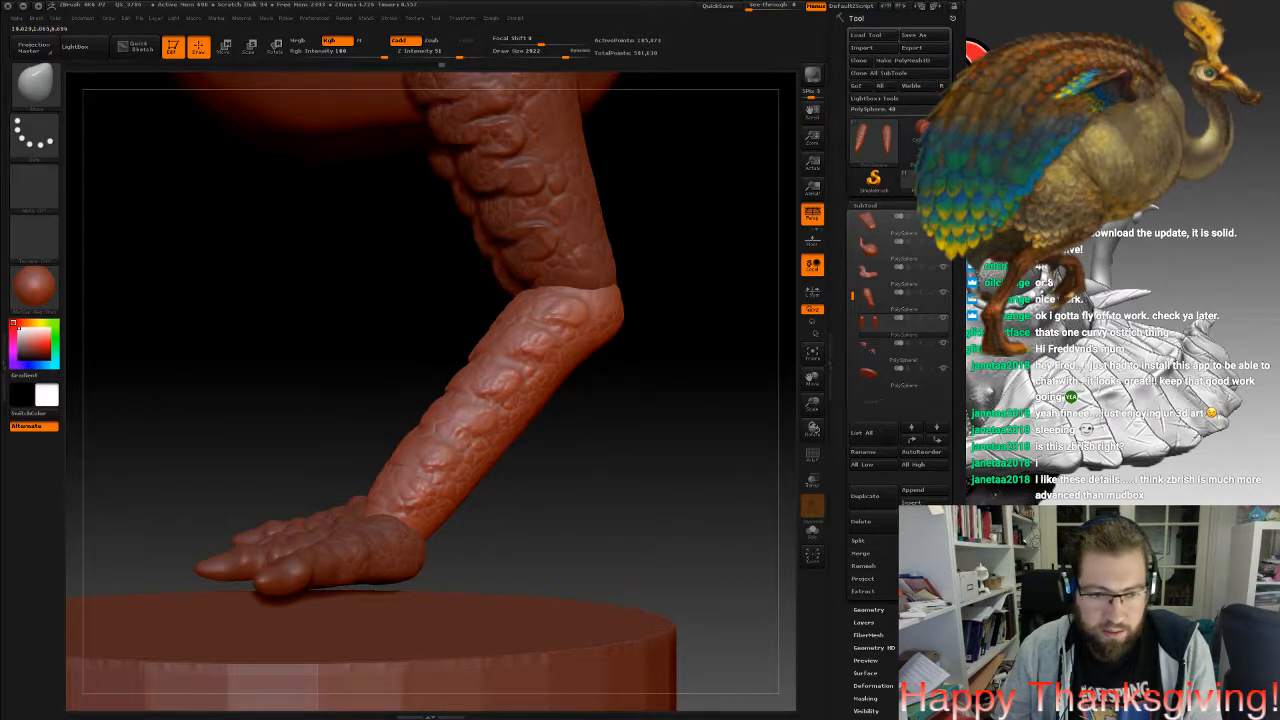
left_click_drag(467, 389, 473, 391)
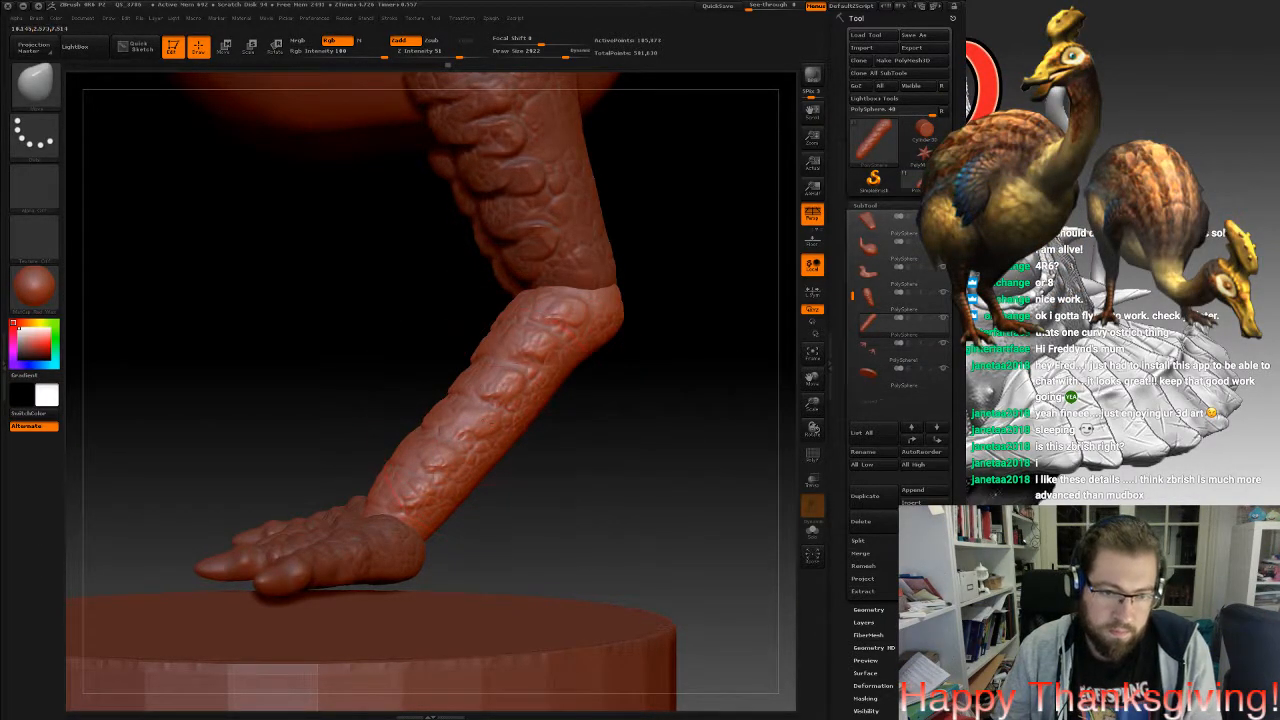
left_click_drag(590, 430, 690, 445)
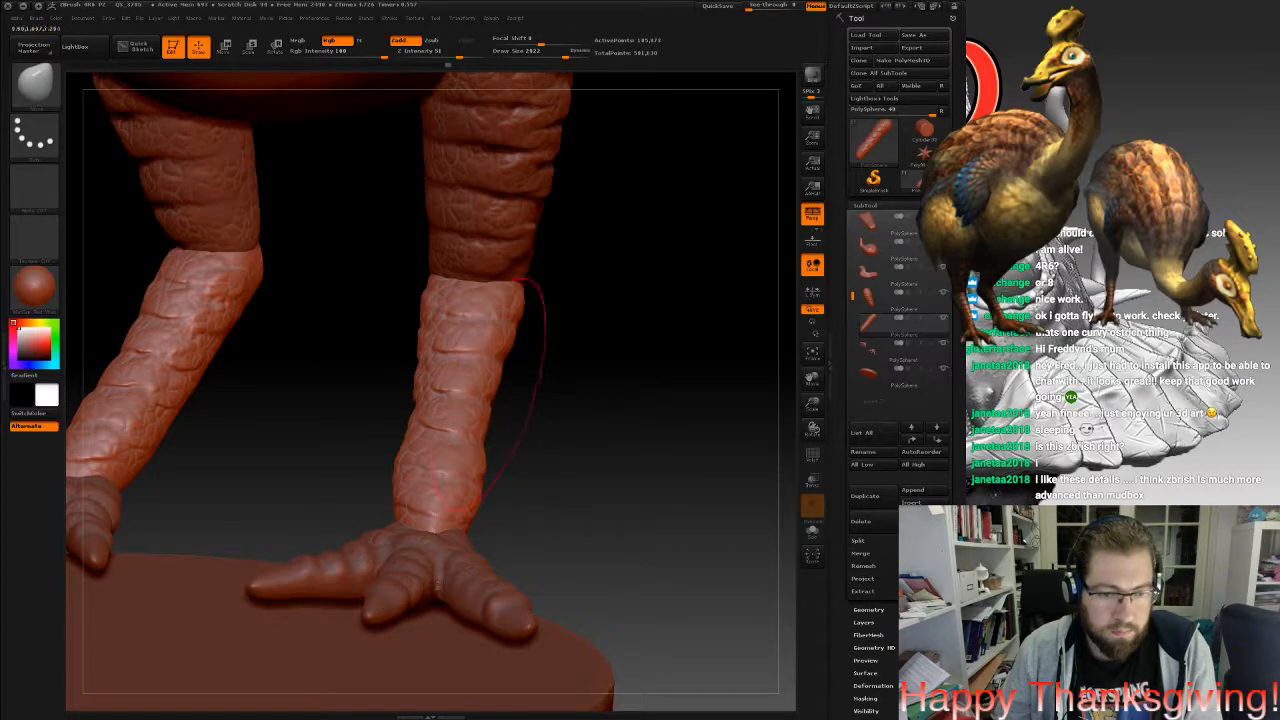
left_click_drag(540, 430, 665, 455)
key("shift")
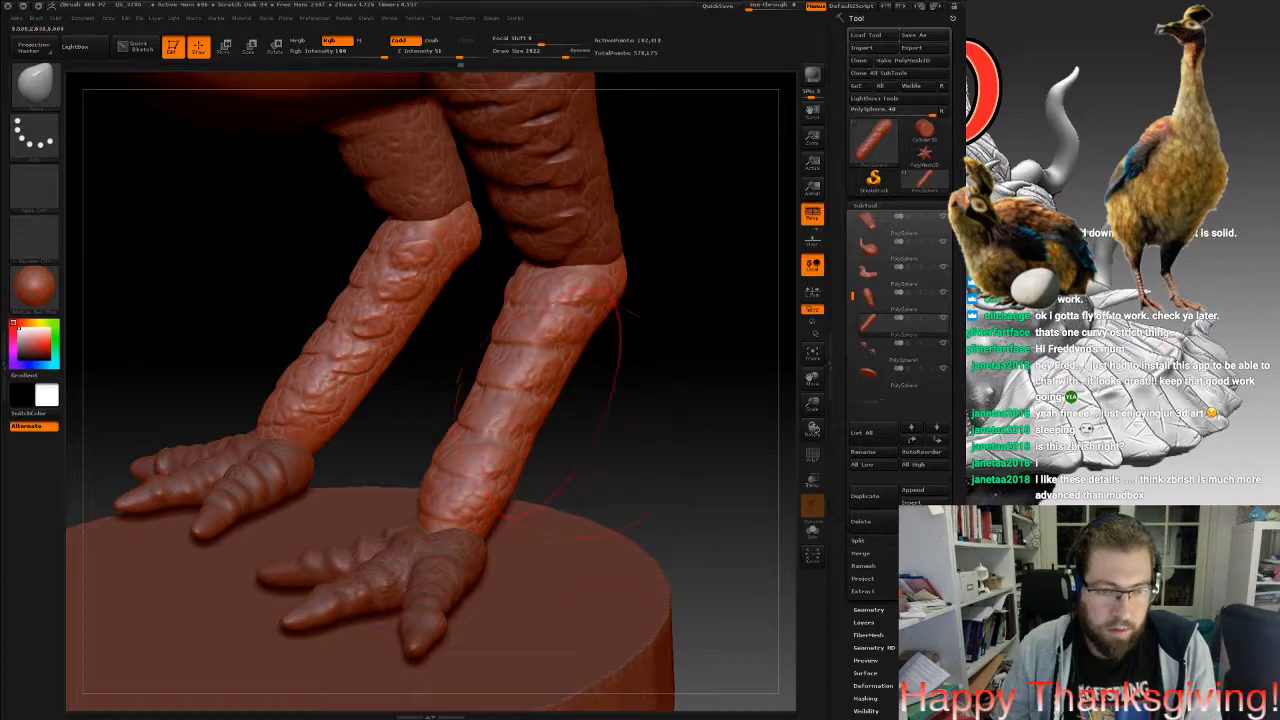
Examine the whole bird's proportions from the side, front and back with the Move brush active.
mouse_move(487, 422)
right_mouse_down("ctrl")
mouse_move(473, 438)
mouse_move(482, 415)
mouse_move(465, 430)
right_mouse_up("ctrl")
right_click_drag(545, 290, 475, 212)
right_click_drag(638, 388, 706, 506, "ctrl")
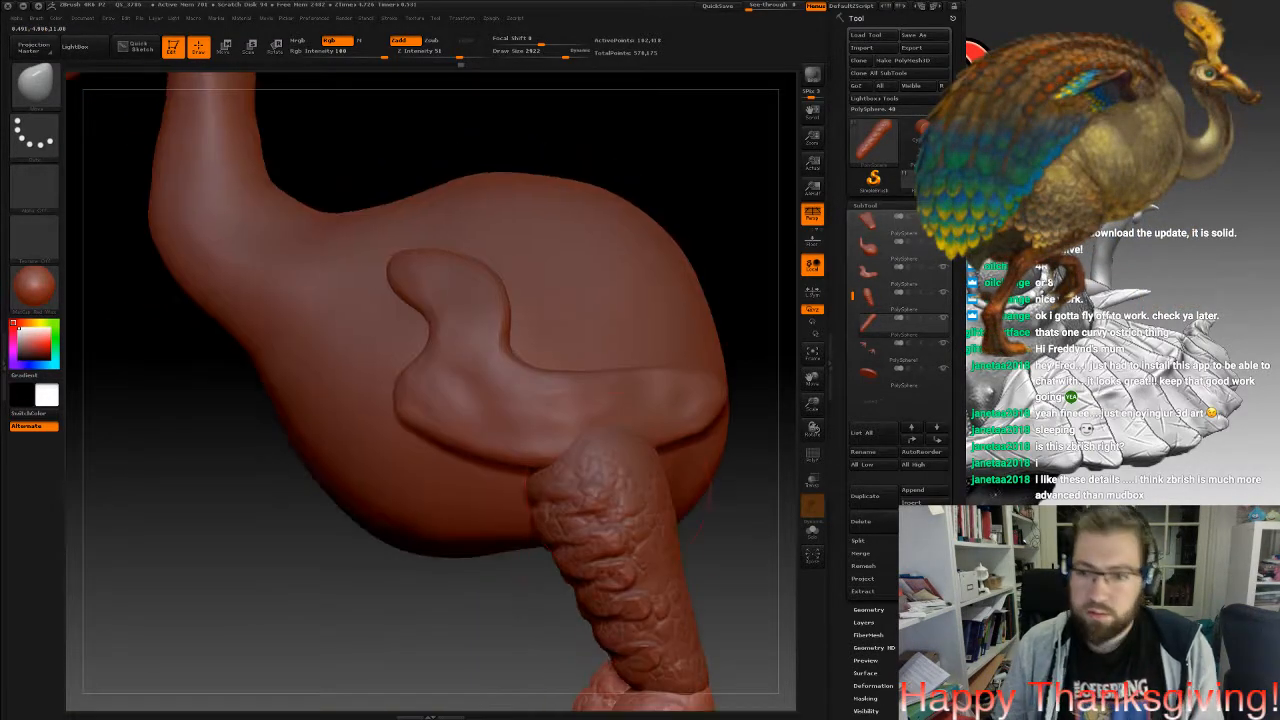
right_click_drag(608, 605, 580, 306, "alt")
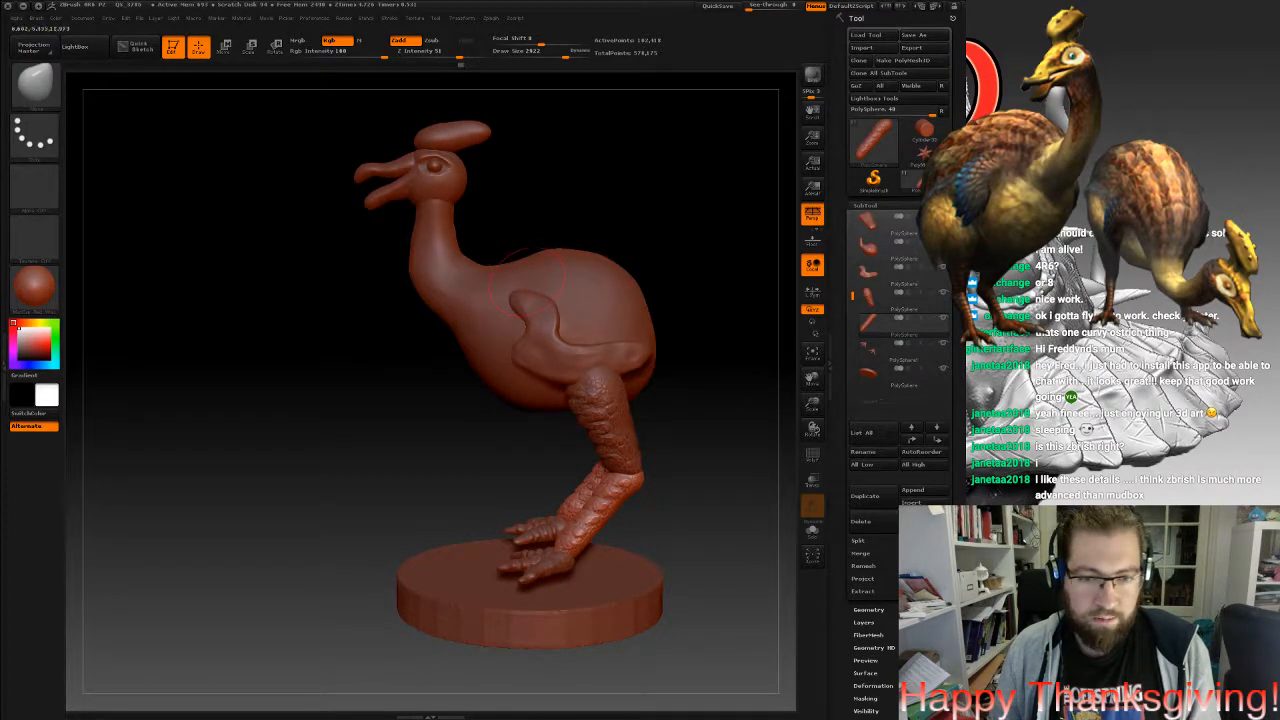
mouse_move(548, 315)
right_mouse_down()
mouse_move(690, 322)
mouse_move(560, 330)
mouse_move(520, 278)
right_mouse_up()
key("b")
key("m")
key("v")
mouse_move(600, 320)
right_mouse_down("alt")
mouse_move(467, 333)
mouse_move(500, 440)
right_mouse_up("alt")
right_click_drag(511, 322, 626, 310, "alt")
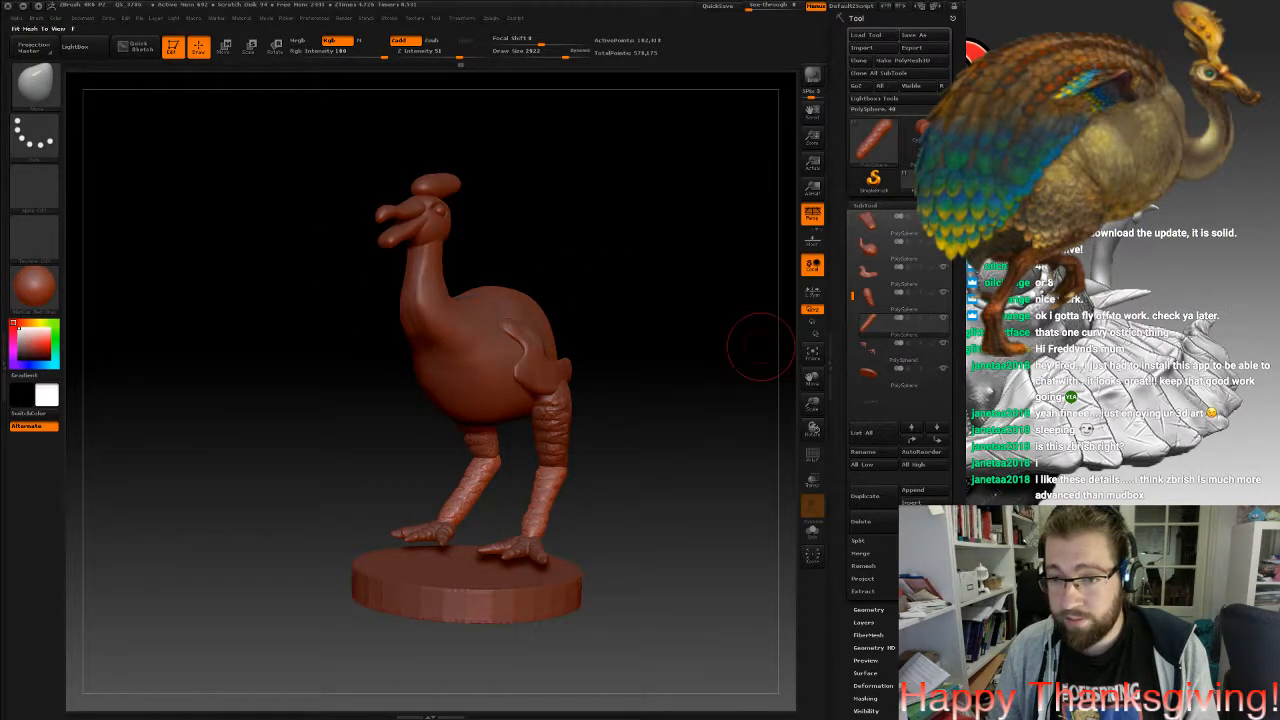
right_click_drag(655, 367, 755, 370)
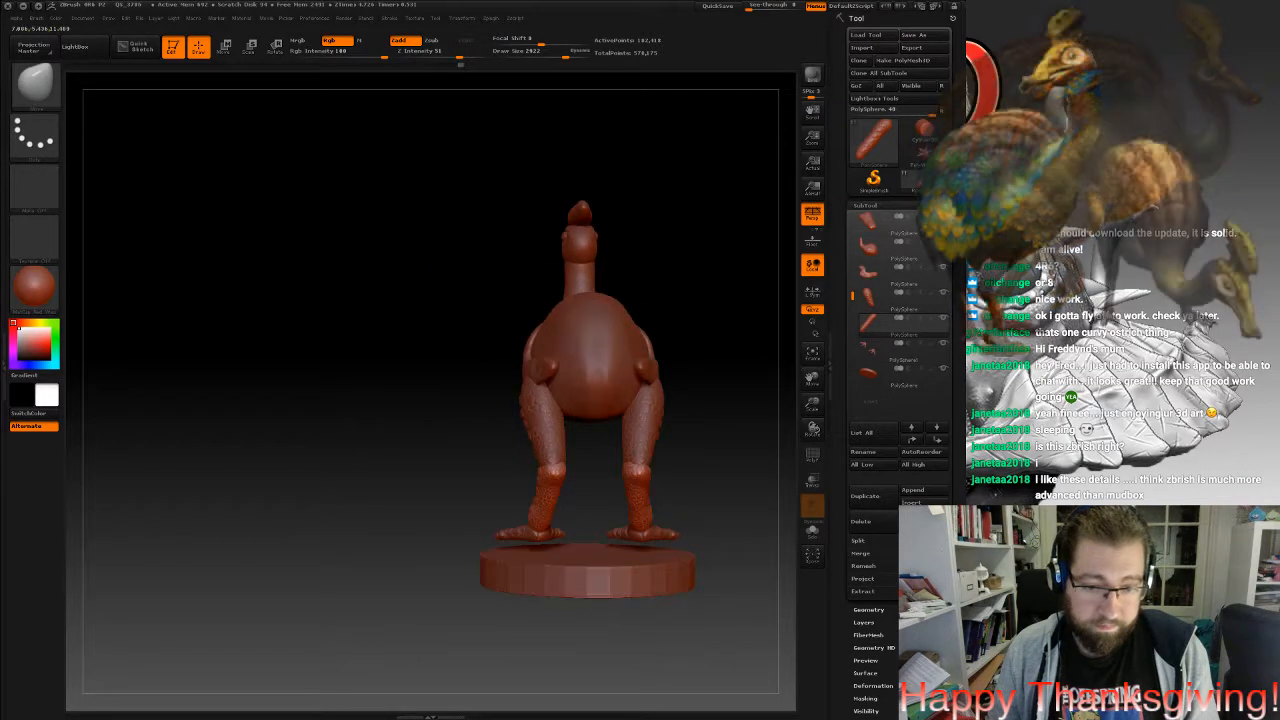
Activate the upper legs and adjust their outline from the hip to the knee with the Move brush.
right_click_drag(685, 350, 700, 429, "ctrl")
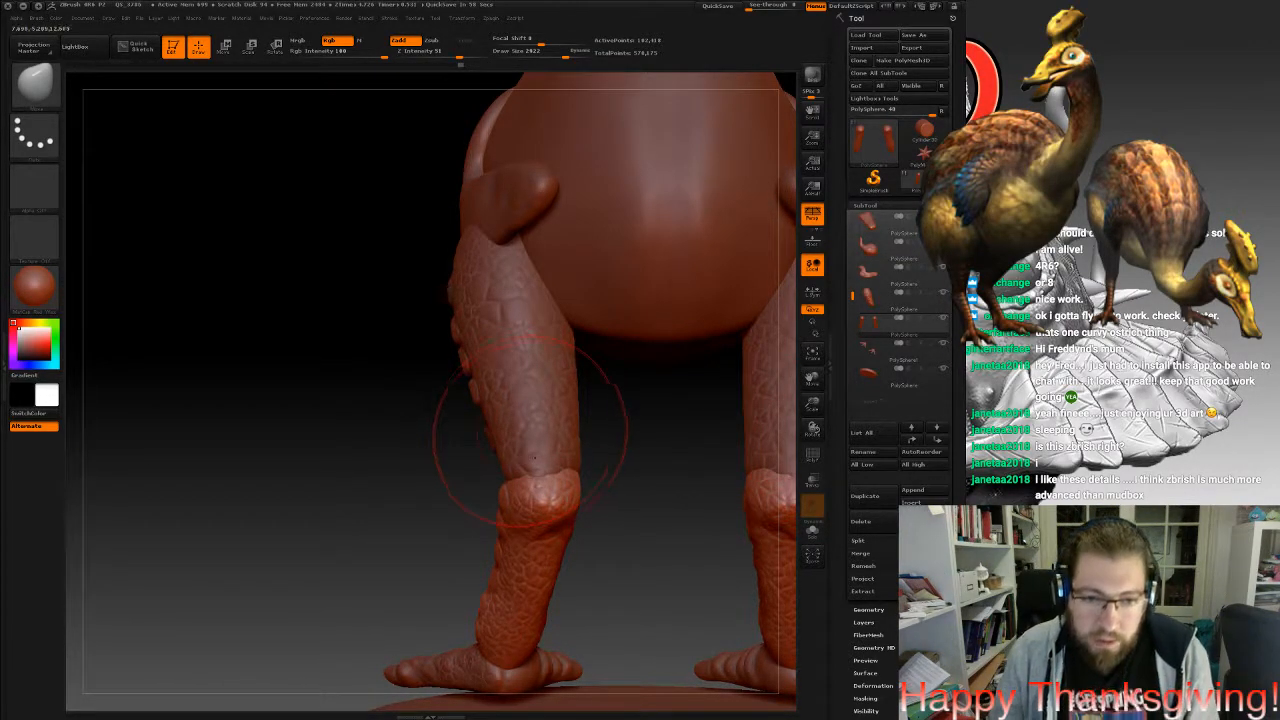
left_click(757, 425, "alt")
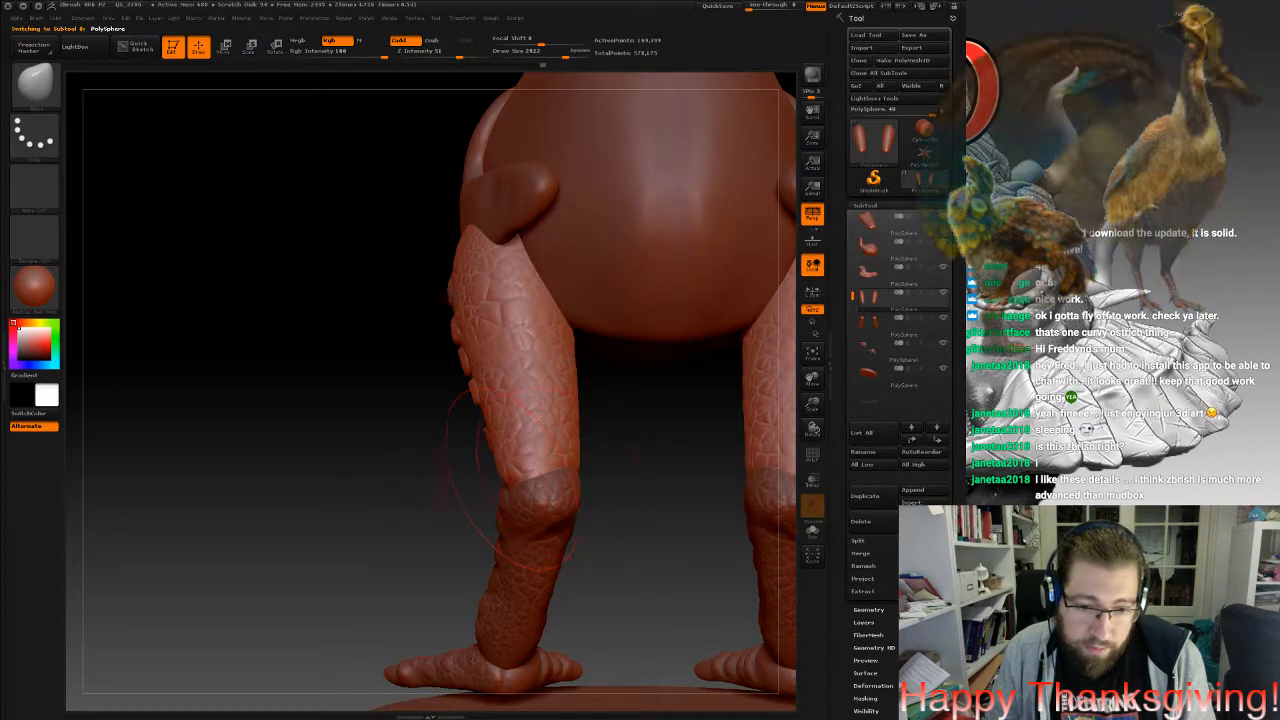
left_click_drag(410, 485, 560, 488)
left_click_drag(200, 480, 665, 500)
mouse_move(300, 480)
left_mouse_down()
mouse_move(400, 445)
mouse_move(320, 480)
mouse_move(285, 540)
mouse_move(335, 535)
left_mouse_up()
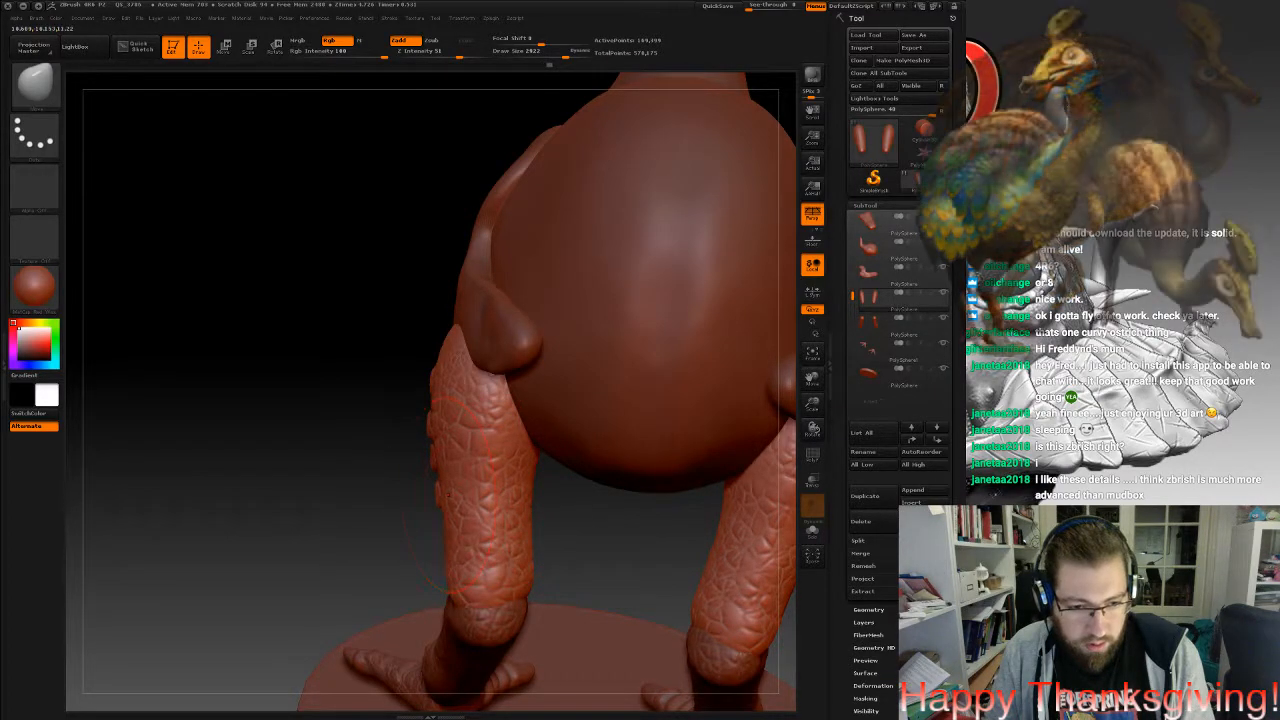
left_click_drag(448, 492, 457, 492)
mouse_move(375, 550)
left_mouse_down()
mouse_move(530, 495)
mouse_move(474, 507)
left_mouse_up()
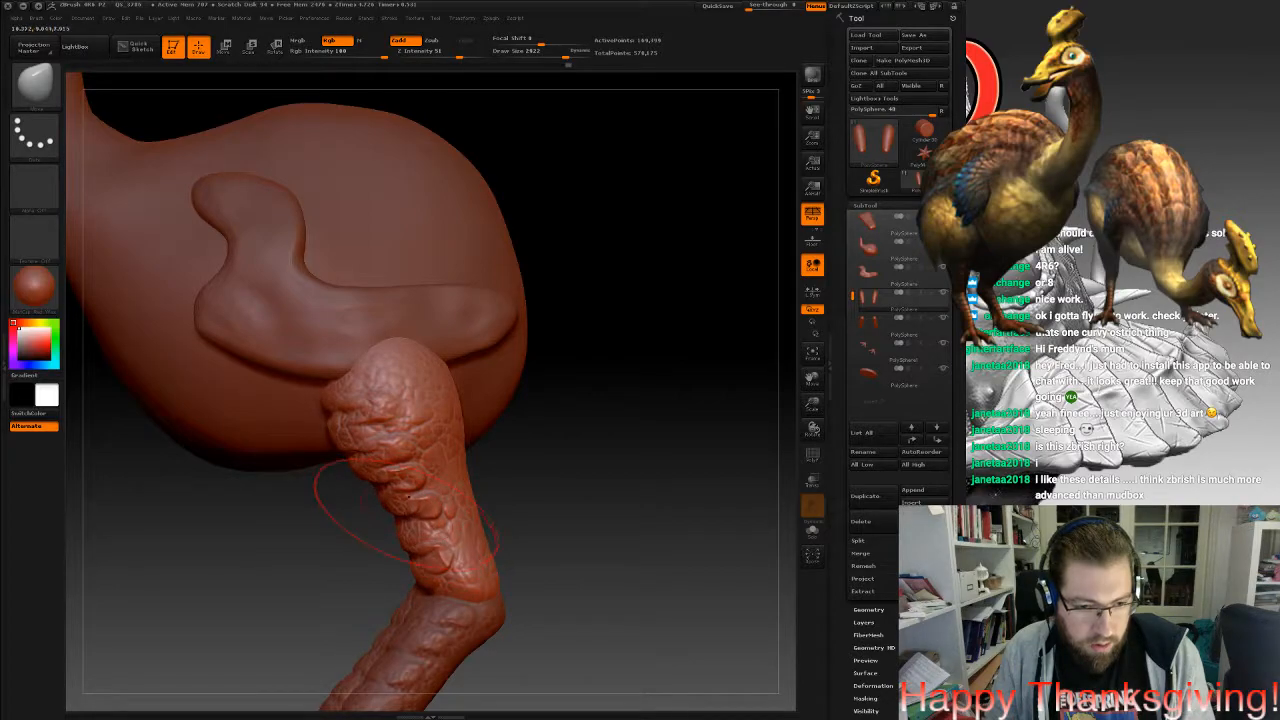
left_click_drag(572, 510, 426, 535)
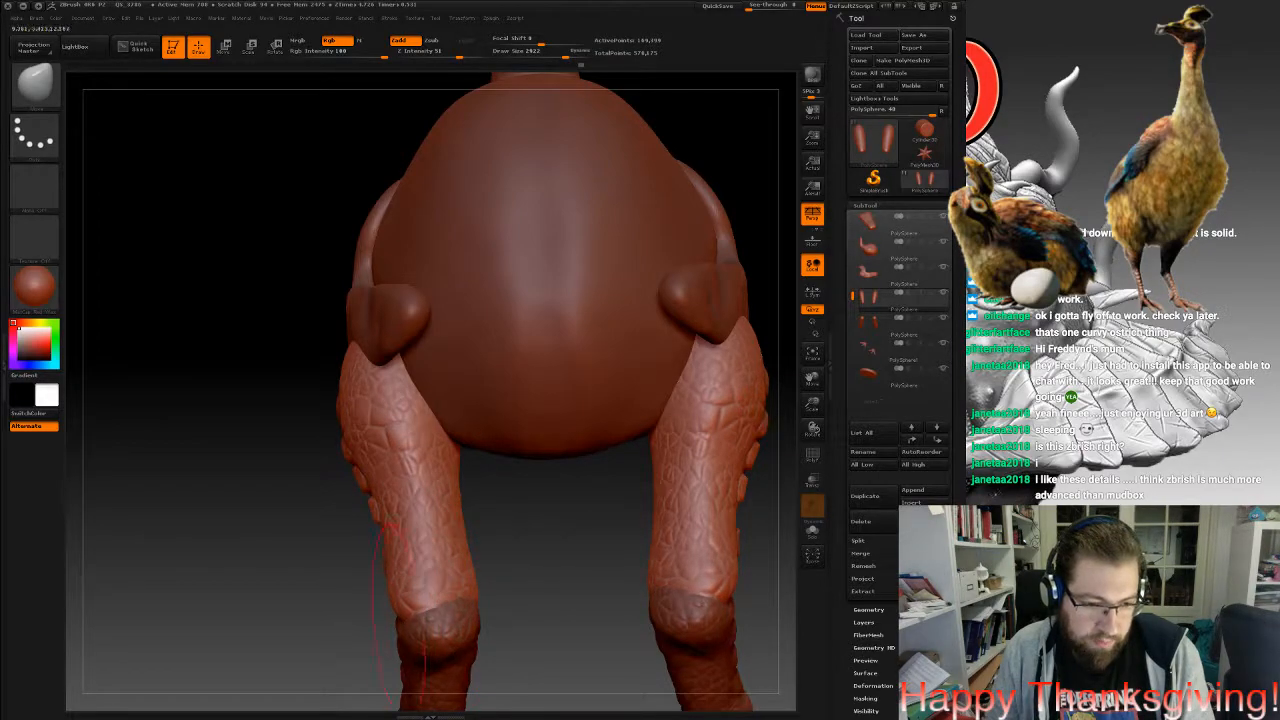
left_click_drag(384, 483, 394, 456)
mouse_move(400, 454)
right_mouse_down()
mouse_move(550, 456)
mouse_move(566, 441)
right_mouse_up()
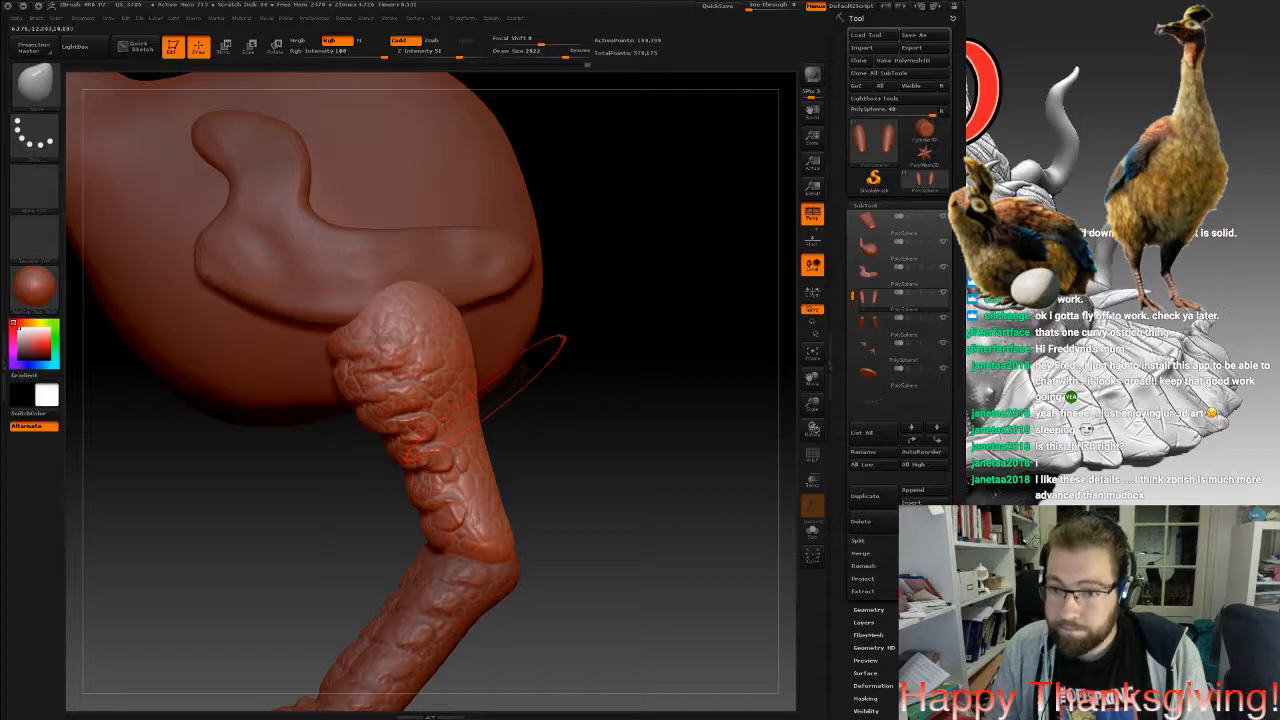
right_click_drag(504, 436, 475, 438)
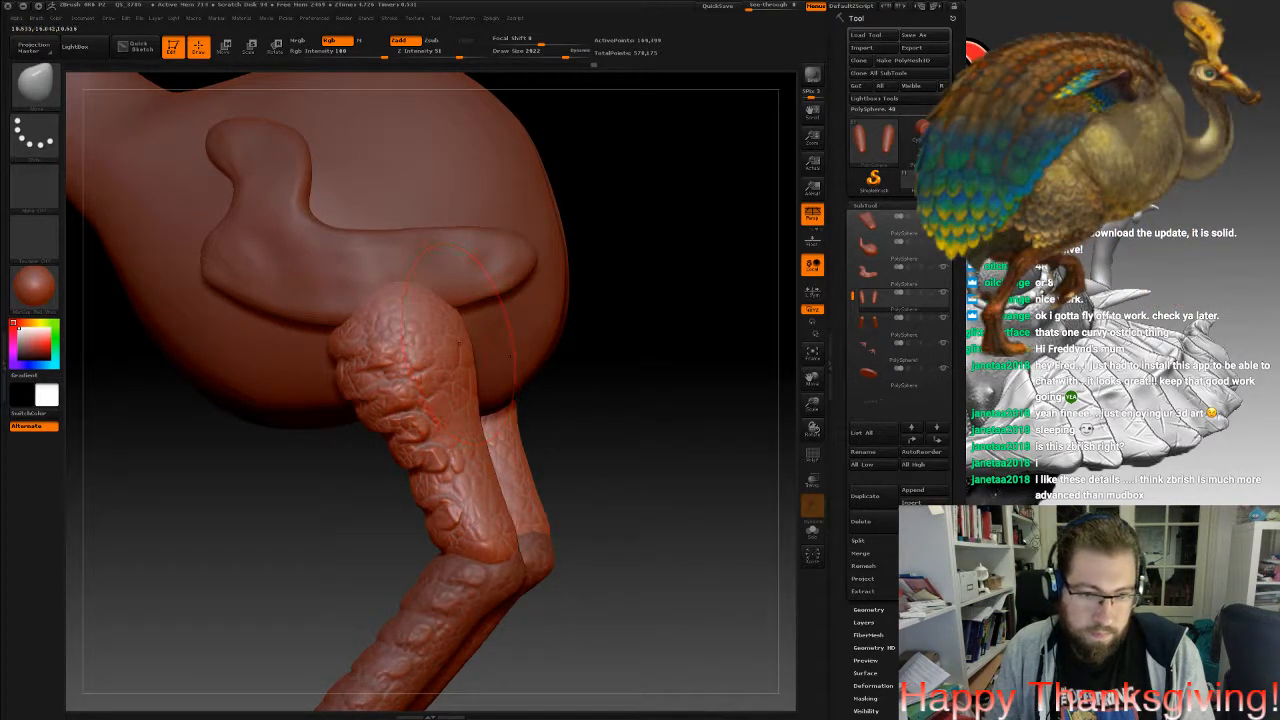
Activate the wings and, with a much larger Move brush, reposition them along the body above the thighs.
mouse_move(460, 332)
right_mouse_down()
mouse_move(580, 334)
mouse_move(405, 336)
mouse_move(498, 370)
mouse_move(590, 447)
mouse_move(633, 453)
right_mouse_up()
left_click(590, 400, "alt")
left_click(598, 352, "alt")
right_click_drag(625, 352, 566, 342)
key("space")
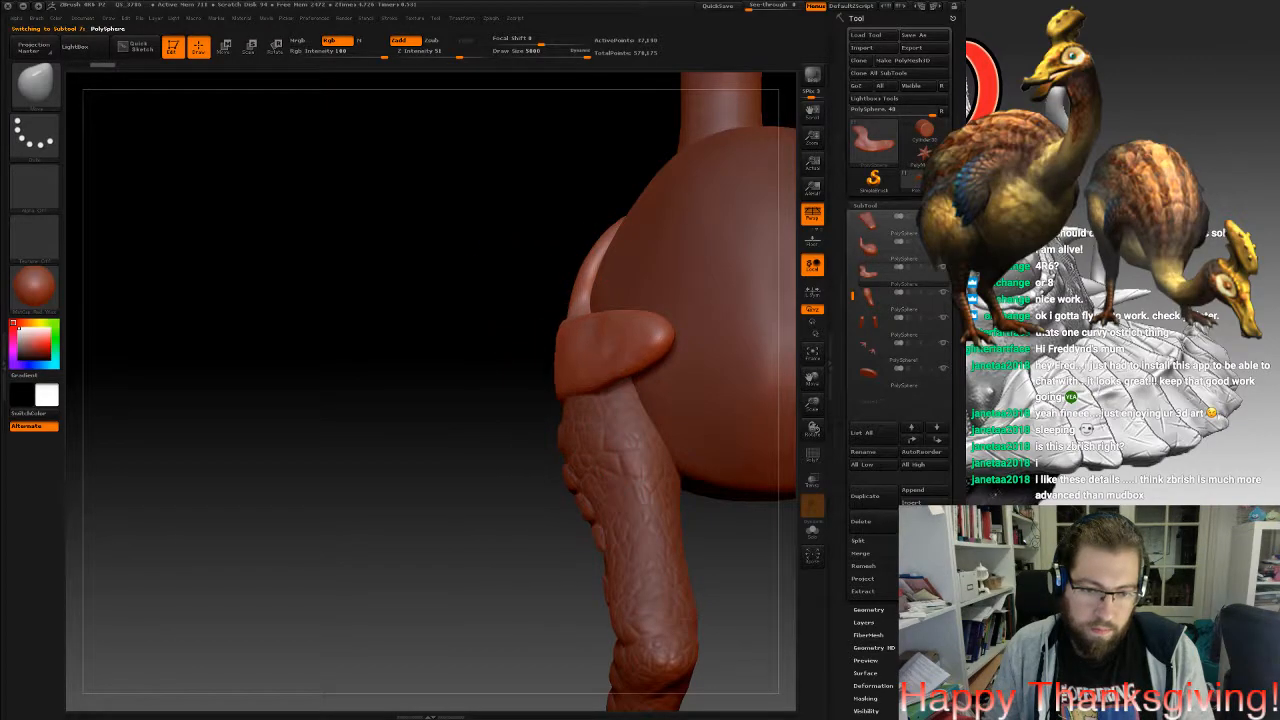
mouse_move(500, 530)
left_mouse_down()
mouse_move(620, 520)
mouse_move(725, 490)
mouse_move(750, 420)
mouse_move(735, 385)
mouse_move(610, 450)
mouse_move(560, 460)
mouse_move(520, 560)
mouse_move(590, 300)
mouse_move(570, 252)
mouse_move(594, 244)
left_mouse_up()
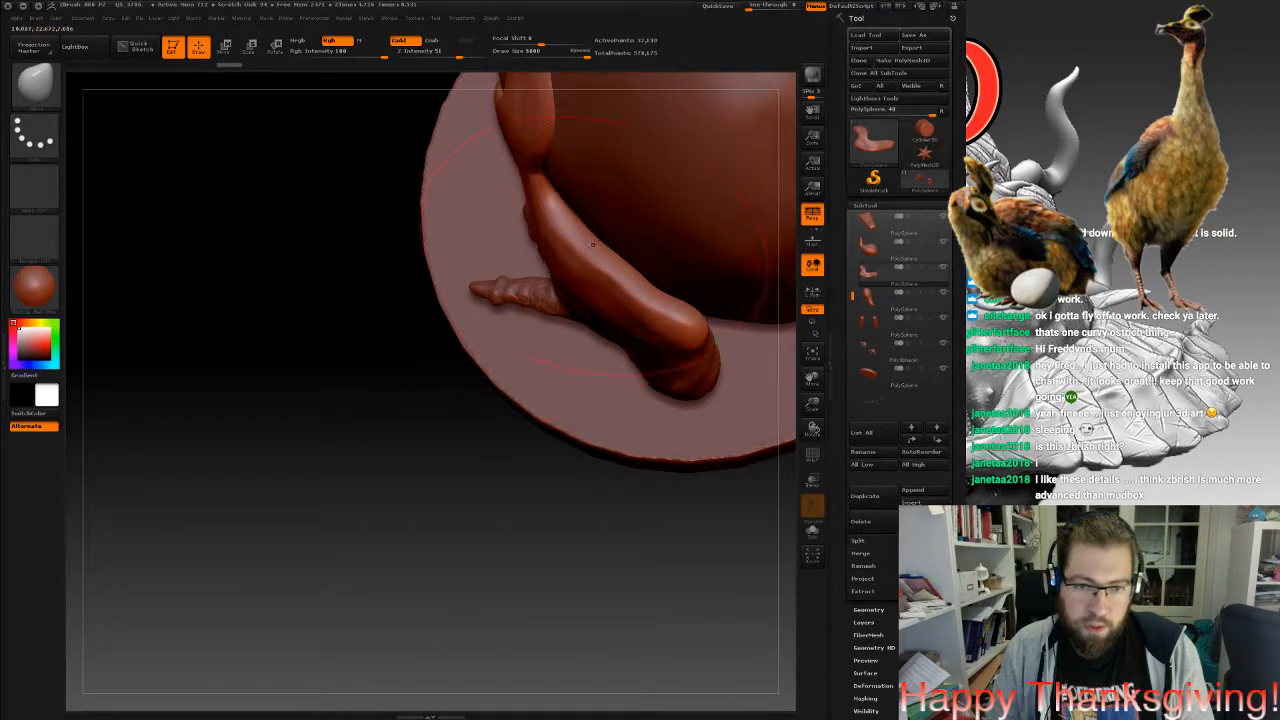
left_click_drag(440, 540, 480, 320)
left_click_drag(569, 301, 566, 308)
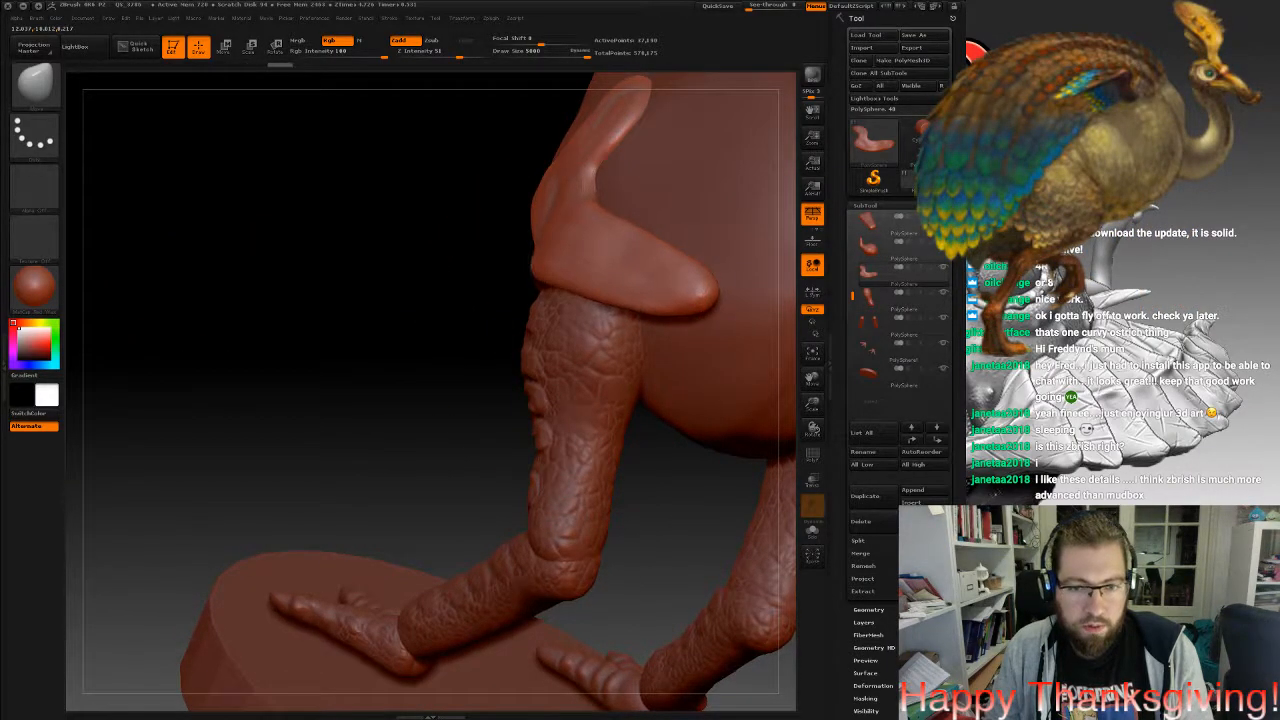
Bend the wings around the curve of the body, checking their shape from behind and above.
left_click_drag(400, 400, 270, 440)
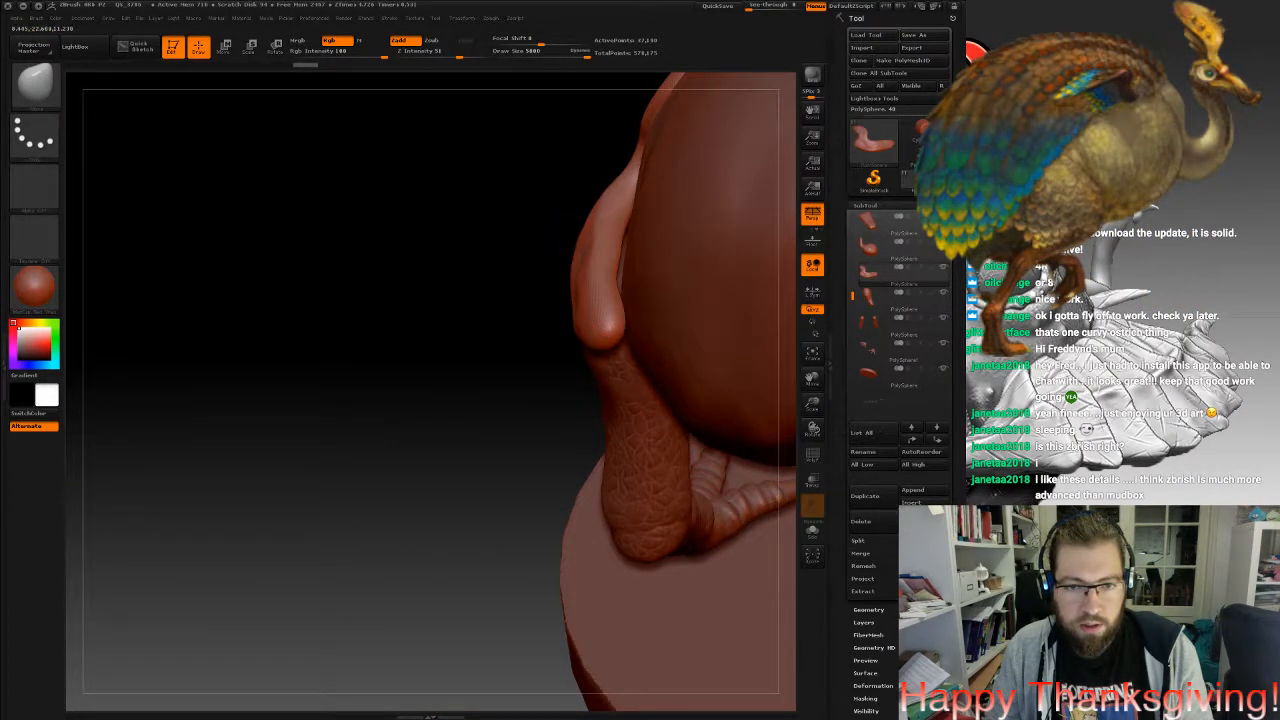
left_click_drag(592, 290, 604, 294)
left_click_drag(360, 370, 480, 350)
left_click_drag(300, 340, 606, 290)
left_click_drag(425, 218, 465, 195)
mouse_move(600, 300)
left_mouse_down()
mouse_move(530, 330)
mouse_move(400, 258)
mouse_move(310, 300)
mouse_move(305, 365)
left_mouse_up()
Reduce the brush size and fit the wings more closely to the flanks, working from above and below.
key("space")
left_click(498, 187)
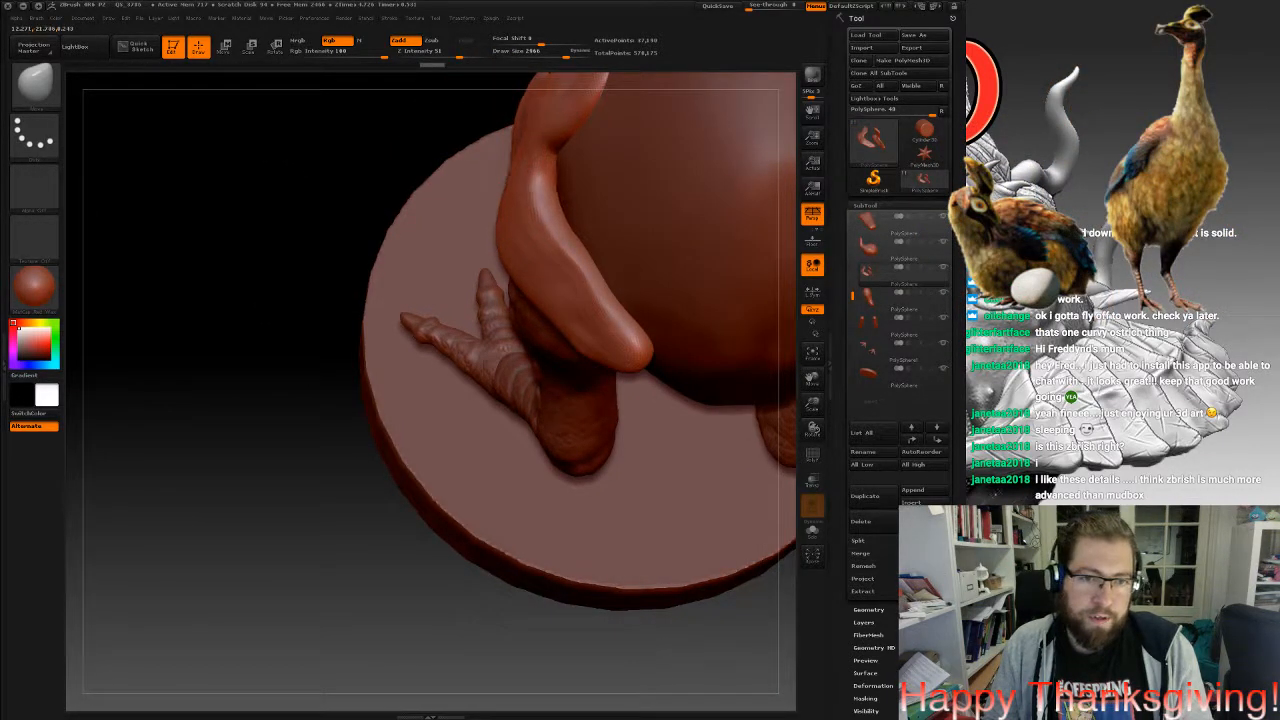
left_click_drag(310, 300, 500, 200)
left_click_drag(740, 250, 505, 215)
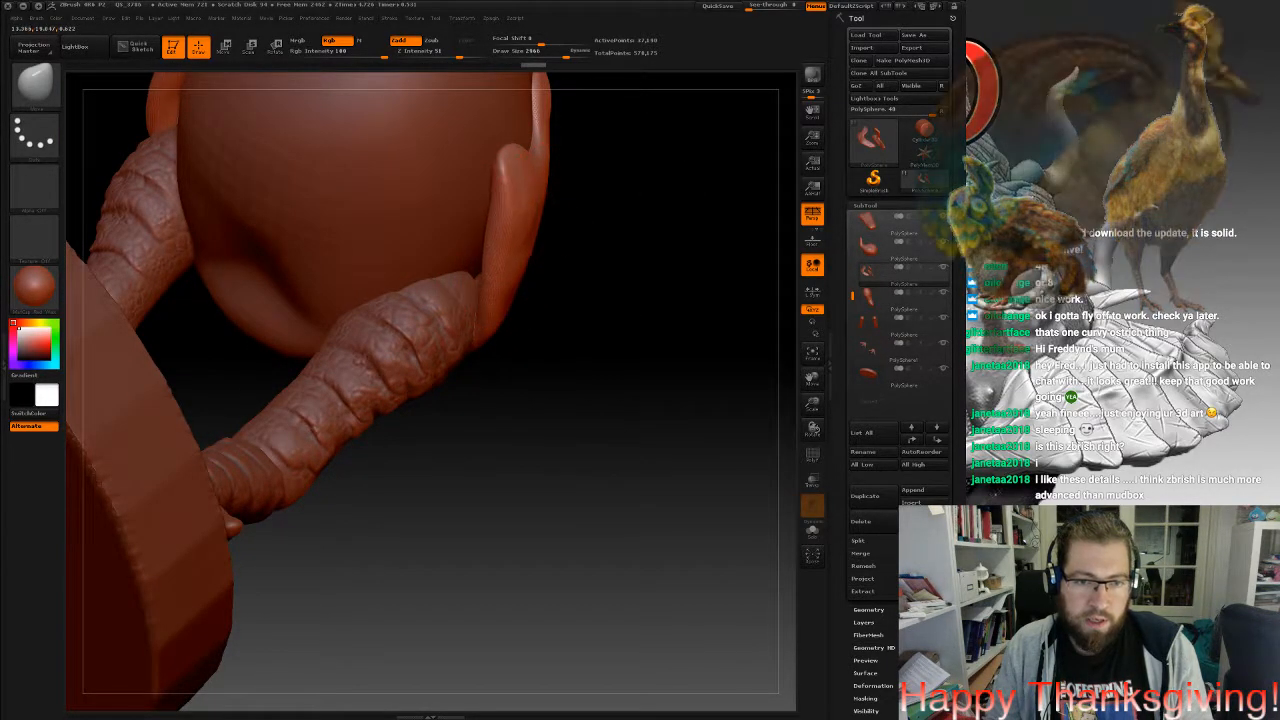
left_click_drag(553, 280, 240, 215)
left_click_drag(300, 260, 285, 400)
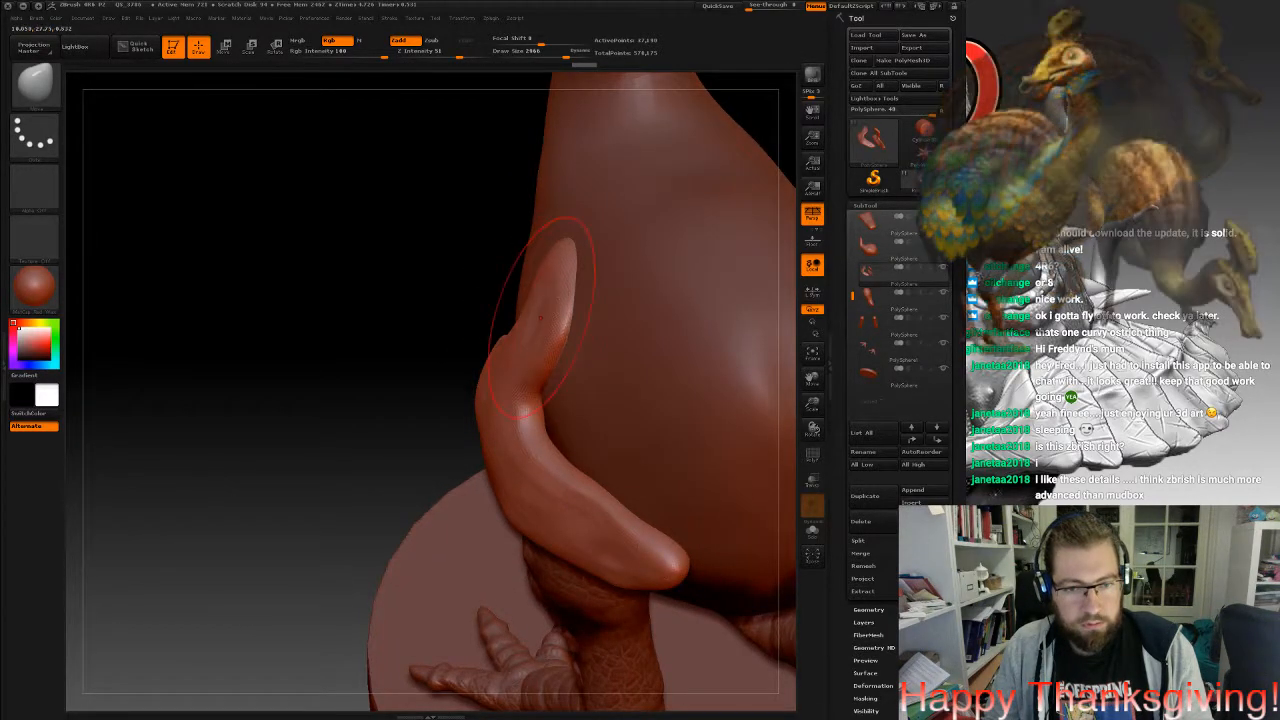
Refine the front bend and upper section of the wings against the body, and remesh them.
left_click_drag(400, 315, 640, 330)
mouse_move(527, 340)
left_mouse_down()
mouse_move(552, 338)
mouse_move(546, 320)
mouse_move(562, 342)
mouse_move(690, 315)
mouse_move(540, 345)
left_mouse_up()
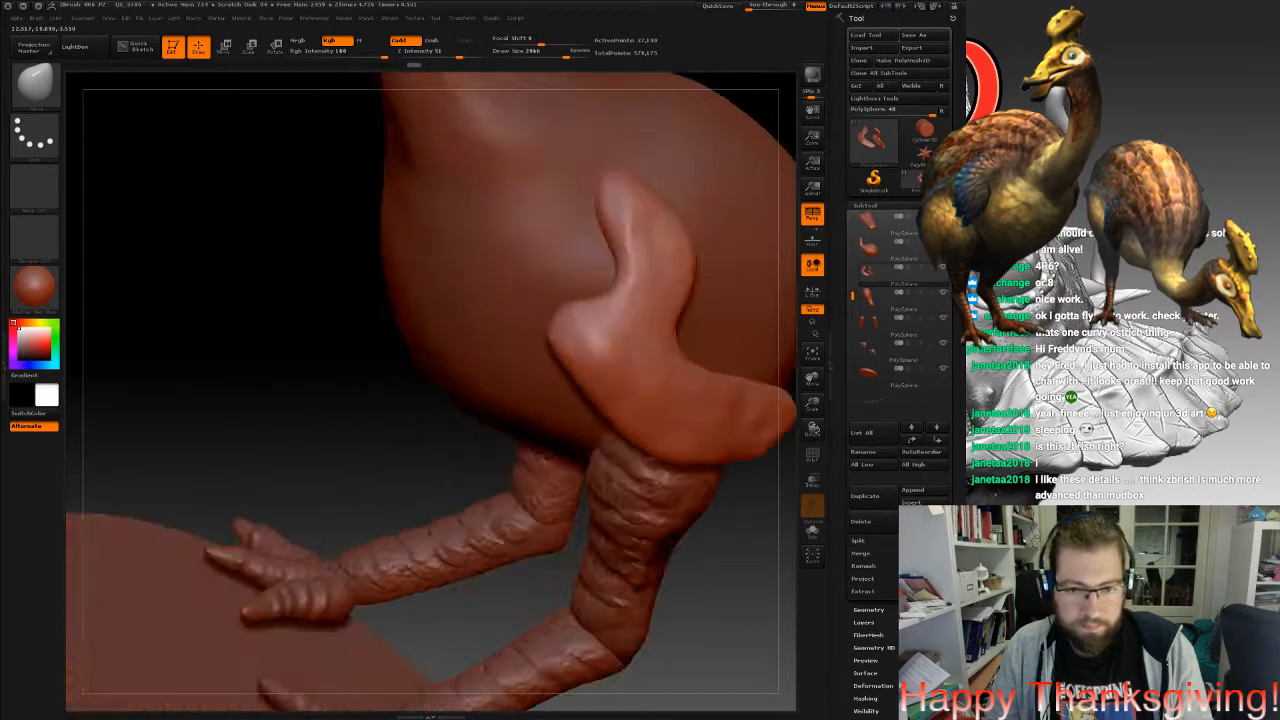
left_click_drag(690, 520, 560, 520, "alt")
left_click_drag(740, 430, 575, 430, "alt")
left_click_drag(623, 326, 630, 410, "ctrl")
mouse_move(650, 210)
left_mouse_down("alt")
mouse_move(685, 295)
mouse_move(640, 215)
mouse_move(634, 232)
left_mouse_up("alt")
key("space")
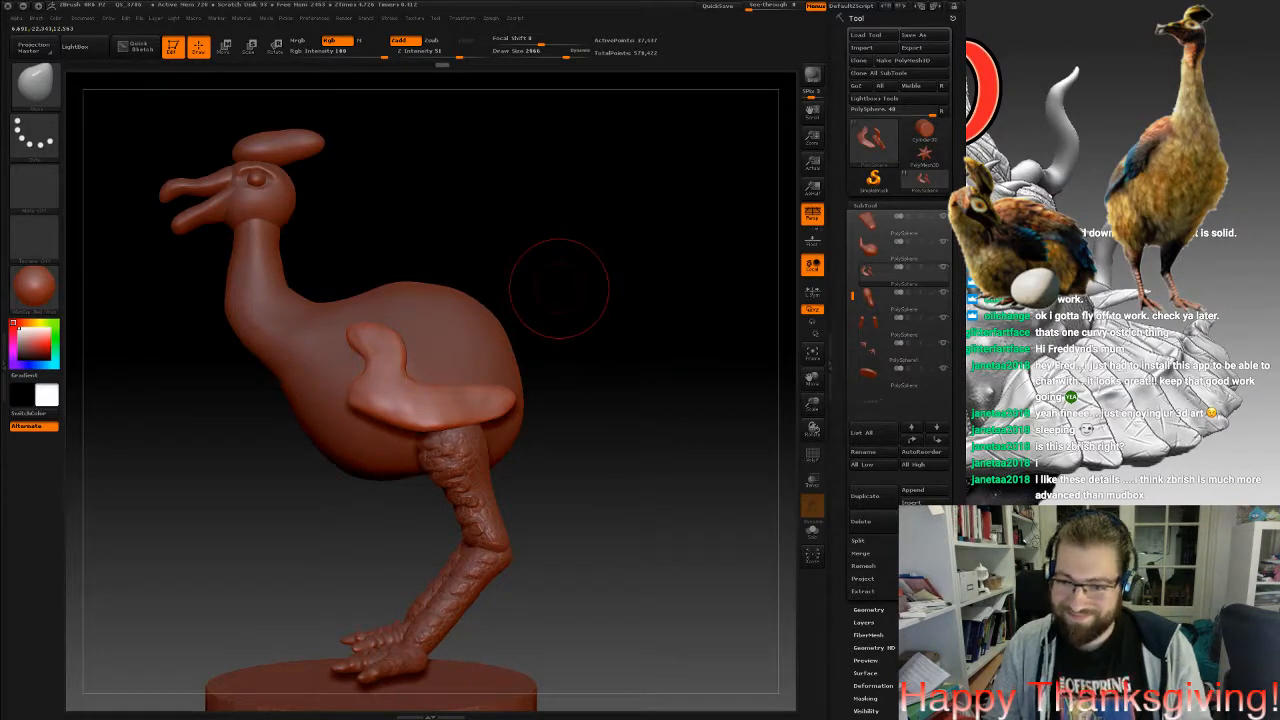
Pull the upper tip of the wings forward toward the base of the neck, smooth it and remesh the wings.
mouse_move(543, 285)
left_mouse_down()
mouse_move(690, 290)
mouse_move(530, 300)
mouse_move(545, 295)
left_mouse_up()
right_click_drag(509, 389, 545, 590)
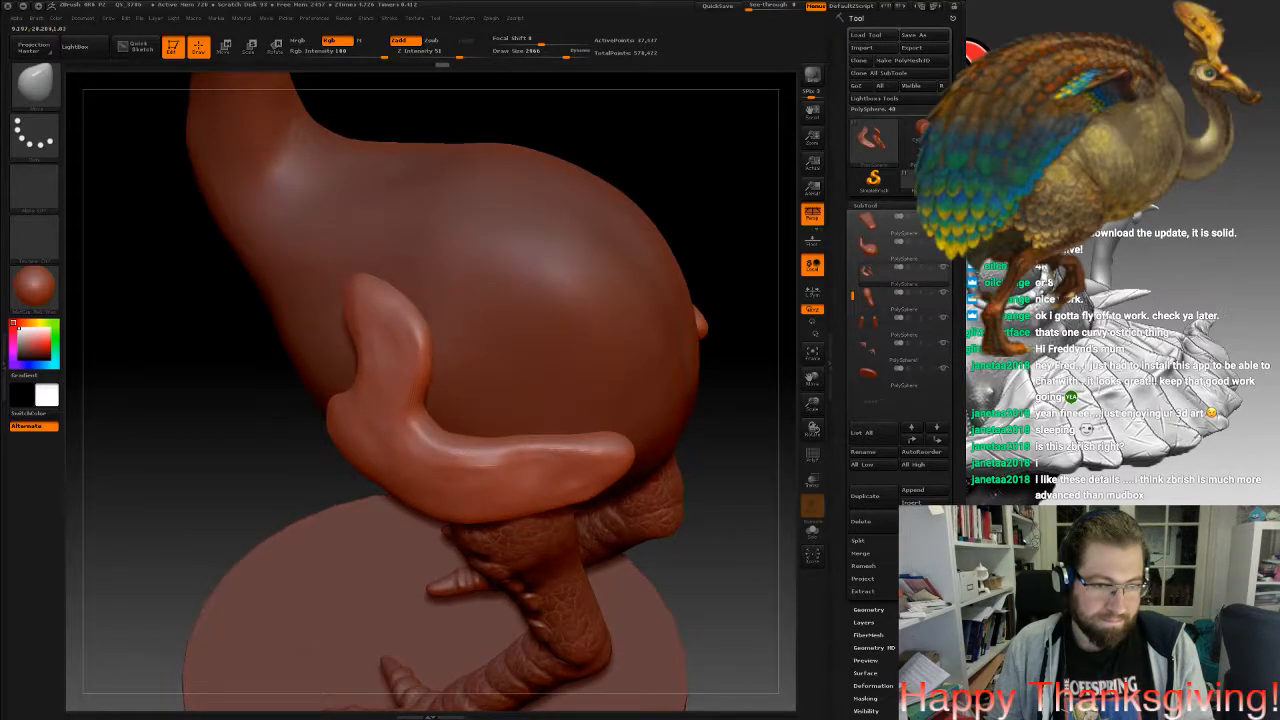
right_click_drag(480, 390, 415, 326)
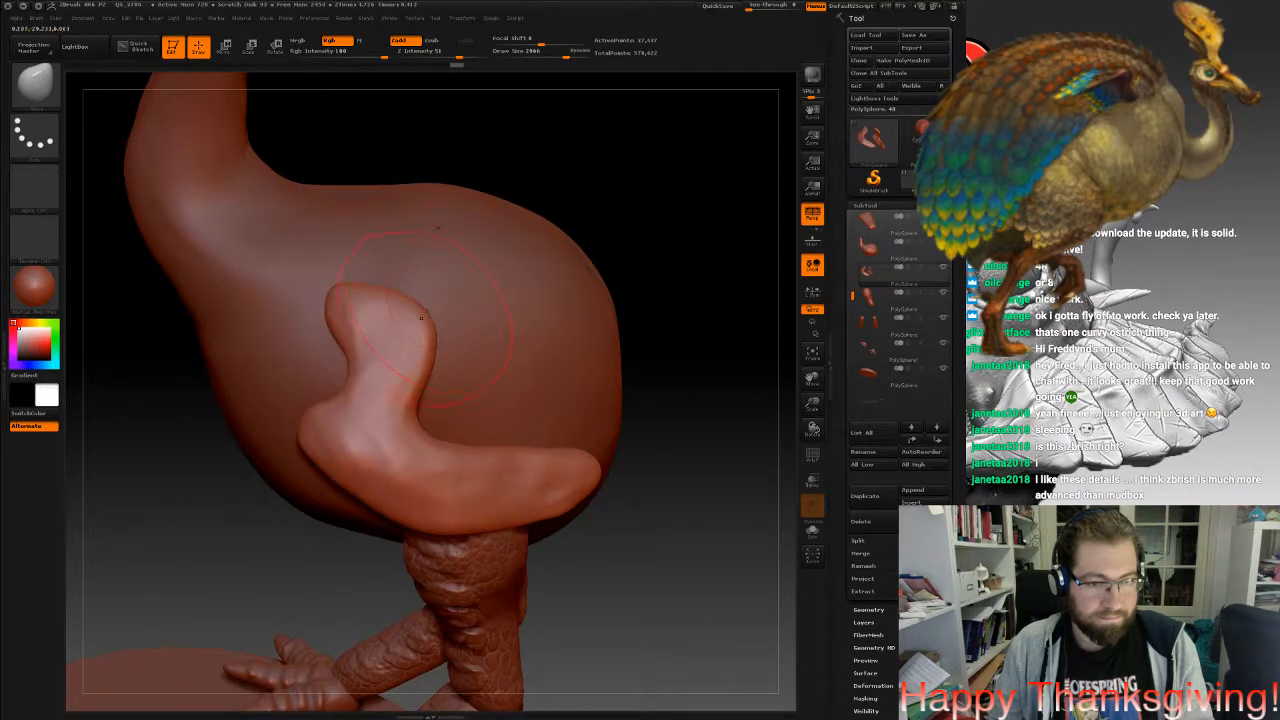
mouse_move(342, 292)
left_mouse_down()
mouse_move(332, 273)
mouse_move(326, 290)
left_mouse_up()
right_click_drag(338, 290, 445, 294)
left_click_drag(306, 288, 292, 280)
right_click_drag(318, 258, 264, 328)
left_click_drag(307, 300, 314, 290)
mouse_move(320, 300)
right_mouse_down()
mouse_move(388, 270)
mouse_move(520, 300)
mouse_move(640, 298)
right_mouse_up()
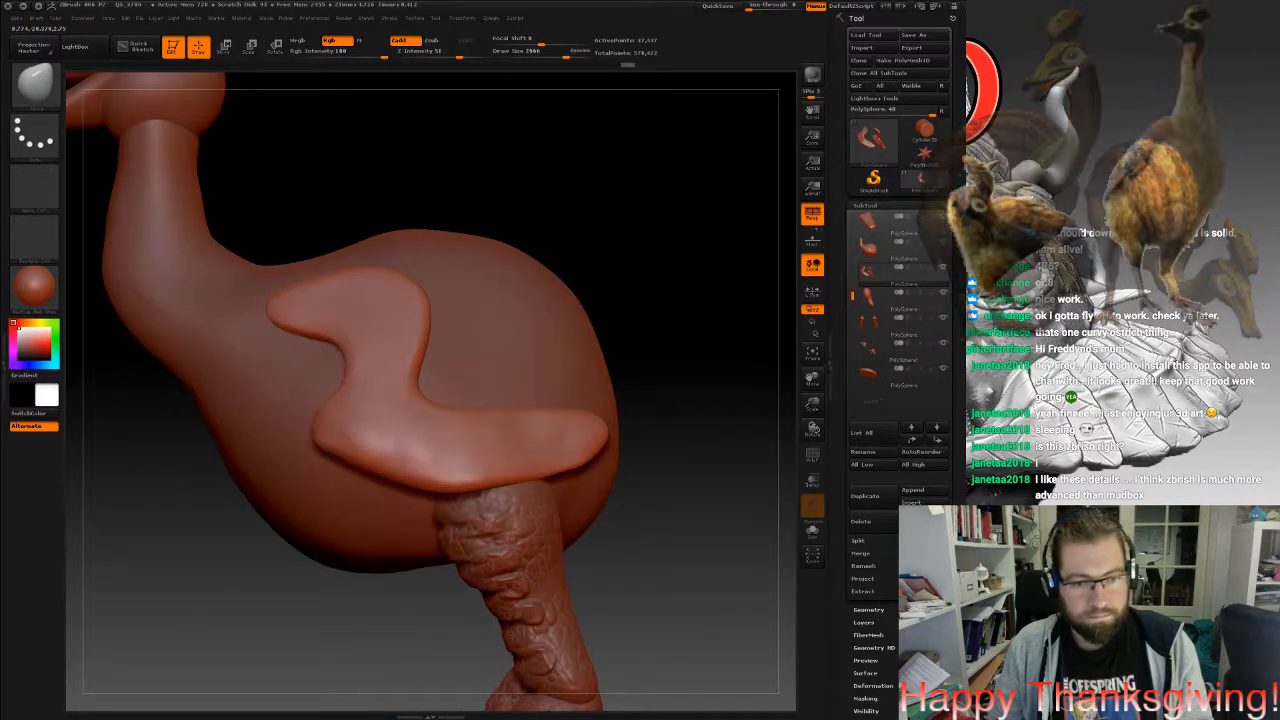
key("shift")
mouse_move(488, 281)
right_mouse_down()
mouse_move(660, 288)
mouse_move(445, 282)
right_mouse_up()
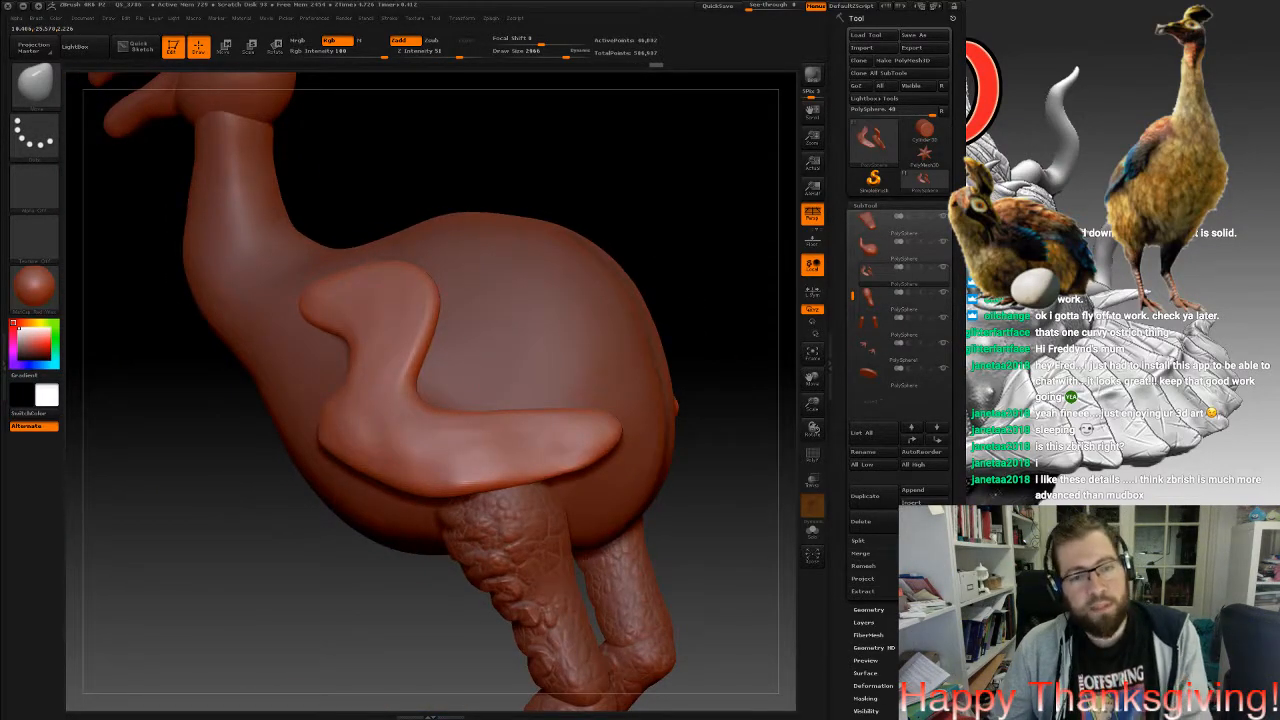
Make the feet the active part and frame the top of one foot closely.
right_click_drag(526, 299, 596, 508, "alt")
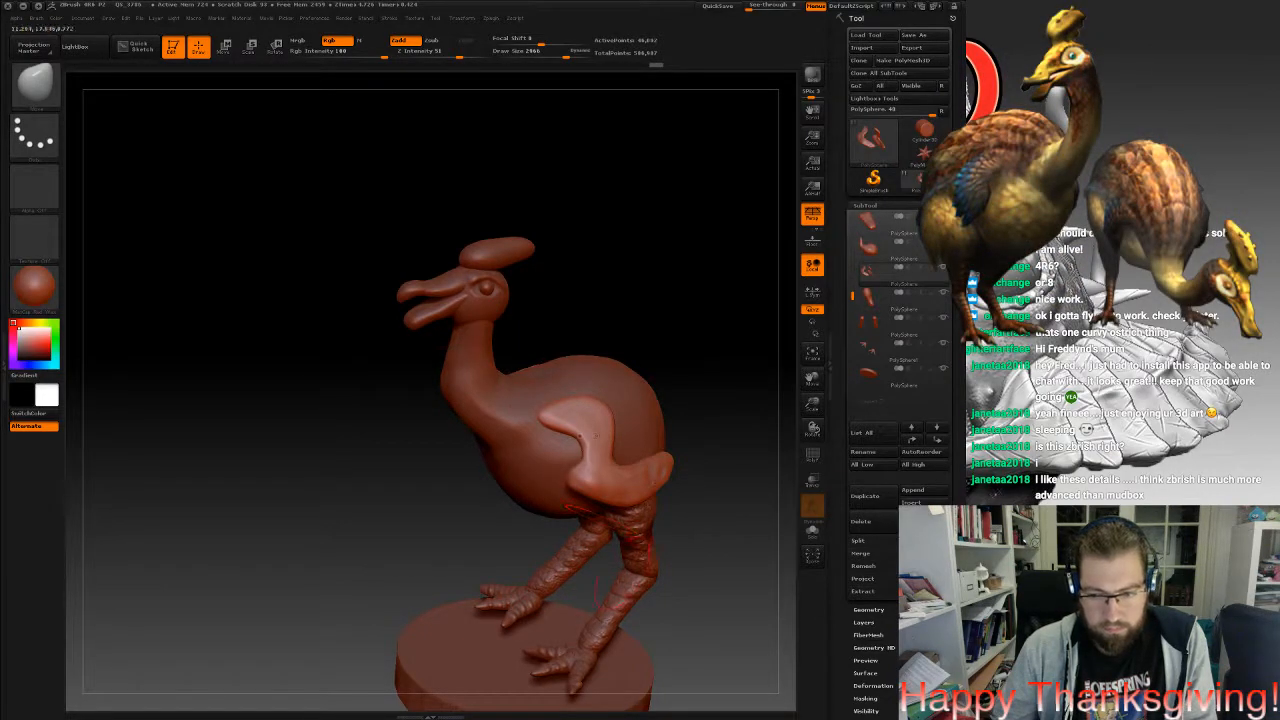
right_click_drag(606, 600, 600, 572, "alt")
right_click_drag(644, 474, 706, 180, "alt")
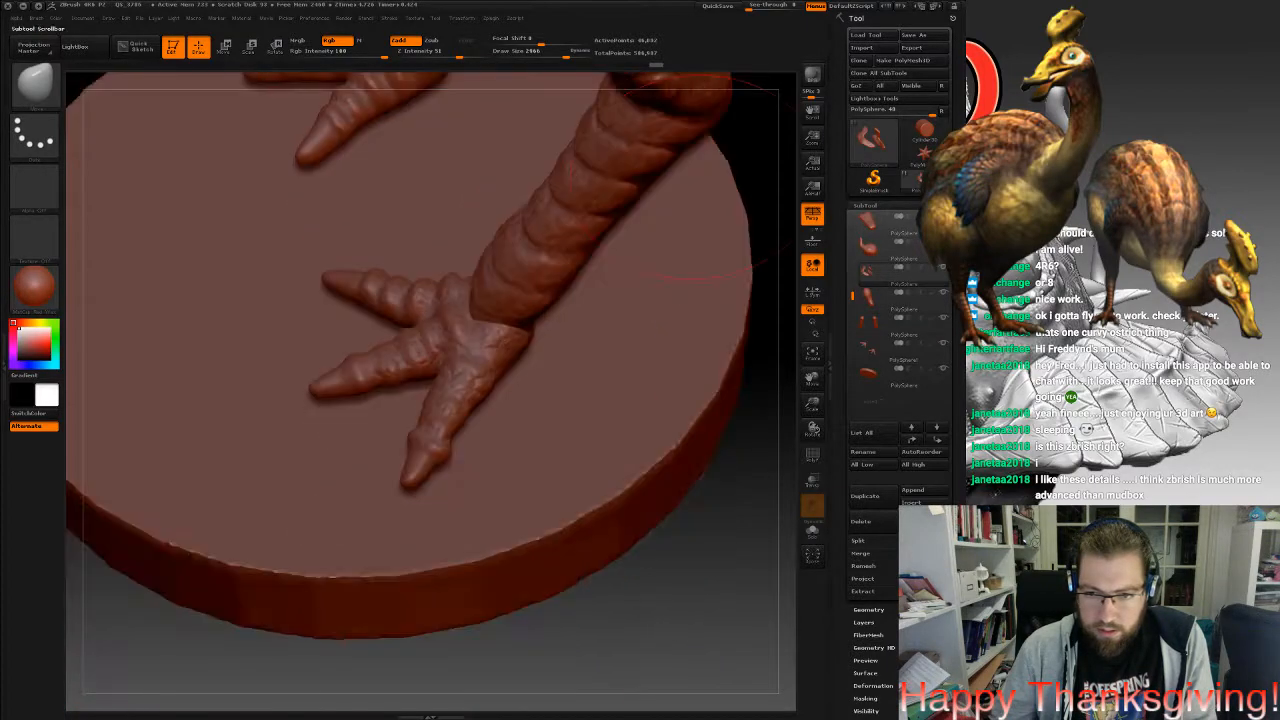
left_click(888, 350)
right_click_drag(450, 450, 532, 420, "alt")
right_click_drag(569, 140, 553, 260, "alt")
key("space")
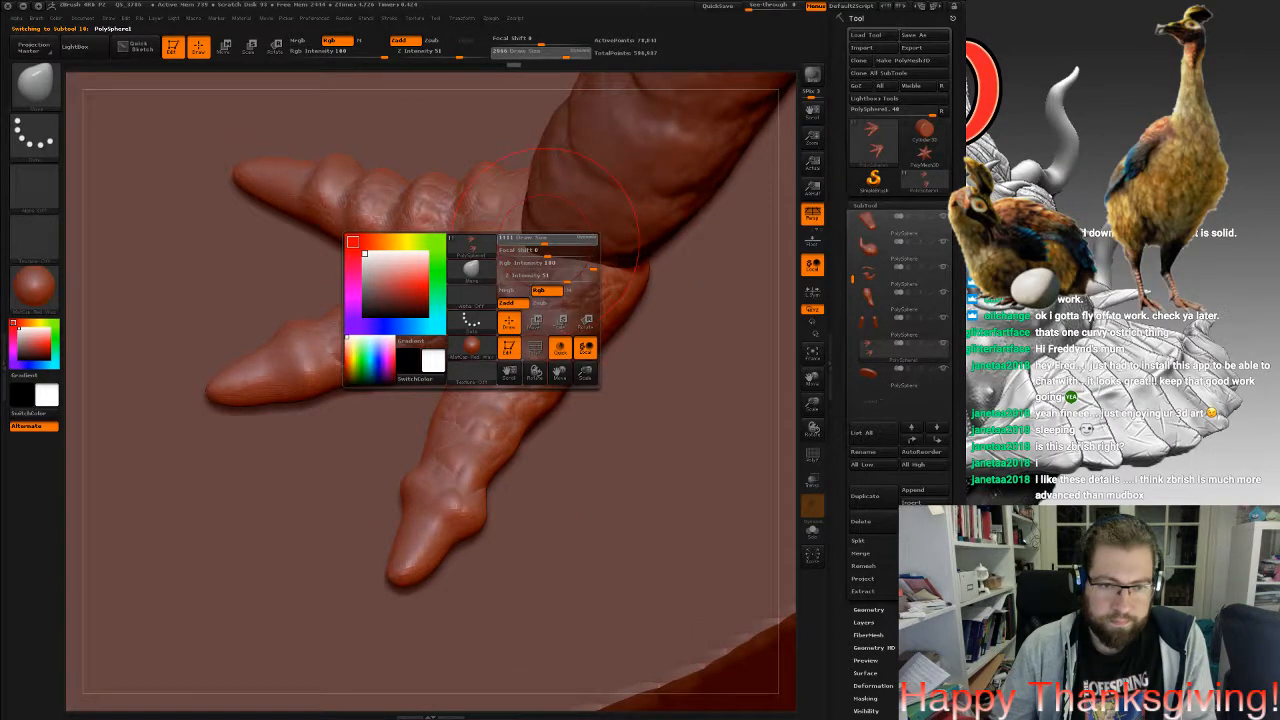
Mask the central part of the foot from above and below, leaving the toes unmasked.
mouse_move(540, 209)
left_mouse_down("ctrl")
mouse_move(530, 272)
mouse_move(590, 302)
left_mouse_up("ctrl")
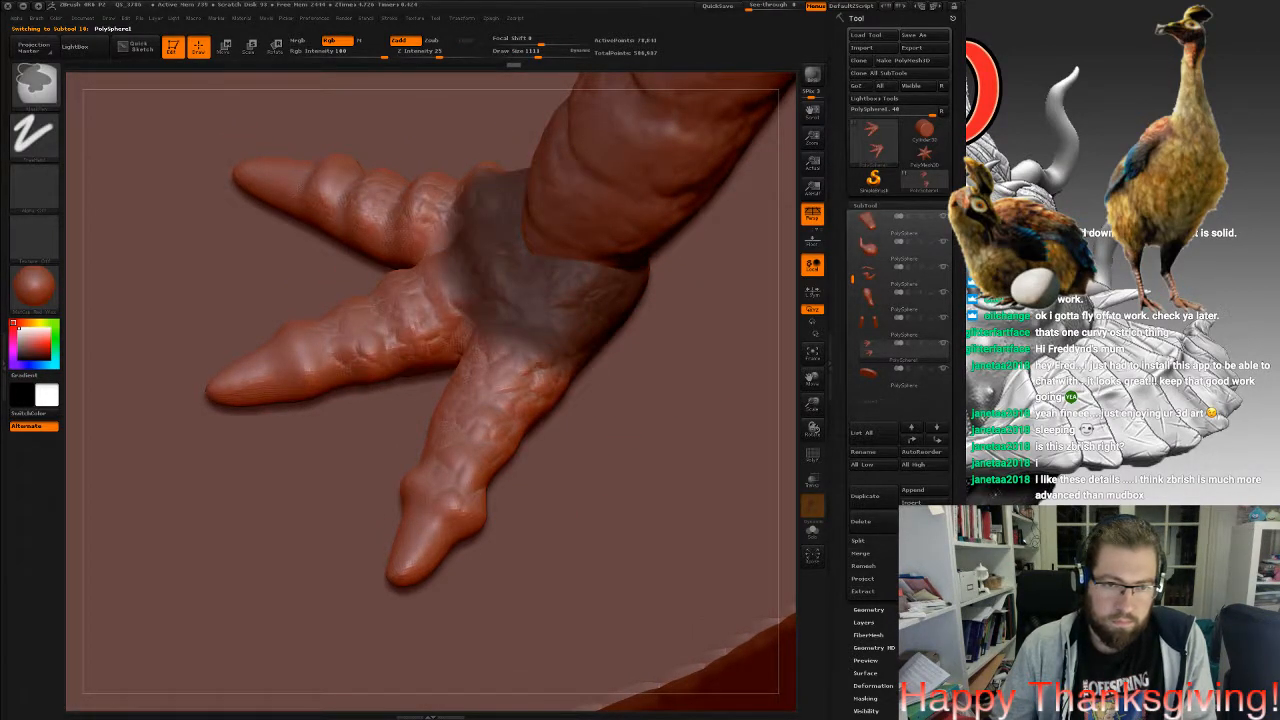
right_click_drag(580, 330, 395, 325)
mouse_move(572, 192)
left_mouse_down("ctrl")
mouse_move(602, 235)
mouse_move(615, 228)
left_mouse_up("ctrl")
mouse_move(620, 214)
right_mouse_down("alt")
mouse_move(570, 302)
mouse_move(630, 262)
mouse_move(665, 300)
mouse_move(766, 357)
mouse_move(574, 262)
mouse_move(540, 340)
right_mouse_up("alt")
mouse_move(474, 304)
left_mouse_down("ctrl")
mouse_move(452, 245)
mouse_move(516, 304)
left_mouse_up("ctrl")
mouse_move(378, 280)
left_mouse_down("ctrl")
mouse_move(341, 267)
mouse_move(500, 288)
left_mouse_up("ctrl")
mouse_move(540, 310)
right_mouse_down()
mouse_move(552, 352)
mouse_move(462, 330)
mouse_move(480, 340)
right_mouse_up()
mouse_move(459, 289)
left_mouse_down("ctrl")
mouse_move(480, 335)
mouse_move(464, 405)
left_mouse_up("ctrl")
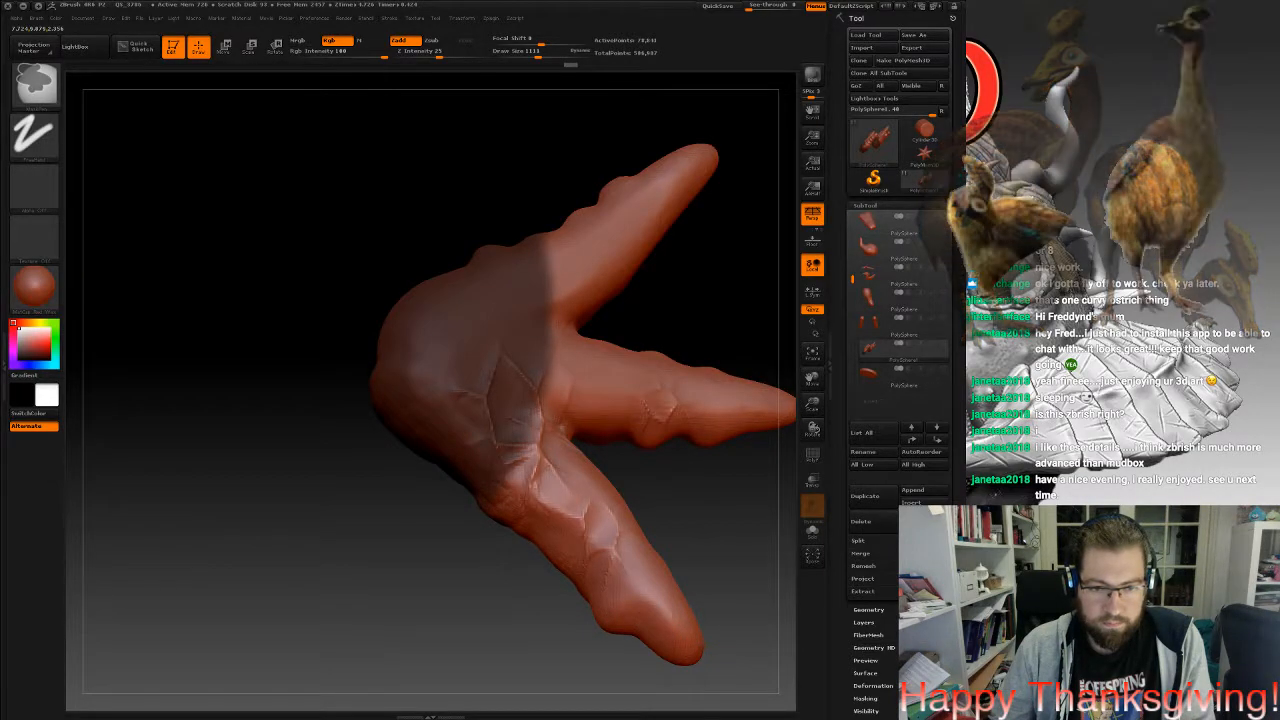
Extend the mask over the whole middle toe so only the two outer toes stay free.
mouse_move(580, 285)
right_mouse_down()
mouse_move(560, 390)
mouse_move(480, 400)
right_mouse_up()
mouse_move(560, 360)
right_mouse_down()
mouse_move(764, 214)
mouse_move(533, 257)
mouse_move(545, 385)
mouse_move(560, 270)
right_mouse_up()
right_click_drag(520, 230, 560, 320, "alt")
left_click_drag(470, 293, 706, 323, "ctrl")
mouse_move(706, 323)
right_mouse_down()
mouse_move(440, 300)
mouse_move(485, 285)
right_mouse_up()
left_click_drag(503, 272, 264, 276, "ctrl")
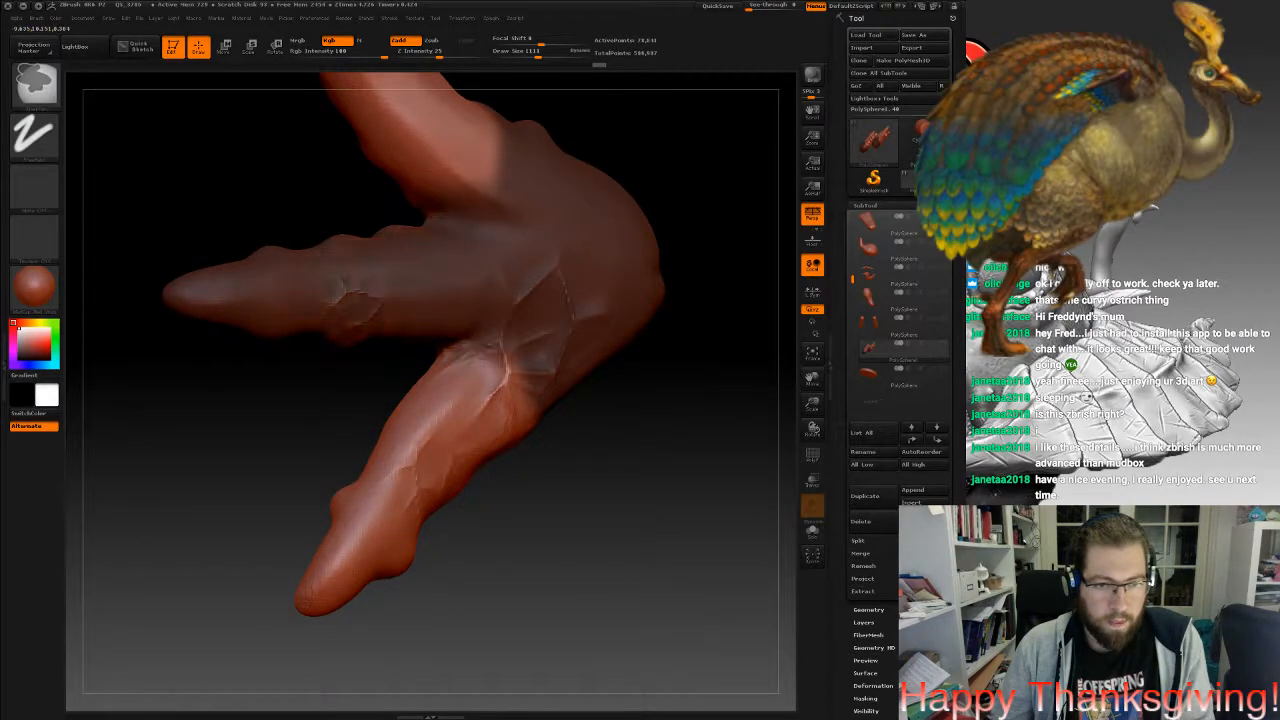
Enlarge the Move brush and lengthen the two unmasked outer toes by pulling their tips outward.
right_click_drag(264, 276, 545, 278)
right_click_drag(705, 115, 372, 229, "alt")
key("space")
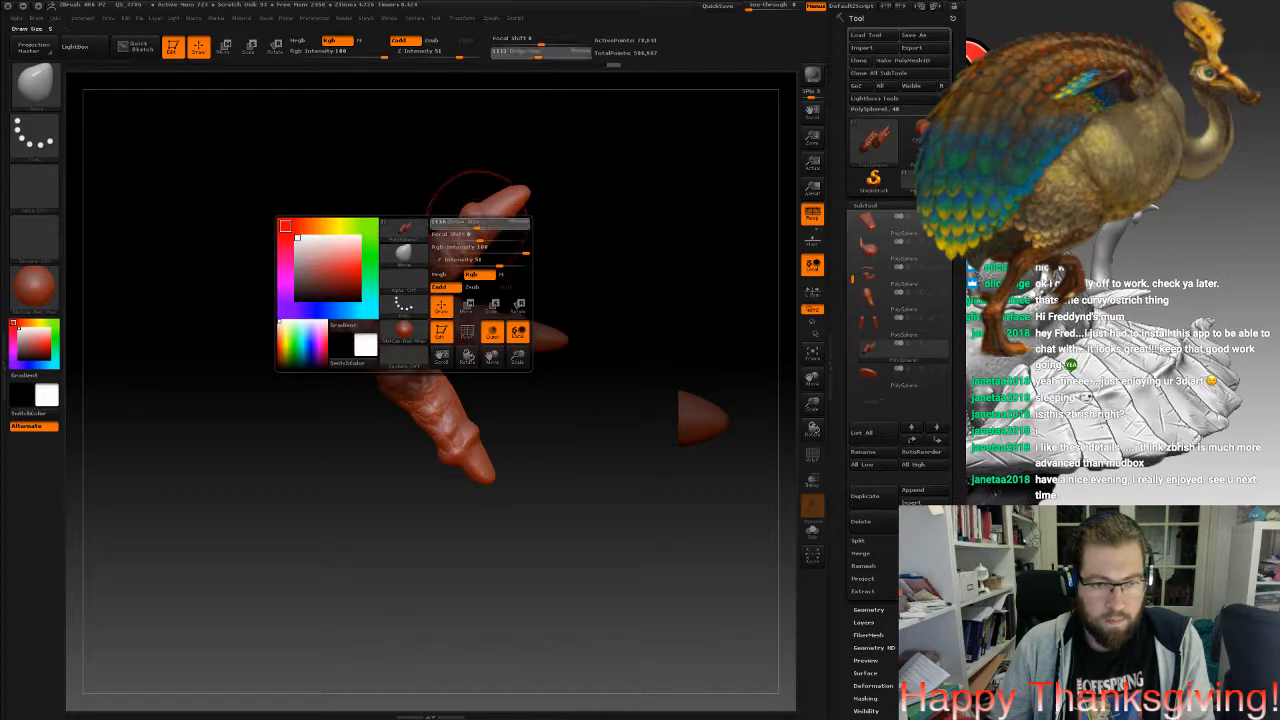
right_click_drag(493, 222, 477, 285, "alt")
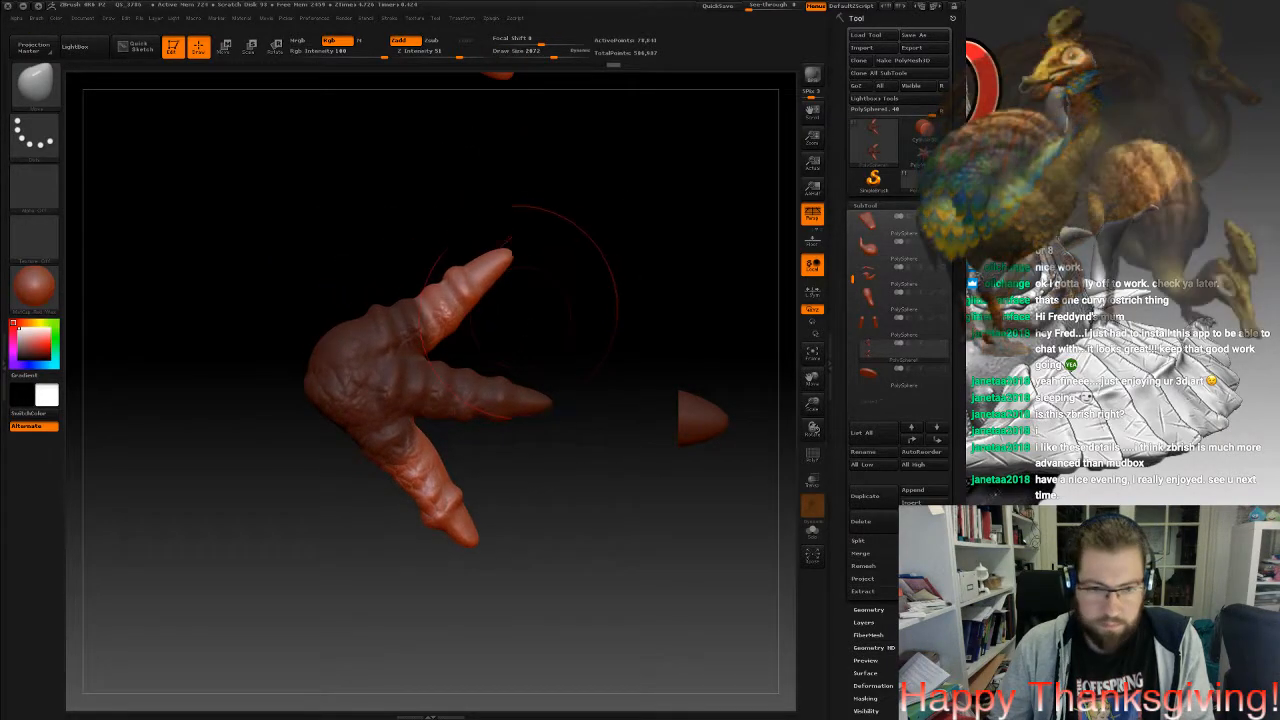
mouse_move(480, 291)
left_mouse_down()
mouse_move(531, 245)
mouse_move(508, 230)
mouse_move(530, 100)
left_mouse_up()
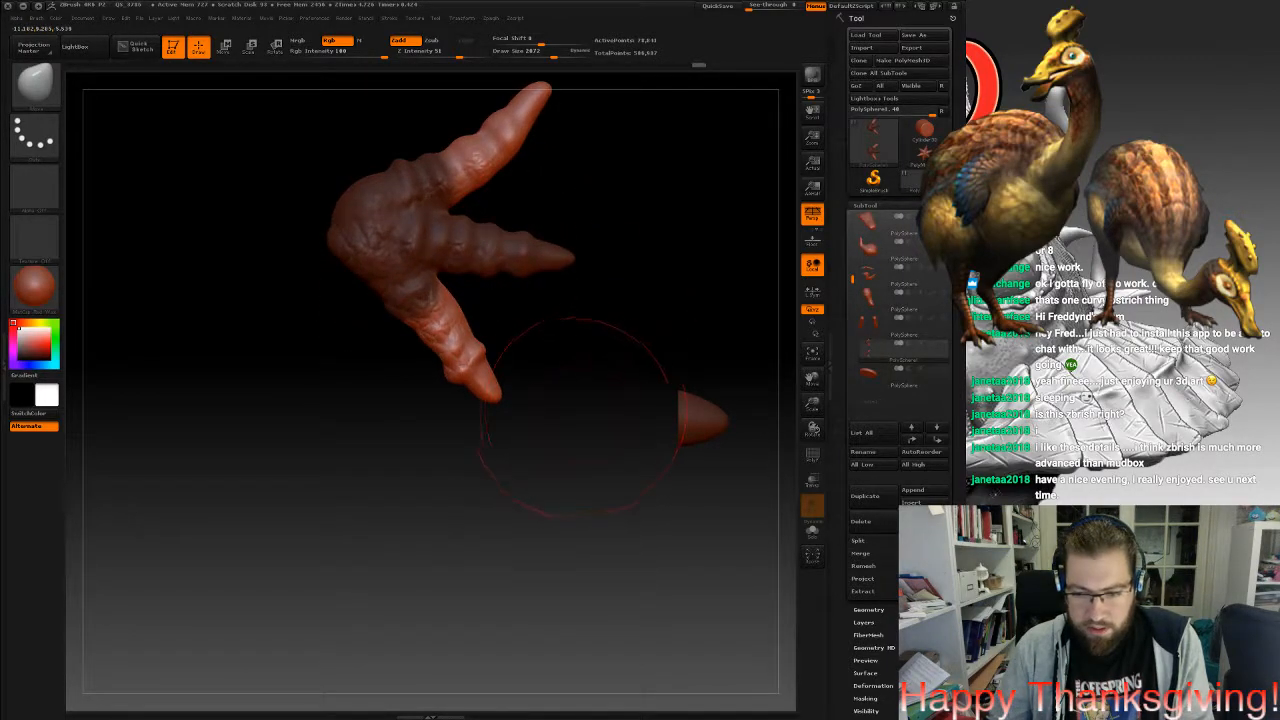
mouse_move(472, 362)
left_mouse_down()
mouse_move(484, 374)
mouse_move(458, 366)
left_mouse_up()
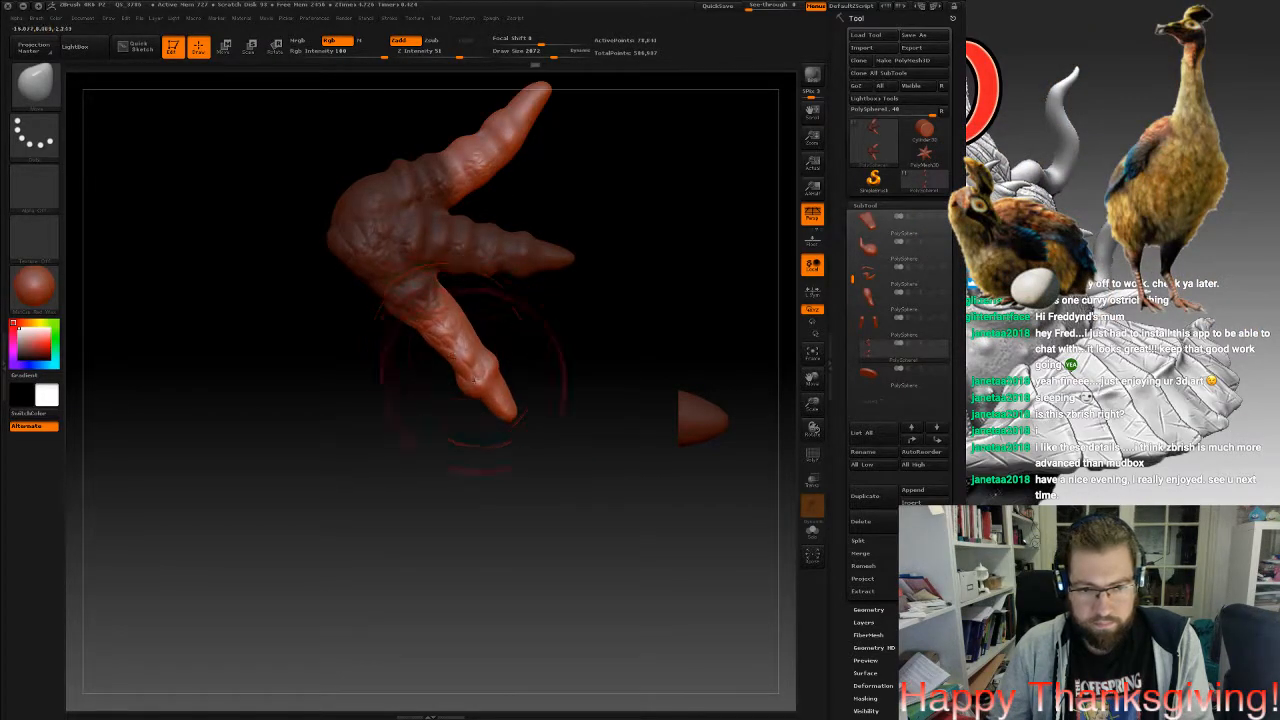
left_click_drag(530, 420, 556, 311)
left_click_drag(547, 360, 505, 485)
left_click_drag(513, 390, 361, 410, "alt")
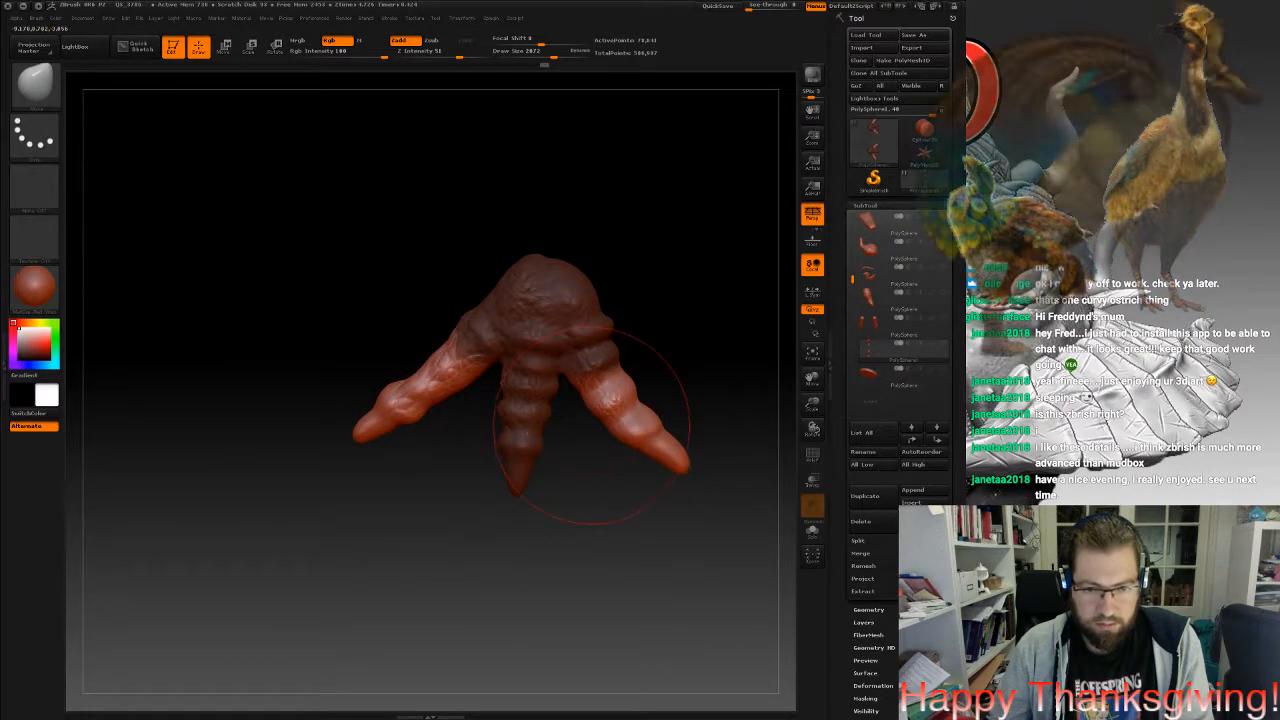
Invert the mask and pull the tip of the middle toe forward to lengthen it.
left_click(606, 537, "ctrl")
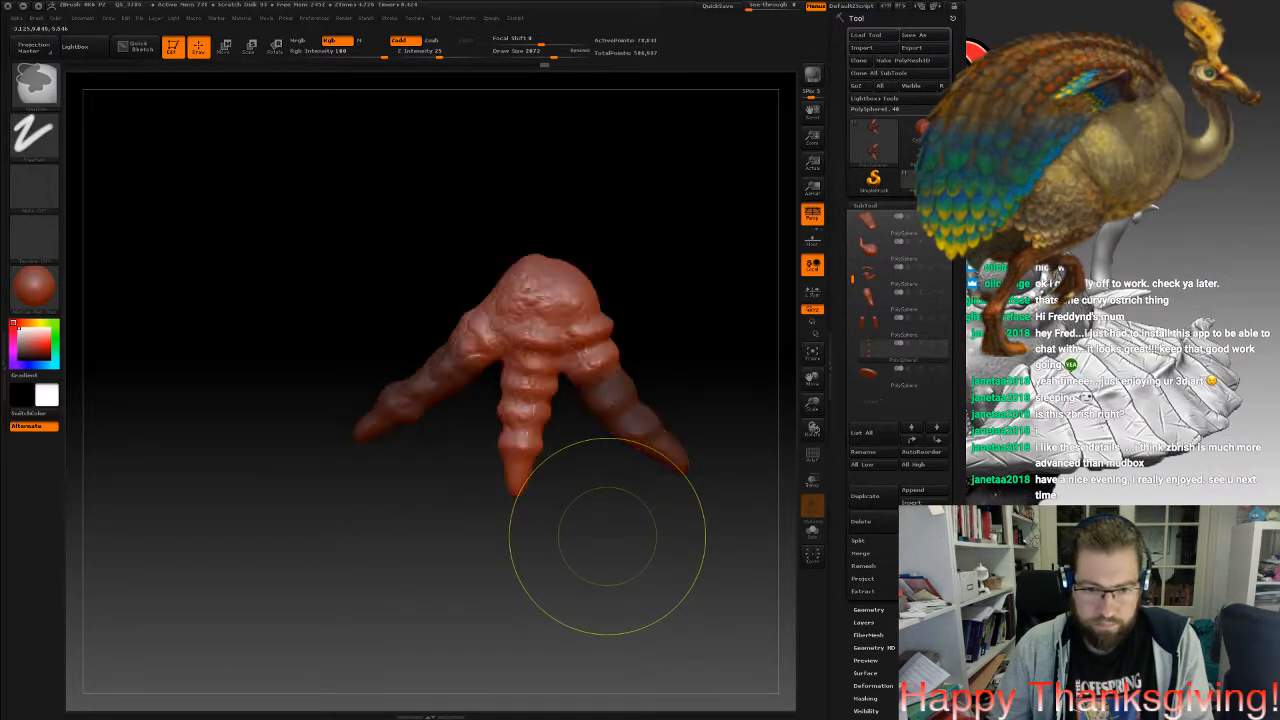
left_click_drag(568, 509, 600, 367, "alt")
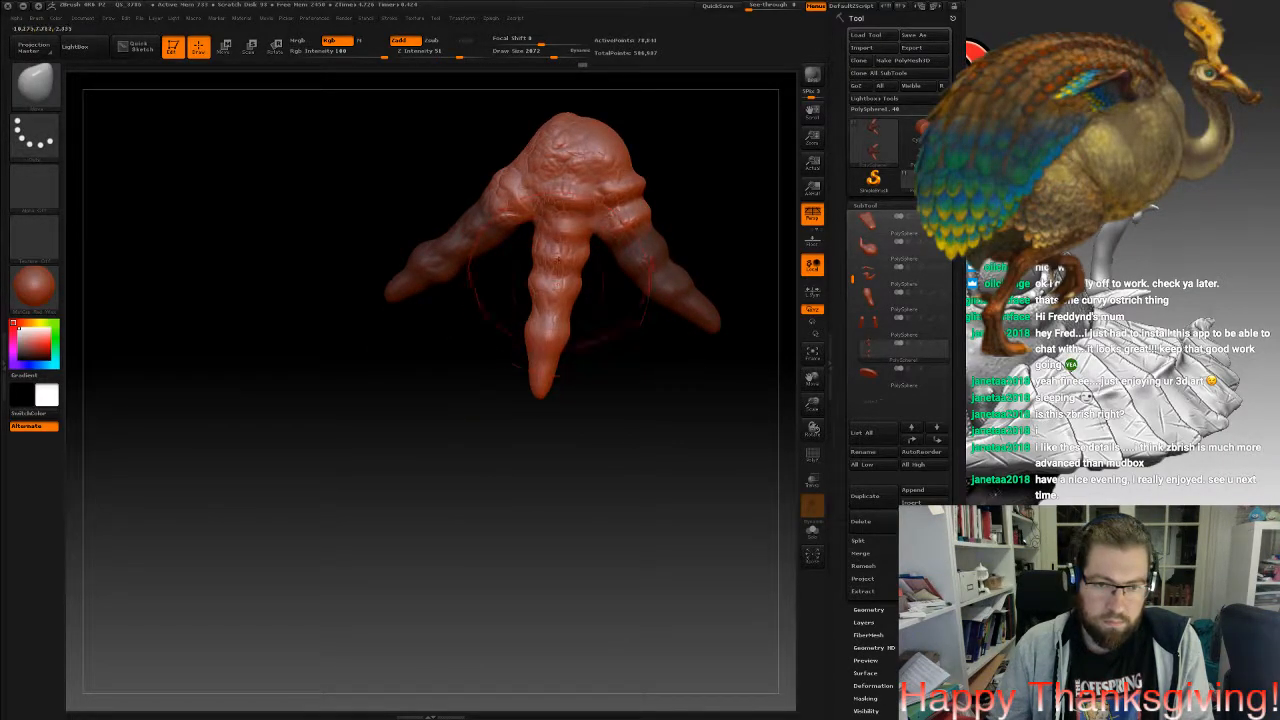
left_click_drag(622, 430, 655, 374)
Bring the rest of the bird back into view and clear the mask from the feet.
left_click(943, 343)
left_click_drag(786, 430, 690, 250)
mouse_move(690, 380)
left_mouse_down()
mouse_move(740, 385)
mouse_move(580, 476)
mouse_move(553, 522)
mouse_move(650, 512)
mouse_move(560, 455)
mouse_move(580, 478)
mouse_move(562, 458)
mouse_move(645, 495)
mouse_move(590, 482)
mouse_move(545, 446)
mouse_move(592, 486)
mouse_move(600, 570)
left_mouse_up()
left_click_drag(600, 480, 610, 550)
mouse_move(277, 573)
left_mouse_down("ctrl")
mouse_move(297, 589)
mouse_move(20, 636)
mouse_move(20, 700)
left_mouse_up("ctrl")
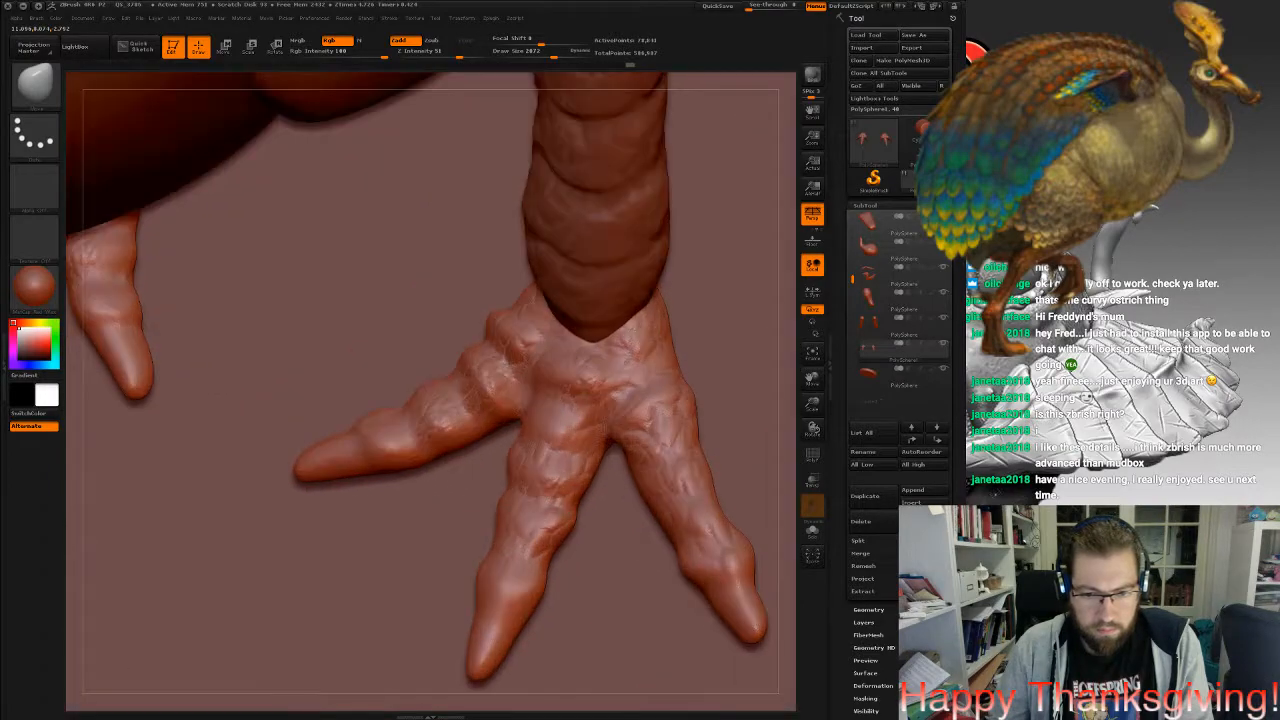
Switch to the Clay brush at a smaller size and stamp scale texture over the toes and top of the foot.
left_click_drag(300, 590, 151, 589, "alt")
left_click(36, 86)
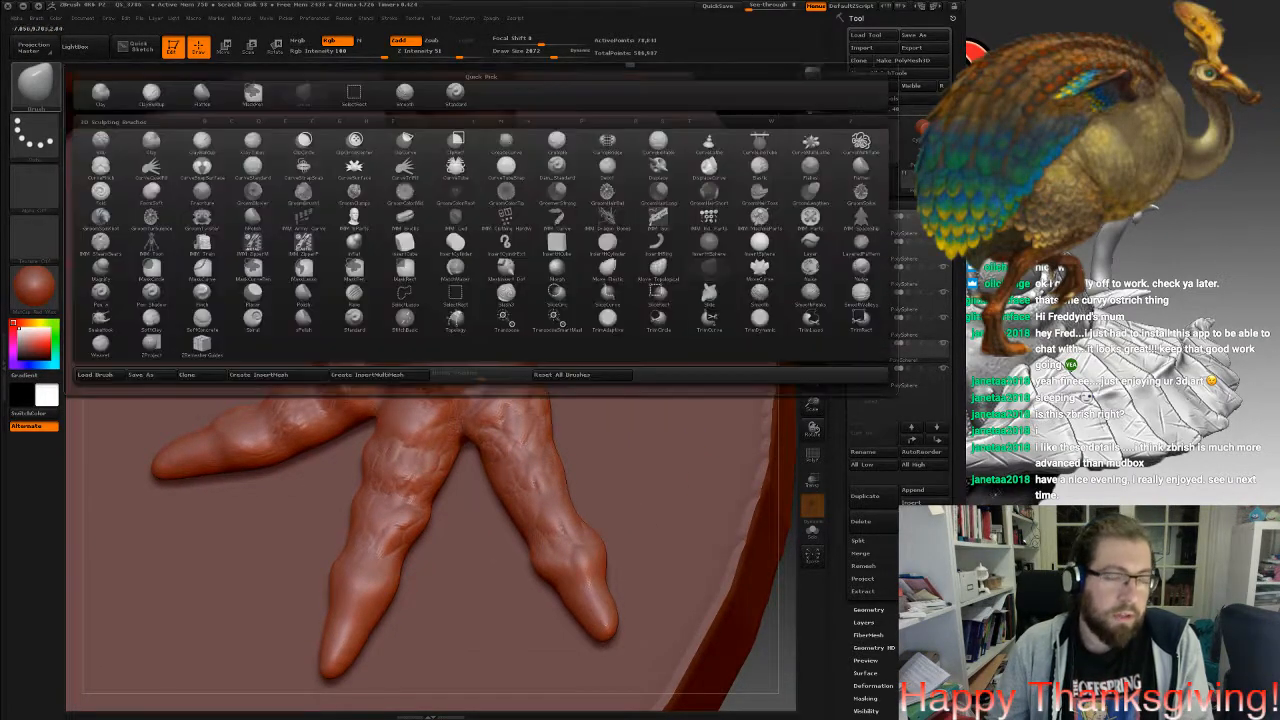
left_click(100, 92)
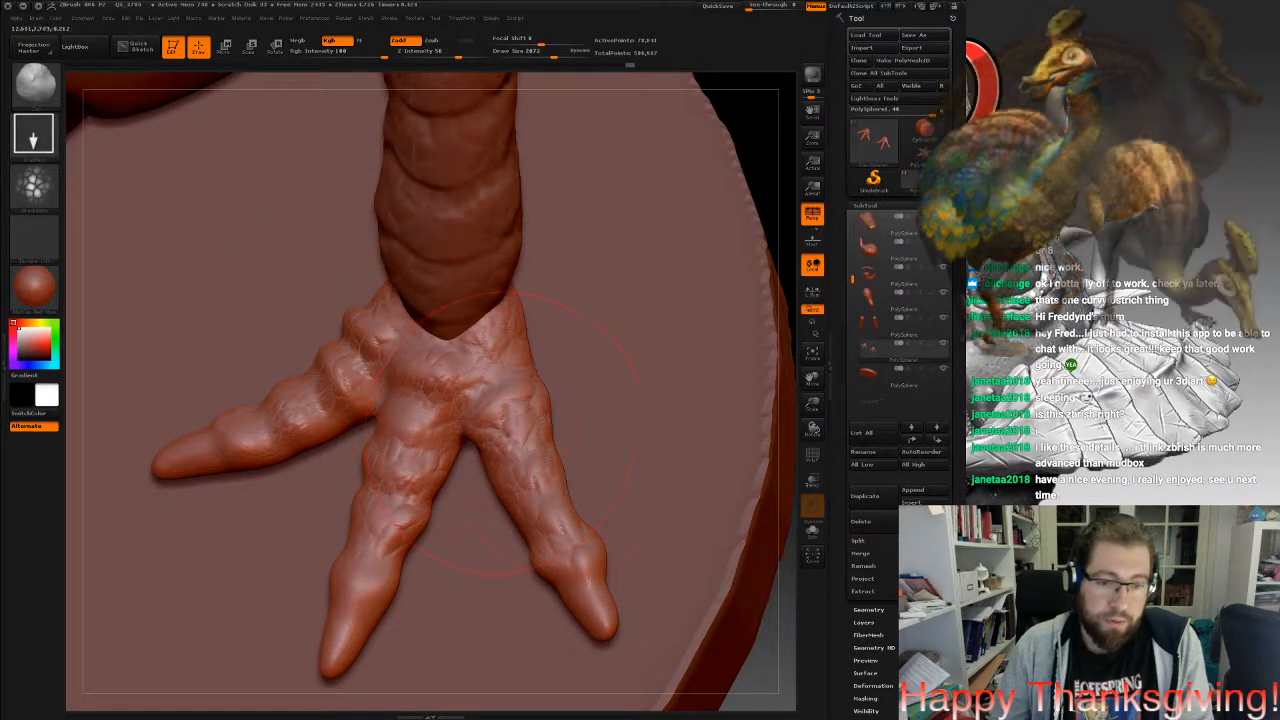
key("space")
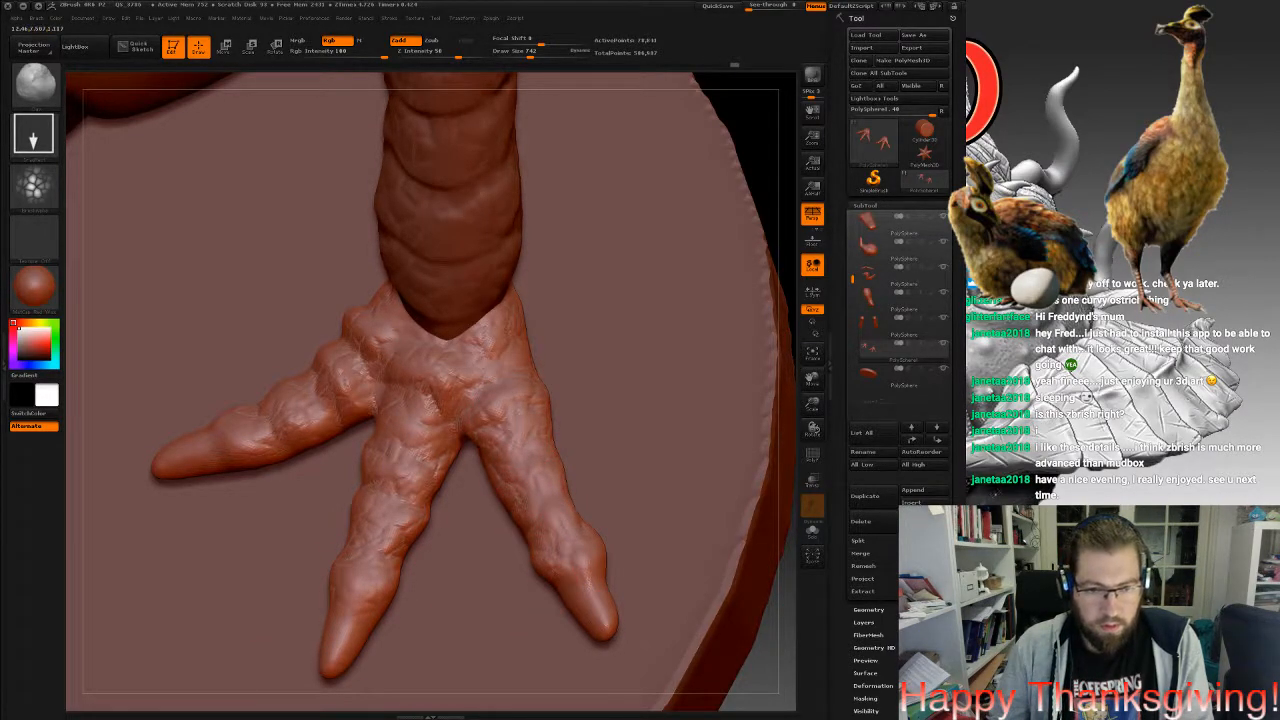
left_click_drag(570, 411, 480, 480)
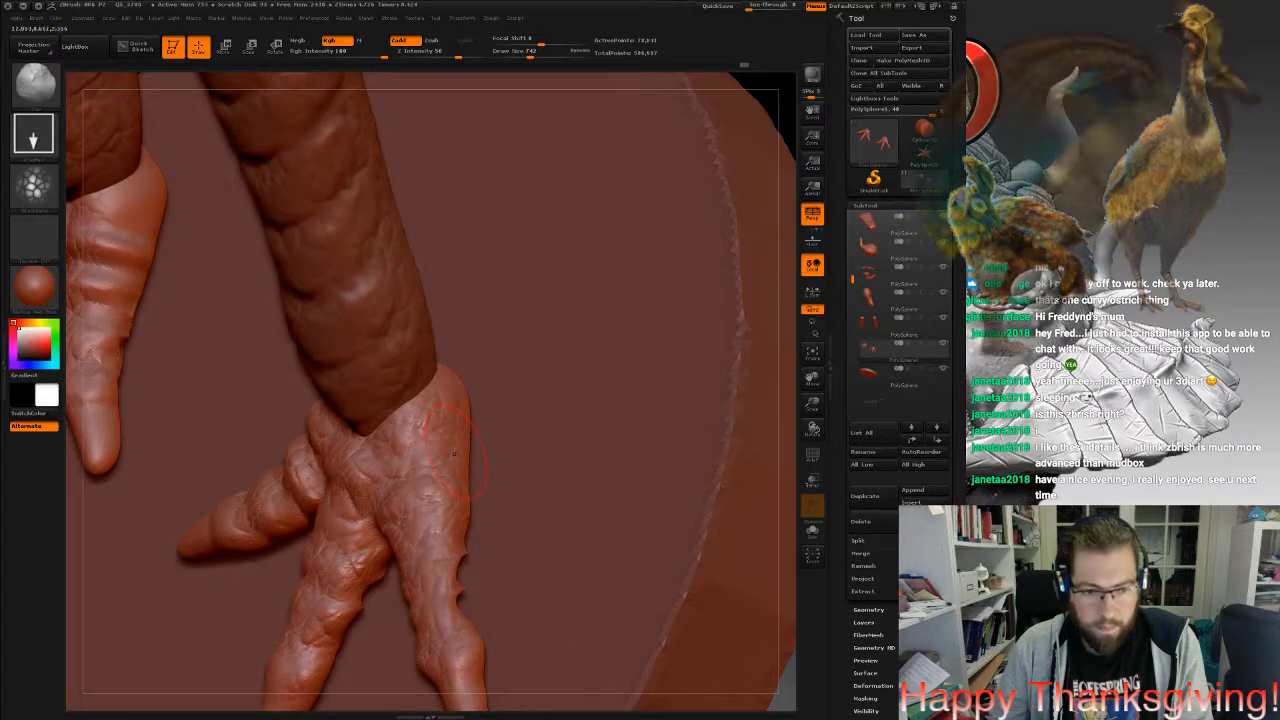
left_click_drag(560, 420, 412, 412)
left_click_drag(480, 480, 485, 275, "alt")
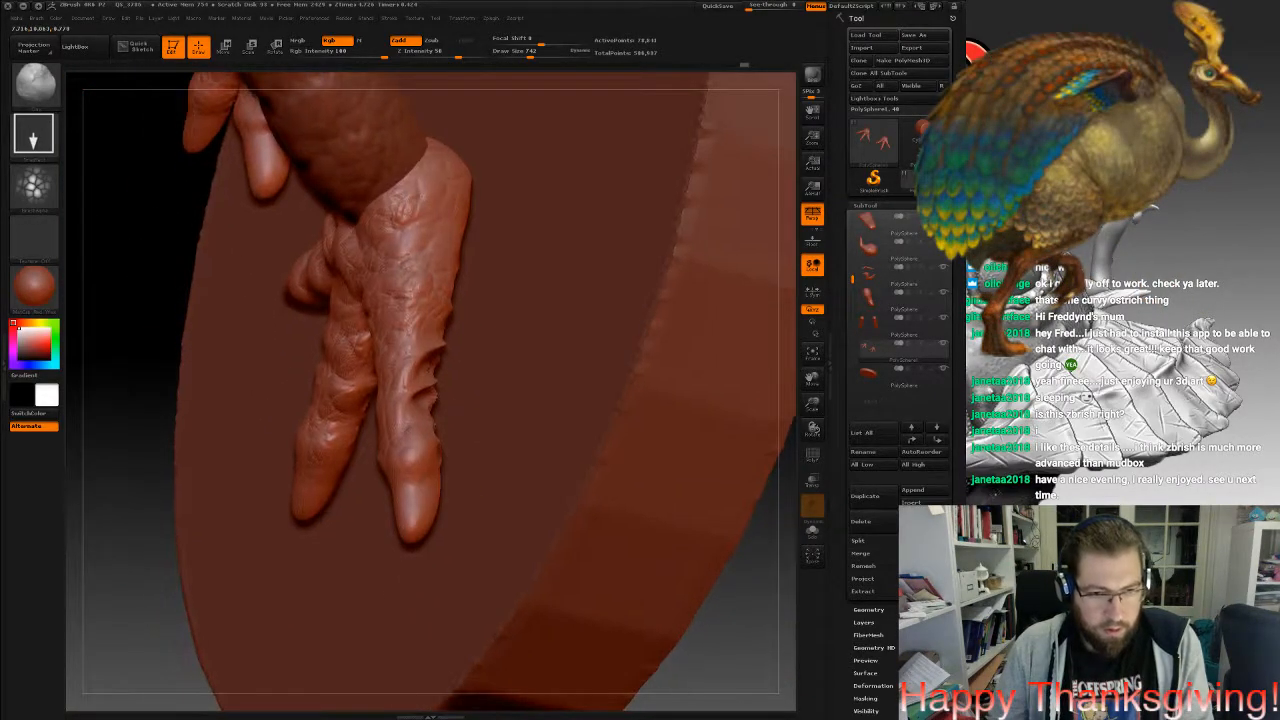
Isolate the feet and stamp more scale texture on the upper surface where the toes meet the ankle.
left_click(943, 343)
mouse_move(651, 373)
left_mouse_down()
mouse_move(418, 320)
mouse_move(487, 435)
left_mouse_up()
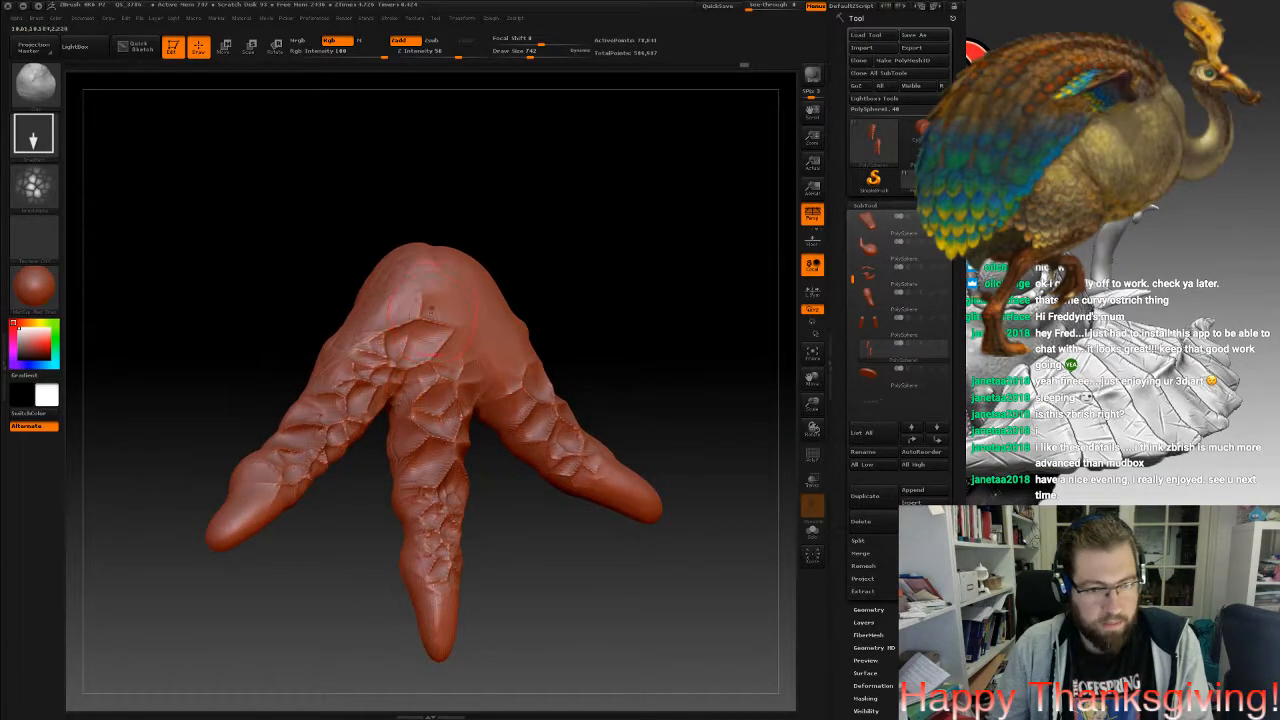
mouse_move(433, 316)
left_mouse_down()
mouse_move(120, 345)
mouse_move(205, 380)
left_mouse_up()
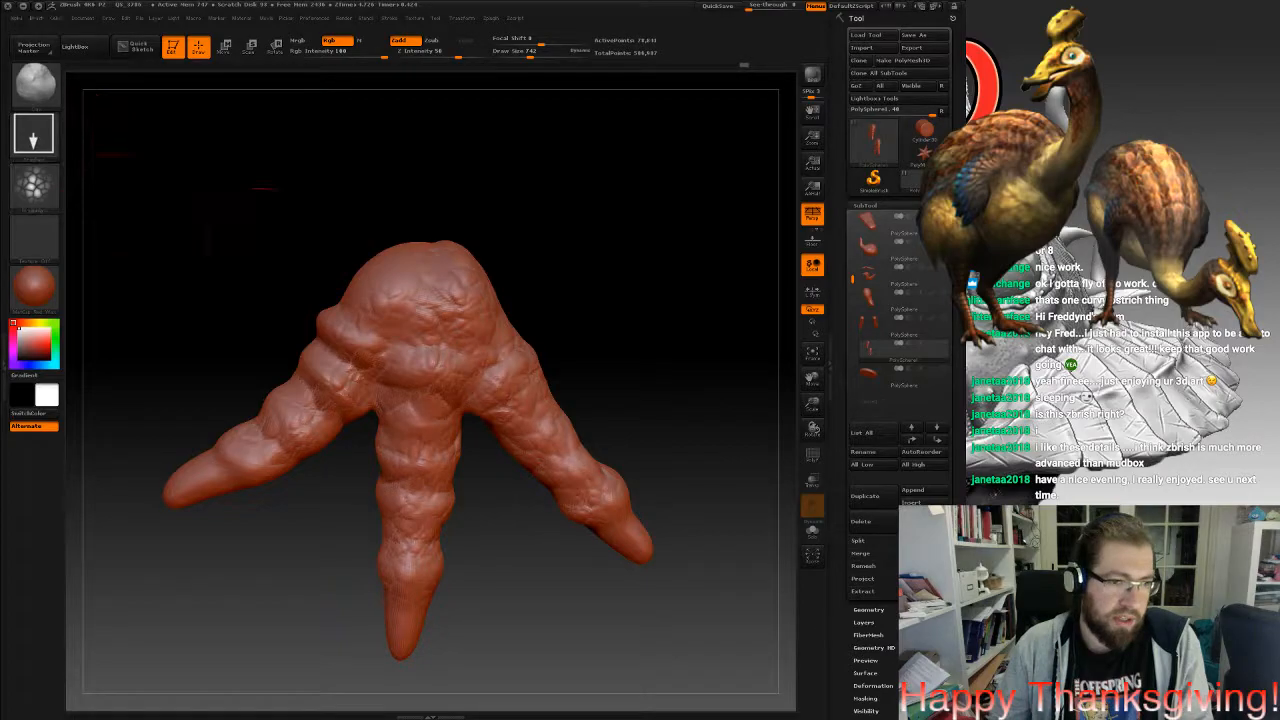
mouse_move(395, 300)
left_mouse_down()
mouse_move(428, 350)
mouse_move(460, 345)
mouse_move(505, 375)
left_mouse_up()
left_click_drag(425, 352, 512, 362)
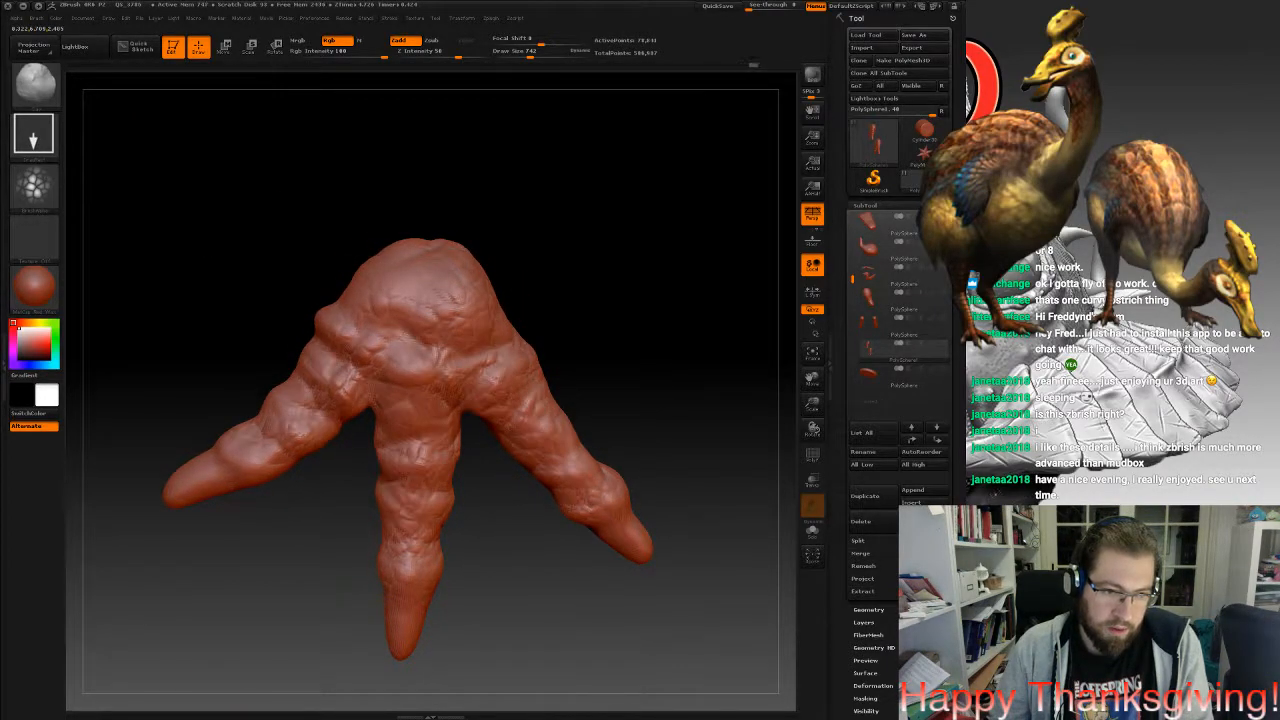
left_click_drag(600, 457, 514, 443)
mouse_move(655, 300)
left_mouse_down("shift")
mouse_move(734, 311)
mouse_move(690, 330)
mouse_move(710, 306)
left_mouse_up("shift")
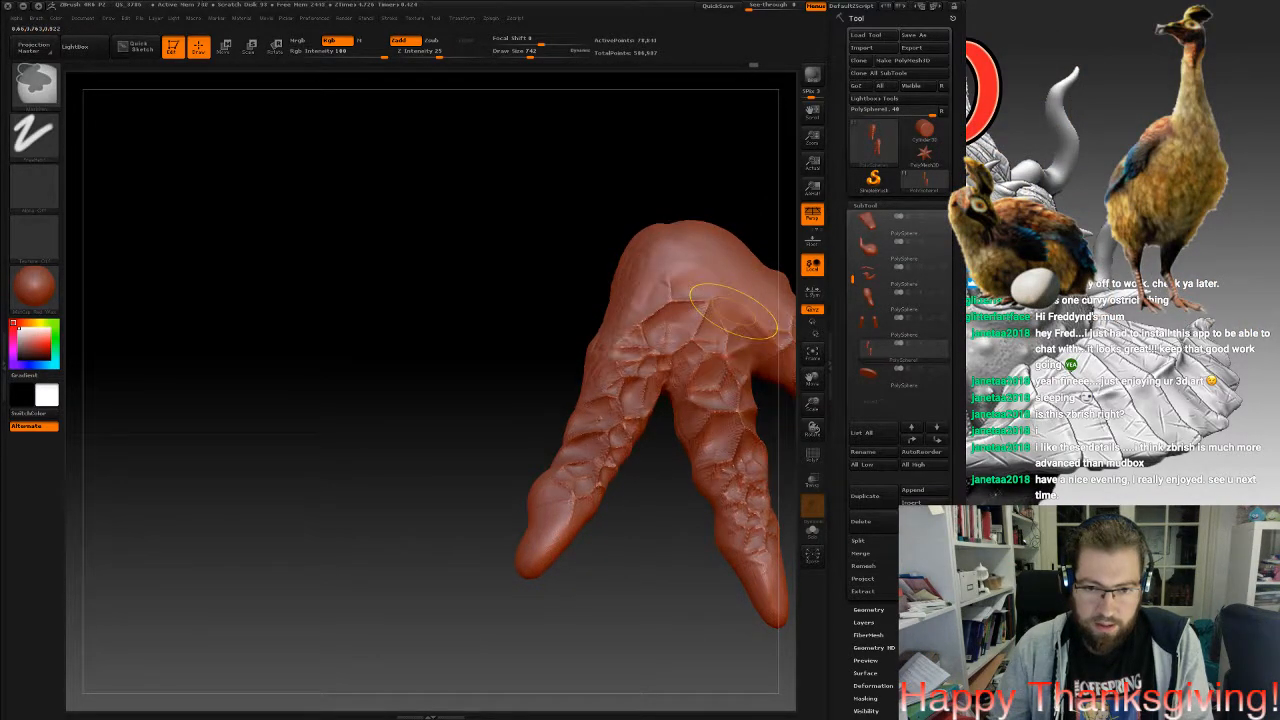
Stamp scale texture along the side of the foot and the base of the outer toe.
left_click_drag(560, 330, 491, 345, "alt")
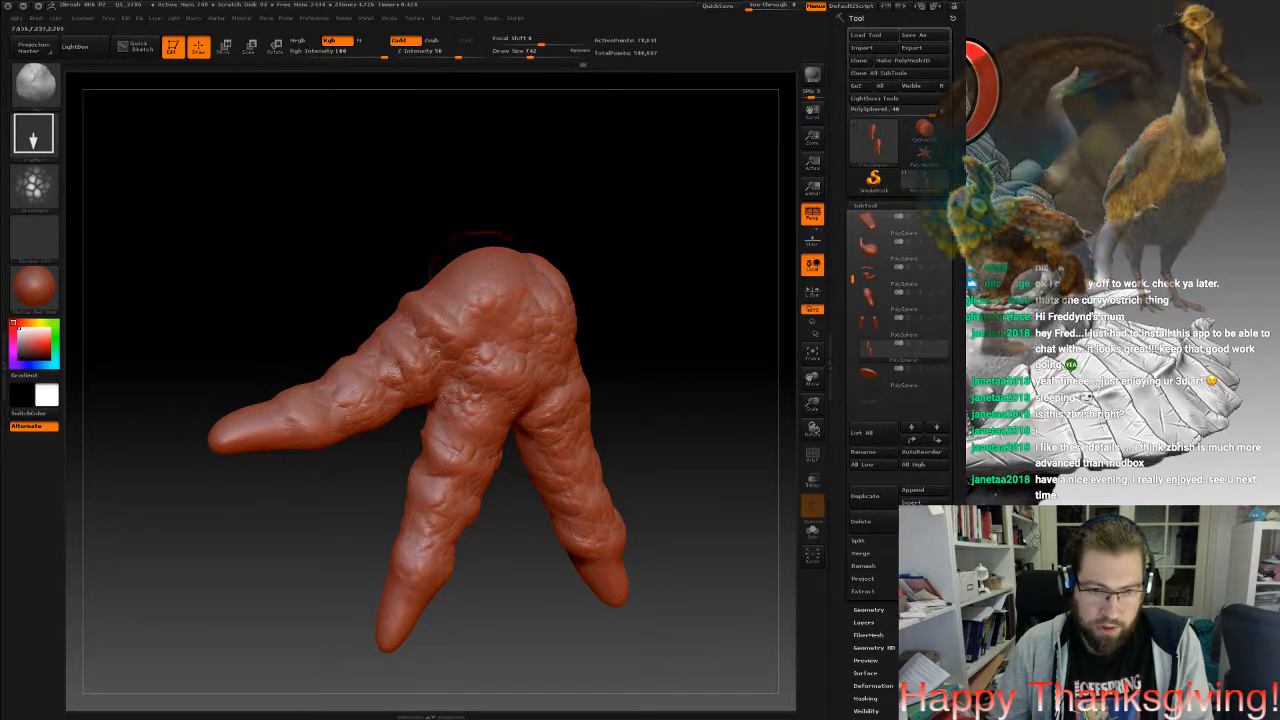
left_click_drag(645, 305, 520, 325)
left_click_drag(650, 352, 500, 338)
Reduce the brush size and smooth the cracked facets on the underside of the toes.
mouse_move(590, 440)
right_mouse_down("ctrl")
mouse_move(610, 375)
mouse_move(690, 340)
mouse_move(456, 320)
mouse_move(456, 371)
right_mouse_up("ctrl")
right_click(456, 371)
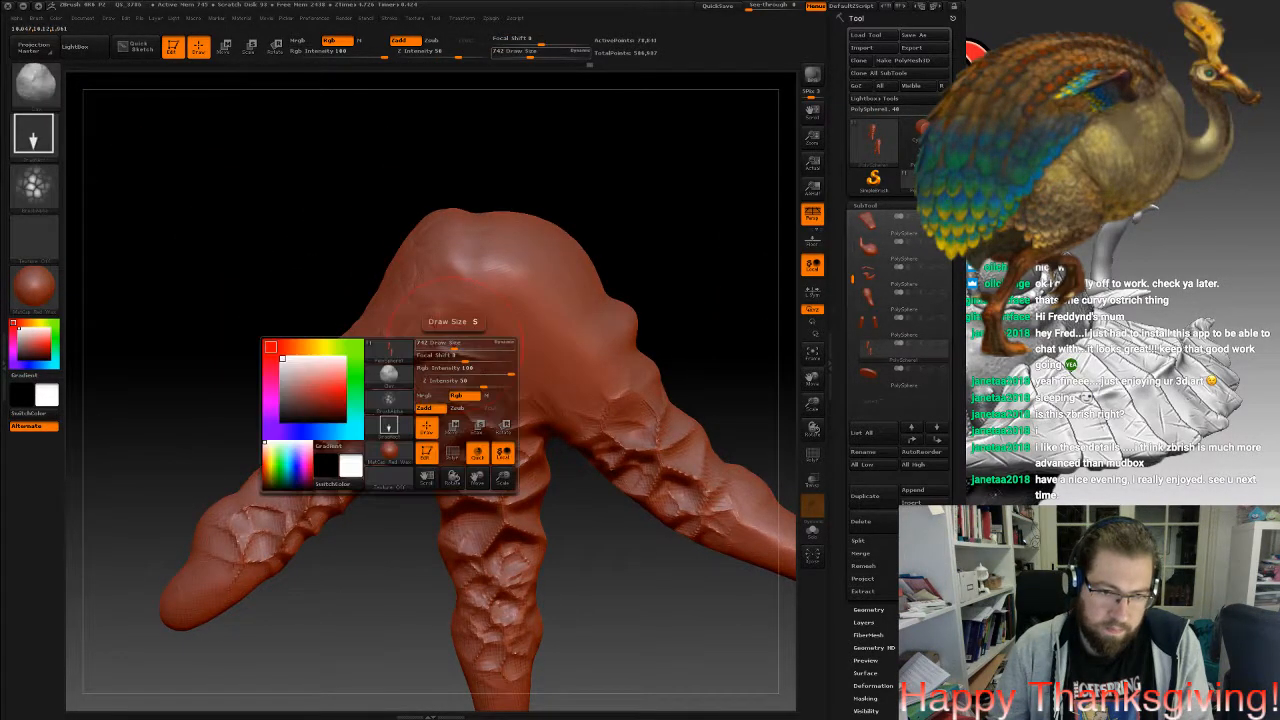
left_click(447, 346)
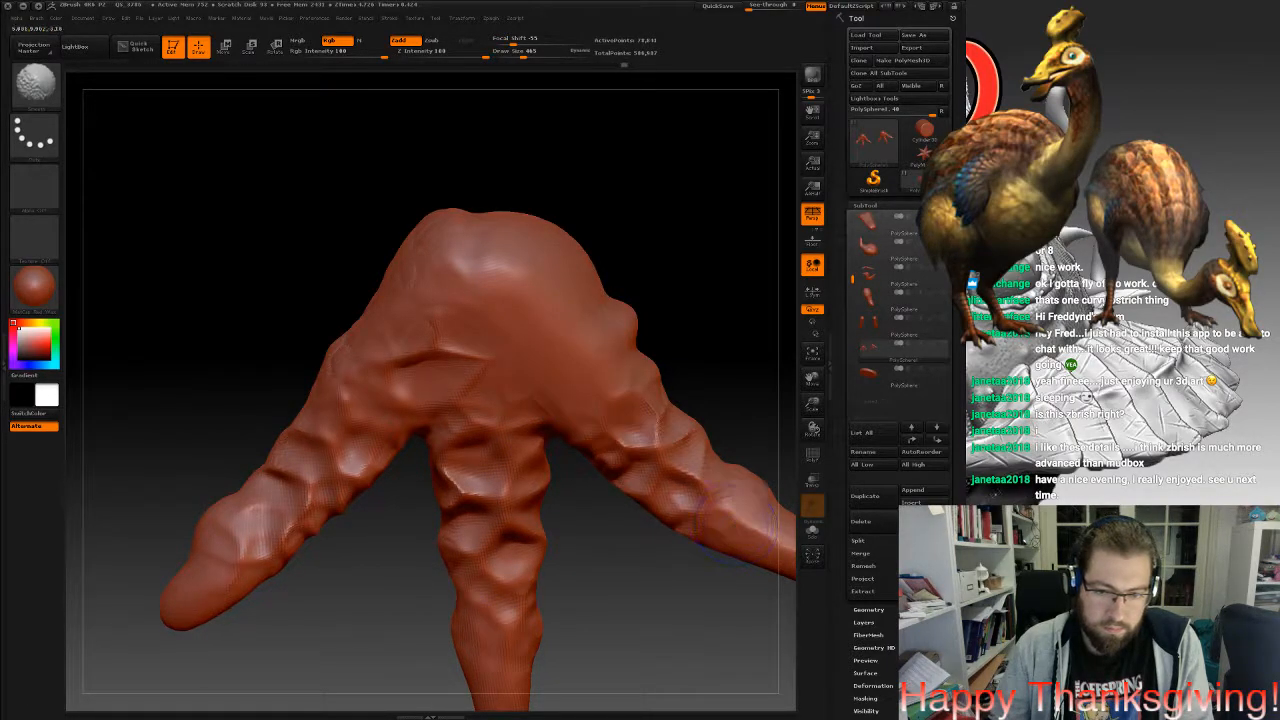
Try to build raised pads on the underside of the toes with the Blob brush.
left_click(35, 83)
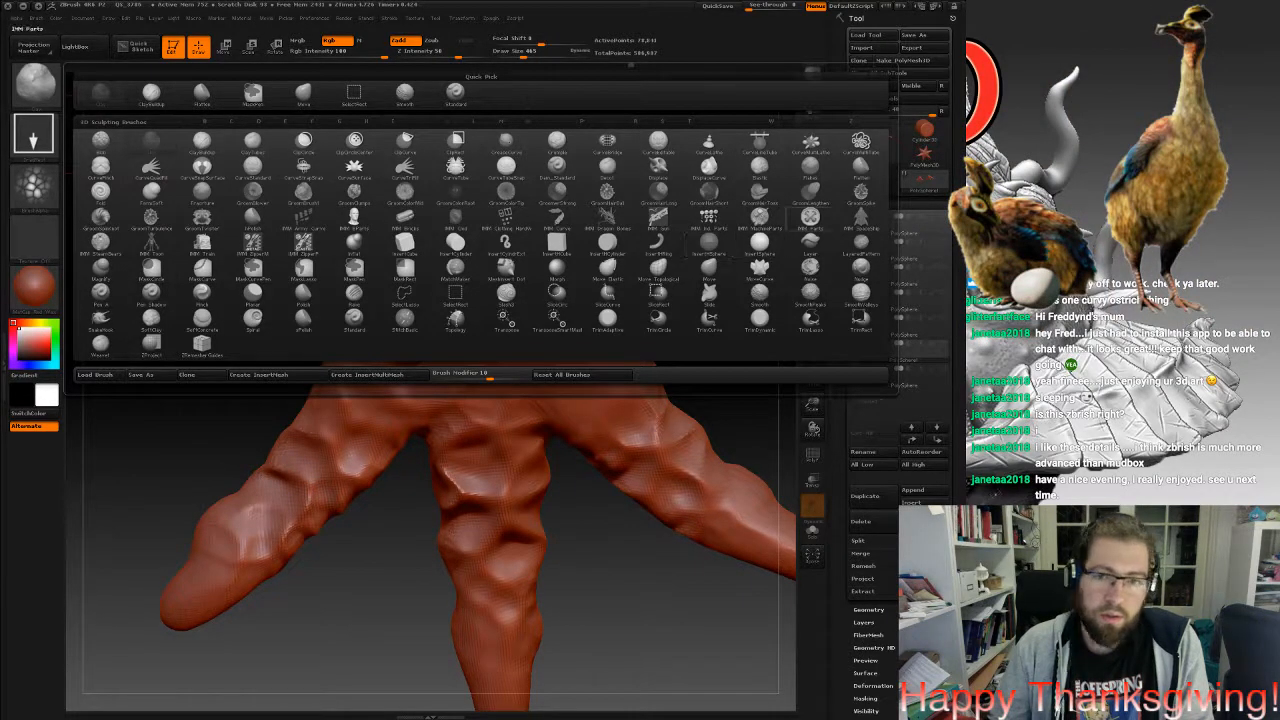
left_click(354, 243)
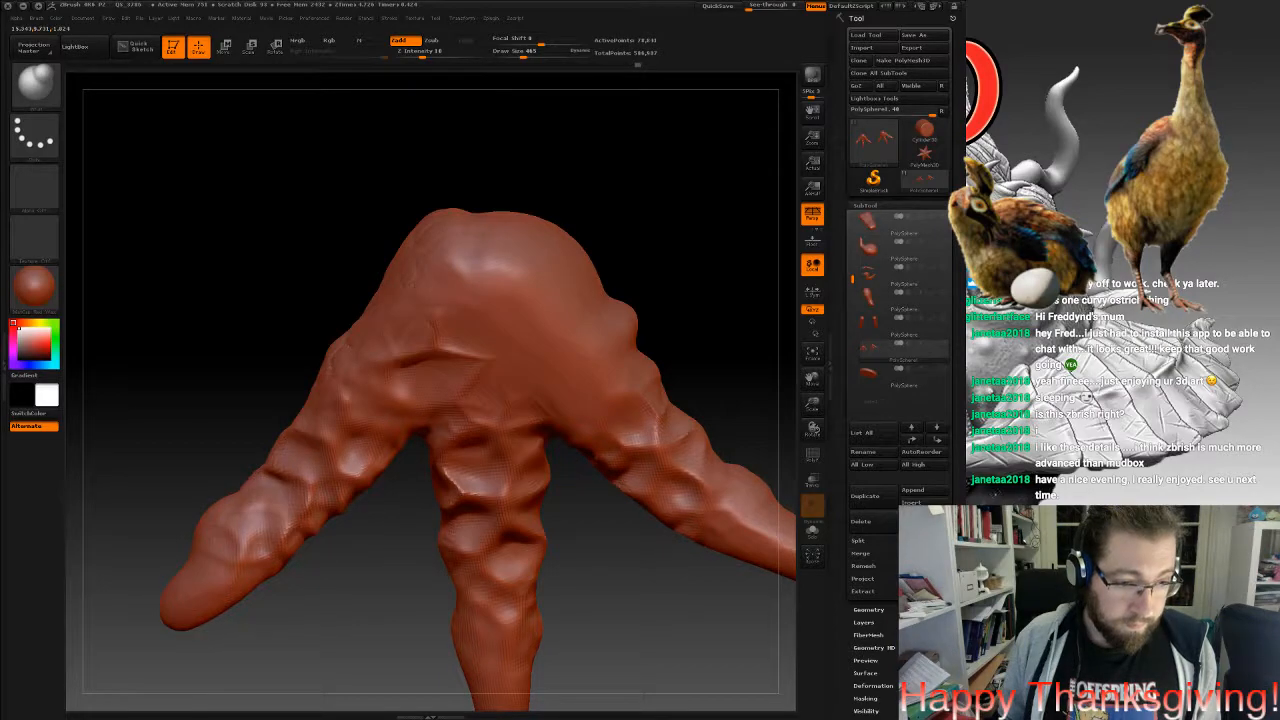
left_click(35, 83)
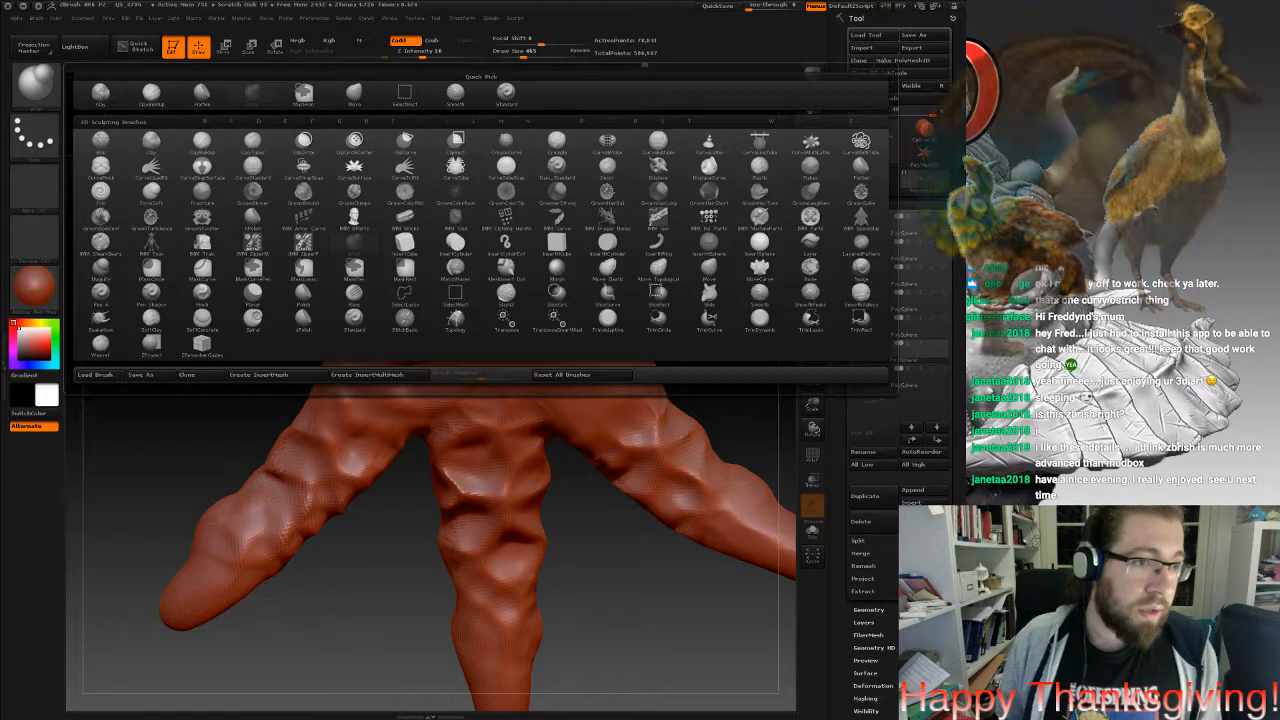
left_click(108, 140)
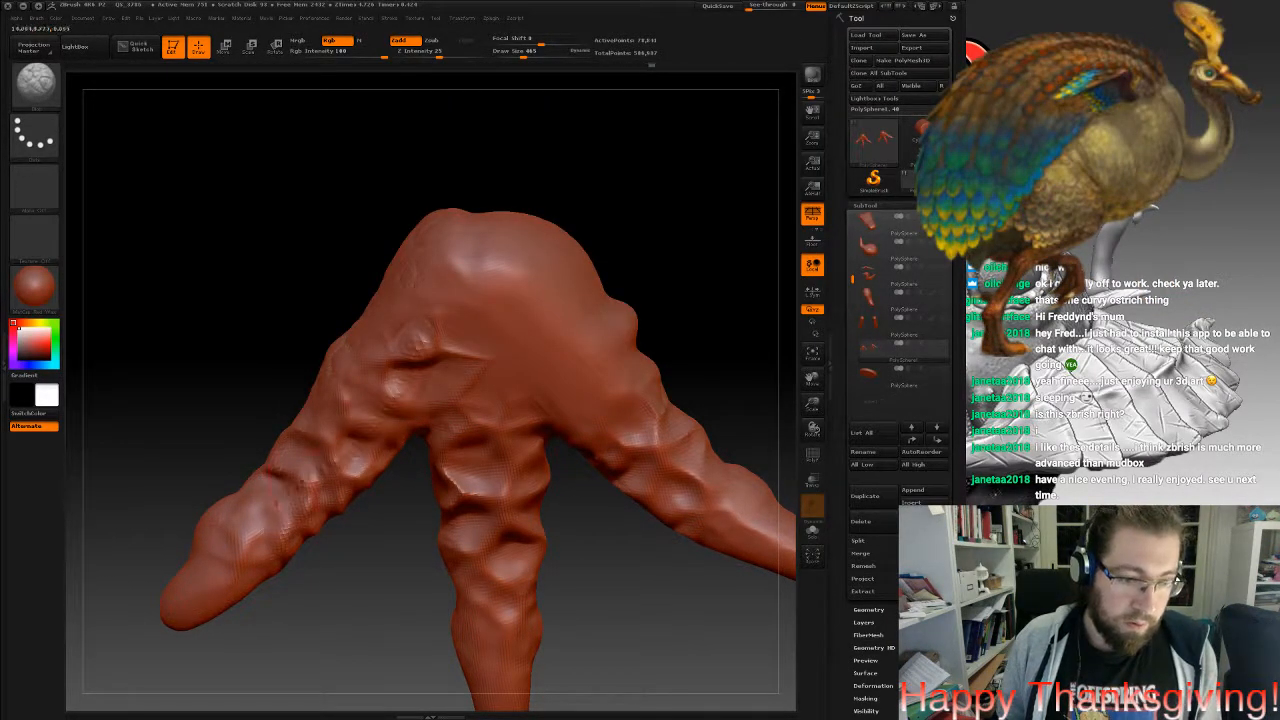
key("space")
left_click_drag(358, 441, 363, 441)
mouse_move(388, 376)
left_mouse_down()
mouse_move(386, 396)
mouse_move(258, 528)
left_mouse_up()
mouse_move(480, 478)
left_mouse_down()
mouse_move(490, 598)
mouse_move(488, 460)
mouse_move(490, 515)
left_mouse_up()
left_click_drag(585, 535, 474, 352)
Undo the Blob strokes on the underside of the toes.
key("ctrl+z")
key("ctrl+z")
key("ctrl+z")
key("ctrl+z")
key("ctrl+z")
key("ctrl+z")
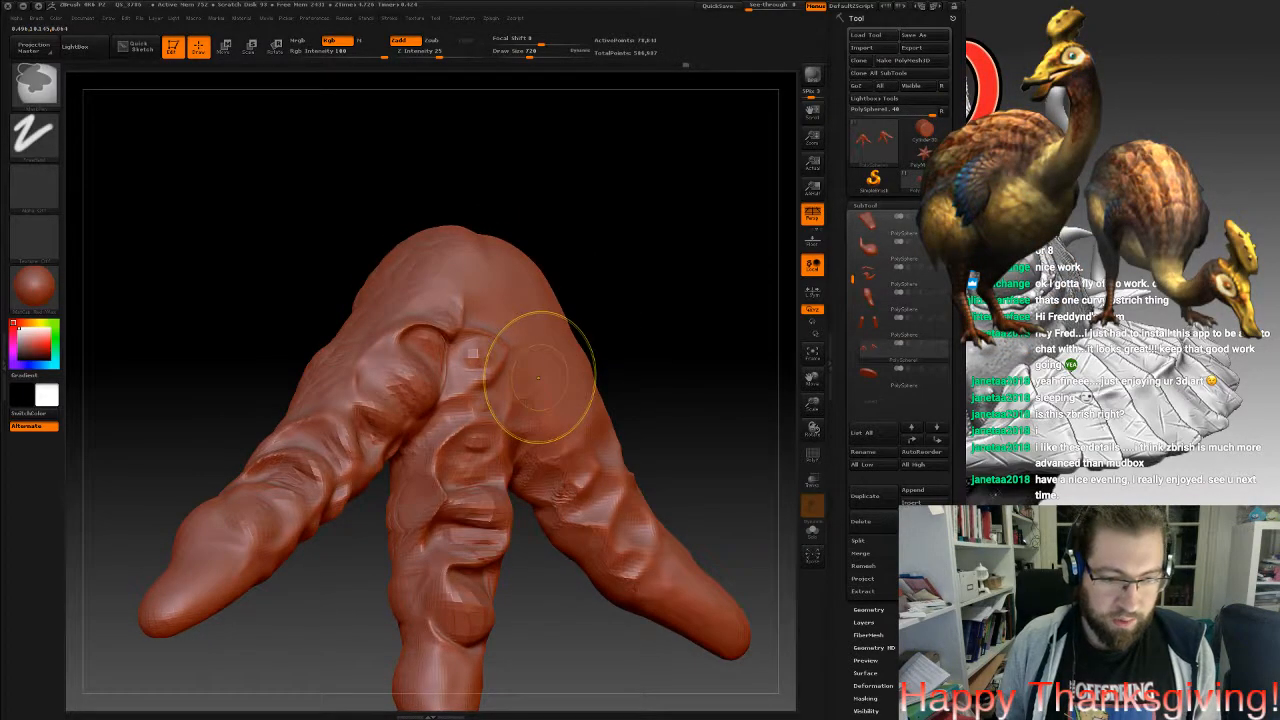
key("ctrl+shift+z")
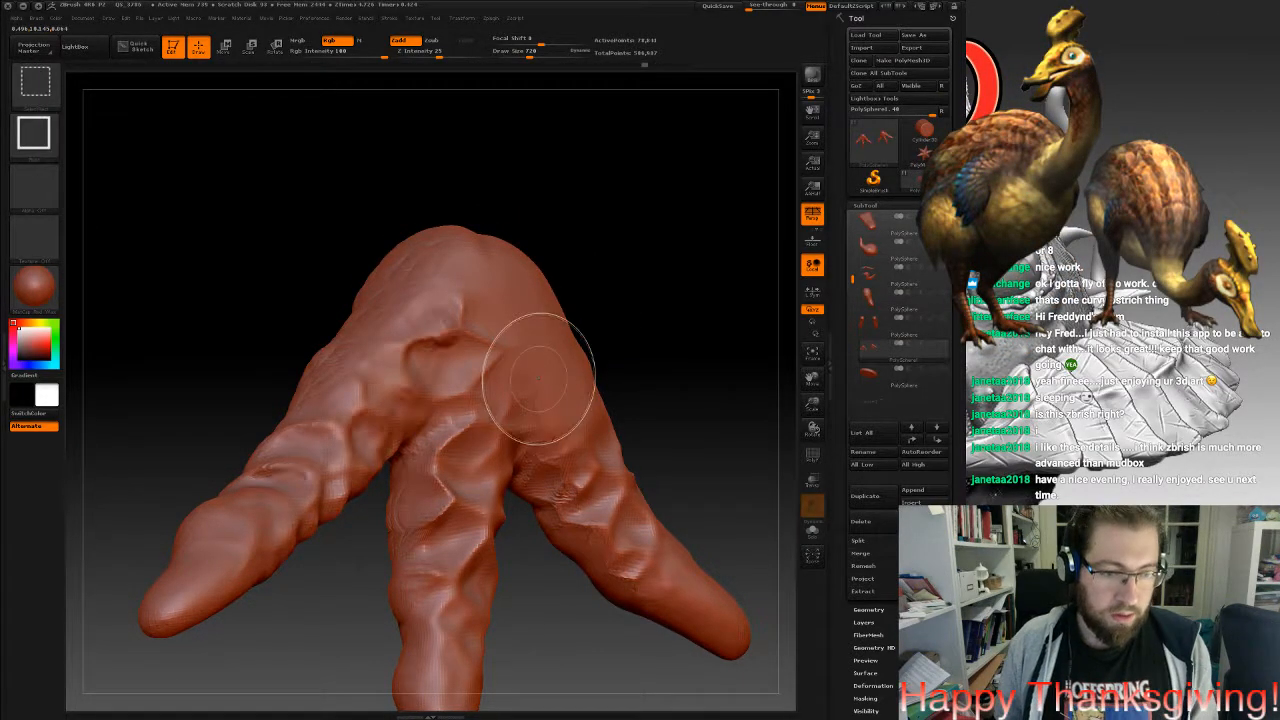
Swell rounded pads along the underside of all three toes with the Inflat brush and remesh the feet.
left_click(34, 82)
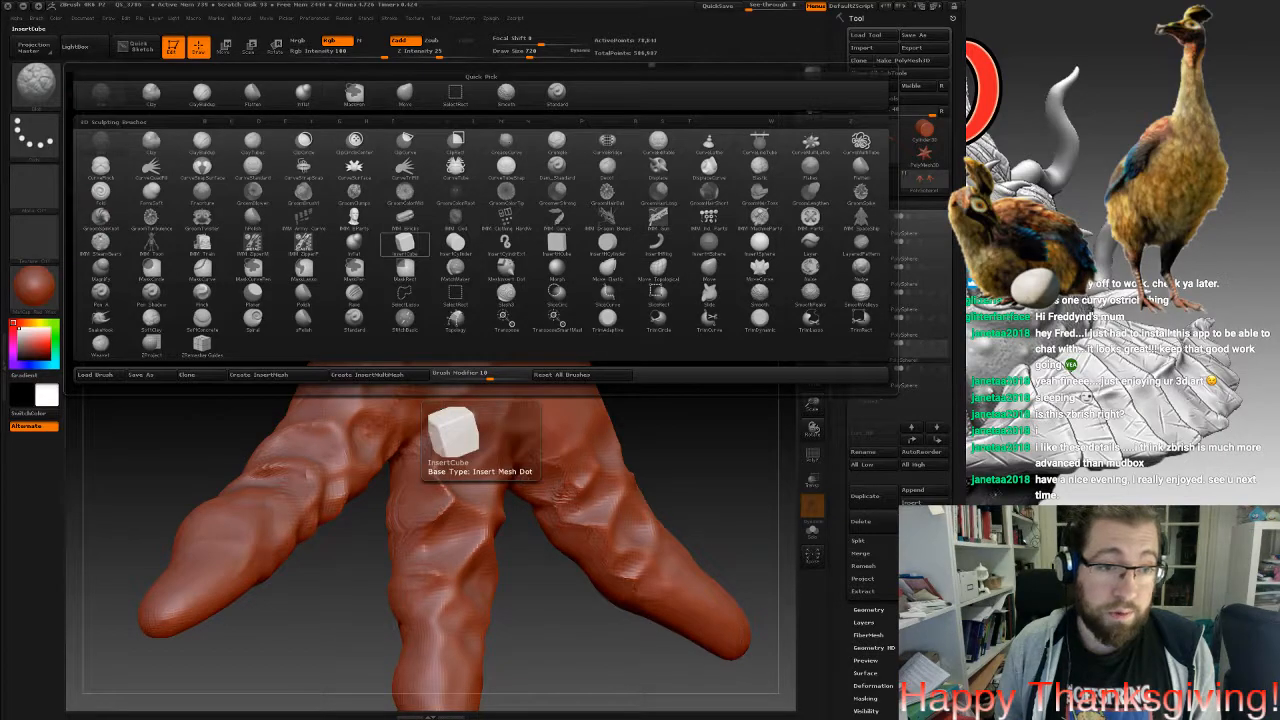
left_click(404, 242)
mouse_move(414, 378)
left_mouse_down()
mouse_move(430, 352)
mouse_move(450, 368)
mouse_move(446, 352)
left_mouse_up()
mouse_move(464, 430)
left_mouse_down()
mouse_move(452, 488)
mouse_move(448, 450)
mouse_move(488, 592)
mouse_move(436, 636)
mouse_move(434, 670)
left_mouse_up()
mouse_move(602, 468)
left_mouse_down()
mouse_move(574, 492)
mouse_move(604, 512)
left_mouse_up()
left_click_drag(628, 556, 656, 574)
left_click_drag(626, 500, 648, 524)
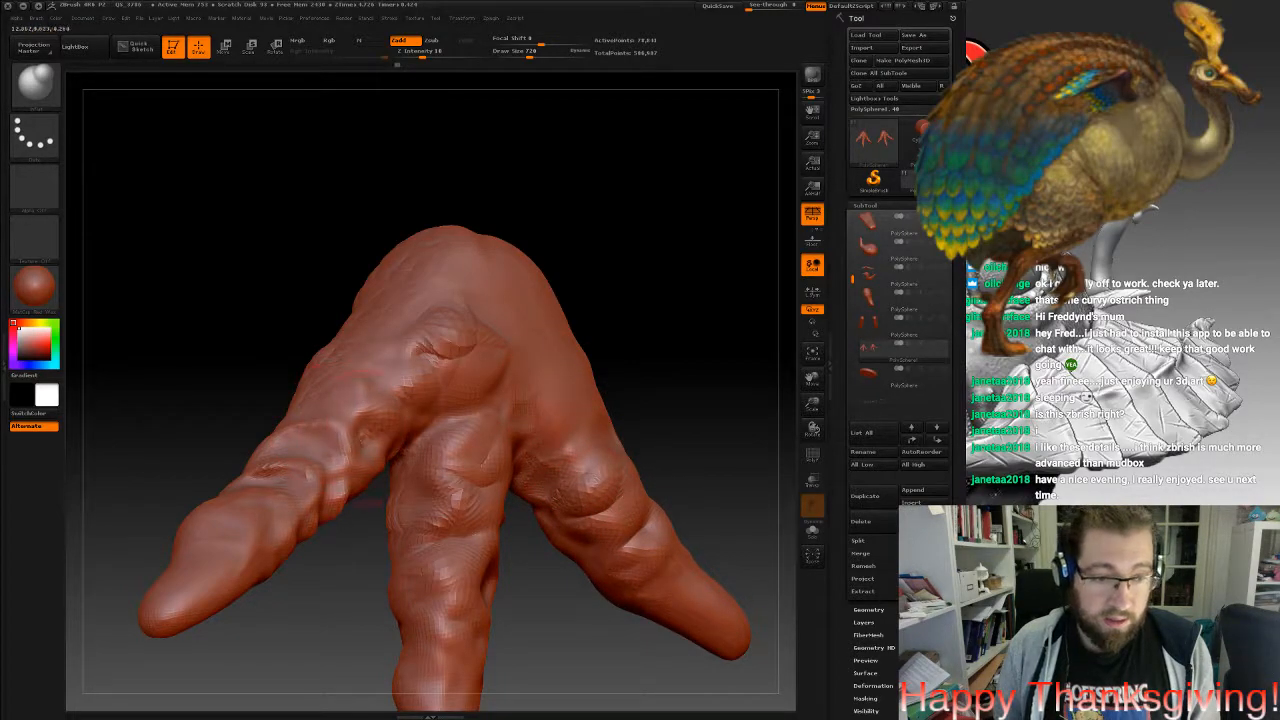
left_click_drag(316, 470, 297, 490)
mouse_move(610, 275)
left_mouse_down("ctrl")
mouse_move(641, 324)
mouse_move(698, 310)
mouse_move(680, 312)
left_mouse_up("ctrl")
Flatten the bumpy pads on the underside of the middle toe with the Flatten brush.
left_click(35, 85)
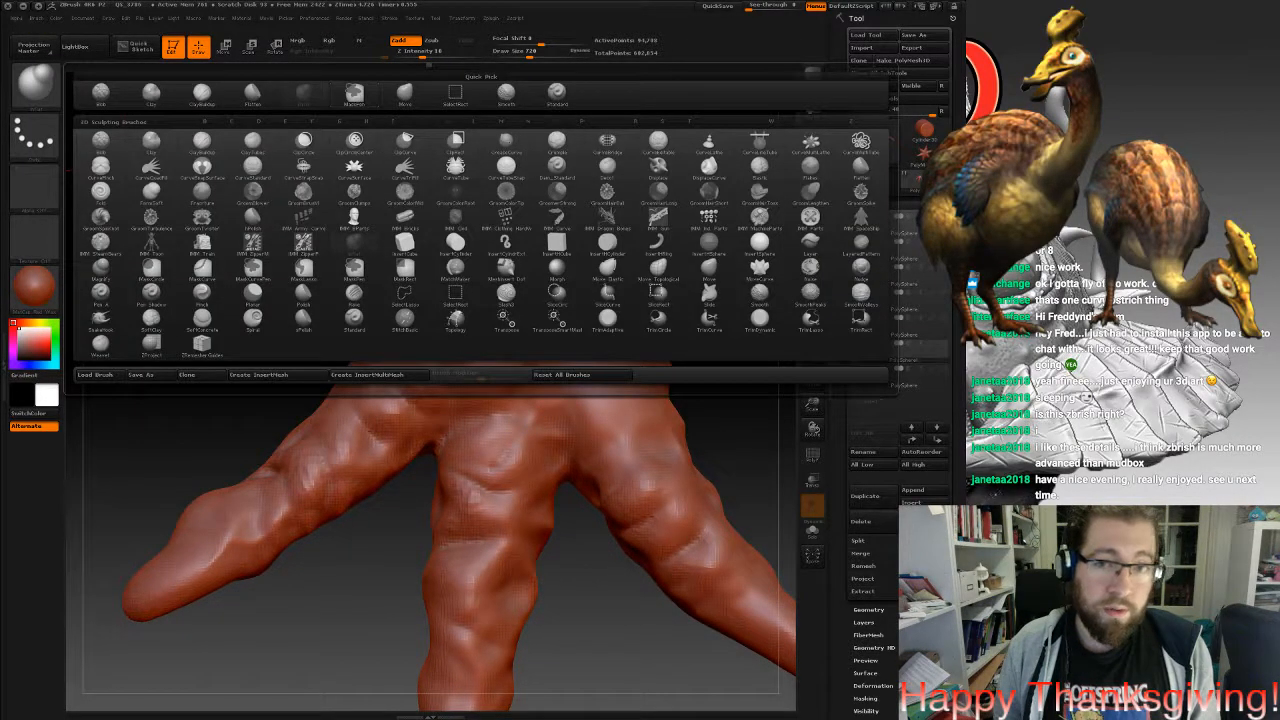
left_click(35, 85)
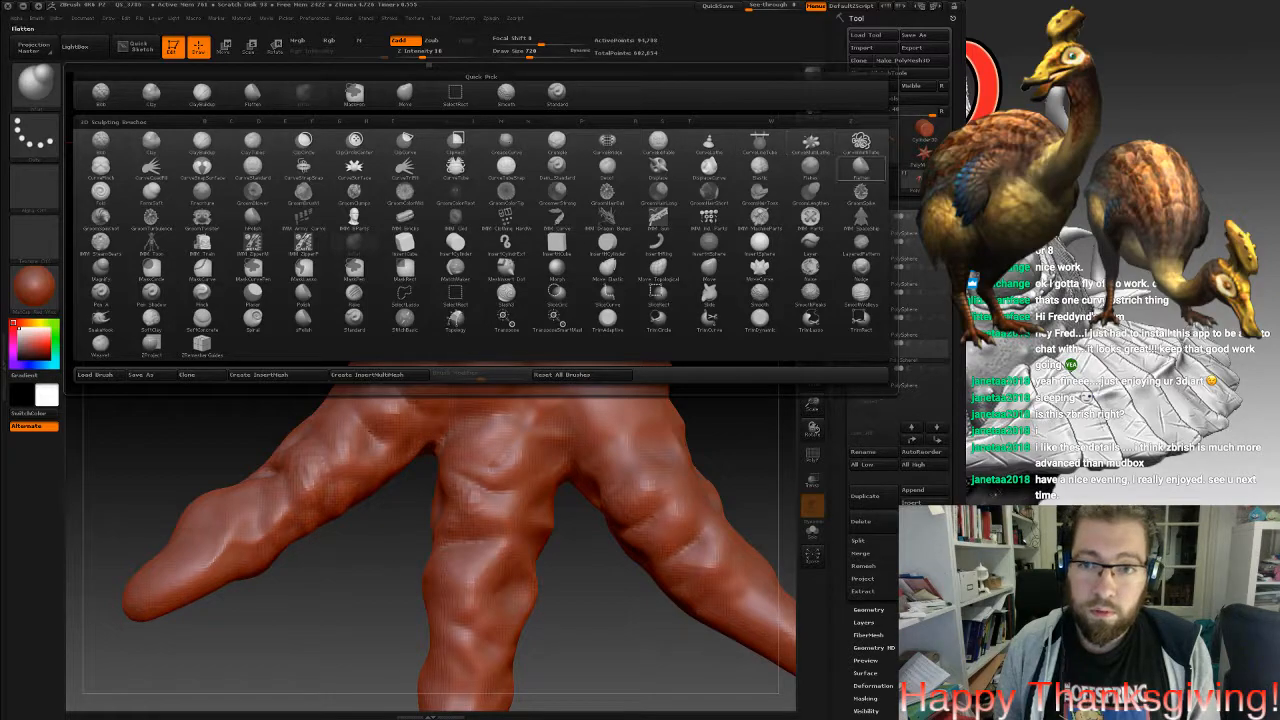
left_click(861, 168)
left_click_drag(720, 290, 738, 144, "alt")
mouse_move(530, 318)
left_mouse_down()
mouse_move(510, 284)
mouse_move(490, 560)
mouse_move(522, 310)
left_mouse_up()
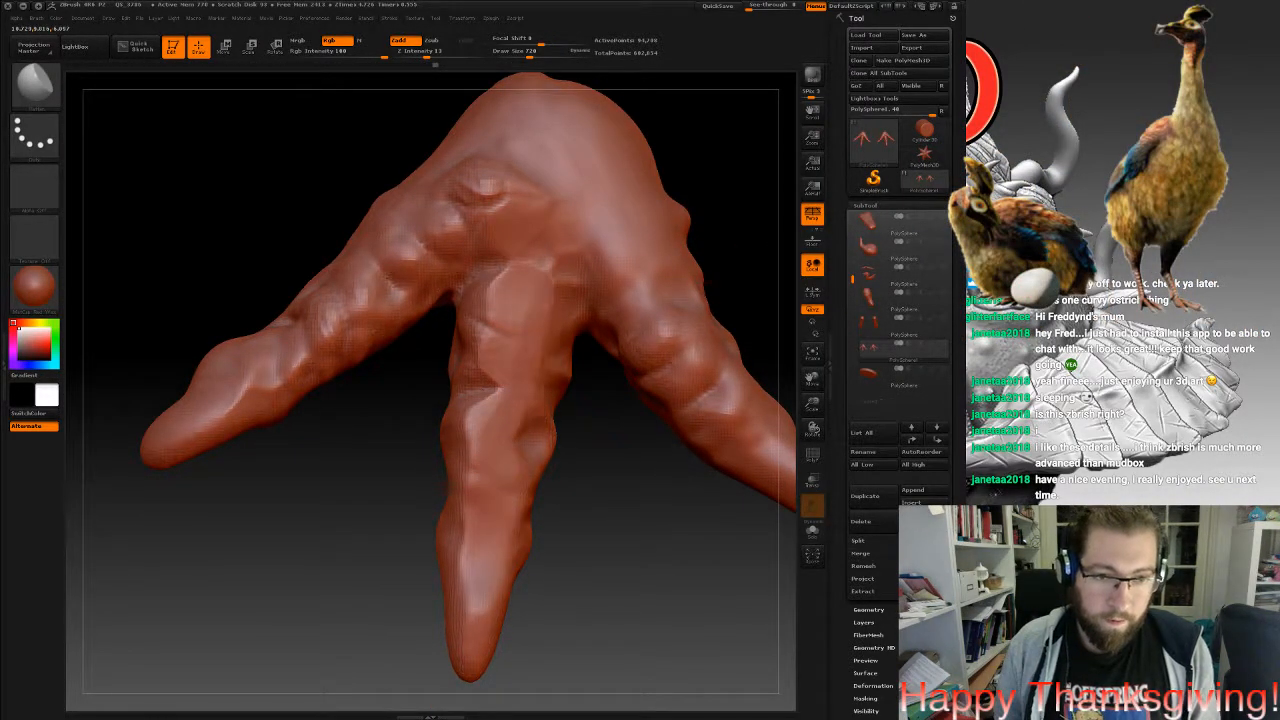
Smooth the ball of the foot and the pads along the underside of all three toes.
left_click_drag(540, 200, 490, 400)
mouse_move(491, 158)
left_mouse_down()
mouse_move(425, 235)
mouse_move(300, 325)
mouse_move(320, 360)
left_mouse_up()
mouse_move(530, 170)
left_mouse_down()
mouse_move(320, 355)
mouse_move(494, 195)
left_mouse_up()
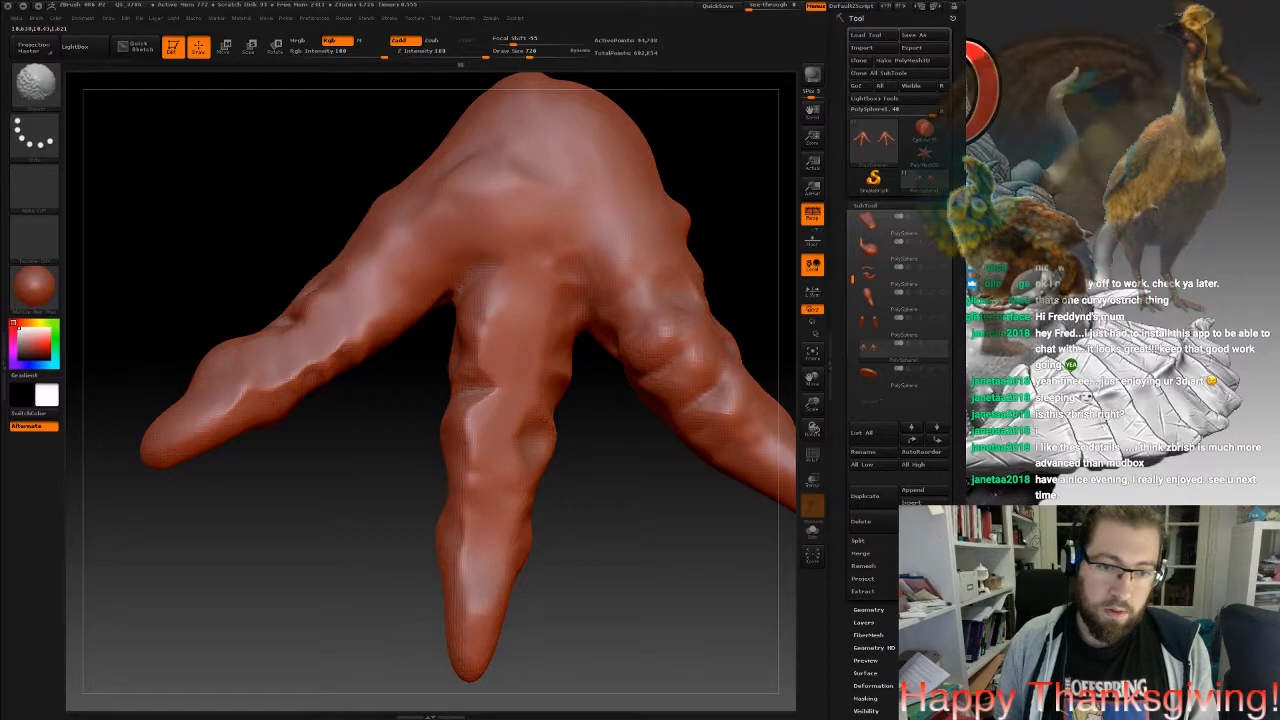
left_click_drag(472, 300, 480, 410)
left_click_drag(757, 350, 632, 280, "alt")
mouse_move(485, 180)
left_mouse_down()
mouse_move(622, 358)
mouse_move(499, 192)
left_mouse_up()
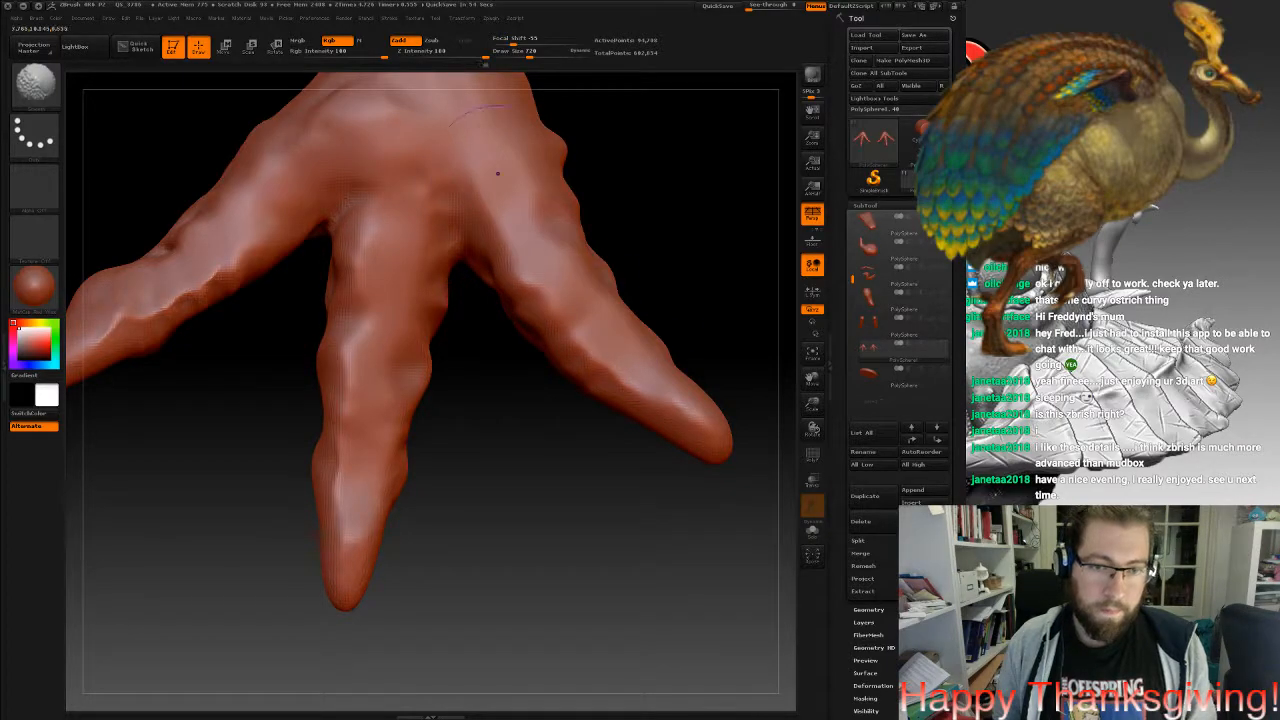
Soften the remaining bumps on the underside of the feet and remesh the feet.
mouse_move(640, 230)
left_mouse_down()
mouse_move(325, 250)
mouse_move(320, 170)
left_mouse_up()
left_click_drag(706, 278, 486, 358, "alt")
left_click_drag(650, 400, 650, 300)
left_click(943, 343)
left_click_drag(700, 540, 580, 450)
left_click(943, 343)
mouse_move(740, 430)
left_mouse_down()
mouse_move(570, 440)
mouse_move(570, 590)
mouse_move(465, 612)
left_mouse_up()
left_click_drag(555, 305, 530, 355)
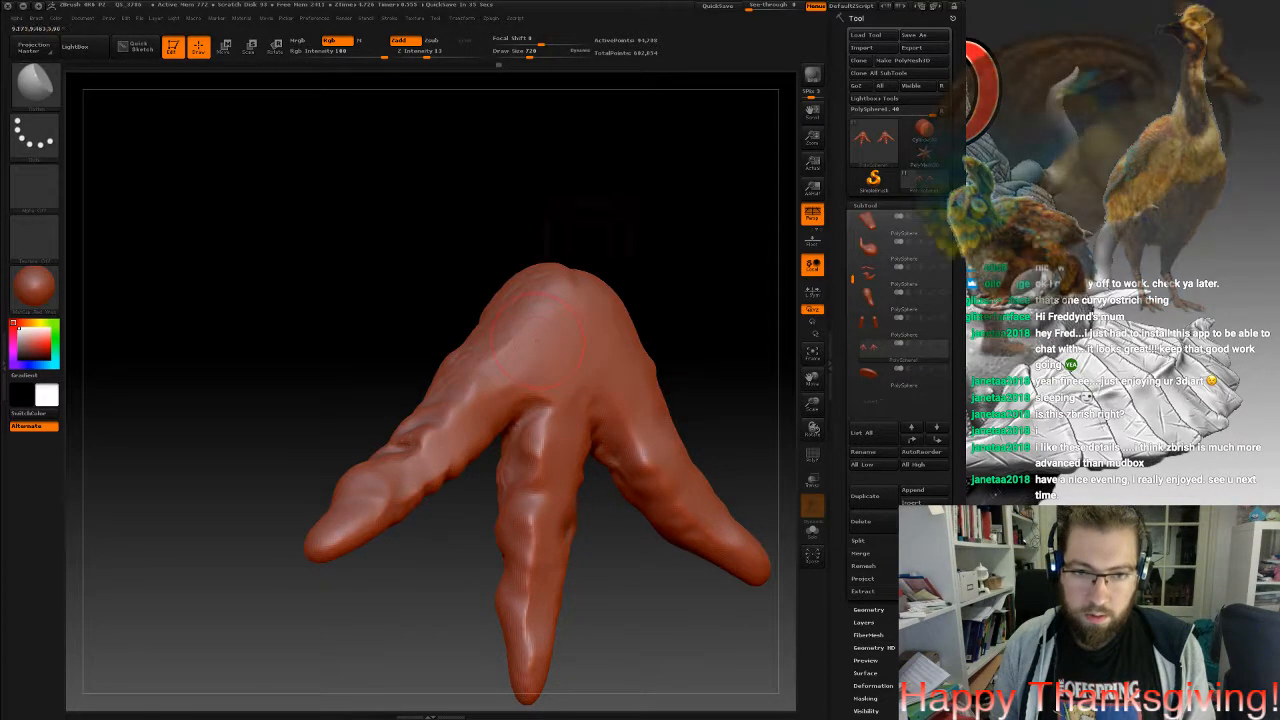
left_click_drag(612, 178, 647, 217, "ctrl")
left_click_drag(400, 340, 570, 340)
left_click_drag(515, 445, 522, 520, "shift")
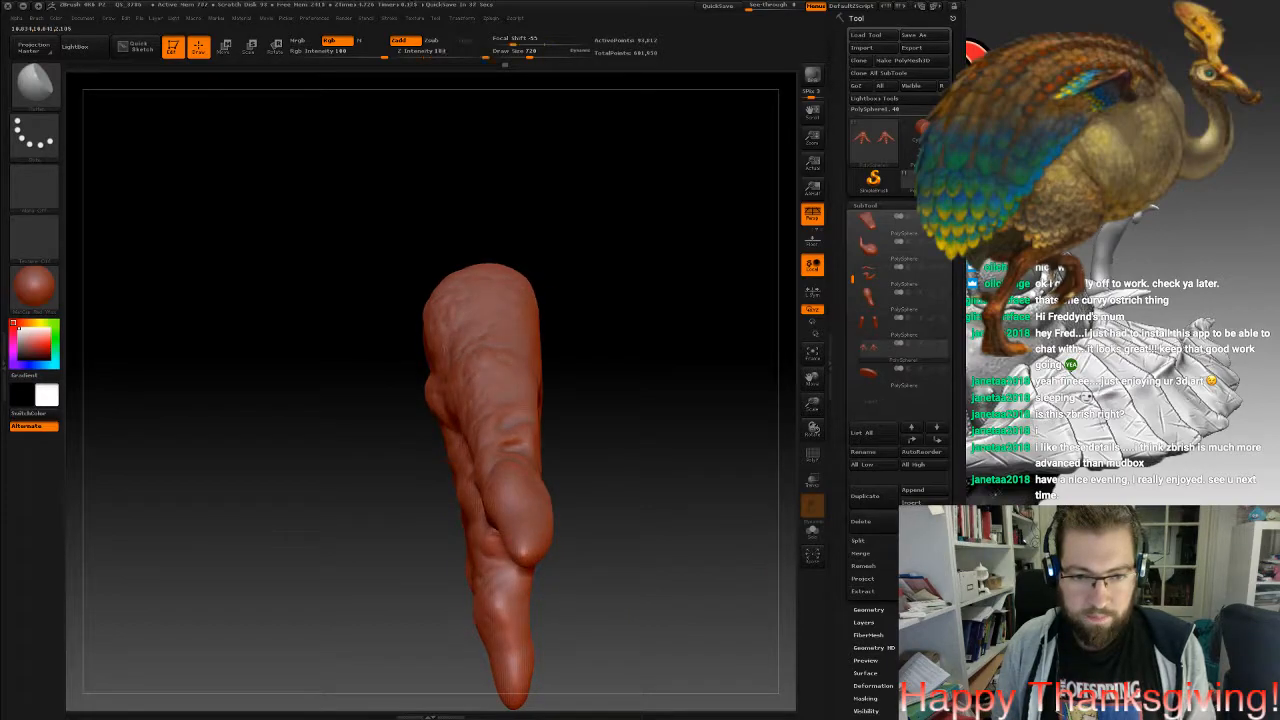
Check the reshaped toes from several angles and return to the head and neck of the full bird.
left_click_drag(570, 340, 343, 443)
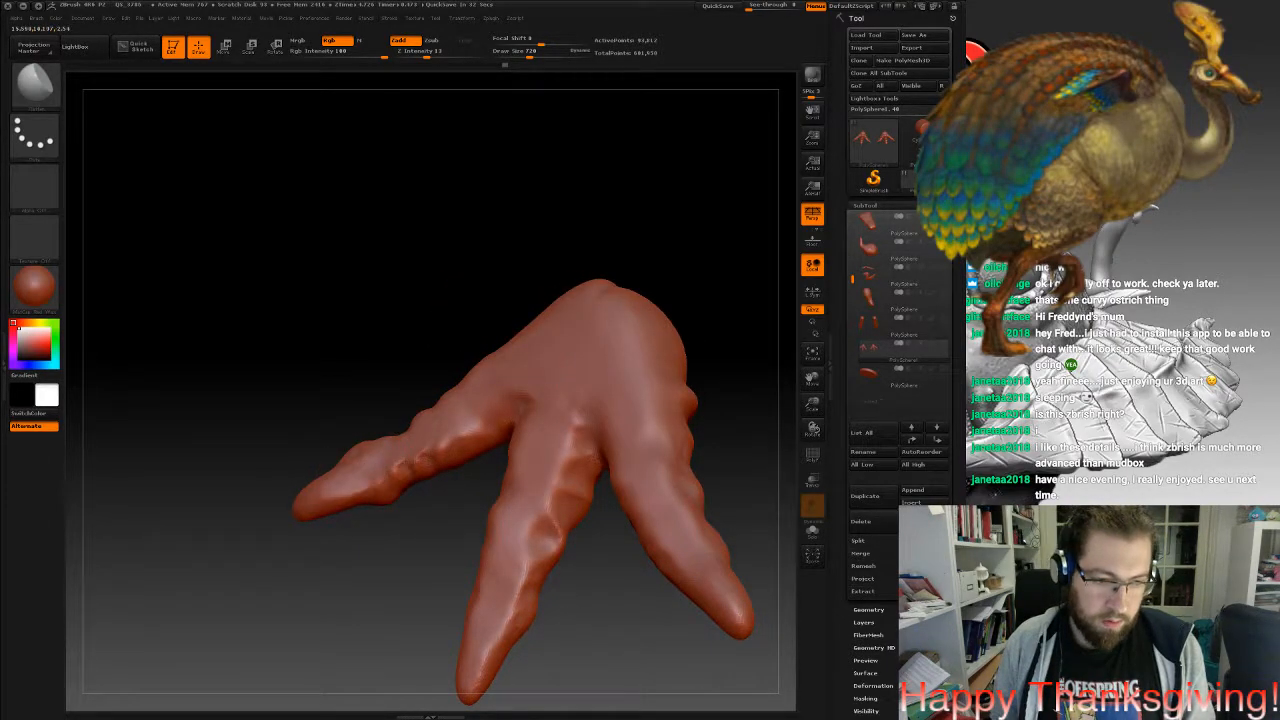
left_click_drag(330, 560, 525, 430)
left_click_drag(525, 520, 735, 250)
left_click(943, 343)
left_click_drag(690, 300, 635, 655, "alt")
left_click_drag(610, 610, 730, 626, "alt")
left_click_drag(500, 170, 615, 492, "alt")
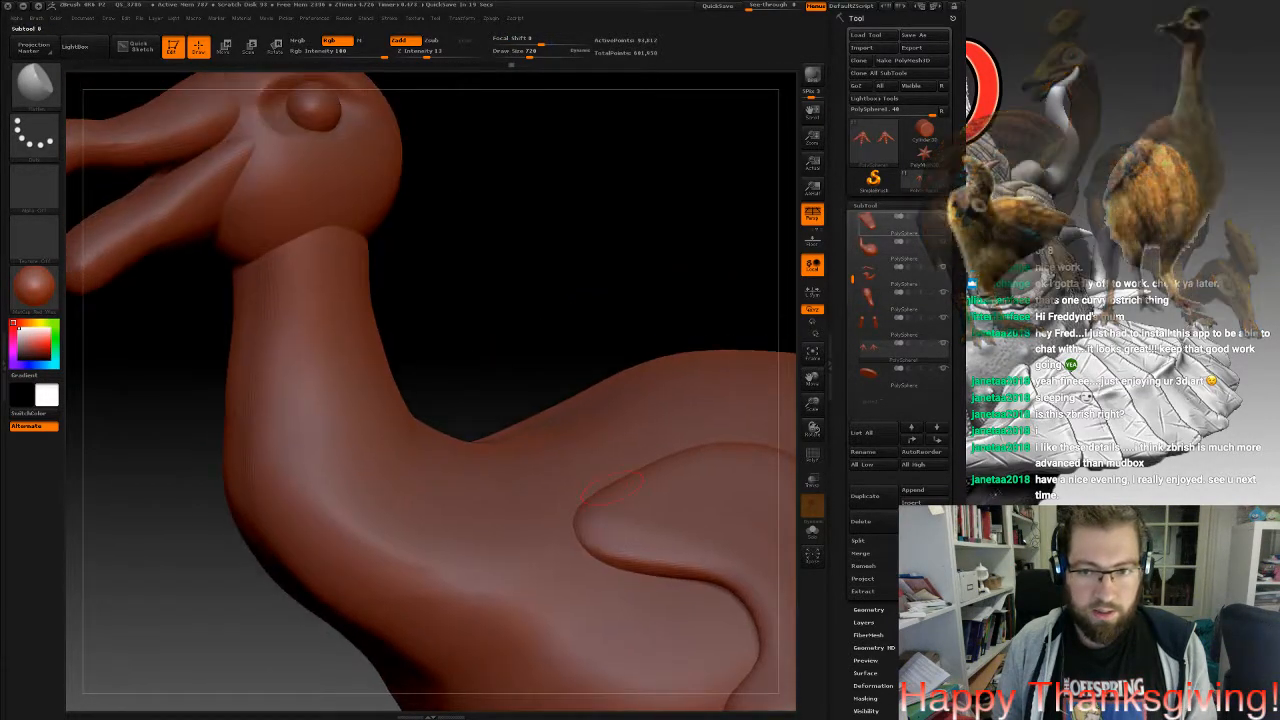
Remesh the lower beak and the upper beak as separate subtools.
left_click(188, 192, "alt")
left_click_drag(510, 240, 696, 439, "alt")
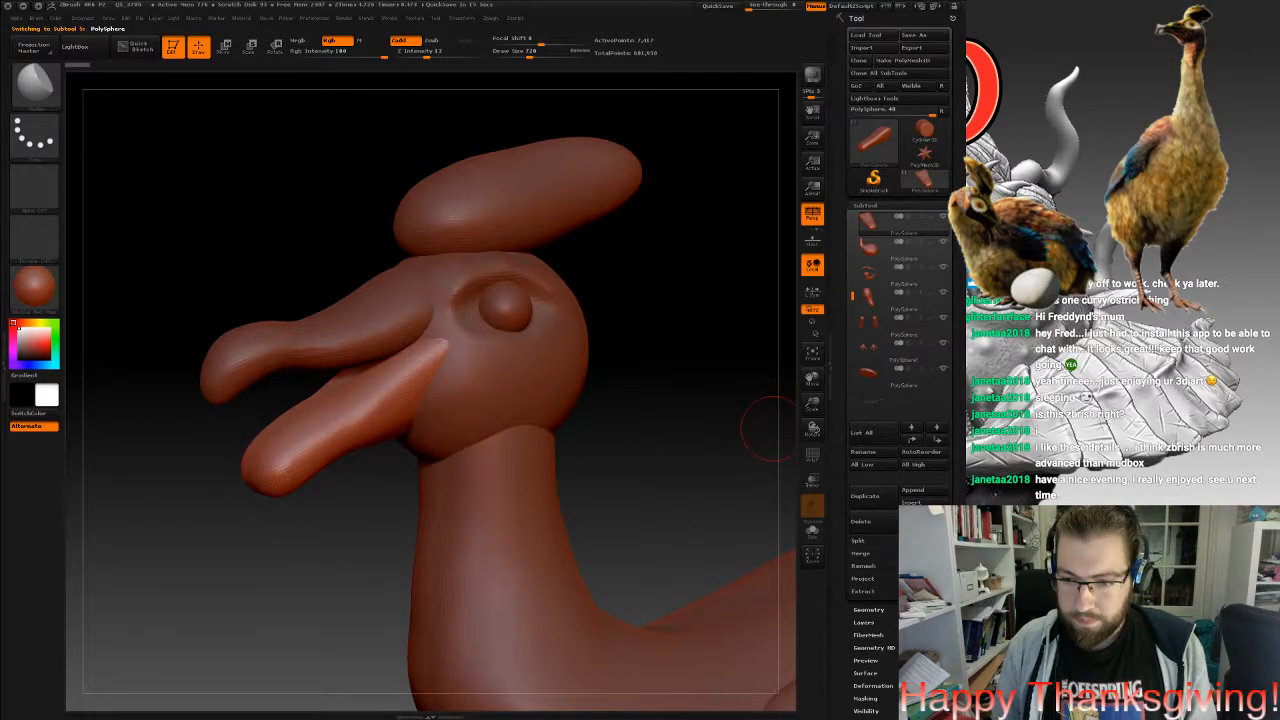
left_click_drag(640, 350, 700, 400)
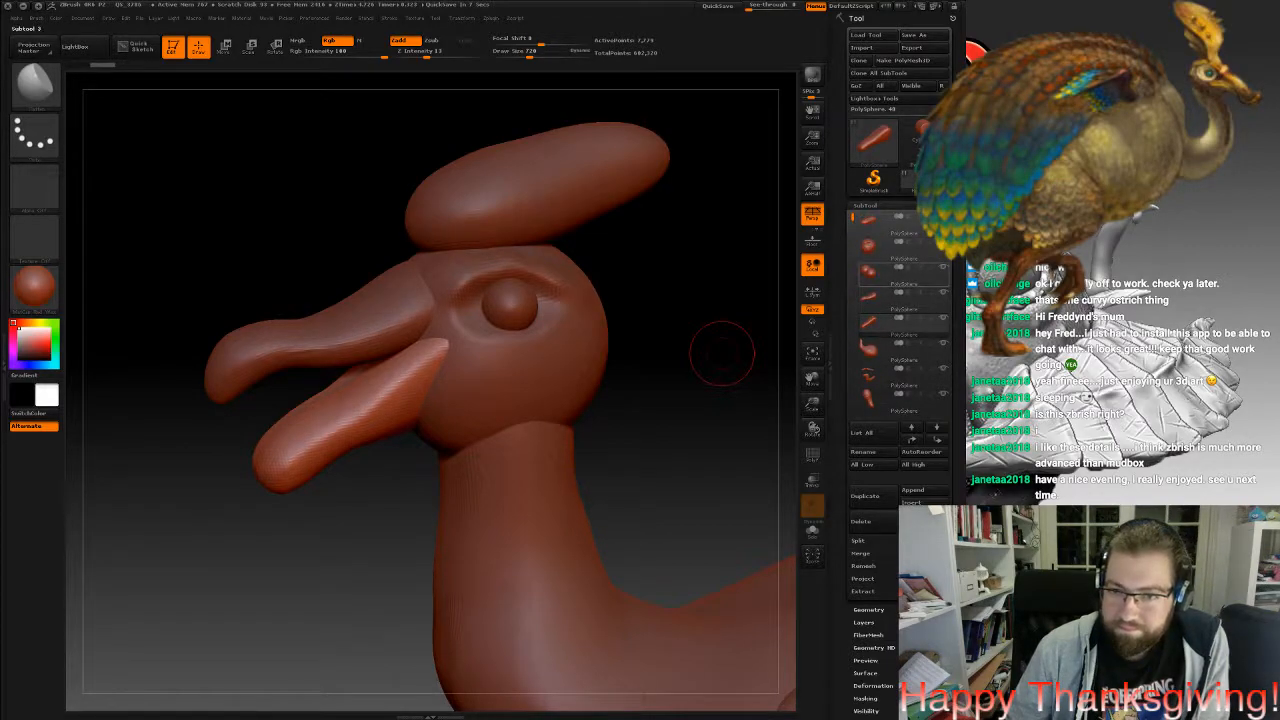
left_click_drag(687, 294, 708, 328, "ctrl")
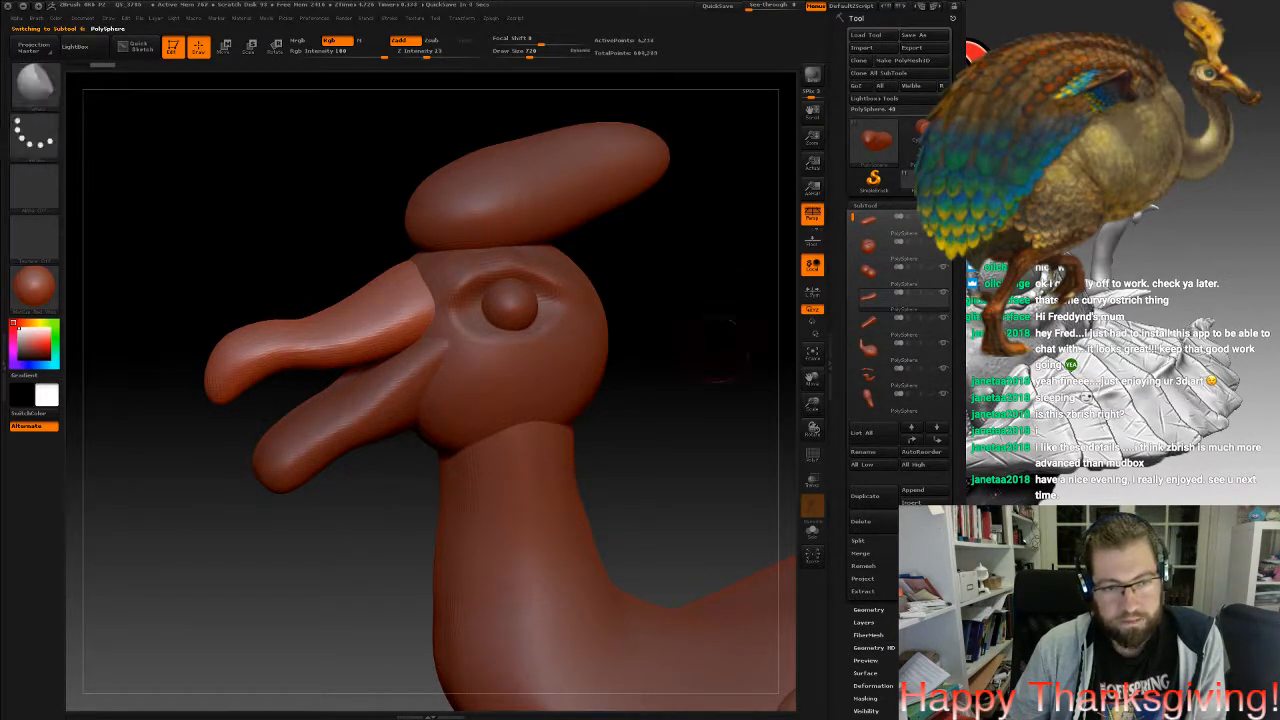
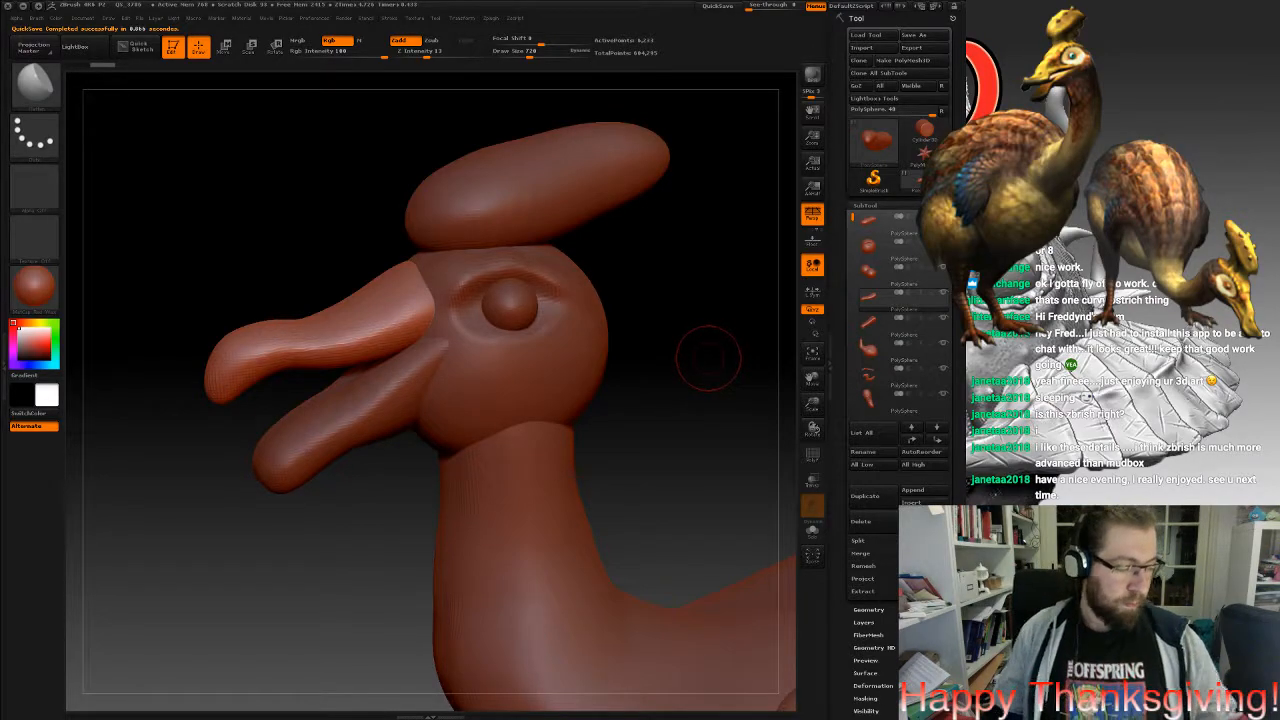
Adjust the width of the beak halves from above using the Move brush with a draw size of 1222.
left_click_drag(647, 343, 740, 346)
left_click_drag(665, 385, 574, 397)
mouse_move(488, 450)
left_mouse_down()
mouse_move(520, 440)
mouse_move(552, 335)
mouse_move(578, 335)
mouse_move(520, 328)
left_mouse_up()
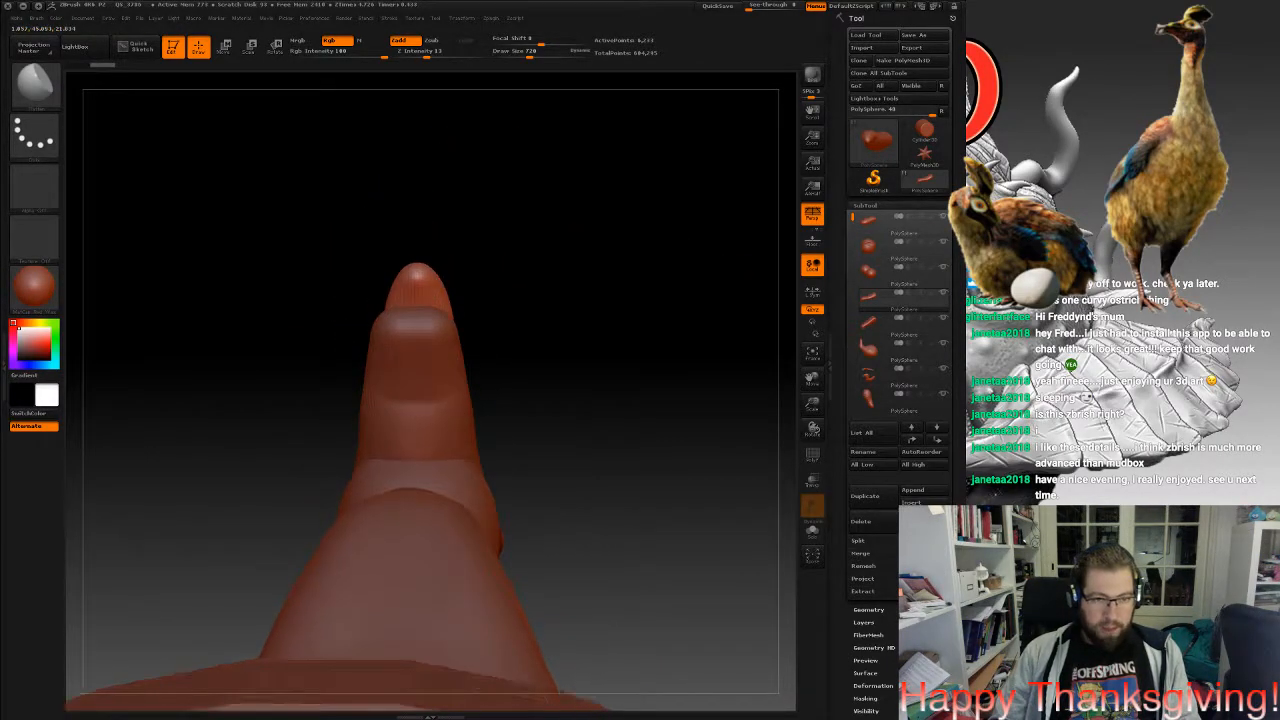
left_click(36, 85)
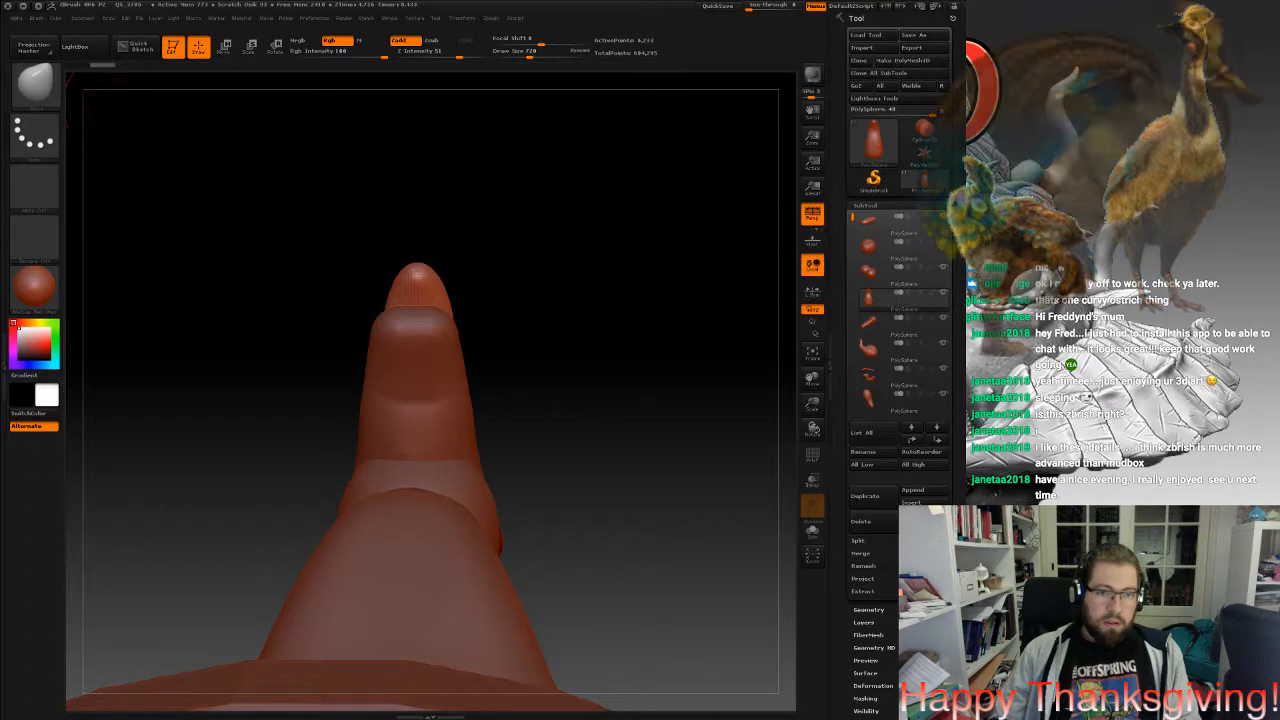
key("space")
left_click_drag(466, 399, 476, 399)
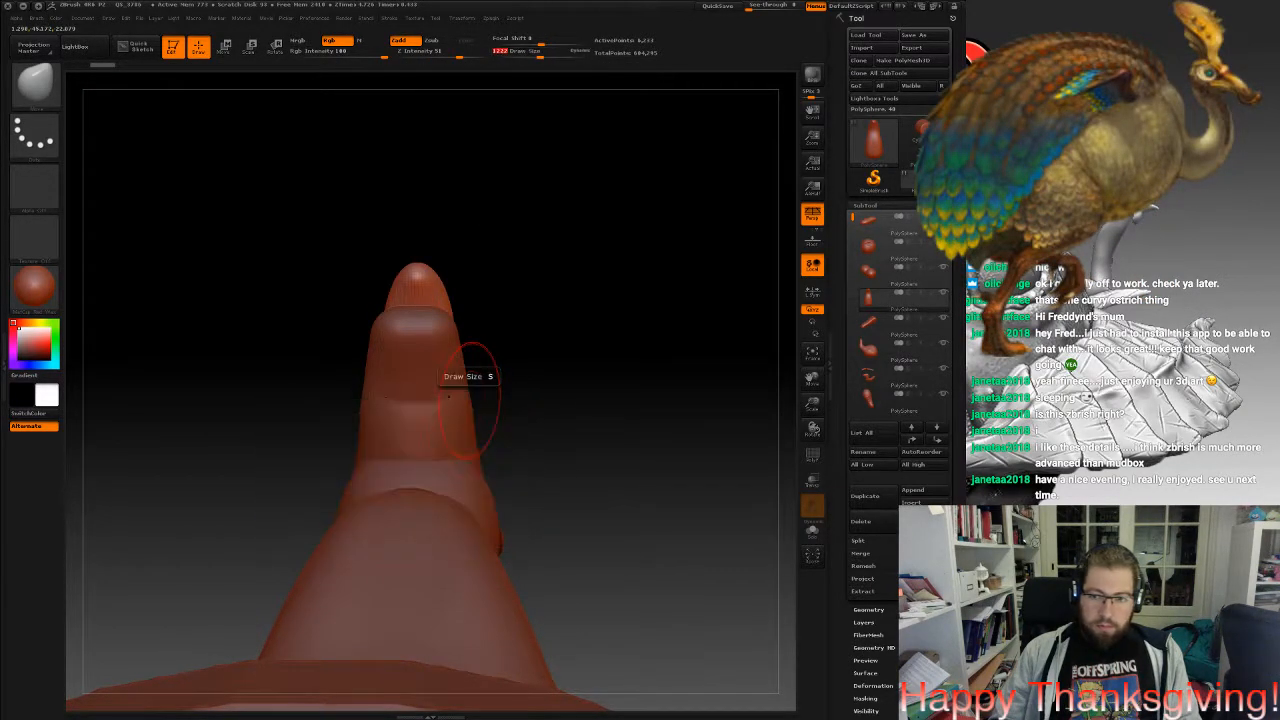
left_click(872, 325)
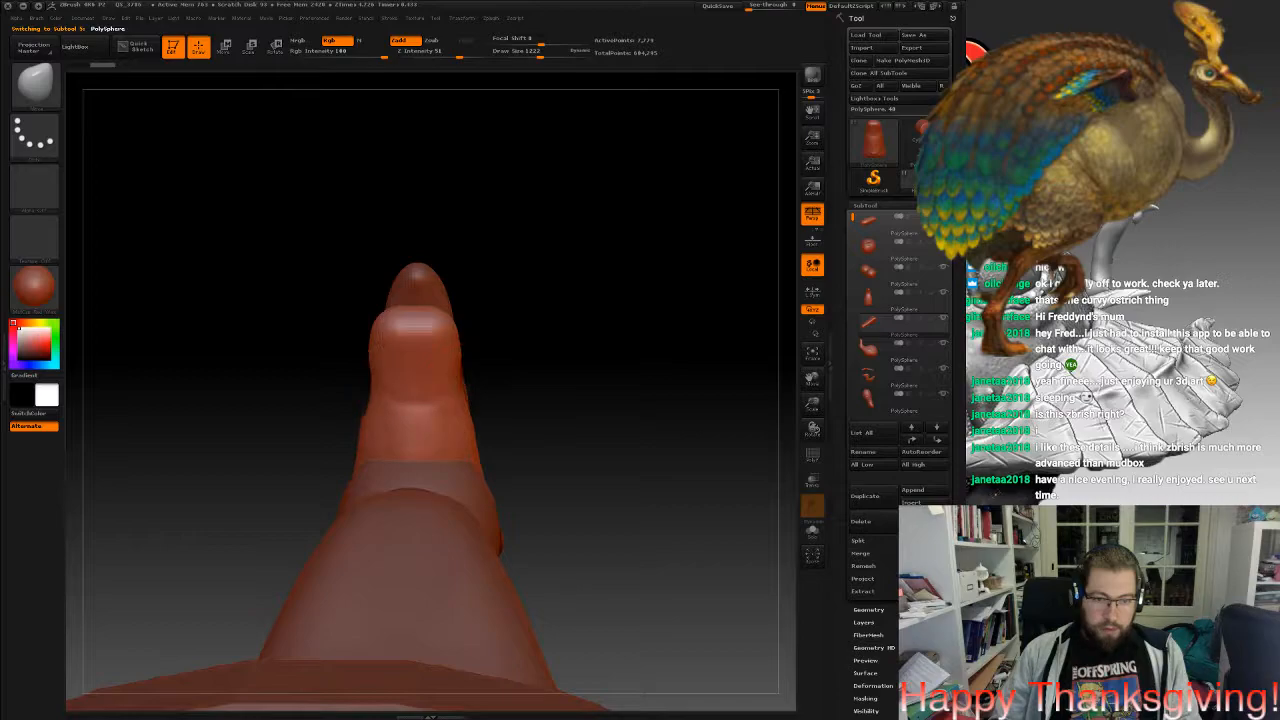
right_click_drag(459, 405, 508, 352)
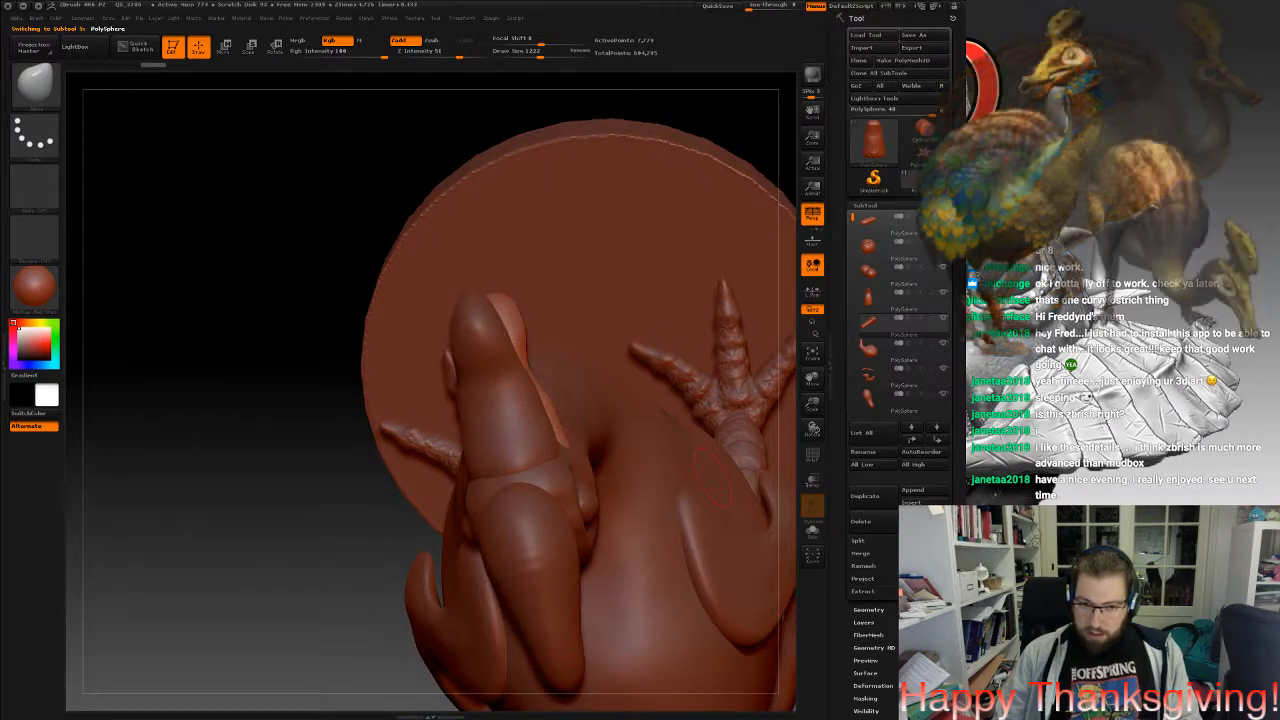
Pull the upper beak's tip forward and down into a pointed hook and raise a bulge near its base.
left_click(874, 299)
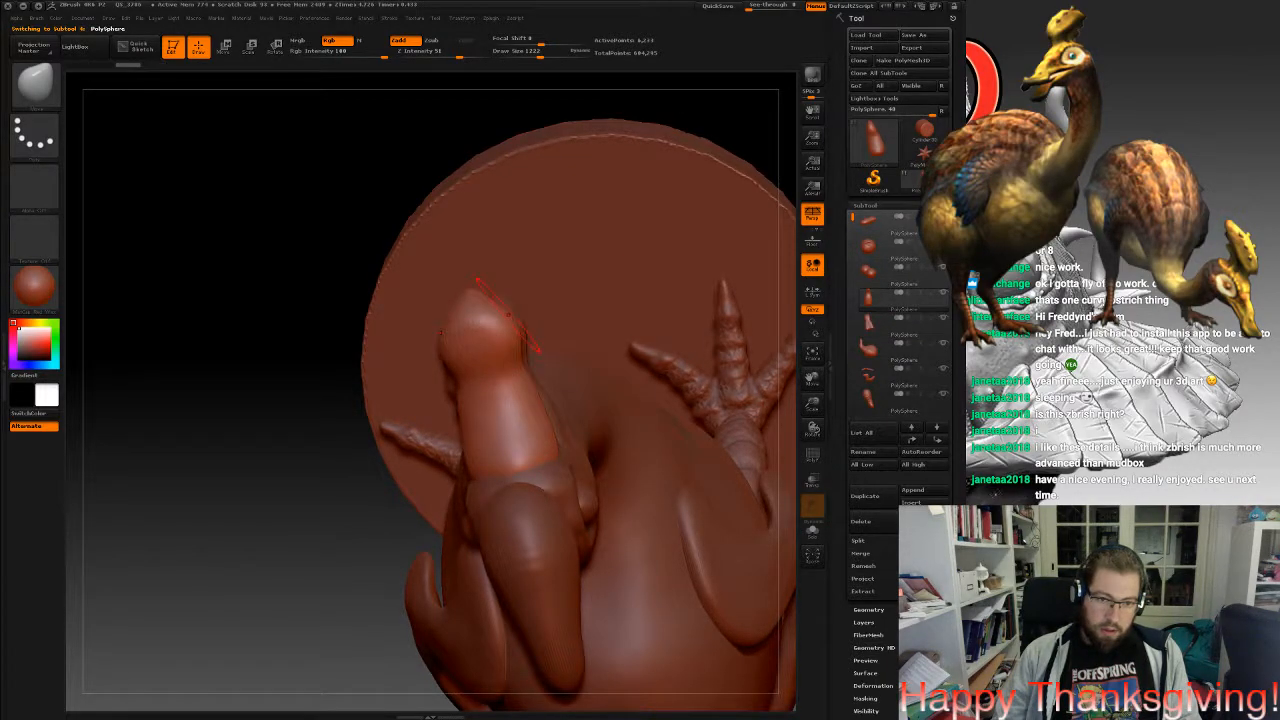
mouse_move(505, 315)
left_mouse_down()
mouse_move(480, 455)
mouse_move(396, 418)
mouse_move(455, 425)
mouse_move(375, 420)
left_mouse_up()
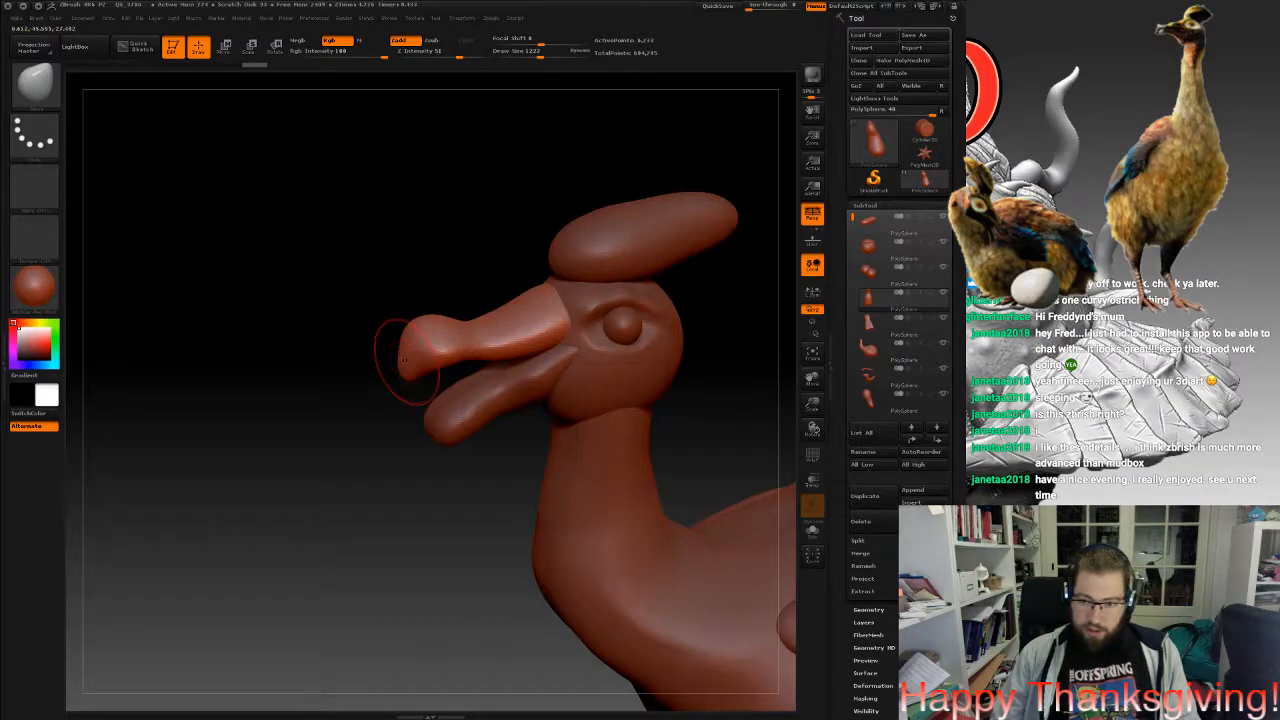
left_click_drag(400, 372, 373, 374)
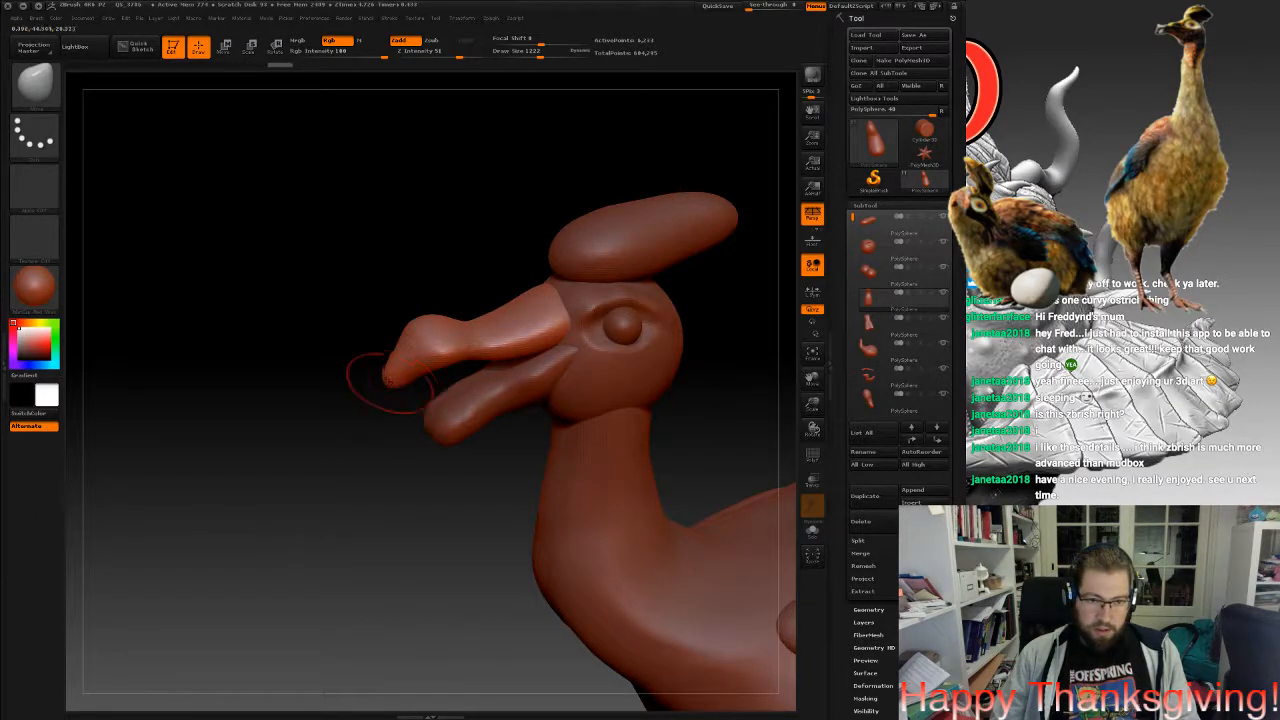
left_click_drag(482, 311, 509, 293)
right_click_drag(545, 322, 548, 364)
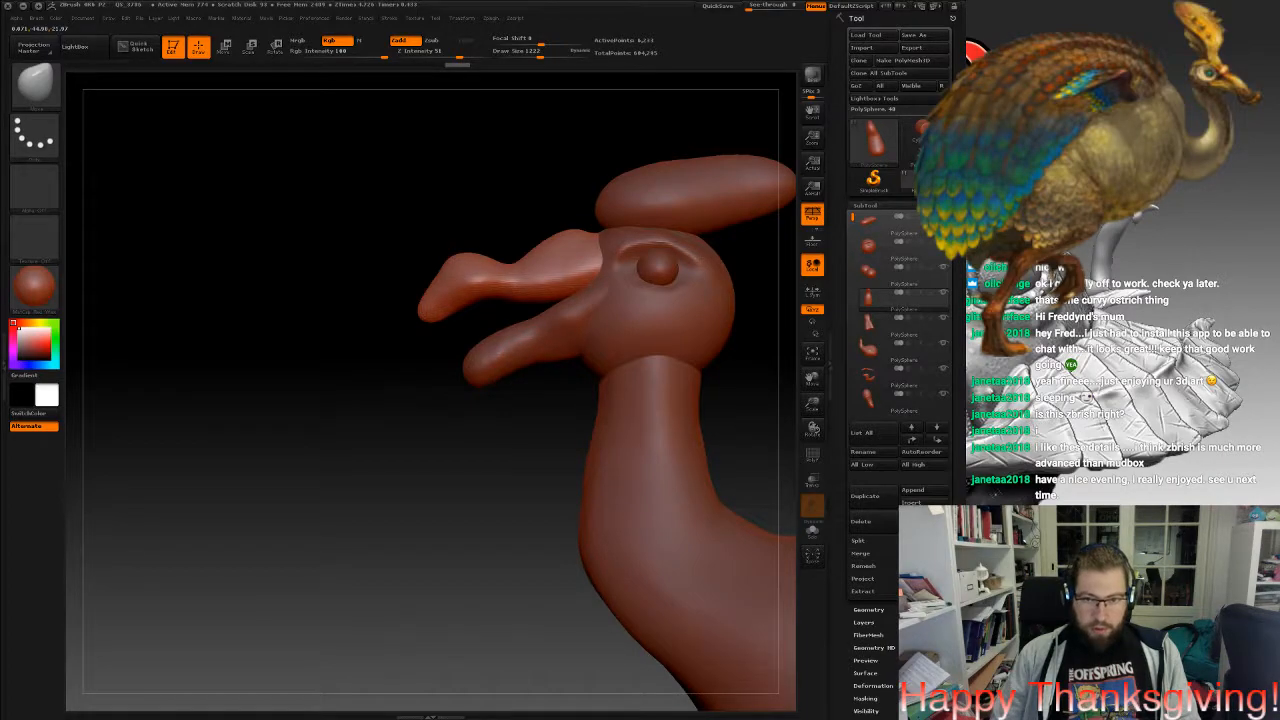
Reshape the lower beak with the Move brush, pulling its tip downward into a broad, blunt end.
left_click(873, 324)
right_click_drag(620, 330, 672, 345)
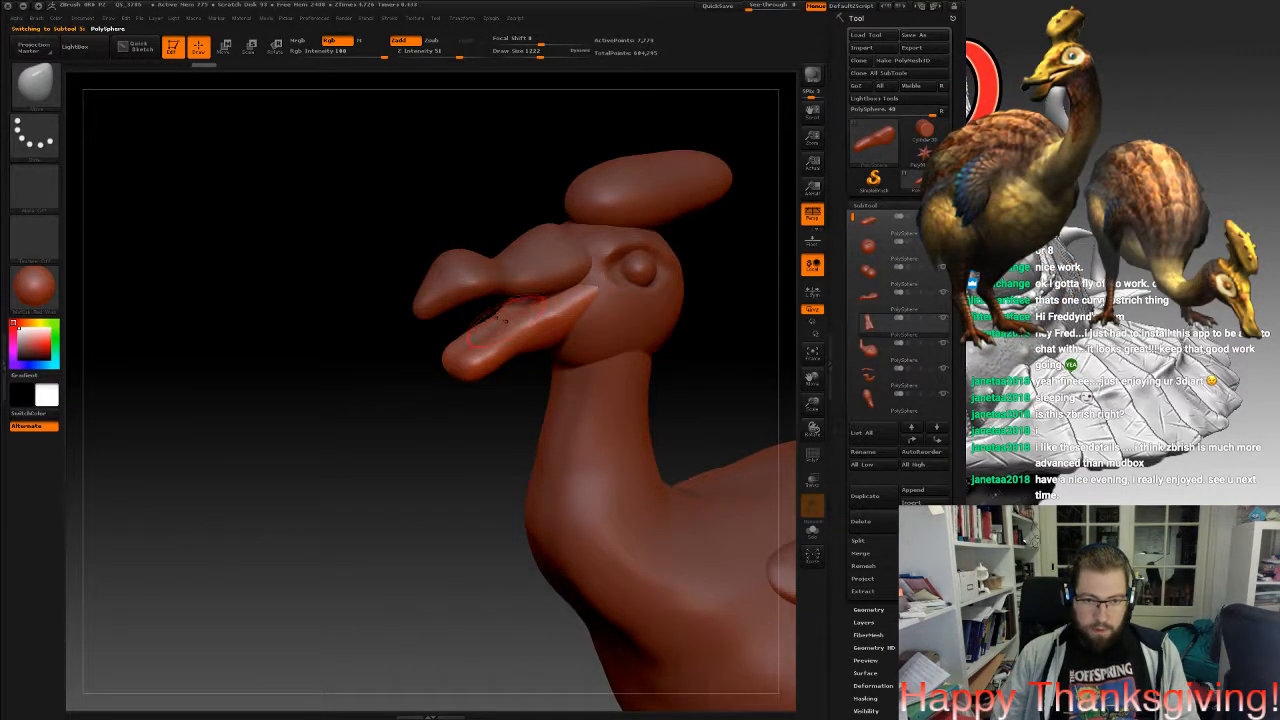
right_click_drag(485, 390, 468, 368)
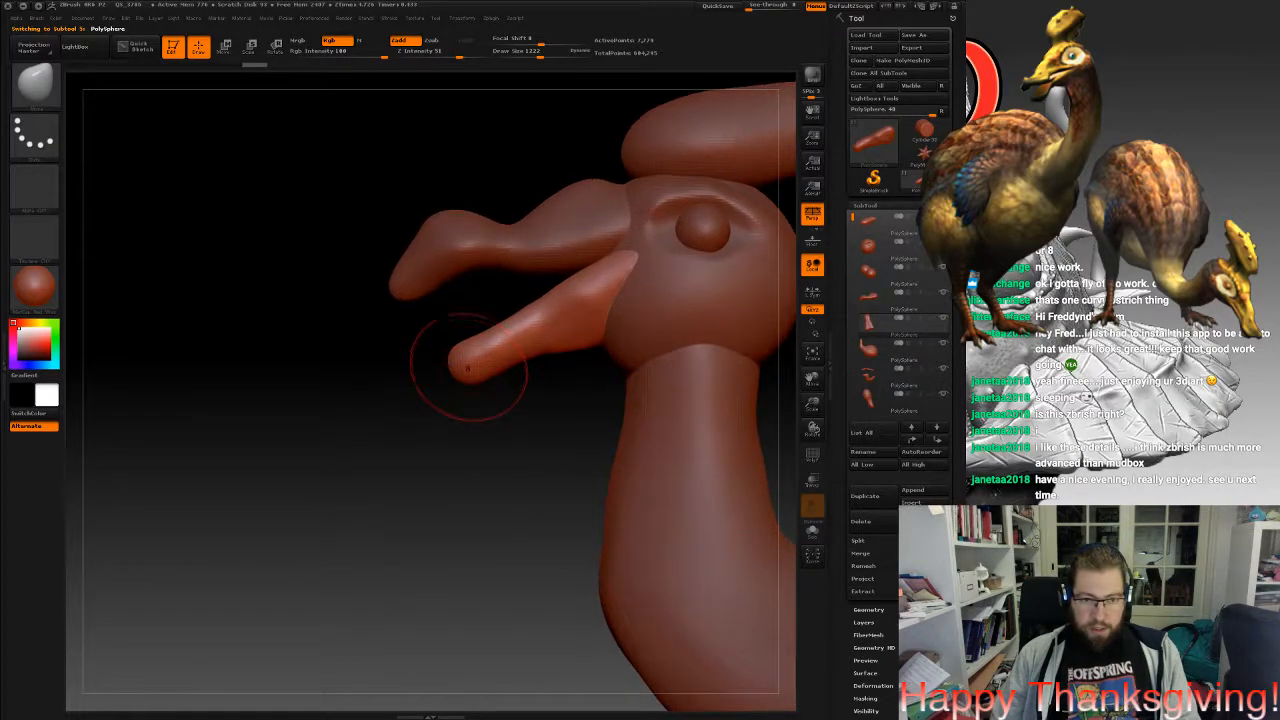
left_click_drag(459, 378, 486, 392)
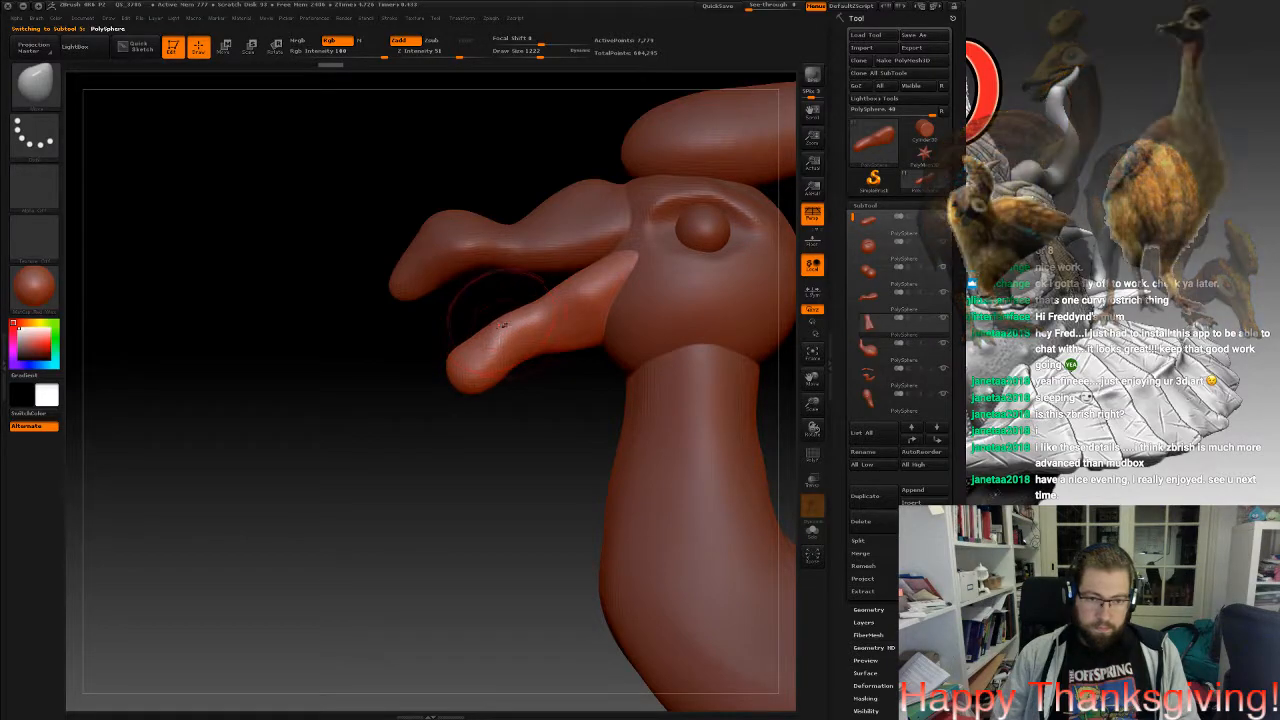
right_click_drag(480, 374, 461, 351)
left_click_drag(460, 352, 462, 372)
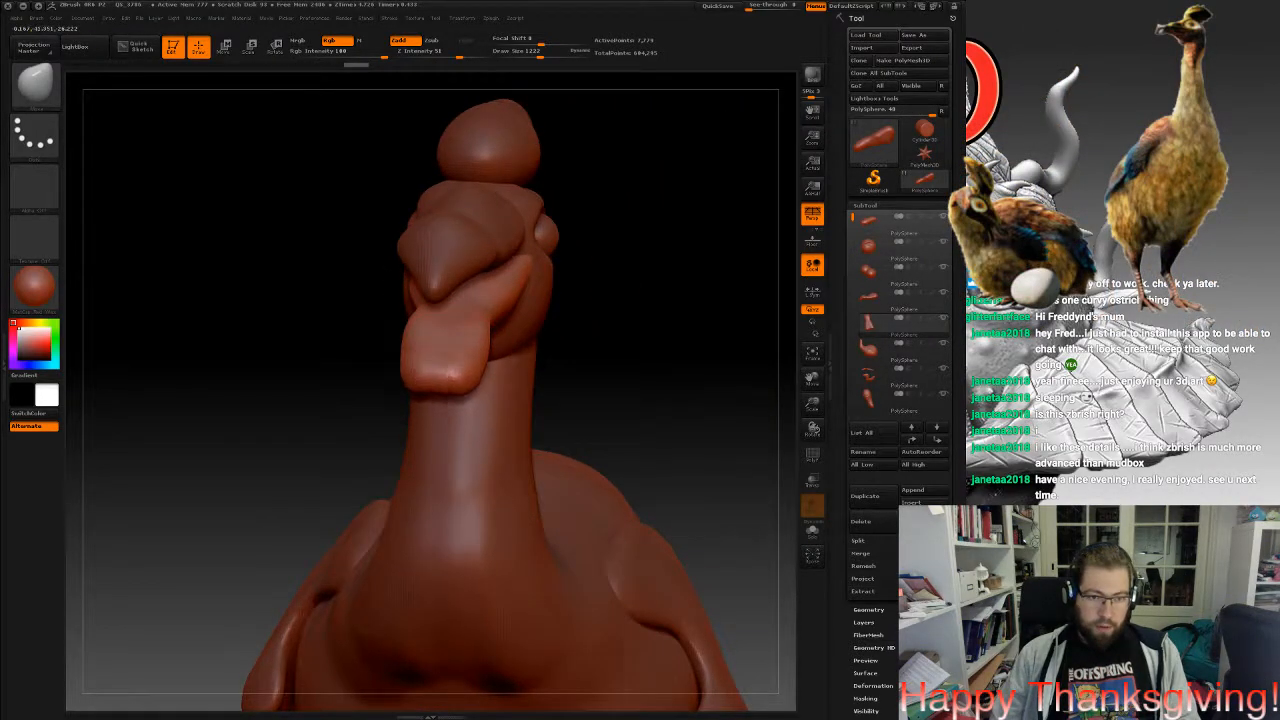
mouse_move(467, 347)
right_mouse_down()
mouse_move(476, 315)
mouse_move(412, 330)
mouse_move(390, 362)
mouse_move(555, 358)
mouse_move(475, 358)
right_mouse_up()
Reduce the draw size to 810 and turn on transparency to compare both beak halves from above.
right_click(368, 336)
left_click_drag(374, 338, 365, 338)
left_click(812, 480)
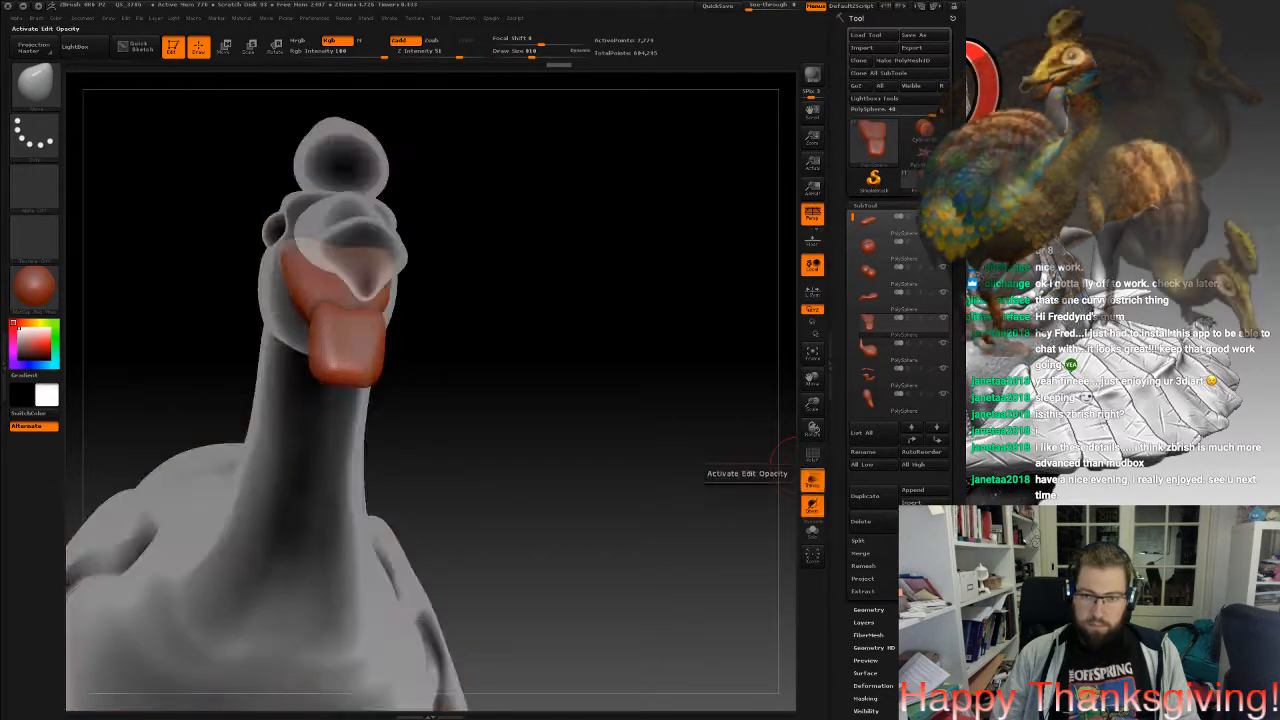
right_click_drag(453, 308, 420, 375)
right_click_drag(381, 264, 450, 505, "alt")
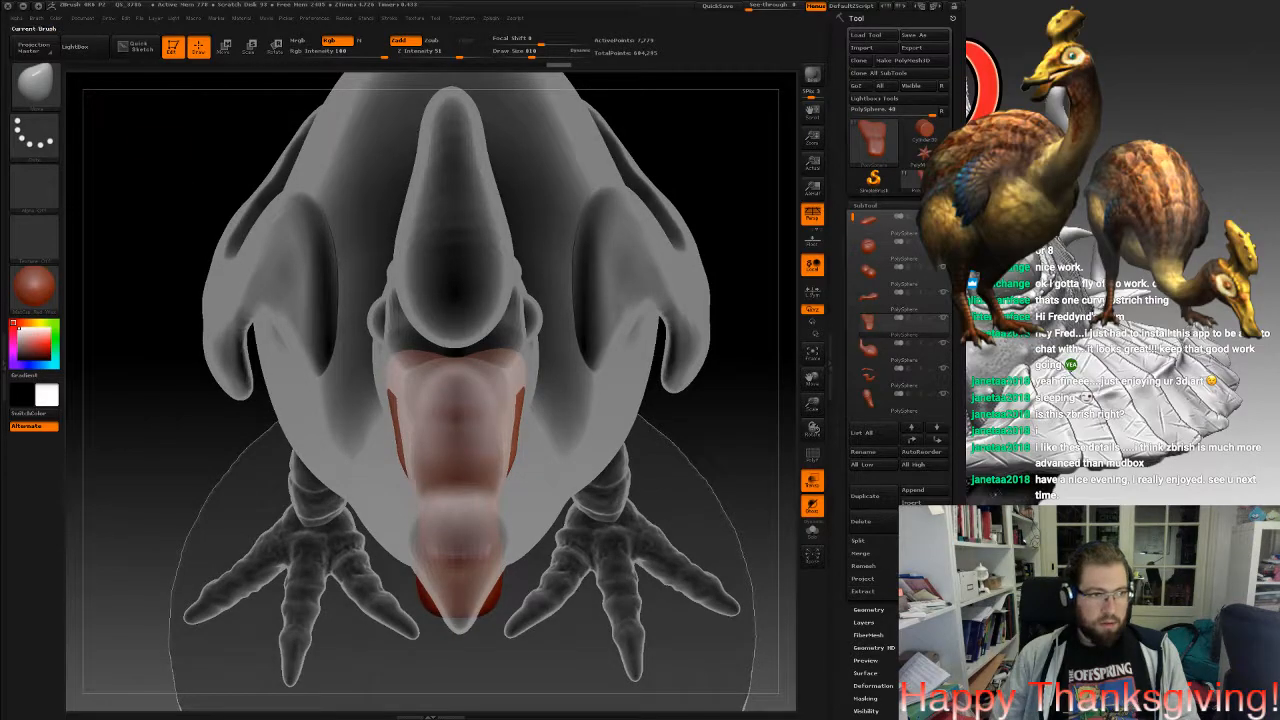
Switch to the Standard brush with a draw size of 537 and make the lower beak the active subtool.
left_click(35, 85)
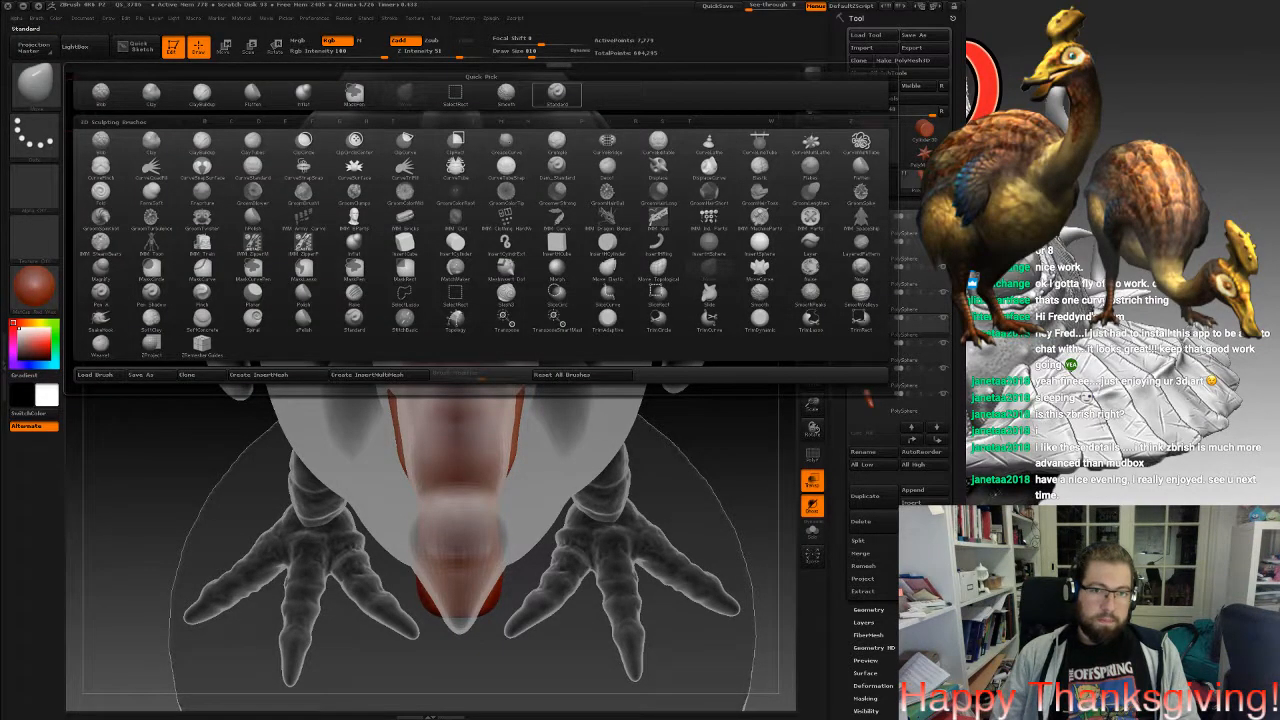
left_click(557, 95)
key("space")
mouse_move(457, 420)
left_mouse_down()
mouse_move(447, 436)
mouse_move(450, 411)
left_mouse_up()
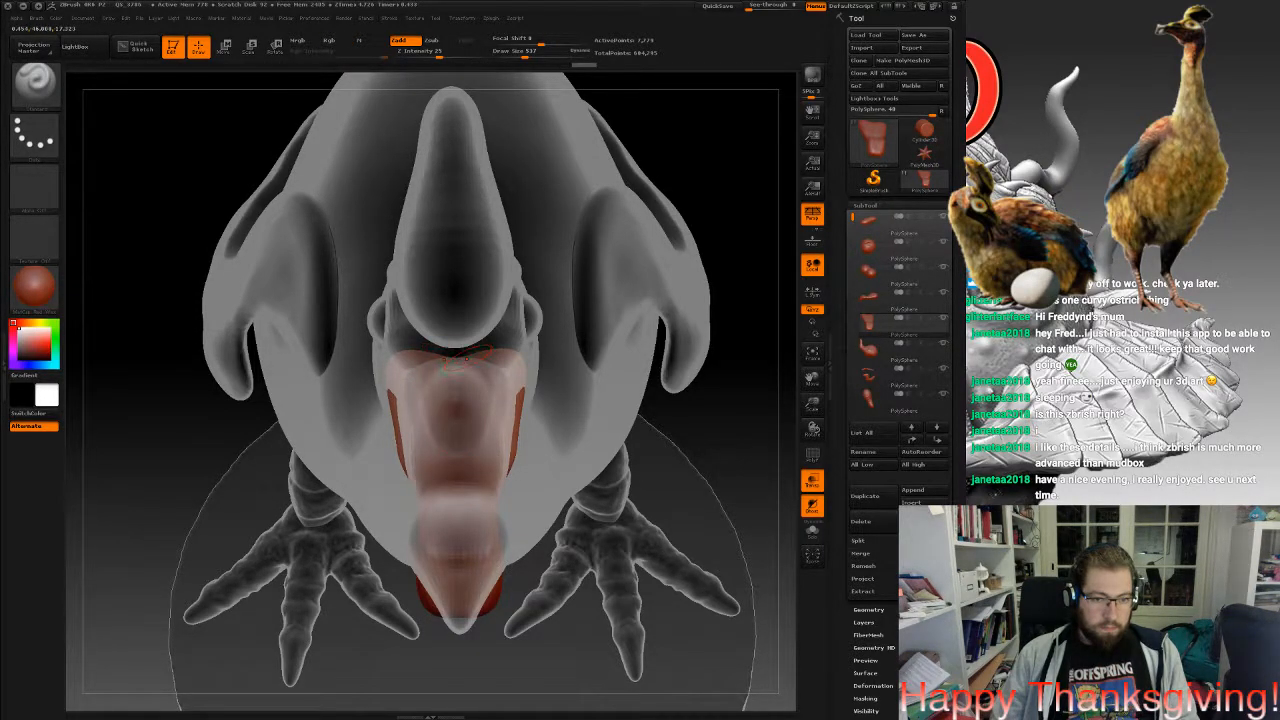
left_click(458, 354, "alt")
mouse_move(485, 392)
right_mouse_down()
mouse_move(486, 374)
mouse_move(530, 373)
right_mouse_up()
left_click(490, 501, "ctrl")
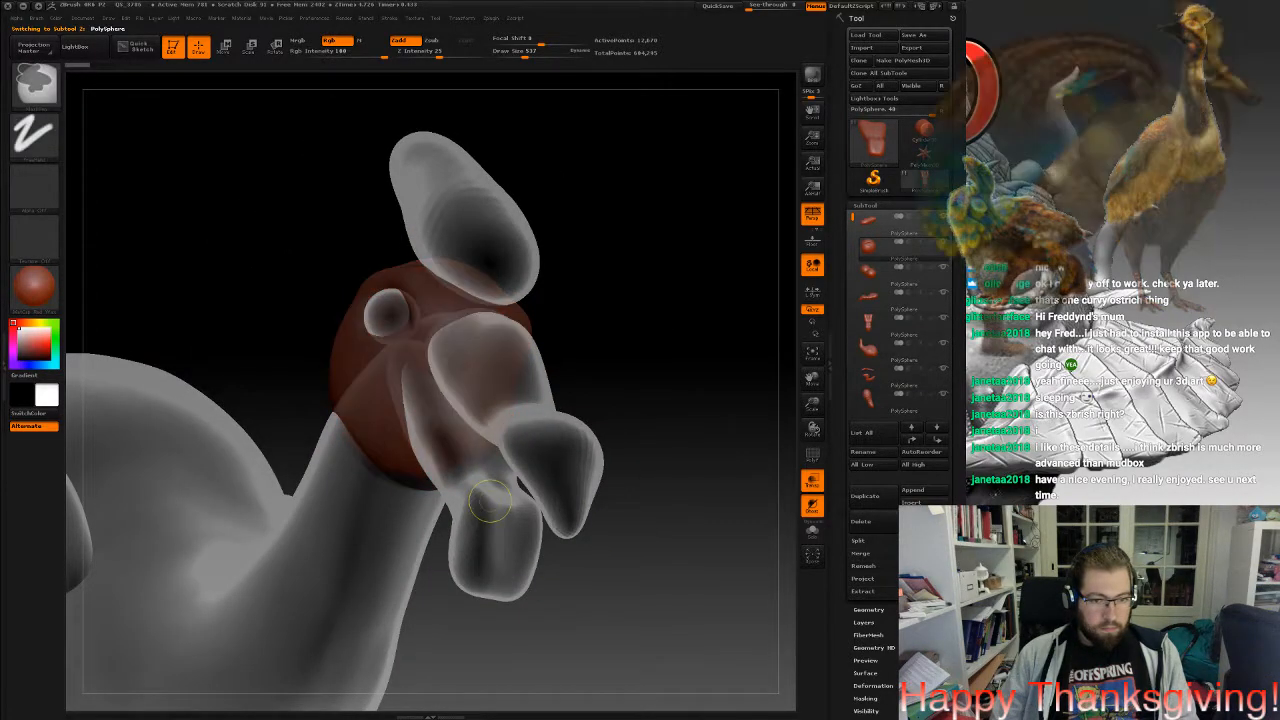
left_click(490, 501, "ctrl")
left_click(490, 501, "alt")
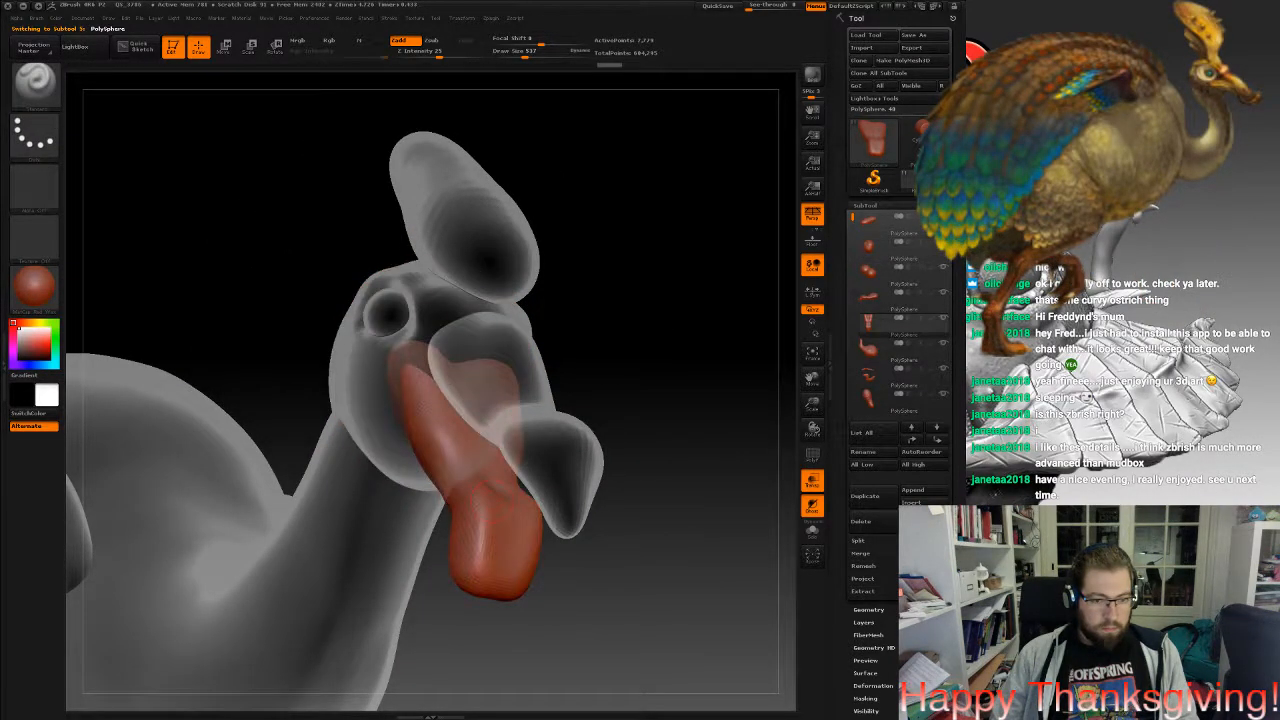
Isolate the lower beak and hollow out its upper surface near the base with the Standard brush, smoothing the strokes.
right_click_drag(490, 501, 570, 500)
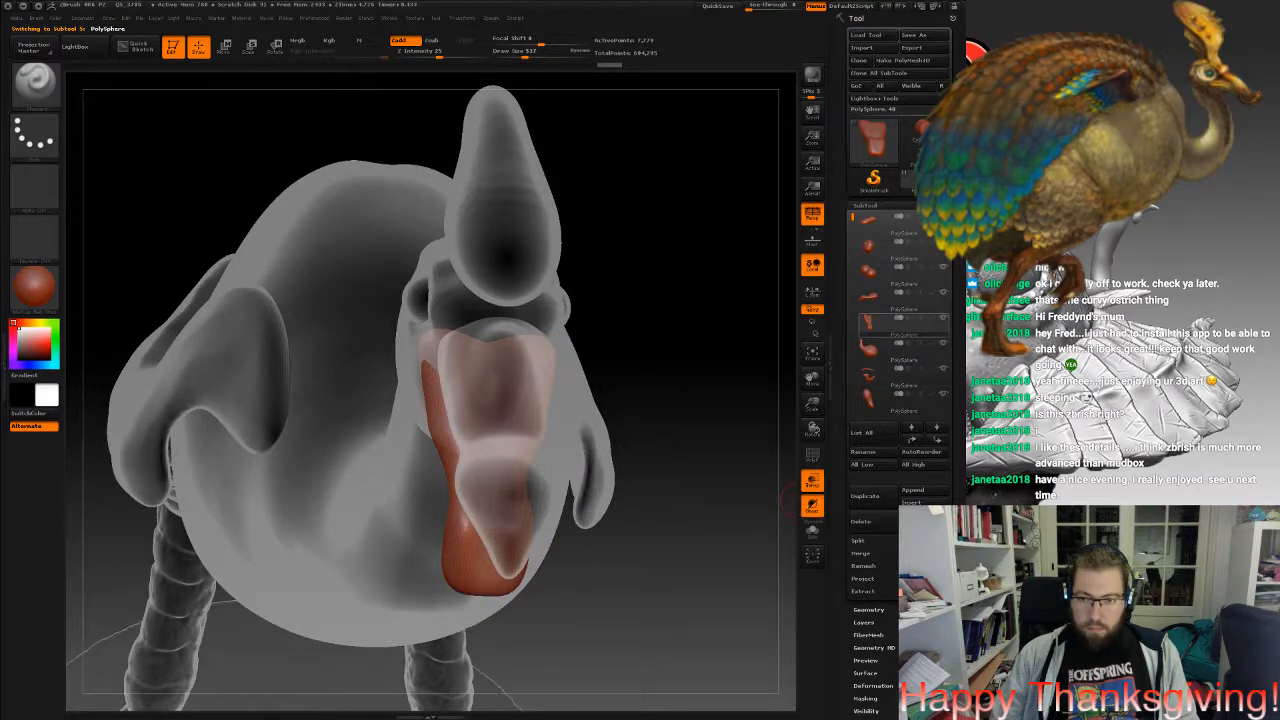
left_click(485, 412, "ctrl+shift")
right_click_drag(485, 412, 476, 470)
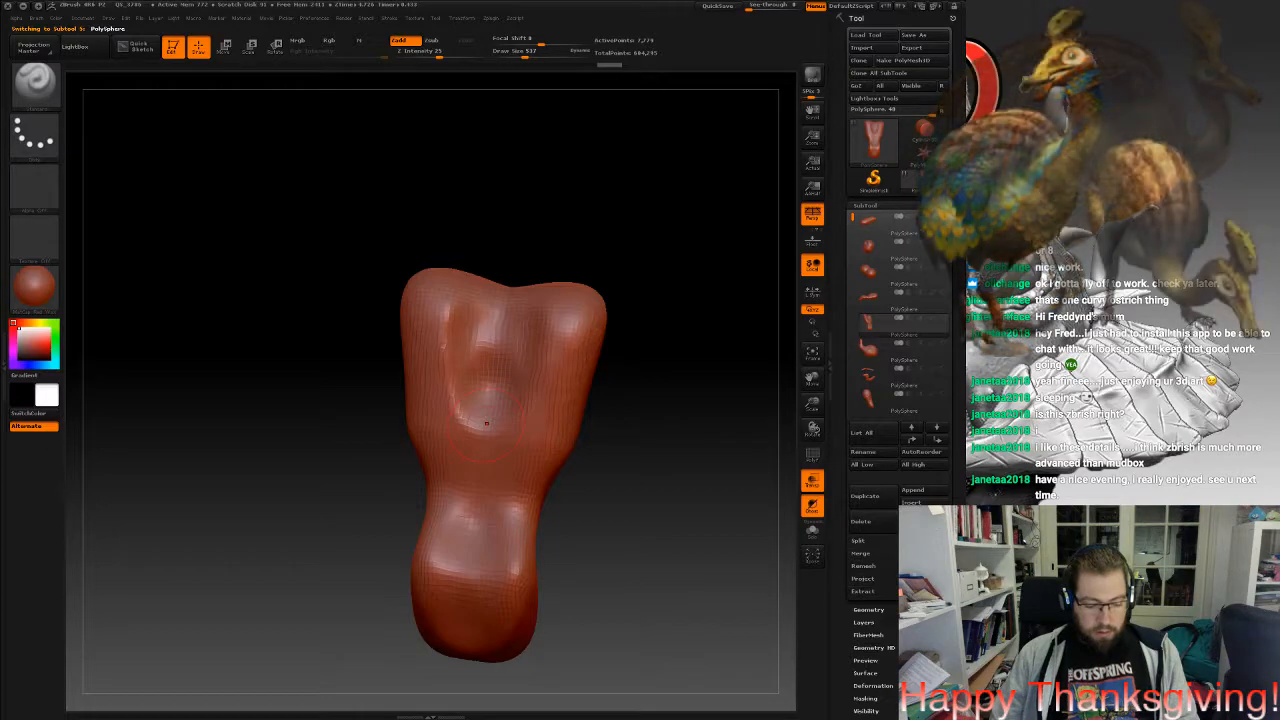
mouse_move(487, 424)
left_mouse_down()
mouse_move(485, 460)
mouse_move(486, 326)
mouse_move(464, 312)
left_mouse_up()
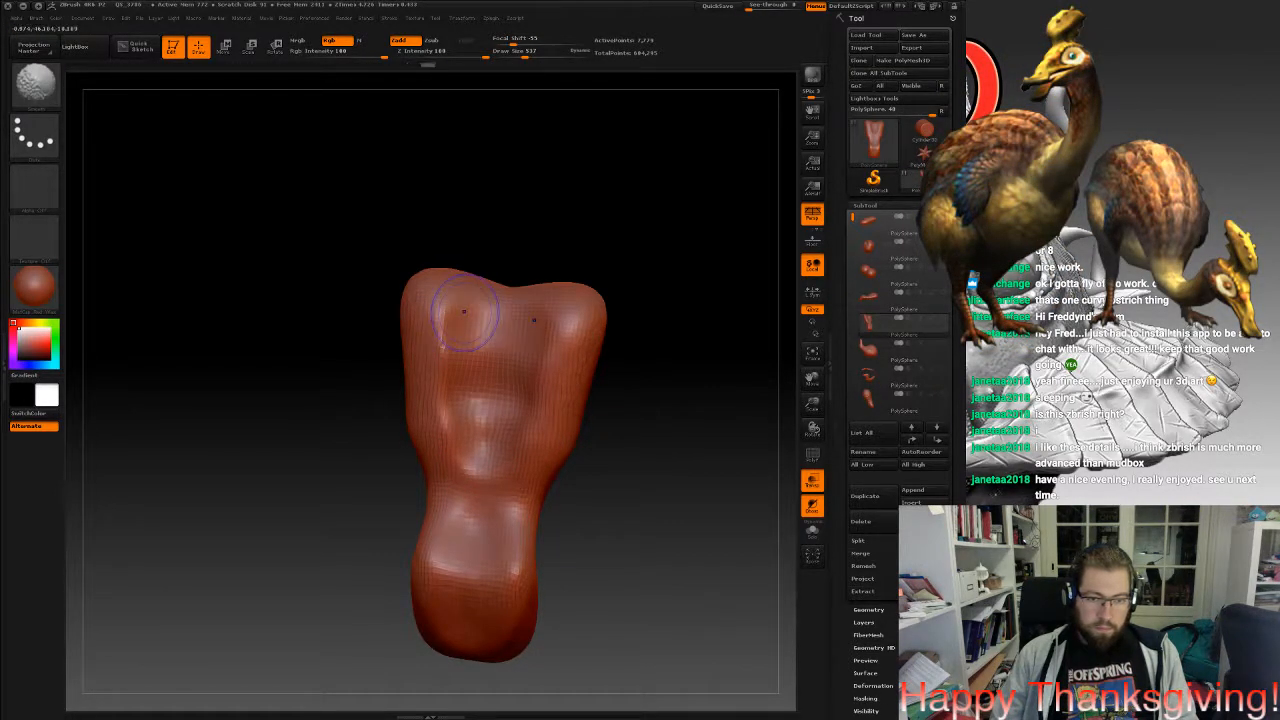
Sculpt and smooth the trough across the middle and wide base of the lower beak's upper surface.
right_click_drag(462, 548, 502, 438, "alt")
mouse_move(512, 386)
left_mouse_down()
mouse_move(507, 474)
mouse_move(508, 456)
left_mouse_up()
left_click_drag(508, 456, 510, 446, "shift")
left_click_drag(491, 319, 505, 340)
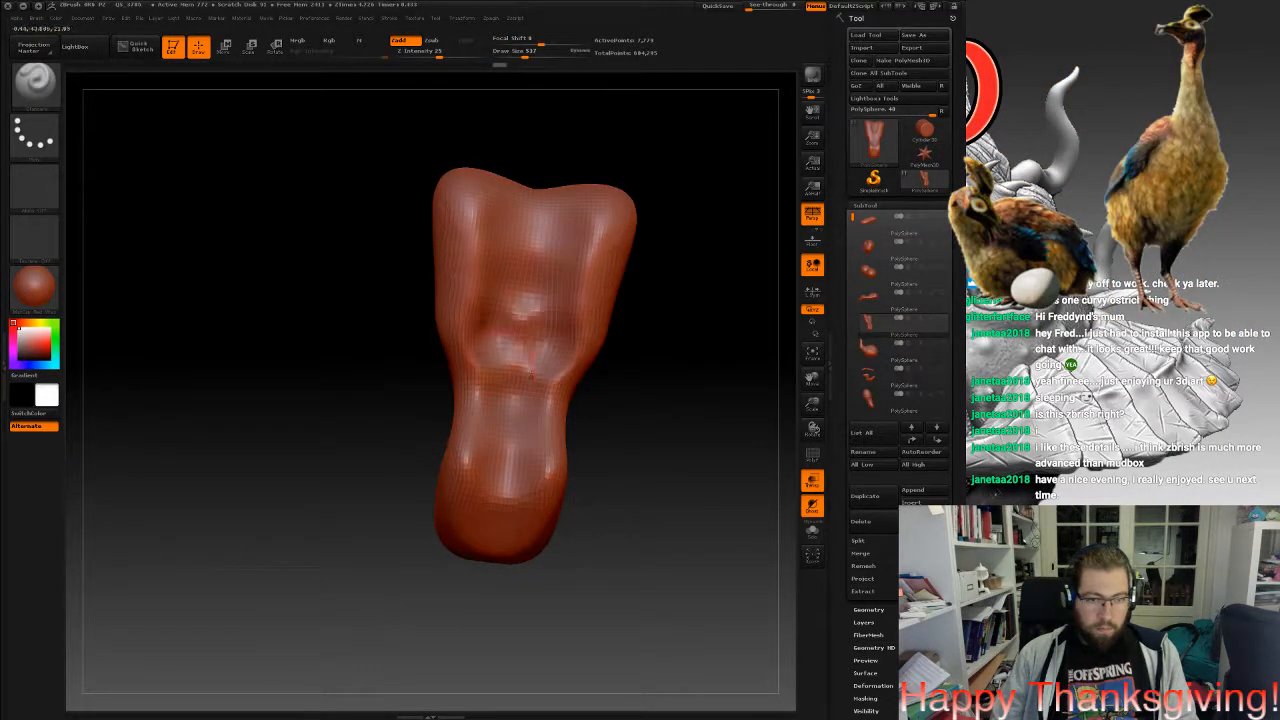
mouse_move(474, 258)
left_mouse_down()
mouse_move(483, 281)
mouse_move(505, 245)
left_mouse_up()
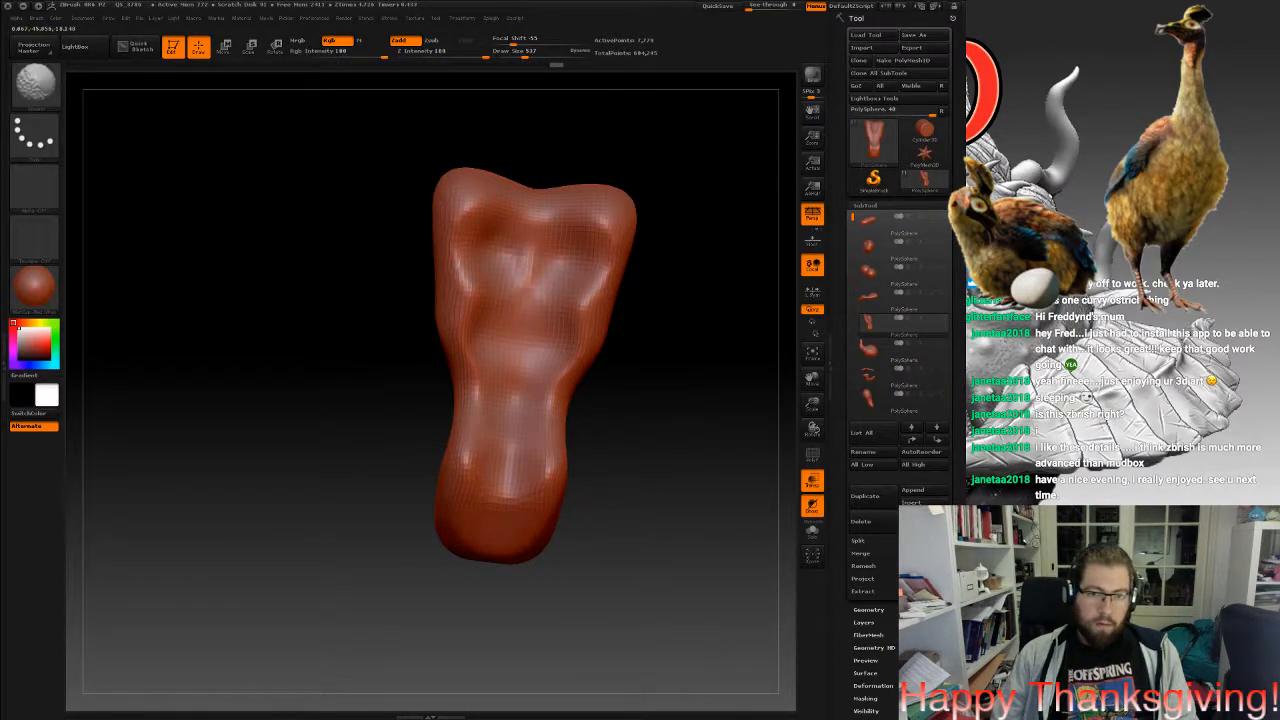
mouse_move(640, 560)
left_mouse_down()
mouse_move(632, 525)
mouse_move(590, 475)
mouse_move(480, 440)
mouse_move(570, 451)
left_mouse_up()
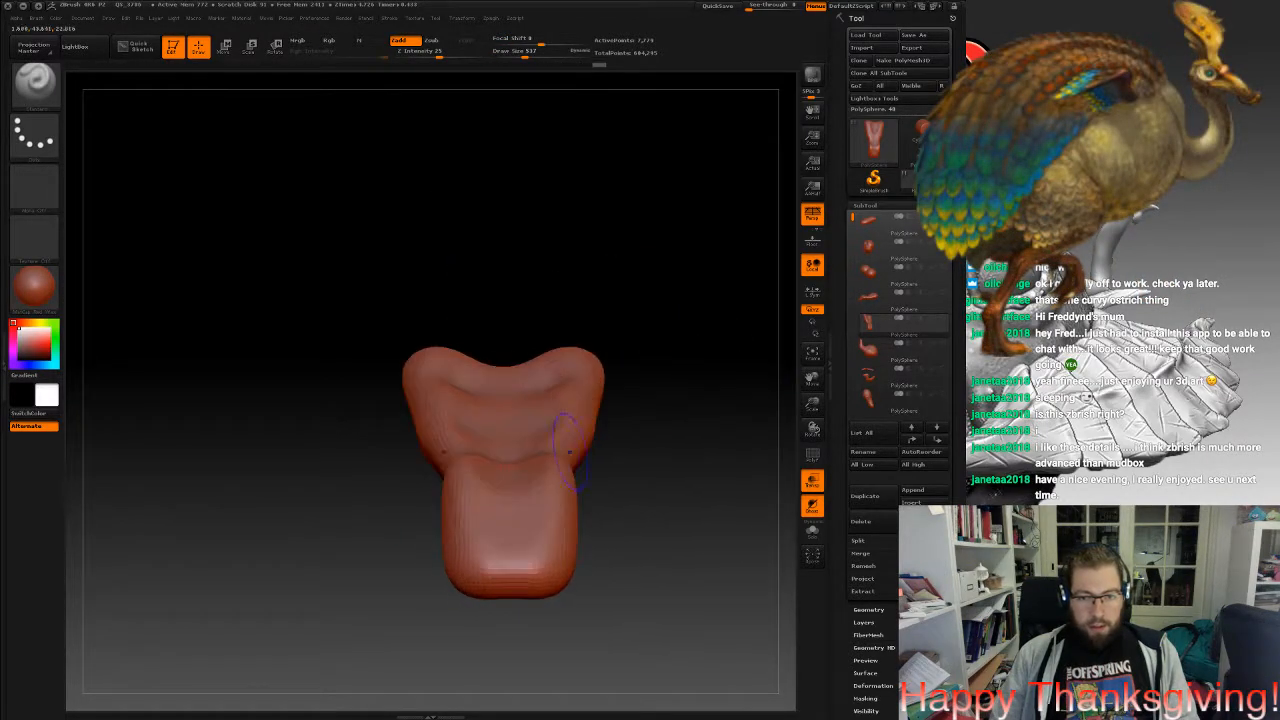
Show the whole bird again, then make the upper beak the active subtool and isolate it.
left_click(942, 318)
left_click_drag(720, 440, 535, 410)
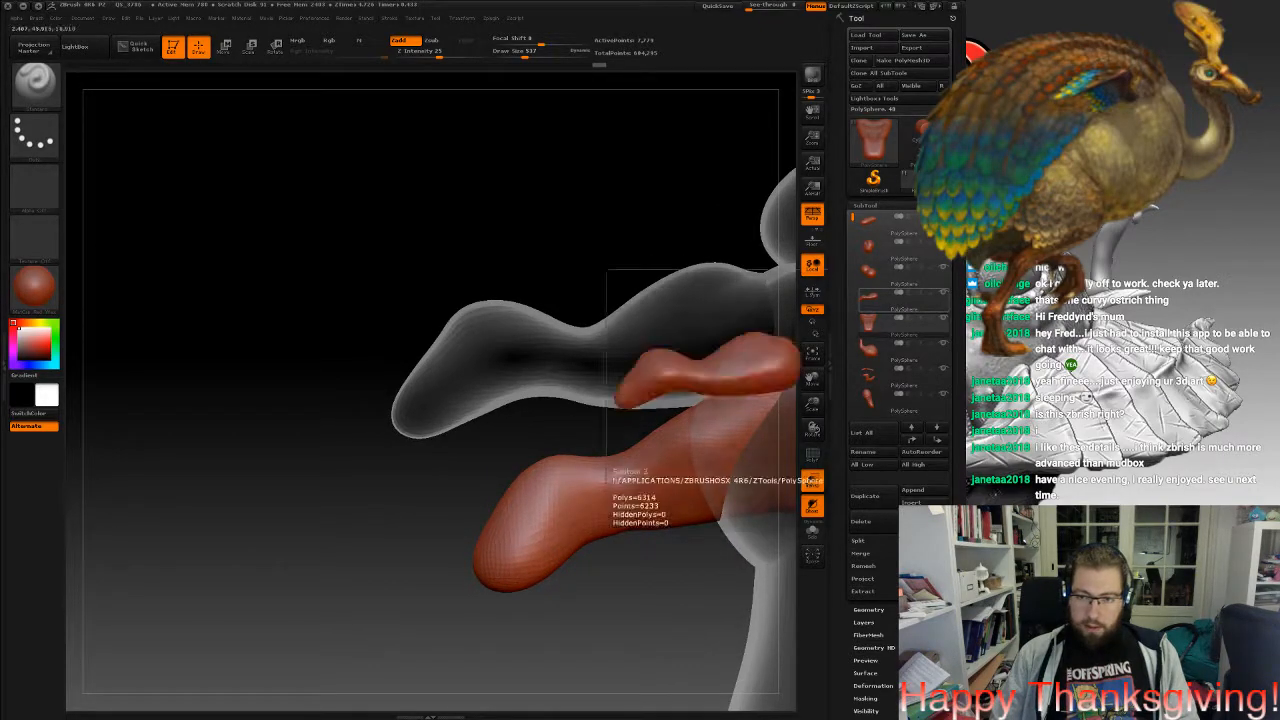
left_click(943, 292)
left_click(943, 292)
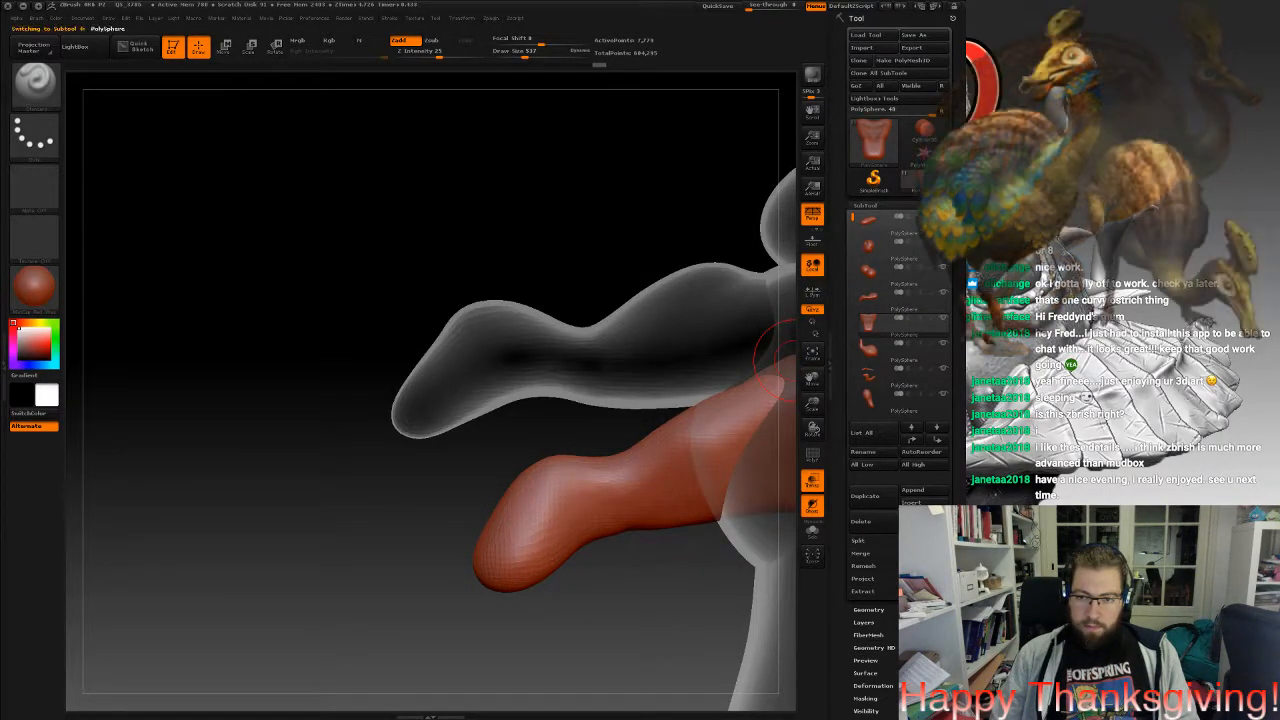
left_click(748, 345, "alt")
left_click(943, 292)
Carve a channel along the upper beak's underside with inverted Standard brush strokes and remesh it with DynaMesh.
mouse_move(690, 445)
left_mouse_down()
mouse_move(769, 417)
mouse_move(618, 367)
mouse_move(580, 486)
left_mouse_up()
left_click_drag(580, 440, 594, 530, "alt")
left_click_drag(584, 480, 589, 528, "alt")
left_click_drag(586, 450, 594, 530, "alt")
left_click_drag(574, 385, 584, 480, "alt")
left_click_drag(576, 350, 582, 455, "alt")
left_click_drag(557, 331, 561, 370, "alt")
mouse_move(565, 370)
right_mouse_down()
mouse_move(700, 372)
mouse_move(603, 358)
mouse_move(601, 300)
mouse_move(612, 322)
mouse_move(586, 334)
mouse_move(580, 380)
mouse_move(516, 443)
right_mouse_up()
left_click_drag(517, 461, 558, 529, "ctrl")
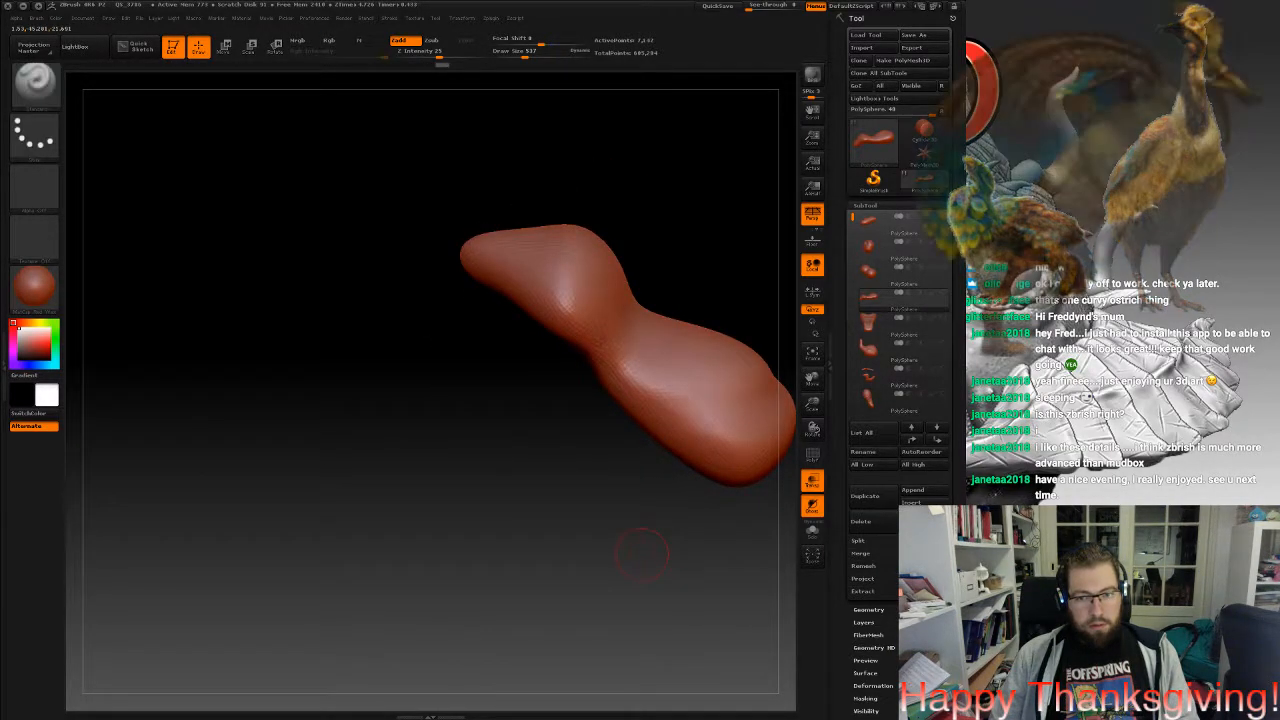
Bring the rest of the bird back into view and switch to the Move brush.
left_click(943, 293)
right_click_drag(733, 368, 560, 465)
right_click_drag(400, 490, 595, 430, "alt")
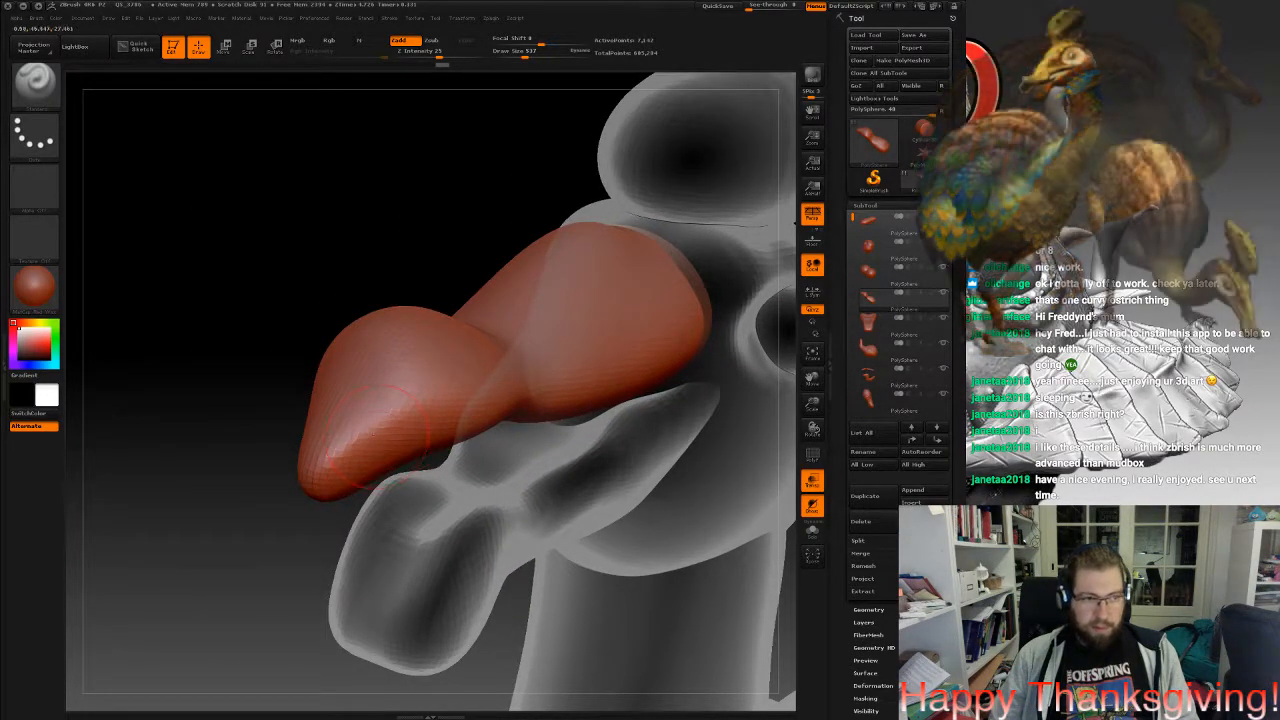
left_click(36, 88)
left_click(404, 93)
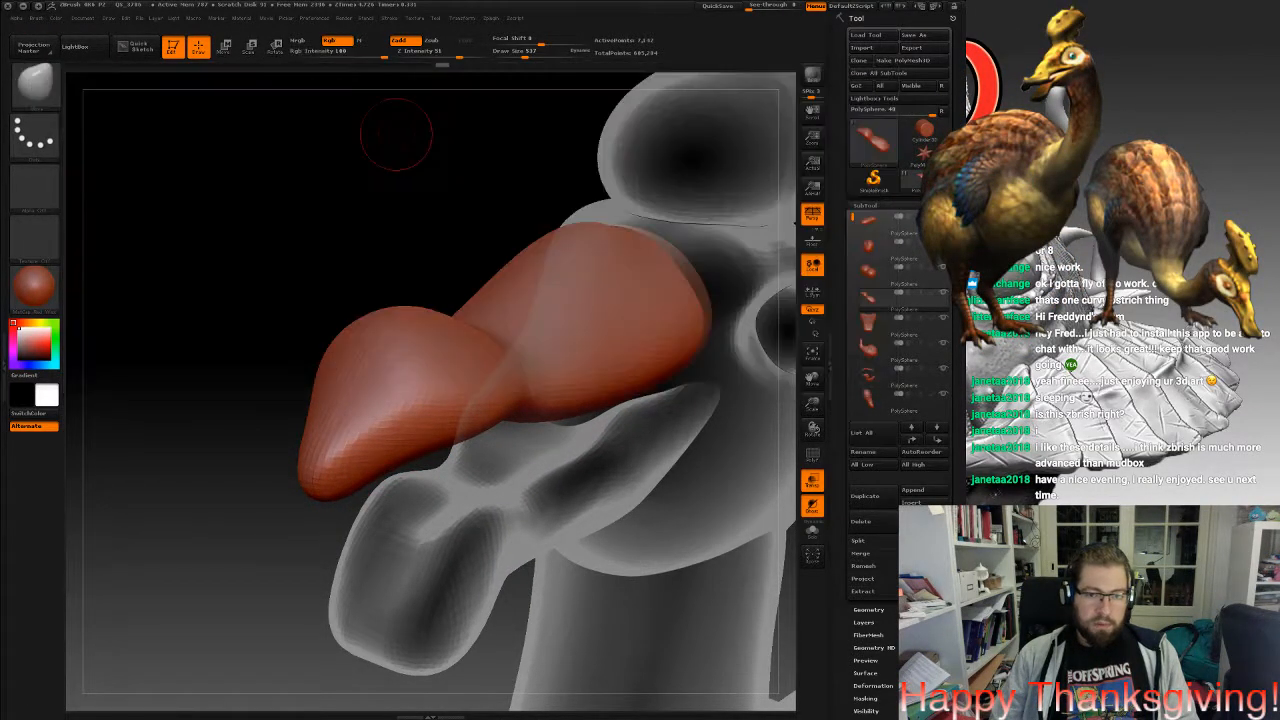
Increase the draw size to about 1200 and reshape the front bulge and tip of the upper beak.
right_click_drag(357, 438, 355, 545)
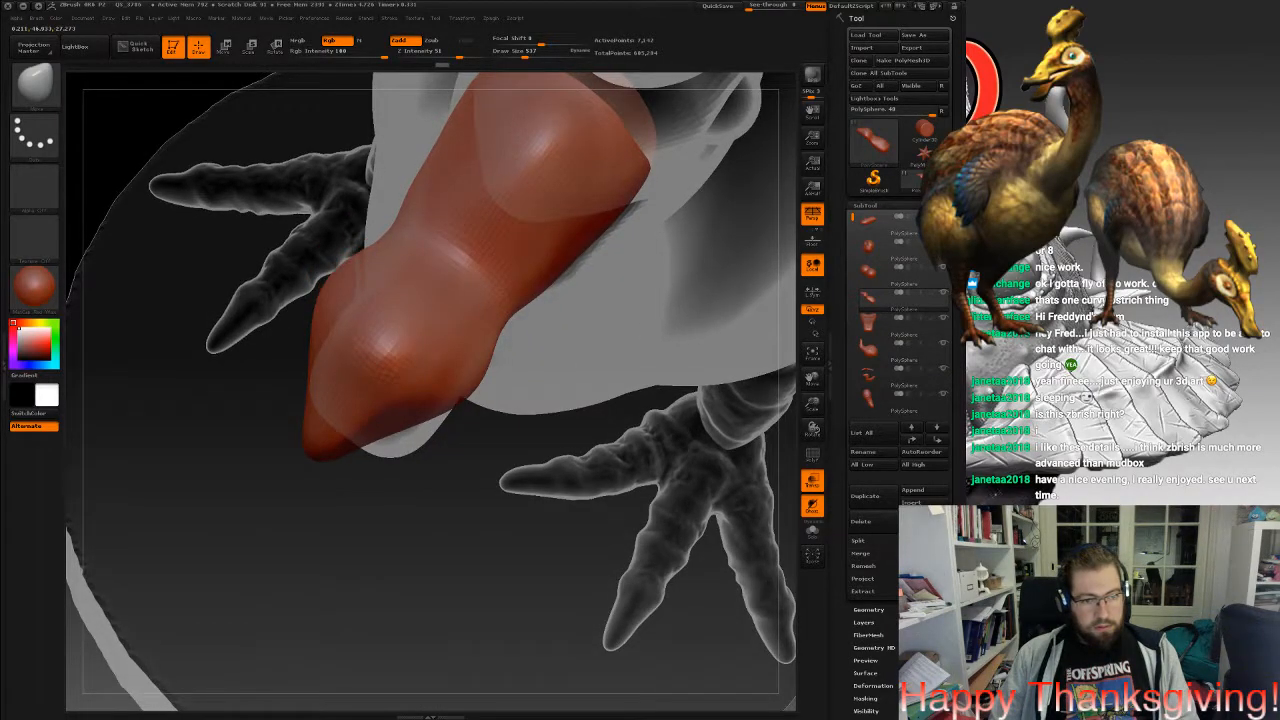
key("space")
left_click(373, 385)
left_click_drag(373, 385, 383, 385)
left_click_drag(372, 436, 384, 442)
left_click_drag(302, 380, 294, 382)
Remesh the reshaped upper beak with DynaMesh.
mouse_move(362, 450)
right_mouse_down()
mouse_move(400, 380)
mouse_move(465, 476)
mouse_move(342, 430)
right_mouse_up()
right_click_drag(497, 426, 402, 464, "alt")
mouse_move(482, 424)
right_mouse_down("alt")
mouse_move(346, 530)
mouse_move(343, 550)
right_mouse_up("alt")
right_click_drag(437, 255, 386, 226, "alt")
left_click_drag(396, 236, 422, 290, "ctrl")
mouse_move(465, 335)
right_mouse_down("alt")
mouse_move(485, 249)
mouse_move(400, 320)
right_mouse_up("alt")
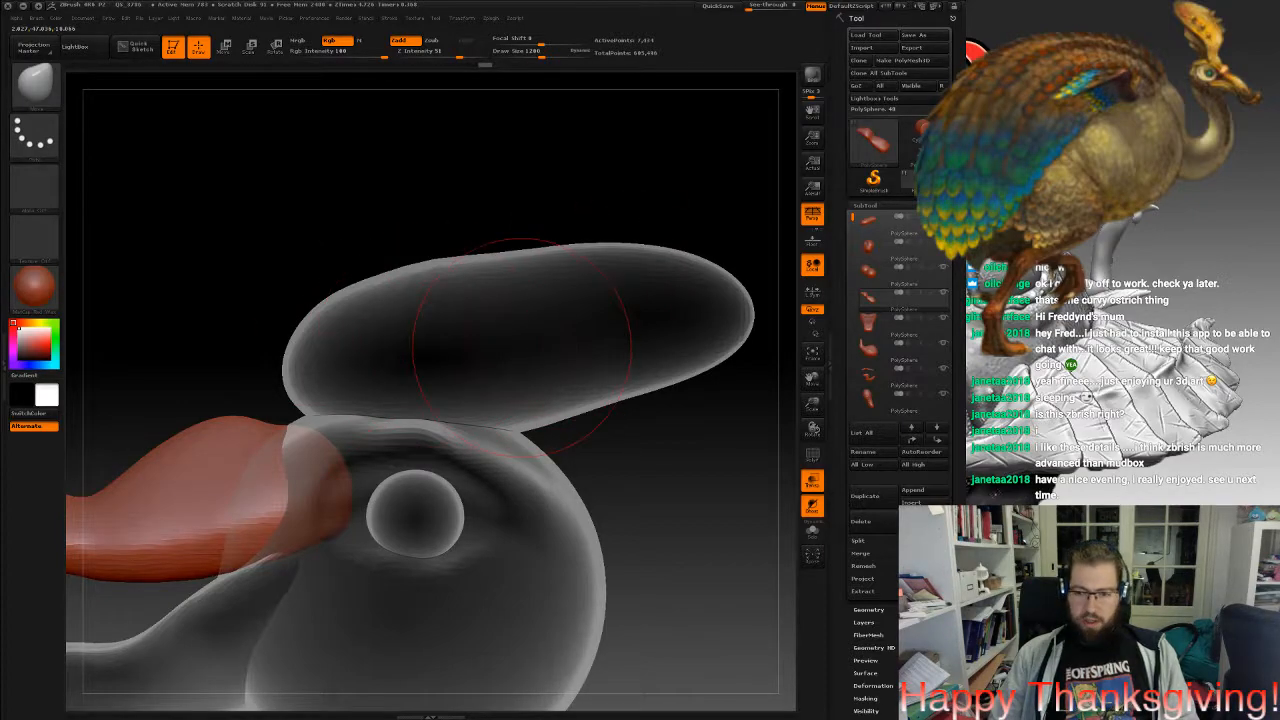
Make the crest on top of the head the active subtool and reduce the draw size to 265.
mouse_move(444, 357)
right_mouse_down()
mouse_move(612, 372)
mouse_move(454, 366)
mouse_move(425, 412)
right_mouse_up()
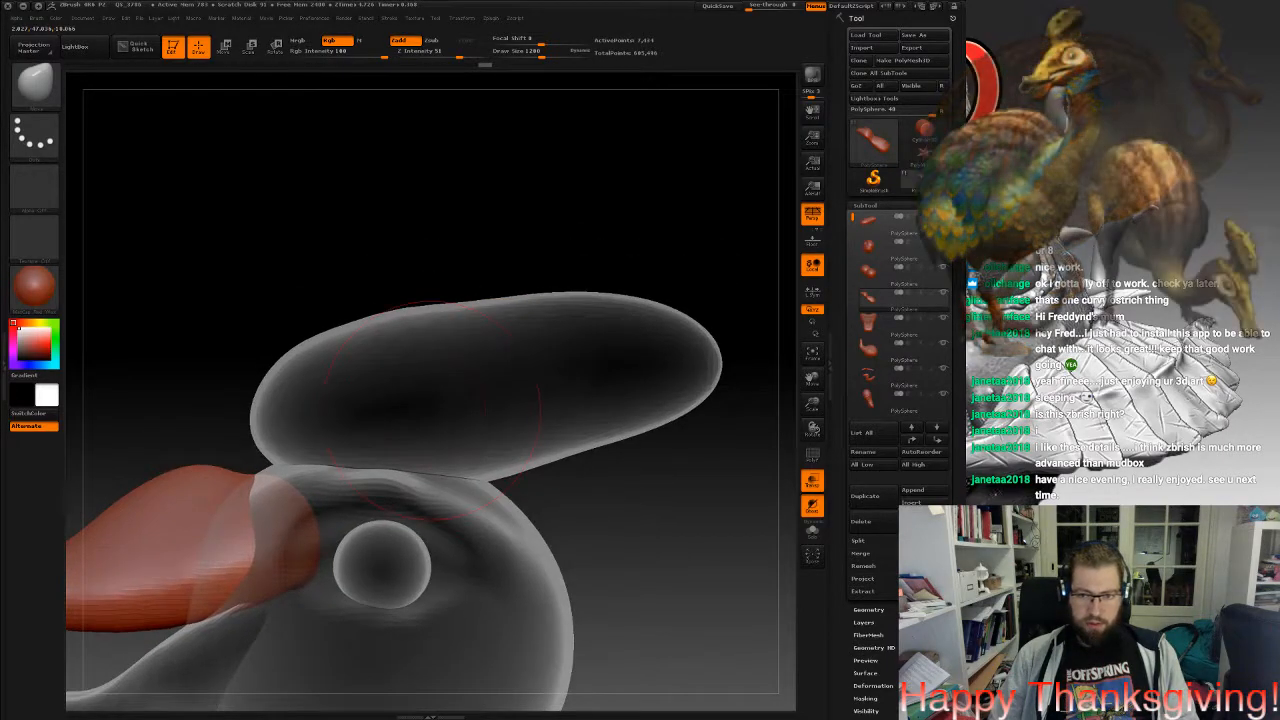
left_click(497, 360, "alt")
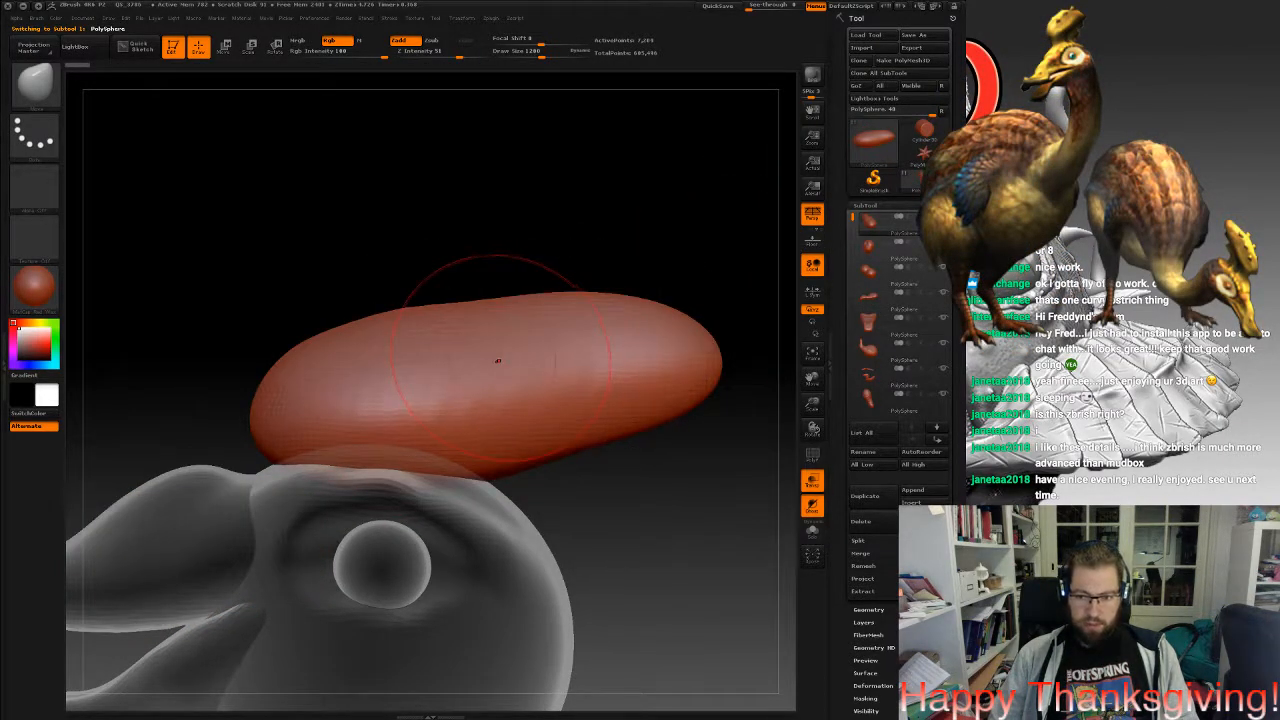
right_click_drag(408, 420, 420, 262)
right_click_drag(495, 408, 490, 235)
right_click_drag(537, 475, 400, 345, "alt")
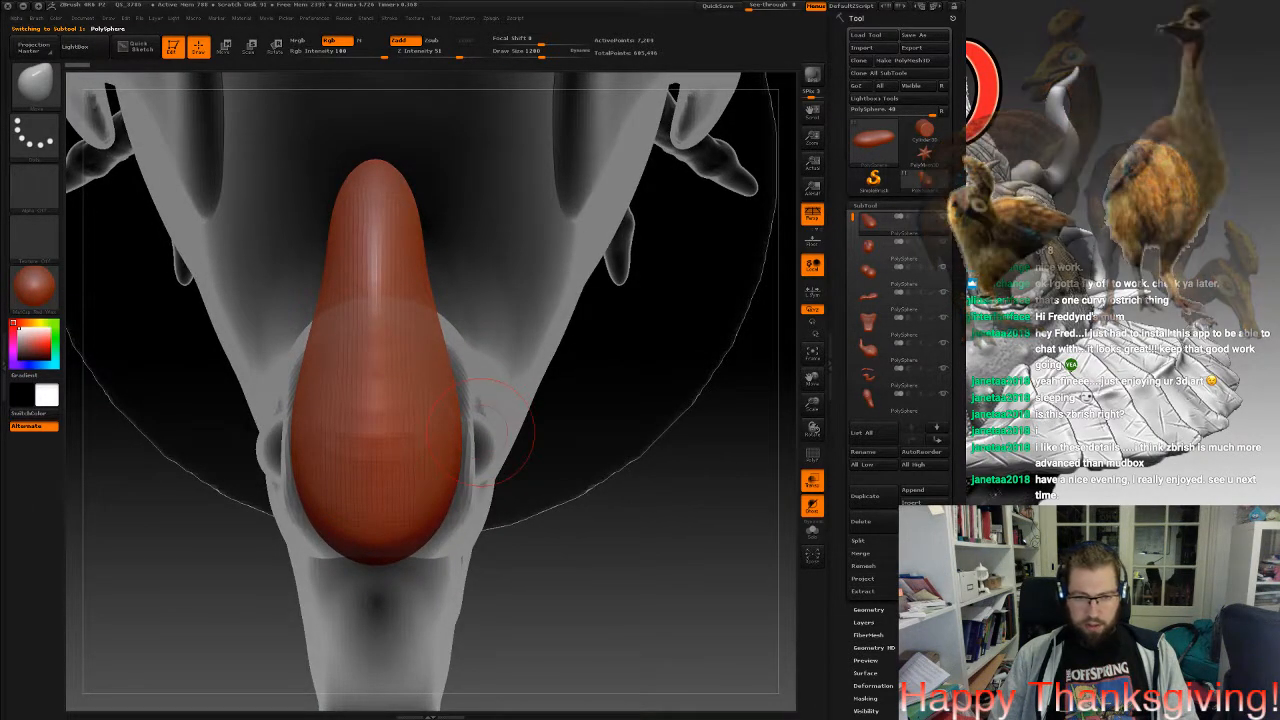
key("space")
left_click_drag(480, 432, 457, 434)
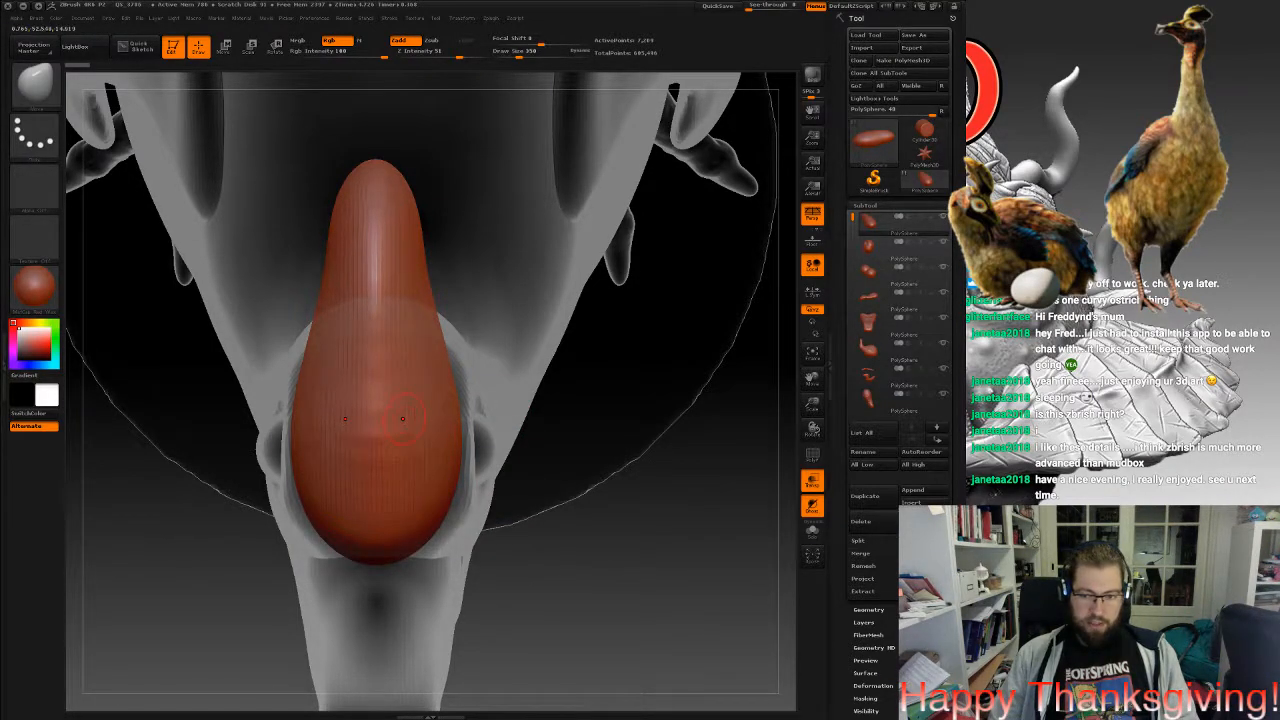
right_click_drag(403, 423, 406, 428)
key("space")
left_click_drag(406, 428, 402, 437)
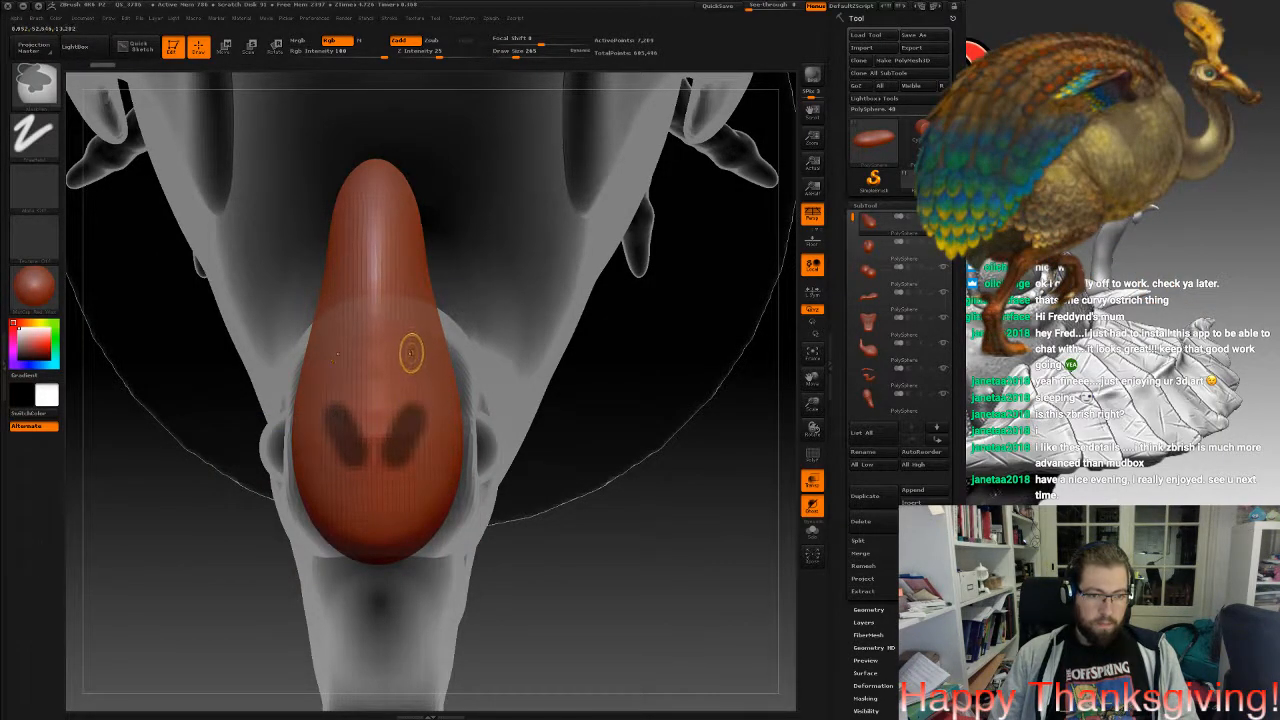
Mask four mirrored pairs of oval spots along the crest's top and invert the mask.
left_click_drag(410, 352, 406, 362, "ctrl")
left_click_drag(397, 290, 398, 282, "ctrl")
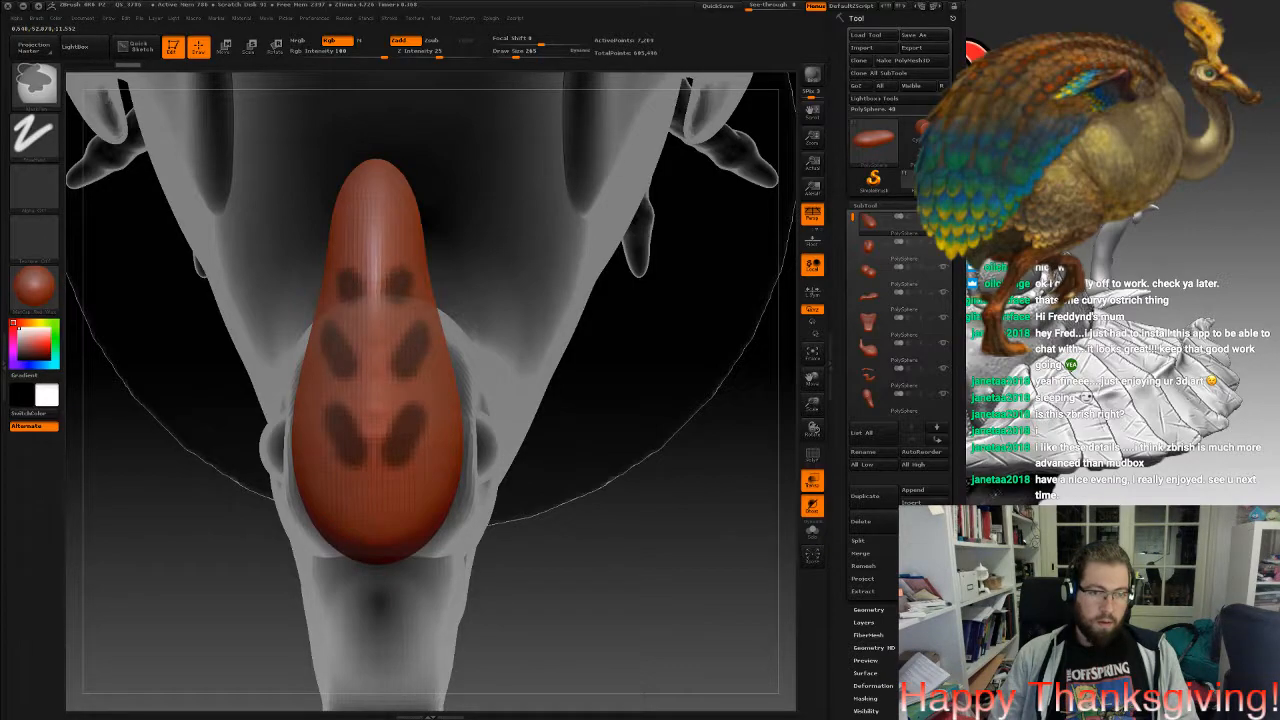
left_click_drag(388, 231, 386, 218, "ctrl")
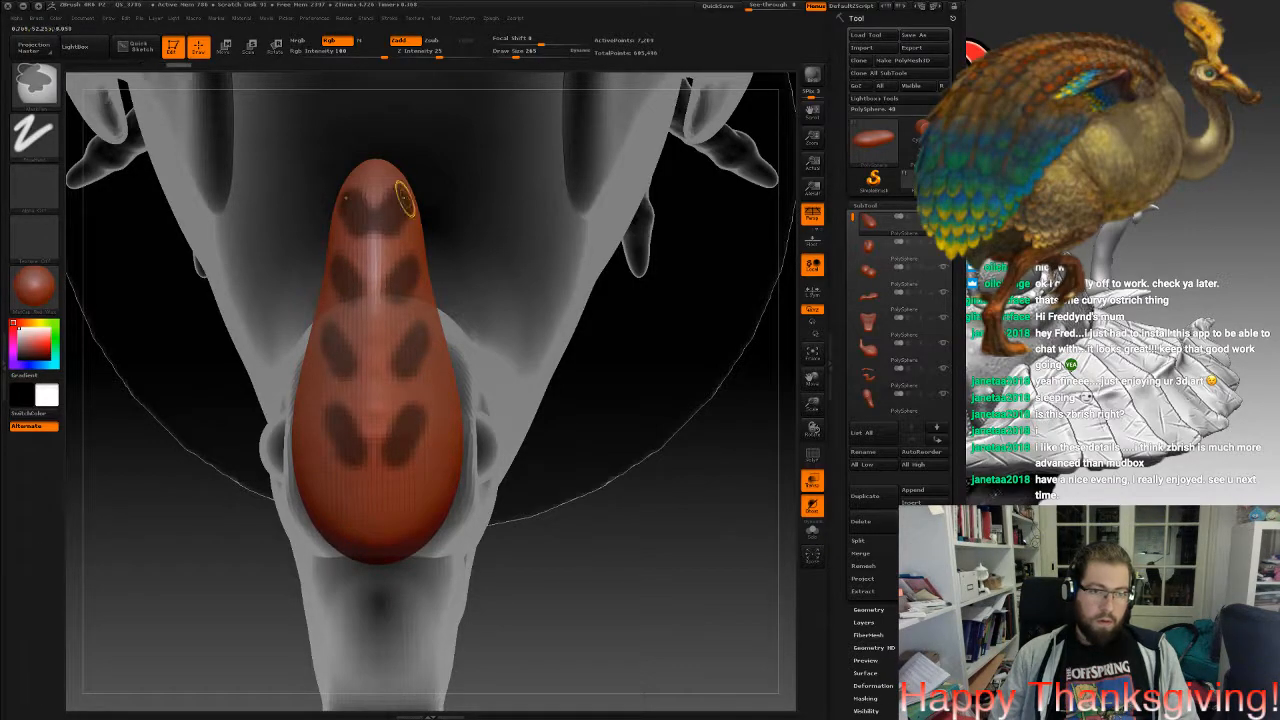
left_click_drag(640, 600, 530, 460)
key("ctrl+i")
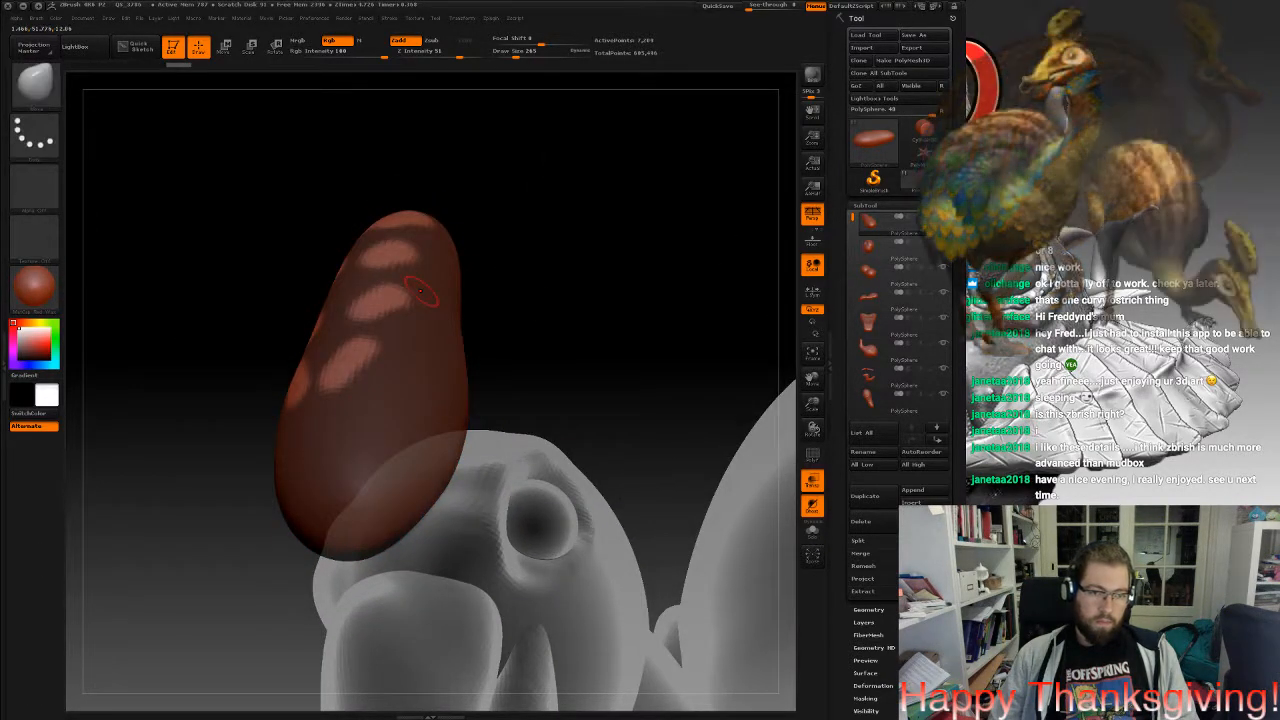
Set the draw size to 2416 and pull the unmasked spots up into a row of raised bumps with the Move brush.
key("space")
left_click_drag(441, 291, 650, 300)
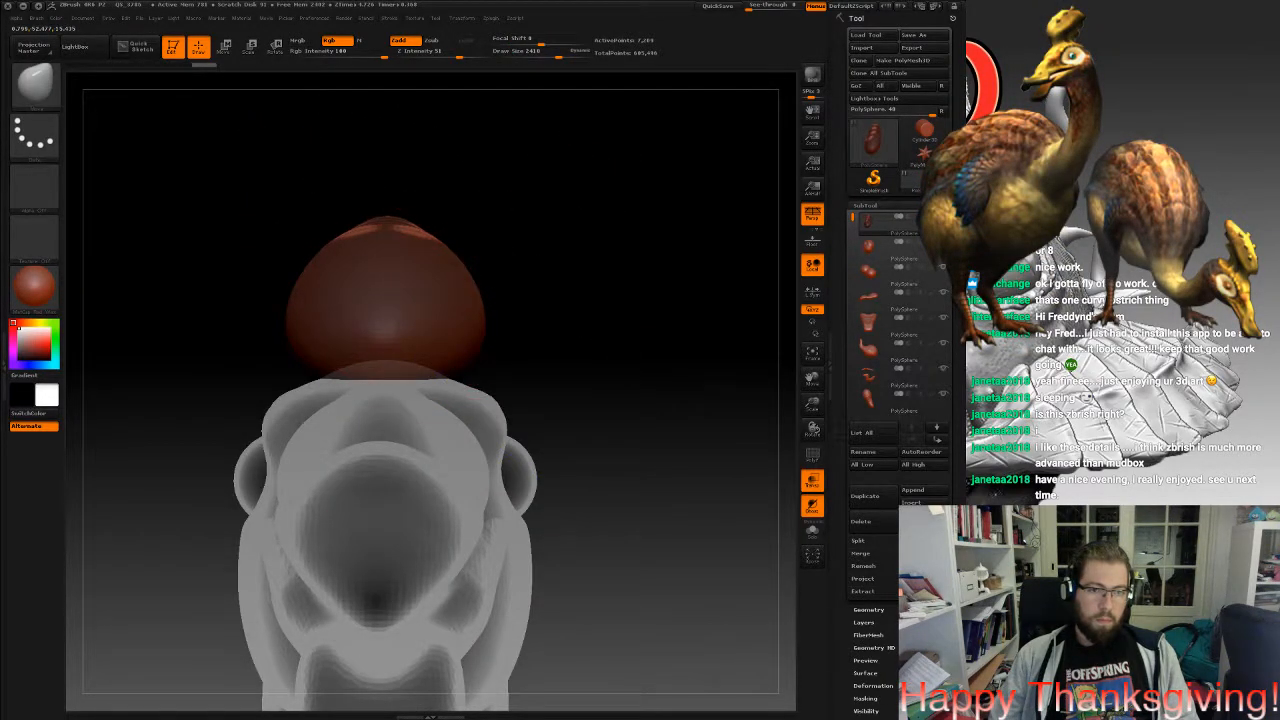
mouse_move(740, 225)
left_mouse_down()
mouse_move(577, 215)
mouse_move(640, 212)
left_mouse_up()
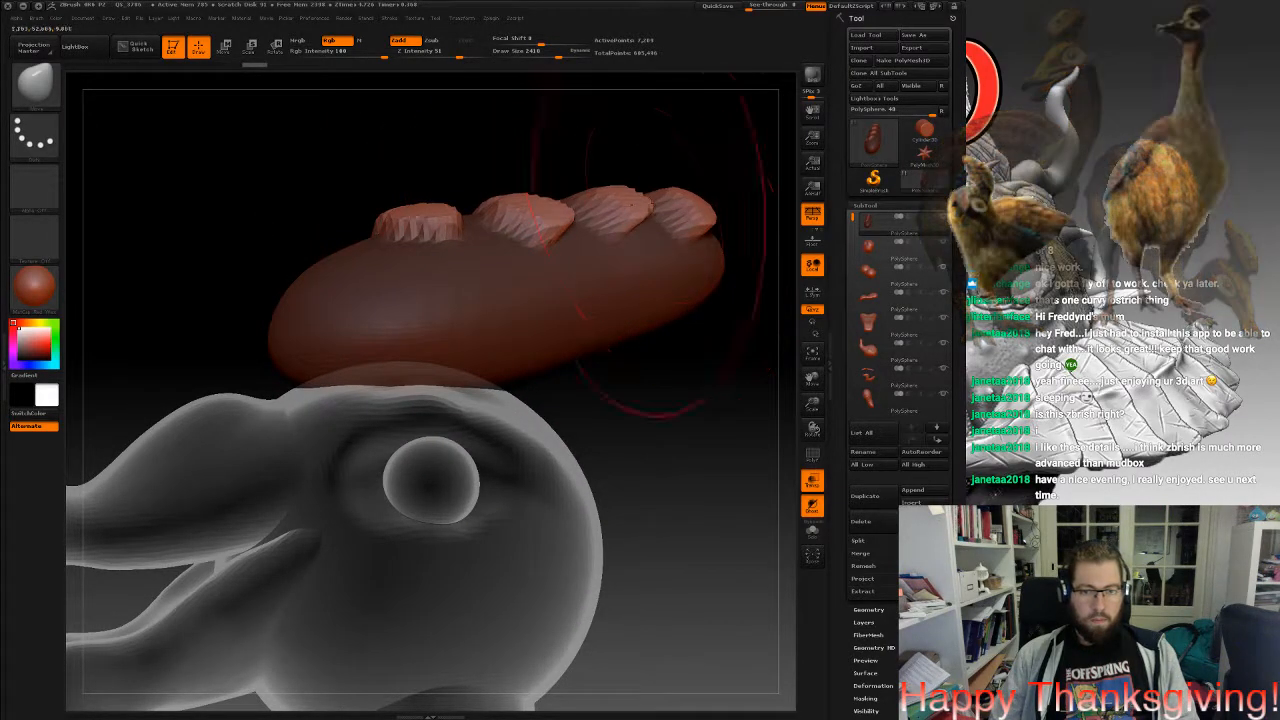
left_click_drag(432, 222, 474, 214)
left_click_drag(565, 226, 585, 236)
mouse_move(660, 350)
left_mouse_down()
mouse_move(785, 345)
mouse_move(545, 325)
left_mouse_up()
Clear the crest's mask, remesh it with DynaMesh and smooth the raised bumps into its surface.
mouse_move(640, 388)
left_mouse_down("ctrl")
mouse_move(674, 462)
mouse_move(528, 287)
mouse_move(480, 280)
mouse_move(580, 255)
left_mouse_up("ctrl")
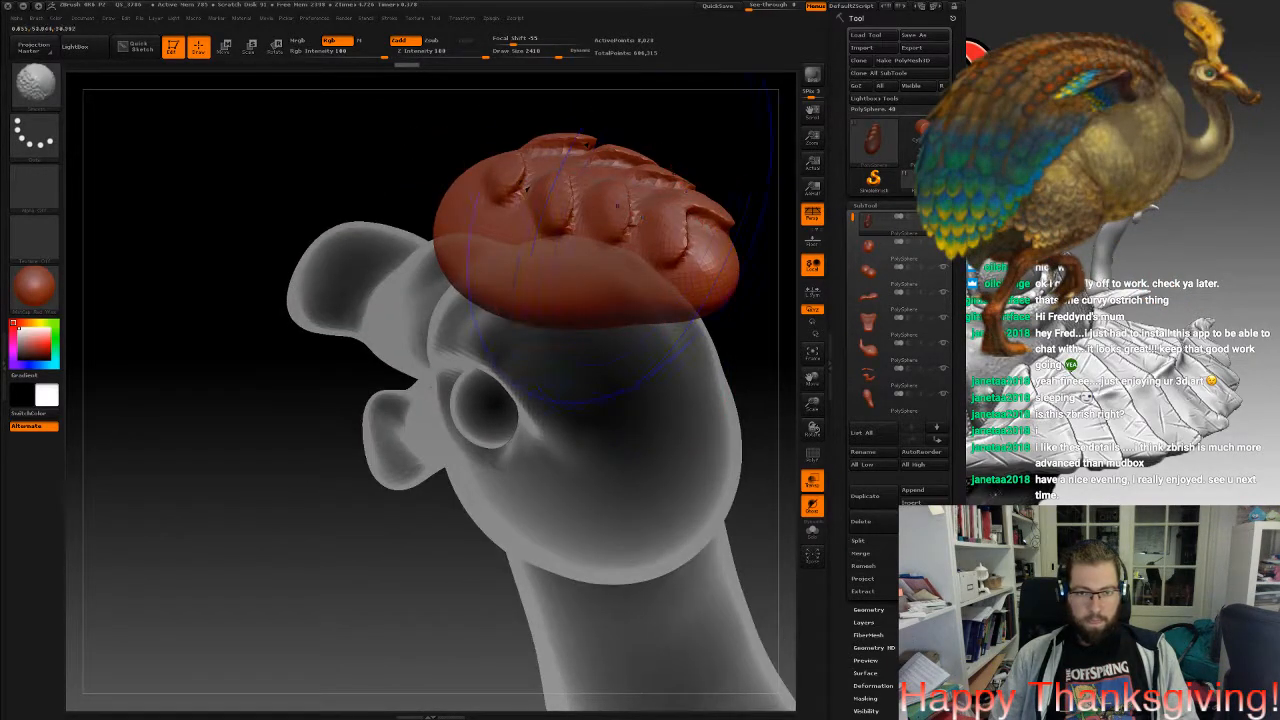
mouse_move(306, 130)
left_mouse_down()
mouse_move(503, 338)
mouse_move(550, 360)
left_mouse_up()
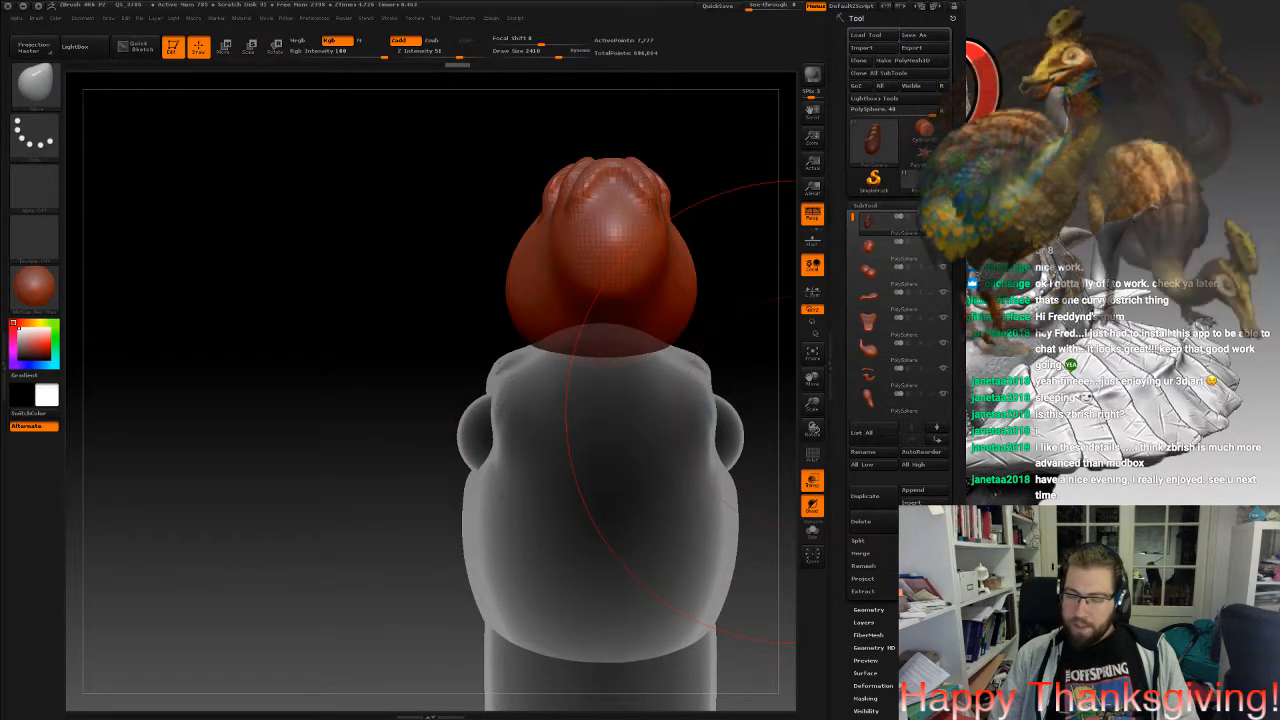
mouse_move(440, 270)
left_mouse_down()
mouse_move(600, 275)
mouse_move(640, 310)
mouse_move(700, 325)
mouse_move(765, 300)
mouse_move(655, 310)
mouse_move(622, 388)
mouse_move(700, 345)
mouse_move(765, 335)
mouse_move(640, 330)
mouse_move(760, 318)
left_mouse_up()
mouse_move(560, 318)
left_mouse_down()
mouse_move(620, 348)
mouse_move(505, 330)
left_mouse_up()
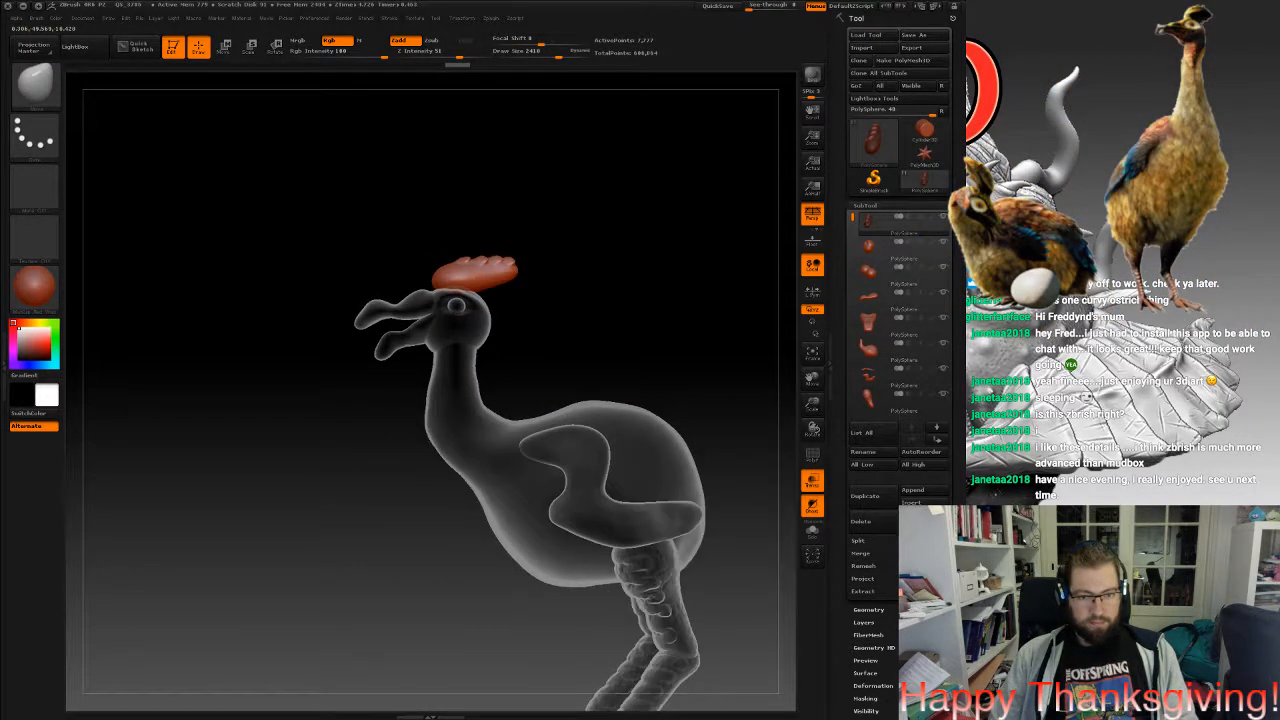
mouse_move(592, 411)
left_mouse_down("alt")
mouse_move(552, 476)
mouse_move(615, 400)
left_mouse_up("alt")
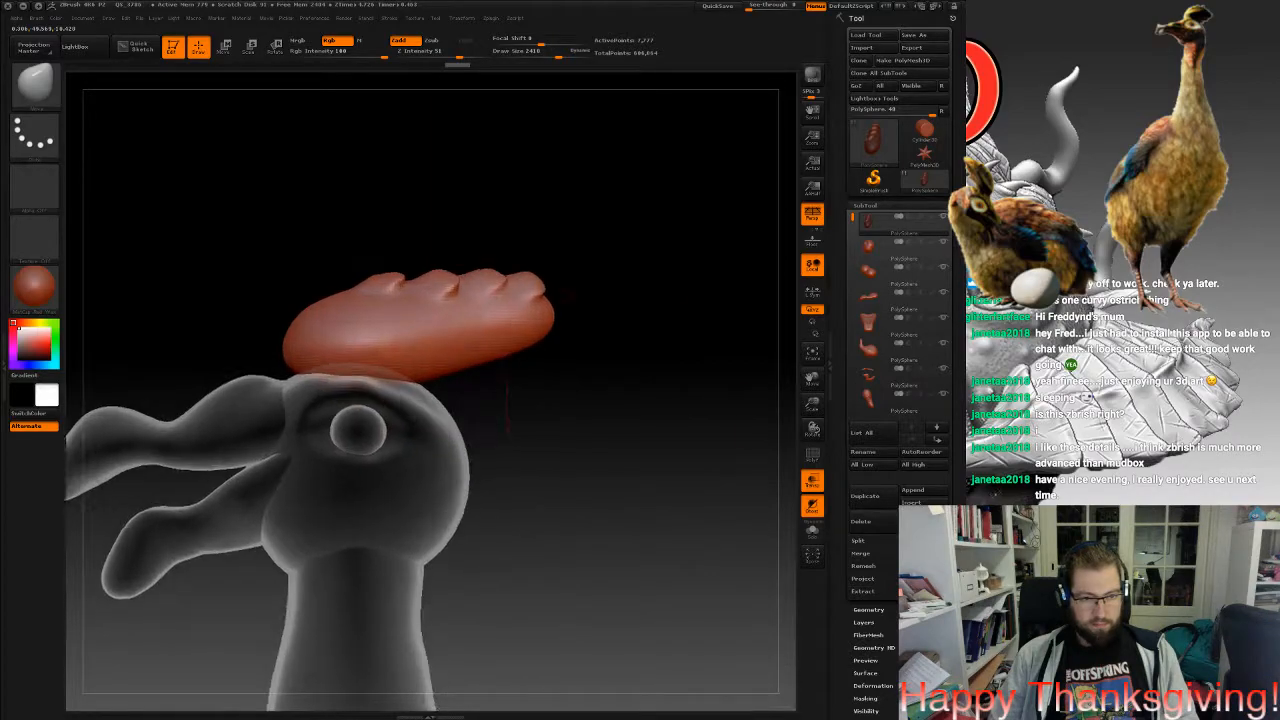
left_click_drag(411, 466, 492, 408, "alt")
left_click_drag(690, 440, 790, 410, "alt")
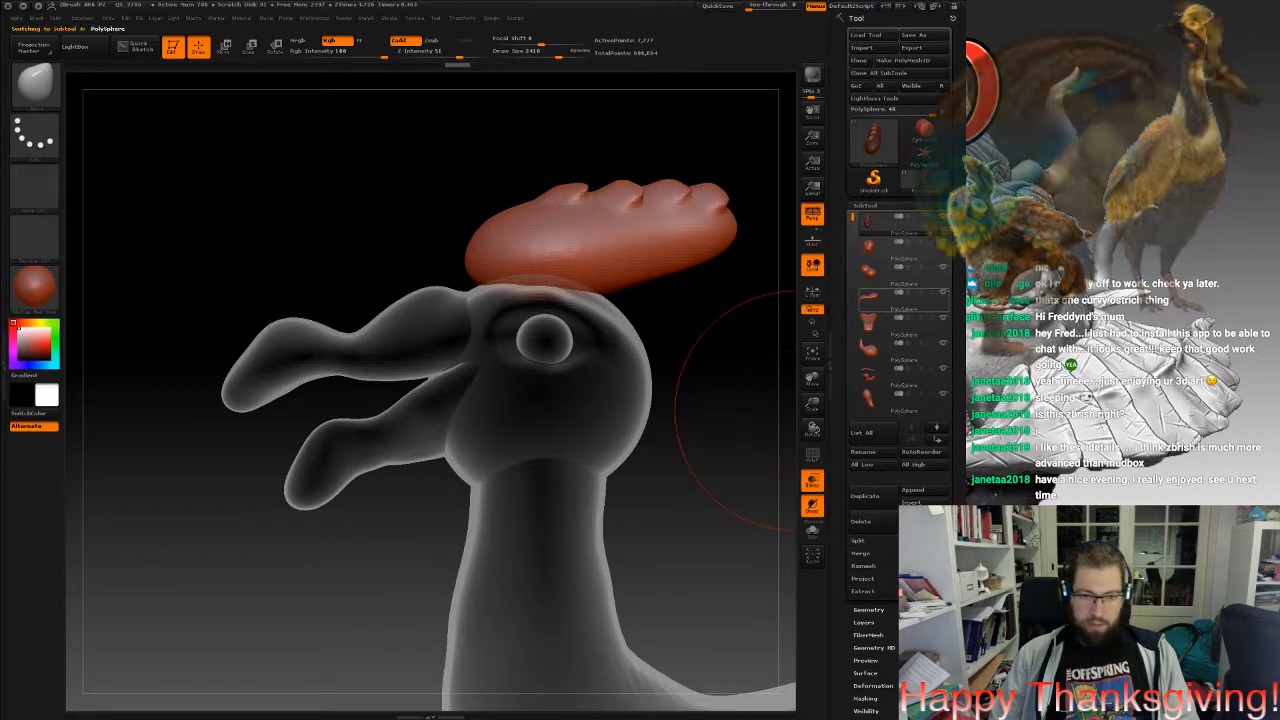
Make the lower beak the active subtool and shift it straight down with the Move transpose line.
left_click(462, 362, "alt")
left_click(872, 324)
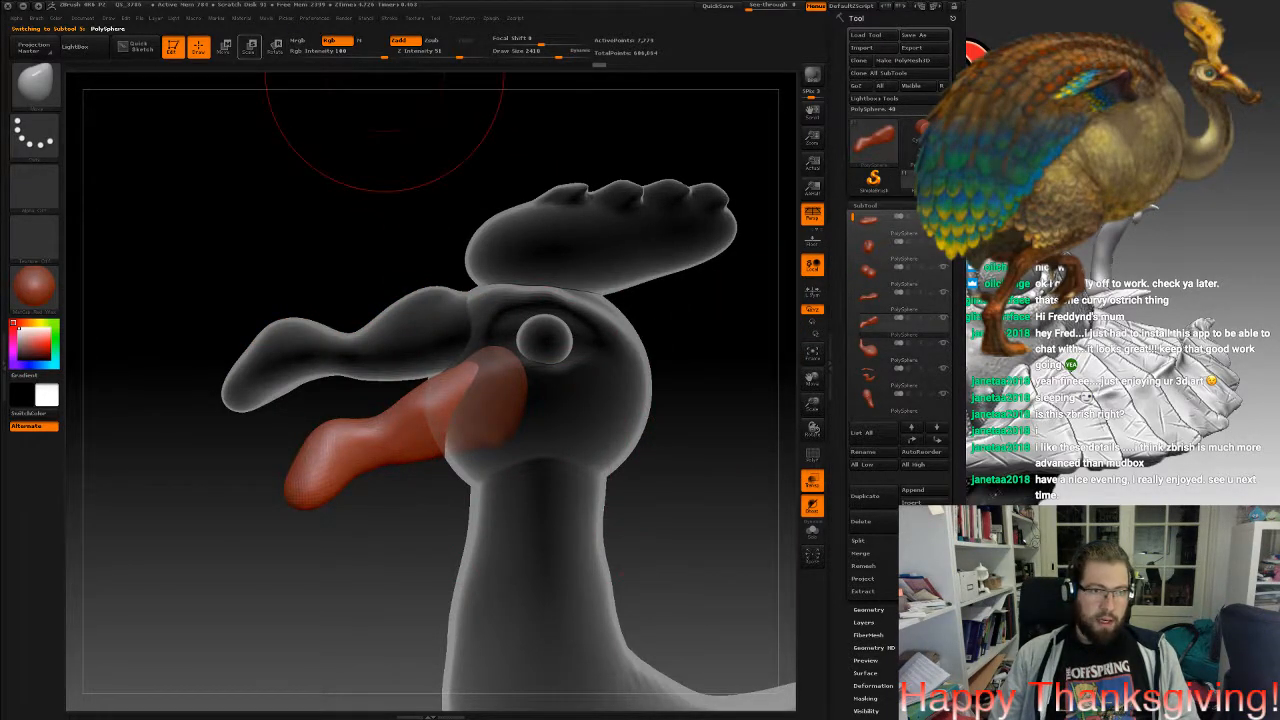
left_click(223, 47)
mouse_move(240, 190)
left_mouse_down("alt")
mouse_move(290, 174)
mouse_move(312, 228)
left_mouse_up("alt")
left_click_drag(524, 375, 526, 584)
left_click_drag(525, 470, 526, 508)
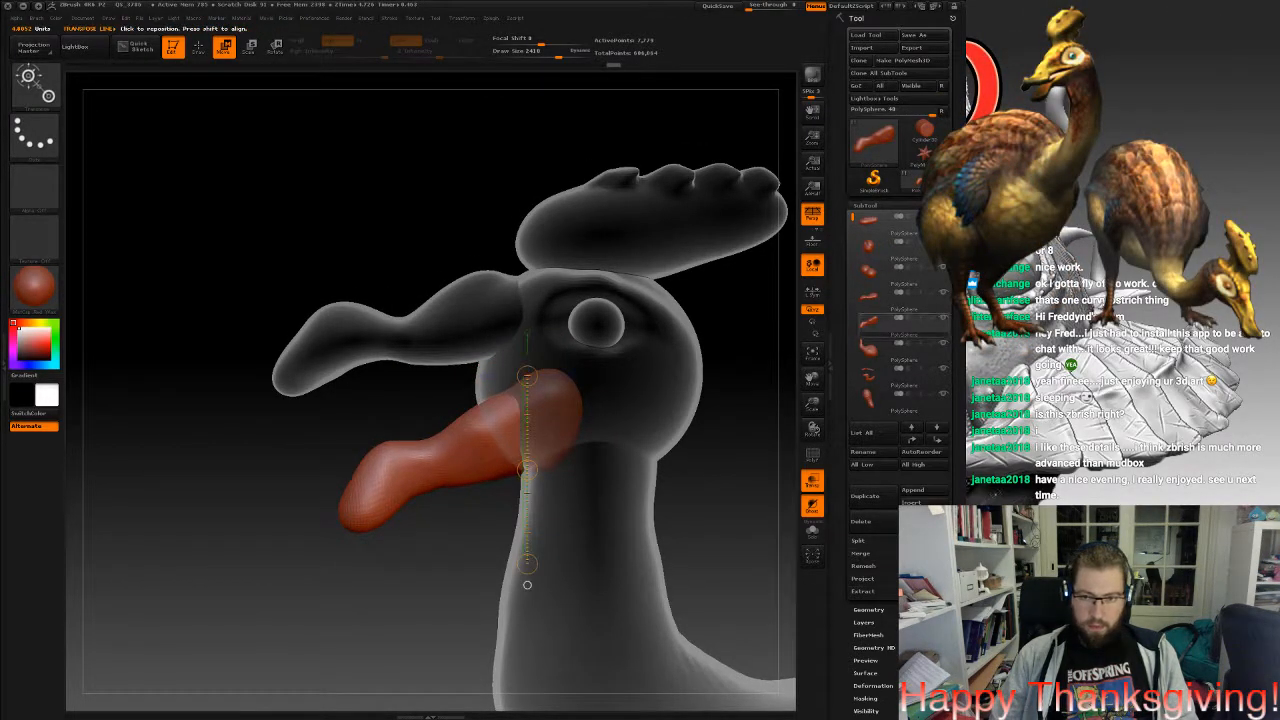
Lower the upper beak on the head with the Move transpose line and return to Draw mode.
key("ctrl+z")
key("ctrl+z")
key("ctrl+z")
key("ctrl+z")
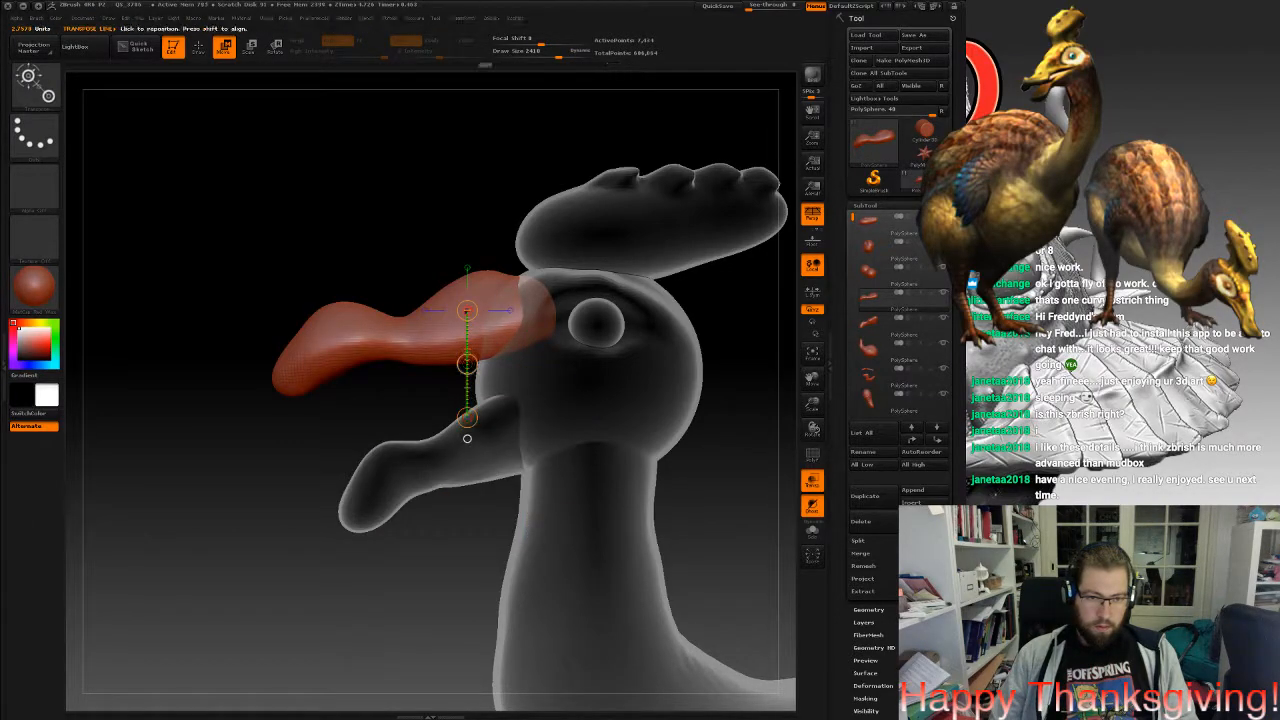
key("ctrl+z")
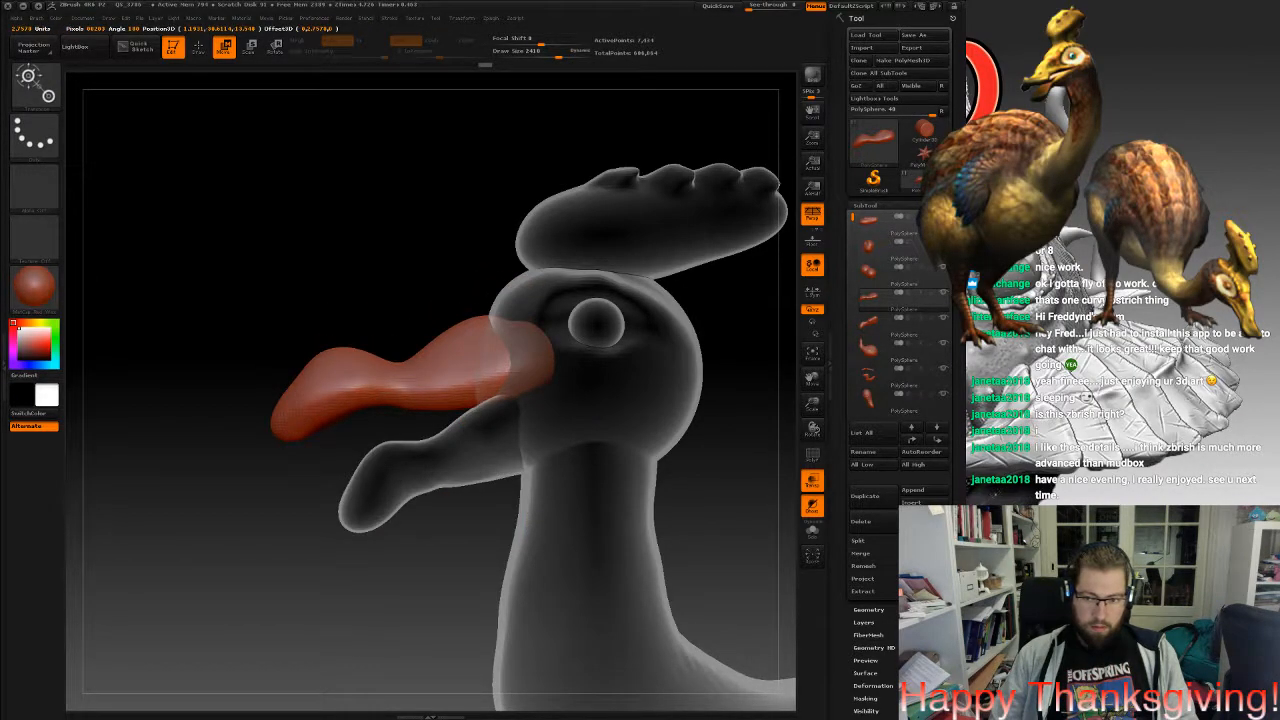
key("ctrl+z")
key("ctrl+z")
key("ctrl+z")
key("ctrl+z")
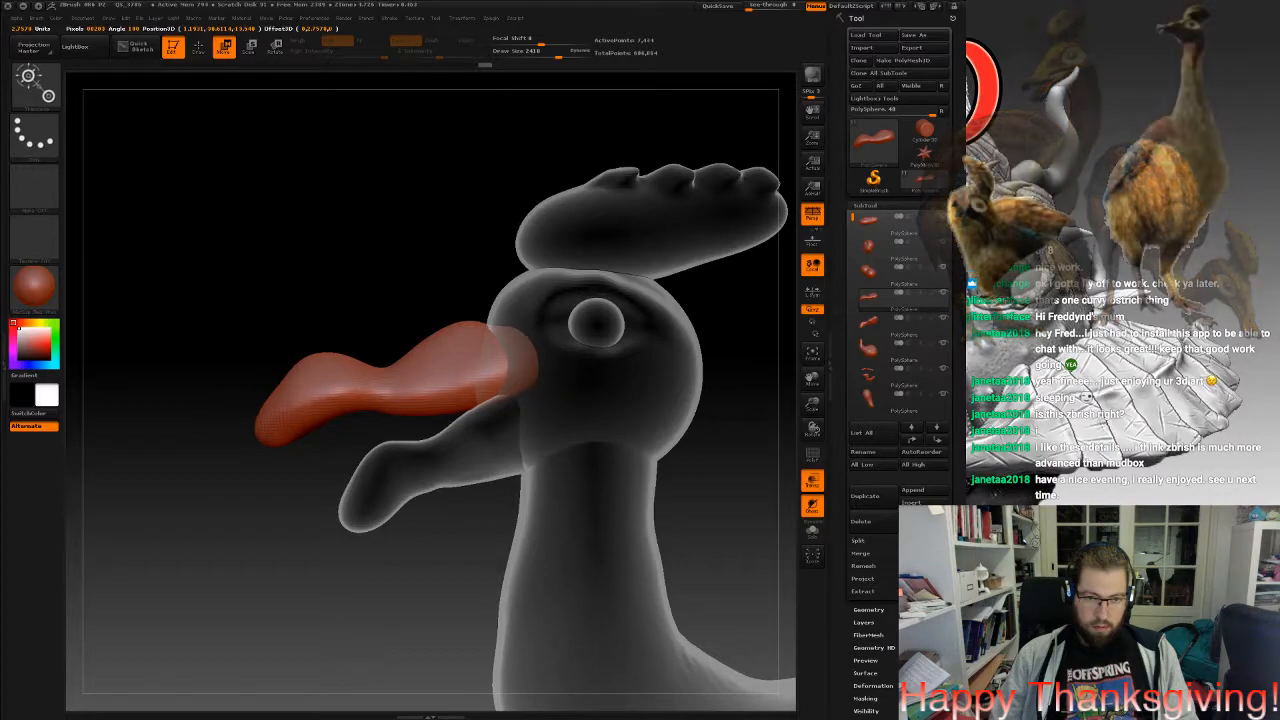
key("ctrl+z")
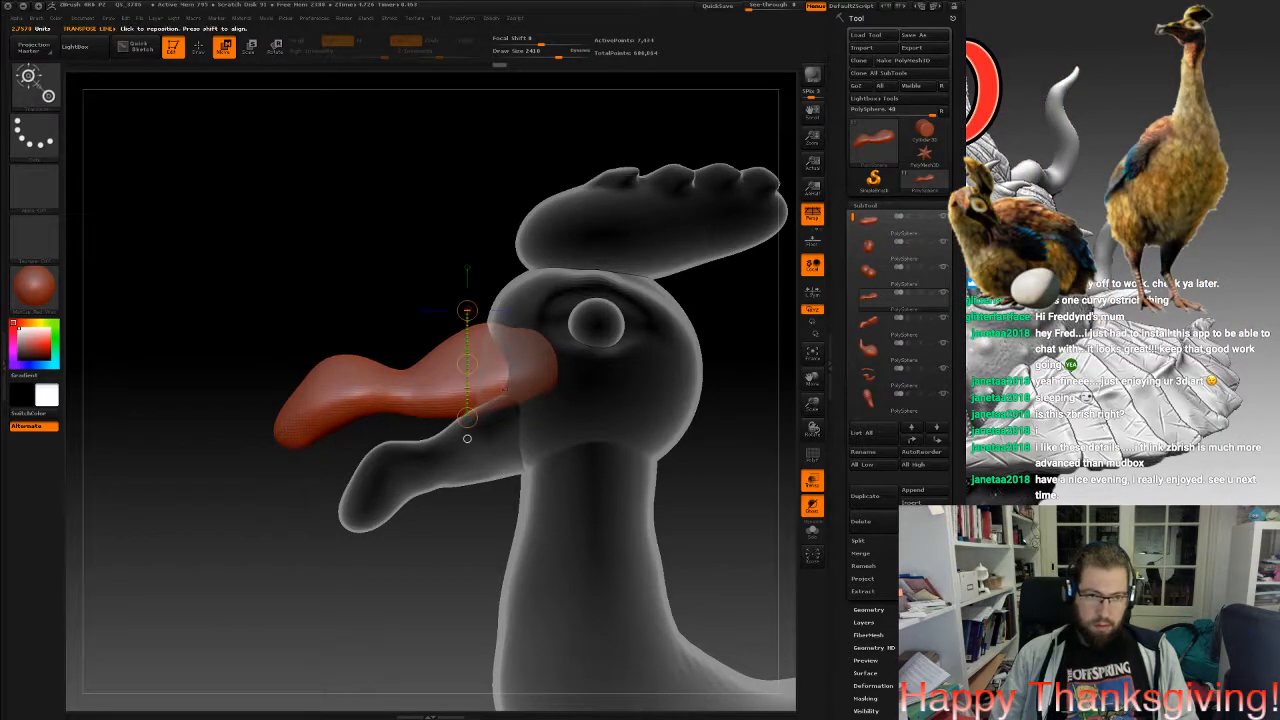
key("q")
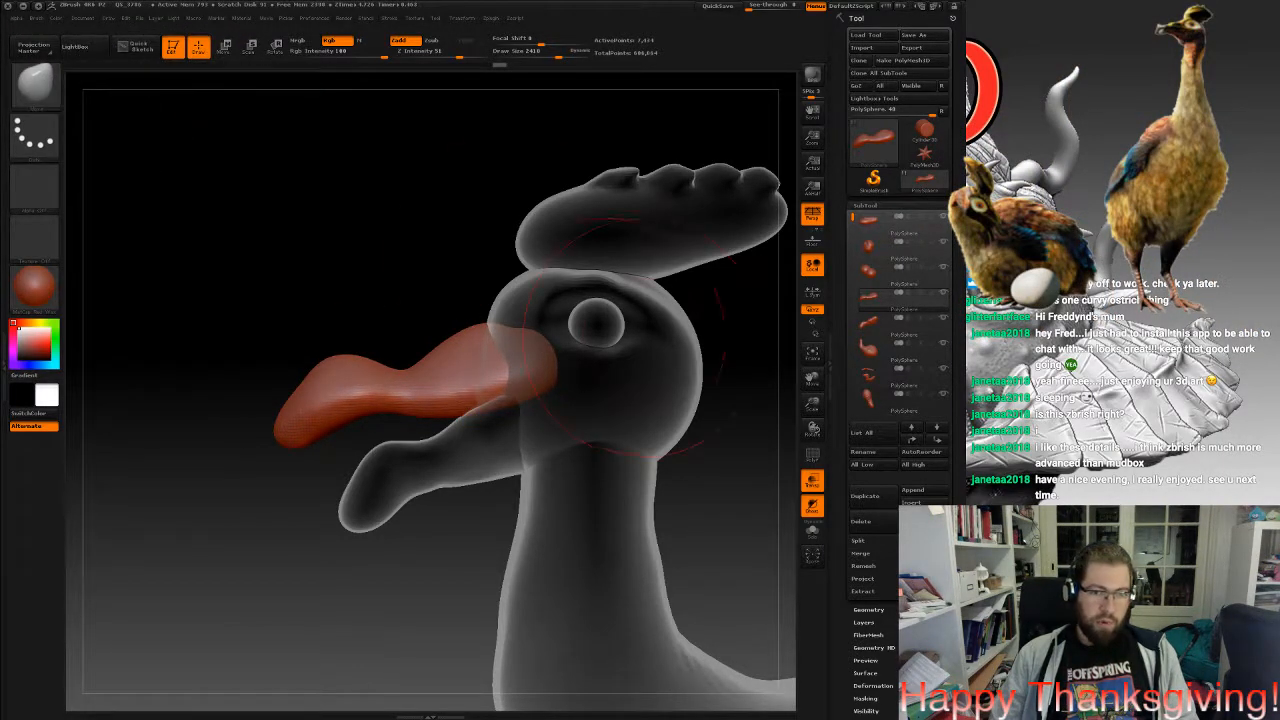
Pull the upper beak's rear end up and back into the face with the Move brush, and turn off subtool transparency.
left_click_drag(518, 334, 538, 303)
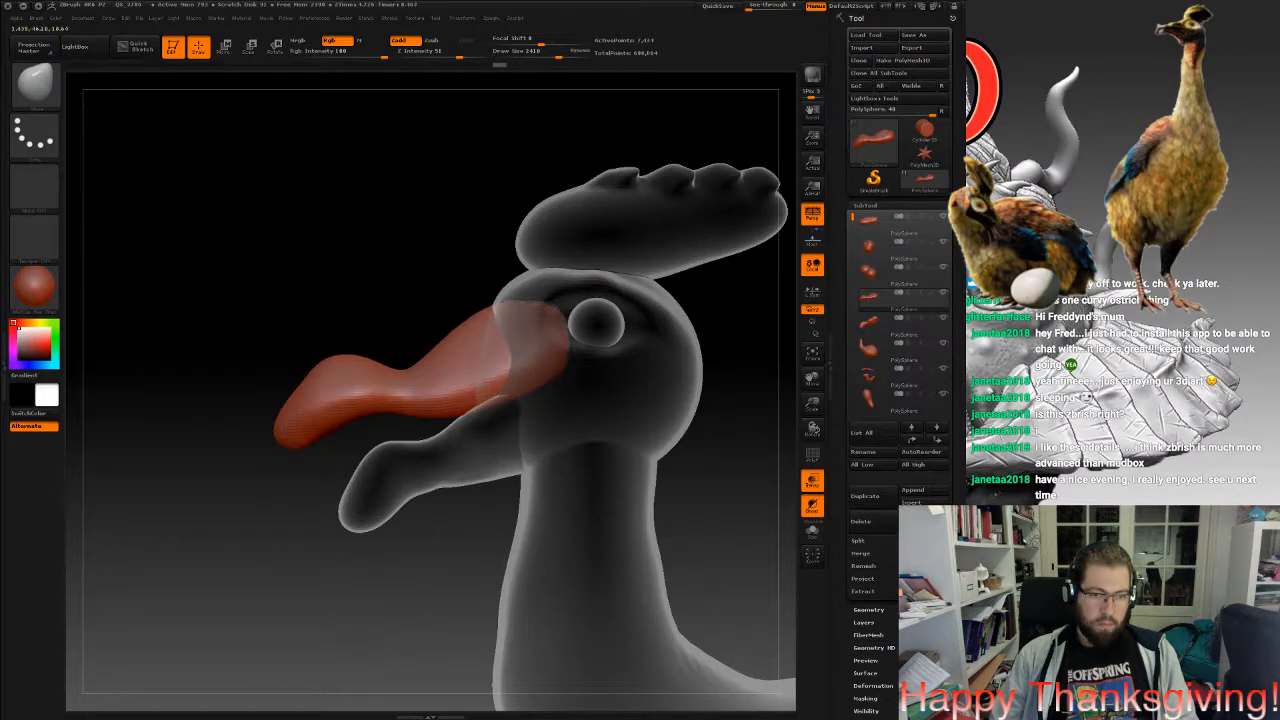
left_click_drag(430, 240, 557, 328)
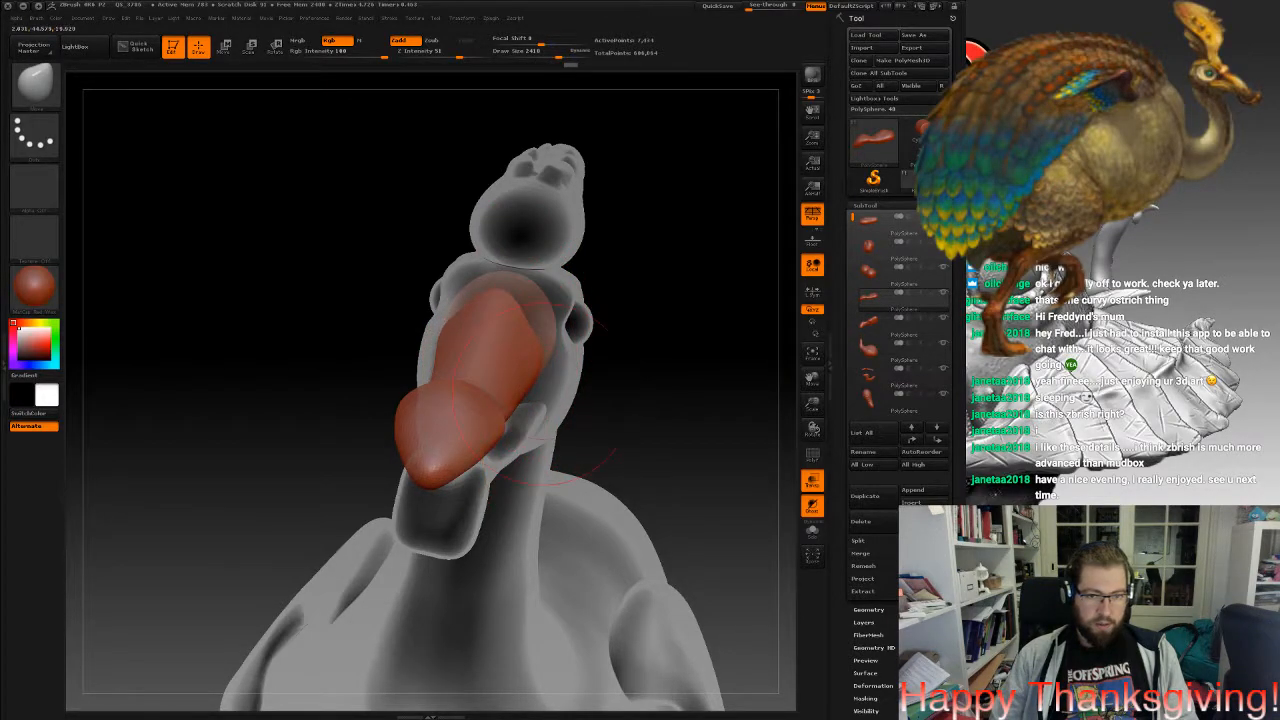
left_click_drag(700, 385, 544, 397)
left_click(812, 480)
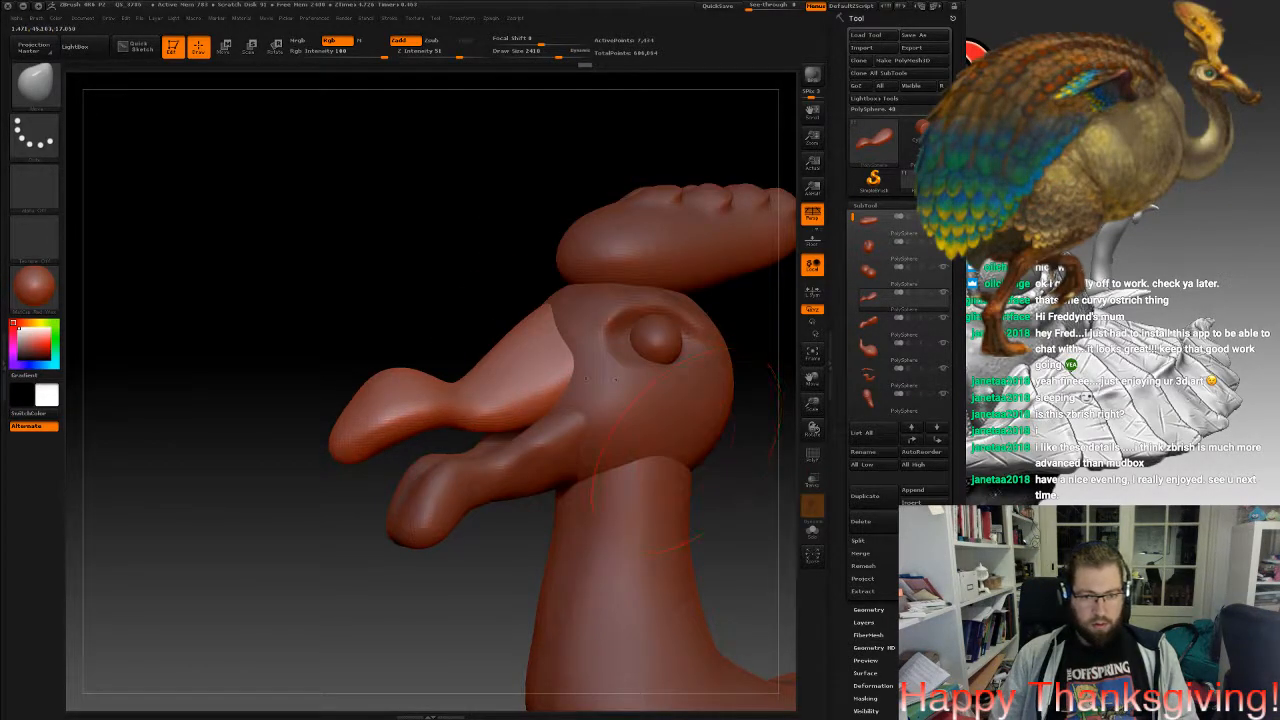
left_click_drag(755, 490, 702, 494)
mouse_move(505, 391)
left_mouse_down()
mouse_move(486, 374)
mouse_move(486, 391)
left_mouse_up()
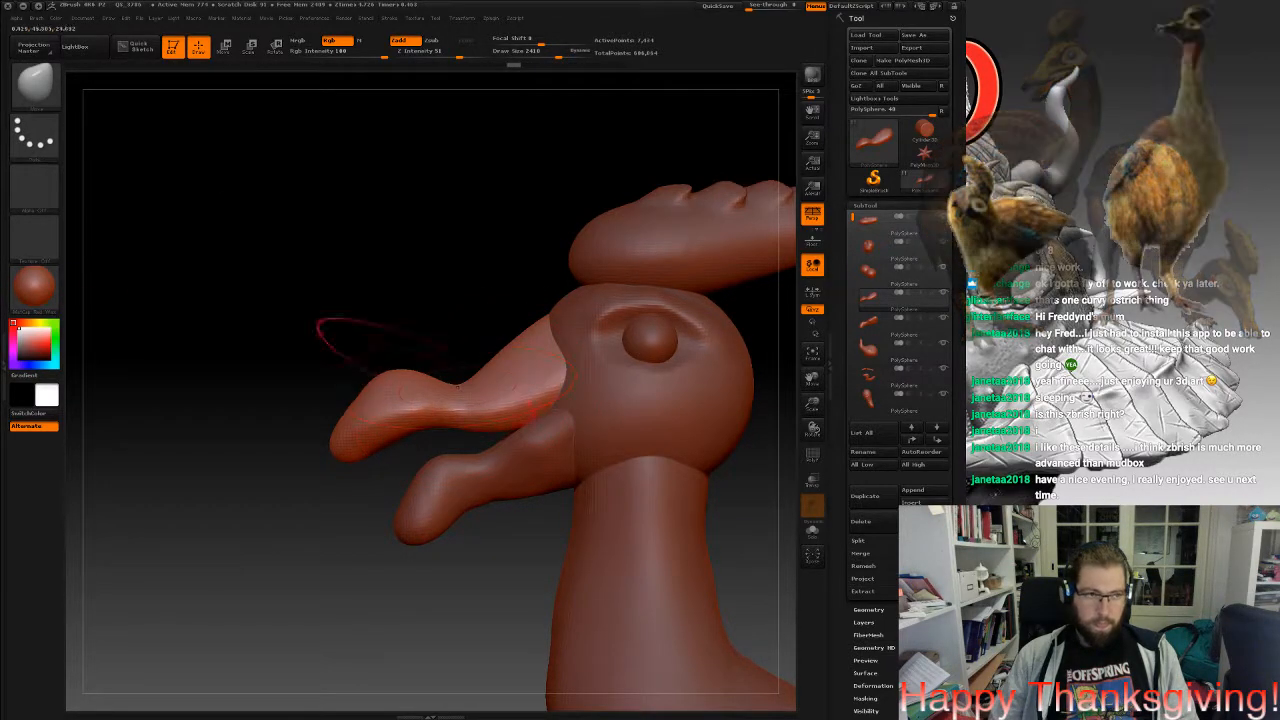
key("space")
left_click_drag(460, 389, 453, 389)
Swell the upper beak's rear lower corner into a pointed mouth corner below the eye with the Inflat brush at draw size 764, smoothing it.
right_click_drag(460, 382, 660, 440, "ctrl")
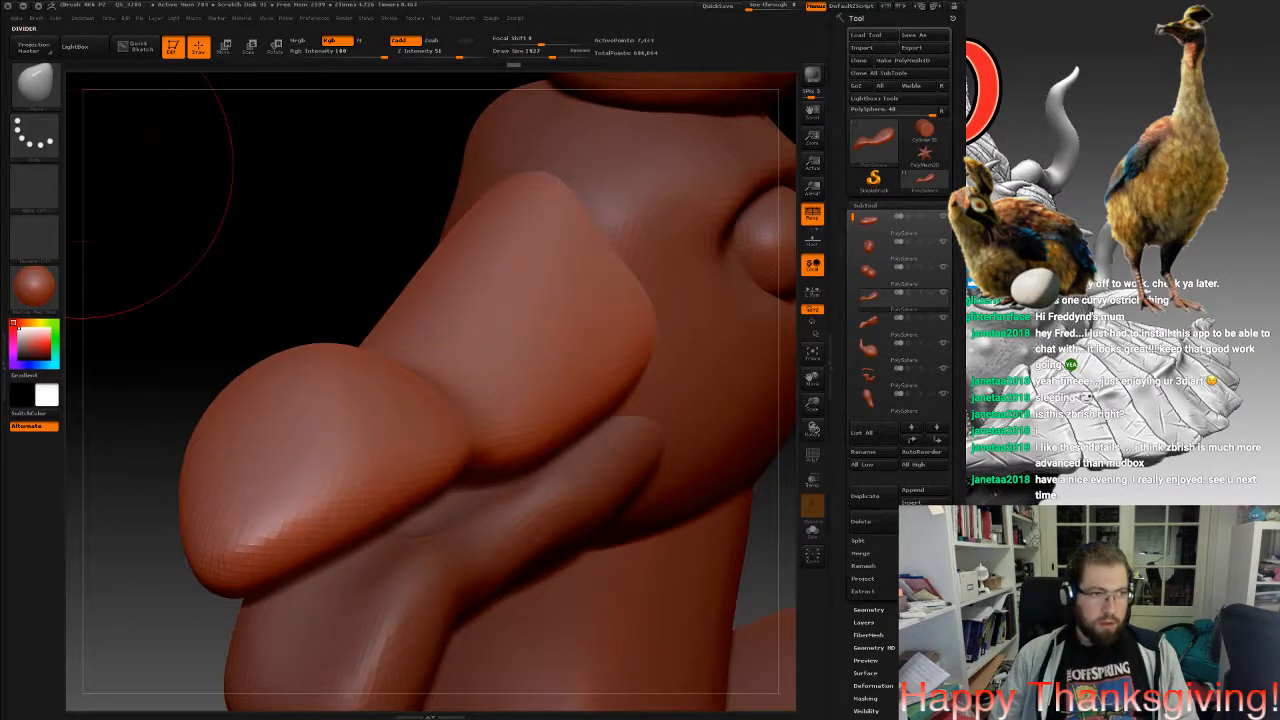
left_click(36, 86)
left_click(303, 96)
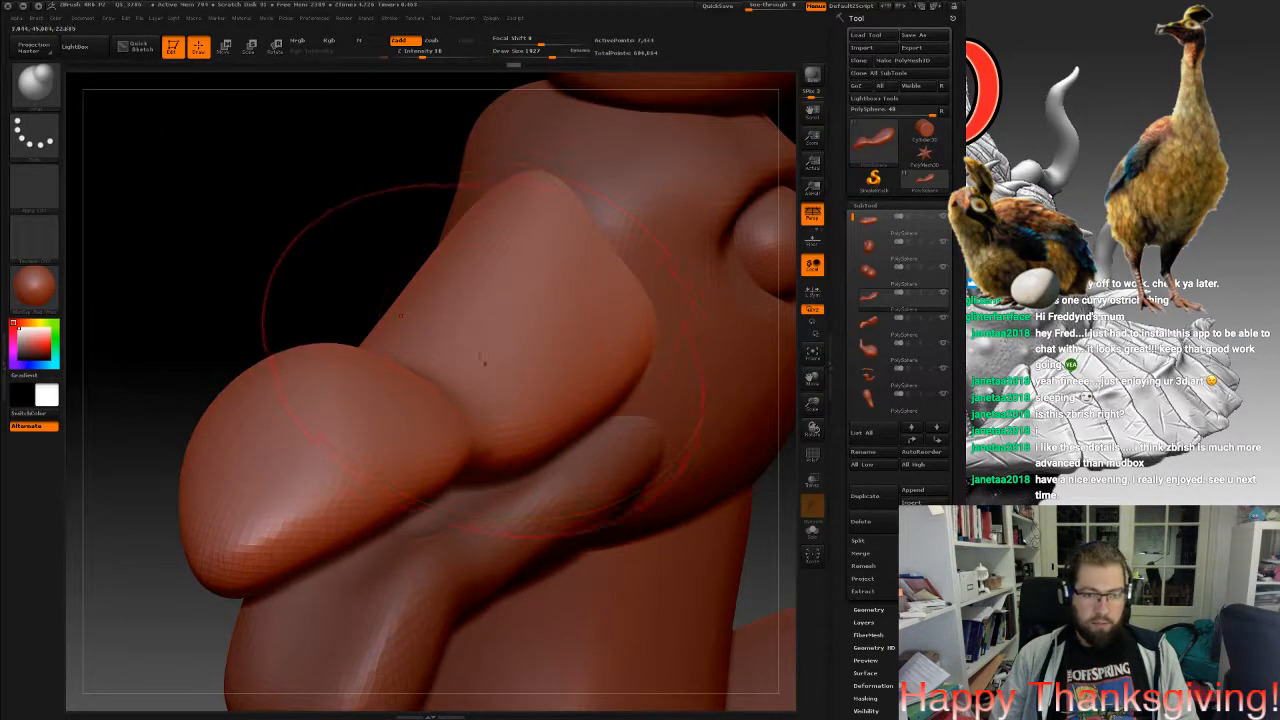
key("space")
left_click_drag(479, 367, 457, 368)
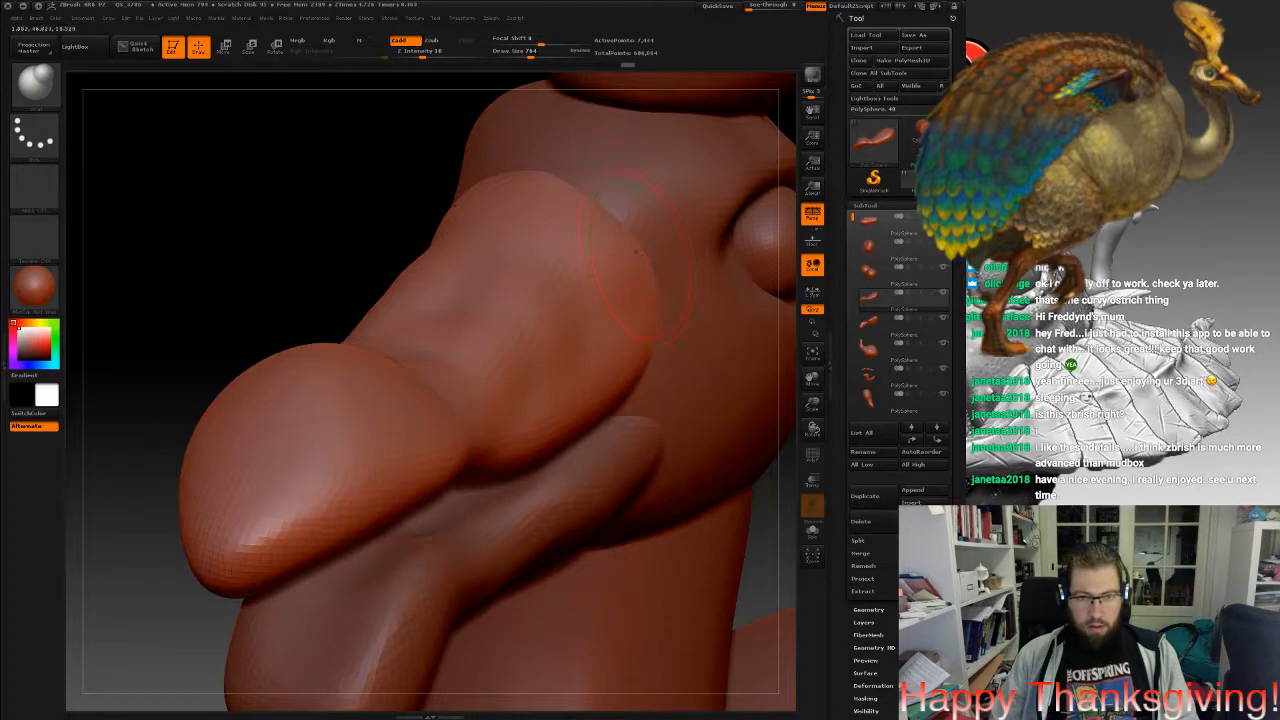
left_click_drag(659, 349, 648, 362)
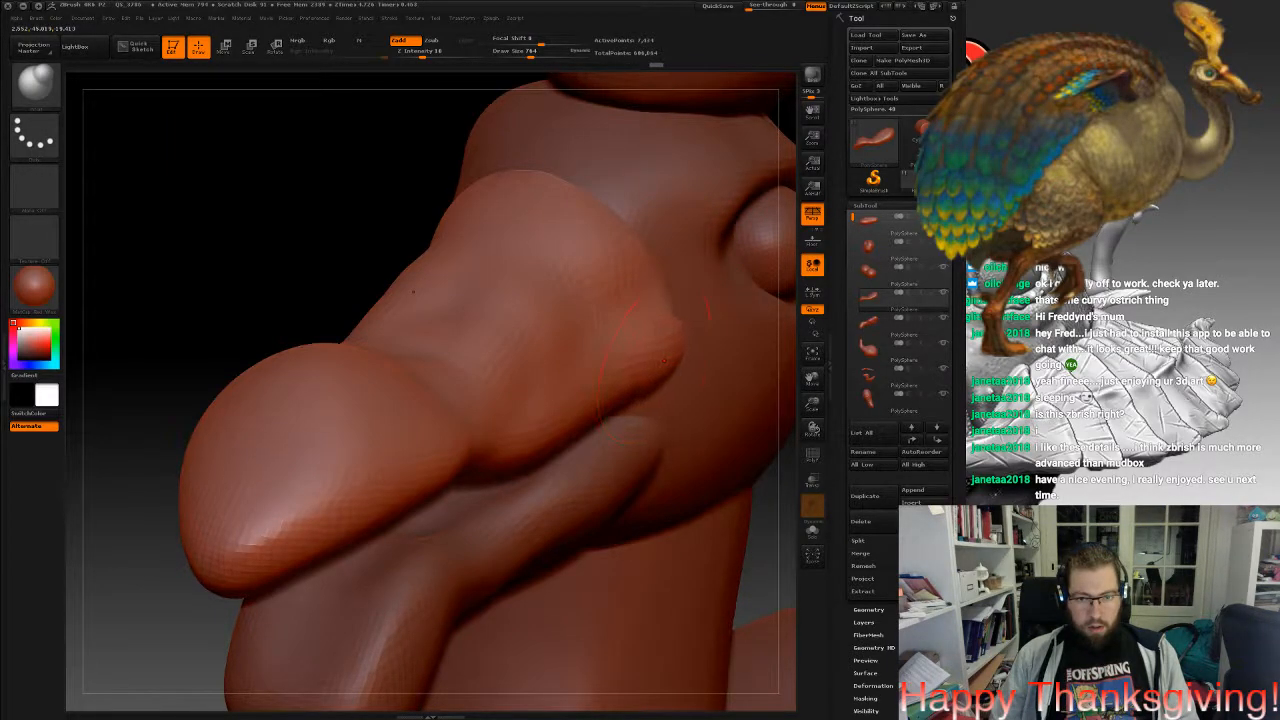
mouse_move(698, 354)
right_mouse_down("alt")
mouse_move(472, 304)
mouse_move(318, 298)
right_mouse_up("alt")
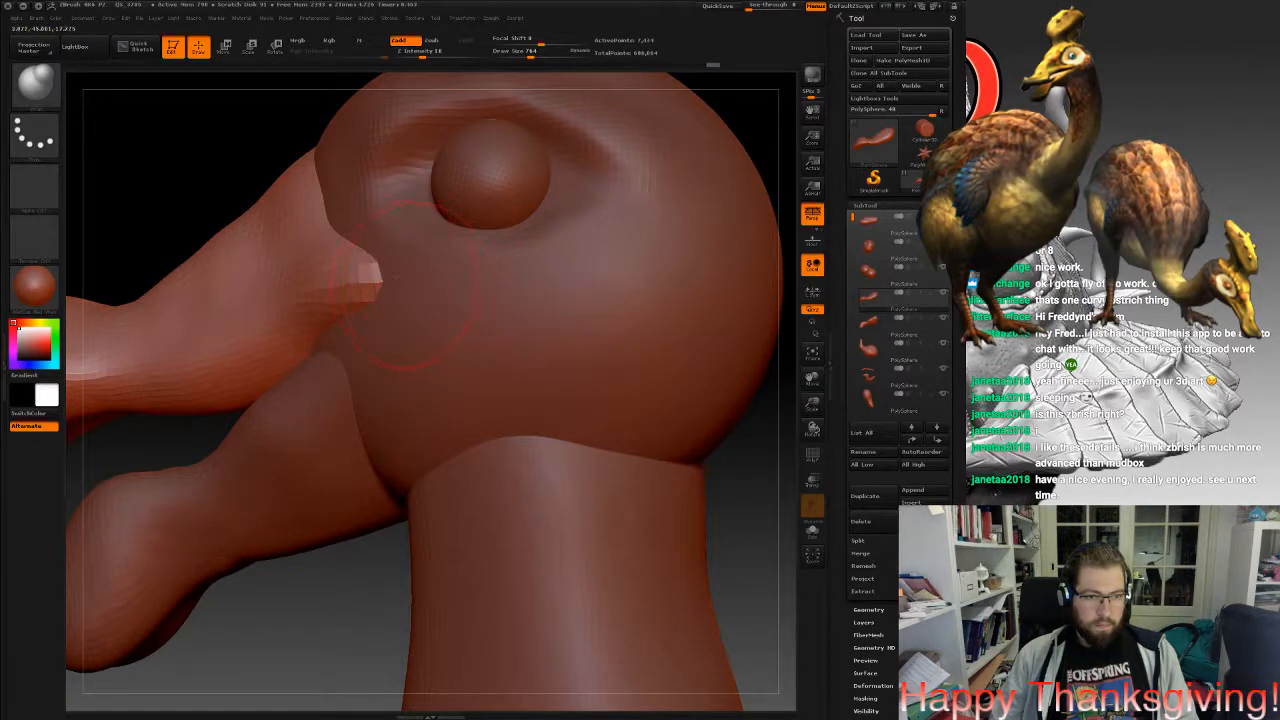
key("shift")
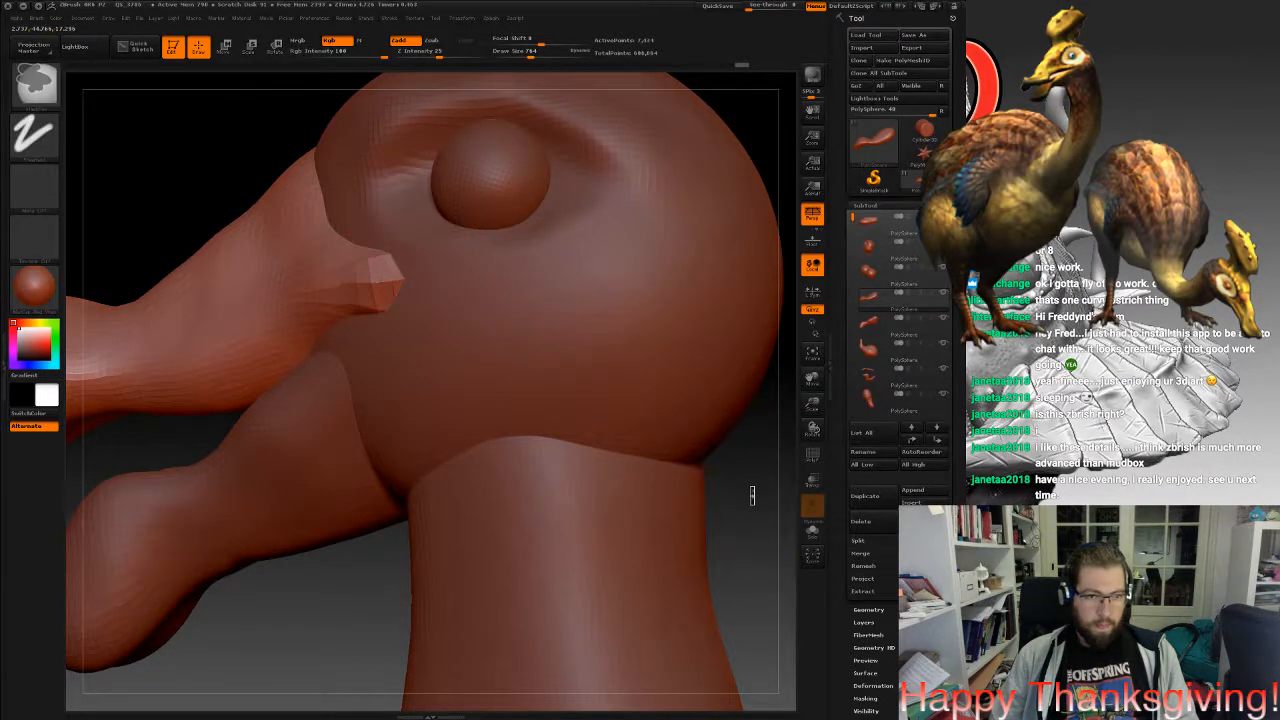
left_click_drag(402, 278, 388, 284)
right_click_drag(394, 306, 440, 314, "alt")
right_click_drag(432, 388, 490, 392)
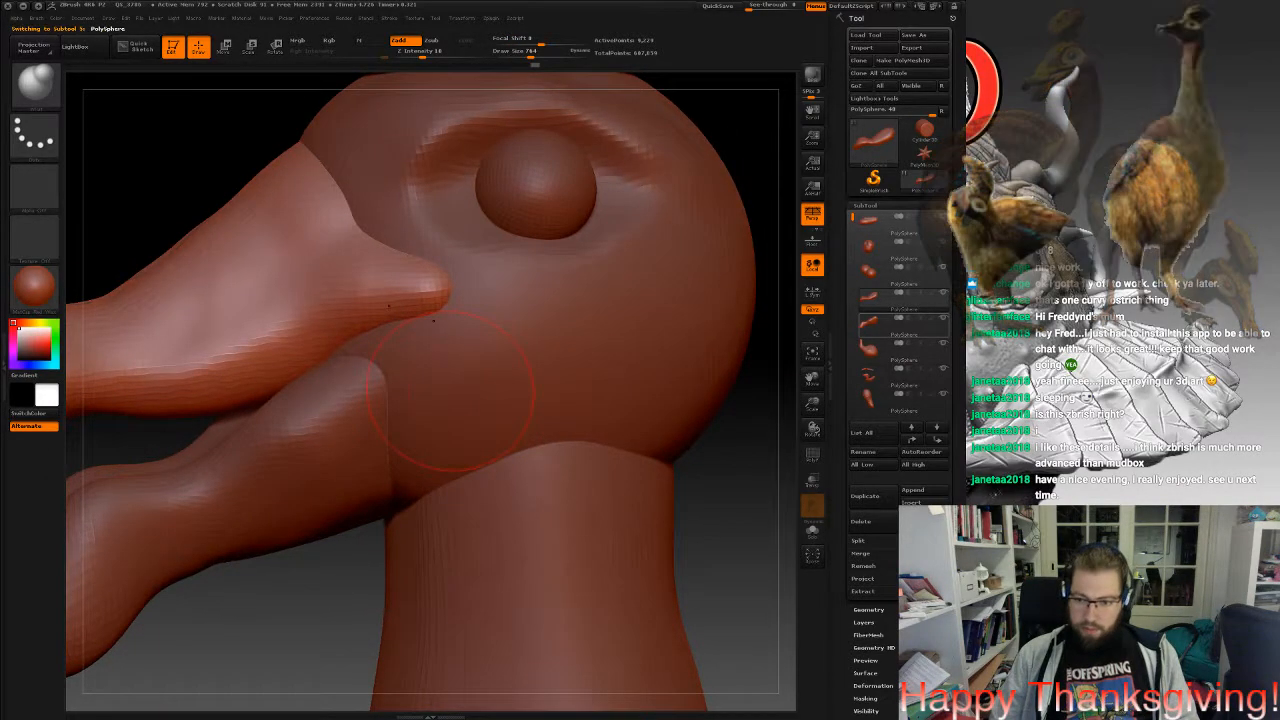
Make the lower beak the active subtool, inflate its rear end up into the cheek and remesh it with DynaMesh.
left_click(364, 424, "alt")
right_click_drag(576, 487, 615, 462, "alt")
left_click_drag(410, 361, 474, 351)
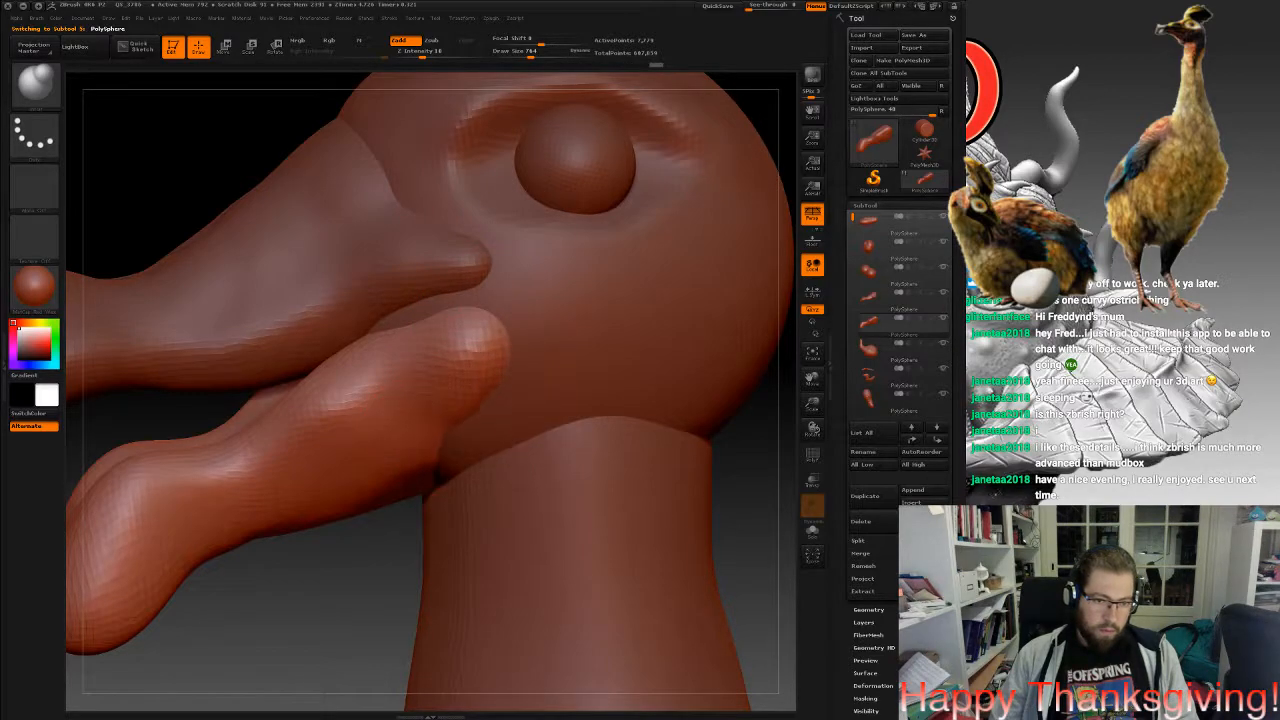
right_click_drag(384, 480, 388, 325, "ctrl")
mouse_move(400, 400)
right_mouse_down()
mouse_move(640, 408)
mouse_move(375, 404)
right_mouse_up()
mouse_move(609, 445)
left_mouse_down("ctrl")
mouse_move(592, 485)
mouse_move(690, 500)
mouse_move(575, 498)
mouse_move(634, 390)
mouse_move(730, 398)
mouse_move(692, 394)
left_mouse_up("ctrl")
left_click_drag(668, 572, 604, 454, "alt")
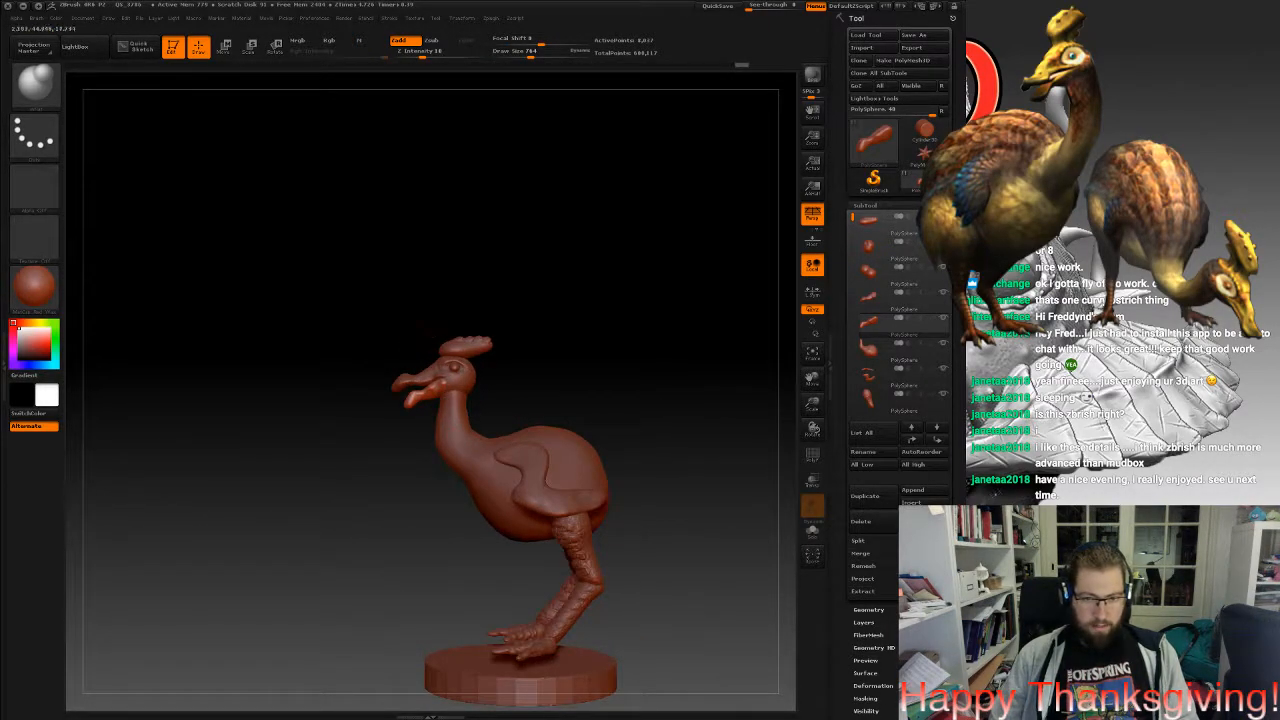
Choose the Standard brush and hide every subtool except the lower beak, showing its upper surface.
left_click_drag(450, 380, 487, 397)
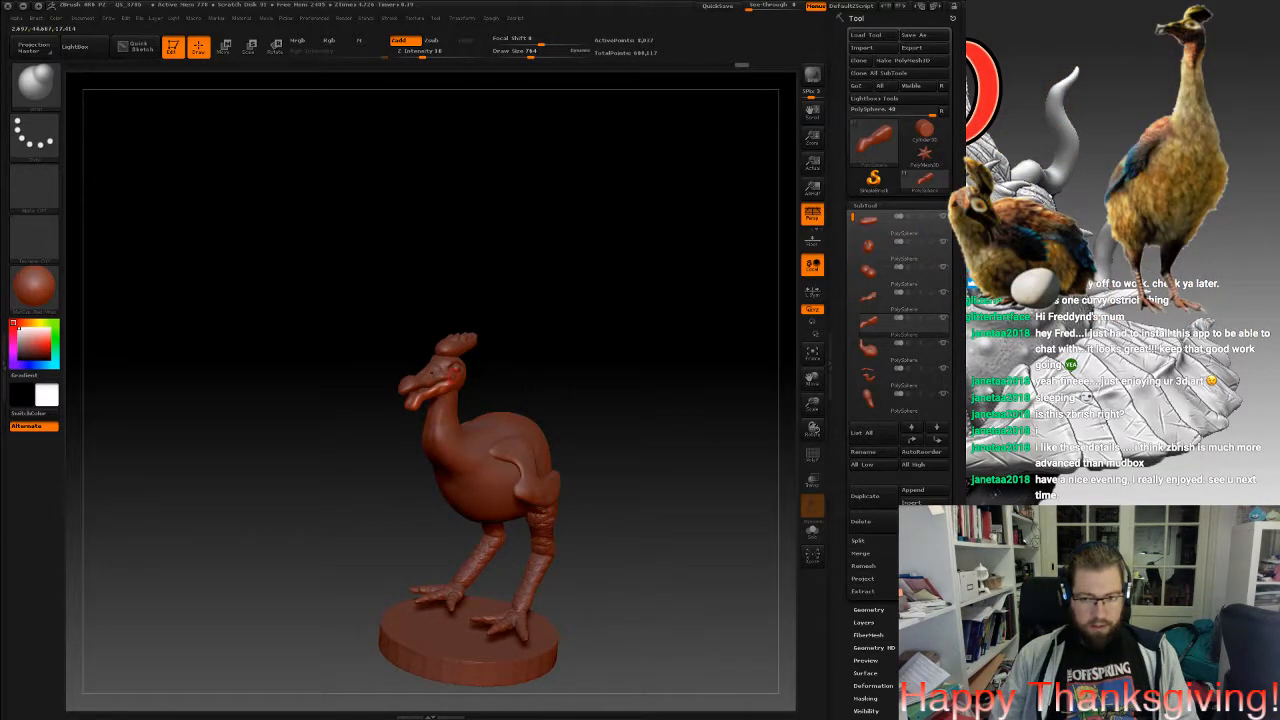
left_click_drag(600, 380, 624, 590, "alt")
left_click_drag(660, 400, 766, 398)
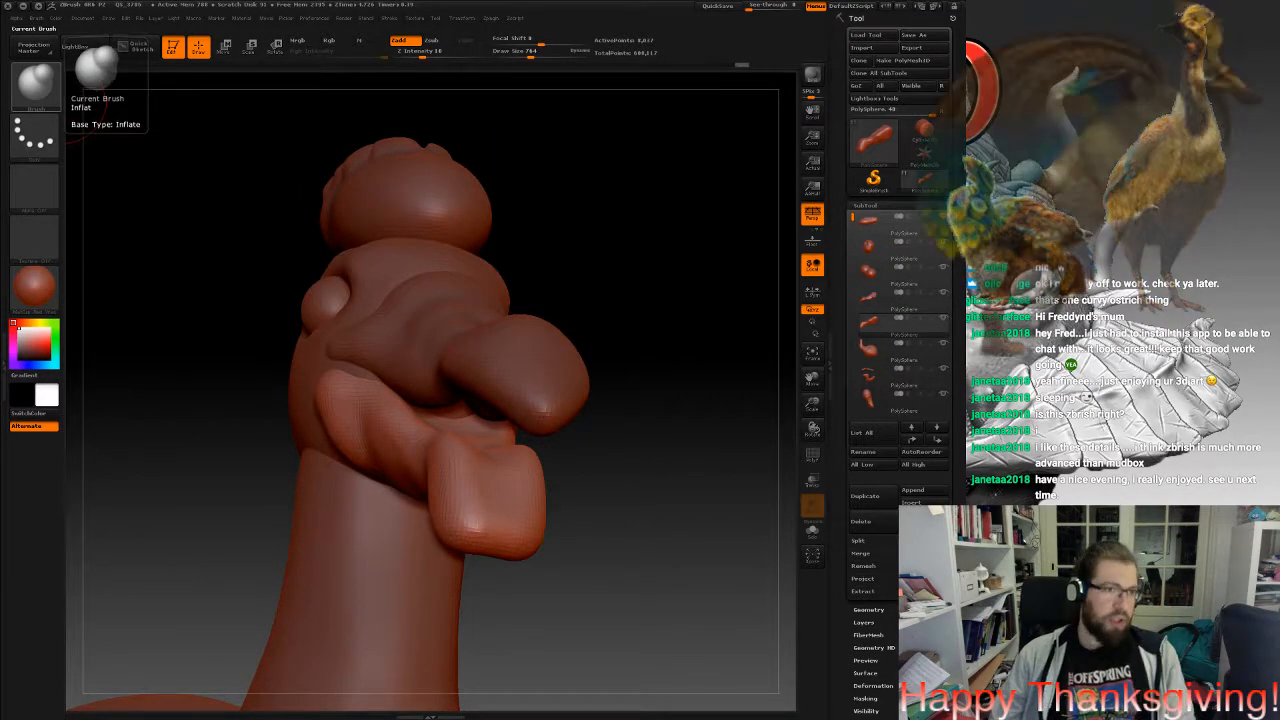
left_click(34, 84)
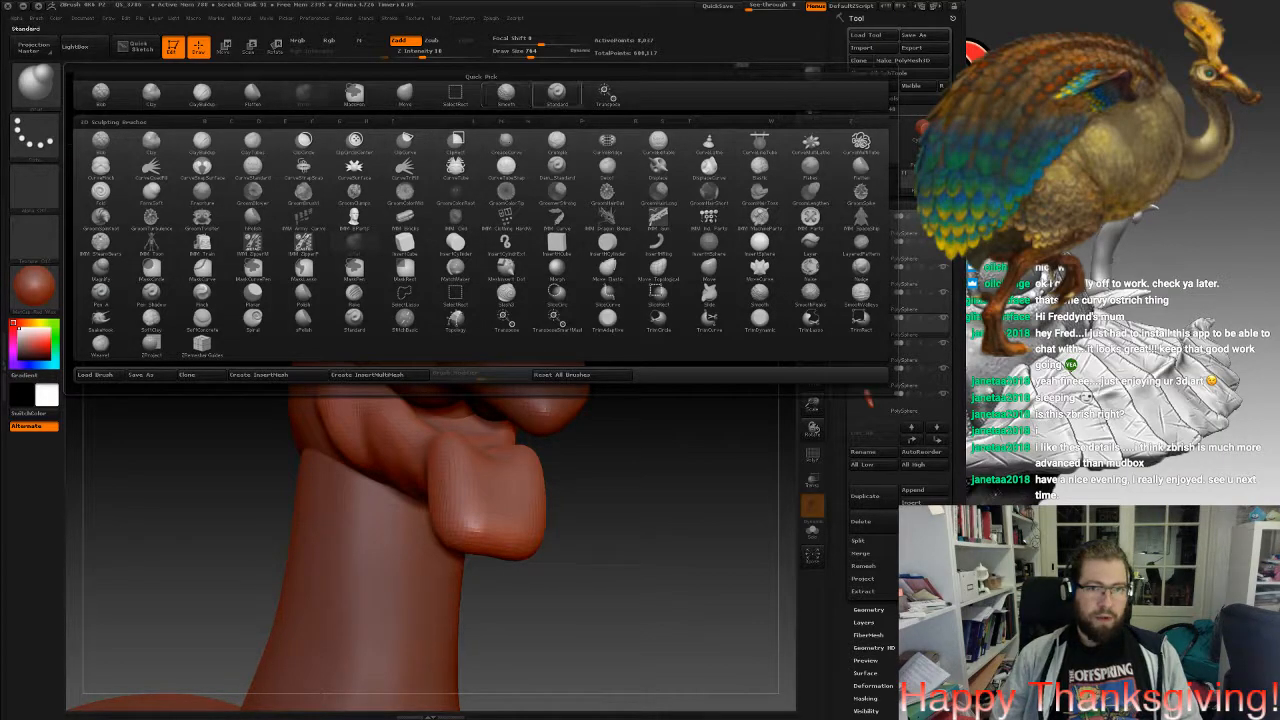
left_click(557, 94)
left_click_drag(640, 410, 572, 408)
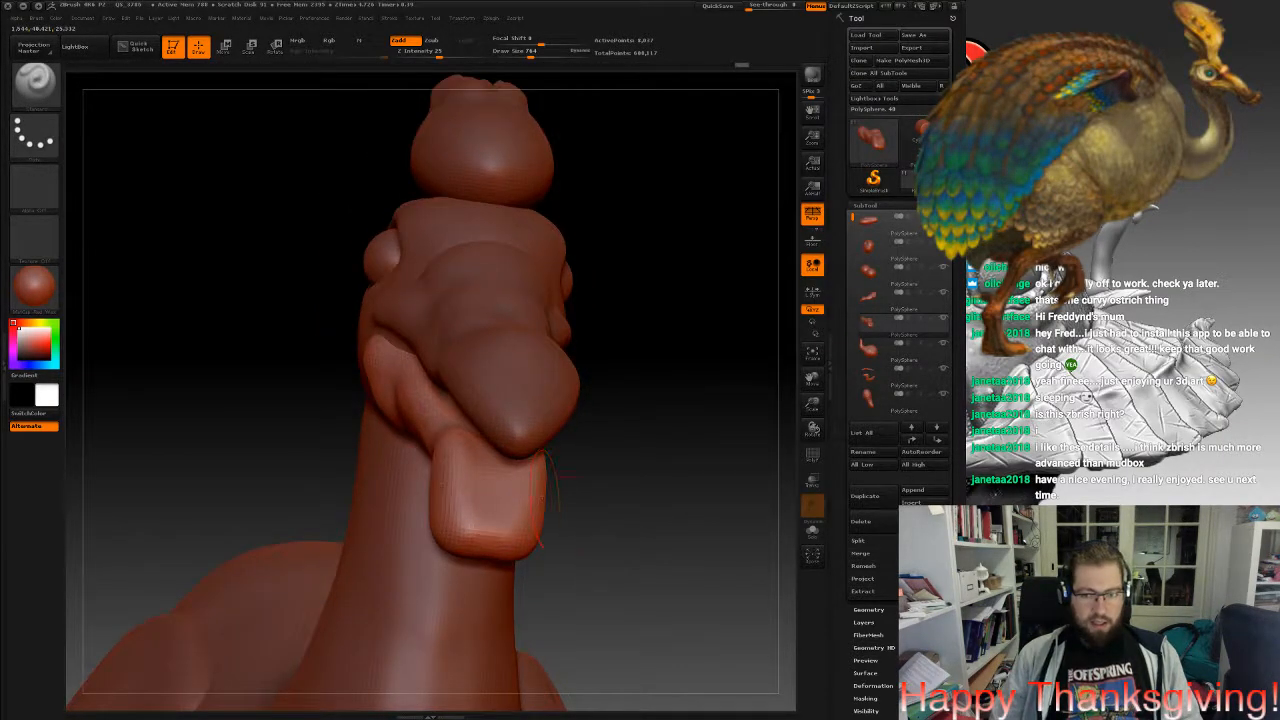
left_click(943, 318)
mouse_move(690, 420)
left_mouse_down()
mouse_move(712, 424)
mouse_move(694, 522)
left_mouse_up()
Carve and smooth a groove along the lower beak's upper surface at draw size 321, remesh it with DynaMesh and unhide the other subtools.
key("space")
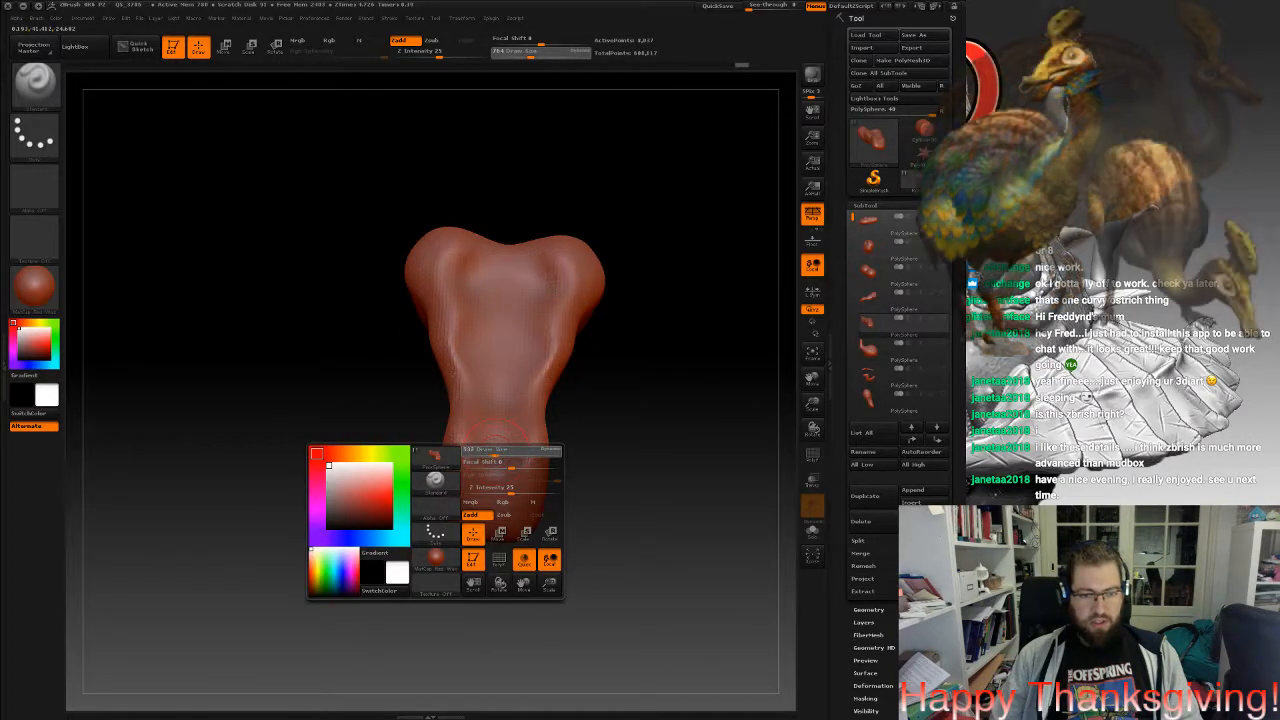
mouse_move(501, 453)
left_mouse_down()
mouse_move(489, 453)
mouse_move(494, 491)
mouse_move(495, 442)
left_mouse_up()
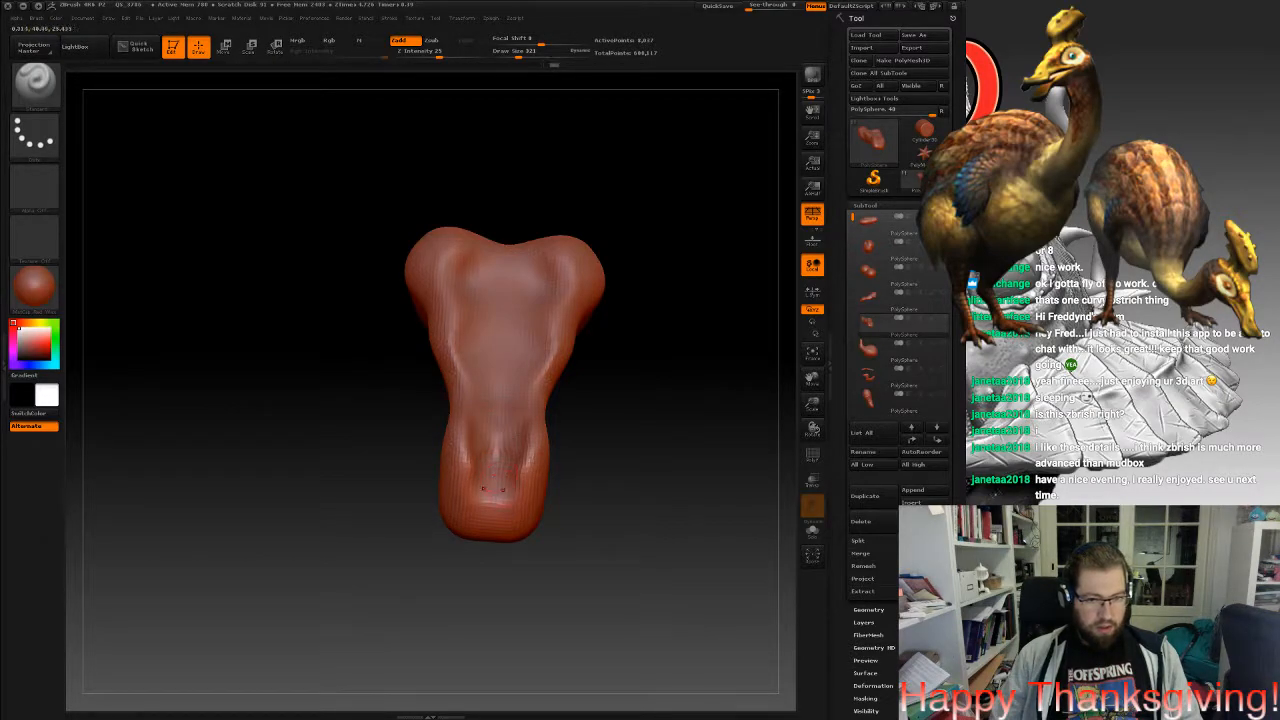
left_click_drag(695, 395, 716, 440, "ctrl")
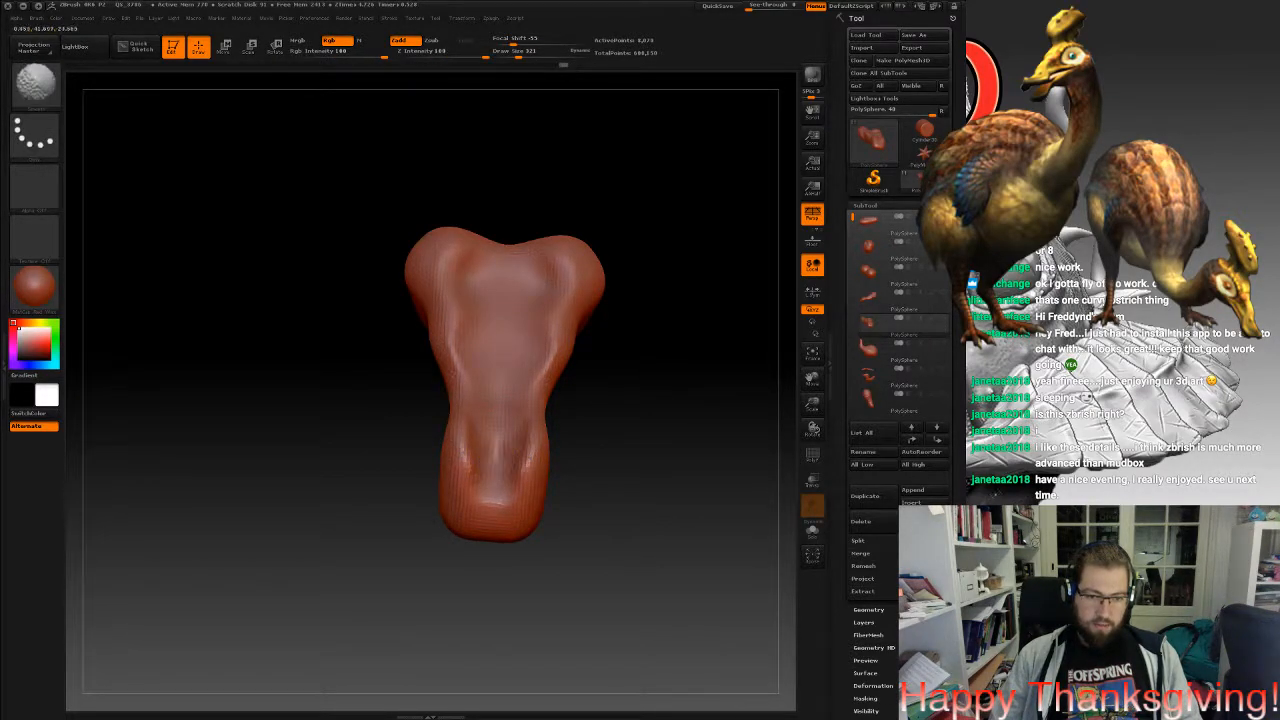
left_click_drag(501, 446, 504, 472, "shift")
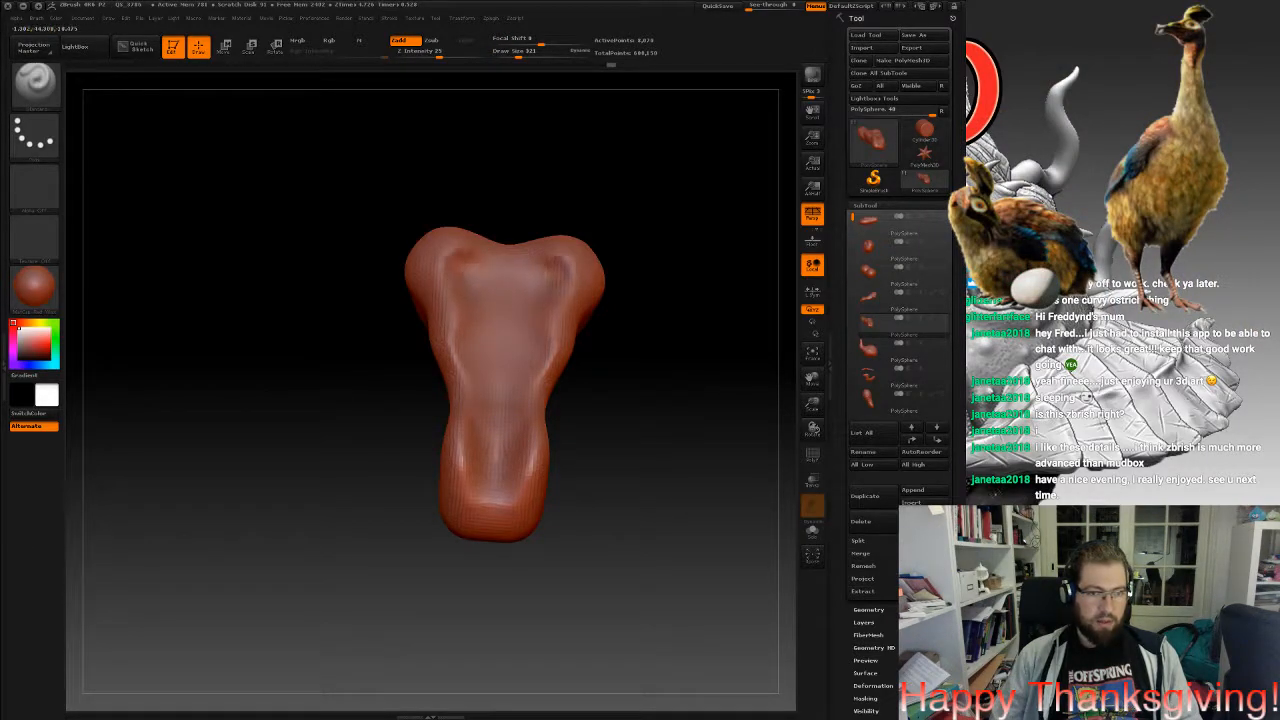
left_click_drag(669, 399, 684, 424, "ctrl")
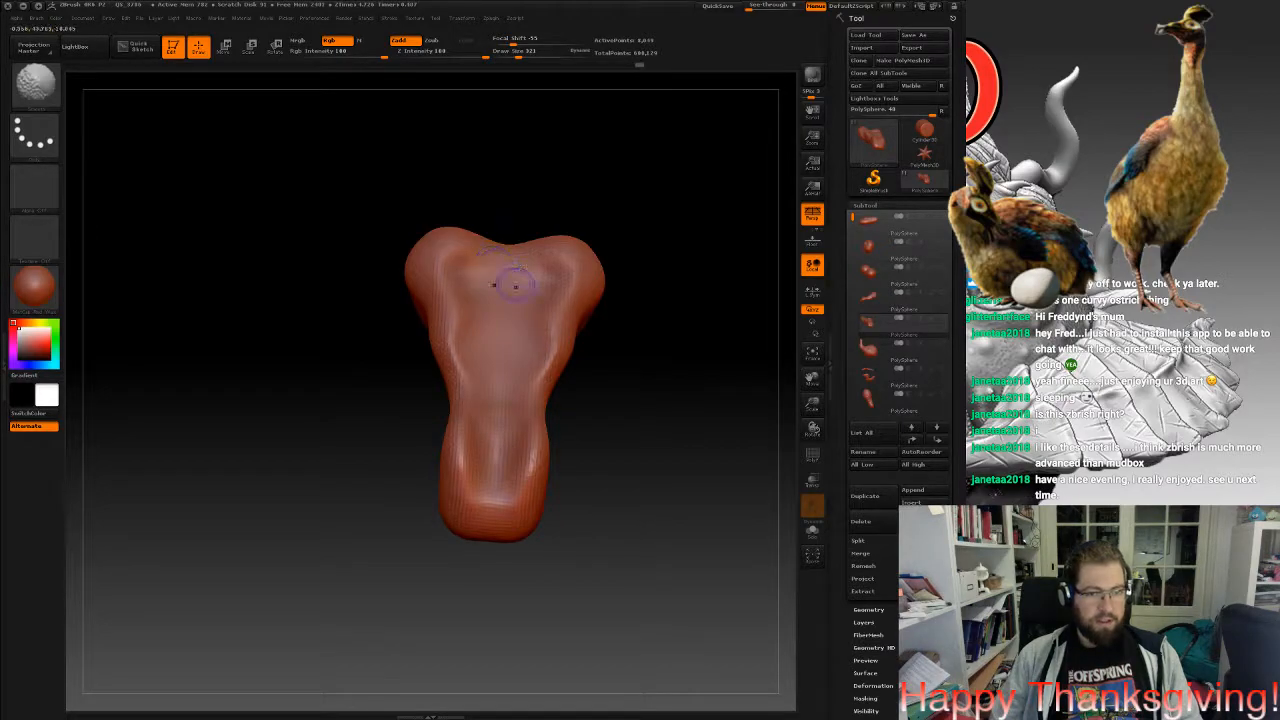
mouse_move(505, 318)
right_mouse_down()
mouse_move(590, 325)
mouse_move(475, 325)
mouse_move(380, 345)
right_mouse_up()
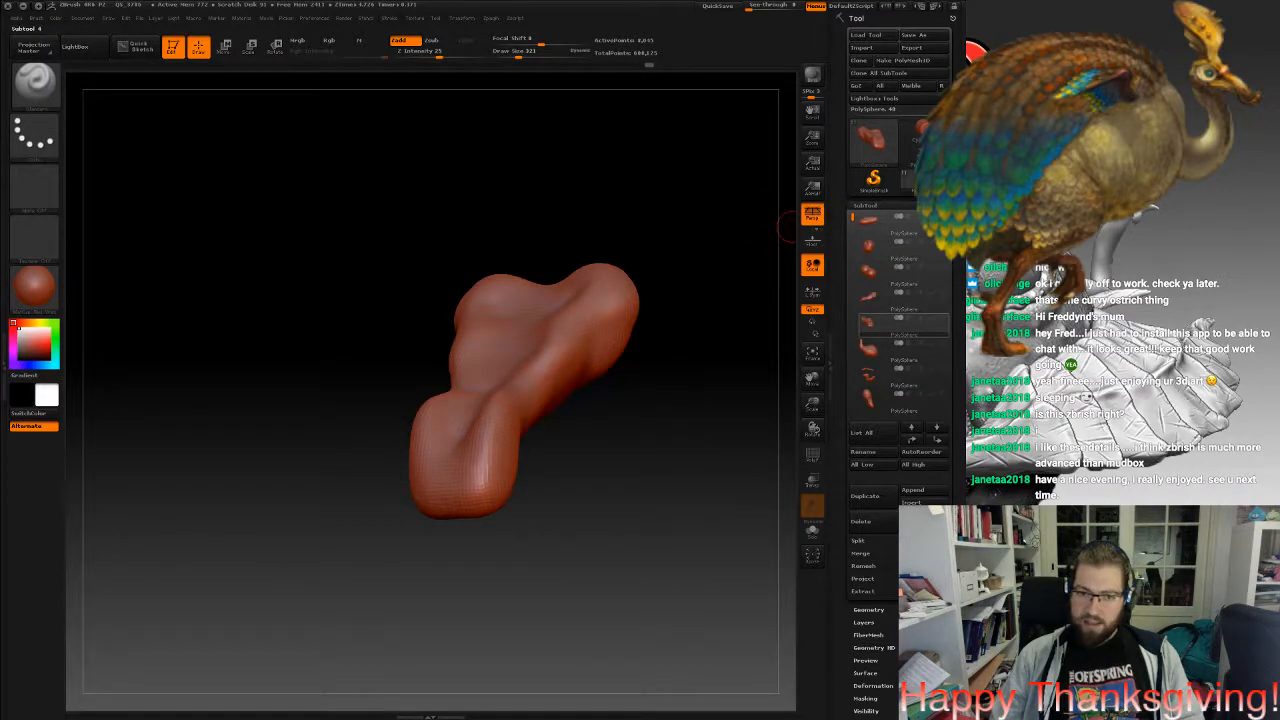
left_click(943, 318)
Puff up the lower beak's rear corner where it meets the cheek with the Inflat brush.
mouse_move(400, 380)
right_mouse_down()
mouse_move(590, 370)
mouse_move(380, 375)
right_mouse_up()
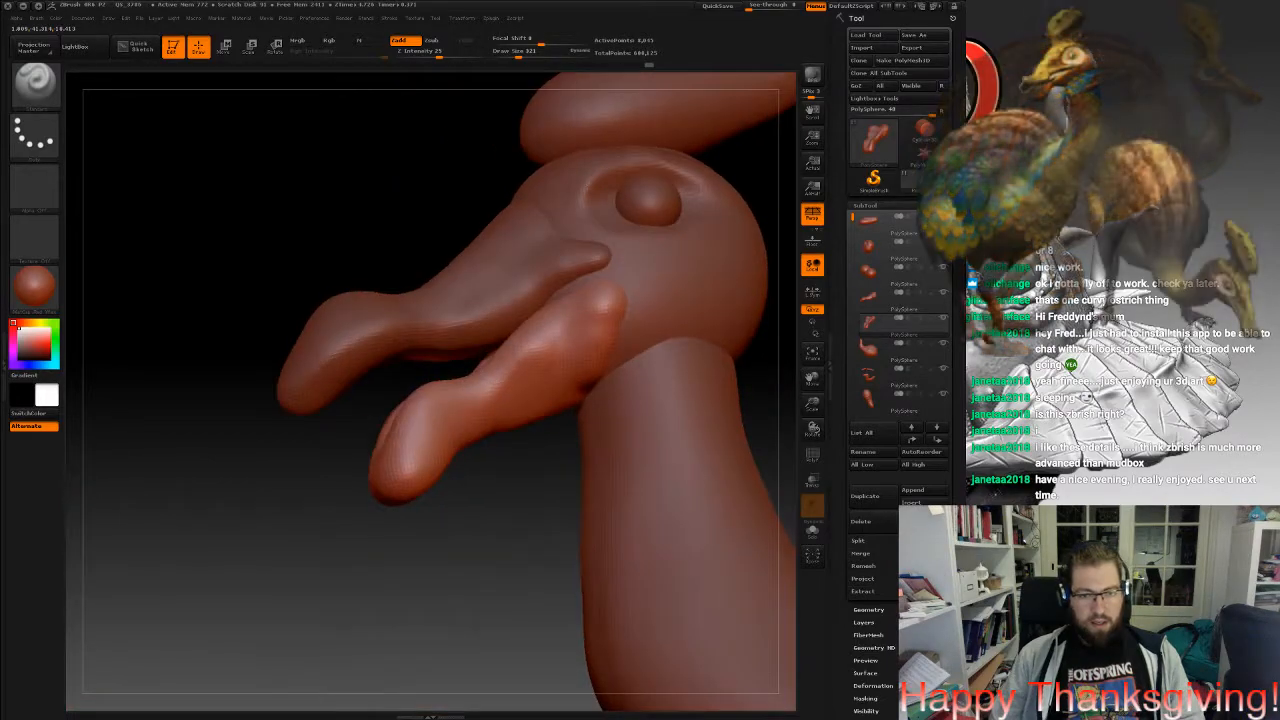
right_click_drag(613, 418, 312, 418, "alt")
right_click_drag(391, 424, 755, 538, "alt")
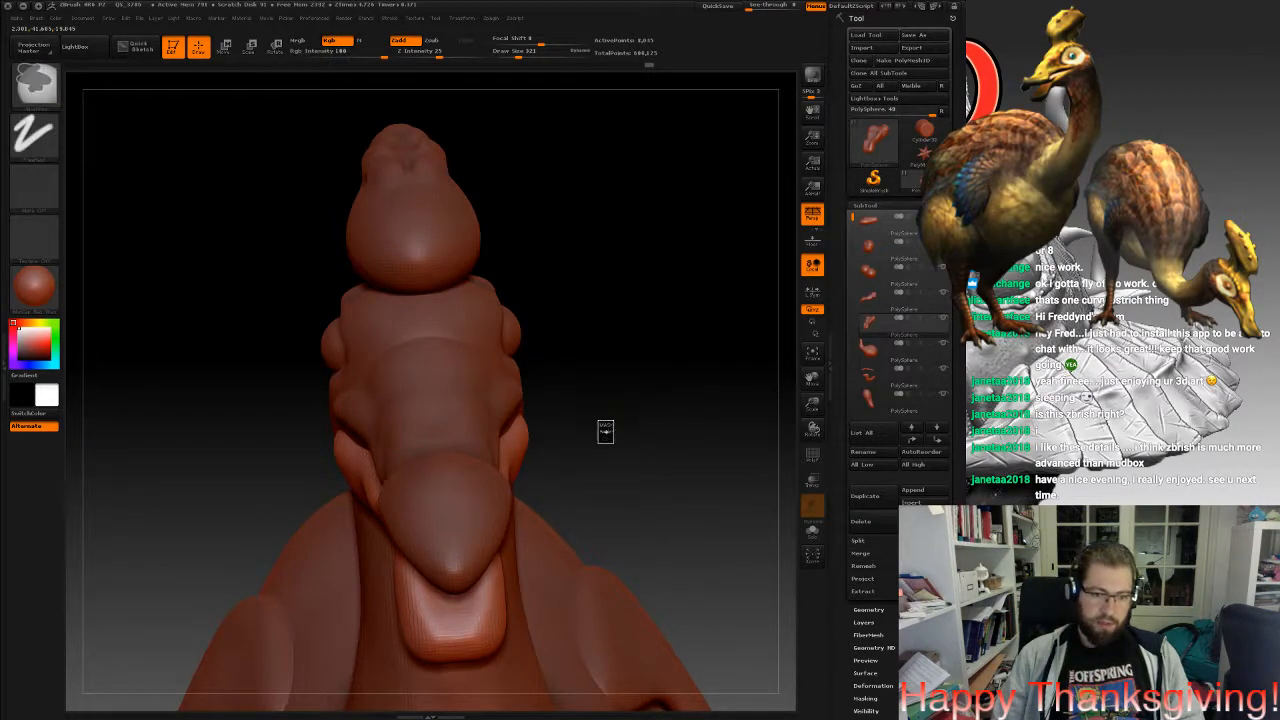
mouse_move(606, 434)
right_mouse_down()
mouse_move(560, 470)
mouse_move(577, 488)
mouse_move(578, 452)
mouse_move(612, 394)
mouse_move(600, 465)
right_mouse_up()
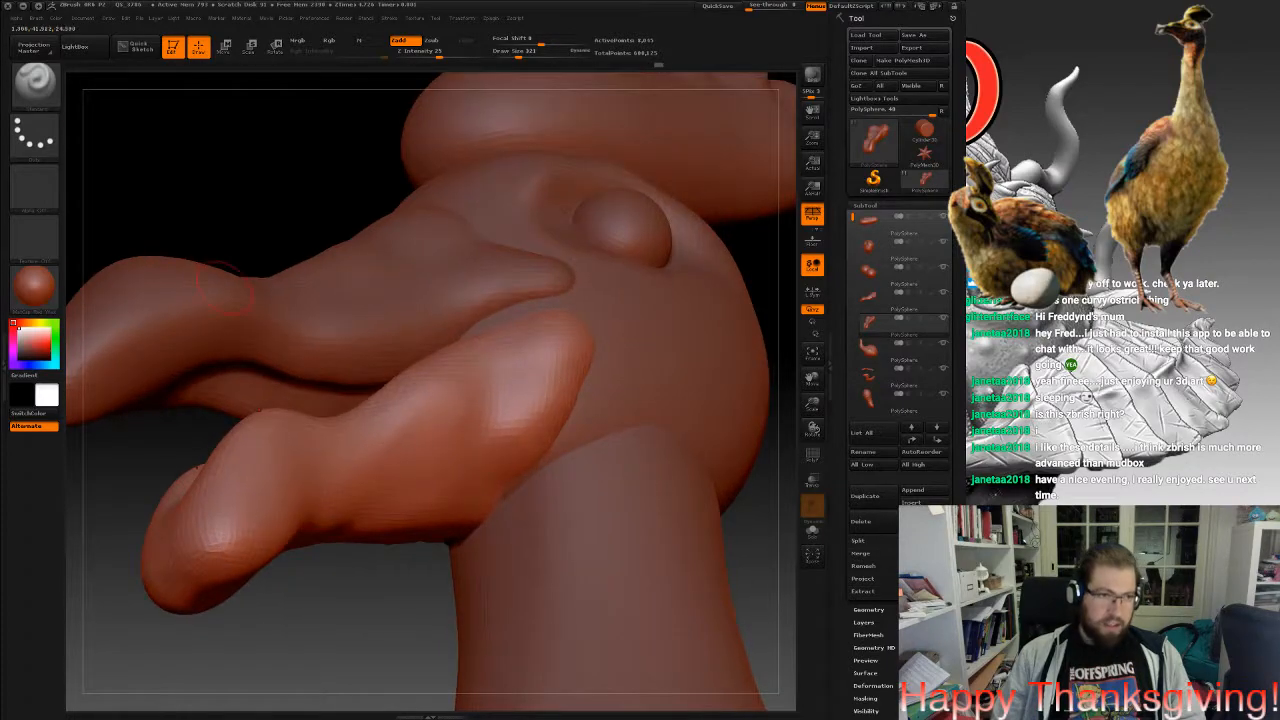
left_click(35, 82)
left_click(303, 92)
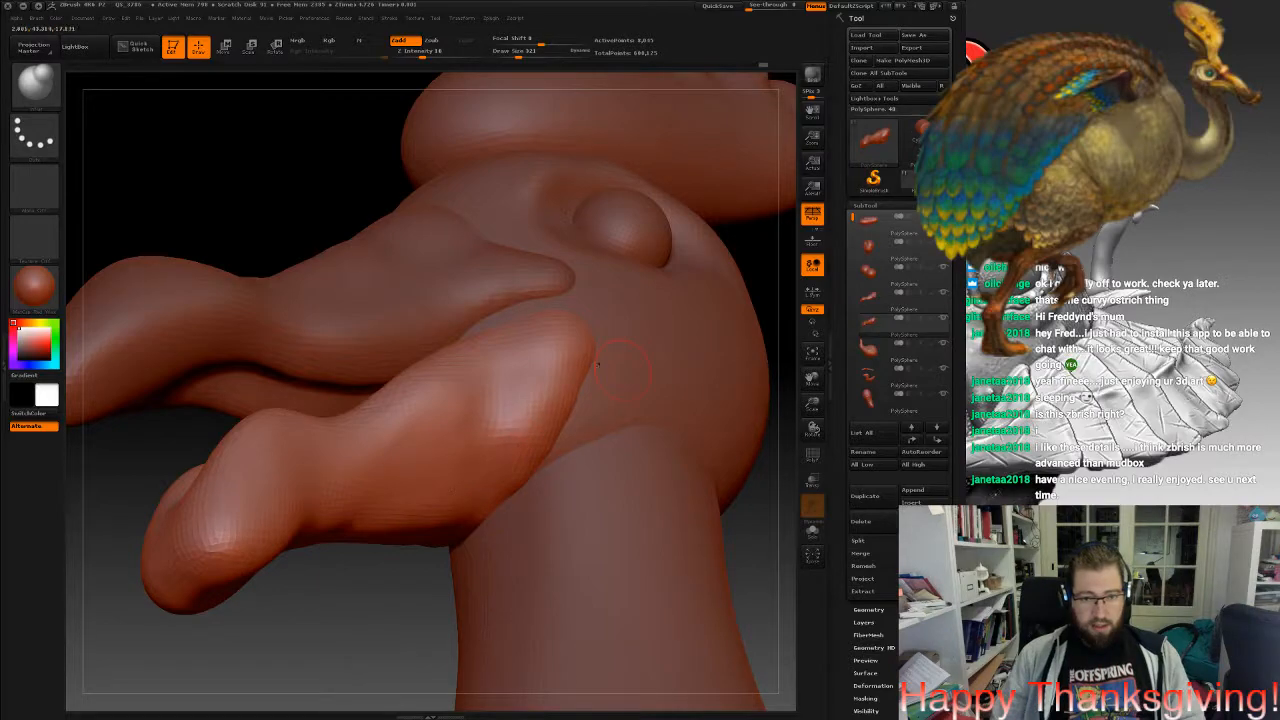
right_click_drag(598, 365, 592, 340)
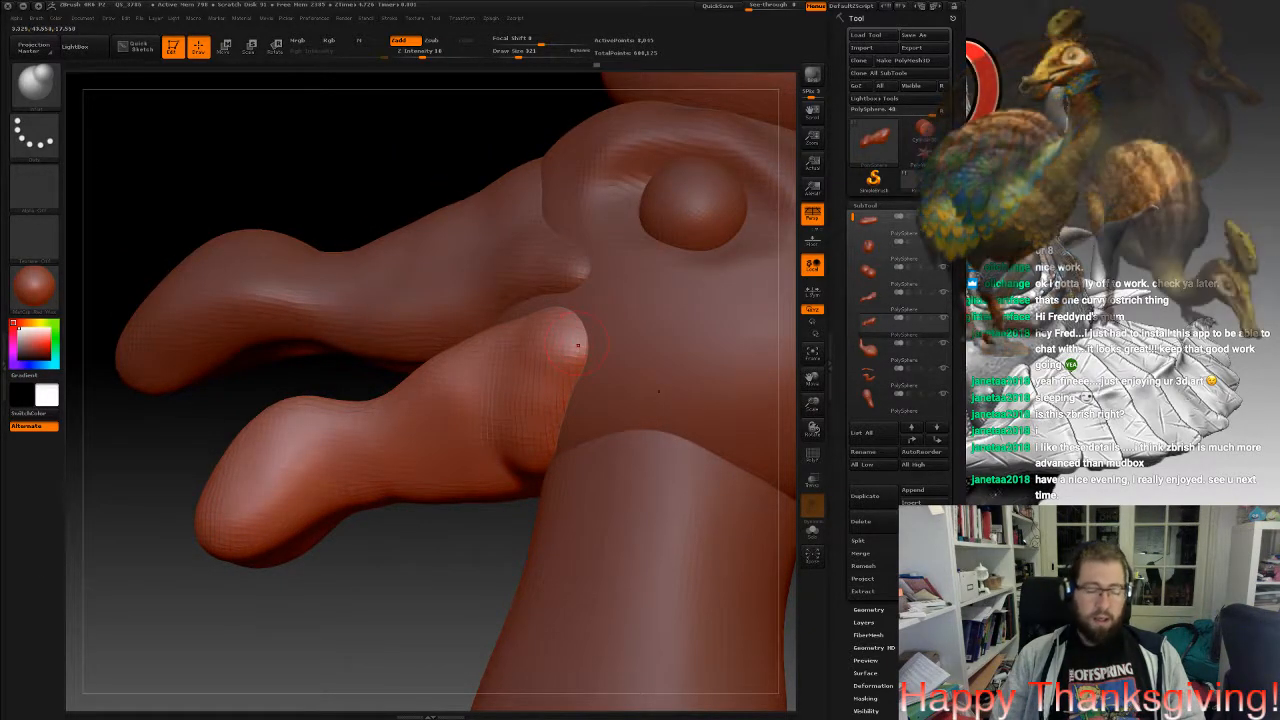
mouse_move(594, 335)
right_mouse_down()
mouse_move(722, 352)
mouse_move(586, 336)
mouse_move(576, 322)
mouse_move(529, 394)
mouse_move(563, 419)
mouse_move(745, 403)
right_mouse_up()
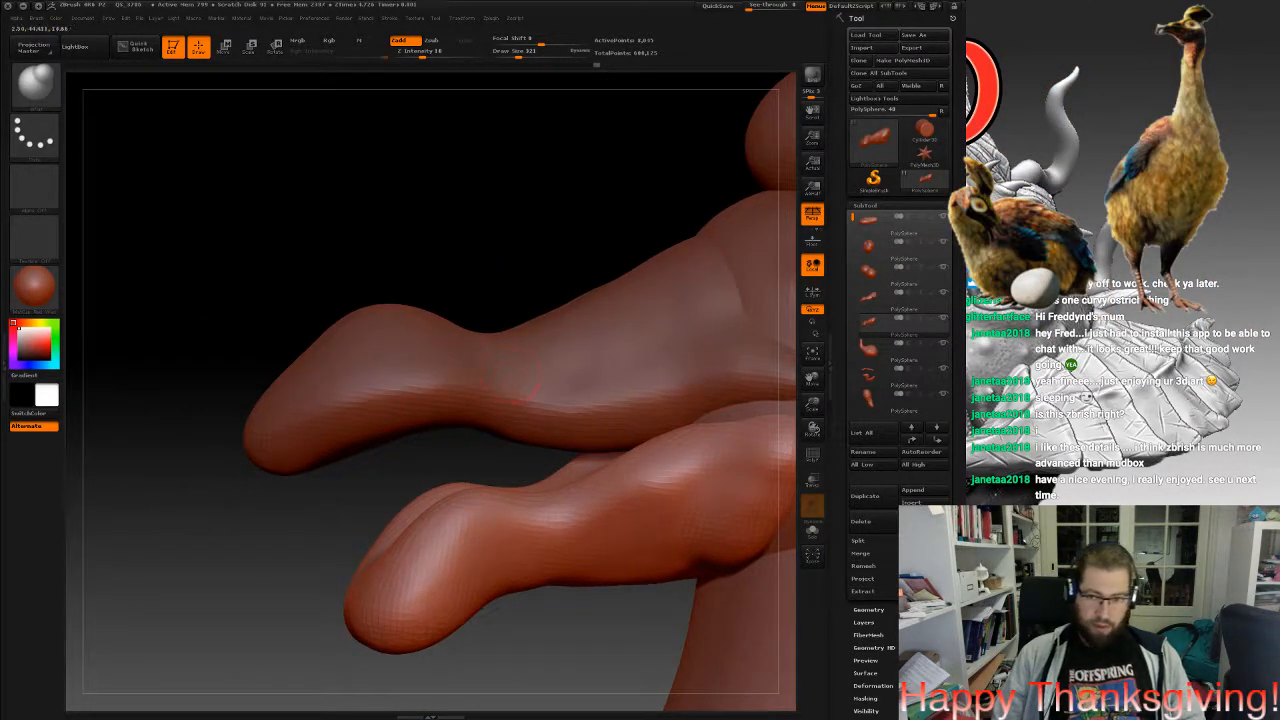
Make the upper beak the active subtool and remesh it with DynaMesh.
left_click(899, 300)
right_click_drag(170, 155, 291, 140)
left_click_drag(288, 130, 340, 199, "ctrl")
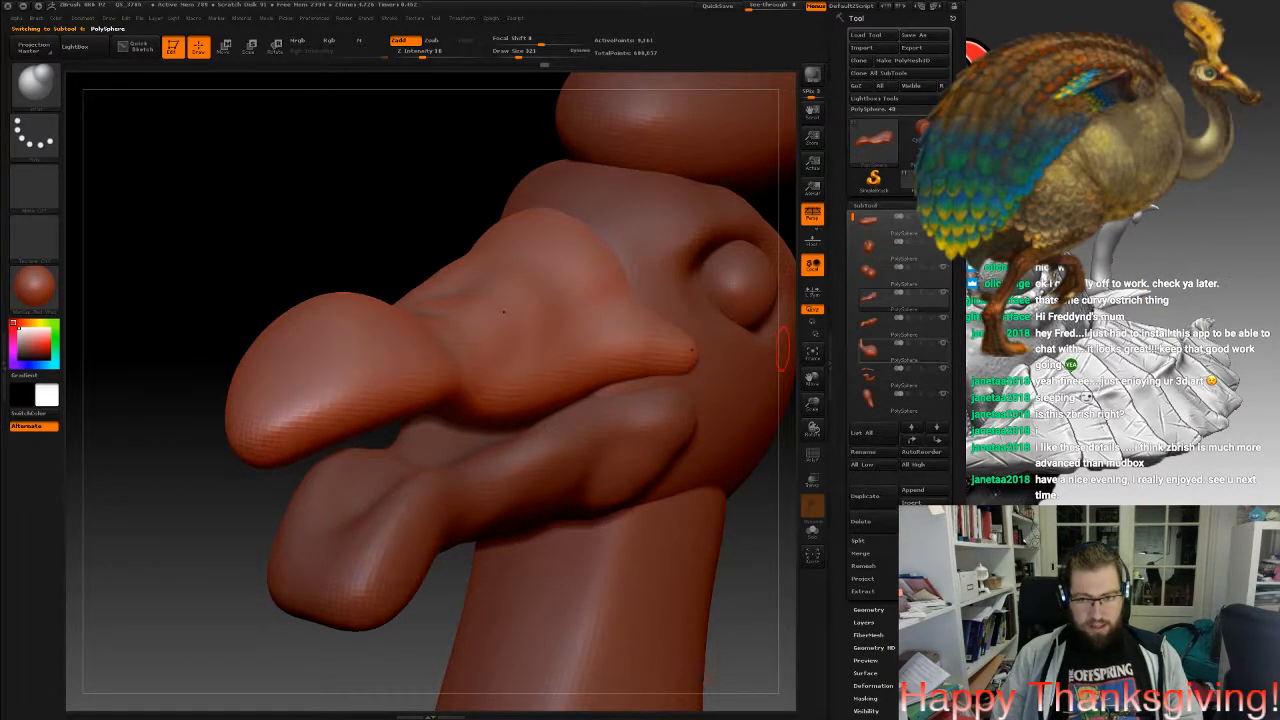
mouse_move(880, 298)
Set the draw size to 215 and form a raised, hollowed nostril on the side of the upper beak's bulging tip with the Inflat brush.
left_click_drag(440, 215, 310, 228)
key("space")
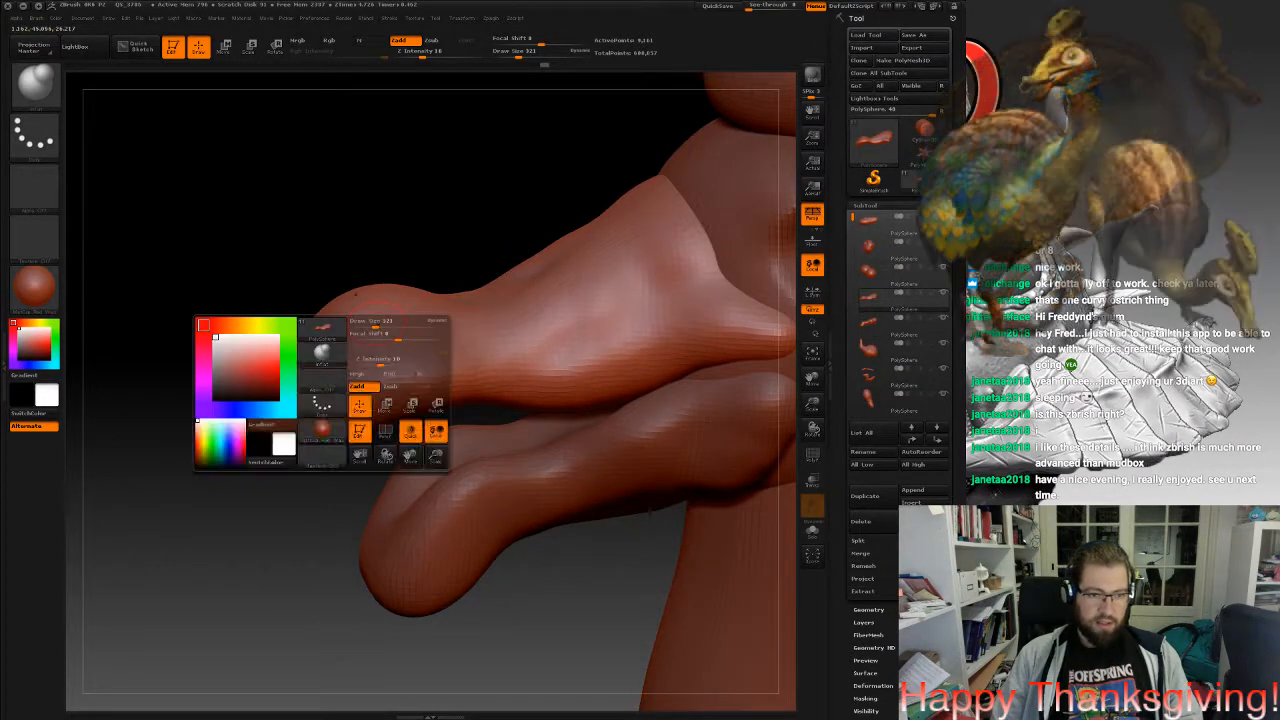
left_click_drag(378, 323, 370, 323)
left_click_drag(270, 570, 322, 630)
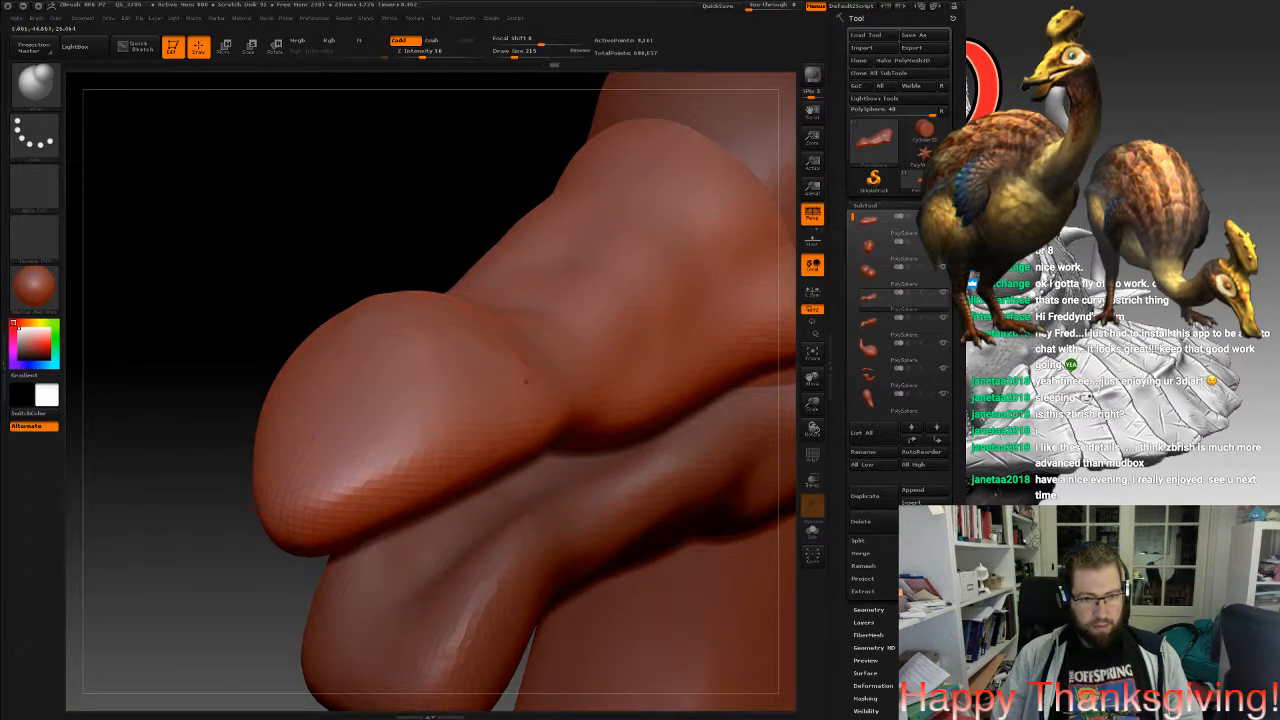
mouse_move(392, 372)
left_mouse_down()
mouse_move(388, 352)
mouse_move(409, 350)
left_mouse_up()
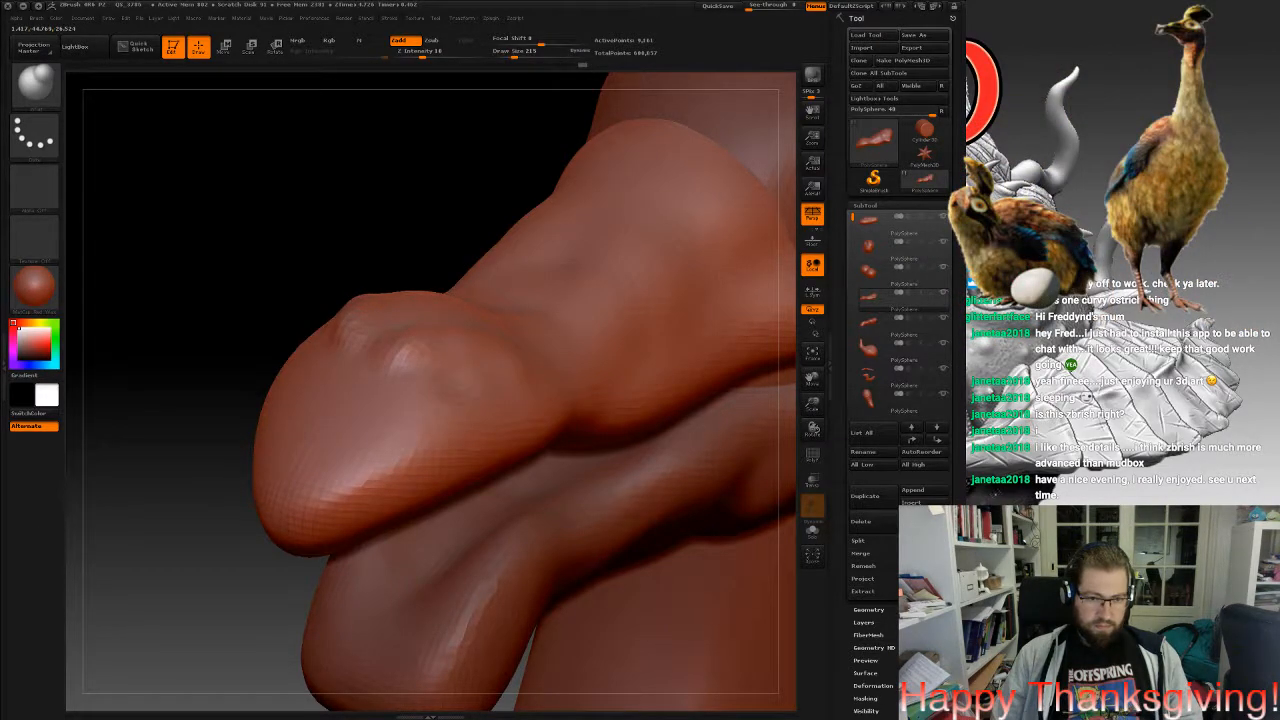
left_click_drag(220, 570, 300, 560)
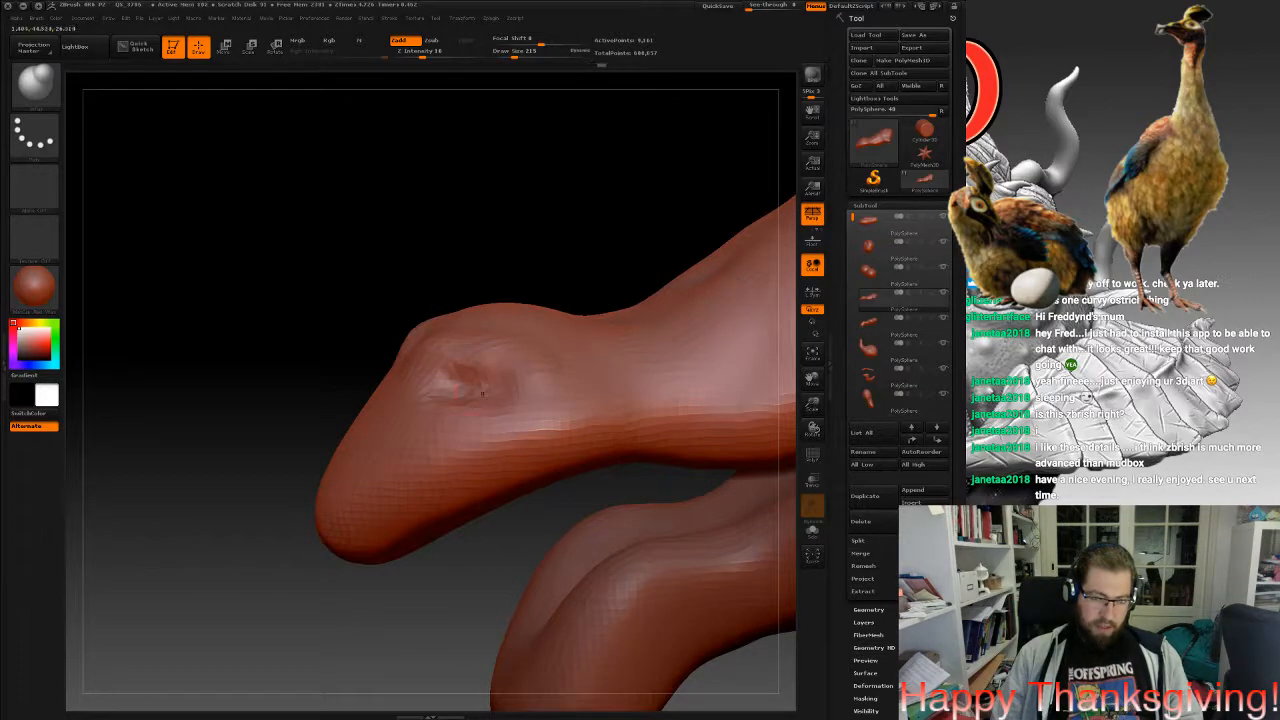
left_click_drag(220, 560, 290, 565)
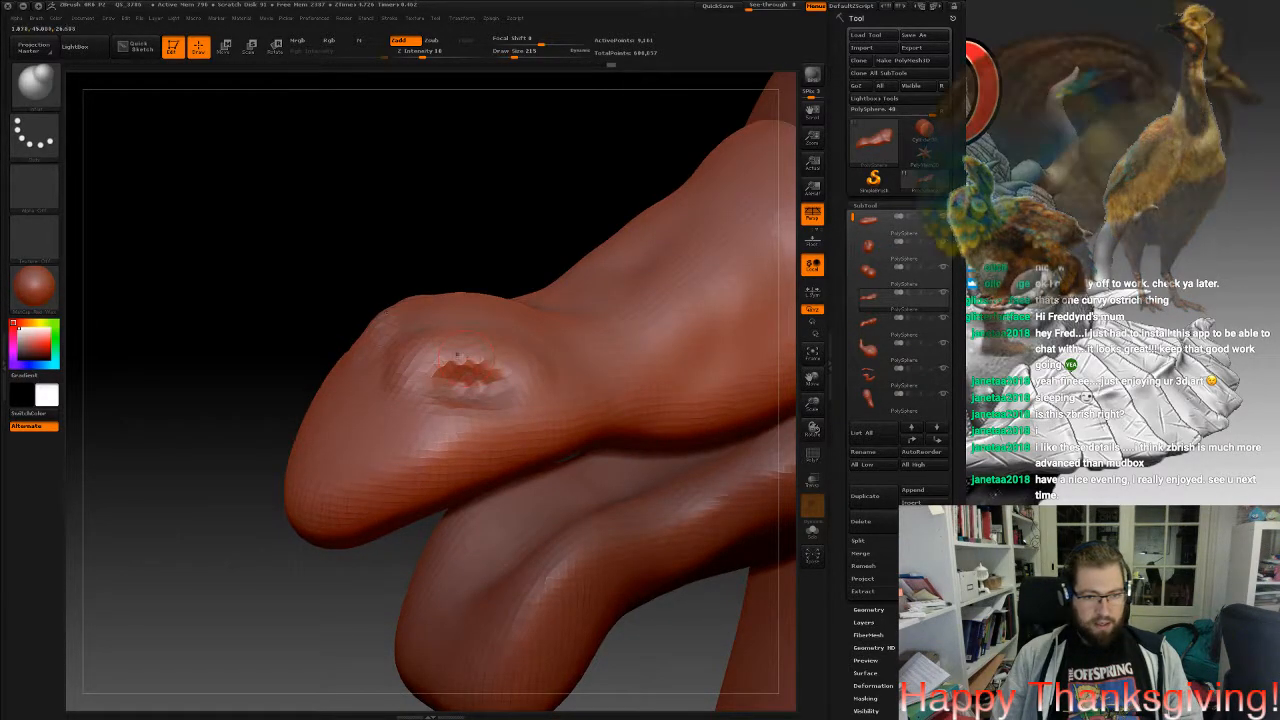
Remesh the upper beak with DynaMesh and puff up the surface around the nostril with the Inflat brush.
key("ctrl")
left_click_drag(383, 185, 429, 213, "ctrl")
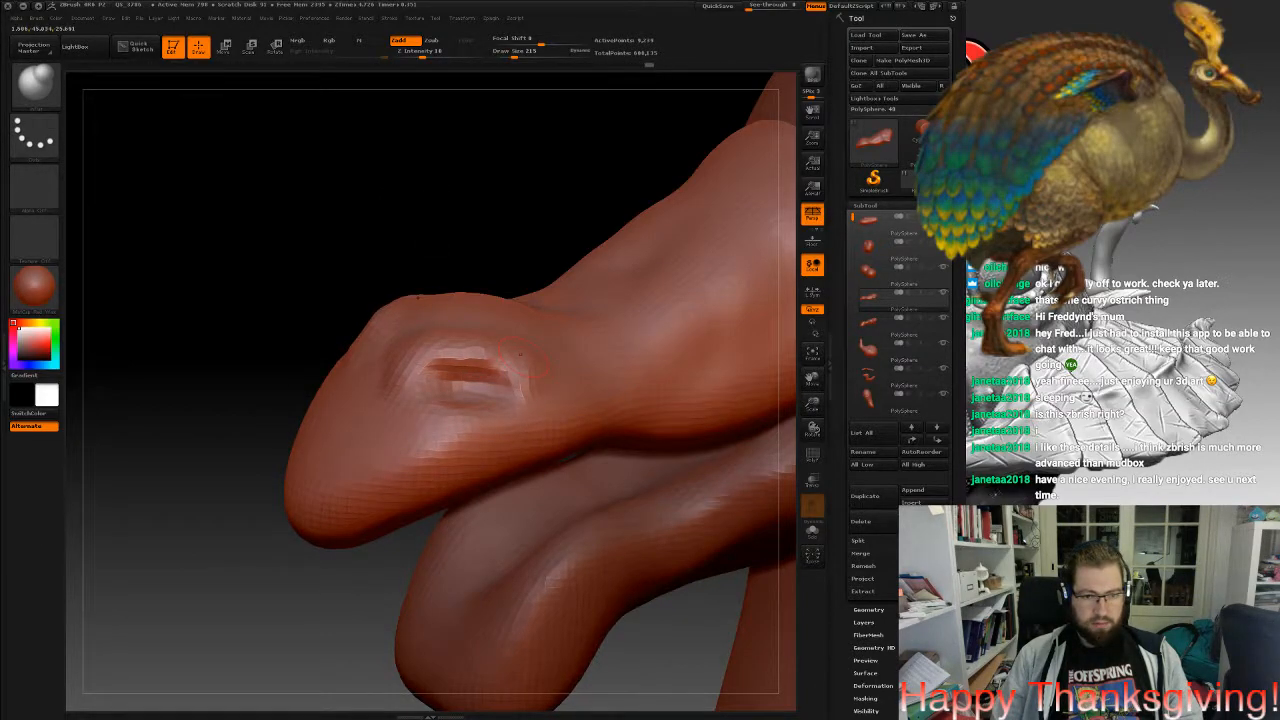
right_click_drag(520, 354, 482, 328)
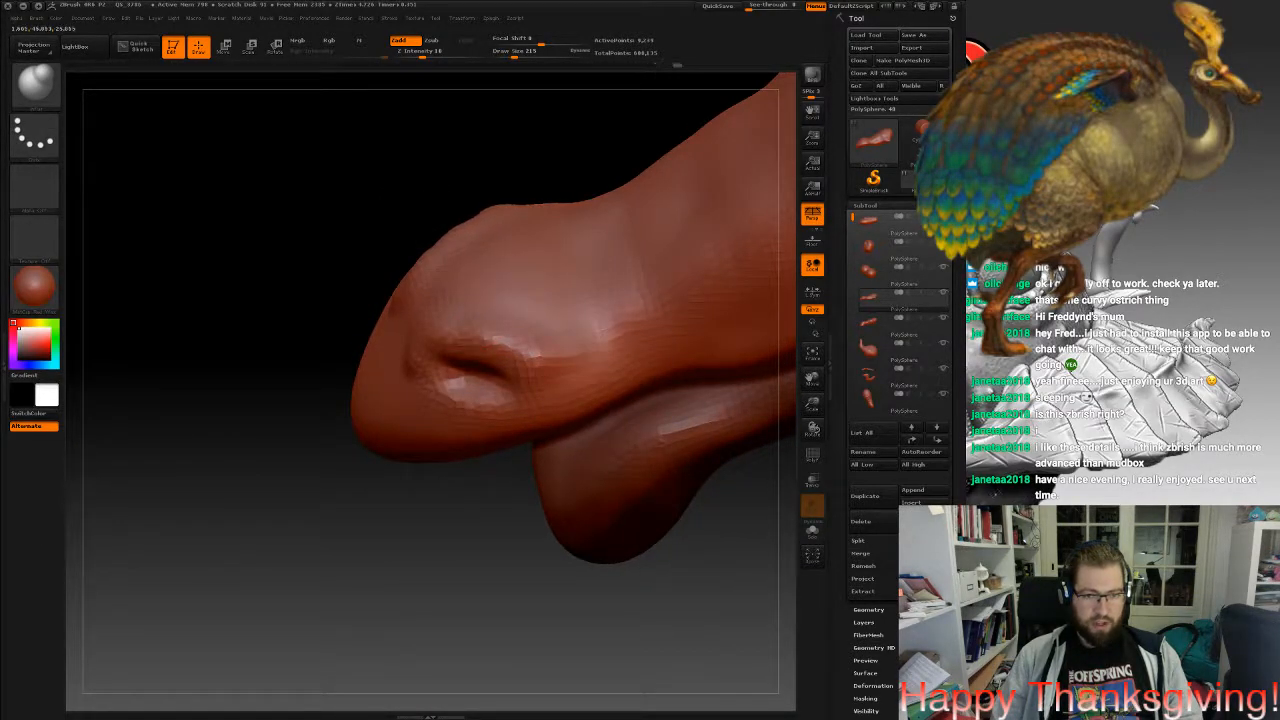
right_click_drag(422, 346, 395, 336)
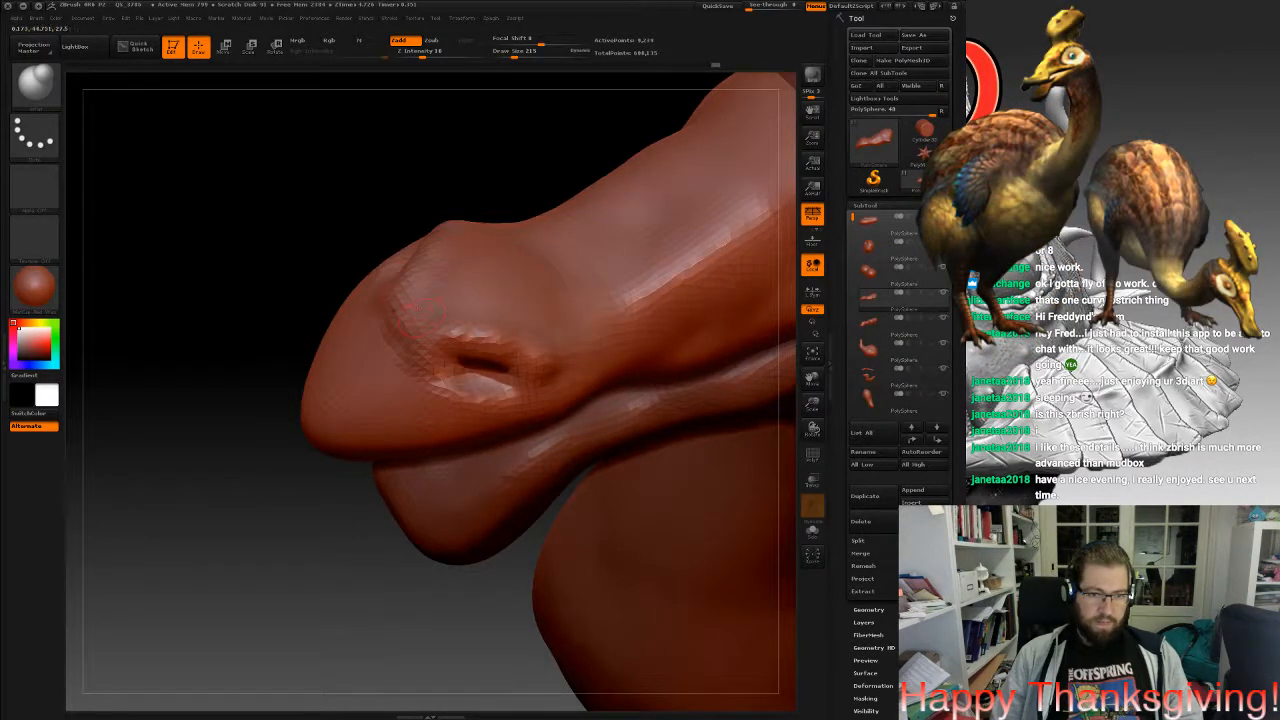
right_click_drag(400, 321, 433, 206)
right_click_drag(394, 301, 402, 328)
left_click_drag(388, 322, 385, 344, "ctrl")
key("ctrl+z")
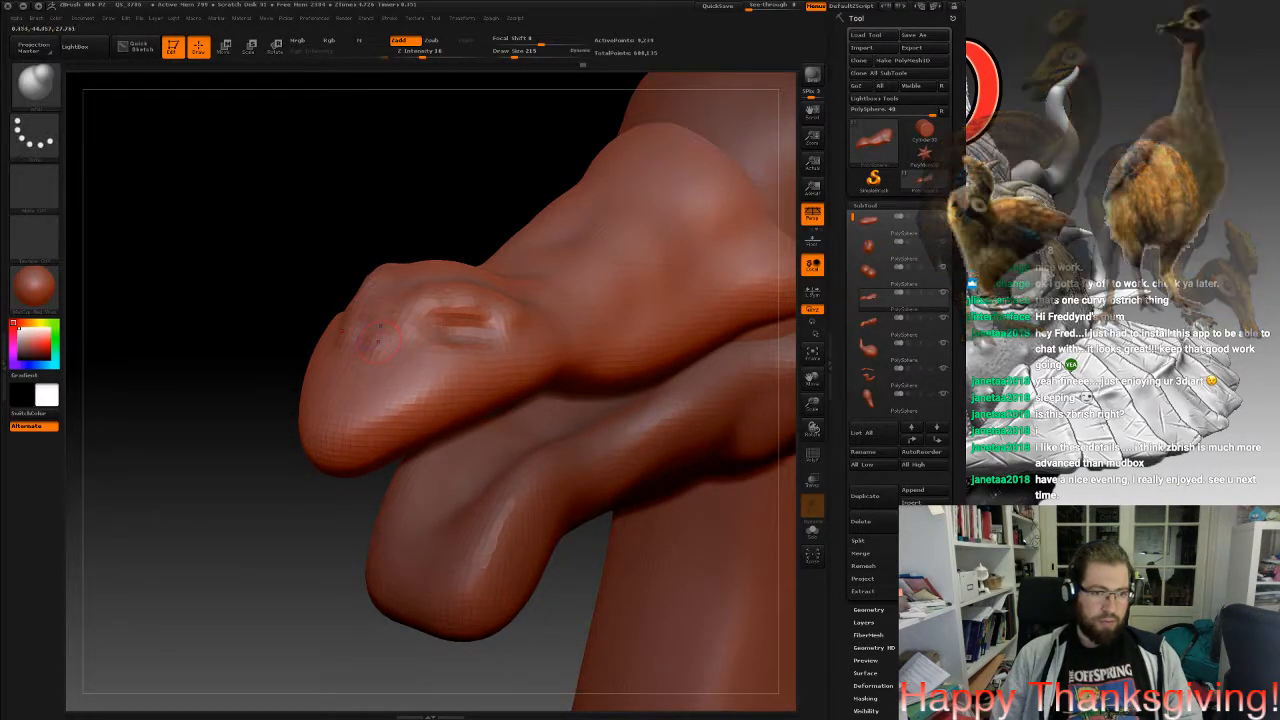
mouse_move(378, 316)
right_mouse_down()
mouse_move(390, 350)
mouse_move(440, 385)
right_mouse_up()
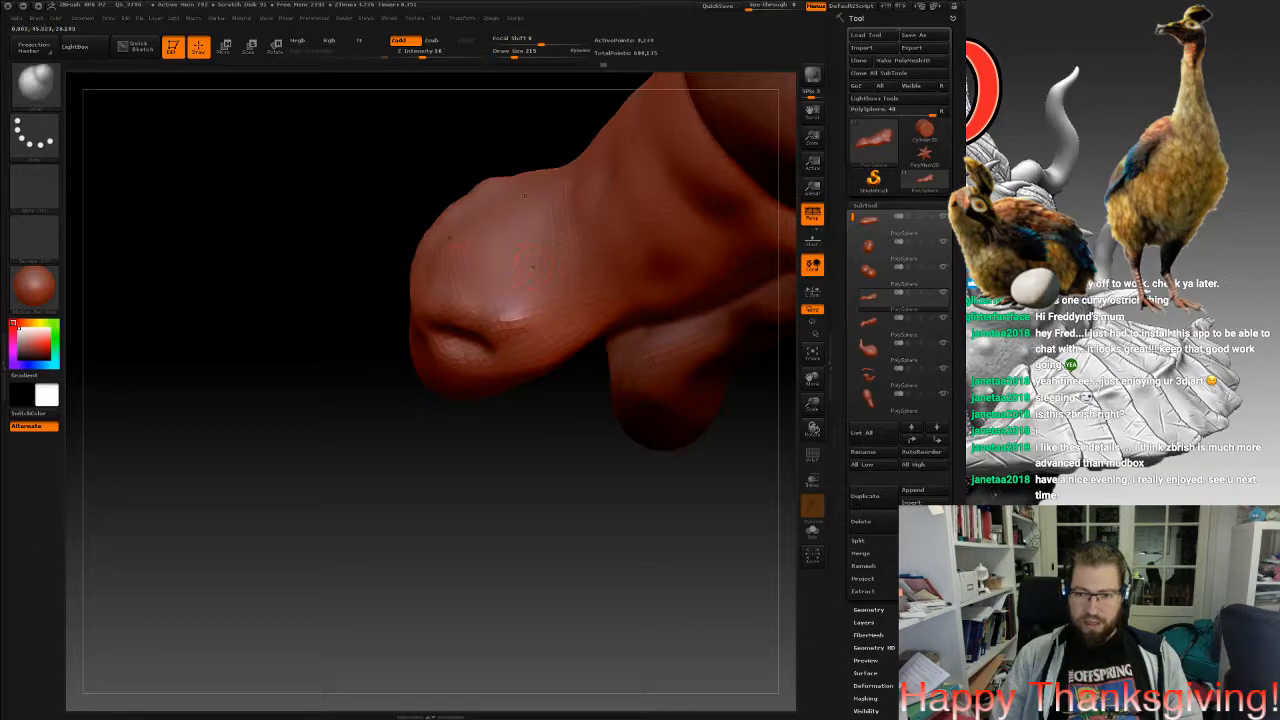
Remesh the upper beak again and build up the raised rim around the nostril opening, working from the beak's front.
left_click_drag(237, 234, 300, 290, "ctrl")
mouse_move(300, 289)
right_mouse_down()
mouse_move(345, 240)
mouse_move(500, 260)
mouse_move(382, 336)
mouse_move(225, 345)
mouse_move(425, 330)
mouse_move(425, 450)
mouse_move(525, 362)
mouse_move(515, 200)
mouse_move(420, 215)
right_mouse_up()
right_click_drag(640, 350, 590, 360)
mouse_move(760, 370)
right_mouse_down("alt")
mouse_move(560, 392)
mouse_move(480, 385)
mouse_move(590, 378)
right_mouse_up("alt")
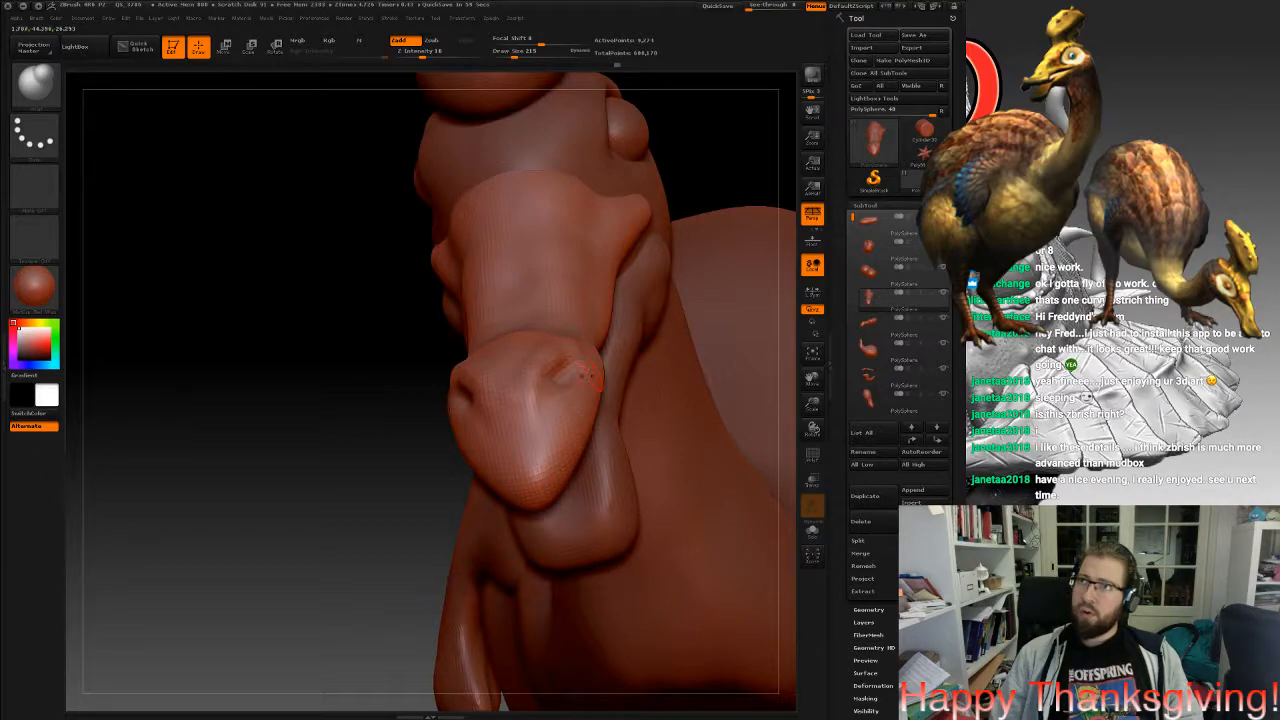
right_click_drag(582, 370, 472, 450)
right_click_drag(526, 380, 530, 402, "ctrl")
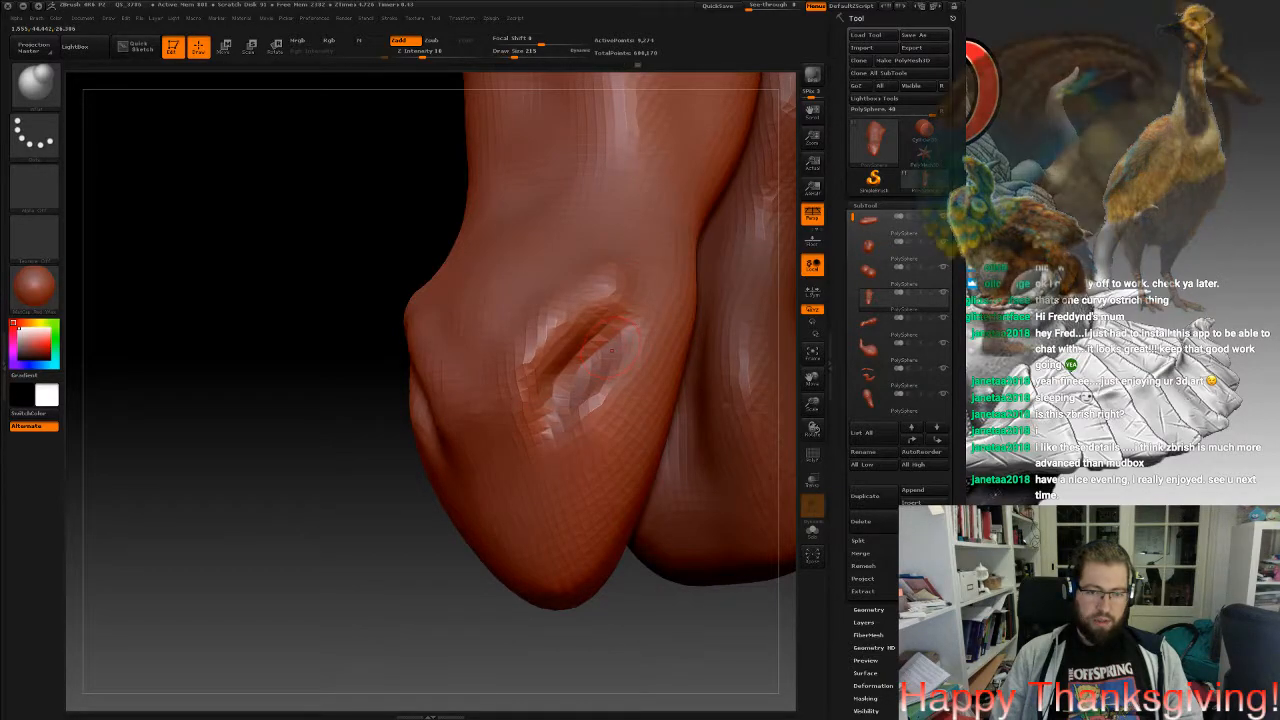
right_click_drag(560, 380, 618, 228)
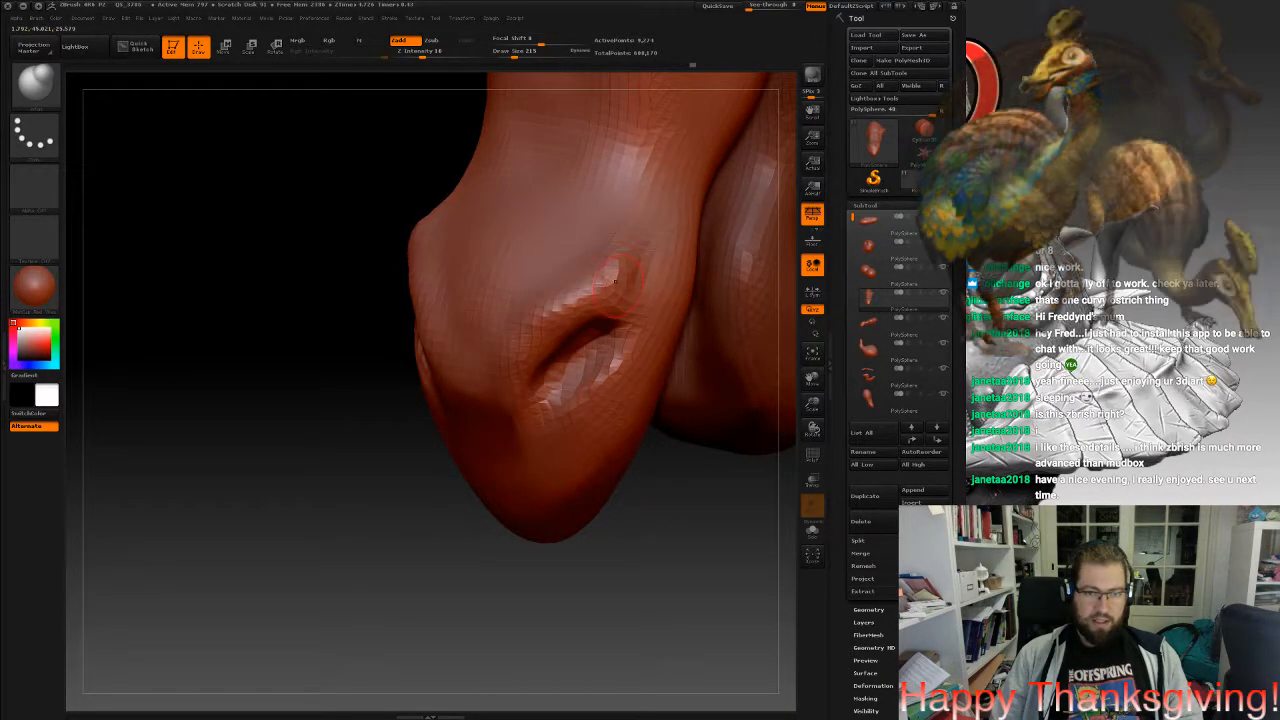
right_click_drag(460, 192, 362, 284, "alt")
Sculpt lengthwise ridges and grooves along the top of the upper beak with the Standard brush, smooth them and remesh with DynaMesh.
key("b")
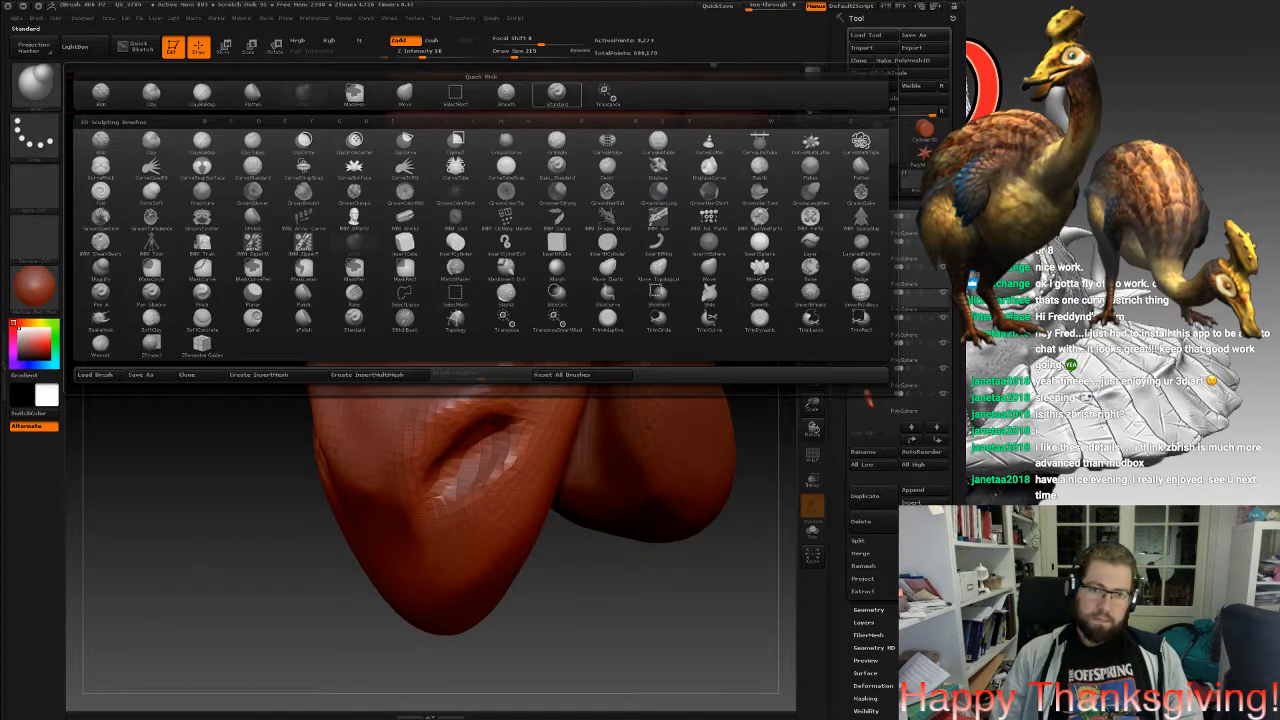
left_click(556, 94)
mouse_move(544, 222)
left_mouse_down()
mouse_move(495, 358)
mouse_move(513, 341)
mouse_move(320, 385)
mouse_move(400, 400)
mouse_move(180, 390)
left_mouse_up()
left_click_drag(220, 340, 160, 450, "alt")
left_click_drag(200, 400, 275, 385)
left_click_drag(543, 165, 538, 285)
left_click_drag(200, 400, 285, 390)
left_click_drag(508, 215, 518, 312)
left_click_drag(533, 188, 515, 368, "shift")
mouse_move(528, 320)
left_mouse_down("shift")
mouse_move(512, 376)
mouse_move(526, 392)
left_mouse_up("shift")
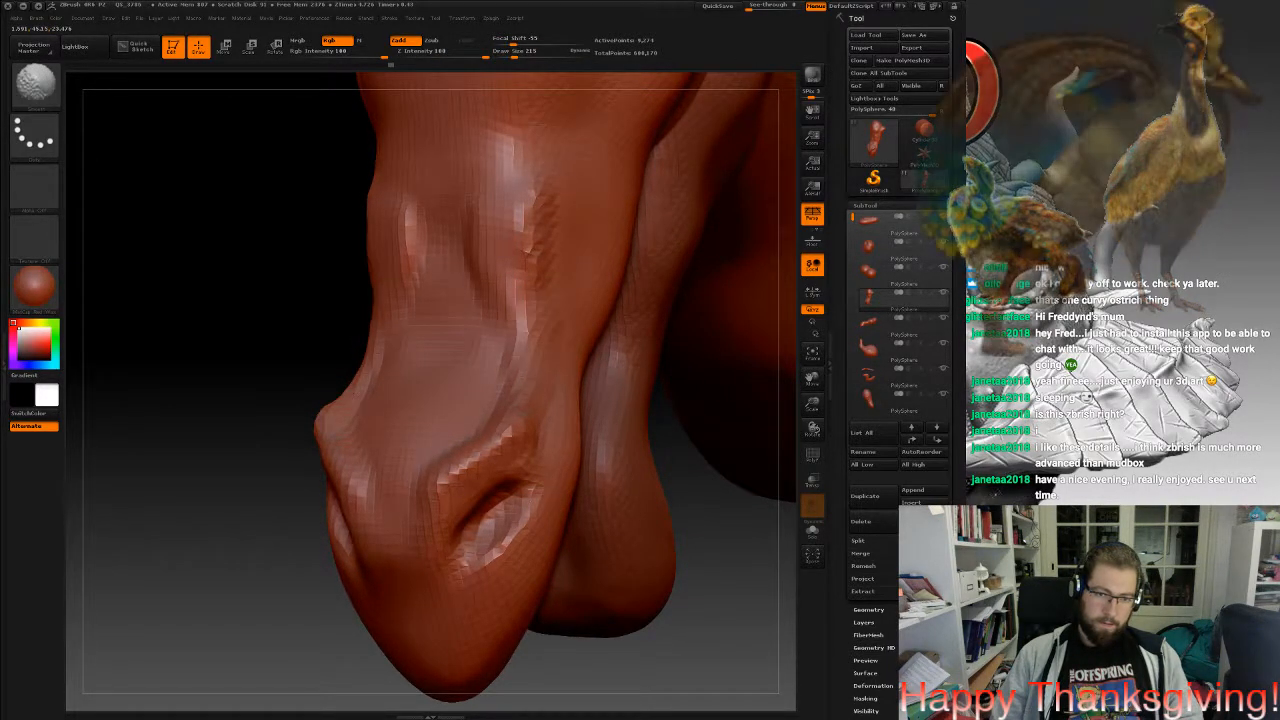
left_click_drag(522, 340, 512, 185, "shift")
left_click_drag(194, 232, 120, 265, "ctrl")
Sculpt wrinkled folds across the upper beak's base where it meets the forehead.
left_click_drag(180, 400, 310, 572)
mouse_move(376, 338)
left_mouse_down()
mouse_move(468, 370)
mouse_move(548, 302)
mouse_move(436, 332)
mouse_move(460, 322)
left_mouse_up()
mouse_move(364, 306)
left_mouse_down()
mouse_move(450, 310)
mouse_move(472, 292)
mouse_move(392, 288)
left_mouse_up()
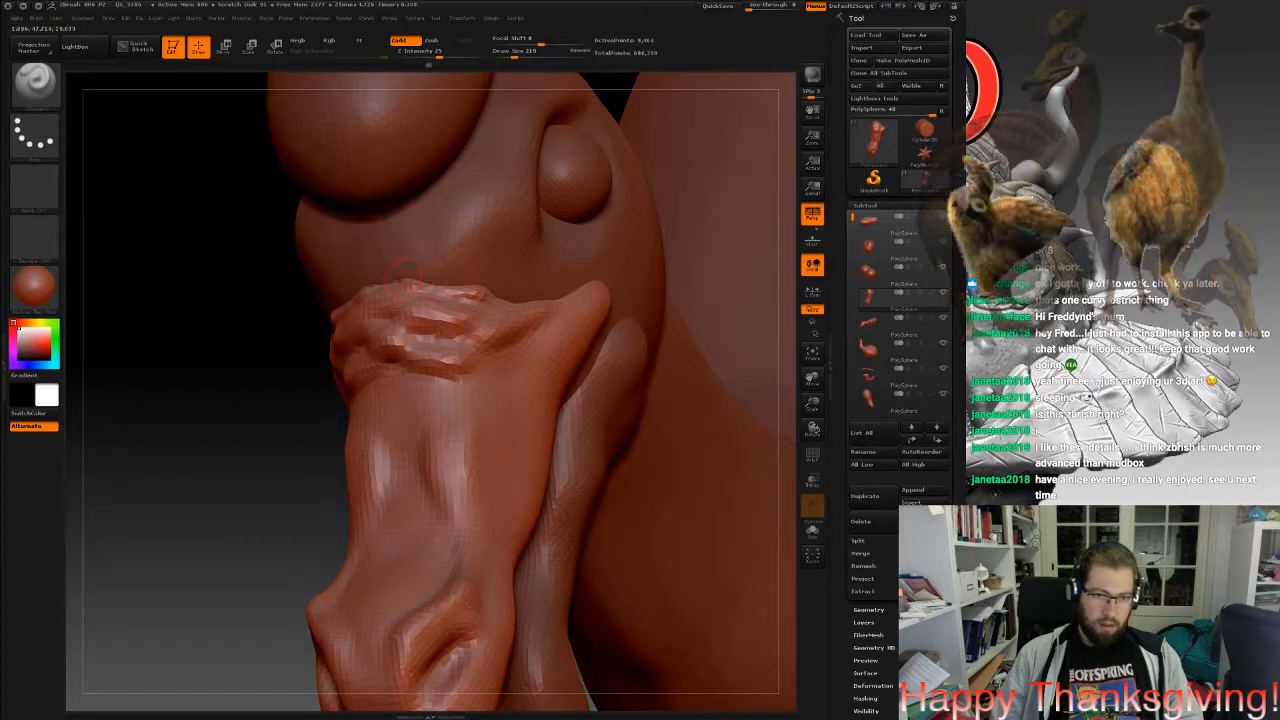
Carve diagonal creases into the upper beak's rear corner below the eye, soften the folds and remesh with DynaMesh.
left_click_drag(560, 315, 625, 270)
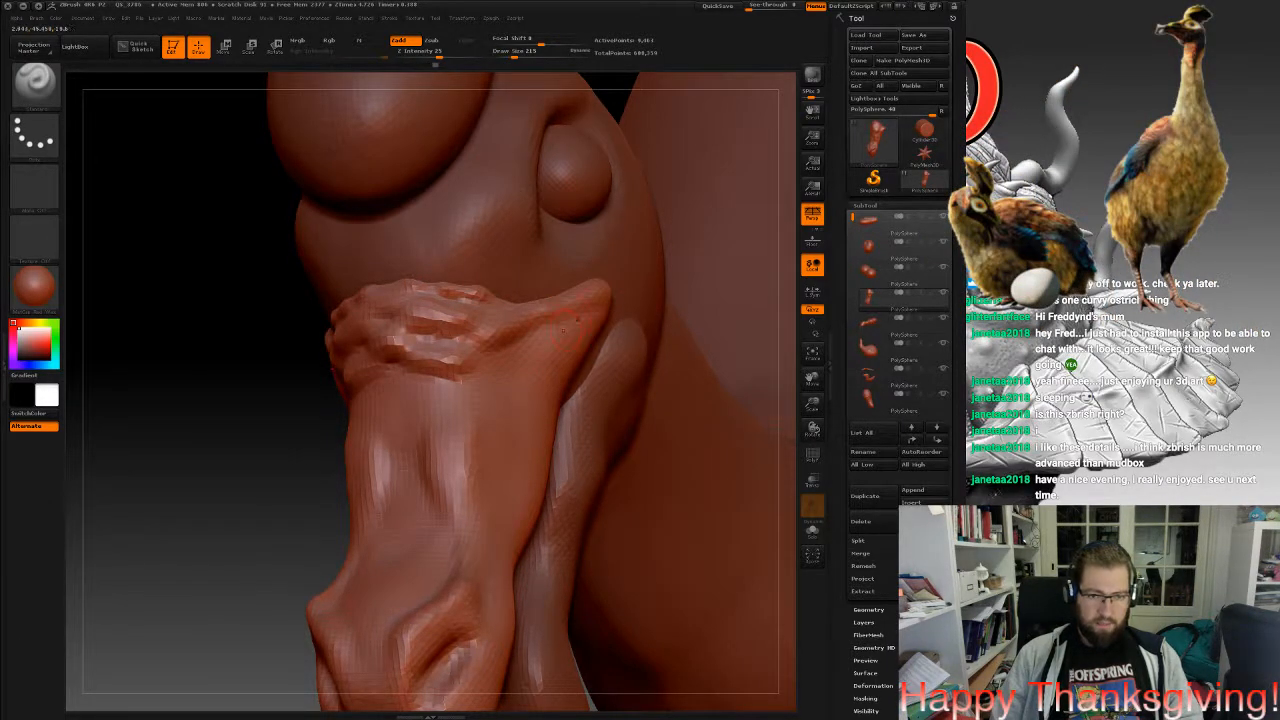
left_click_drag(562, 332, 522, 415)
right_click_drag(602, 381, 518, 434)
mouse_move(548, 320)
left_mouse_down()
mouse_move(534, 334)
mouse_move(602, 308)
mouse_move(524, 342)
left_mouse_up()
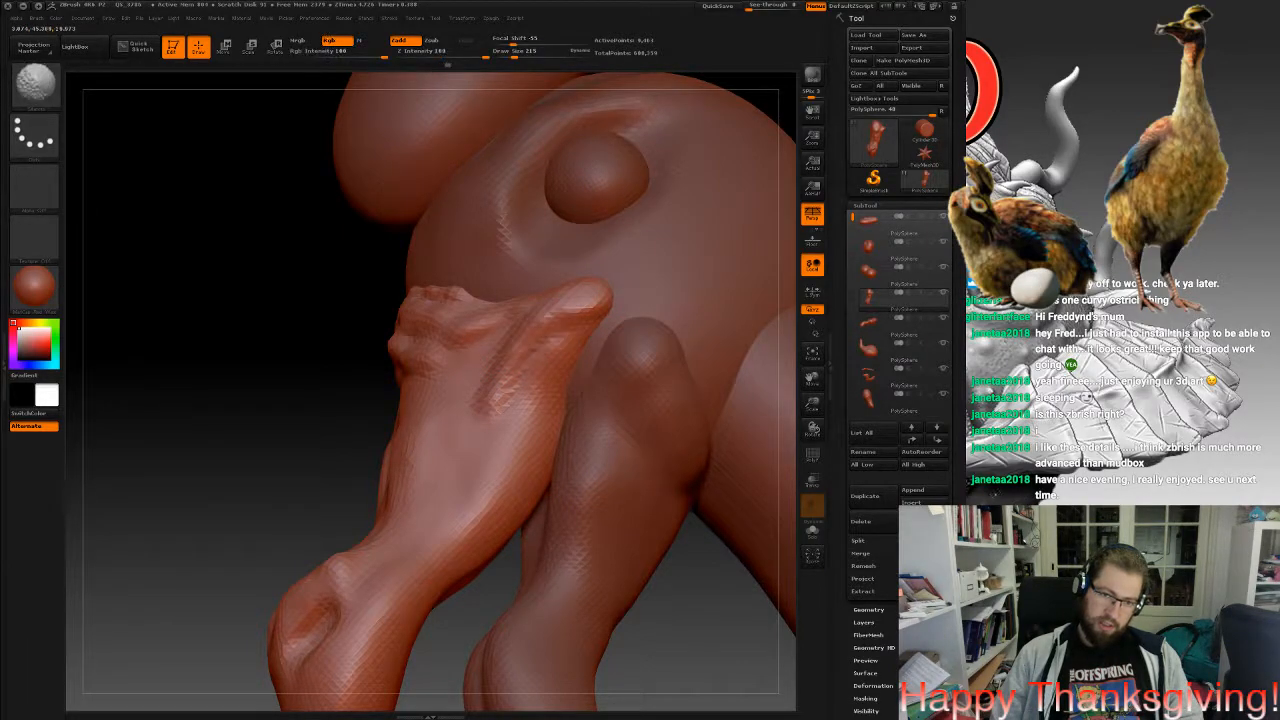
mouse_move(398, 334)
left_mouse_down("shift")
mouse_move(406, 298)
mouse_move(484, 304)
left_mouse_up("shift")
left_click_drag(295, 314, 333, 328, "ctrl")
right_click_drag(332, 360, 556, 362)
left_click_drag(381, 350, 350, 346, "shift")
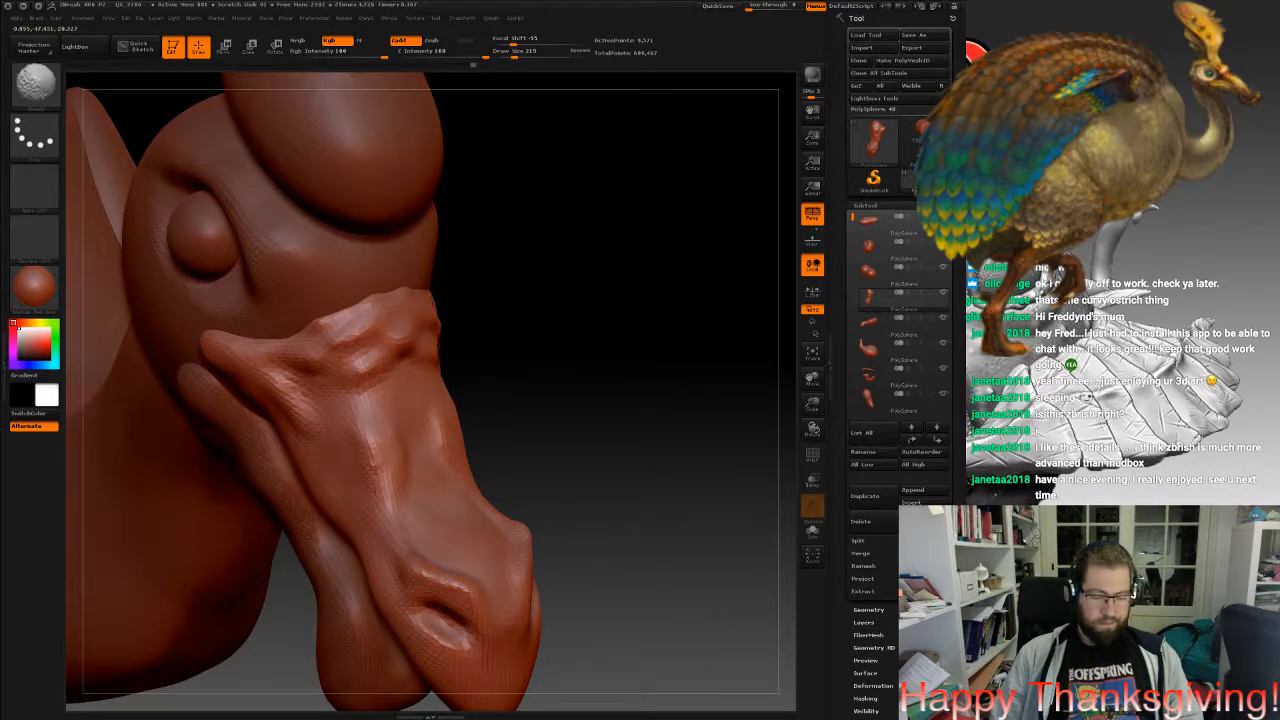
Build a ridge along the upper beak's lower edge from the rear corner to the tip, raising the draw size to 366.
mouse_move(556, 362)
right_mouse_down()
mouse_move(466, 386)
mouse_move(350, 362)
mouse_move(205, 362)
right_mouse_up()
mouse_move(470, 486)
left_mouse_down()
mouse_move(512, 445)
mouse_move(523, 336)
mouse_move(512, 438)
left_mouse_up()
mouse_move(510, 450)
right_mouse_down()
mouse_move(518, 495)
mouse_move(549, 350)
right_mouse_up()
key("space")
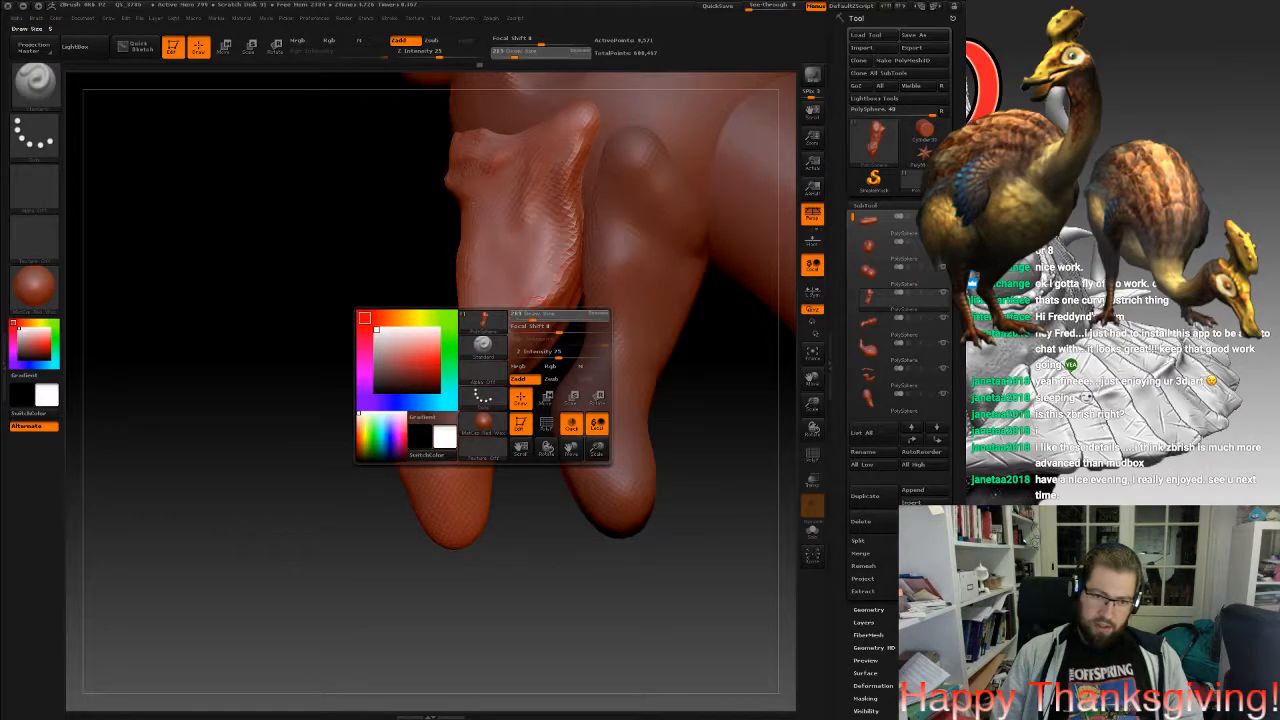
mouse_move(538, 315)
left_mouse_down()
mouse_move(484, 374)
mouse_move(456, 484)
left_mouse_up()
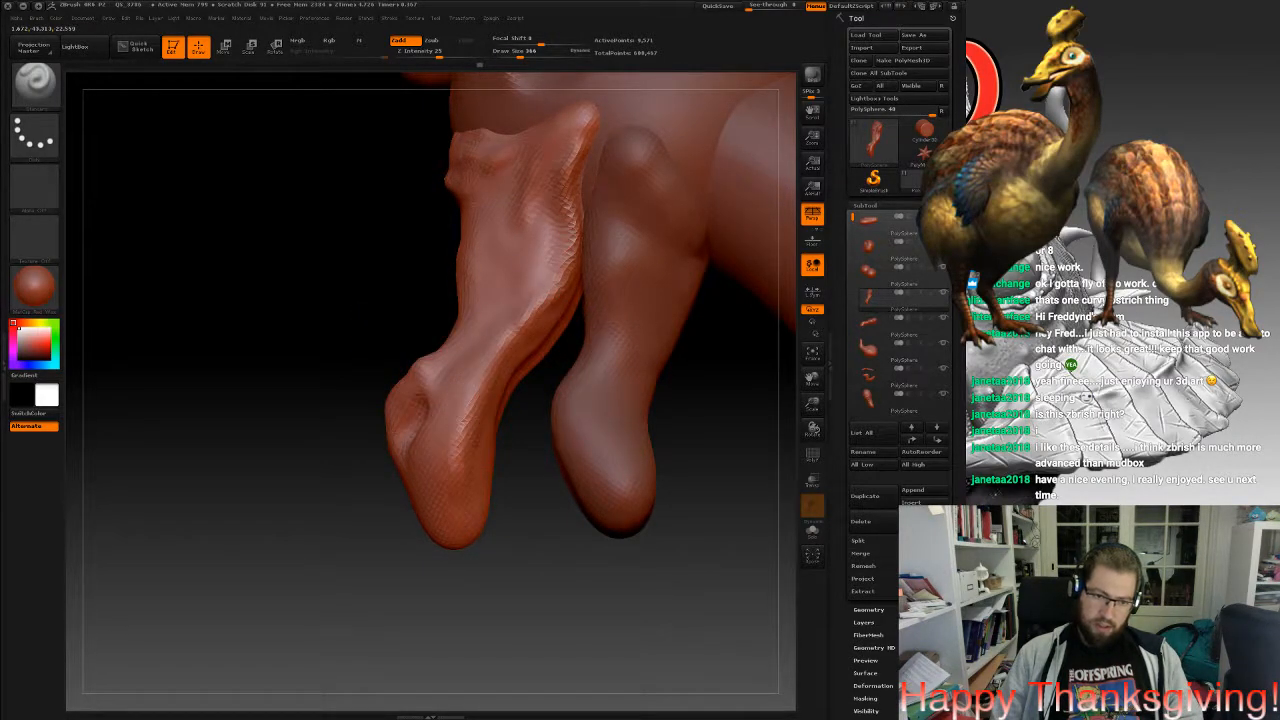
right_click_drag(462, 512, 481, 493)
left_click_drag(540, 200, 436, 518)
right_click_drag(433, 528, 390, 475)
mouse_move(435, 505)
left_mouse_down()
mouse_move(388, 542)
mouse_move(436, 535)
left_mouse_up()
mouse_move(436, 535)
right_mouse_down()
mouse_move(430, 420)
mouse_move(515, 430)
right_mouse_up()
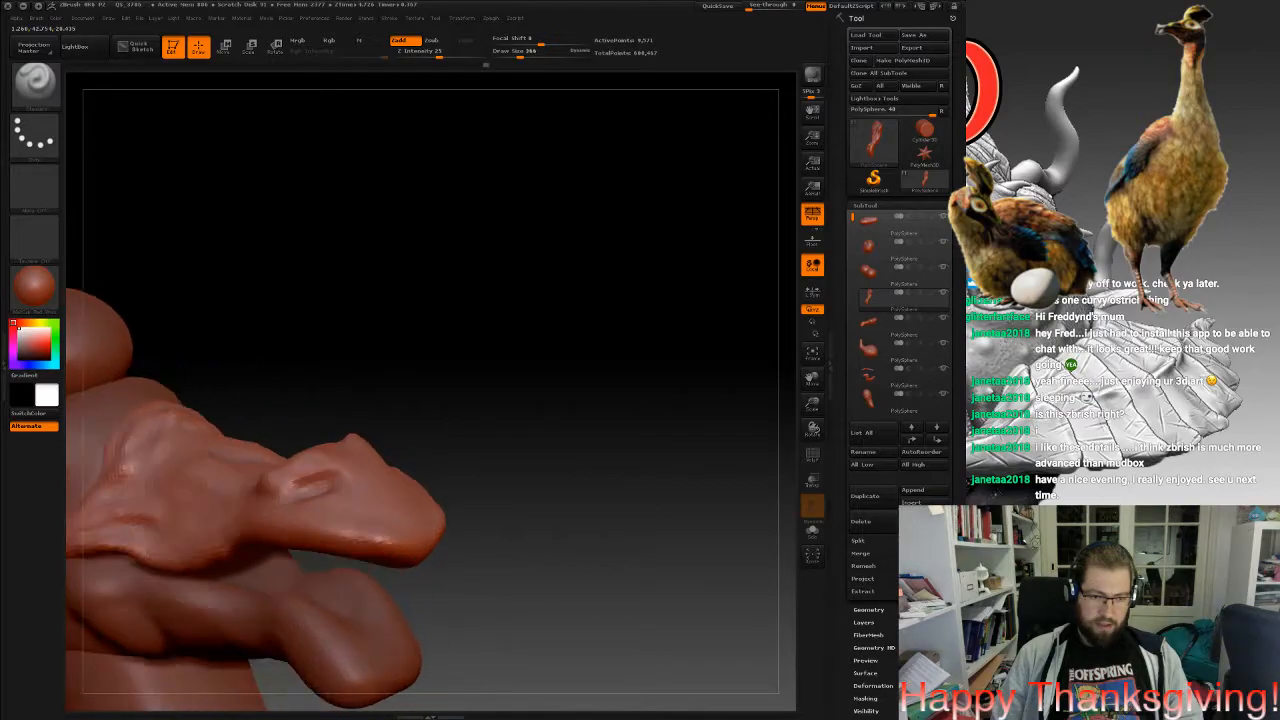
Remesh the upper beak with DynaMesh and smooth its lower rear edge near the mouth corner.
mouse_move(440, 515)
right_mouse_down()
mouse_move(605, 435)
mouse_move(533, 468)
right_mouse_up()
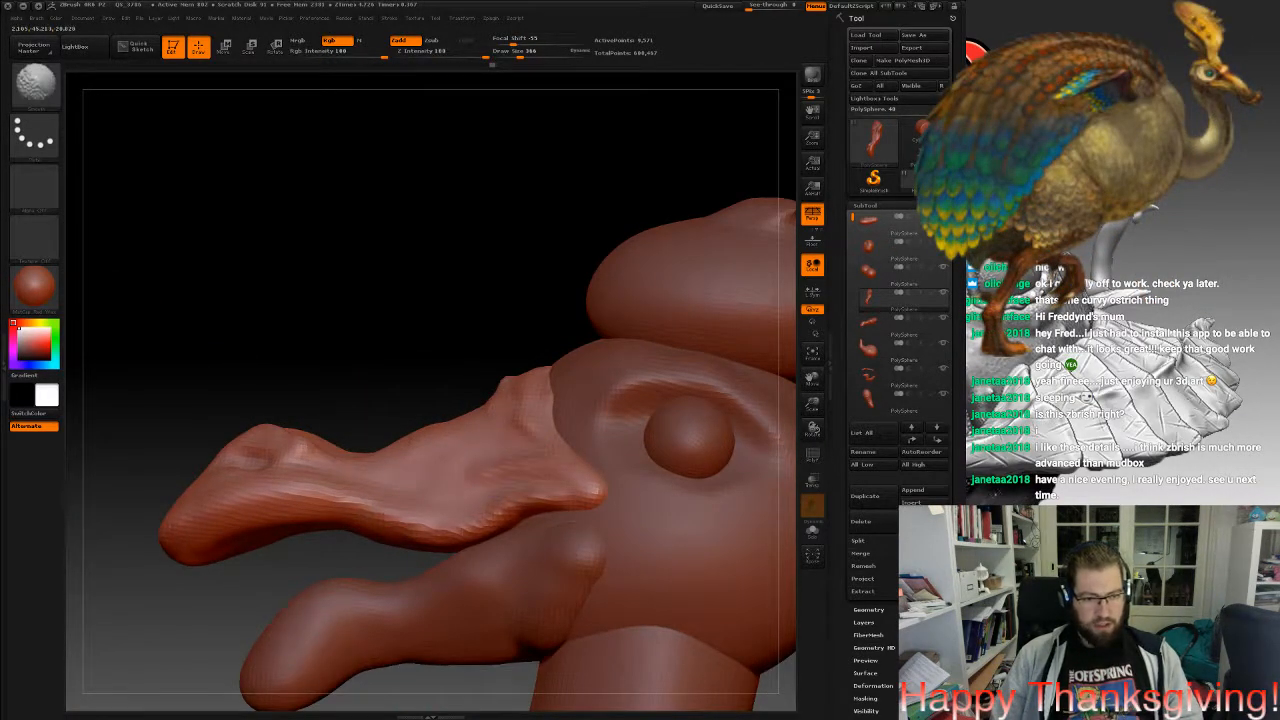
right_click_drag(434, 491, 492, 377)
left_click_drag(254, 137, 280, 171, "ctrl")
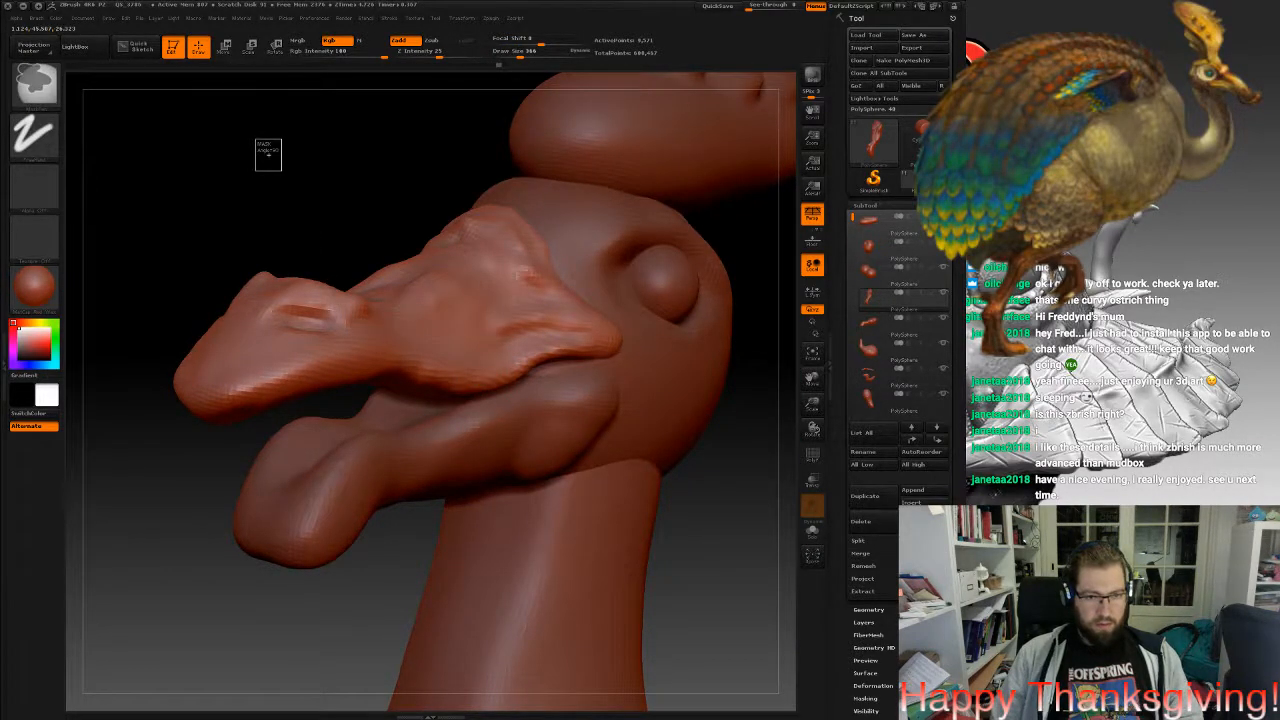
left_click_drag(520, 374, 582, 362, "shift")
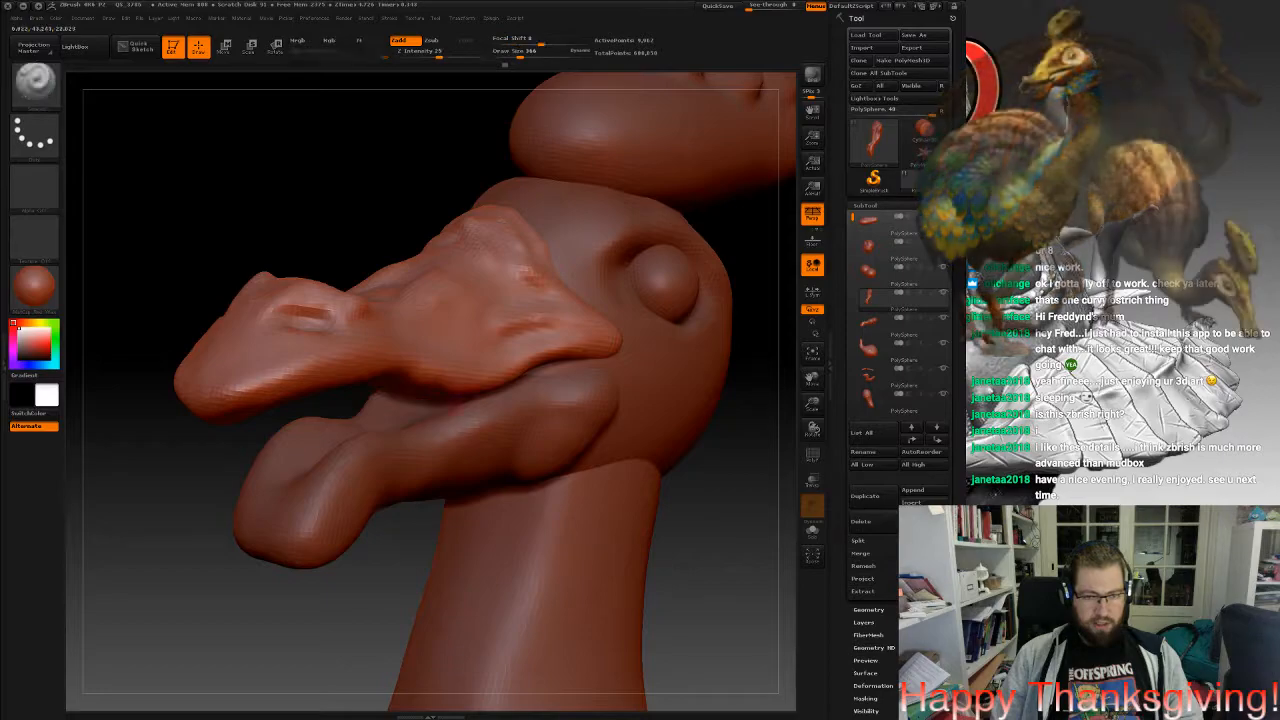
mouse_move(585, 365)
right_mouse_down()
mouse_move(535, 362)
mouse_move(550, 352)
mouse_move(545, 262)
mouse_move(427, 322)
mouse_move(508, 340)
right_mouse_up()
right_click_drag(536, 440, 653, 456, "shift")
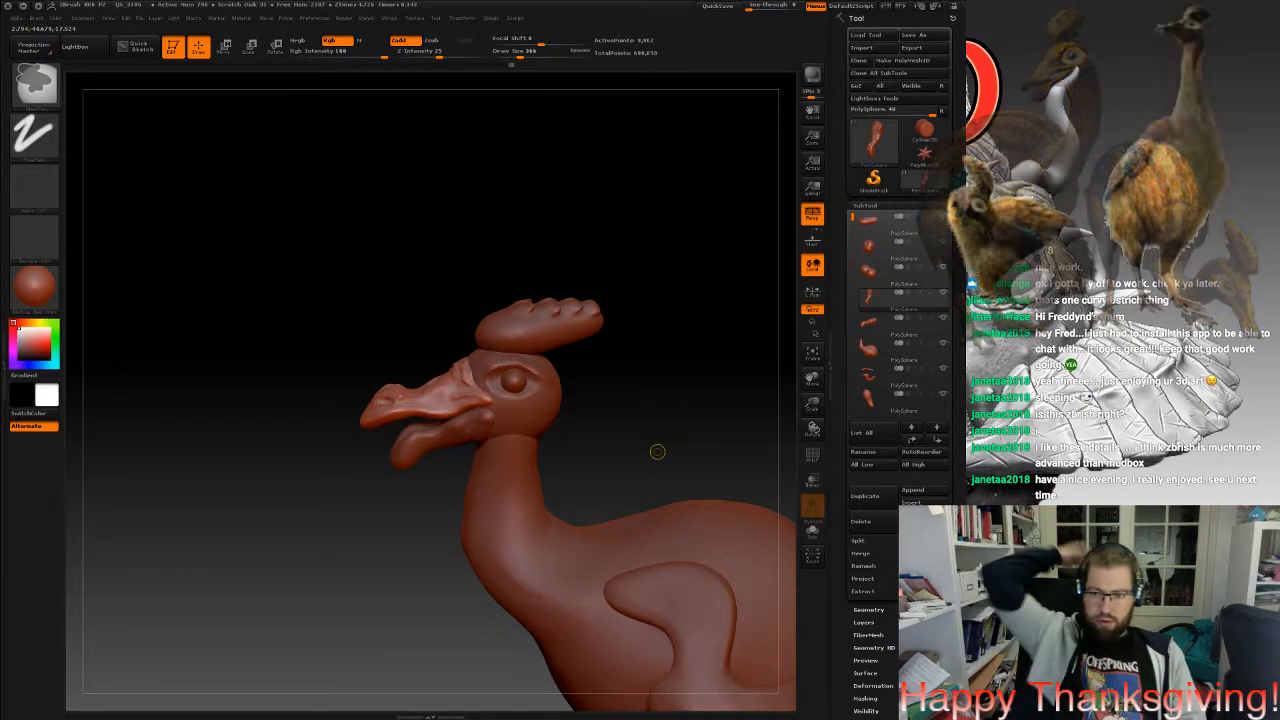
Compare the upper beak before and after the folds by stepping back through the undo history and redoing the changes.
key("ctrl+z")
key("ctrl+z")
key("ctrl+z")
key("ctrl+z")
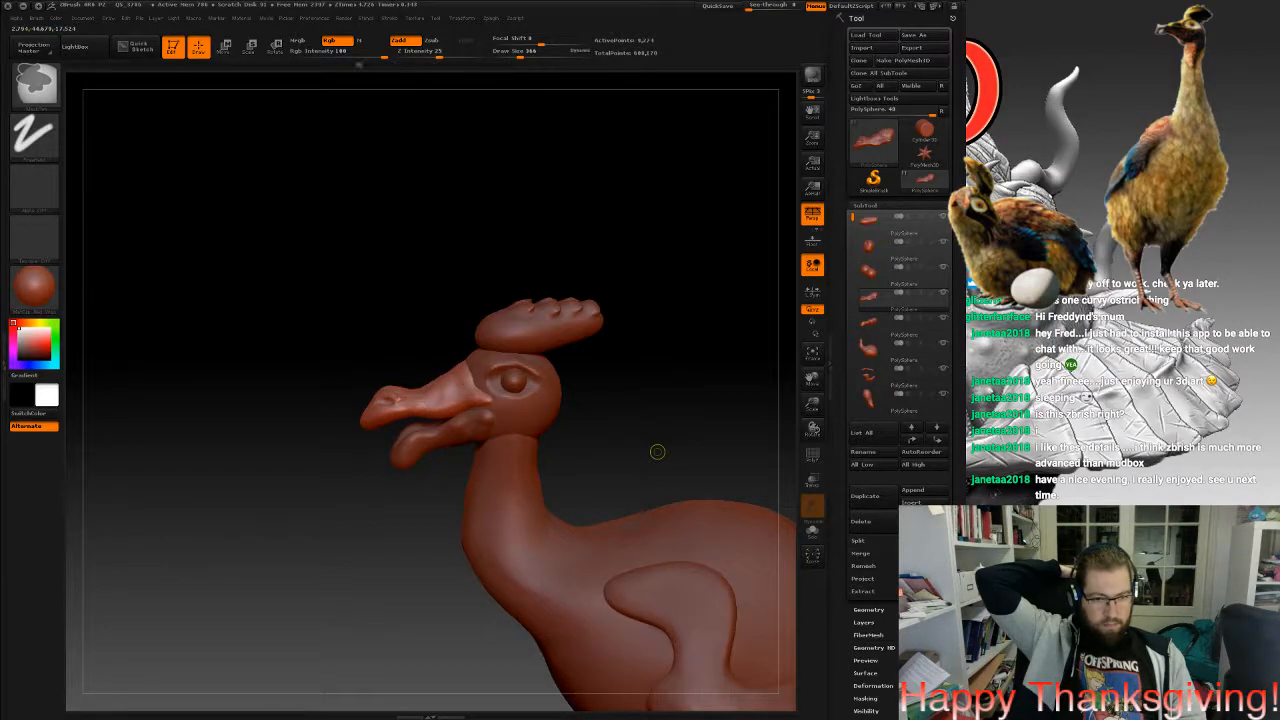
key("ctrl+z")
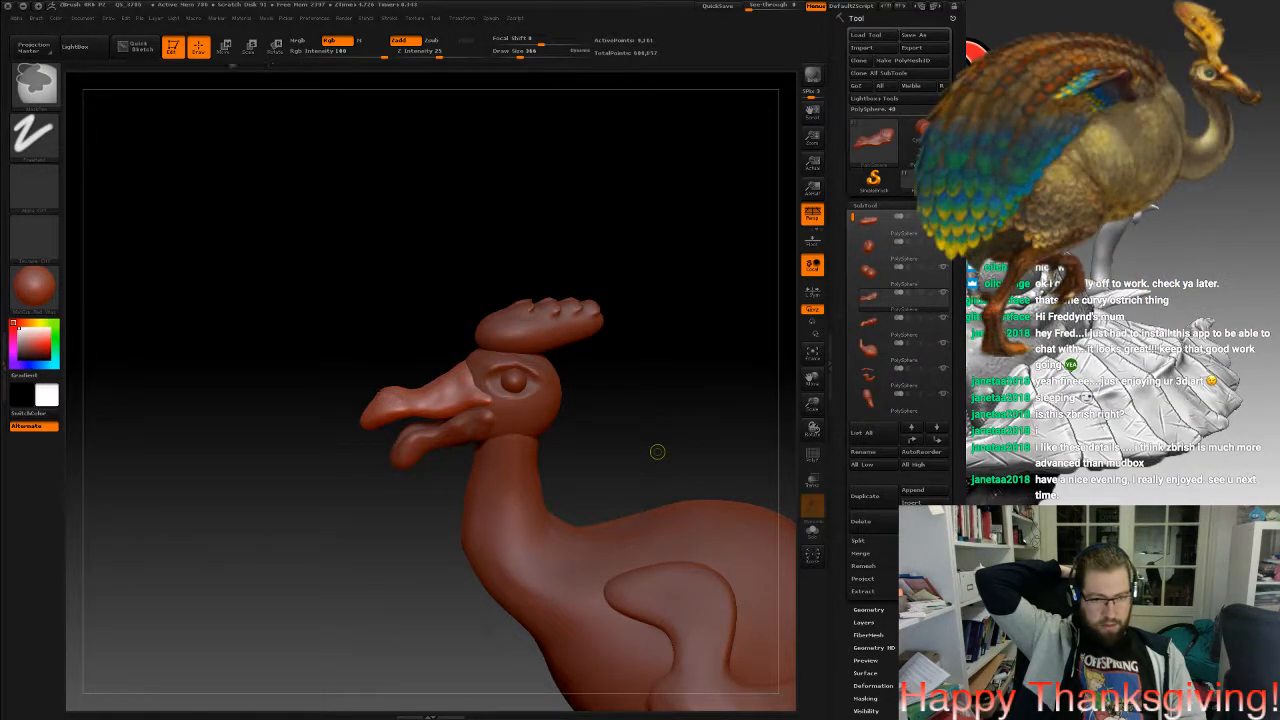
key("ctrl+shift")
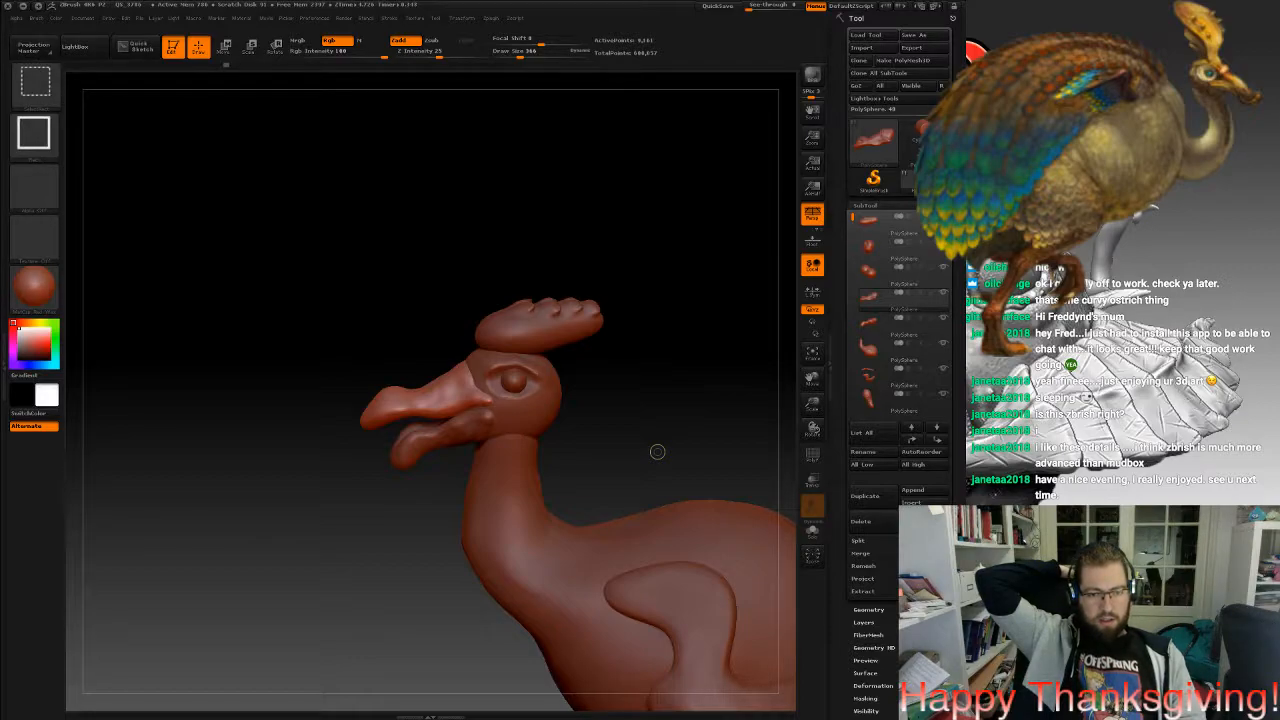
key("ctrl+shift+z")
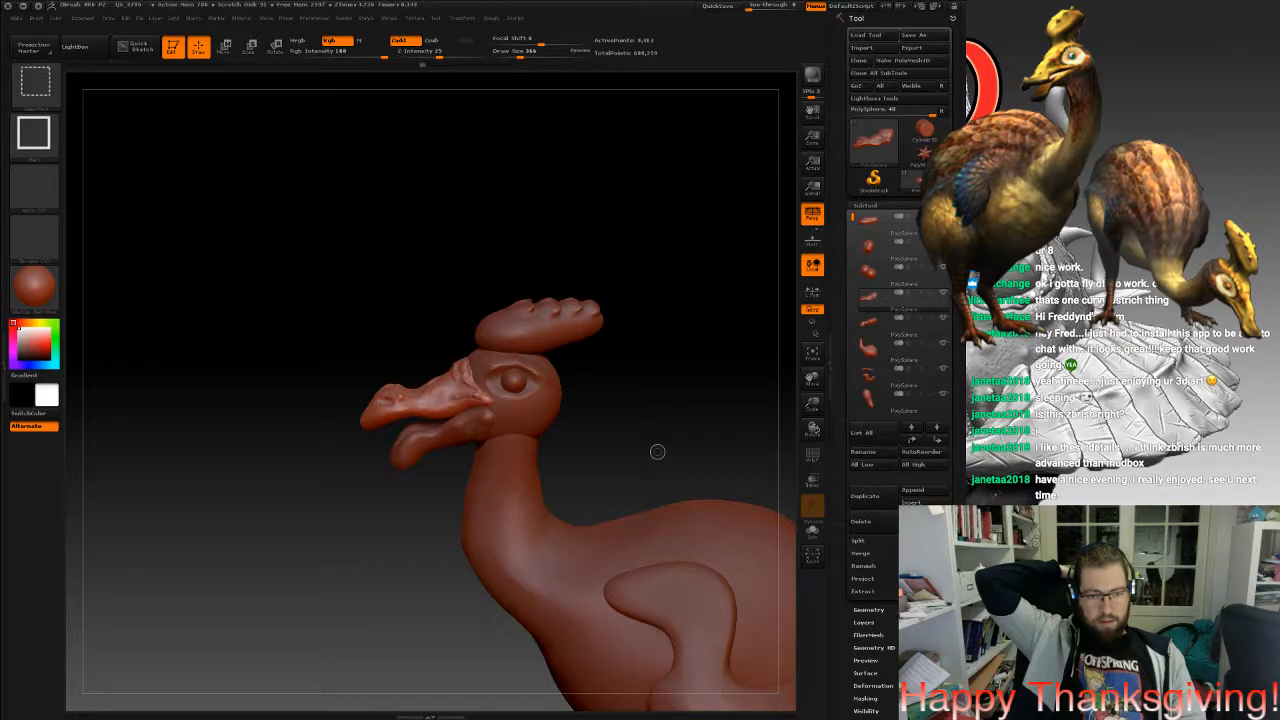
key("ctrl+shift+z")
key("ctrl+shift+z")
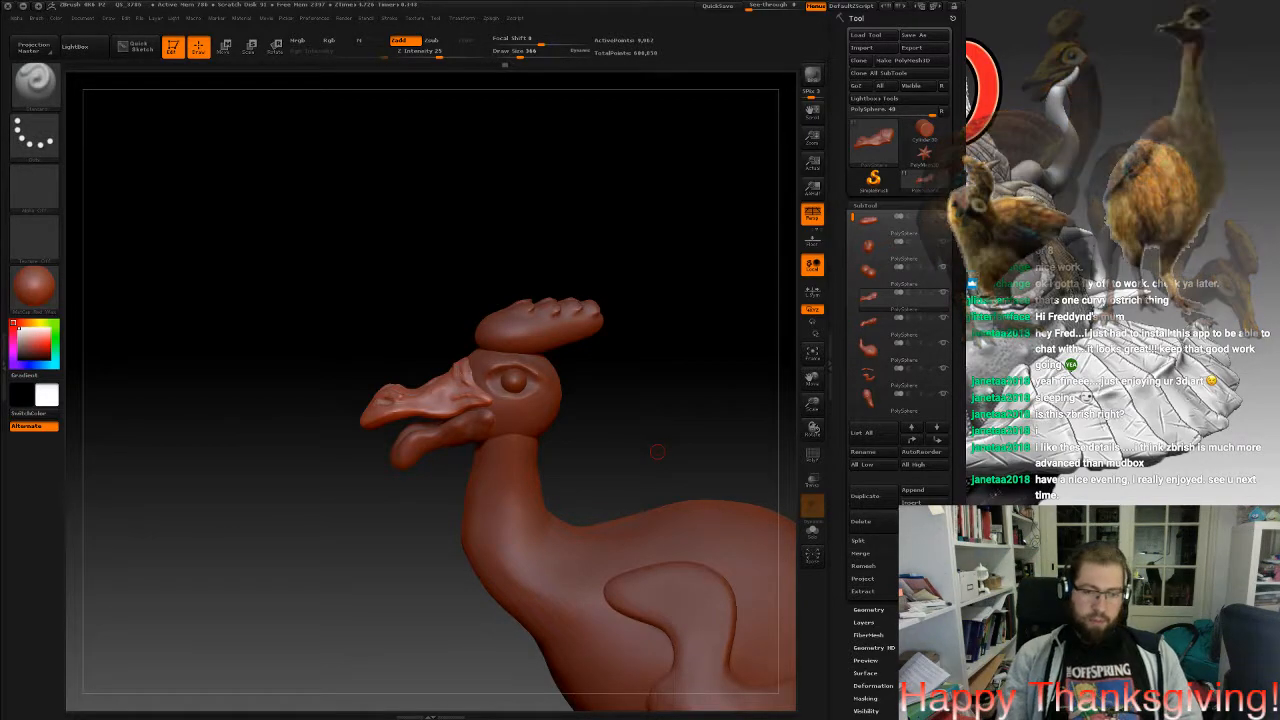
Carve in the upper beak's rear edge in front of the eye and turn on transparency for the other subtools.
left_click_drag(220, 400, 245, 600)
mouse_move(476, 345)
left_mouse_down("alt")
mouse_move(476, 372)
mouse_move(440, 312)
mouse_move(474, 388)
left_mouse_up("alt")
left_click_drag(300, 270, 345, 275)
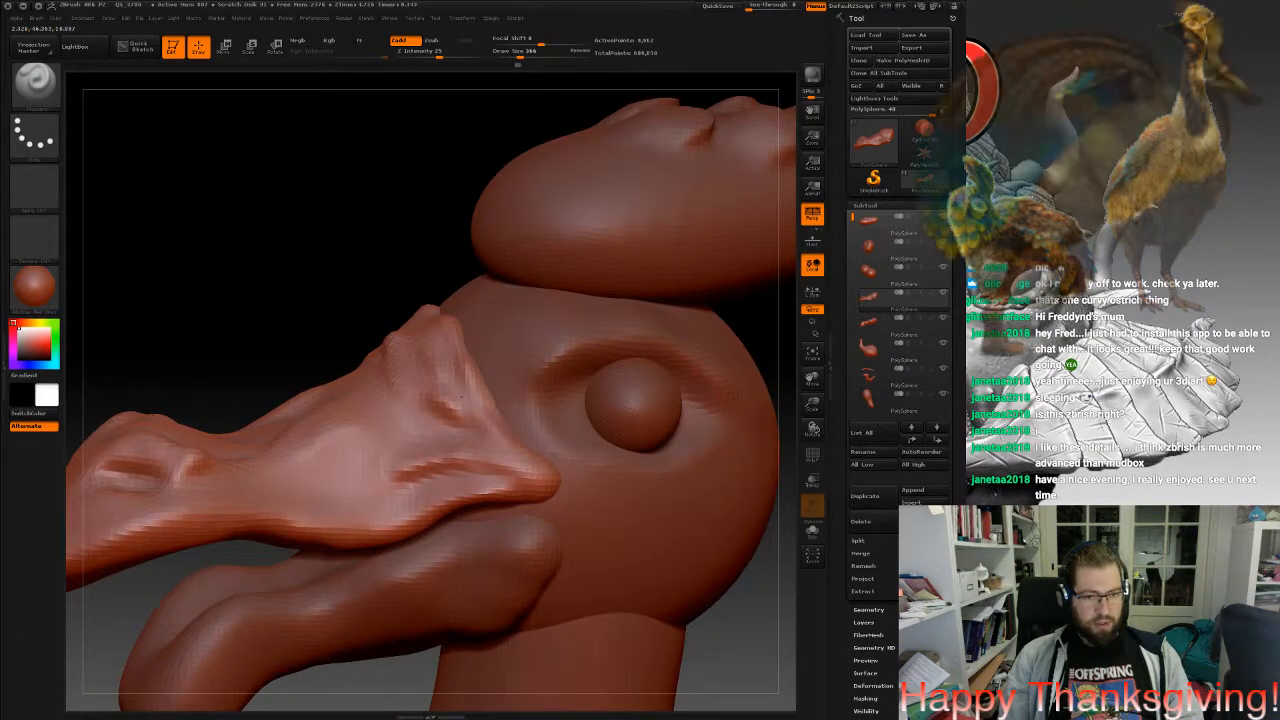
key("shift")
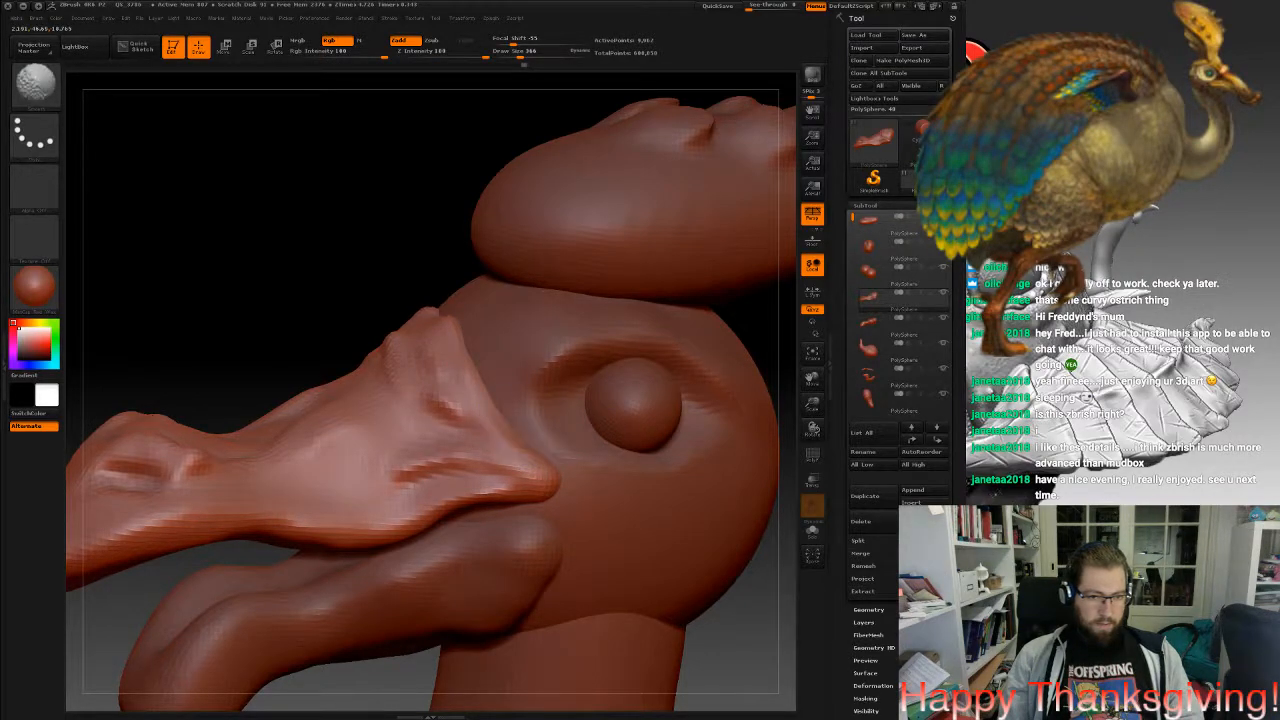
left_click(812, 480)
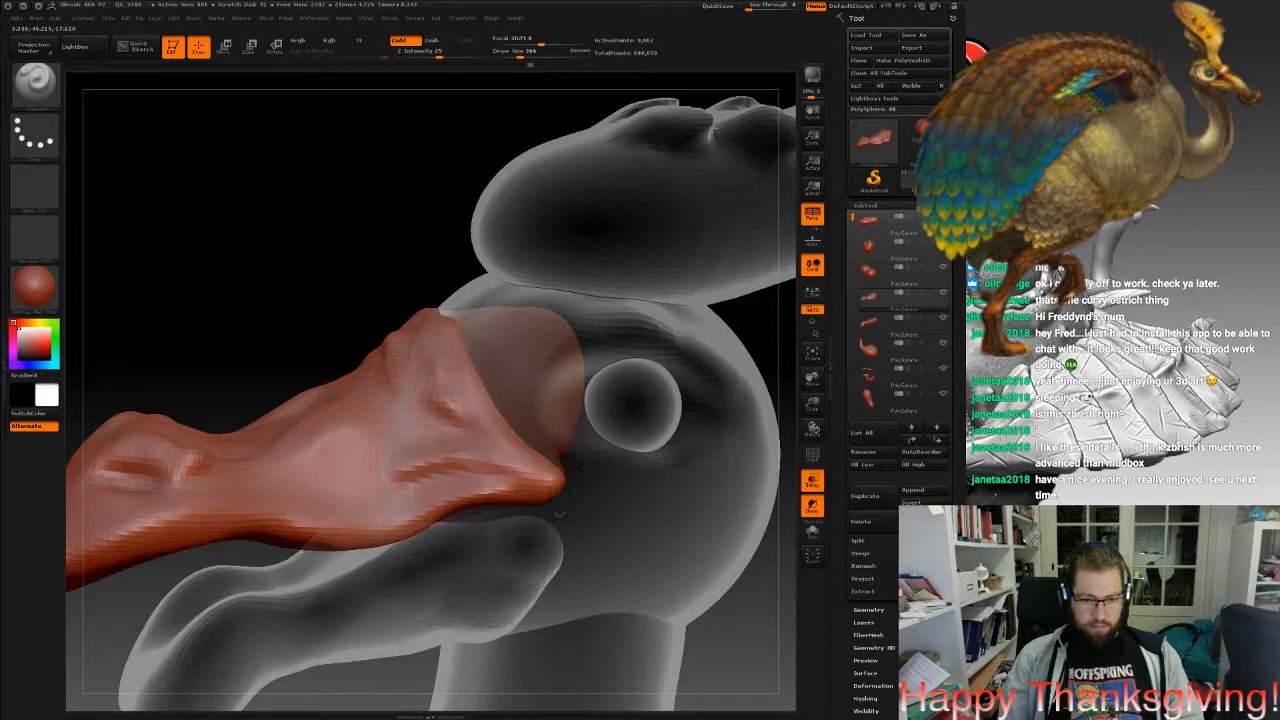
Carve hollows along the upper beak's side and behind the nostril, smooth them and remesh with DynaMesh.
left_click_drag(531, 547, 698, 545, "alt")
left_click_drag(560, 578, 400, 550)
left_click_drag(325, 467, 295, 464, "alt")
left_click_drag(440, 600, 318, 588)
mouse_move(312, 465)
left_mouse_down("alt")
mouse_move(358, 458)
mouse_move(354, 472)
left_mouse_up("alt")
left_click_drag(290, 600, 380, 645)
left_click_drag(393, 380, 350, 399, "alt")
mouse_move(290, 600)
left_mouse_down()
mouse_move(325, 635)
mouse_move(265, 600)
mouse_move(315, 610)
mouse_move(300, 618)
left_mouse_up()
left_click_drag(398, 402, 384, 378, "shift")
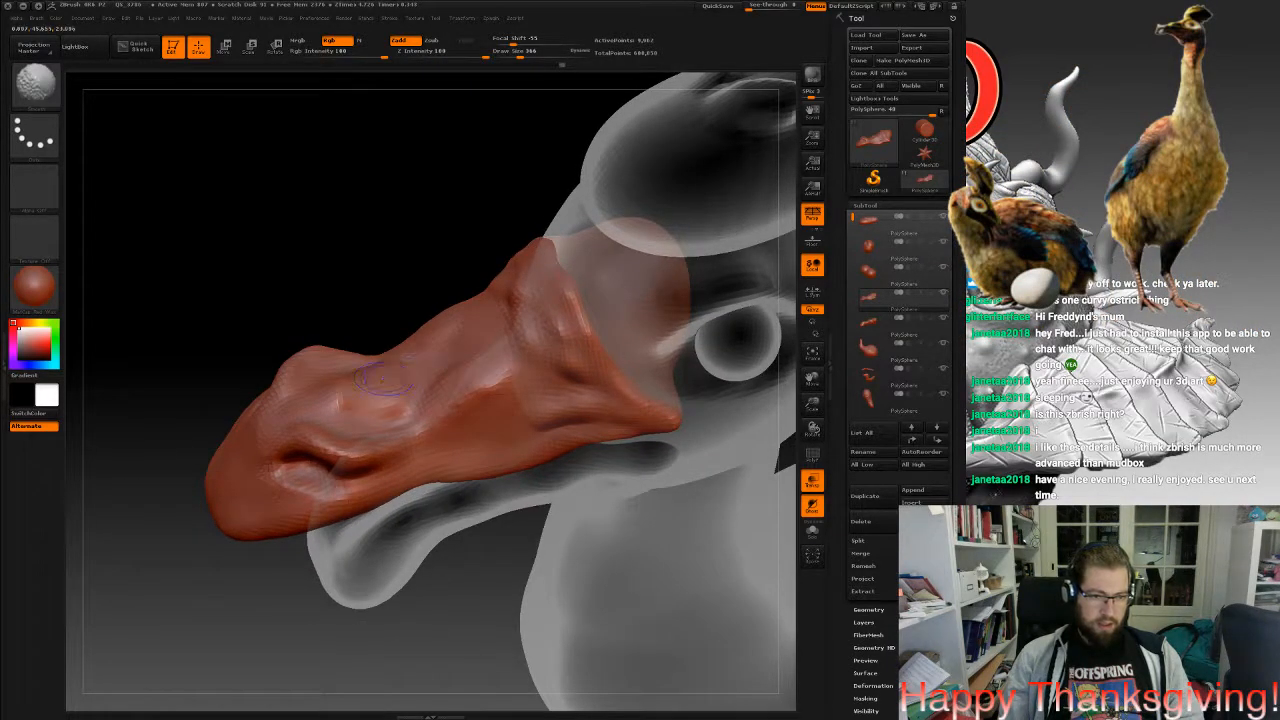
left_click_drag(345, 236, 359, 245, "ctrl")
mouse_move(308, 630)
left_mouse_down()
mouse_move(335, 560)
mouse_move(294, 610)
mouse_move(318, 600)
left_mouse_up()
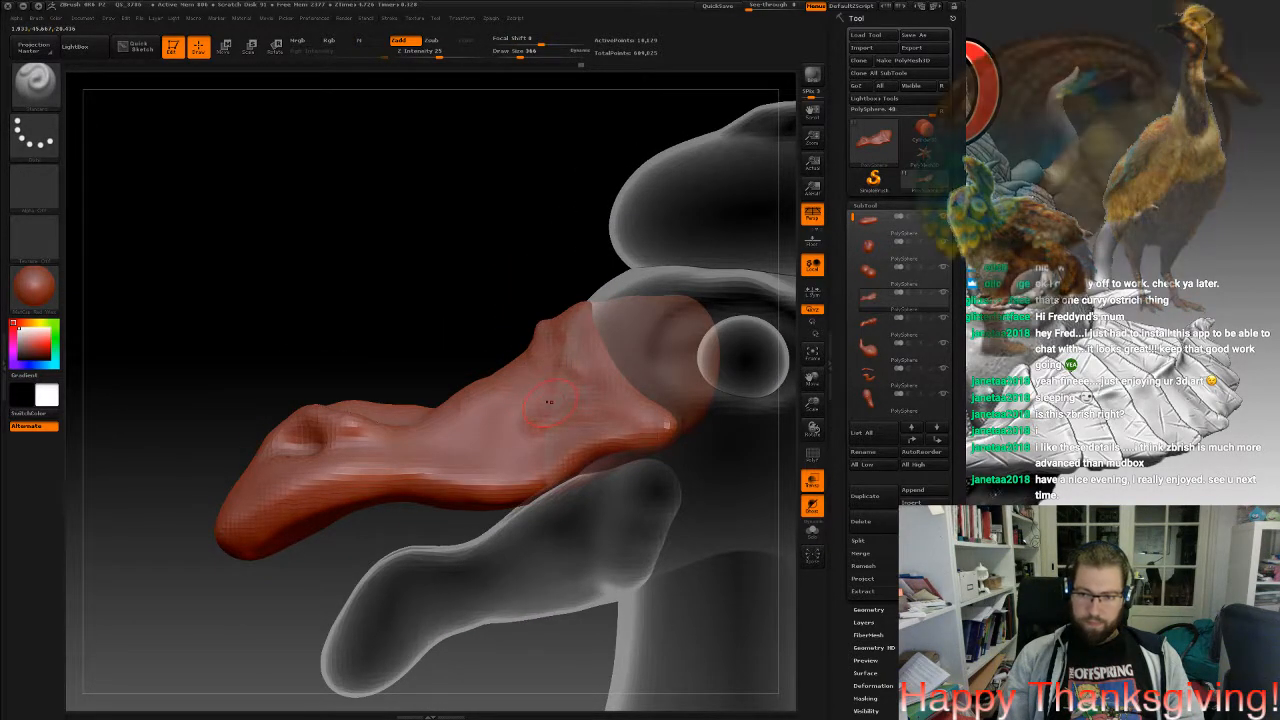
left_click_drag(562, 482, 556, 384, "alt")
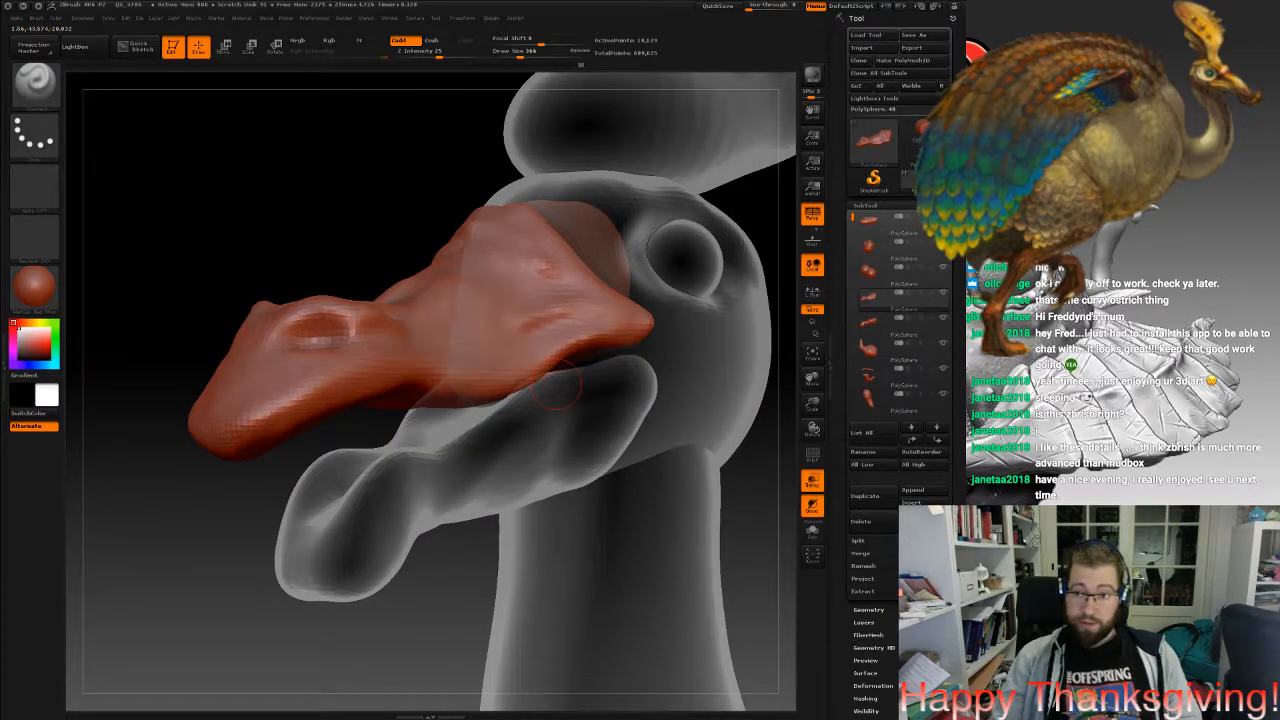
mouse_move(511, 455)
left_mouse_down()
mouse_move(632, 448)
mouse_move(516, 453)
left_mouse_up()
Make the lower beak the active subtool and inspect it with the other subtools hidden, restoring their visibility.
left_click(876, 324)
left_click_drag(672, 411, 664, 349)
left_click_drag(587, 395, 700, 380)
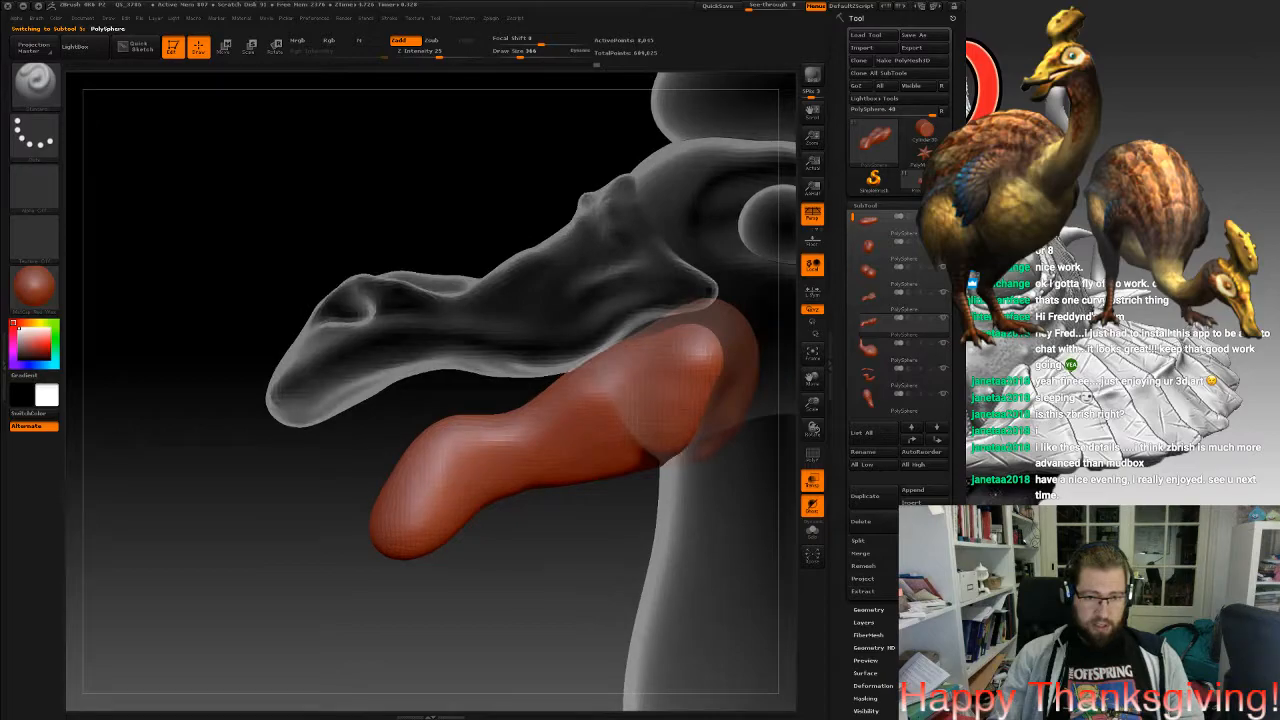
mouse_move(397, 460)
left_mouse_down("alt")
mouse_move(518, 476)
mouse_move(420, 450)
left_mouse_up("alt")
left_click_drag(635, 392, 536, 418)
left_click(943, 319)
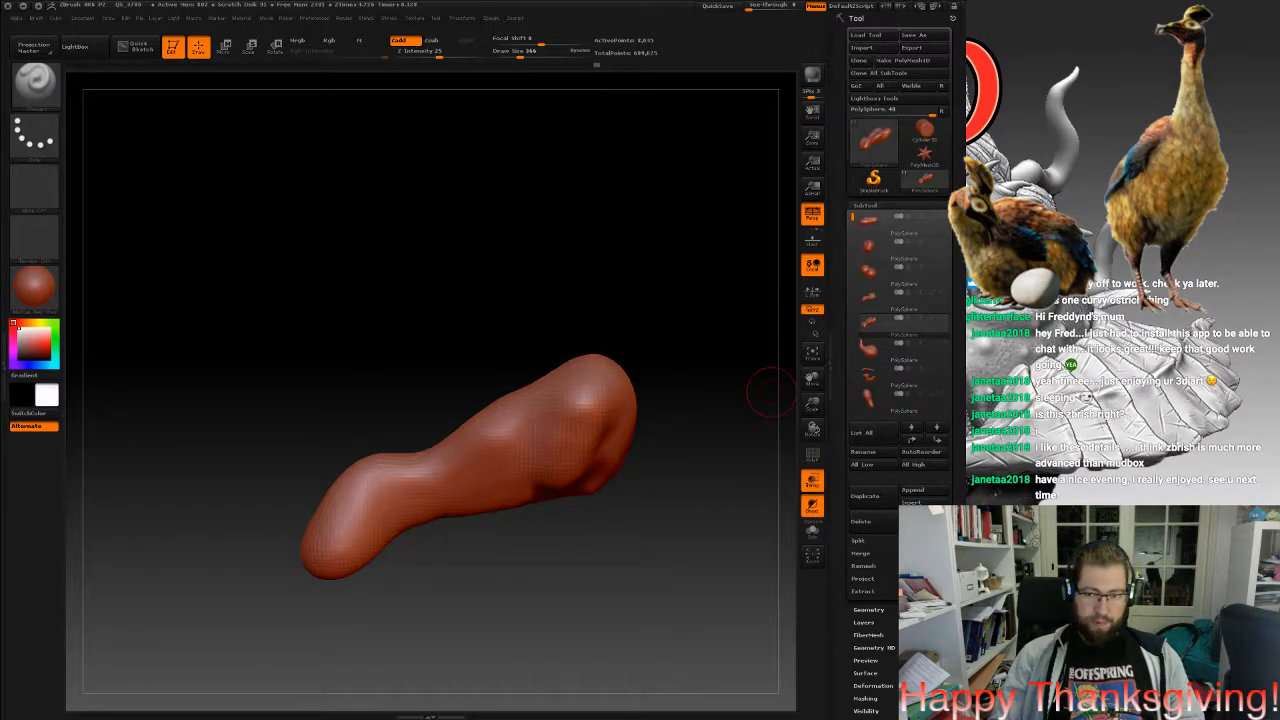
left_click(943, 319)
Set the draw size to 181 and raise a ridge along the rim of the lower beak's tip.
mouse_move(150, 470)
left_mouse_down()
mouse_move(270, 440)
mouse_move(300, 500)
mouse_move(329, 485)
mouse_move(312, 499)
mouse_move(320, 562)
mouse_move(262, 602)
left_mouse_up()
right_click(320, 496)
left_click_drag(160, 590, 85, 588)
left_click_drag(298, 427, 186, 596)
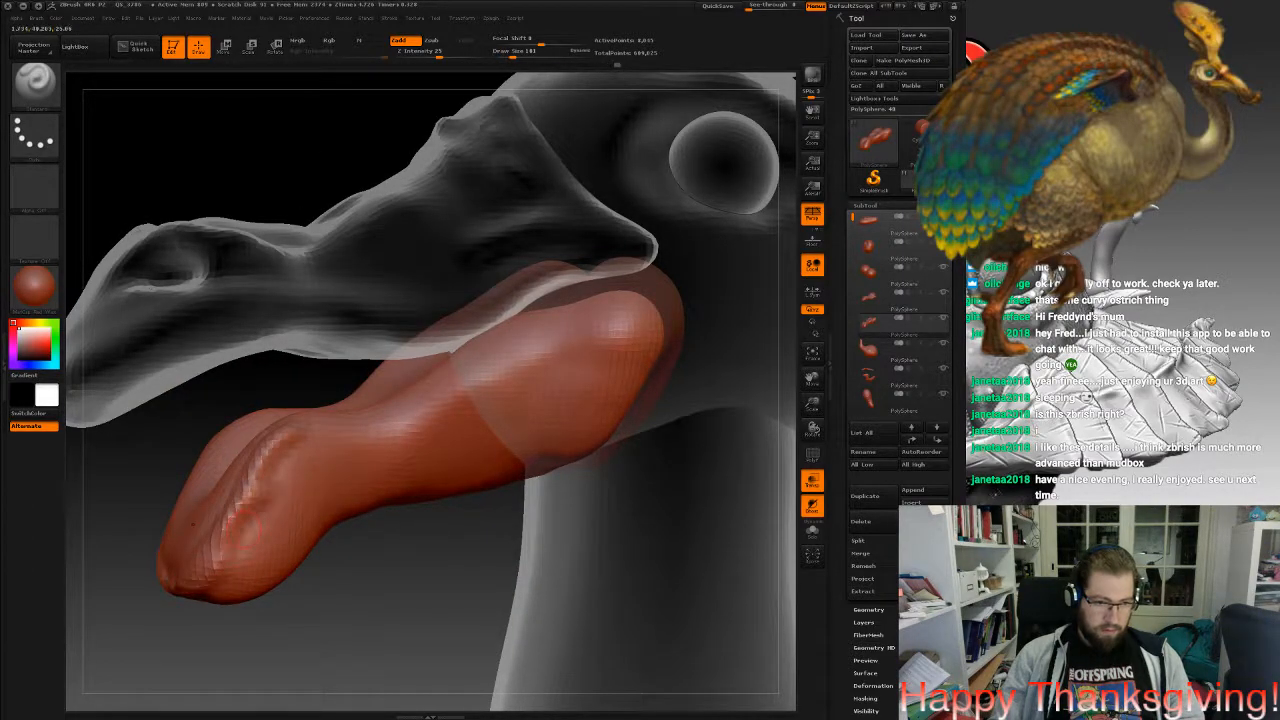
Extend and smooth the rim ridge around the lower beak's tip and remesh with DynaMesh.
left_click_drag(300, 436, 205, 558)
mouse_move(130, 622)
left_mouse_down()
mouse_move(250, 625)
mouse_move(280, 612)
left_mouse_up()
mouse_move(272, 532)
left_mouse_down()
mouse_move(190, 526)
mouse_move(225, 545)
mouse_move(200, 552)
left_mouse_up()
left_click_drag(290, 618, 184, 635)
left_click_drag(262, 548, 308, 528, "shift")
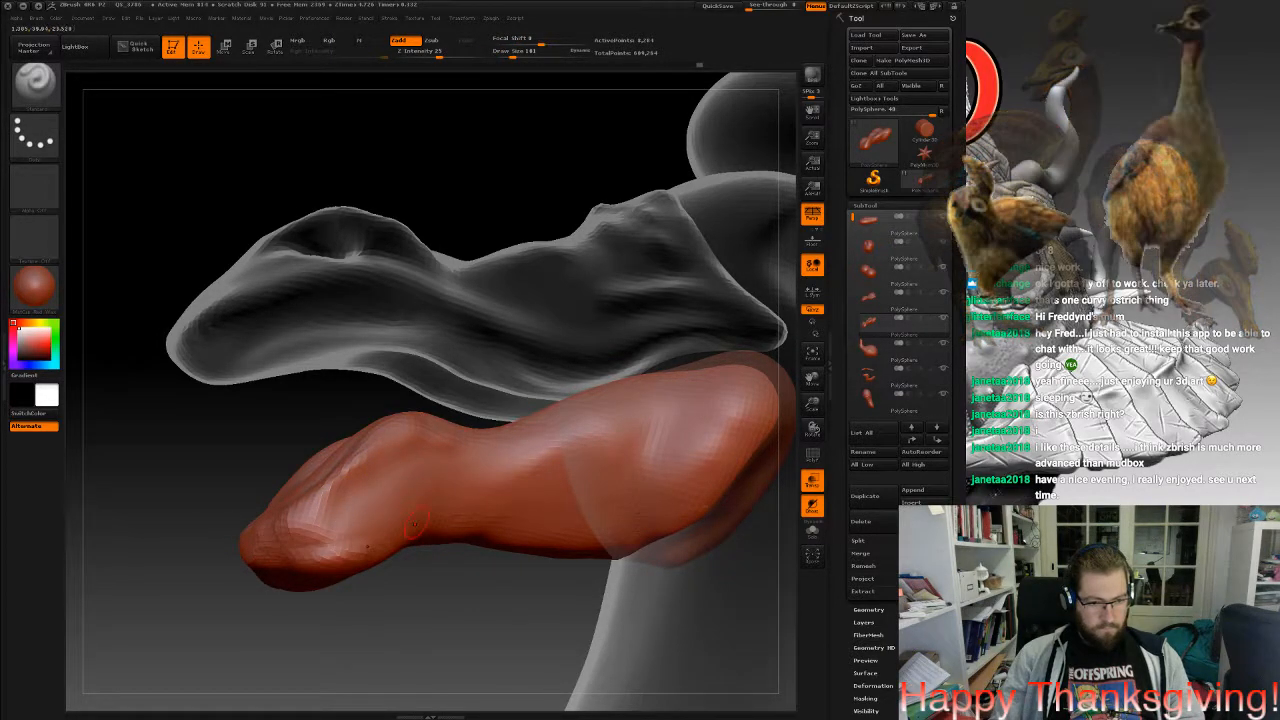
Raise and smooth a ridge along the lower beak's upper side edge, from behind the tip to the rear corner.
left_click_drag(458, 491, 664, 494)
left_click_drag(550, 610, 492, 645, "alt")
left_click_drag(438, 485, 625, 432)
left_click_drag(571, 493, 622, 516)
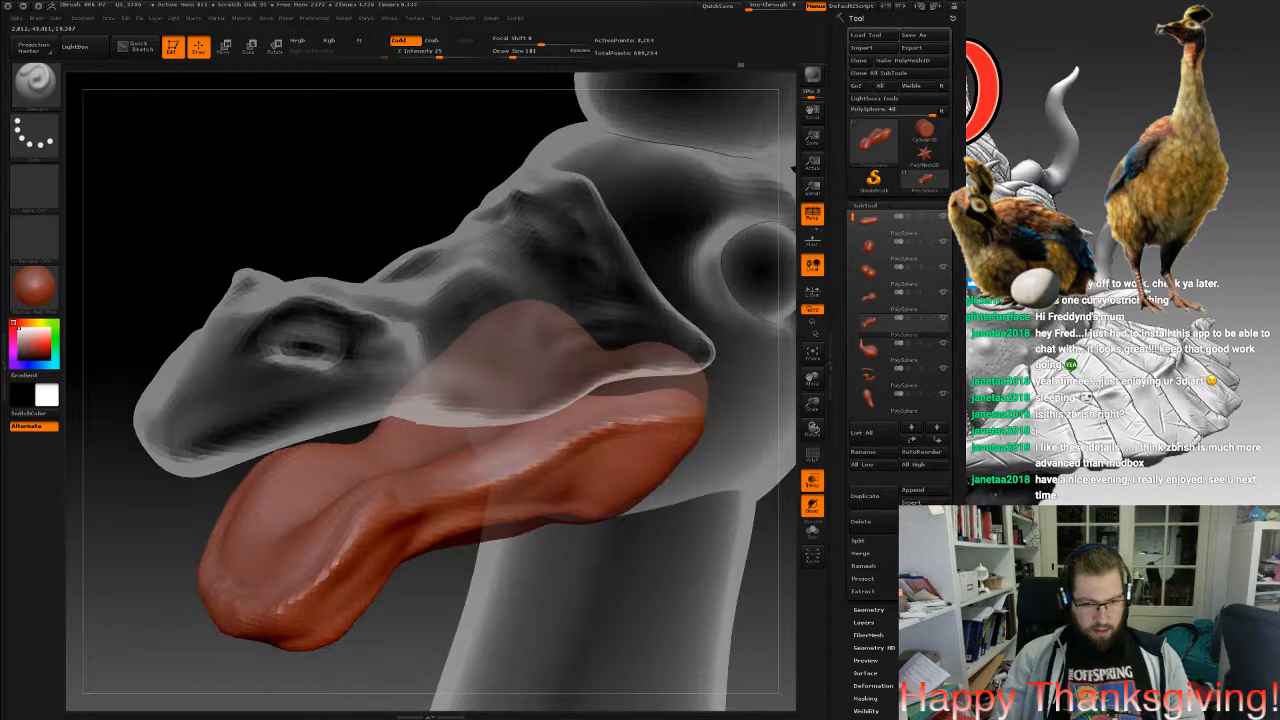
mouse_move(413, 491)
left_mouse_down()
mouse_move(690, 412)
mouse_move(560, 436)
mouse_move(383, 495)
mouse_move(492, 468)
mouse_move(608, 415)
left_mouse_up()
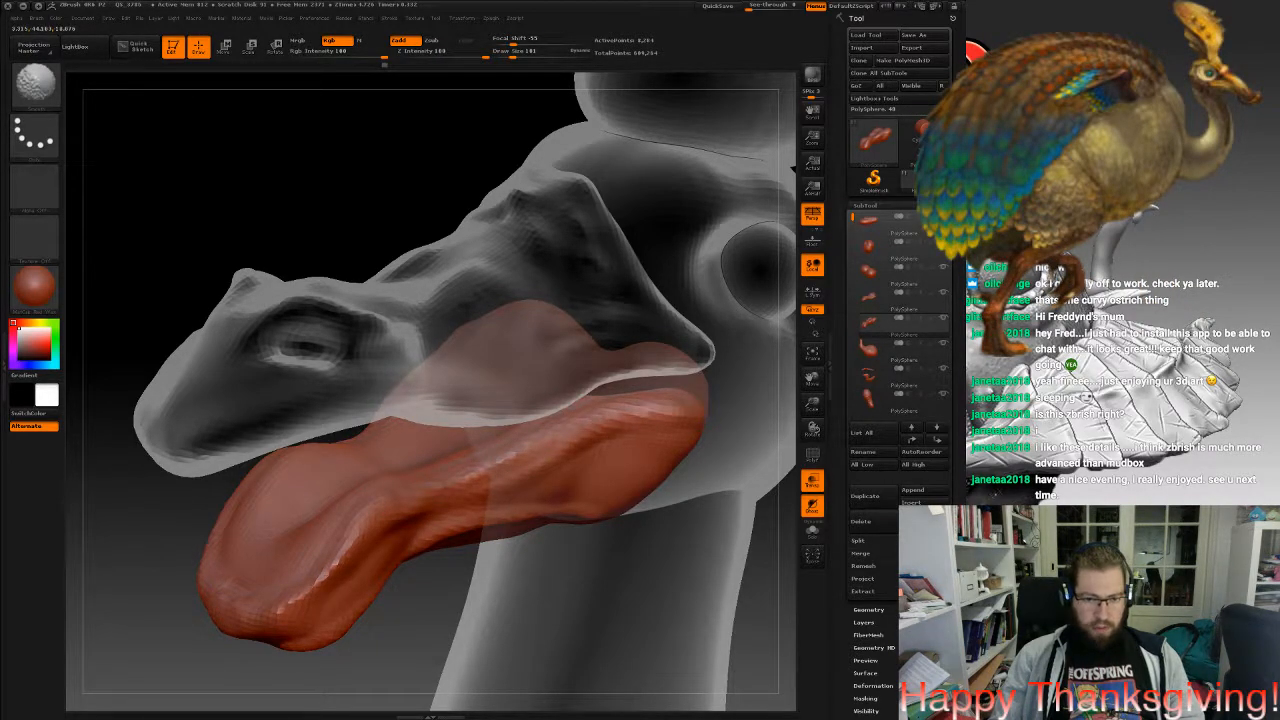
left_click_drag(618, 548, 598, 568)
mouse_move(678, 393)
left_mouse_down()
mouse_move(588, 402)
mouse_move(700, 386)
left_mouse_up()
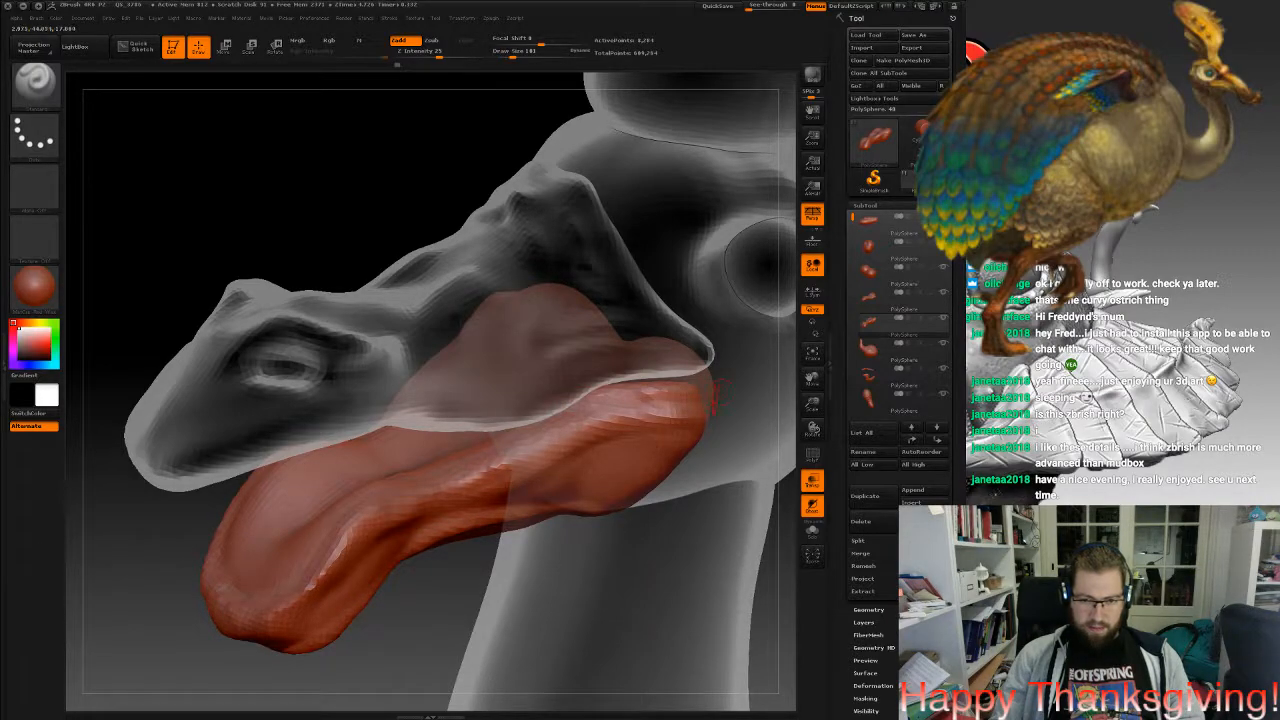
left_click_drag(736, 470, 720, 420)
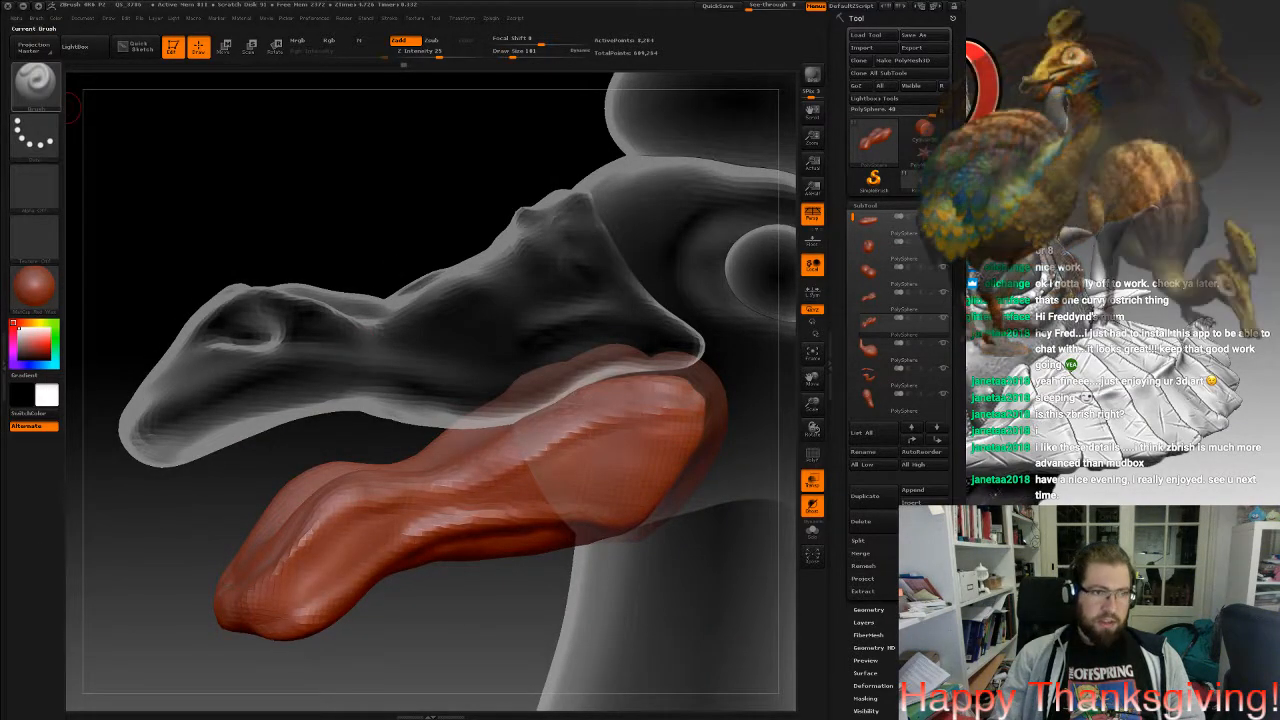
Swell the lower beak's rear corner with an enlarged Inflat brush and remesh it with DynaMesh.
left_click(34, 85)
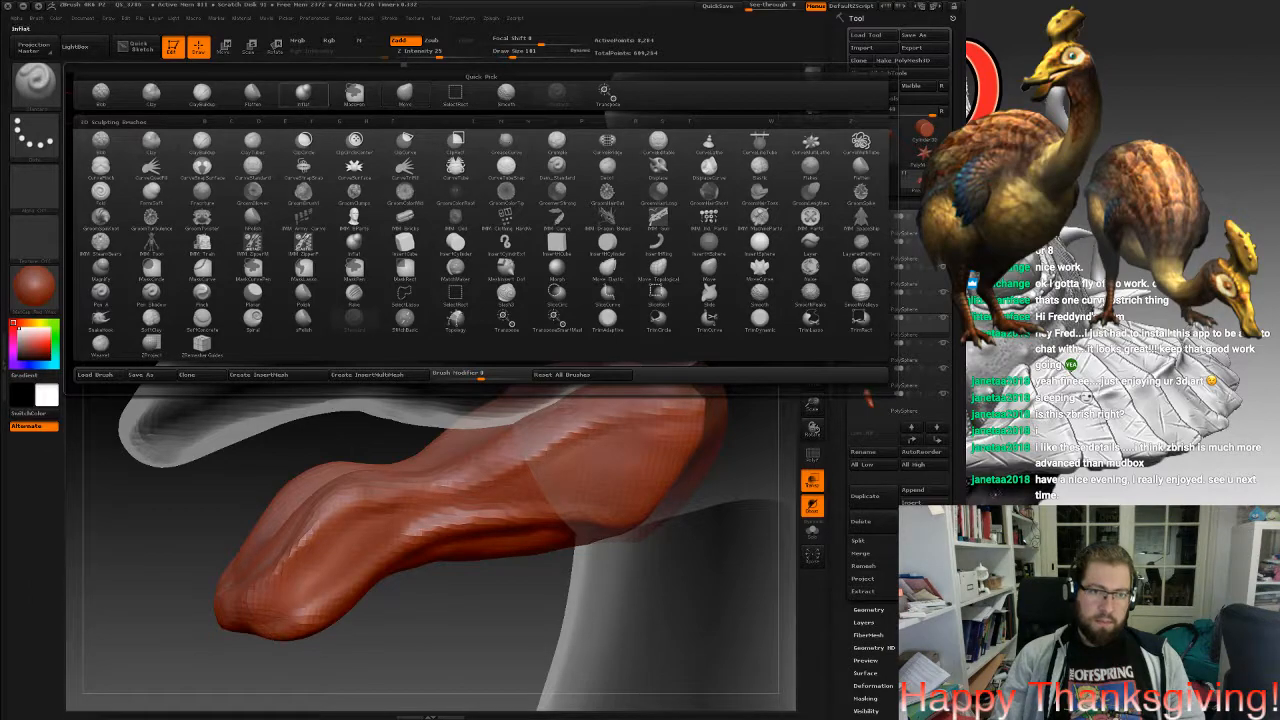
left_click(303, 95)
key("space")
mouse_move(709, 433)
left_mouse_down()
mouse_move(720, 433)
mouse_move(716, 392)
left_mouse_up()
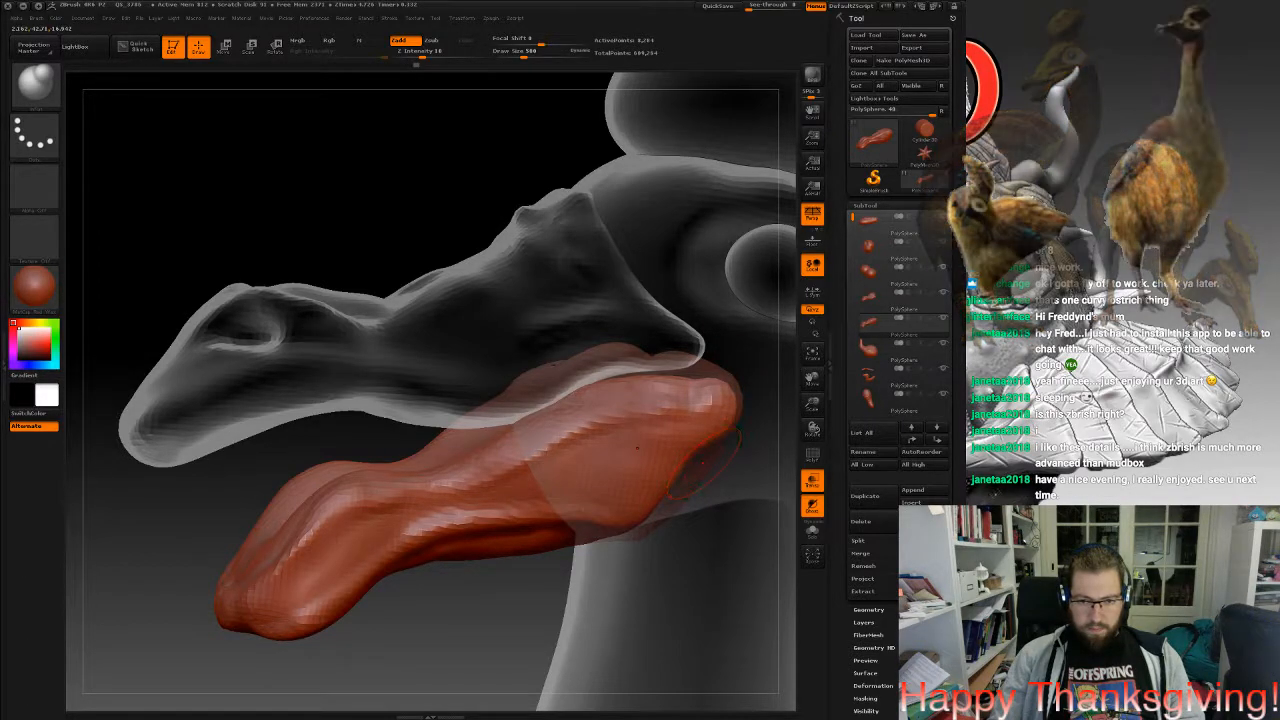
left_click_drag(363, 639, 394, 669, "ctrl")
Step back through the lower beak's sculpting history and redo the edits to compare its shape before and after.
mouse_move(380, 160)
left_mouse_down()
mouse_move(630, 170)
mouse_move(390, 180)
mouse_move(400, 260)
mouse_move(370, 265)
left_mouse_up()
mouse_move(569, 502)
left_mouse_down("alt")
mouse_move(446, 481)
mouse_move(500, 515)
left_mouse_up("alt")
key("ctrl+z")
key("ctrl+z")
key("ctrl+z")
key("ctrl+z")
key("ctrl+z")
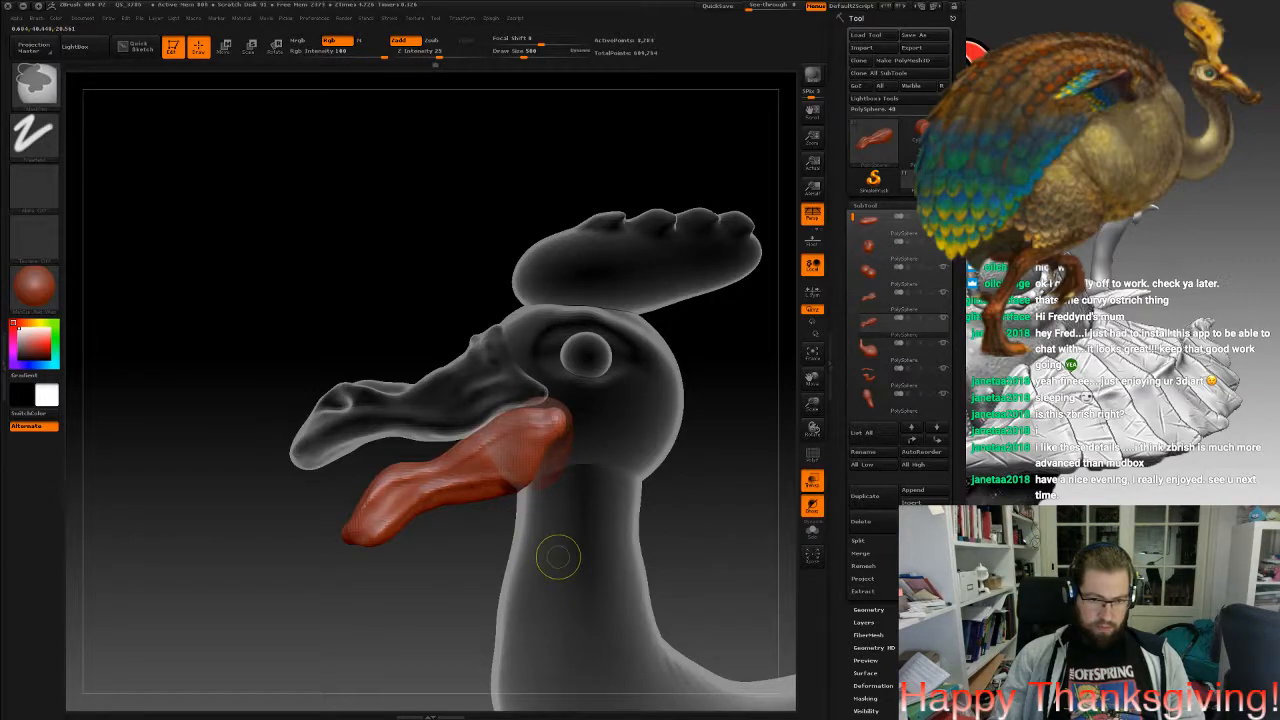
key("ctrl+z")
key("ctrl+z")
key("ctrl+z")
key("ctrl+z")
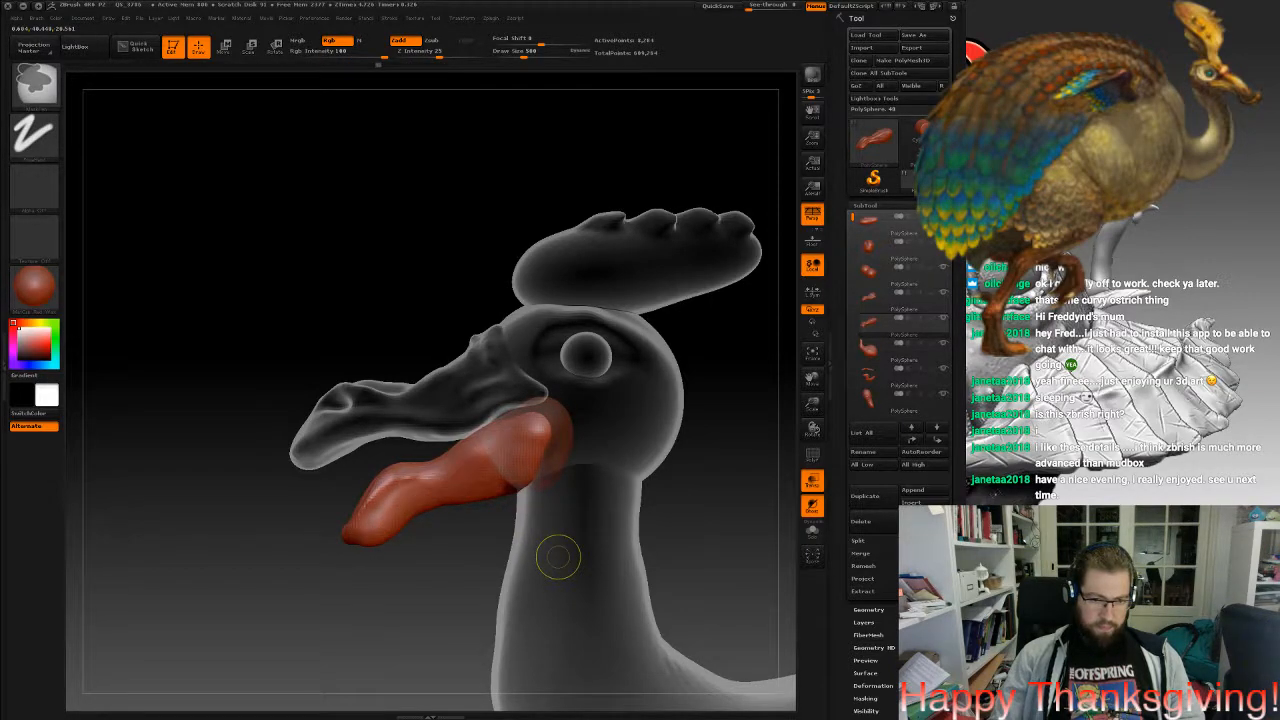
key("ctrl+z")
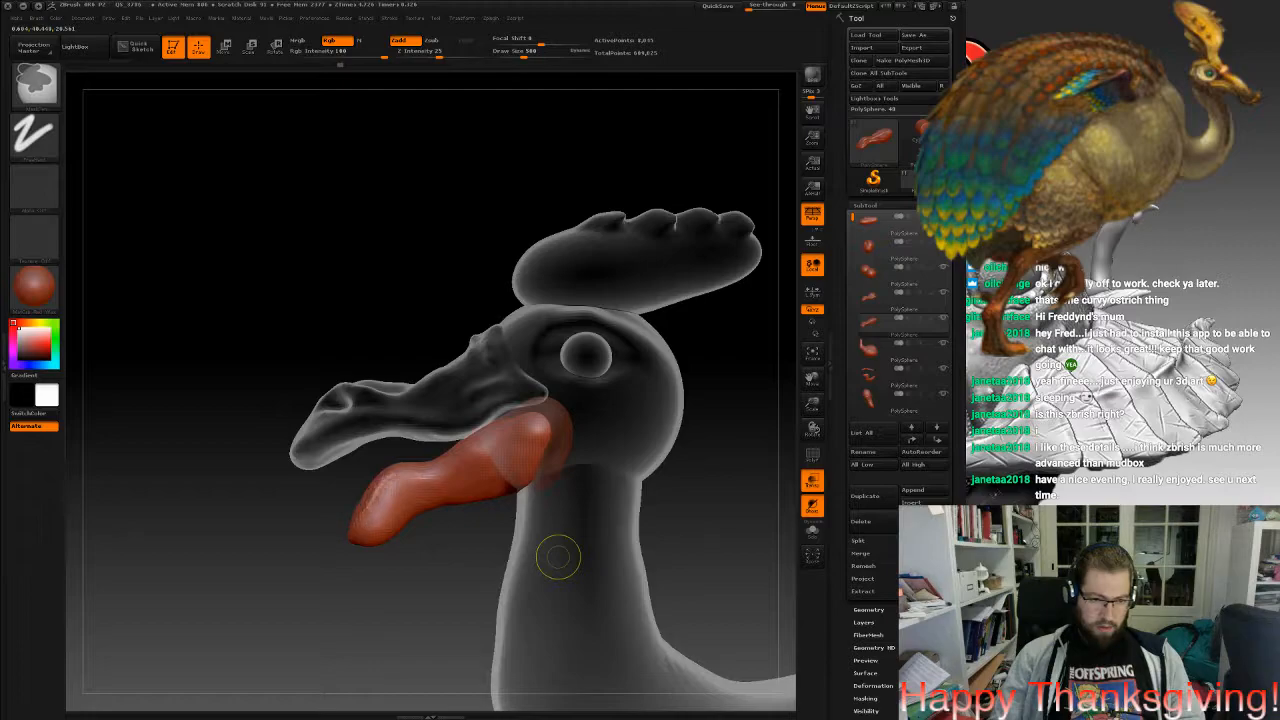
key("ctrl+shift+z")
key("ctrl+shift+z")
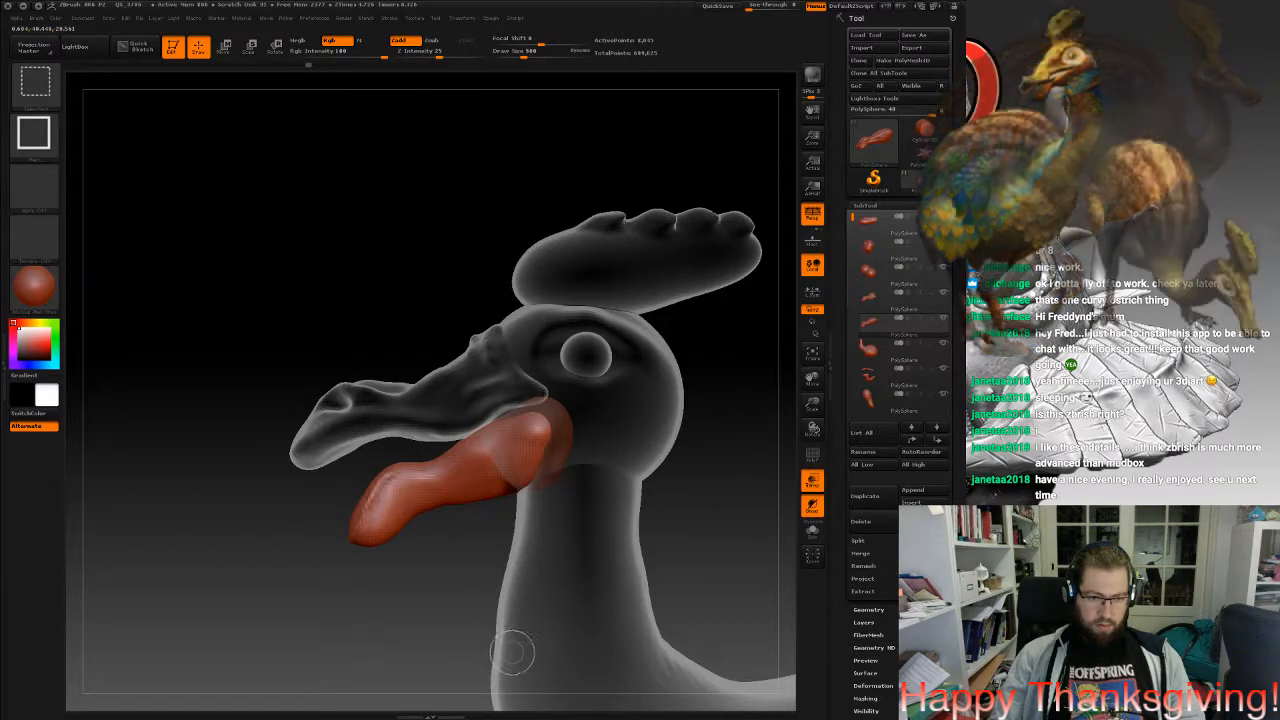
key("ctrl+shift+z")
key("ctrl+shift+z")
key("ctrl+shift+z")
key("ctrl+shift+z")
key("ctrl+shift+z")
key("ctrl+shift+z")
key("ctrl+shift+z")
key("ctrl+shift+z")
key("ctrl+shift+z")
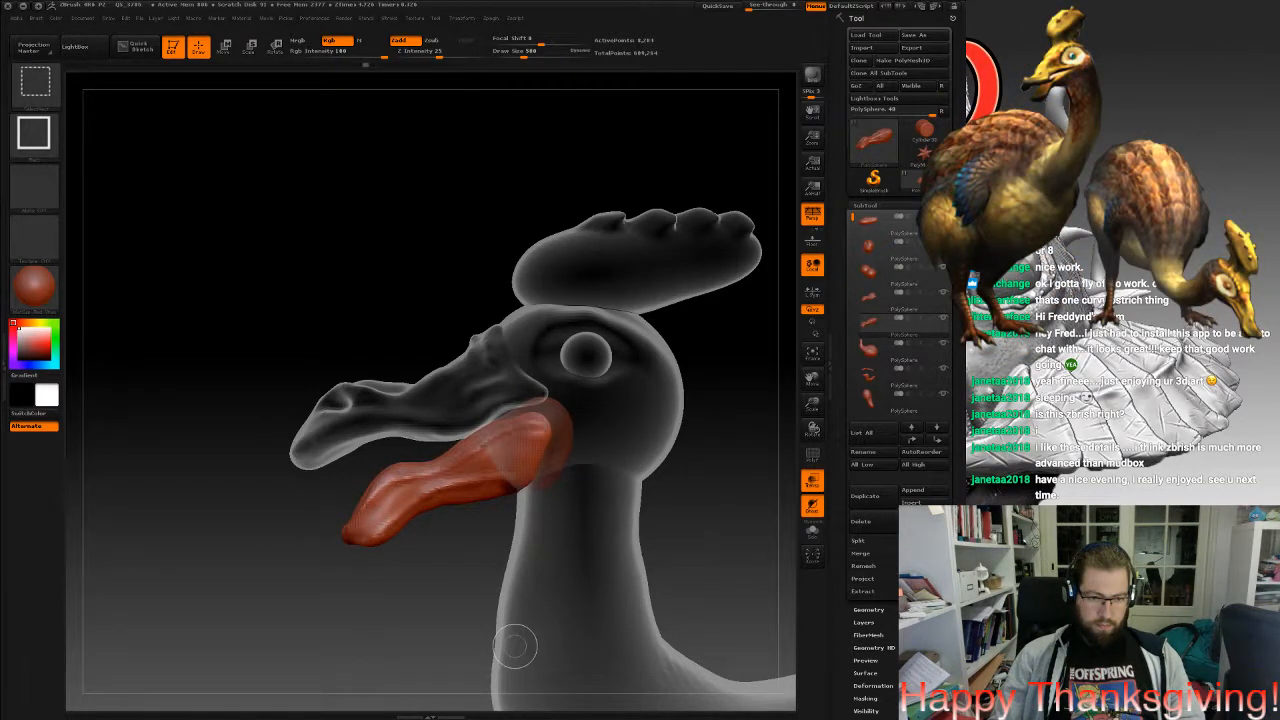
key("ctrl+shift+z")
key("ctrl+shift+z")
key("ctrl+shift+z")
key("ctrl+shift+z")
key("ctrl+shift+z")
key("ctrl+shift+z")
key("ctrl+shift+z")
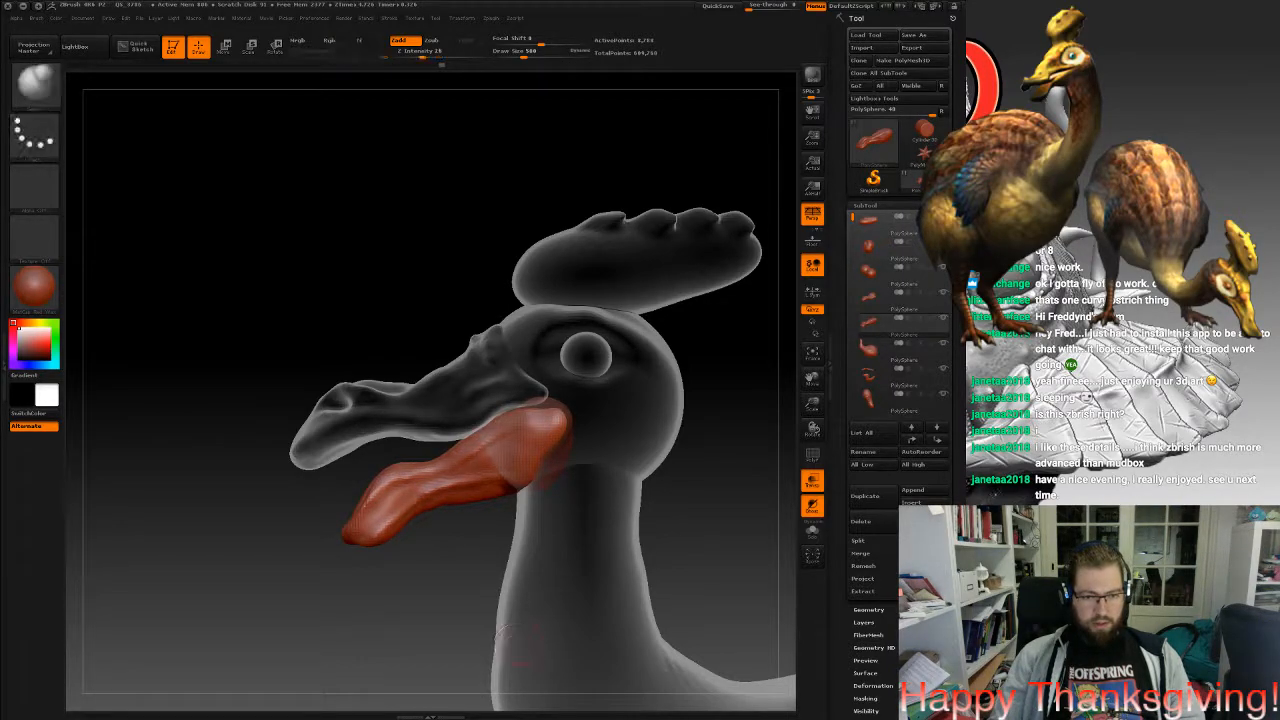
Turn off transparency for the other subtools and check the beak against the whole bird.
mouse_move(395, 532)
left_mouse_down()
mouse_move(450, 560)
mouse_move(430, 640)
left_mouse_up()
mouse_move(352, 620)
left_mouse_down()
mouse_move(228, 606)
mouse_move(262, 606)
mouse_move(331, 520)
left_mouse_up()
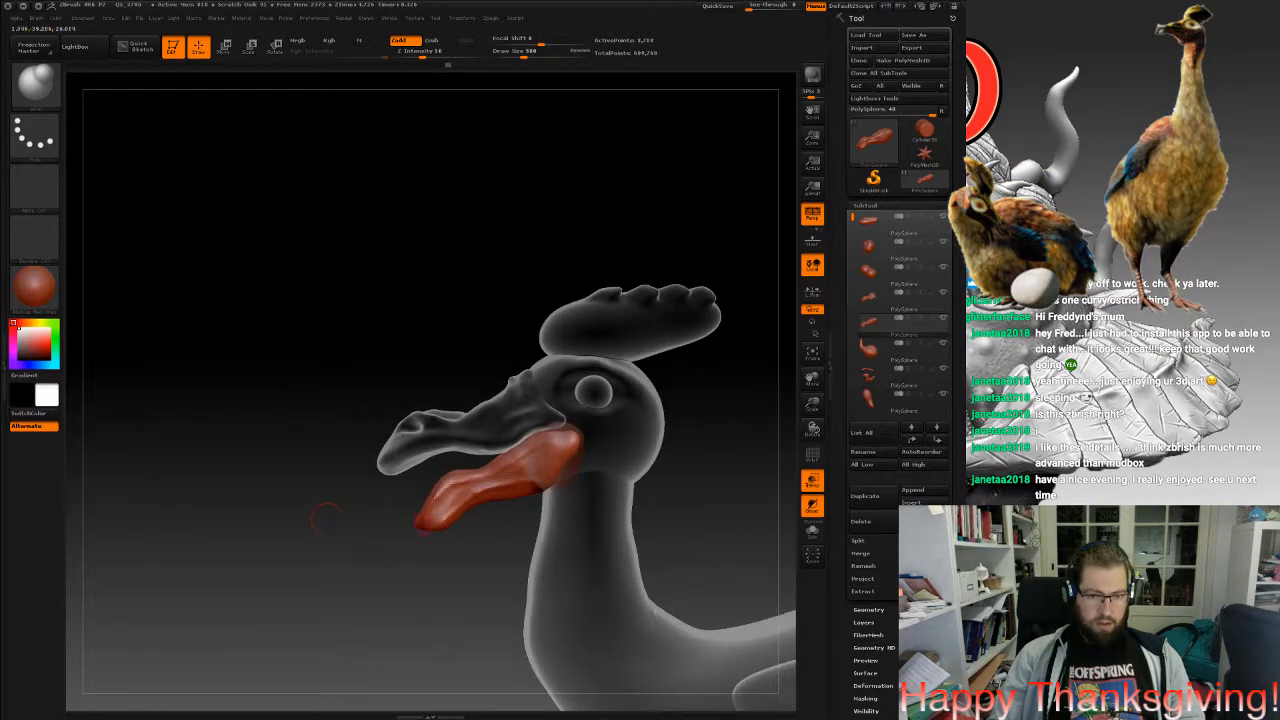
left_click(812, 481)
left_click_drag(701, 500, 562, 330)
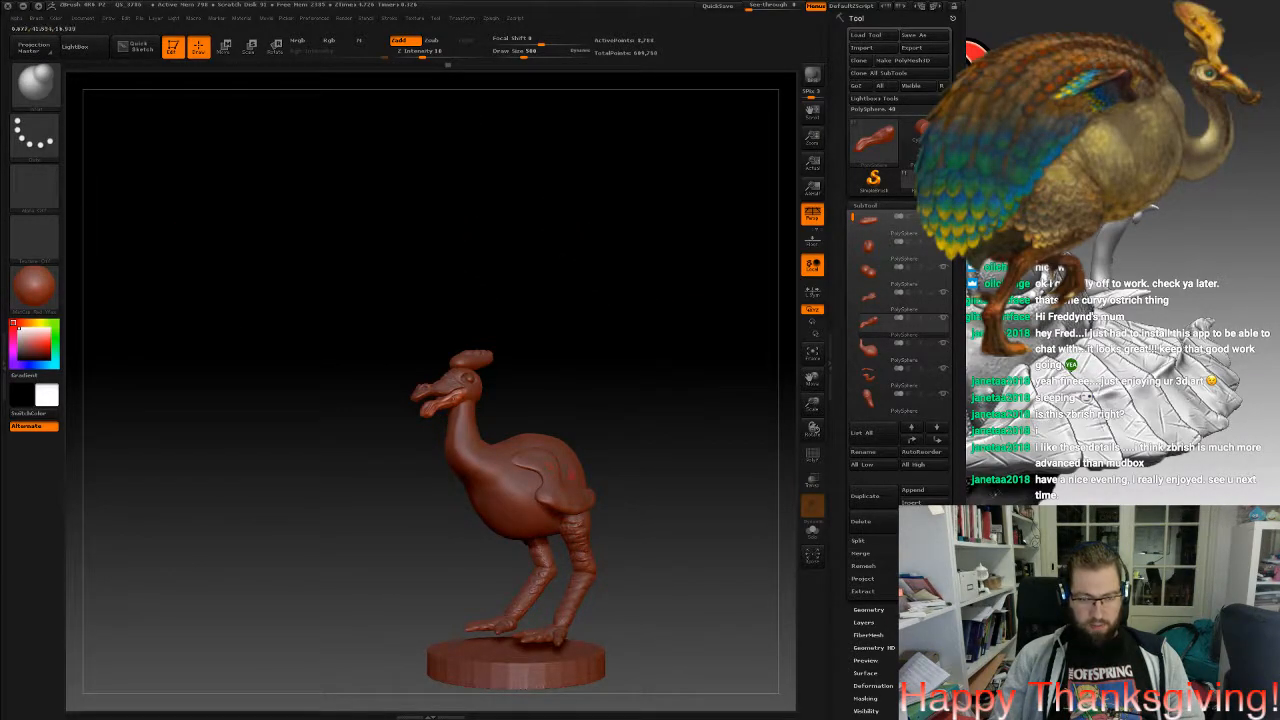
left_click_drag(660, 330, 760, 521)
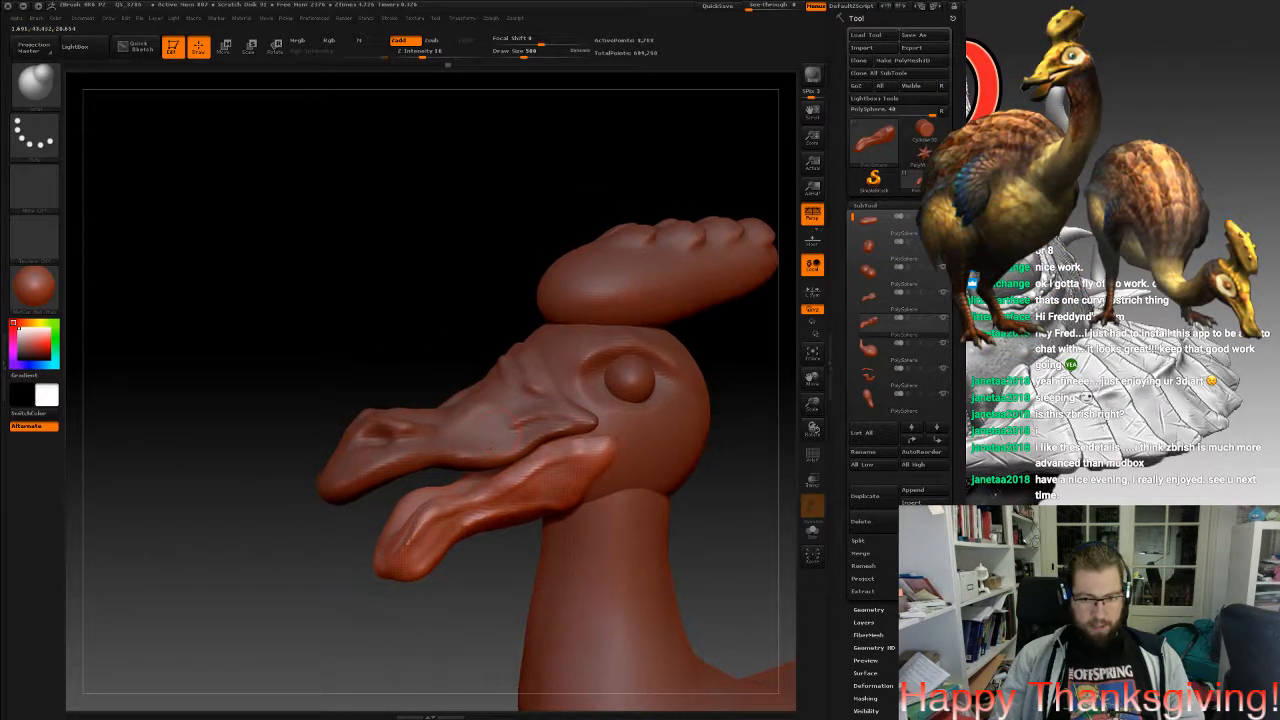
Raise the lower beak's DynaMesh resolution and remesh it.
left_click_drag(700, 480, 702, 530, "alt")
left_click_drag(493, 431, 465, 401, "alt")
left_click(868, 609)
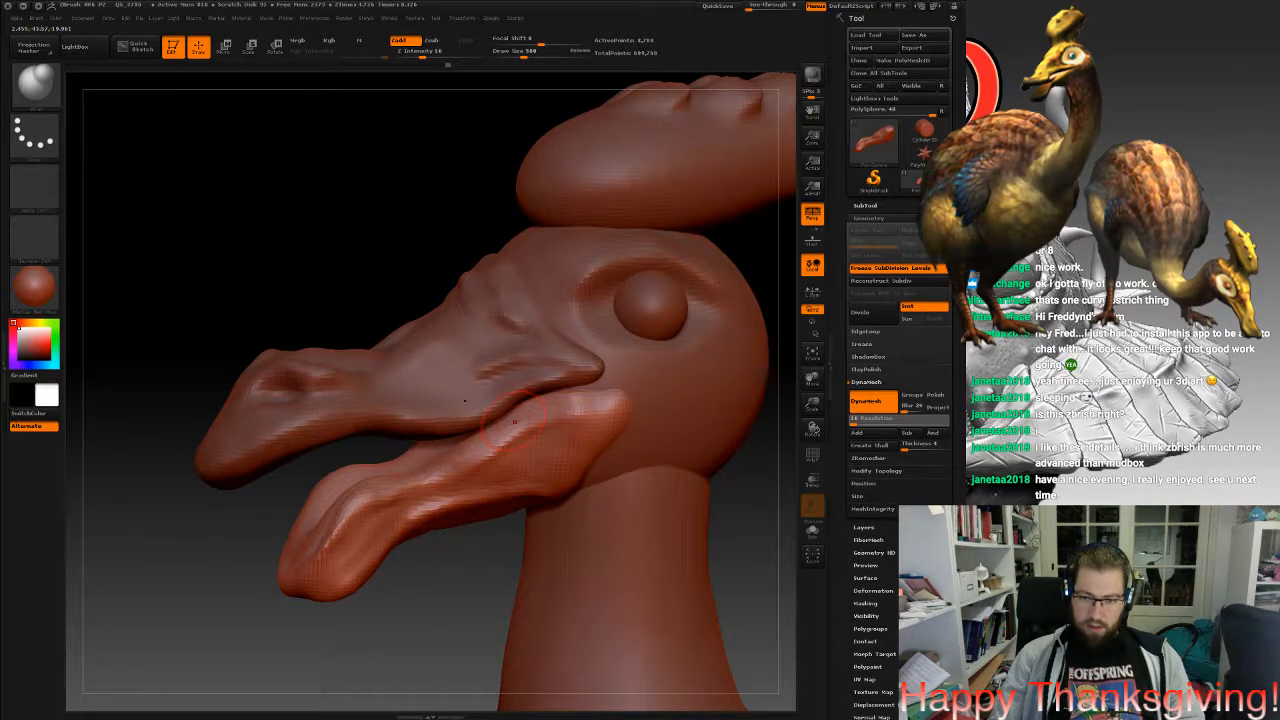
key("Return")
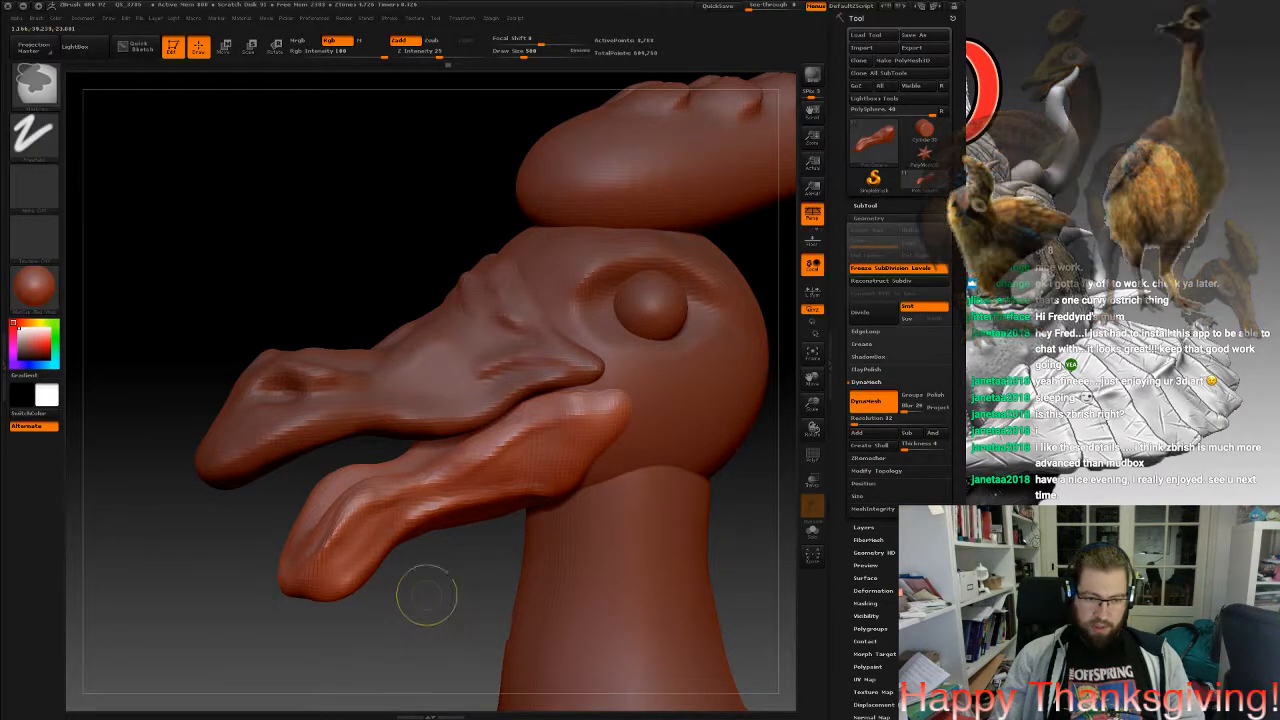
left_click_drag(426, 592, 478, 677, "ctrl")
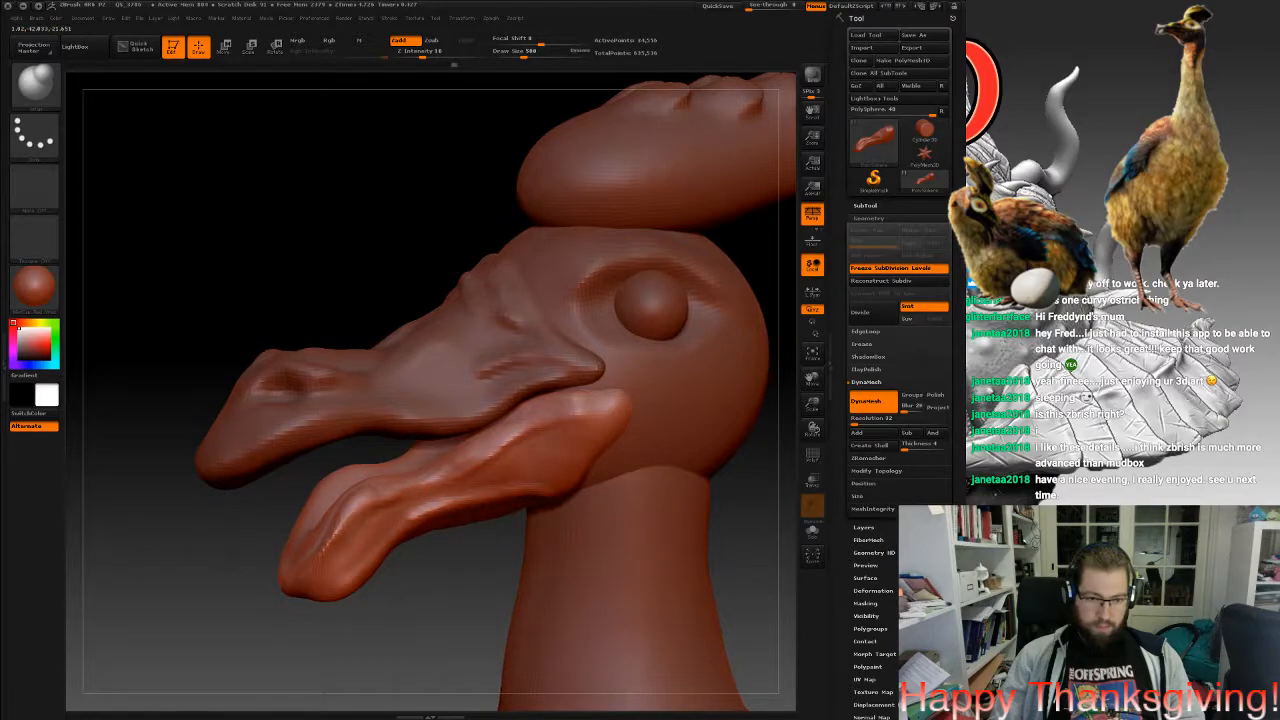
Build up the lower beak's rim ridge from rear to tip using the Standard brush at draw size 227, smoothing it.
left_click_drag(150, 130, 112, 205, "alt")
left_click(36, 87)
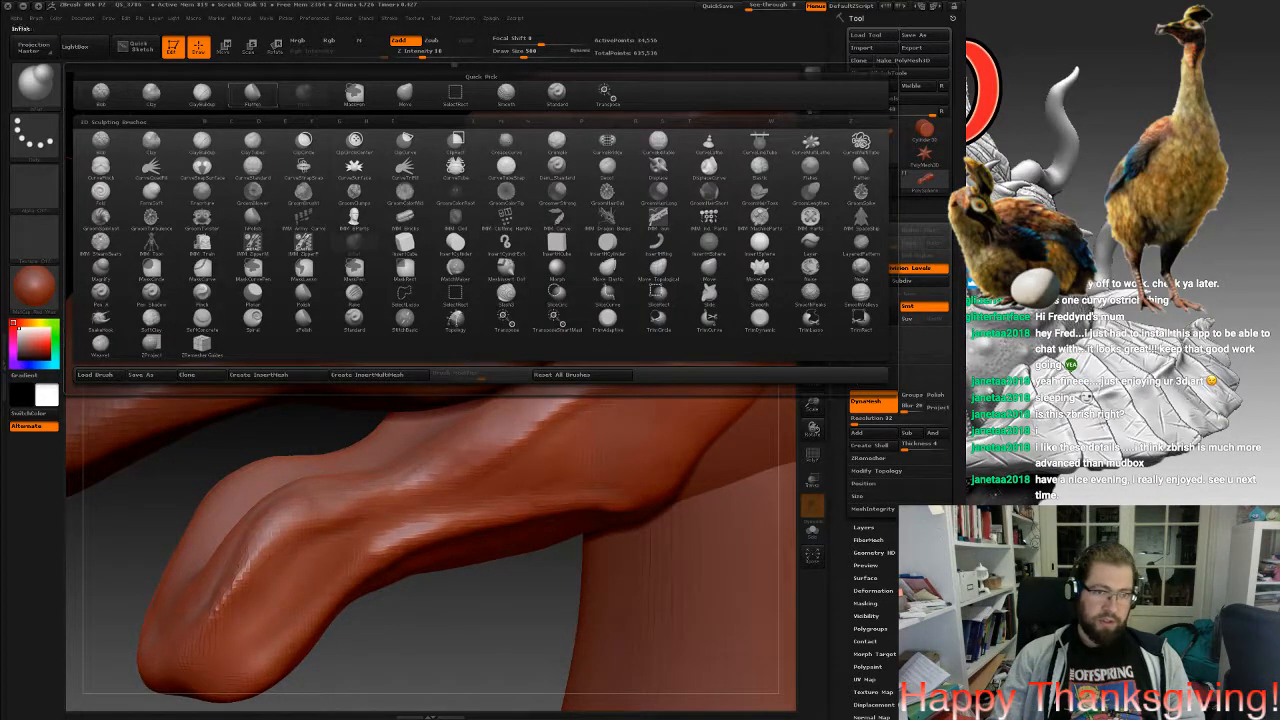
left_click(557, 94)
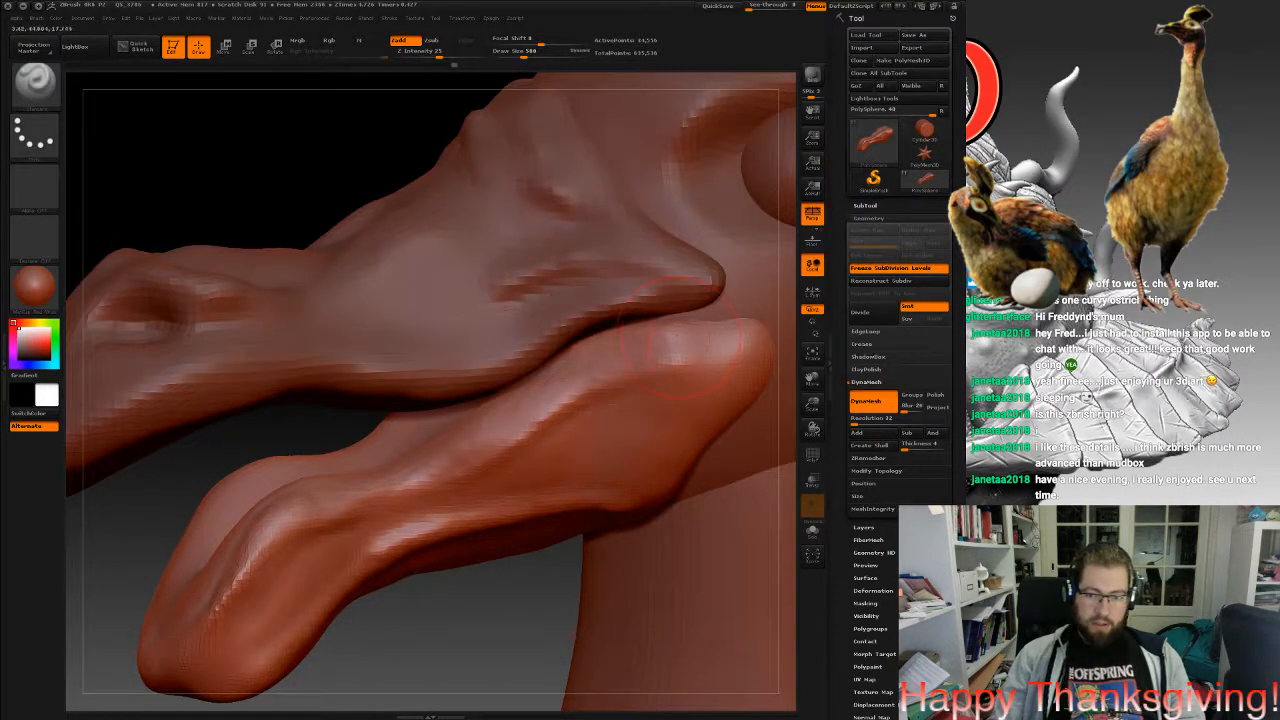
key("space")
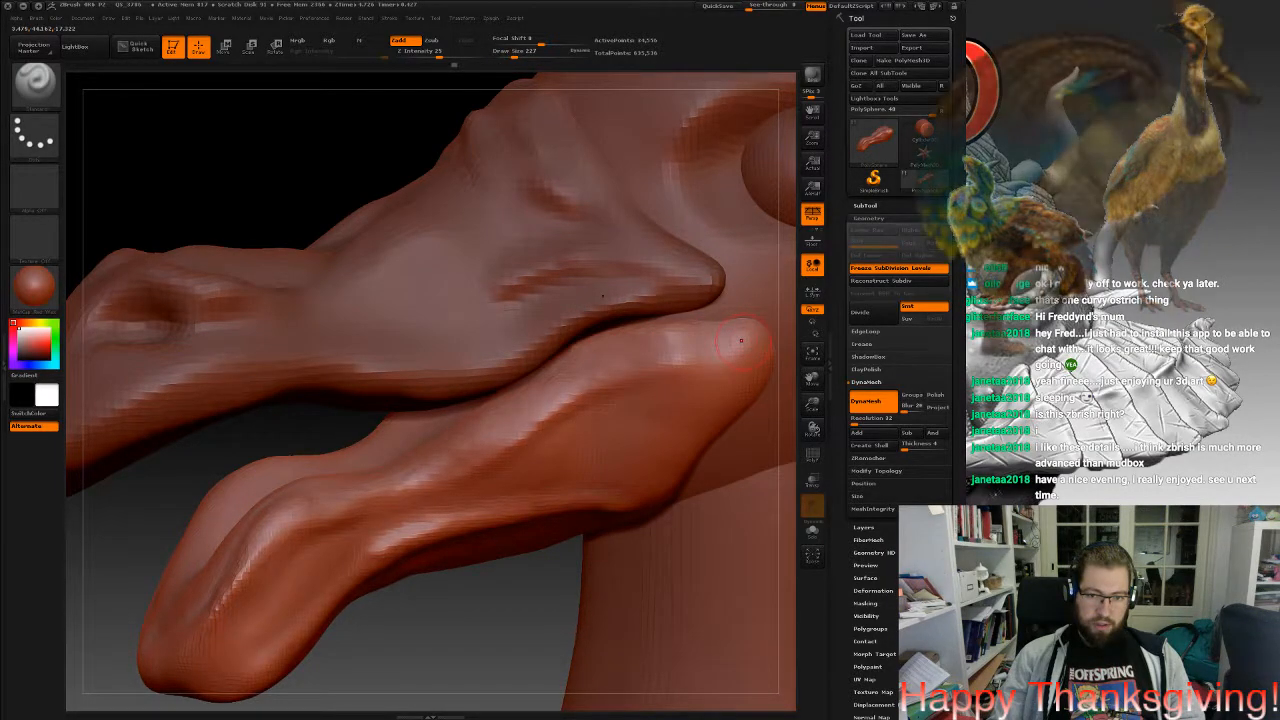
mouse_move(675, 348)
left_mouse_down()
mouse_move(550, 388)
mouse_move(345, 485)
left_mouse_up()
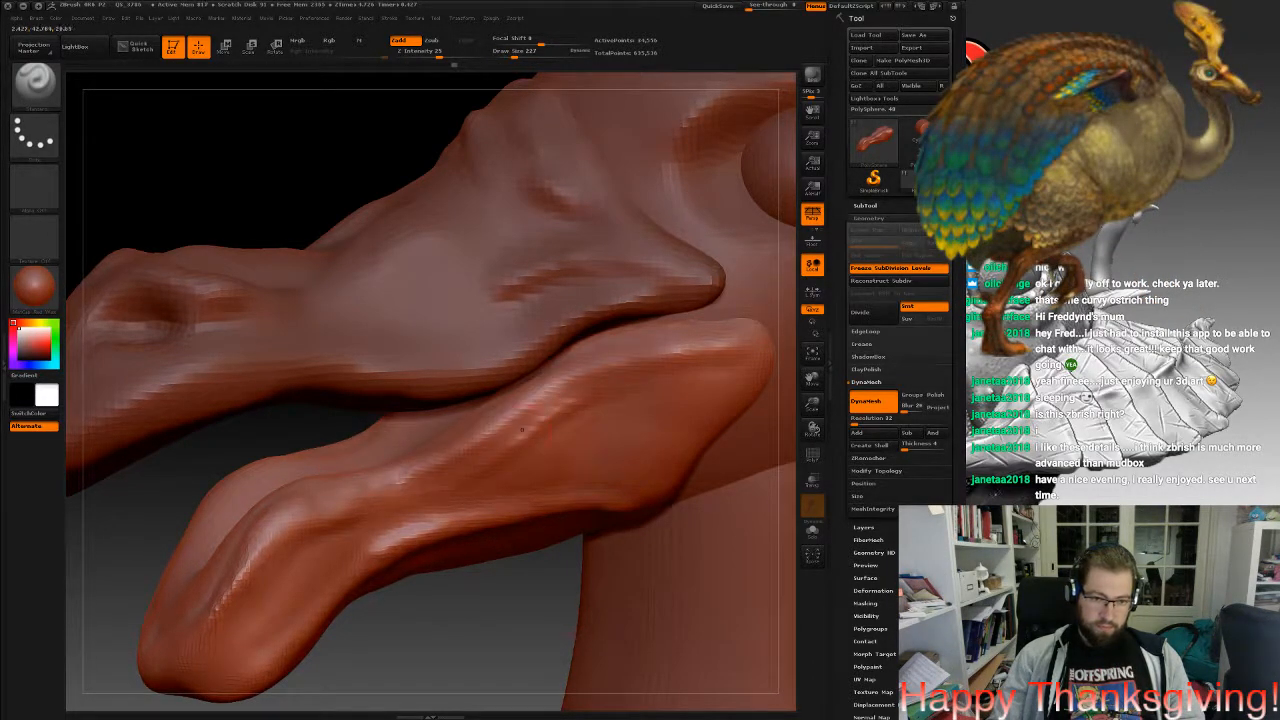
mouse_move(495, 437)
left_mouse_down()
mouse_move(331, 494)
mouse_move(232, 568)
mouse_move(220, 632)
mouse_move(196, 655)
left_mouse_up()
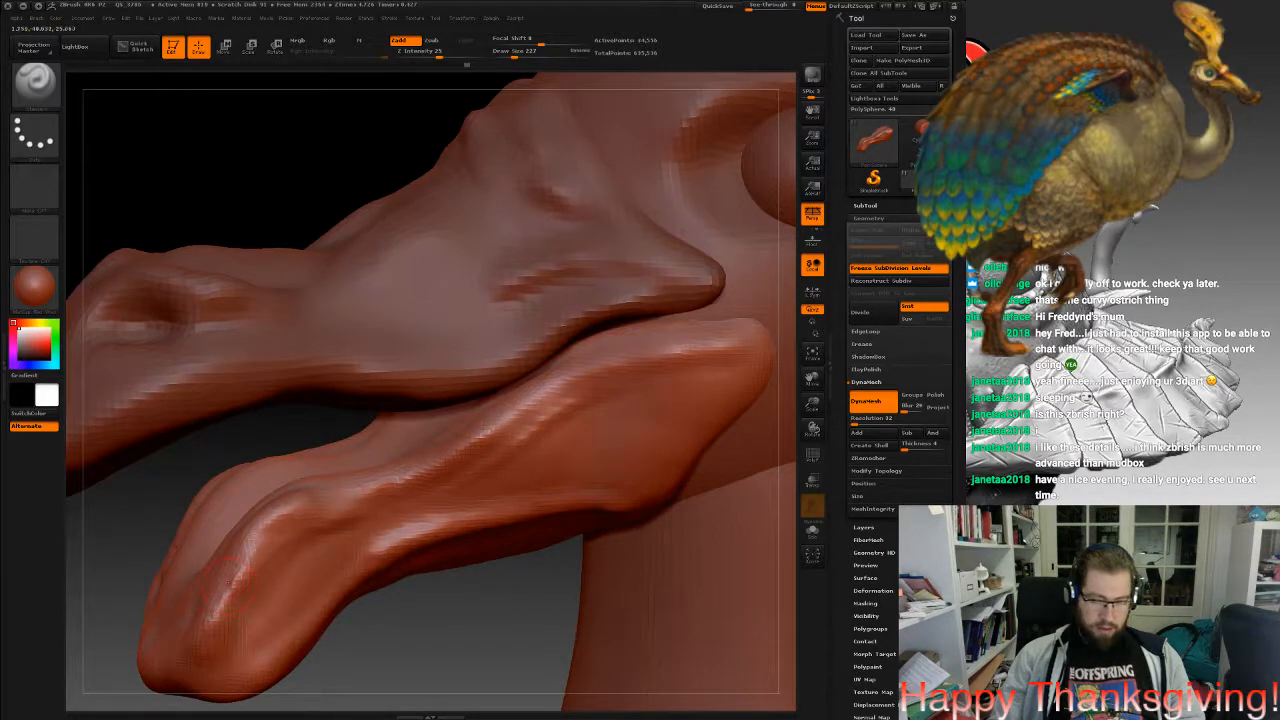
right_click_drag(230, 583, 381, 495, "alt")
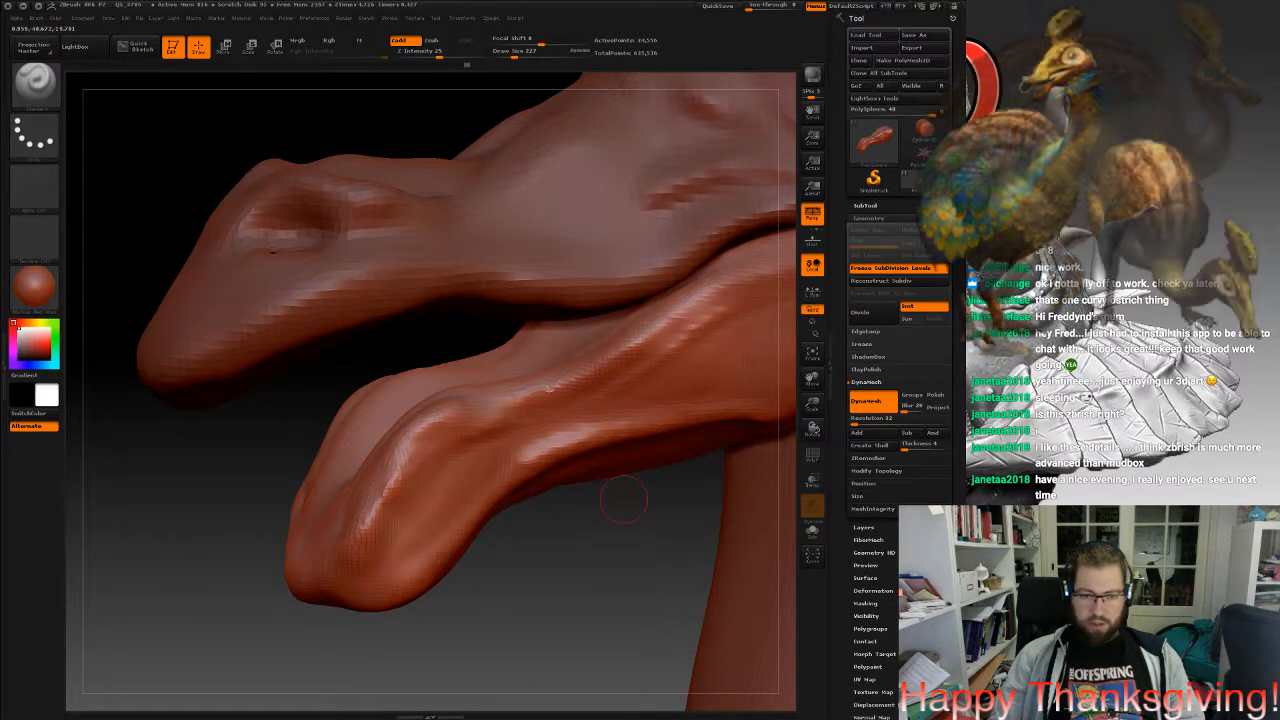
key("shift")
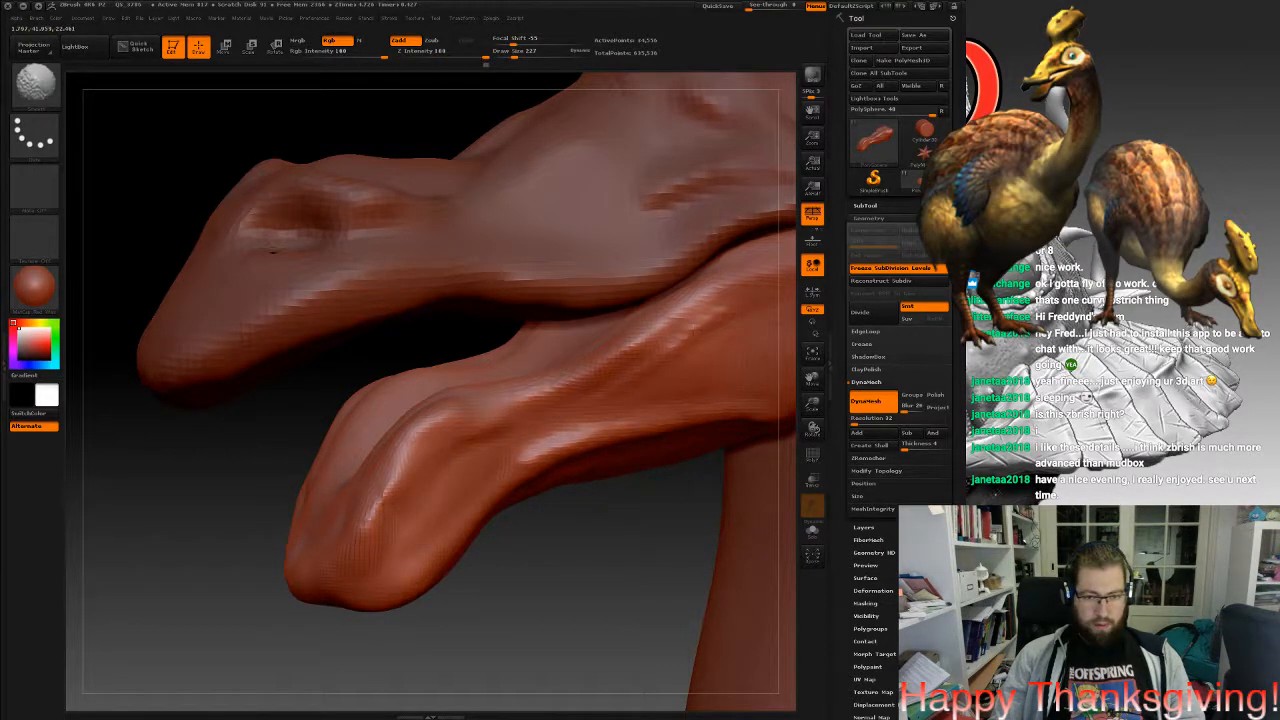
Carry the raised ridge around and down the lower beak's rear end.
right_click_drag(763, 257, 583, 317, "alt")
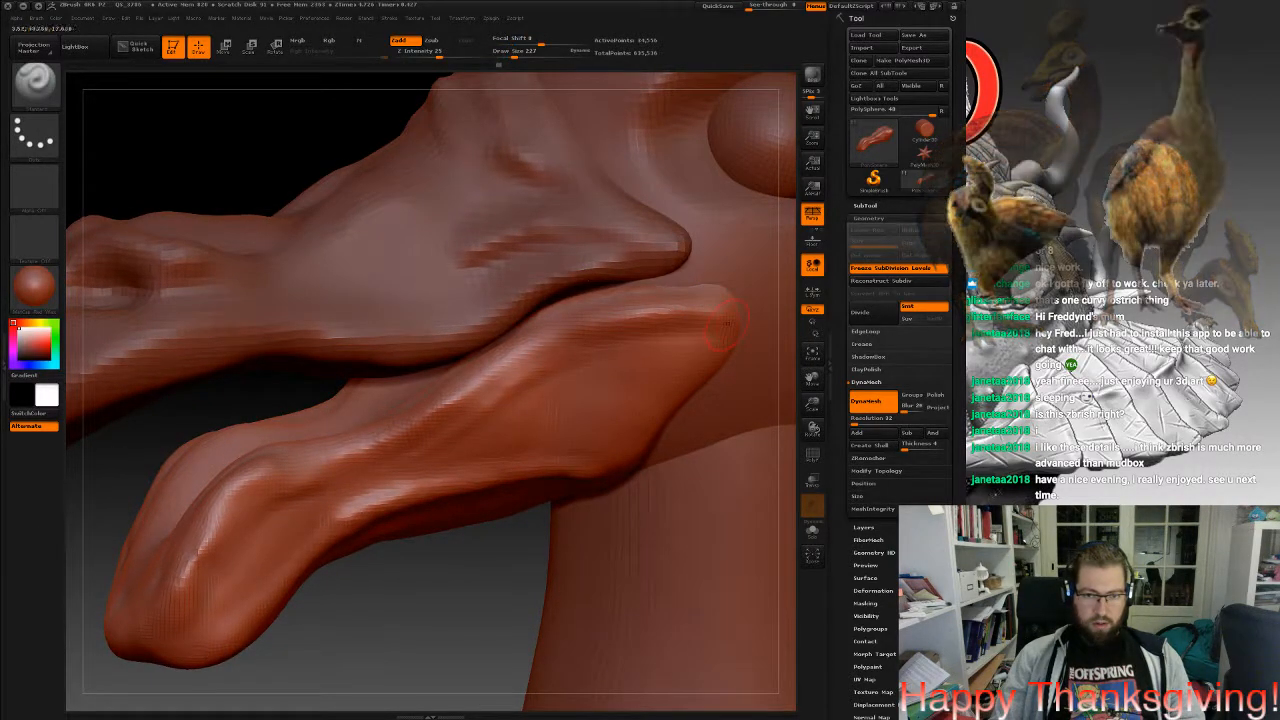
mouse_move(722, 335)
left_mouse_down()
mouse_move(716, 370)
mouse_move(681, 407)
left_mouse_up()
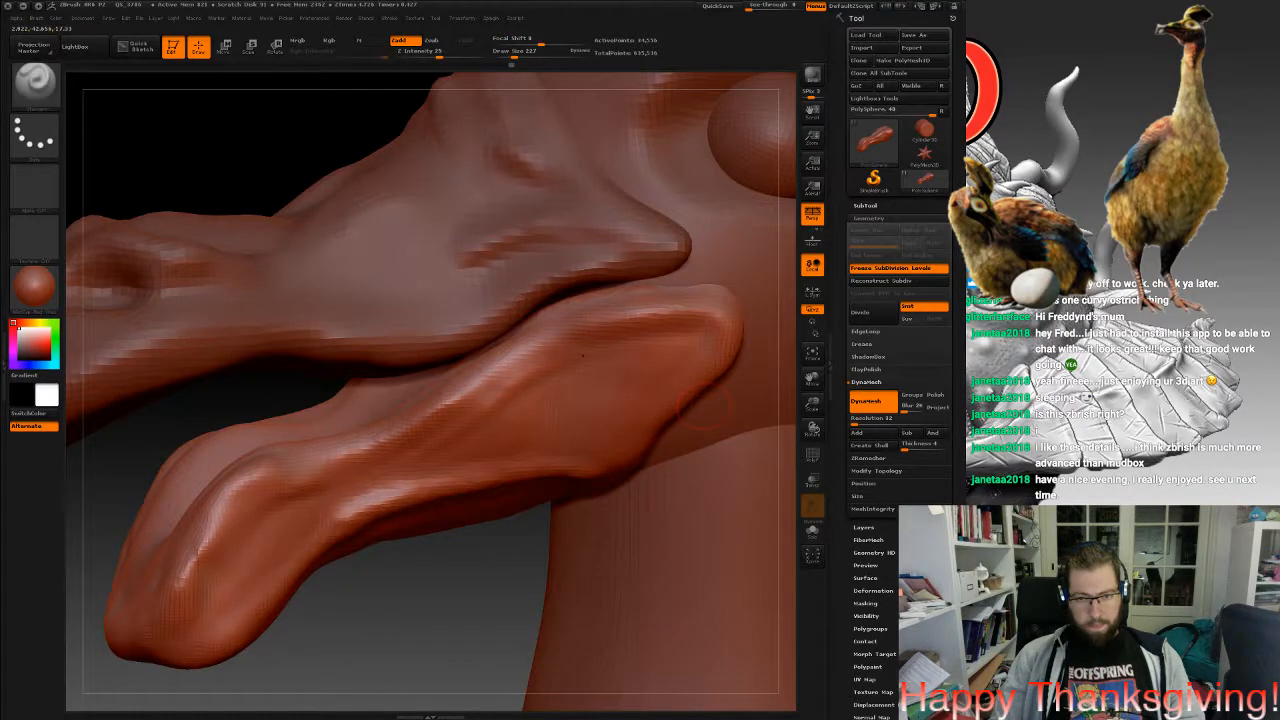
right_click_drag(733, 333, 705, 324)
right_click_drag(390, 281, 260, 255)
Switch the sculpting brush and sharpen the lower beak's rear corner, side ridge and tip ridges at draw size 227.
left_click(36, 86)
left_click(303, 92)
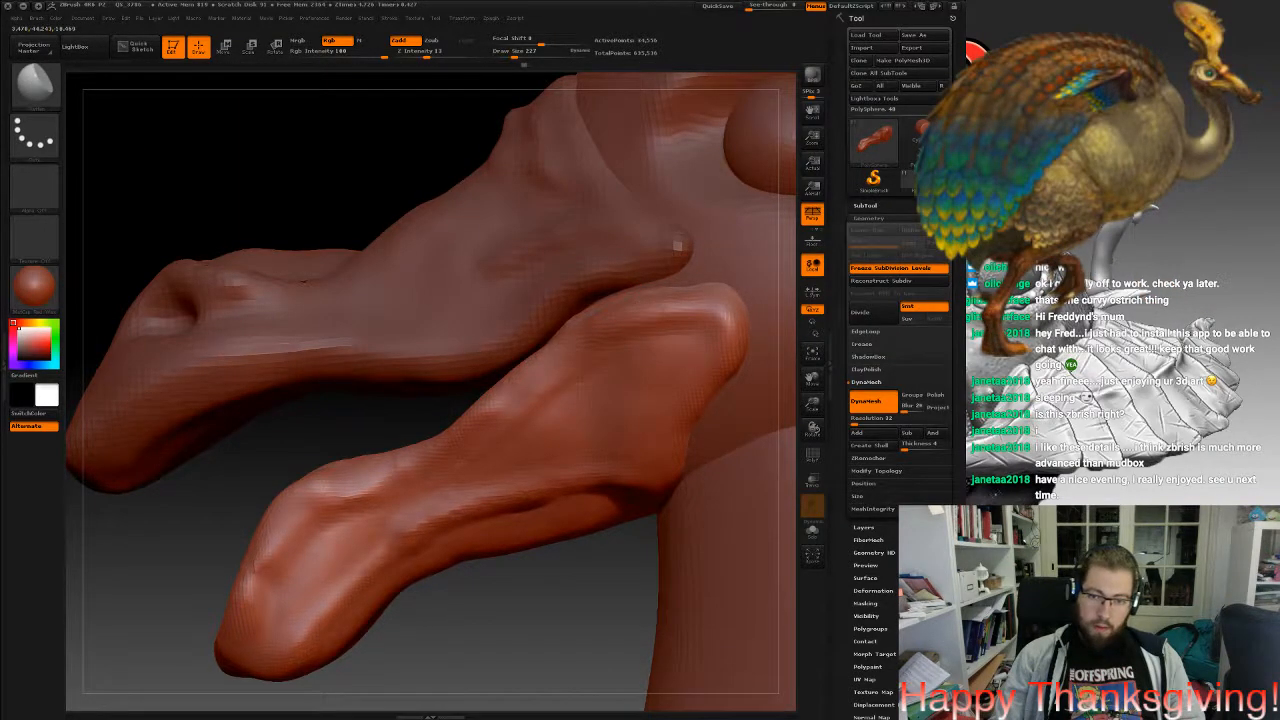
left_click_drag(702, 352, 697, 337)
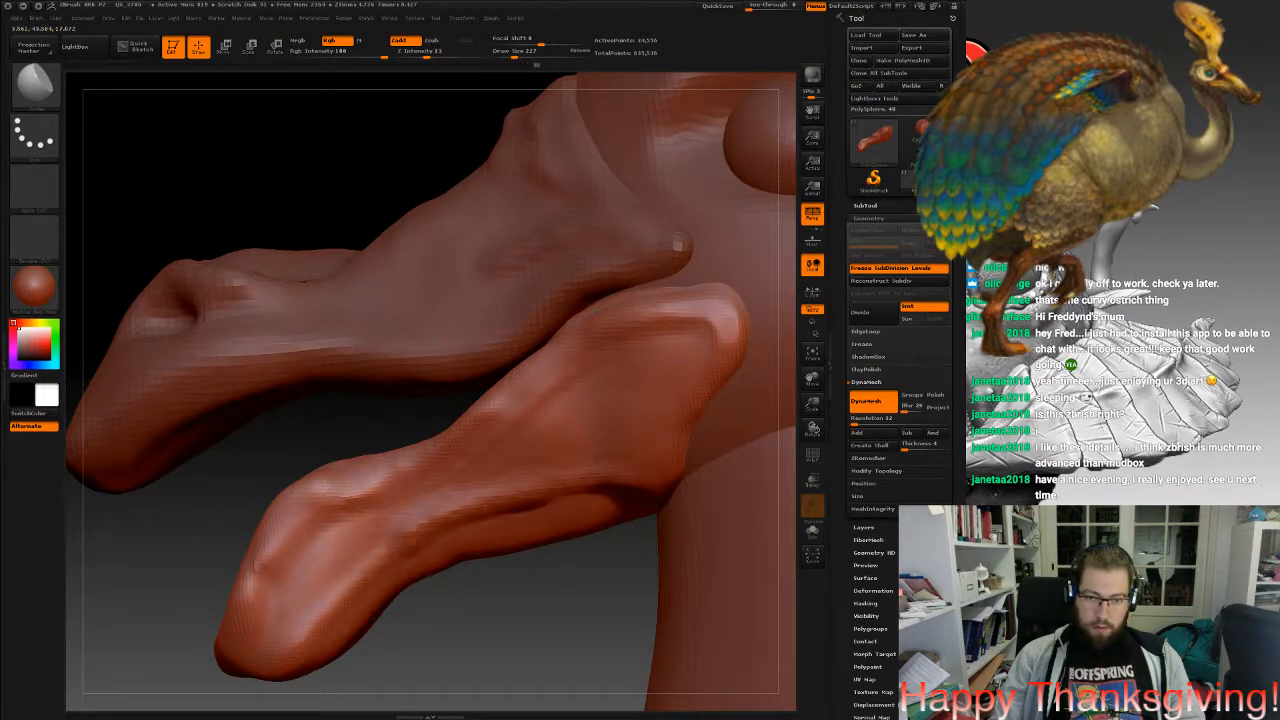
right_click_drag(580, 394, 640, 392)
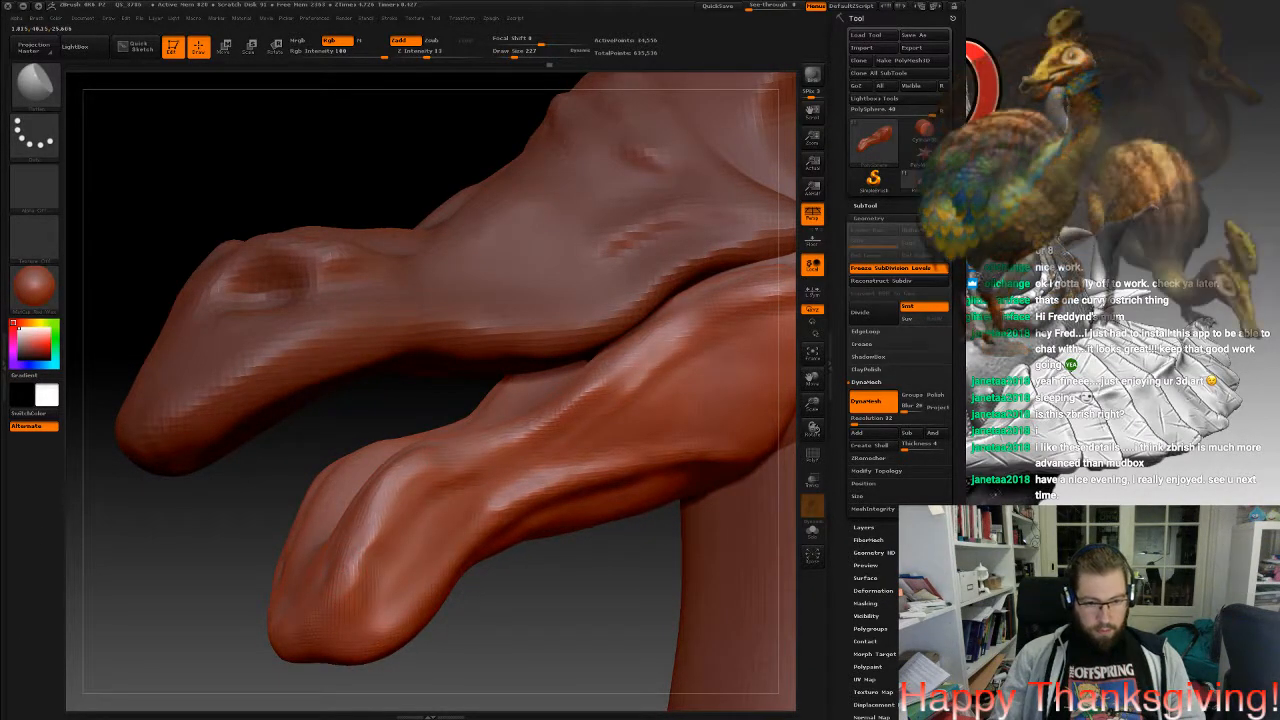
left_click_drag(602, 466, 505, 507)
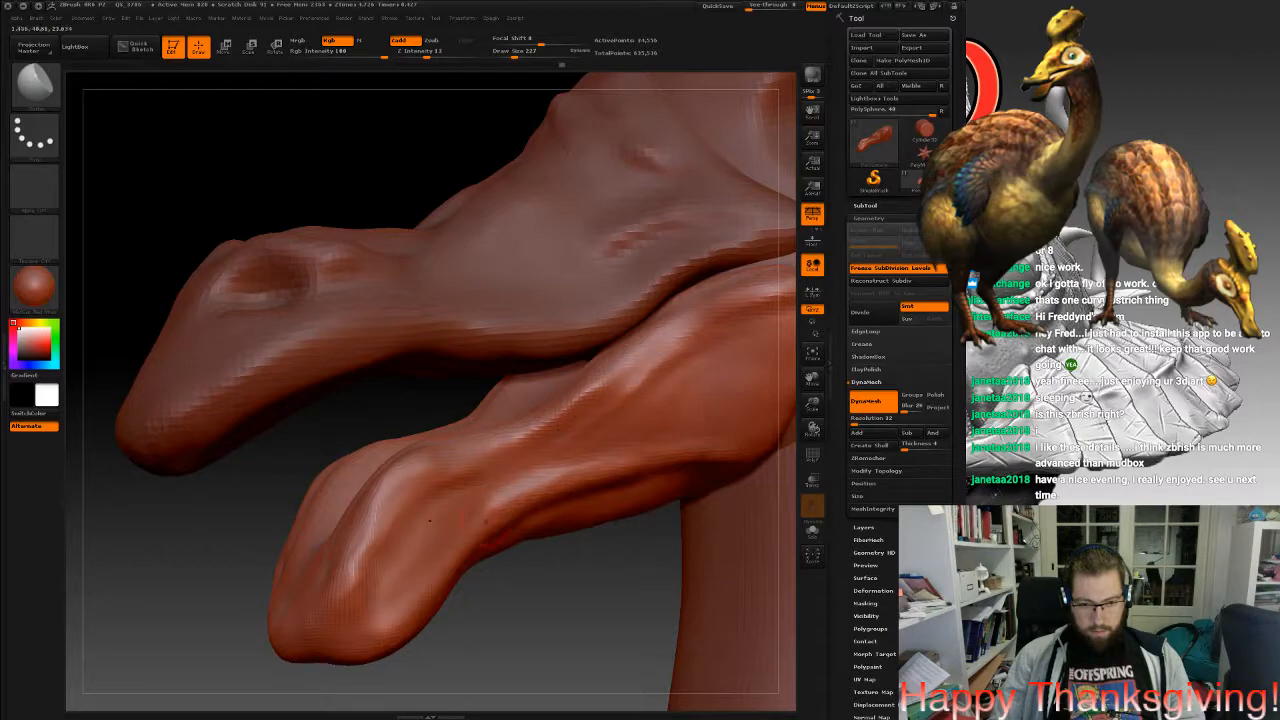
right_click_drag(630, 461, 700, 462)
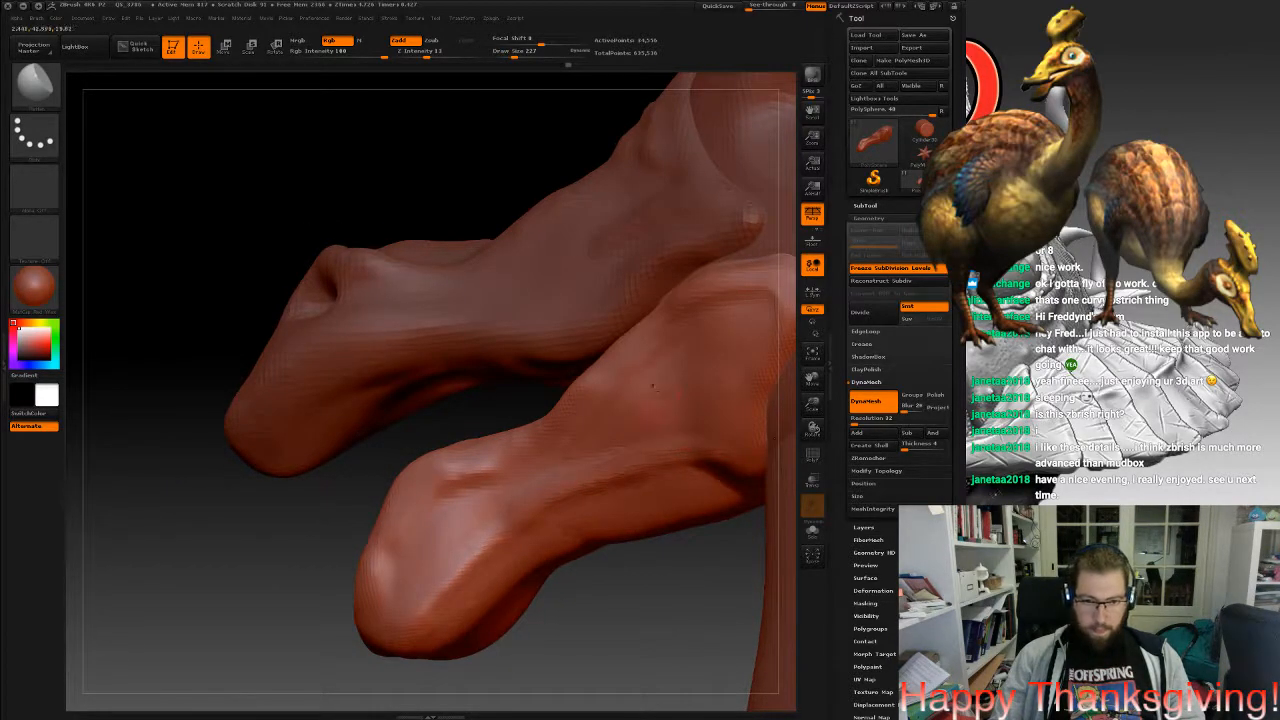
right_click_drag(655, 388, 594, 379)
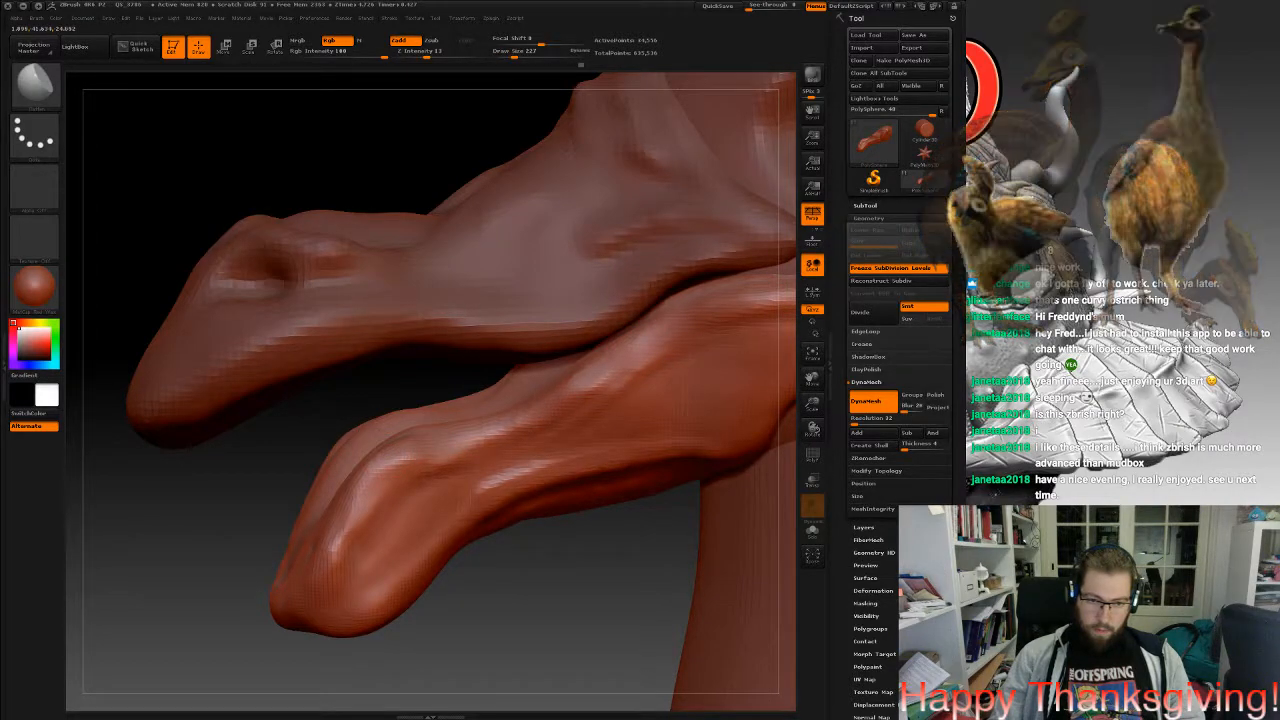
right_click_drag(447, 432, 449, 537)
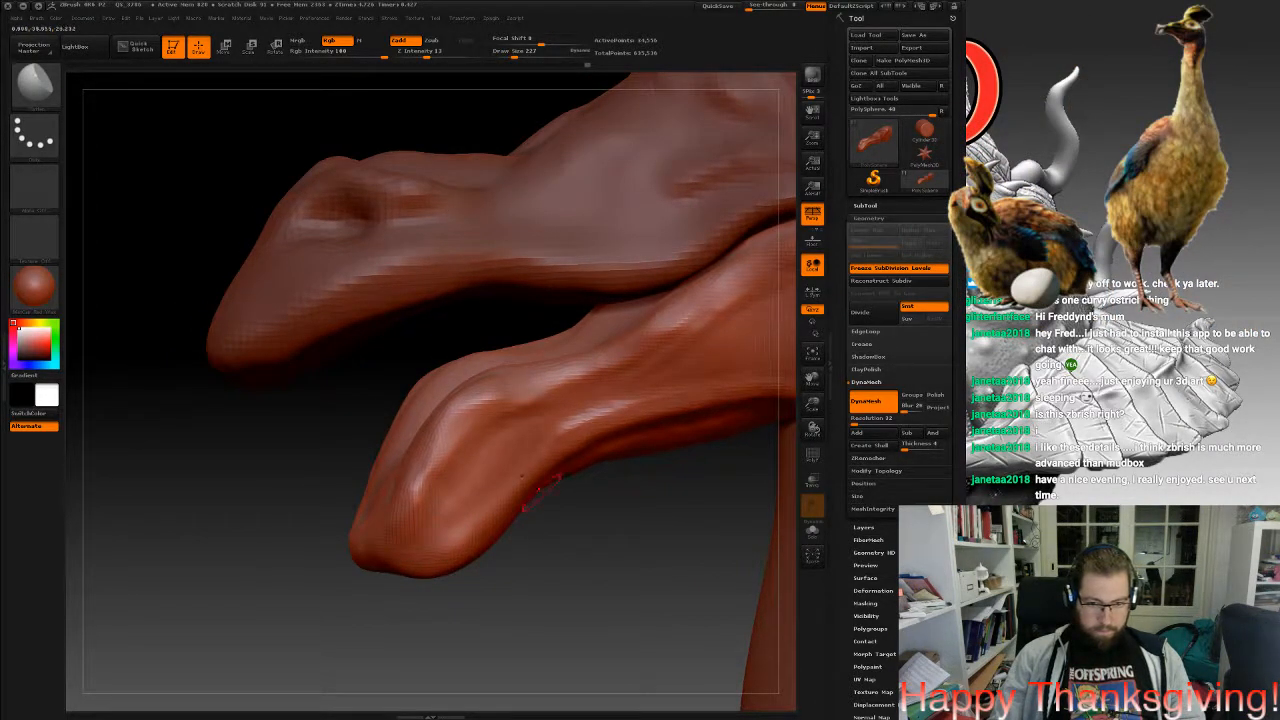
right_click_drag(355, 572, 428, 490)
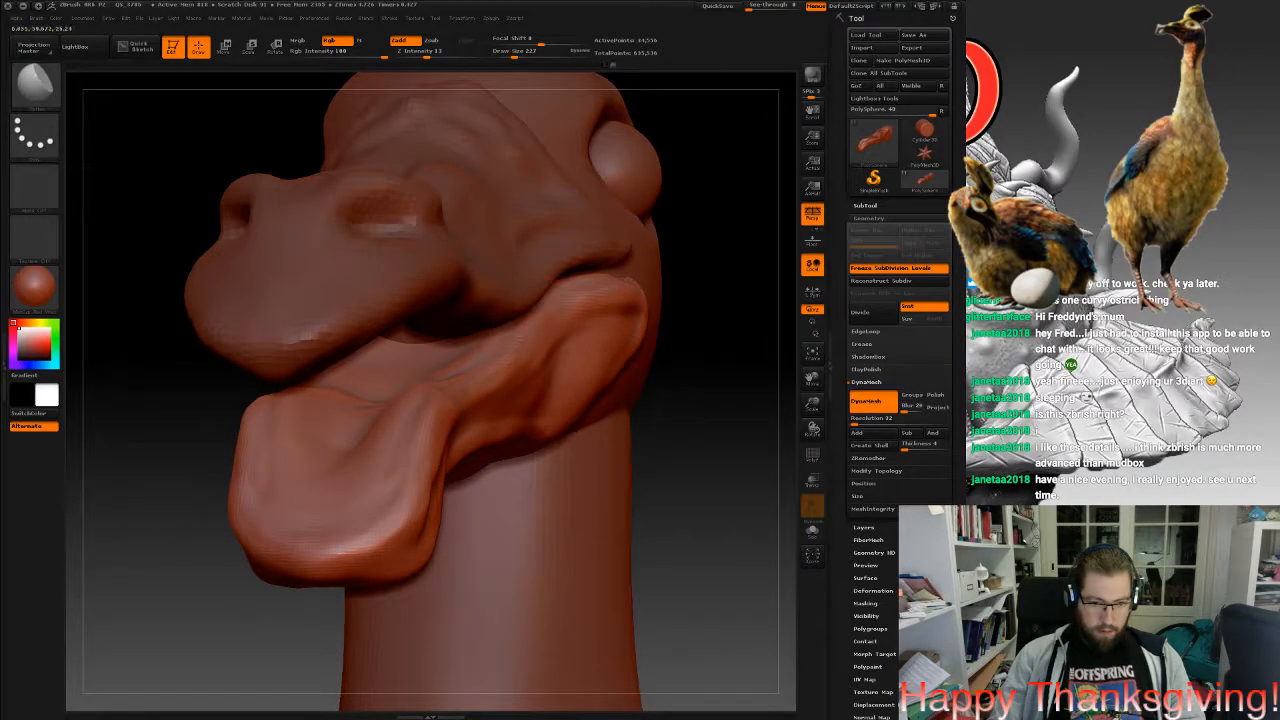
Make the upper beak the active subtool and compare its mesh density with the lower beak.
right_click_drag(405, 314, 790, 262)
left_click(865, 206)
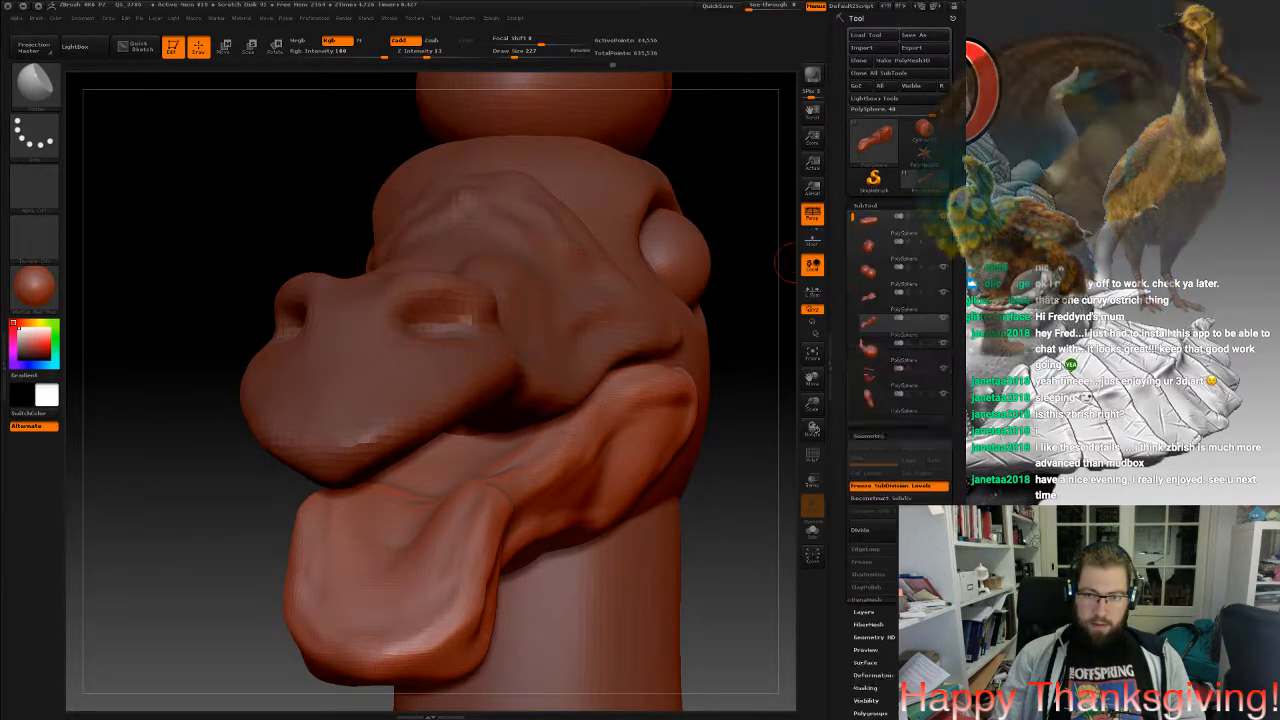
left_click(880, 299)
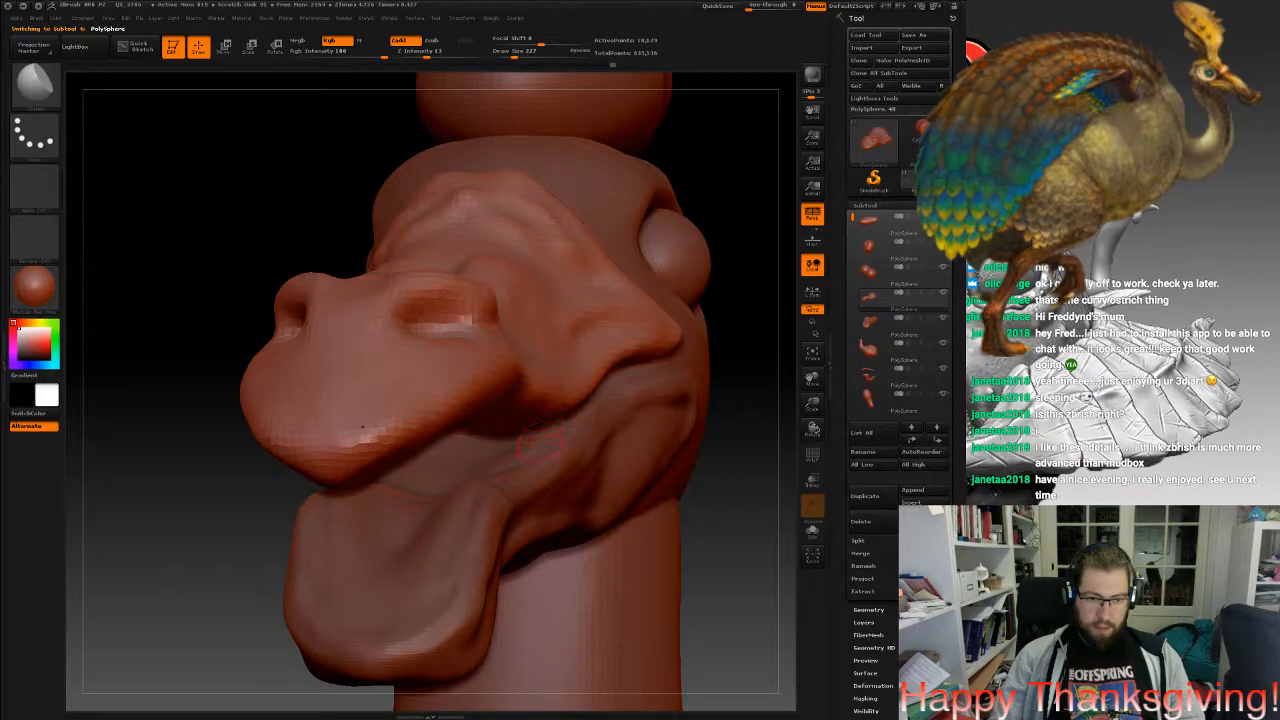
right_click_drag(455, 380, 485, 405, "ctrl")
left_click(522, 398, "alt")
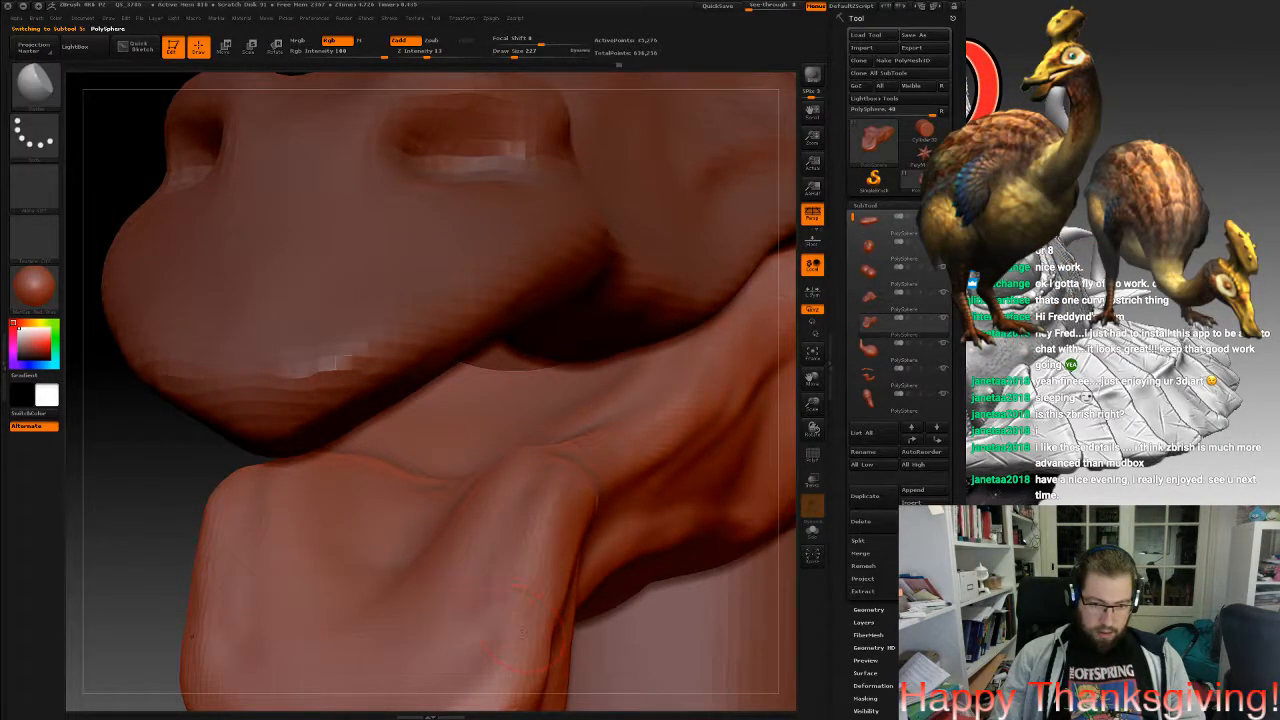
mouse_move(524, 606)
right_mouse_down("ctrl")
mouse_move(524, 672)
mouse_move(524, 630)
right_mouse_up("ctrl")
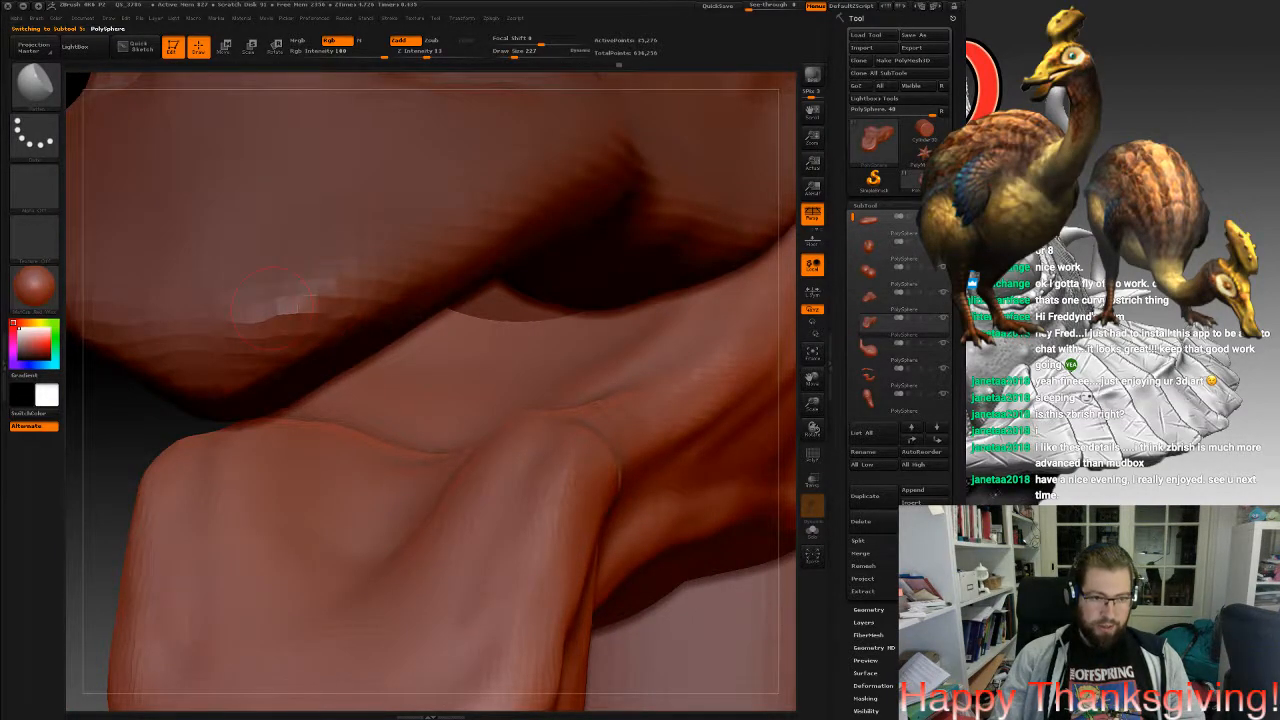
left_click(263, 292, "alt")
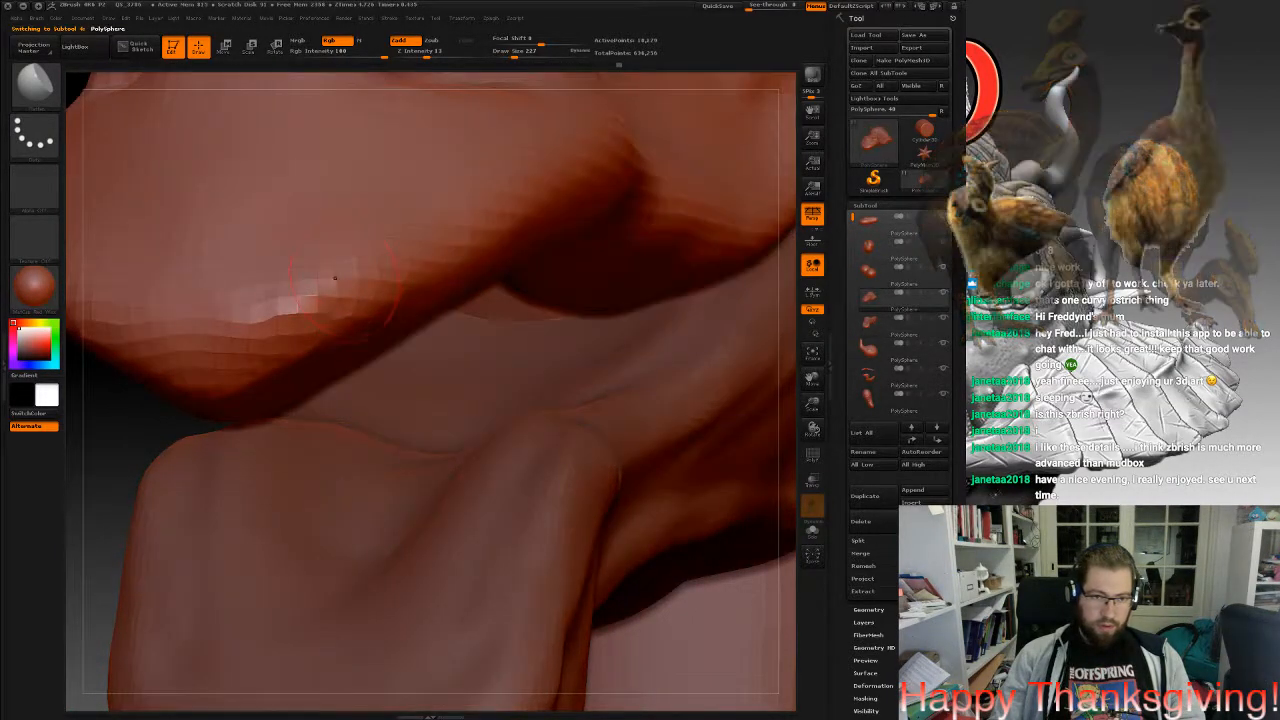
right_click_drag(356, 239, 303, 264, "ctrl")
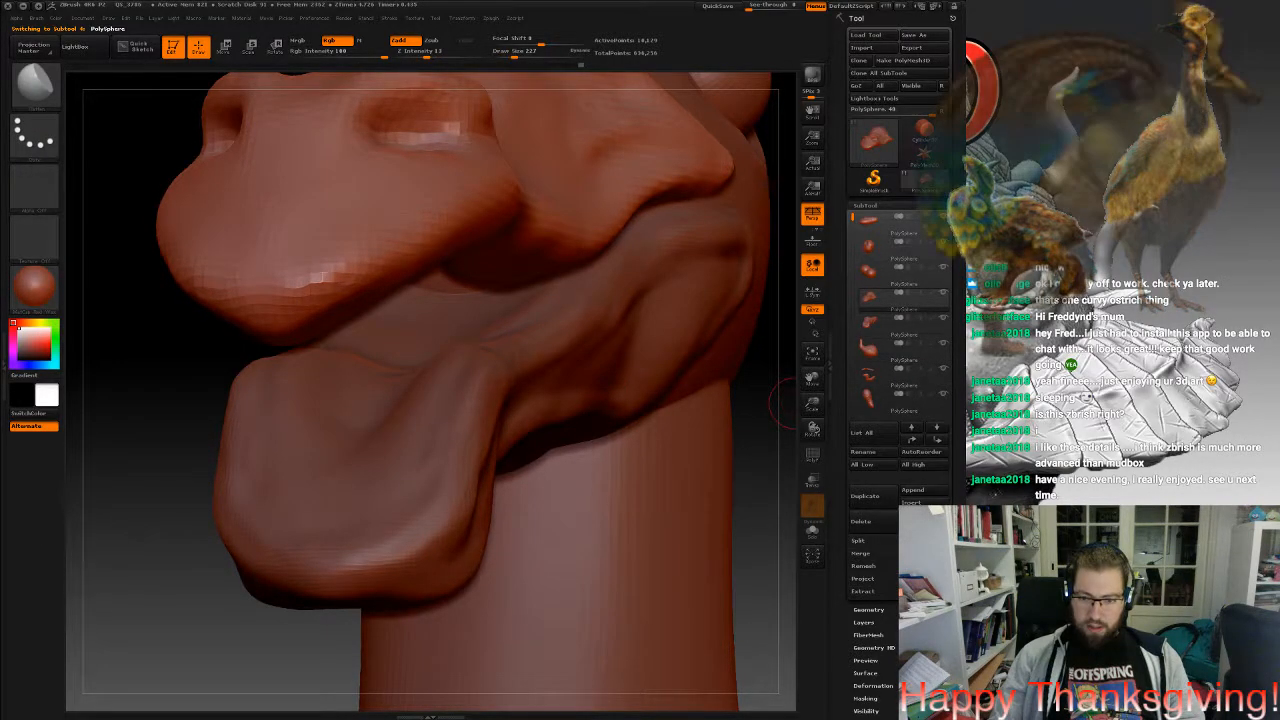
Raise the upper beak's DynaMesh resolution and remesh it.
left_click(868, 609)
right_click_drag(461, 238, 680, 440, "alt")
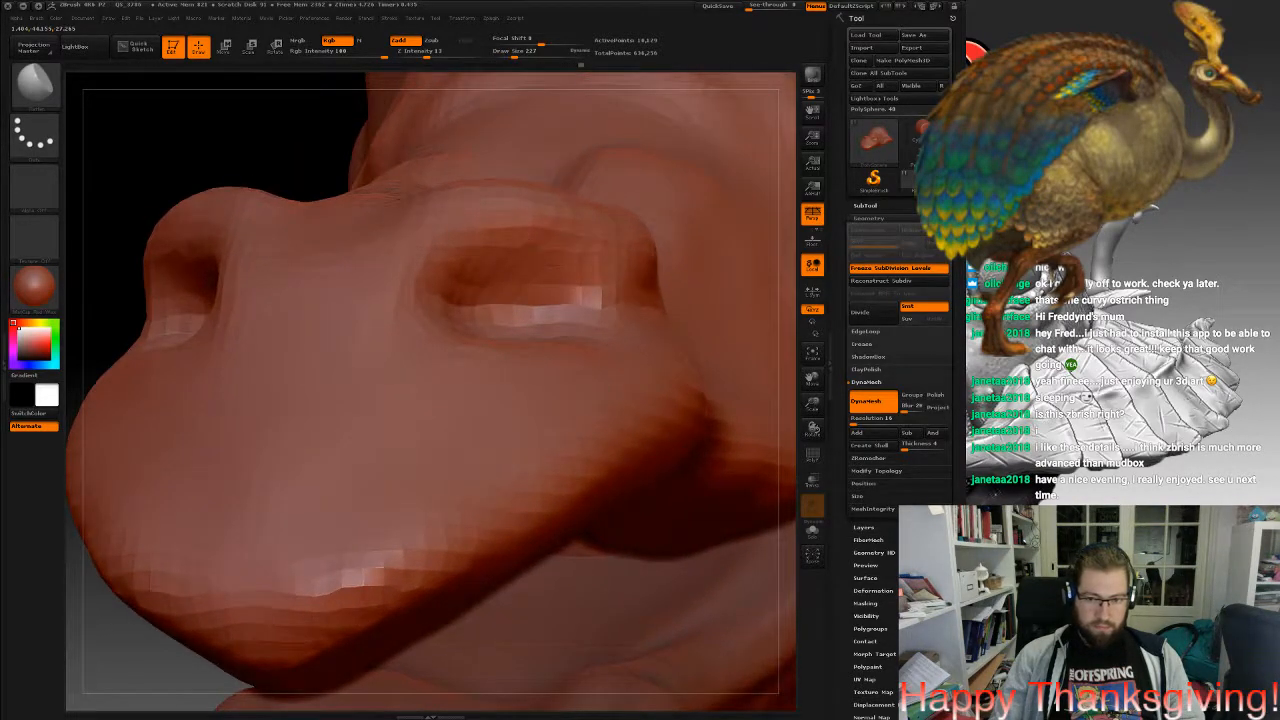
left_click_drag(853, 421, 855, 421)
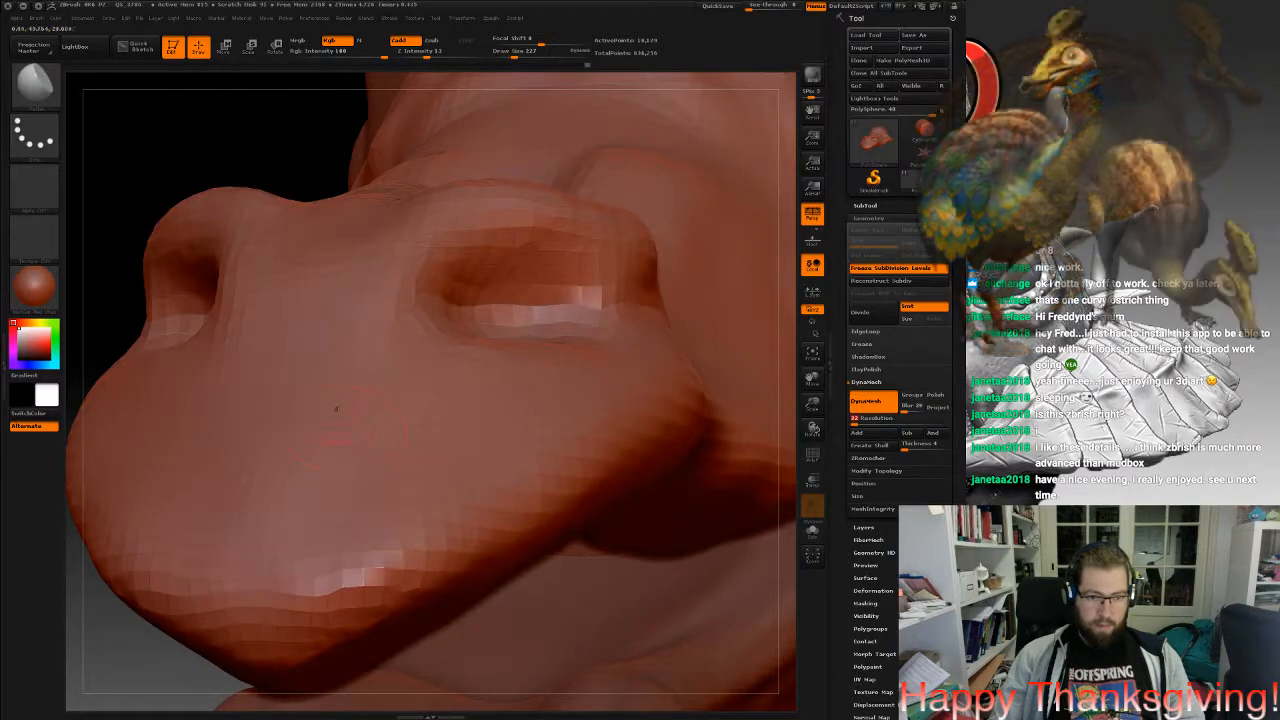
key("ctrl")
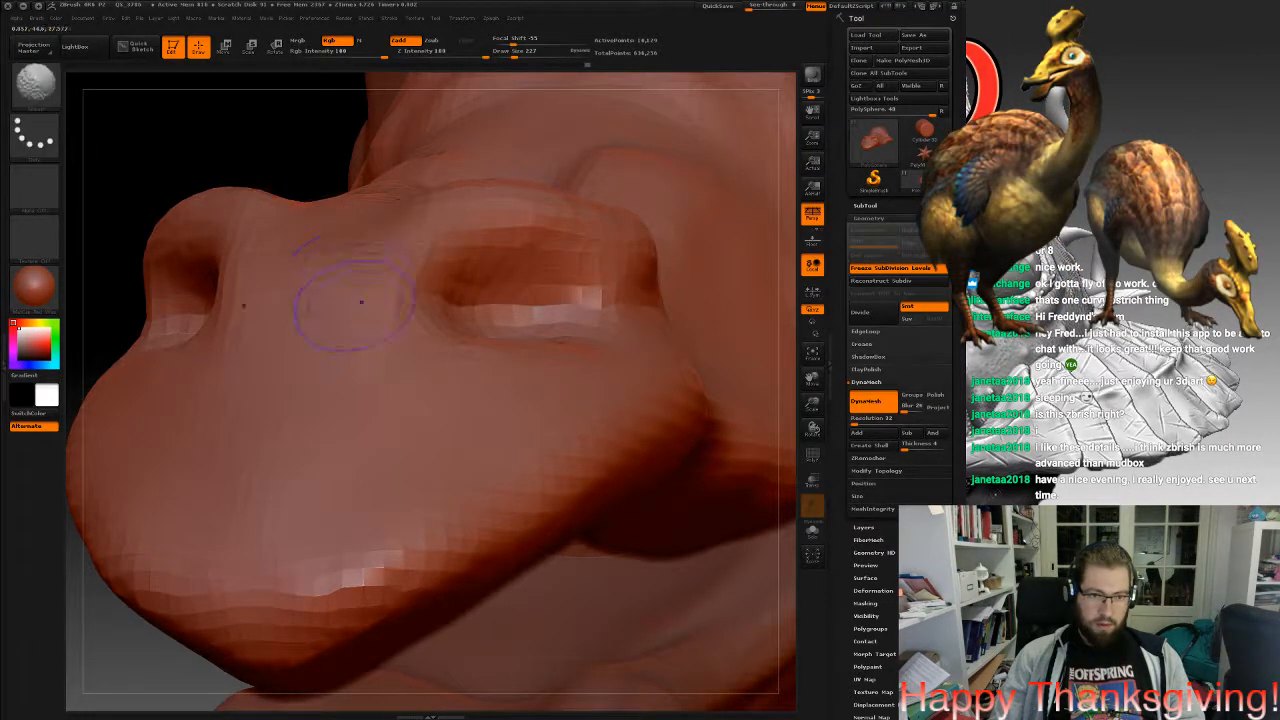
key("ctrl")
left_click_drag(271, 135, 275, 145, "ctrl")
Smooth the upper beak's blocky front surface and the rims around its nostrils.
mouse_move(408, 476)
left_mouse_down("shift")
mouse_move(345, 560)
mouse_move(190, 470)
mouse_move(130, 366)
left_mouse_up("shift")
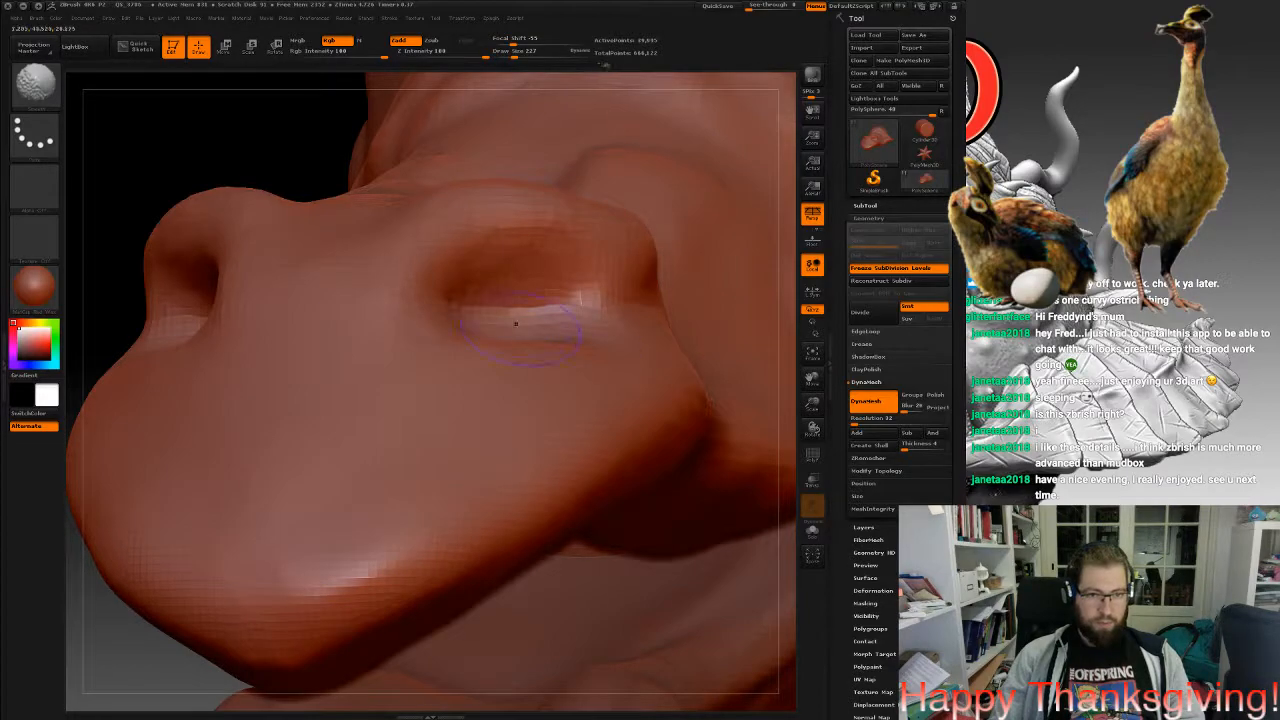
left_click_drag(560, 222, 627, 250, "shift")
mouse_move(678, 395)
right_mouse_down()
mouse_move(555, 410)
mouse_move(460, 385)
mouse_move(323, 457)
right_mouse_up()
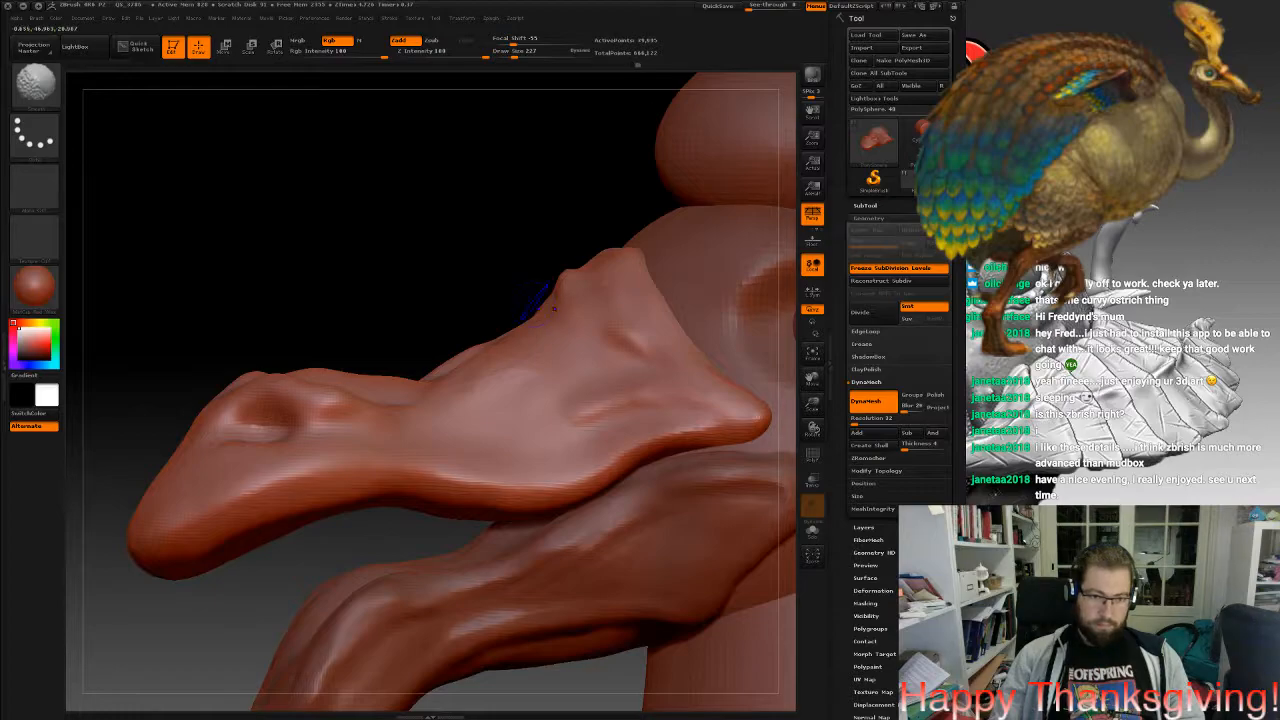
left_click_drag(331, 410, 325, 397)
mouse_move(442, 380)
right_mouse_down()
mouse_move(251, 435)
mouse_move(400, 395)
mouse_move(620, 410)
mouse_move(400, 400)
mouse_move(510, 400)
mouse_move(520, 380)
right_mouse_up()
Enlarge the sculpting brush and define the front rim of the upper beak's tip.
left_click(38, 88)
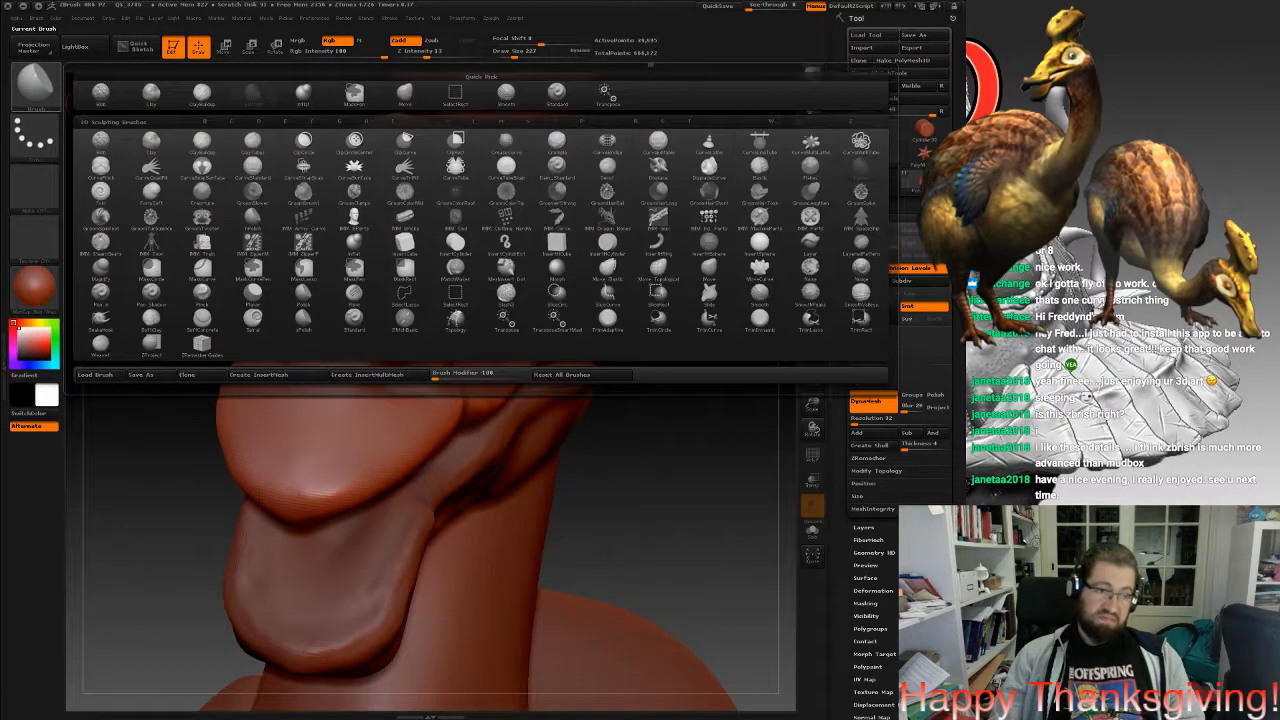
key("space")
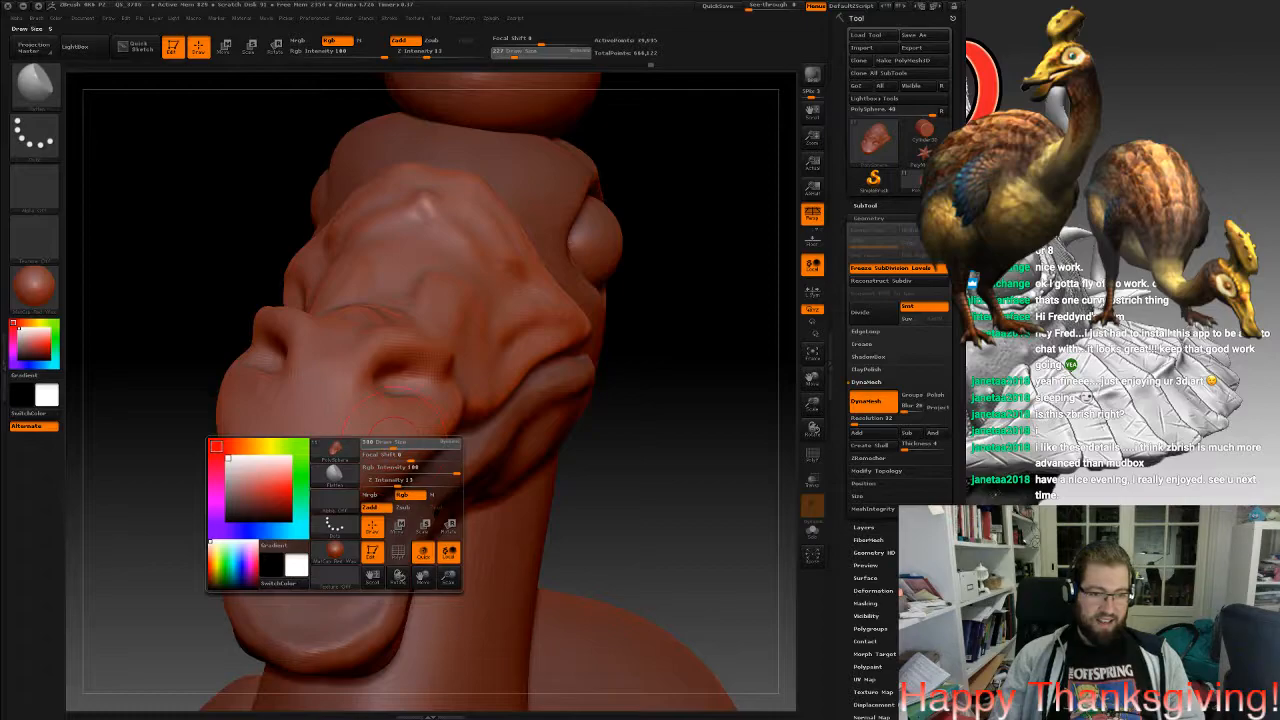
left_click_drag(394, 444, 398, 444)
mouse_move(500, 420)
right_mouse_down()
mouse_move(410, 415)
mouse_move(375, 500)
right_mouse_up()
key("space")
left_click_drag(428, 465, 421, 465)
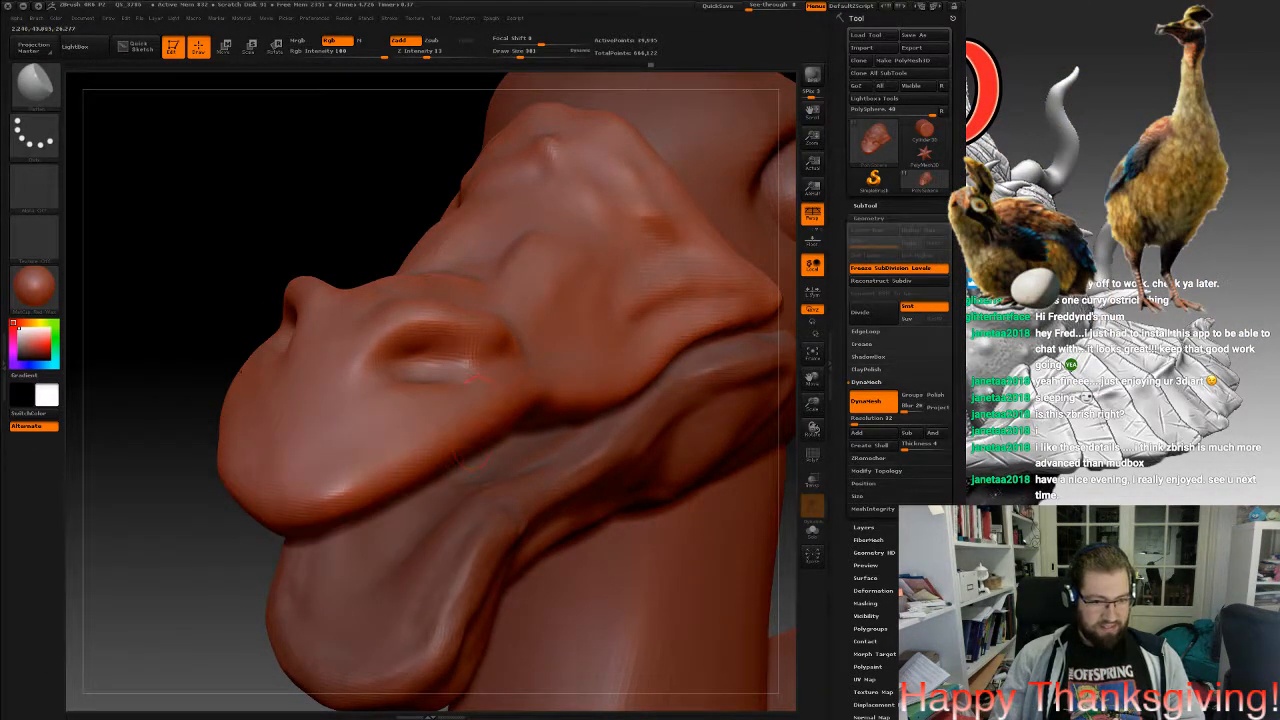
left_click_drag(293, 485, 362, 476)
right_click_drag(555, 380, 537, 410)
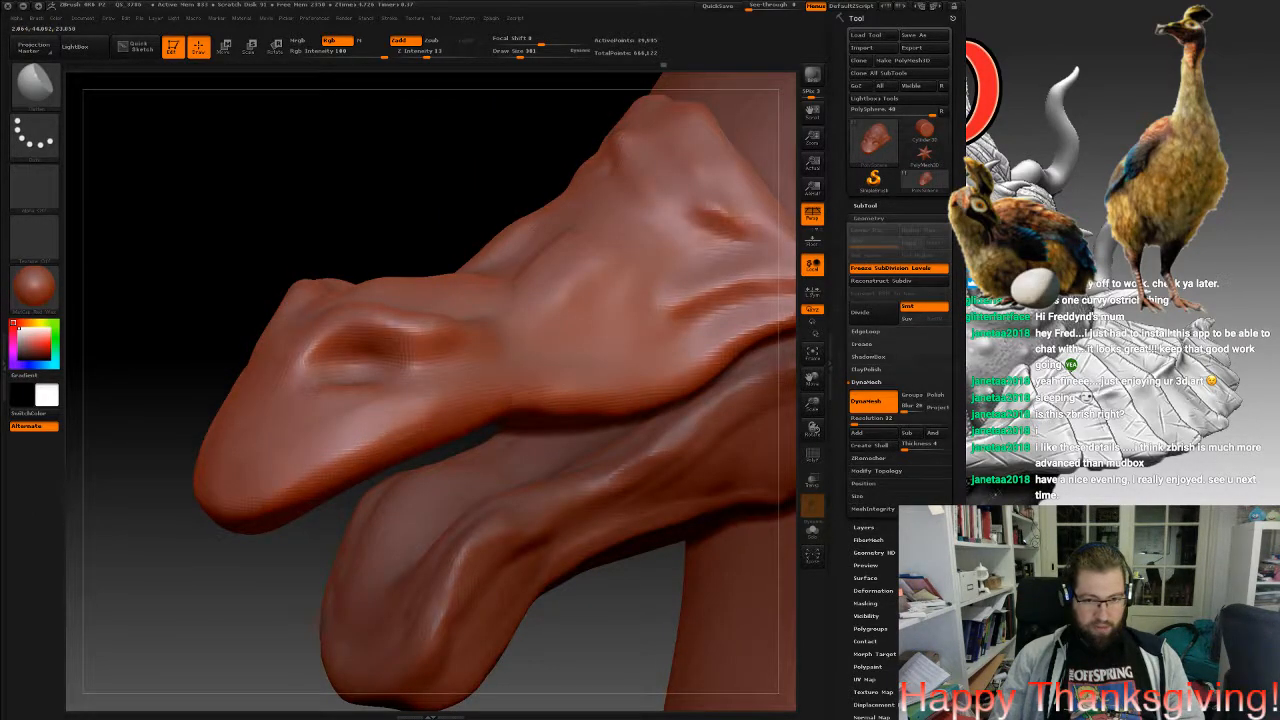
Reduce the draw size to 227 and sharpen the upper and lower rims of the upper beak's nostril.
mouse_move(456, 350)
right_mouse_down()
mouse_move(520, 385)
mouse_move(520, 465)
right_mouse_up()
key("space")
mouse_move(475, 318)
left_mouse_down()
mouse_move(348, 280)
mouse_move(226, 285)
left_mouse_up()
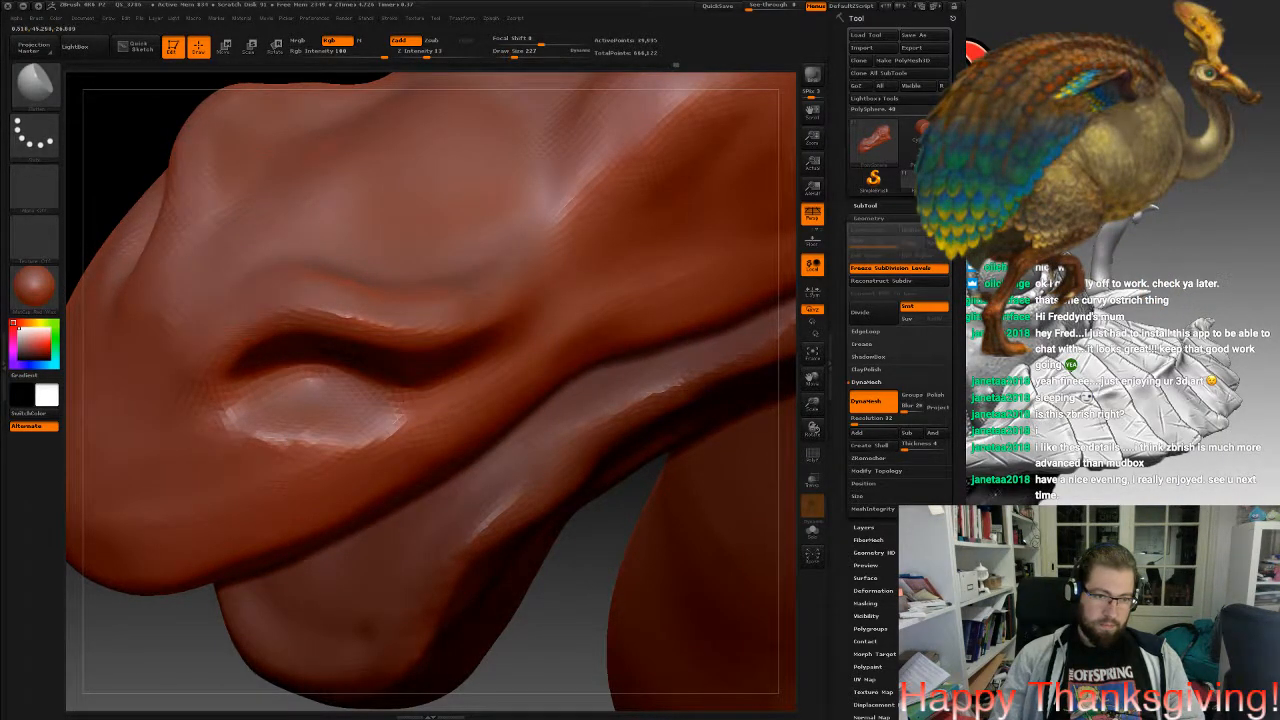
left_click_drag(255, 338, 455, 328)
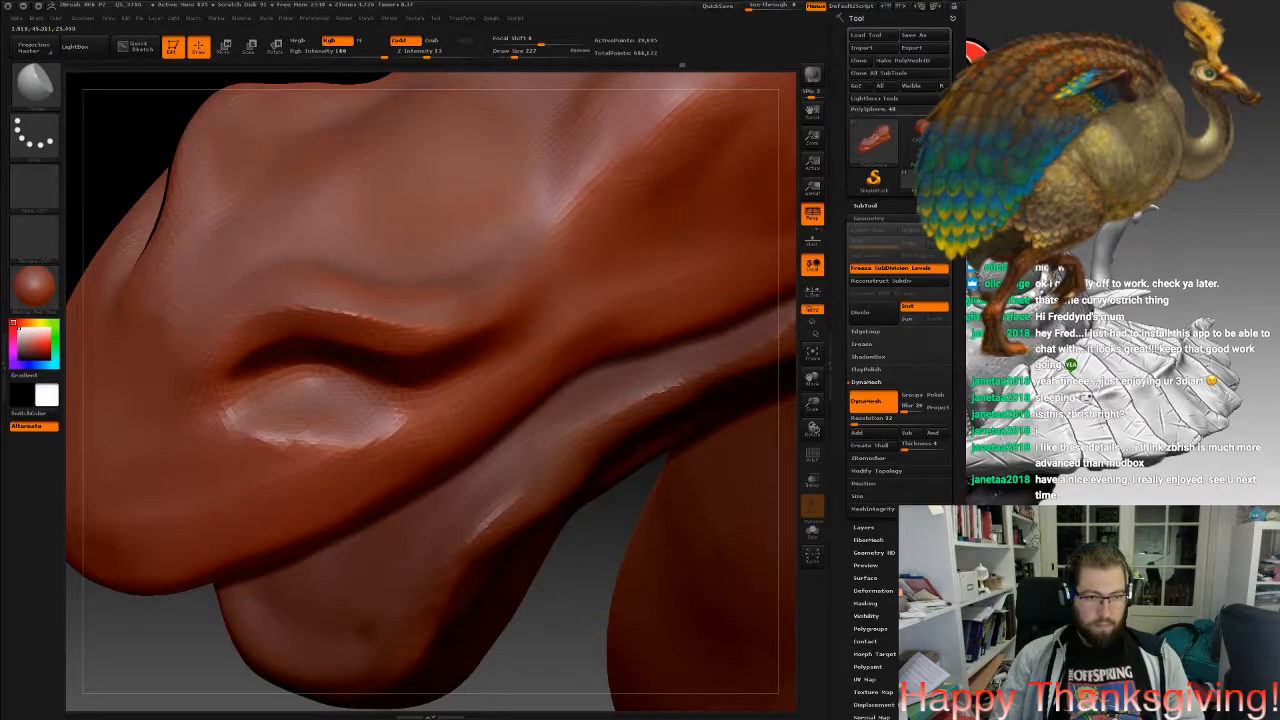
right_click_drag(286, 345, 310, 300)
left_click_drag(270, 368, 395, 380)
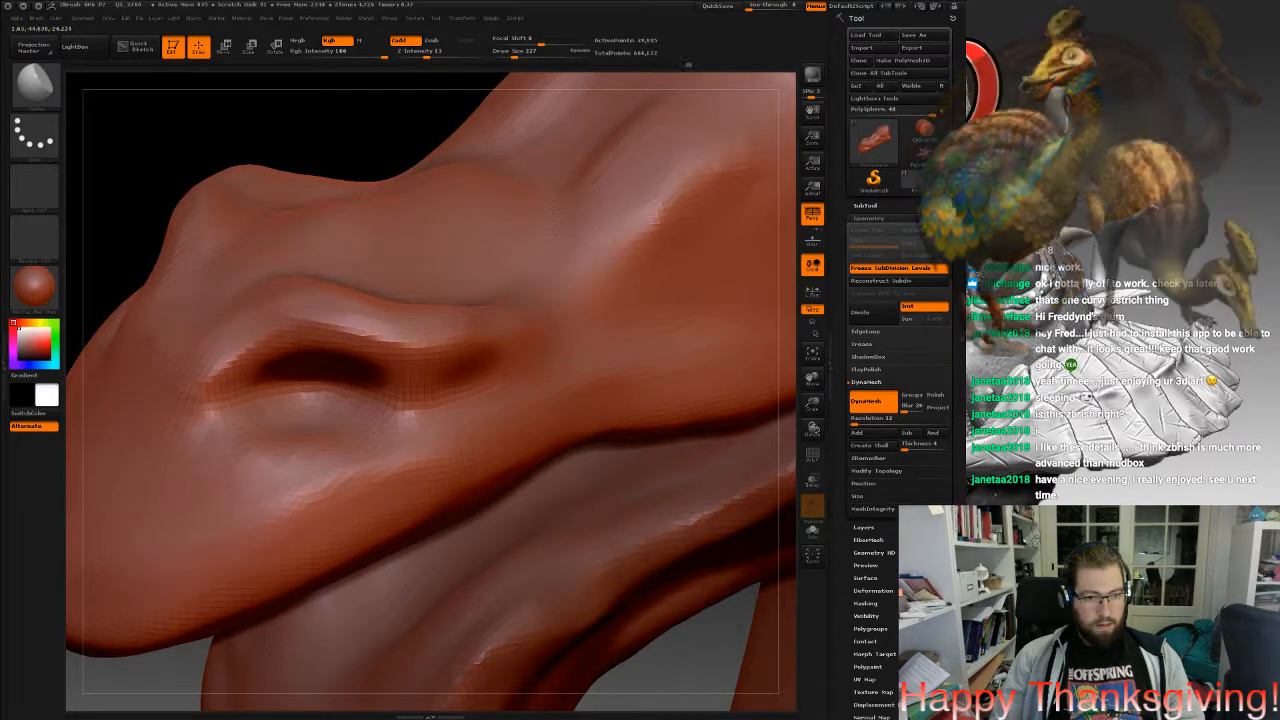
mouse_move(350, 362)
right_mouse_down()
mouse_move(402, 378)
mouse_move(348, 392)
right_mouse_up()
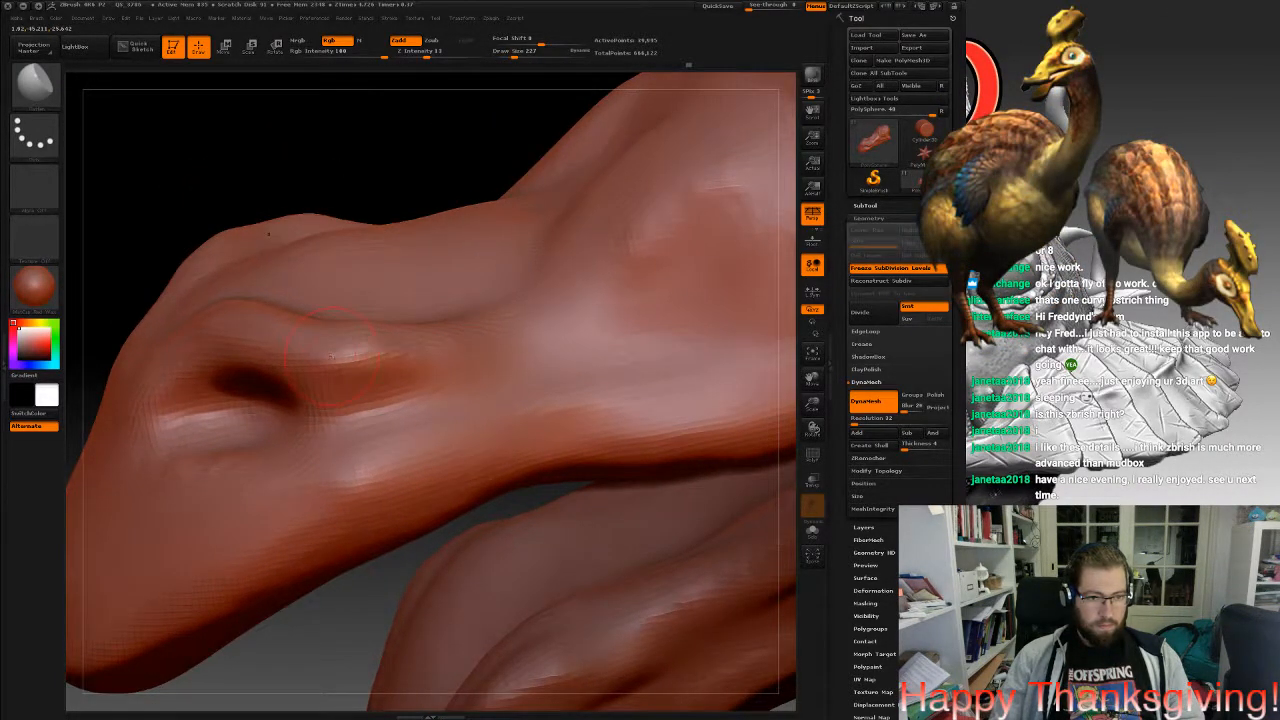
Sharpen the ridge running down to the upper beak's rear corner beside the eye.
right_click_drag(531, 334, 336, 464, "alt")
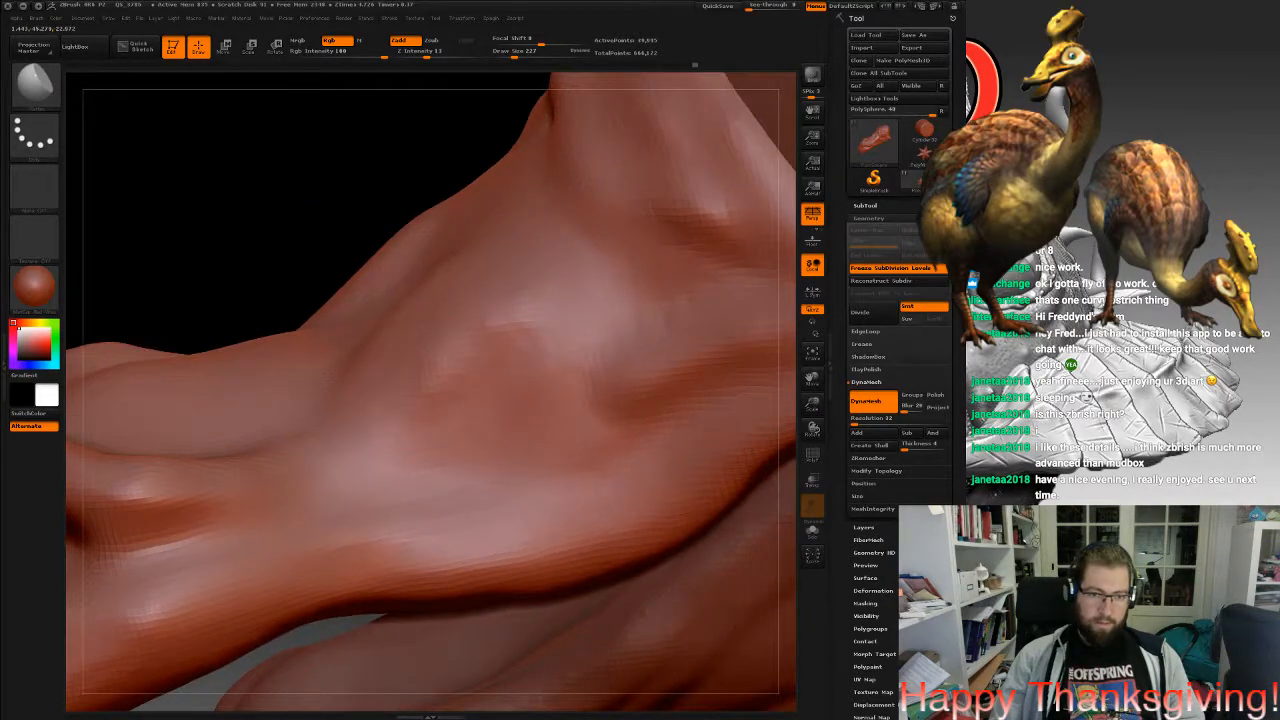
right_click_drag(352, 323, 472, 330)
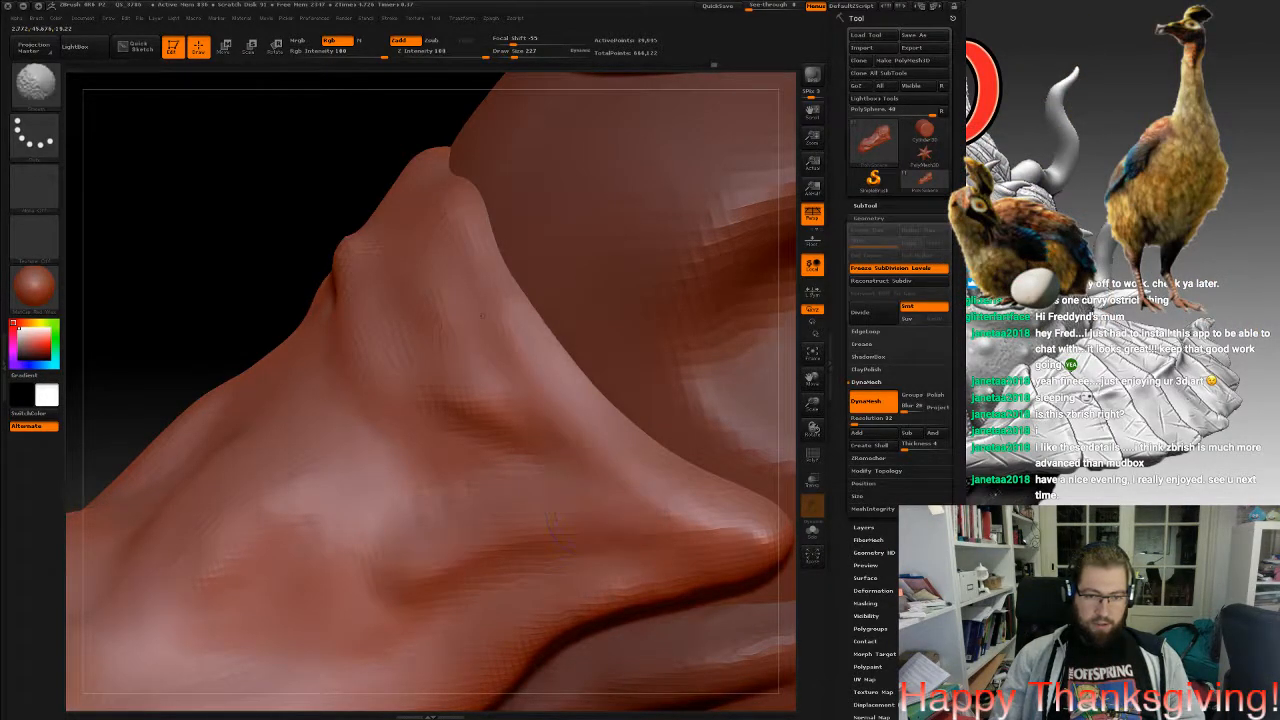
right_click_drag(413, 565, 605, 318)
mouse_move(606, 316)
left_mouse_down()
mouse_move(700, 360)
mouse_move(645, 352)
mouse_move(712, 370)
left_mouse_up()
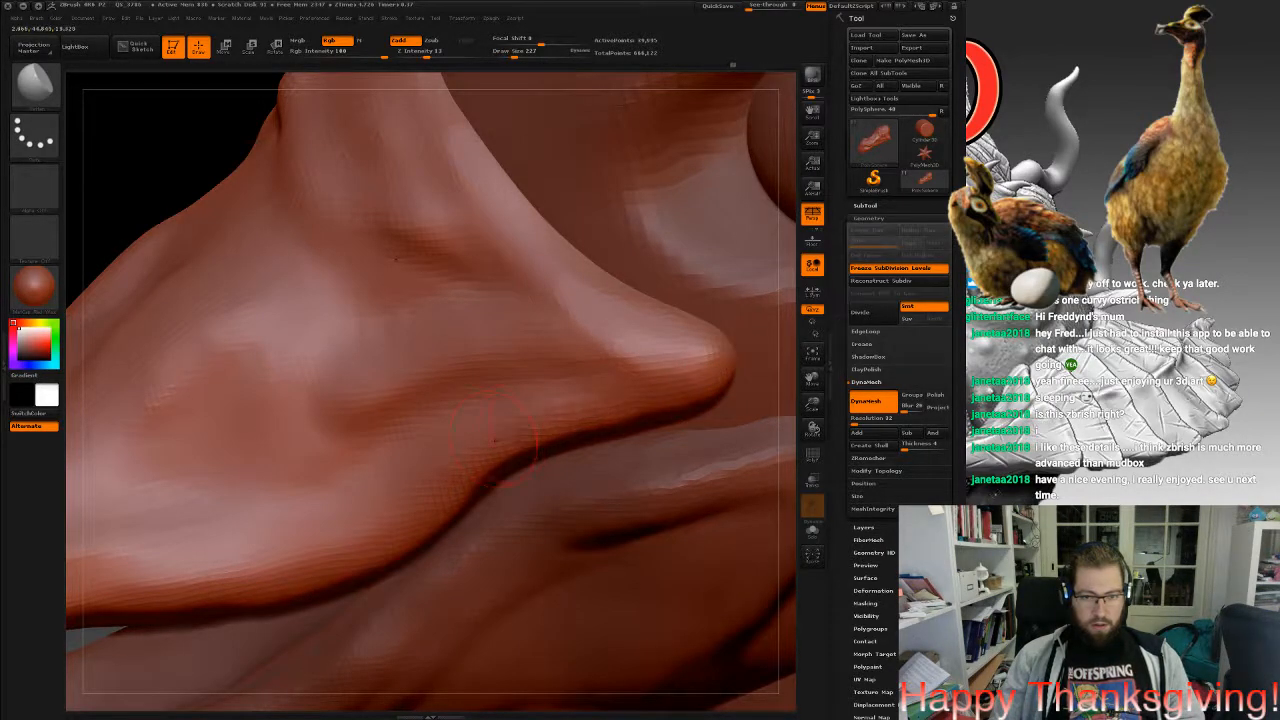
left_click_drag(602, 313, 708, 378)
Remesh the upper beak with DynaMesh and check it against the whole bird.
mouse_move(346, 543)
right_mouse_down("alt")
mouse_move(474, 427)
mouse_move(546, 390)
mouse_move(559, 360)
mouse_move(550, 430)
mouse_move(505, 488)
right_mouse_up("alt")
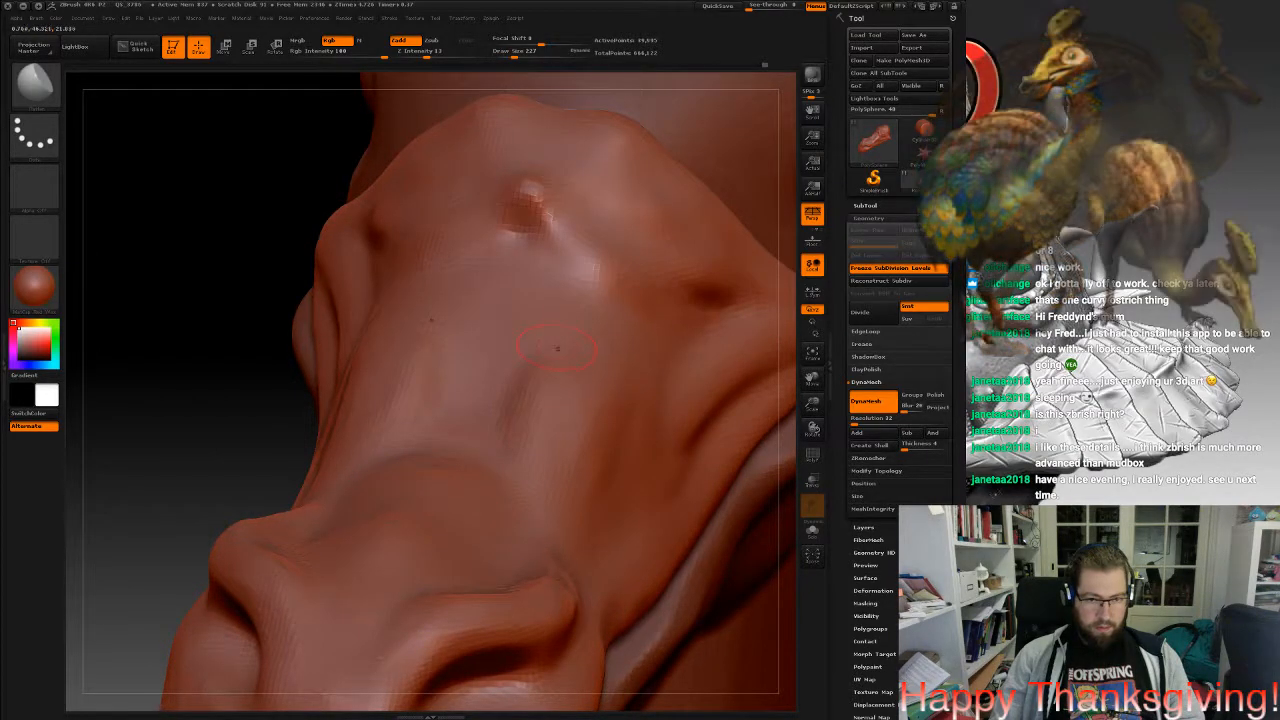
left_click_drag(161, 324, 200, 408, "ctrl")
right_click_drag(200, 408, 190, 320, "ctrl")
right_click_drag(420, 330, 205, 370, "alt")
right_click_drag(554, 445, 382, 103, "alt")
right_click_drag(400, 400, 440, 420, "ctrl")
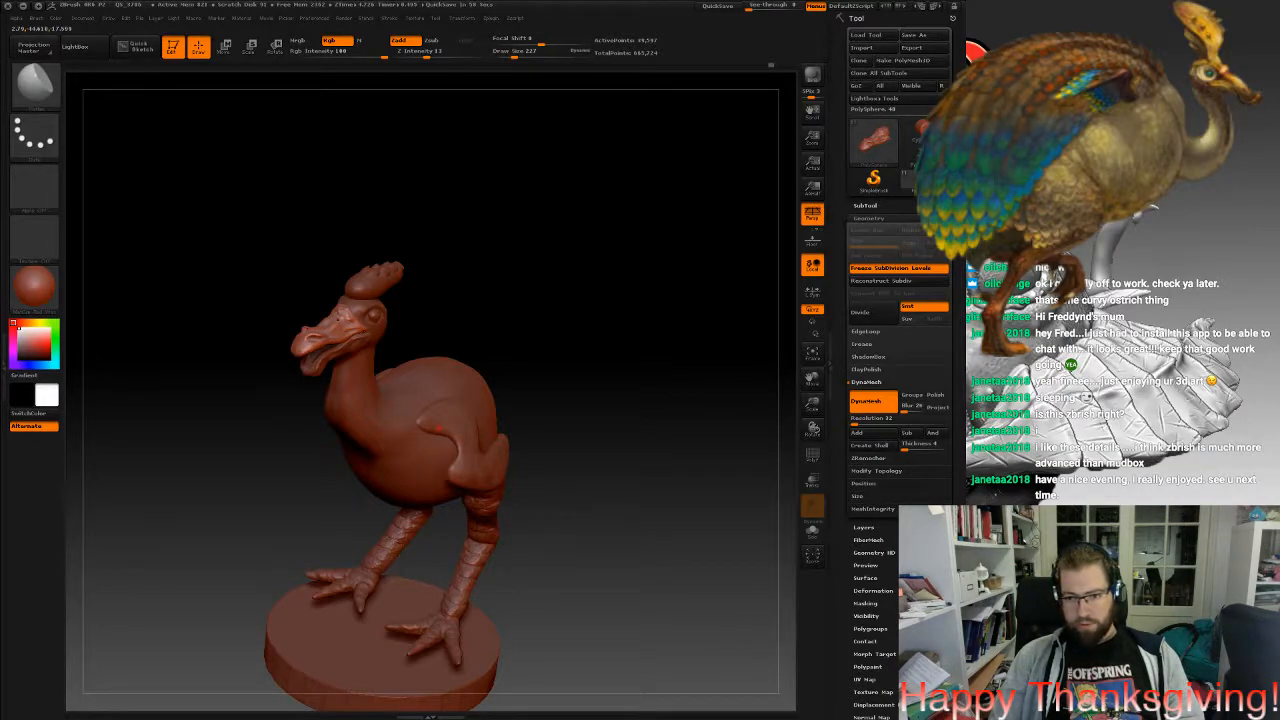
Frame the head from the side and make the crest on top of it the active subtool.
left_click_drag(660, 430, 534, 285)
left_click_drag(640, 400, 735, 670)
left_click_drag(540, 168, 468, 304, "alt")
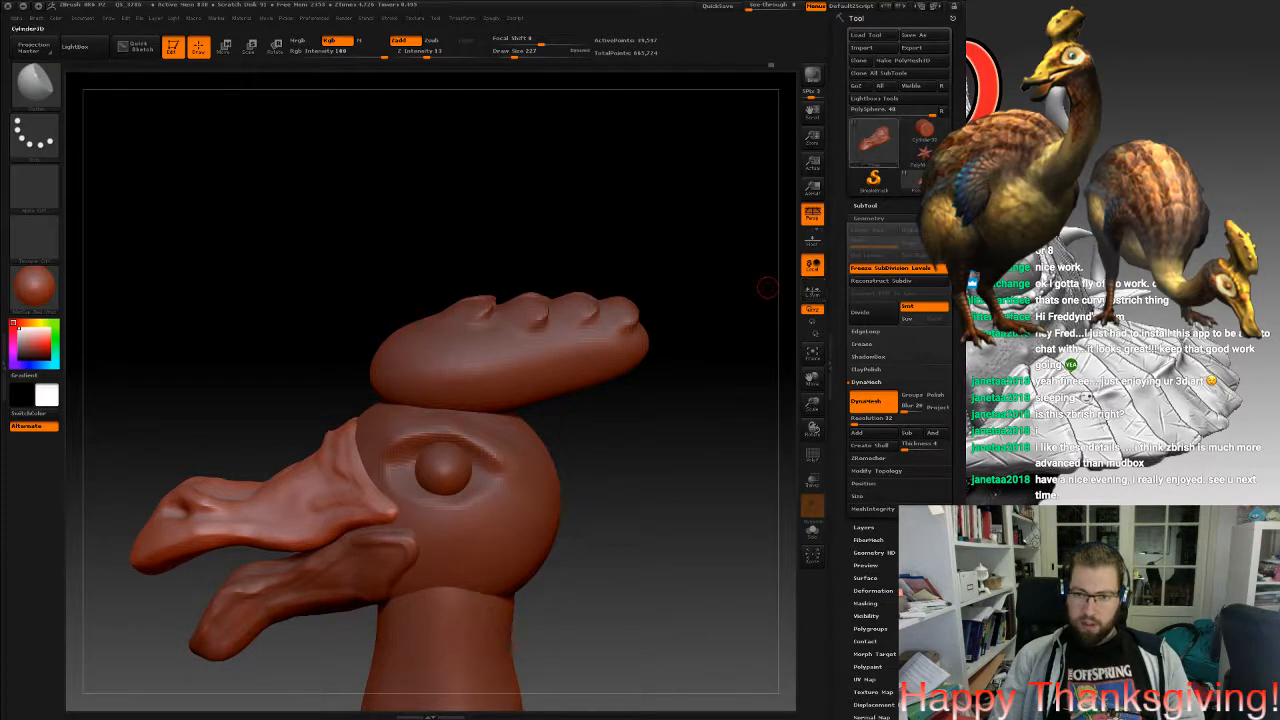
left_click(865, 206)
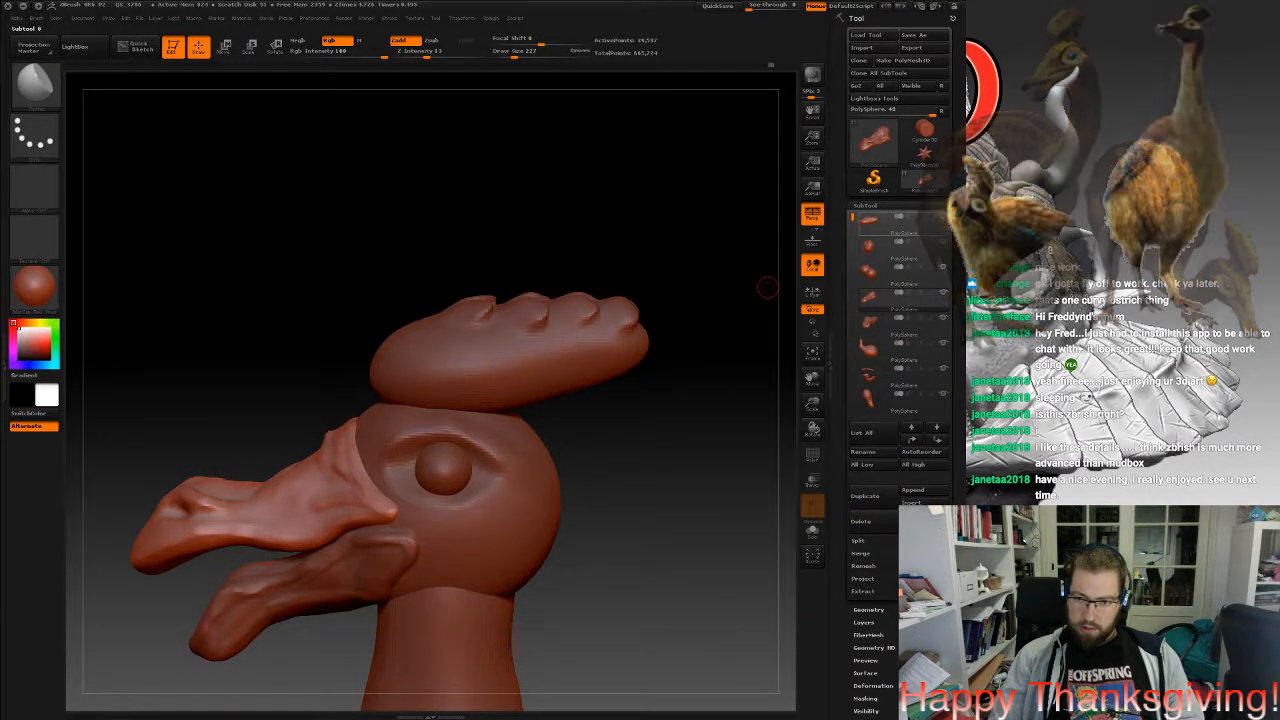
left_click(882, 224)
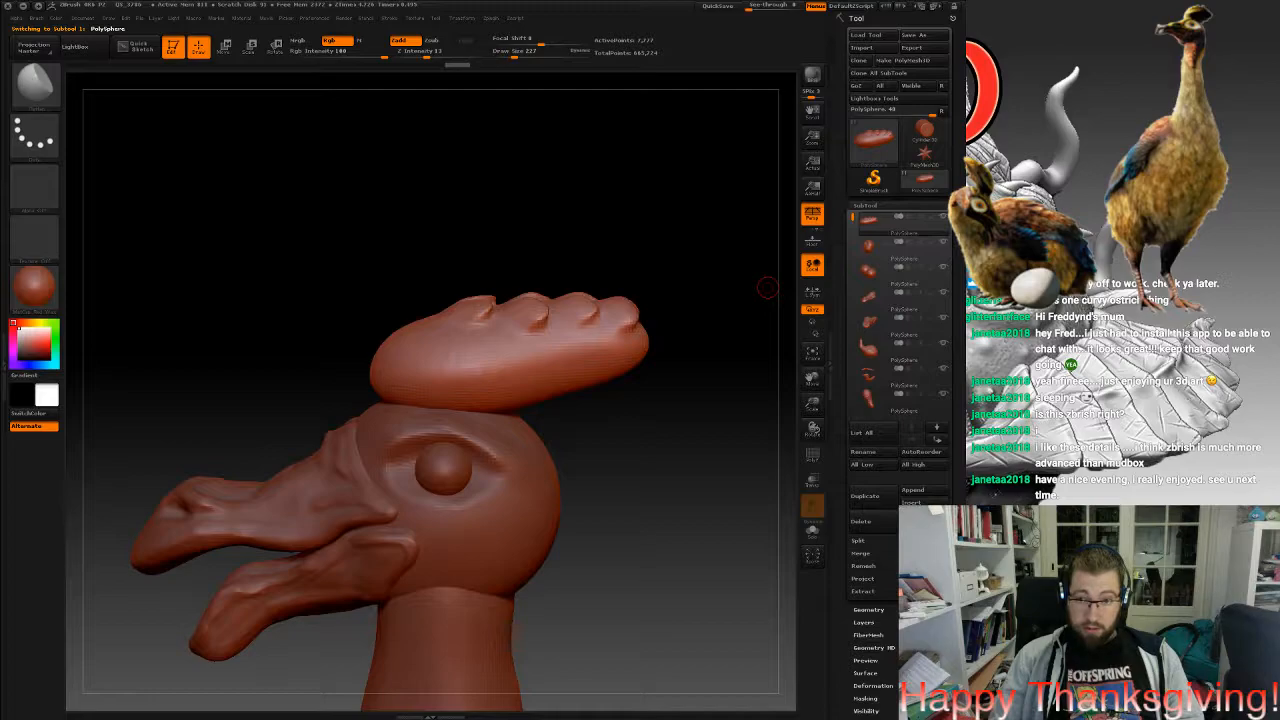
Raise the crest's DynaMesh resolution, remesh it and smooth the bumps along its upper edge.
left_click(868, 610)
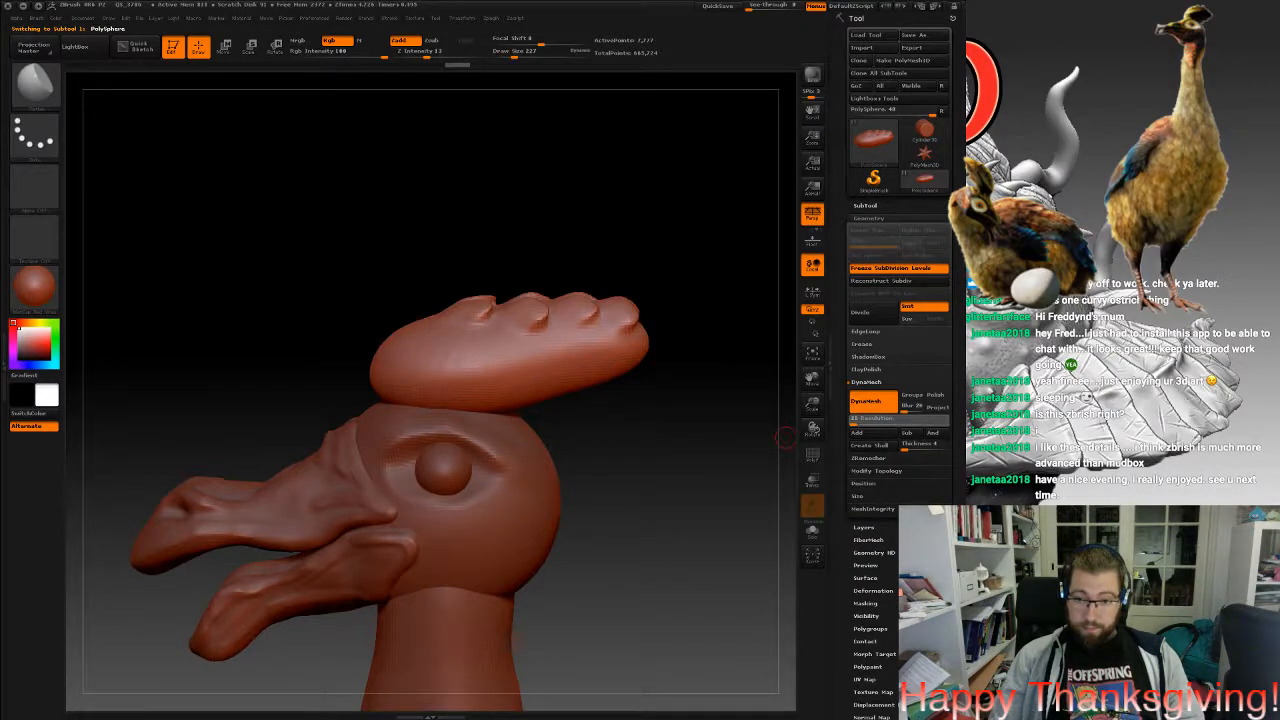
key("Return")
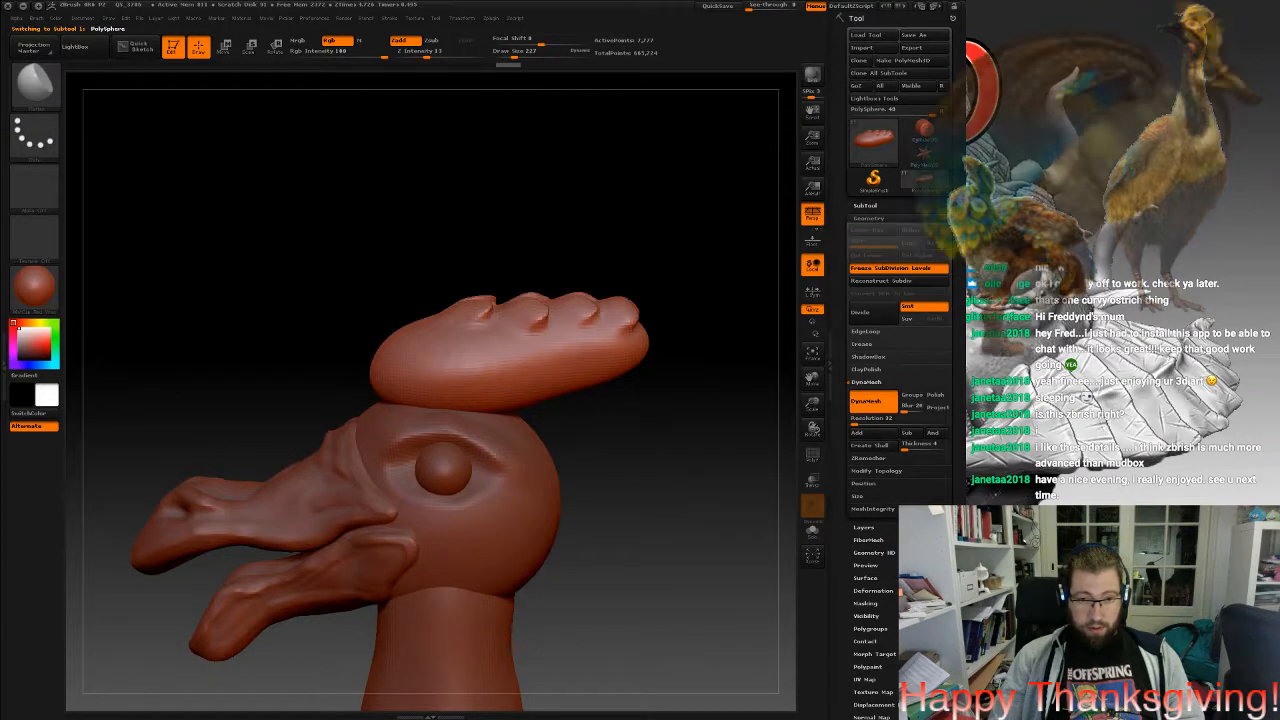
mouse_move(623, 459)
left_mouse_down("ctrl")
mouse_move(663, 518)
mouse_move(683, 524)
mouse_move(690, 610)
left_mouse_up("ctrl")
right_click_drag(493, 330, 414, 353, "alt")
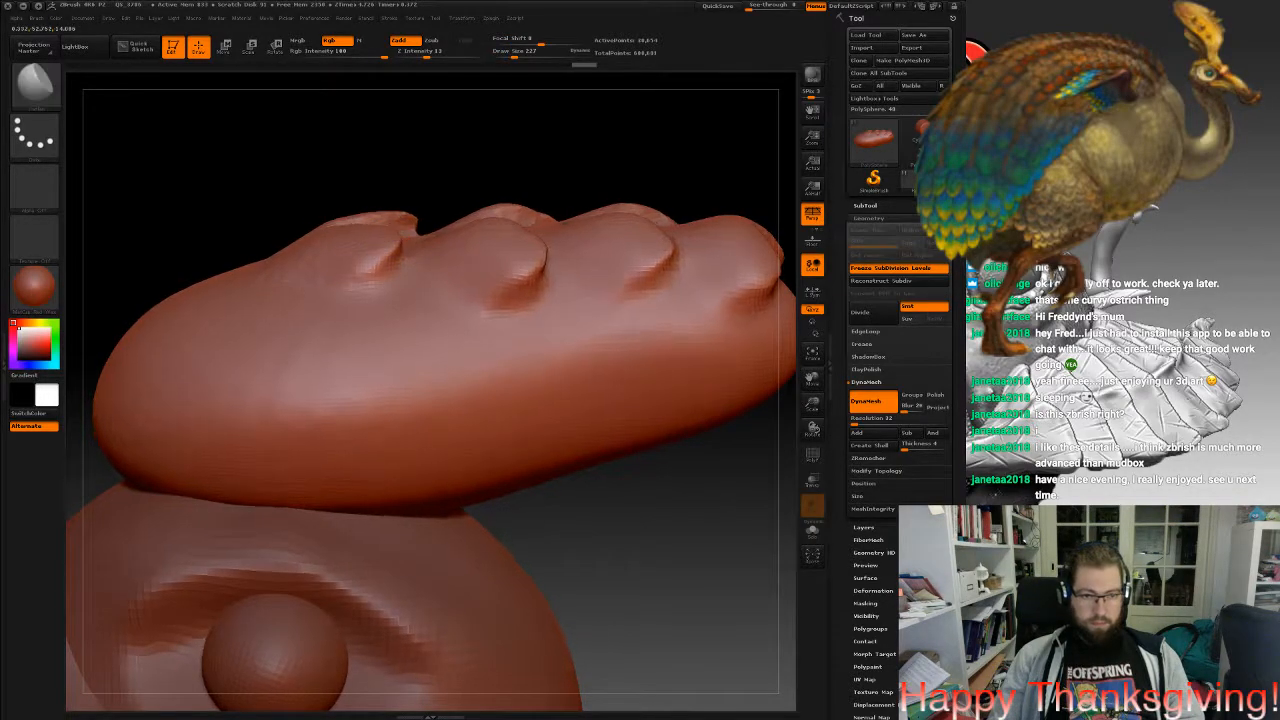
right_click_drag(410, 256, 397, 285)
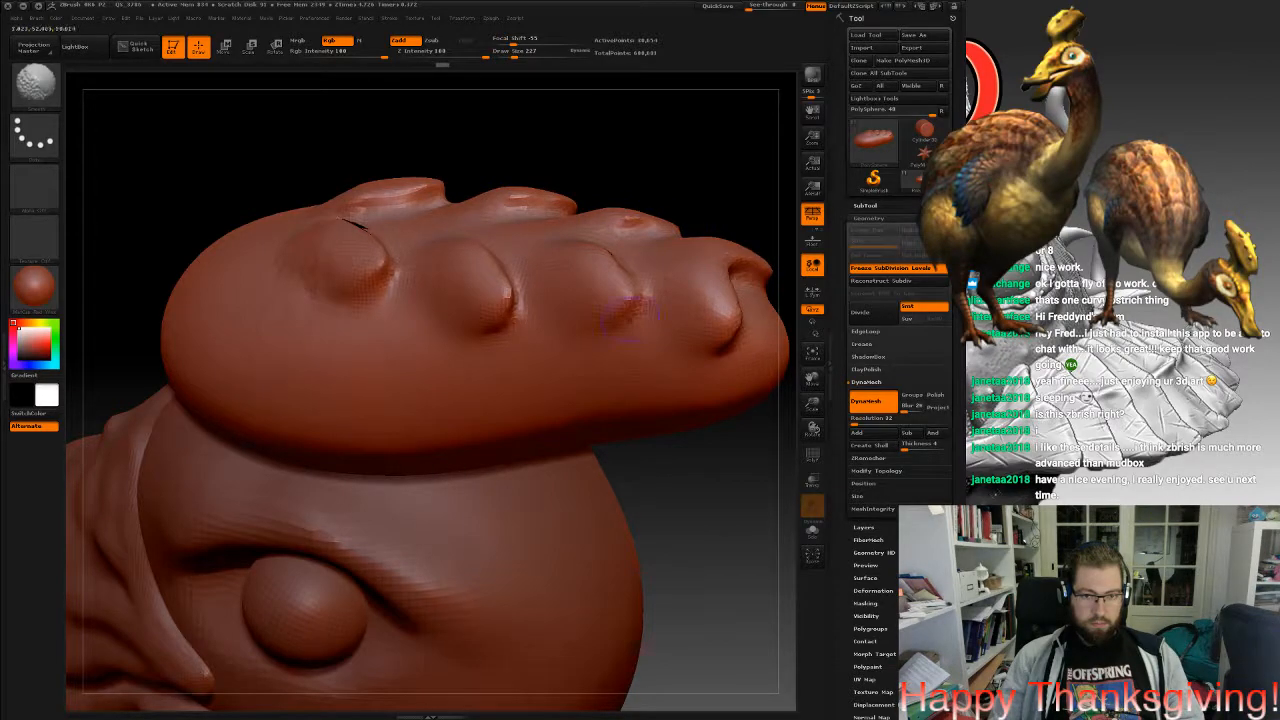
right_click_drag(600, 410, 642, 333)
right_click_drag(495, 445, 564, 418)
Mask a row of four oval patches along the crest's side below the upper bumps and invert the mask.
left_click_drag(362, 370, 460, 412, "ctrl")
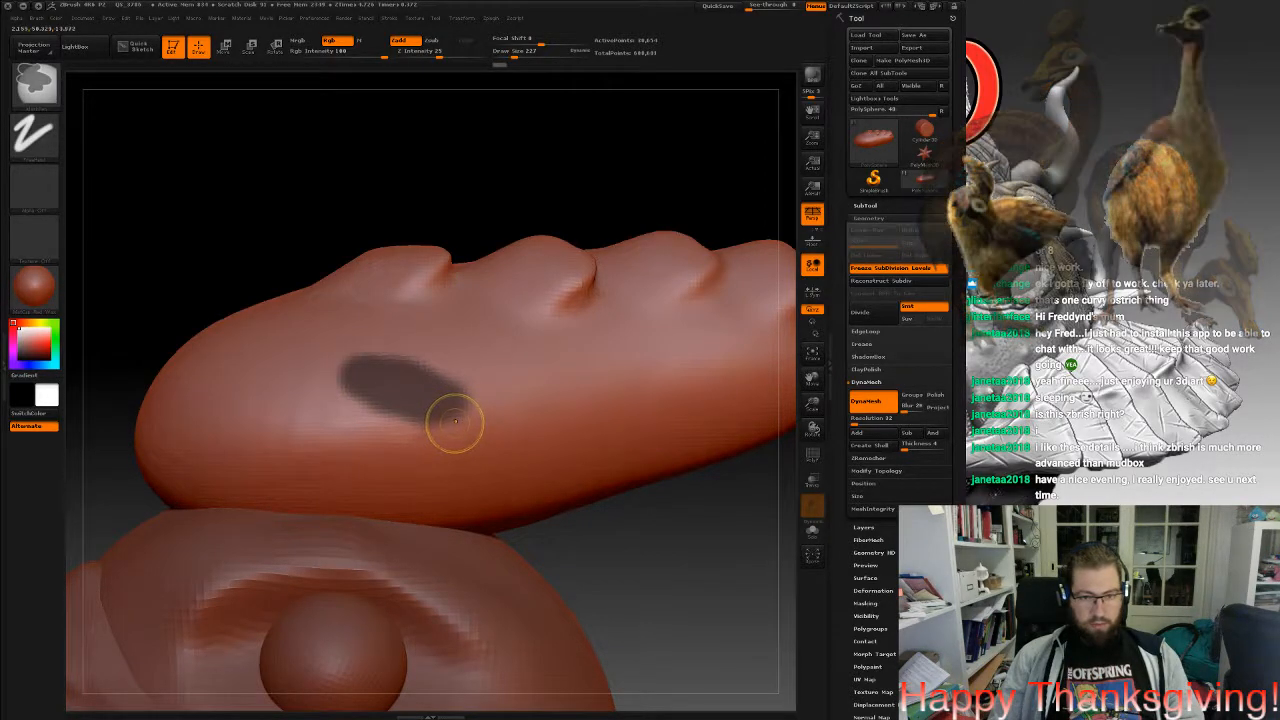
left_click_drag(520, 362, 622, 402, "ctrl")
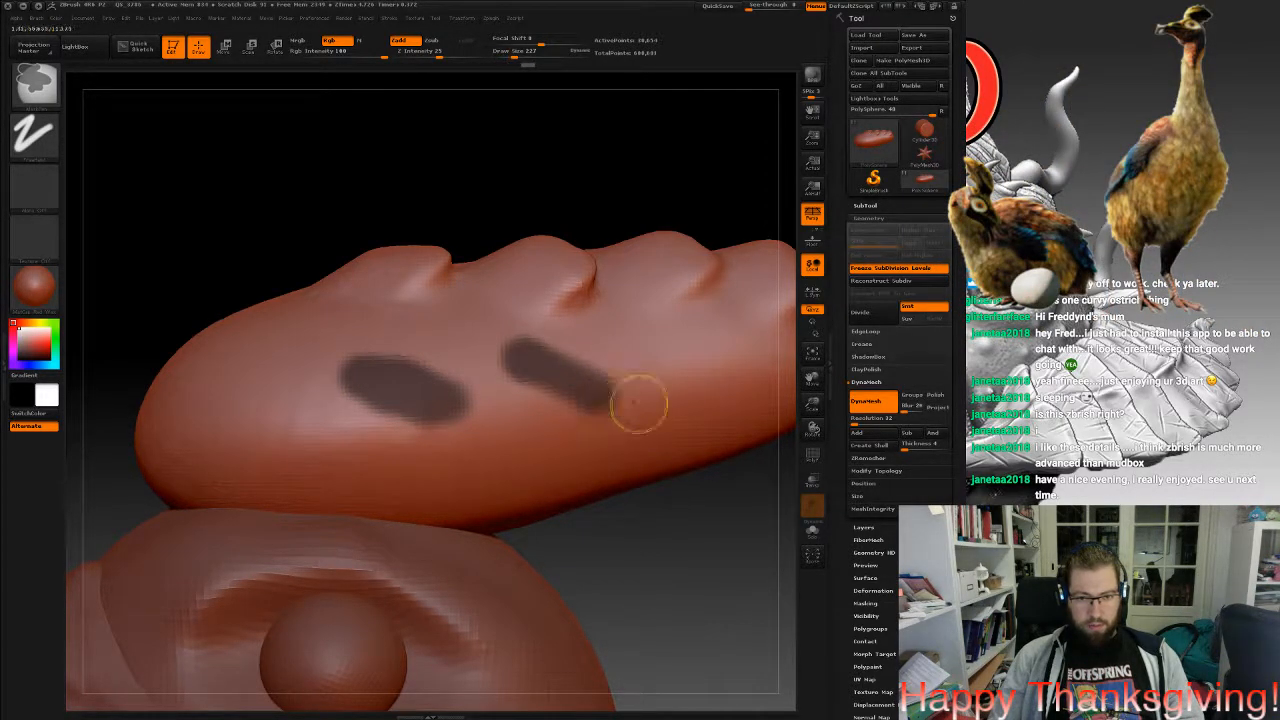
left_click_drag(548, 380, 574, 392, "ctrl")
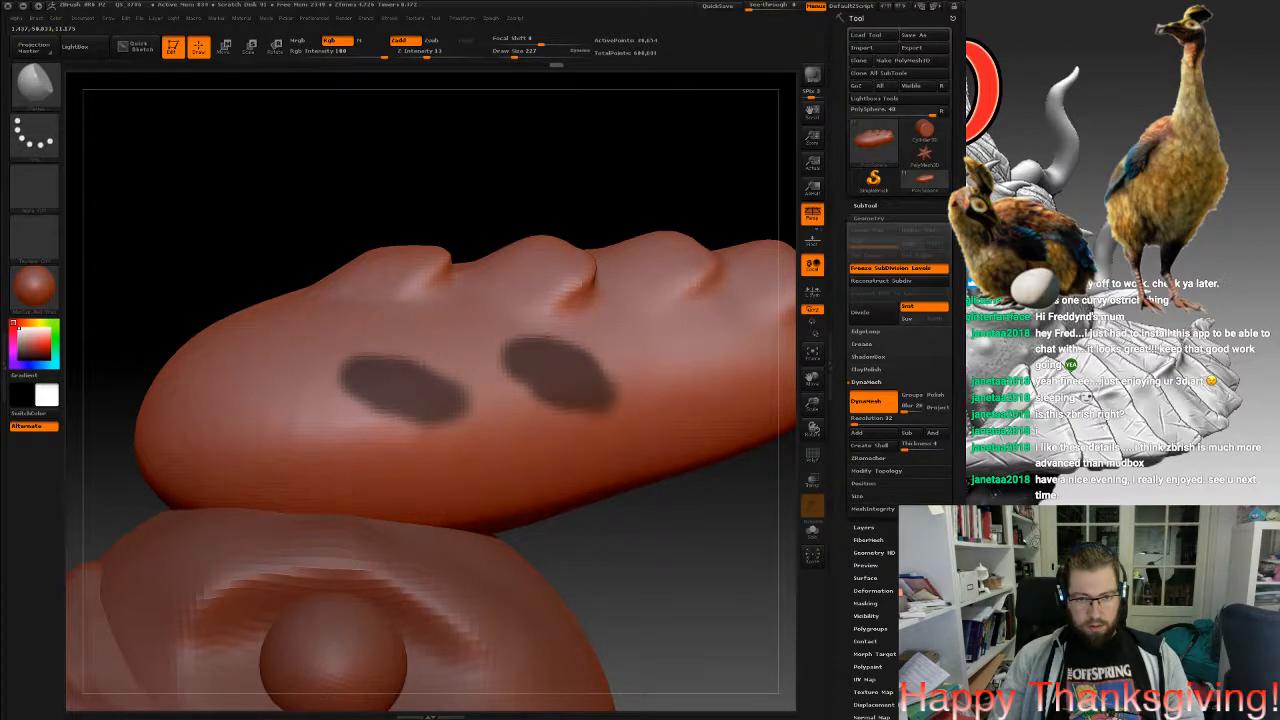
right_click_drag(641, 386, 500, 374, "alt")
left_click_drag(532, 330, 589, 357, "ctrl")
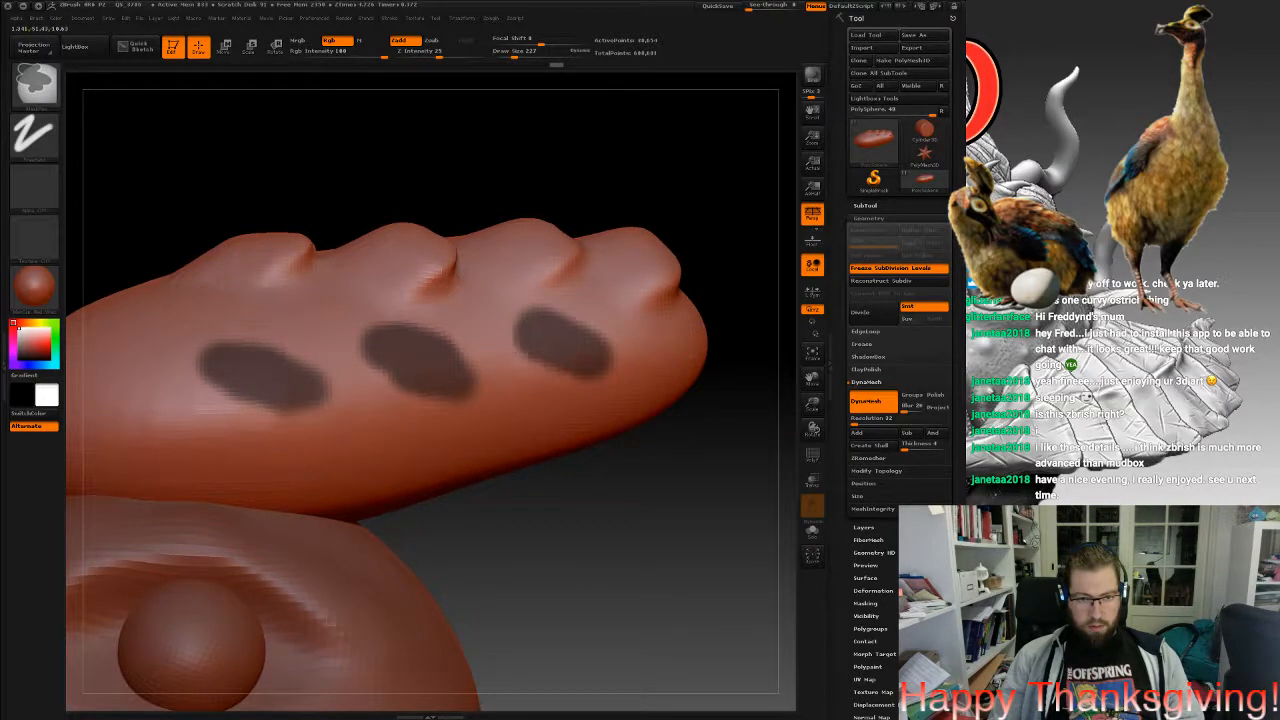
right_click_drag(667, 375, 562, 346, "alt")
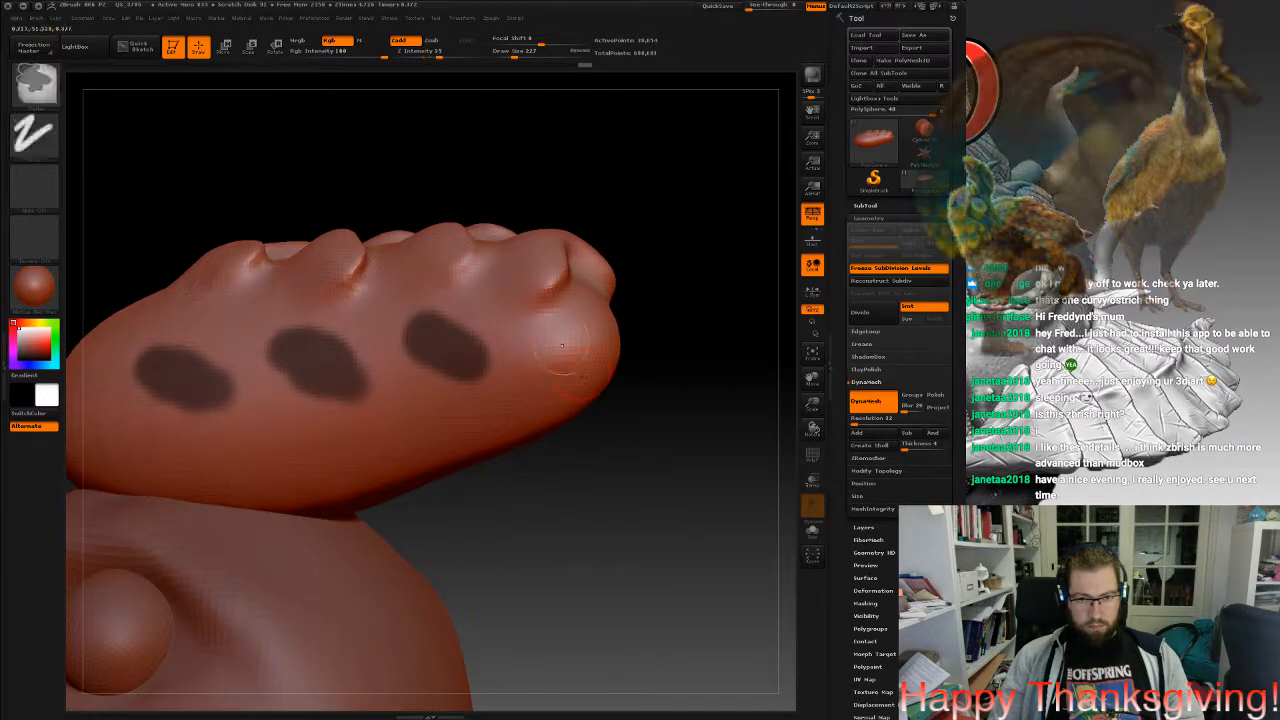
left_click_drag(561, 346, 575, 348, "ctrl")
mouse_move(608, 405)
right_mouse_down()
mouse_move(586, 466)
mouse_move(690, 452)
mouse_move(520, 440)
right_mouse_up()
left_click(586, 466, "ctrl")
key("space")
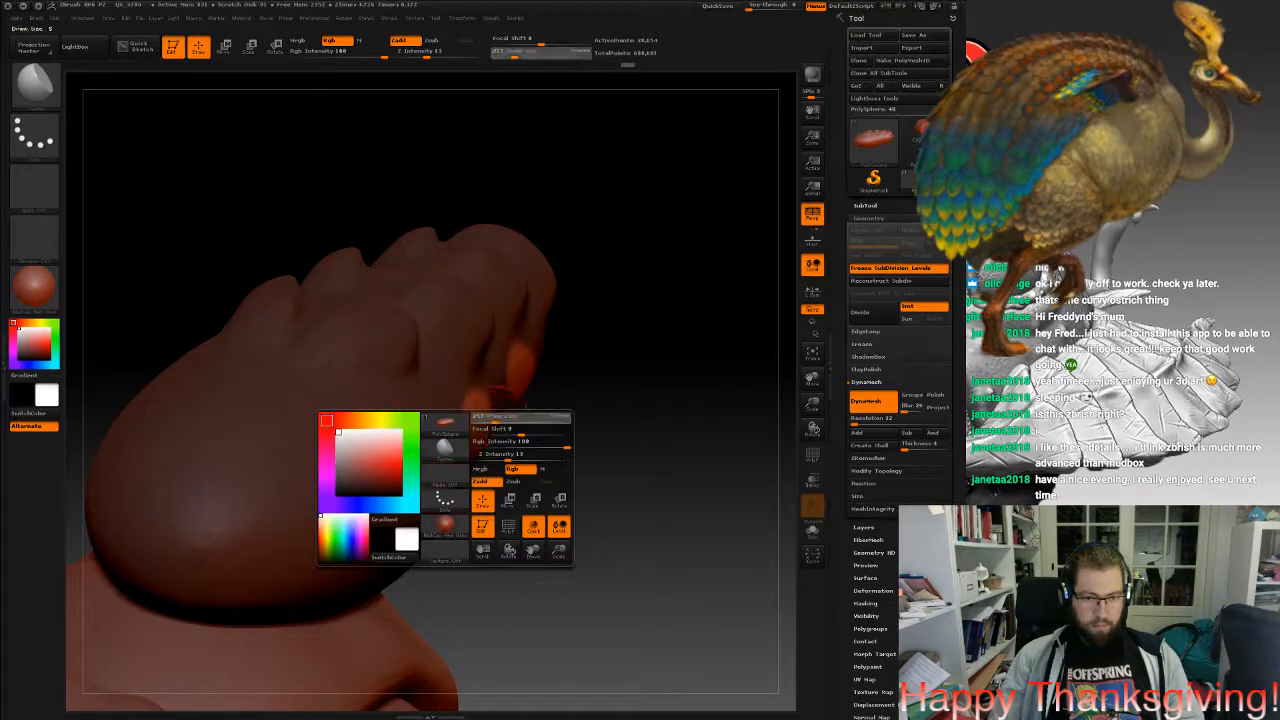
left_click_drag(530, 417, 537, 421)
mouse_move(537, 424)
right_mouse_down()
mouse_move(585, 510)
mouse_move(460, 450)
right_mouse_up()
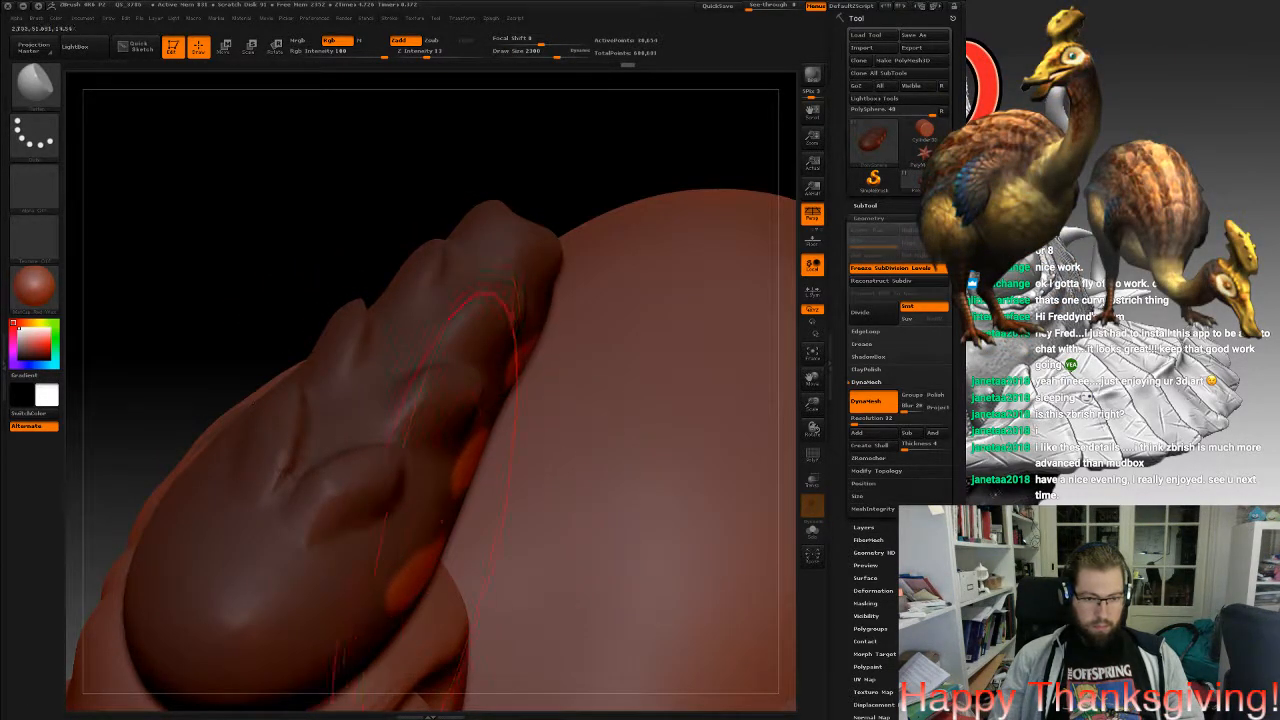
key("ctrl+z")
mouse_move(445, 490)
left_mouse_down()
mouse_move(442, 520)
mouse_move(467, 493)
left_mouse_up()
right_click_drag(492, 435, 580, 495)
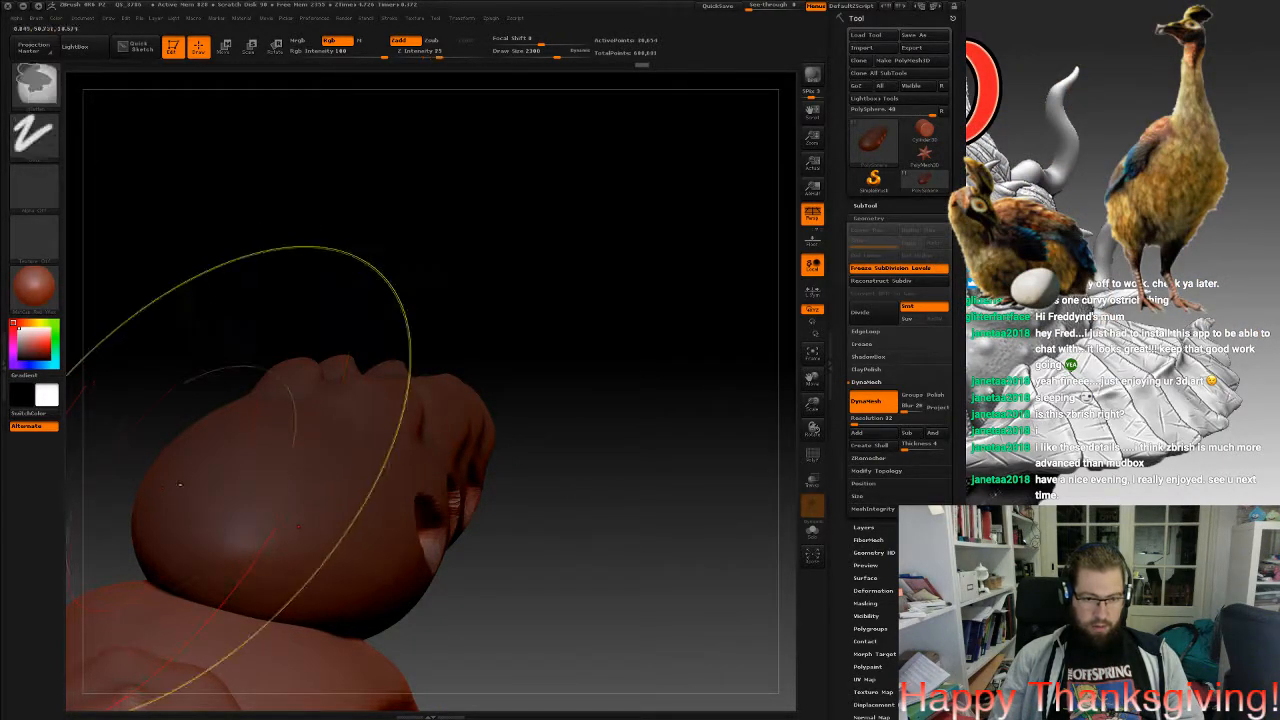
key("ctrl+z")
Reduce the draw size and, with the Move brush, pull the four unmasked patches outwards from the crest's side.
key("space")
left_click_drag(466, 508, 453, 508)
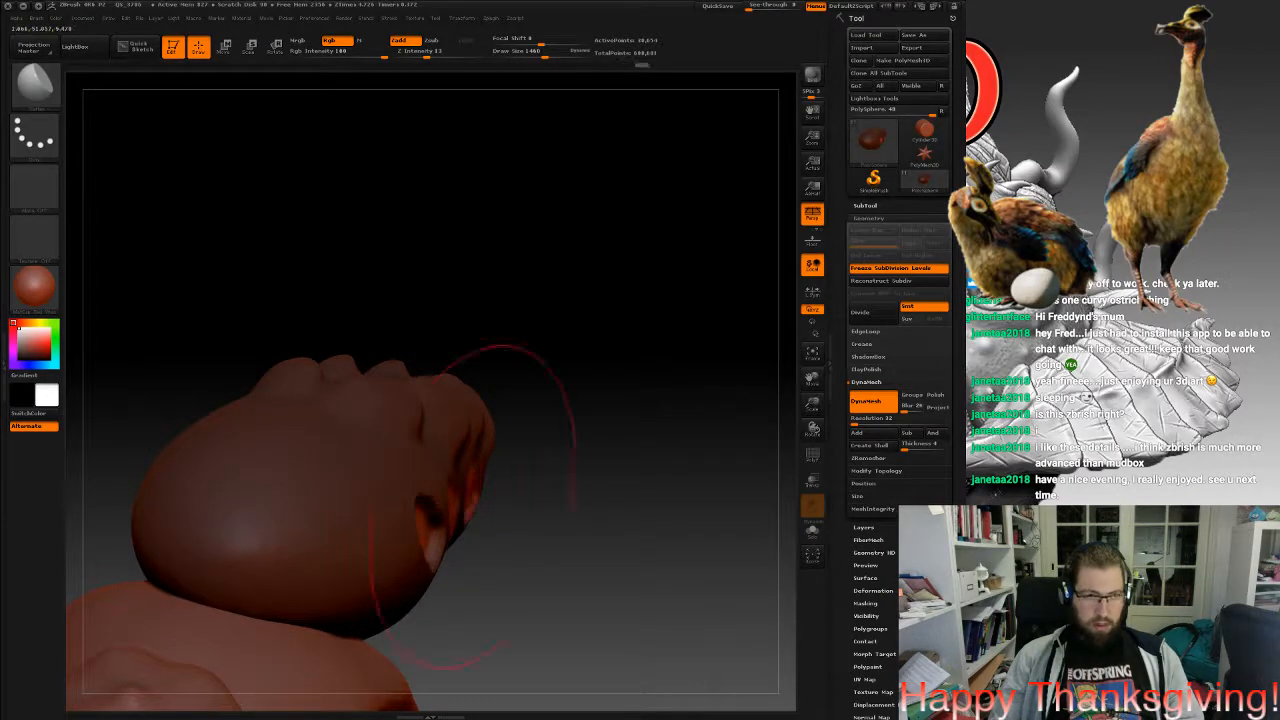
left_click(34, 85)
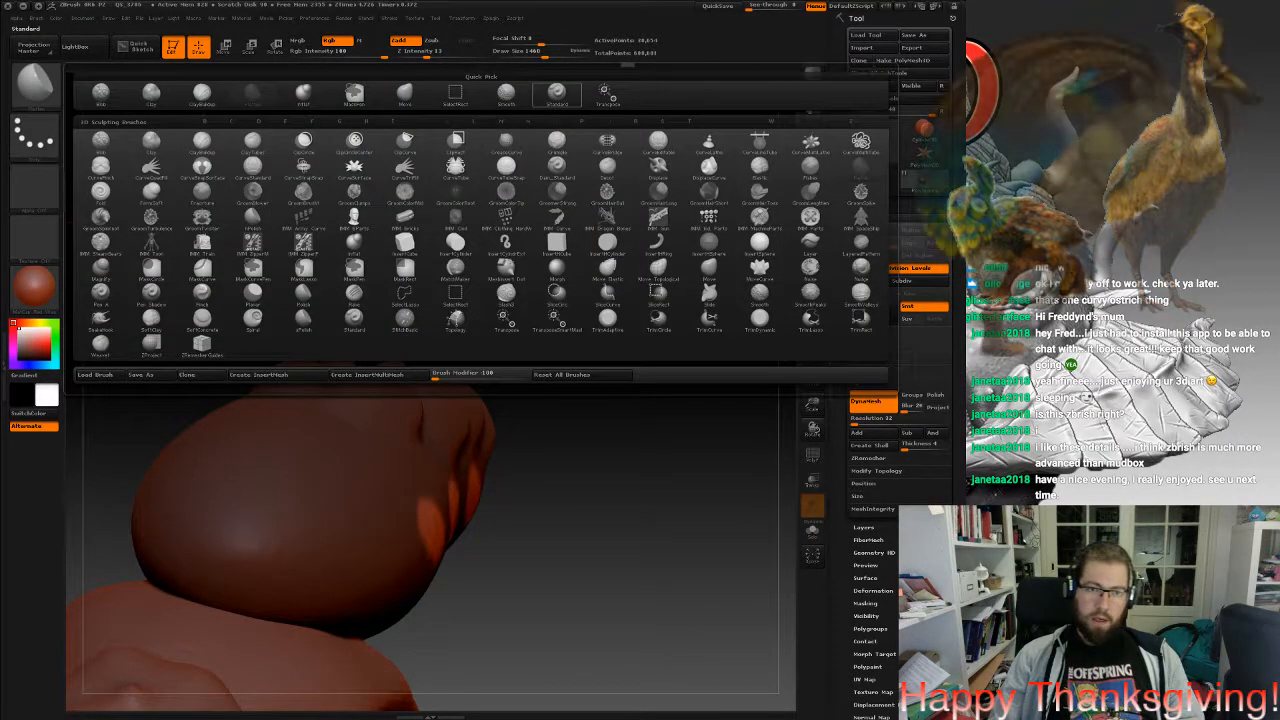
left_click(406, 95)
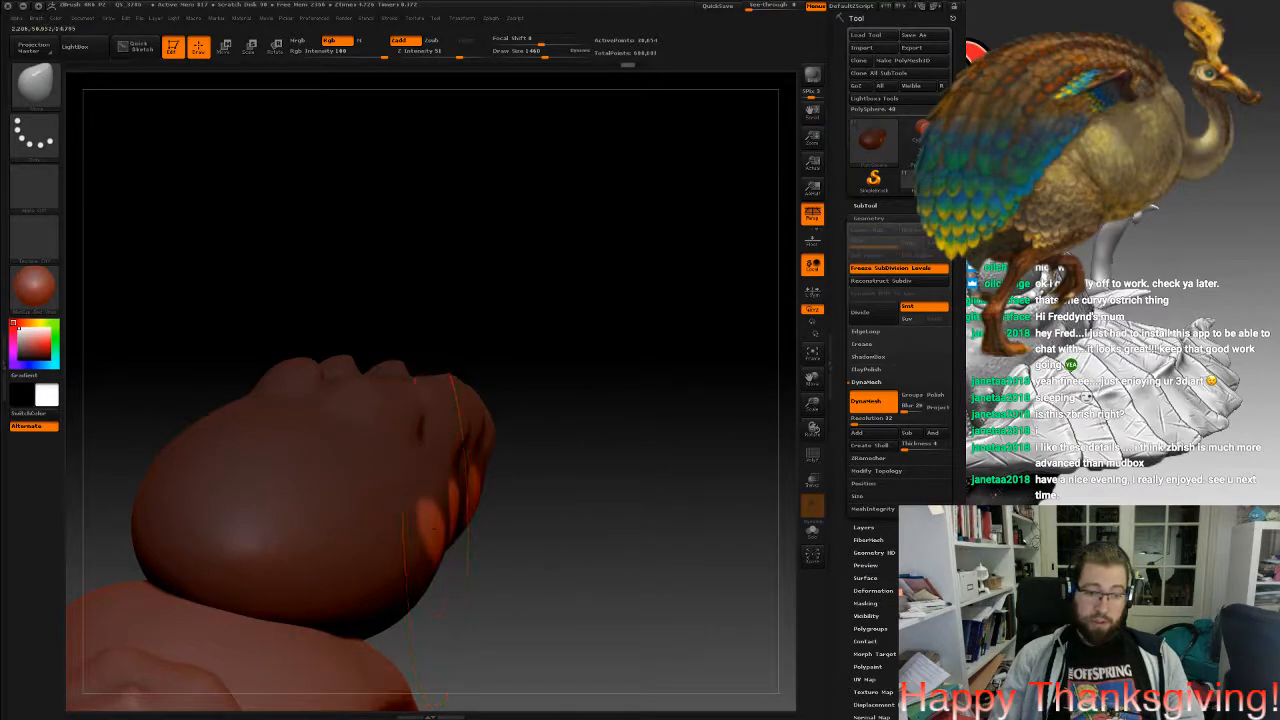
mouse_move(588, 415)
left_mouse_down()
mouse_move(488, 508)
mouse_move(440, 525)
left_mouse_up()
left_click_drag(528, 443, 555, 440)
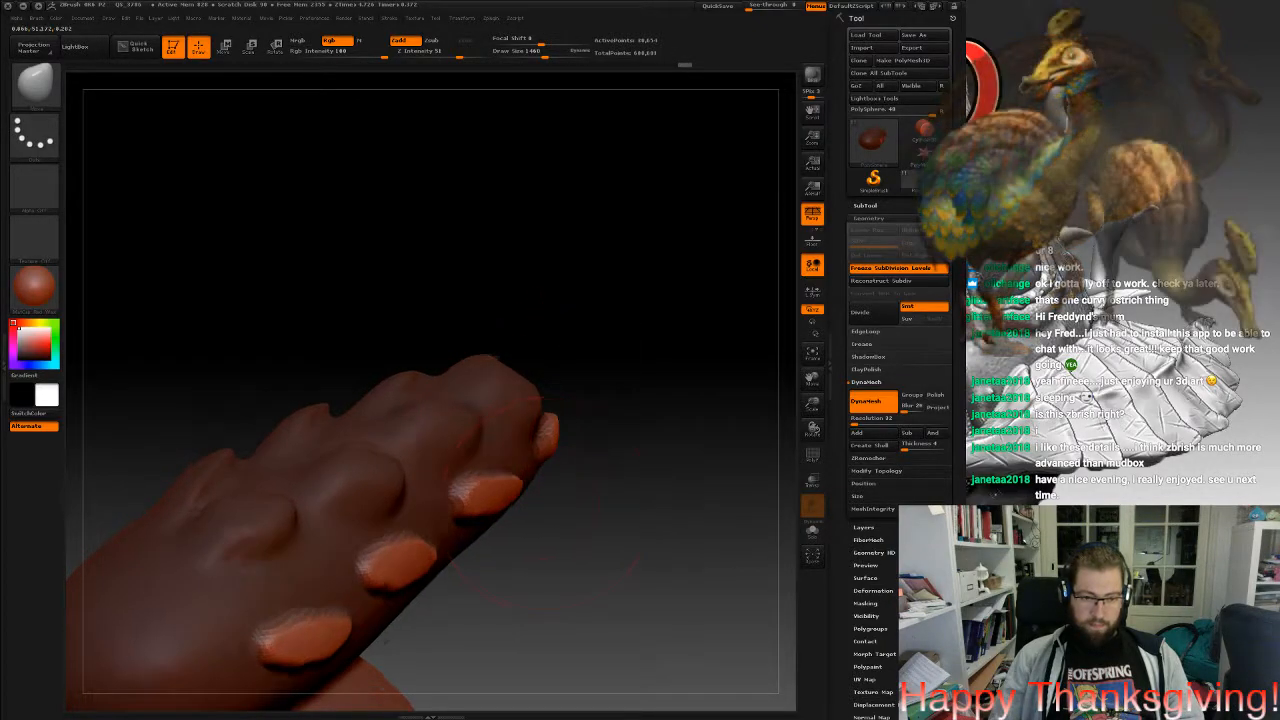
left_click_drag(547, 500, 488, 575)
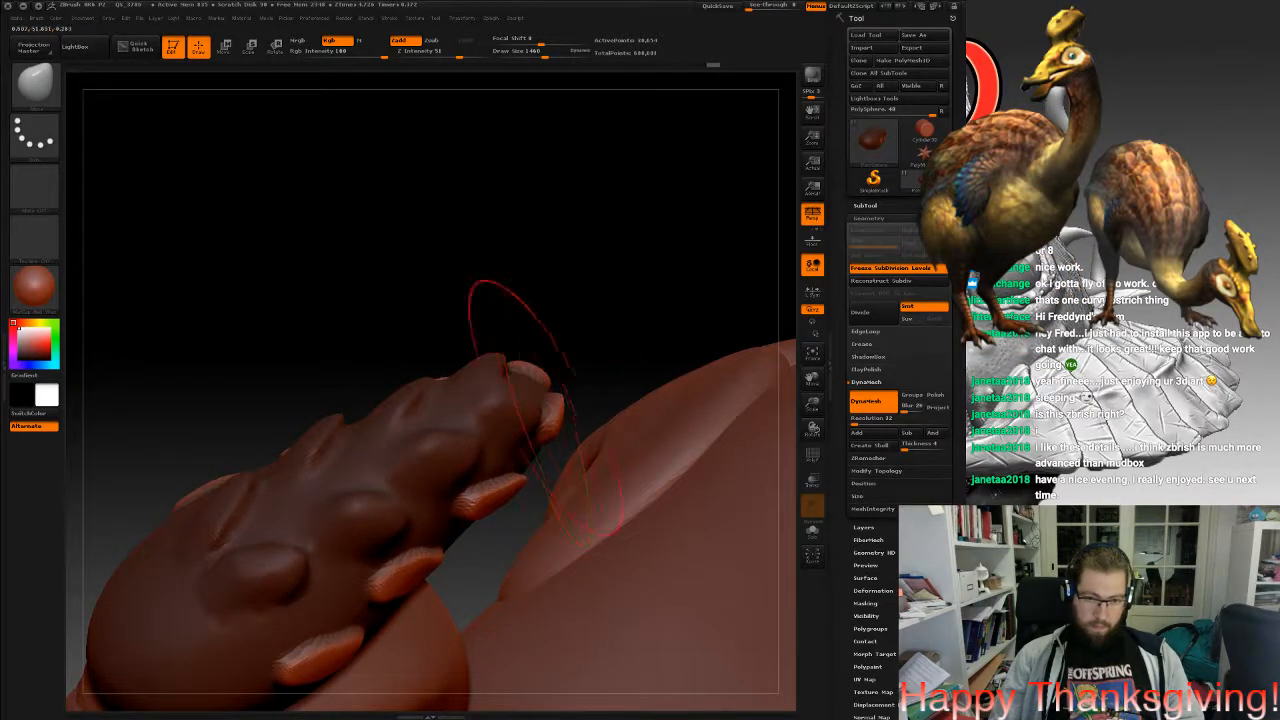
Clear the mask, remesh the crest with DynaMesh and soften the new row of side bumps.
left_click_drag(545, 240, 580, 265, "ctrl")
left_click_drag(603, 390, 651, 397)
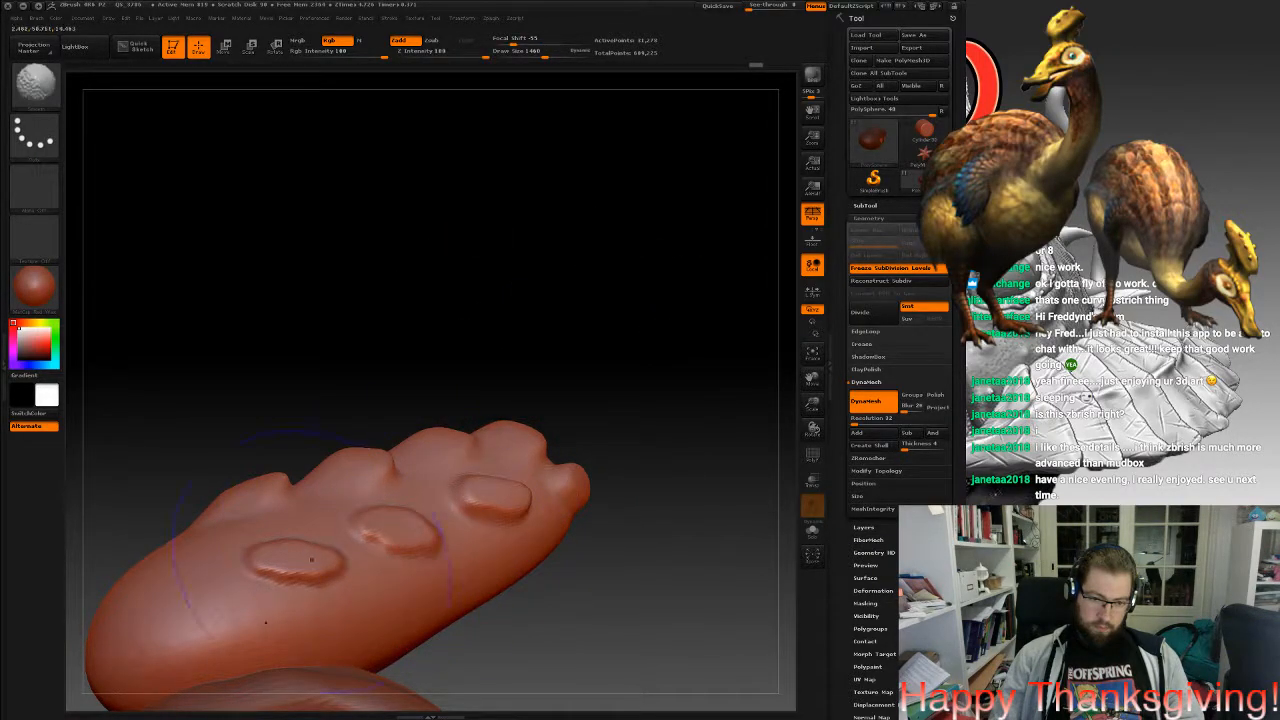
left_click_drag(375, 557, 434, 570)
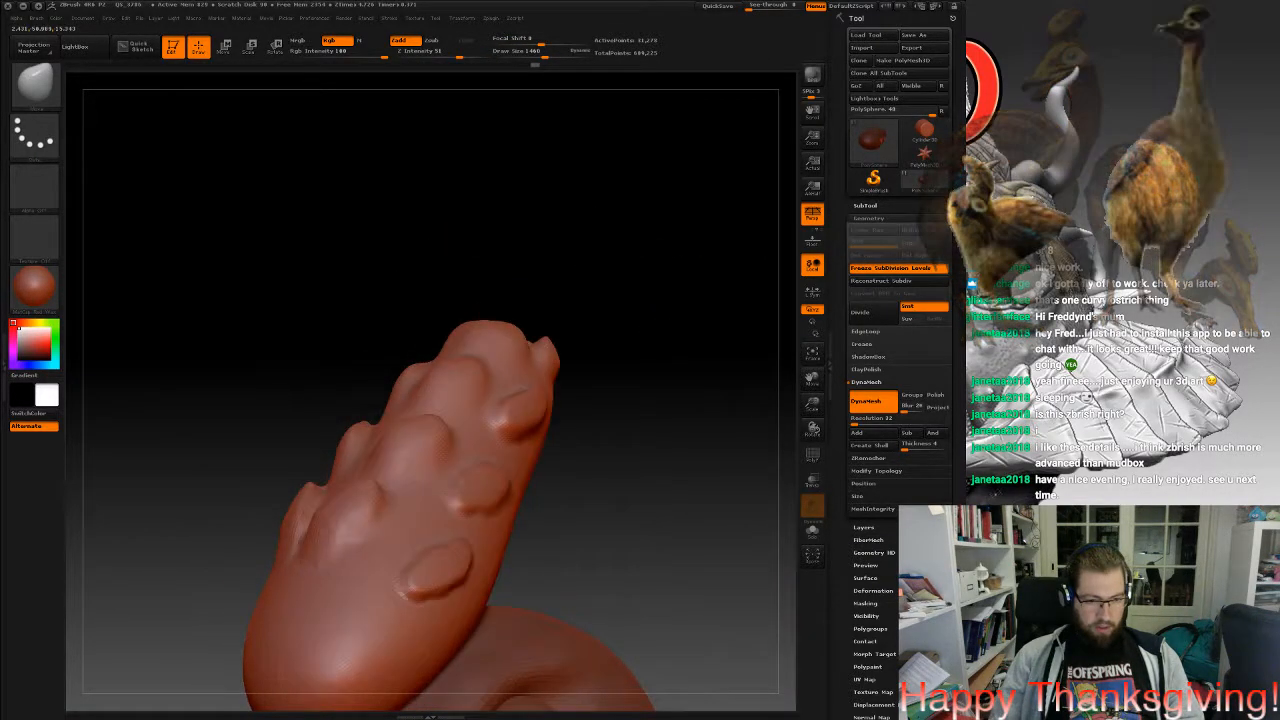
Reduce the draw size to 335 and smooth the edges of the individual side bumps up to the crest's rear end.
left_click(35, 85)
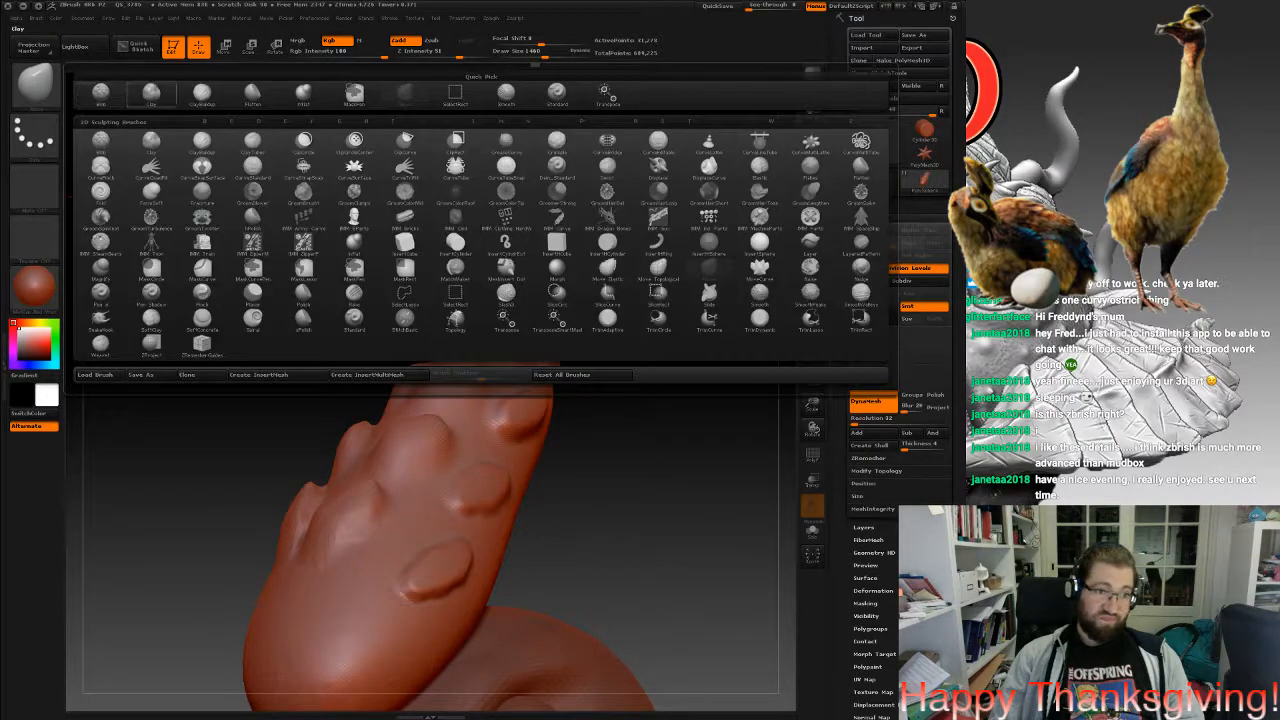
mouse_move(250, 500)
left_mouse_down("alt")
mouse_move(325, 402)
mouse_move(303, 234)
mouse_move(306, 350)
left_mouse_up("alt")
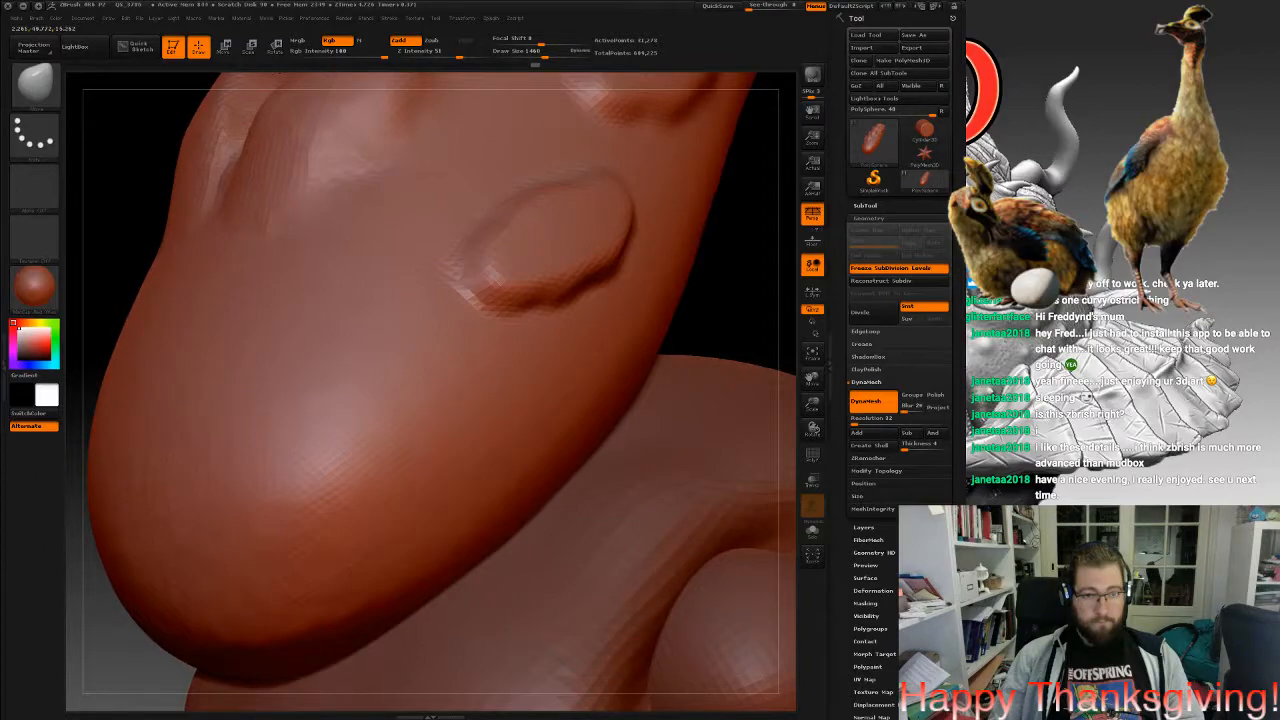
key("space")
mouse_move(550, 238)
left_mouse_down("shift")
mouse_move(495, 268)
mouse_move(580, 255)
left_mouse_up("shift")
mouse_move(585, 112)
right_mouse_down("alt")
mouse_move(407, 394)
mouse_move(425, 380)
right_mouse_up("alt")
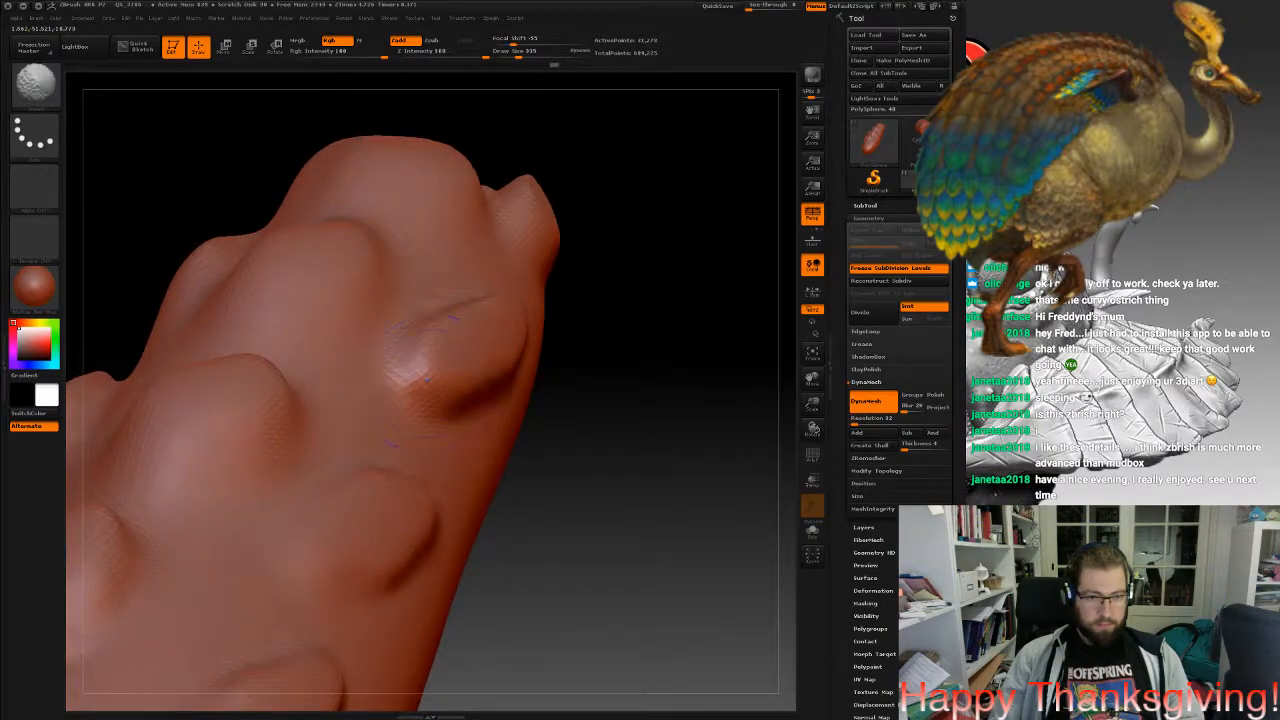
mouse_move(500, 262)
right_mouse_down()
mouse_move(420, 312)
mouse_move(485, 301)
right_mouse_up()
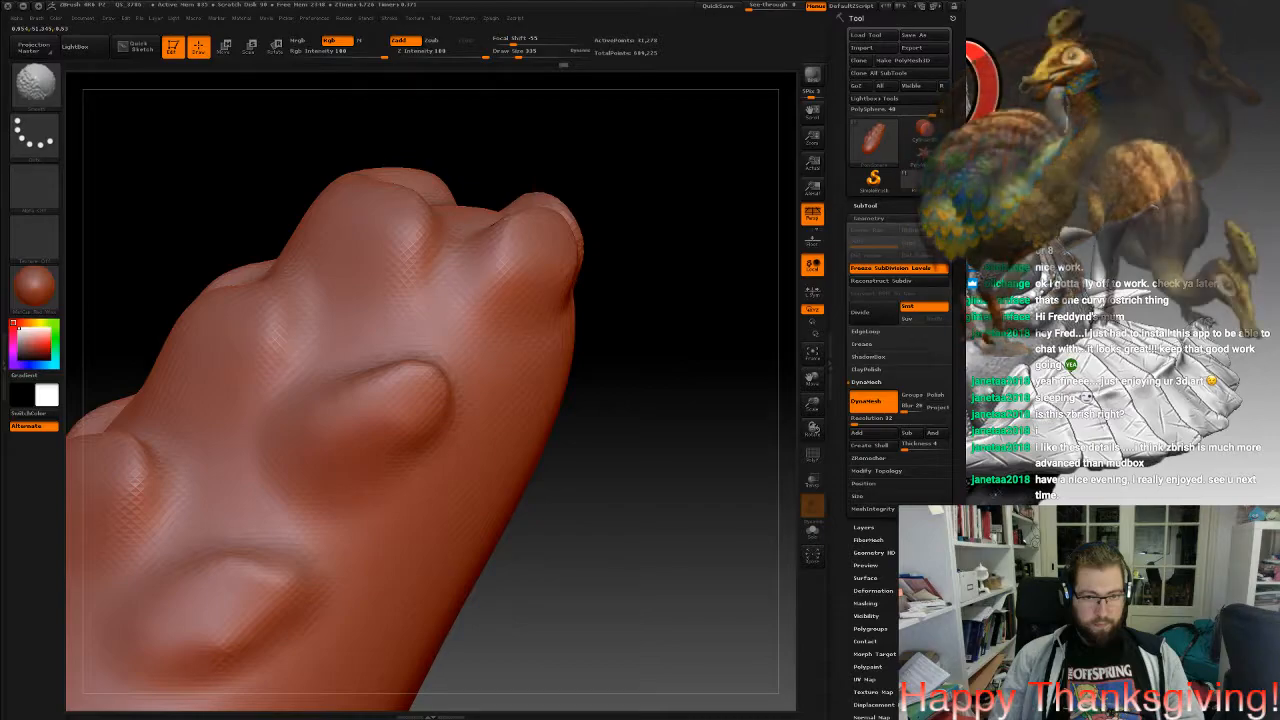
With a draw size of 227, mask three oval patches along the crest's lower side and invert the mask.
mouse_move(440, 500)
right_mouse_down()
mouse_move(415, 502)
mouse_move(391, 436)
mouse_move(480, 410)
mouse_move(365, 308)
mouse_move(380, 400)
mouse_move(315, 400)
right_mouse_up()
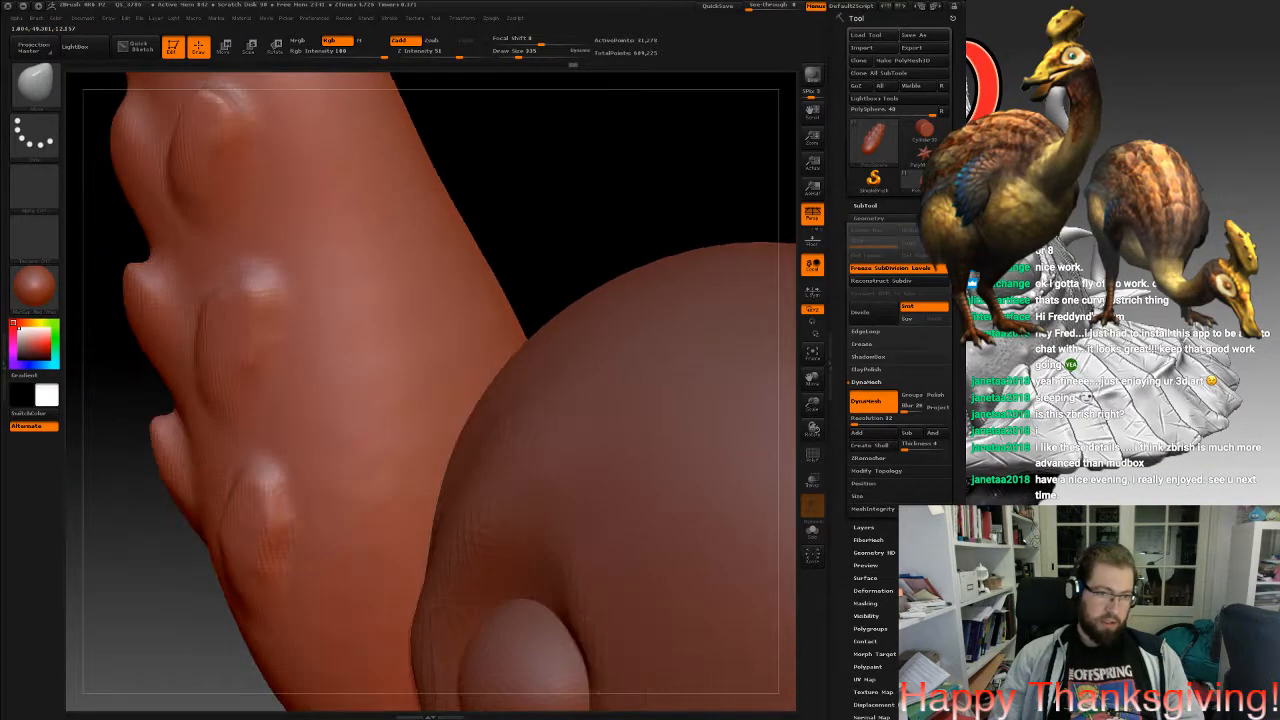
key("space")
left_click(381, 385)
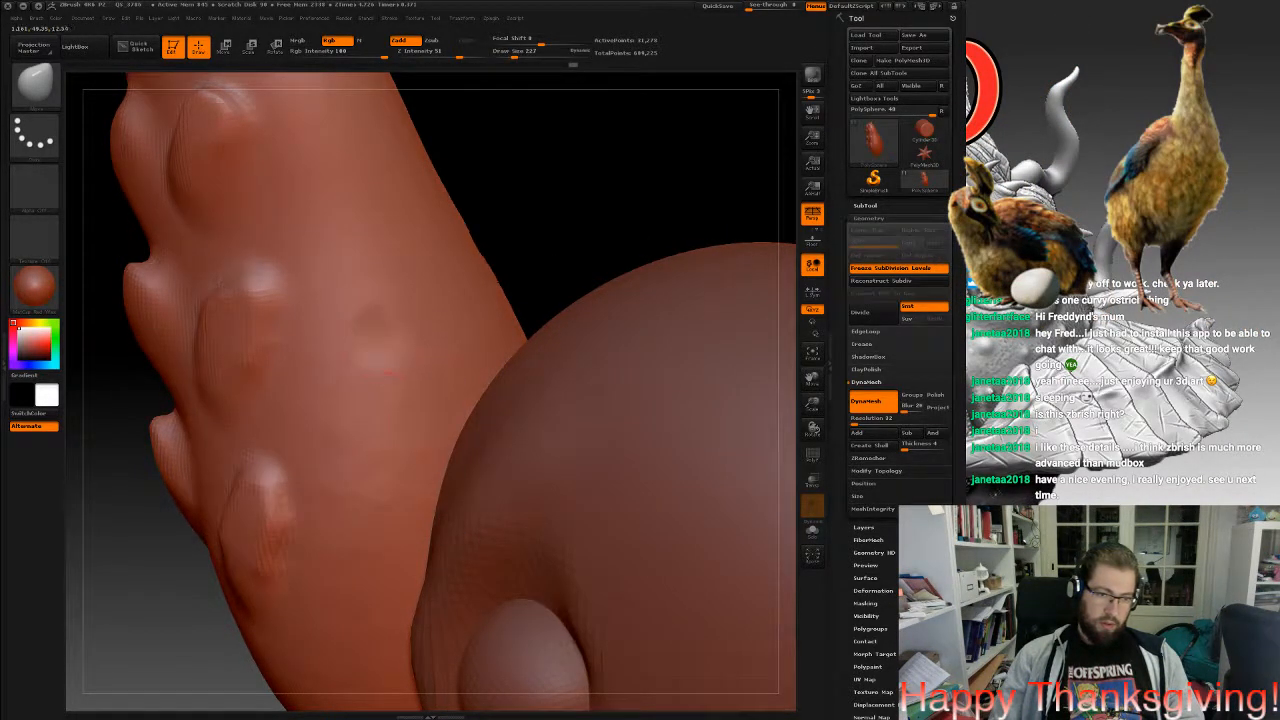
left_click_drag(377, 334, 371, 374, "alt")
key("ctrl+z")
mouse_move(371, 317)
left_mouse_down("ctrl")
mouse_move(352, 404)
mouse_move(384, 345)
mouse_move(373, 326)
left_mouse_up("ctrl")
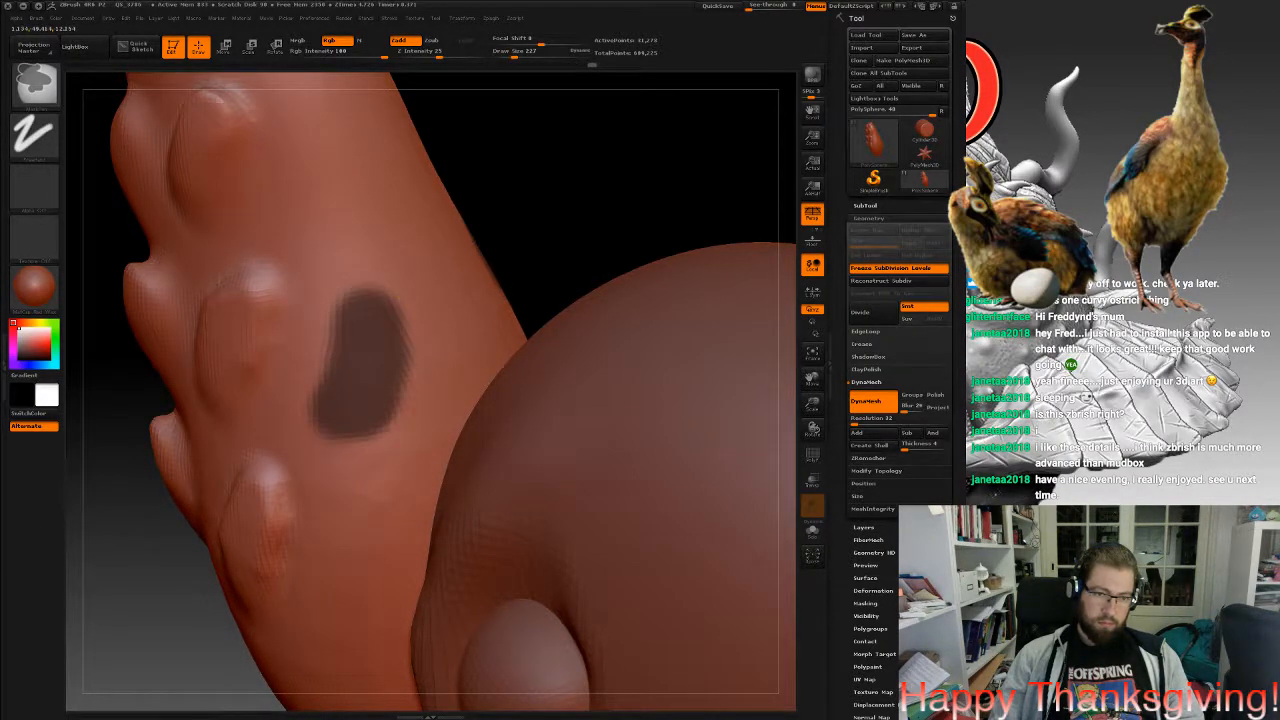
mouse_move(390, 392)
right_mouse_down()
mouse_move(490, 385)
mouse_move(485, 430)
mouse_move(440, 400)
mouse_move(498, 501)
mouse_move(512, 558)
mouse_move(480, 550)
right_mouse_up()
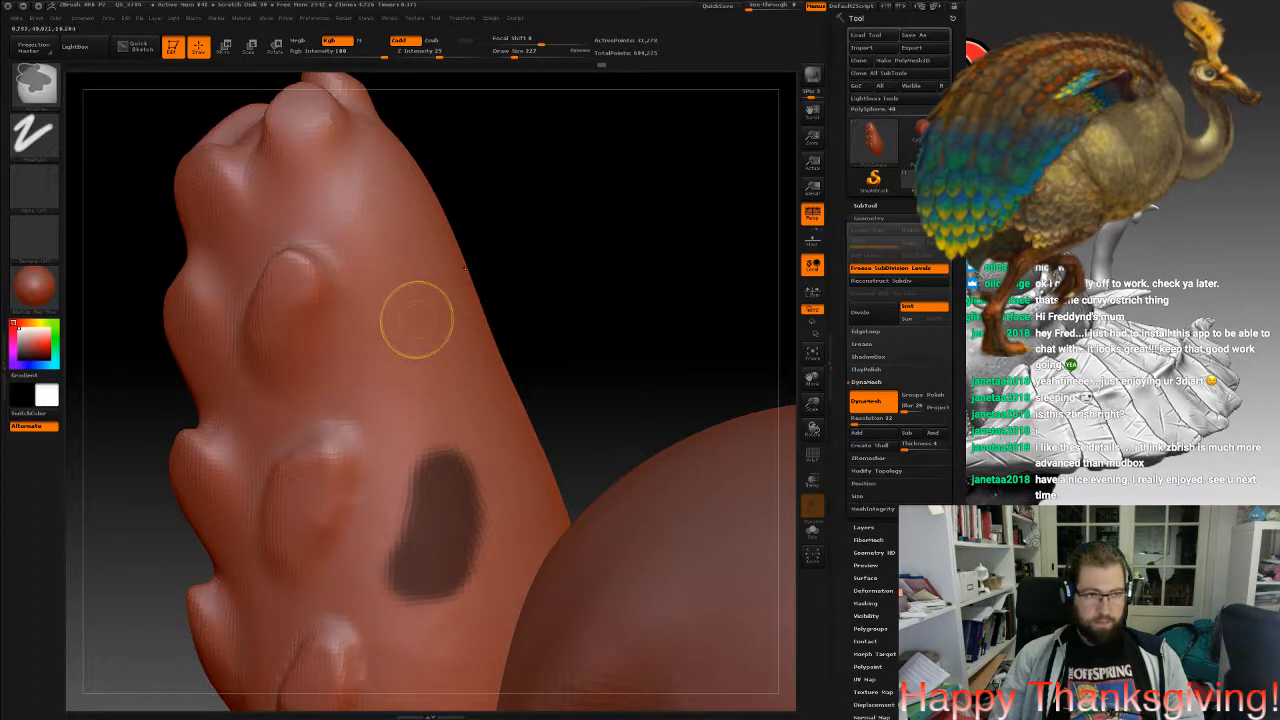
mouse_move(412, 315)
left_mouse_down("ctrl")
mouse_move(405, 375)
mouse_move(432, 320)
left_mouse_up("ctrl")
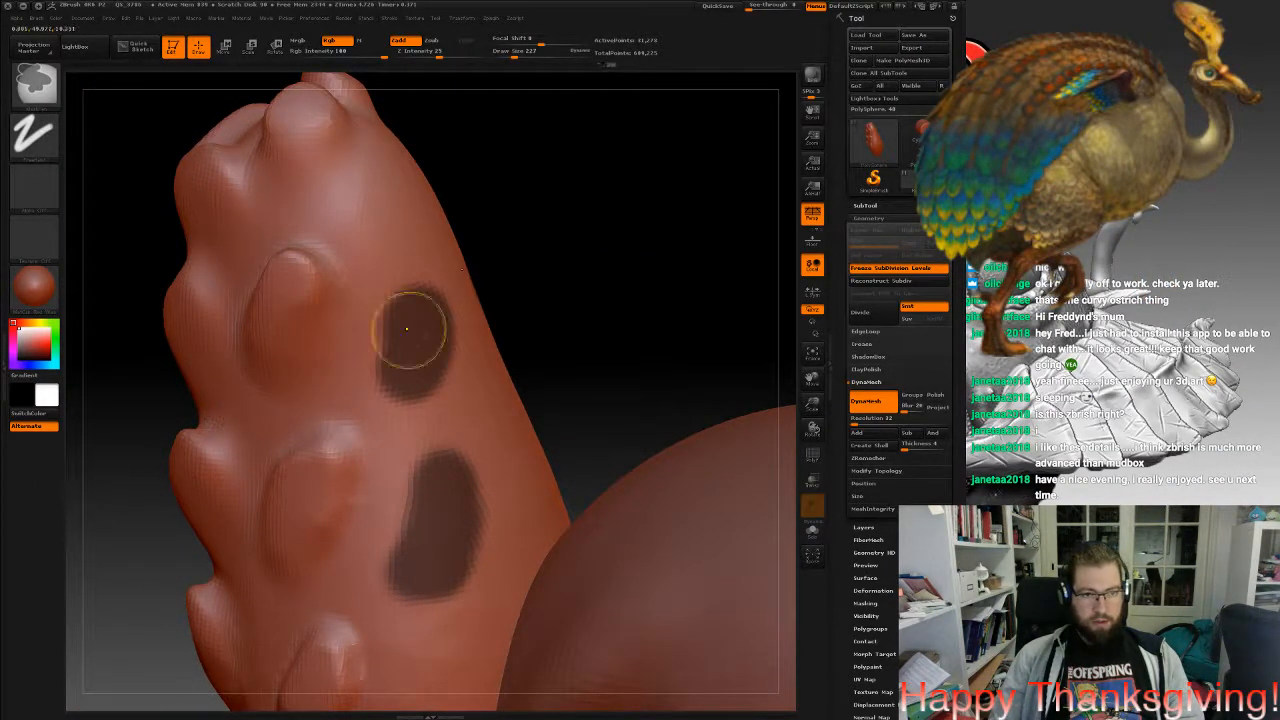
left_click_drag(391, 200, 372, 220, "ctrl")
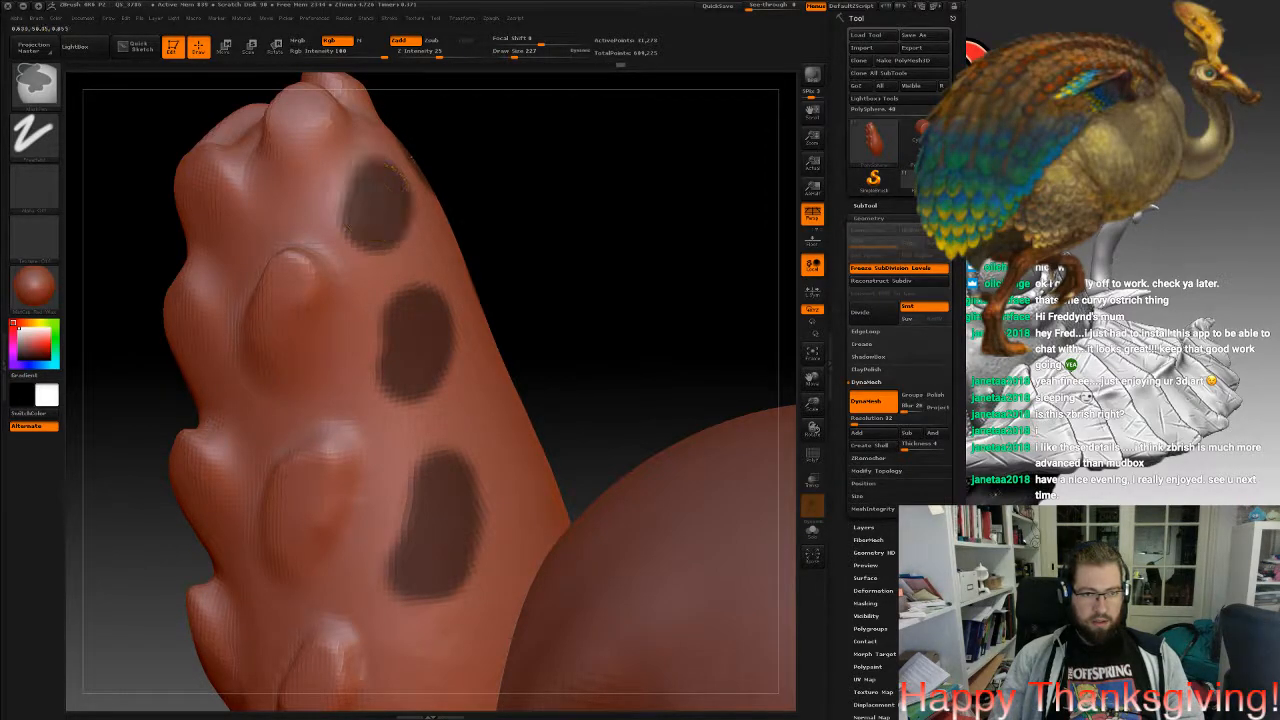
left_click(560, 310, "ctrl")
With the Move brush at a draw size of 1031, pull the three unmasked patches outwards from the crest's lower side.
key("b")
key("m")
key("v")
mouse_move(560, 340)
left_mouse_down()
mouse_move(630, 340)
mouse_move(600, 335)
left_mouse_up()
key("space")
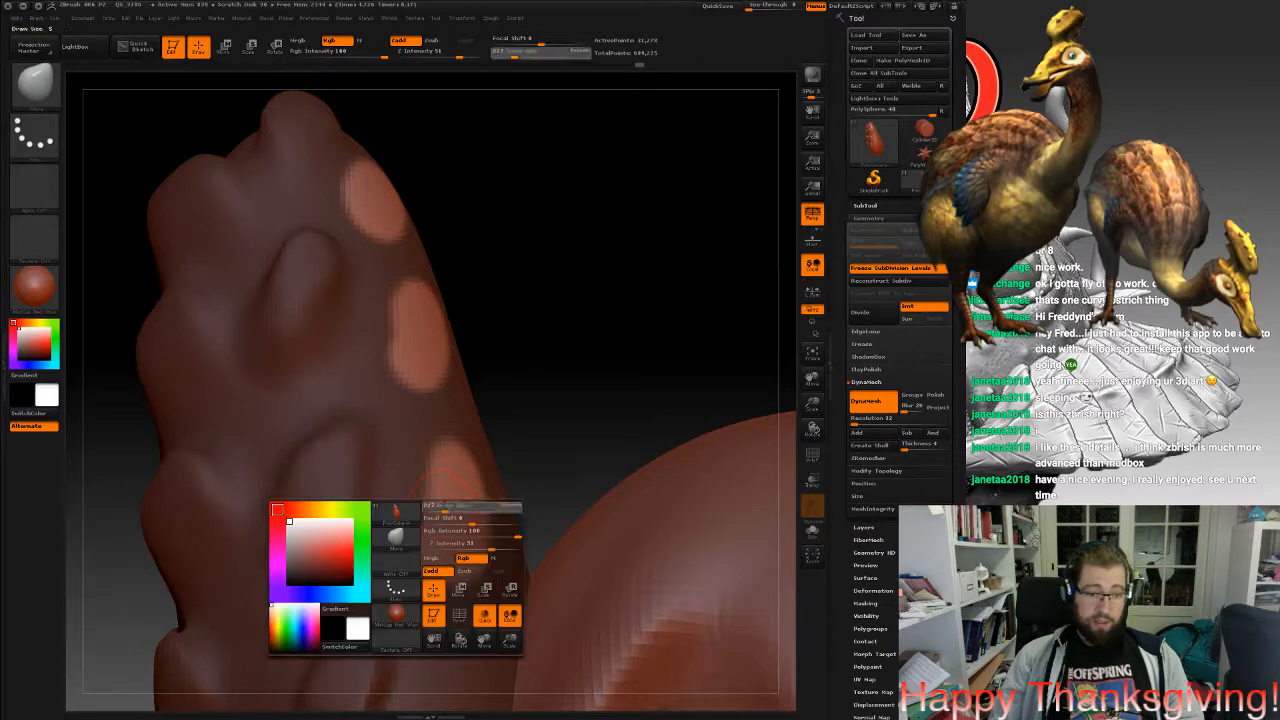
left_click_drag(460, 508, 480, 508)
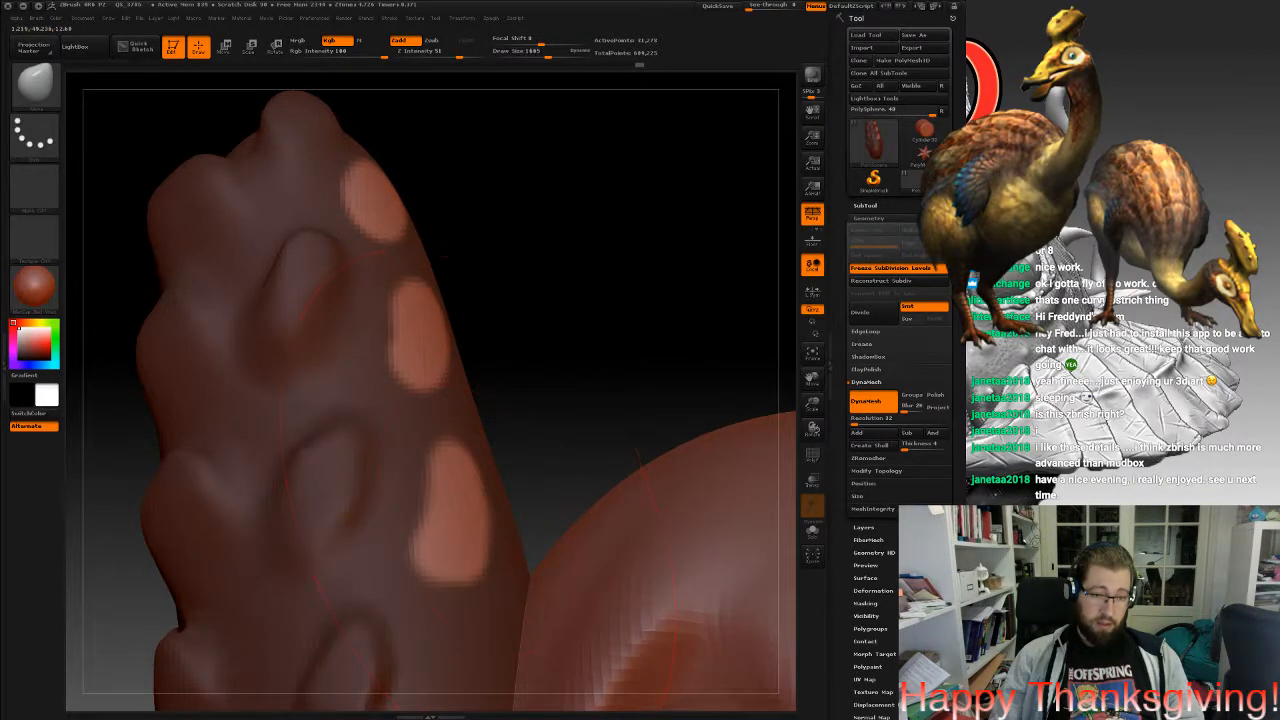
left_click_drag(560, 340, 600, 342)
left_click_drag(88, 632, 127, 638)
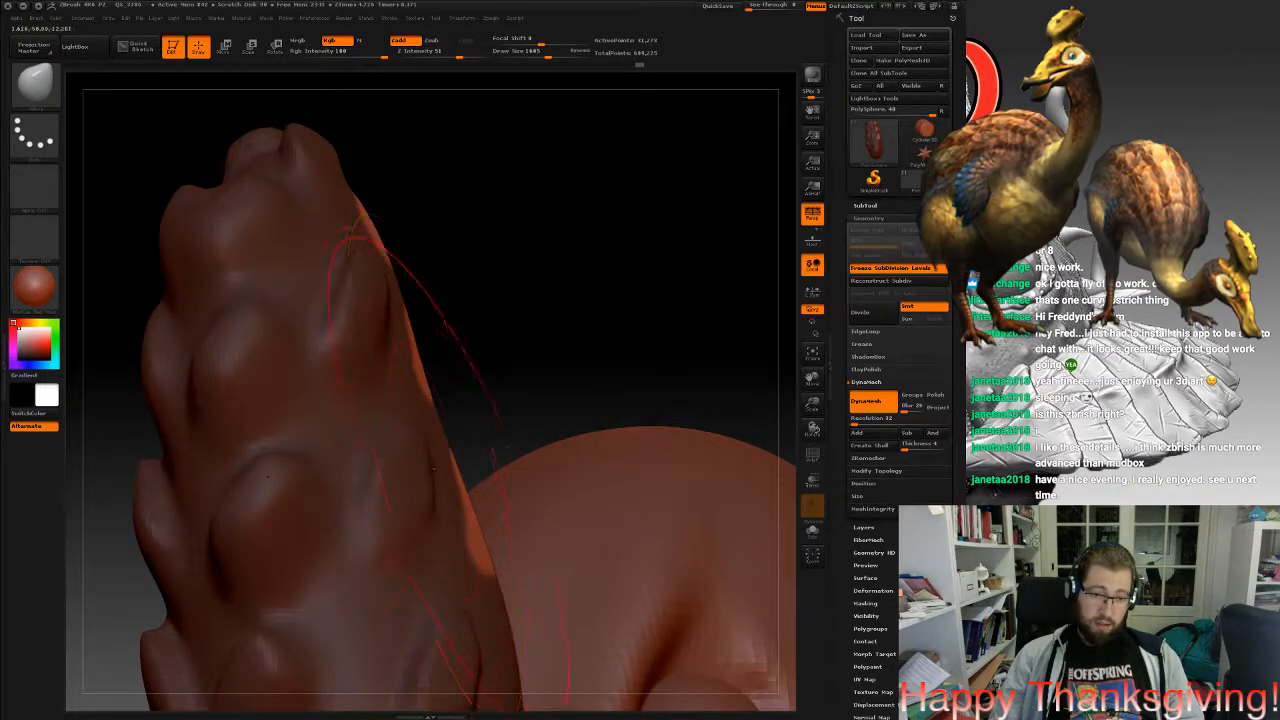
key("space")
mouse_move(455, 497)
left_mouse_down()
mouse_move(443, 497)
mouse_move(476, 500)
left_mouse_up()
left_click_drag(413, 342, 426, 338)
left_click_drag(374, 224, 386, 203)
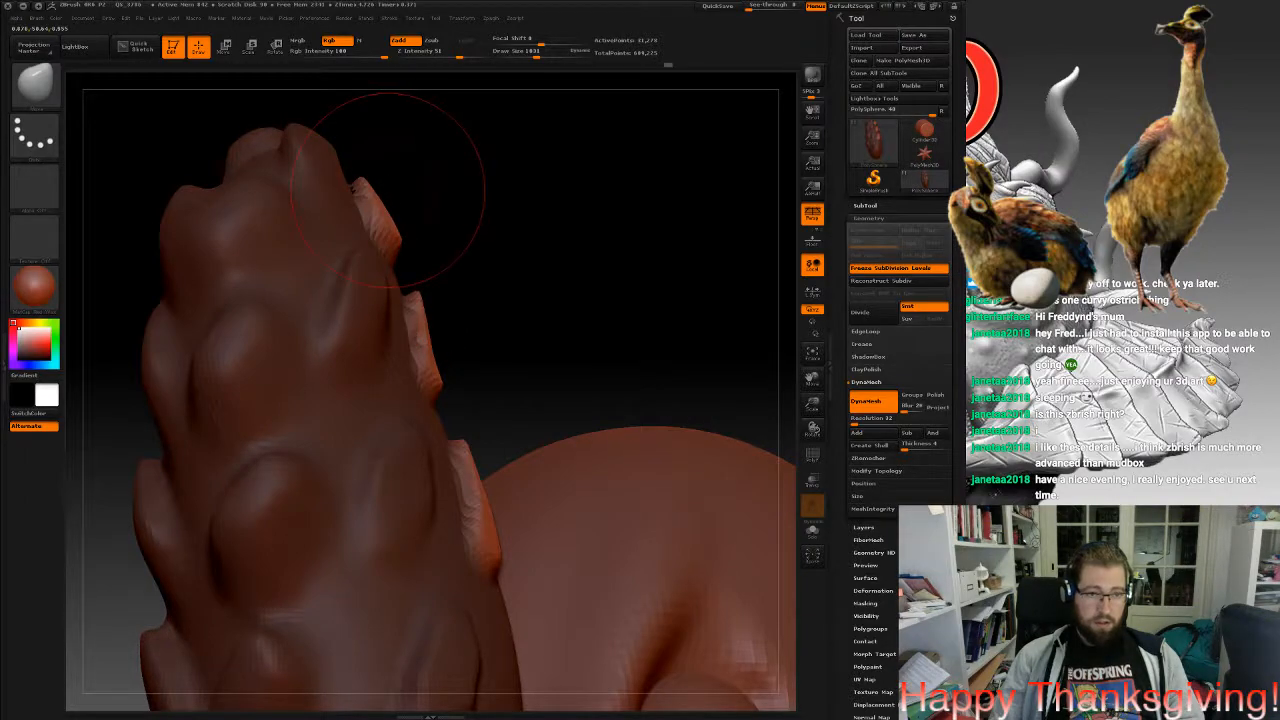
Clear the mask, remesh and smooth the lower row of bumps, and check the crest against the whole head.
mouse_move(590, 245)
left_mouse_down()
mouse_move(551, 225)
mouse_move(615, 298)
mouse_move(605, 275)
left_mouse_up()
left_click_drag(385, 225, 405, 275, "shift")
mouse_move(590, 275)
left_mouse_down()
mouse_move(535, 272)
mouse_move(548, 276)
left_mouse_up()
mouse_move(640, 290)
left_mouse_down()
mouse_move(570, 300)
mouse_move(590, 200)
left_mouse_up()
left_click_drag(590, 250, 600, 275)
mouse_move(690, 500)
left_mouse_down()
mouse_move(628, 527)
mouse_move(648, 576)
left_mouse_up()
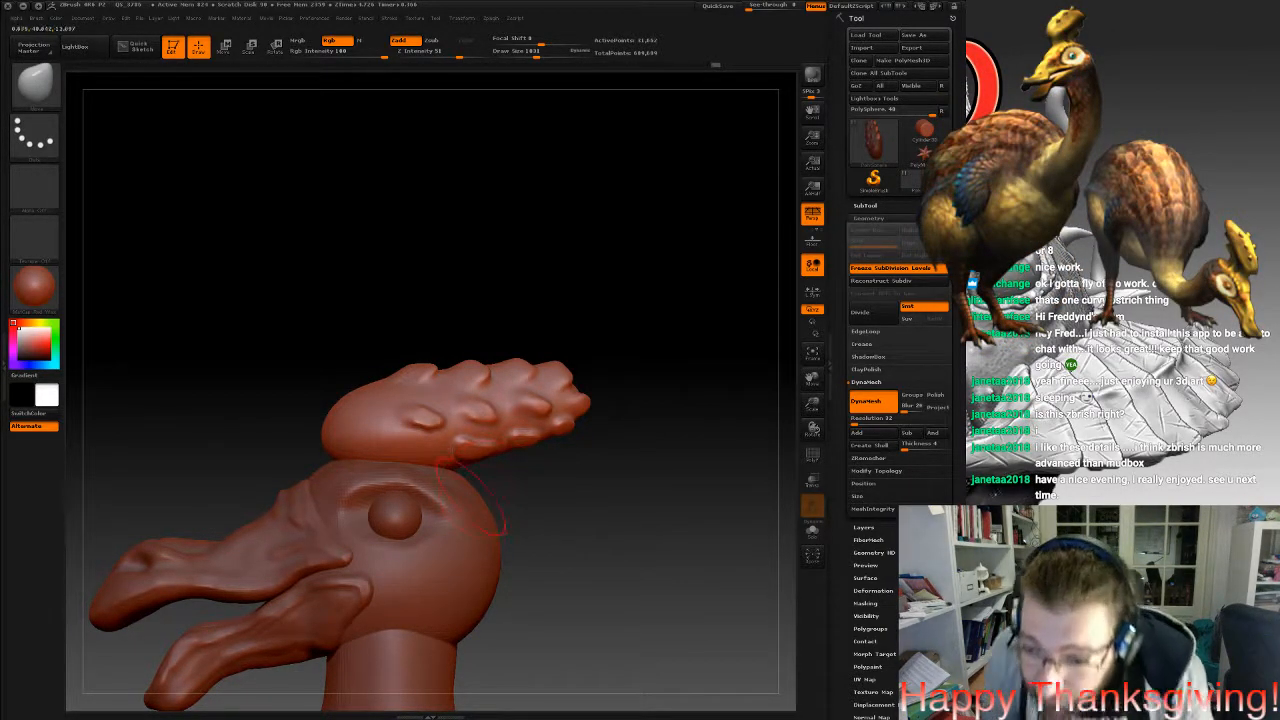
mouse_move(520, 300)
left_mouse_down()
mouse_move(722, 306)
mouse_move(530, 308)
left_mouse_up()
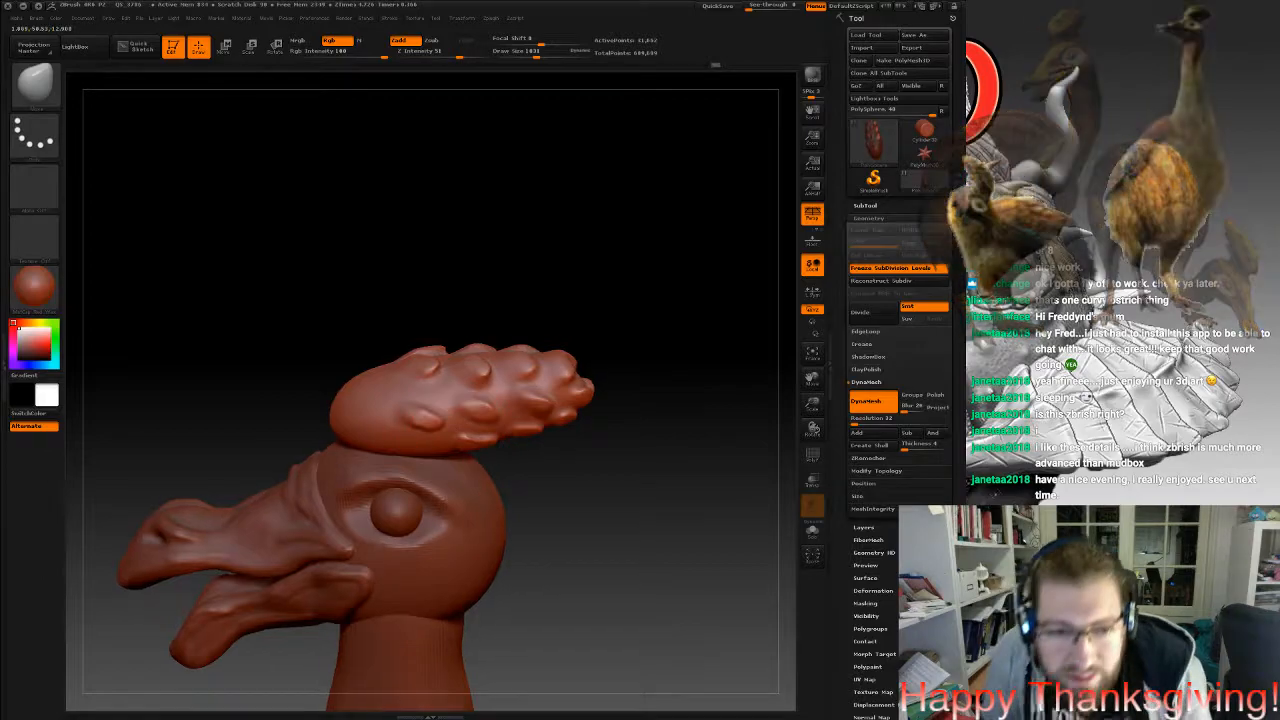
With the Move brush at a draw size of 2966, raise the crest's rear half into a fuller arch and remesh it.
right_click_drag(467, 400, 467, 411)
left_click(36, 86)
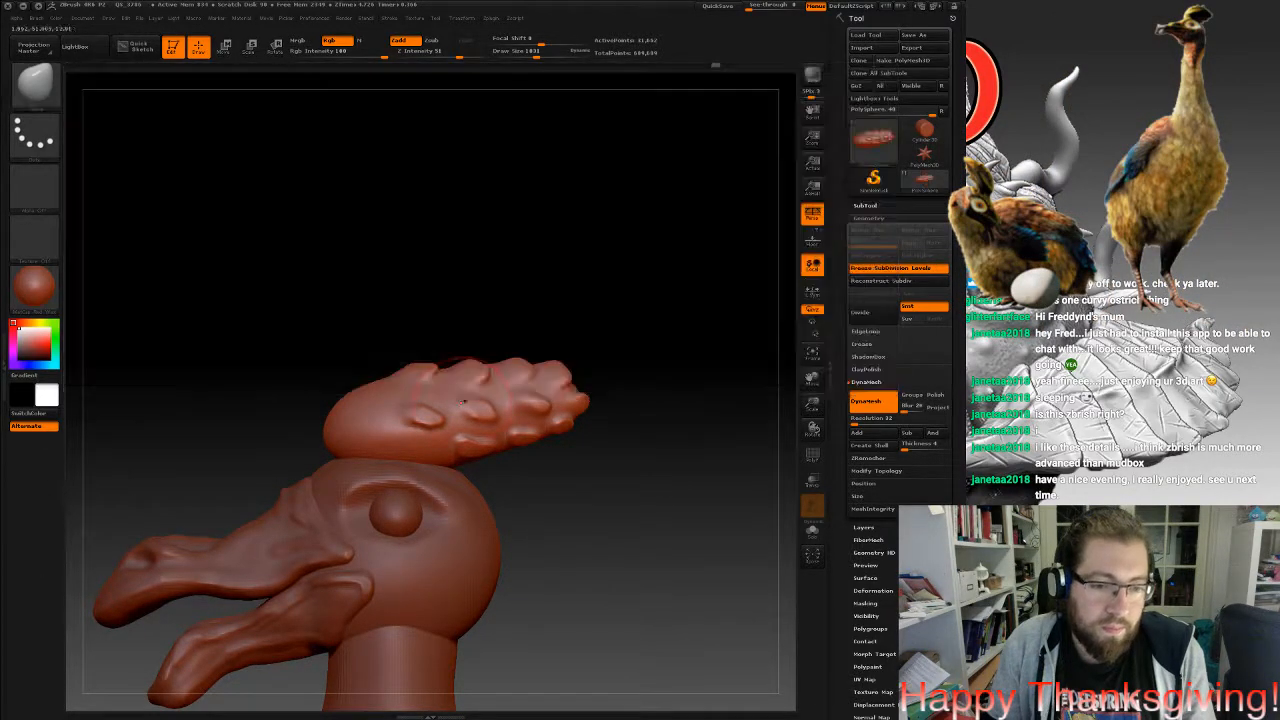
key("space")
mouse_move(481, 386)
left_mouse_down()
mouse_move(528, 386)
mouse_move(495, 404)
left_mouse_up()
mouse_move(577, 381)
left_mouse_down()
mouse_move(597, 383)
mouse_move(585, 375)
left_mouse_up()
left_click_drag(588, 482, 633, 517, "ctrl")
mouse_move(632, 352)
left_mouse_down()
mouse_move(620, 350)
mouse_move(730, 350)
mouse_move(551, 346)
mouse_move(600, 392)
left_mouse_up()
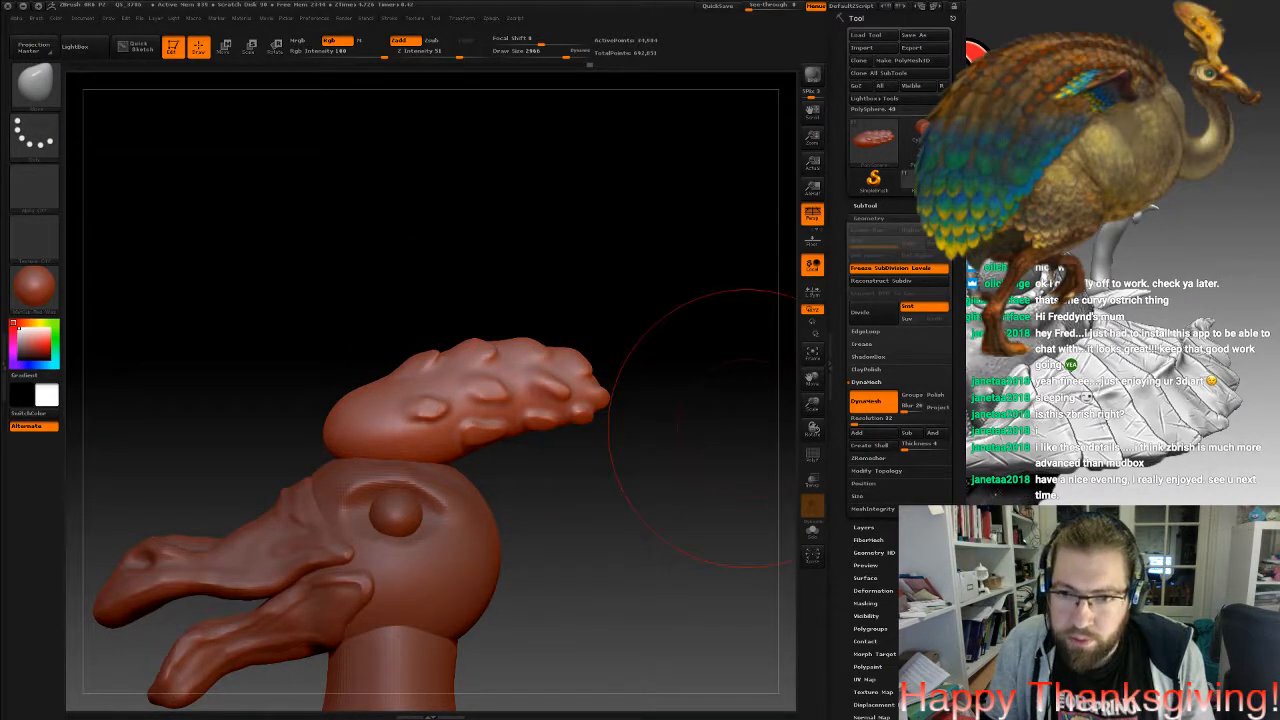
Duplicate the crest subtool and move the copy down below the original with the other parts shown transparent.
left_click(865, 206)
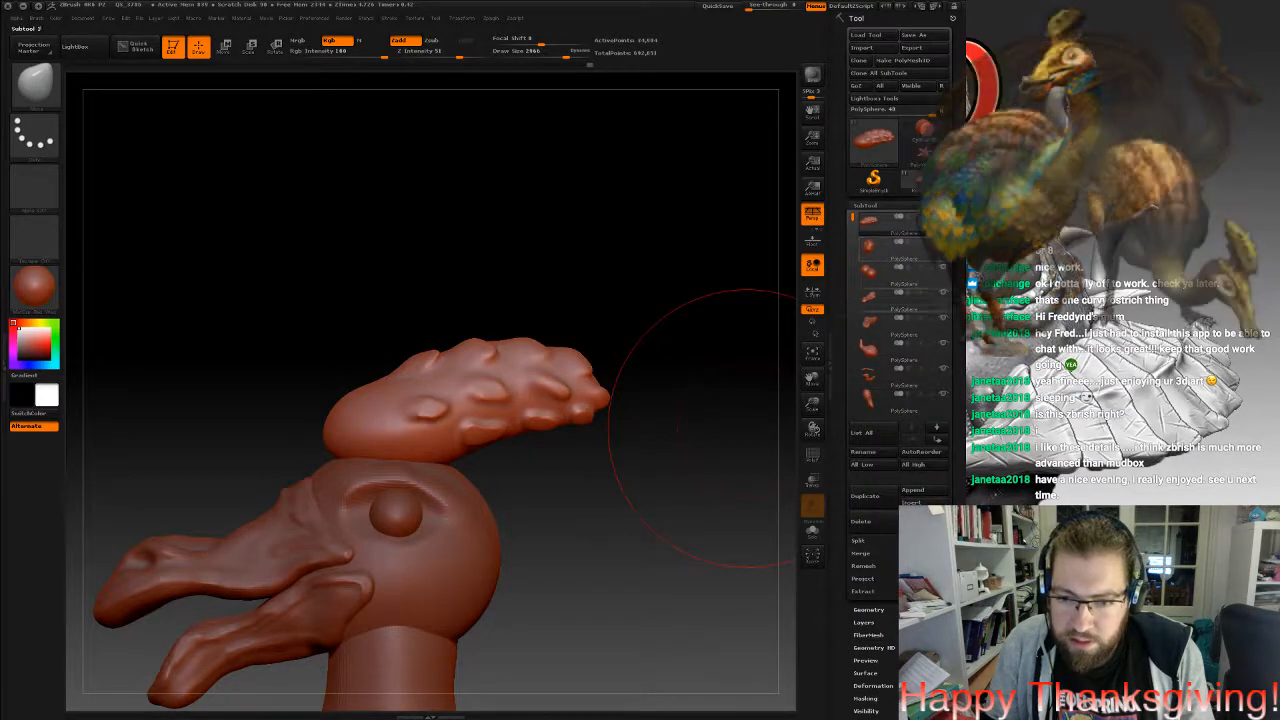
left_click(866, 496)
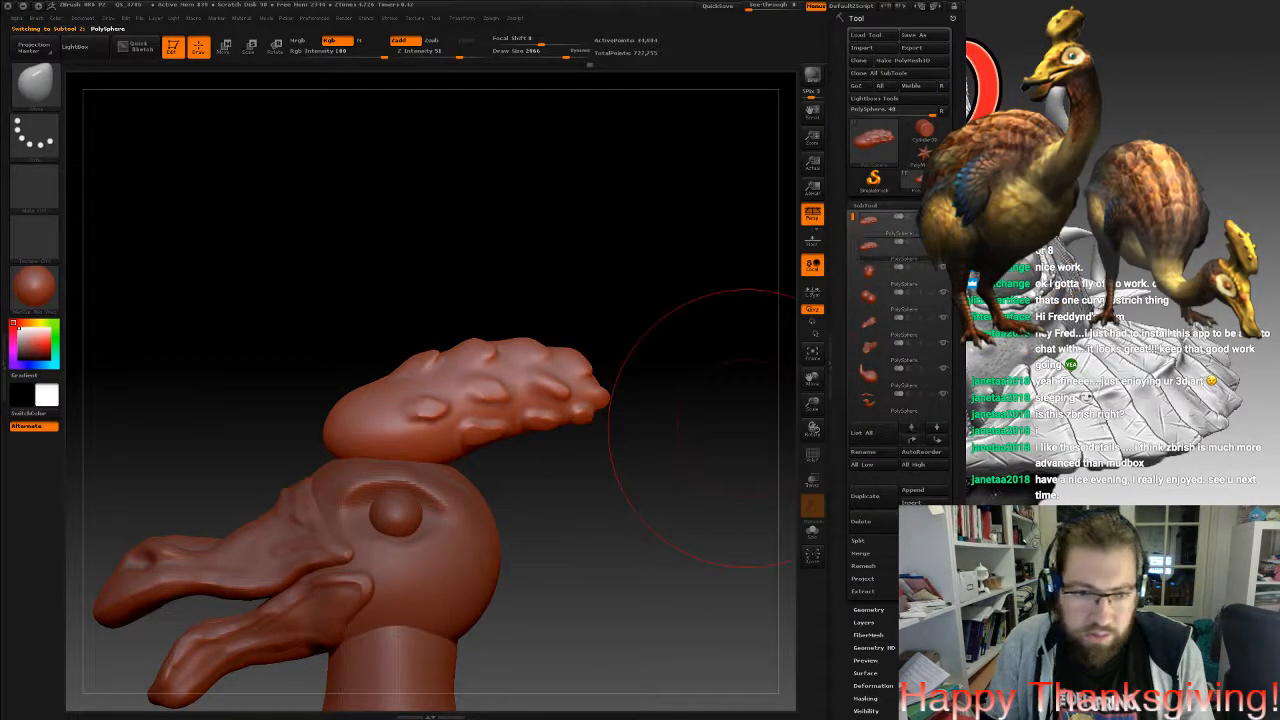
left_click(248, 46)
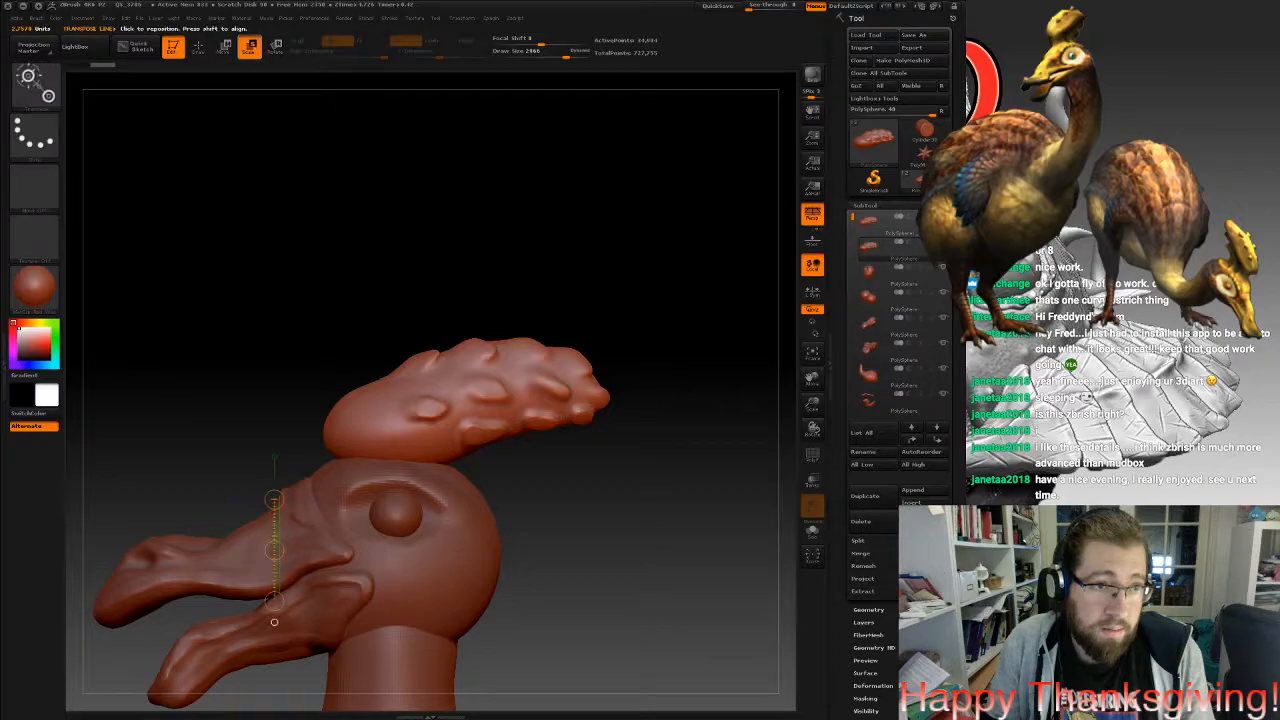
left_click(224, 46)
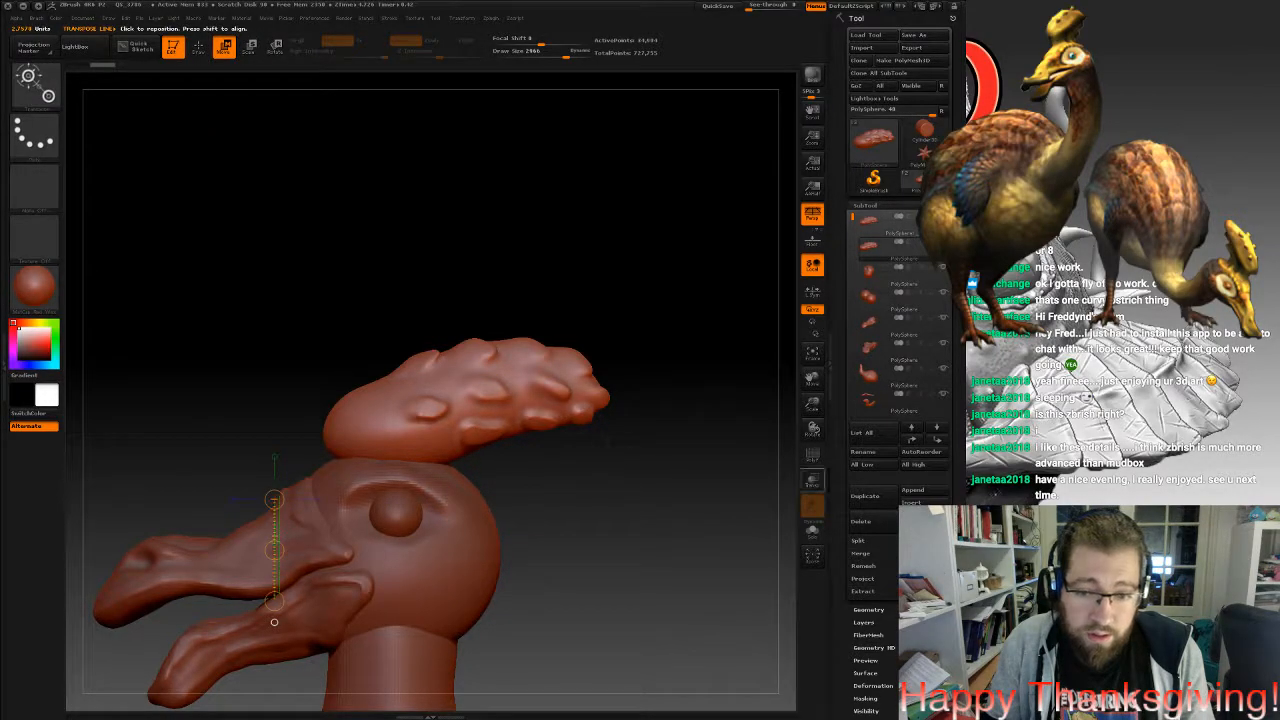
left_click(812, 480)
left_click_drag(457, 394, 471, 497, "shift")
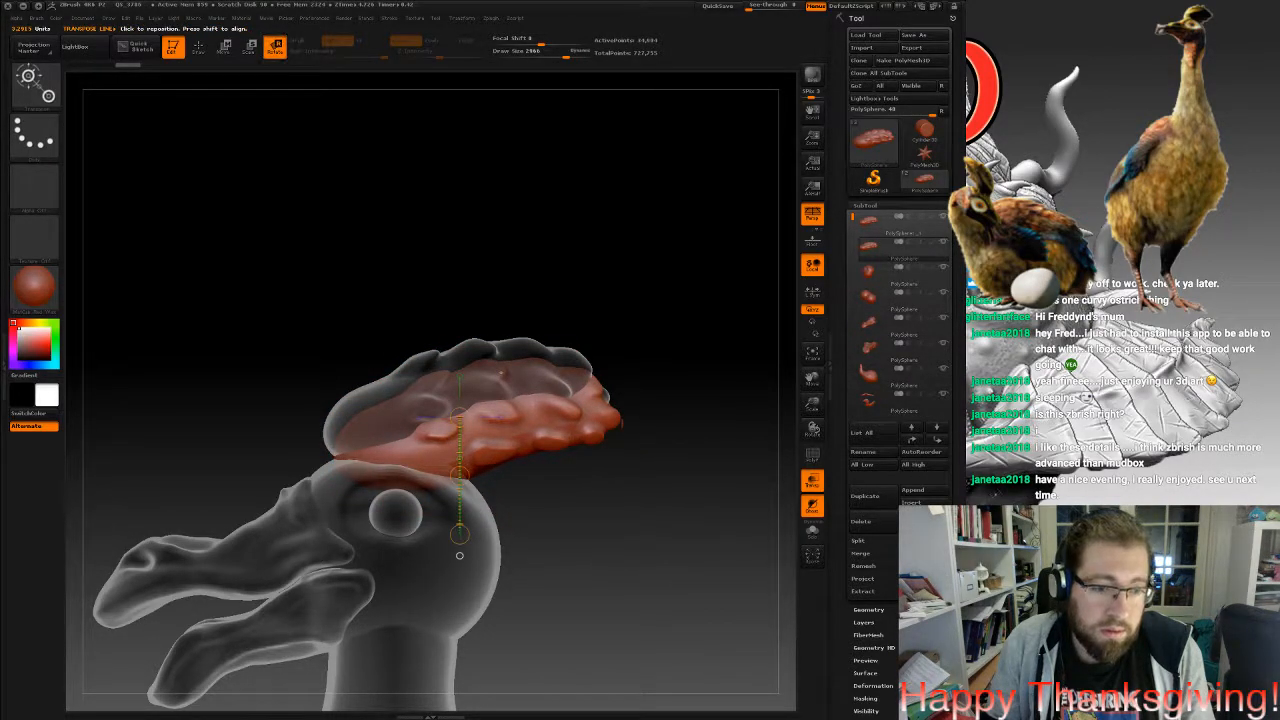
Rotate the copied crest downwards and scale it down beneath the original, with transparency turned off again.
mouse_move(357, 455)
left_mouse_down()
mouse_move(588, 421)
mouse_move(588, 462)
left_mouse_up()
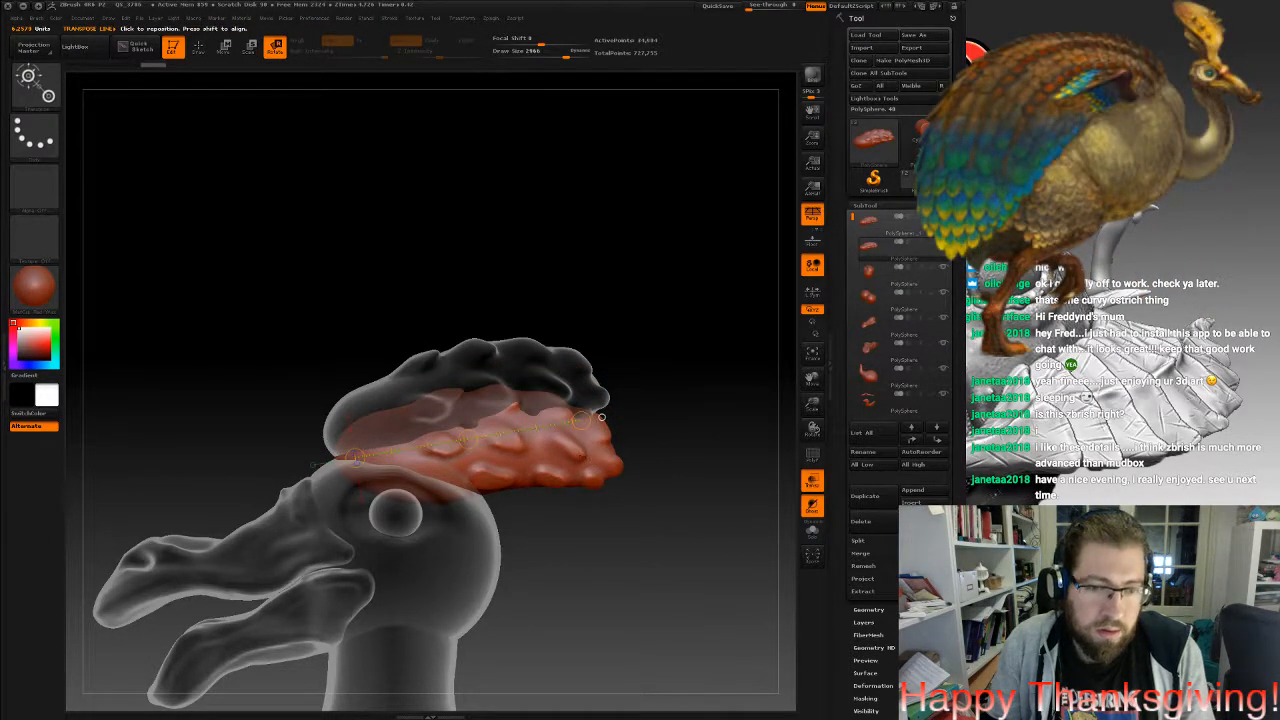
key("e")
left_click_drag(598, 416, 590, 414)
left_click_drag(355, 456, 580, 420)
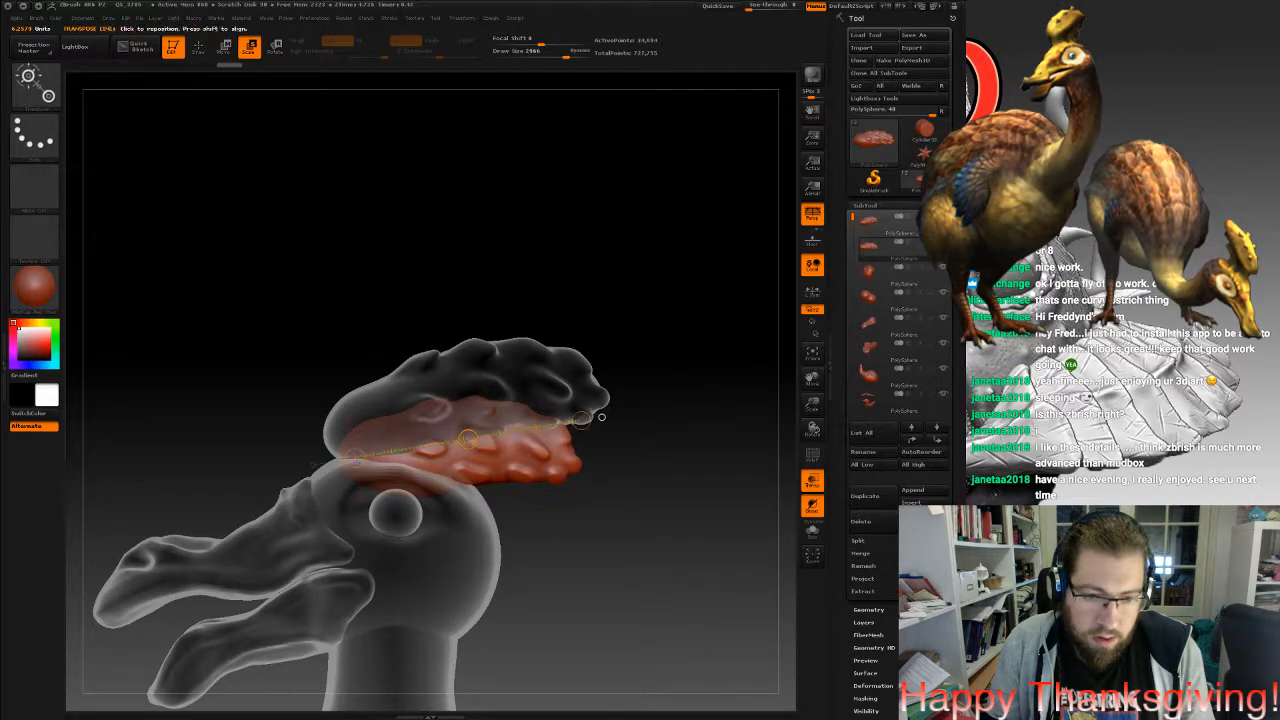
left_click(812, 480)
left_click_drag(690, 480, 726, 361)
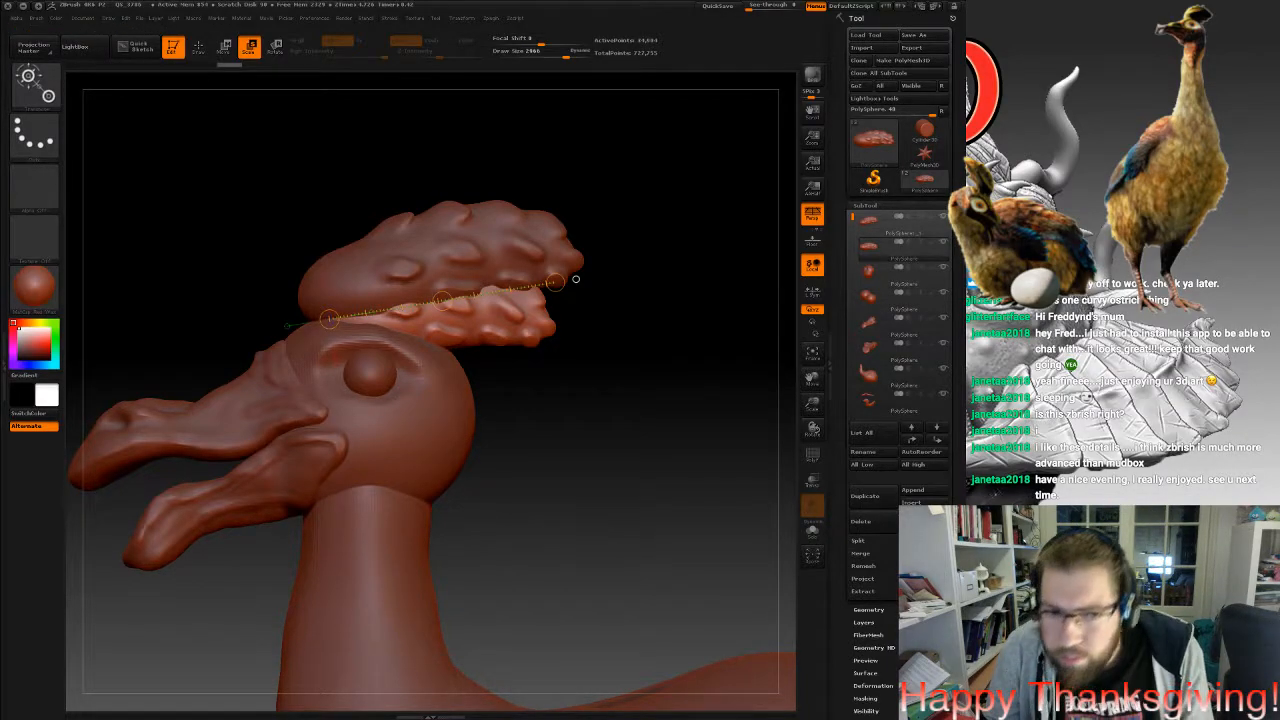
Compare the smaller crest copy with the original crest and the head from both sides.
key("r")
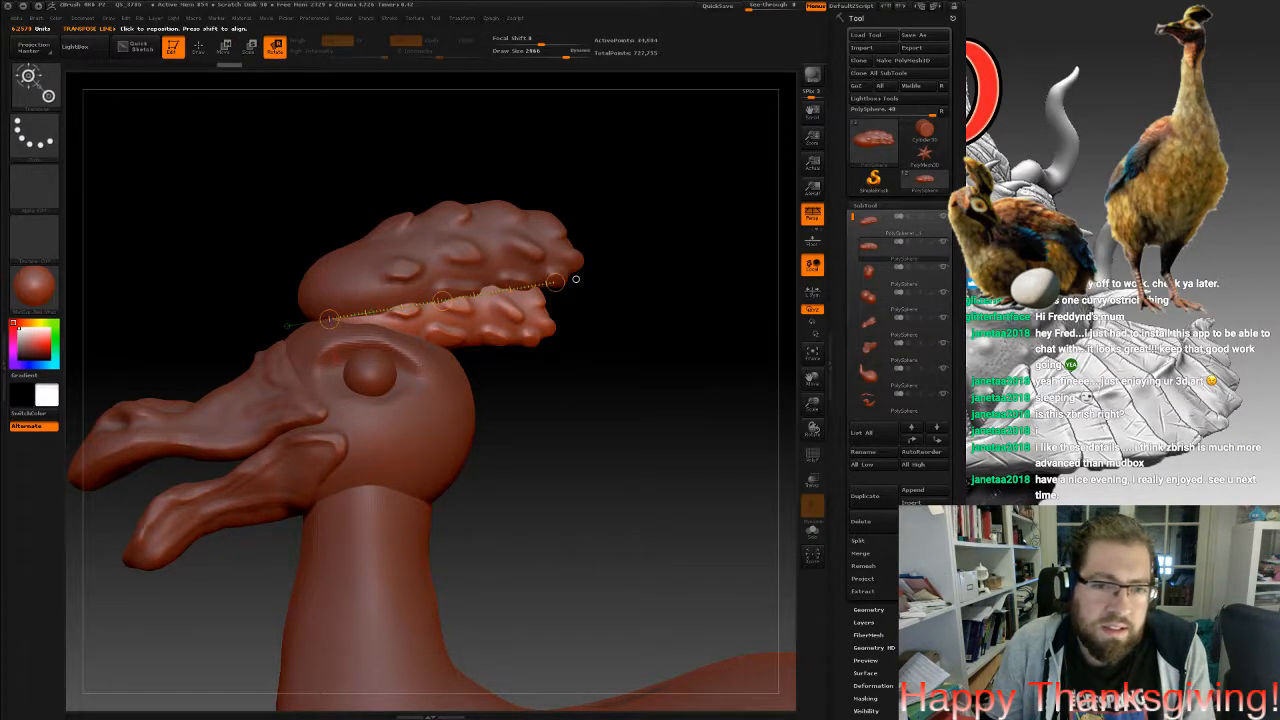
left_click_drag(575, 286, 680, 360)
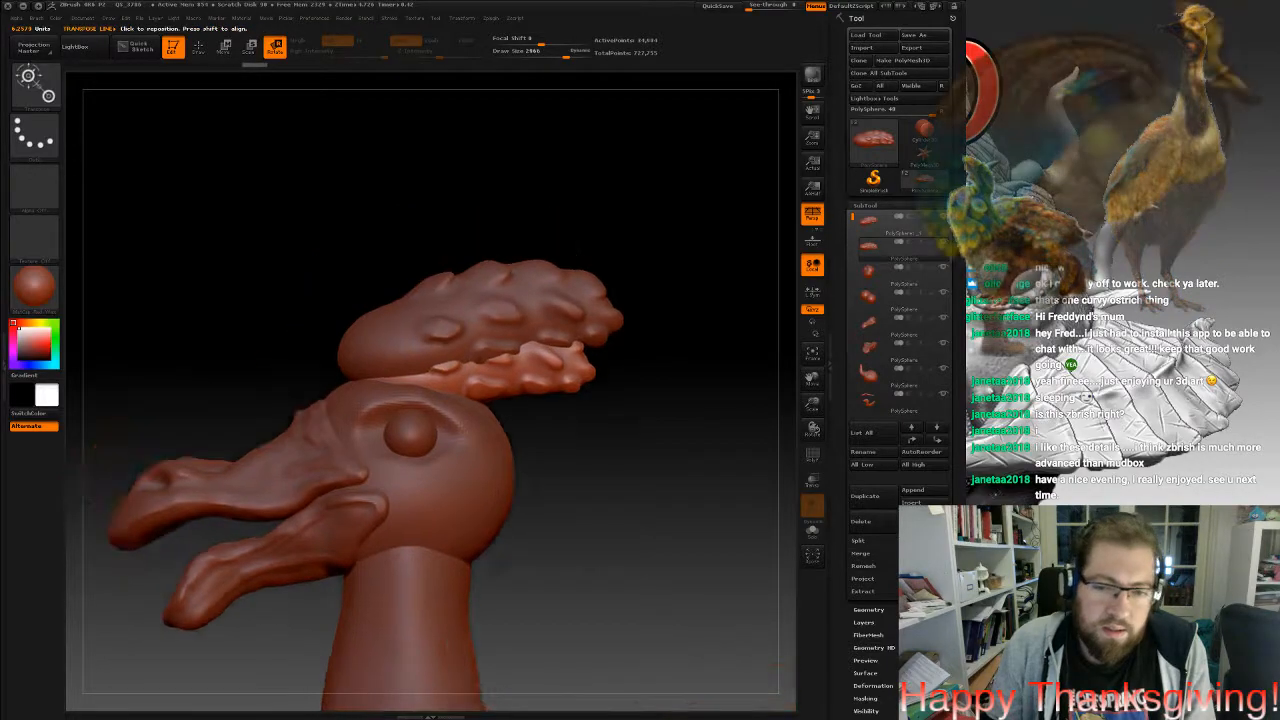
left_click(866, 220)
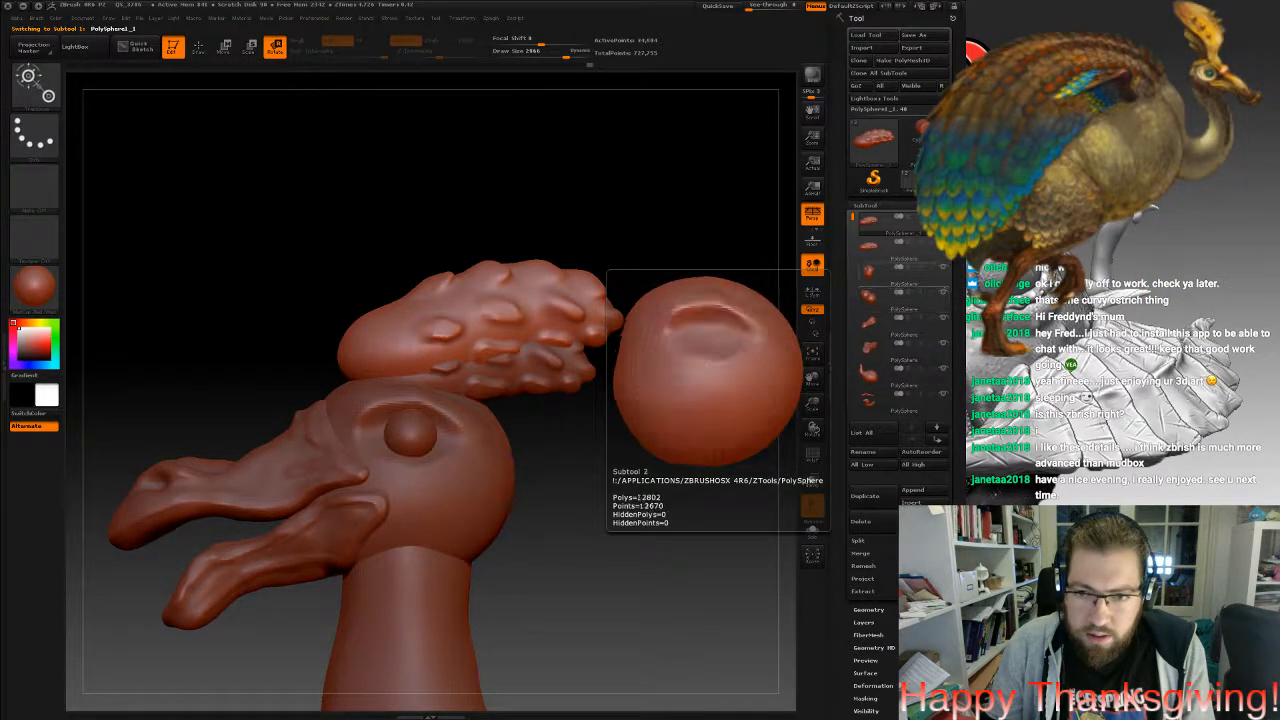
left_click(880, 271)
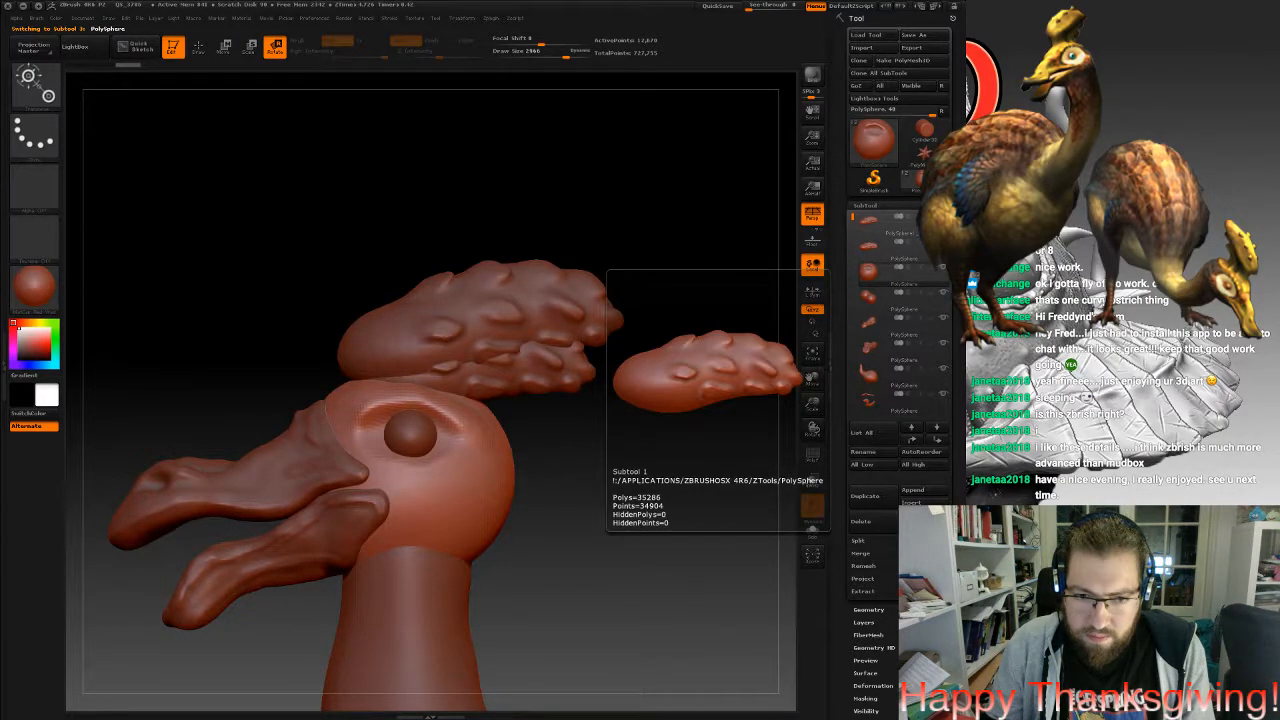
left_click_drag(710, 440, 480, 440)
left_click_drag(561, 325, 718, 336)
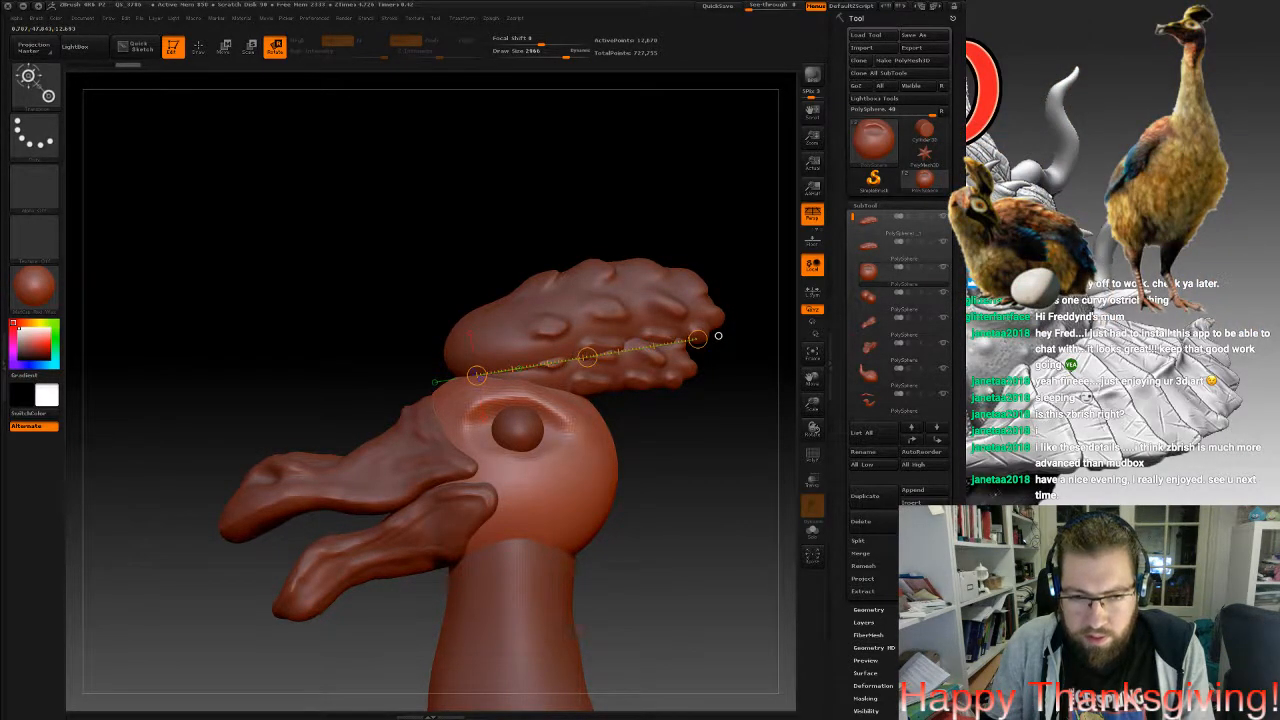
left_click(198, 47)
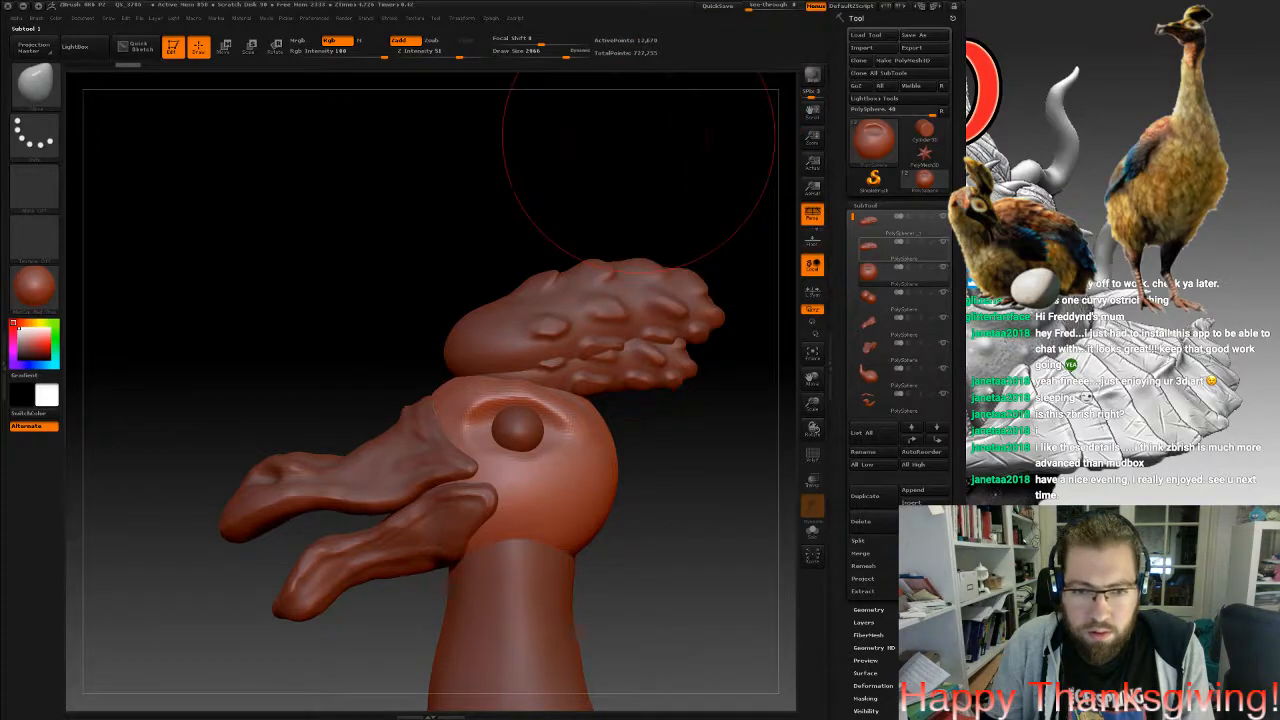
left_click(884, 248)
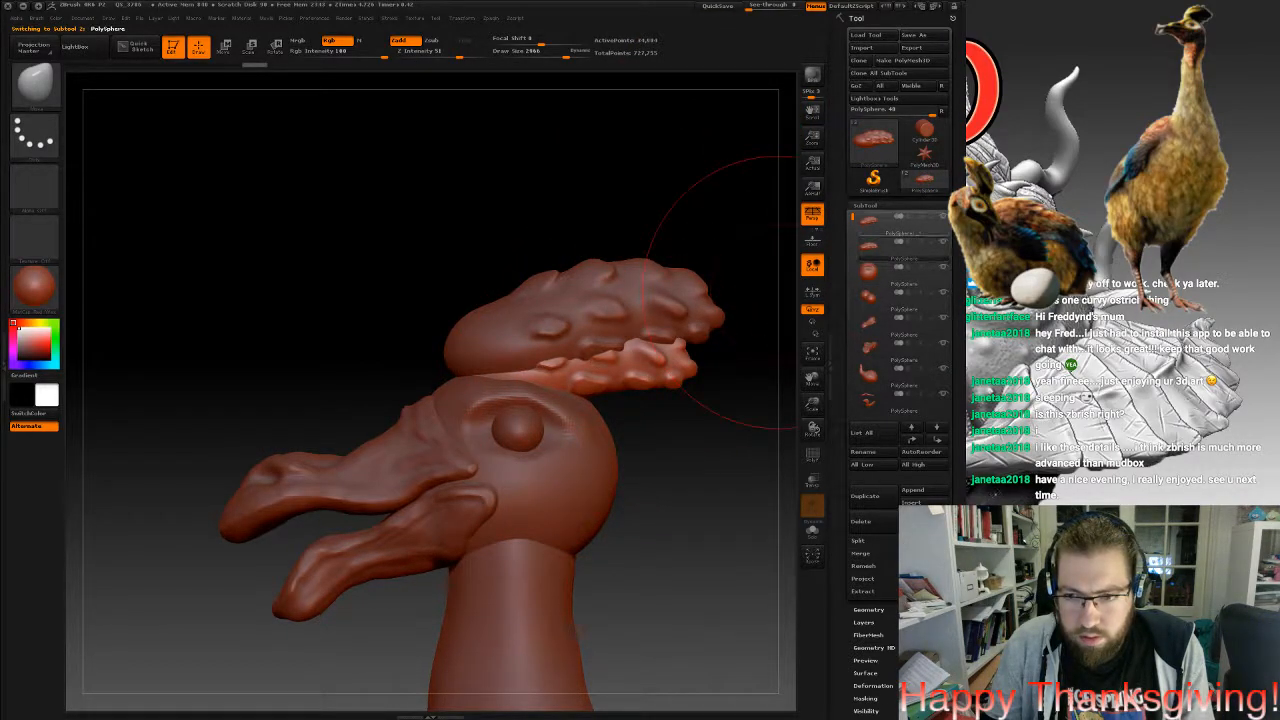
mouse_move(866, 220)
mouse_move(722, 360)
left_mouse_down()
mouse_move(475, 360)
mouse_move(196, 395)
left_mouse_up()
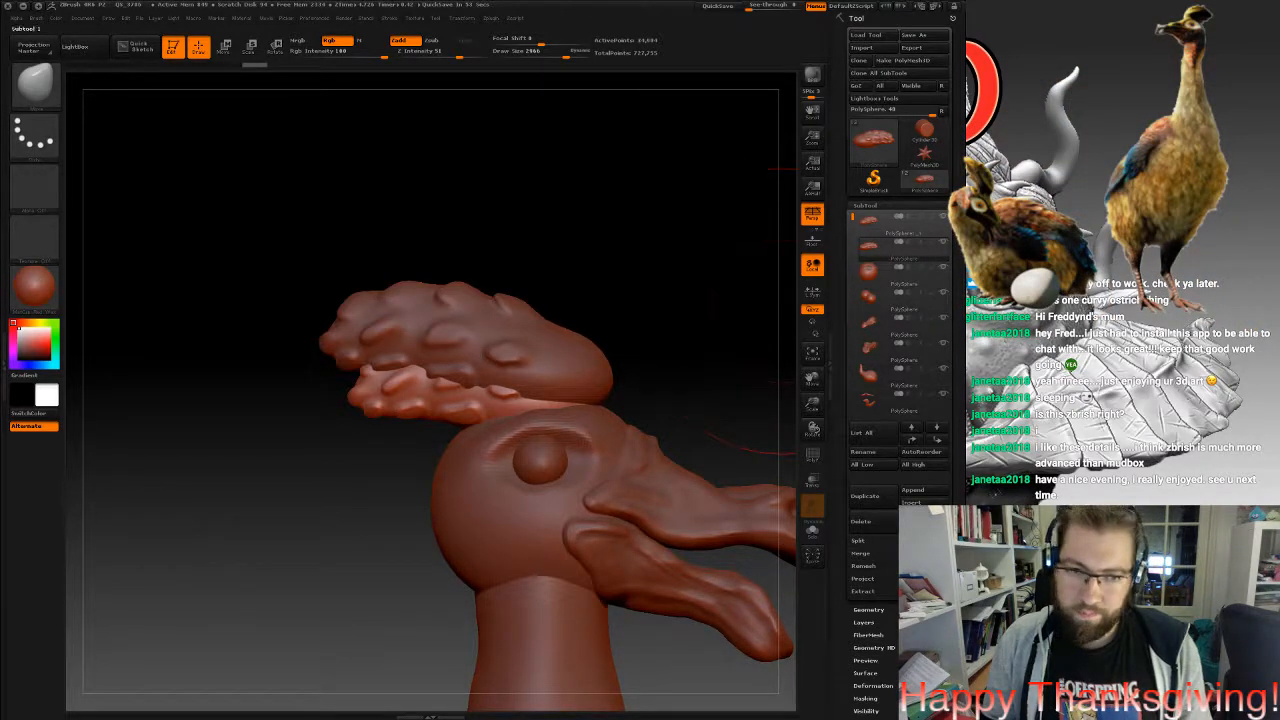
Delete the duplicated crest subtool beneath the original crest.
left_click(943, 242)
left_click(943, 242)
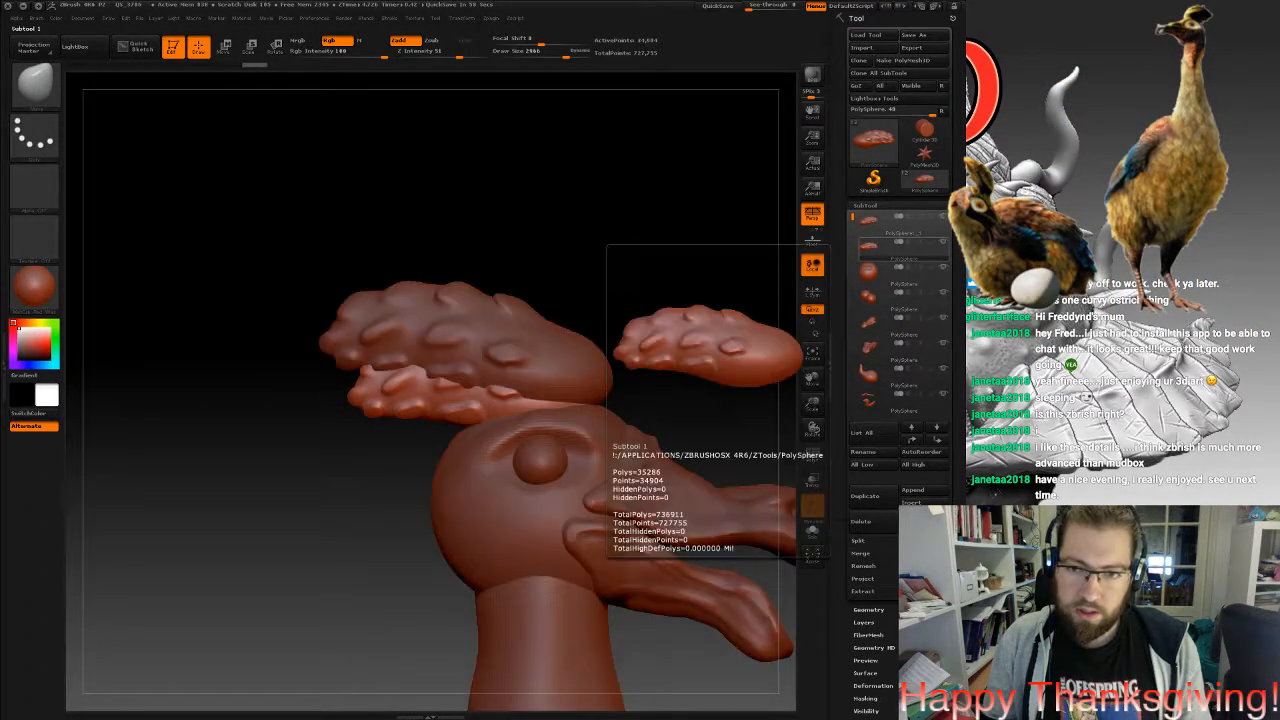
left_click(892, 224)
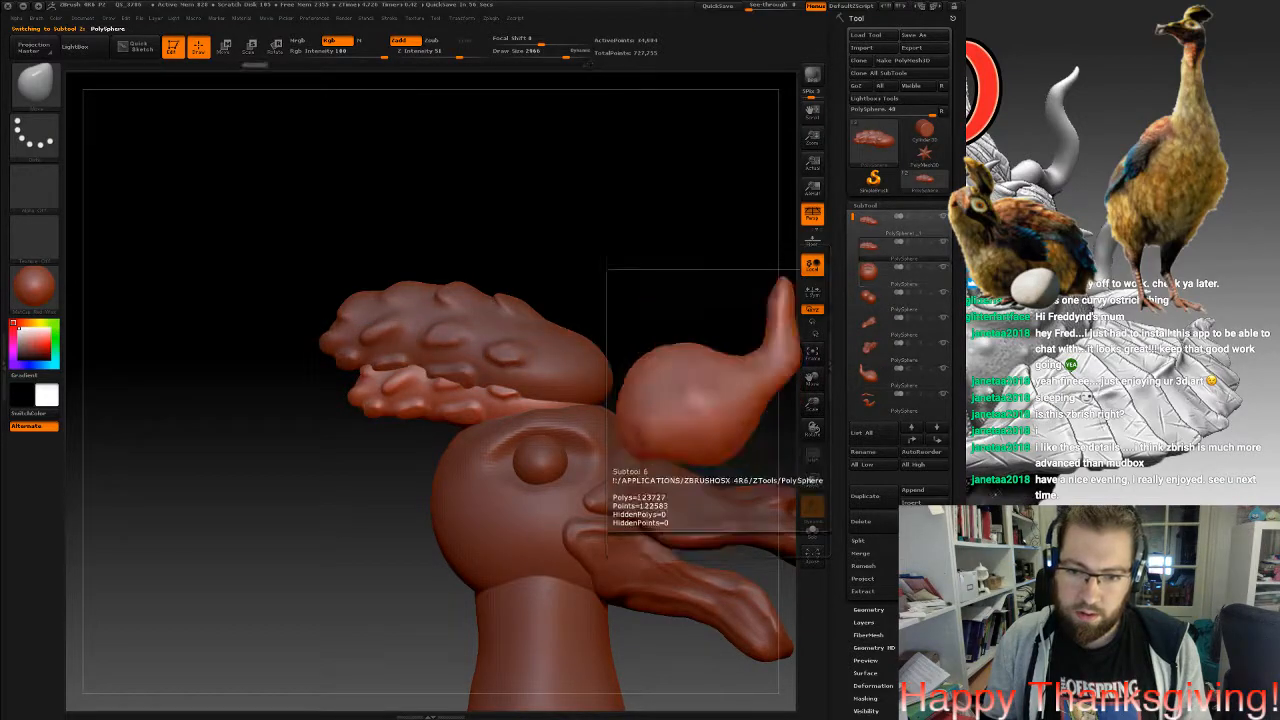
left_click(860, 521)
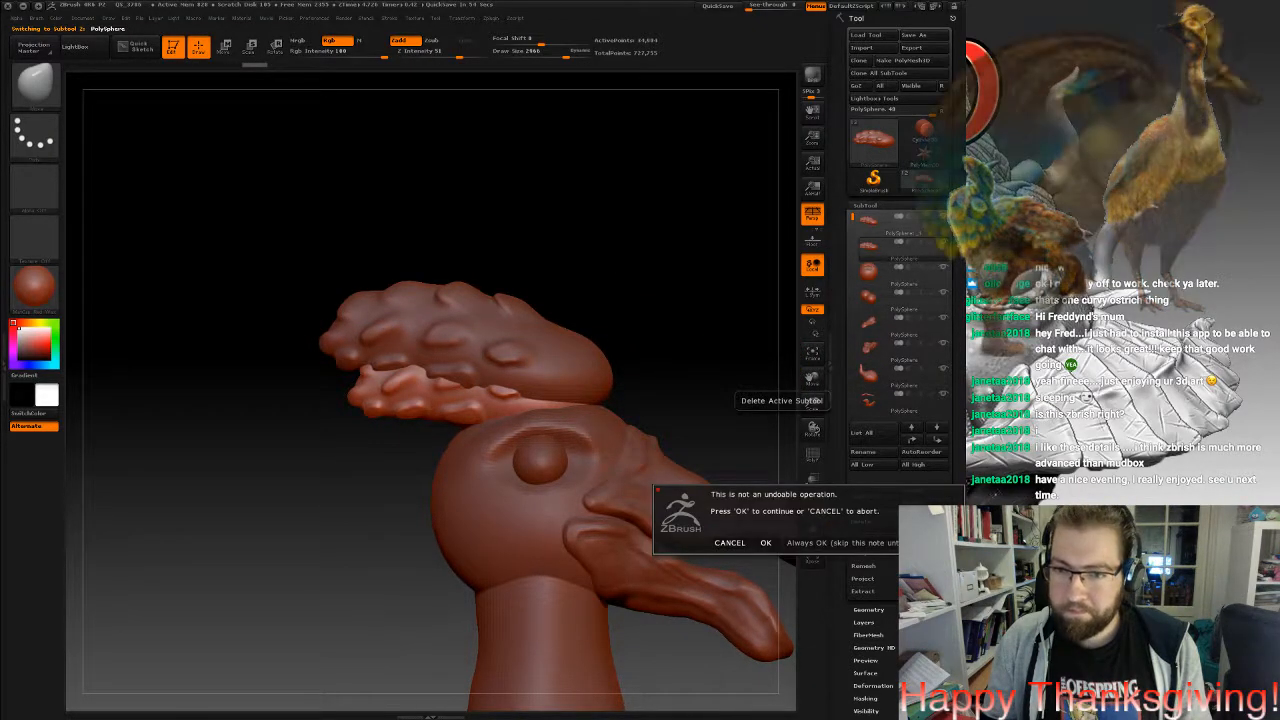
left_click(765, 542)
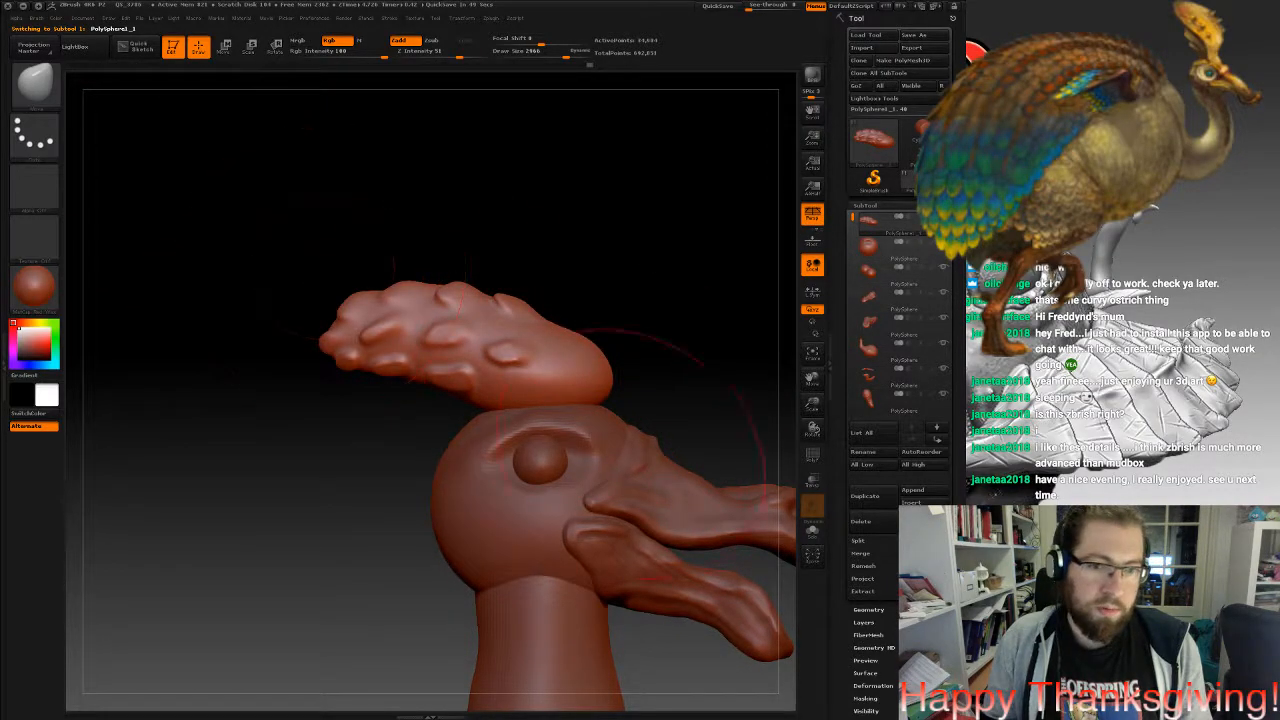
With the Move brush, pull the crest's top upwards and bend its rear end down into a taller, more curved shape.
mouse_move(642, 388)
left_mouse_down()
mouse_move(632, 400)
mouse_move(558, 370)
left_mouse_up()
mouse_move(492, 338)
left_mouse_down()
mouse_move(467, 294)
mouse_move(397, 279)
left_mouse_up()
left_click_drag(404, 352, 402, 342)
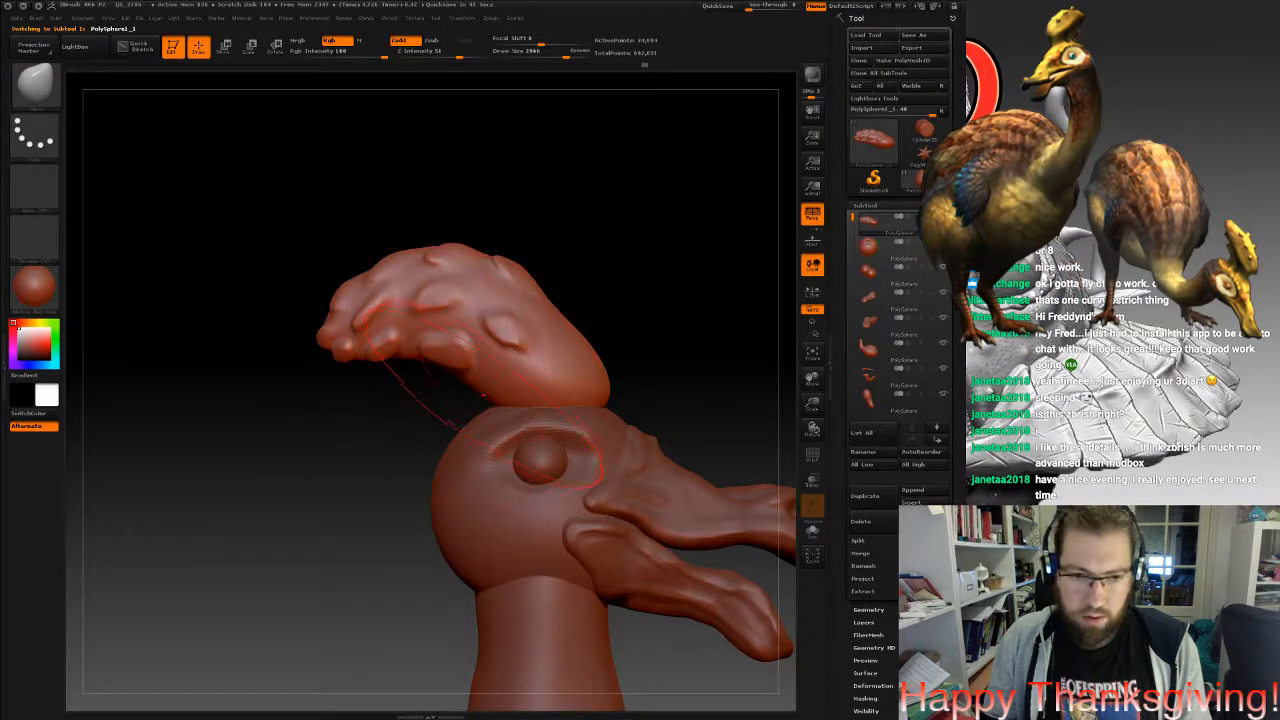
mouse_move(410, 355)
left_mouse_down()
mouse_move(404, 368)
mouse_move(379, 361)
left_mouse_up()
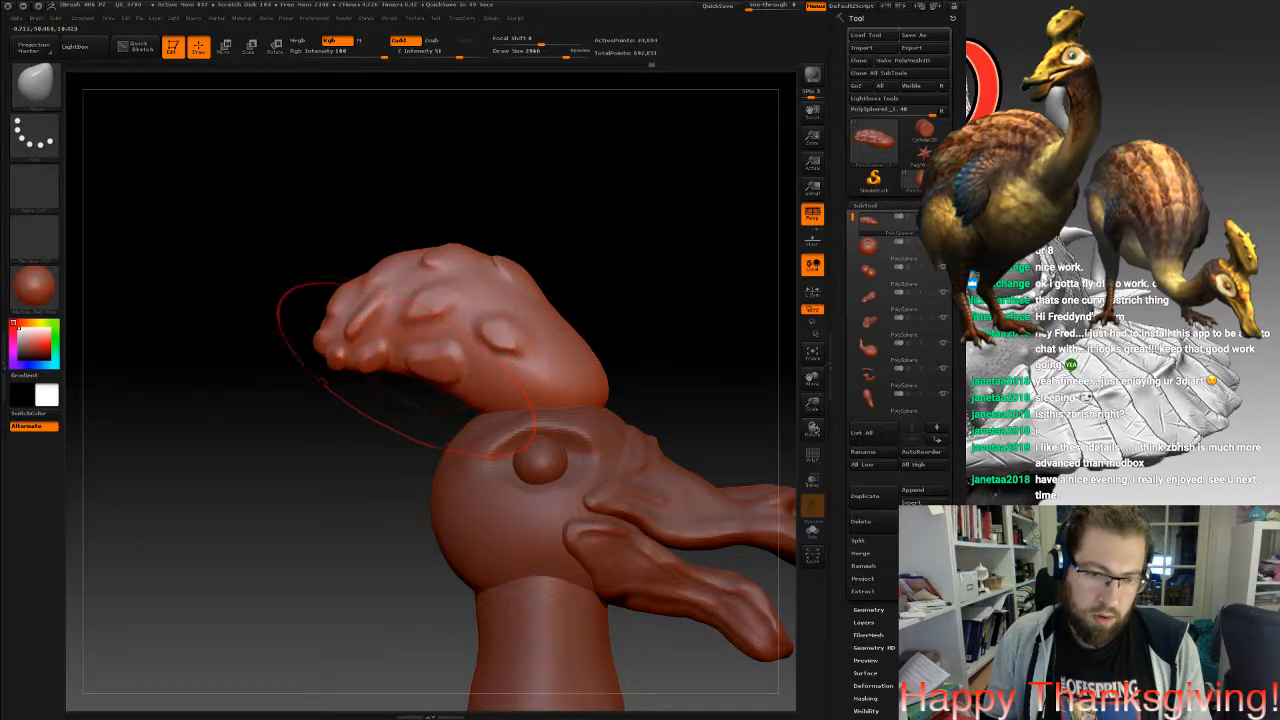
left_click_drag(411, 281, 410, 272)
mouse_move(300, 430)
left_mouse_down()
mouse_move(500, 435)
mouse_move(385, 432)
left_mouse_up()
left_click_drag(391, 322, 388, 330)
mouse_move(315, 420)
left_mouse_down()
mouse_move(338, 420)
mouse_move(235, 420)
left_mouse_up()
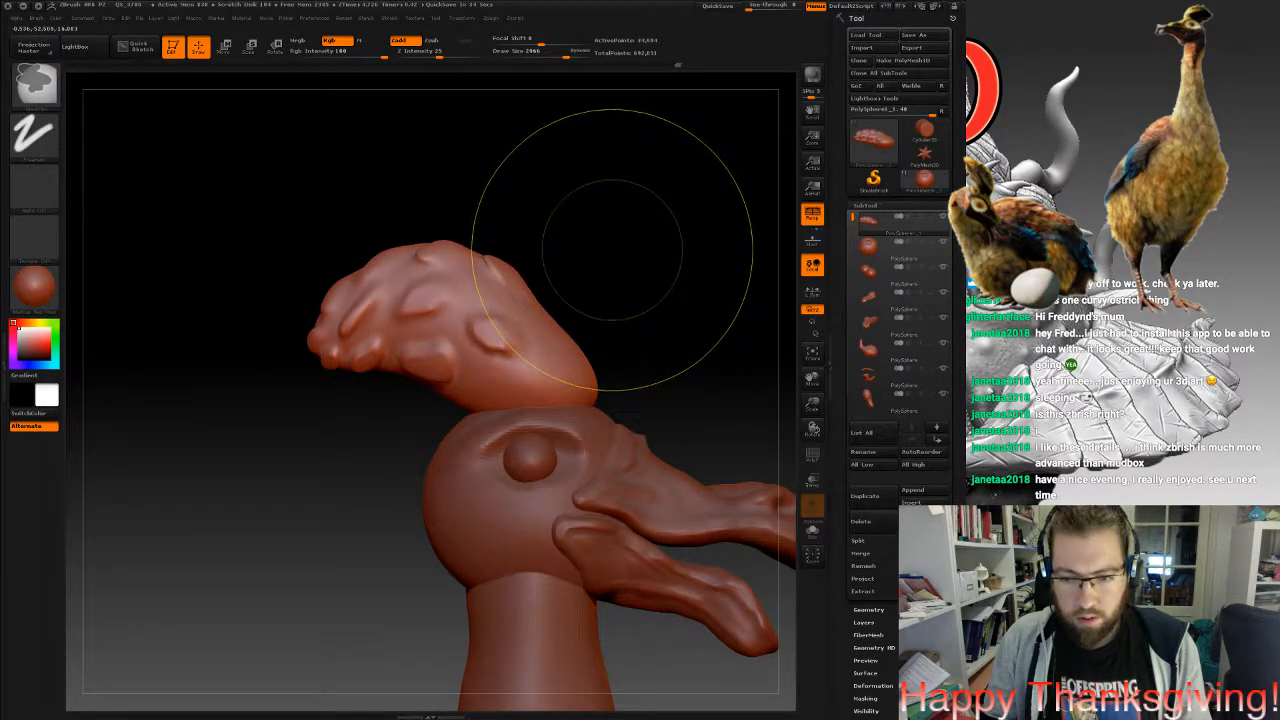
Refine the crest's top, remesh it, and adjust its overall shape with a larger Move brush against the whole bird.
left_click_drag(450, 259, 446, 272)
mouse_move(285, 420)
left_mouse_down()
mouse_move(490, 412)
mouse_move(235, 410)
left_mouse_up()
mouse_move(623, 228)
left_mouse_down("ctrl")
mouse_move(655, 317)
mouse_move(510, 305)
mouse_move(610, 150)
mouse_move(607, 95)
left_mouse_up("ctrl")
left_click_drag(513, 400, 527, 417, "alt")
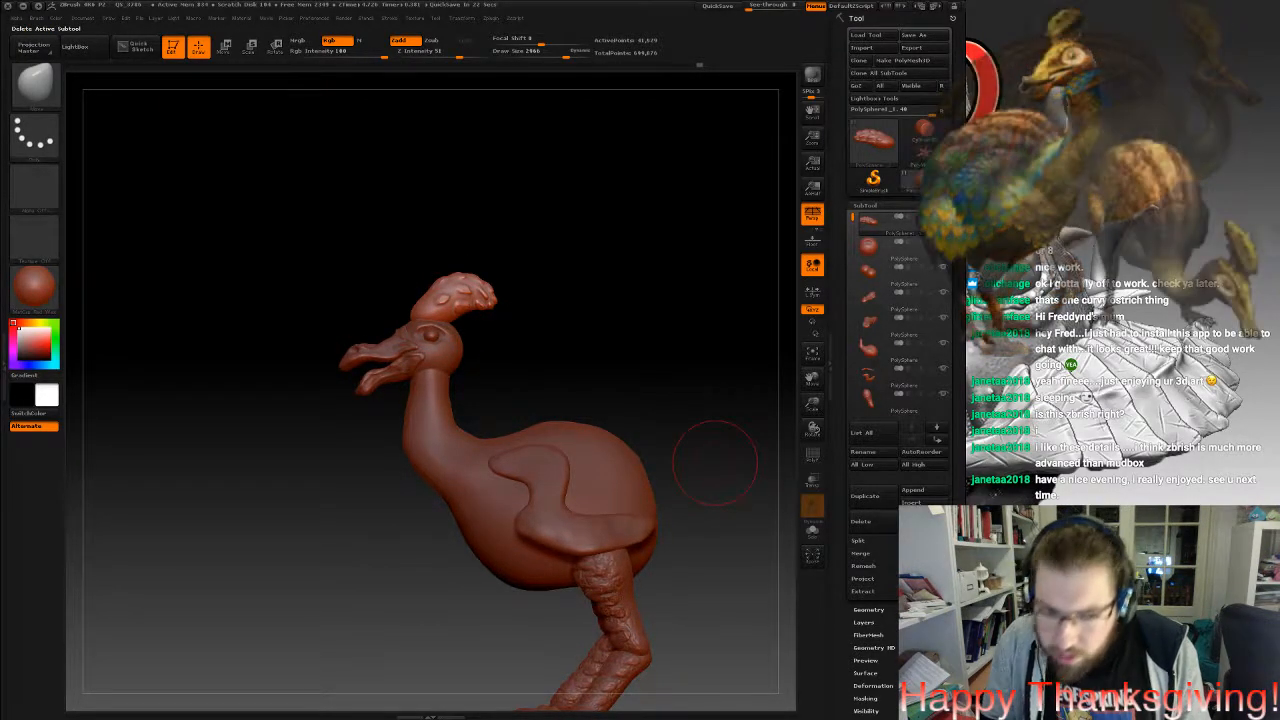
key("space")
left_click_drag(457, 287, 473, 287)
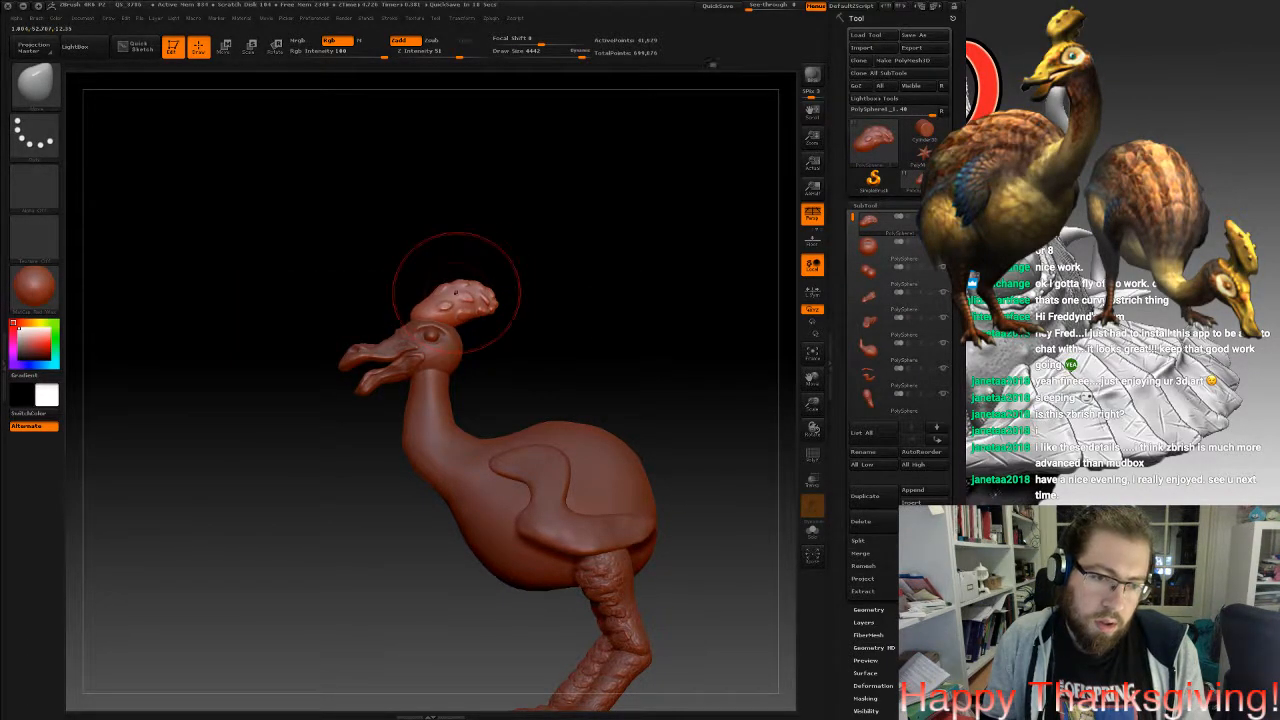
Examine the whole bird on its round base from several angles to judge the crest's proportions.
left_click_drag(580, 320, 568, 290)
mouse_move(547, 394)
left_mouse_down("alt")
mouse_move(578, 350)
mouse_move(665, 340)
mouse_move(598, 336)
mouse_move(678, 338)
mouse_move(612, 348)
left_mouse_up("alt")
left_click_drag(552, 262, 372, 130, "alt")
left_click_drag(223, 271, 366, 398, "alt")
left_click_drag(366, 398, 526, 383, "alt")
mouse_move(600, 338)
left_mouse_down()
mouse_move(632, 342)
mouse_move(540, 350)
mouse_move(512, 338)
mouse_move(580, 346)
mouse_move(624, 330)
mouse_move(572, 340)
mouse_move(604, 354)
left_mouse_up()
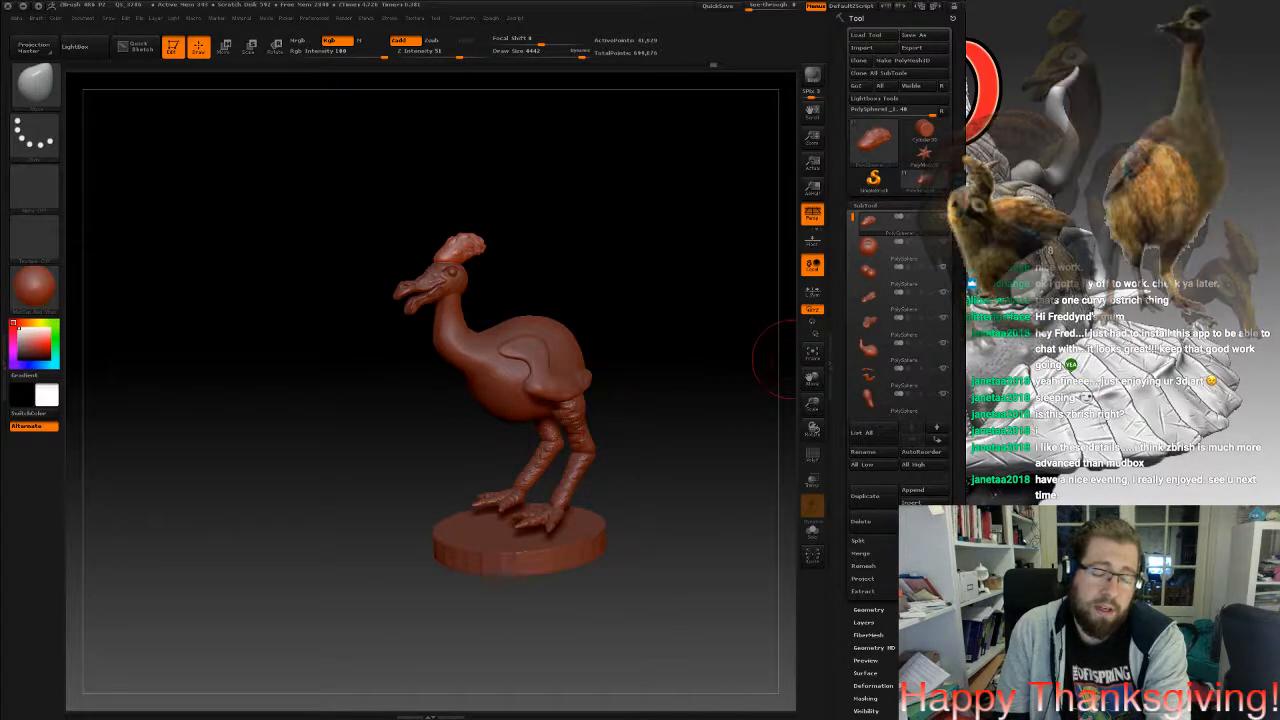
left_click_drag(300, 450, 250, 450)
mouse_move(625, 300)
left_mouse_down()
mouse_move(566, 294)
mouse_move(525, 317)
left_mouse_up()
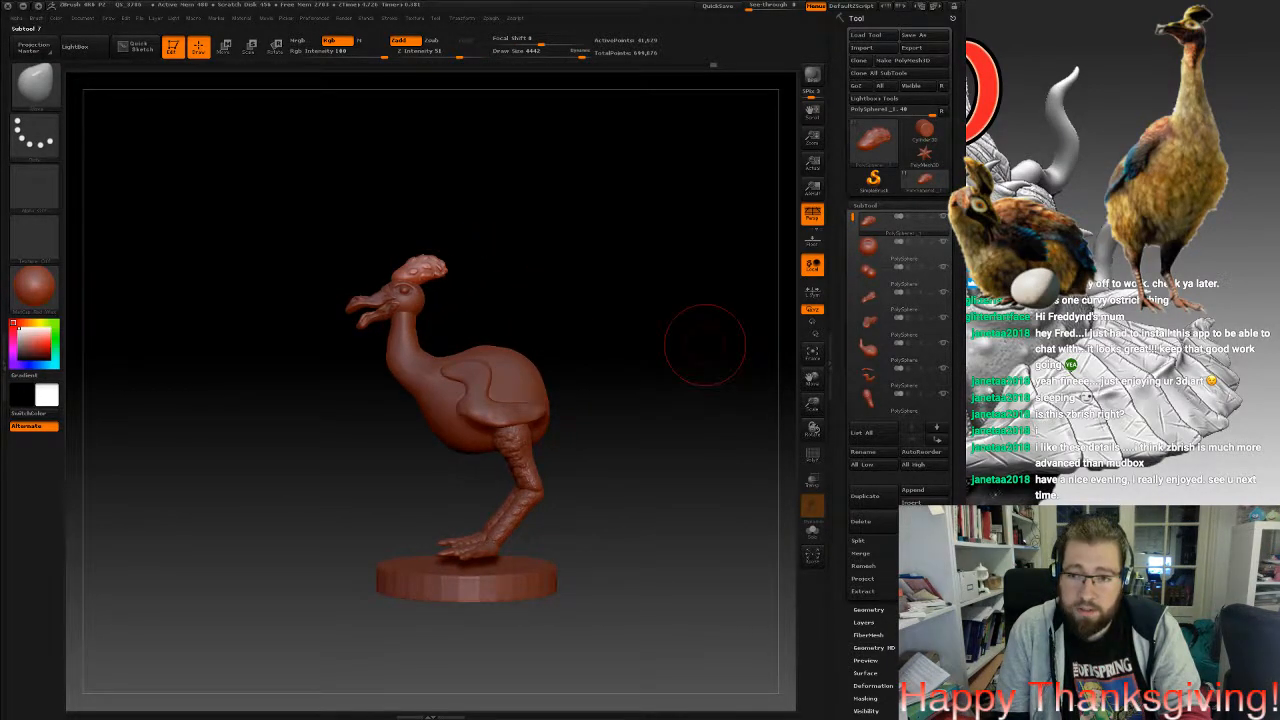